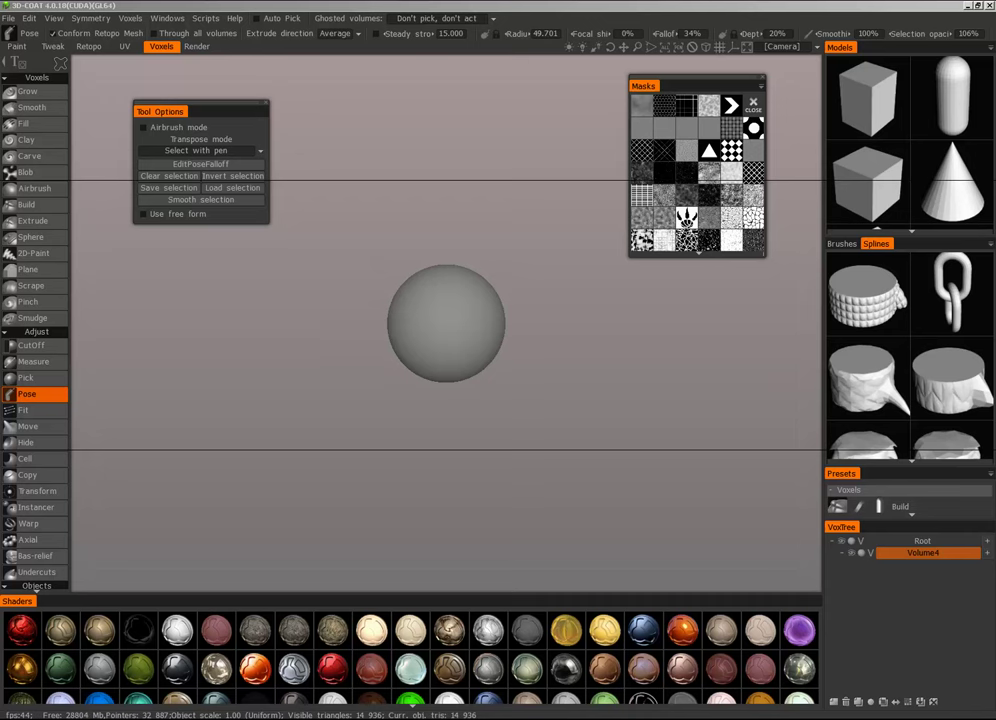
Step: Activate the Grow tool and adjust its brush radius over the sphere to about 9.6
{"action": "left_click", "coordinate": [562, 16]}
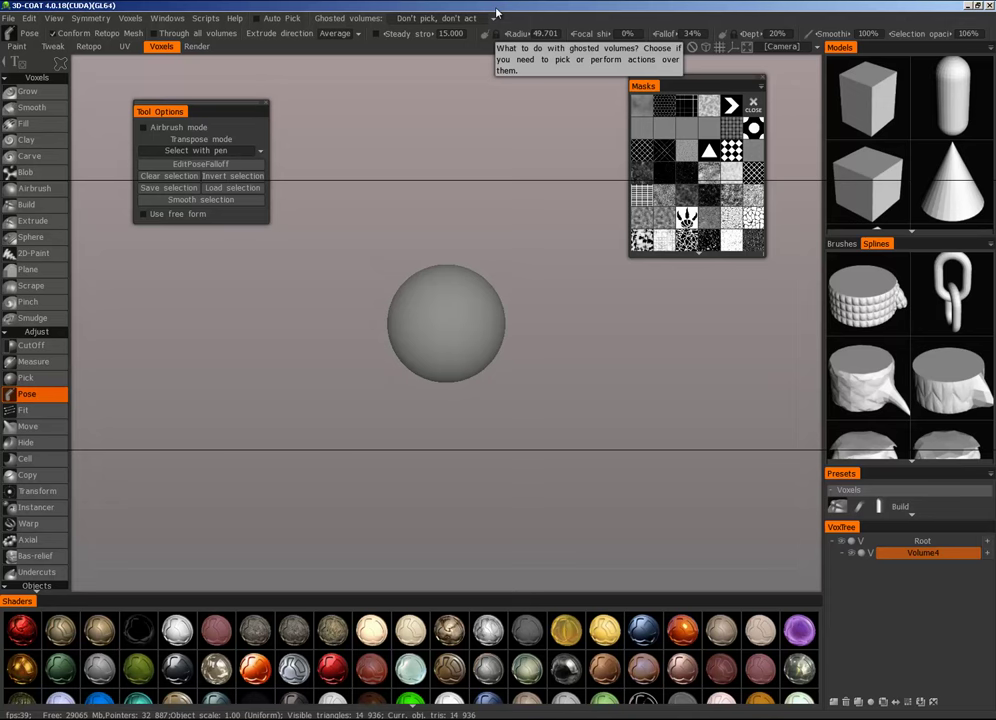
{"action": "right_click_drag", "start_coordinate": [474, 340], "coordinate": [360, 360]}
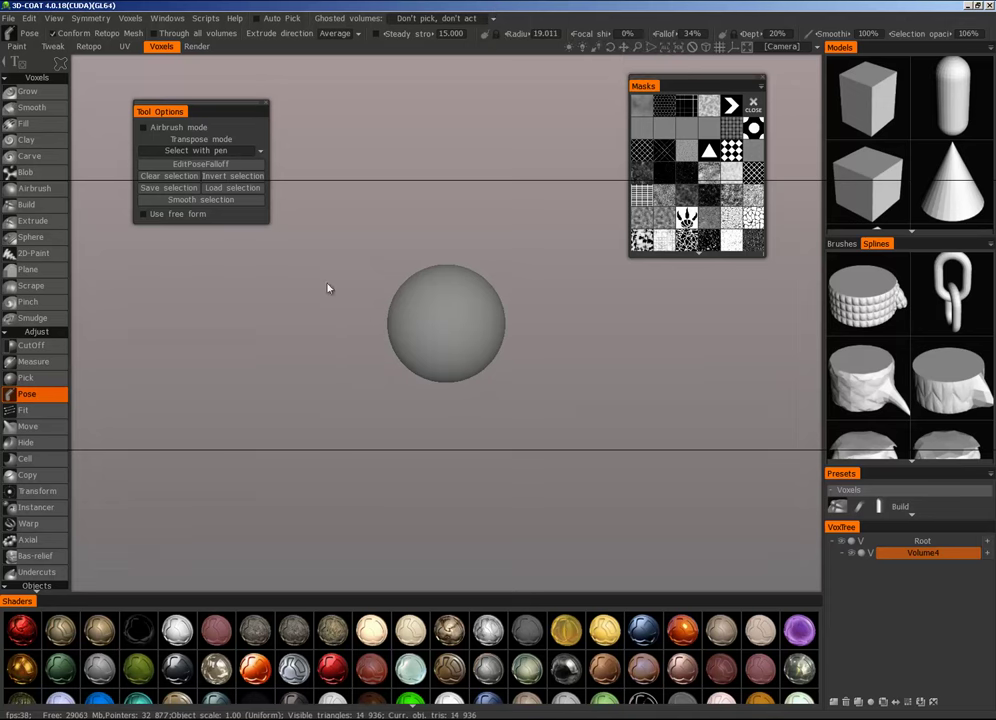
{"action": "left_click", "coordinate": [27, 91]}
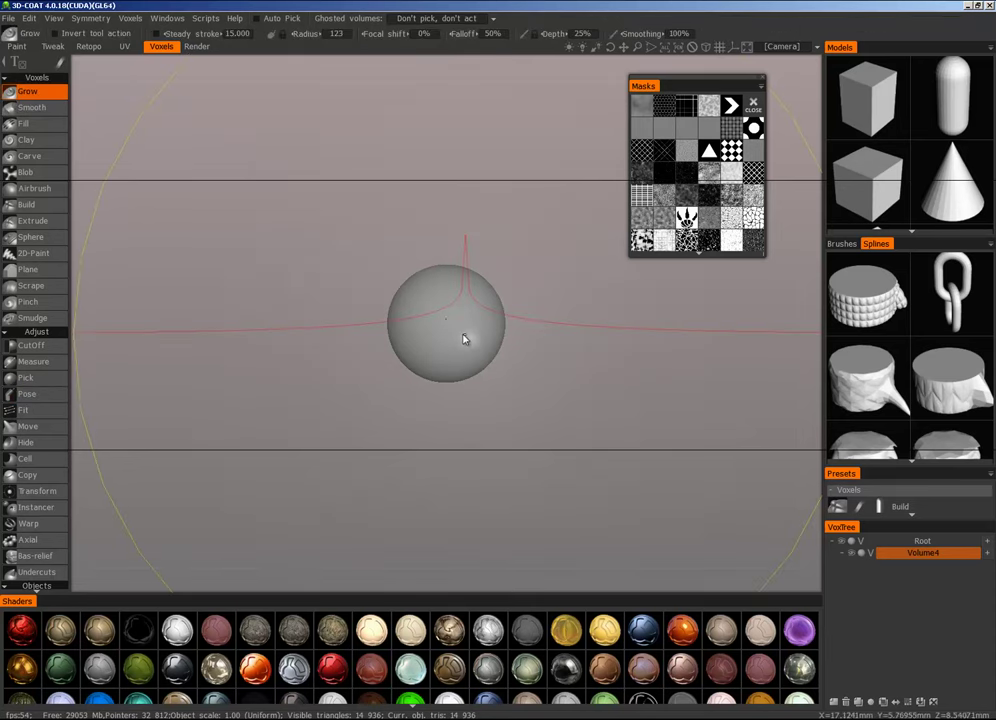
{"action": "right_click_drag", "start_coordinate": [464, 337], "coordinate": [145, 488]}
{"action": "scroll", "coordinate": [493, 329], "scroll_direction": "down", "scroll_amount": 6}
{"action": "right_click_drag", "start_coordinate": [449, 333], "coordinate": [520, 314]}
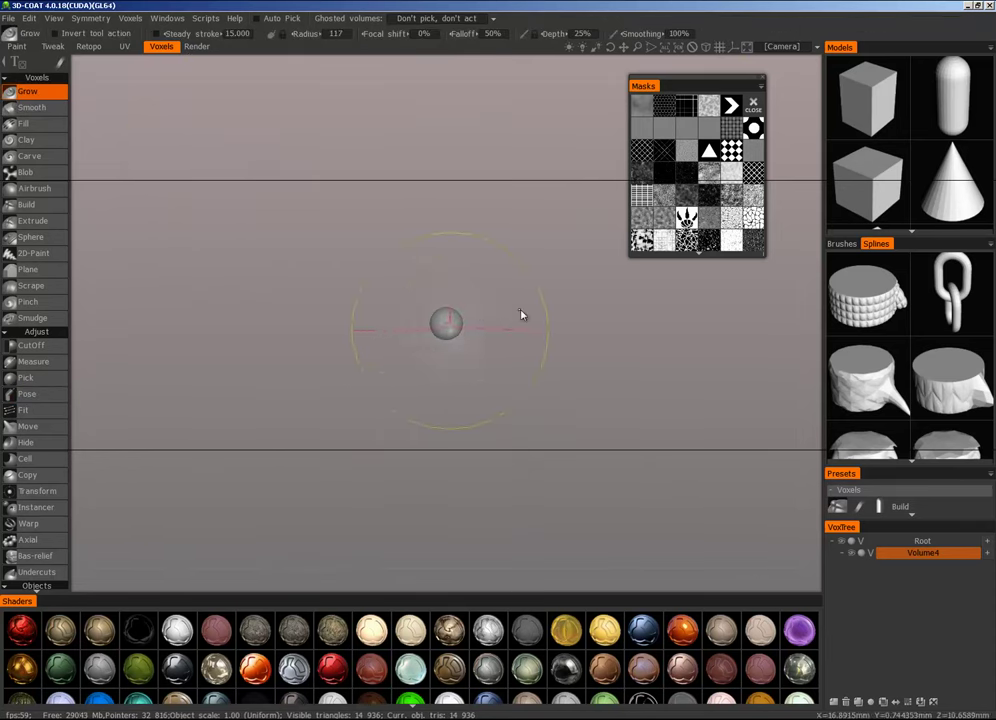
{"action": "scroll", "coordinate": [520, 315], "scroll_direction": "up", "scroll_amount": 8}
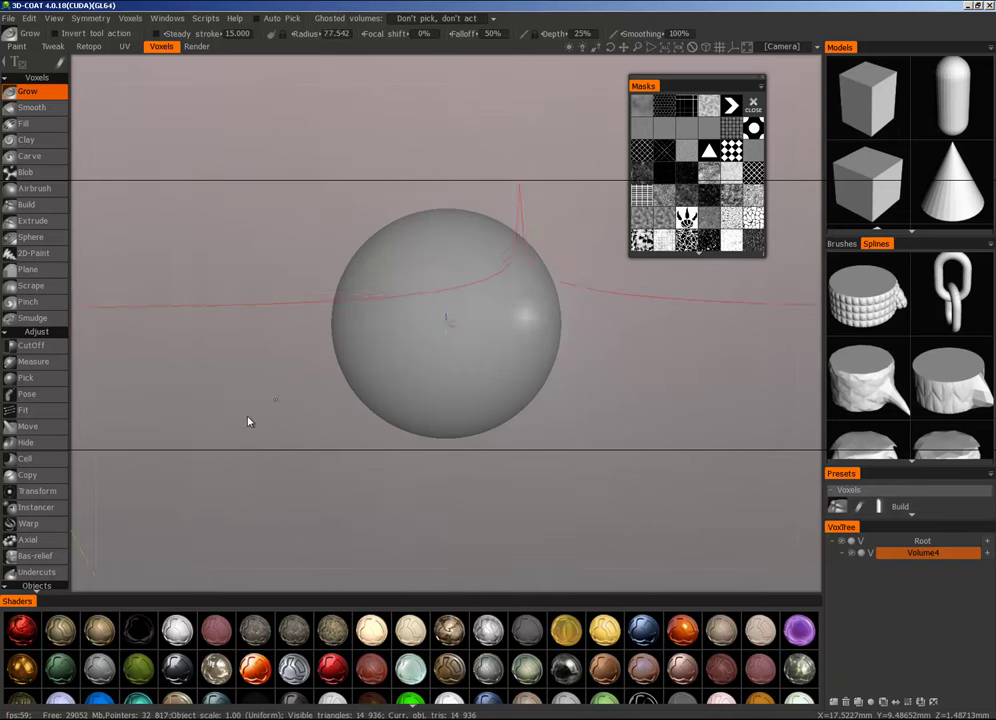
{"action": "right_click_drag", "start_coordinate": [248, 421], "coordinate": [212, 436]}
{"action": "right_click_drag", "start_coordinate": [529, 309], "coordinate": [150, 480]}
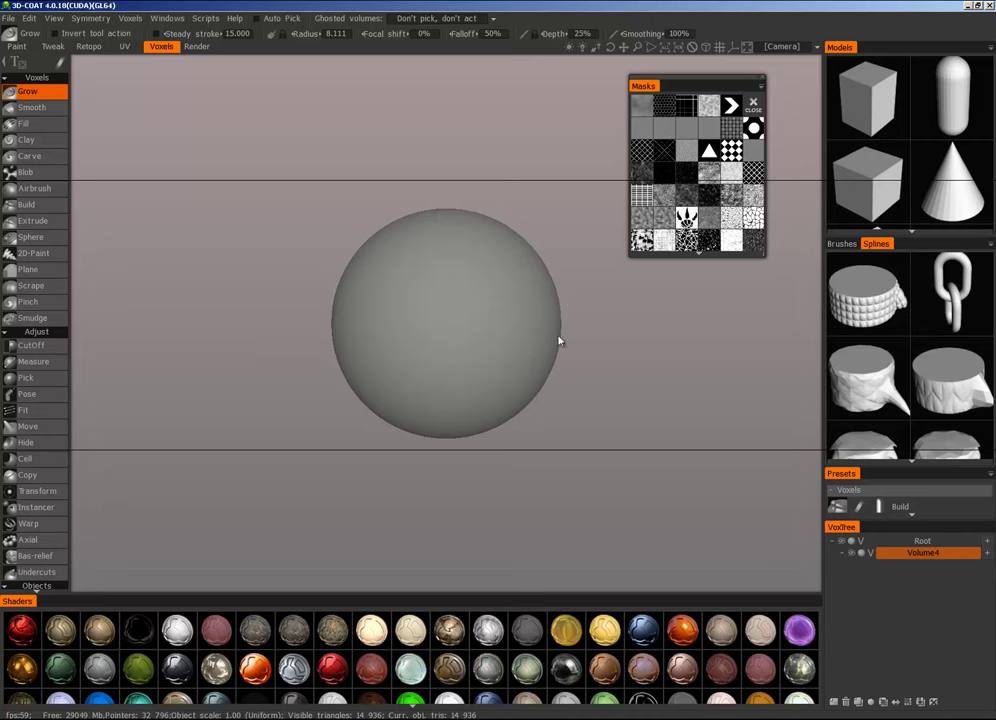
{"action": "right_click_drag", "start_coordinate": [488, 346], "coordinate": [495, 344]}
Step: Choose a soft round brush for Grow and raise its depth to 170%
{"action": "left_click", "coordinate": [850, 245]}
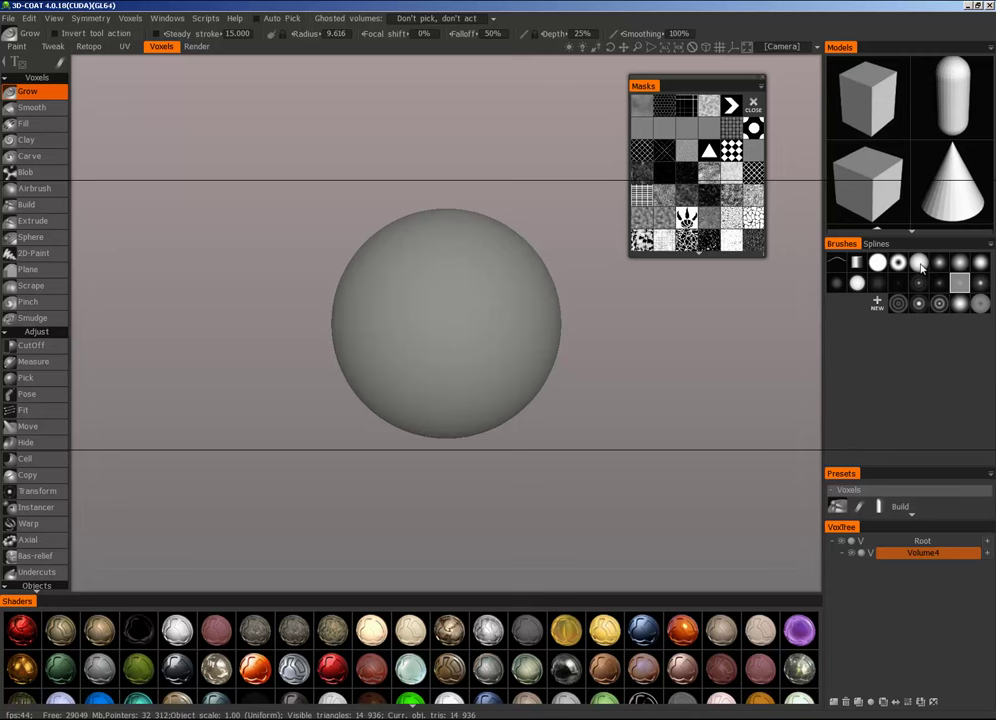
{"action": "left_click", "coordinate": [979, 262]}
{"action": "mouse_move", "coordinate": [486, 338]}
{"action": "right_mouse_down"}
{"action": "mouse_move", "coordinate": [516, 329]}
{"action": "mouse_move", "coordinate": [527, 273]}
{"action": "mouse_move", "coordinate": [506, 338]}
{"action": "right_mouse_up"}
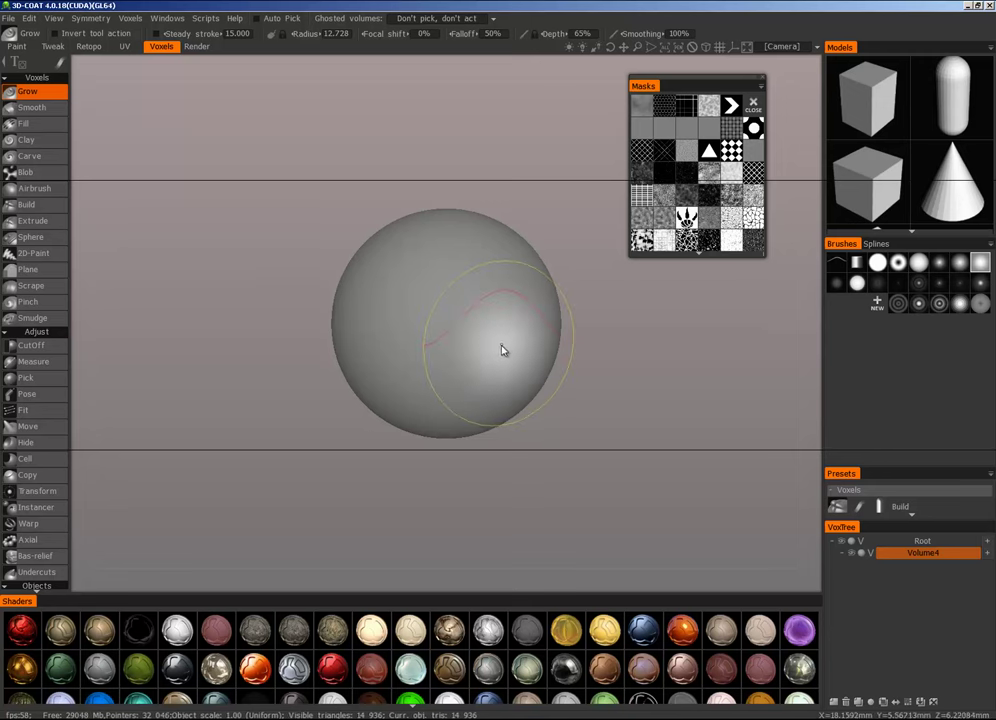
{"action": "mouse_move", "coordinate": [501, 355]}
{"action": "right_mouse_down"}
{"action": "mouse_move", "coordinate": [515, 350]}
{"action": "mouse_move", "coordinate": [482, 336]}
{"action": "mouse_move", "coordinate": [501, 251]}
{"action": "right_mouse_up"}
Step: Grow a long, narrow arm out of the sphere
{"action": "mouse_move", "coordinate": [502, 256]}
{"action": "left_mouse_down"}
{"action": "mouse_move", "coordinate": [522, 318]}
{"action": "mouse_move", "coordinate": [513, 336]}
{"action": "mouse_move", "coordinate": [534, 336]}
{"action": "mouse_move", "coordinate": [505, 378]}
{"action": "left_mouse_up"}
{"action": "left_click_drag", "start_coordinate": [526, 467], "coordinate": [670, 460]}
{"action": "right_click_drag", "start_coordinate": [664, 446], "coordinate": [644, 392]}
{"action": "middle_click_drag", "start_coordinate": [644, 392], "coordinate": [595, 442]}
{"action": "right_click_drag", "start_coordinate": [595, 442], "coordinate": [602, 440]}
{"action": "mouse_move", "coordinate": [602, 443]}
{"action": "left_mouse_down", "text": "alt"}
{"action": "mouse_move", "coordinate": [645, 518]}
{"action": "mouse_move", "coordinate": [662, 489]}
{"action": "left_mouse_up", "text": "alt"}
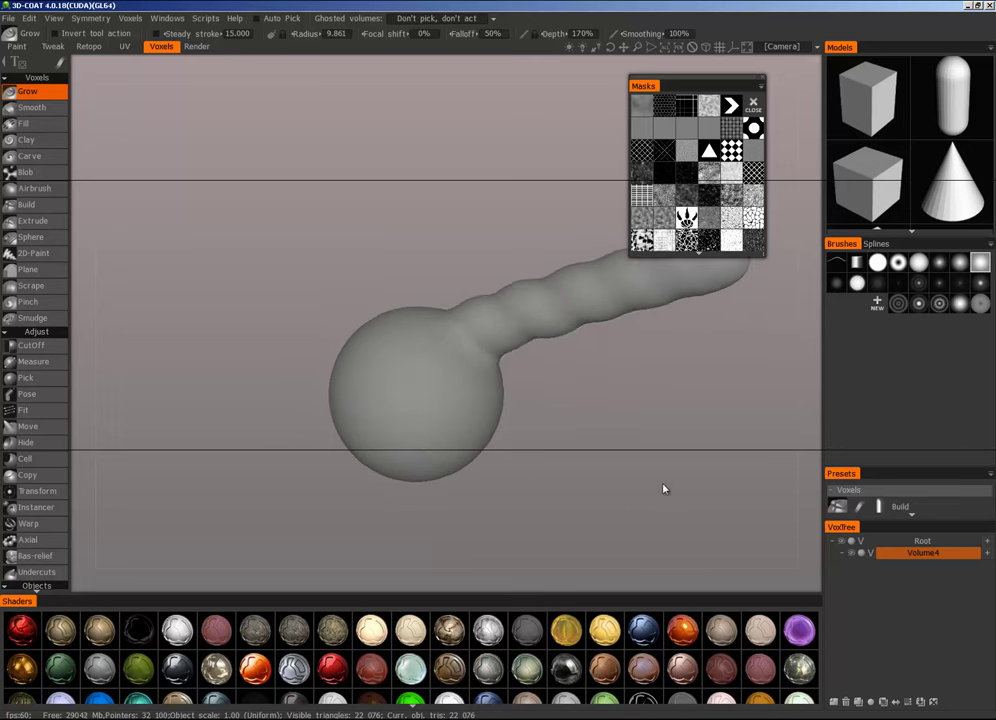
Step: Enlarge the brush radius to about 25.6 and grow thick lobes from the sphere beside the narrow arm
{"action": "right_click_drag", "start_coordinate": [442, 400], "coordinate": [516, 395]}
{"action": "mouse_move", "coordinate": [516, 395]}
{"action": "left_mouse_down"}
{"action": "mouse_move", "coordinate": [471, 340]}
{"action": "mouse_move", "coordinate": [518, 309]}
{"action": "mouse_move", "coordinate": [520, 267]}
{"action": "mouse_move", "coordinate": [565, 441]}
{"action": "mouse_move", "coordinate": [718, 469]}
{"action": "mouse_move", "coordinate": [598, 345]}
{"action": "mouse_move", "coordinate": [547, 351]}
{"action": "mouse_move", "coordinate": [550, 404]}
{"action": "left_mouse_up"}
{"action": "mouse_move", "coordinate": [550, 404]}
{"action": "right_mouse_down", "text": "alt"}
{"action": "mouse_move", "coordinate": [507, 445]}
{"action": "mouse_move", "coordinate": [551, 429]}
{"action": "right_mouse_up", "text": "alt"}
{"action": "left_click_drag", "start_coordinate": [551, 429], "coordinate": [559, 431], "text": "alt"}
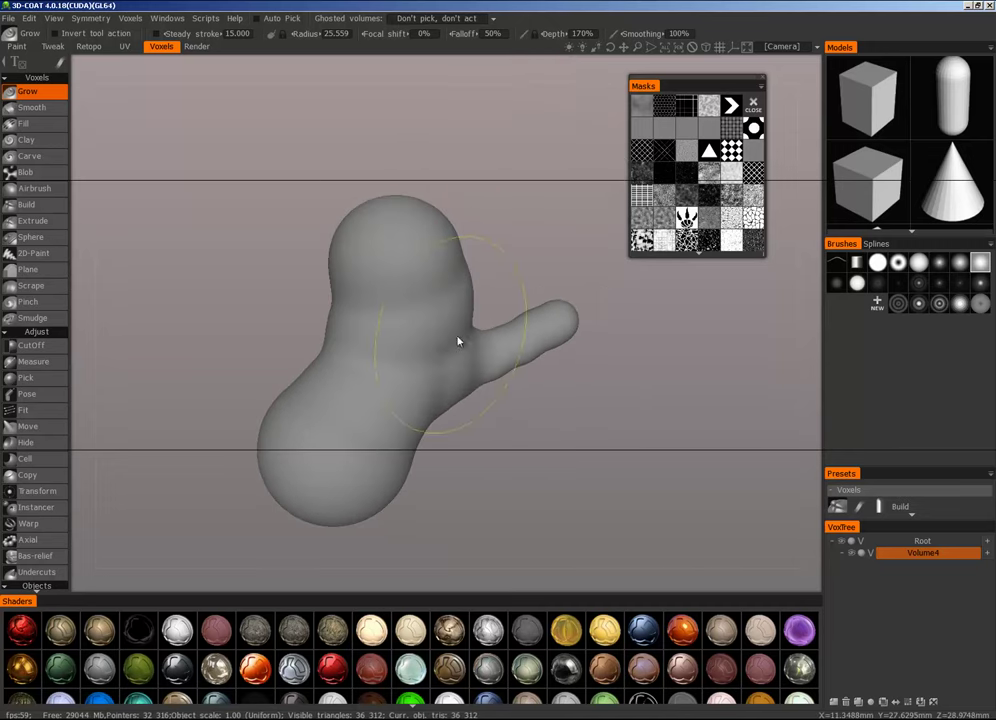
{"action": "mouse_move", "coordinate": [460, 340]}
{"action": "left_mouse_down"}
{"action": "mouse_move", "coordinate": [475, 306]}
{"action": "mouse_move", "coordinate": [669, 420]}
{"action": "mouse_move", "coordinate": [578, 407]}
{"action": "mouse_move", "coordinate": [580, 380]}
{"action": "left_mouse_up"}
{"action": "mouse_move", "coordinate": [580, 380]}
{"action": "right_mouse_down", "text": "alt"}
{"action": "mouse_move", "coordinate": [576, 356]}
{"action": "mouse_move", "coordinate": [612, 437]}
{"action": "right_mouse_up", "text": "alt"}
Step: Set the brush radius to about 79 and grow a very large bulge over one of the thick lobes
{"action": "right_click_drag", "start_coordinate": [475, 337], "coordinate": [610, 349]}
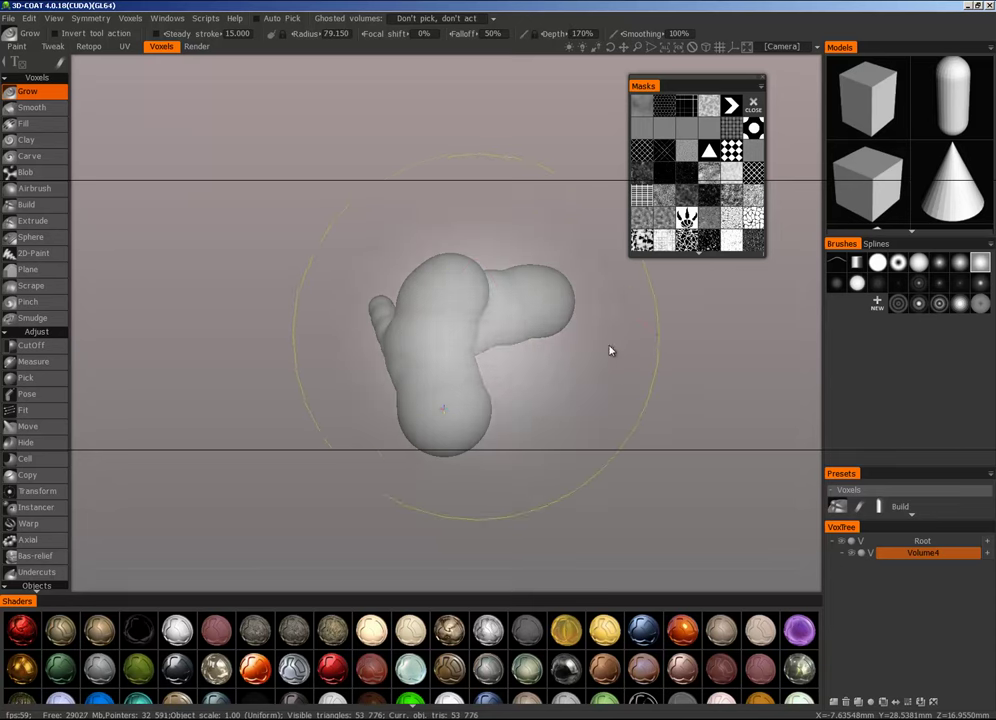
{"action": "mouse_move", "coordinate": [513, 321]}
{"action": "left_mouse_down"}
{"action": "mouse_move", "coordinate": [515, 330]}
{"action": "mouse_move", "coordinate": [532, 325]}
{"action": "left_mouse_up"}
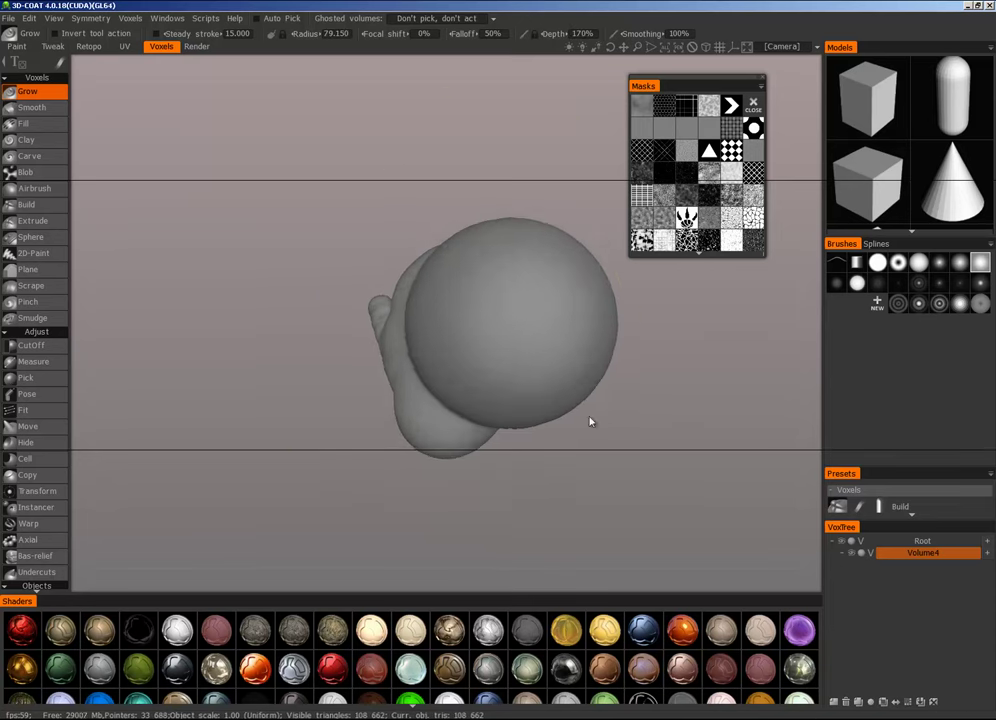
{"action": "right_click_drag", "start_coordinate": [589, 418], "coordinate": [631, 436], "text": "alt"}
{"action": "mouse_move", "coordinate": [631, 436]}
{"action": "left_mouse_down", "text": "alt"}
{"action": "mouse_move", "coordinate": [801, 427]}
{"action": "mouse_move", "coordinate": [568, 396]}
{"action": "mouse_move", "coordinate": [398, 431]}
{"action": "left_mouse_up", "text": "alt"}
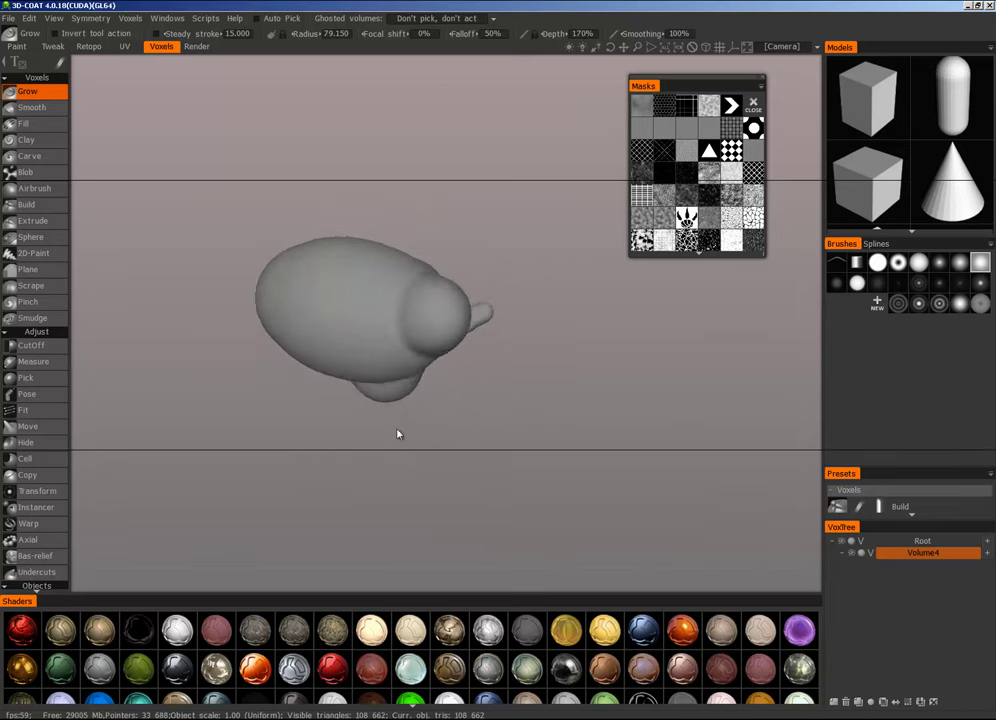
{"action": "right_click_drag", "start_coordinate": [462, 444], "coordinate": [499, 456], "text": "alt"}
{"action": "middle_click_drag", "start_coordinate": [499, 456], "coordinate": [610, 490], "text": "alt"}
Step: Set the Grow depth to 246% and scale the brush radius repeatedly up and down, ending at about 24.45
{"action": "right_click_drag", "start_coordinate": [476, 398], "coordinate": [355, 396]}
{"action": "mouse_move", "coordinate": [450, 377]}
{"action": "right_mouse_down"}
{"action": "mouse_move", "coordinate": [474, 379]}
{"action": "mouse_move", "coordinate": [460, 346]}
{"action": "right_mouse_up"}
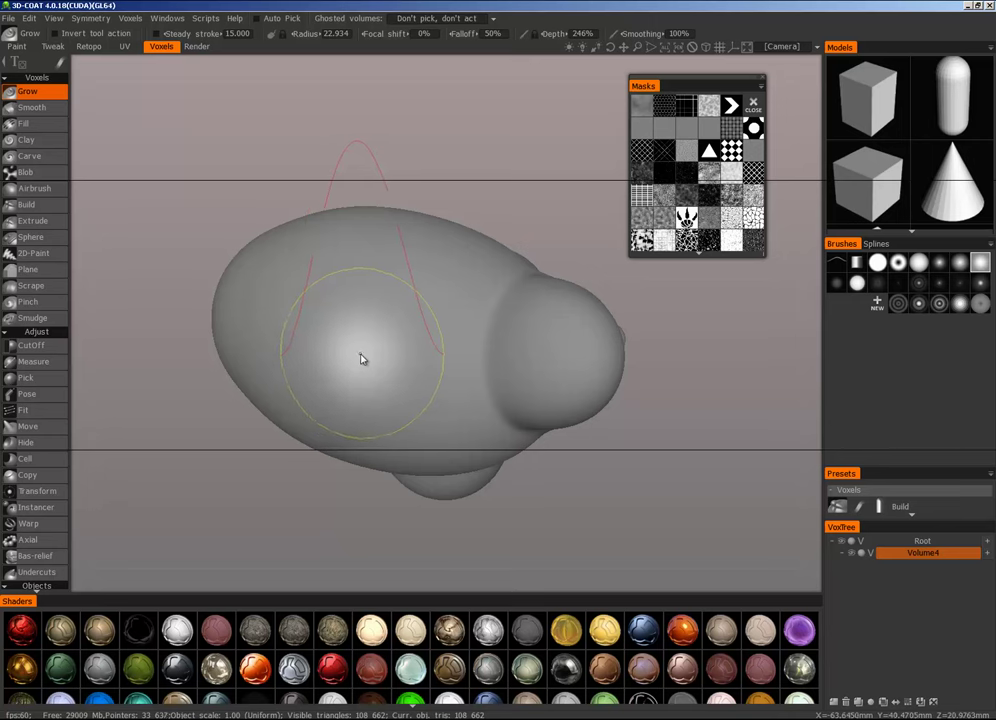
{"action": "scroll", "coordinate": [361, 358], "scroll_direction": "down", "scroll_amount": 10}
{"action": "scroll", "coordinate": [360, 361], "scroll_direction": "up", "scroll_amount": 11}
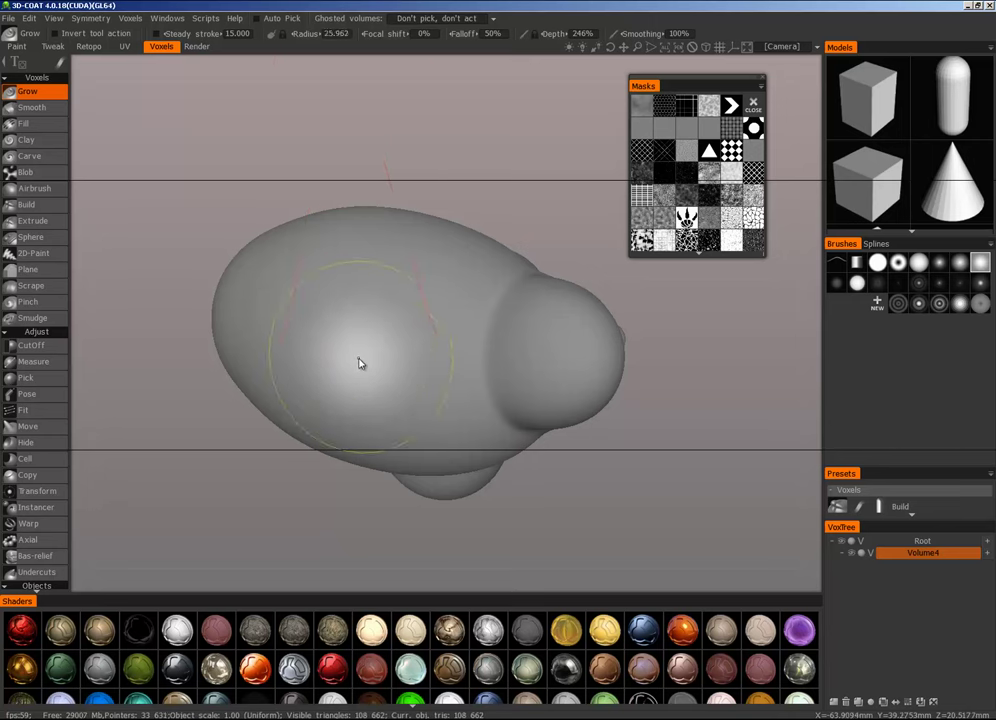
{"action": "scroll", "coordinate": [361, 363], "scroll_direction": "up", "scroll_amount": 4}
{"action": "scroll", "coordinate": [361, 363], "scroll_direction": "down", "scroll_amount": 15}
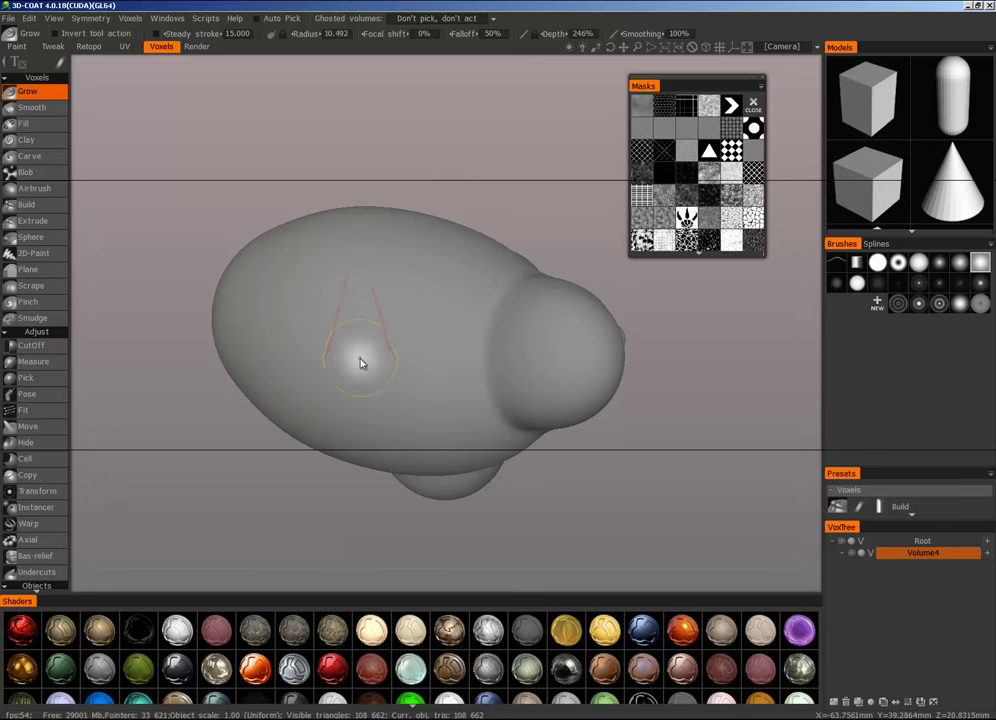
{"action": "key", "text": "]"}
{"action": "key", "text": "]"}
{"action": "key", "text": "]"}
{"action": "key", "text": "]"}
{"action": "key", "text": "]"}
{"action": "key", "text": "]"}
{"action": "key", "text": "]"}
{"action": "key", "text": "]"}
{"action": "key", "text": "]"}
{"action": "key", "text": "]"}
{"action": "key", "text": "]"}
{"action": "key", "text": "]"}
{"action": "key", "text": "]"}
{"action": "key", "text": "["}
{"action": "key", "text": "["}
{"action": "key", "text": "["}
{"action": "key", "text": "["}
{"action": "key", "text": "["}
{"action": "key", "text": "["}
{"action": "key", "text": "["}
{"action": "key", "text": "["}
{"action": "key", "text": "["}
{"action": "key", "text": "["}
{"action": "key", "text": "["}
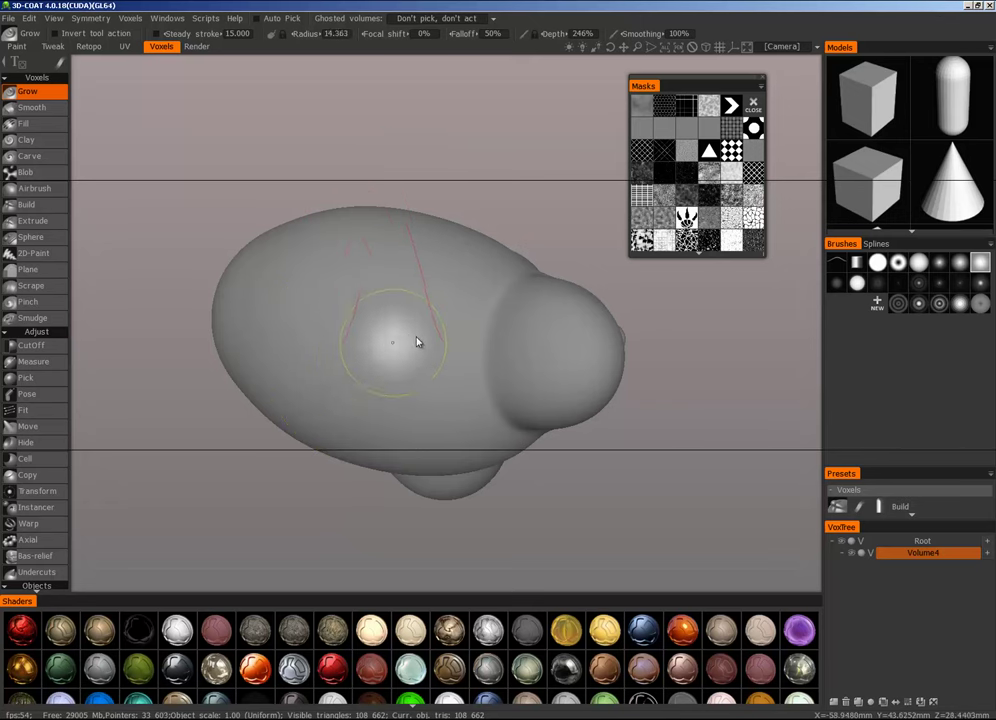
{"action": "mouse_move", "coordinate": [417, 338]}
{"action": "right_mouse_down"}
{"action": "mouse_move", "coordinate": [546, 325]}
{"action": "mouse_move", "coordinate": [376, 361]}
{"action": "right_mouse_up"}
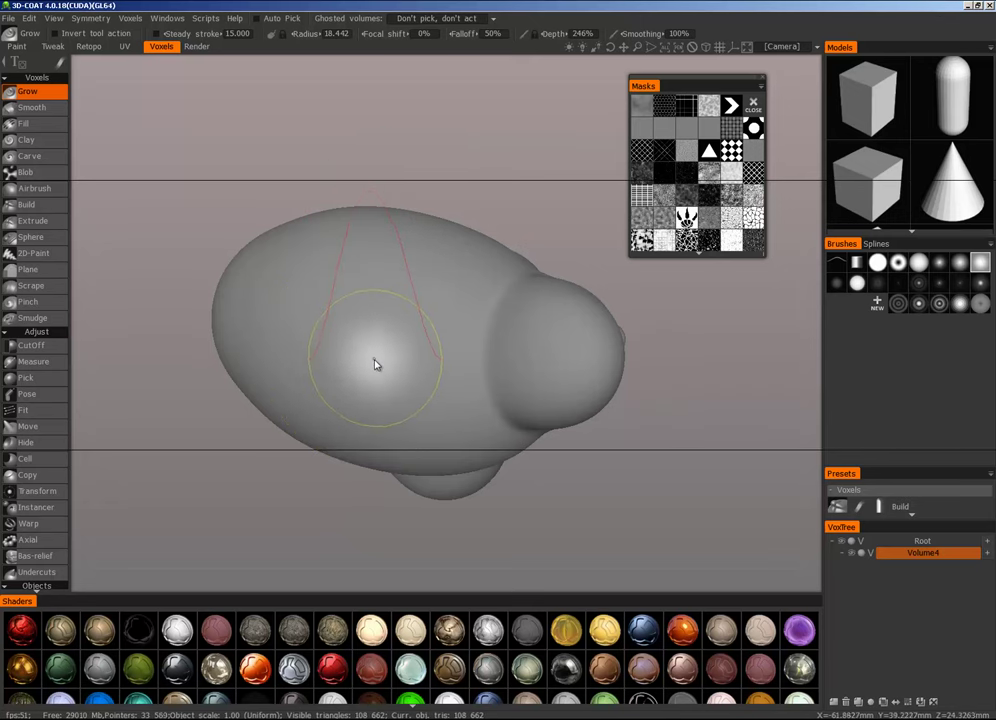
{"action": "key", "text": "]"}
{"action": "key", "text": "]"}
{"action": "key", "text": "]"}
{"action": "key", "text": "]"}
{"action": "key", "text": "]"}
{"action": "key", "text": "]"}
{"action": "key", "text": "]"}
{"action": "key", "text": "]"}
{"action": "key", "text": "["}
{"action": "key", "text": "["}
{"action": "key", "text": "["}
{"action": "key", "text": "["}
{"action": "key", "text": "["}
{"action": "key", "text": "["}
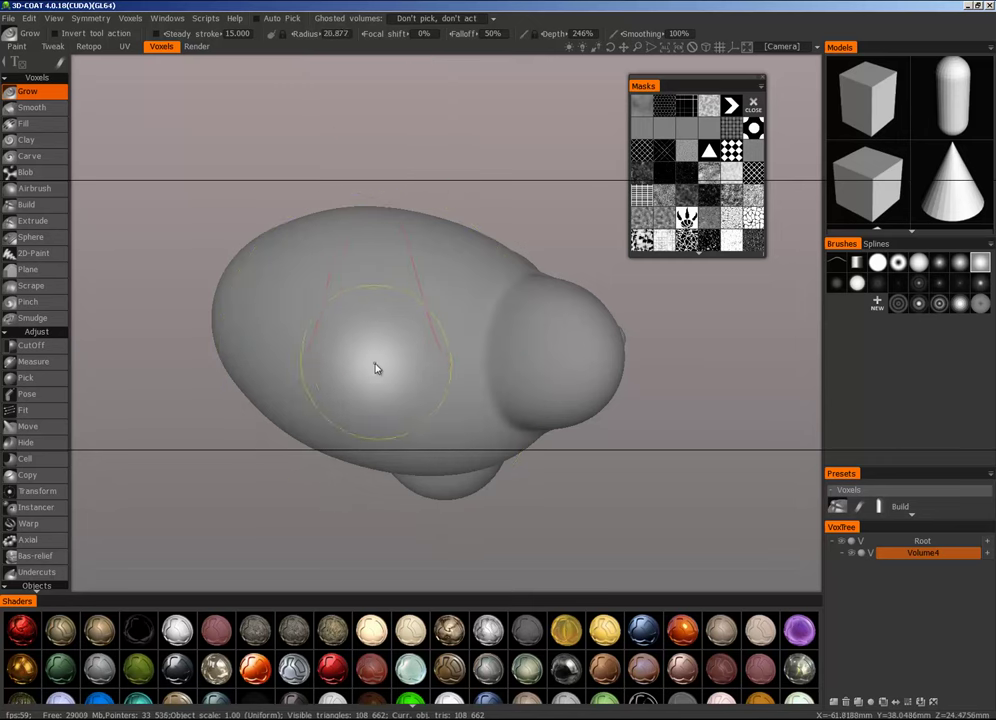
{"action": "key", "text": "]"}
{"action": "key", "text": "]"}
{"action": "key", "text": "]"}
{"action": "key", "text": "]"}
{"action": "key", "text": "]"}
{"action": "key", "text": "]"}
{"action": "key", "text": "]"}
{"action": "key", "text": "]"}
{"action": "key", "text": "]"}
{"action": "key", "text": "]"}
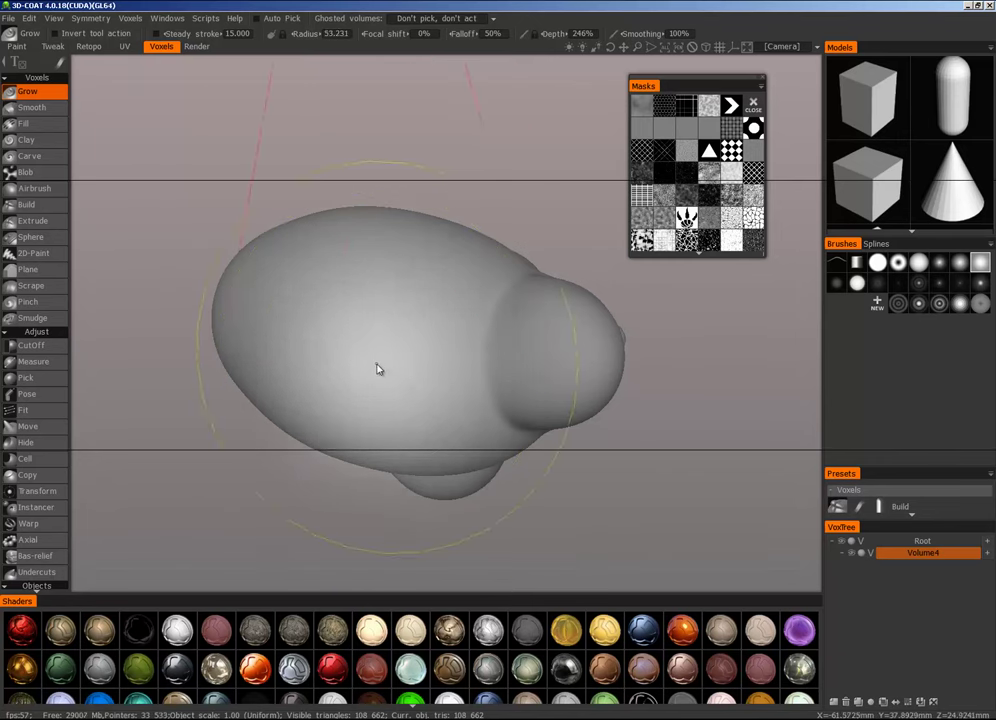
{"action": "key", "text": "["}
{"action": "key", "text": "["}
{"action": "key", "text": "["}
{"action": "key", "text": "["}
{"action": "key", "text": "["}
{"action": "key", "text": "["}
{"action": "key", "text": "["}
{"action": "key", "text": "["}
{"action": "key", "text": "["}
{"action": "key", "text": "["}
{"action": "key", "text": "["}
{"action": "key", "text": "["}
{"action": "key", "text": "["}
{"action": "key", "text": "["}
{"action": "key", "text": "["}
{"action": "key", "text": "["}
{"action": "key", "text": "]"}
{"action": "key", "text": "]"}
{"action": "key", "text": "]"}
{"action": "key", "text": "]"}
{"action": "key", "text": "]"}
{"action": "key", "text": "]"}
{"action": "key", "text": "]"}
{"action": "key", "text": "]"}
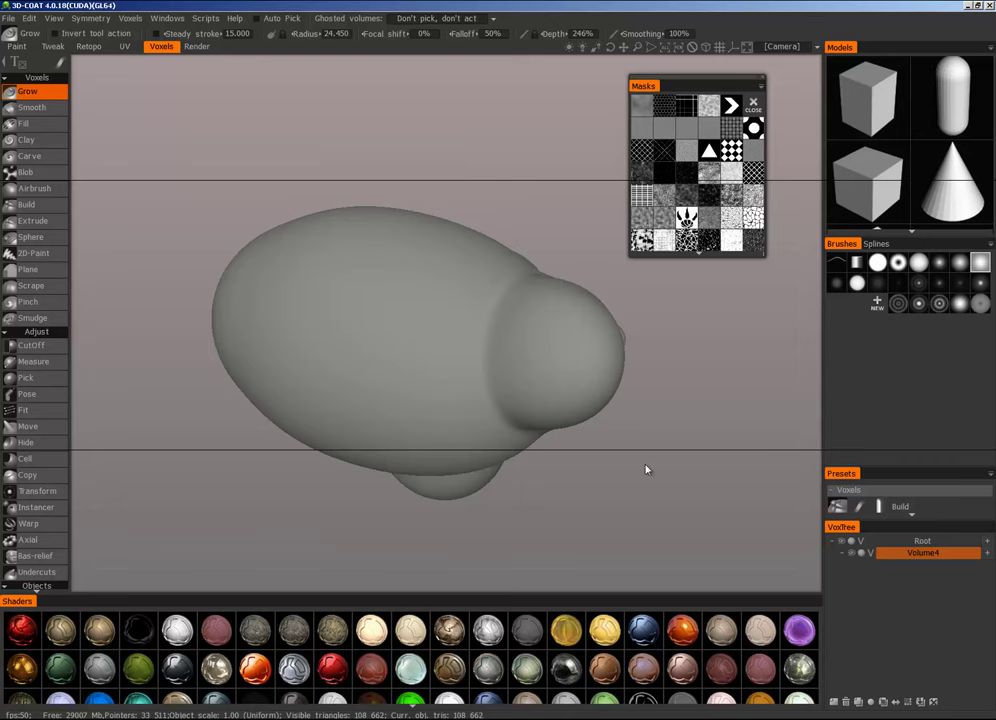
Step: Inspect the grown volume's lobes and narrow arm from several angles and distances
{"action": "mouse_move", "coordinate": [702, 412]}
{"action": "left_mouse_down"}
{"action": "mouse_move", "coordinate": [725, 398]}
{"action": "mouse_move", "coordinate": [645, 338]}
{"action": "mouse_move", "coordinate": [540, 348]}
{"action": "mouse_move", "coordinate": [640, 378]}
{"action": "mouse_move", "coordinate": [660, 438]}
{"action": "mouse_move", "coordinate": [685, 418]}
{"action": "mouse_move", "coordinate": [714, 436]}
{"action": "mouse_move", "coordinate": [697, 301]}
{"action": "mouse_move", "coordinate": [594, 487]}
{"action": "mouse_move", "coordinate": [669, 373]}
{"action": "mouse_move", "coordinate": [667, 401]}
{"action": "mouse_move", "coordinate": [722, 398]}
{"action": "mouse_move", "coordinate": [680, 325]}
{"action": "mouse_move", "coordinate": [647, 343]}
{"action": "left_mouse_up"}
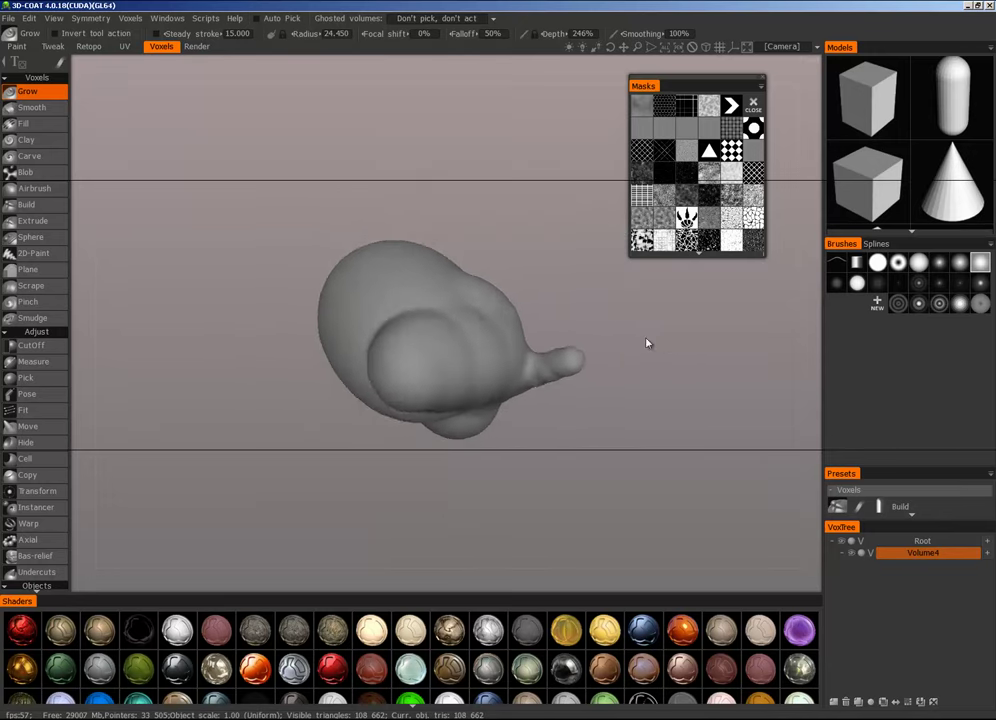
{"action": "mouse_move", "coordinate": [647, 343]}
{"action": "right_mouse_down"}
{"action": "mouse_move", "coordinate": [700, 340]}
{"action": "mouse_move", "coordinate": [605, 358]}
{"action": "mouse_move", "coordinate": [698, 344]}
{"action": "right_mouse_up"}
{"action": "middle_click_drag", "start_coordinate": [698, 344], "coordinate": [675, 362]}
{"action": "right_click_drag", "start_coordinate": [675, 362], "coordinate": [669, 353]}
{"action": "mouse_move", "coordinate": [670, 358]}
{"action": "left_mouse_down"}
{"action": "mouse_move", "coordinate": [667, 371]}
{"action": "mouse_move", "coordinate": [682, 362]}
{"action": "mouse_move", "coordinate": [656, 358]}
{"action": "mouse_move", "coordinate": [667, 367]}
{"action": "mouse_move", "coordinate": [670, 358]}
{"action": "left_mouse_up"}
{"action": "mouse_move", "coordinate": [670, 358]}
{"action": "right_mouse_down"}
{"action": "mouse_move", "coordinate": [693, 347]}
{"action": "mouse_move", "coordinate": [620, 369]}
{"action": "mouse_move", "coordinate": [678, 351]}
{"action": "mouse_move", "coordinate": [629, 367]}
{"action": "mouse_move", "coordinate": [670, 358]}
{"action": "right_mouse_up"}
{"action": "mouse_move", "coordinate": [670, 358]}
{"action": "left_mouse_down"}
{"action": "mouse_move", "coordinate": [680, 369]}
{"action": "mouse_move", "coordinate": [666, 370]}
{"action": "mouse_move", "coordinate": [676, 322]}
{"action": "mouse_move", "coordinate": [453, 260]}
{"action": "mouse_move", "coordinate": [705, 429]}
{"action": "mouse_move", "coordinate": [576, 289]}
{"action": "mouse_move", "coordinate": [678, 318]}
{"action": "mouse_move", "coordinate": [720, 360]}
{"action": "mouse_move", "coordinate": [686, 347]}
{"action": "left_mouse_up"}
{"action": "right_click_drag", "start_coordinate": [686, 347], "coordinate": [629, 367]}
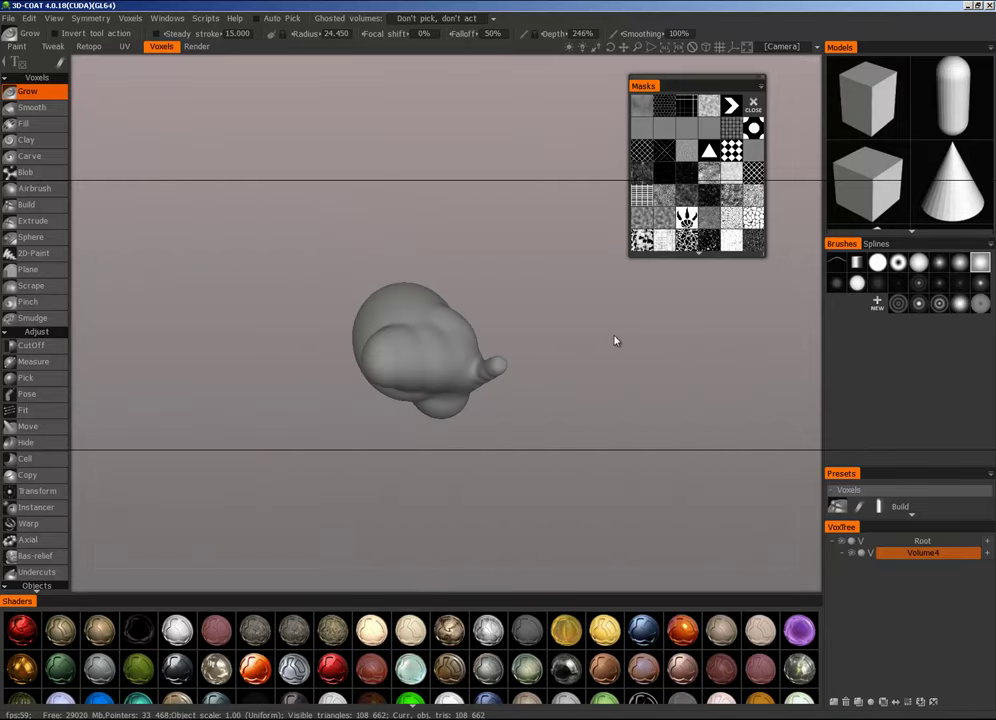
{"action": "mouse_move", "coordinate": [589, 356]}
{"action": "left_mouse_down"}
{"action": "mouse_move", "coordinate": [640, 349]}
{"action": "mouse_move", "coordinate": [576, 361]}
{"action": "left_mouse_up"}
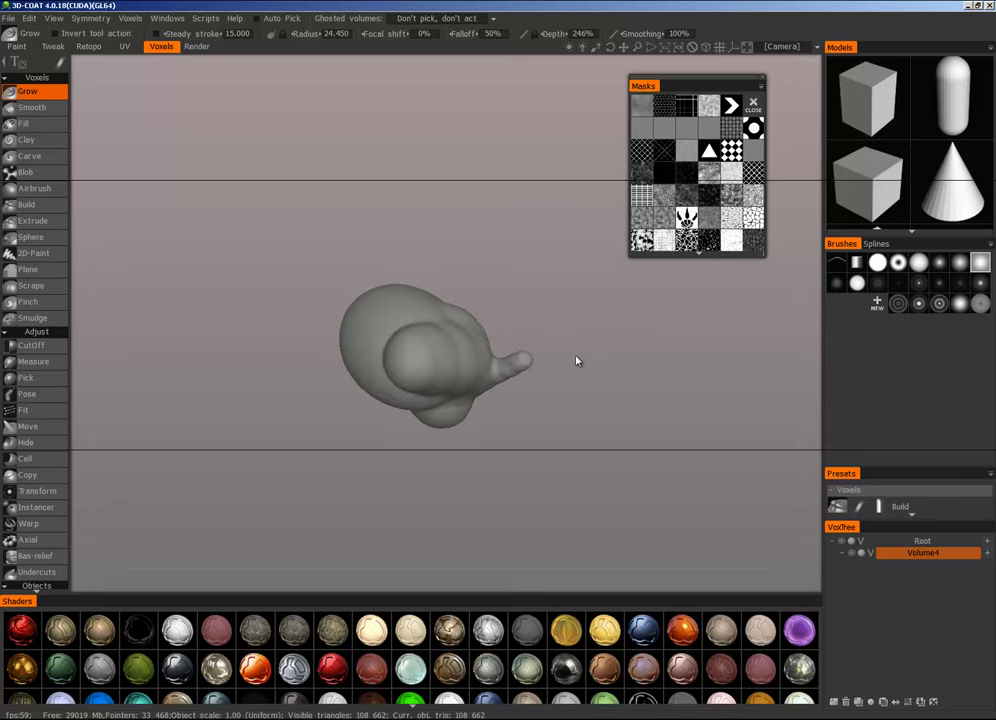
{"action": "middle_click_drag", "start_coordinate": [576, 361], "coordinate": [600, 350]}
{"action": "right_click_drag", "start_coordinate": [600, 350], "coordinate": [630, 336]}
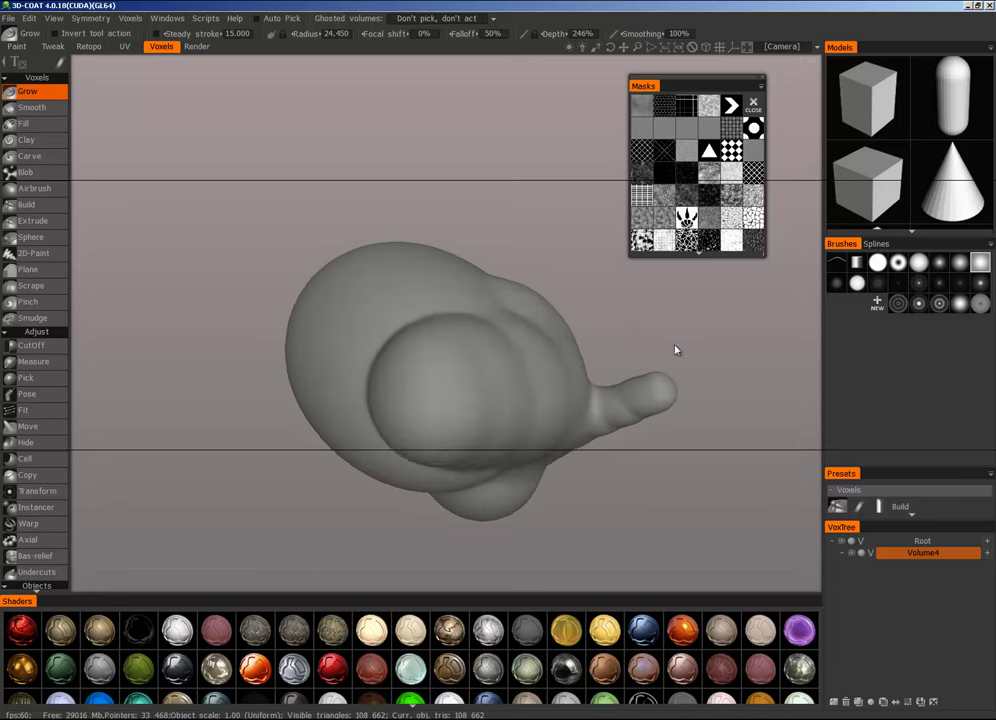
{"action": "mouse_move", "coordinate": [675, 350]}
{"action": "left_mouse_down"}
{"action": "mouse_move", "coordinate": [645, 307]}
{"action": "mouse_move", "coordinate": [534, 318]}
{"action": "mouse_move", "coordinate": [270, 476]}
{"action": "mouse_move", "coordinate": [430, 420]}
{"action": "mouse_move", "coordinate": [680, 371]}
{"action": "mouse_move", "coordinate": [736, 345]}
{"action": "mouse_move", "coordinate": [666, 345]}
{"action": "left_mouse_up"}
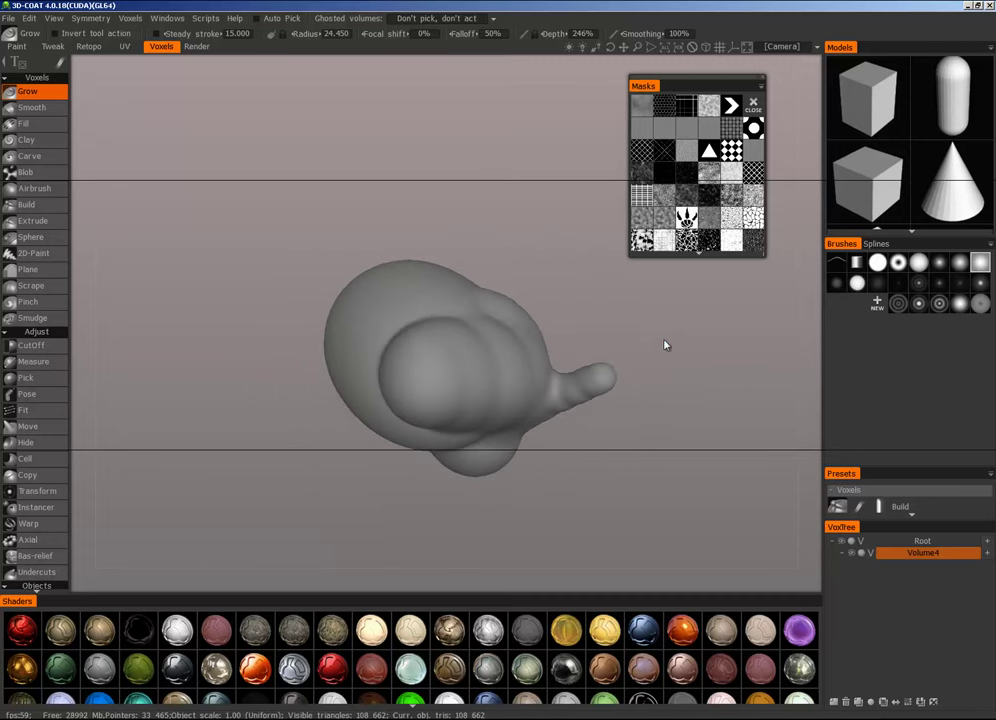
Step: Try several shaders on the volume, including the tan, gold, blue, orange and dark reflective ones
{"action": "left_click", "coordinate": [410, 628]}
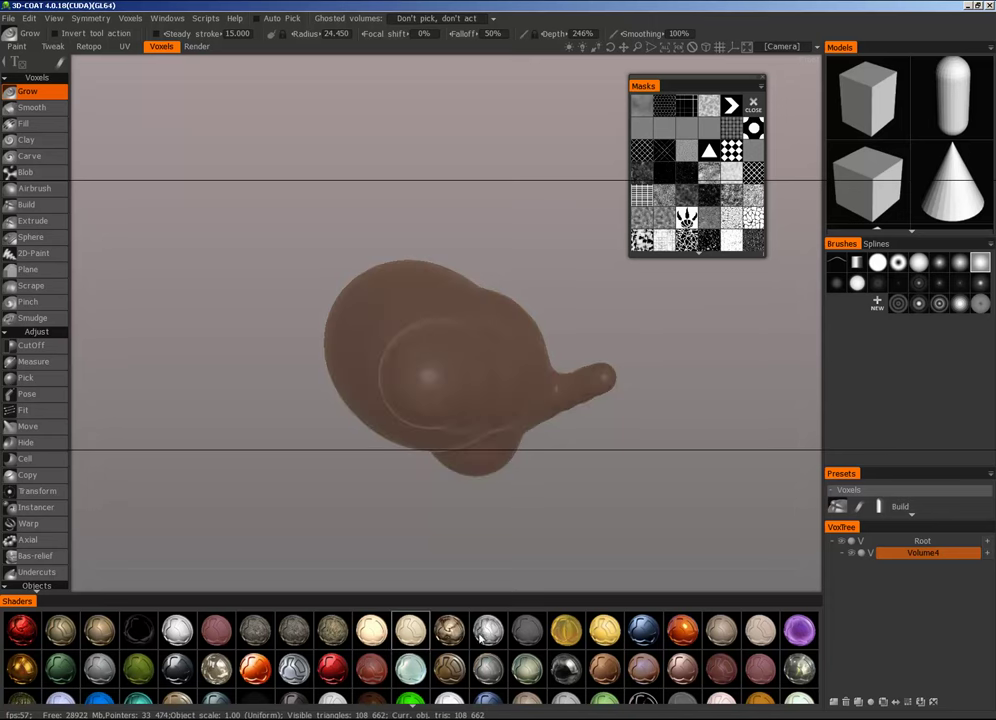
{"action": "left_click", "coordinate": [556, 628]}
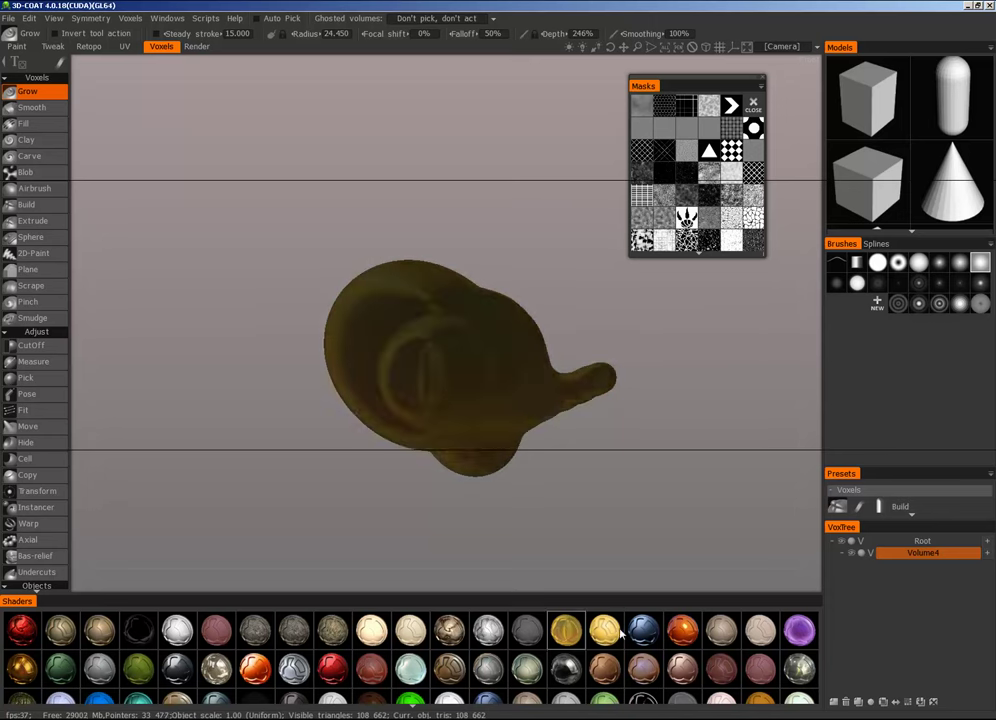
{"action": "left_click", "coordinate": [604, 628]}
{"action": "left_click", "coordinate": [643, 628]}
{"action": "left_click", "coordinate": [682, 628]}
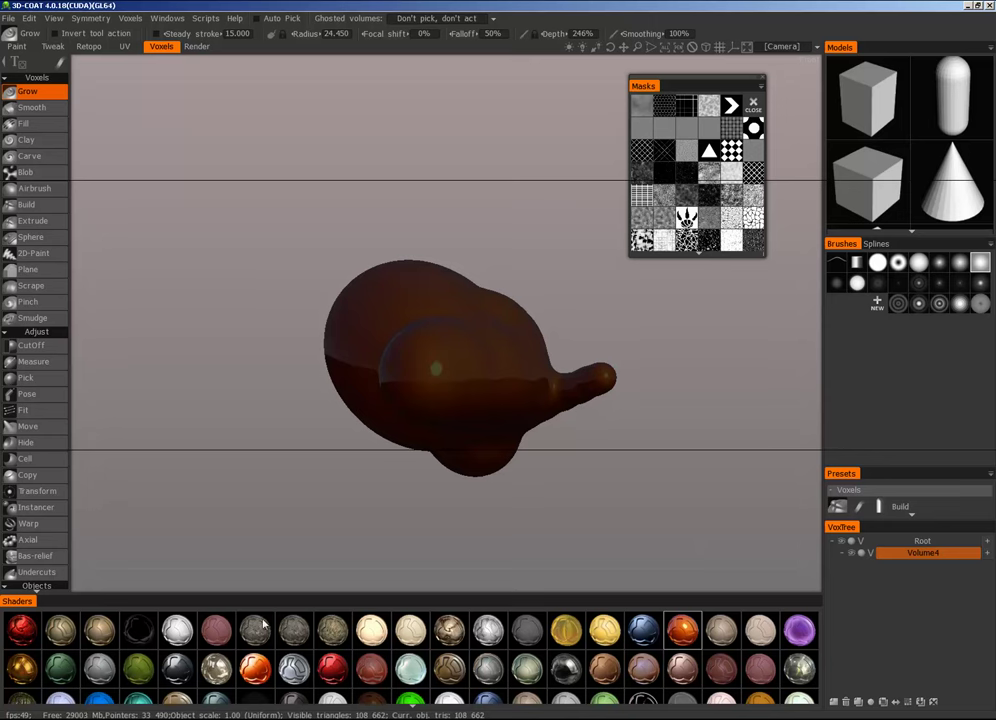
{"action": "left_click", "coordinate": [218, 631]}
{"action": "left_click", "coordinate": [180, 672]}
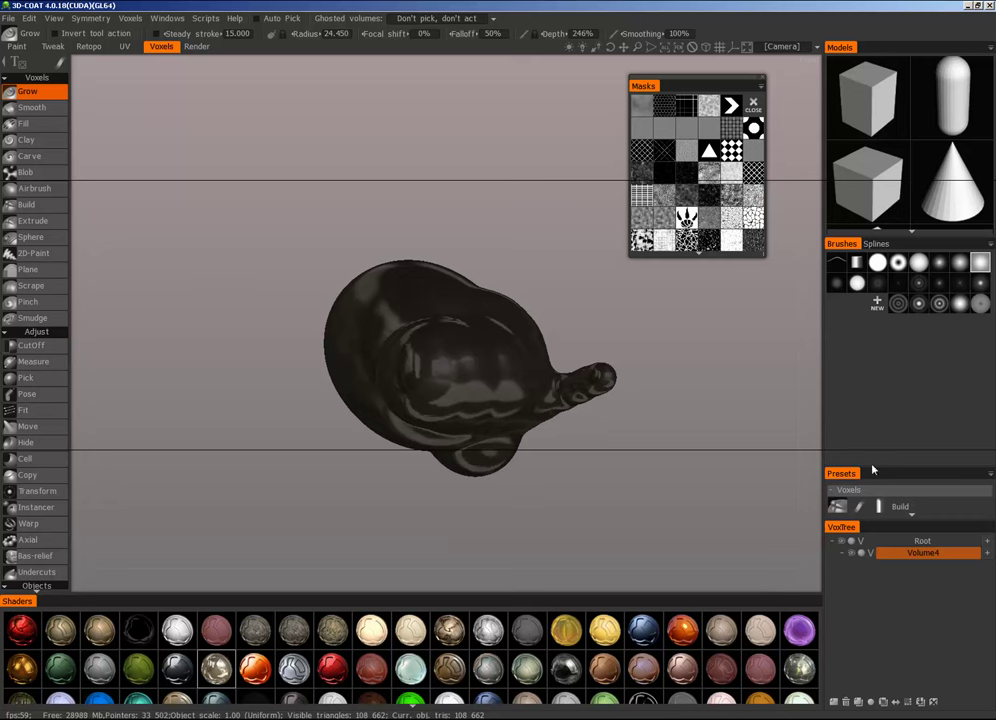
Step: Dock Presets as a tab together with VoxTree and apply the light grey shader to the volume
{"action": "left_click_drag", "start_coordinate": [846, 478], "coordinate": [863, 503]}
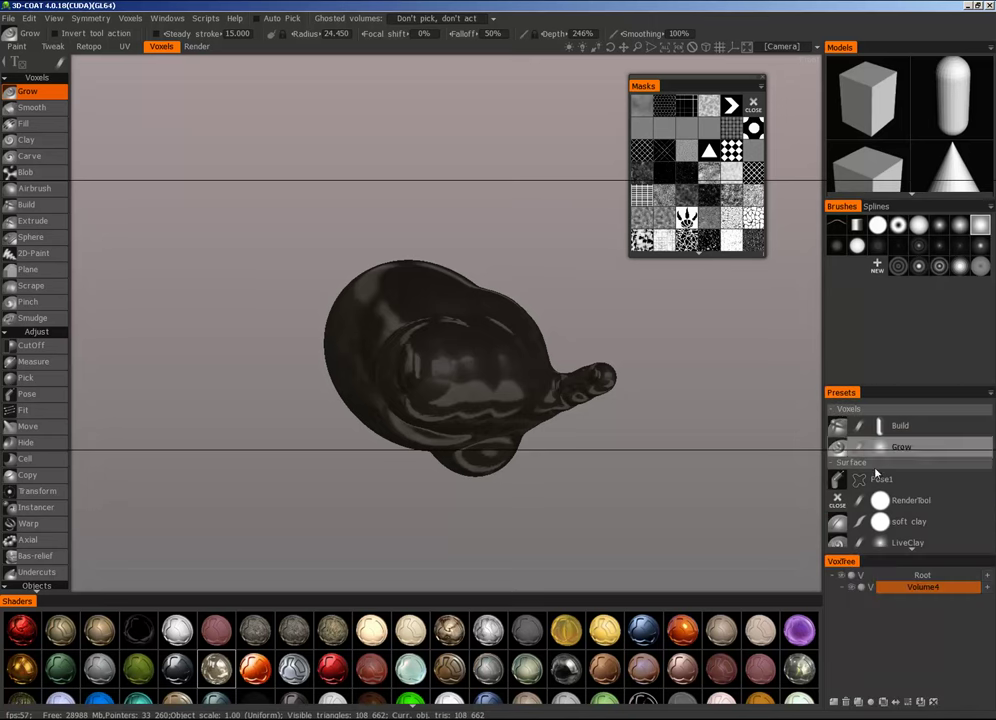
{"action": "mouse_move", "coordinate": [857, 398]}
{"action": "left_mouse_down"}
{"action": "mouse_move", "coordinate": [887, 543]}
{"action": "mouse_move", "coordinate": [889, 502]}
{"action": "left_mouse_up"}
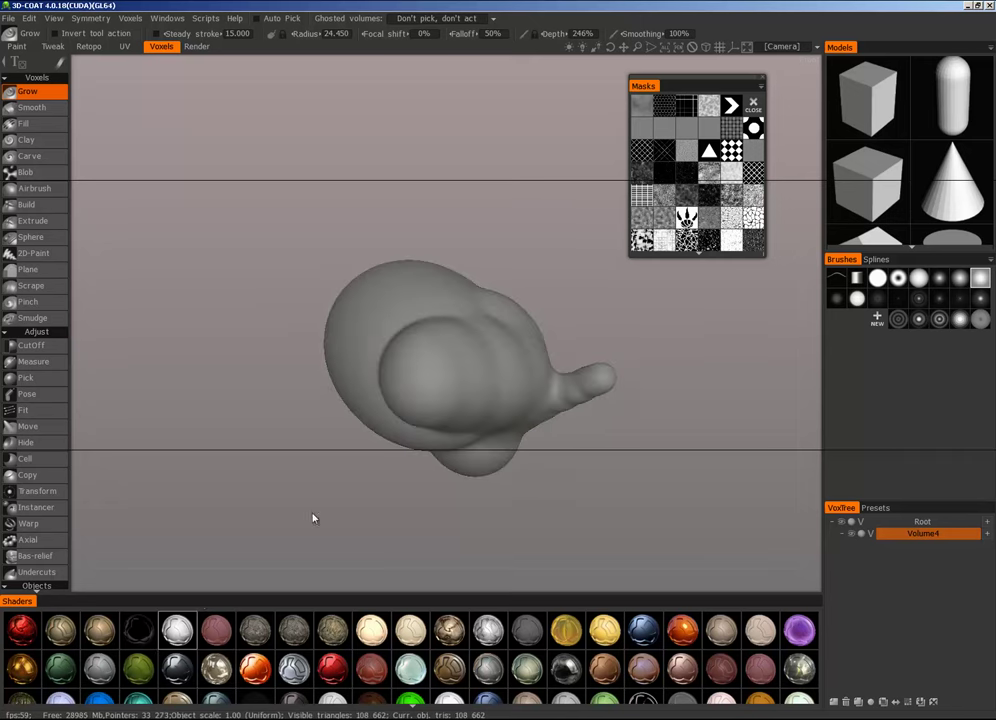
Step: Grow a large rounded lobe on the side of the volume with a brush radius of 31.517
{"action": "mouse_move", "coordinate": [679, 454]}
{"action": "left_mouse_down"}
{"action": "mouse_move", "coordinate": [669, 478]}
{"action": "mouse_move", "coordinate": [518, 489]}
{"action": "mouse_move", "coordinate": [466, 508]}
{"action": "mouse_move", "coordinate": [481, 508]}
{"action": "left_mouse_up"}
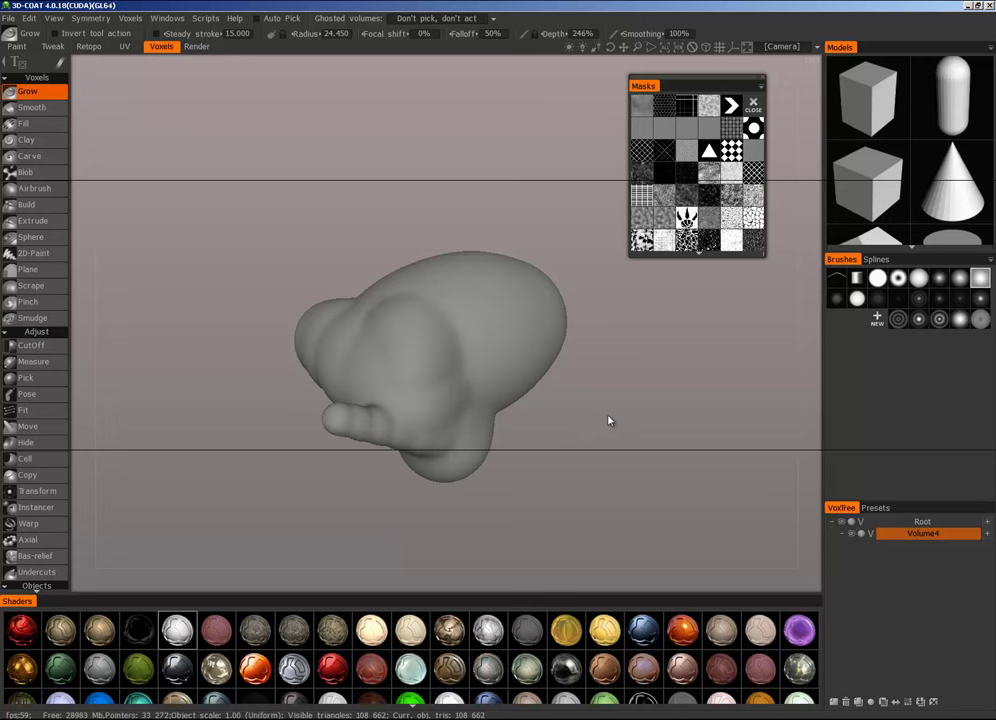
{"action": "scroll", "coordinate": [622, 402], "scroll_direction": "up", "scroll_amount": 4}
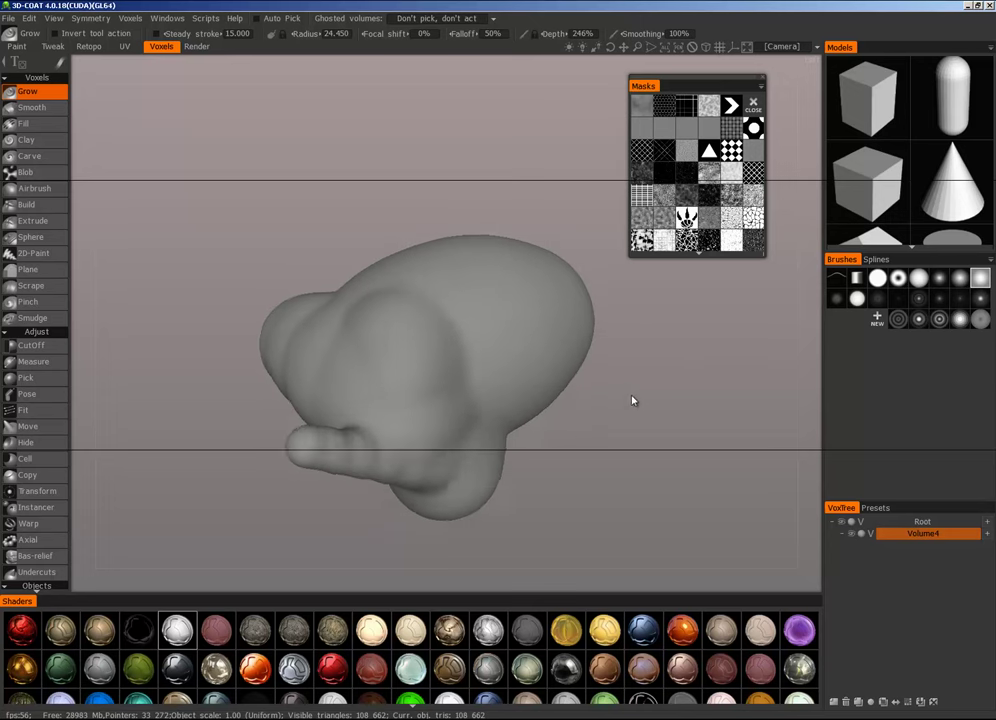
{"action": "mouse_move", "coordinate": [632, 402]}
{"action": "left_mouse_down"}
{"action": "mouse_move", "coordinate": [662, 429]}
{"action": "mouse_move", "coordinate": [634, 409]}
{"action": "mouse_move", "coordinate": [469, 382]}
{"action": "left_mouse_up"}
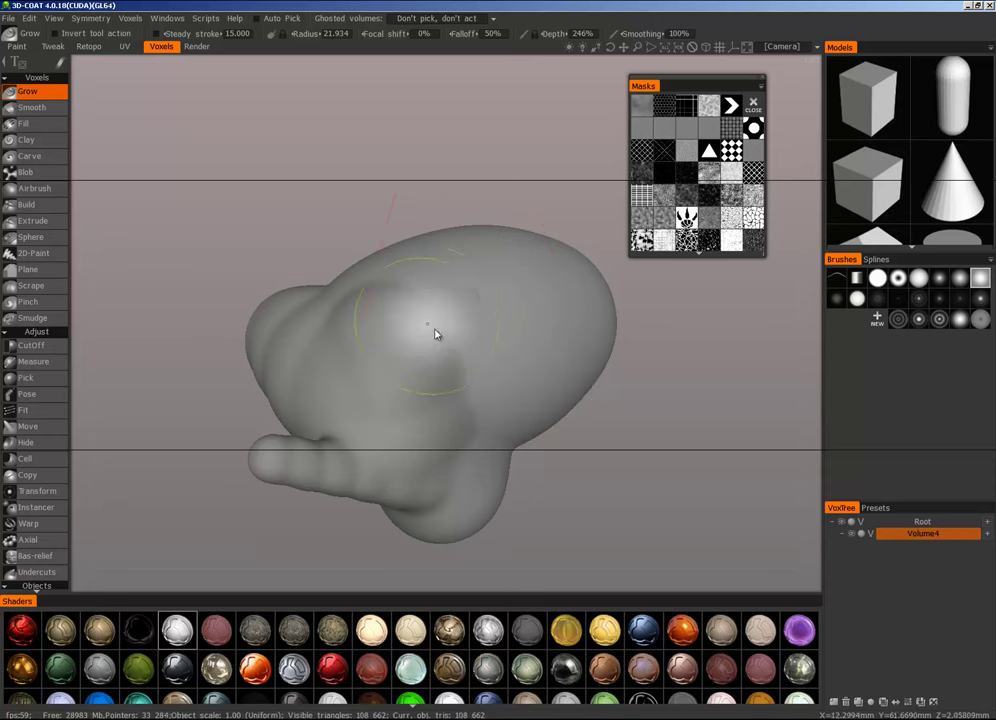
{"action": "left_click_drag", "start_coordinate": [436, 331], "coordinate": [525, 353]}
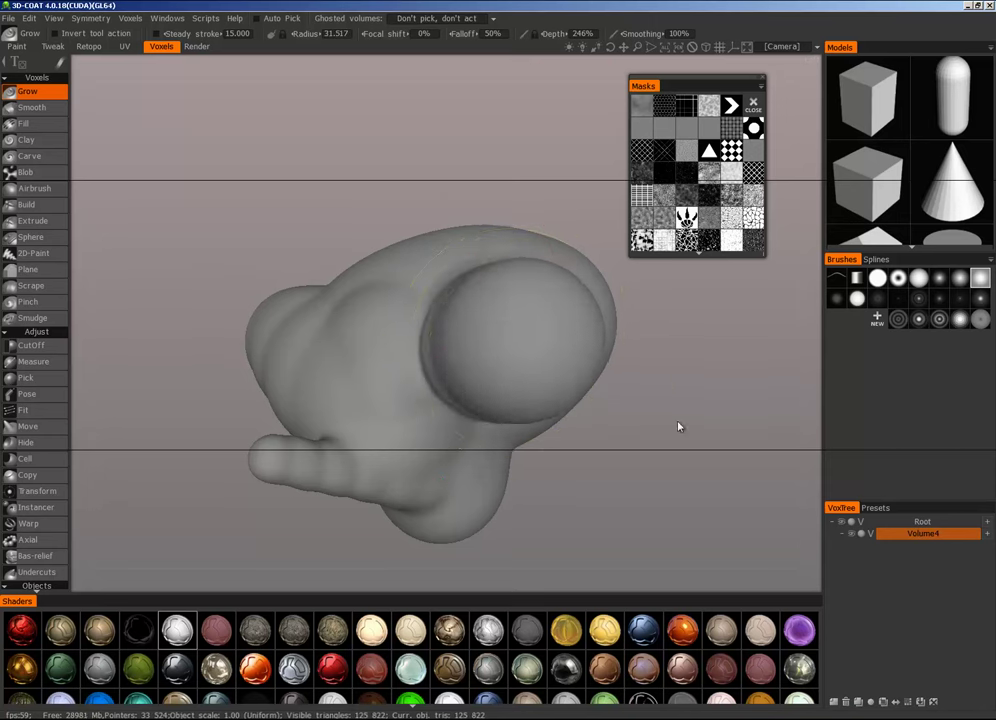
Step: Extend the rounded lobe outward and enlarge the volume's body with Grow, widening the brush radius to 51.132
{"action": "mouse_move", "coordinate": [678, 424]}
{"action": "left_mouse_down"}
{"action": "mouse_move", "coordinate": [720, 402]}
{"action": "mouse_move", "coordinate": [707, 409]}
{"action": "mouse_move", "coordinate": [675, 392]}
{"action": "mouse_move", "coordinate": [585, 398]}
{"action": "mouse_move", "coordinate": [592, 402]}
{"action": "left_mouse_up"}
{"action": "left_click_drag", "start_coordinate": [540, 362], "coordinate": [550, 350]}
{"action": "right_click_drag", "start_coordinate": [756, 356], "coordinate": [660, 404]}
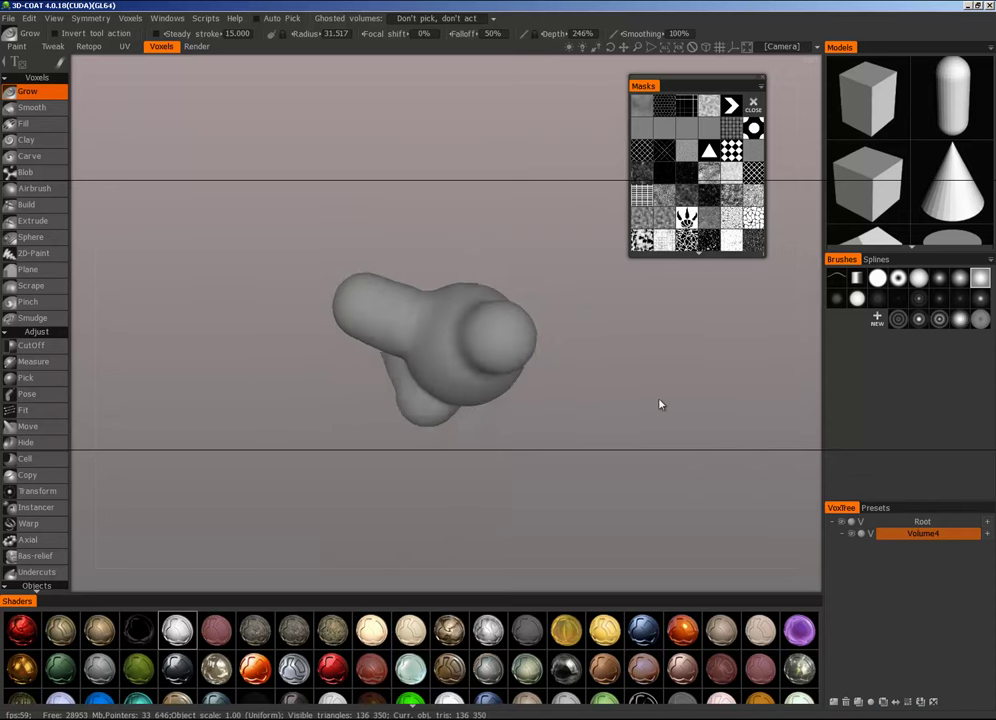
{"action": "left_click_drag", "start_coordinate": [660, 404], "coordinate": [512, 357]}
{"action": "left_click_drag", "start_coordinate": [590, 362], "coordinate": [717, 336]}
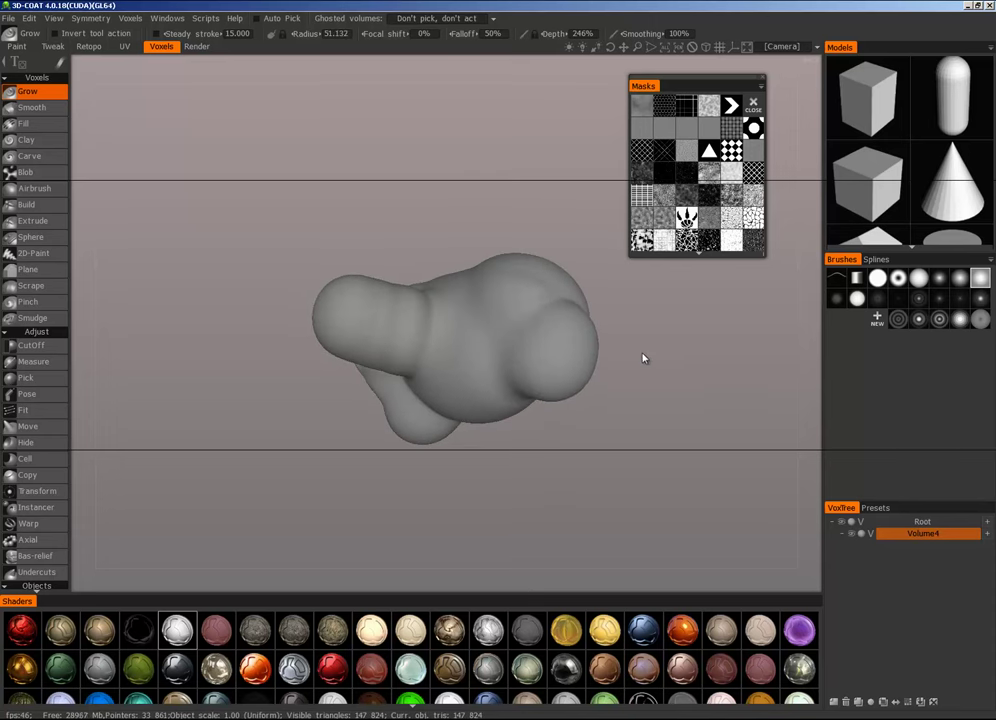
Step: Clear the sculpted volume and place a sphere primitive at position 0, 0, 0 in its place
{"action": "key", "text": "Delete"}
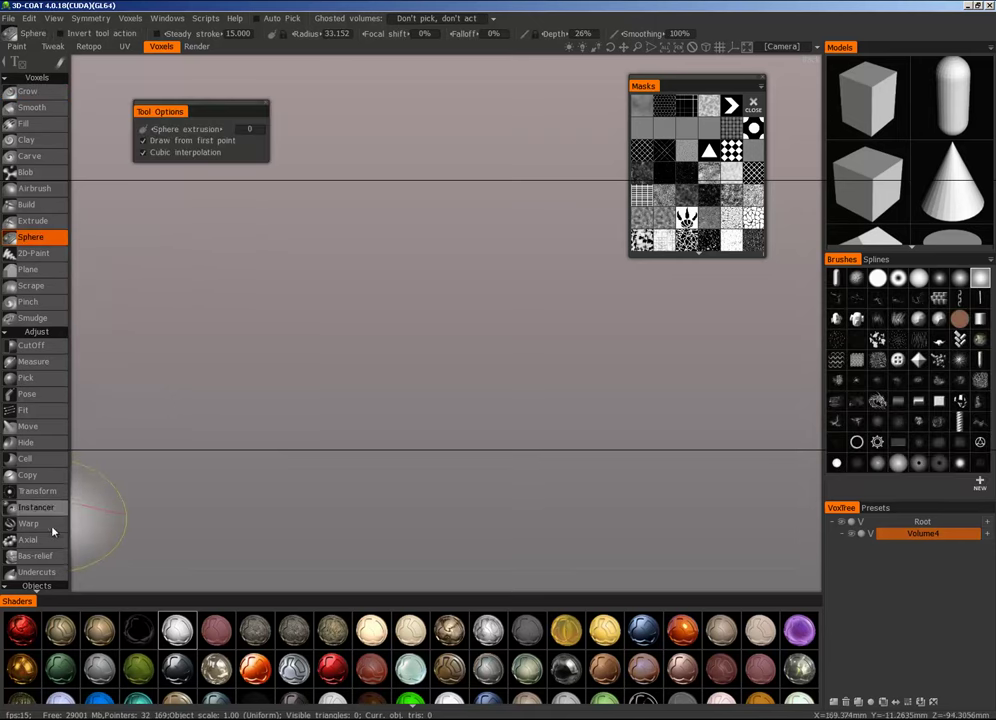
{"action": "left_click_drag", "start_coordinate": [53, 530], "coordinate": [51, 411]}
{"action": "scroll", "coordinate": [50, 430], "scroll_direction": "down", "scroll_amount": 5}
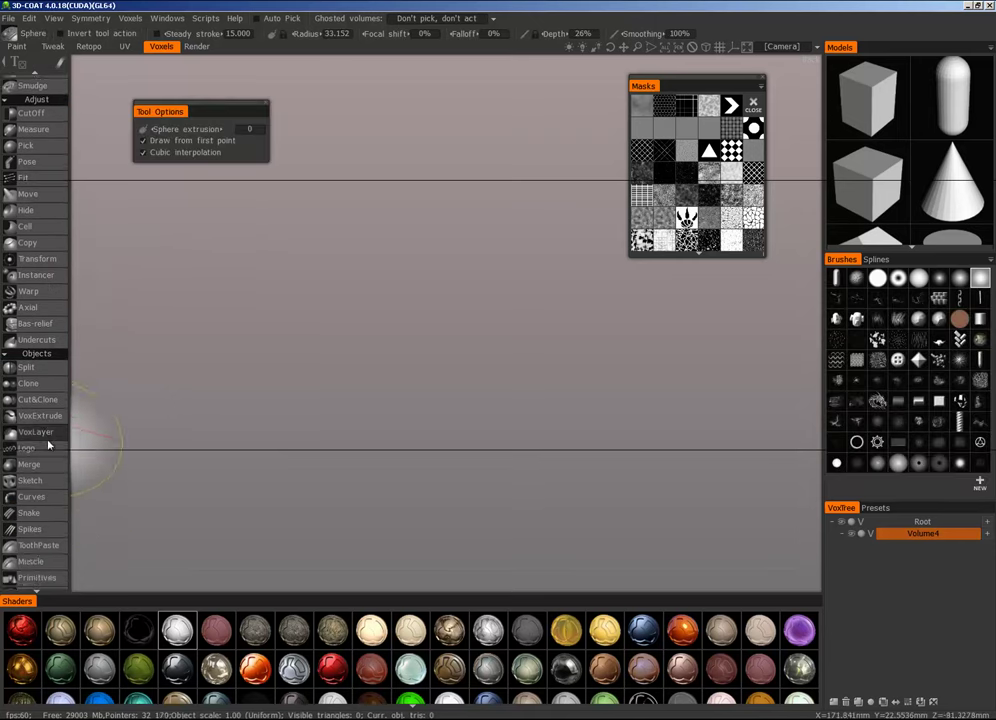
{"action": "scroll", "coordinate": [48, 440], "scroll_direction": "up", "scroll_amount": 9}
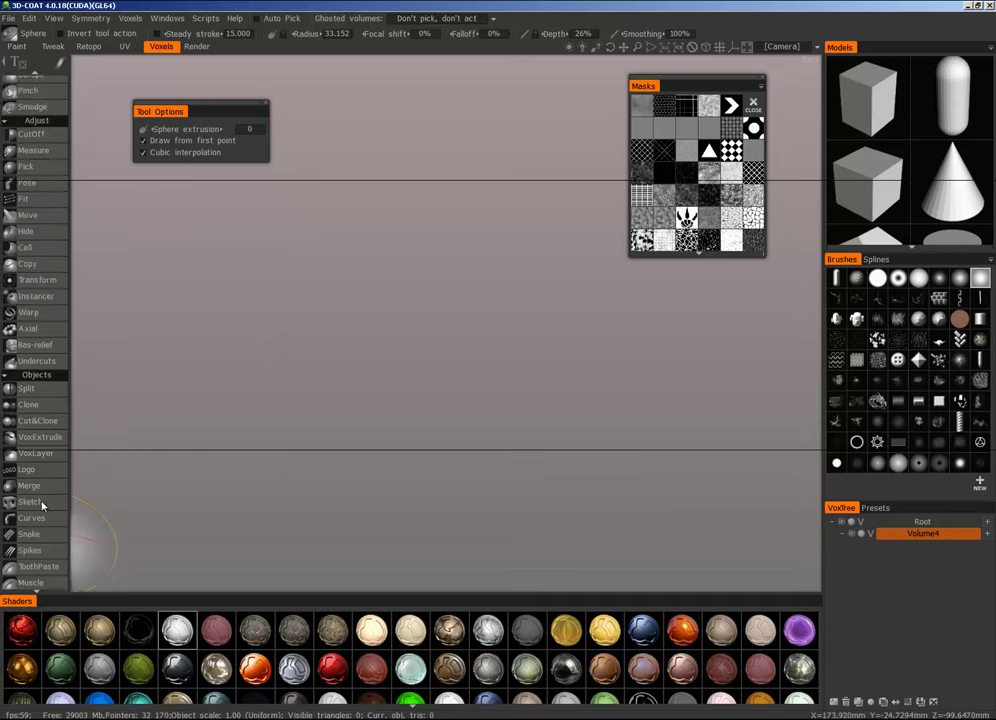
{"action": "scroll", "coordinate": [32, 430], "scroll_direction": "down", "scroll_amount": 9}
{"action": "scroll", "coordinate": [40, 300], "scroll_direction": "up", "scroll_amount": 9}
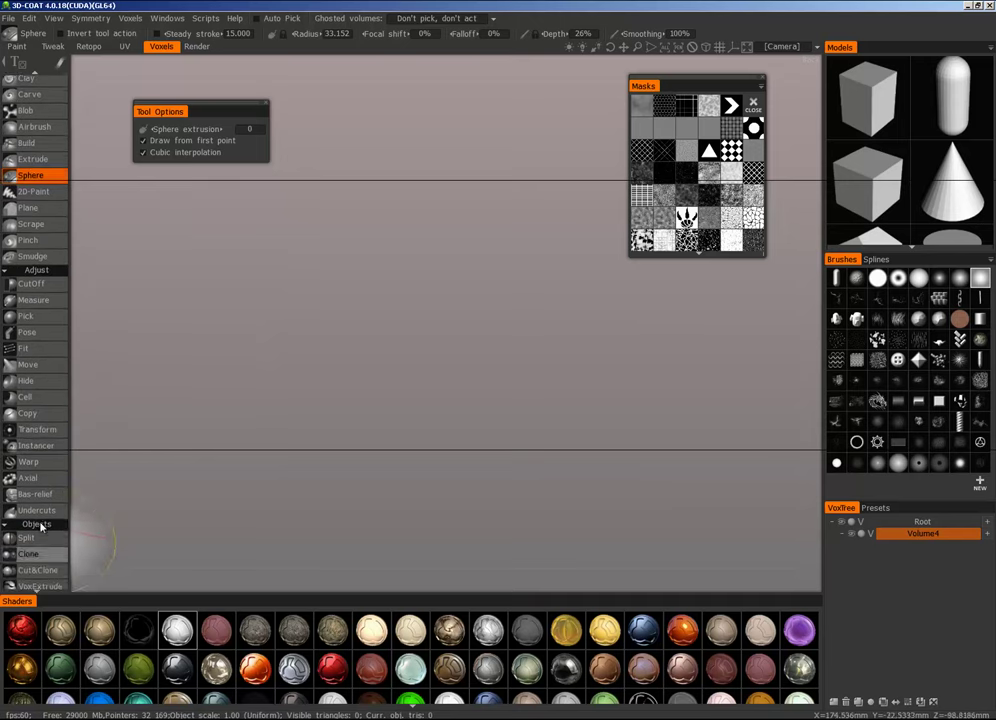
{"action": "scroll", "coordinate": [44, 500], "scroll_direction": "down", "scroll_amount": 9}
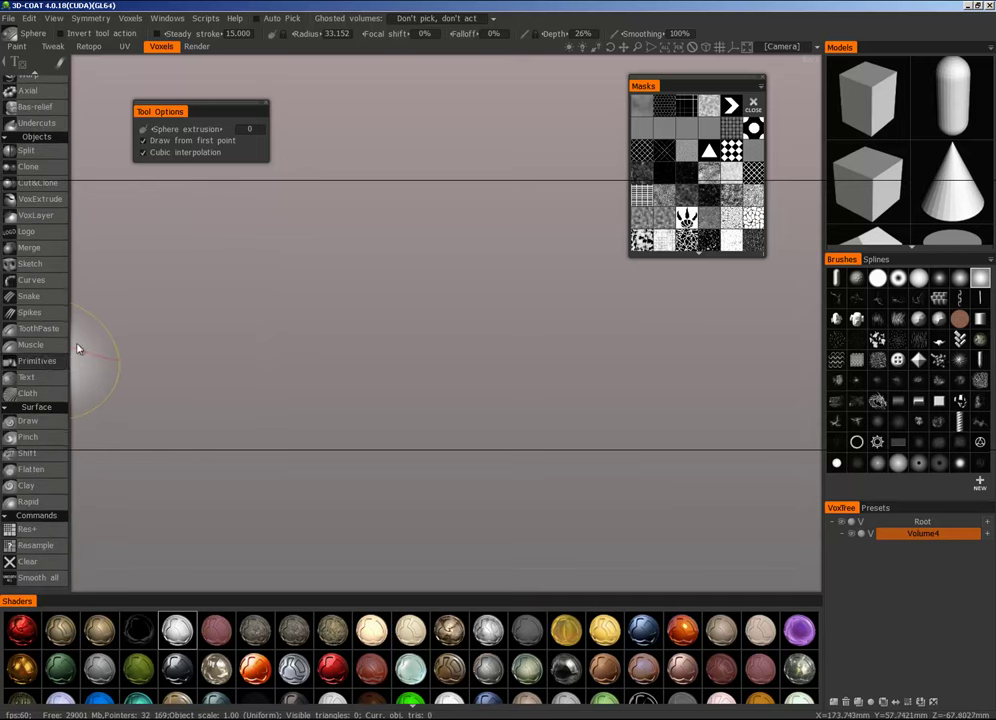
{"action": "left_click", "coordinate": [38, 360]}
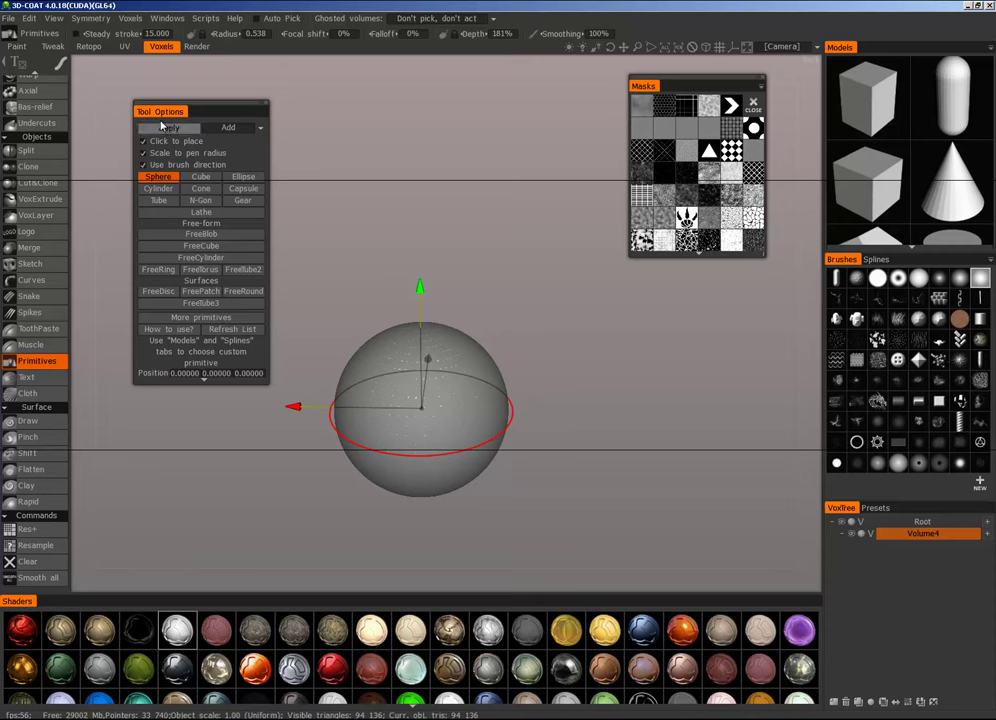
Step: Grow two overlapping rounded lobes on the upper part of the sphere with a brush radius of 34.278
{"action": "scroll", "coordinate": [45, 341], "scroll_direction": "up", "scroll_amount": 10}
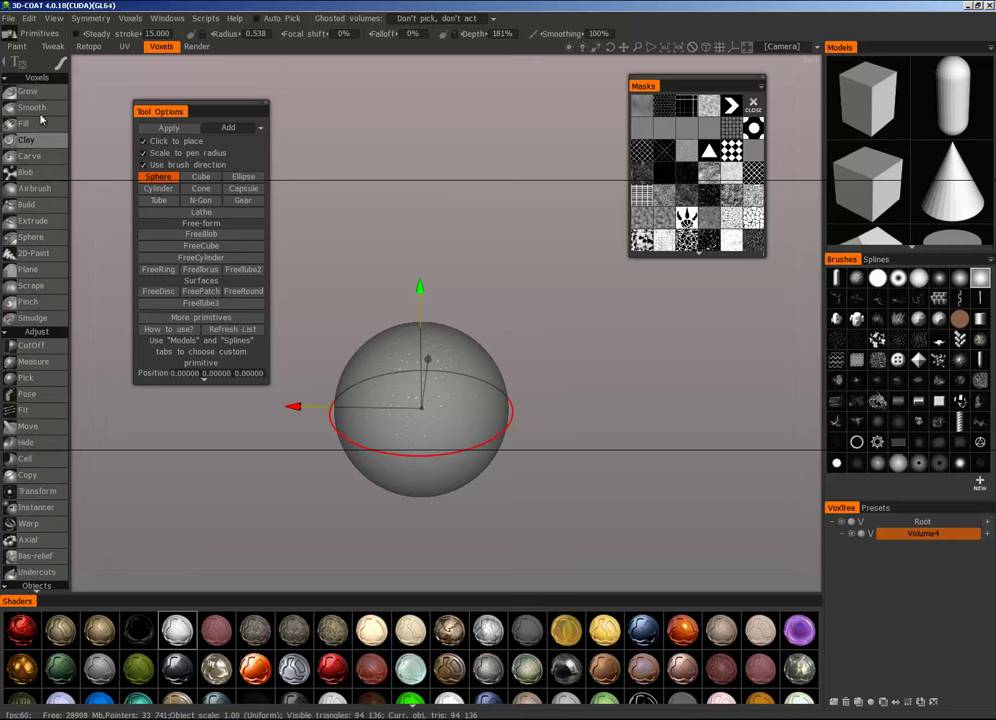
{"action": "left_click", "coordinate": [35, 85]}
{"action": "mouse_move", "coordinate": [413, 421]}
{"action": "right_mouse_down"}
{"action": "mouse_move", "coordinate": [467, 402]}
{"action": "mouse_move", "coordinate": [514, 366]}
{"action": "mouse_move", "coordinate": [513, 384]}
{"action": "right_mouse_up"}
{"action": "mouse_move", "coordinate": [472, 399]}
{"action": "left_mouse_down"}
{"action": "mouse_move", "coordinate": [571, 380]}
{"action": "mouse_move", "coordinate": [645, 333]}
{"action": "mouse_move", "coordinate": [596, 347]}
{"action": "left_mouse_up"}
{"action": "left_click_drag", "start_coordinate": [476, 427], "coordinate": [510, 418]}
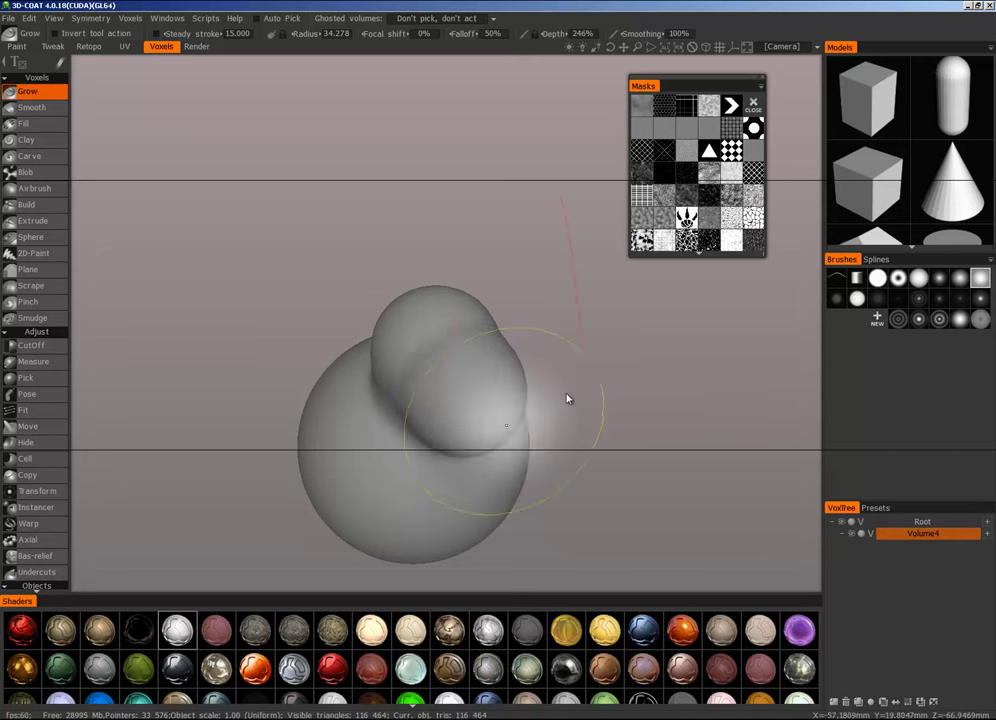
{"action": "left_click_drag", "start_coordinate": [568, 397], "coordinate": [653, 356]}
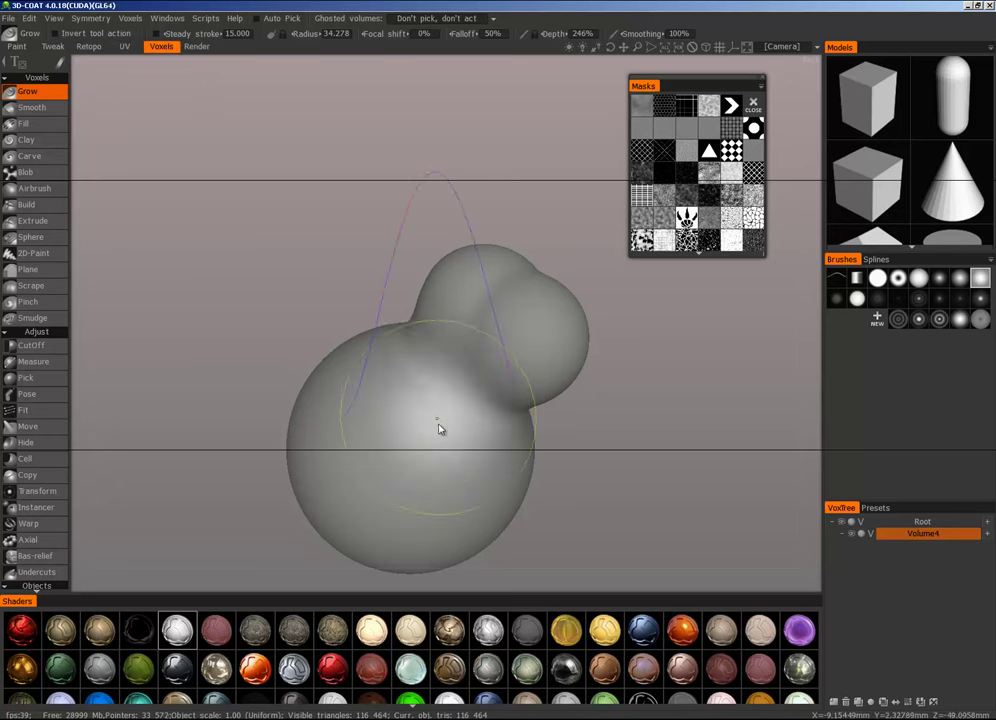
Step: Carve a large opening through the sphere just below the lobes with the Grow brush inverted
{"action": "left_click_drag", "start_coordinate": [462, 418], "coordinate": [502, 413]}
{"action": "left_click_drag", "start_coordinate": [690, 431], "coordinate": [500, 474]}
{"action": "mouse_move", "coordinate": [500, 475]}
{"action": "middle_mouse_down"}
{"action": "mouse_move", "coordinate": [725, 460]}
{"action": "mouse_move", "coordinate": [727, 469]}
{"action": "mouse_move", "coordinate": [538, 458]}
{"action": "mouse_move", "coordinate": [340, 494]}
{"action": "mouse_move", "coordinate": [645, 483]}
{"action": "mouse_move", "coordinate": [685, 456]}
{"action": "mouse_move", "coordinate": [596, 434]}
{"action": "mouse_move", "coordinate": [373, 429]}
{"action": "middle_mouse_up"}
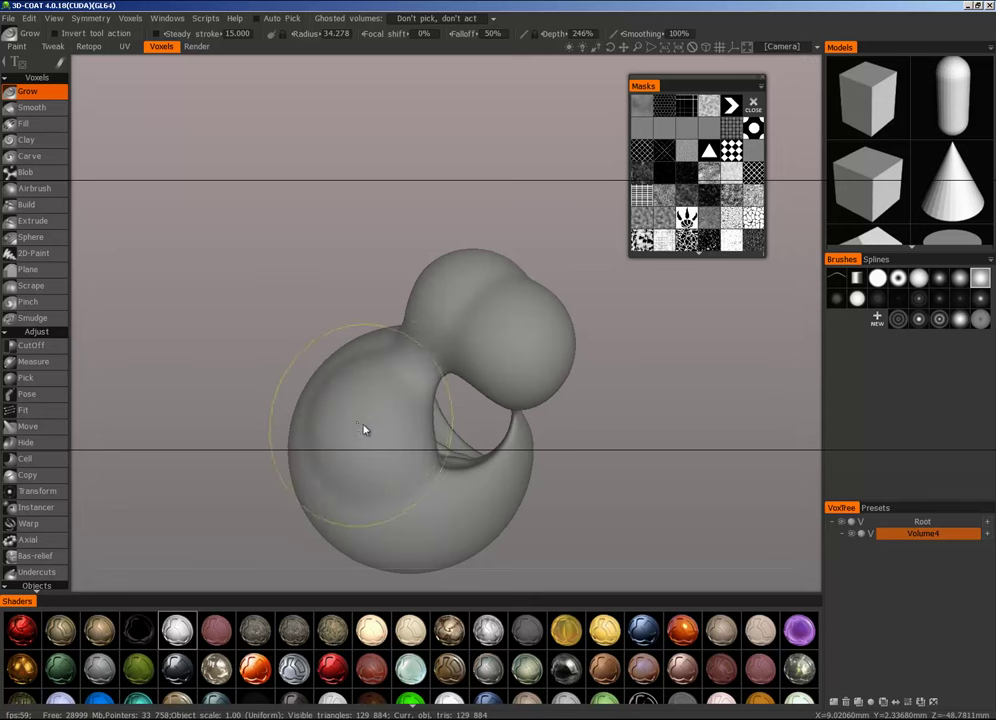
Step: Grow a thick lobe out of the sphere's side and pierce its base with a small hole using a radius of 13.686
{"action": "left_click_drag", "start_coordinate": [365, 429], "coordinate": [352, 405]}
{"action": "middle_click_drag", "start_coordinate": [685, 407], "coordinate": [661, 374]}
{"action": "right_click_drag", "start_coordinate": [400, 411], "coordinate": [367, 418]}
{"action": "left_click_drag", "start_coordinate": [380, 417], "coordinate": [371, 416]}
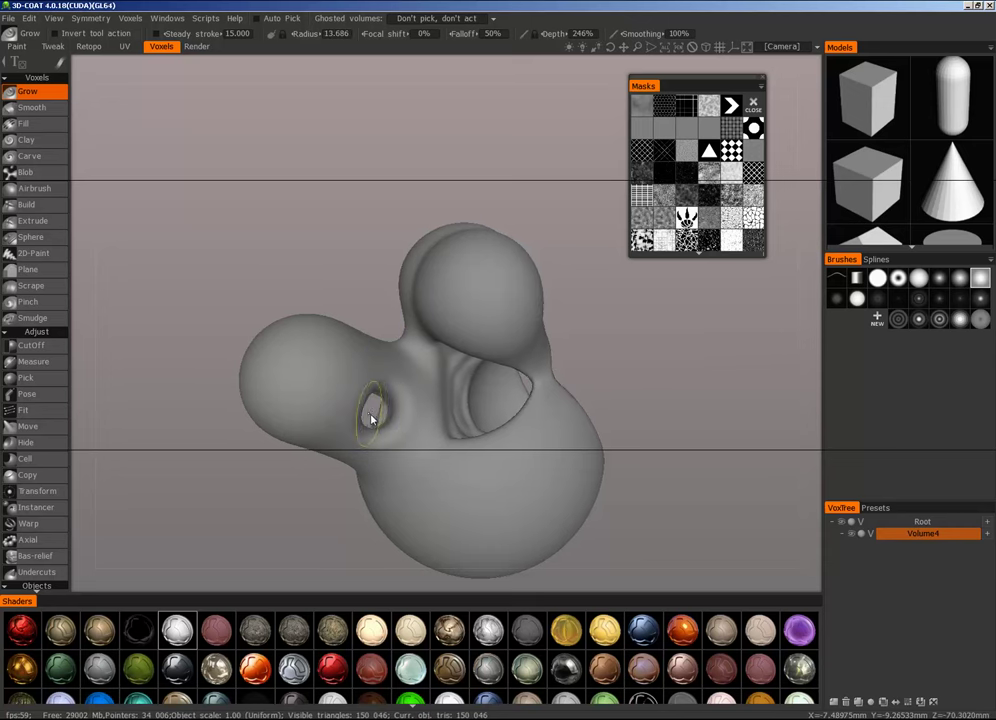
{"action": "mouse_move", "coordinate": [340, 509]}
{"action": "left_mouse_down"}
{"action": "mouse_move", "coordinate": [515, 540]}
{"action": "mouse_move", "coordinate": [629, 580]}
{"action": "left_mouse_up"}
{"action": "mouse_move", "coordinate": [629, 580]}
{"action": "middle_mouse_down"}
{"action": "mouse_move", "coordinate": [676, 598]}
{"action": "mouse_move", "coordinate": [341, 520]}
{"action": "mouse_move", "coordinate": [642, 407]}
{"action": "mouse_move", "coordinate": [634, 387]}
{"action": "mouse_move", "coordinate": [645, 402]}
{"action": "mouse_move", "coordinate": [669, 402]}
{"action": "mouse_move", "coordinate": [638, 407]}
{"action": "mouse_move", "coordinate": [653, 402]}
{"action": "middle_mouse_up"}
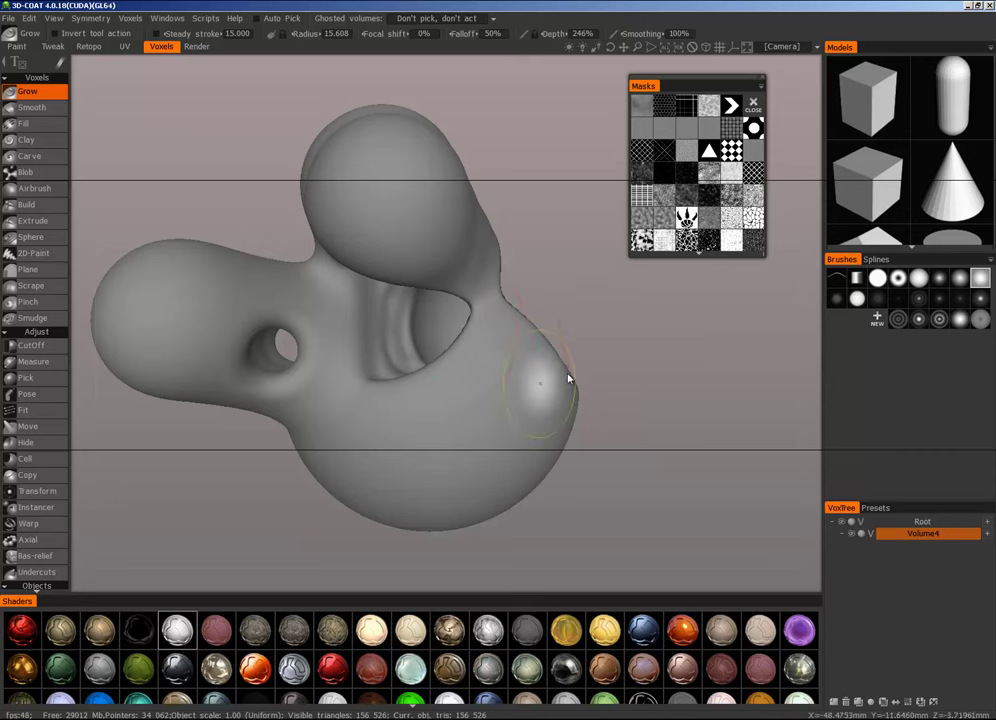
{"action": "mouse_move", "coordinate": [613, 372]}
{"action": "left_mouse_down"}
{"action": "mouse_move", "coordinate": [650, 366]}
{"action": "mouse_move", "coordinate": [623, 371]}
{"action": "left_mouse_up"}
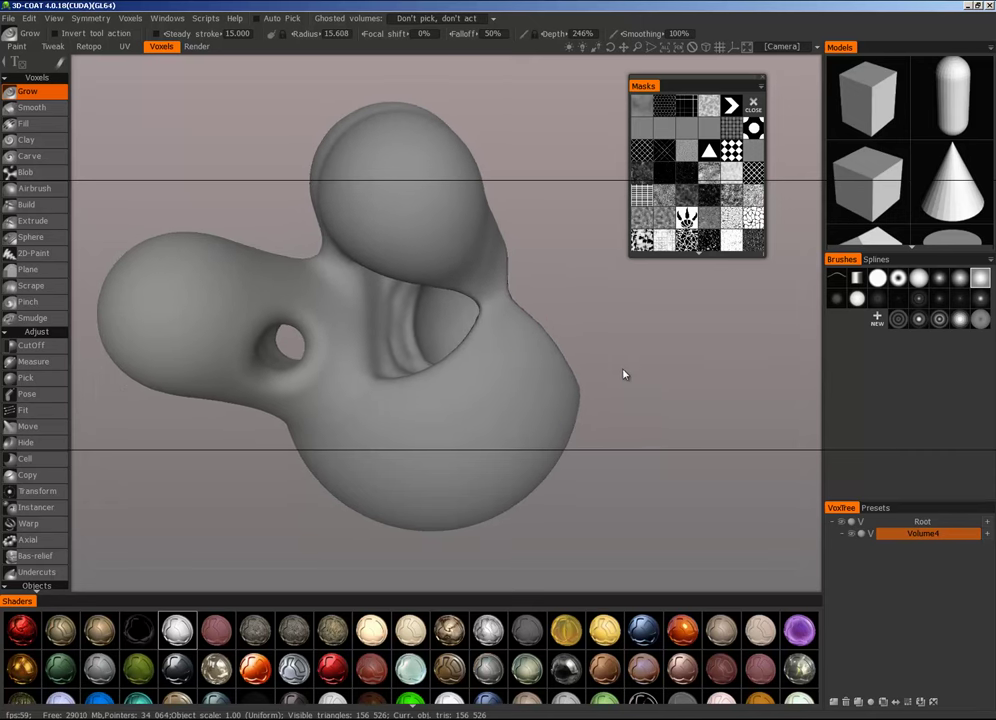
Step: Turn on the wireframe display and examine the mesh around the carved openings
{"action": "right_click_drag", "start_coordinate": [527, 407], "coordinate": [536, 408]}
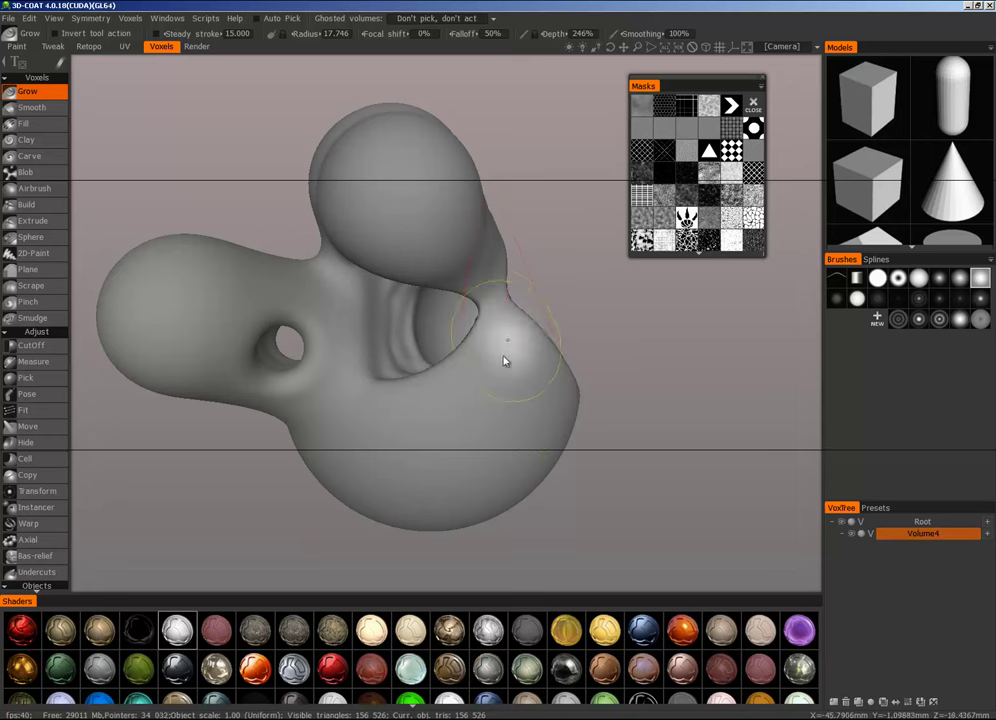
{"action": "key", "text": "w"}
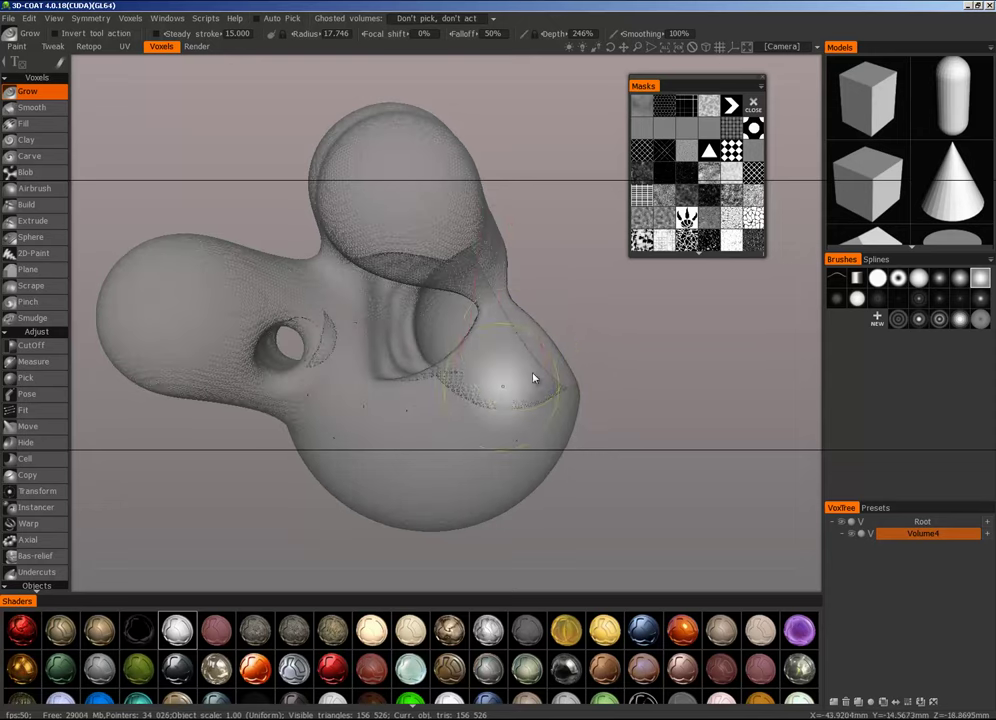
{"action": "scroll", "coordinate": [605, 330], "scroll_direction": "up", "scroll_amount": 5}
{"action": "right_click_drag", "start_coordinate": [616, 328], "coordinate": [663, 347]}
{"action": "left_click_drag", "start_coordinate": [663, 347], "coordinate": [649, 417]}
{"action": "middle_click_drag", "start_coordinate": [649, 417], "coordinate": [659, 342]}
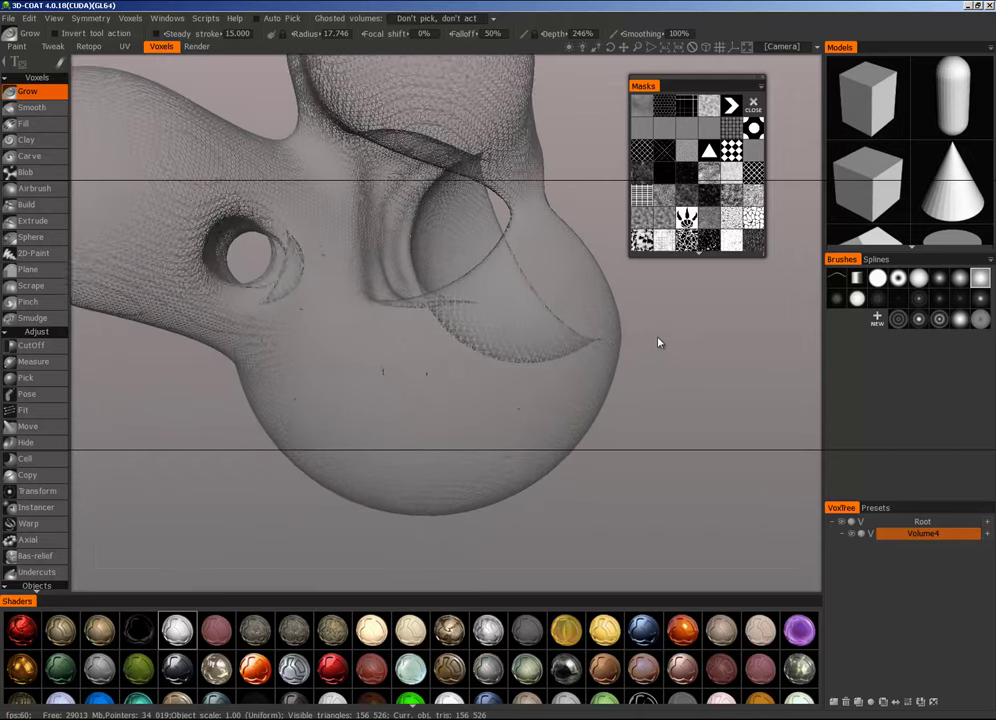
Step: Grow a rounded lobe from the sphere's side with a radius of 21.629 and extend a narrow arm from its end
{"action": "right_click_drag", "start_coordinate": [657, 338], "coordinate": [659, 343]}
{"action": "right_click_drag", "start_coordinate": [576, 358], "coordinate": [595, 361]}
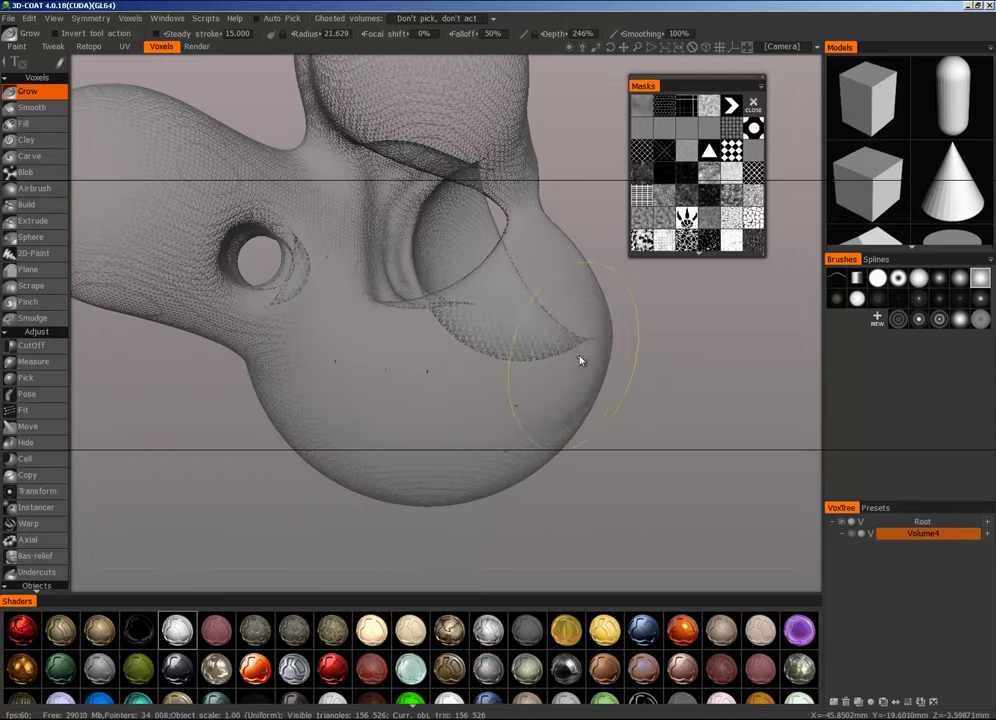
{"action": "left_click_drag", "start_coordinate": [579, 356], "coordinate": [616, 376]}
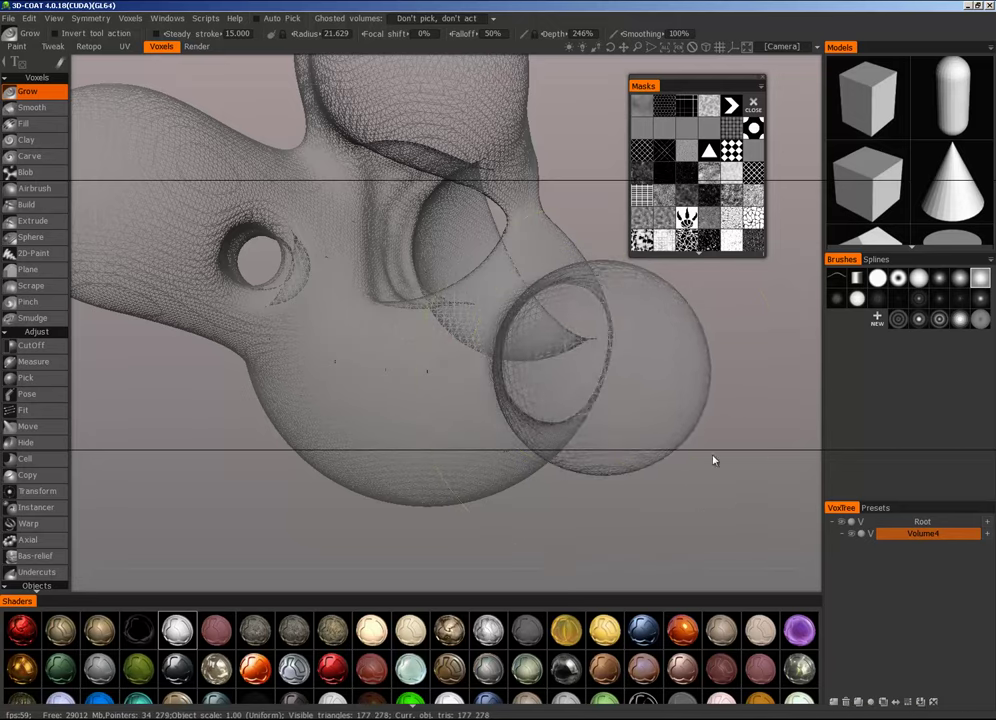
{"action": "left_click_drag", "start_coordinate": [714, 460], "coordinate": [437, 463]}
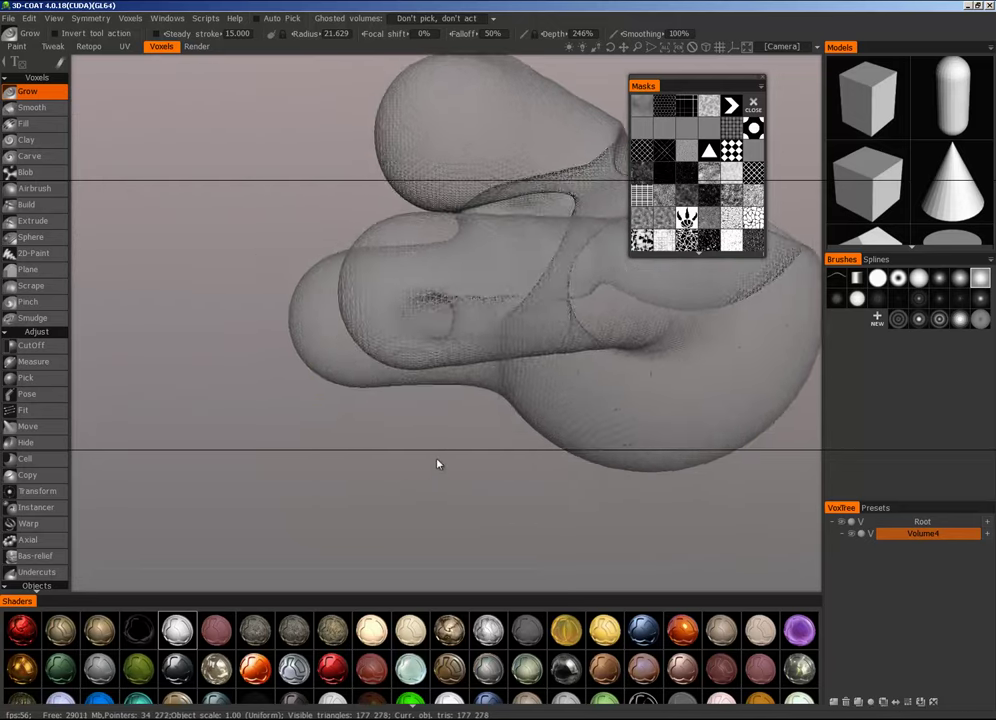
{"action": "mouse_move", "coordinate": [437, 463]}
{"action": "right_mouse_down"}
{"action": "mouse_move", "coordinate": [460, 368]}
{"action": "mouse_move", "coordinate": [402, 320]}
{"action": "mouse_move", "coordinate": [272, 270]}
{"action": "right_mouse_up"}
{"action": "mouse_move", "coordinate": [371, 250]}
{"action": "left_mouse_down"}
{"action": "mouse_move", "coordinate": [362, 228]}
{"action": "mouse_move", "coordinate": [379, 221]}
{"action": "left_mouse_up"}
Step: Apply the flat dark grey shader to the volume and view the wireframe on the new lobe close up
{"action": "mouse_move", "coordinate": [345, 445]}
{"action": "left_mouse_down"}
{"action": "mouse_move", "coordinate": [430, 474]}
{"action": "mouse_move", "coordinate": [589, 429]}
{"action": "mouse_move", "coordinate": [594, 482]}
{"action": "left_mouse_up"}
{"action": "right_click_drag", "start_coordinate": [564, 376], "coordinate": [583, 377]}
{"action": "mouse_move", "coordinate": [625, 345]}
{"action": "right_mouse_down"}
{"action": "mouse_move", "coordinate": [650, 265]}
{"action": "mouse_move", "coordinate": [625, 358]}
{"action": "right_mouse_up"}
{"action": "left_click", "coordinate": [531, 633]}
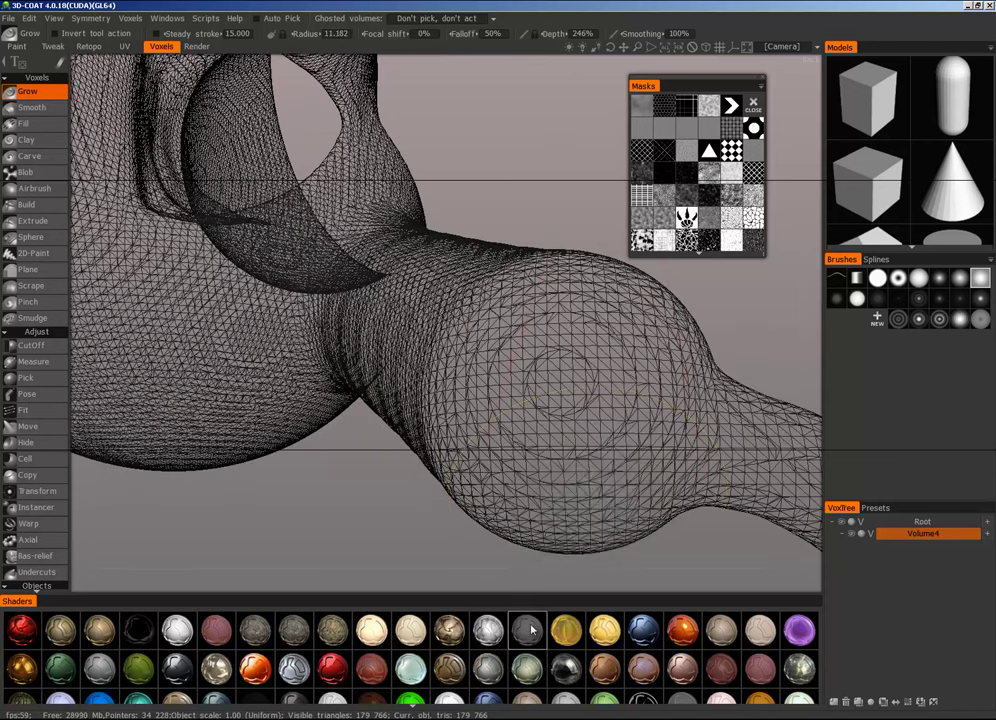
Step: Grow another thick arm with a radius of 20.980 and carve a long opening across the volume's body
{"action": "right_click_drag", "start_coordinate": [709, 310], "coordinate": [722, 339]}
{"action": "mouse_move", "coordinate": [724, 351]}
{"action": "left_mouse_down"}
{"action": "mouse_move", "coordinate": [582, 339]}
{"action": "mouse_move", "coordinate": [559, 380]}
{"action": "mouse_move", "coordinate": [642, 398]}
{"action": "mouse_move", "coordinate": [616, 398]}
{"action": "mouse_move", "coordinate": [473, 296]}
{"action": "mouse_move", "coordinate": [493, 280]}
{"action": "mouse_move", "coordinate": [504, 288]}
{"action": "left_mouse_up"}
{"action": "mouse_move", "coordinate": [537, 370]}
{"action": "left_mouse_down"}
{"action": "mouse_move", "coordinate": [663, 412]}
{"action": "mouse_move", "coordinate": [716, 445]}
{"action": "left_mouse_up"}
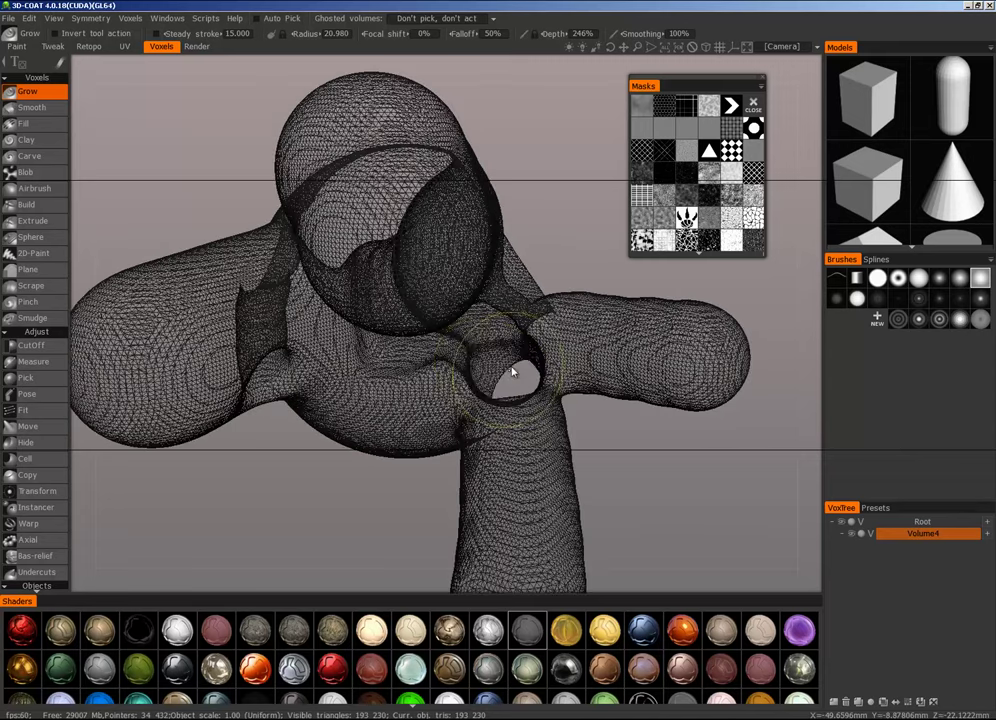
{"action": "mouse_move", "coordinate": [512, 372]}
{"action": "left_mouse_down", "text": "ctrl"}
{"action": "mouse_move", "coordinate": [348, 370]}
{"action": "mouse_move", "coordinate": [258, 322]}
{"action": "mouse_move", "coordinate": [193, 318]}
{"action": "mouse_move", "coordinate": [196, 296]}
{"action": "mouse_move", "coordinate": [358, 333]}
{"action": "left_mouse_up", "text": "ctrl"}
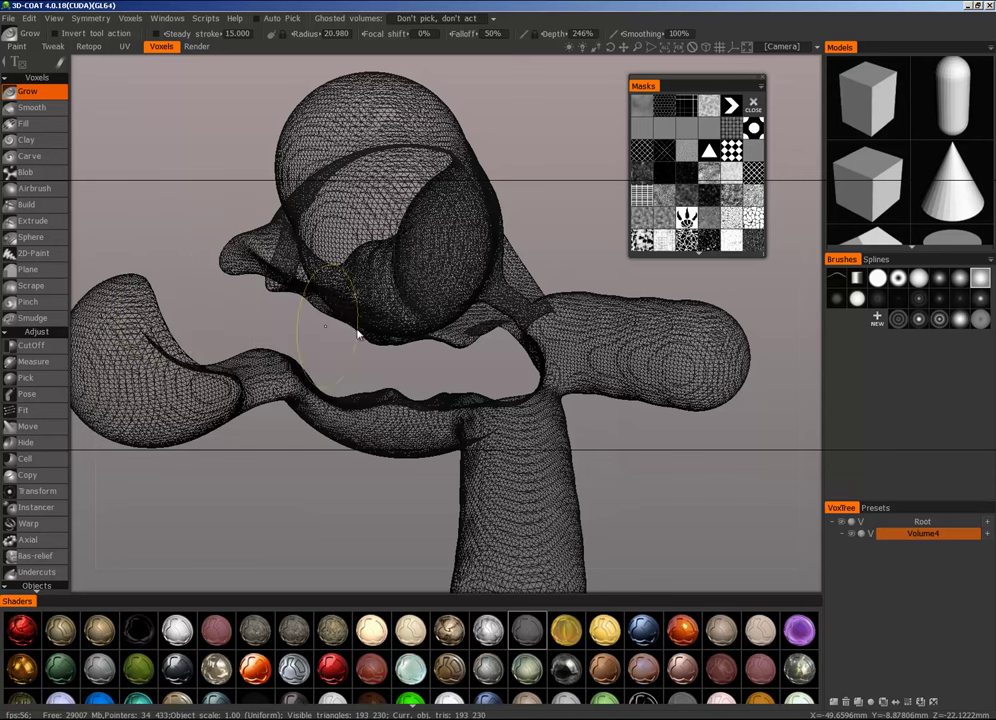
Step: Apply the light grey shader to the carved volume and inspect the form from another angle
{"action": "scroll", "coordinate": [620, 440], "scroll_direction": "down", "scroll_amount": 5}
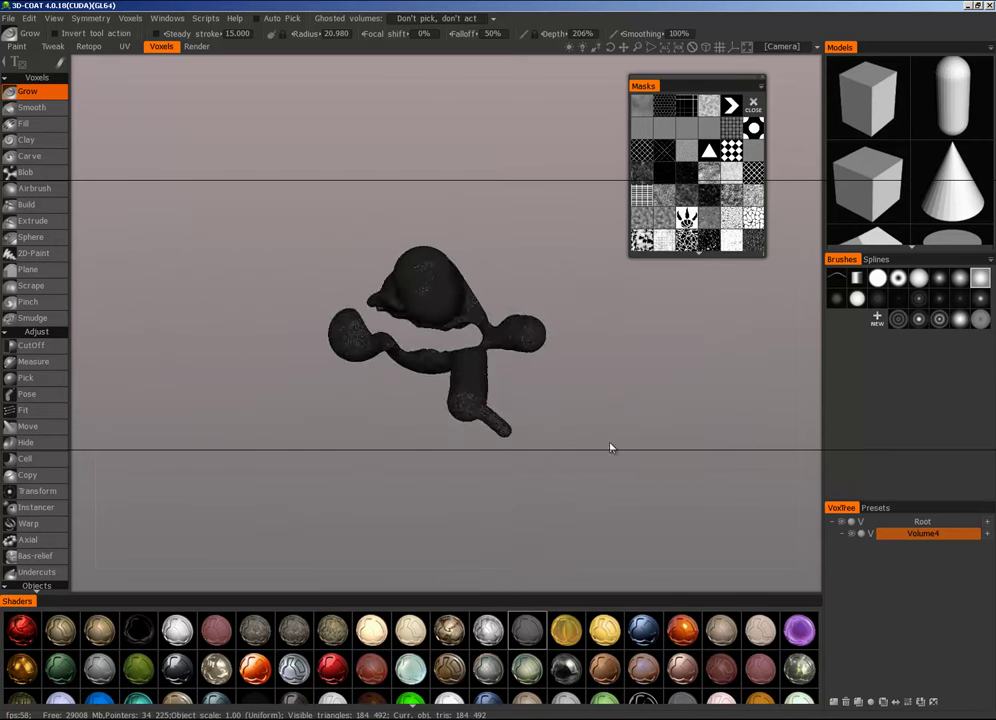
{"action": "left_click_drag", "start_coordinate": [610, 444], "coordinate": [388, 386]}
{"action": "scroll", "coordinate": [690, 422], "scroll_direction": "up", "scroll_amount": 5}
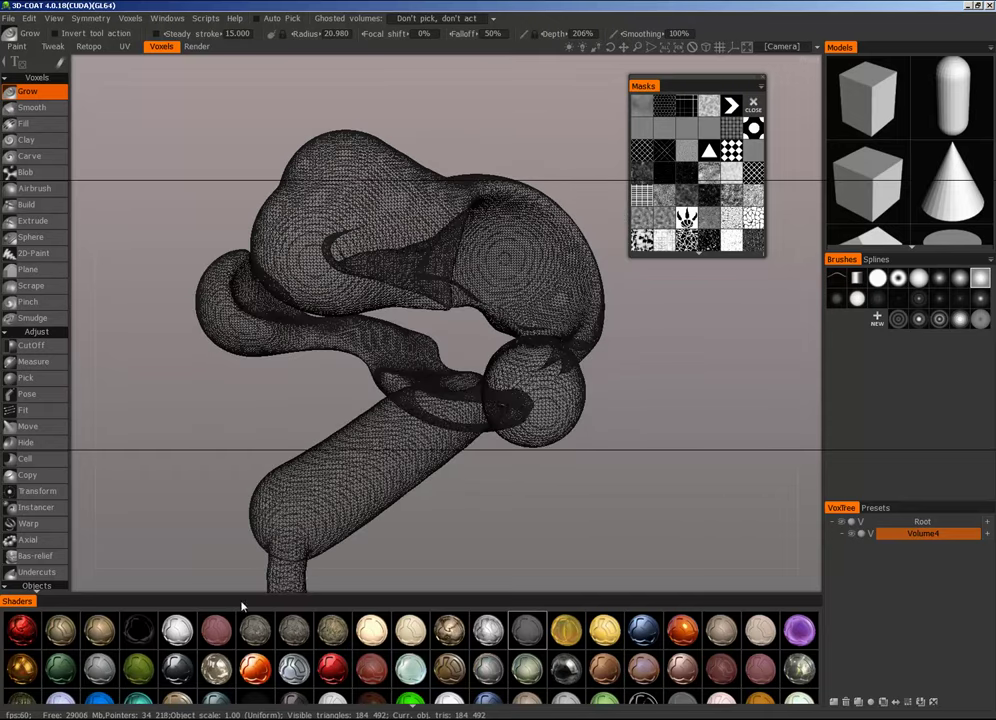
{"action": "left_click", "coordinate": [177, 630]}
{"action": "scroll", "coordinate": [678, 418], "scroll_direction": "down", "scroll_amount": 2}
{"action": "left_click_drag", "start_coordinate": [667, 429], "coordinate": [690, 421]}
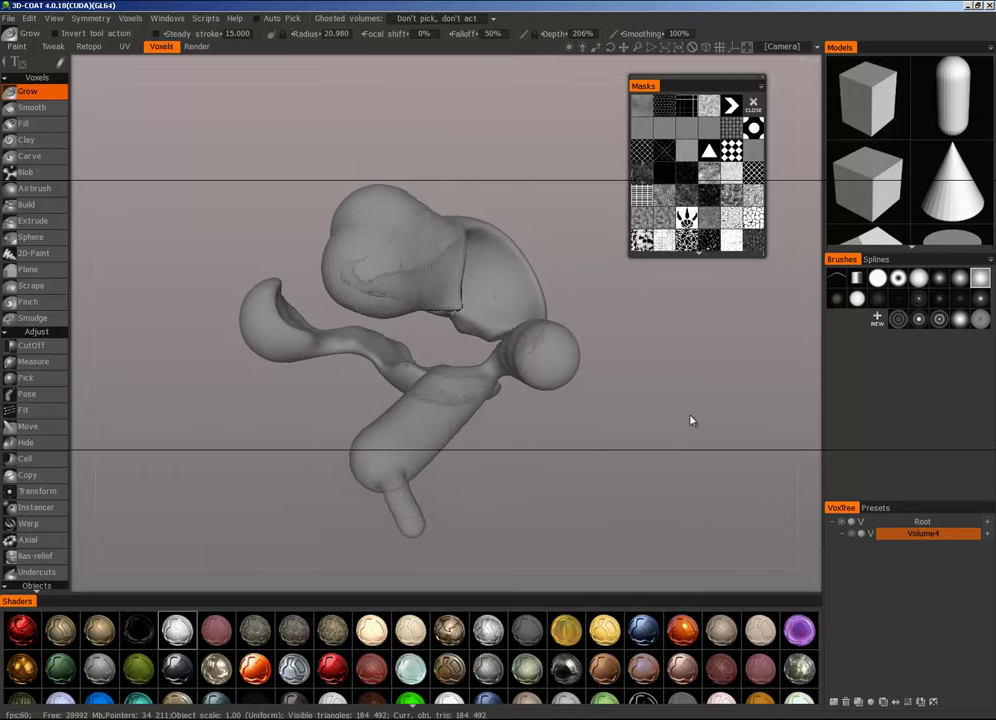
{"action": "scroll", "coordinate": [692, 418], "scroll_direction": "up", "scroll_amount": 2}
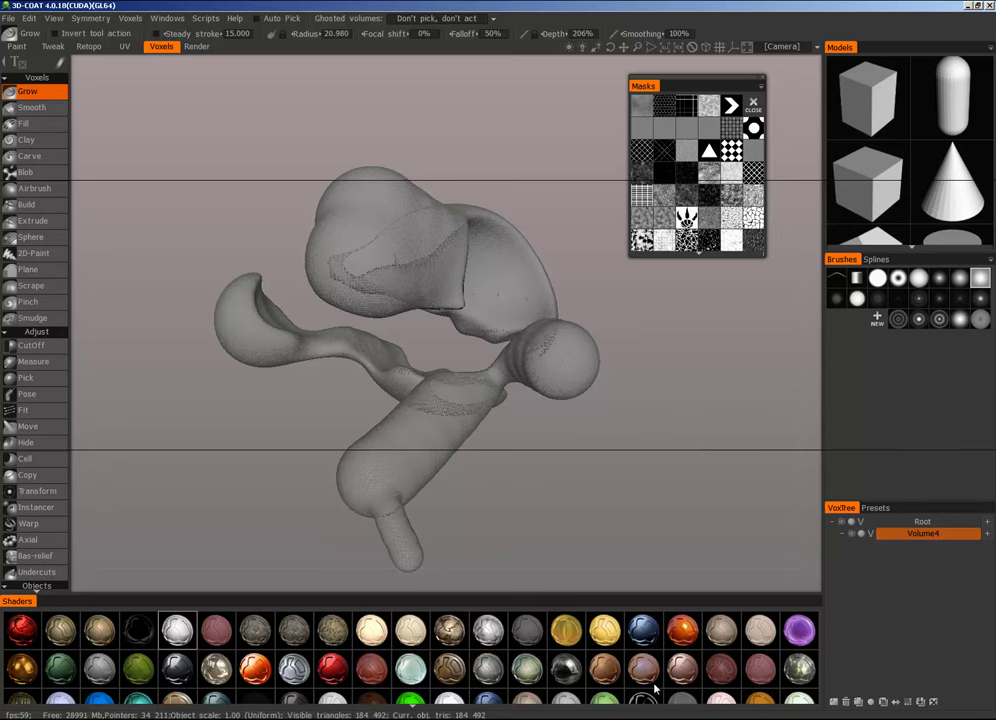
Step: Apply the dark olive textured shader to the volume and examine its wireframe close up
{"action": "scroll", "coordinate": [655, 688], "scroll_direction": "down", "scroll_amount": 3}
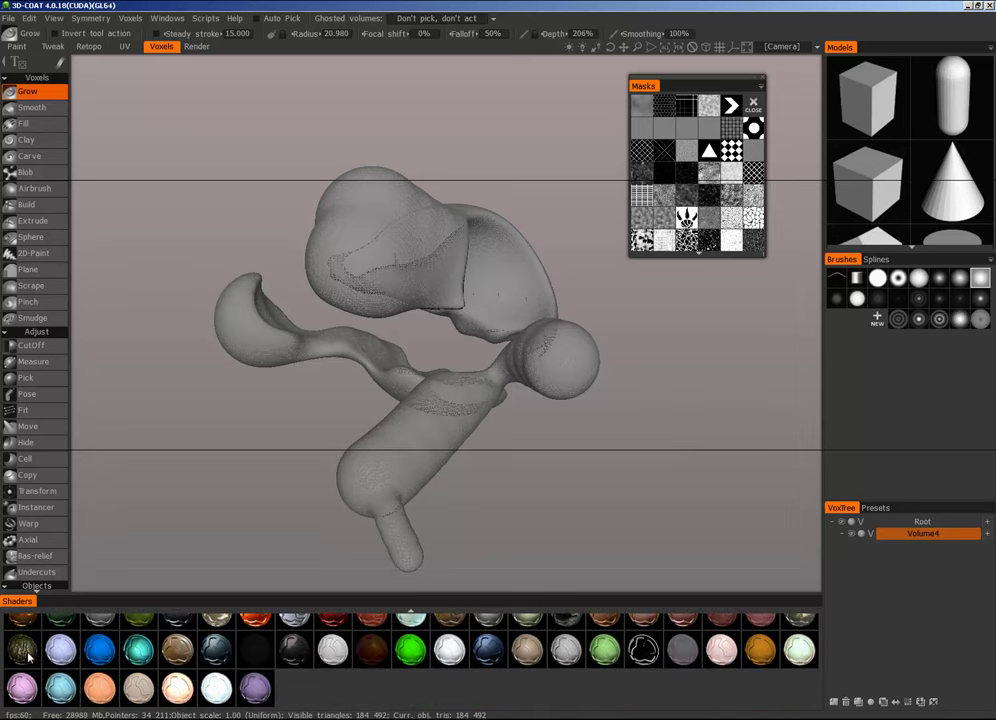
{"action": "left_click_drag", "start_coordinate": [594, 466], "coordinate": [616, 469]}
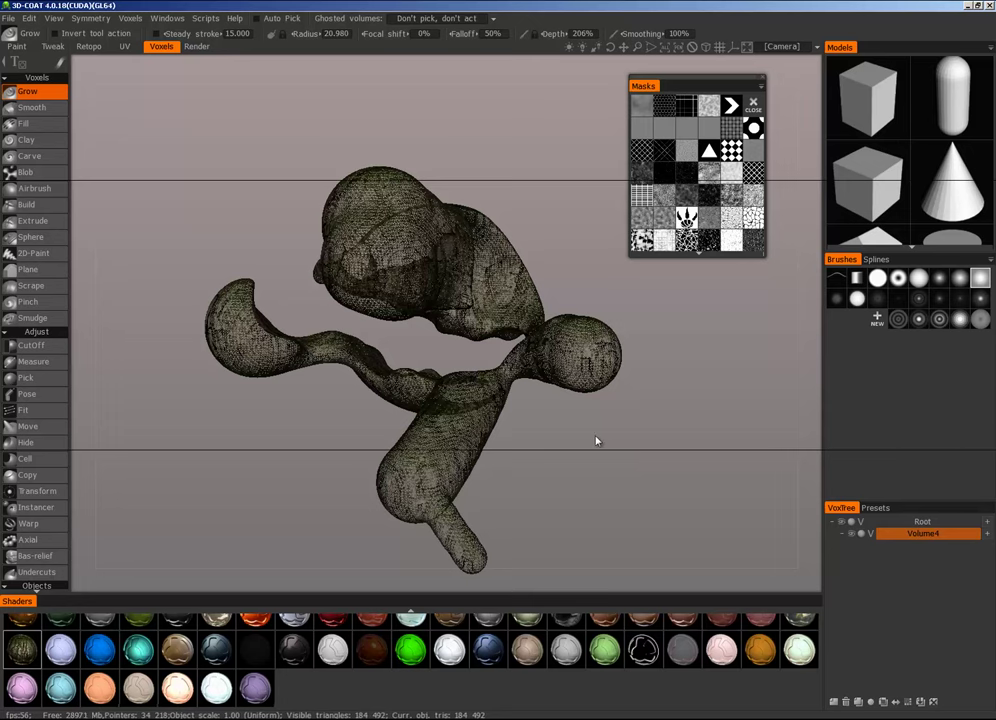
{"action": "right_click_drag", "start_coordinate": [596, 437], "coordinate": [613, 430]}
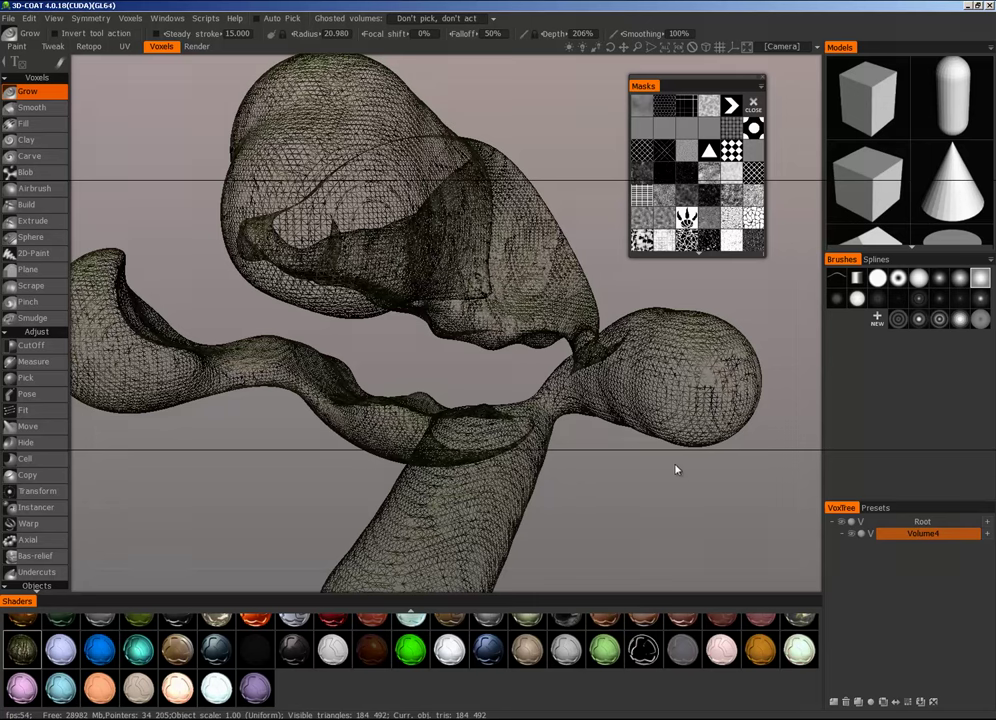
Step: Turn off the wireframe display and examine the dark olive textured volume from several angles
{"action": "mouse_move", "coordinate": [600, 466]}
{"action": "right_mouse_down"}
{"action": "mouse_move", "coordinate": [591, 484]}
{"action": "mouse_move", "coordinate": [612, 475]}
{"action": "right_mouse_up"}
{"action": "mouse_move", "coordinate": [626, 483]}
{"action": "left_mouse_down"}
{"action": "mouse_move", "coordinate": [677, 496]}
{"action": "mouse_move", "coordinate": [629, 485]}
{"action": "left_mouse_up"}
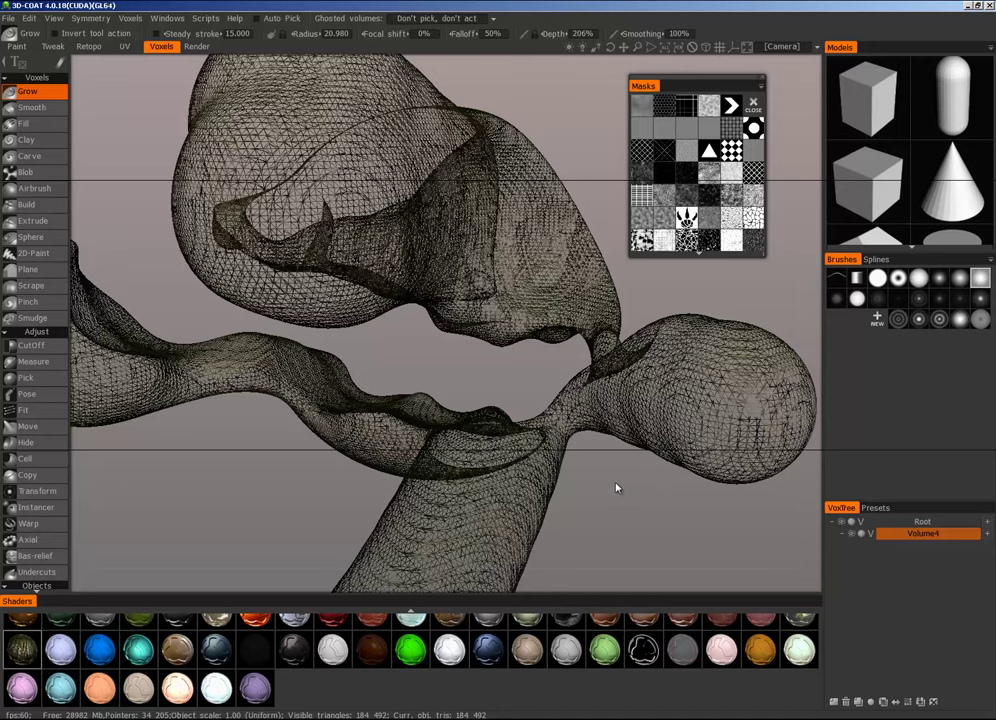
{"action": "key", "text": "w"}
{"action": "right_click_drag", "start_coordinate": [748, 300], "coordinate": [691, 366]}
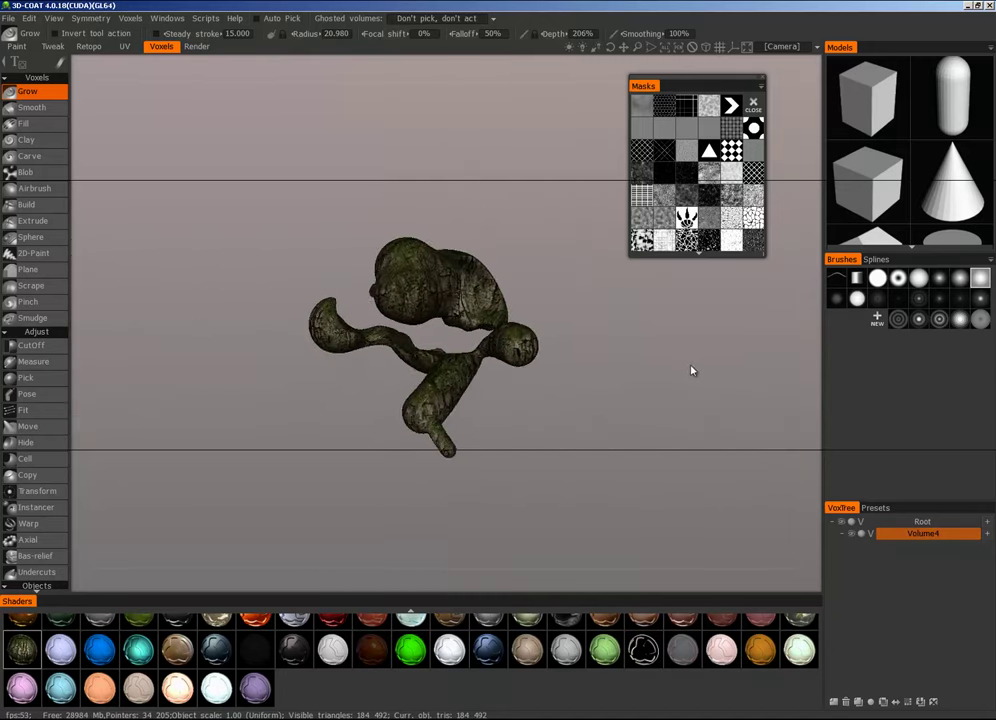
{"action": "left_click_drag", "start_coordinate": [690, 371], "coordinate": [544, 370]}
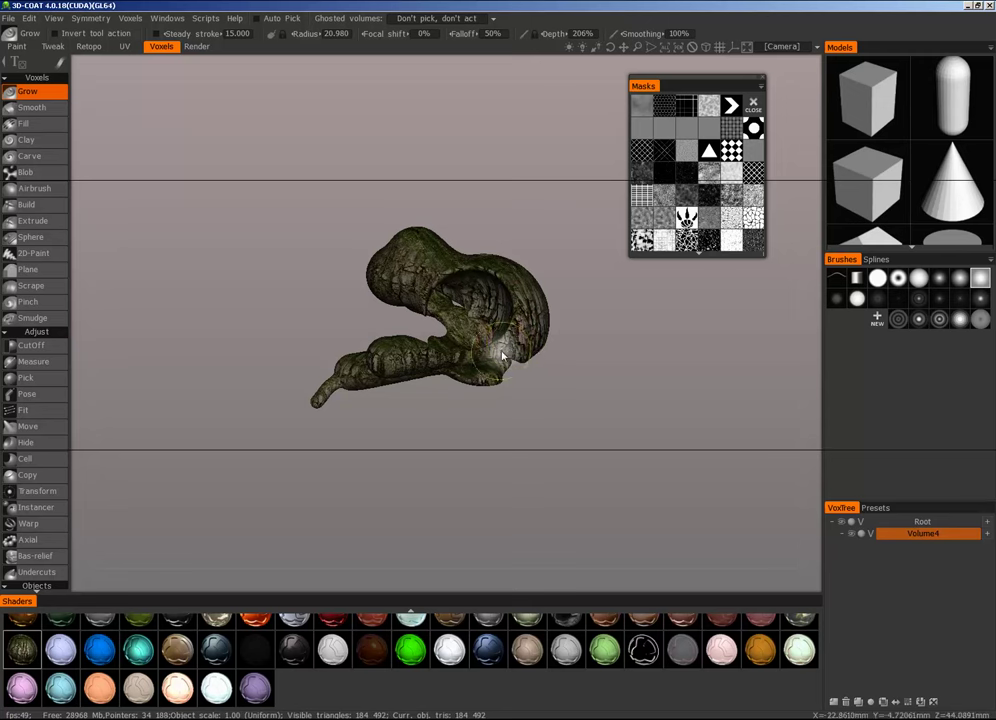
{"action": "mouse_move", "coordinate": [503, 355]}
{"action": "middle_mouse_down"}
{"action": "mouse_move", "coordinate": [489, 411]}
{"action": "mouse_move", "coordinate": [562, 431]}
{"action": "middle_mouse_up"}
{"action": "right_click_drag", "start_coordinate": [572, 437], "coordinate": [605, 425]}
{"action": "mouse_move", "coordinate": [605, 425]}
{"action": "left_mouse_down"}
{"action": "mouse_move", "coordinate": [677, 416]}
{"action": "mouse_move", "coordinate": [553, 422]}
{"action": "mouse_move", "coordinate": [685, 389]}
{"action": "mouse_move", "coordinate": [679, 382]}
{"action": "mouse_move", "coordinate": [696, 396]}
{"action": "mouse_move", "coordinate": [674, 389]}
{"action": "mouse_move", "coordinate": [673, 357]}
{"action": "mouse_move", "coordinate": [633, 371]}
{"action": "mouse_move", "coordinate": [621, 399]}
{"action": "mouse_move", "coordinate": [538, 411]}
{"action": "mouse_move", "coordinate": [545, 434]}
{"action": "mouse_move", "coordinate": [611, 409]}
{"action": "mouse_move", "coordinate": [641, 383]}
{"action": "mouse_move", "coordinate": [707, 393]}
{"action": "mouse_move", "coordinate": [727, 387]}
{"action": "mouse_move", "coordinate": [708, 382]}
{"action": "mouse_move", "coordinate": [727, 380]}
{"action": "mouse_move", "coordinate": [767, 347]}
{"action": "left_mouse_up"}
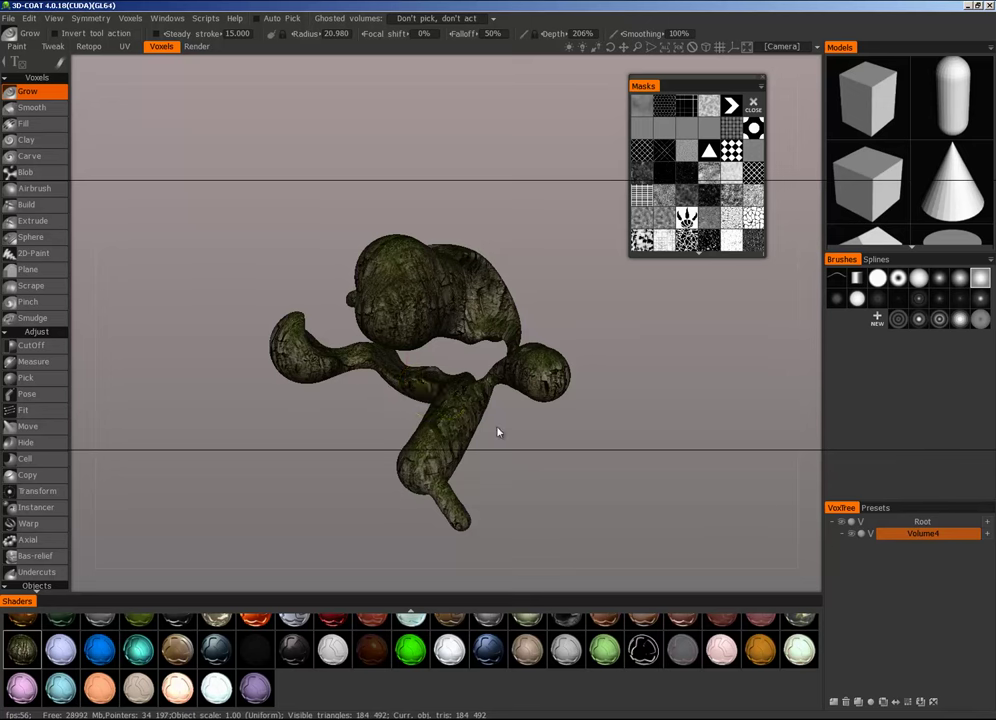
{"action": "mouse_move", "coordinate": [498, 431]}
{"action": "left_mouse_down"}
{"action": "mouse_move", "coordinate": [638, 462]}
{"action": "mouse_move", "coordinate": [671, 438]}
{"action": "mouse_move", "coordinate": [393, 436]}
{"action": "mouse_move", "coordinate": [560, 451]}
{"action": "mouse_move", "coordinate": [500, 400]}
{"action": "left_mouse_up"}
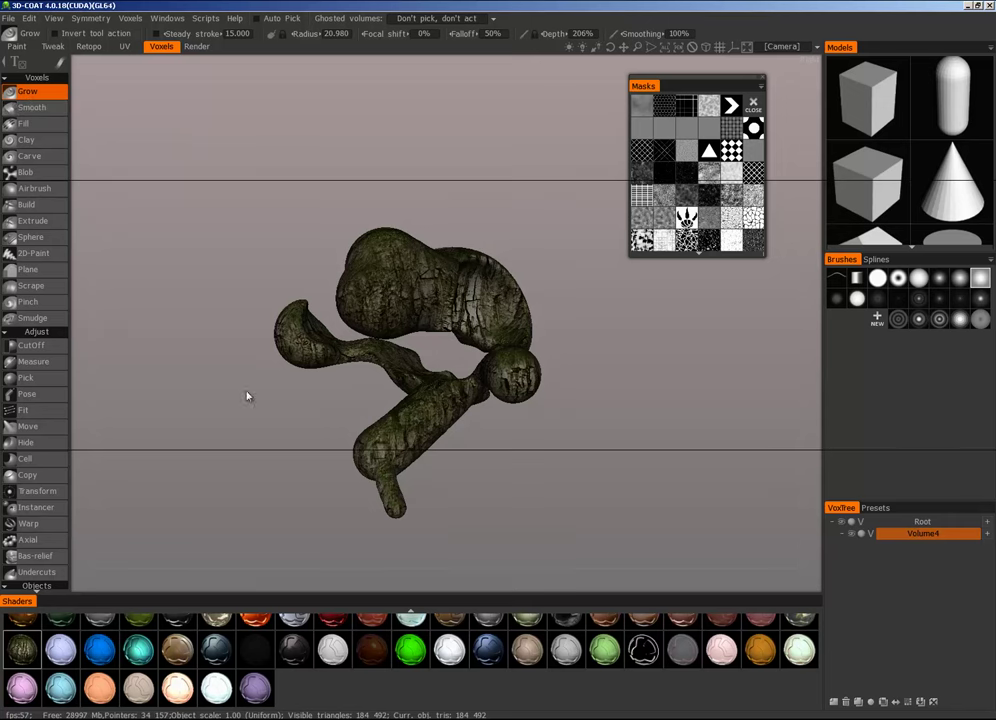
Step: Undo the carved opening across the volume's body and apply the light grey shader
{"action": "left_click_drag", "start_coordinate": [262, 373], "coordinate": [362, 505]}
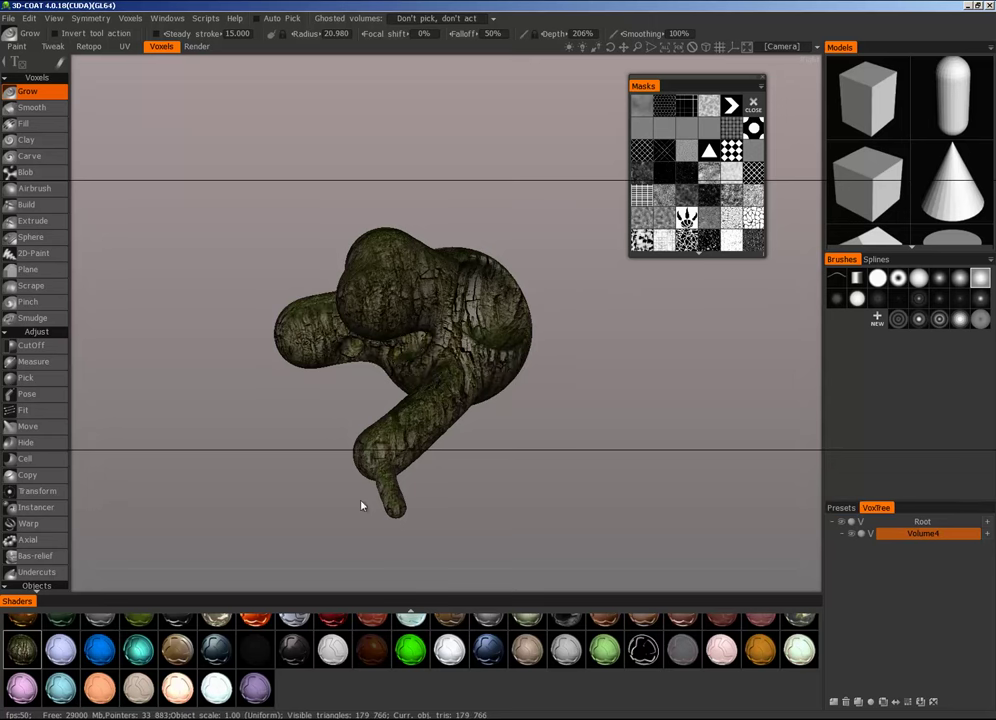
{"action": "scroll", "coordinate": [309, 634], "scroll_direction": "up", "scroll_amount": 2}
{"action": "left_click", "coordinate": [186, 627]}
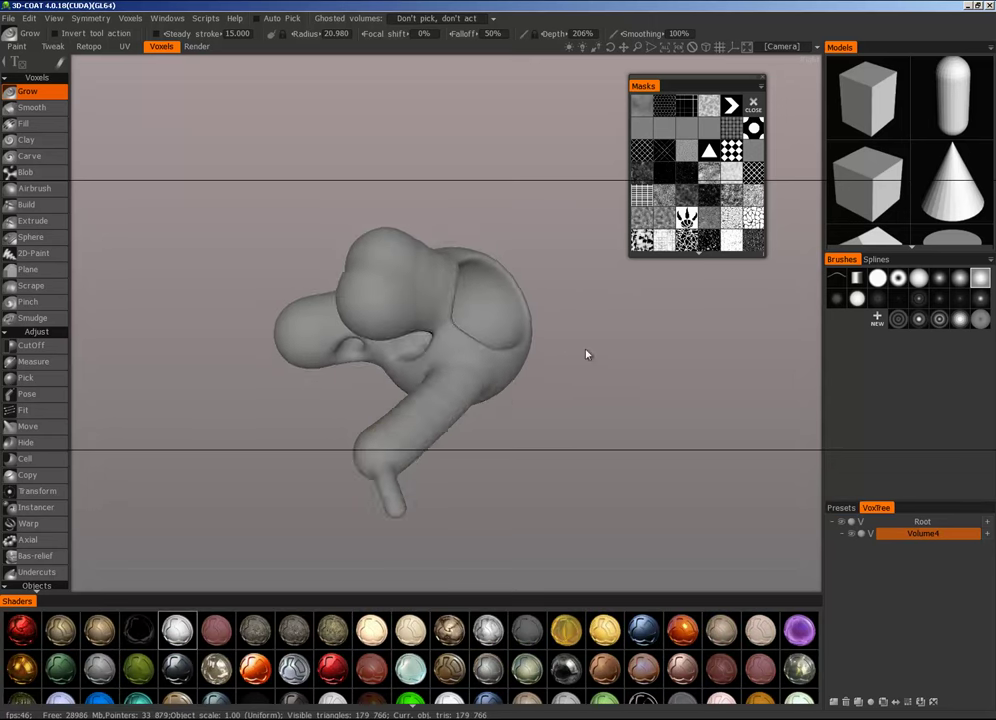
Step: Grow a rounded lump at the base of the thick arm with a radius of 24.743
{"action": "right_click_drag", "start_coordinate": [588, 352], "coordinate": [617, 359]}
{"action": "left_click_drag", "start_coordinate": [617, 363], "coordinate": [645, 358]}
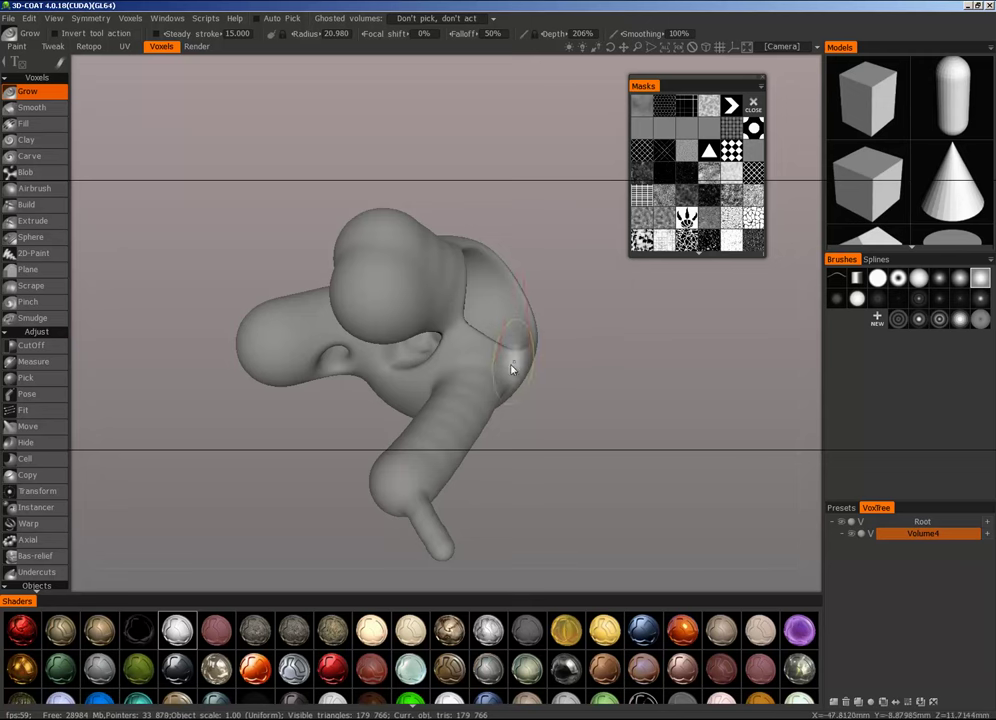
{"action": "right_click_drag", "start_coordinate": [465, 383], "coordinate": [486, 382]}
{"action": "left_click_drag", "start_coordinate": [484, 383], "coordinate": [476, 391]}
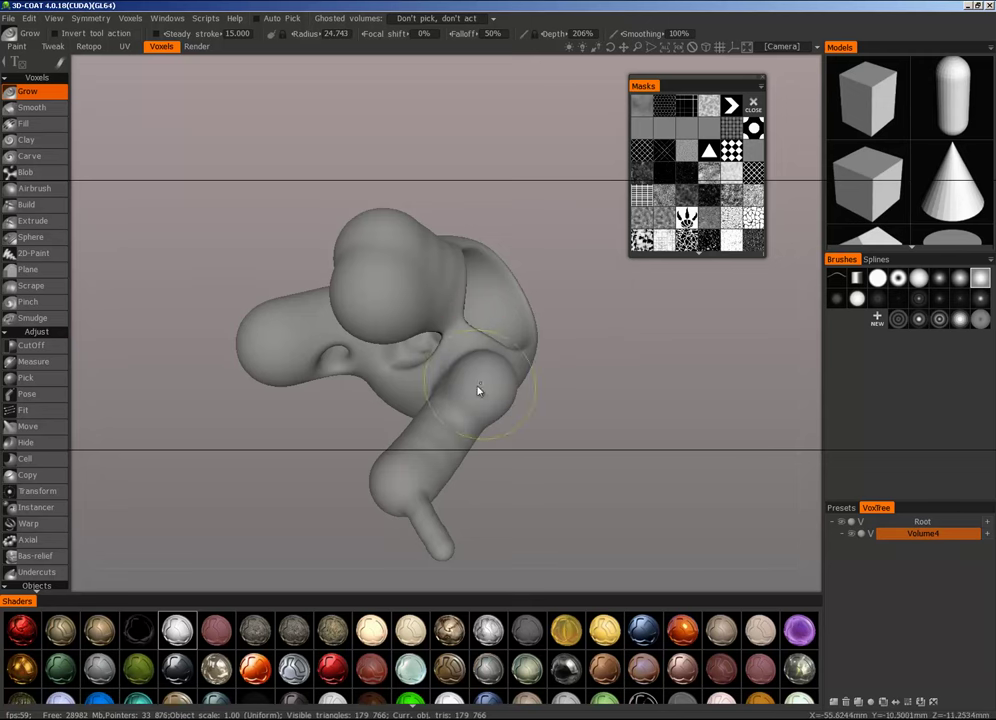
Step: Smooth the volume's joints with a radius of 29.491 until the upper lobes separate from the body
{"action": "left_click", "coordinate": [44, 108]}
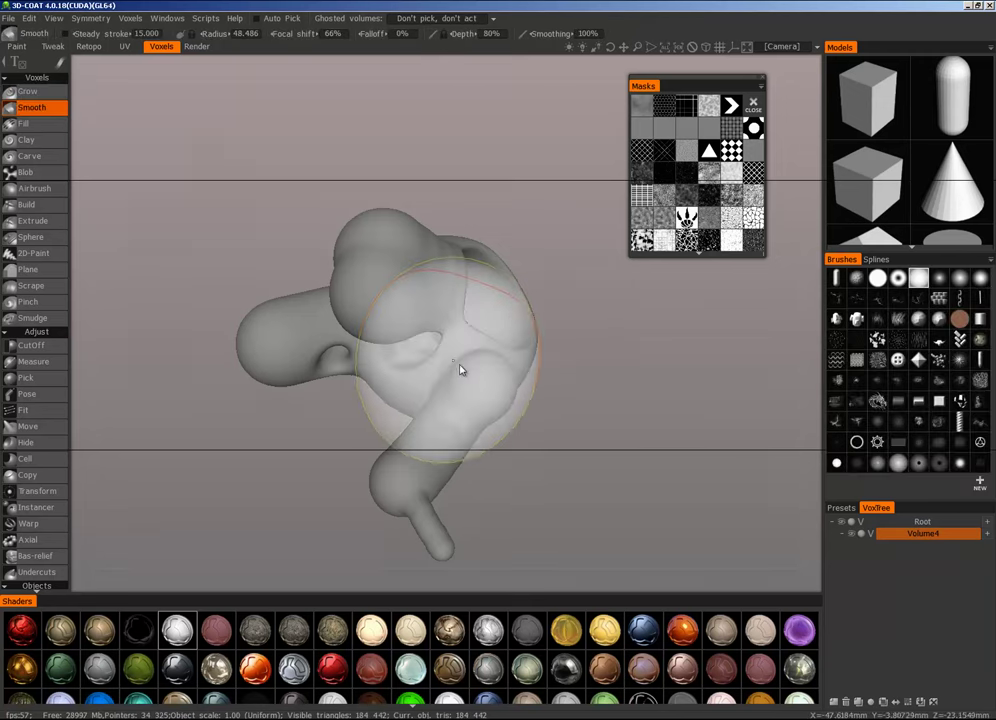
{"action": "right_click", "coordinate": [456, 380]}
{"action": "mouse_move", "coordinate": [392, 308]}
{"action": "left_mouse_down"}
{"action": "mouse_move", "coordinate": [378, 300]}
{"action": "mouse_move", "coordinate": [385, 276]}
{"action": "mouse_move", "coordinate": [376, 292]}
{"action": "left_mouse_up"}
{"action": "mouse_move", "coordinate": [338, 427]}
{"action": "left_mouse_down"}
{"action": "mouse_move", "coordinate": [375, 408]}
{"action": "mouse_move", "coordinate": [602, 365]}
{"action": "mouse_move", "coordinate": [516, 362]}
{"action": "mouse_move", "coordinate": [480, 345]}
{"action": "mouse_move", "coordinate": [410, 265]}
{"action": "mouse_move", "coordinate": [310, 205]}
{"action": "mouse_move", "coordinate": [428, 250]}
{"action": "mouse_move", "coordinate": [422, 273]}
{"action": "mouse_move", "coordinate": [496, 249]}
{"action": "left_mouse_up"}
{"action": "right_click_drag", "start_coordinate": [496, 249], "coordinate": [490, 246]}
{"action": "mouse_move", "coordinate": [490, 246]}
{"action": "left_mouse_down"}
{"action": "mouse_move", "coordinate": [489, 234]}
{"action": "mouse_move", "coordinate": [460, 231]}
{"action": "mouse_move", "coordinate": [491, 240]}
{"action": "mouse_move", "coordinate": [482, 249]}
{"action": "mouse_move", "coordinate": [482, 236]}
{"action": "left_mouse_up"}
{"action": "mouse_move", "coordinate": [612, 450]}
{"action": "left_mouse_down"}
{"action": "mouse_move", "coordinate": [656, 462]}
{"action": "mouse_move", "coordinate": [706, 405]}
{"action": "mouse_move", "coordinate": [558, 449]}
{"action": "mouse_move", "coordinate": [594, 437]}
{"action": "left_mouse_up"}
{"action": "scroll", "coordinate": [594, 437], "scroll_direction": "up", "scroll_amount": 2}
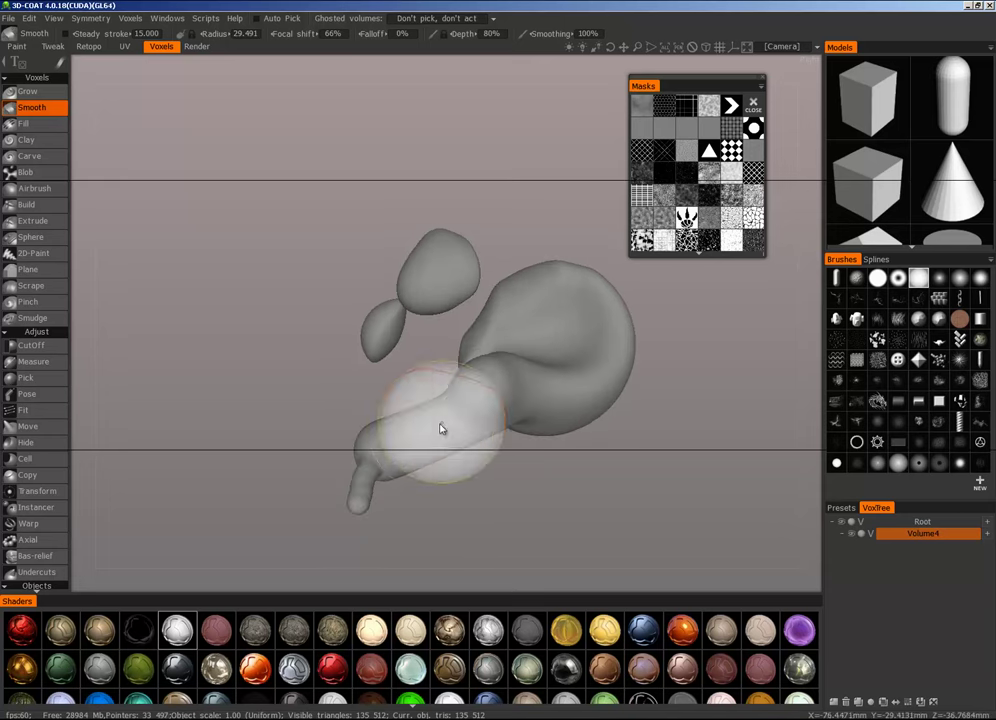
Step: Smooth through the thick arm's middle and its joint to the body, and smooth away the small leftover tip
{"action": "left_click_drag", "start_coordinate": [440, 429], "coordinate": [432, 436]}
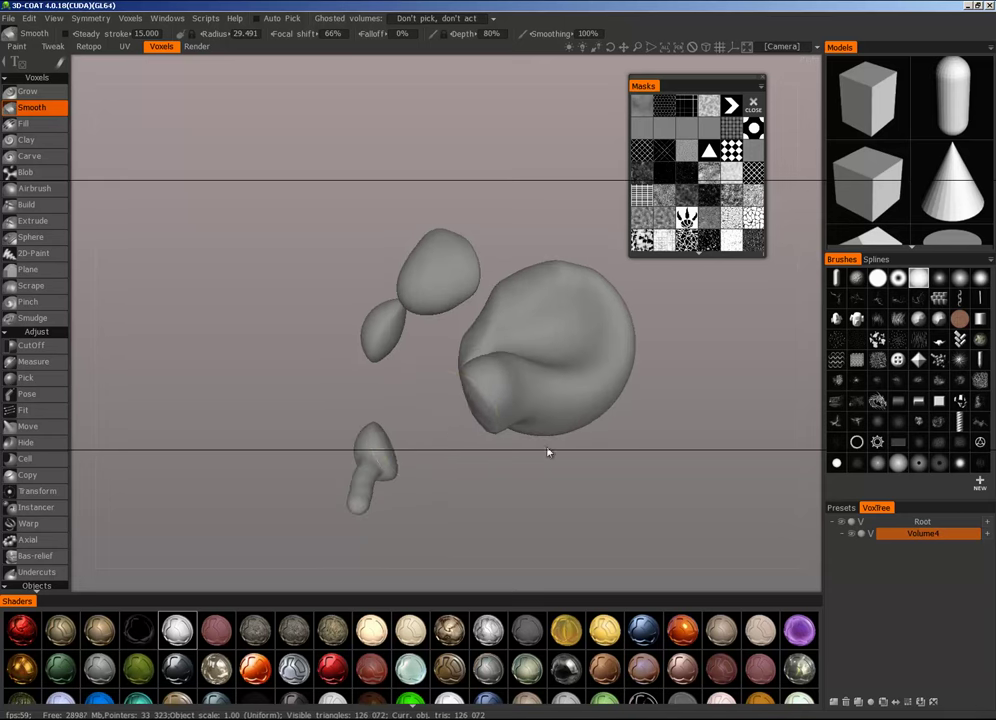
{"action": "mouse_move", "coordinate": [549, 454]}
{"action": "left_mouse_down"}
{"action": "mouse_move", "coordinate": [554, 482]}
{"action": "mouse_move", "coordinate": [517, 409]}
{"action": "left_mouse_up"}
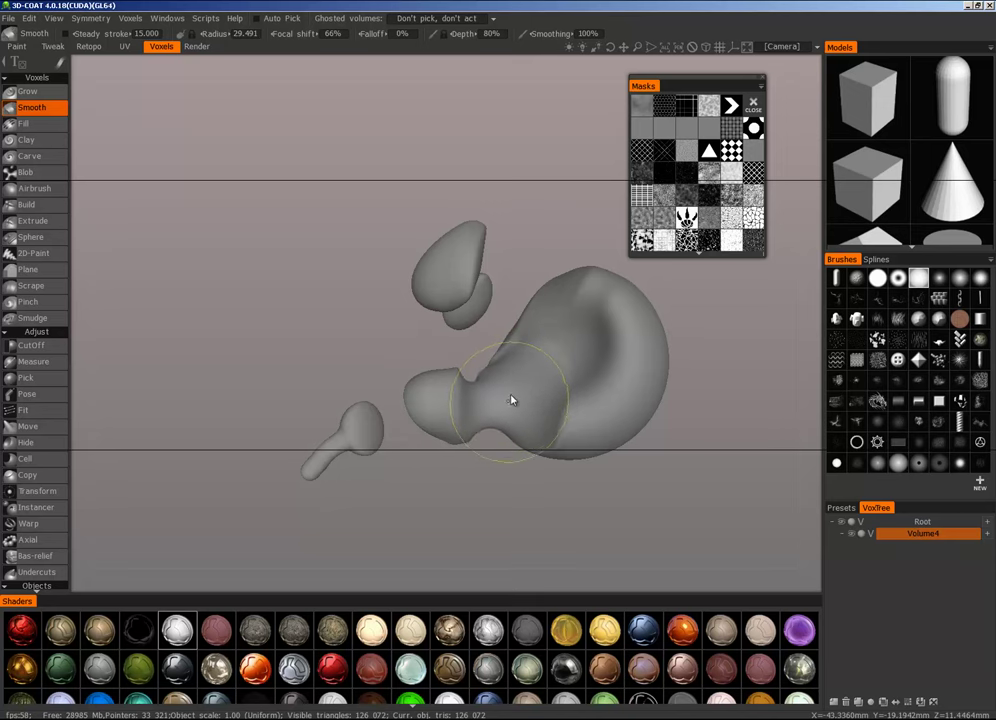
{"action": "mouse_move", "coordinate": [514, 388]}
{"action": "left_mouse_down"}
{"action": "mouse_move", "coordinate": [507, 402]}
{"action": "mouse_move", "coordinate": [562, 378]}
{"action": "mouse_move", "coordinate": [573, 344]}
{"action": "mouse_move", "coordinate": [605, 407]}
{"action": "left_mouse_up"}
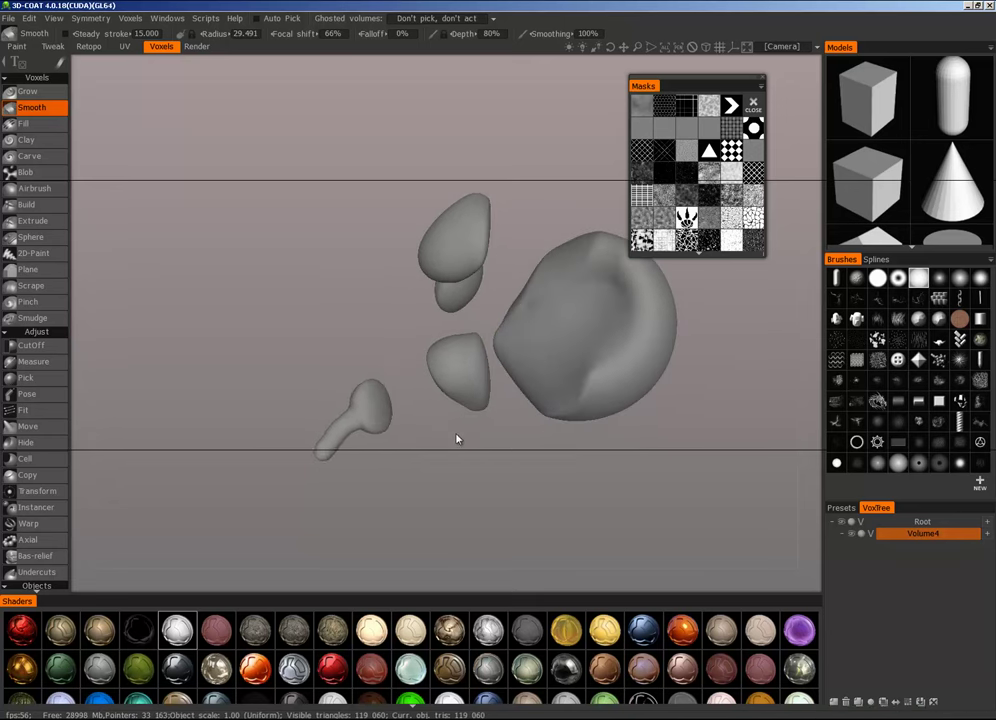
{"action": "left_click_drag", "start_coordinate": [345, 430], "coordinate": [367, 418]}
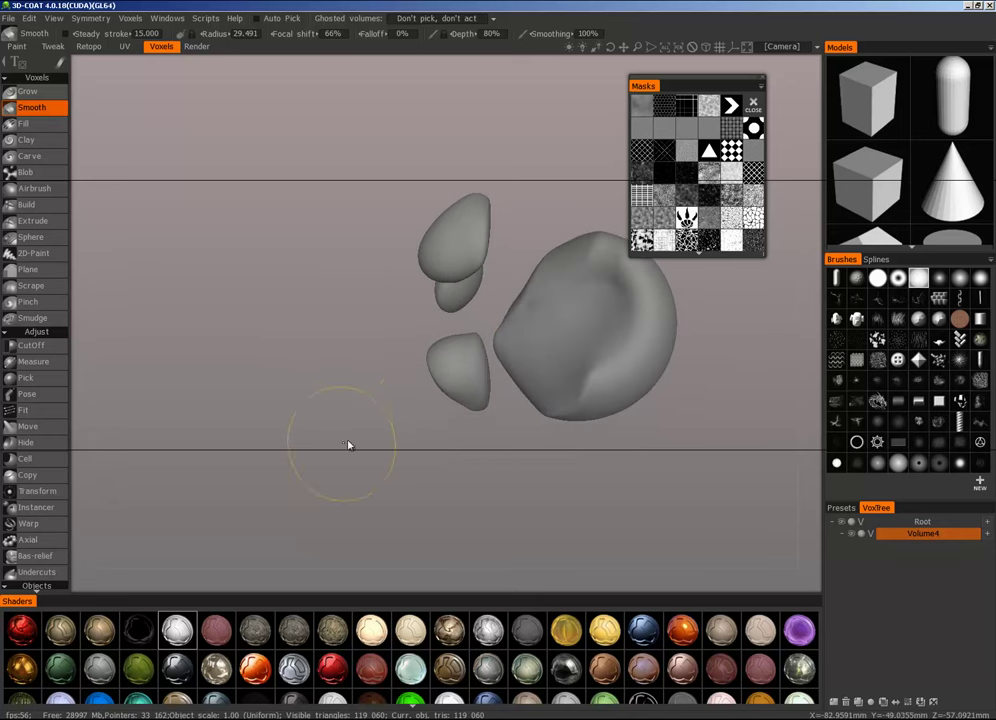
{"action": "mouse_move", "coordinate": [467, 409]}
{"action": "middle_mouse_down"}
{"action": "mouse_move", "coordinate": [780, 447]}
{"action": "mouse_move", "coordinate": [576, 429]}
{"action": "mouse_move", "coordinate": [636, 465]}
{"action": "middle_mouse_up"}
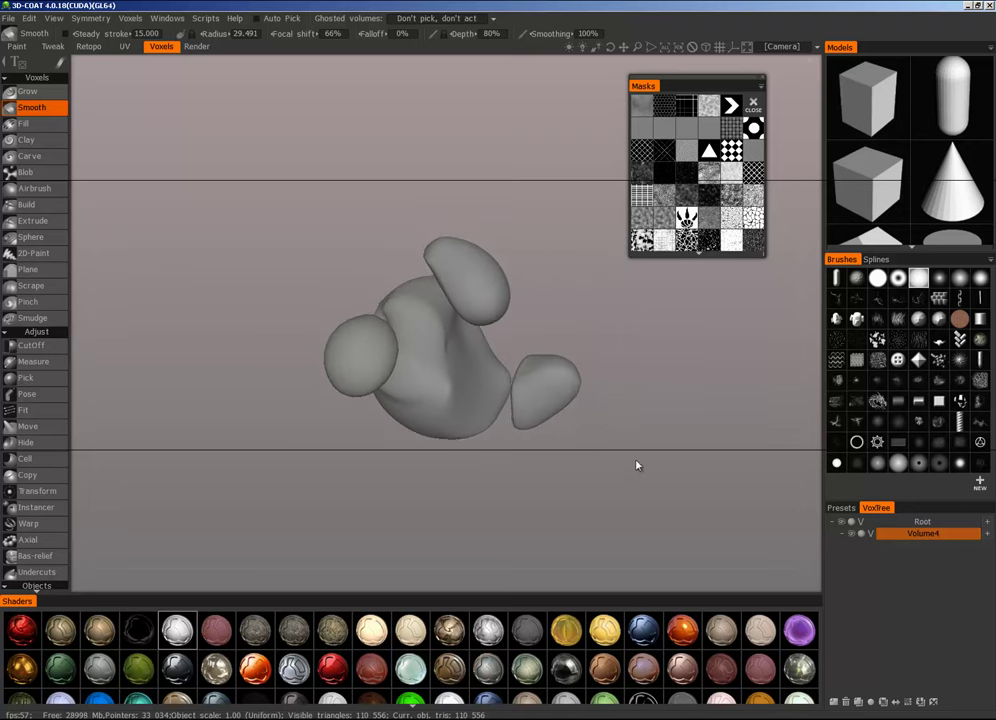
{"action": "mouse_move", "coordinate": [636, 465]}
{"action": "right_mouse_down"}
{"action": "mouse_move", "coordinate": [660, 453]}
{"action": "mouse_move", "coordinate": [673, 474]}
{"action": "mouse_move", "coordinate": [665, 473]}
{"action": "mouse_move", "coordinate": [687, 457]}
{"action": "right_mouse_up"}
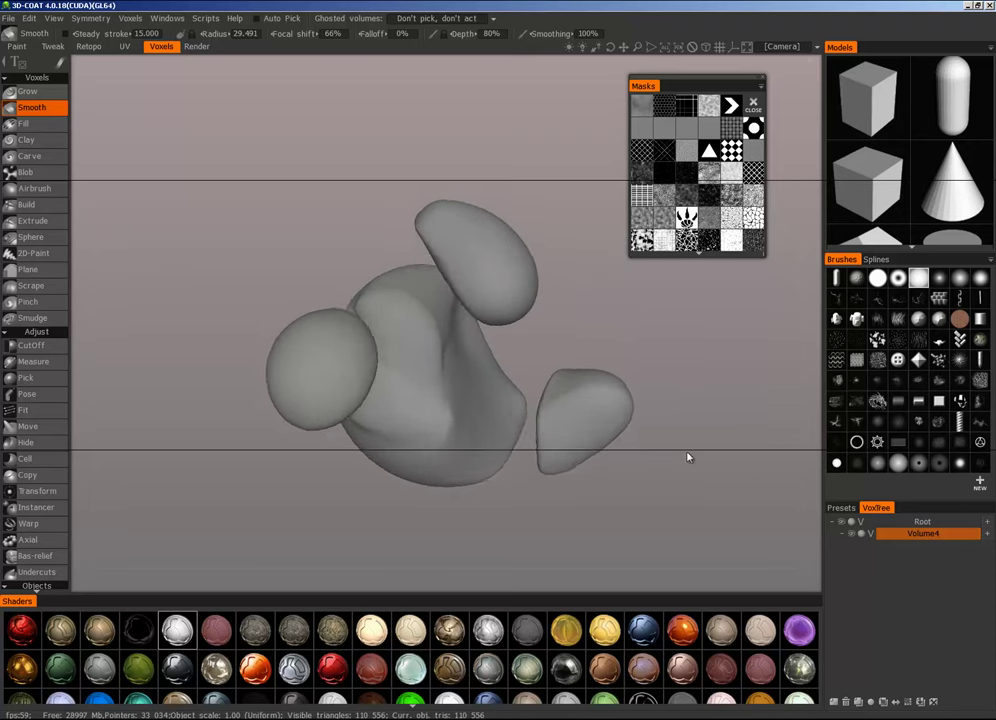
{"action": "mouse_move", "coordinate": [688, 457]}
{"action": "middle_mouse_down"}
{"action": "mouse_move", "coordinate": [711, 453]}
{"action": "mouse_move", "coordinate": [703, 448]}
{"action": "middle_mouse_up"}
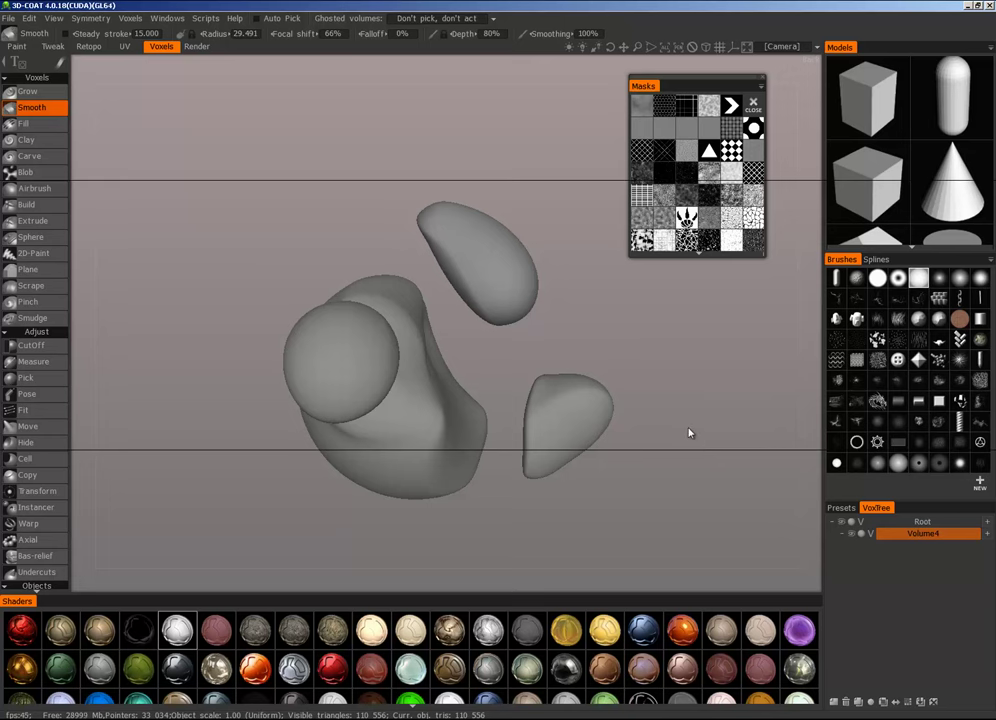
{"action": "mouse_move", "coordinate": [688, 433]}
{"action": "middle_mouse_down"}
{"action": "mouse_move", "coordinate": [611, 469]}
{"action": "mouse_move", "coordinate": [640, 491]}
{"action": "mouse_move", "coordinate": [625, 494]}
{"action": "mouse_move", "coordinate": [620, 487]}
{"action": "mouse_move", "coordinate": [683, 490]}
{"action": "middle_mouse_up"}
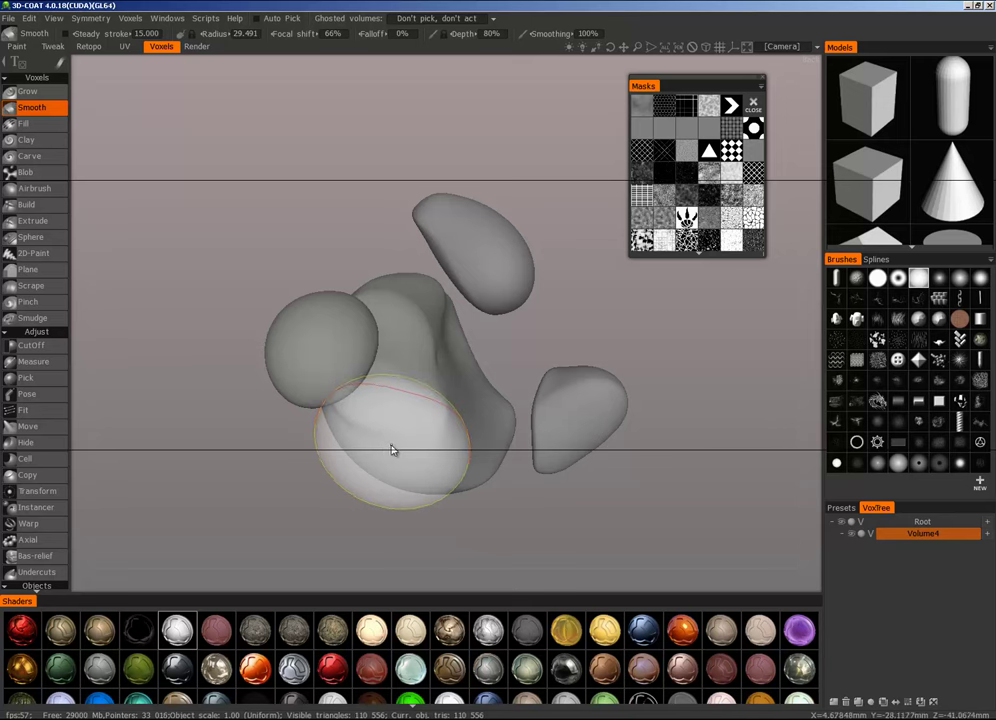
{"action": "left_click", "coordinate": [47, 349]}
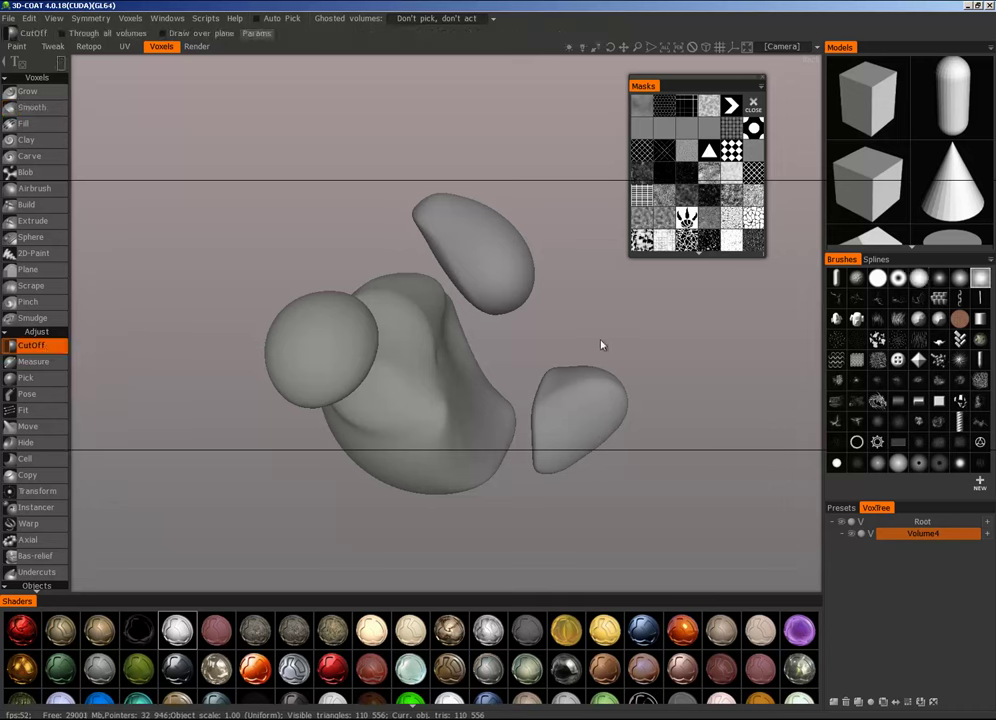
{"action": "left_click_drag", "start_coordinate": [609, 350], "coordinate": [500, 350], "text": "alt"}
{"action": "right_click_drag", "start_coordinate": [500, 350], "coordinate": [525, 350], "text": "alt"}
{"action": "middle_click_drag", "start_coordinate": [525, 350], "coordinate": [455, 350], "text": "alt"}
{"action": "left_click_drag", "start_coordinate": [470, 354], "coordinate": [528, 307]}
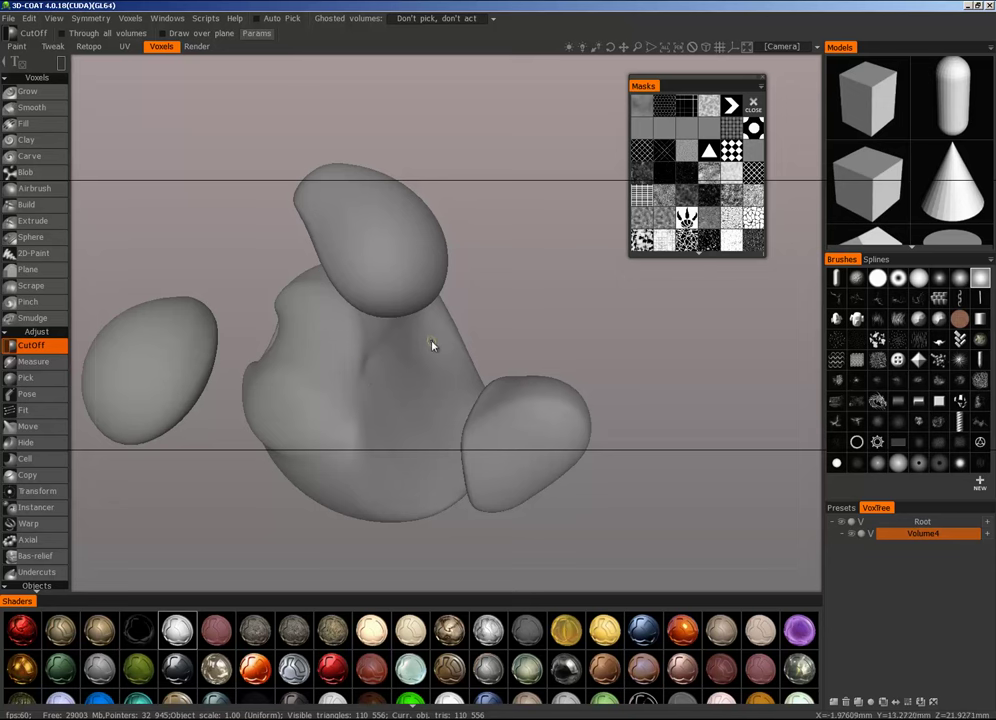
{"action": "mouse_move", "coordinate": [60, 64]}
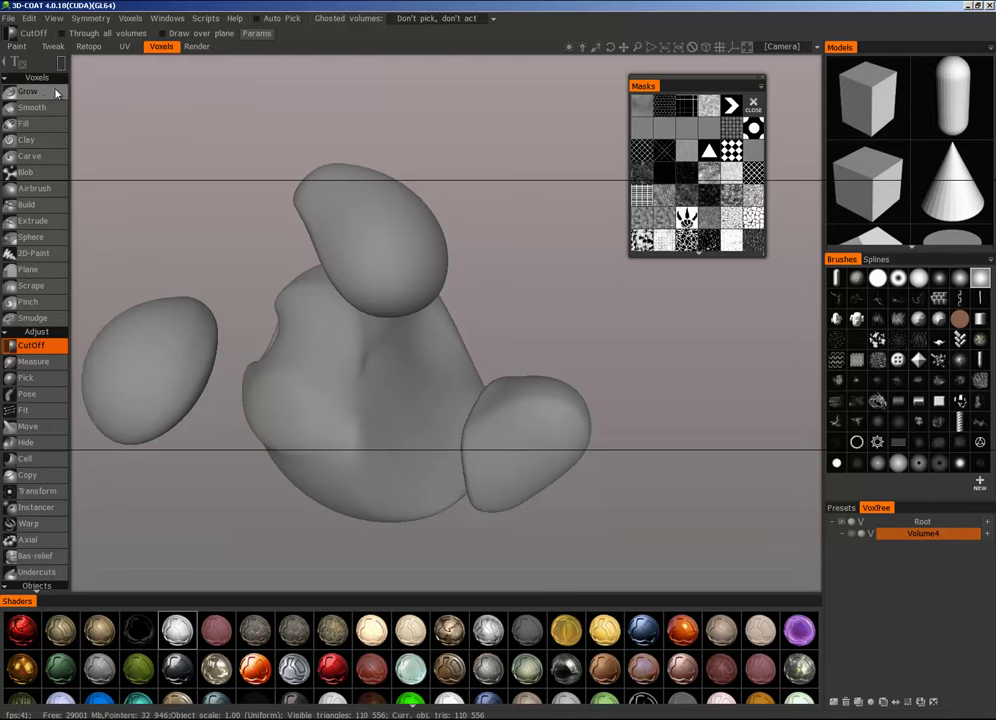
Step: Set the Grow tool to drawn-contour mode and grow an irregular freeform solid beside the separated pieces
{"action": "left_click", "coordinate": [56, 93]}
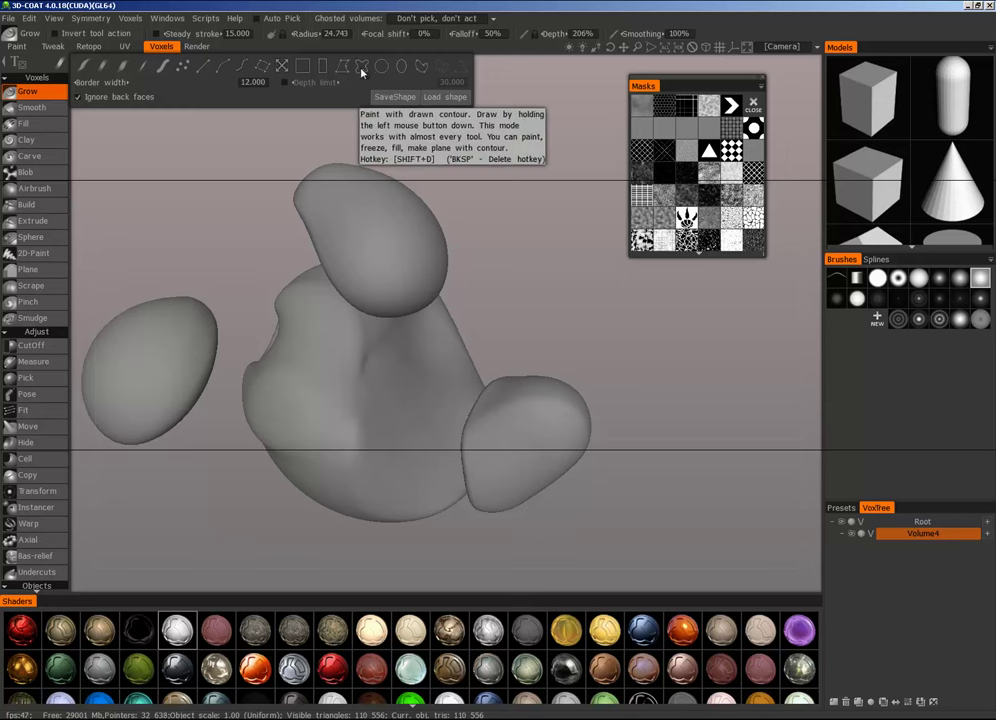
{"action": "key", "text": "e"}
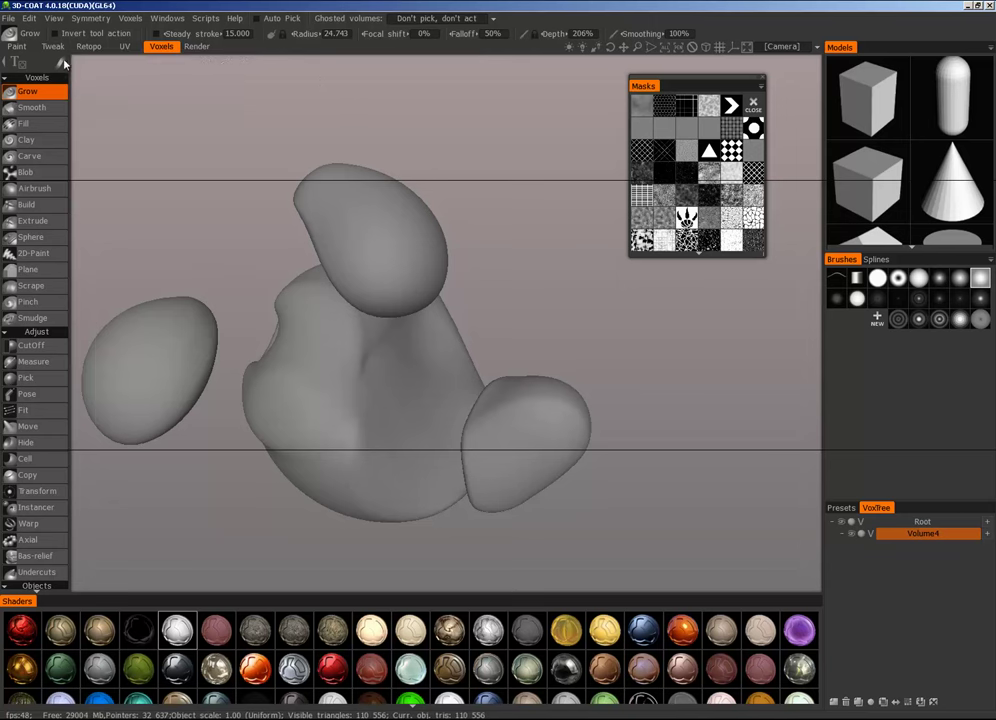
{"action": "left_click", "coordinate": [370, 70]}
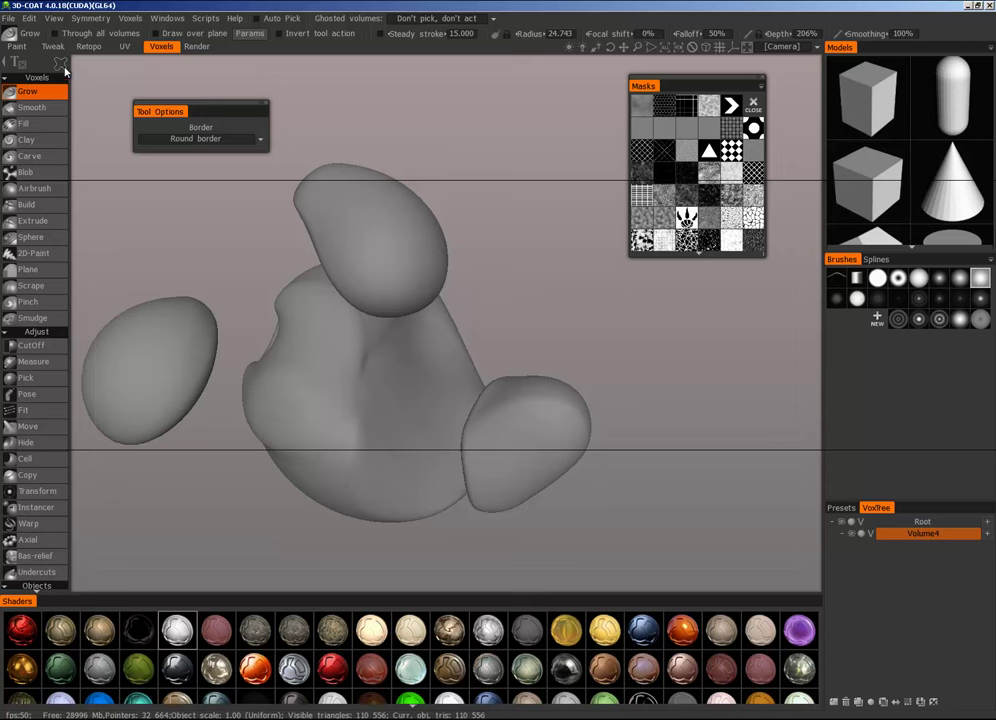
{"action": "mouse_move", "coordinate": [61, 68]}
{"action": "left_click_drag", "start_coordinate": [591, 138], "coordinate": [585, 358]}
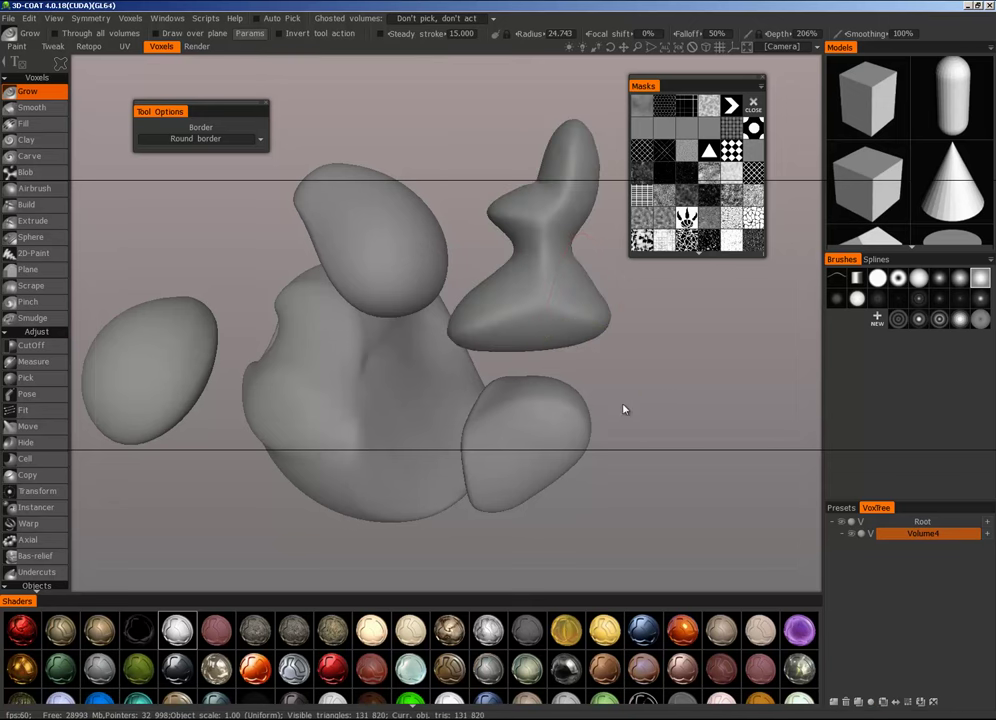
Step: Grow several smaller rounded pieces below the new solid from freehand contours with a radius of 10.661
{"action": "left_click_drag", "start_coordinate": [646, 394], "coordinate": [482, 433]}
{"action": "right_click_drag", "start_coordinate": [481, 432], "coordinate": [594, 420]}
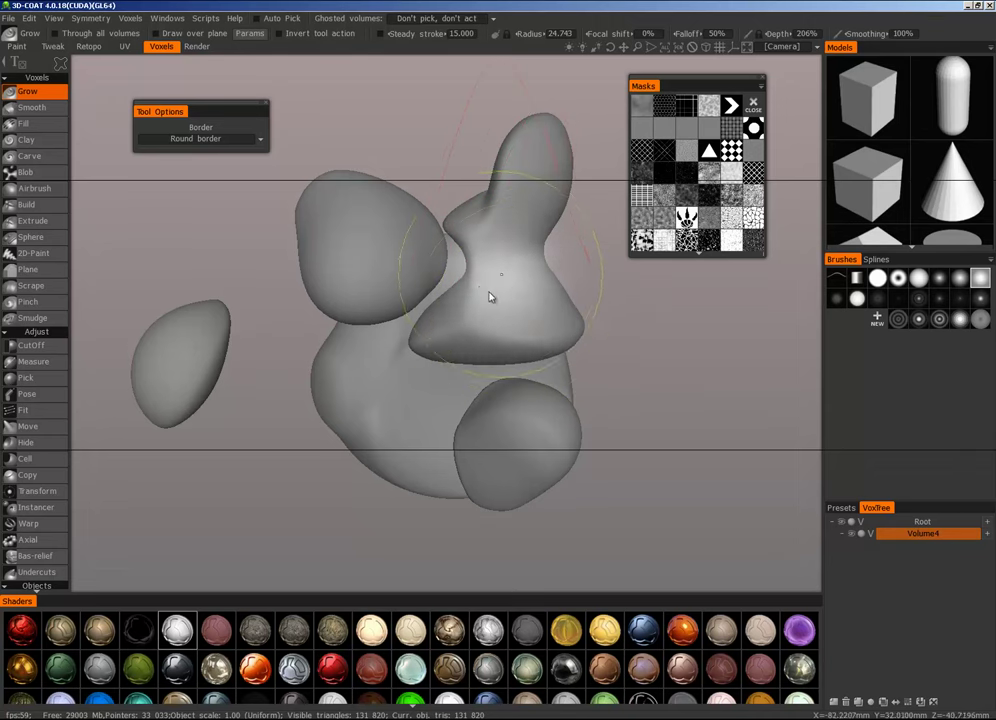
{"action": "middle_click_drag", "start_coordinate": [532, 321], "coordinate": [337, 430]}
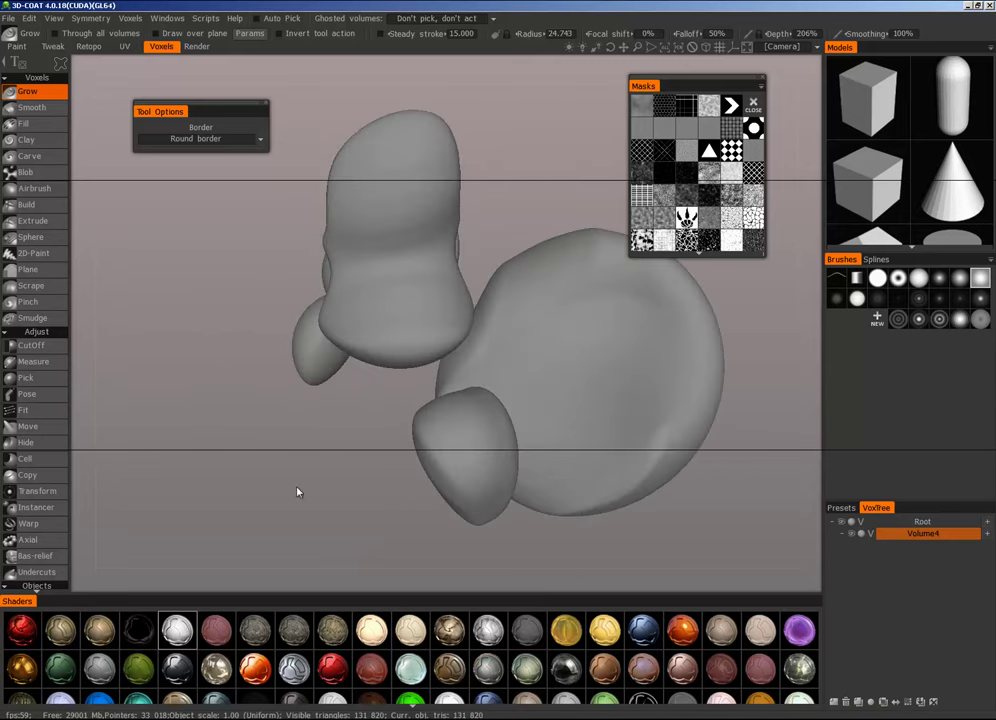
{"action": "mouse_move", "coordinate": [297, 492]}
{"action": "middle_mouse_down"}
{"action": "mouse_move", "coordinate": [385, 349]}
{"action": "mouse_move", "coordinate": [636, 382]}
{"action": "mouse_move", "coordinate": [601, 391]}
{"action": "mouse_move", "coordinate": [582, 351]}
{"action": "middle_mouse_up"}
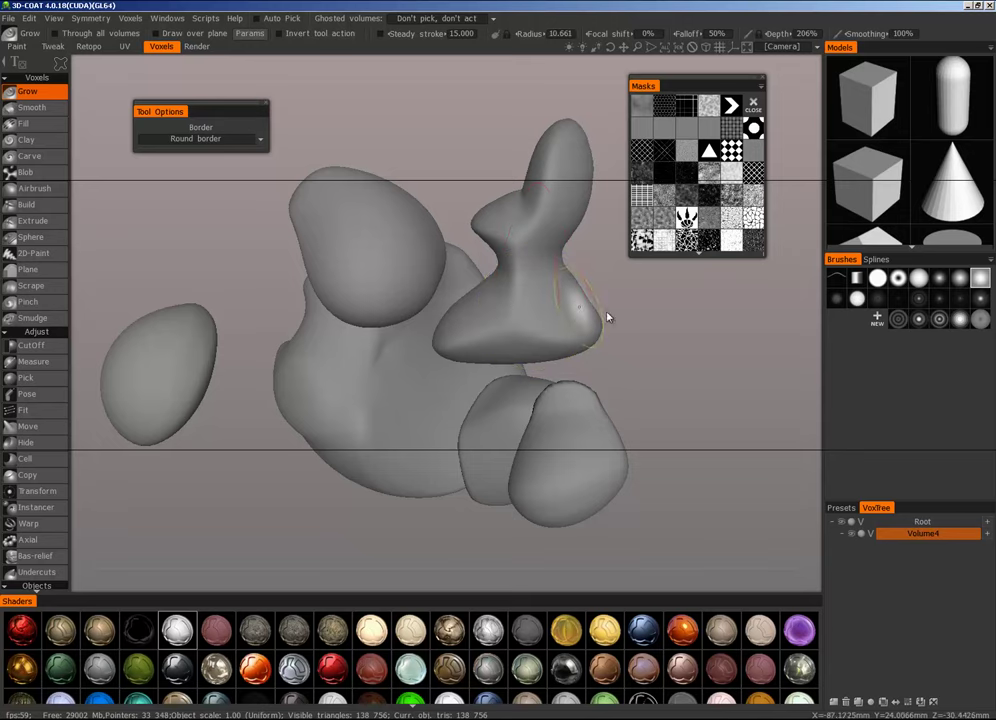
{"action": "mouse_move", "coordinate": [638, 376]}
{"action": "left_mouse_down"}
{"action": "mouse_move", "coordinate": [656, 301]}
{"action": "mouse_move", "coordinate": [500, 325]}
{"action": "mouse_move", "coordinate": [776, 367]}
{"action": "left_mouse_up"}
{"action": "mouse_move", "coordinate": [655, 340]}
{"action": "right_mouse_down", "text": "alt"}
{"action": "mouse_move", "coordinate": [680, 331]}
{"action": "mouse_move", "coordinate": [575, 357]}
{"action": "mouse_move", "coordinate": [666, 345]}
{"action": "right_mouse_up", "text": "alt"}
{"action": "left_click_drag", "start_coordinate": [523, 405], "coordinate": [533, 353]}
{"action": "mouse_move", "coordinate": [653, 340]}
{"action": "left_mouse_down"}
{"action": "mouse_move", "coordinate": [758, 333]}
{"action": "mouse_move", "coordinate": [618, 311]}
{"action": "mouse_move", "coordinate": [413, 329]}
{"action": "mouse_move", "coordinate": [545, 329]}
{"action": "left_mouse_up"}
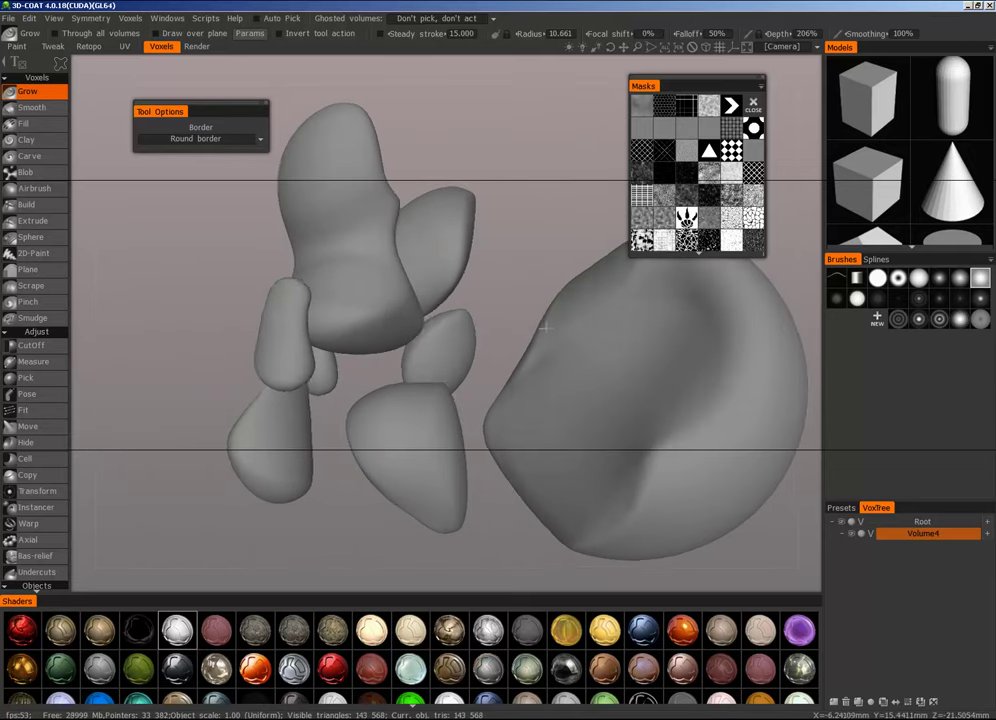
Step: Grow a long tapered torso with a slim arm on each side from freehand contours beside the existing pieces
{"action": "middle_click_drag", "start_coordinate": [545, 329], "coordinate": [498, 336], "text": "alt"}
{"action": "mouse_move", "coordinate": [547, 337]}
{"action": "left_mouse_down"}
{"action": "mouse_move", "coordinate": [751, 351]}
{"action": "mouse_move", "coordinate": [745, 340]}
{"action": "mouse_move", "coordinate": [668, 351]}
{"action": "left_mouse_up"}
{"action": "mouse_move", "coordinate": [668, 350]}
{"action": "right_mouse_down"}
{"action": "mouse_move", "coordinate": [682, 333]}
{"action": "mouse_move", "coordinate": [662, 338]}
{"action": "right_mouse_up"}
{"action": "middle_click_drag", "start_coordinate": [647, 347], "coordinate": [541, 326]}
{"action": "right_click_drag", "start_coordinate": [541, 326], "coordinate": [544, 354]}
{"action": "left_click_drag", "start_coordinate": [545, 358], "coordinate": [600, 331]}
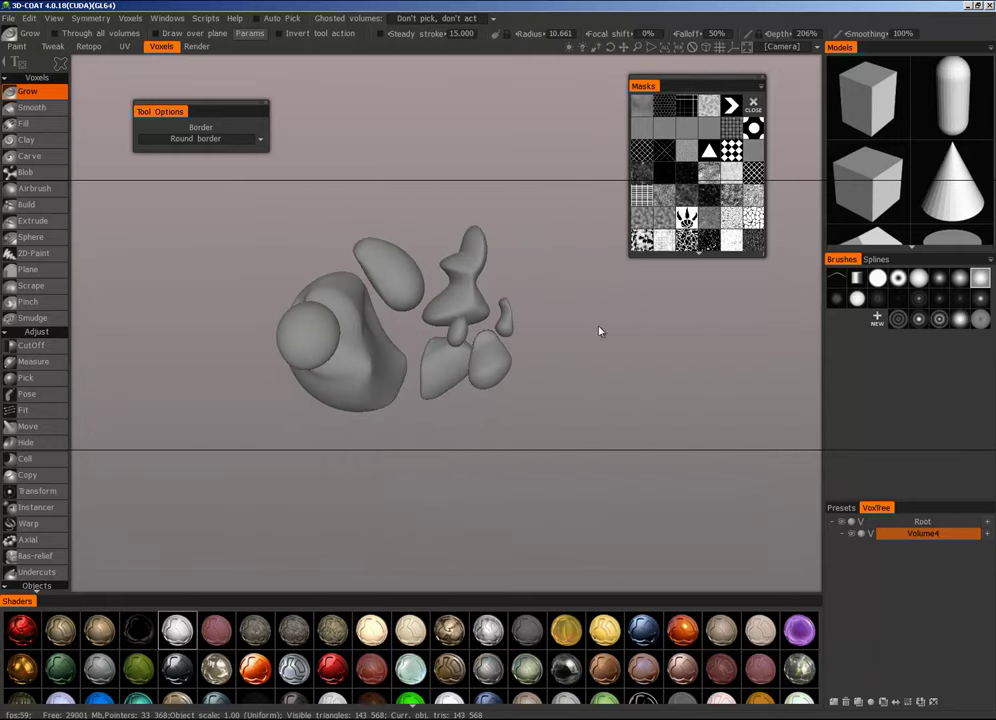
{"action": "left_click_drag", "start_coordinate": [609, 429], "coordinate": [622, 310]}
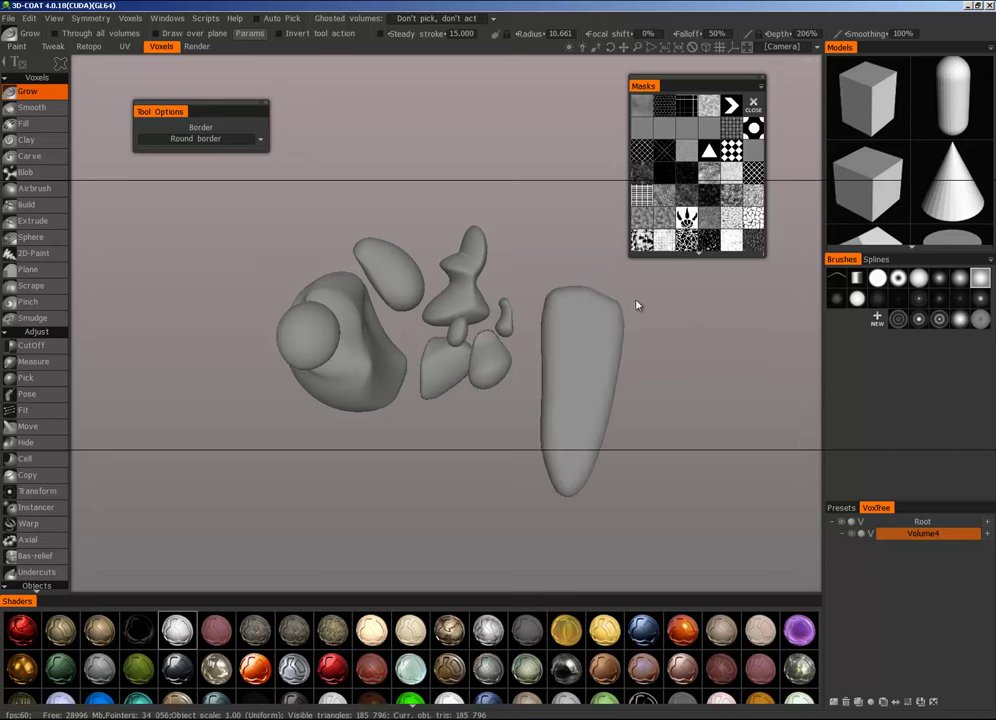
{"action": "left_click_drag", "start_coordinate": [675, 419], "coordinate": [638, 284]}
{"action": "mouse_move", "coordinate": [548, 290]}
{"action": "left_mouse_down"}
{"action": "mouse_move", "coordinate": [491, 444]}
{"action": "mouse_move", "coordinate": [546, 294]}
{"action": "left_mouse_up"}
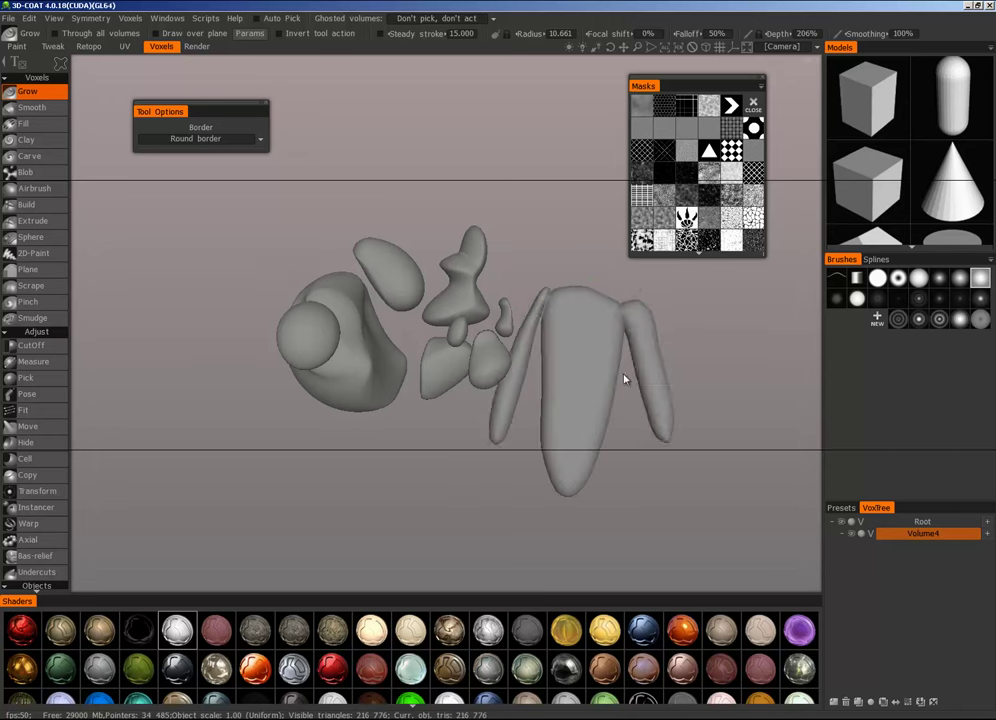
Step: Grow two long legs below the torso from freehand contours and inspect the figure from the side
{"action": "middle_click_drag", "start_coordinate": [618, 438], "coordinate": [588, 355]}
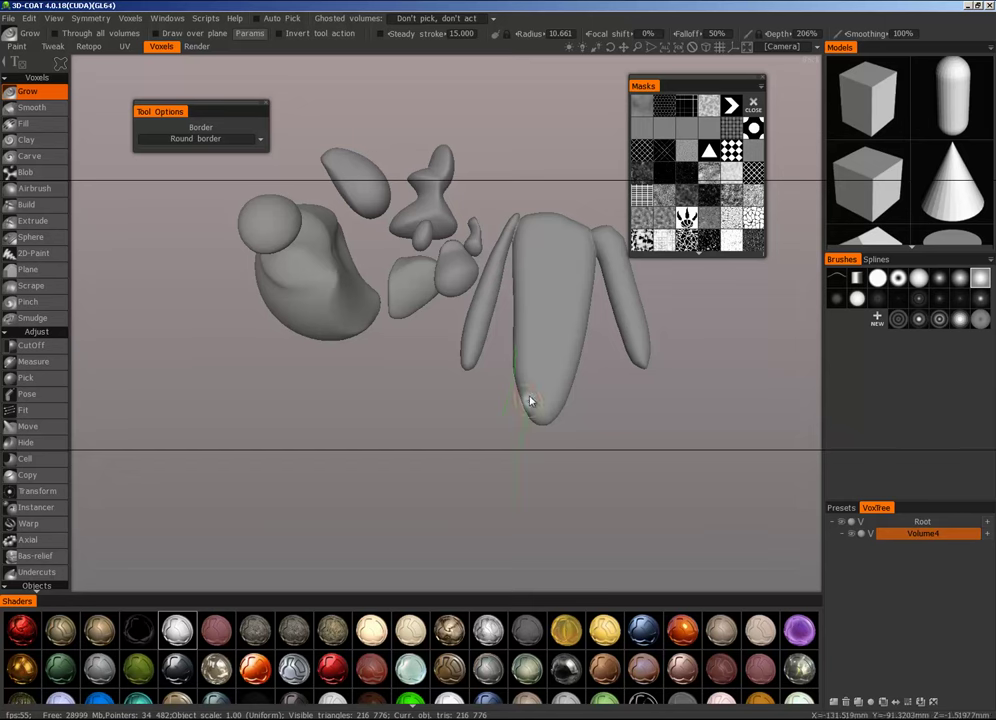
{"action": "left_click_drag", "start_coordinate": [487, 540], "coordinate": [574, 373]}
{"action": "left_click_drag", "start_coordinate": [562, 556], "coordinate": [575, 368]}
{"action": "mouse_move", "coordinate": [669, 351]}
{"action": "left_mouse_down"}
{"action": "mouse_move", "coordinate": [415, 305]}
{"action": "mouse_move", "coordinate": [395, 277]}
{"action": "left_mouse_up"}
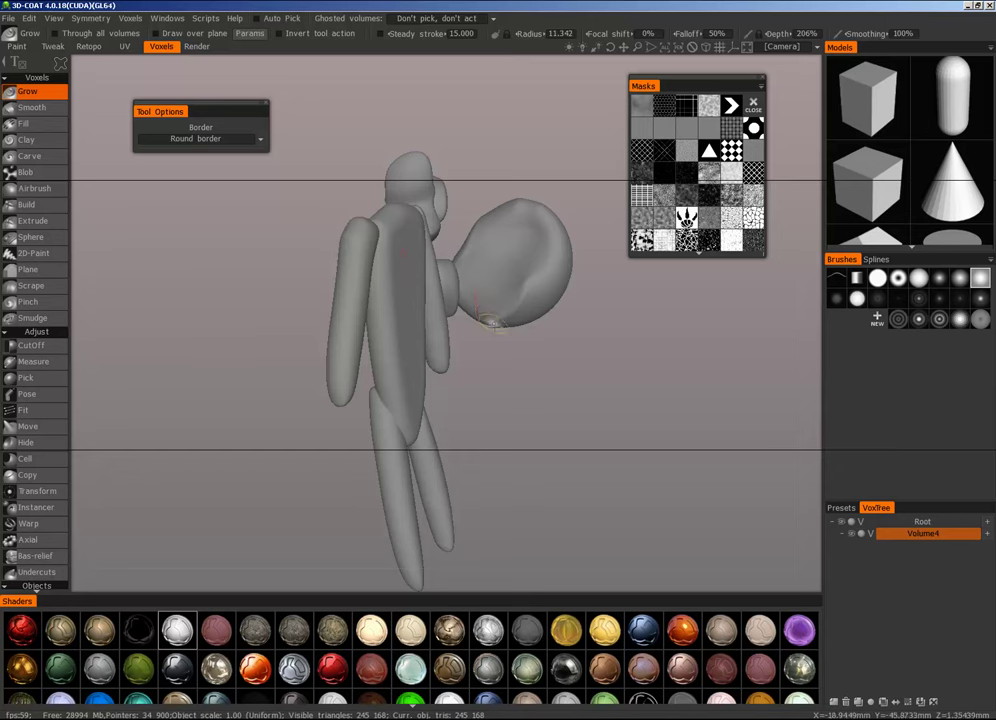
Step: Undo the grown legs, arms and torso so only the earlier separated pieces remain
{"action": "left_click_drag", "start_coordinate": [515, 338], "coordinate": [392, 283]}
{"action": "mouse_move", "coordinate": [408, 238]}
{"action": "left_mouse_down"}
{"action": "mouse_move", "coordinate": [589, 345]}
{"action": "mouse_move", "coordinate": [720, 336]}
{"action": "mouse_move", "coordinate": [625, 336]}
{"action": "mouse_move", "coordinate": [640, 330]}
{"action": "left_mouse_up"}
{"action": "key", "text": "ctrl+z"}
{"action": "key", "text": "ctrl+z"}
{"action": "key", "text": "ctrl+z"}
{"action": "key", "text": "ctrl+z"}
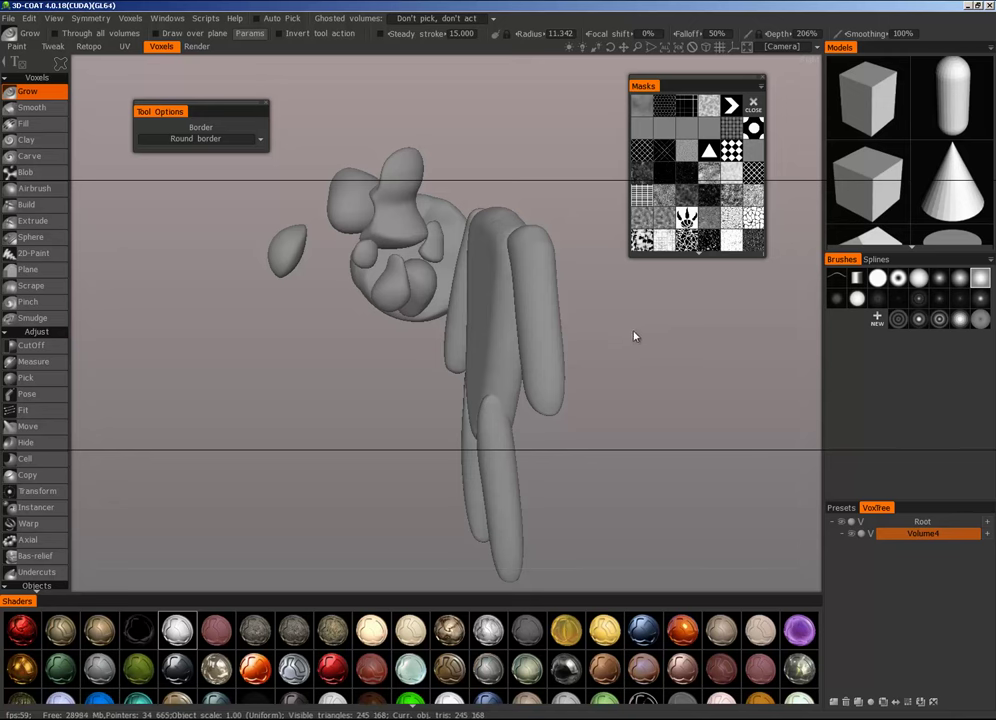
{"action": "key", "text": "ctrl+z"}
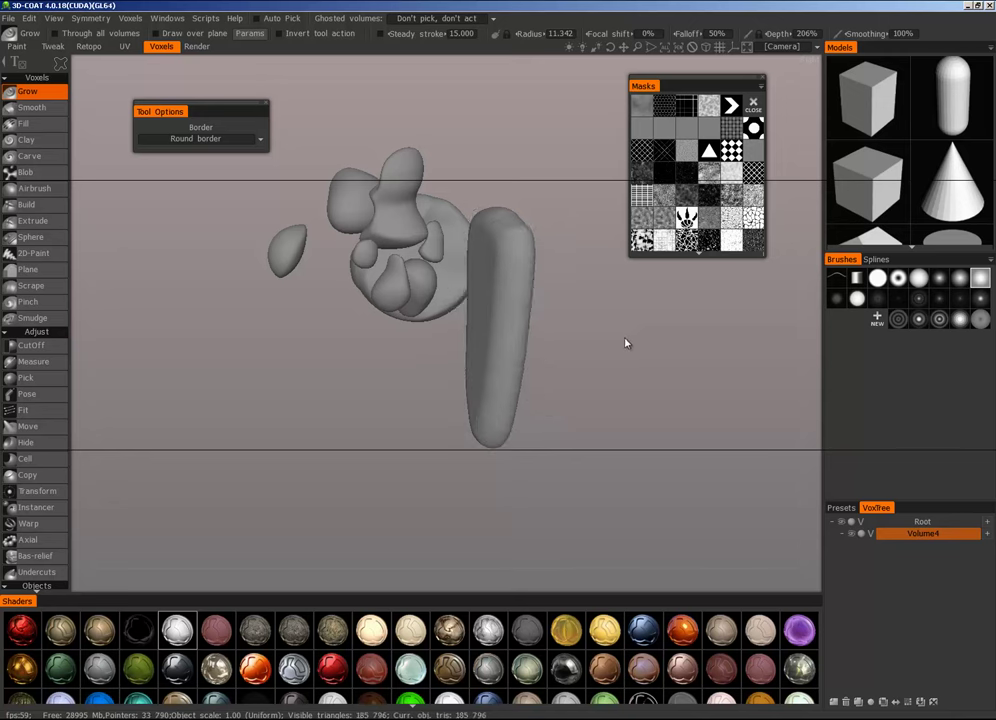
{"action": "key", "text": "ctrl+z"}
{"action": "mouse_move", "coordinate": [611, 345]}
{"action": "left_mouse_down"}
{"action": "mouse_move", "coordinate": [634, 367]}
{"action": "mouse_move", "coordinate": [540, 369]}
{"action": "mouse_move", "coordinate": [614, 376]}
{"action": "mouse_move", "coordinate": [647, 433]}
{"action": "mouse_move", "coordinate": [567, 393]}
{"action": "mouse_move", "coordinate": [595, 380]}
{"action": "left_mouse_up"}
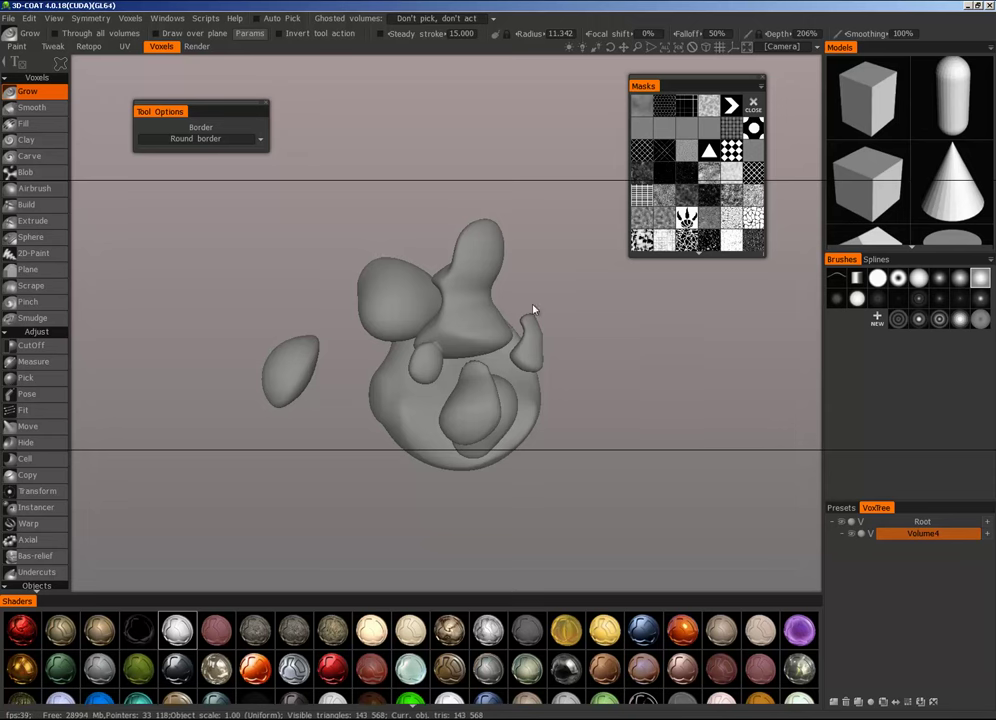
{"action": "left_click_drag", "start_coordinate": [493, 340], "coordinate": [474, 318]}
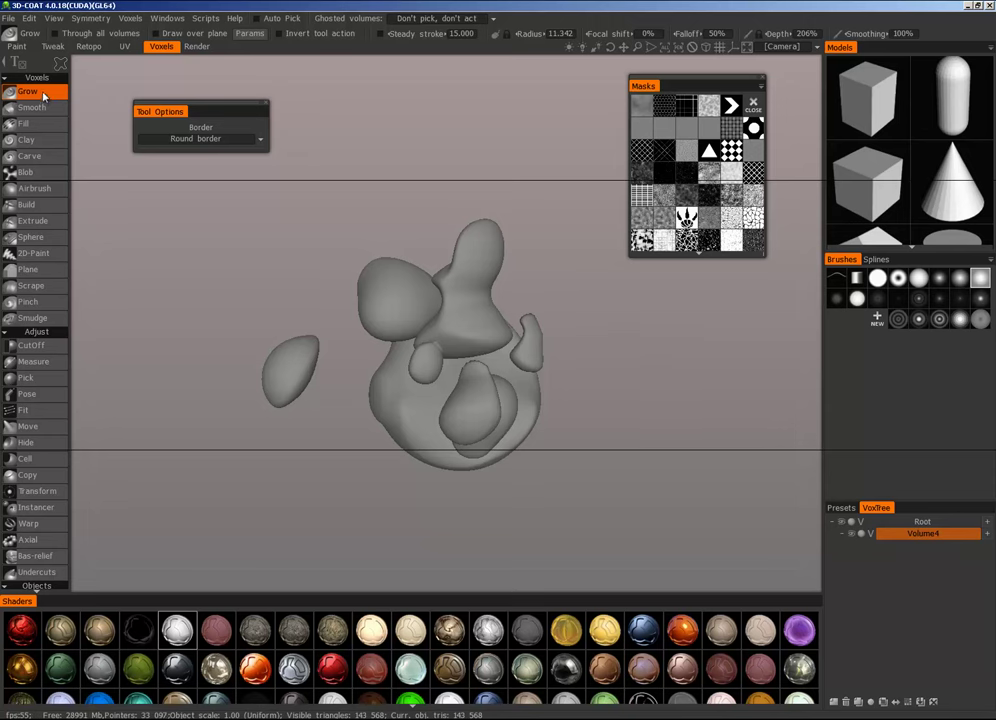
Step: Use CutOff with a rectangle to trim the small detached piece and remove a vertical strip through the large rounded pieces
{"action": "left_click", "coordinate": [28, 346]}
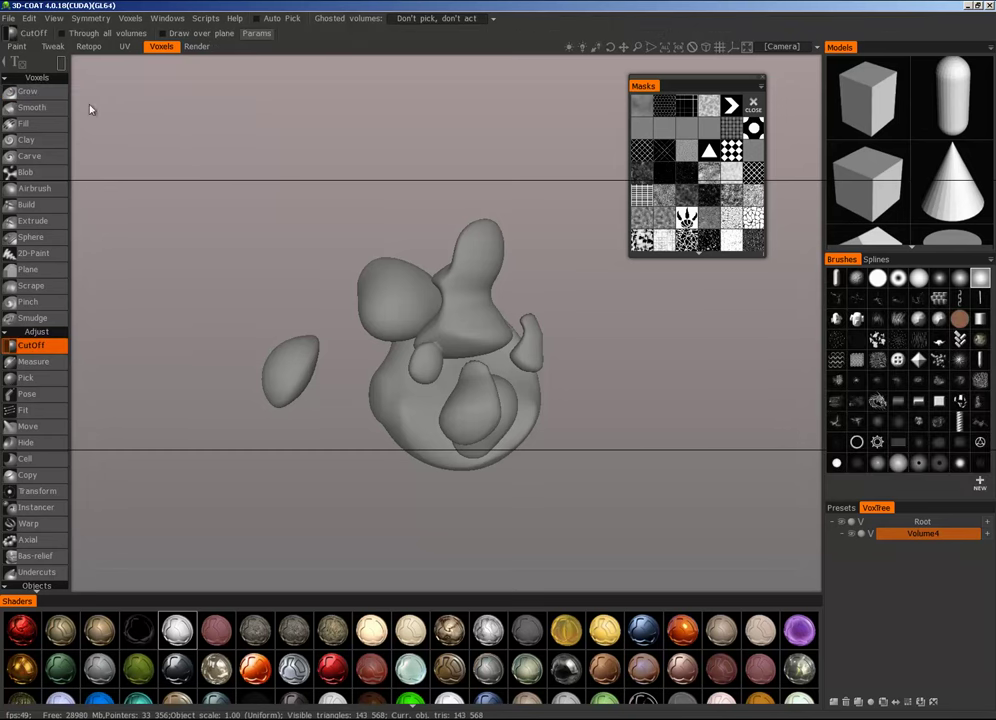
{"action": "left_click", "coordinate": [62, 65]}
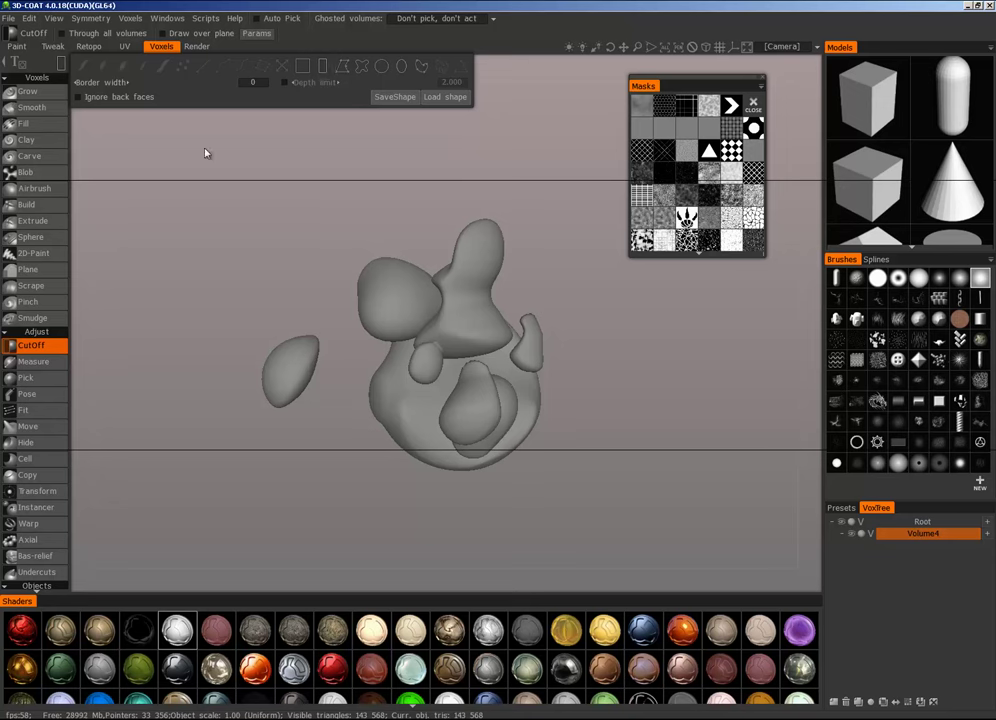
{"action": "left_click", "coordinate": [55, 63]}
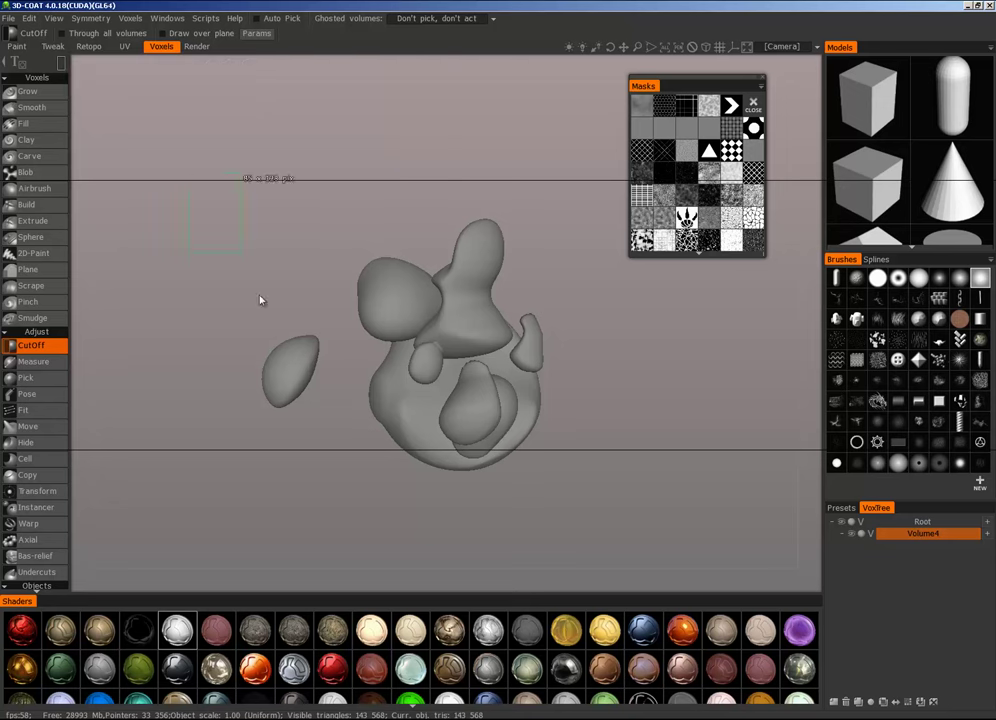
{"action": "left_click_drag", "start_coordinate": [260, 300], "coordinate": [519, 412]}
{"action": "right_click_drag", "start_coordinate": [519, 412], "coordinate": [560, 412], "text": "alt"}
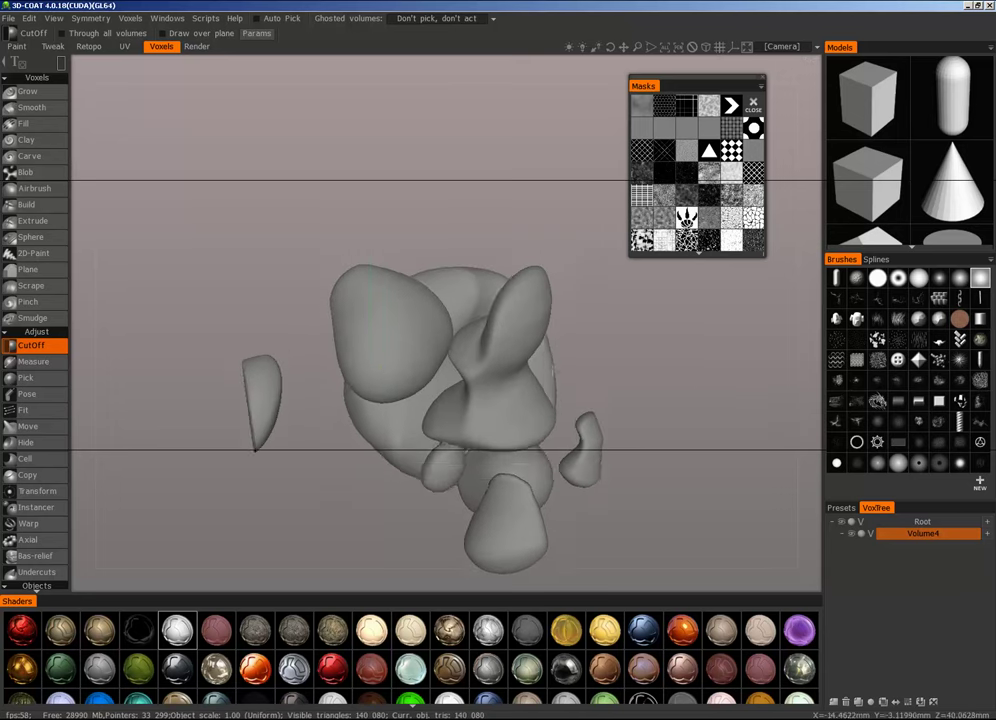
{"action": "middle_click_drag", "start_coordinate": [560, 412], "coordinate": [577, 397], "text": "alt"}
{"action": "left_click_drag", "start_coordinate": [389, 163], "coordinate": [421, 489]}
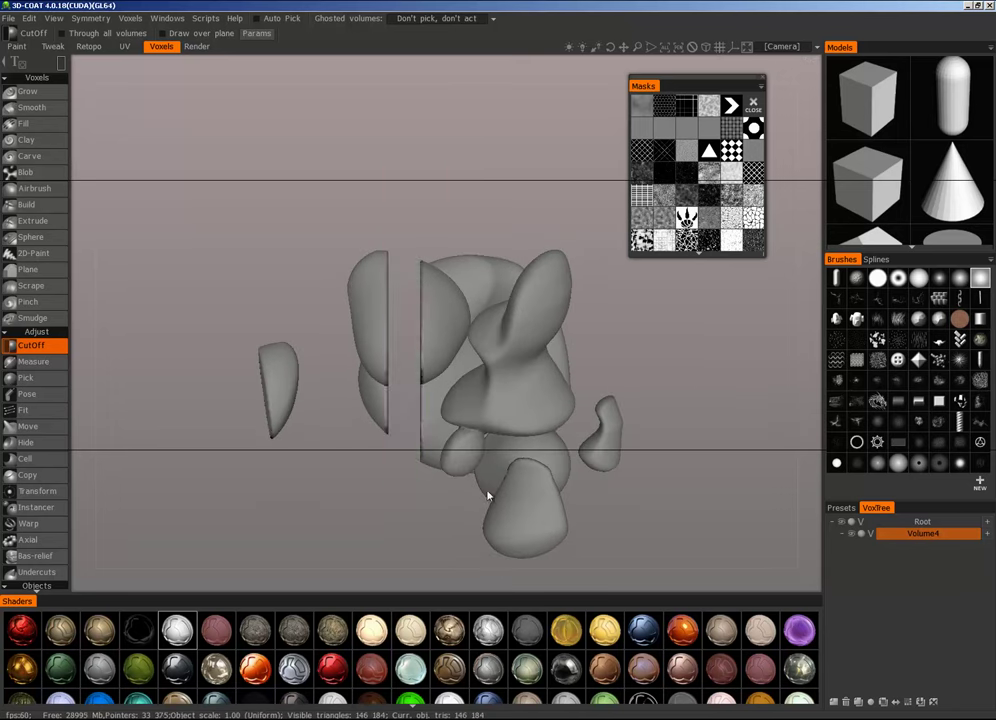
Step: Inspect the rough cut edges and double the resolution of Volume4
{"action": "left_click_drag", "start_coordinate": [533, 489], "coordinate": [560, 418], "text": "alt"}
{"action": "right_click_drag", "start_coordinate": [560, 418], "coordinate": [580, 400], "text": "alt"}
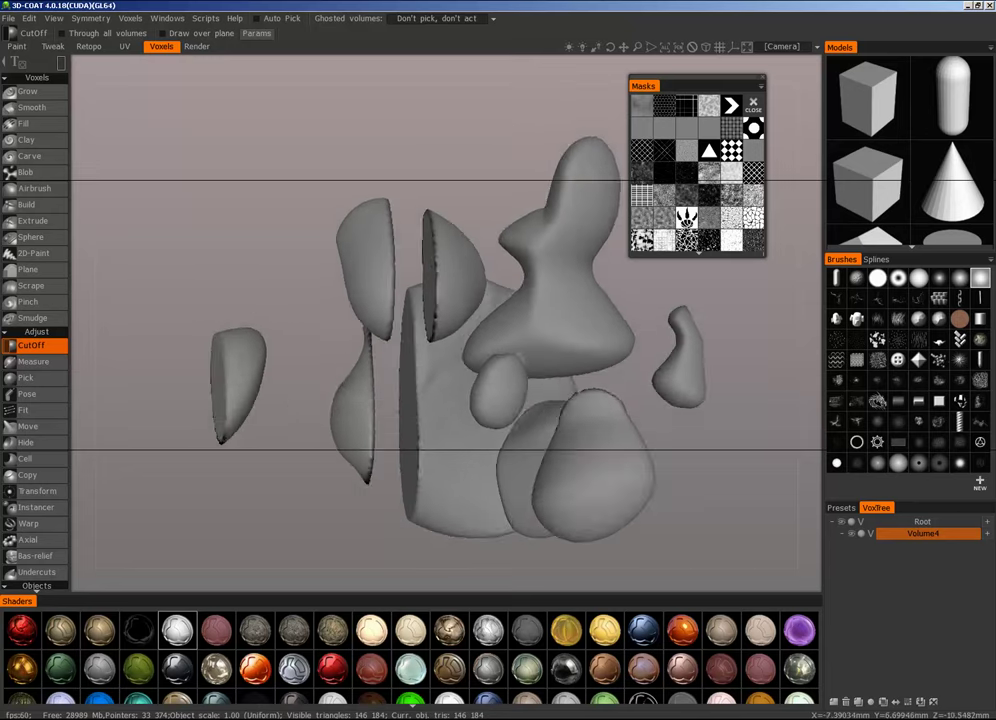
{"action": "middle_click_drag", "start_coordinate": [455, 310], "coordinate": [476, 369], "text": "alt"}
{"action": "right_click_drag", "start_coordinate": [476, 369], "coordinate": [477, 338], "text": "alt"}
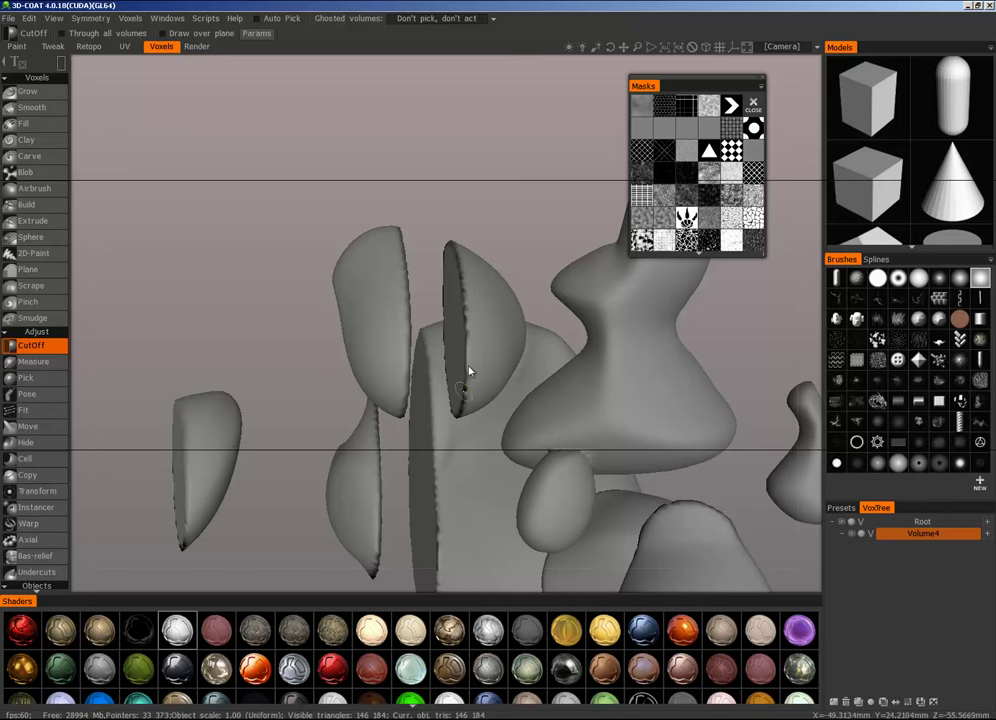
{"action": "middle_click_drag", "start_coordinate": [490, 470], "coordinate": [486, 350], "text": "alt"}
{"action": "right_click_drag", "start_coordinate": [486, 350], "coordinate": [492, 405], "text": "alt"}
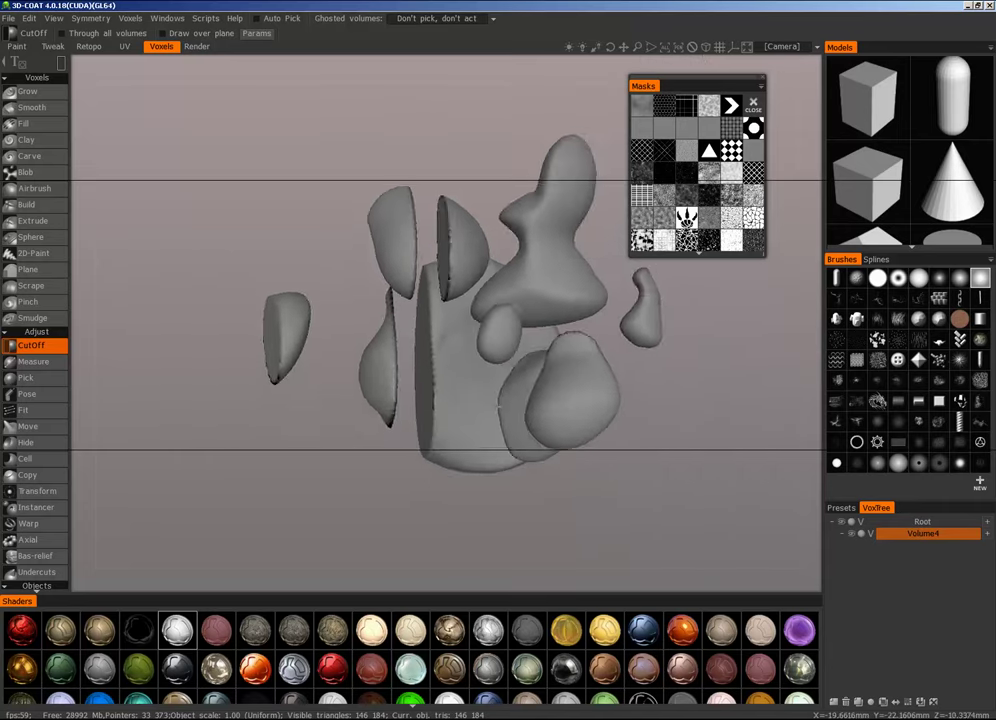
{"action": "left_click_drag", "start_coordinate": [492, 405], "coordinate": [625, 459], "text": "alt"}
{"action": "right_click_drag", "start_coordinate": [625, 459], "coordinate": [505, 427]}
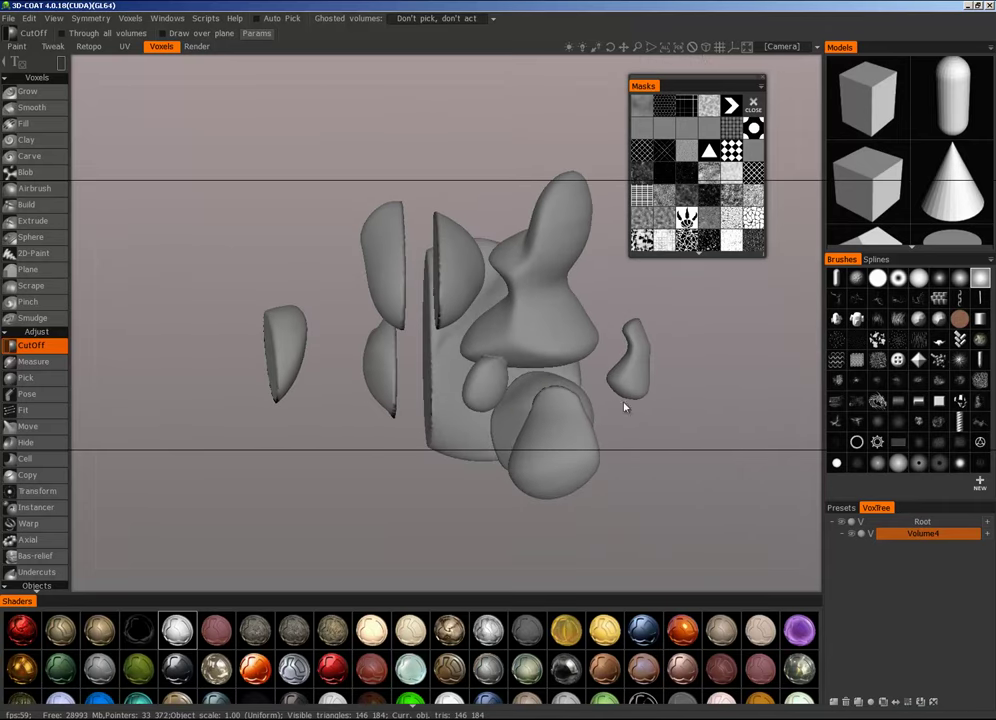
{"action": "left_click", "coordinate": [907, 702]}
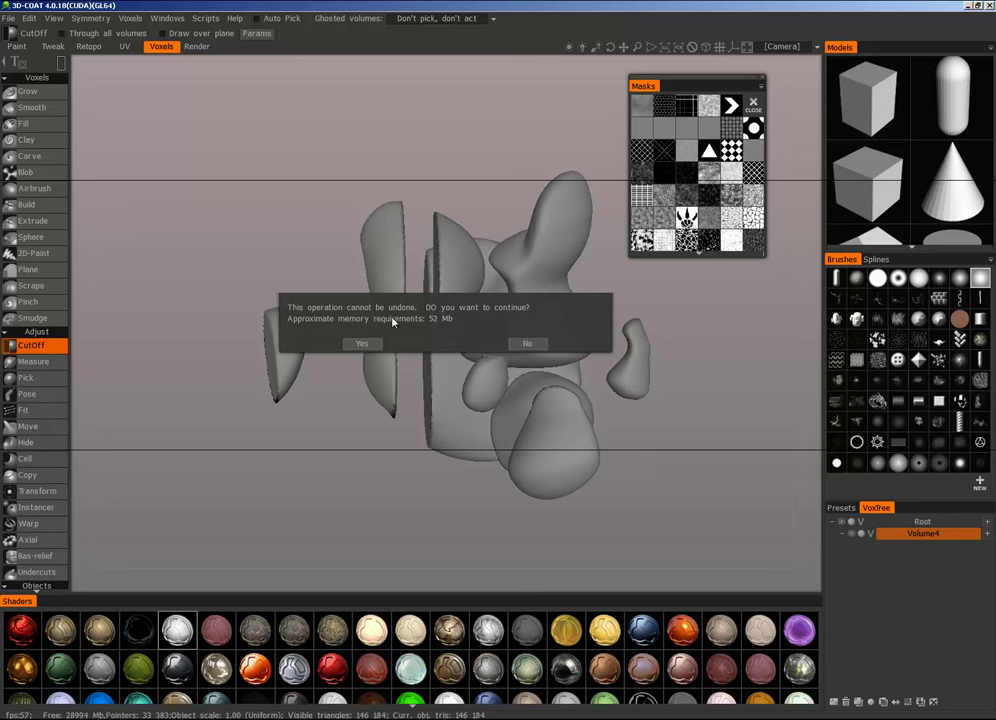
{"action": "left_click", "coordinate": [364, 344]}
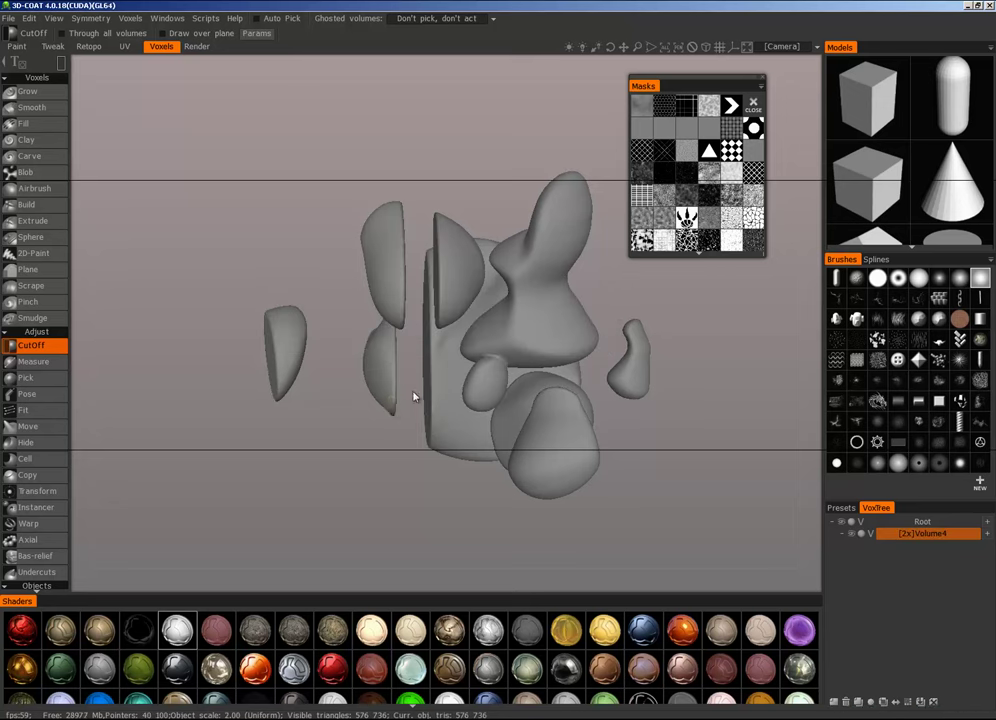
Step: Cut a rectangular opening about 98 x 196 pixels through the upper part of the large rounded solid
{"action": "left_click_drag", "start_coordinate": [415, 397], "coordinate": [262, 408], "text": "alt"}
{"action": "middle_click_drag", "start_coordinate": [262, 408], "coordinate": [216, 416], "text": "alt"}
{"action": "left_click_drag", "start_coordinate": [488, 285], "coordinate": [546, 403]}
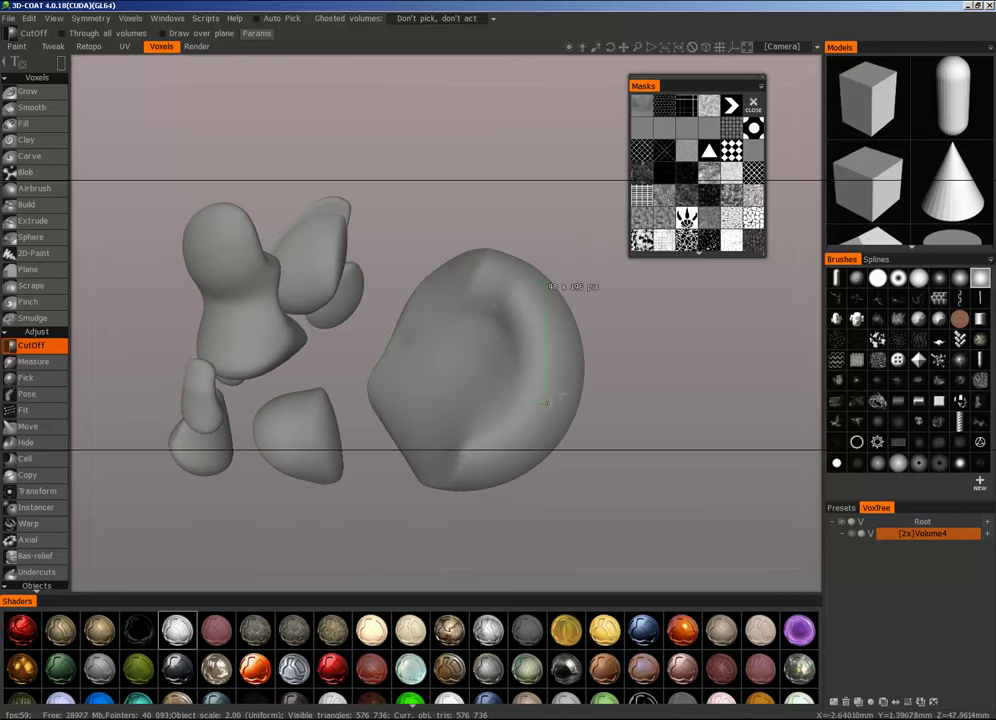
{"action": "middle_click_drag", "start_coordinate": [546, 403], "coordinate": [686, 357]}
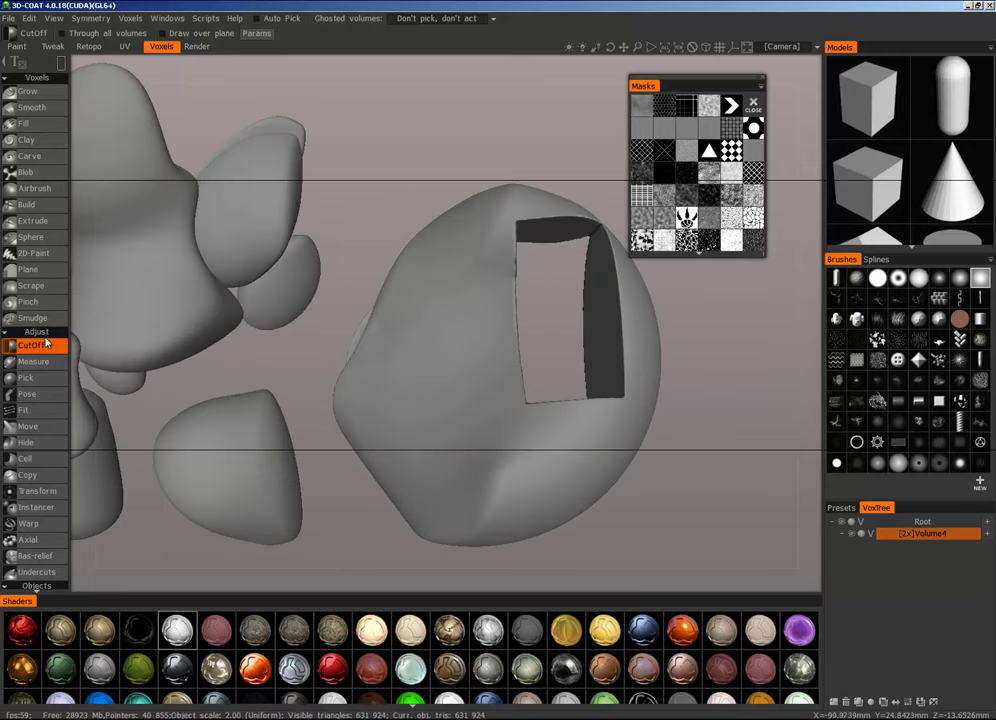
Step: Cut more openings of irregular and rounded shape through the large solid beside and below the rectangular one
{"action": "mouse_move", "coordinate": [60, 63]}
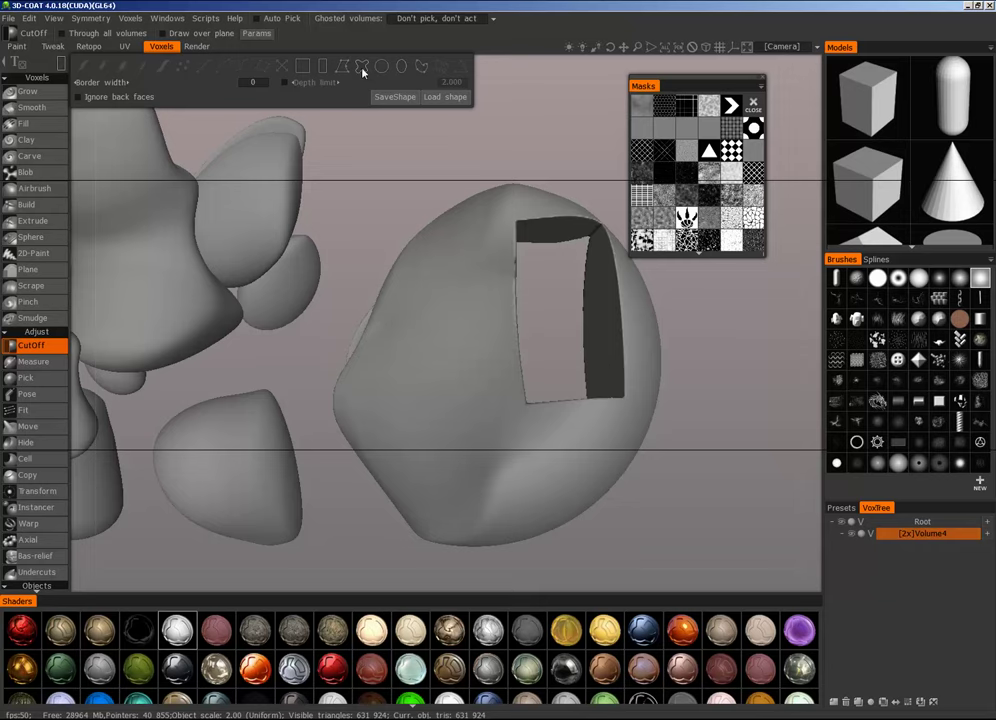
{"action": "middle_click_drag", "start_coordinate": [561, 317], "coordinate": [643, 345]}
{"action": "middle_click_drag", "start_coordinate": [660, 423], "coordinate": [579, 412]}
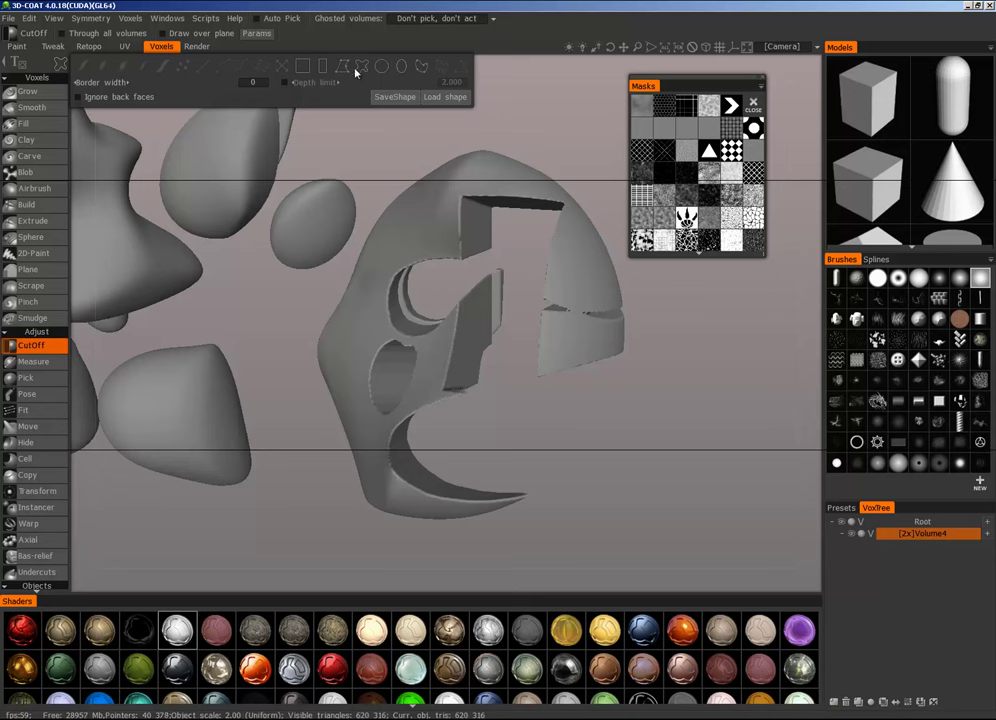
Step: Place a closed spline outline around the upper rounded hole of the large solid and turn off B-Splines
{"action": "left_click", "coordinate": [380, 276]}
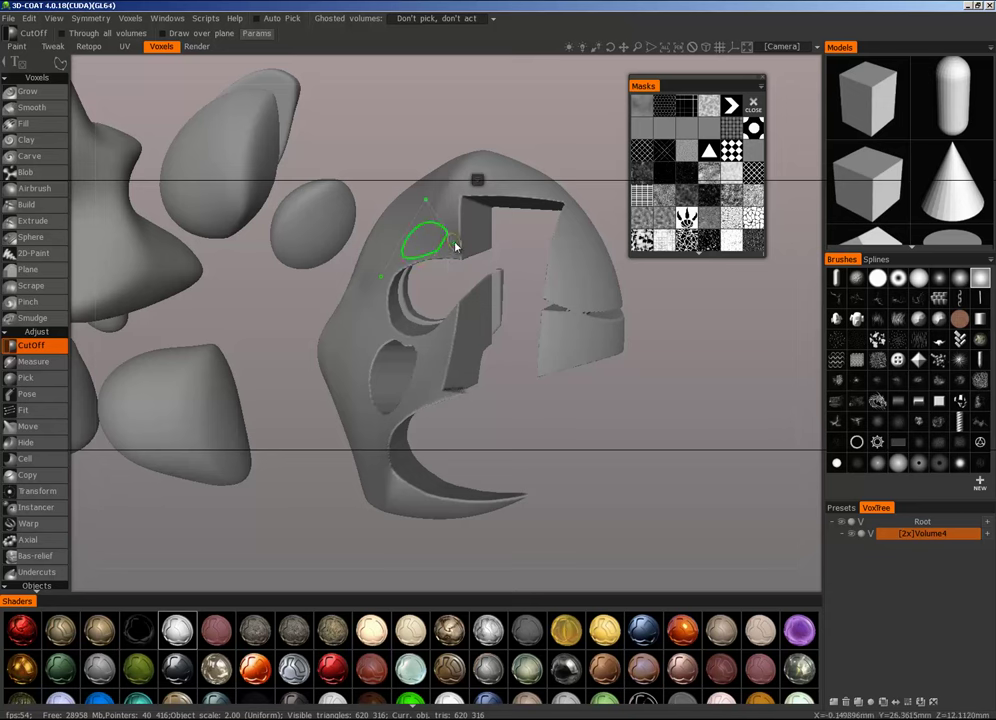
{"action": "left_click", "coordinate": [478, 350]}
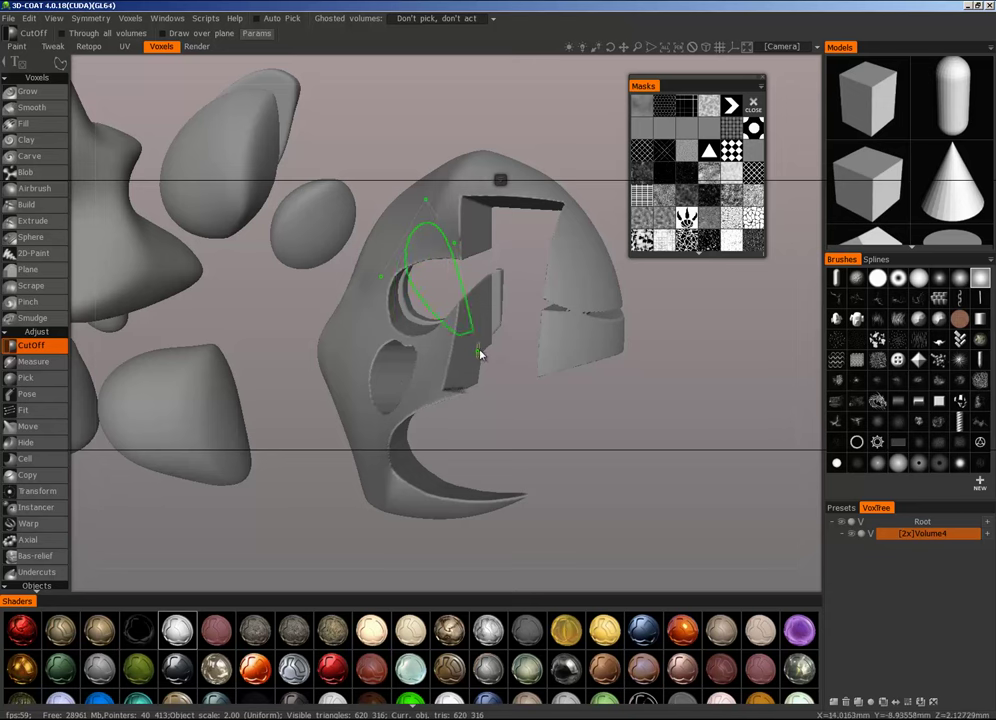
{"action": "left_click", "coordinate": [374, 330]}
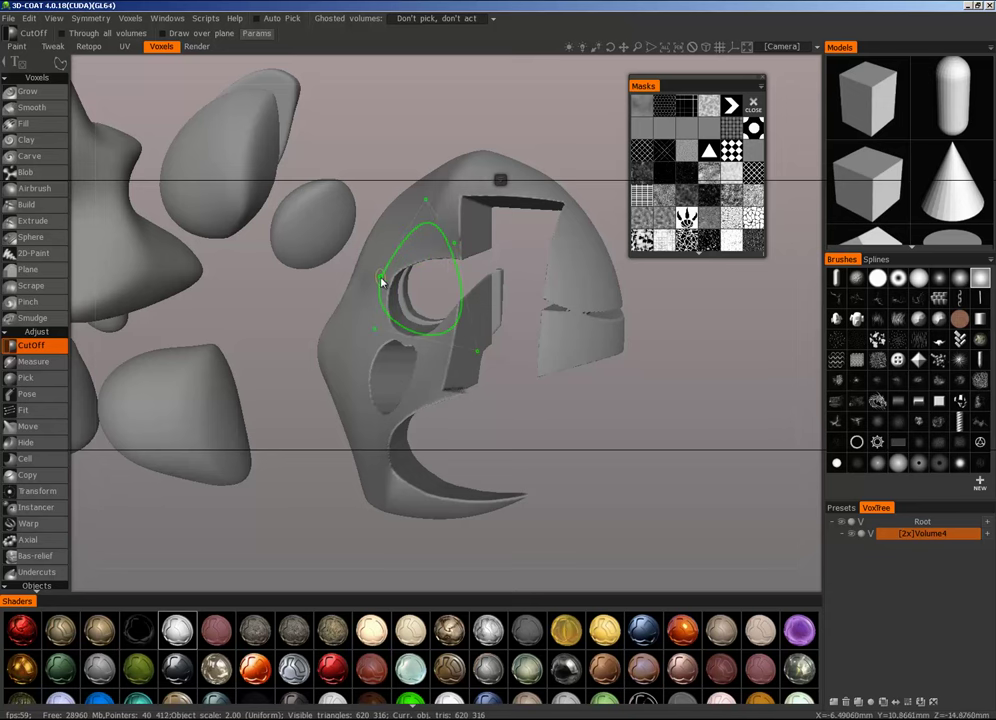
{"action": "mouse_move", "coordinate": [506, 180]}
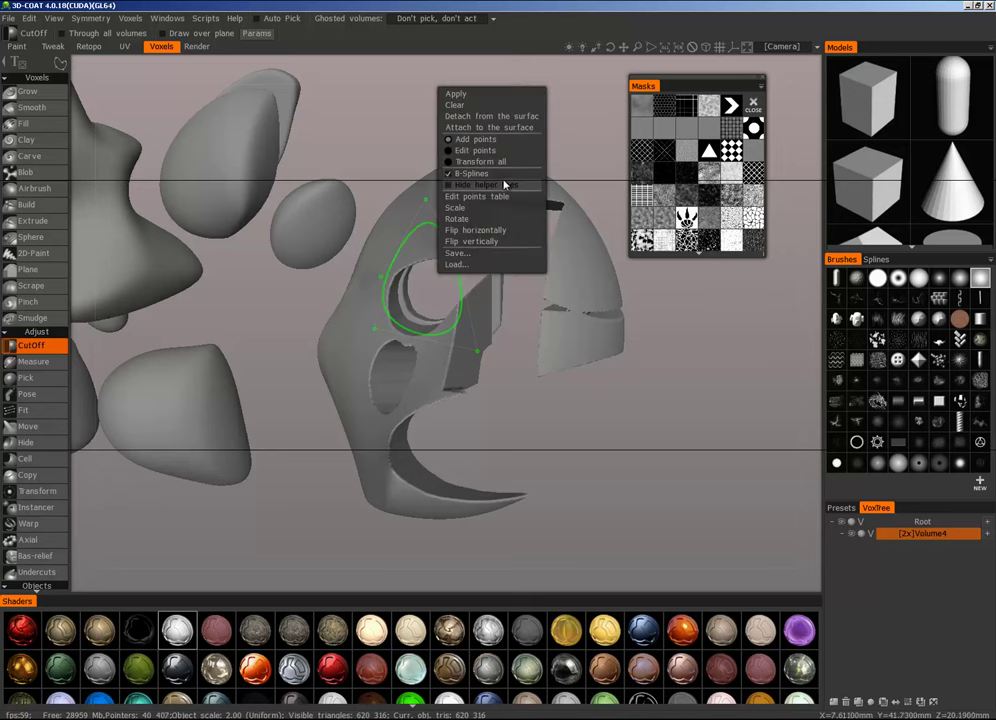
{"action": "left_click", "coordinate": [490, 185]}
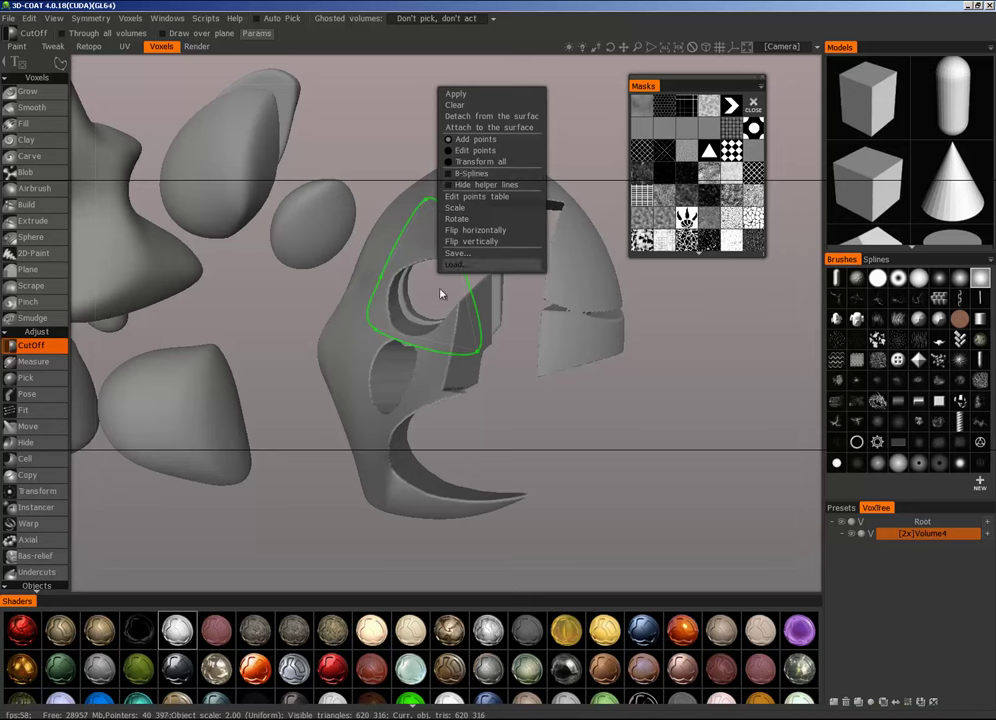
Step: Reshape the spline by pulling its points outward over the large solid's upper side
{"action": "left_click", "coordinate": [356, 309], "text": "ctrl"}
{"action": "mouse_move", "coordinate": [505, 303]}
{"action": "left_mouse_down", "text": "alt"}
{"action": "mouse_move", "coordinate": [549, 340]}
{"action": "mouse_move", "coordinate": [372, 345]}
{"action": "mouse_move", "coordinate": [494, 362]}
{"action": "mouse_move", "coordinate": [522, 293]}
{"action": "left_mouse_up", "text": "alt"}
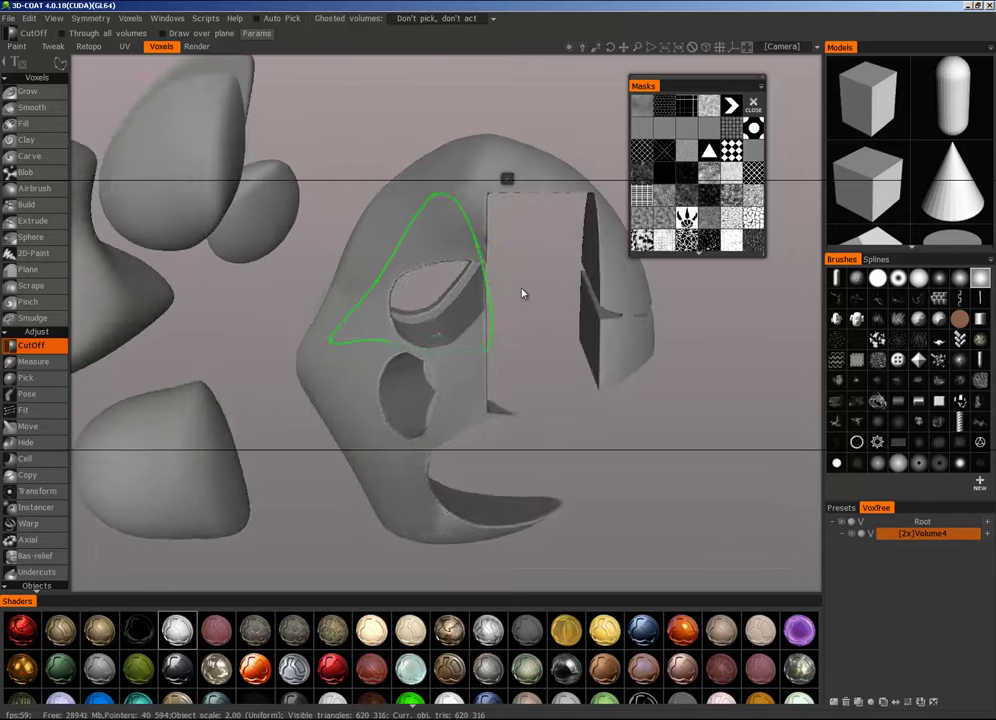
{"action": "scroll", "coordinate": [526, 294], "scroll_direction": "up", "scroll_amount": 4}
{"action": "middle_click_drag", "start_coordinate": [531, 296], "coordinate": [518, 347], "text": "alt"}
{"action": "left_click_drag", "start_coordinate": [475, 256], "coordinate": [481, 139]}
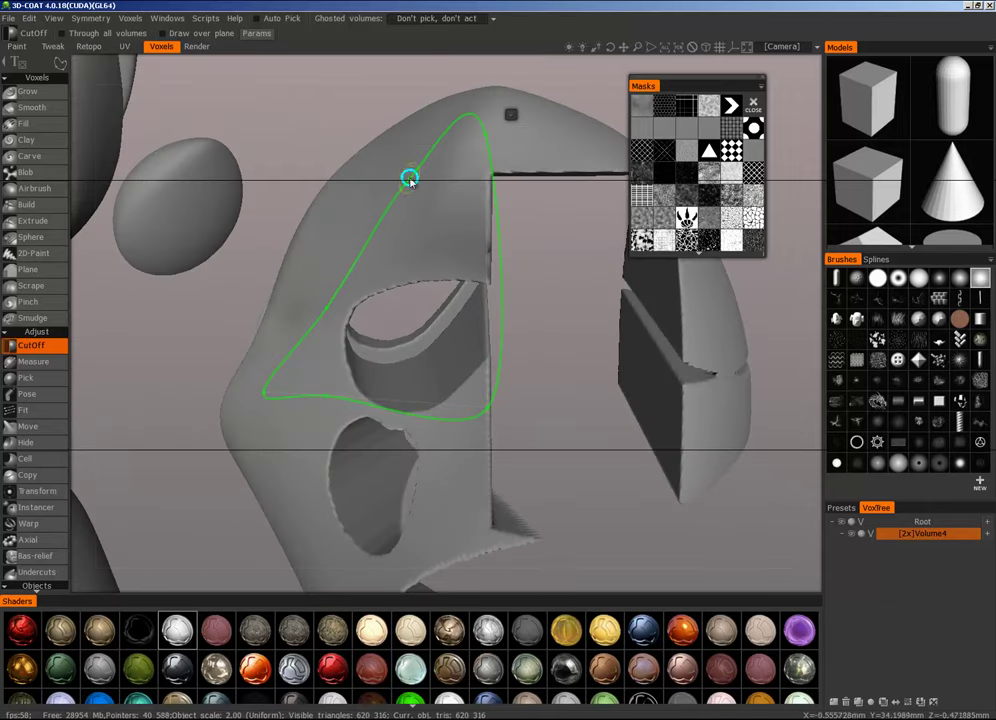
{"action": "left_click_drag", "start_coordinate": [409, 176], "coordinate": [313, 254]}
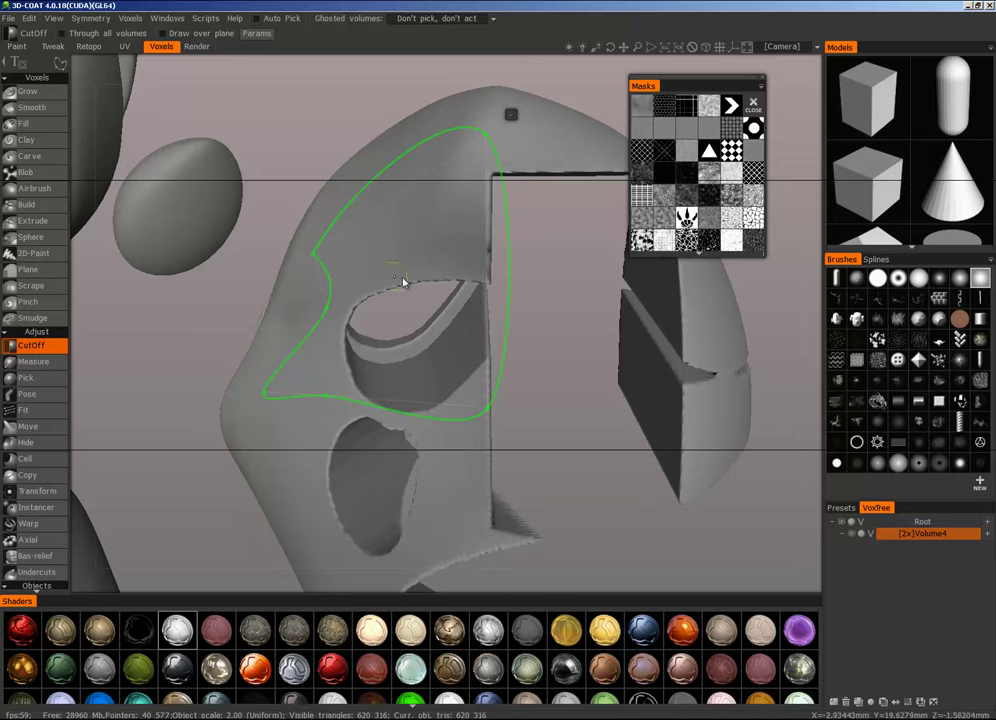
Step: Adjust the spline's outer edge to a sharp notch and cut the outlined area out of the large solid
{"action": "left_click_drag", "start_coordinate": [403, 282], "coordinate": [424, 238], "text": "alt"}
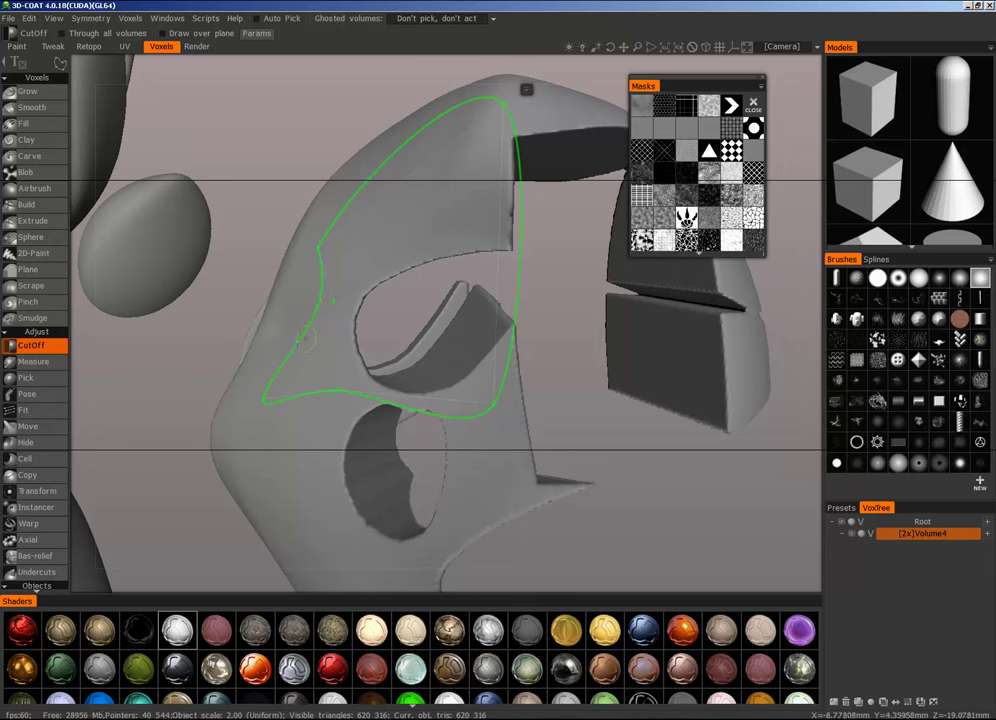
{"action": "key", "text": "Return"}
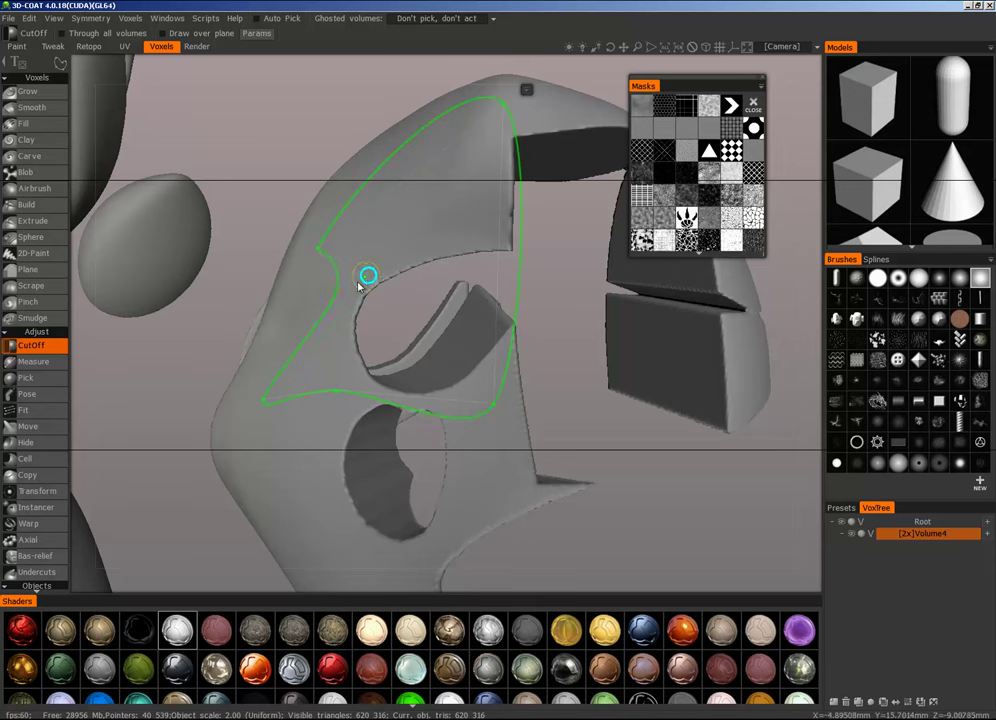
{"action": "left_click", "coordinate": [348, 297]}
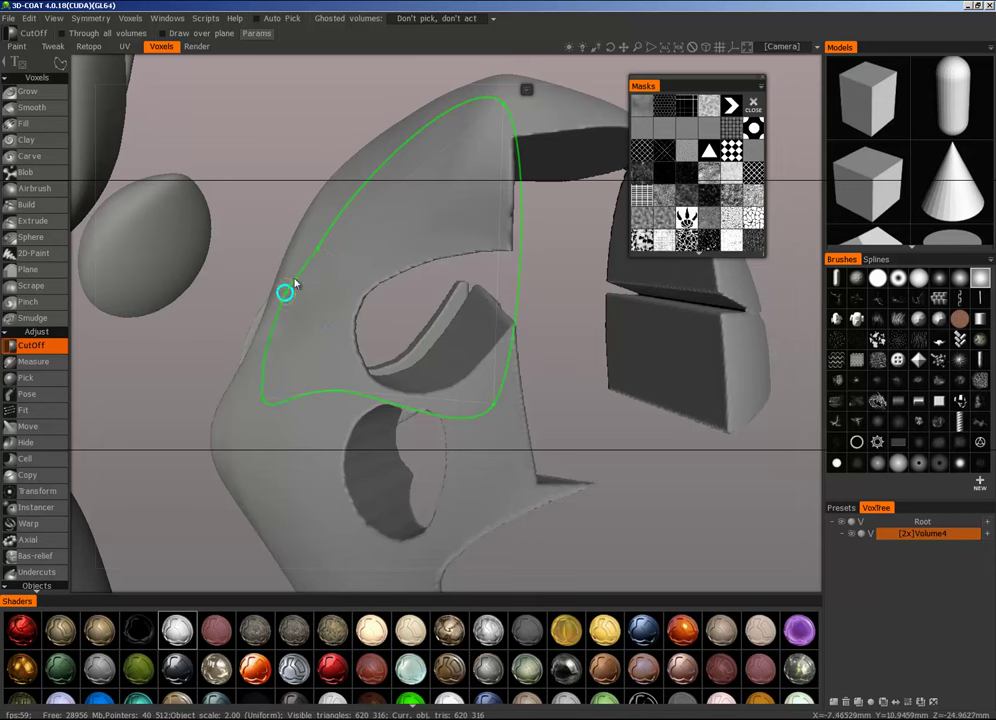
{"action": "left_click", "coordinate": [359, 263]}
{"action": "scroll", "coordinate": [550, 368], "scroll_direction": "down", "scroll_amount": 4}
{"action": "mouse_move", "coordinate": [531, 383]}
{"action": "left_mouse_down"}
{"action": "mouse_move", "coordinate": [517, 381]}
{"action": "mouse_move", "coordinate": [549, 369]}
{"action": "mouse_move", "coordinate": [512, 392]}
{"action": "mouse_move", "coordinate": [531, 387]}
{"action": "left_mouse_up"}
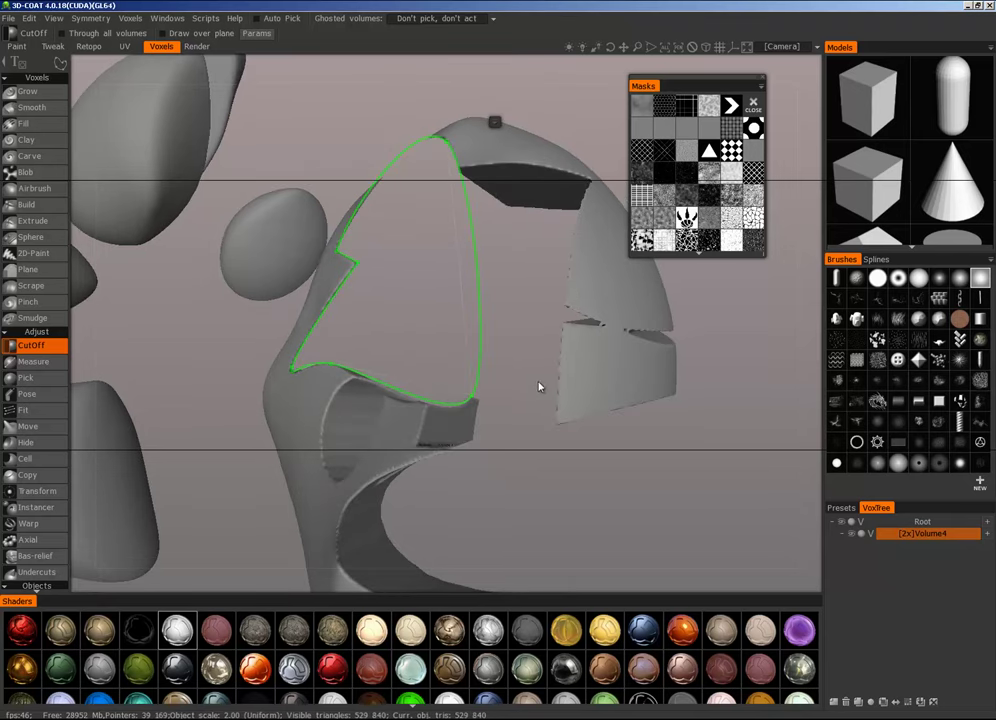
Step: Reuse the same spline outline from a low angle to cut into the large solid again
{"action": "left_click_drag", "start_coordinate": [540, 387], "coordinate": [615, 418]}
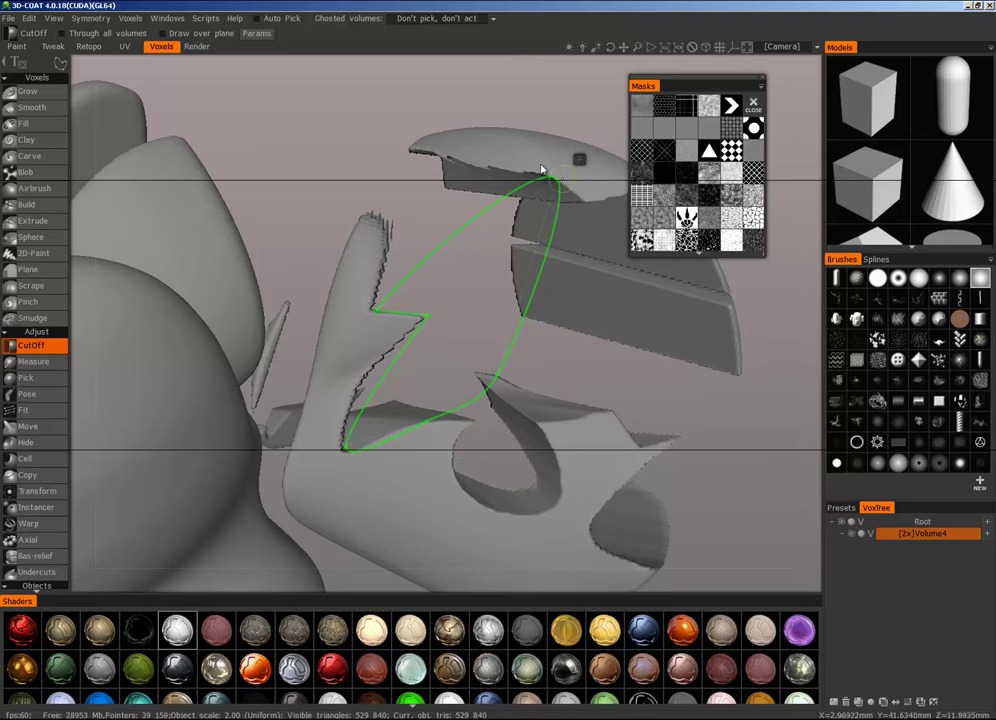
{"action": "left_click_drag", "start_coordinate": [551, 400], "coordinate": [572, 463]}
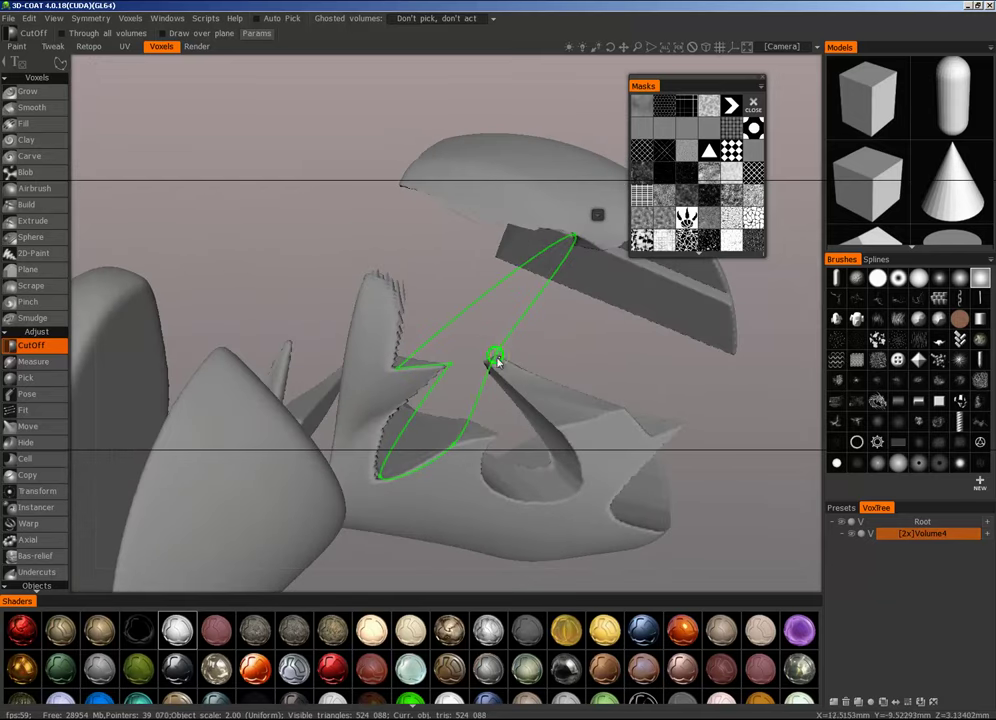
{"action": "left_click_drag", "start_coordinate": [606, 434], "coordinate": [688, 452], "text": "alt"}
Step: Stretch the spline outline across the neighbouring rounded pieces and cut through them together with the large solid
{"action": "left_click_drag", "start_coordinate": [622, 414], "coordinate": [180, 358]}
{"action": "left_click_drag", "start_coordinate": [490, 377], "coordinate": [692, 381], "text": "alt"}
{"action": "key", "text": "Return"}
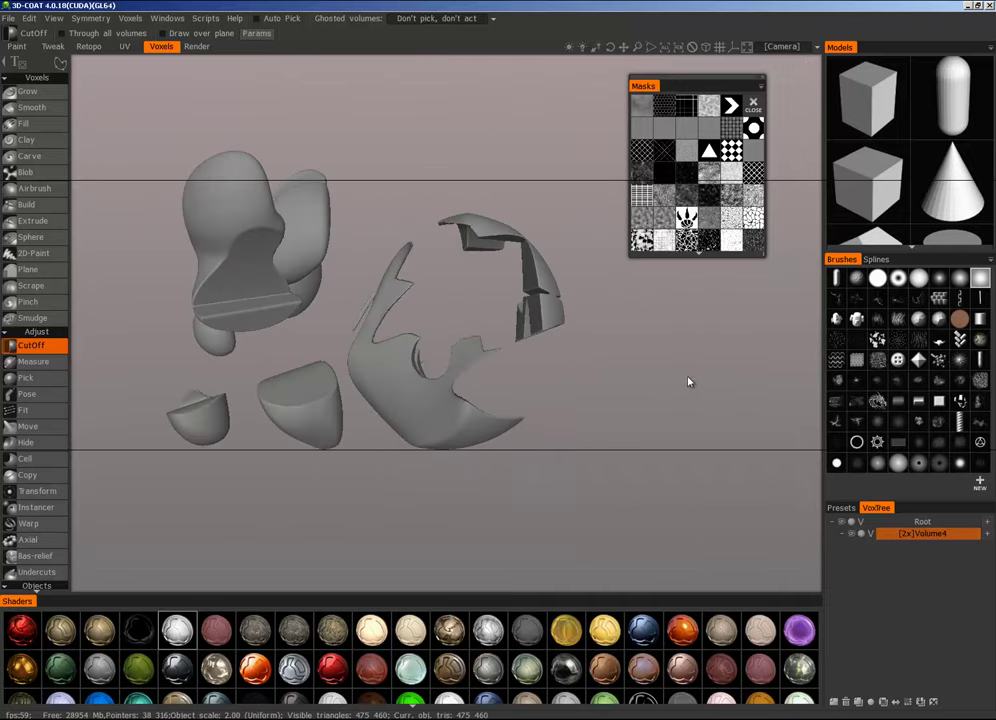
{"action": "mouse_move", "coordinate": [505, 387]}
{"action": "left_mouse_down", "text": "alt"}
{"action": "mouse_move", "coordinate": [620, 418]}
{"action": "mouse_move", "coordinate": [522, 405]}
{"action": "mouse_move", "coordinate": [517, 384]}
{"action": "left_mouse_up", "text": "alt"}
{"action": "scroll", "coordinate": [517, 384], "scroll_direction": "up", "scroll_amount": 4}
{"action": "middle_click_drag", "start_coordinate": [517, 384], "coordinate": [625, 384], "text": "alt"}
{"action": "right_click_drag", "start_coordinate": [625, 384], "coordinate": [574, 379], "text": "alt"}
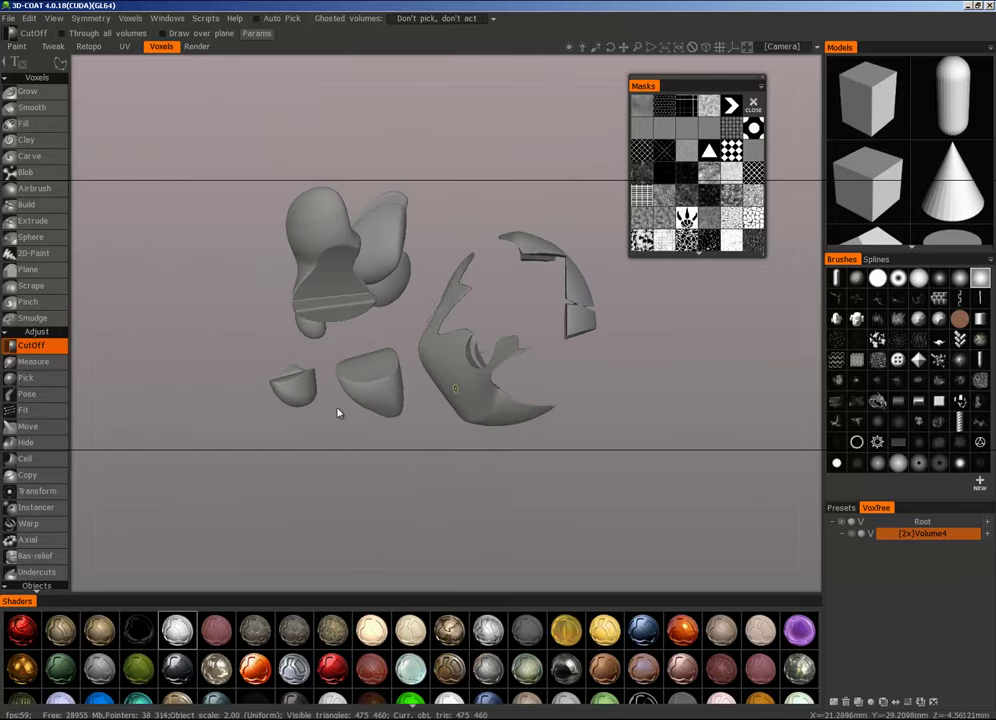
Step: Bring up the hotkey definition for the Smooth all command and cancel it
{"action": "scroll", "coordinate": [45, 450], "scroll_direction": "down", "scroll_amount": 10}
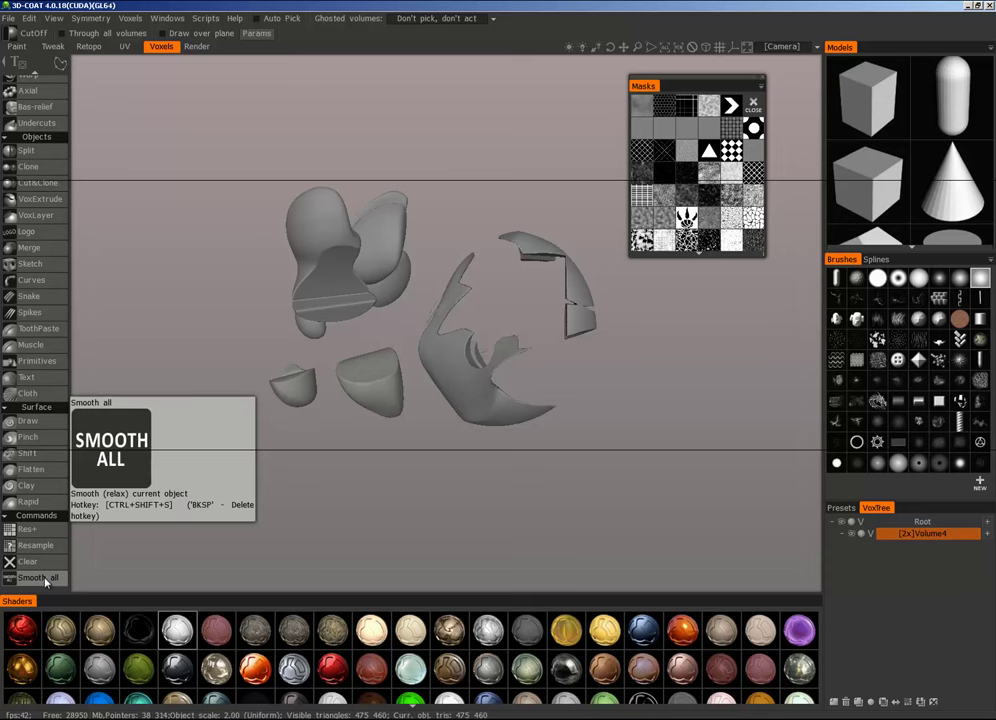
{"action": "key", "text": "End"}
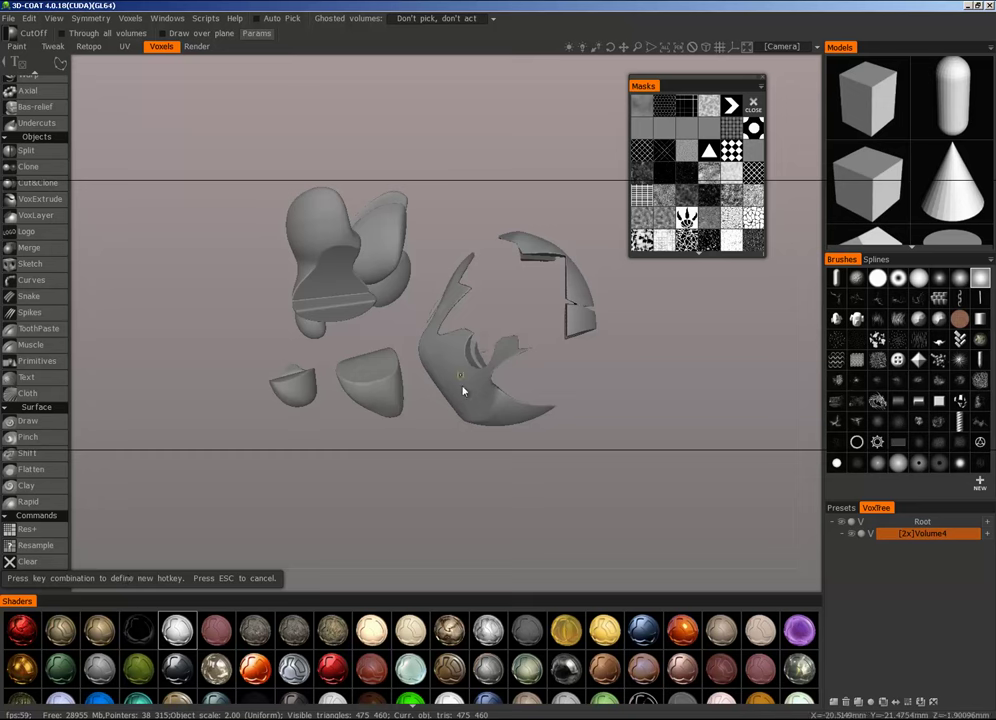
{"action": "key", "text": "Escape"}
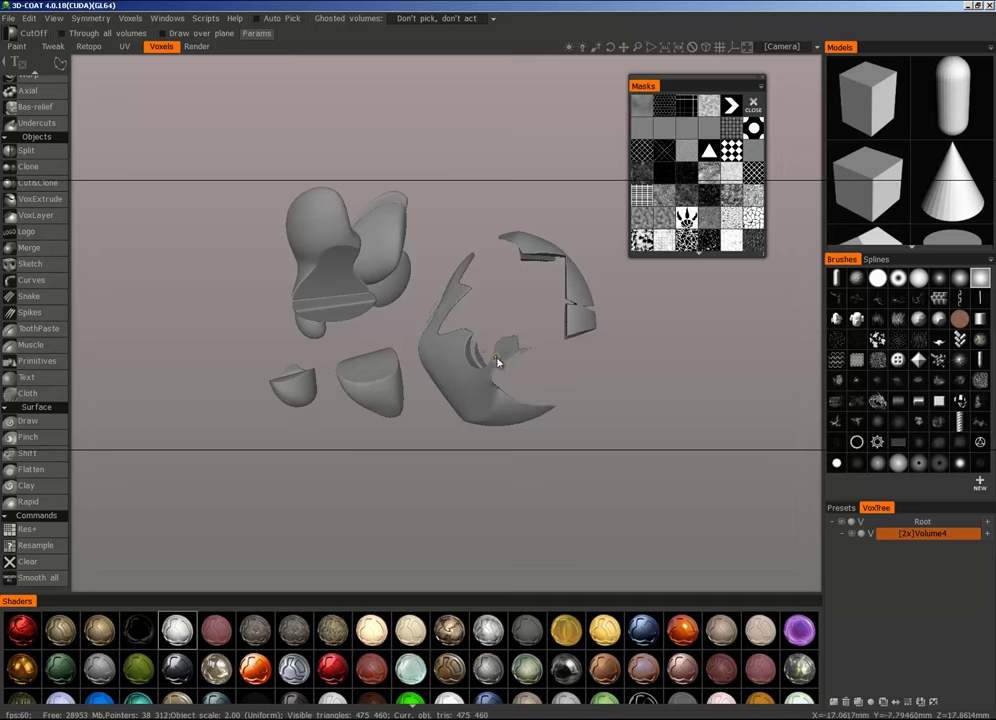
Step: Smooth all the cut pieces repeatedly with the Smooth all command to soften their sharp edges
{"action": "key", "text": "s"}
{"action": "key", "text": "s"}
{"action": "key", "text": "s"}
{"action": "key", "text": "s"}
{"action": "key", "text": "s"}
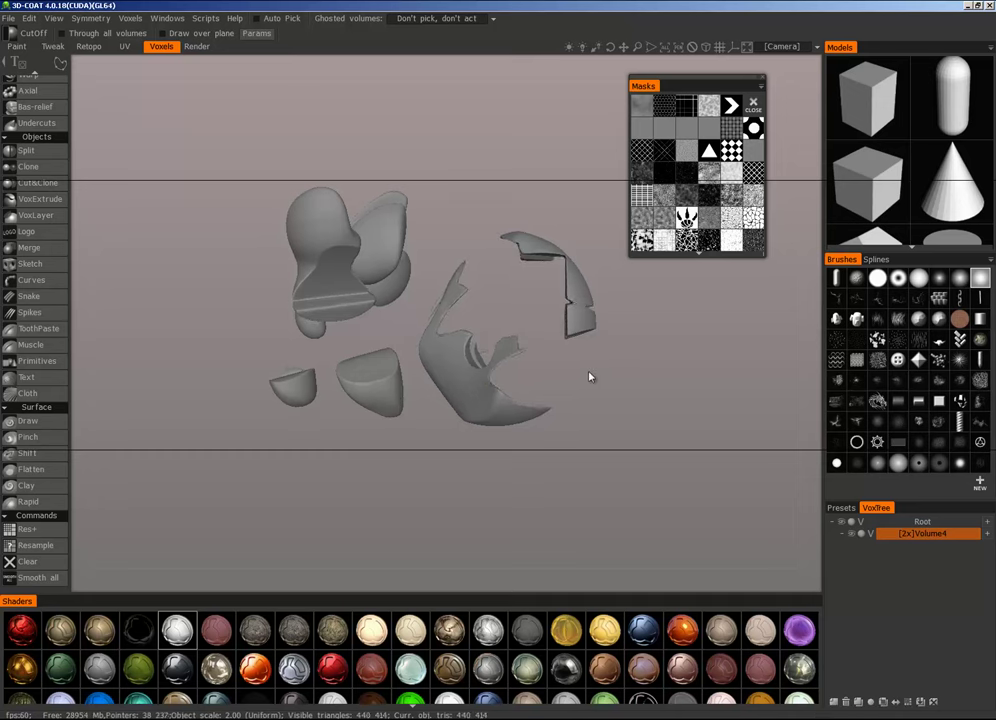
{"action": "key", "text": "shift+s"}
{"action": "key", "text": "shift+s"}
{"action": "key", "text": "shift+s"}
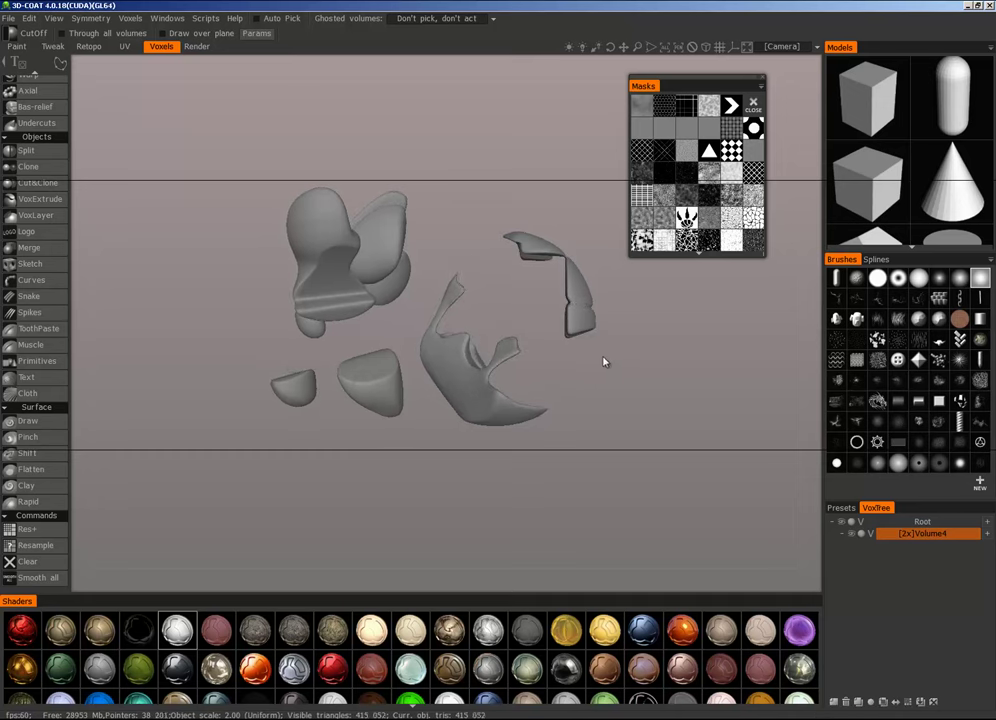
{"action": "key", "text": "s"}
Step: Clear all the smoothed pieces out of the current volume
{"action": "right_click_drag", "start_coordinate": [558, 364], "coordinate": [549, 322], "text": "alt"}
{"action": "left_click_drag", "start_coordinate": [549, 322], "coordinate": [659, 355], "text": "alt"}
{"action": "key", "text": "Delete"}
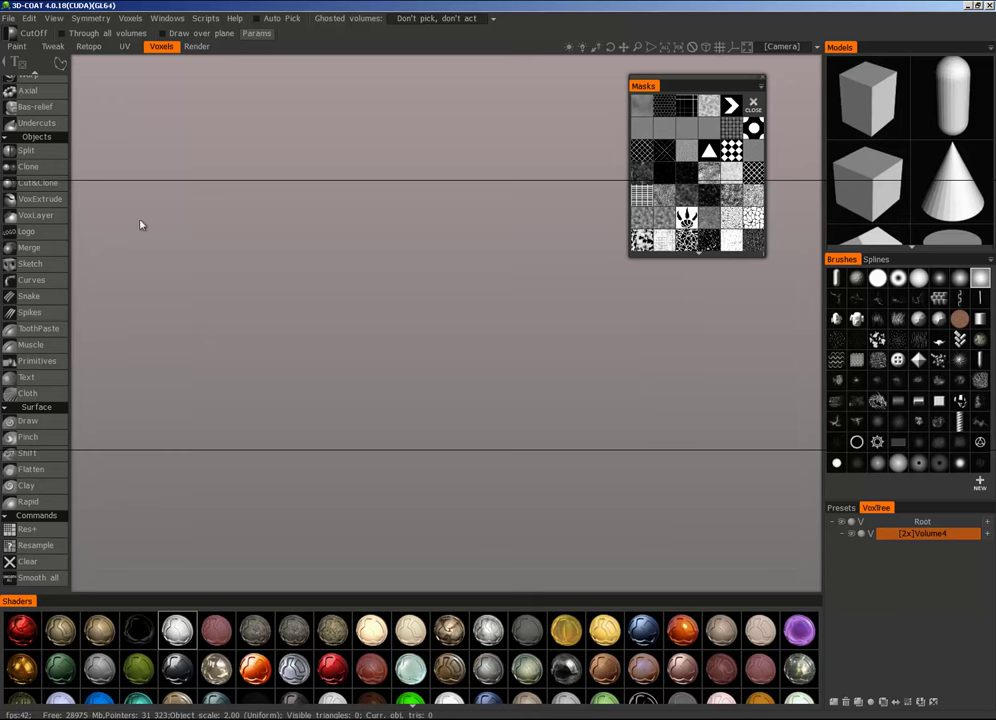
Step: Switch to the Sphere tool and turn on symmetry across the X axis
{"action": "scroll", "coordinate": [36, 400], "scroll_direction": "up", "scroll_amount": 7}
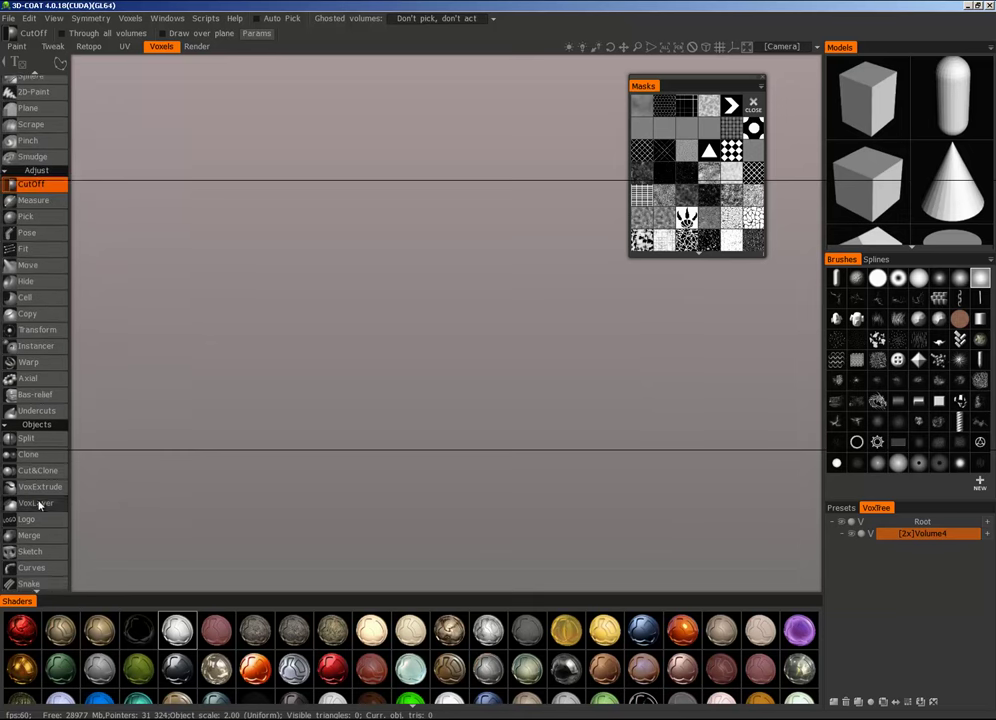
{"action": "scroll", "coordinate": [33, 398], "scroll_direction": "up", "scroll_amount": 2}
{"action": "left_click", "coordinate": [45, 237]}
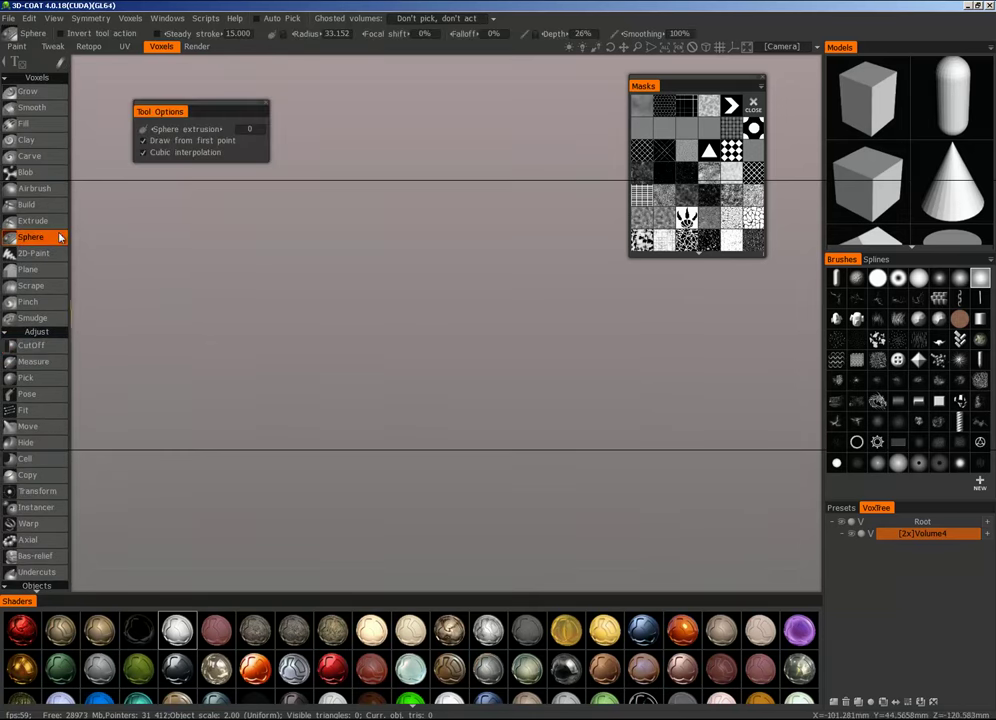
{"action": "left_click", "coordinate": [517, 340]}
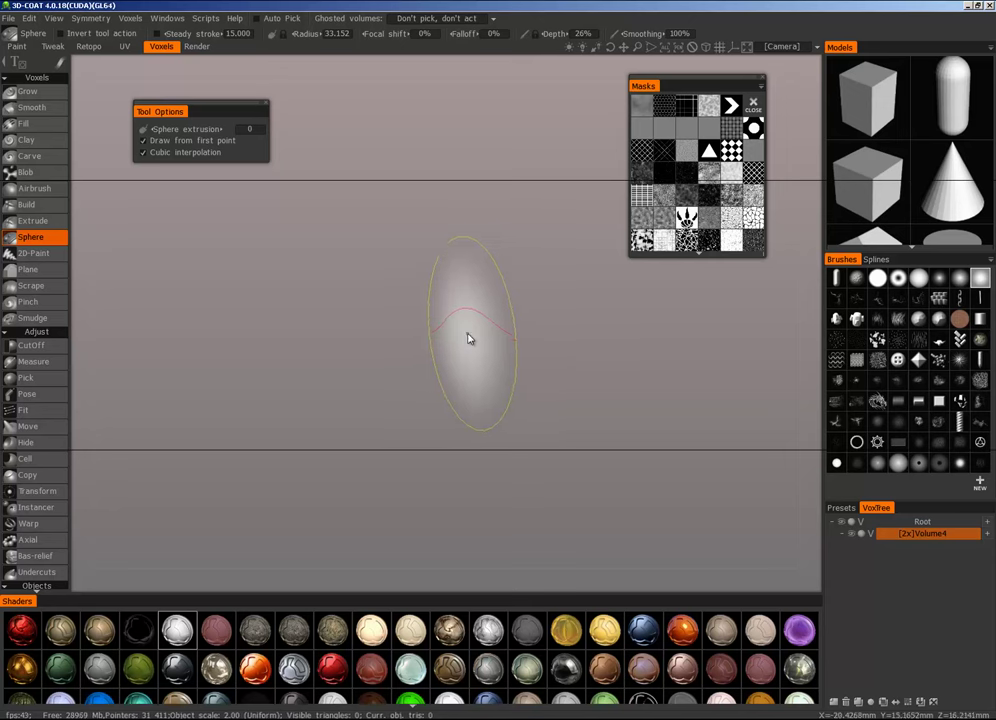
{"action": "left_click", "coordinate": [90, 18]}
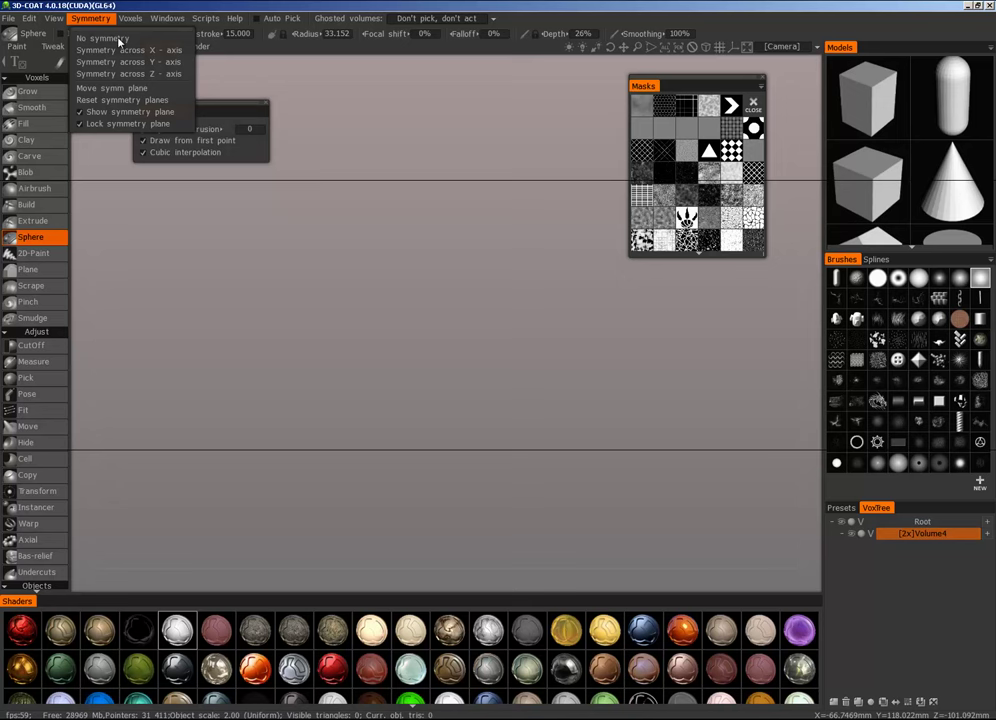
{"action": "left_click", "coordinate": [173, 51]}
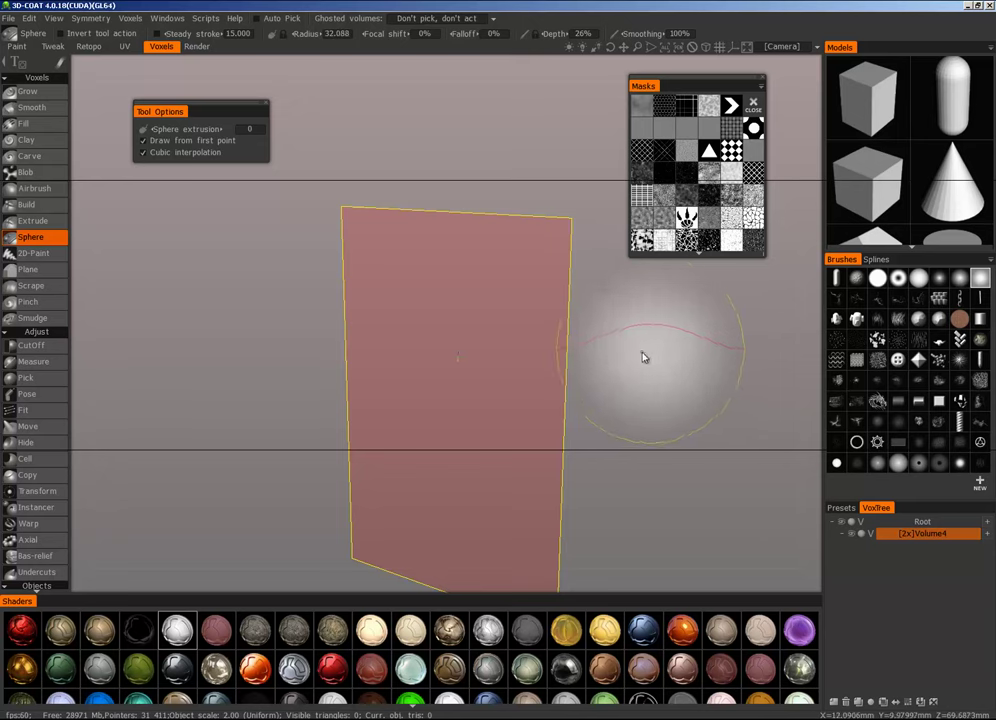
Step: Hide the symmetry plane while keeping the X-axis symmetry active
{"action": "mouse_move", "coordinate": [679, 360]}
{"action": "left_mouse_down", "text": "alt"}
{"action": "mouse_move", "coordinate": [597, 358]}
{"action": "mouse_move", "coordinate": [652, 368]}
{"action": "mouse_move", "coordinate": [568, 355]}
{"action": "left_mouse_up", "text": "alt"}
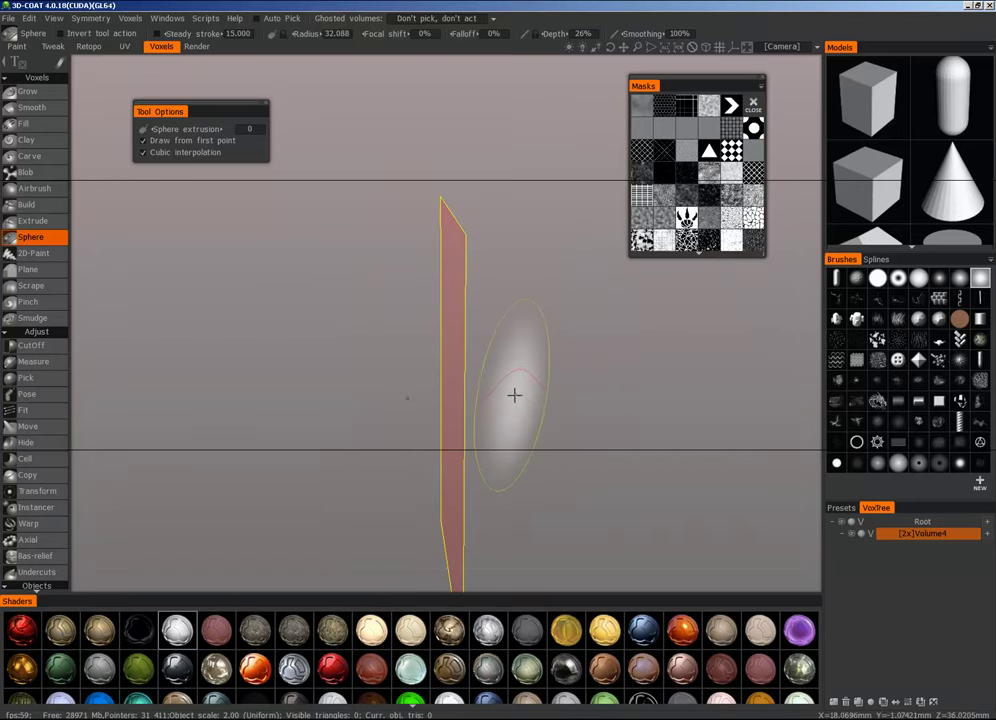
{"action": "right_click", "coordinate": [505, 410]}
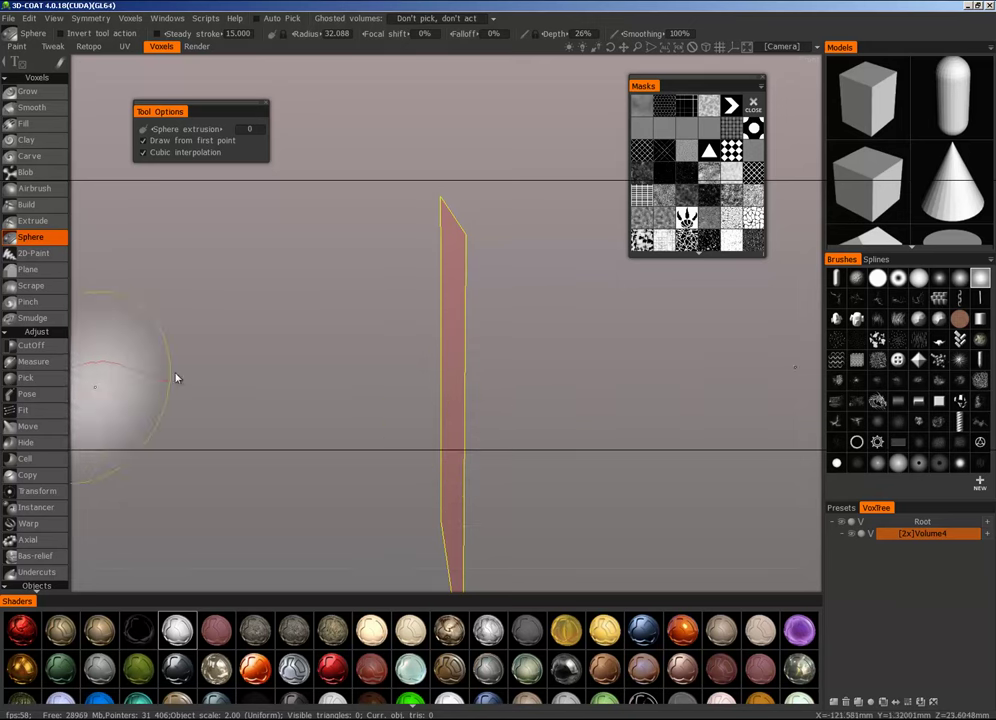
{"action": "key", "text": "s"}
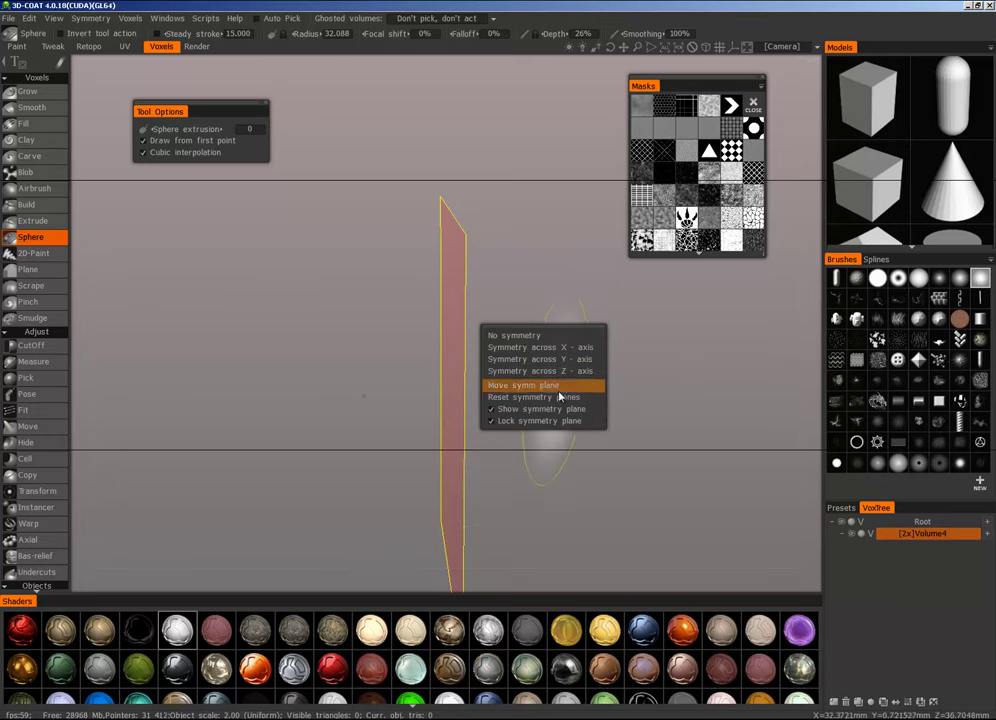
{"action": "left_click", "coordinate": [206, 18]}
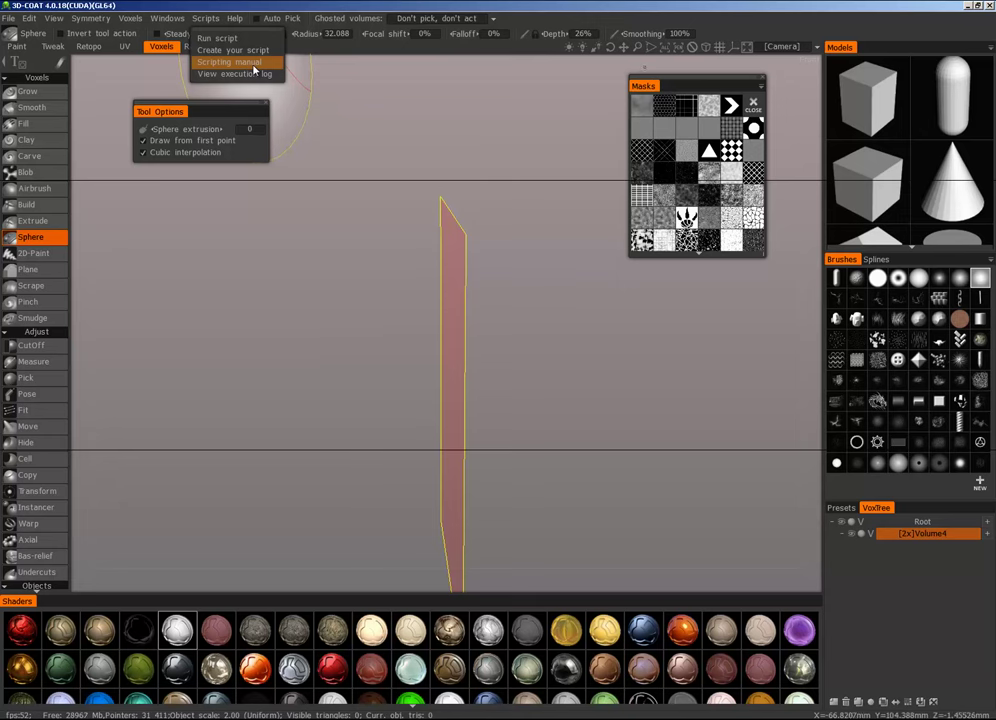
{"action": "mouse_move", "coordinate": [128, 22]}
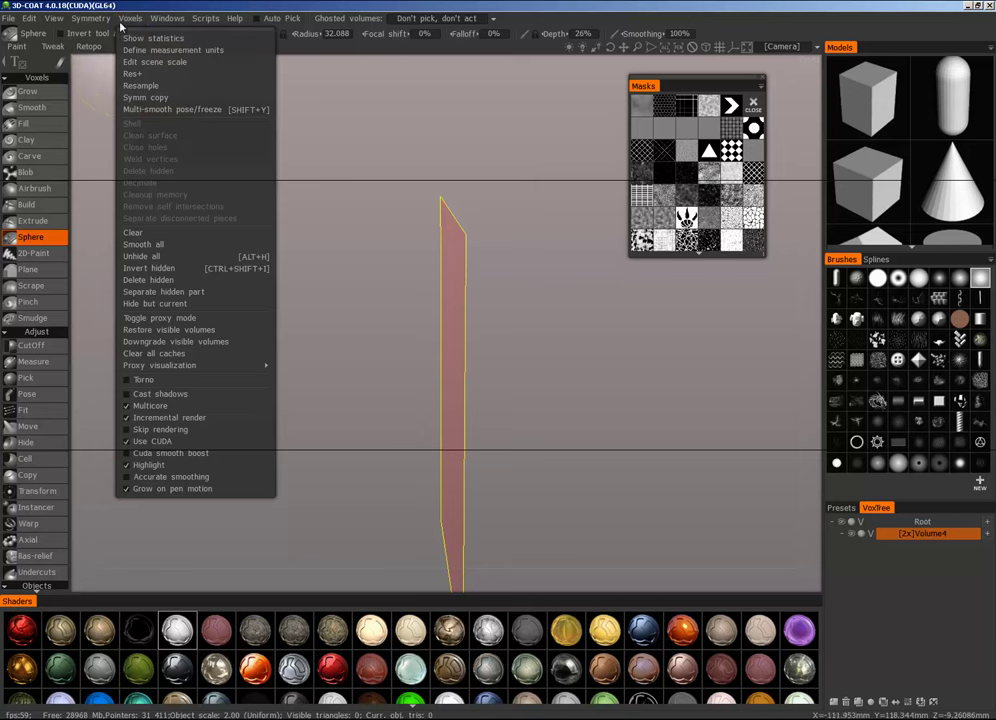
{"action": "mouse_move", "coordinate": [90, 18]}
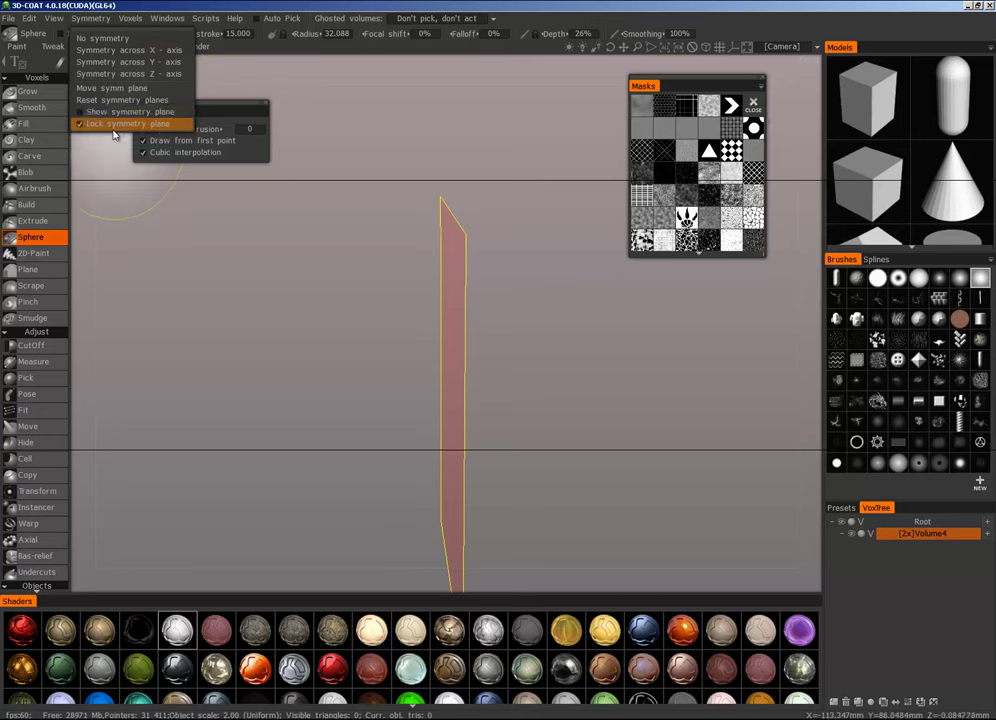
Step: Set the brush radius to 15.157 and place a mirrored pair of spheres on either side of the symmetry plane
{"action": "left_click_drag", "start_coordinate": [568, 353], "coordinate": [580, 353], "text": "alt"}
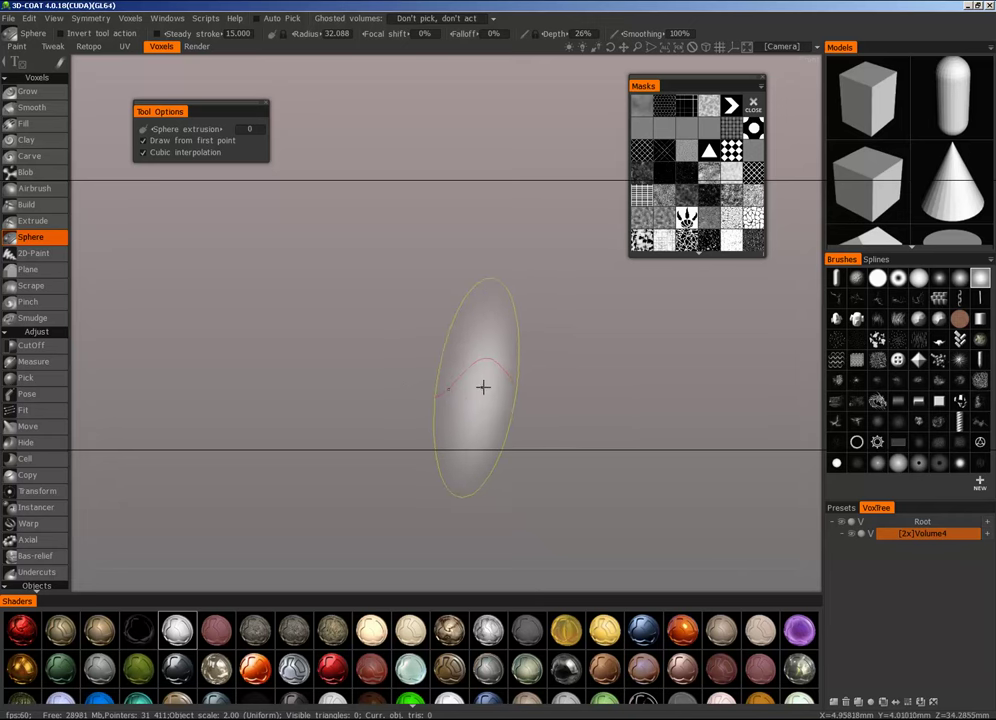
{"action": "right_click_drag", "start_coordinate": [501, 383], "coordinate": [496, 379]}
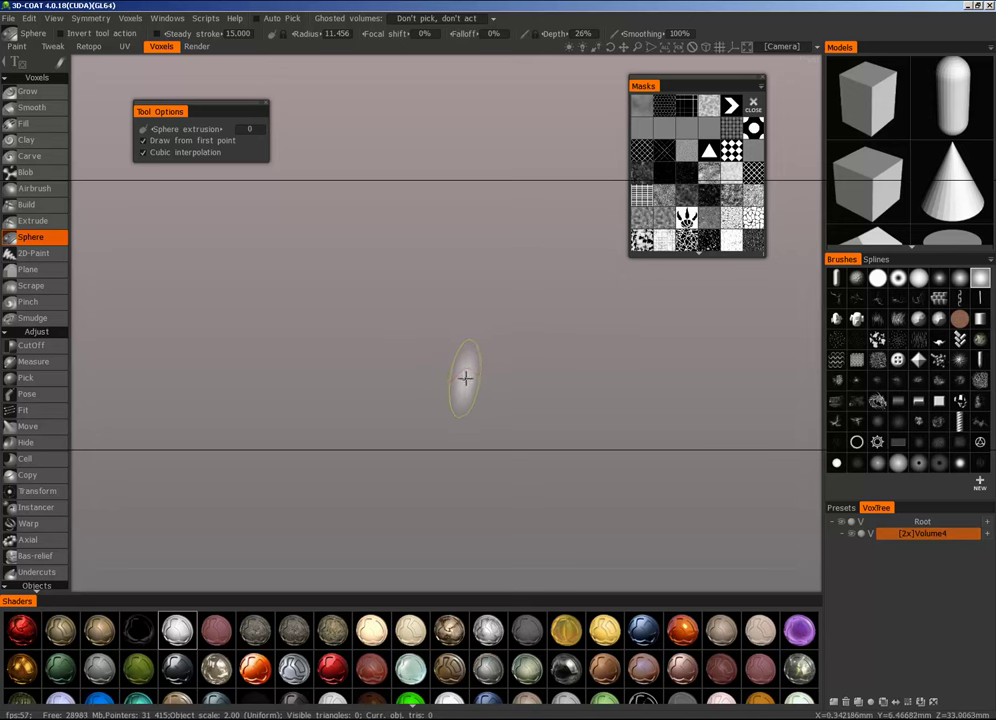
{"action": "key", "text": "bracketright"}
{"action": "key", "text": "bracketright"}
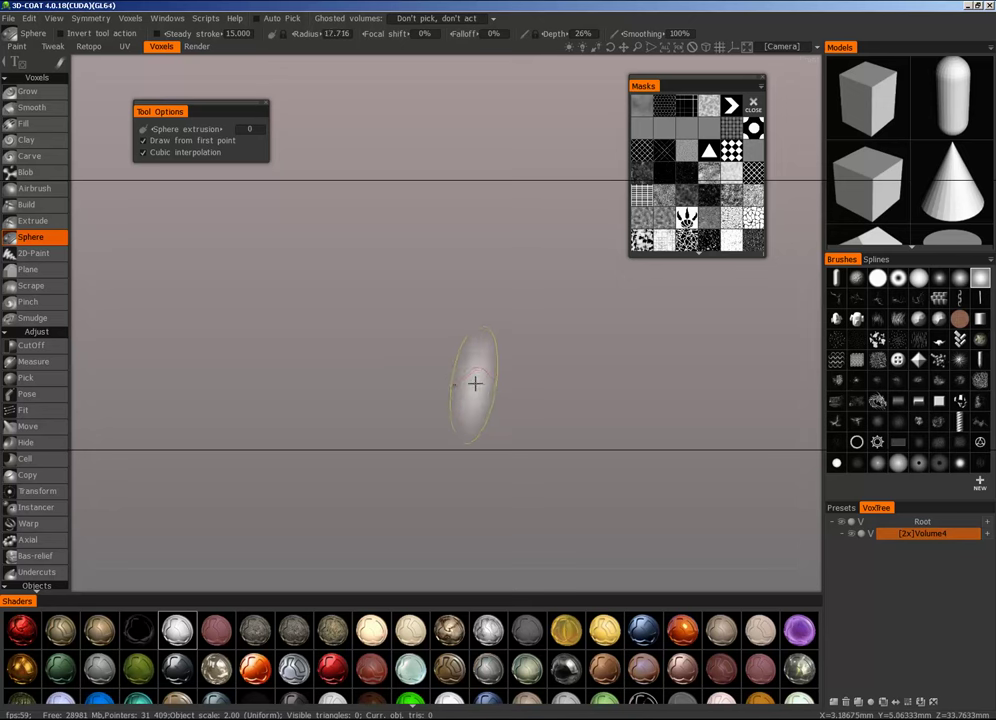
{"action": "key", "text": "bracketleft"}
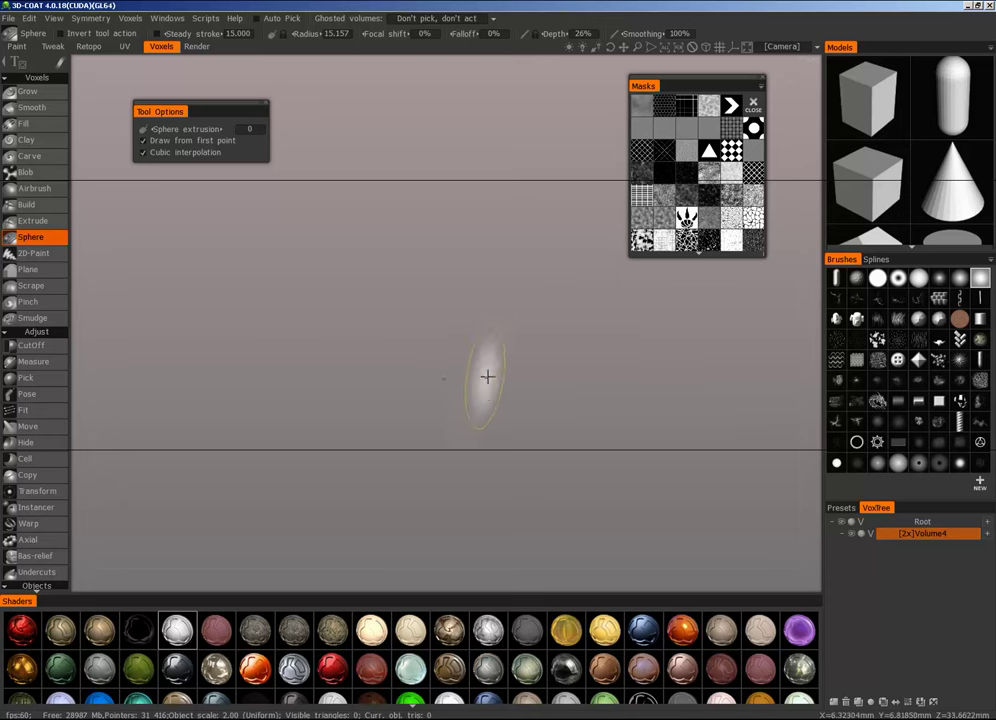
{"action": "left_click", "coordinate": [585, 380]}
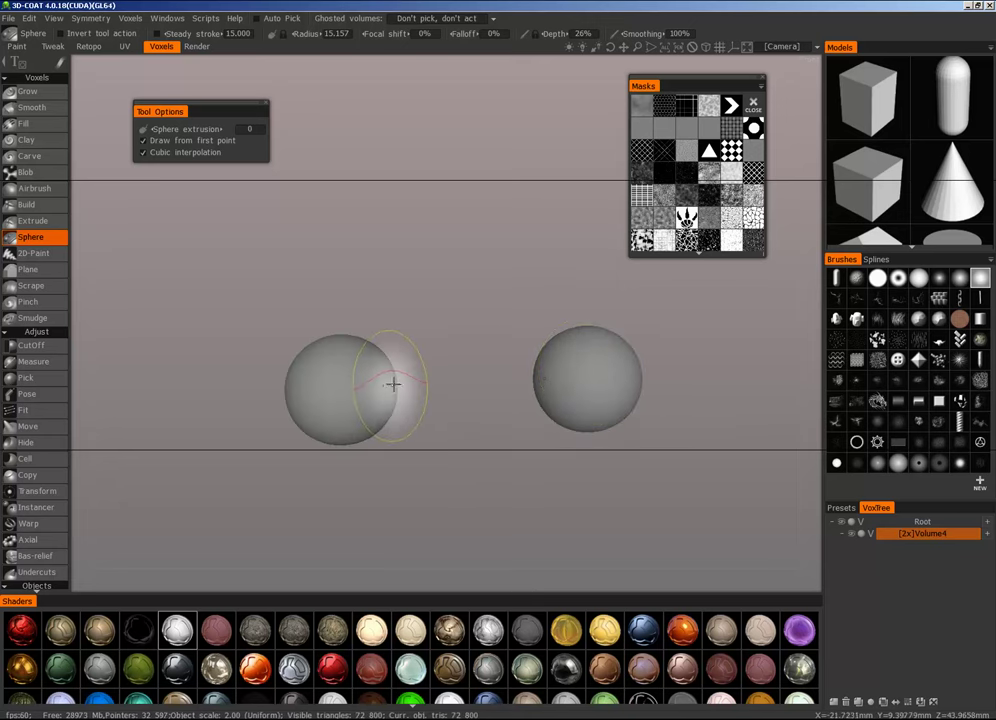
Step: Paint a Sphere stroke between the two mirrored spheres to join them into one lumpy horizontal body
{"action": "mouse_move", "coordinate": [544, 367]}
{"action": "left_mouse_down"}
{"action": "mouse_move", "coordinate": [486, 391]}
{"action": "mouse_move", "coordinate": [486, 403]}
{"action": "left_mouse_up"}
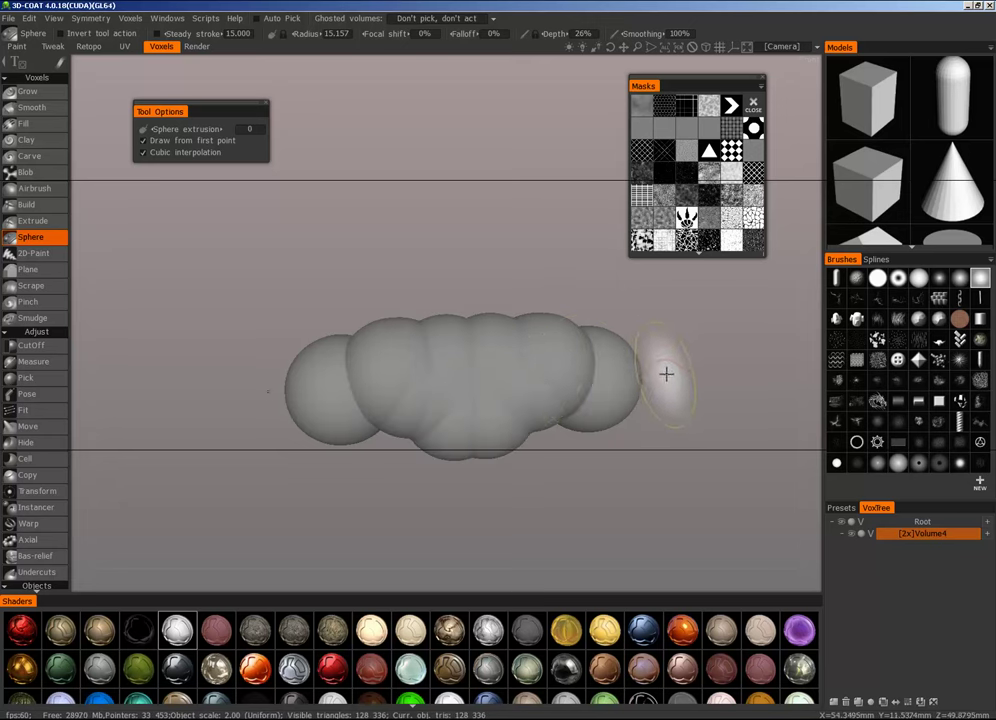
{"action": "mouse_move", "coordinate": [665, 373]}
{"action": "left_mouse_down", "text": "alt"}
{"action": "mouse_move", "coordinate": [735, 386]}
{"action": "mouse_move", "coordinate": [787, 368]}
{"action": "mouse_move", "coordinate": [595, 374]}
{"action": "mouse_move", "coordinate": [500, 395]}
{"action": "mouse_move", "coordinate": [525, 432]}
{"action": "mouse_move", "coordinate": [642, 396]}
{"action": "left_mouse_up", "text": "alt"}
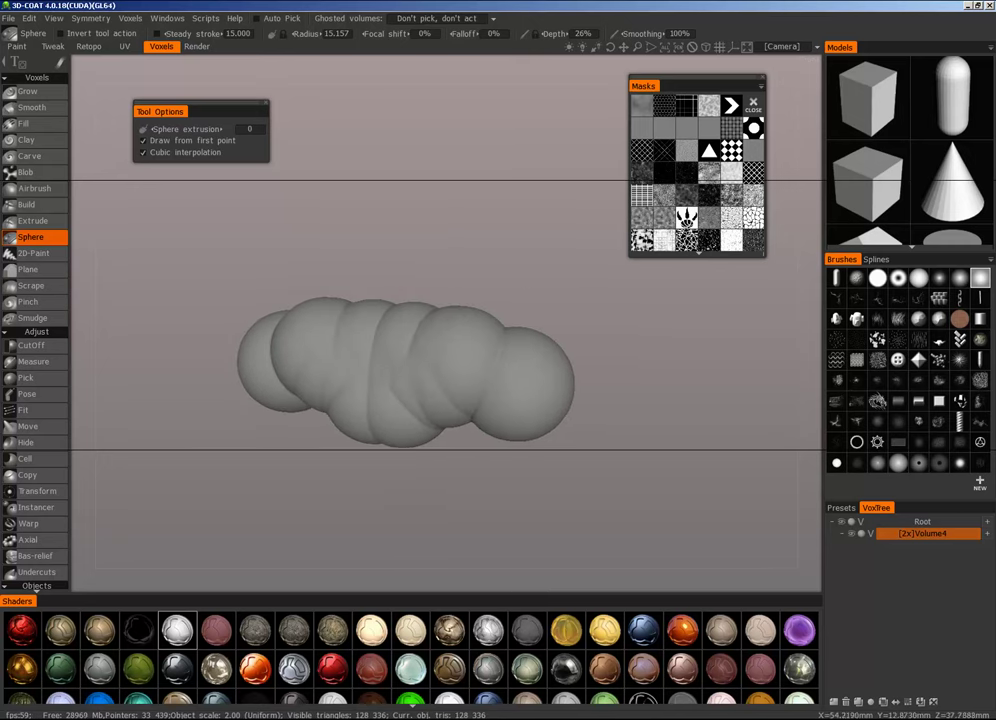
{"action": "right_click_drag", "start_coordinate": [642, 396], "coordinate": [547, 368], "text": "alt"}
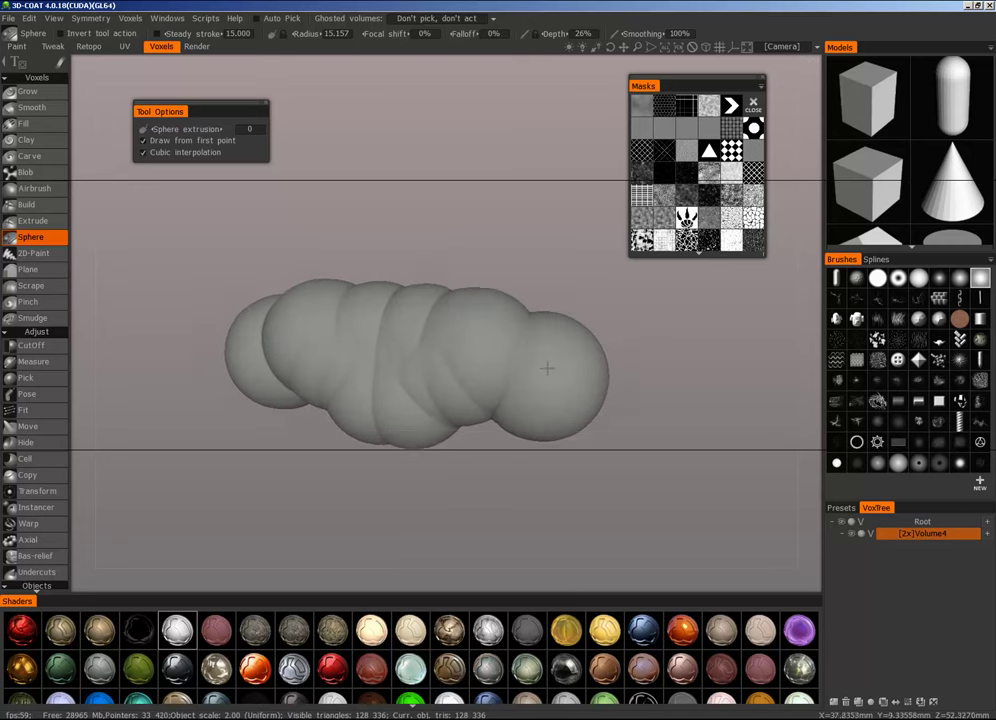
{"action": "middle_click_drag", "start_coordinate": [547, 368], "coordinate": [604, 328], "text": "alt"}
{"action": "mouse_move", "coordinate": [604, 328]}
{"action": "left_mouse_down", "text": "alt"}
{"action": "mouse_move", "coordinate": [565, 326]}
{"action": "mouse_move", "coordinate": [589, 330]}
{"action": "left_mouse_up", "text": "alt"}
Step: Vary the brush radius and depth over the model, settling on a radius of 11.315 and a depth of 21%
{"action": "mouse_move", "coordinate": [505, 349]}
{"action": "right_mouse_down"}
{"action": "mouse_move", "coordinate": [470, 357]}
{"action": "mouse_move", "coordinate": [561, 323]}
{"action": "right_mouse_up"}
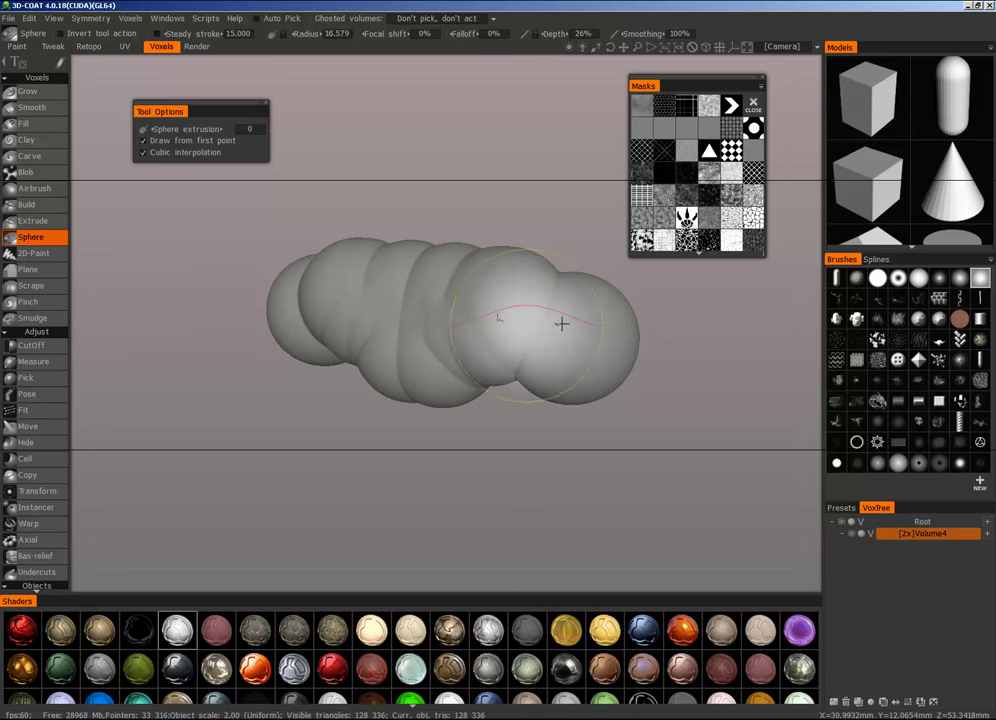
{"action": "mouse_move", "coordinate": [561, 323]}
{"action": "right_mouse_down"}
{"action": "mouse_move", "coordinate": [575, 323]}
{"action": "mouse_move", "coordinate": [505, 329]}
{"action": "mouse_move", "coordinate": [478, 319]}
{"action": "right_mouse_up"}
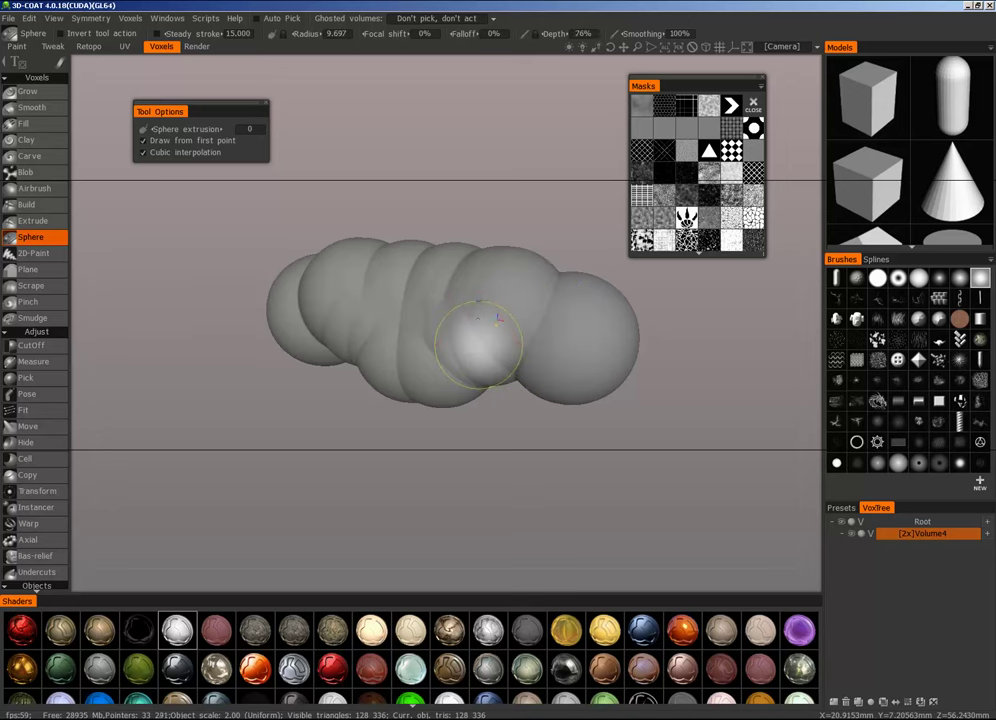
{"action": "right_click_drag", "start_coordinate": [497, 318], "coordinate": [486, 266]}
{"action": "right_click_drag", "start_coordinate": [483, 327], "coordinate": [481, 337]}
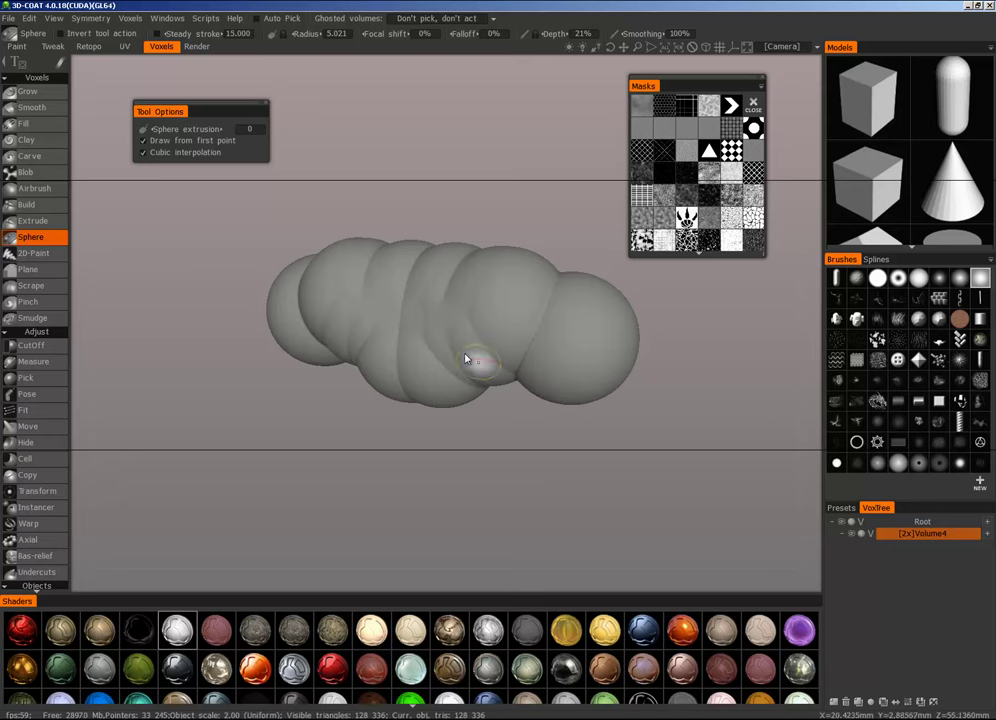
{"action": "mouse_move", "coordinate": [462, 350]}
{"action": "right_mouse_down"}
{"action": "mouse_move", "coordinate": [482, 349]}
{"action": "mouse_move", "coordinate": [457, 360]}
{"action": "right_mouse_up"}
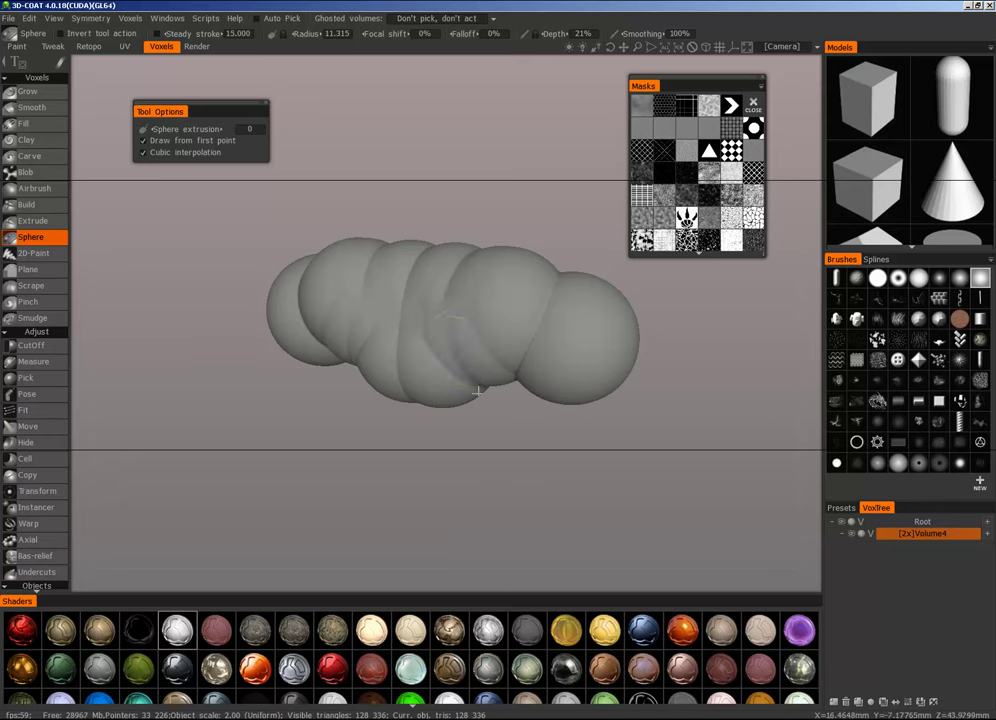
Step: Paint Sphere strokes downward from the middle of the body to build long mirrored leg-like limbs
{"action": "mouse_move", "coordinate": [480, 391]}
{"action": "left_mouse_down"}
{"action": "mouse_move", "coordinate": [433, 389]}
{"action": "mouse_move", "coordinate": [472, 386]}
{"action": "left_mouse_up"}
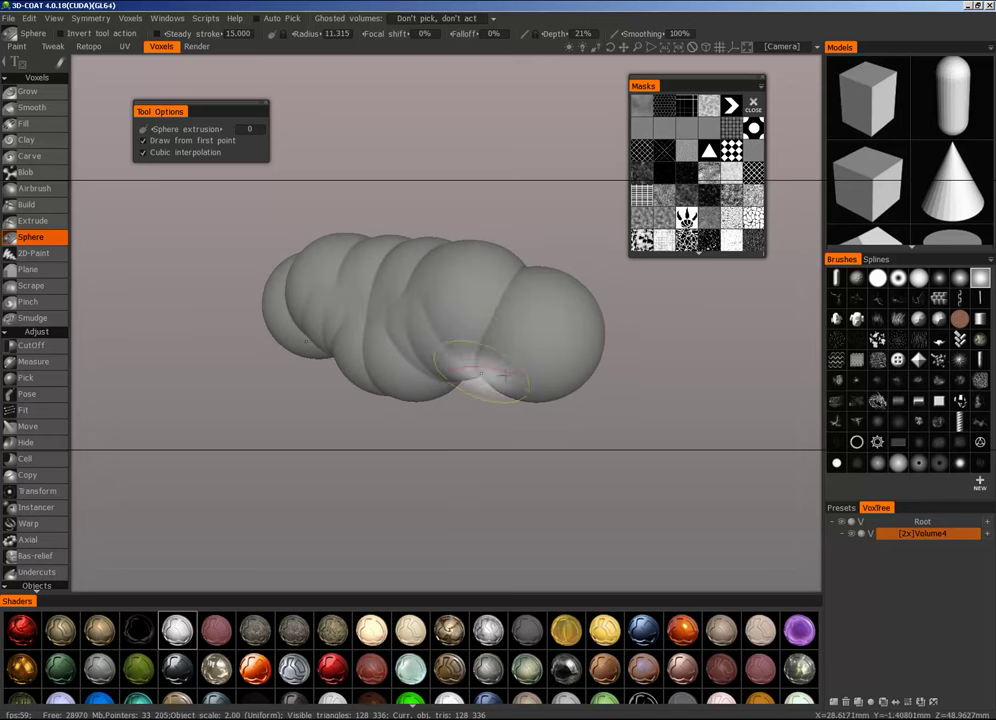
{"action": "mouse_move", "coordinate": [380, 388]}
{"action": "left_mouse_down"}
{"action": "mouse_move", "coordinate": [400, 438]}
{"action": "mouse_move", "coordinate": [374, 506]}
{"action": "left_mouse_up"}
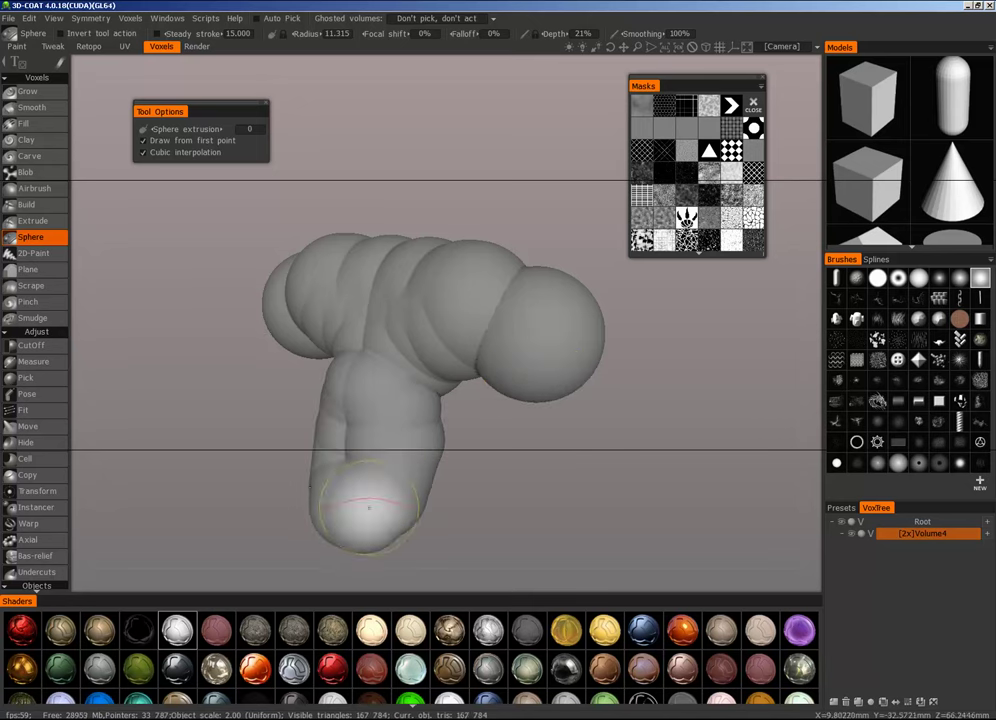
{"action": "middle_click_drag", "start_coordinate": [494, 550], "coordinate": [469, 416]}
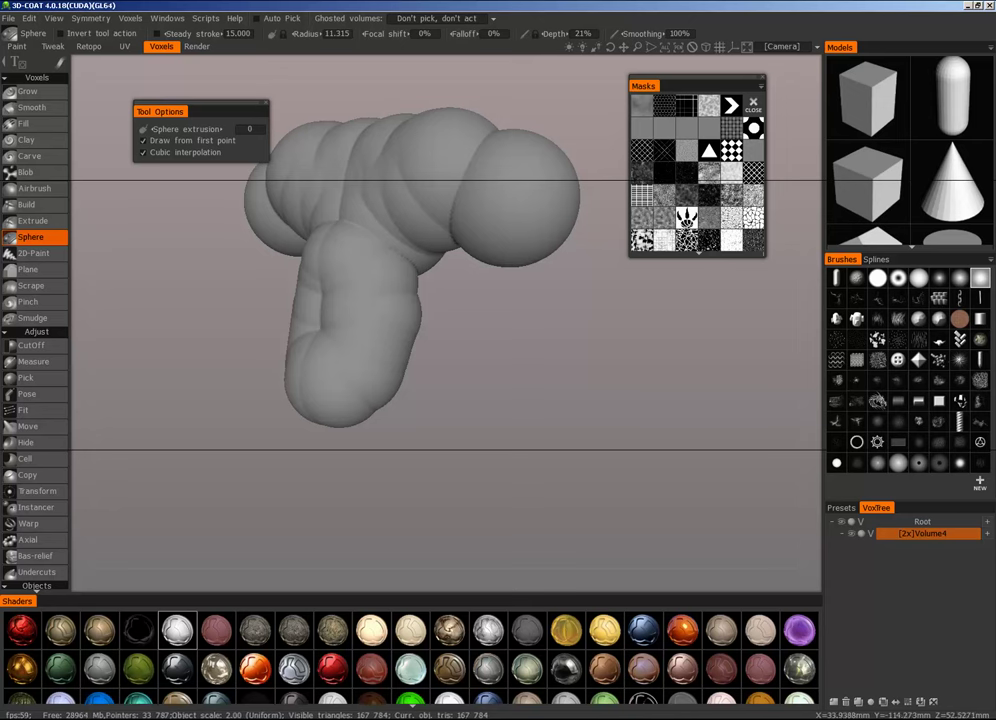
{"action": "mouse_move", "coordinate": [351, 381]}
{"action": "left_mouse_down"}
{"action": "mouse_move", "coordinate": [373, 455]}
{"action": "mouse_move", "coordinate": [356, 258]}
{"action": "mouse_move", "coordinate": [328, 299]}
{"action": "left_mouse_up"}
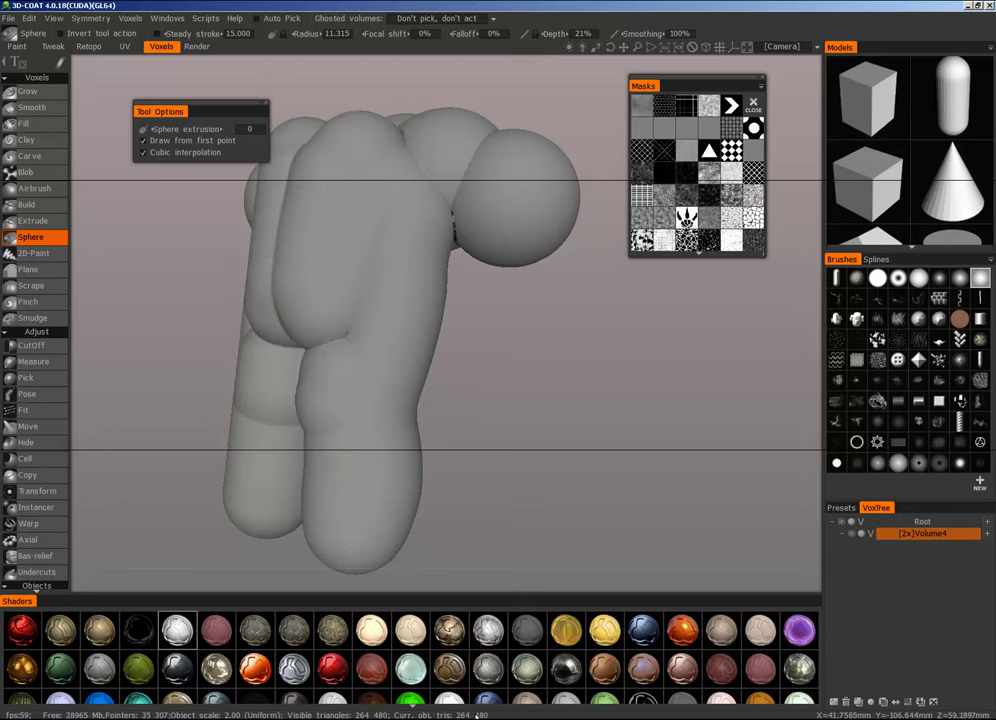
Step: Set the brush radius to 28.540 and paint a large rounded mass onto the opposite side of the body
{"action": "left_click_drag", "start_coordinate": [476, 527], "coordinate": [438, 371]}
{"action": "right_click_drag", "start_coordinate": [440, 313], "coordinate": [500, 313]}
{"action": "left_click_drag", "start_coordinate": [498, 270], "coordinate": [484, 286]}
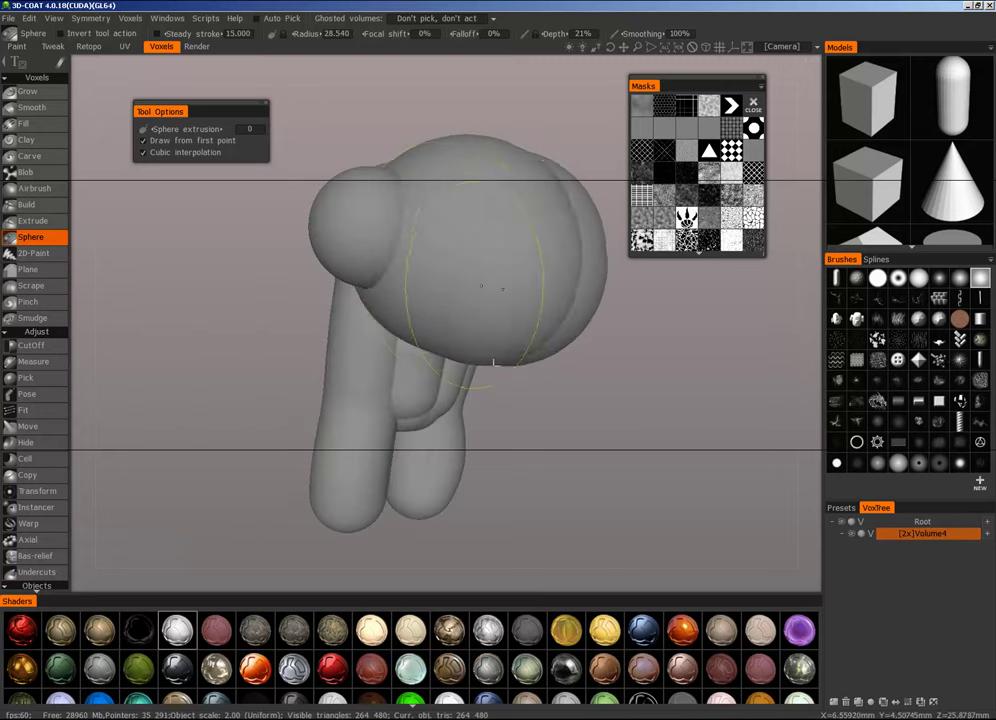
{"action": "mouse_move", "coordinate": [495, 395]}
{"action": "left_mouse_down"}
{"action": "mouse_move", "coordinate": [705, 395]}
{"action": "mouse_move", "coordinate": [536, 389]}
{"action": "mouse_move", "coordinate": [448, 417]}
{"action": "mouse_move", "coordinate": [325, 417]}
{"action": "mouse_move", "coordinate": [570, 414]}
{"action": "mouse_move", "coordinate": [531, 414]}
{"action": "left_mouse_up"}
{"action": "middle_click_drag", "start_coordinate": [550, 385], "coordinate": [539, 408]}
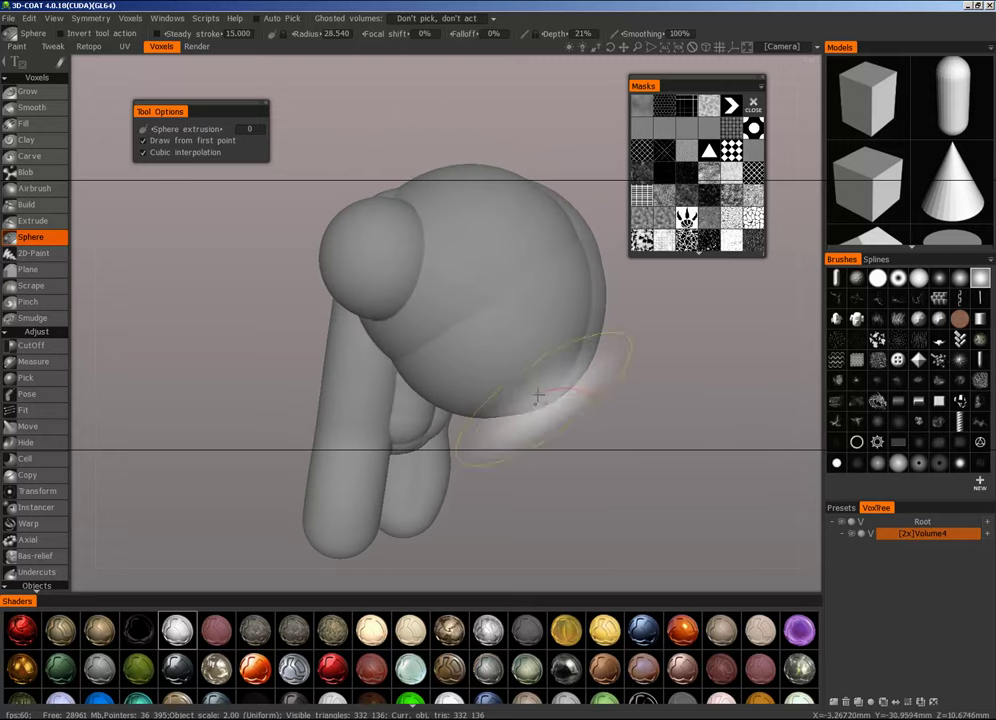
Step: Resample the voxel volume at a density modulation factor of 0.250 with Good resampling quality
{"action": "scroll", "coordinate": [40, 560], "scroll_direction": "down", "scroll_amount": 10}
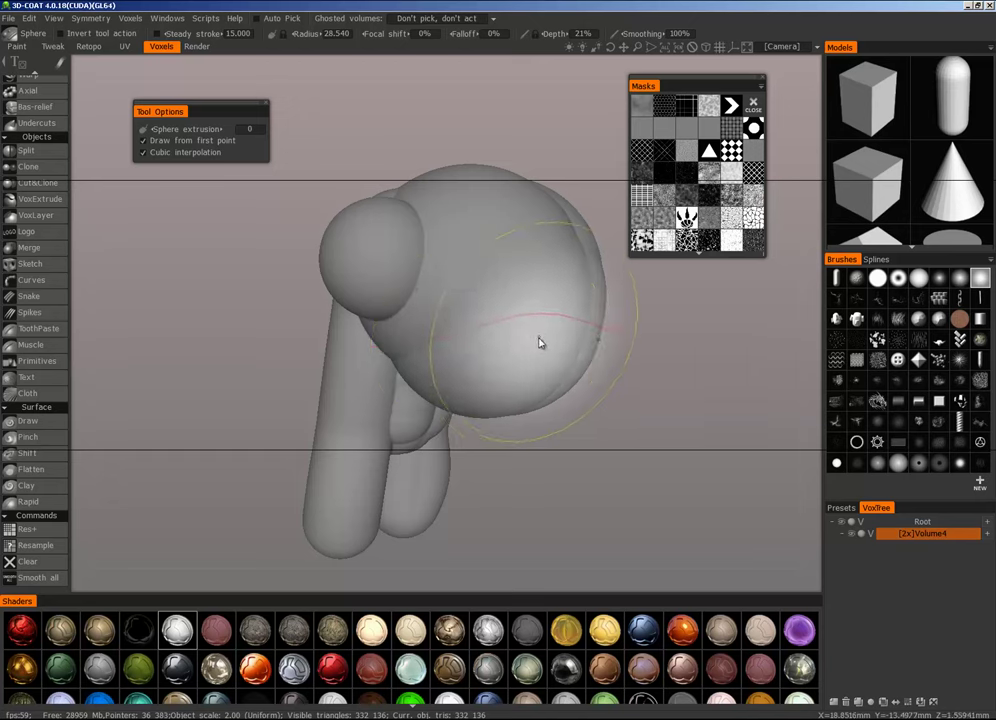
{"action": "key", "text": "r"}
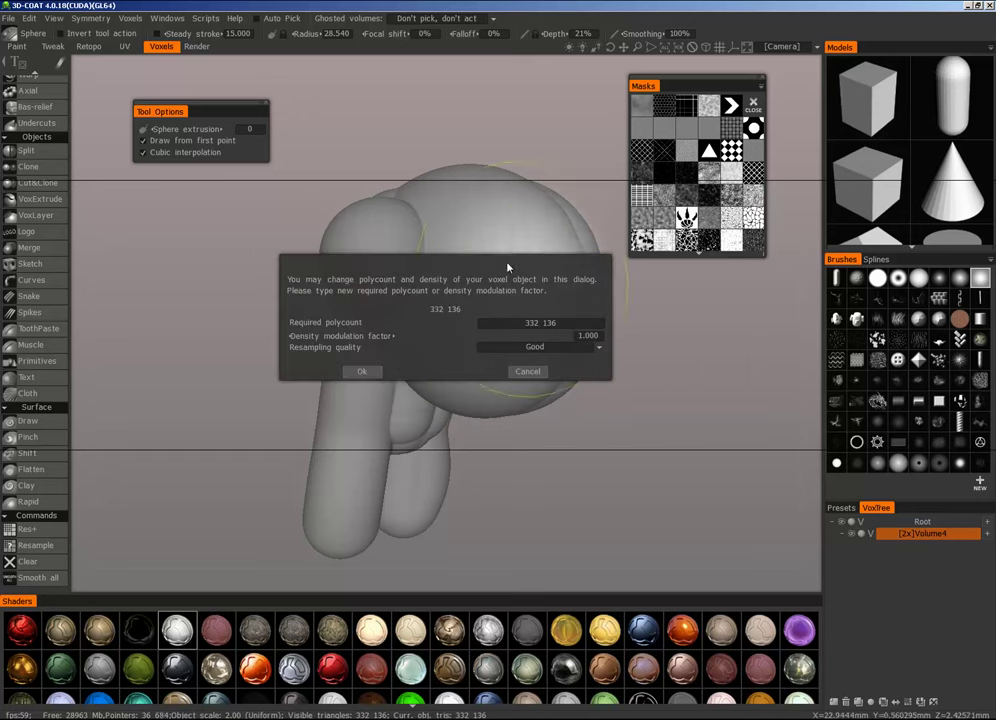
{"action": "left_click_drag", "start_coordinate": [505, 336], "coordinate": [729, 347]}
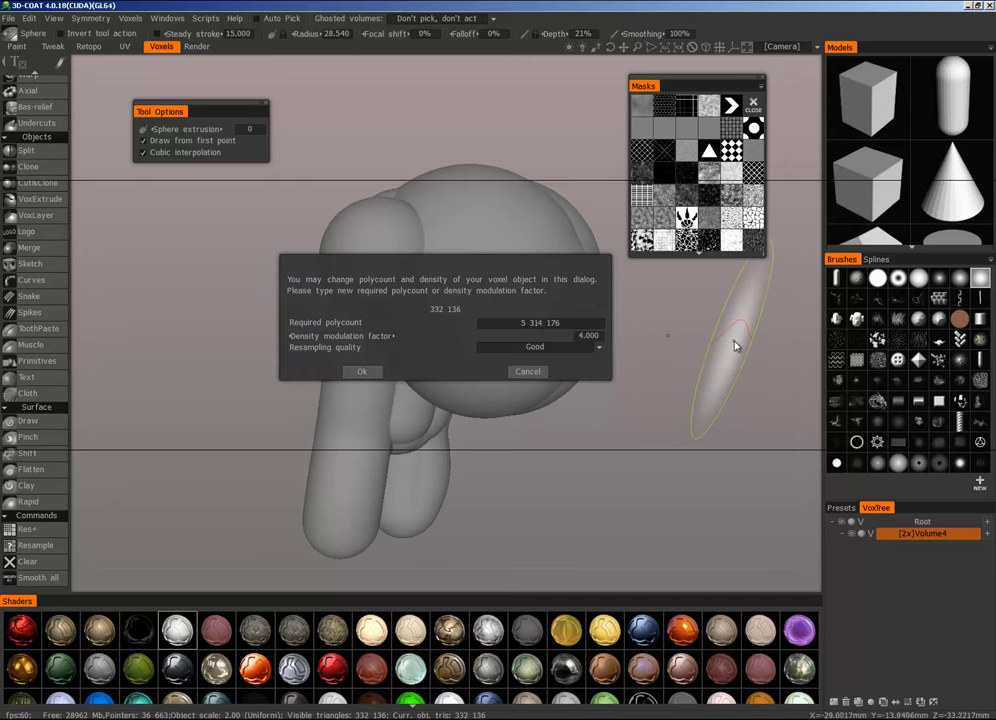
{"action": "left_click_drag", "start_coordinate": [735, 345], "coordinate": [347, 336]}
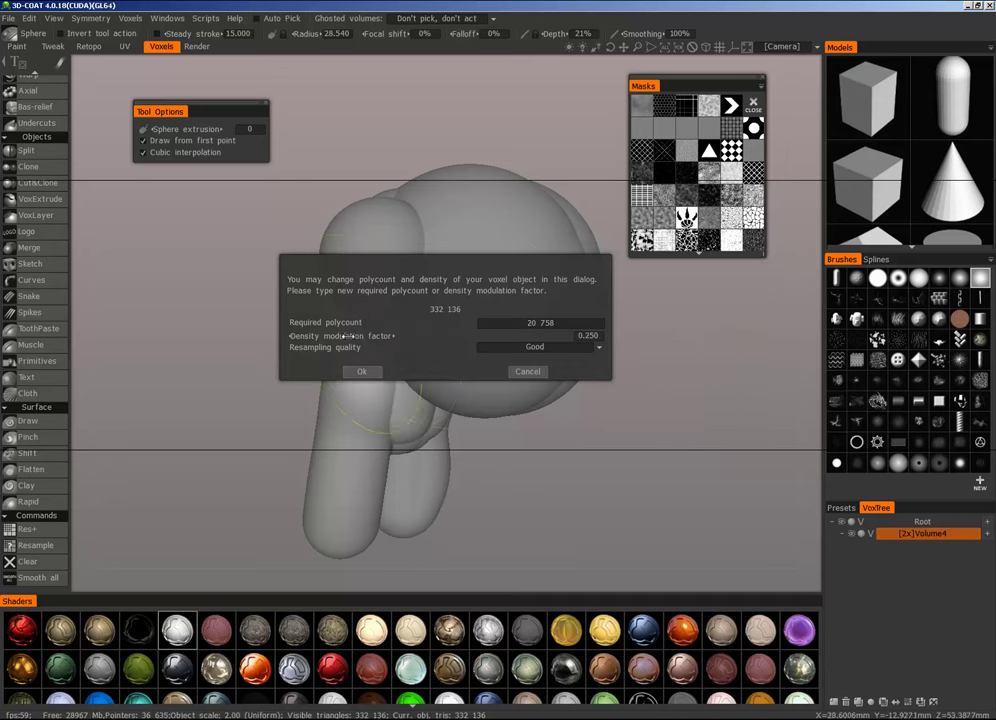
{"action": "left_click", "coordinate": [545, 347]}
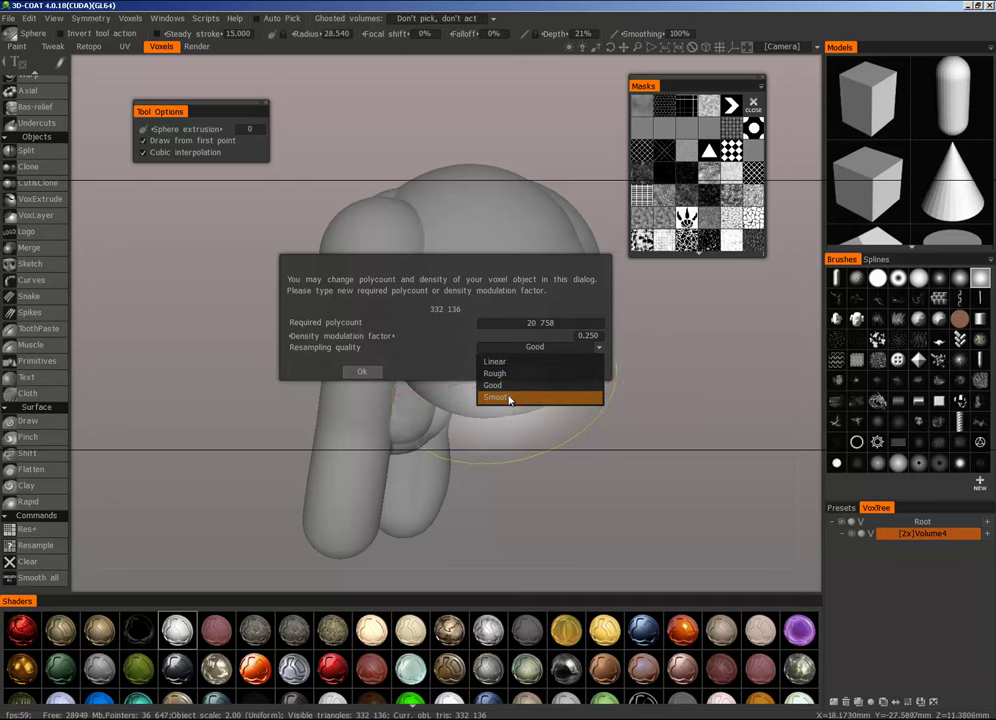
{"action": "left_click", "coordinate": [447, 344]}
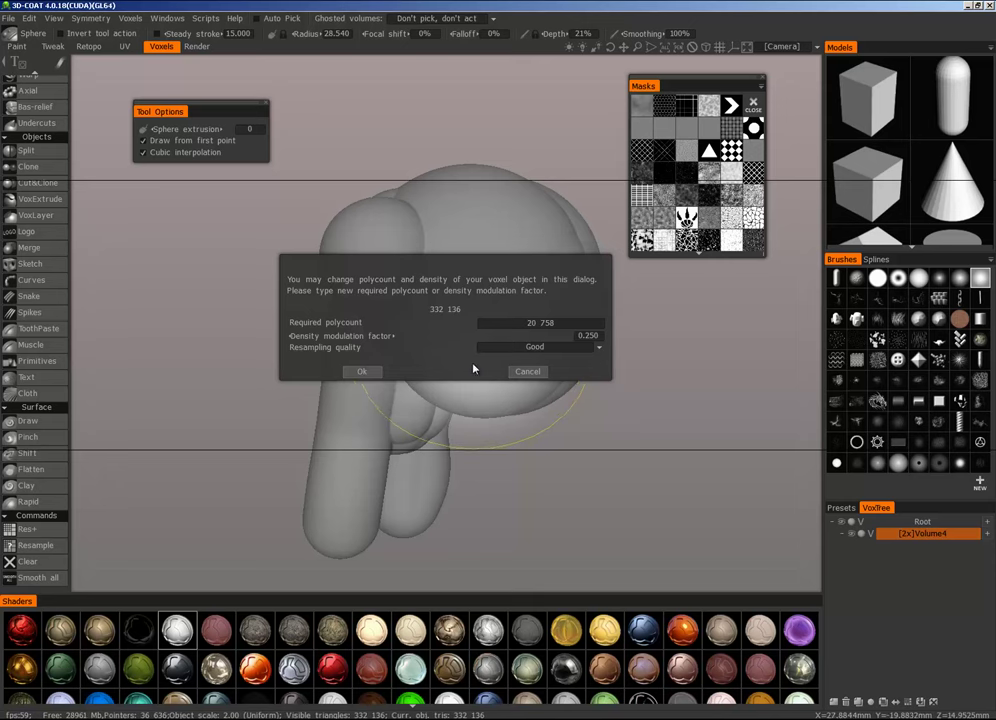
{"action": "mouse_move", "coordinate": [477, 354]}
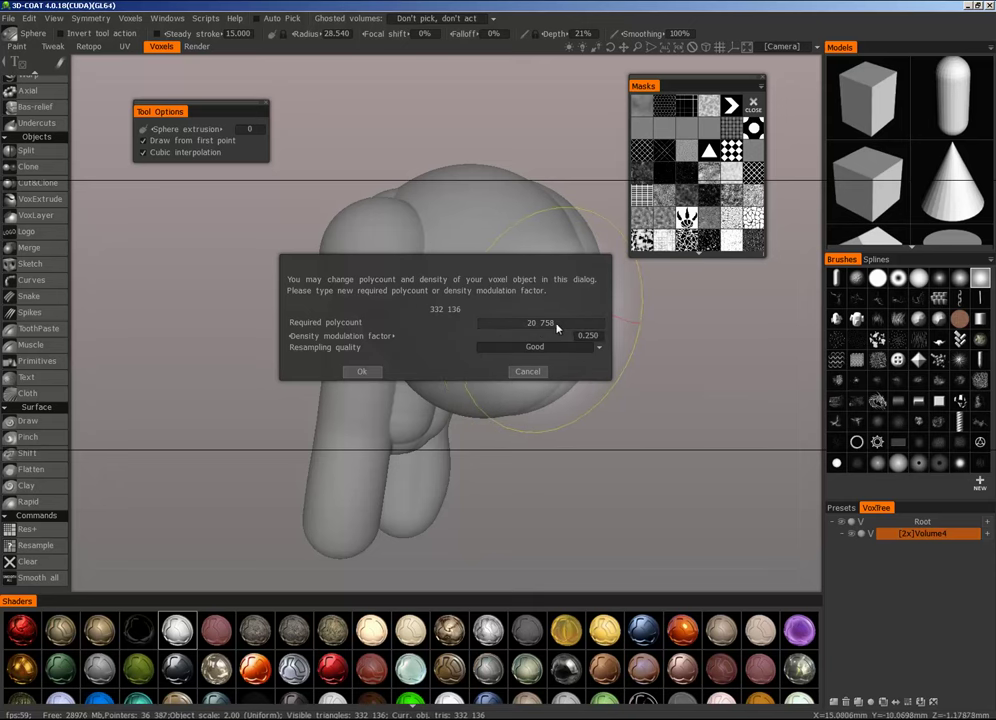
{"action": "left_click", "coordinate": [360, 371]}
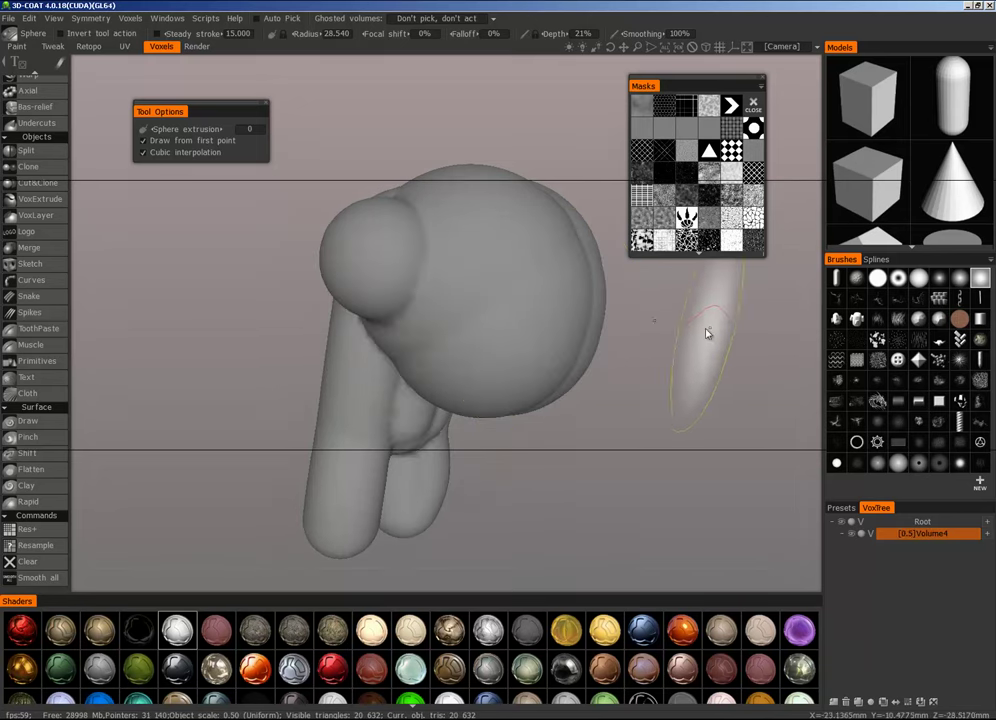
Step: Try to paint a large mirrored Sphere mass beneath the body at radius 28.540
{"action": "left_click_drag", "start_coordinate": [571, 468], "coordinate": [611, 443]}
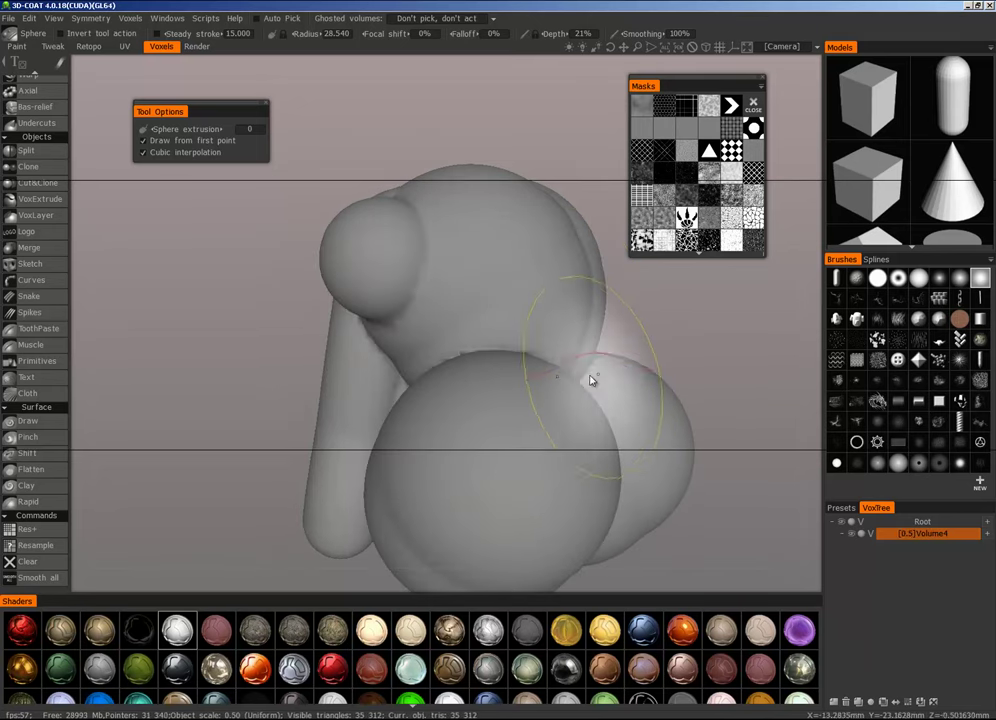
{"action": "key", "text": "ctrl+z"}
{"action": "mouse_move", "coordinate": [446, 390]}
{"action": "left_mouse_down", "text": "alt"}
{"action": "mouse_move", "coordinate": [487, 379]}
{"action": "mouse_move", "coordinate": [585, 390]}
{"action": "mouse_move", "coordinate": [420, 402]}
{"action": "left_mouse_up", "text": "alt"}
{"action": "mouse_move", "coordinate": [420, 402]}
{"action": "right_mouse_down", "text": "alt"}
{"action": "mouse_move", "coordinate": [415, 344]}
{"action": "mouse_move", "coordinate": [371, 351]}
{"action": "right_mouse_up", "text": "alt"}
{"action": "mouse_move", "coordinate": [371, 351]}
{"action": "left_mouse_down", "text": "alt"}
{"action": "mouse_move", "coordinate": [452, 328]}
{"action": "mouse_move", "coordinate": [366, 300]}
{"action": "left_mouse_up", "text": "alt"}
{"action": "right_click_drag", "start_coordinate": [366, 300], "coordinate": [366, 378], "text": "alt"}
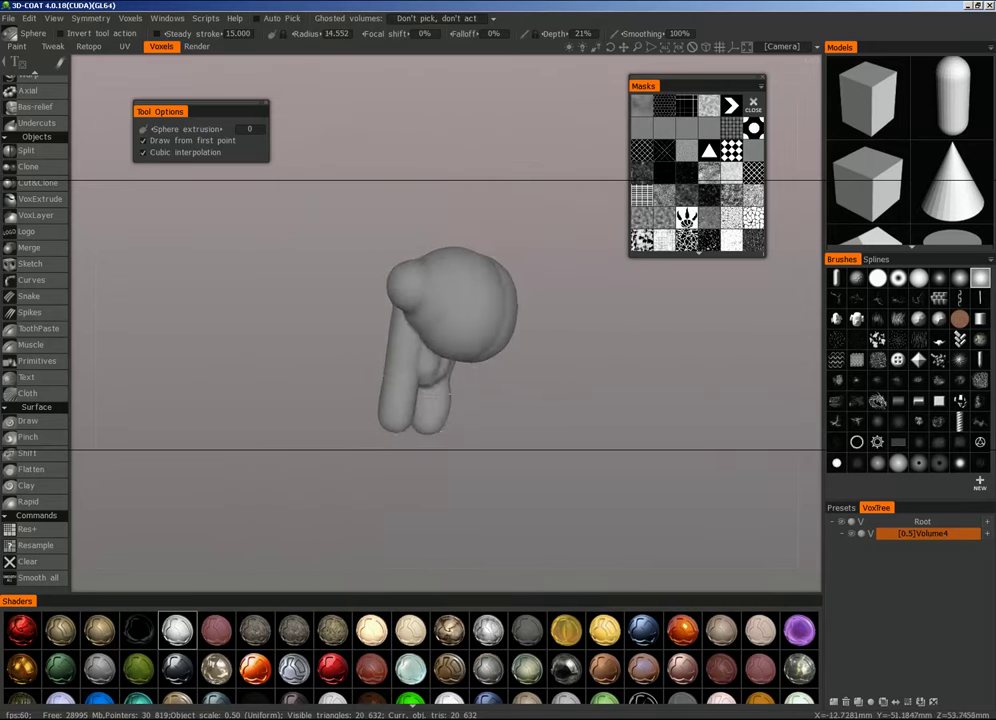
Step: Set the brush radius to 21.659 and paint a mirrored vertical Sphere stroke to bulk up one side of the body
{"action": "left_click_drag", "start_coordinate": [366, 378], "coordinate": [455, 350], "text": "alt"}
{"action": "right_click_drag", "start_coordinate": [455, 350], "coordinate": [463, 296], "text": "alt"}
{"action": "left_click_drag", "start_coordinate": [463, 296], "coordinate": [475, 305], "text": "alt"}
{"action": "right_click_drag", "start_coordinate": [475, 305], "coordinate": [500, 304]}
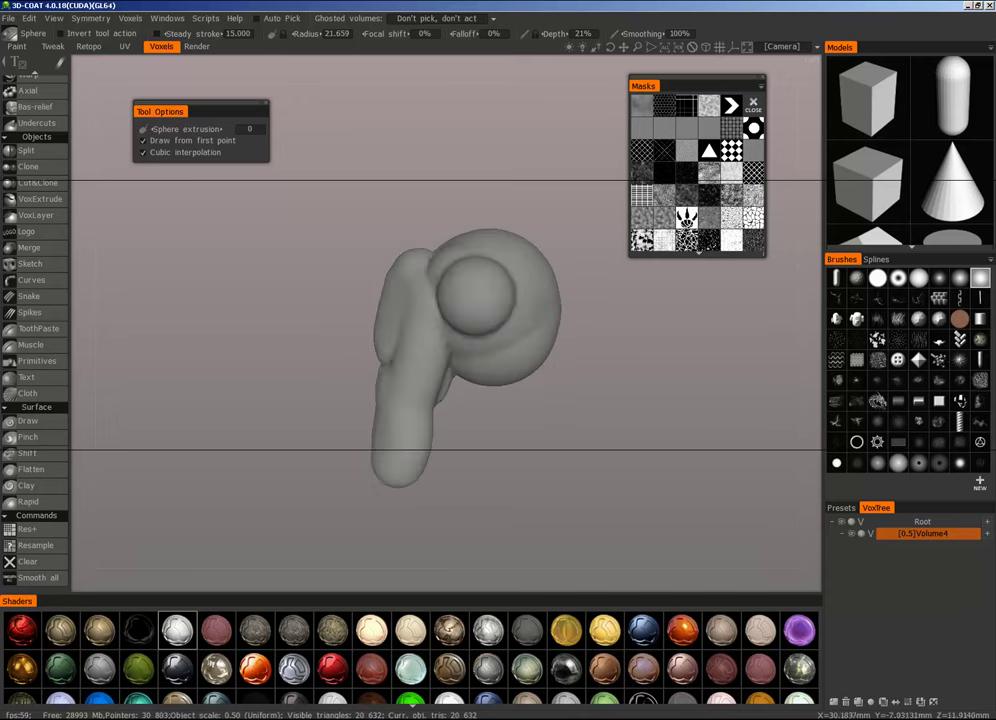
{"action": "left_click_drag", "start_coordinate": [500, 304], "coordinate": [451, 288], "text": "alt"}
{"action": "mouse_move", "coordinate": [445, 245]}
{"action": "left_mouse_down"}
{"action": "mouse_move", "coordinate": [420, 240]}
{"action": "mouse_move", "coordinate": [422, 346]}
{"action": "left_mouse_up"}
{"action": "middle_click_drag", "start_coordinate": [422, 345], "coordinate": [434, 390]}
{"action": "left_click_drag", "start_coordinate": [434, 390], "coordinate": [424, 388], "text": "alt"}
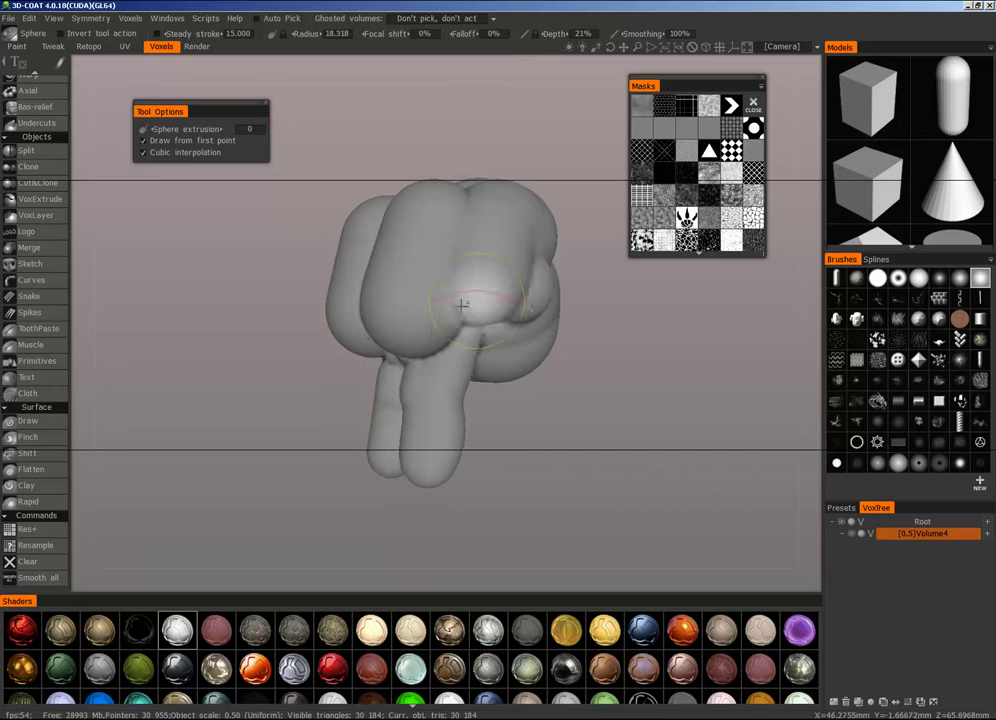
Step: Add Sphere mass to the front of the body and smooth the torso and upper legs into each other
{"action": "right_click_drag", "start_coordinate": [479, 304], "coordinate": [458, 304]}
{"action": "left_click_drag", "start_coordinate": [460, 309], "coordinate": [460, 376]}
{"action": "left_click_drag", "start_coordinate": [460, 376], "coordinate": [500, 378], "text": "alt"}
{"action": "mouse_move", "coordinate": [455, 360]}
{"action": "middle_mouse_down"}
{"action": "mouse_move", "coordinate": [425, 340]}
{"action": "mouse_move", "coordinate": [410, 355]}
{"action": "middle_mouse_up"}
{"action": "left_click_drag", "start_coordinate": [462, 336], "coordinate": [473, 342], "text": "alt"}
{"action": "right_click_drag", "start_coordinate": [473, 342], "coordinate": [493, 315]}
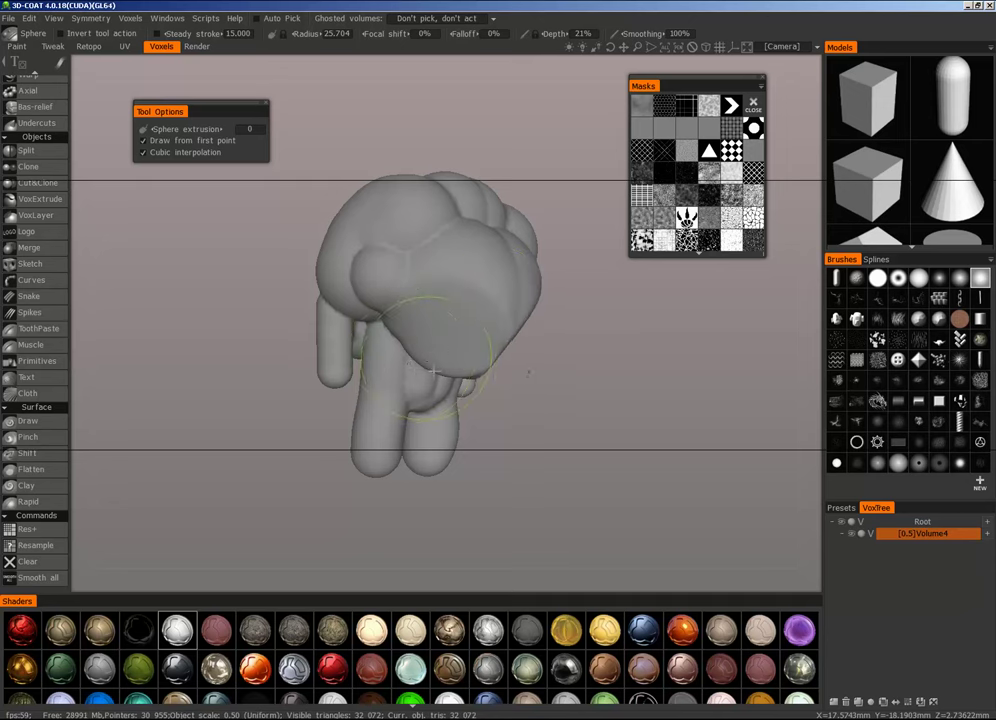
{"action": "middle_click_drag", "start_coordinate": [433, 370], "coordinate": [469, 324]}
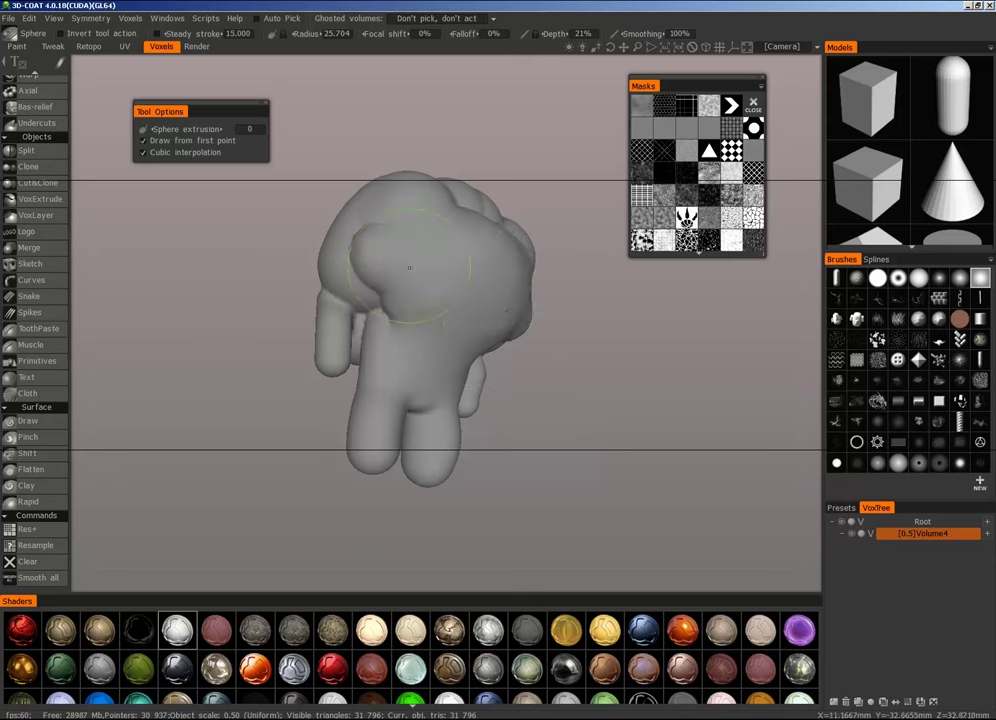
{"action": "mouse_move", "coordinate": [465, 210]}
{"action": "middle_mouse_down"}
{"action": "mouse_move", "coordinate": [430, 302]}
{"action": "mouse_move", "coordinate": [330, 308]}
{"action": "mouse_move", "coordinate": [376, 296]}
{"action": "mouse_move", "coordinate": [490, 310]}
{"action": "mouse_move", "coordinate": [553, 400]}
{"action": "mouse_move", "coordinate": [544, 491]}
{"action": "middle_mouse_up"}
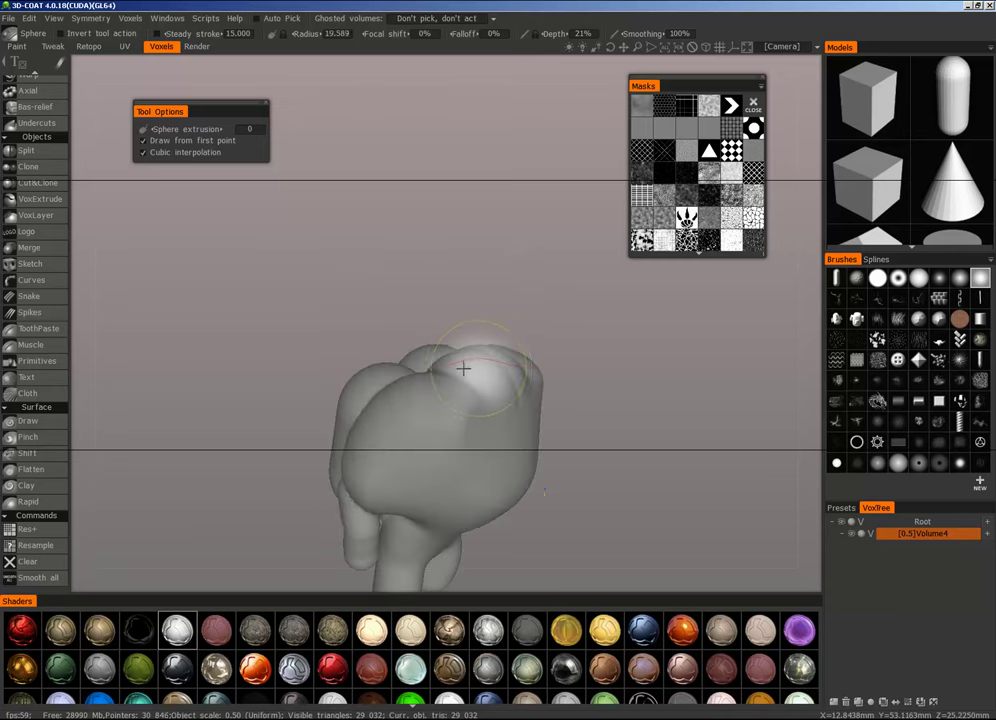
Step: Paint a mirrored neck rising from the torso and rounded head masses at its tip with a brush radius of 16.276
{"action": "right_click_drag", "start_coordinate": [463, 369], "coordinate": [452, 369]}
{"action": "left_click_drag", "start_coordinate": [478, 358], "coordinate": [502, 192]}
{"action": "mouse_move", "coordinate": [575, 245]}
{"action": "middle_mouse_down"}
{"action": "mouse_move", "coordinate": [495, 250]}
{"action": "mouse_move", "coordinate": [591, 247]}
{"action": "mouse_move", "coordinate": [496, 231]}
{"action": "middle_mouse_up"}
{"action": "left_click_drag", "start_coordinate": [450, 181], "coordinate": [476, 203]}
{"action": "left_click_drag", "start_coordinate": [565, 291], "coordinate": [455, 293]}
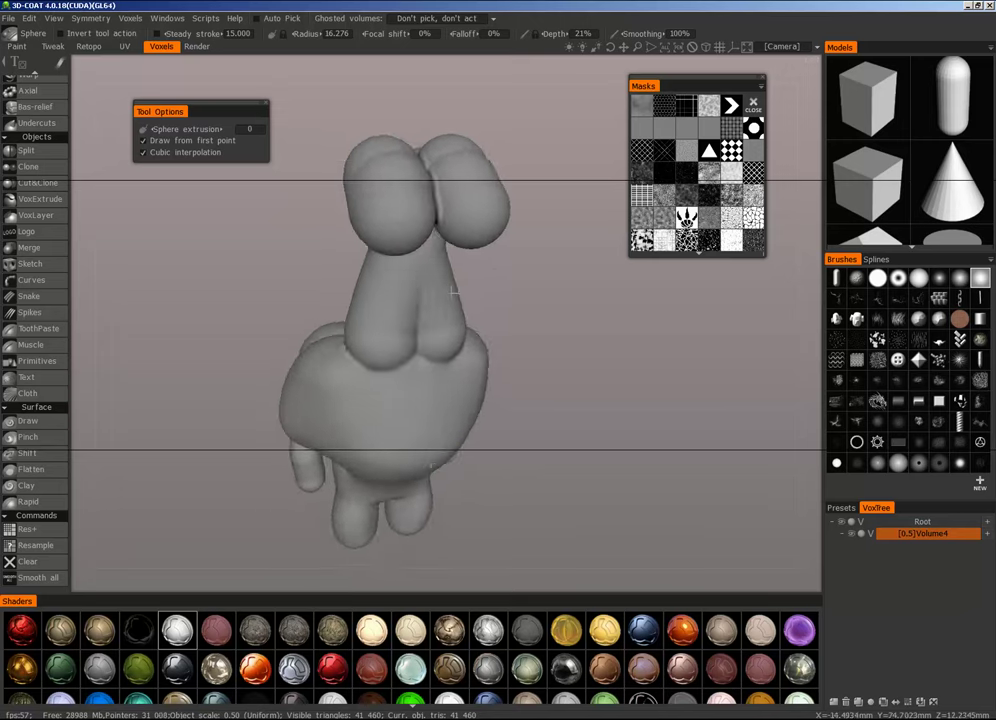
{"action": "mouse_move", "coordinate": [458, 195]}
{"action": "left_mouse_down"}
{"action": "mouse_move", "coordinate": [462, 238]}
{"action": "mouse_move", "coordinate": [618, 278]}
{"action": "left_mouse_up"}
Step: Paint long, thick mirrored Sphere strokes below the torso to form larger legs at radius 16.276
{"action": "right_click_drag", "start_coordinate": [618, 278], "coordinate": [319, 417]}
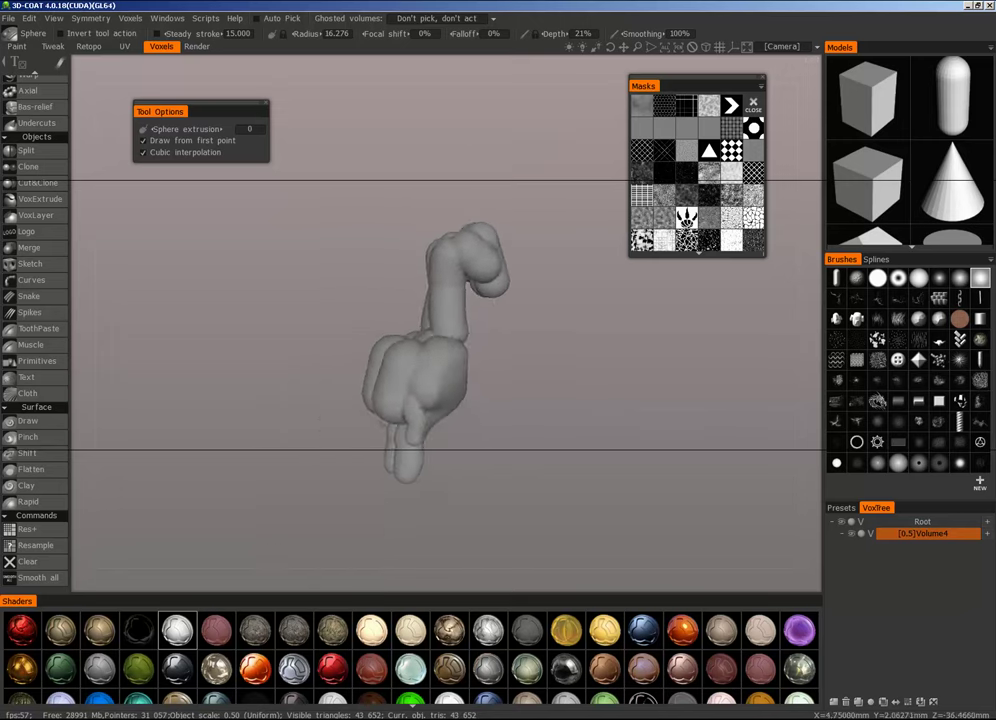
{"action": "left_click_drag", "start_coordinate": [319, 417], "coordinate": [411, 415]}
{"action": "middle_click_drag", "start_coordinate": [411, 415], "coordinate": [353, 330]}
{"action": "right_click_drag", "start_coordinate": [353, 330], "coordinate": [440, 290]}
{"action": "middle_click_drag", "start_coordinate": [440, 290], "coordinate": [465, 290]}
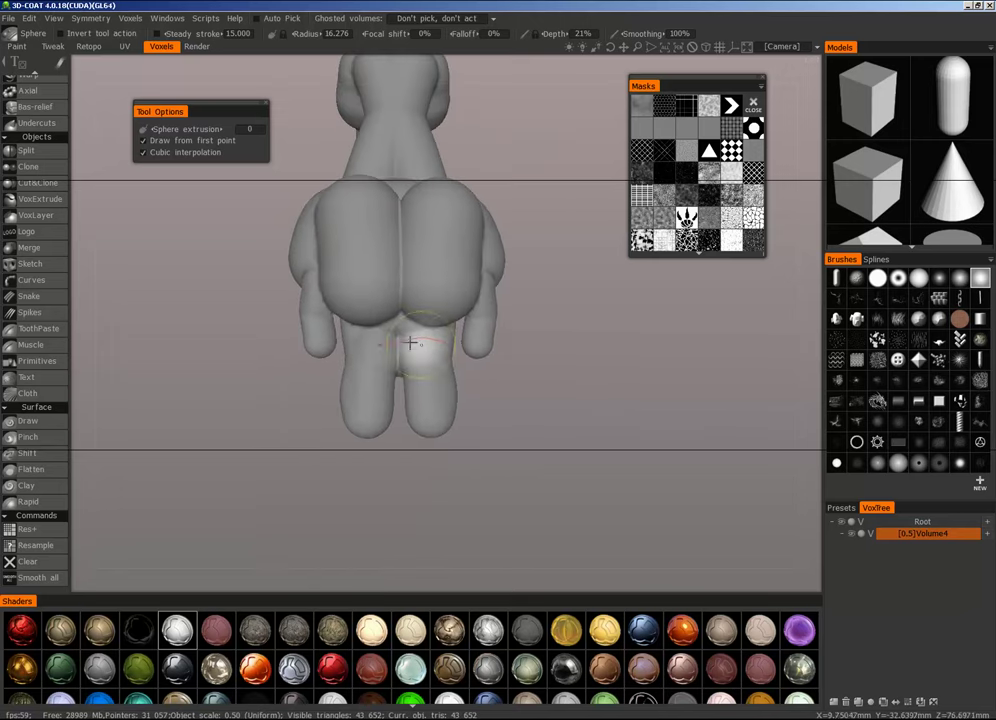
{"action": "middle_click_drag", "start_coordinate": [410, 343], "coordinate": [352, 275]}
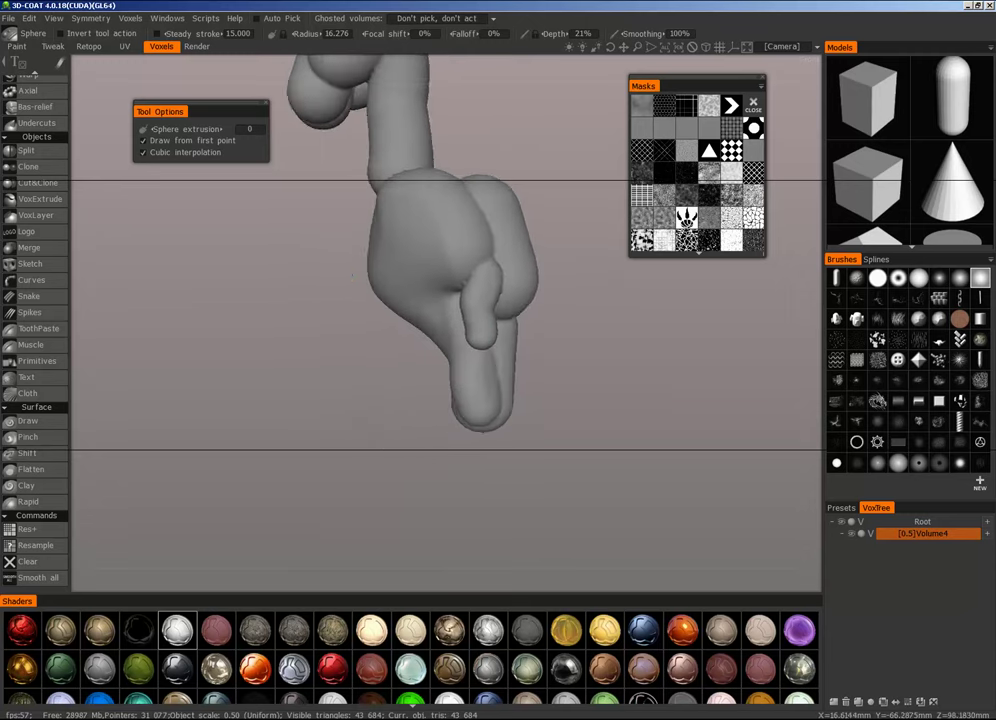
{"action": "left_click_drag", "start_coordinate": [352, 275], "coordinate": [462, 283]}
{"action": "left_click_drag", "start_coordinate": [541, 360], "coordinate": [545, 444]}
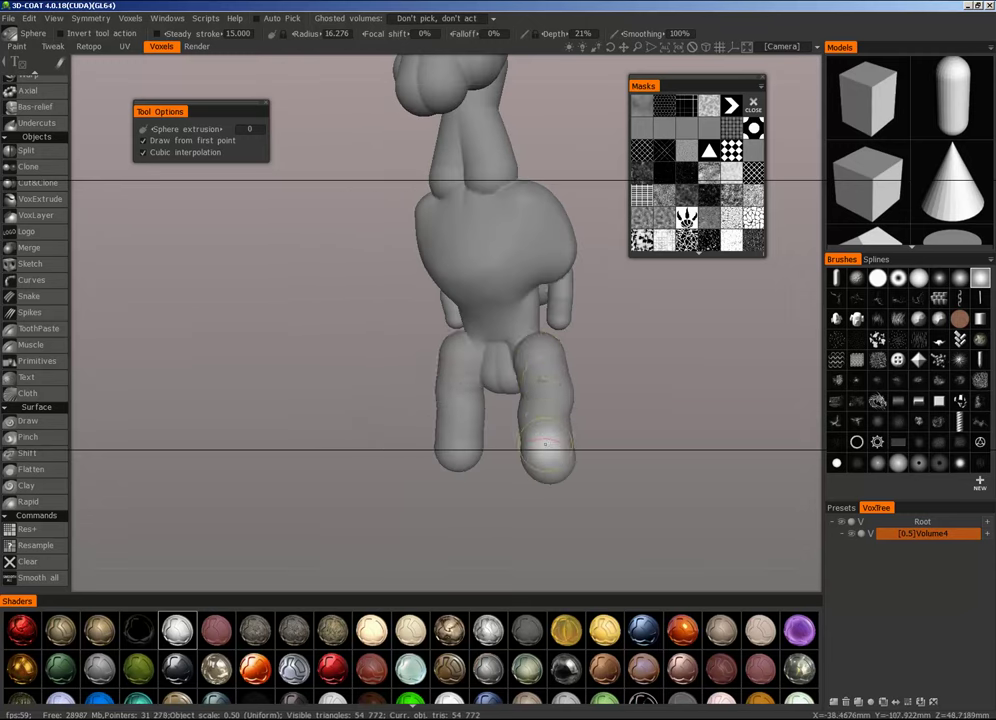
Step: Reduce the brush radius to 9.807 and paint mirrored Sphere strokes from the hips down the inner legs
{"action": "left_click", "coordinate": [532, 364]}
{"action": "scroll", "coordinate": [526, 348], "scroll_direction": "down", "scroll_amount": 5}
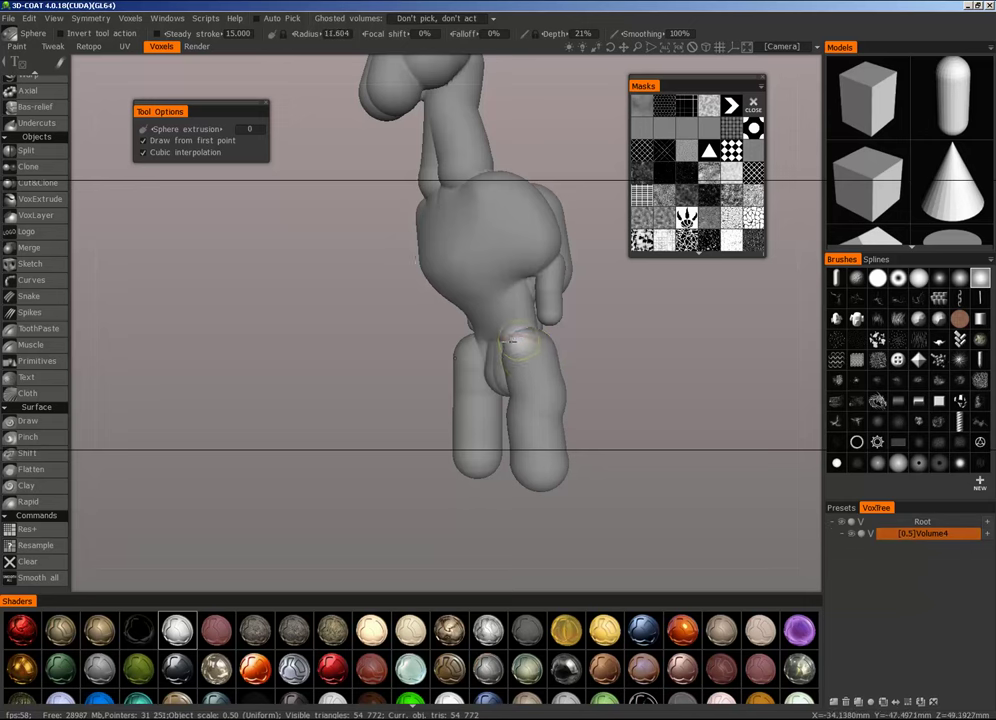
{"action": "left_click_drag", "start_coordinate": [512, 335], "coordinate": [509, 386]}
{"action": "mouse_move", "coordinate": [525, 316]}
{"action": "left_mouse_down"}
{"action": "mouse_move", "coordinate": [529, 358]}
{"action": "mouse_move", "coordinate": [622, 370]}
{"action": "mouse_move", "coordinate": [597, 371]}
{"action": "mouse_move", "coordinate": [590, 400]}
{"action": "left_mouse_up"}
{"action": "key", "text": "ctrl+z"}
{"action": "key", "text": "ctrl+z"}
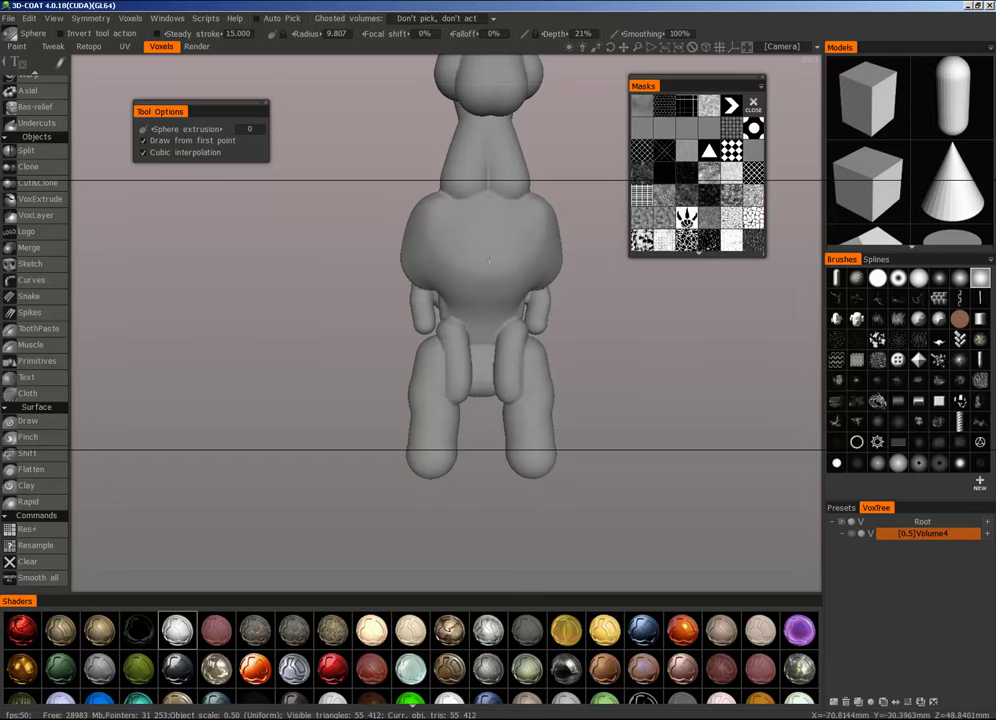
Step: Smooth the head, neck, torso and leg joints so the separate Sphere strokes blend together
{"action": "middle_click_drag", "start_coordinate": [489, 260], "coordinate": [494, 312], "text": "alt"}
{"action": "left_click_drag", "start_coordinate": [494, 312], "coordinate": [457, 316], "text": "alt"}
{"action": "middle_click_drag", "start_coordinate": [457, 316], "coordinate": [390, 303], "text": "alt"}
{"action": "mouse_move", "coordinate": [390, 303]}
{"action": "left_mouse_down", "text": "alt"}
{"action": "mouse_move", "coordinate": [352, 307]}
{"action": "mouse_move", "coordinate": [407, 298]}
{"action": "left_mouse_up", "text": "alt"}
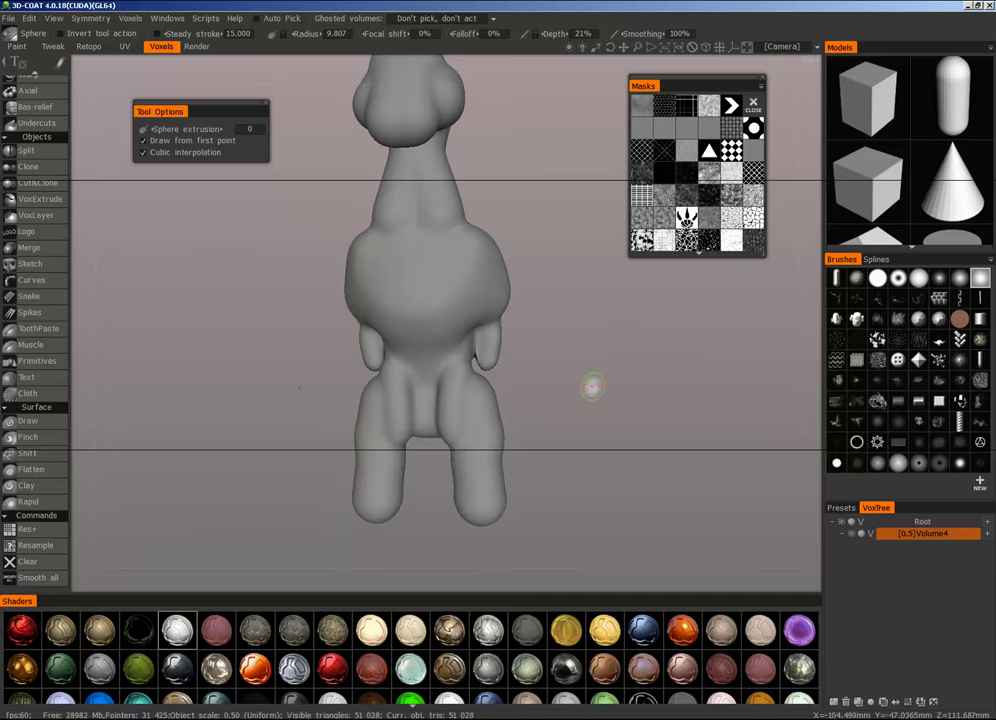
{"action": "left_click_drag", "start_coordinate": [592, 386], "coordinate": [572, 403]}
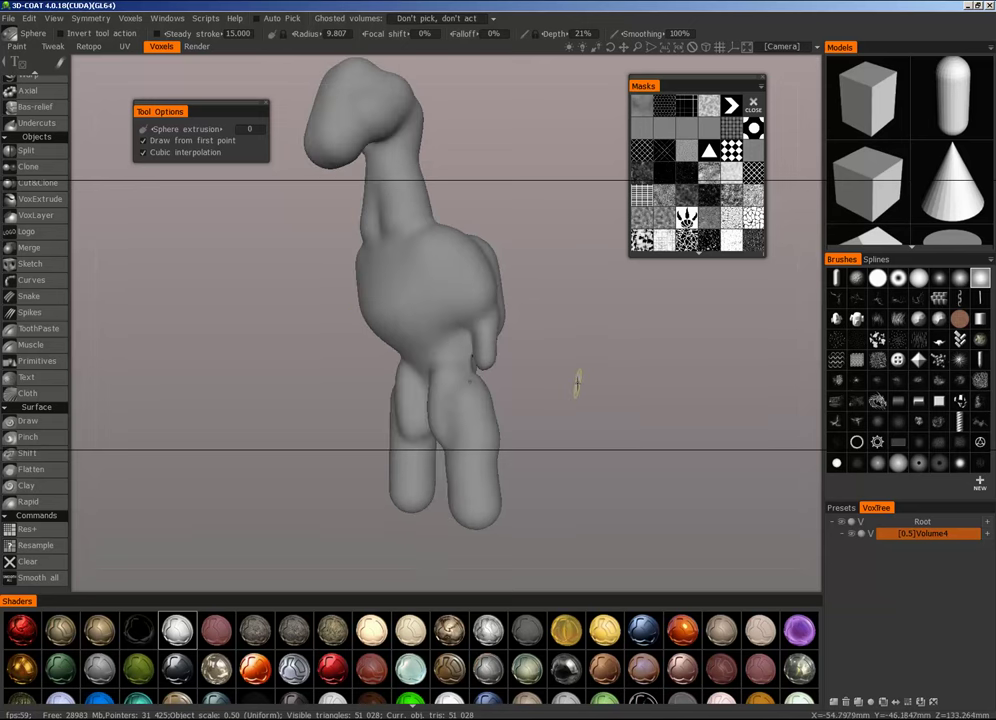
Step: Resample the volume at a density modulation factor of 0.362 with Good quality and inspect the figure from several sides
{"action": "key", "text": "r"}
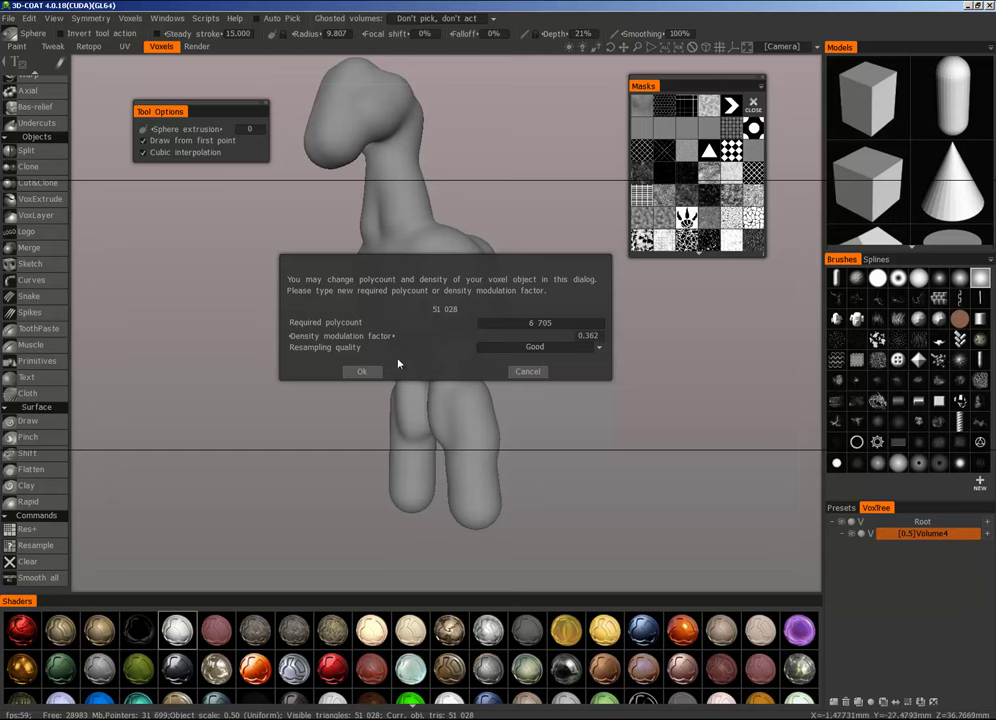
{"action": "left_click", "coordinate": [362, 371]}
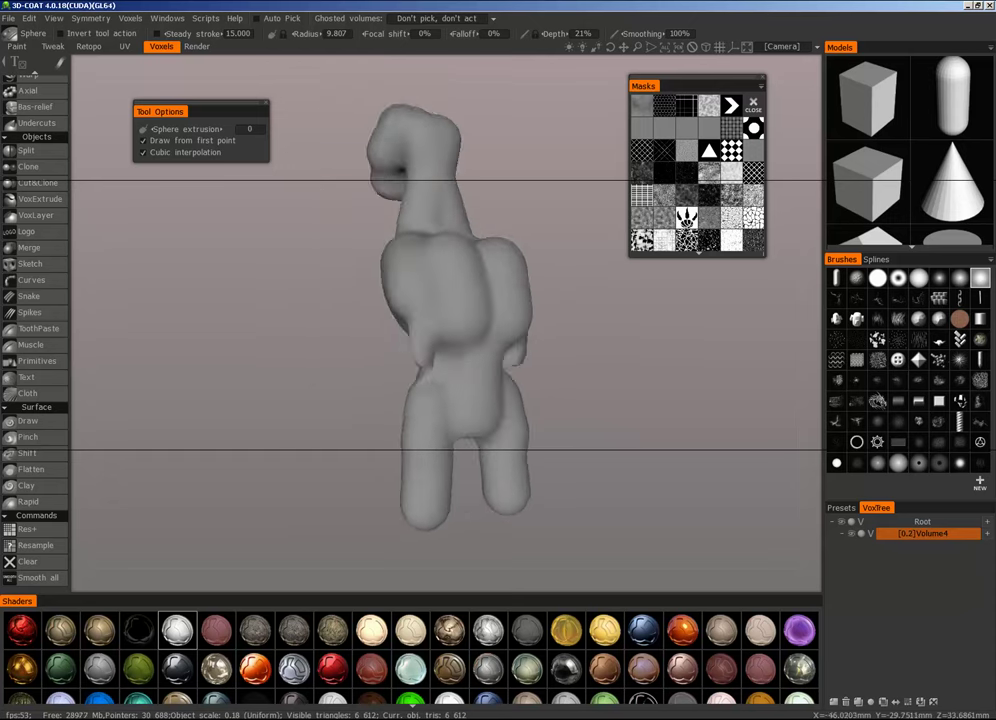
{"action": "left_click_drag", "start_coordinate": [585, 400], "coordinate": [735, 392]}
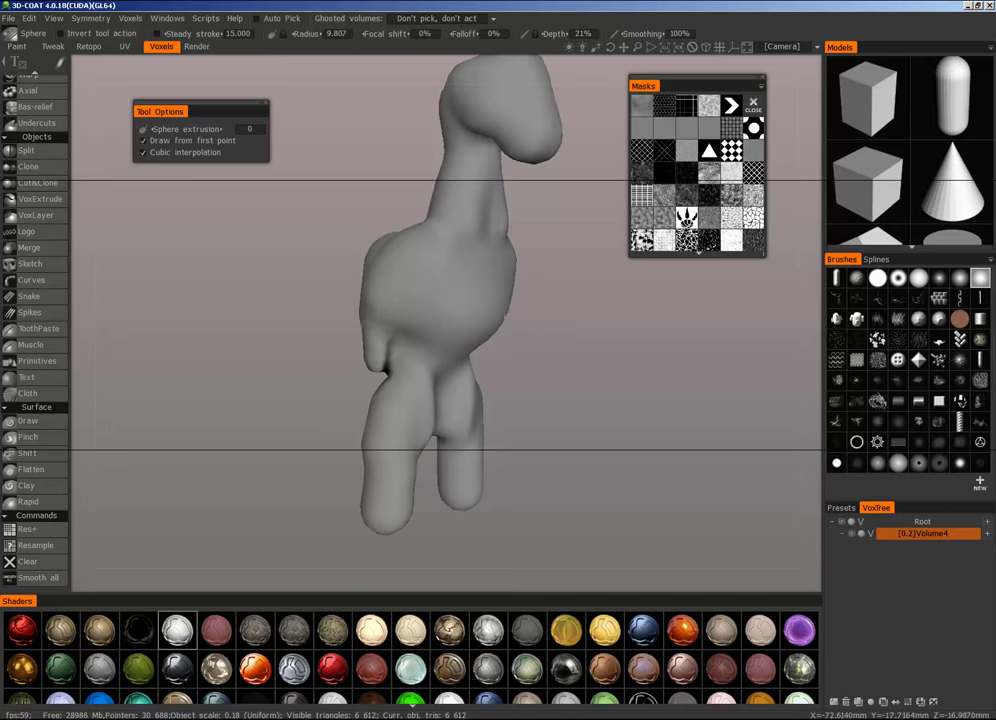
{"action": "left_click_drag", "start_coordinate": [505, 313], "coordinate": [377, 308], "text": "alt"}
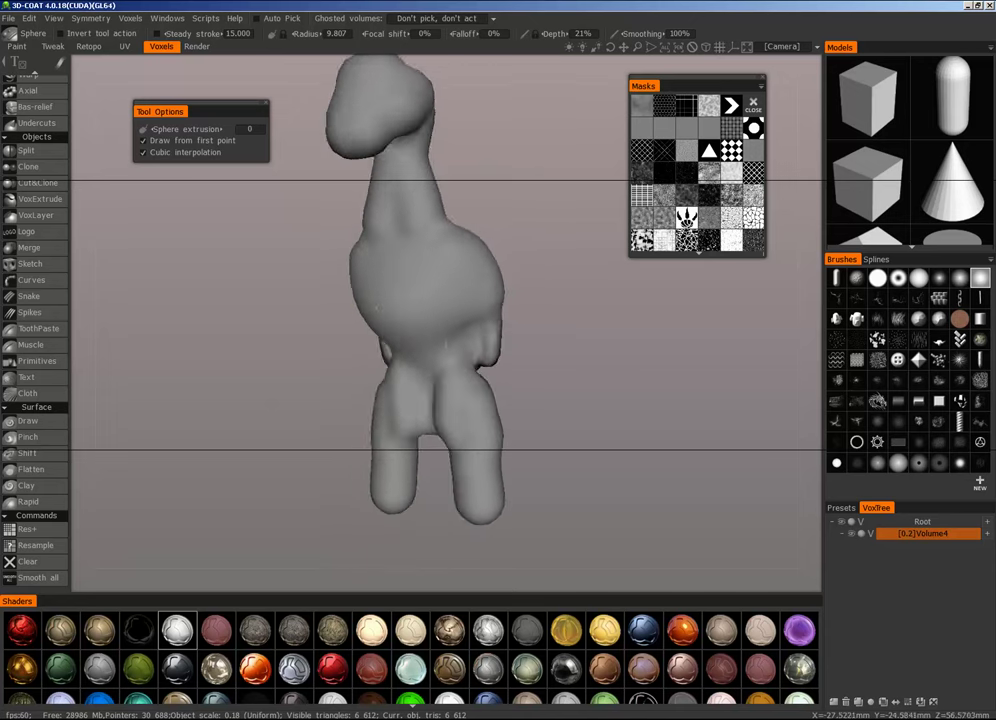
Step: Smooth the coarse figure all over until the small side arms melt into the torso
{"action": "left_click_drag", "start_coordinate": [610, 417], "coordinate": [591, 362]}
{"action": "key", "text": "ctrl+z"}
{"action": "key", "text": "ctrl+z"}
{"action": "key", "text": "ctrl+z"}
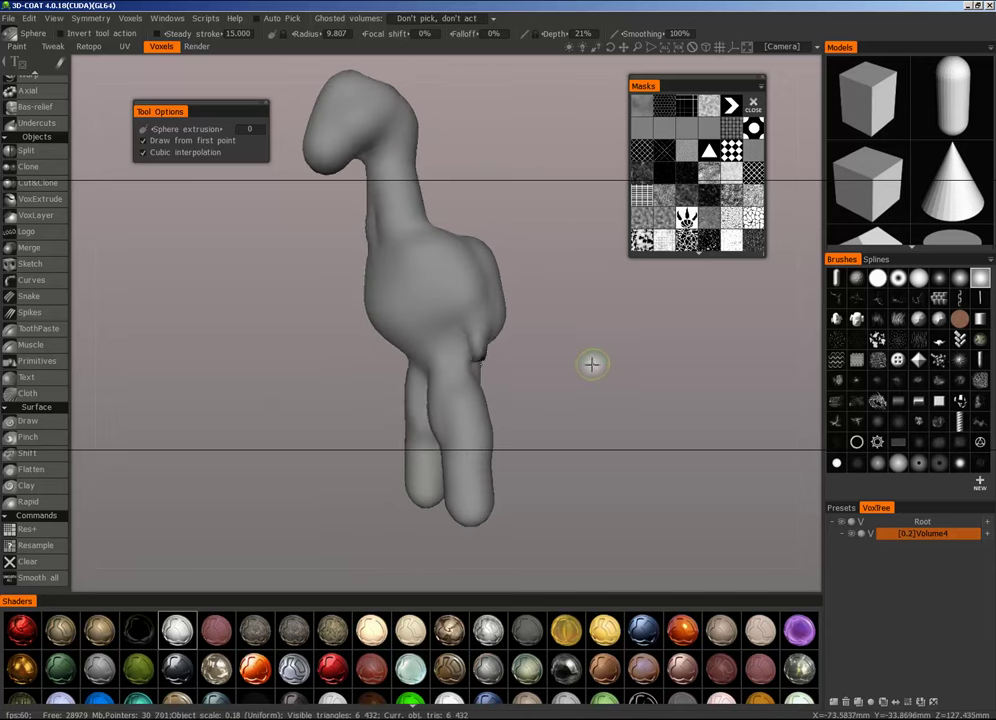
{"action": "mouse_move", "coordinate": [405, 302]}
{"action": "left_mouse_down", "text": "alt"}
{"action": "mouse_move", "coordinate": [487, 298]}
{"action": "mouse_move", "coordinate": [373, 300]}
{"action": "left_mouse_up", "text": "alt"}
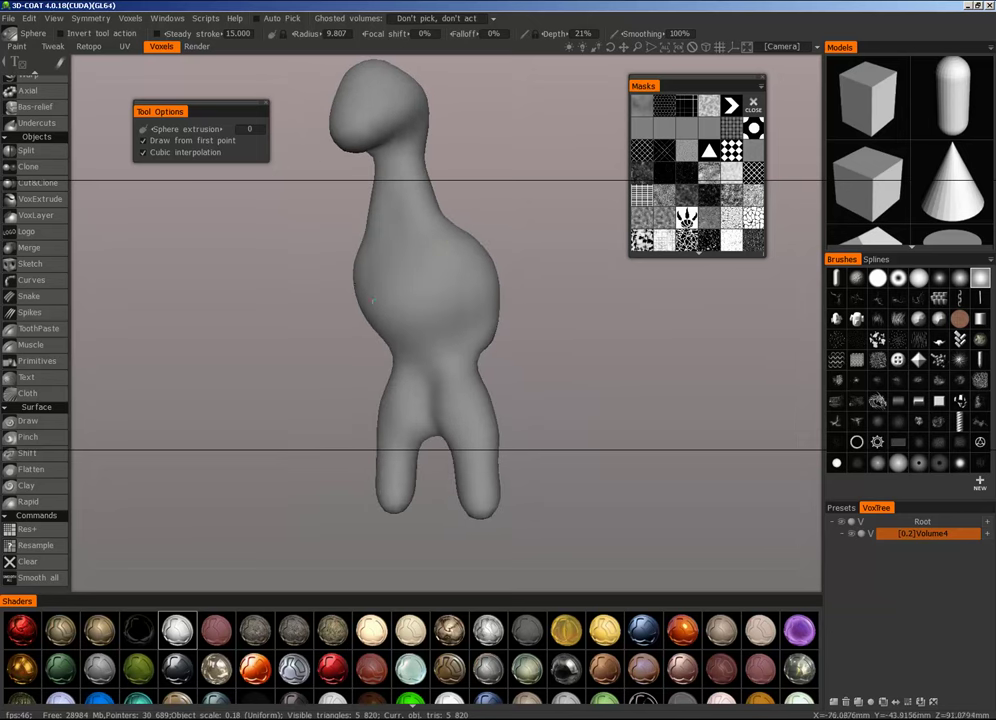
Step: Paint mirrored shoulders and thin arms with Sphere strokes, adding massive forearms at a brush radius of 30.691
{"action": "left_click", "coordinate": [480, 270]}
{"action": "left_click_drag", "start_coordinate": [540, 285], "coordinate": [572, 370]}
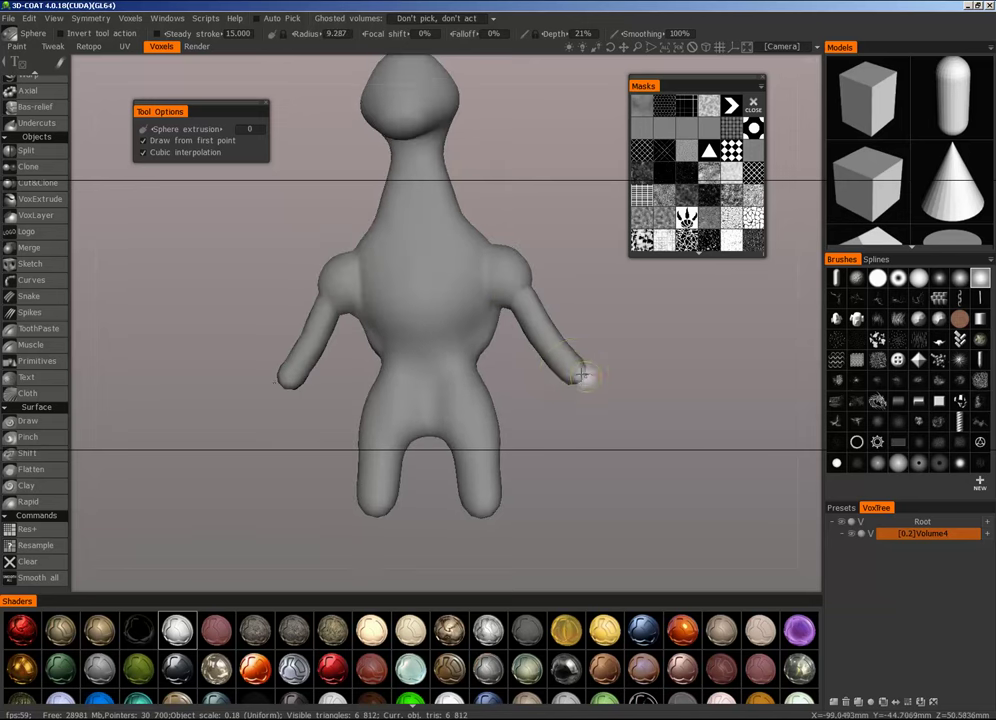
{"action": "right_click_drag", "start_coordinate": [583, 374], "coordinate": [670, 376]}
{"action": "left_click_drag", "start_coordinate": [584, 377], "coordinate": [656, 482]}
{"action": "mouse_move", "coordinate": [690, 425]}
{"action": "left_mouse_down"}
{"action": "mouse_move", "coordinate": [453, 432]}
{"action": "mouse_move", "coordinate": [790, 450]}
{"action": "mouse_move", "coordinate": [735, 480]}
{"action": "left_mouse_up"}
{"action": "middle_click_drag", "start_coordinate": [735, 480], "coordinate": [682, 400]}
{"action": "mouse_move", "coordinate": [682, 400]}
{"action": "left_mouse_down"}
{"action": "mouse_move", "coordinate": [640, 418]}
{"action": "mouse_move", "coordinate": [660, 399]}
{"action": "mouse_move", "coordinate": [629, 399]}
{"action": "left_mouse_up"}
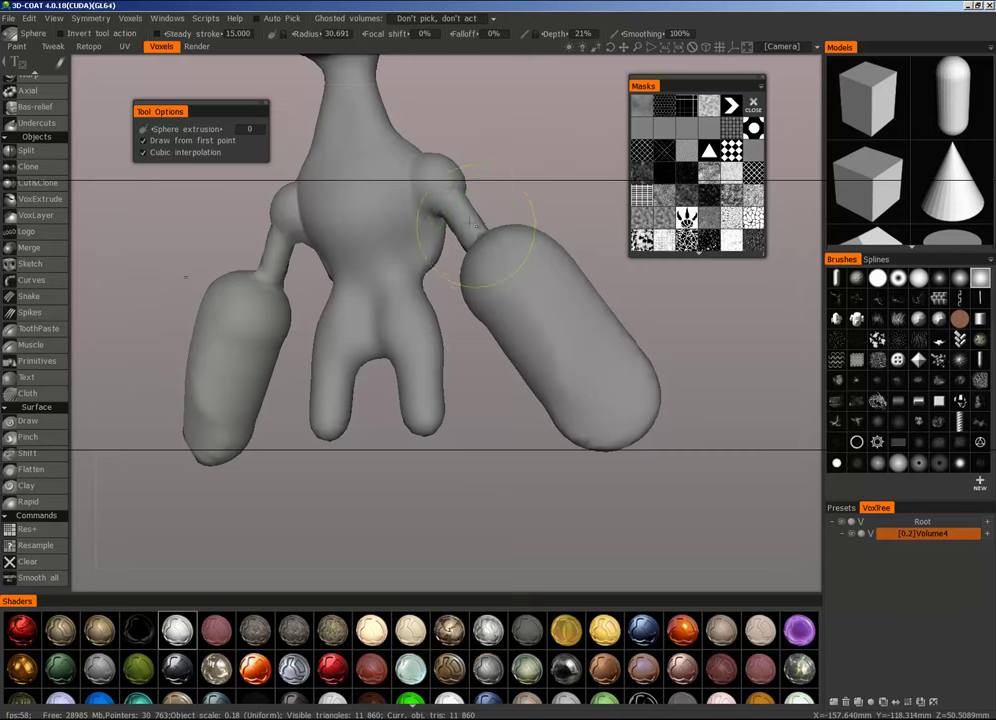
Step: Try to smooth the thin upper arms between the shoulders and forearms at 100% smoothing
{"action": "left_click_drag", "start_coordinate": [505, 236], "coordinate": [545, 262], "text": "alt"}
{"action": "middle_click_drag", "start_coordinate": [545, 262], "coordinate": [562, 309], "text": "alt"}
{"action": "left_click", "coordinate": [521, 318], "text": "ctrl"}
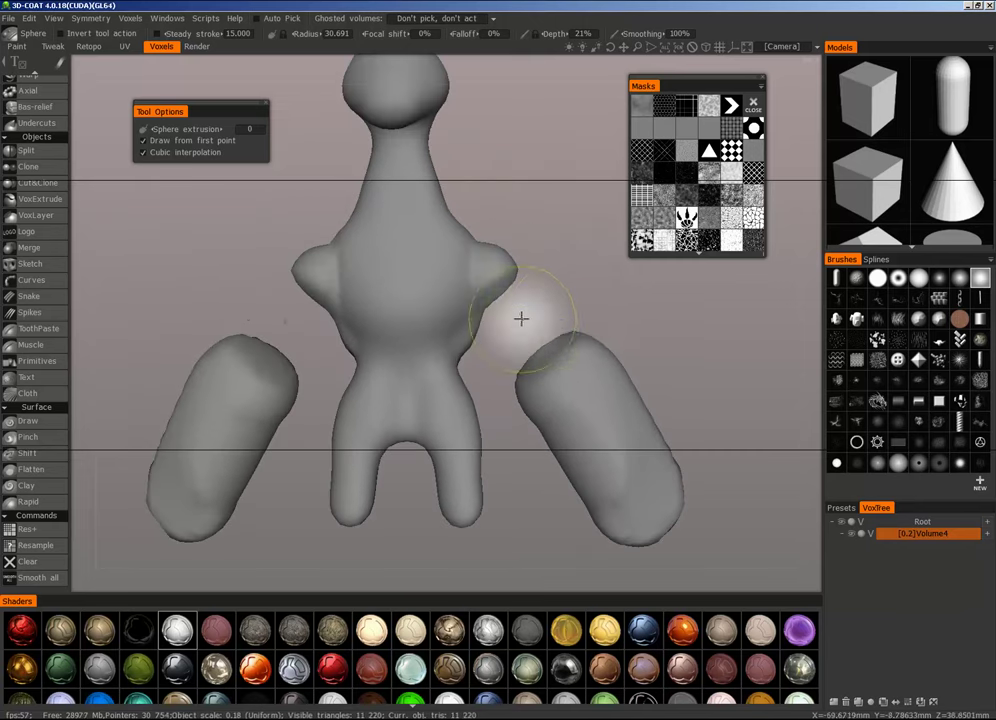
{"action": "key", "text": "ctrl+z"}
Step: Set smoothing to 15% and gently smooth the arm joints, adjusting the brush radius to 20.904 and depth to 13%
{"action": "right_click_drag", "start_coordinate": [530, 332], "coordinate": [523, 378], "text": "shift"}
{"action": "middle_click_drag", "start_coordinate": [440, 489], "coordinate": [438, 428], "text": "alt"}
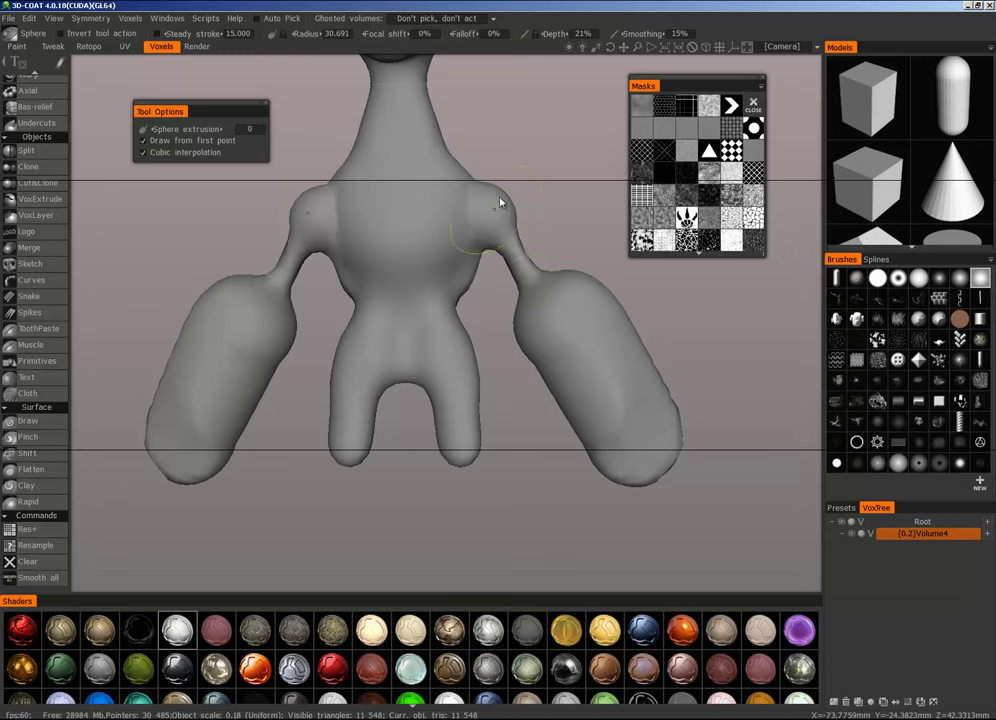
{"action": "left_click_drag", "start_coordinate": [655, 335], "coordinate": [745, 345]}
{"action": "mouse_move", "coordinate": [428, 295]}
{"action": "left_mouse_down"}
{"action": "mouse_move", "coordinate": [410, 290]}
{"action": "mouse_move", "coordinate": [406, 147]}
{"action": "mouse_move", "coordinate": [385, 205]}
{"action": "mouse_move", "coordinate": [407, 296]}
{"action": "left_mouse_up"}
{"action": "key", "text": "ctrl+z"}
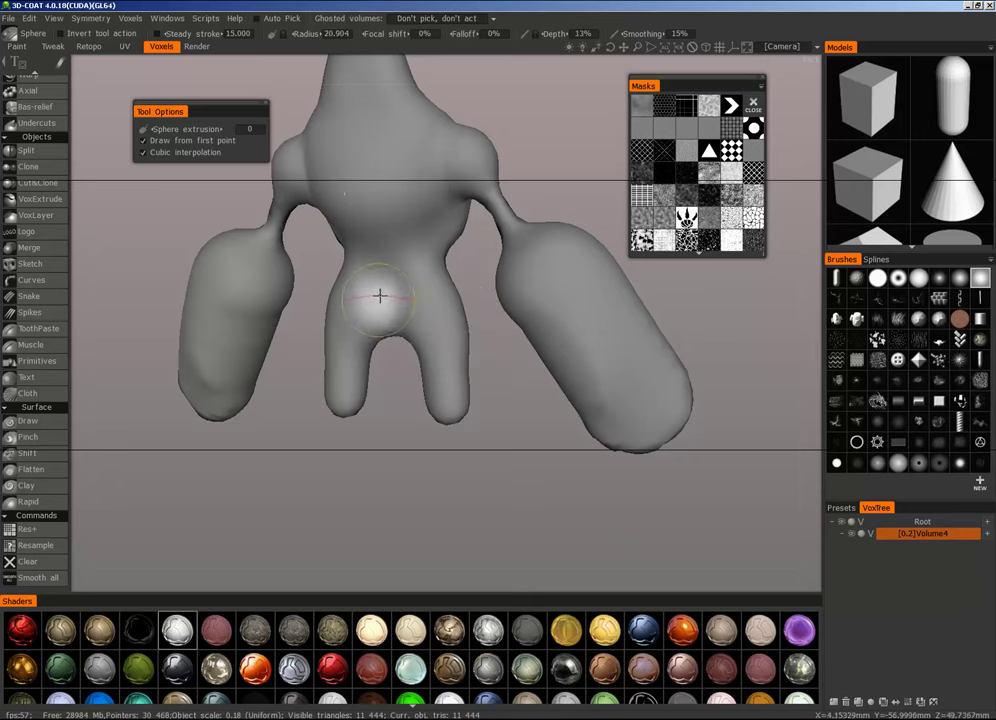
Step: Try to place large mirrored spheres at the leg ends with a brush radius of 37.282
{"action": "mouse_move", "coordinate": [481, 287]}
{"action": "left_mouse_down"}
{"action": "mouse_move", "coordinate": [650, 285]}
{"action": "mouse_move", "coordinate": [560, 300]}
{"action": "mouse_move", "coordinate": [655, 280]}
{"action": "mouse_move", "coordinate": [475, 290]}
{"action": "left_mouse_up"}
{"action": "right_click_drag", "start_coordinate": [475, 290], "coordinate": [498, 389]}
{"action": "key", "text": "ctrl+z"}
{"action": "scroll", "coordinate": [418, 262], "scroll_direction": "up", "scroll_amount": 3}
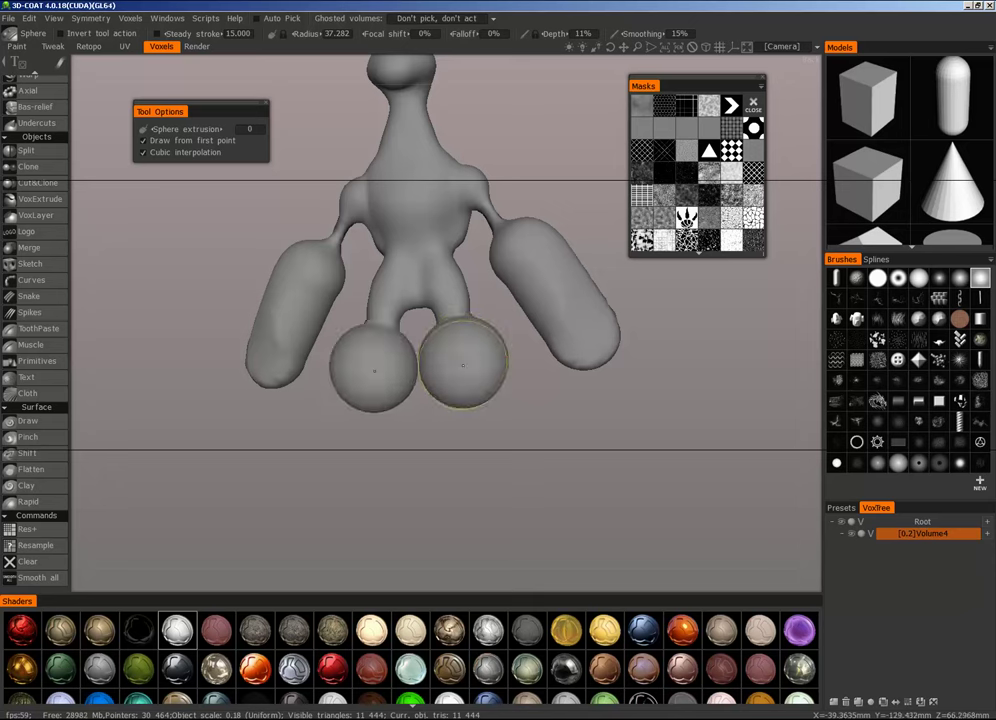
{"action": "key", "text": "ctrl+z"}
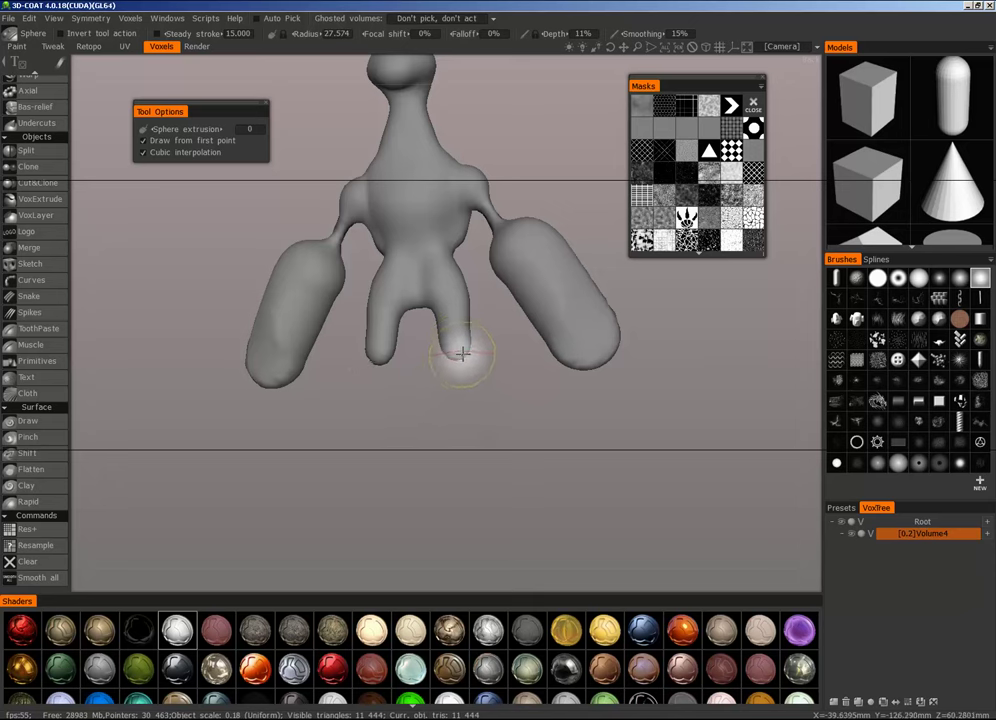
Step: Paint long mirrored lower legs down from the thighs with the Sphere tool at a brush radius of 27.574
{"action": "left_click_drag", "start_coordinate": [470, 416], "coordinate": [635, 445]}
{"action": "key", "text": "ctrl+z"}
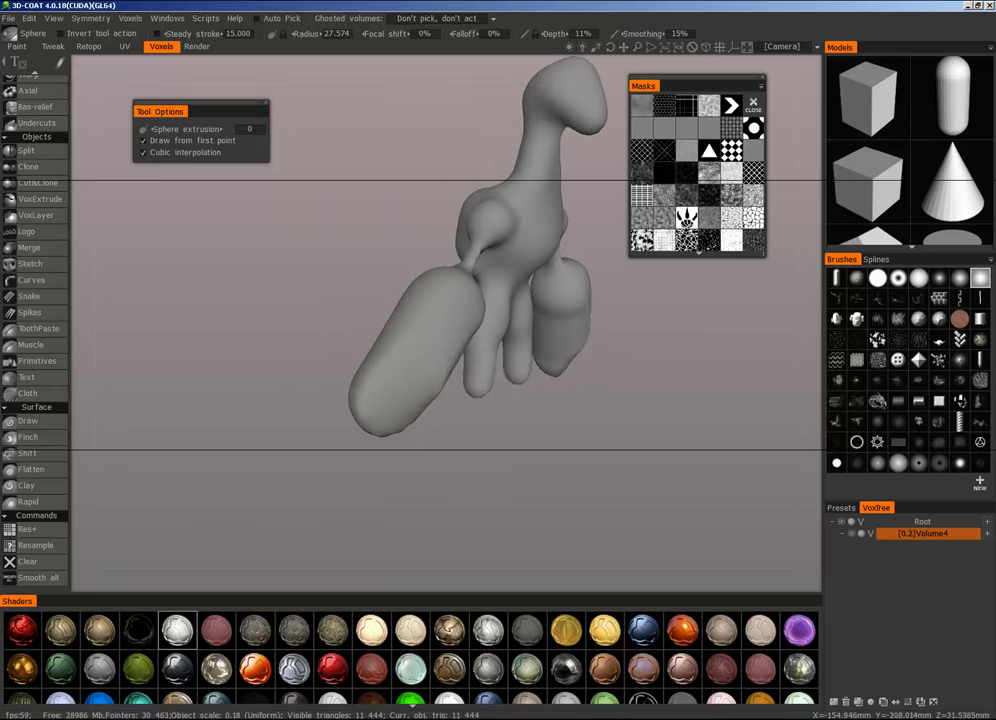
{"action": "left_click_drag", "start_coordinate": [478, 392], "coordinate": [478, 468]}
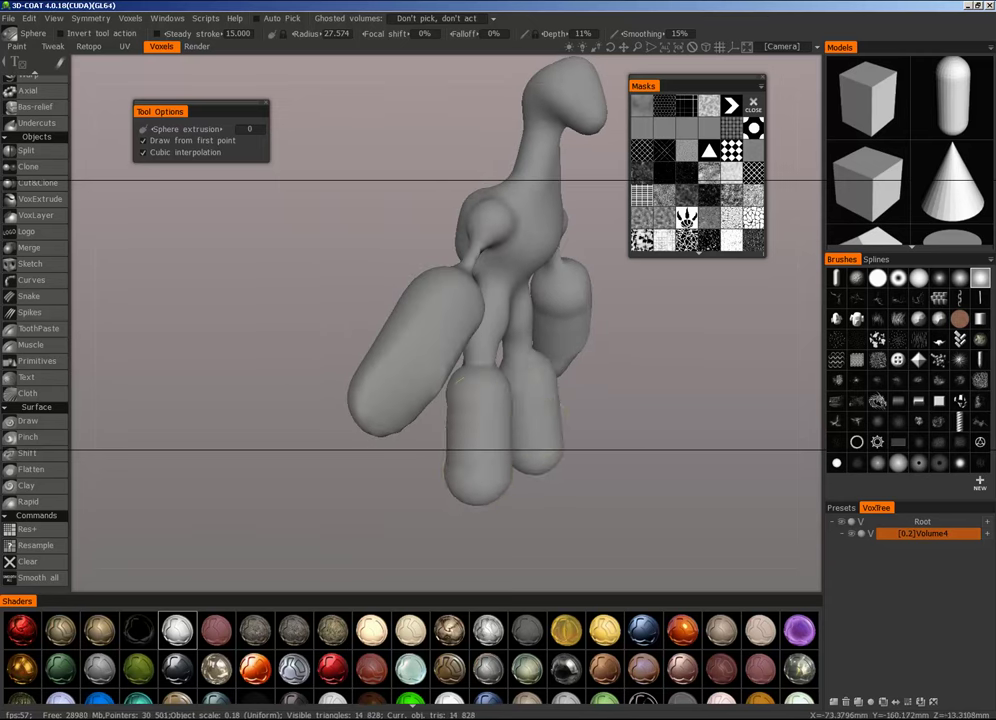
{"action": "left_click_drag", "start_coordinate": [562, 407], "coordinate": [470, 405], "text": "alt"}
{"action": "right_click_drag", "start_coordinate": [470, 405], "coordinate": [400, 440], "text": "alt"}
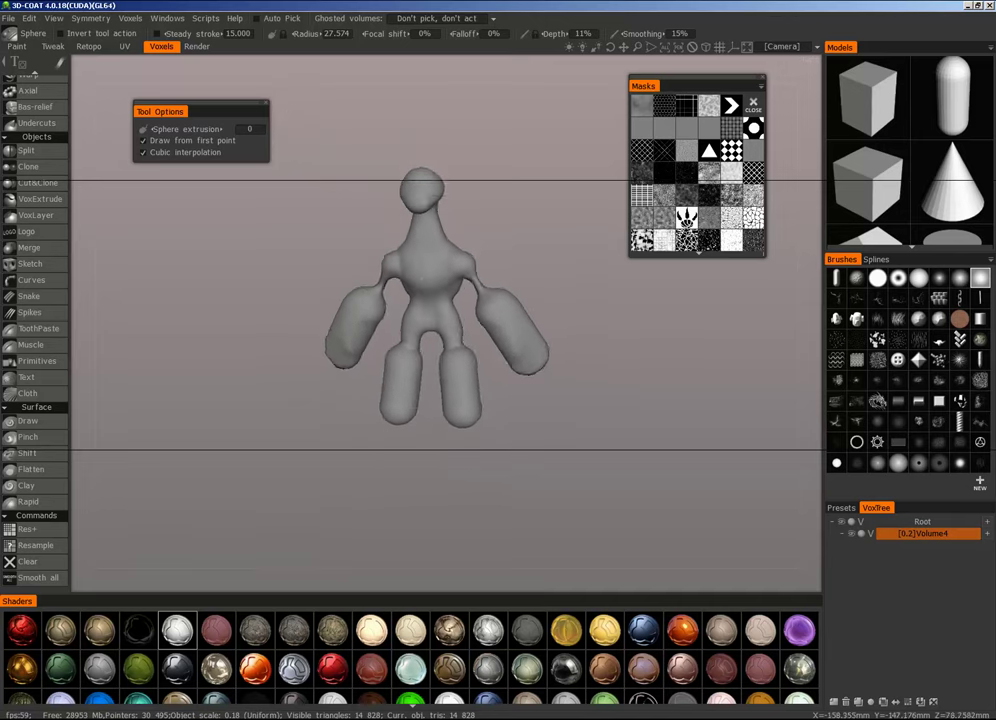
{"action": "right_click_drag", "start_coordinate": [395, 340], "coordinate": [388, 241], "text": "alt"}
{"action": "middle_click_drag", "start_coordinate": [388, 241], "coordinate": [299, 224], "text": "alt"}
{"action": "right_click_drag", "start_coordinate": [299, 224], "coordinate": [296, 207], "text": "alt"}
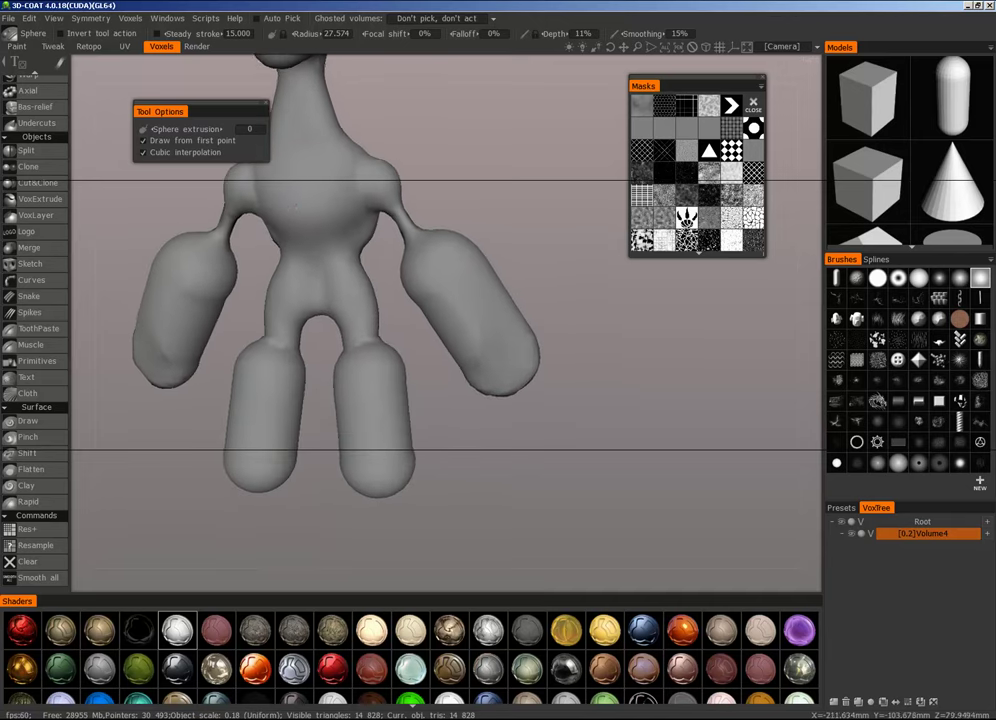
Step: Try to add massive mirrored feet at a brush radius of 44.894 and smooth the whole figure
{"action": "left_click_drag", "start_coordinate": [296, 207], "coordinate": [338, 196], "text": "alt"}
{"action": "right_click_drag", "start_coordinate": [380, 466], "coordinate": [411, 470]}
{"action": "left_click", "coordinate": [403, 482]}
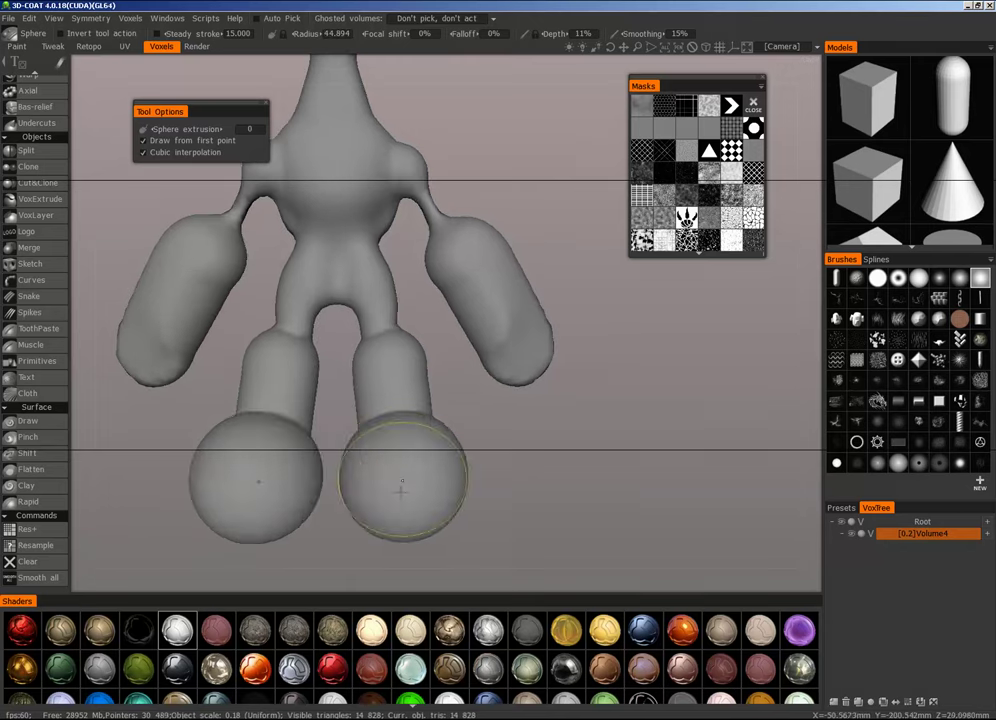
{"action": "mouse_move", "coordinate": [401, 491]}
{"action": "left_mouse_down"}
{"action": "mouse_move", "coordinate": [409, 440]}
{"action": "mouse_move", "coordinate": [75, 438]}
{"action": "left_mouse_up"}
{"action": "right_click_drag", "start_coordinate": [427, 440], "coordinate": [403, 438]}
{"action": "mouse_move", "coordinate": [431, 433]}
{"action": "left_mouse_down"}
{"action": "mouse_move", "coordinate": [433, 480]}
{"action": "mouse_move", "coordinate": [660, 460]}
{"action": "left_mouse_up"}
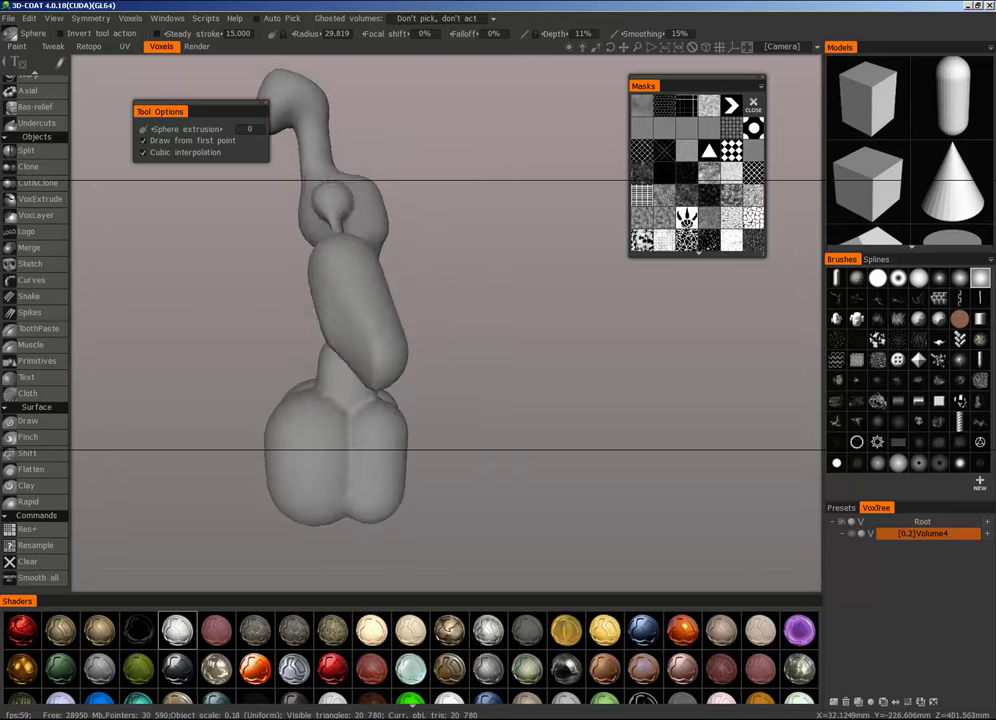
{"action": "left_click_drag", "start_coordinate": [540, 445], "coordinate": [634, 390], "text": "alt"}
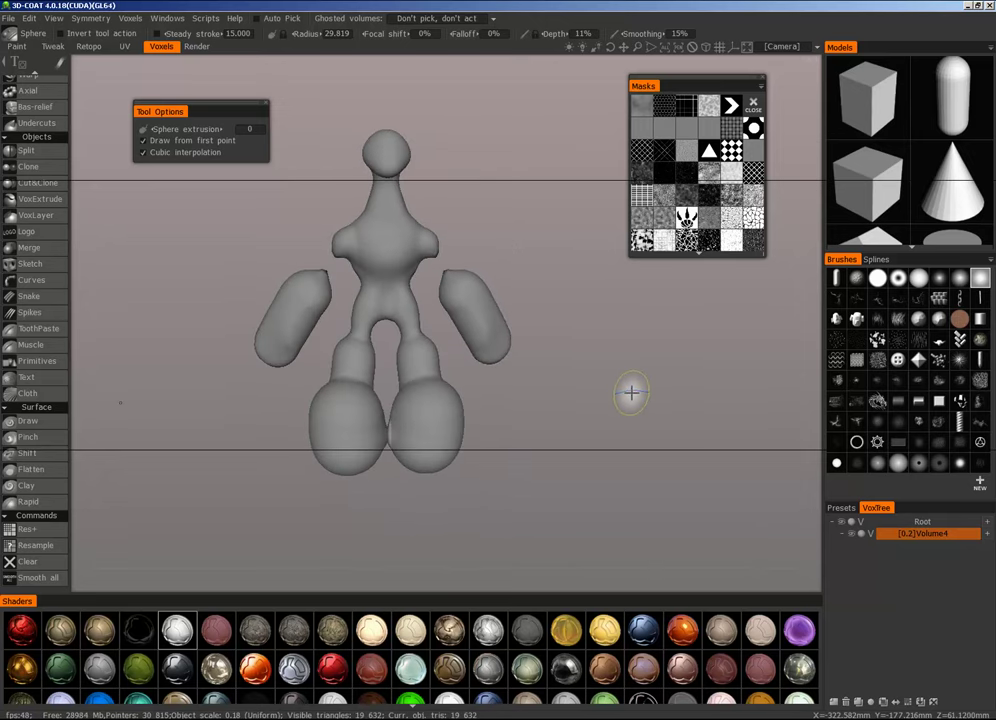
{"action": "key", "text": "ctrl+z"}
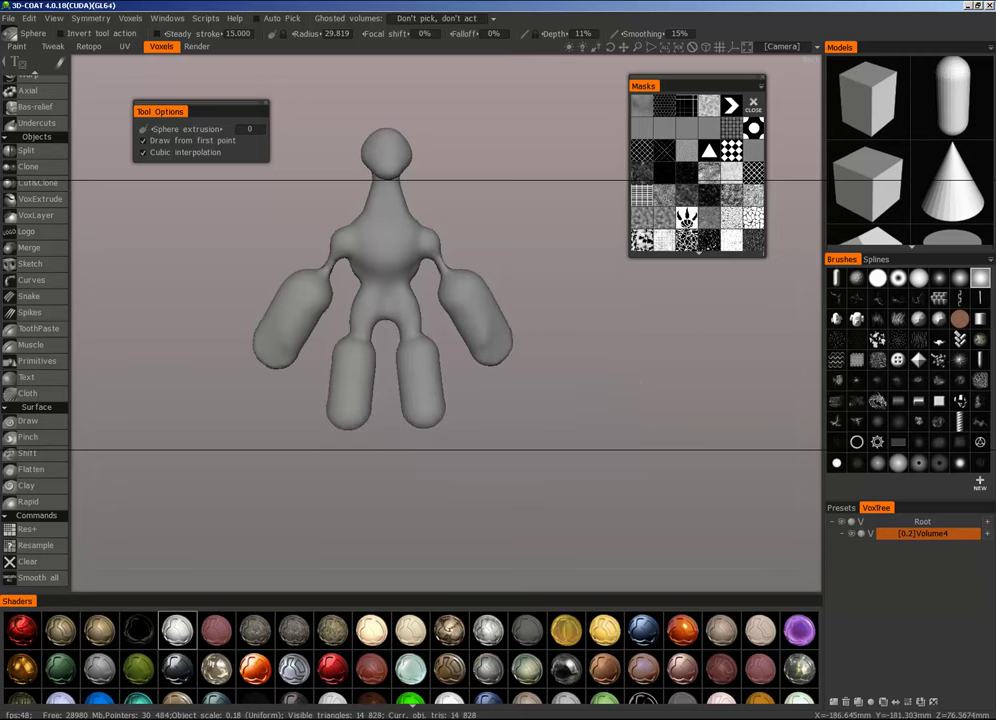
Step: Slim the hips and legs by trimming their outer sides with freeform outlines of the CutOff tool
{"action": "right_click_drag", "start_coordinate": [640, 381], "coordinate": [675, 381], "text": "alt"}
{"action": "middle_click_drag", "start_coordinate": [675, 381], "coordinate": [772, 360], "text": "alt"}
{"action": "right_click_drag", "start_coordinate": [772, 360], "coordinate": [790, 360], "text": "alt"}
{"action": "middle_click_drag", "start_coordinate": [790, 360], "coordinate": [779, 366], "text": "alt"}
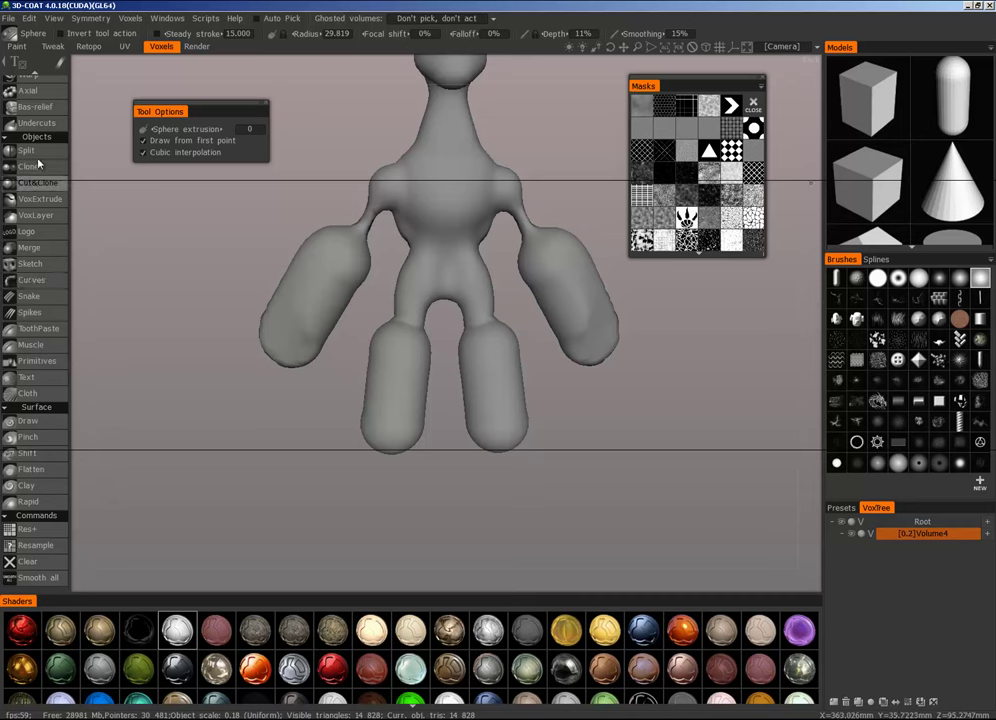
{"action": "scroll", "coordinate": [38, 163], "scroll_direction": "up", "scroll_amount": 5}
{"action": "left_click", "coordinate": [30, 214]}
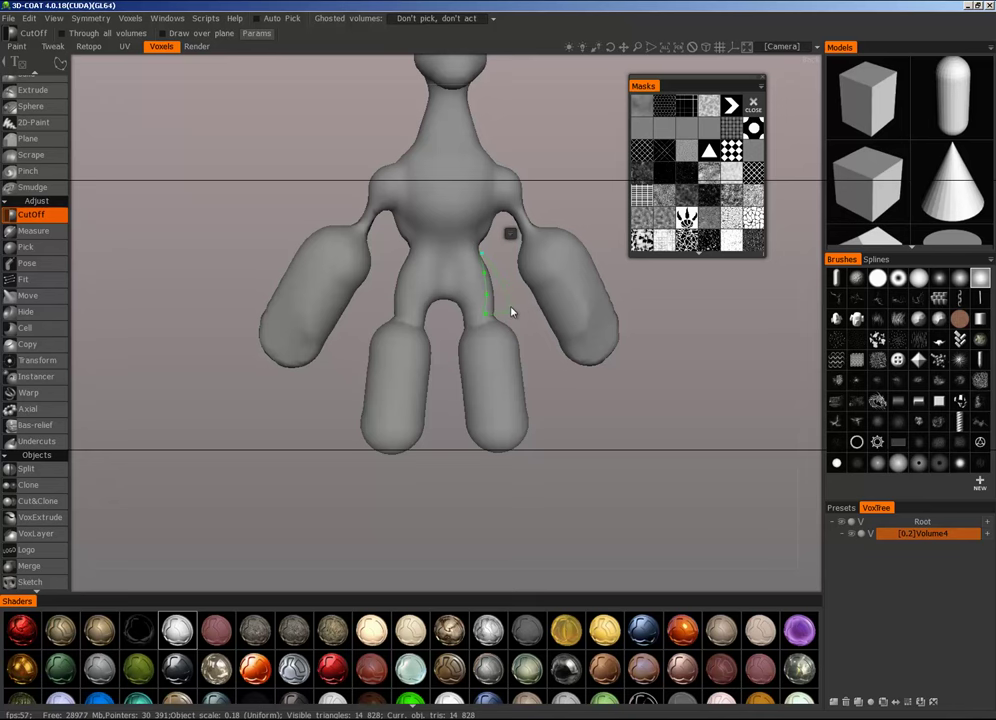
{"action": "key", "text": "Return"}
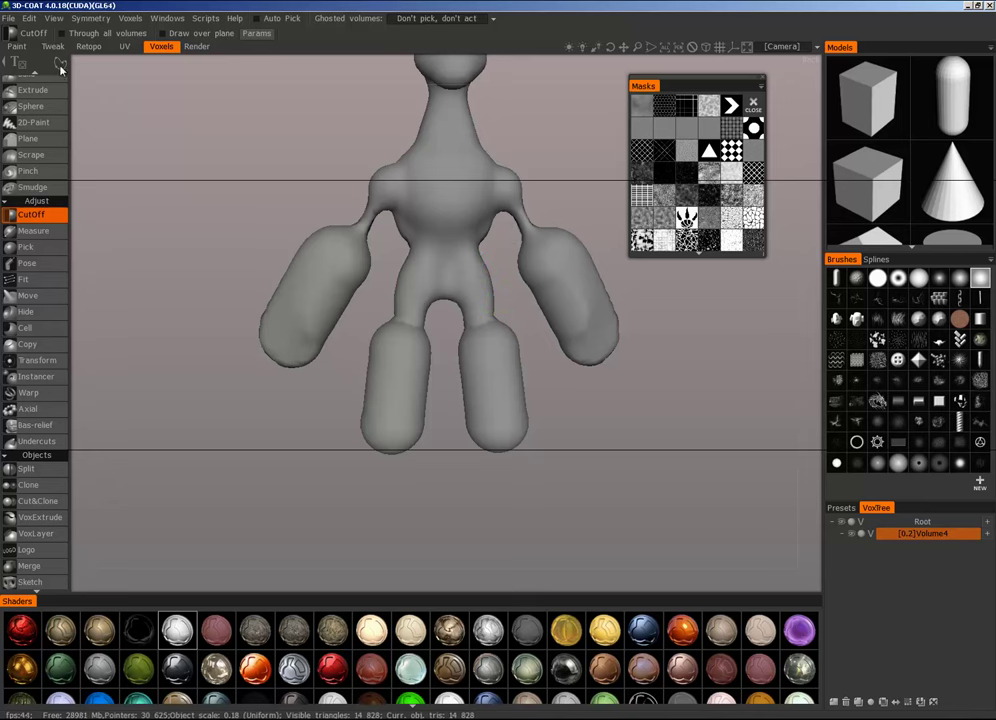
{"action": "mouse_move", "coordinate": [338, 80]}
{"action": "middle_click_drag", "start_coordinate": [533, 343], "coordinate": [467, 318]}
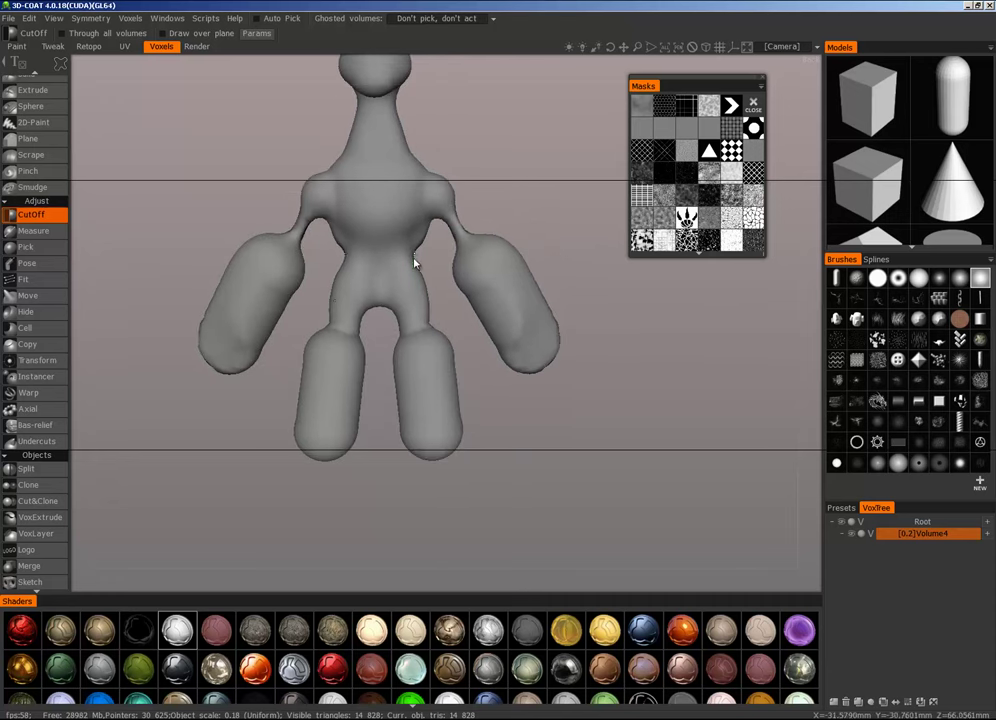
{"action": "mouse_move", "coordinate": [470, 367]}
{"action": "left_mouse_down"}
{"action": "mouse_move", "coordinate": [482, 249]}
{"action": "mouse_move", "coordinate": [562, 429]}
{"action": "mouse_move", "coordinate": [461, 403]}
{"action": "left_mouse_up"}
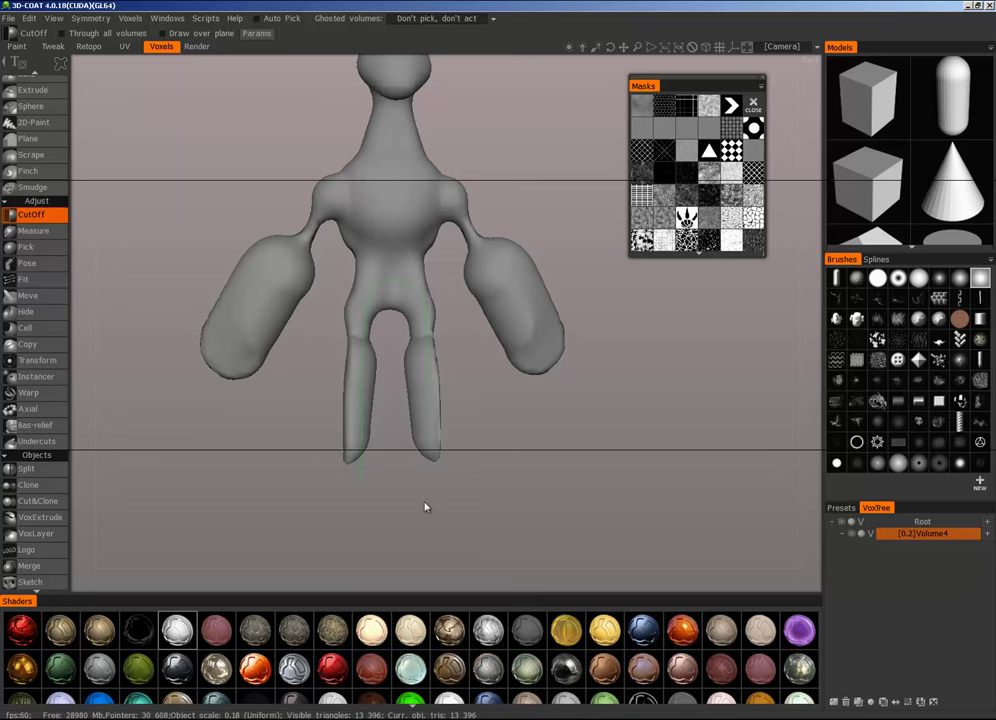
{"action": "left_click_drag", "start_coordinate": [425, 507], "coordinate": [426, 503]}
{"action": "key", "text": "ctrl+z"}
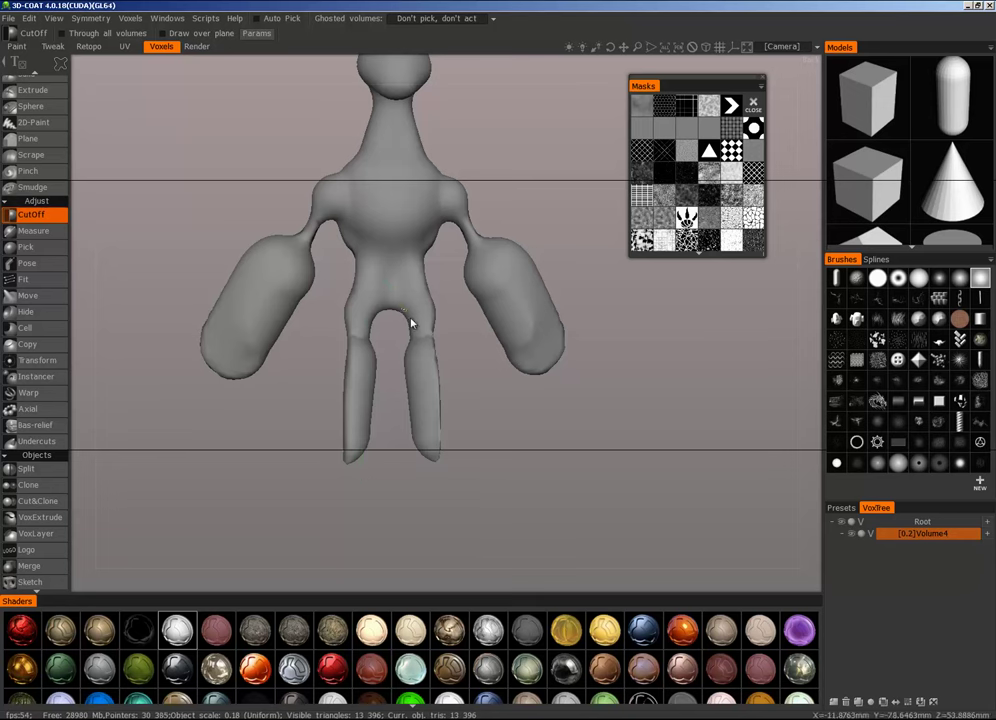
Step: Cut away the inner sides of both legs and trim the crotch with the CutOff tool
{"action": "left_click_drag", "start_coordinate": [411, 320], "coordinate": [433, 462]}
{"action": "scroll", "coordinate": [444, 444], "scroll_direction": "down", "scroll_amount": 2}
{"action": "scroll", "coordinate": [447, 278], "scroll_direction": "up", "scroll_amount": 2}
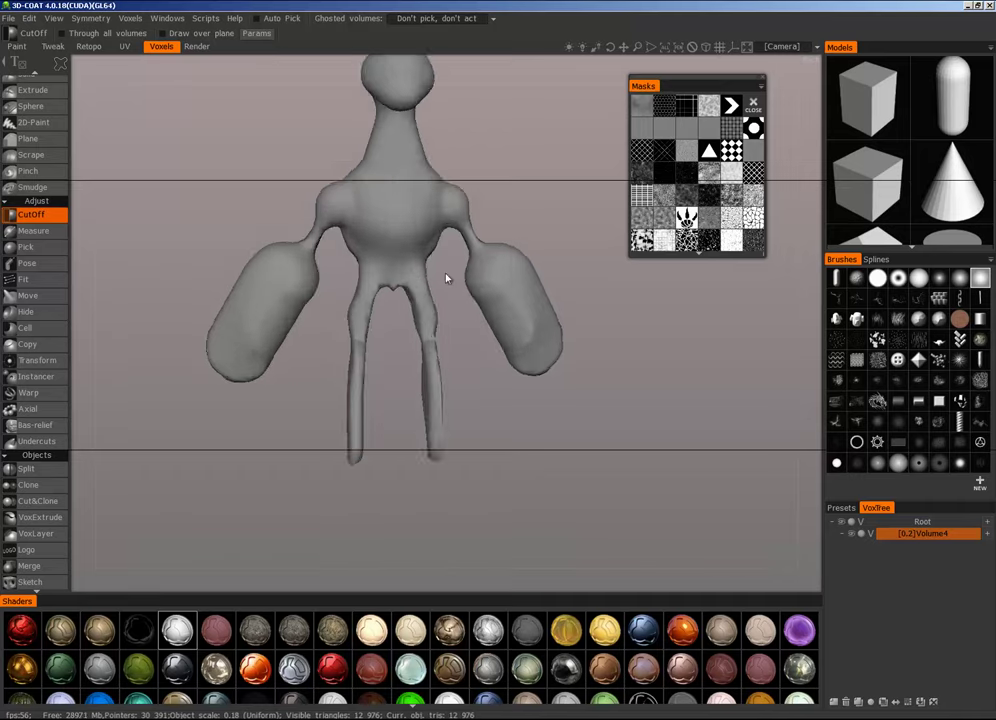
{"action": "right_click_drag", "start_coordinate": [447, 279], "coordinate": [398, 310]}
{"action": "right_click_drag", "start_coordinate": [463, 320], "coordinate": [436, 393], "text": "alt"}
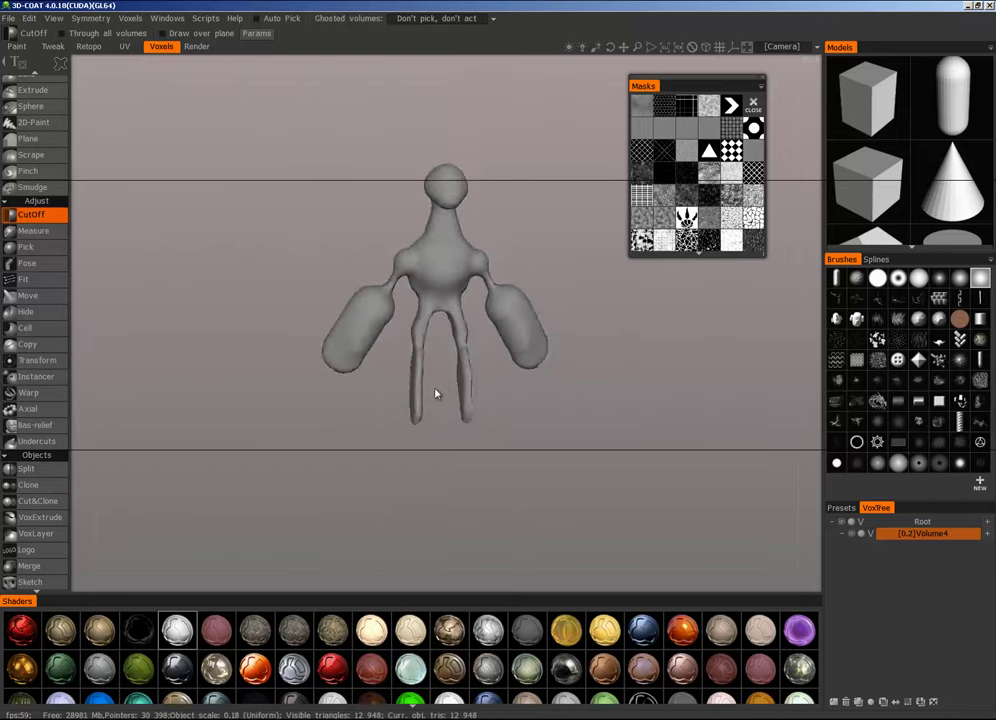
Step: Try to smooth the whole figure with five global smoothing passes
{"action": "left_click_drag", "start_coordinate": [436, 393], "coordinate": [312, 362], "text": "alt"}
{"action": "right_click_drag", "start_coordinate": [462, 311], "coordinate": [538, 305], "text": "alt"}
{"action": "left_click_drag", "start_coordinate": [538, 305], "coordinate": [474, 133], "text": "alt"}
{"action": "left_click_drag", "start_coordinate": [529, 302], "coordinate": [536, 383]}
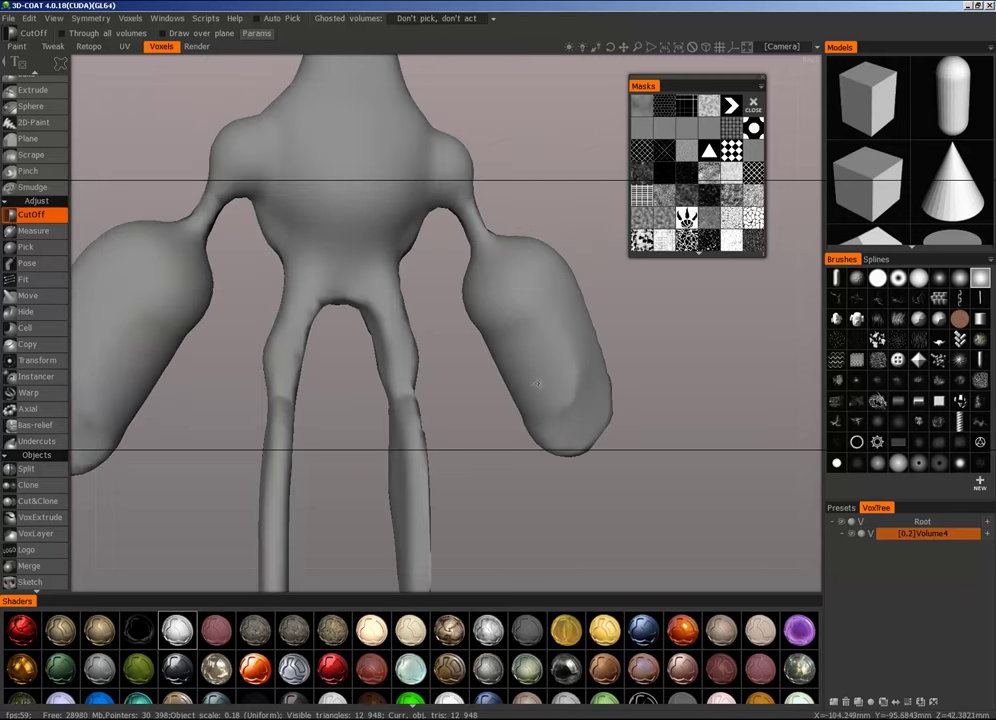
{"action": "key", "text": "Return"}
{"action": "key", "text": "Return"}
{"action": "key", "text": "Return"}
{"action": "key", "text": "Return"}
{"action": "key", "text": "Return"}
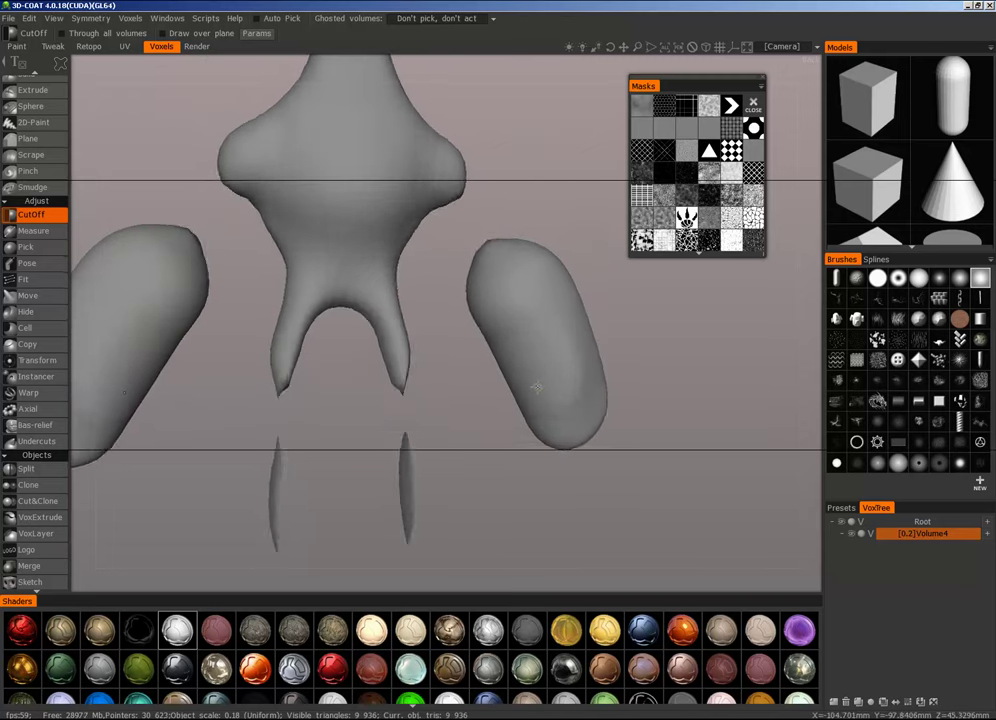
Step: Undo the whole-figure smoothing passes and the last crotch trim
{"action": "scroll", "coordinate": [537, 388], "scroll_direction": "down", "scroll_amount": 2}
{"action": "left_click_drag", "start_coordinate": [418, 302], "coordinate": [547, 366]}
{"action": "scroll", "coordinate": [547, 366], "scroll_direction": "up", "scroll_amount": 2}
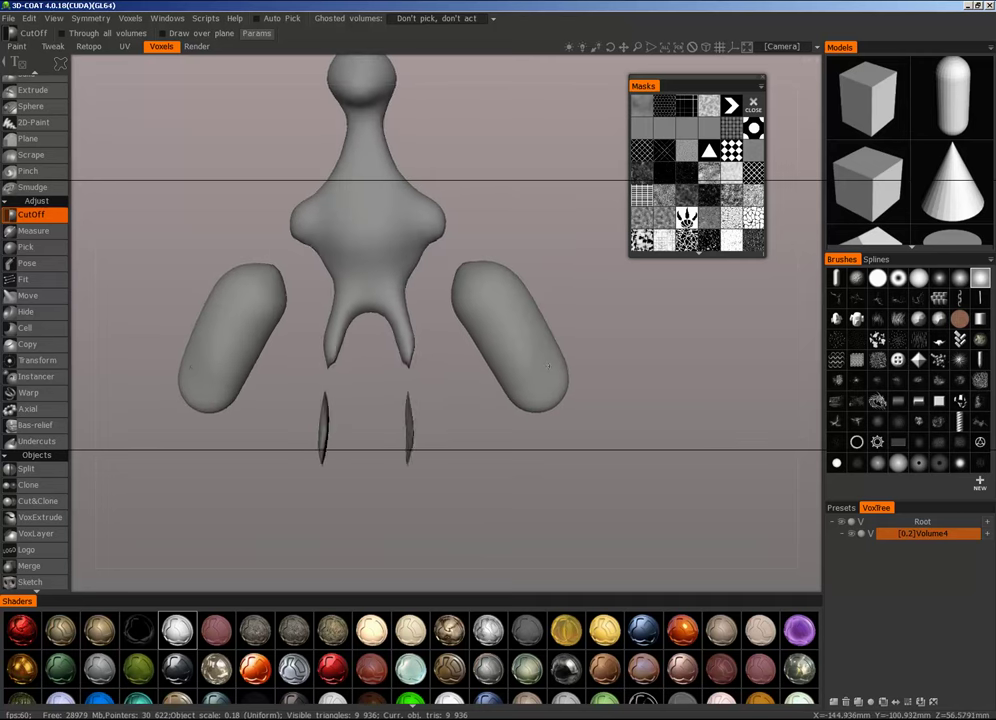
{"action": "key", "text": "ctrl+z"}
{"action": "key", "text": "ctrl+z"}
{"action": "key", "text": "ctrl+z"}
{"action": "key", "text": "ctrl+z"}
{"action": "key", "text": "ctrl+z"}
{"action": "key", "text": "ctrl+z"}
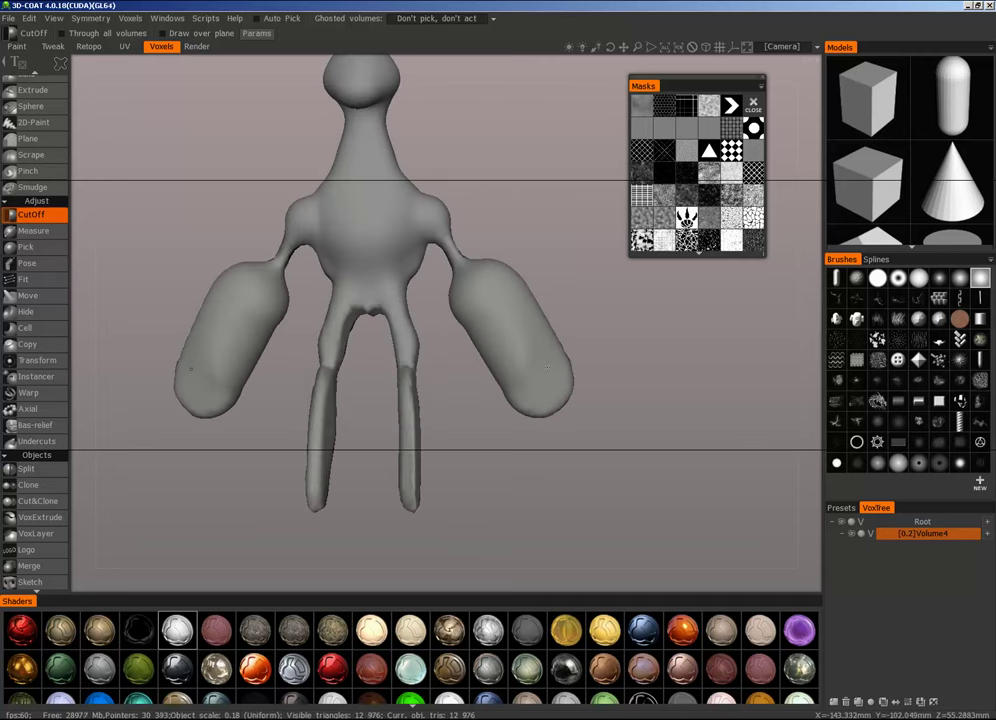
Step: Cut off the small pointed remnant between the legs at the crotch with the CutOff tool
{"action": "left_click_drag", "start_coordinate": [545, 367], "coordinate": [517, 393], "text": "alt"}
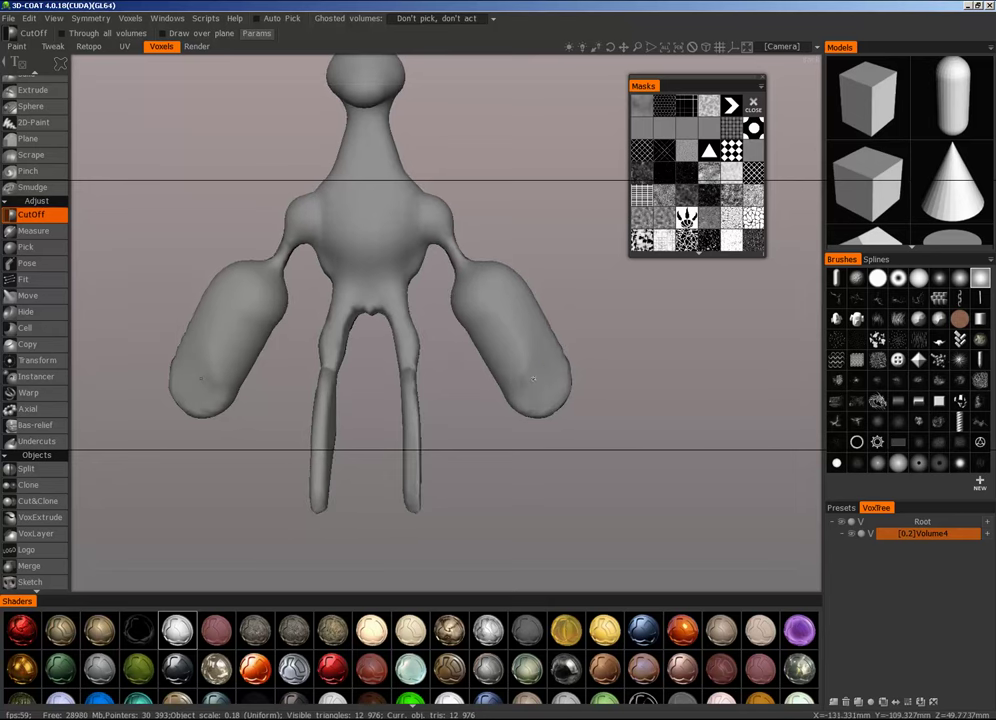
{"action": "middle_click_drag", "start_coordinate": [378, 332], "coordinate": [433, 355]}
{"action": "scroll", "coordinate": [432, 354], "scroll_direction": "up", "scroll_amount": 5}
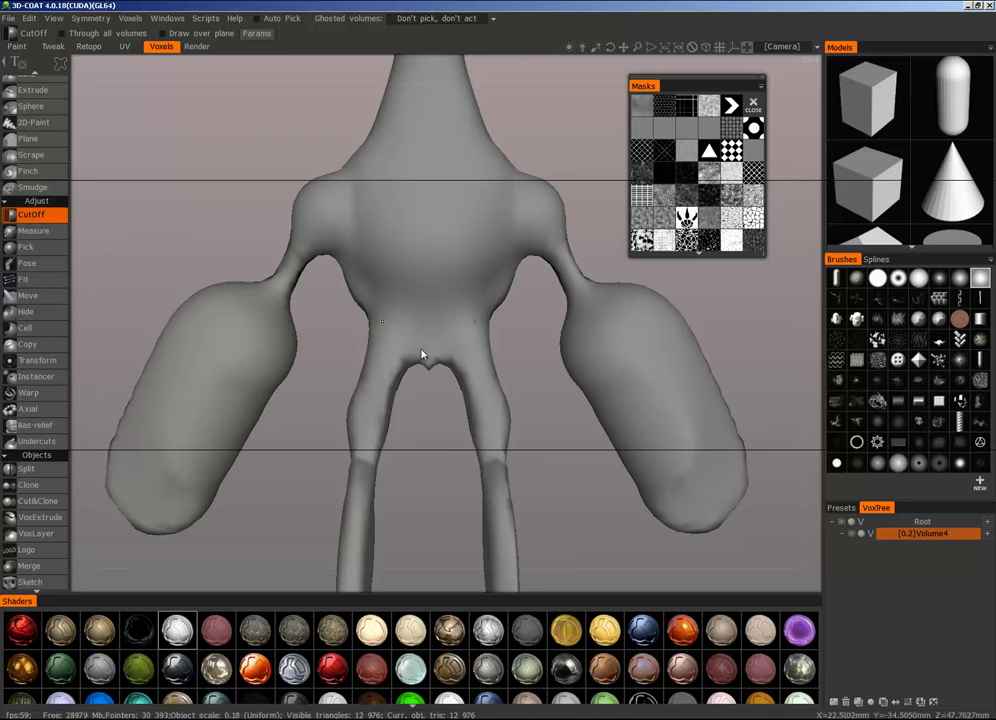
{"action": "right_click_drag", "start_coordinate": [422, 355], "coordinate": [519, 390]}
{"action": "scroll", "coordinate": [435, 412], "scroll_direction": "down", "scroll_amount": 5}
Step: Stretch both legs downward with the Move tool at a brush radius of 90.137
{"action": "key", "text": "m"}
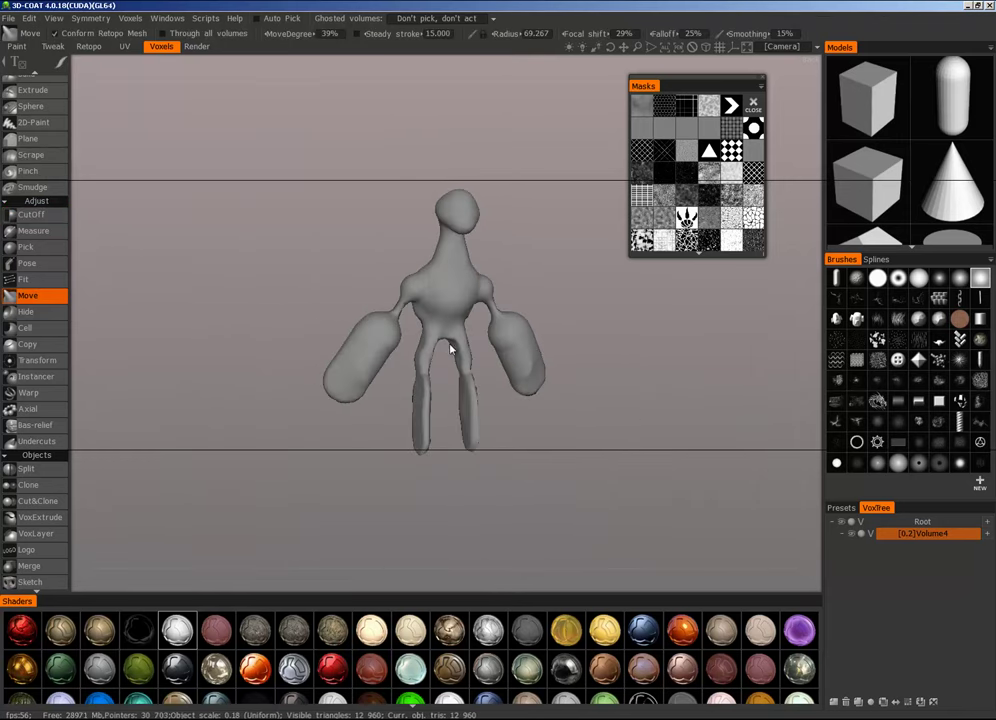
{"action": "left_click_drag", "start_coordinate": [451, 342], "coordinate": [421, 521]}
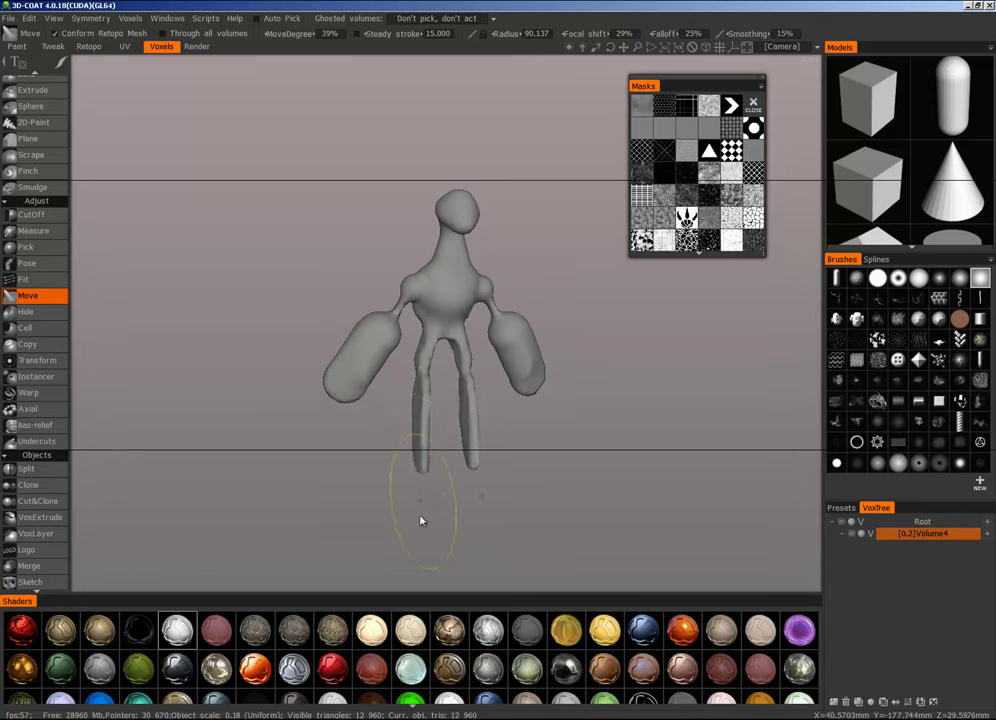
{"action": "scroll", "coordinate": [446, 359], "scroll_direction": "up", "scroll_amount": 3}
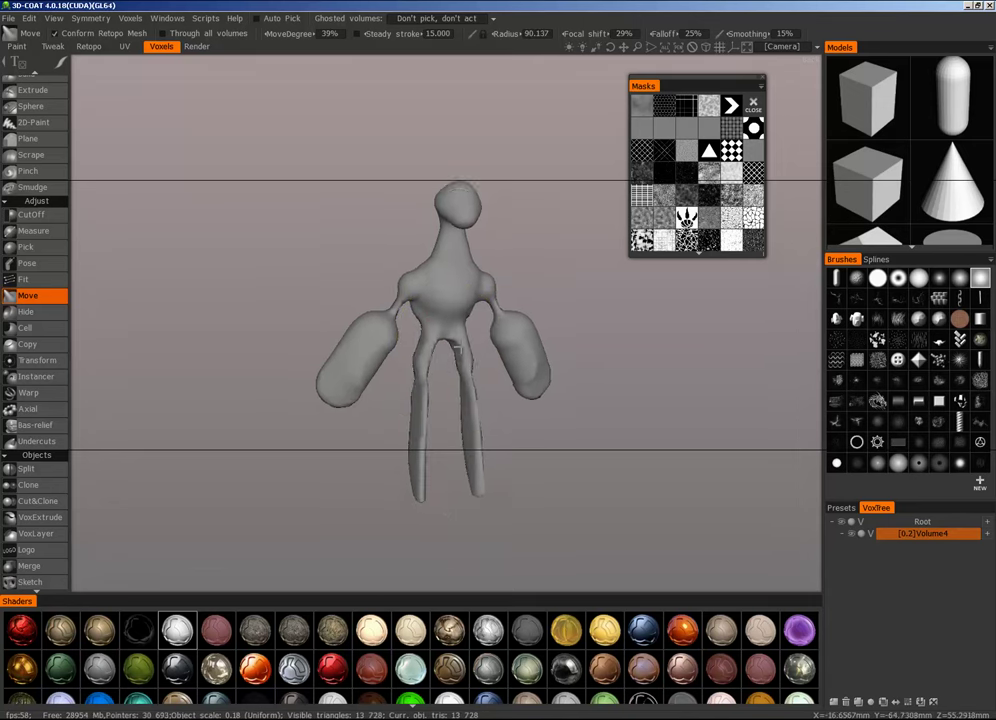
Step: Set the Move brush radius to 120 and pull the crotch down to lengthen the torso
{"action": "key", "text": "bracketright"}
{"action": "key", "text": "bracketright"}
{"action": "key", "text": "bracketright"}
{"action": "mouse_move", "coordinate": [456, 336]}
{"action": "left_mouse_down"}
{"action": "mouse_move", "coordinate": [457, 402]}
{"action": "mouse_move", "coordinate": [462, 380]}
{"action": "left_mouse_up"}
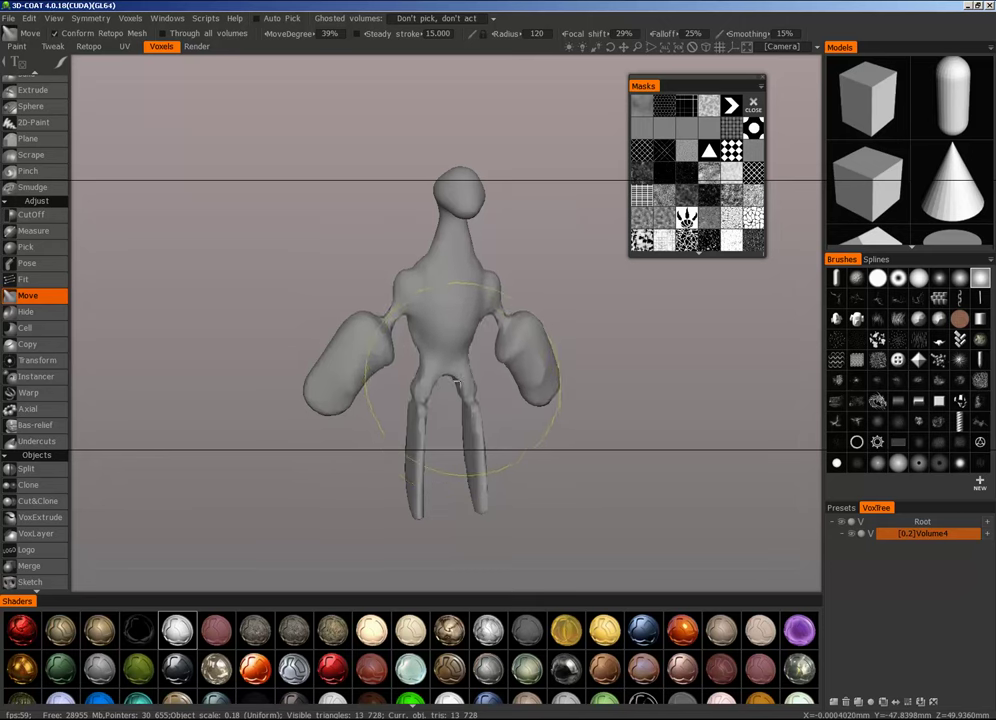
Step: Reshape the upper back and shoulders into a broader form with large Move strokes
{"action": "left_click_drag", "start_coordinate": [566, 384], "coordinate": [736, 361]}
{"action": "mouse_move", "coordinate": [607, 372]}
{"action": "left_mouse_down"}
{"action": "mouse_move", "coordinate": [746, 381]}
{"action": "mouse_move", "coordinate": [575, 376]}
{"action": "mouse_move", "coordinate": [542, 396]}
{"action": "left_mouse_up"}
{"action": "left_click_drag", "start_coordinate": [546, 347], "coordinate": [503, 313]}
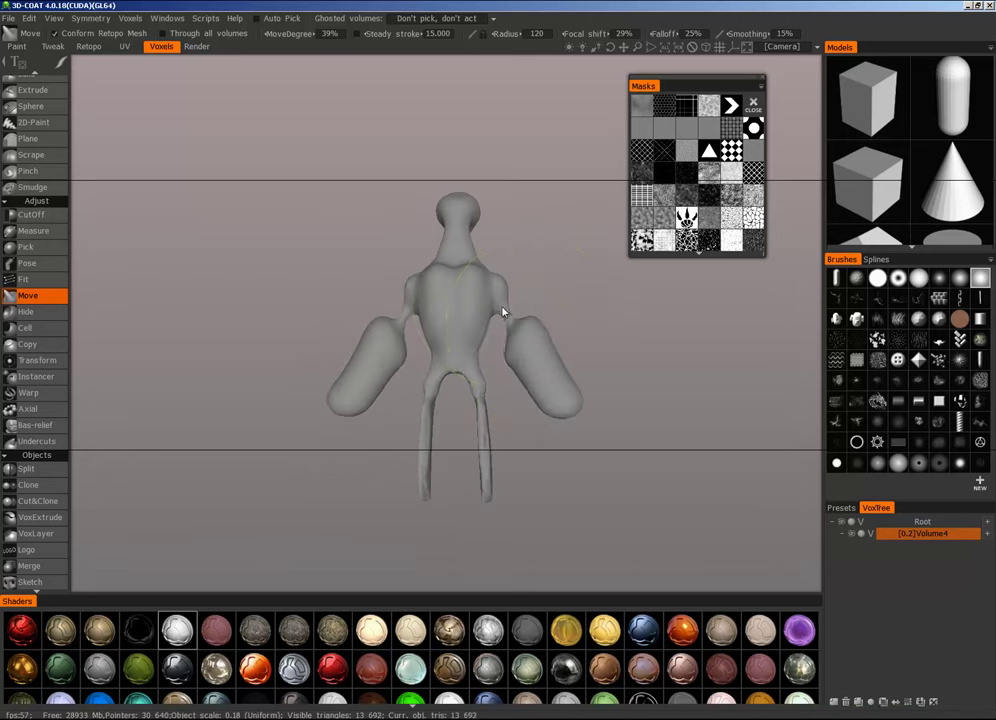
{"action": "mouse_move", "coordinate": [592, 294]}
{"action": "middle_mouse_down"}
{"action": "mouse_move", "coordinate": [586, 312]}
{"action": "mouse_move", "coordinate": [616, 356]}
{"action": "middle_mouse_up"}
{"action": "mouse_move", "coordinate": [616, 356]}
{"action": "right_mouse_down"}
{"action": "mouse_move", "coordinate": [676, 300]}
{"action": "mouse_move", "coordinate": [695, 255]}
{"action": "right_mouse_up"}
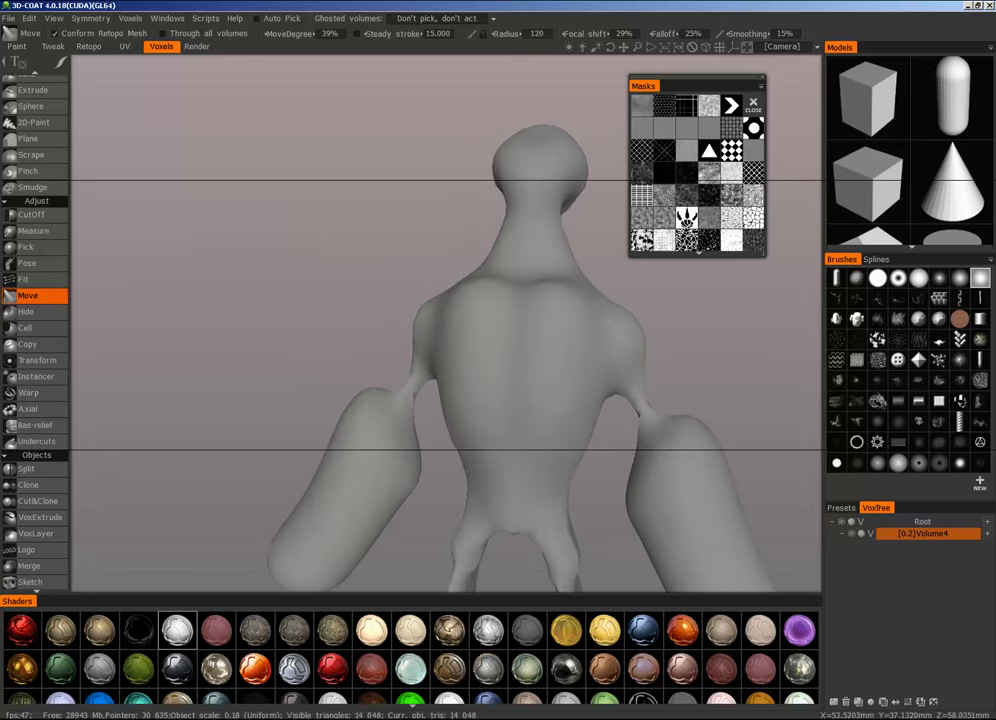
Step: Narrow the neck by pushing its side inward with the Move tool at a brush radius of 55.204
{"action": "right_click_drag", "start_coordinate": [577, 263], "coordinate": [542, 261]}
{"action": "left_click_drag", "start_coordinate": [571, 251], "coordinate": [538, 258]}
{"action": "right_click_drag", "start_coordinate": [603, 275], "coordinate": [593, 376]}
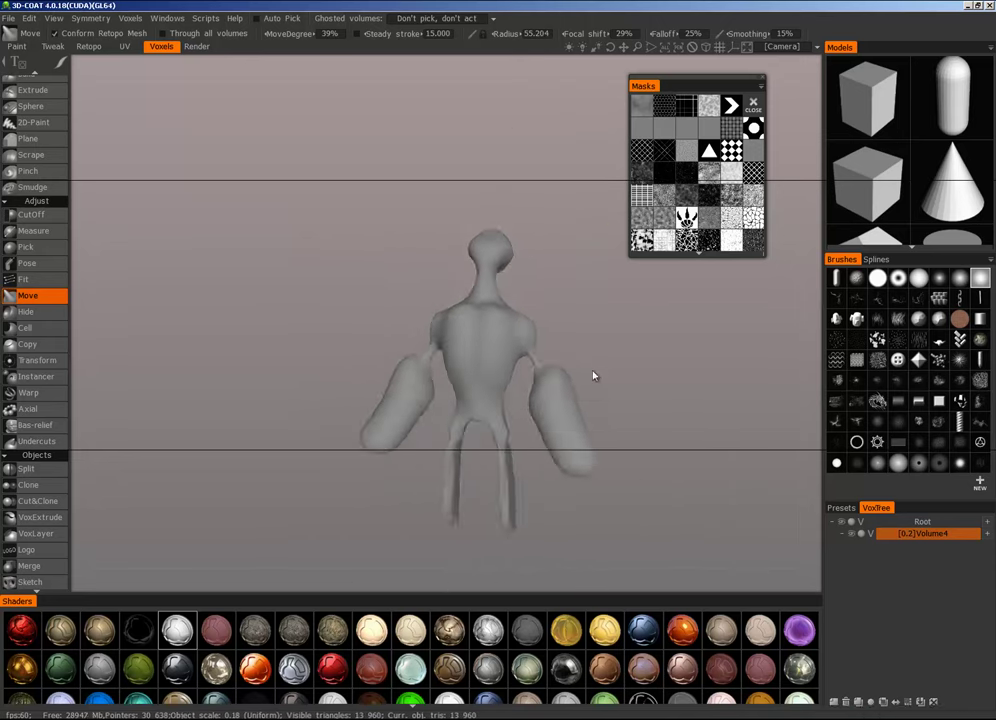
{"action": "mouse_move", "coordinate": [593, 376]}
{"action": "left_mouse_down"}
{"action": "mouse_move", "coordinate": [404, 371]}
{"action": "mouse_move", "coordinate": [560, 361]}
{"action": "mouse_move", "coordinate": [518, 358]}
{"action": "left_mouse_up"}
Step: Pull the chest forward with the Move tool at a brush radius of 78.167 to deepen the ribcage
{"action": "right_click_drag", "start_coordinate": [492, 350], "coordinate": [513, 351]}
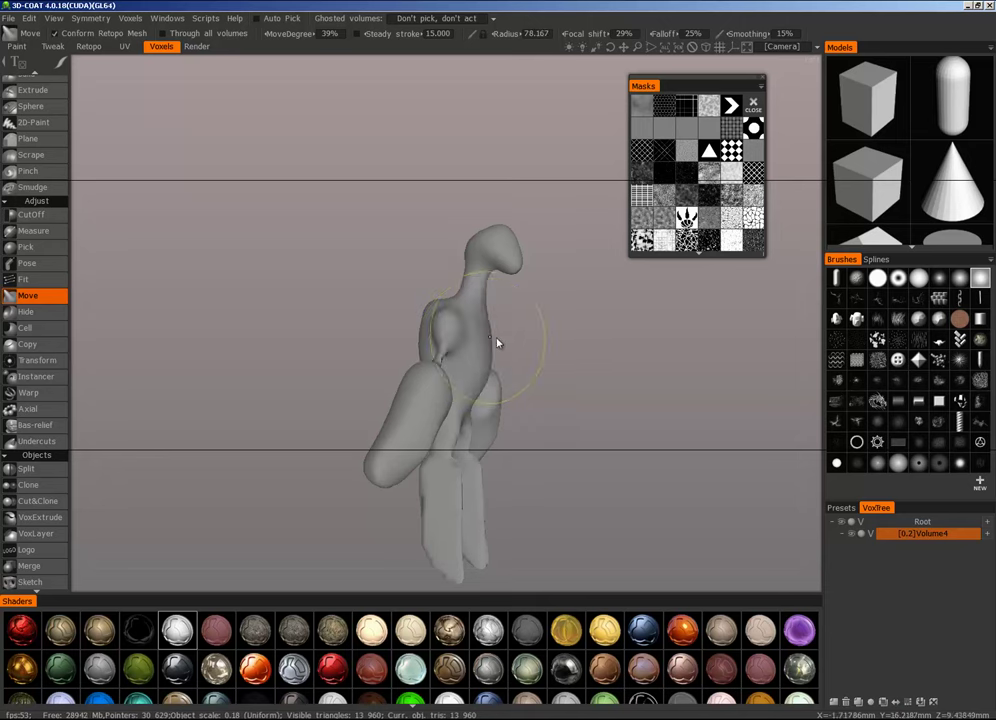
{"action": "mouse_move", "coordinate": [498, 342]}
{"action": "left_mouse_down"}
{"action": "mouse_move", "coordinate": [531, 329]}
{"action": "mouse_move", "coordinate": [475, 333]}
{"action": "mouse_move", "coordinate": [518, 334]}
{"action": "left_mouse_up"}
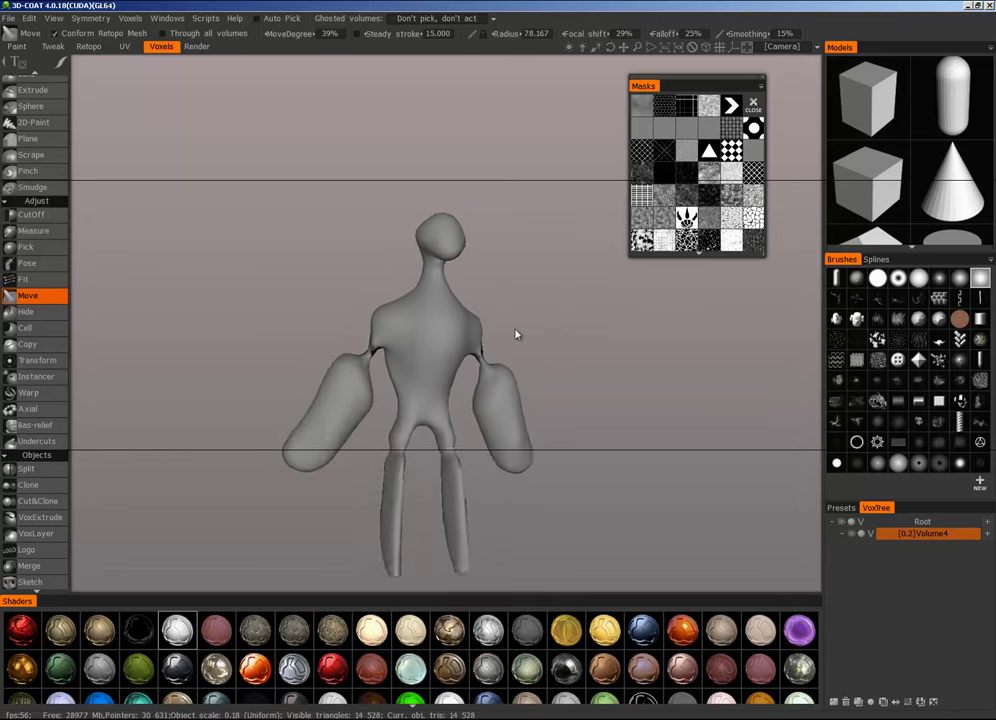
{"action": "right_click_drag", "start_coordinate": [562, 392], "coordinate": [569, 338]}
{"action": "mouse_move", "coordinate": [568, 339]}
{"action": "left_mouse_down"}
{"action": "mouse_move", "coordinate": [474, 325]}
{"action": "mouse_move", "coordinate": [511, 389]}
{"action": "mouse_move", "coordinate": [534, 396]}
{"action": "mouse_move", "coordinate": [596, 378]}
{"action": "left_mouse_up"}
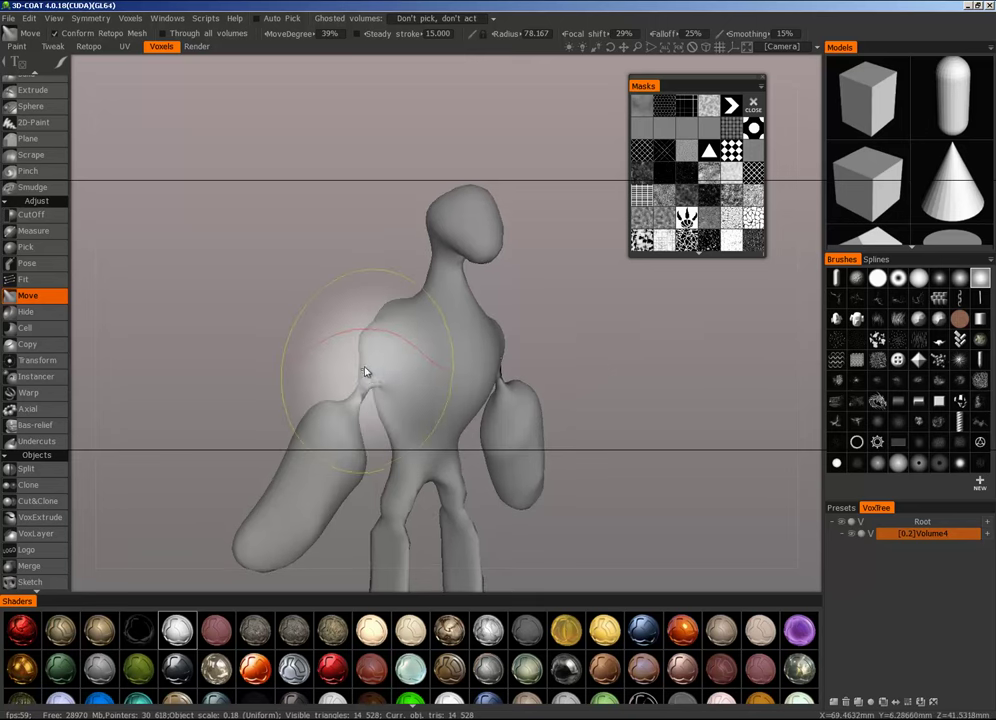
{"action": "scroll", "coordinate": [42, 377], "scroll_direction": "up", "scroll_amount": 3}
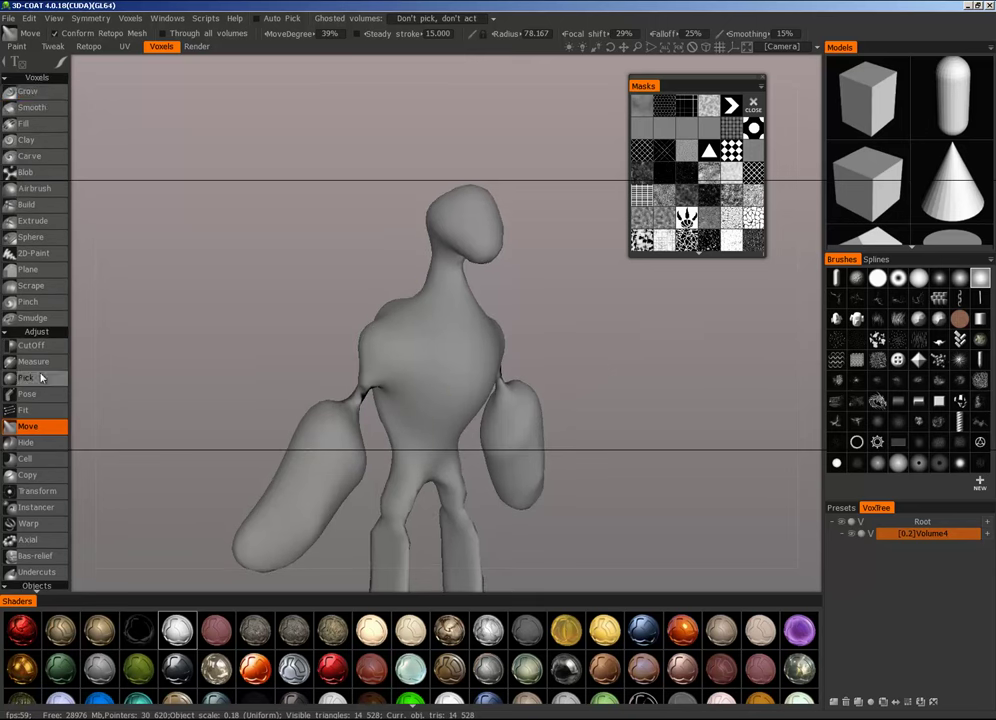
Step: Thicken the shoulder-to-arm joints with Grow strokes, blending them smoothly into the body at a brush radius of 43.801
{"action": "left_click", "coordinate": [38, 93]}
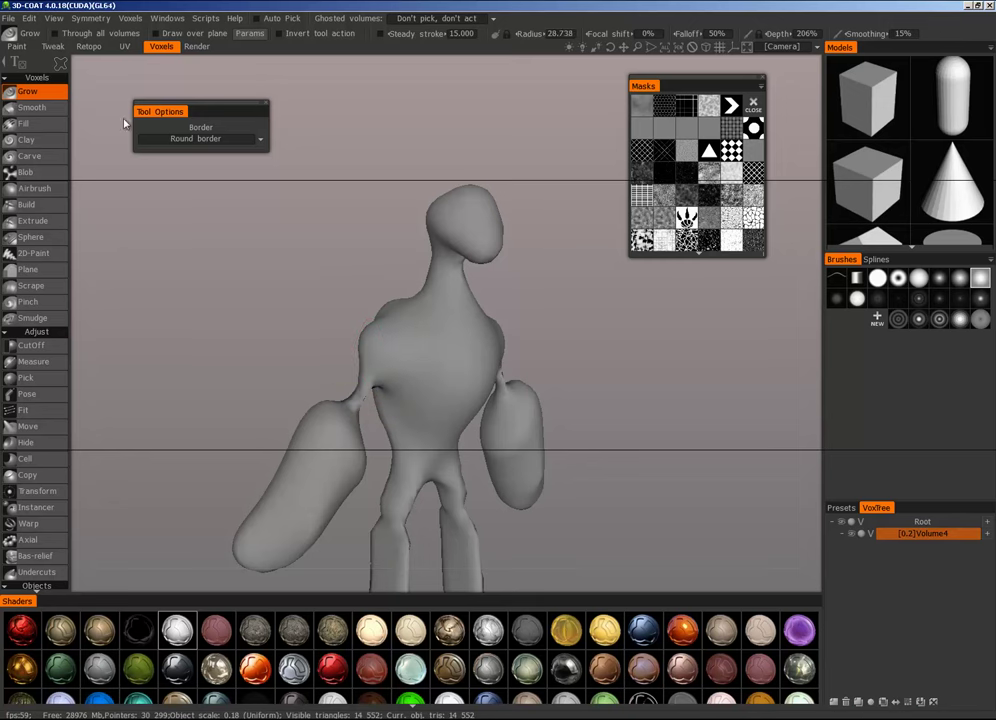
{"action": "left_click", "coordinate": [84, 65]}
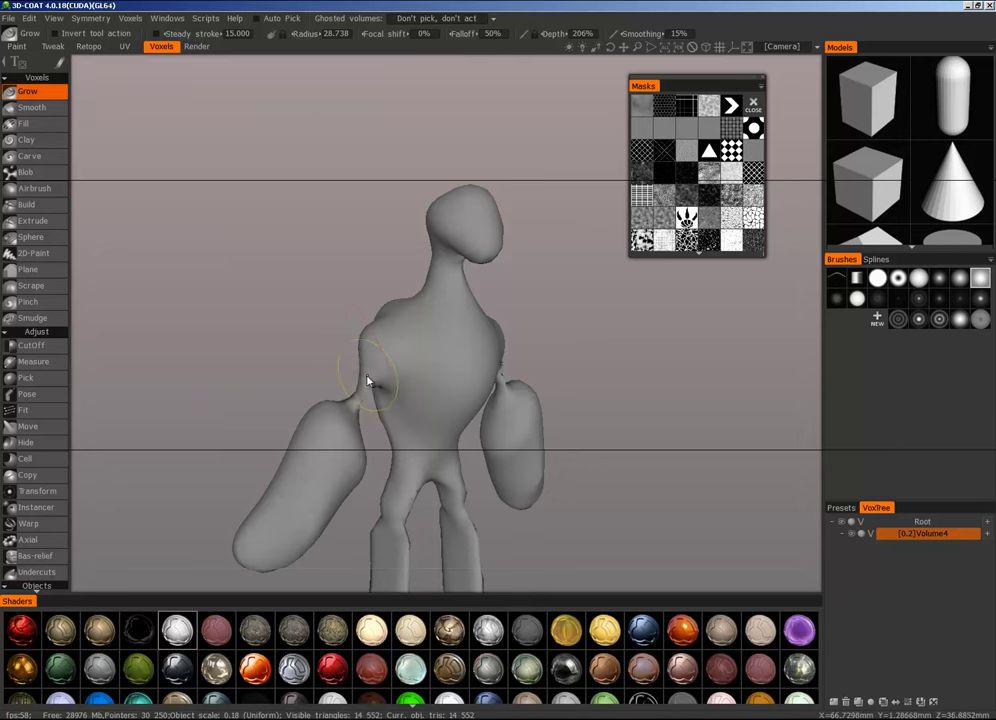
{"action": "left_click_drag", "start_coordinate": [367, 381], "coordinate": [342, 438]}
{"action": "mouse_move", "coordinate": [342, 438]}
{"action": "left_mouse_down", "text": "alt"}
{"action": "mouse_move", "coordinate": [678, 425]}
{"action": "mouse_move", "coordinate": [619, 401]}
{"action": "left_mouse_up", "text": "alt"}
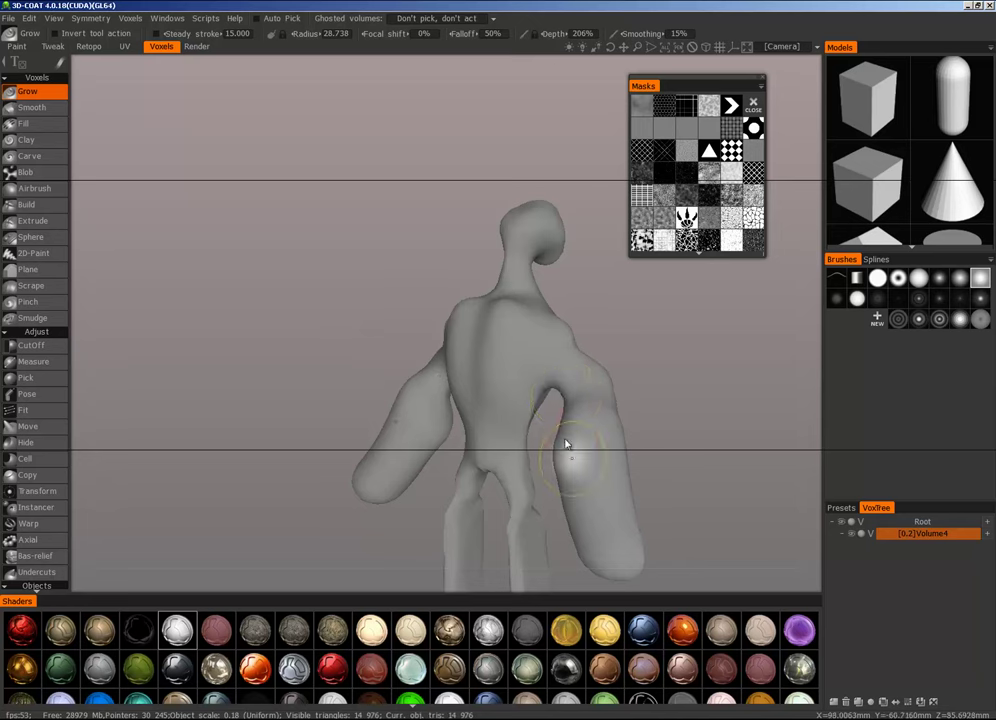
{"action": "left_click_drag", "start_coordinate": [628, 447], "coordinate": [378, 376]}
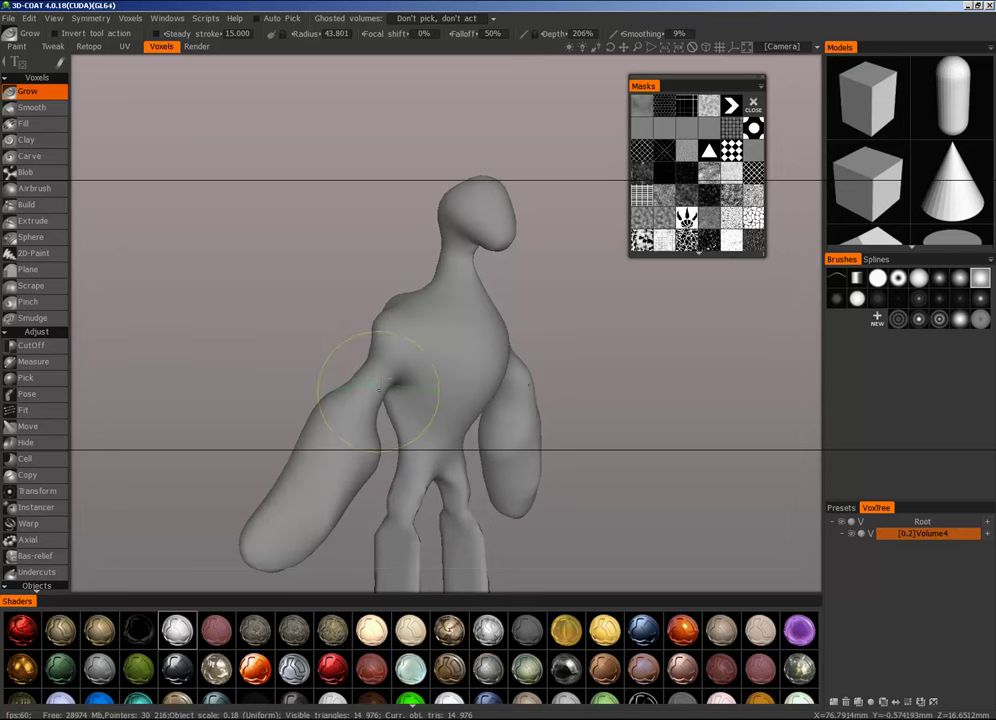
{"action": "left_click_drag", "start_coordinate": [390, 378], "coordinate": [376, 314], "text": "shift"}
{"action": "left_click_drag", "start_coordinate": [435, 364], "coordinate": [451, 368], "text": "alt"}
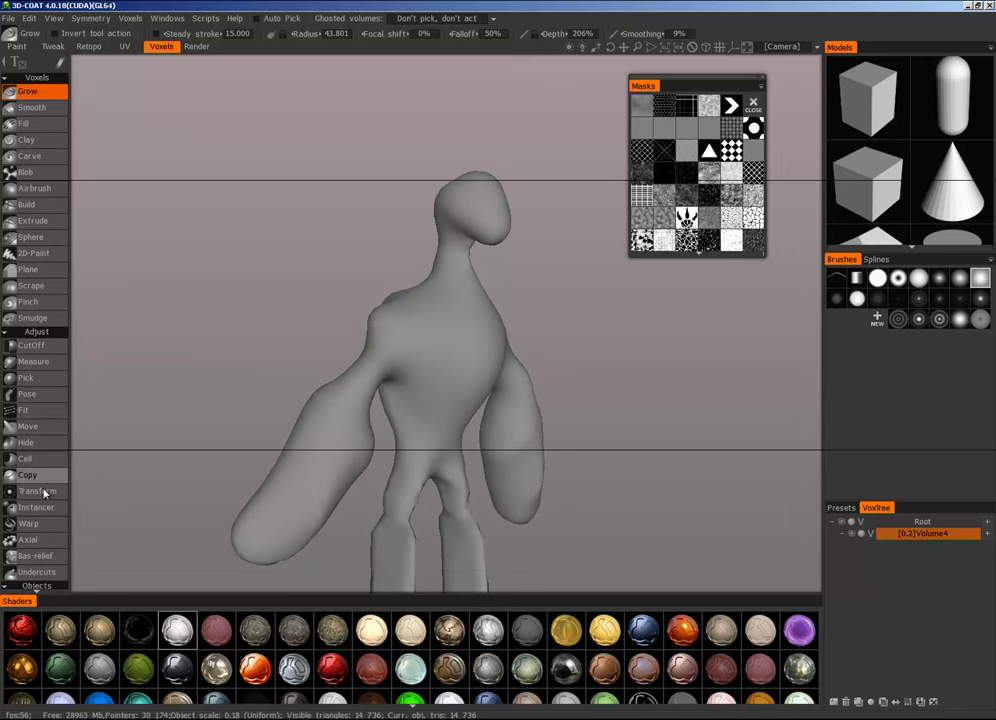
Step: Build up and round the shoulders with Grow strokes at a brush radius of 43.801
{"action": "scroll", "coordinate": [55, 534], "scroll_direction": "down", "scroll_amount": 3}
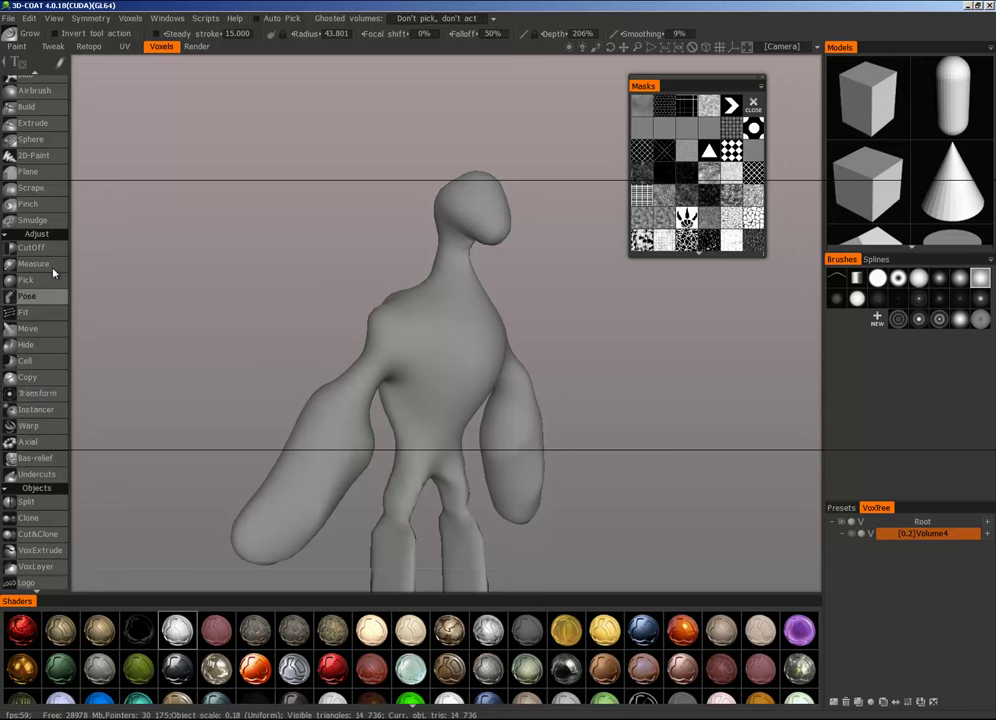
{"action": "scroll", "coordinate": [54, 273], "scroll_direction": "up", "scroll_amount": 3}
{"action": "mouse_move", "coordinate": [482, 330]}
{"action": "left_mouse_down", "text": "alt"}
{"action": "mouse_move", "coordinate": [453, 400]}
{"action": "mouse_move", "coordinate": [440, 400]}
{"action": "left_mouse_up", "text": "alt"}
{"action": "left_click_drag", "start_coordinate": [450, 343], "coordinate": [385, 345], "text": "alt"}
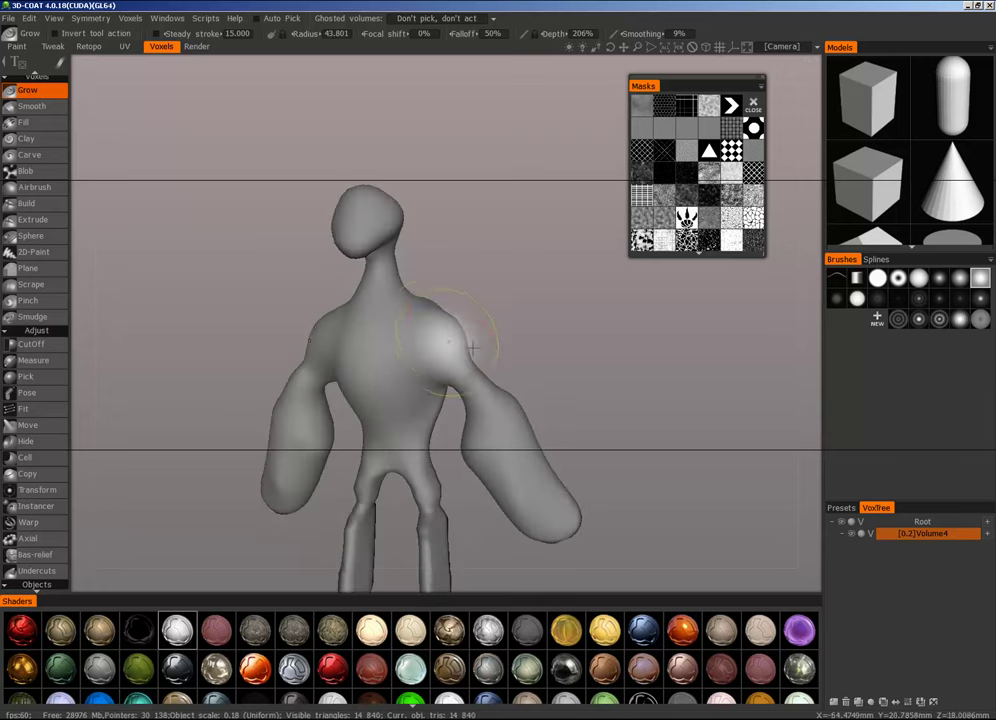
{"action": "mouse_move", "coordinate": [472, 345]}
{"action": "left_mouse_down"}
{"action": "mouse_move", "coordinate": [754, 340]}
{"action": "mouse_move", "coordinate": [551, 356]}
{"action": "mouse_move", "coordinate": [527, 373]}
{"action": "mouse_move", "coordinate": [438, 371]}
{"action": "left_mouse_up"}
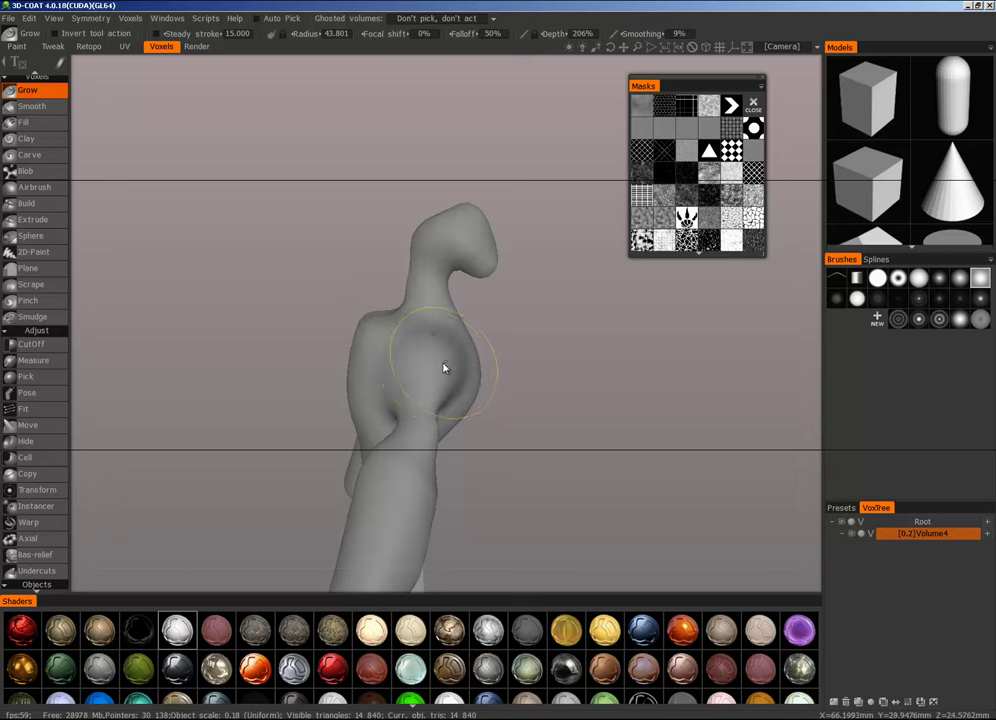
Step: Smooth down the blocky legs and rebuild them as continuous rounded limbs with Grow strokes
{"action": "mouse_move", "coordinate": [585, 388]}
{"action": "left_mouse_down"}
{"action": "mouse_move", "coordinate": [542, 356]}
{"action": "mouse_move", "coordinate": [494, 358]}
{"action": "mouse_move", "coordinate": [473, 400]}
{"action": "mouse_move", "coordinate": [469, 362]}
{"action": "mouse_move", "coordinate": [478, 378]}
{"action": "mouse_move", "coordinate": [465, 396]}
{"action": "mouse_move", "coordinate": [484, 413]}
{"action": "mouse_move", "coordinate": [482, 427]}
{"action": "left_mouse_up"}
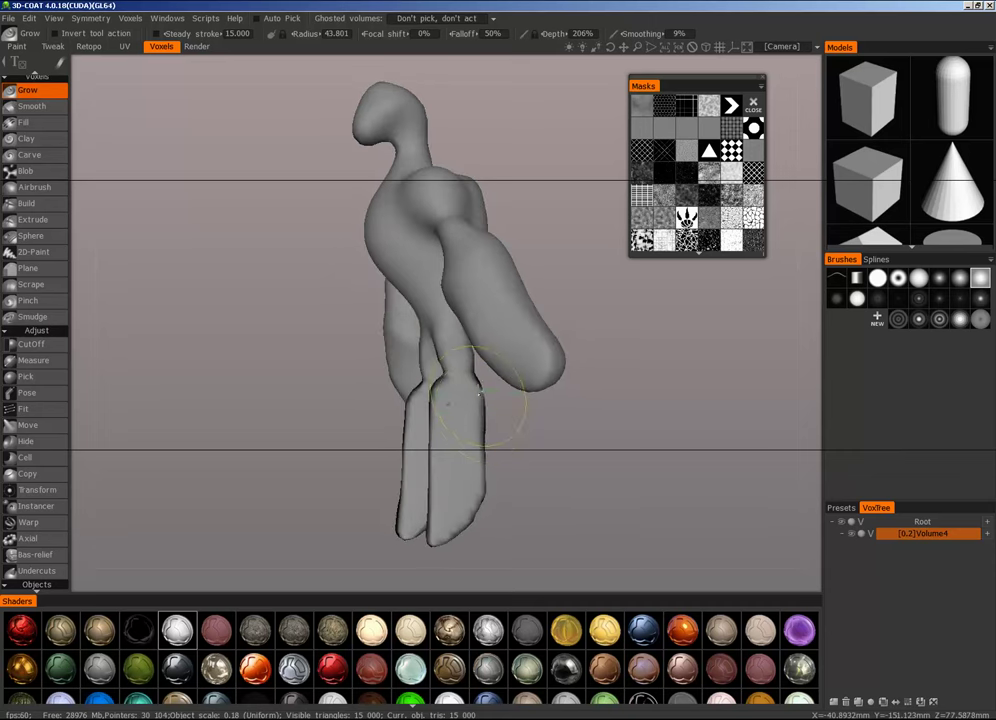
{"action": "left_click_drag", "start_coordinate": [453, 439], "coordinate": [436, 393]}
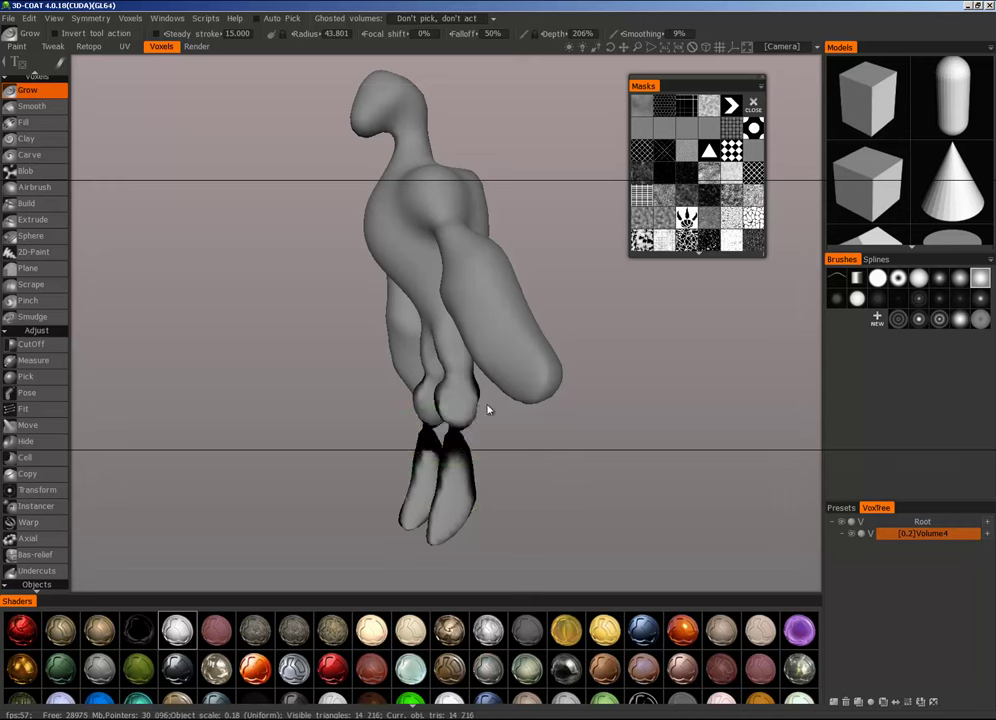
{"action": "mouse_move", "coordinate": [476, 428]}
{"action": "left_mouse_down"}
{"action": "mouse_move", "coordinate": [538, 445]}
{"action": "mouse_move", "coordinate": [466, 378]}
{"action": "left_mouse_up"}
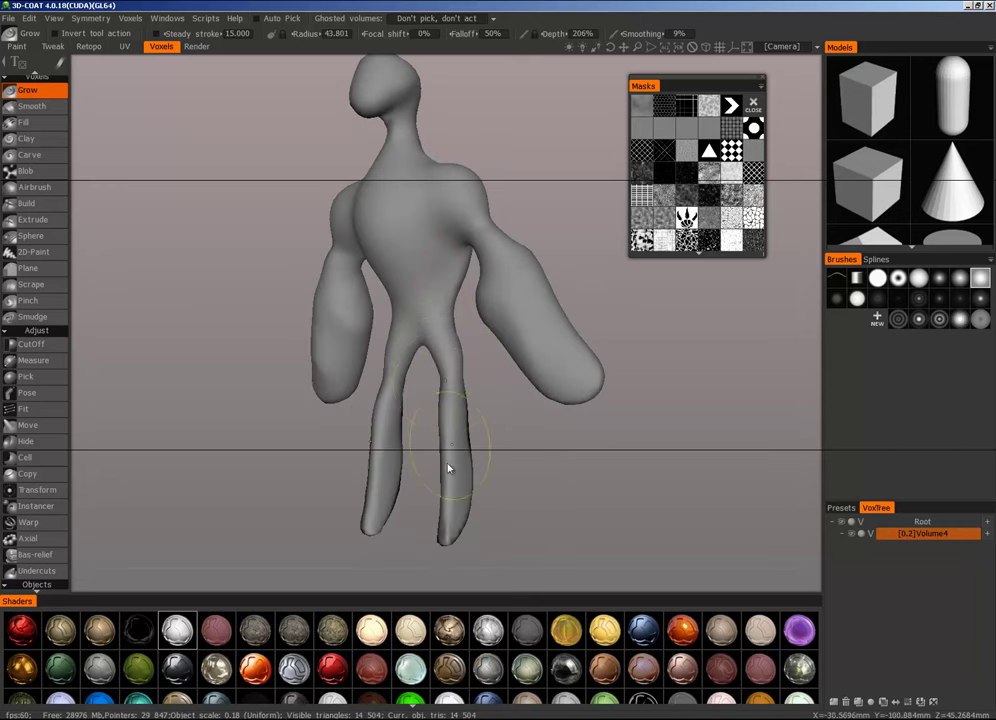
{"action": "left_click_drag", "start_coordinate": [448, 378], "coordinate": [447, 442]}
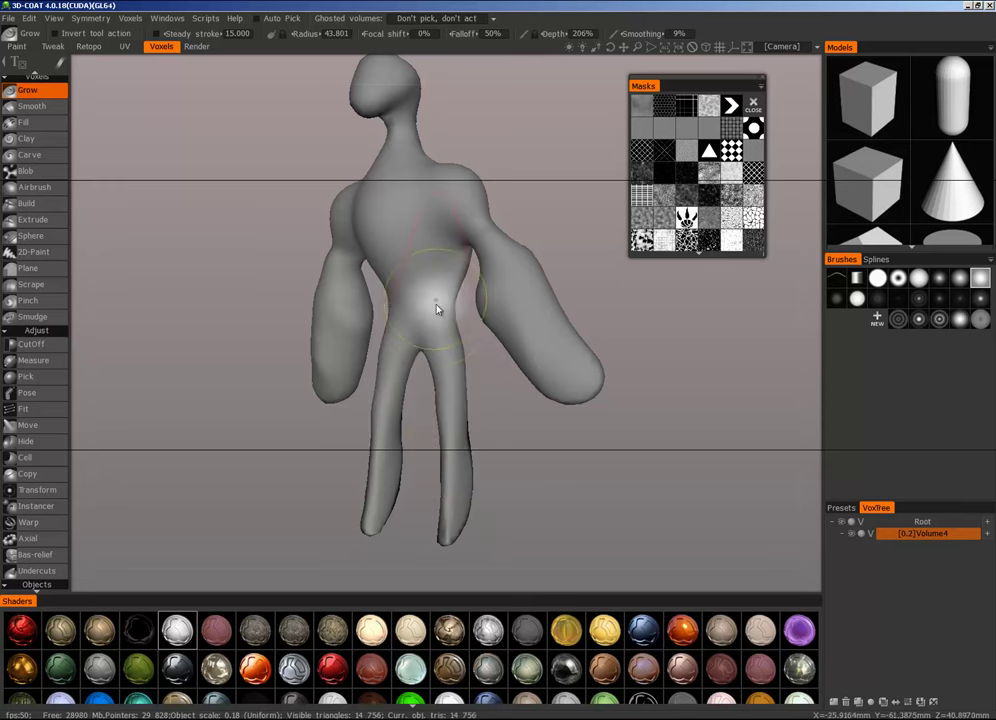
Step: Fill out the hips and lower back, and grow forward-pointing feet from the ends of the legs
{"action": "mouse_move", "coordinate": [458, 416]}
{"action": "left_mouse_down"}
{"action": "mouse_move", "coordinate": [662, 429]}
{"action": "mouse_move", "coordinate": [349, 420]}
{"action": "left_mouse_up"}
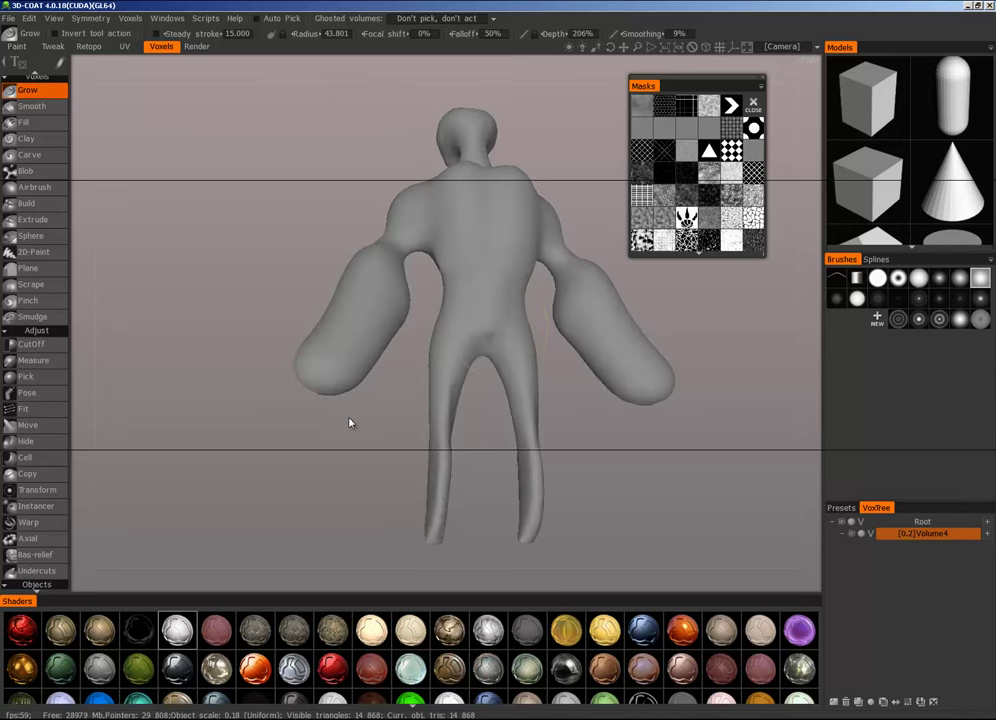
{"action": "mouse_move", "coordinate": [498, 328]}
{"action": "left_mouse_down"}
{"action": "mouse_move", "coordinate": [678, 340]}
{"action": "mouse_move", "coordinate": [525, 416]}
{"action": "mouse_move", "coordinate": [600, 349]}
{"action": "mouse_move", "coordinate": [505, 363]}
{"action": "left_mouse_up"}
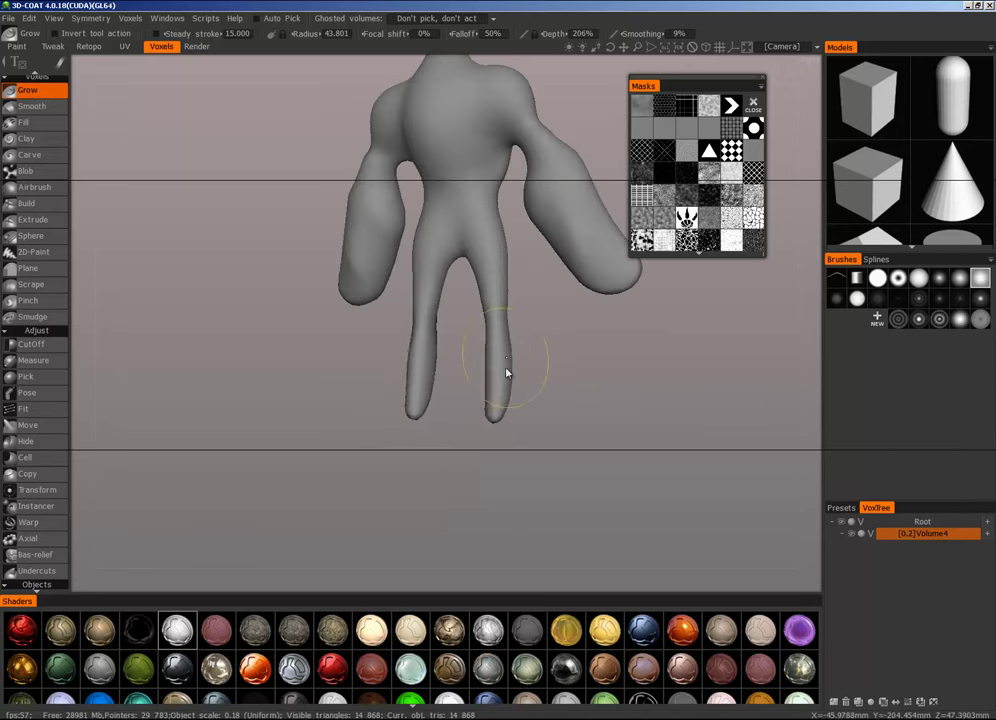
{"action": "mouse_move", "coordinate": [500, 437]}
{"action": "left_mouse_down"}
{"action": "mouse_move", "coordinate": [427, 413]}
{"action": "mouse_move", "coordinate": [476, 400]}
{"action": "mouse_move", "coordinate": [462, 311]}
{"action": "mouse_move", "coordinate": [457, 403]}
{"action": "mouse_move", "coordinate": [478, 351]}
{"action": "mouse_move", "coordinate": [441, 382]}
{"action": "mouse_move", "coordinate": [445, 429]}
{"action": "mouse_move", "coordinate": [538, 476]}
{"action": "mouse_move", "coordinate": [762, 524]}
{"action": "mouse_move", "coordinate": [518, 472]}
{"action": "mouse_move", "coordinate": [754, 496]}
{"action": "mouse_move", "coordinate": [570, 480]}
{"action": "mouse_move", "coordinate": [571, 402]}
{"action": "left_mouse_up"}
{"action": "mouse_move", "coordinate": [571, 402]}
{"action": "right_mouse_down"}
{"action": "mouse_move", "coordinate": [527, 413]}
{"action": "mouse_move", "coordinate": [558, 398]}
{"action": "right_mouse_up"}
{"action": "middle_click_drag", "start_coordinate": [558, 398], "coordinate": [524, 388]}
Step: Pull the feet slightly downward with the Move tool at a brush radius of 140
{"action": "key", "text": "m"}
{"action": "right_click_drag", "start_coordinate": [480, 404], "coordinate": [533, 408]}
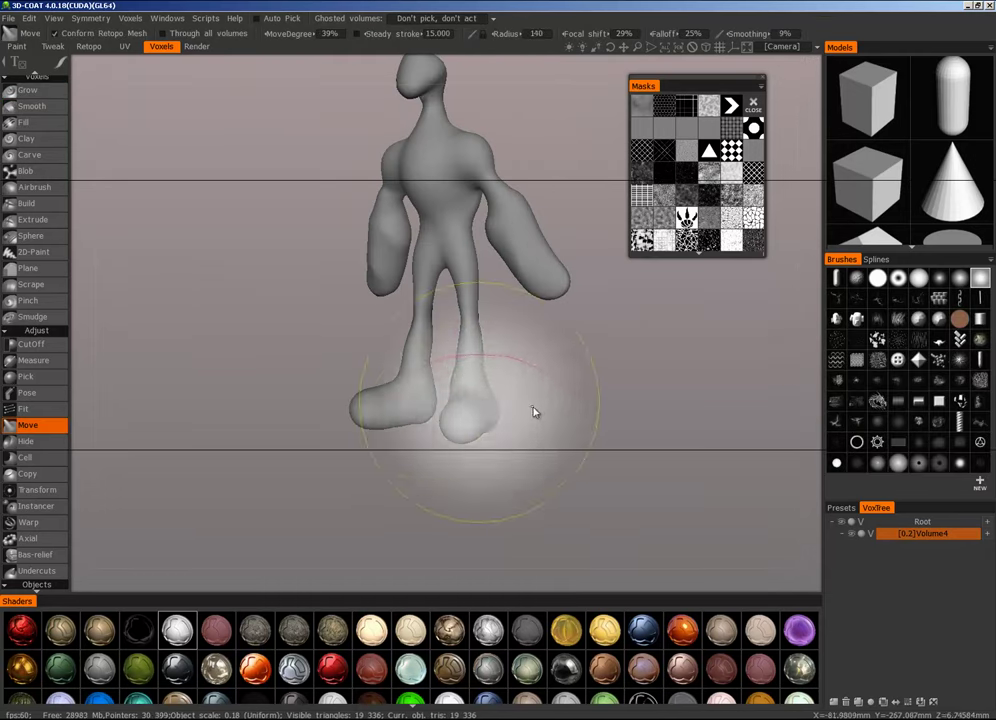
{"action": "left_click_drag", "start_coordinate": [468, 415], "coordinate": [468, 427]}
Step: Pull the base of the neck and upper back backward with Move strokes, reducing the brush radius to 78.276
{"action": "mouse_move", "coordinate": [477, 331]}
{"action": "left_mouse_down"}
{"action": "mouse_move", "coordinate": [459, 334]}
{"action": "mouse_move", "coordinate": [645, 351]}
{"action": "mouse_move", "coordinate": [560, 336]}
{"action": "mouse_move", "coordinate": [485, 349]}
{"action": "mouse_move", "coordinate": [339, 346]}
{"action": "mouse_move", "coordinate": [351, 356]}
{"action": "mouse_move", "coordinate": [495, 290]}
{"action": "mouse_move", "coordinate": [584, 298]}
{"action": "left_mouse_up"}
{"action": "middle_click_drag", "start_coordinate": [584, 298], "coordinate": [591, 380]}
{"action": "right_click_drag", "start_coordinate": [591, 380], "coordinate": [567, 338]}
{"action": "middle_click_drag", "start_coordinate": [567, 338], "coordinate": [547, 380]}
{"action": "mouse_move", "coordinate": [467, 290]}
{"action": "left_mouse_down"}
{"action": "mouse_move", "coordinate": [478, 259]}
{"action": "mouse_move", "coordinate": [505, 290]}
{"action": "left_mouse_up"}
{"action": "right_click_drag", "start_coordinate": [505, 291], "coordinate": [504, 312], "text": "alt"}
{"action": "right_click_drag", "start_coordinate": [504, 312], "coordinate": [463, 310]}
{"action": "mouse_move", "coordinate": [483, 291]}
{"action": "left_mouse_down"}
{"action": "mouse_move", "coordinate": [490, 273]}
{"action": "mouse_move", "coordinate": [517, 293]}
{"action": "left_mouse_up"}
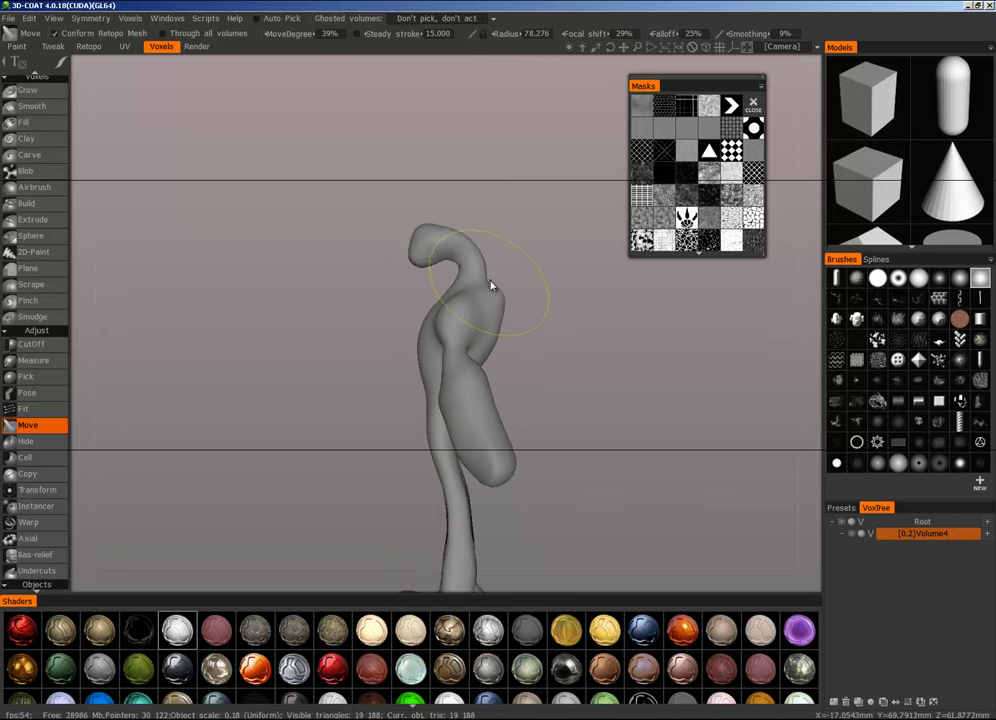
Step: Reshape the front of the chest with the Move tool at a brush radius of 78.276
{"action": "mouse_move", "coordinate": [517, 292]}
{"action": "left_mouse_down"}
{"action": "mouse_move", "coordinate": [589, 305]}
{"action": "mouse_move", "coordinate": [565, 296]}
{"action": "mouse_move", "coordinate": [598, 285]}
{"action": "left_mouse_up"}
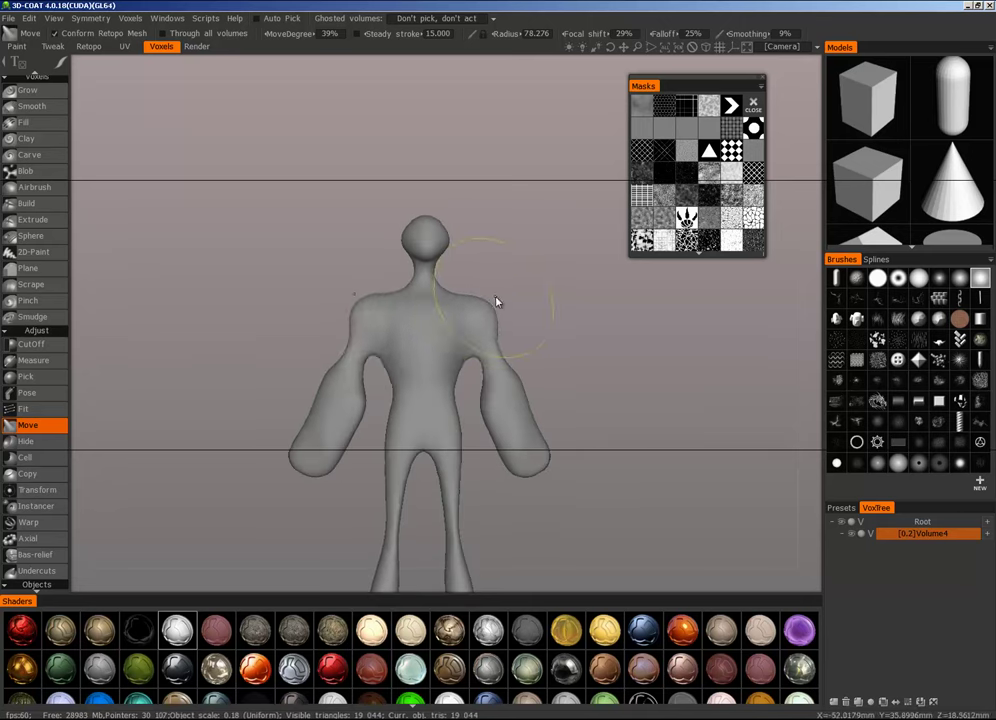
{"action": "left_click_drag", "start_coordinate": [519, 331], "coordinate": [657, 378]}
{"action": "left_click_drag", "start_coordinate": [460, 319], "coordinate": [471, 345]}
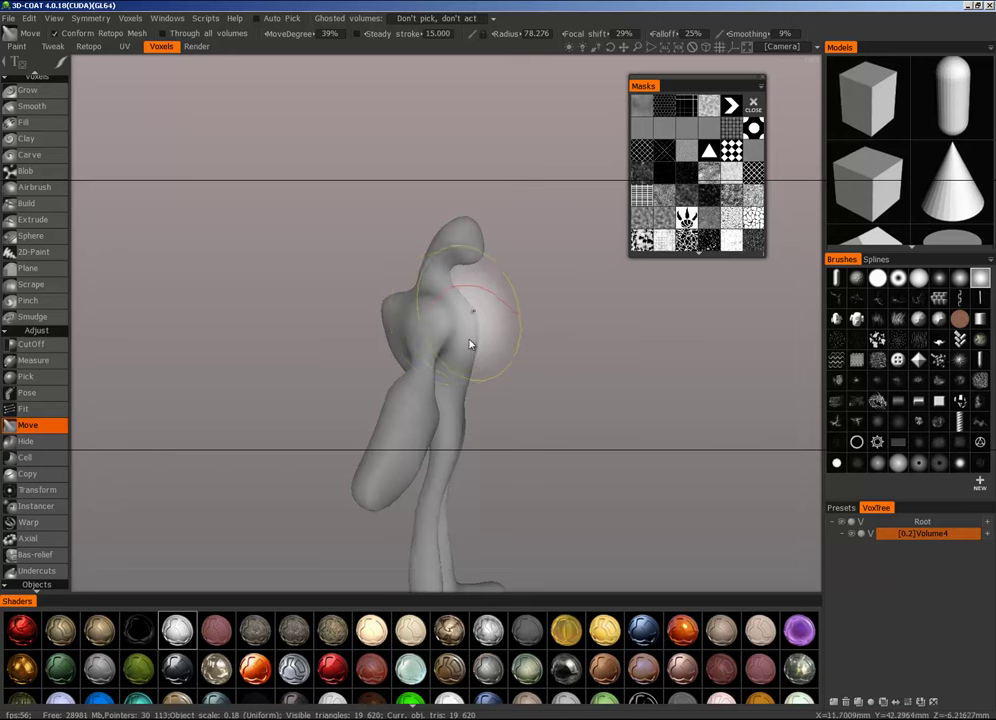
Step: Pull the tops of the shoulders up and outward with the Move tool at a brush radius of 56.301
{"action": "mouse_move", "coordinate": [546, 346]}
{"action": "left_mouse_down"}
{"action": "mouse_move", "coordinate": [682, 367]}
{"action": "mouse_move", "coordinate": [676, 345]}
{"action": "left_mouse_up"}
{"action": "right_click_drag", "start_coordinate": [589, 316], "coordinate": [600, 370]}
{"action": "left_click_drag", "start_coordinate": [600, 370], "coordinate": [560, 418]}
{"action": "mouse_move", "coordinate": [524, 325]}
{"action": "right_mouse_down"}
{"action": "mouse_move", "coordinate": [490, 320]}
{"action": "mouse_move", "coordinate": [537, 315]}
{"action": "right_mouse_up"}
{"action": "mouse_move", "coordinate": [545, 316]}
{"action": "left_mouse_down"}
{"action": "mouse_move", "coordinate": [572, 320]}
{"action": "mouse_move", "coordinate": [569, 221]}
{"action": "mouse_move", "coordinate": [511, 248]}
{"action": "mouse_move", "coordinate": [566, 279]}
{"action": "left_mouse_up"}
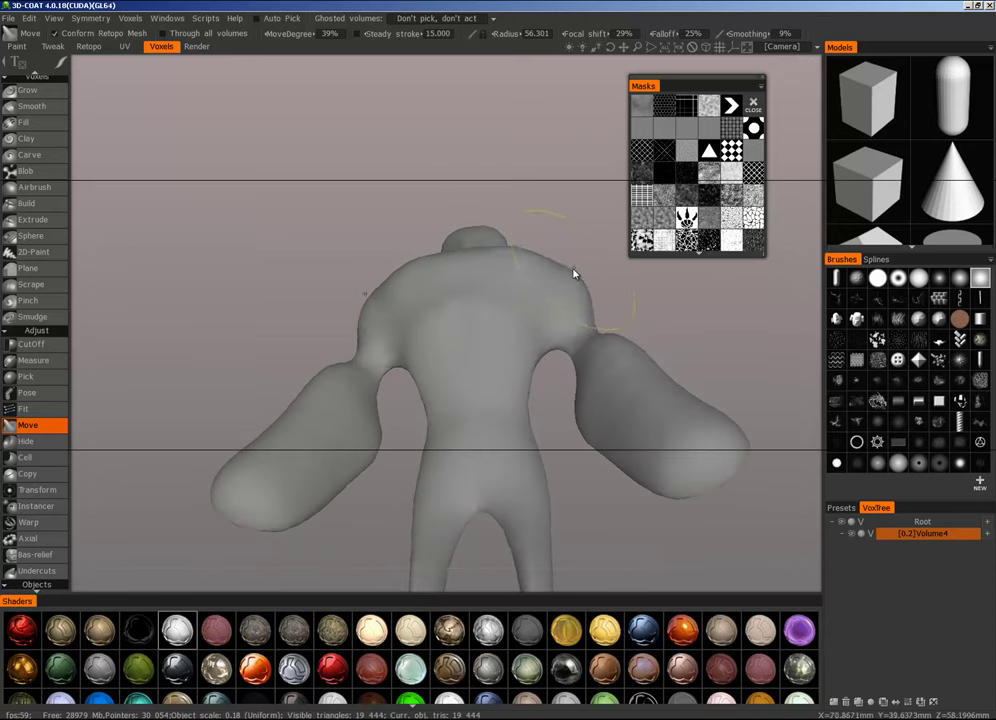
Step: Bend the arms so the forearms angle forward, using Move at a brush radius of 114
{"action": "mouse_move", "coordinate": [490, 319]}
{"action": "left_mouse_down"}
{"action": "mouse_move", "coordinate": [714, 418]}
{"action": "mouse_move", "coordinate": [594, 373]}
{"action": "mouse_move", "coordinate": [605, 356]}
{"action": "mouse_move", "coordinate": [640, 357]}
{"action": "mouse_move", "coordinate": [507, 511]}
{"action": "mouse_move", "coordinate": [518, 400]}
{"action": "mouse_move", "coordinate": [436, 382]}
{"action": "left_mouse_up"}
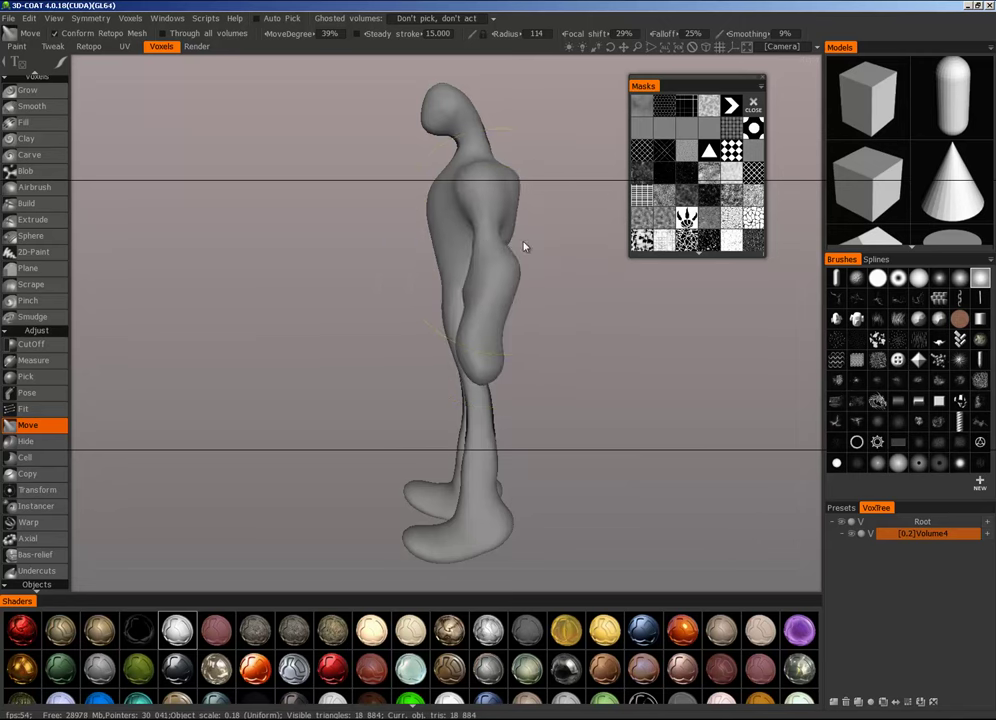
{"action": "mouse_move", "coordinate": [524, 246]}
{"action": "left_mouse_down"}
{"action": "mouse_move", "coordinate": [562, 291]}
{"action": "mouse_move", "coordinate": [627, 282]}
{"action": "mouse_move", "coordinate": [547, 309]}
{"action": "mouse_move", "coordinate": [477, 280]}
{"action": "mouse_move", "coordinate": [545, 309]}
{"action": "mouse_move", "coordinate": [494, 358]}
{"action": "mouse_move", "coordinate": [467, 345]}
{"action": "mouse_move", "coordinate": [540, 369]}
{"action": "mouse_move", "coordinate": [671, 488]}
{"action": "mouse_move", "coordinate": [756, 451]}
{"action": "left_mouse_up"}
{"action": "right_click_drag", "start_coordinate": [756, 451], "coordinate": [480, 420]}
{"action": "left_click_drag", "start_coordinate": [480, 420], "coordinate": [697, 433]}
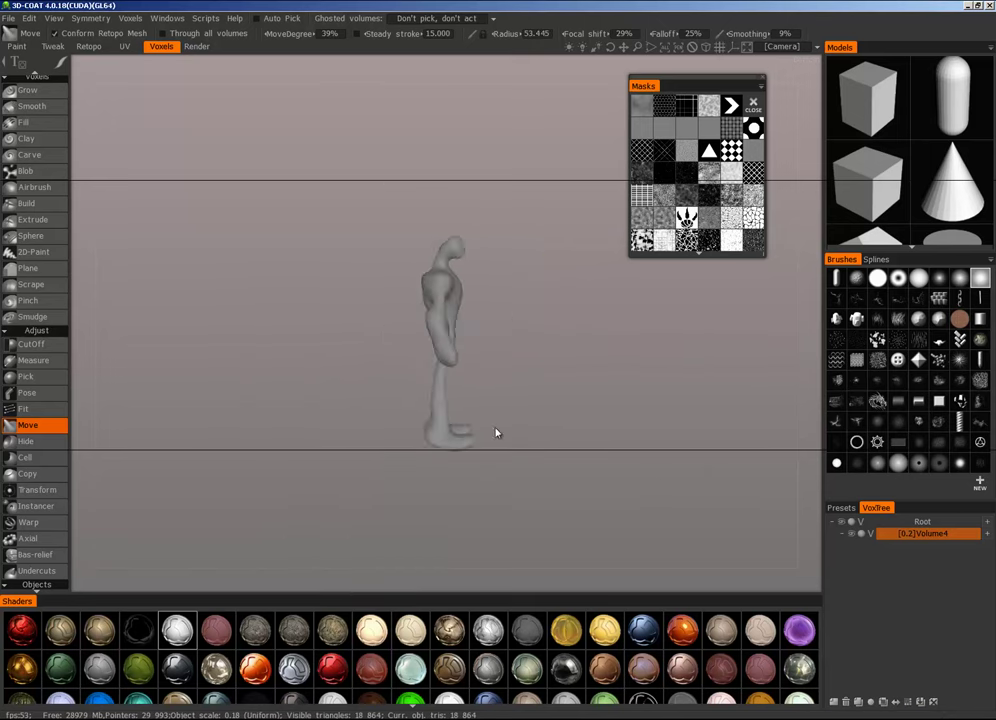
Step: Refine the shape of the legs with Move strokes at brush radii of 53.445 and 62.776
{"action": "left_click_drag", "start_coordinate": [496, 433], "coordinate": [462, 411]}
{"action": "right_click_drag", "start_coordinate": [462, 411], "coordinate": [605, 362]}
{"action": "left_click_drag", "start_coordinate": [605, 362], "coordinate": [529, 378]}
{"action": "middle_click_drag", "start_coordinate": [529, 378], "coordinate": [516, 346]}
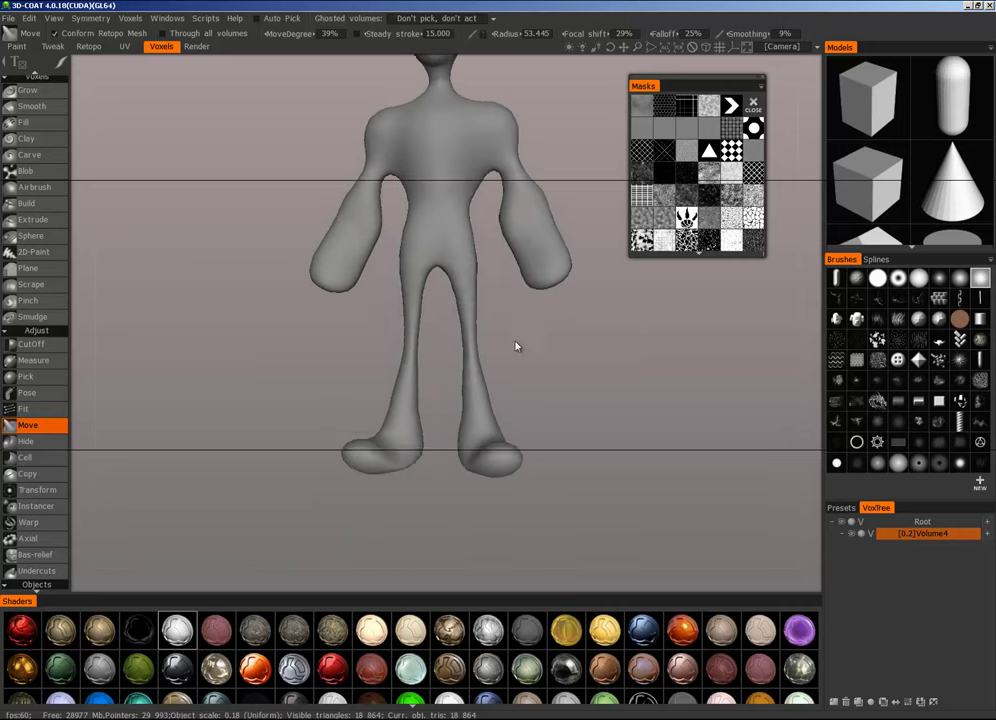
{"action": "mouse_move", "coordinate": [516, 346]}
{"action": "left_mouse_down"}
{"action": "mouse_move", "coordinate": [413, 349]}
{"action": "mouse_move", "coordinate": [471, 407]}
{"action": "mouse_move", "coordinate": [433, 389]}
{"action": "mouse_move", "coordinate": [446, 441]}
{"action": "mouse_move", "coordinate": [658, 460]}
{"action": "mouse_move", "coordinate": [585, 442]}
{"action": "mouse_move", "coordinate": [558, 467]}
{"action": "mouse_move", "coordinate": [729, 420]}
{"action": "left_mouse_up"}
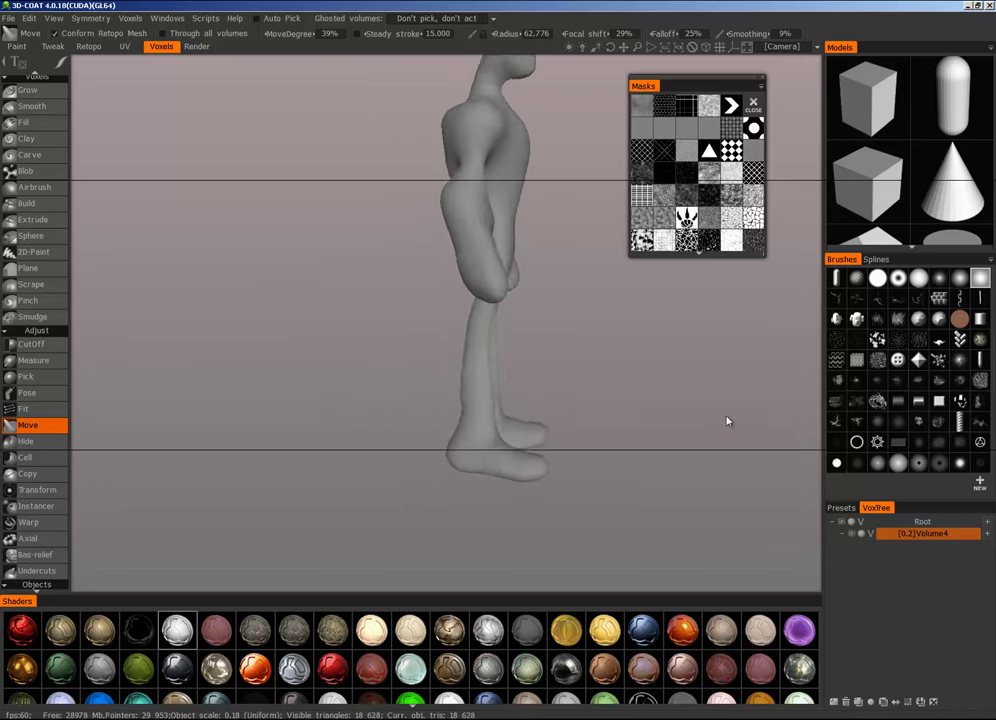
Step: Flatten the hump of the upper back with Move strokes at brush radii of 54.141 and 61.088
{"action": "right_click_drag", "start_coordinate": [729, 420], "coordinate": [520, 440]}
{"action": "left_click_drag", "start_coordinate": [520, 440], "coordinate": [680, 409]}
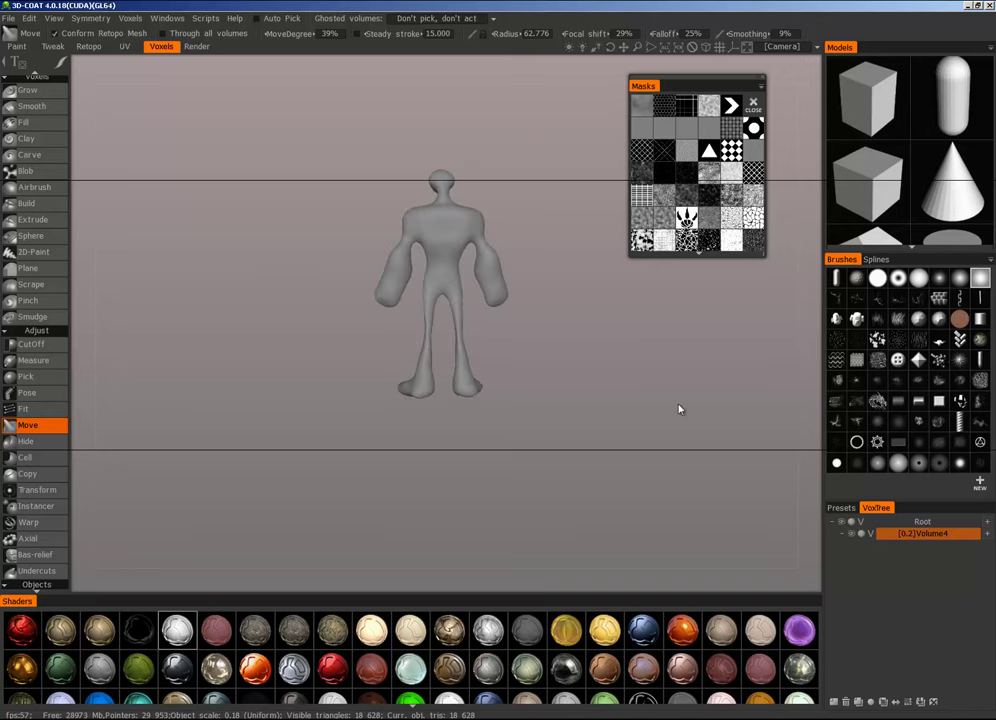
{"action": "right_click_drag", "start_coordinate": [680, 409], "coordinate": [587, 362]}
{"action": "mouse_move", "coordinate": [587, 362]}
{"action": "left_mouse_down"}
{"action": "mouse_move", "coordinate": [425, 358]}
{"action": "mouse_move", "coordinate": [502, 405]}
{"action": "mouse_move", "coordinate": [360, 410]}
{"action": "mouse_move", "coordinate": [656, 429]}
{"action": "mouse_move", "coordinate": [560, 350]}
{"action": "mouse_move", "coordinate": [493, 265]}
{"action": "mouse_move", "coordinate": [460, 292]}
{"action": "mouse_move", "coordinate": [463, 331]}
{"action": "left_mouse_up"}
{"action": "mouse_move", "coordinate": [515, 390]}
{"action": "left_mouse_down"}
{"action": "mouse_move", "coordinate": [673, 421]}
{"action": "mouse_move", "coordinate": [637, 390]}
{"action": "left_mouse_up"}
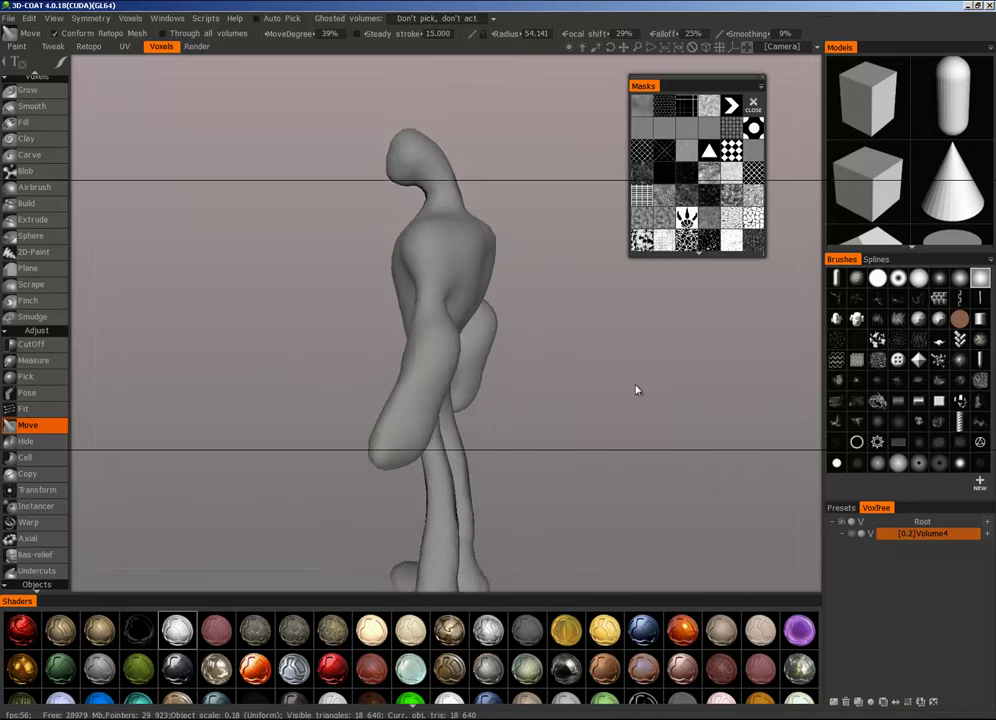
{"action": "mouse_move", "coordinate": [637, 390]}
{"action": "right_mouse_down"}
{"action": "mouse_move", "coordinate": [538, 358]}
{"action": "mouse_move", "coordinate": [582, 362]}
{"action": "right_mouse_up"}
{"action": "middle_click_drag", "start_coordinate": [582, 362], "coordinate": [588, 430]}
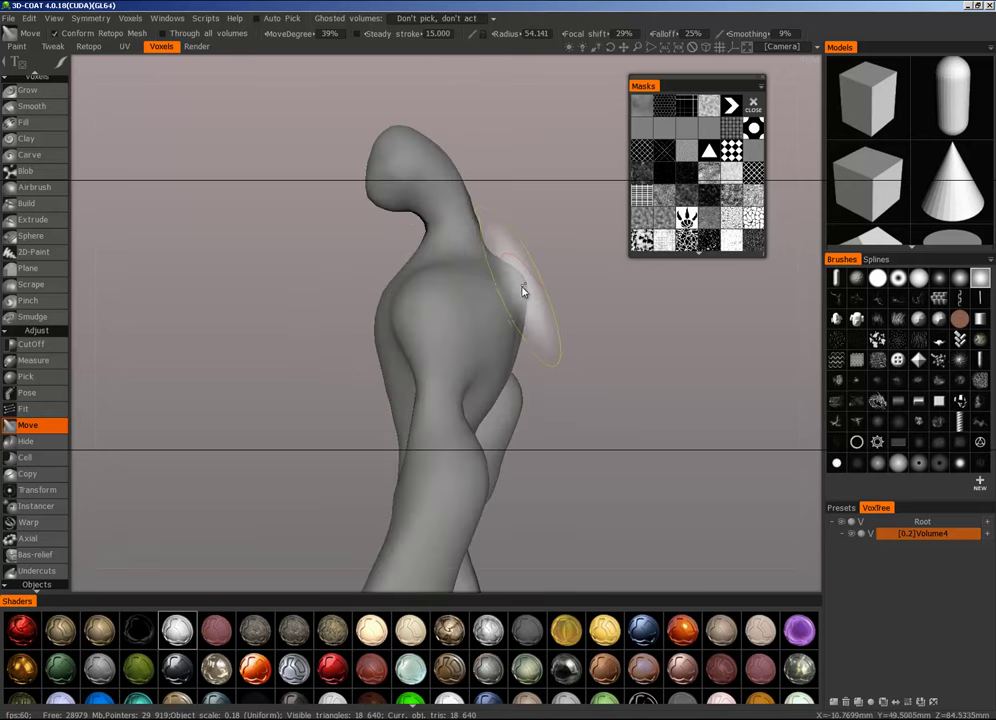
{"action": "scroll", "coordinate": [524, 289], "scroll_direction": "up", "scroll_amount": 1}
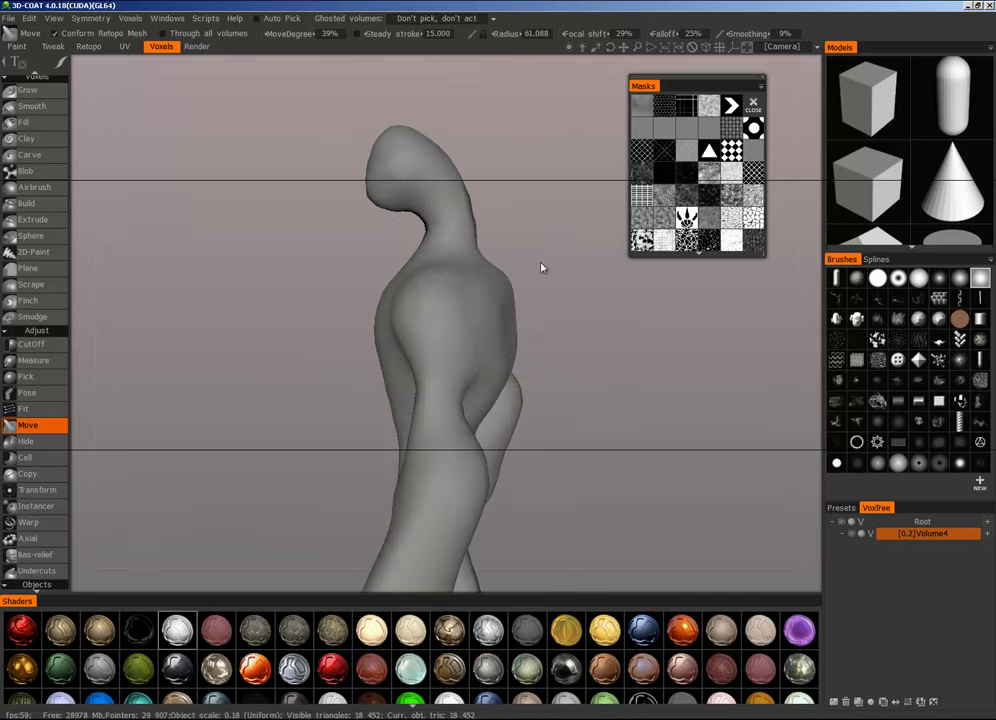
{"action": "mouse_move", "coordinate": [540, 268]}
{"action": "left_mouse_down"}
{"action": "mouse_move", "coordinate": [578, 269]}
{"action": "mouse_move", "coordinate": [470, 296]}
{"action": "mouse_move", "coordinate": [402, 267]}
{"action": "mouse_move", "coordinate": [440, 198]}
{"action": "mouse_move", "coordinate": [438, 269]}
{"action": "mouse_move", "coordinate": [669, 289]}
{"action": "left_mouse_up"}
Step: Widen the upper part of the head with the Move tool at a brush radius of 40.059
{"action": "mouse_move", "coordinate": [669, 289]}
{"action": "right_mouse_down"}
{"action": "mouse_move", "coordinate": [588, 331]}
{"action": "mouse_move", "coordinate": [502, 425]}
{"action": "mouse_move", "coordinate": [591, 329]}
{"action": "mouse_move", "coordinate": [525, 373]}
{"action": "mouse_move", "coordinate": [545, 318]}
{"action": "mouse_move", "coordinate": [489, 344]}
{"action": "right_mouse_up"}
{"action": "mouse_move", "coordinate": [488, 344]}
{"action": "left_mouse_down", "text": "alt"}
{"action": "mouse_move", "coordinate": [229, 371]}
{"action": "mouse_move", "coordinate": [489, 334]}
{"action": "left_mouse_up", "text": "alt"}
{"action": "middle_click_drag", "start_coordinate": [489, 334], "coordinate": [562, 590], "text": "alt"}
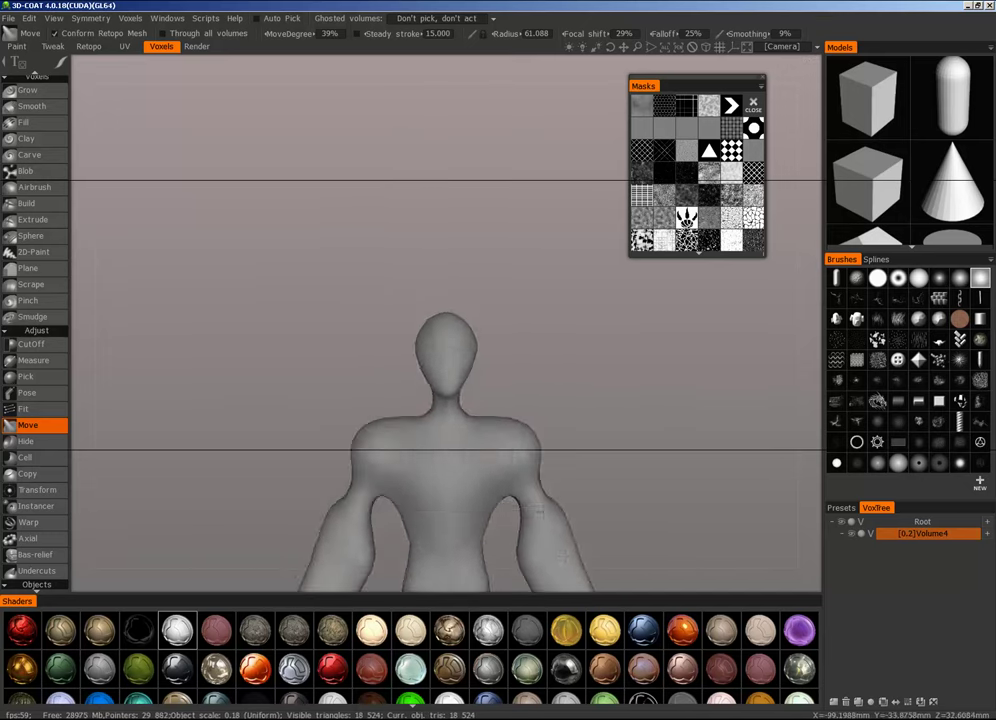
{"action": "mouse_move", "coordinate": [562, 590]}
{"action": "right_mouse_down", "text": "alt"}
{"action": "mouse_move", "coordinate": [519, 353]}
{"action": "mouse_move", "coordinate": [500, 345]}
{"action": "mouse_move", "coordinate": [440, 377]}
{"action": "right_mouse_up", "text": "alt"}
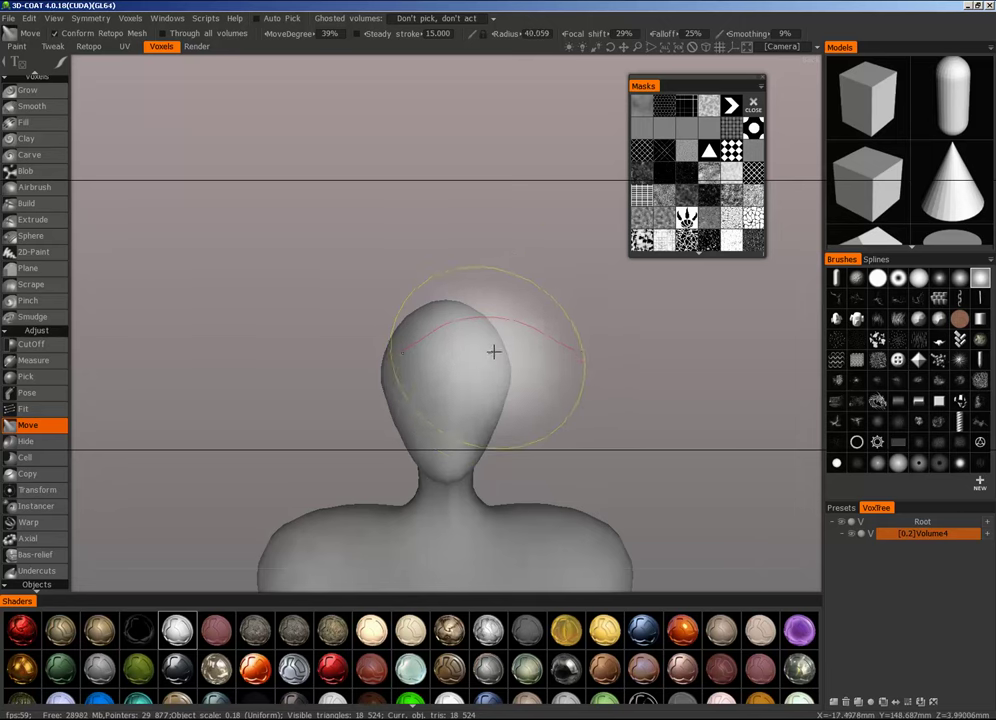
{"action": "left_click_drag", "start_coordinate": [506, 341], "coordinate": [534, 313]}
{"action": "right_click_drag", "start_coordinate": [608, 392], "coordinate": [569, 469], "text": "alt"}
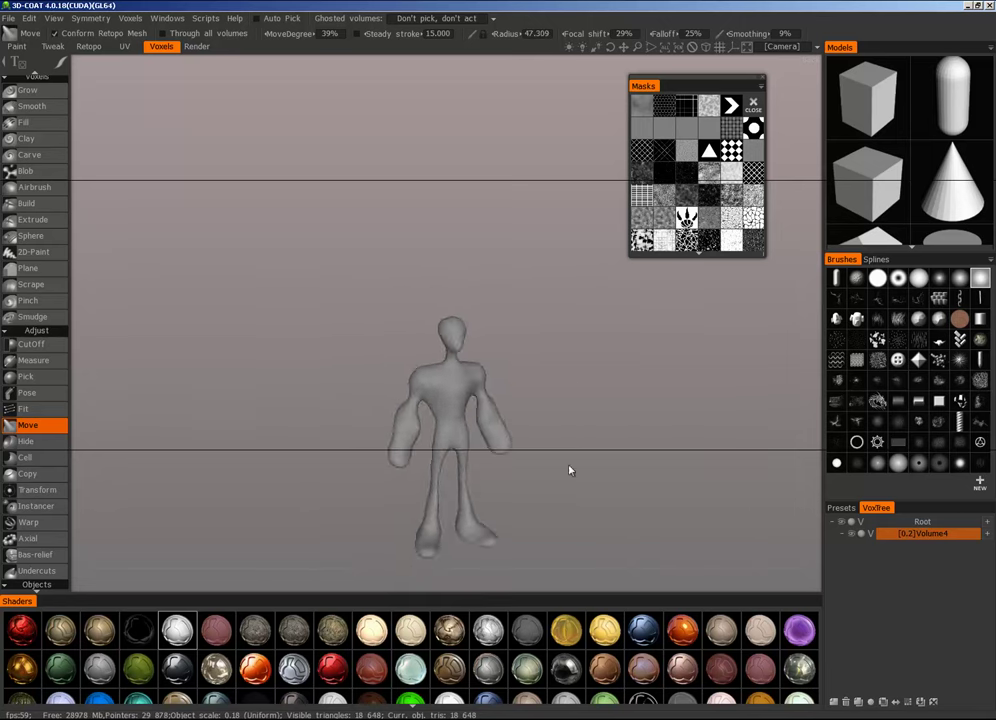
Step: Stretch the back of the skull backward into an elongated cranium with Move at a brush radius of 47.309
{"action": "left_click_drag", "start_coordinate": [569, 469], "coordinate": [738, 452], "text": "alt"}
{"action": "right_click_drag", "start_coordinate": [529, 388], "coordinate": [562, 322], "text": "alt"}
{"action": "left_click_drag", "start_coordinate": [562, 322], "coordinate": [684, 330], "text": "alt"}
{"action": "mouse_move", "coordinate": [684, 330]}
{"action": "right_mouse_down", "text": "alt"}
{"action": "mouse_move", "coordinate": [629, 391]}
{"action": "mouse_move", "coordinate": [553, 437]}
{"action": "mouse_move", "coordinate": [707, 322]}
{"action": "mouse_move", "coordinate": [567, 345]}
{"action": "mouse_move", "coordinate": [445, 329]}
{"action": "right_mouse_up", "text": "alt"}
{"action": "left_click_drag", "start_coordinate": [364, 309], "coordinate": [219, 330]}
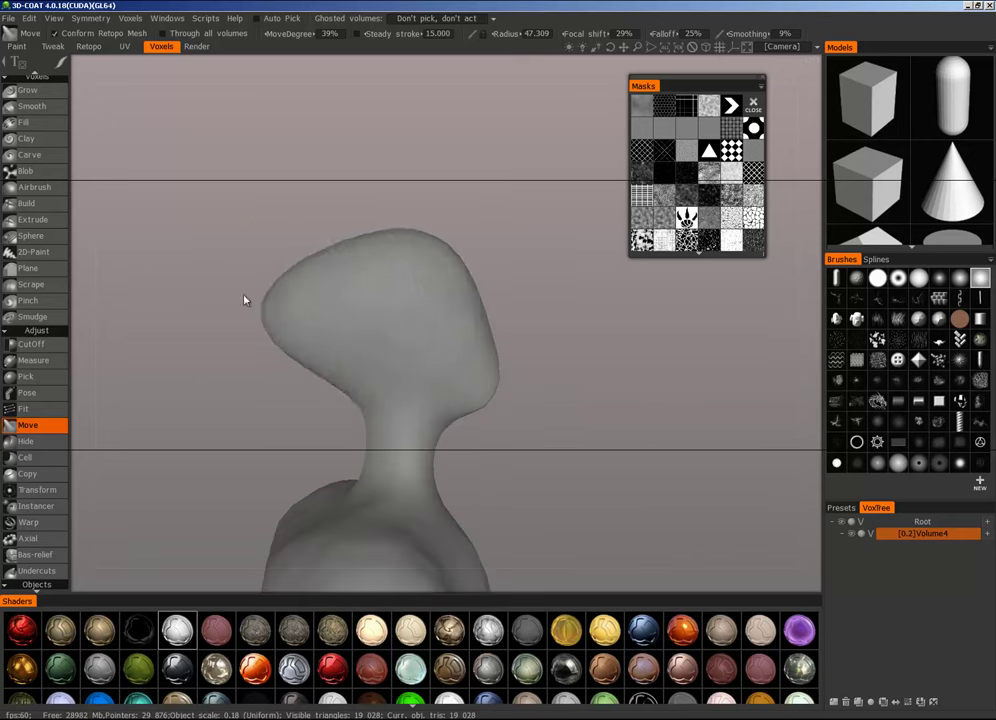
Step: Shift the whole head forward over the neck with the Move tool at a brush radius of 89.234
{"action": "right_click_drag", "start_coordinate": [244, 300], "coordinate": [446, 376]}
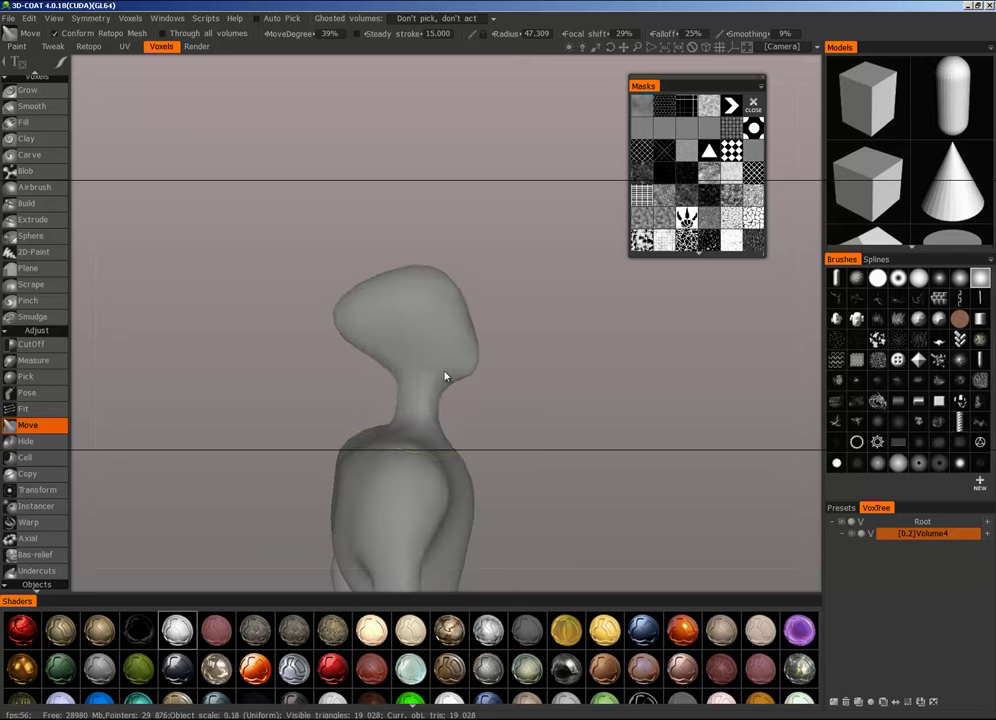
{"action": "right_click_drag", "start_coordinate": [449, 319], "coordinate": [535, 328]}
{"action": "mouse_move", "coordinate": [433, 315]}
{"action": "left_mouse_down"}
{"action": "mouse_move", "coordinate": [476, 311]}
{"action": "mouse_move", "coordinate": [473, 340]}
{"action": "left_mouse_up"}
{"action": "left_click_drag", "start_coordinate": [562, 378], "coordinate": [518, 372]}
{"action": "right_click_drag", "start_coordinate": [518, 372], "coordinate": [372, 482]}
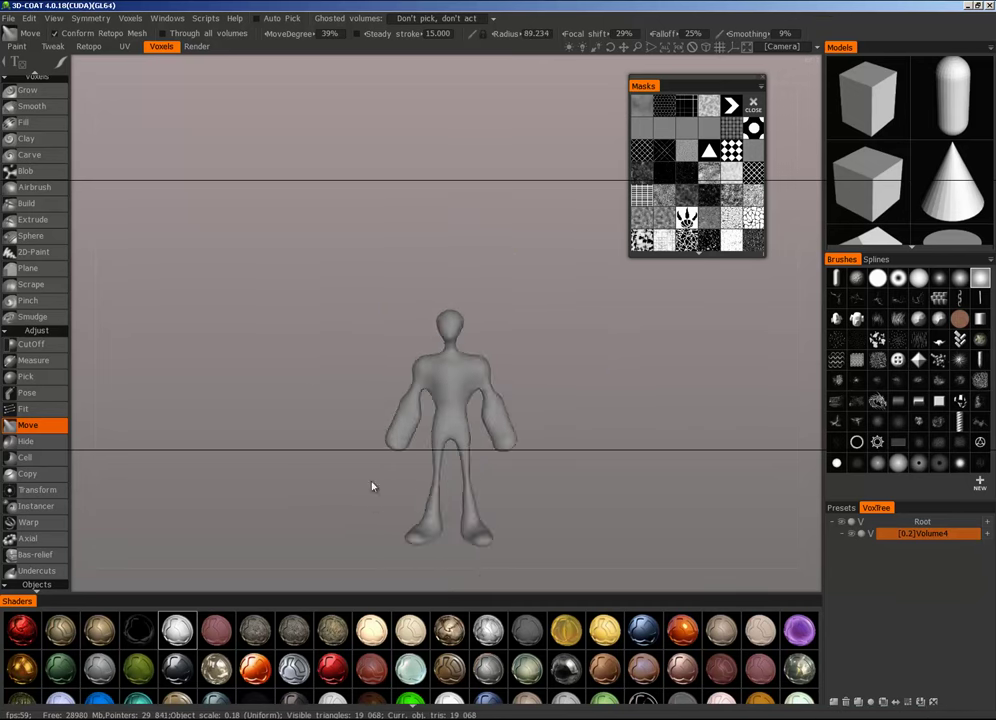
{"action": "left_click_drag", "start_coordinate": [371, 487], "coordinate": [675, 460]}
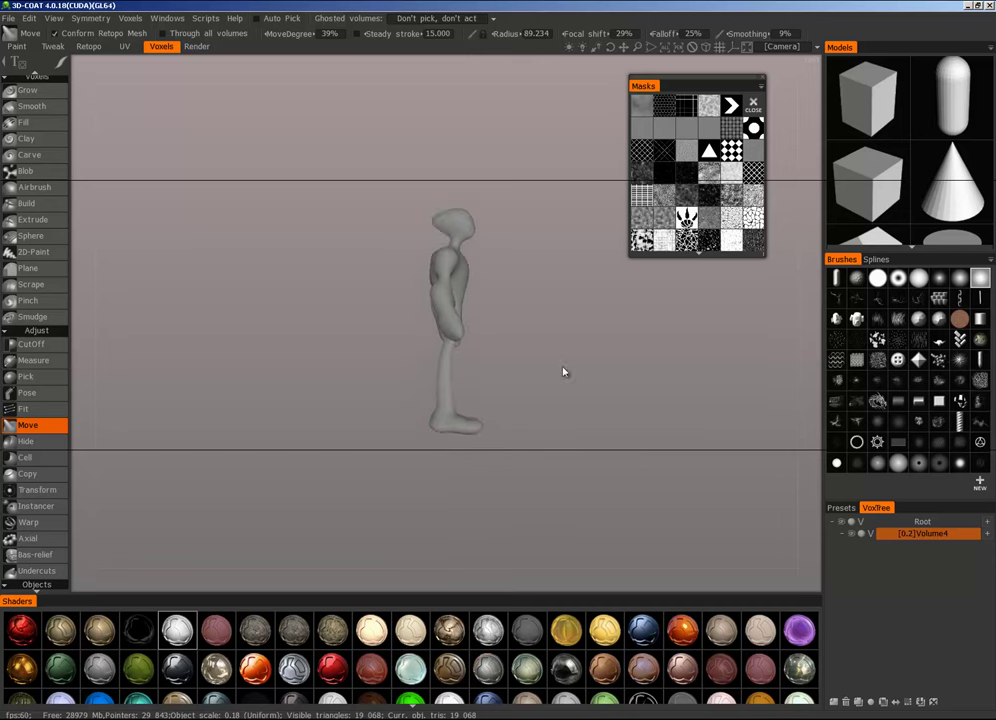
{"action": "mouse_move", "coordinate": [562, 371]}
{"action": "right_mouse_down"}
{"action": "mouse_move", "coordinate": [609, 340]}
{"action": "mouse_move", "coordinate": [616, 304]}
{"action": "right_mouse_up"}
{"action": "middle_click_drag", "start_coordinate": [616, 300], "coordinate": [609, 362]}
{"action": "right_click_drag", "start_coordinate": [609, 362], "coordinate": [628, 332]}
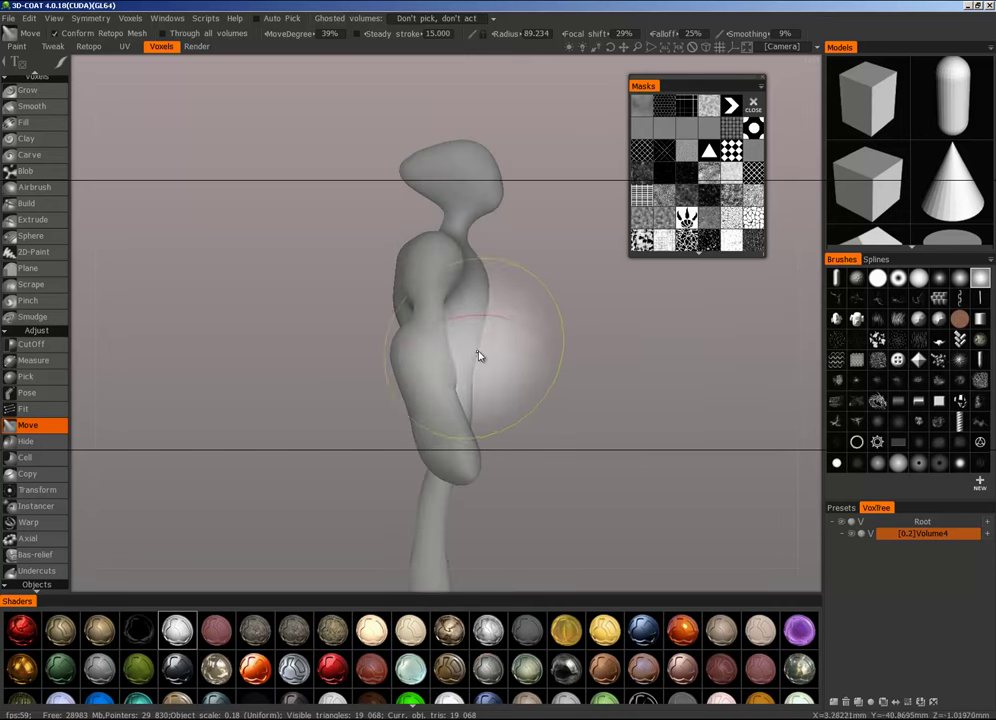
Step: Pull the belly forward in side profile with the Move tool at a brush radius of 89.234
{"action": "left_click_drag", "start_coordinate": [478, 356], "coordinate": [492, 358]}
{"action": "scroll", "coordinate": [491, 361], "scroll_direction": "down", "scroll_amount": 5}
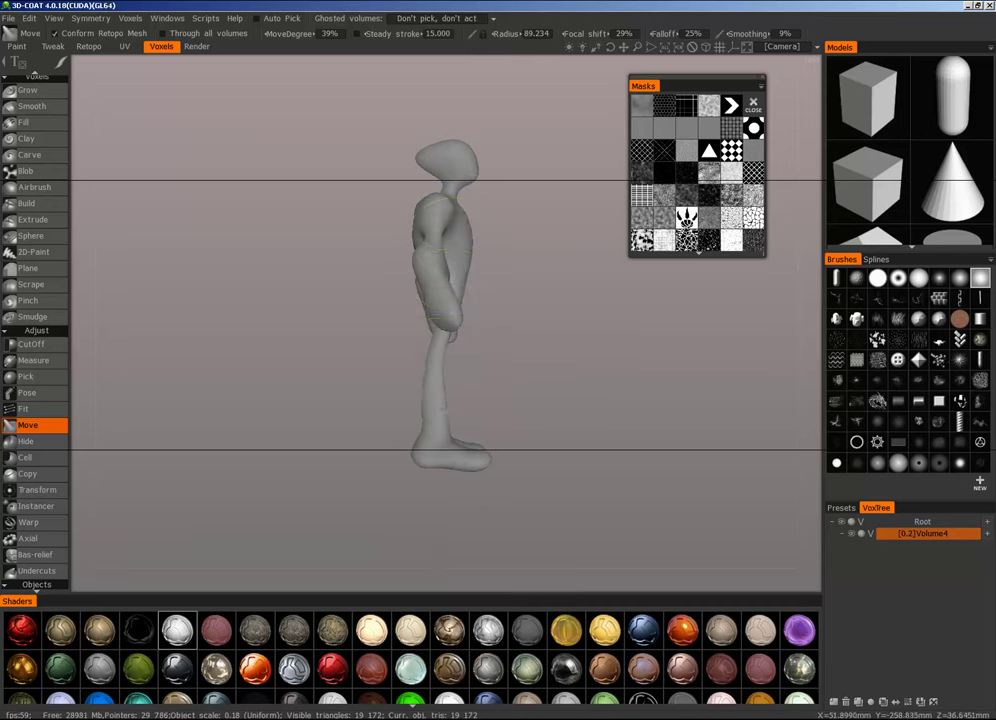
{"action": "mouse_move", "coordinate": [470, 411]}
{"action": "left_mouse_down"}
{"action": "mouse_move", "coordinate": [720, 420]}
{"action": "mouse_move", "coordinate": [427, 411]}
{"action": "mouse_move", "coordinate": [340, 431]}
{"action": "mouse_move", "coordinate": [478, 382]}
{"action": "mouse_move", "coordinate": [585, 380]}
{"action": "mouse_move", "coordinate": [573, 362]}
{"action": "left_mouse_up"}
{"action": "right_click_drag", "start_coordinate": [573, 362], "coordinate": [505, 416]}
{"action": "scroll", "coordinate": [560, 390], "scroll_direction": "up", "scroll_amount": 3}
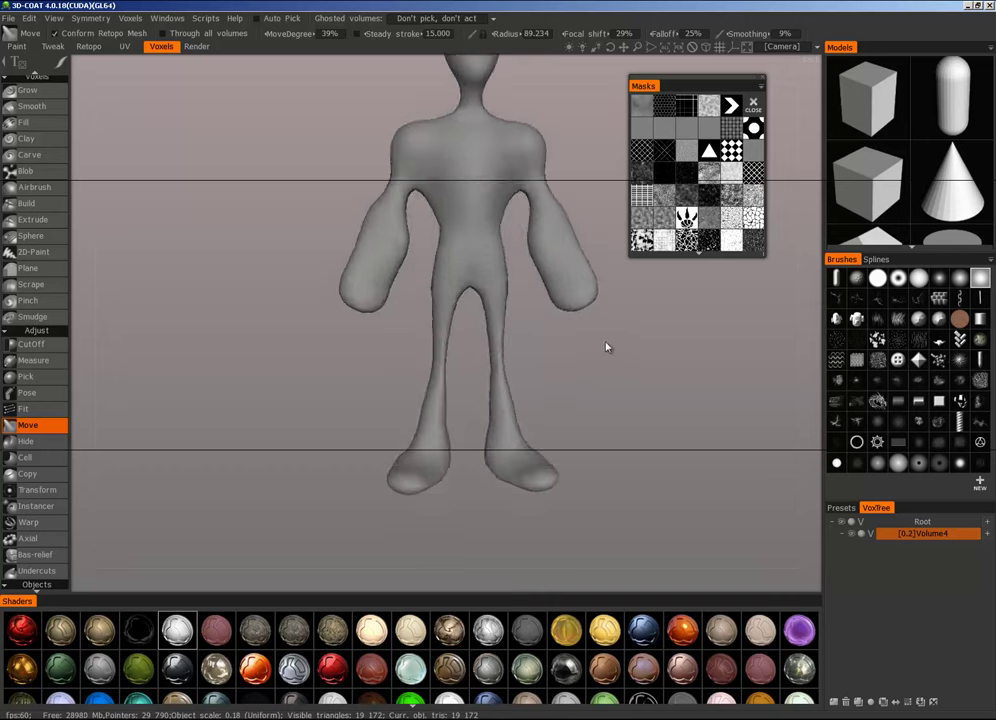
Step: Raise the shoulder slopes beside the neck with the Move tool at a brush radius of 64.498
{"action": "mouse_move", "coordinate": [607, 347]}
{"action": "left_mouse_down"}
{"action": "mouse_move", "coordinate": [429, 351]}
{"action": "mouse_move", "coordinate": [585, 333]}
{"action": "mouse_move", "coordinate": [509, 289]}
{"action": "left_mouse_up"}
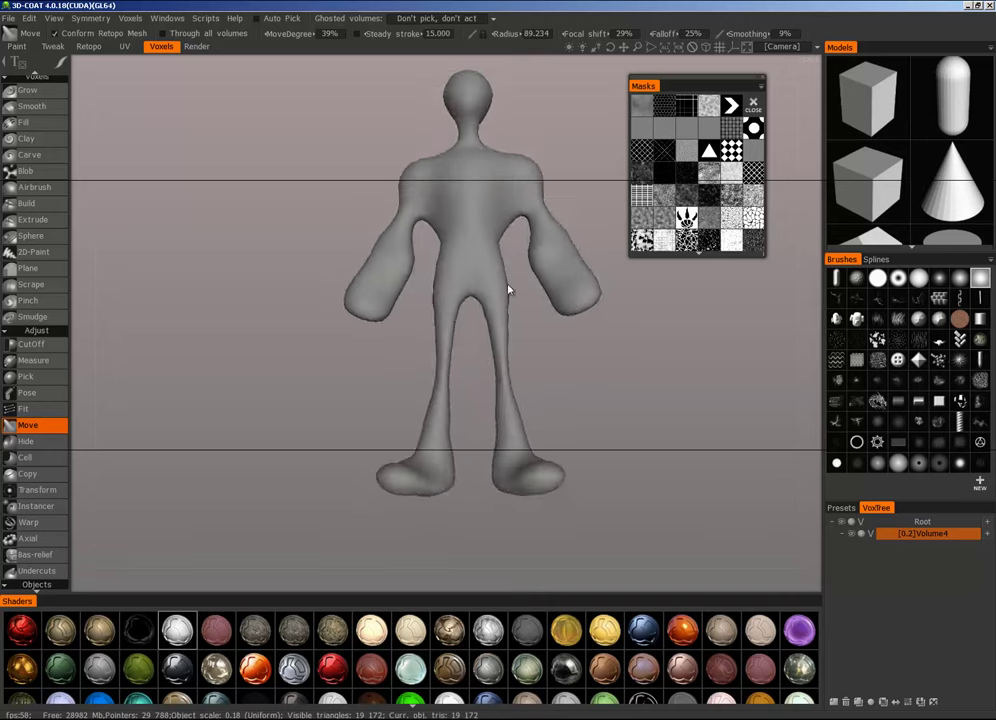
{"action": "right_click_drag", "start_coordinate": [509, 289], "coordinate": [531, 333]}
{"action": "left_click_drag", "start_coordinate": [531, 333], "coordinate": [518, 250]}
{"action": "right_click_drag", "start_coordinate": [498, 388], "coordinate": [450, 400]}
{"action": "mouse_move", "coordinate": [515, 376]}
{"action": "left_mouse_down"}
{"action": "mouse_move", "coordinate": [542, 516]}
{"action": "mouse_move", "coordinate": [433, 485]}
{"action": "mouse_move", "coordinate": [468, 494]}
{"action": "mouse_move", "coordinate": [587, 420]}
{"action": "left_mouse_up"}
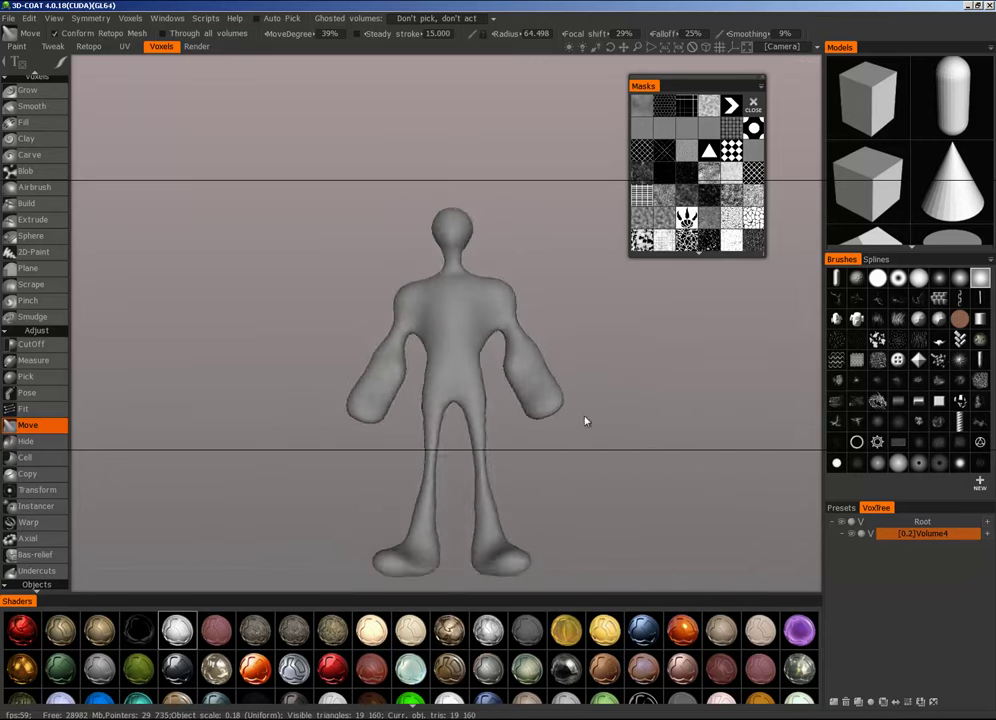
{"action": "right_click_drag", "start_coordinate": [587, 420], "coordinate": [575, 372]}
{"action": "left_click_drag", "start_coordinate": [575, 372], "coordinate": [565, 309]}
{"action": "left_click_drag", "start_coordinate": [491, 355], "coordinate": [502, 336]}
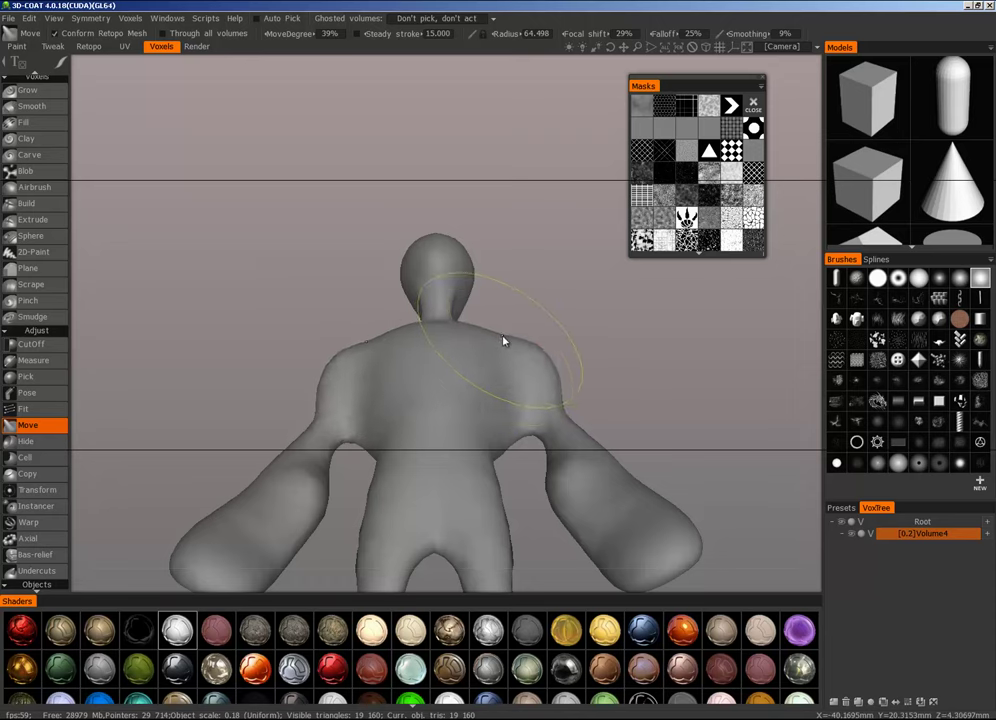
Step: Examine the whole figure's proportions and silhouette from the front, side and three-quarter angles
{"action": "scroll", "coordinate": [536, 342], "scroll_direction": "down", "scroll_amount": 6}
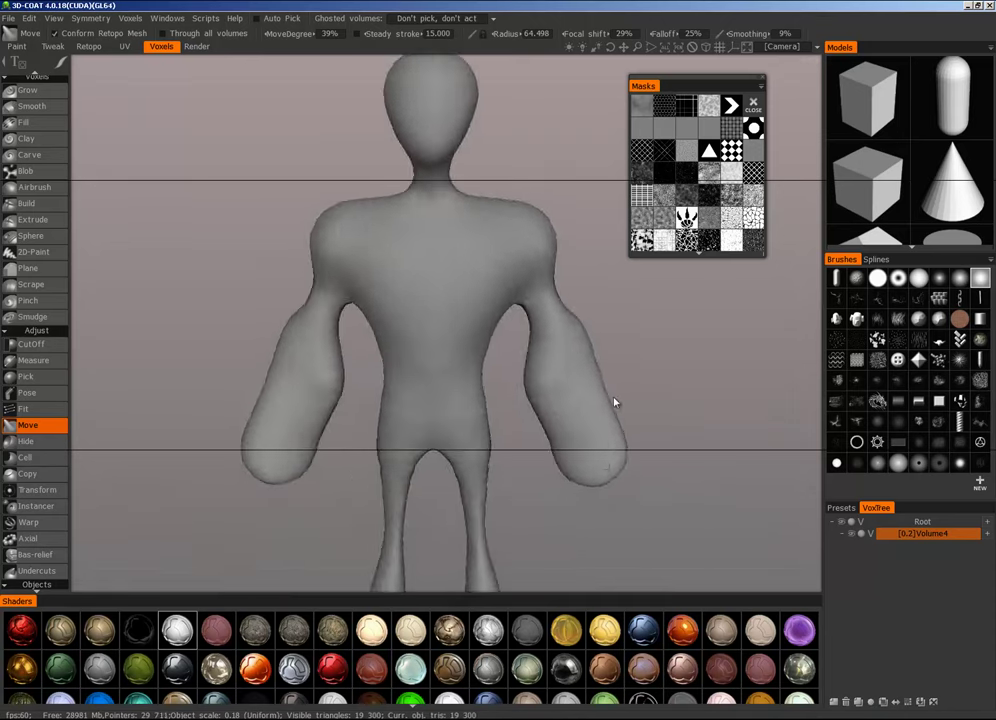
{"action": "mouse_move", "coordinate": [497, 467]}
{"action": "left_mouse_down"}
{"action": "mouse_move", "coordinate": [669, 449]}
{"action": "mouse_move", "coordinate": [707, 433]}
{"action": "mouse_move", "coordinate": [519, 432]}
{"action": "mouse_move", "coordinate": [493, 469]}
{"action": "left_mouse_up"}
{"action": "middle_click_drag", "start_coordinate": [493, 469], "coordinate": [497, 374]}
{"action": "right_click_drag", "start_coordinate": [497, 374], "coordinate": [600, 327]}
{"action": "mouse_move", "coordinate": [572, 347]}
{"action": "left_mouse_down"}
{"action": "mouse_move", "coordinate": [567, 356]}
{"action": "mouse_move", "coordinate": [553, 316]}
{"action": "mouse_move", "coordinate": [588, 239]}
{"action": "mouse_move", "coordinate": [511, 345]}
{"action": "mouse_move", "coordinate": [498, 340]}
{"action": "mouse_move", "coordinate": [491, 402]}
{"action": "mouse_move", "coordinate": [571, 480]}
{"action": "mouse_move", "coordinate": [685, 525]}
{"action": "mouse_move", "coordinate": [625, 478]}
{"action": "mouse_move", "coordinate": [450, 445]}
{"action": "mouse_move", "coordinate": [498, 453]}
{"action": "mouse_move", "coordinate": [458, 436]}
{"action": "mouse_move", "coordinate": [382, 445]}
{"action": "left_mouse_up"}
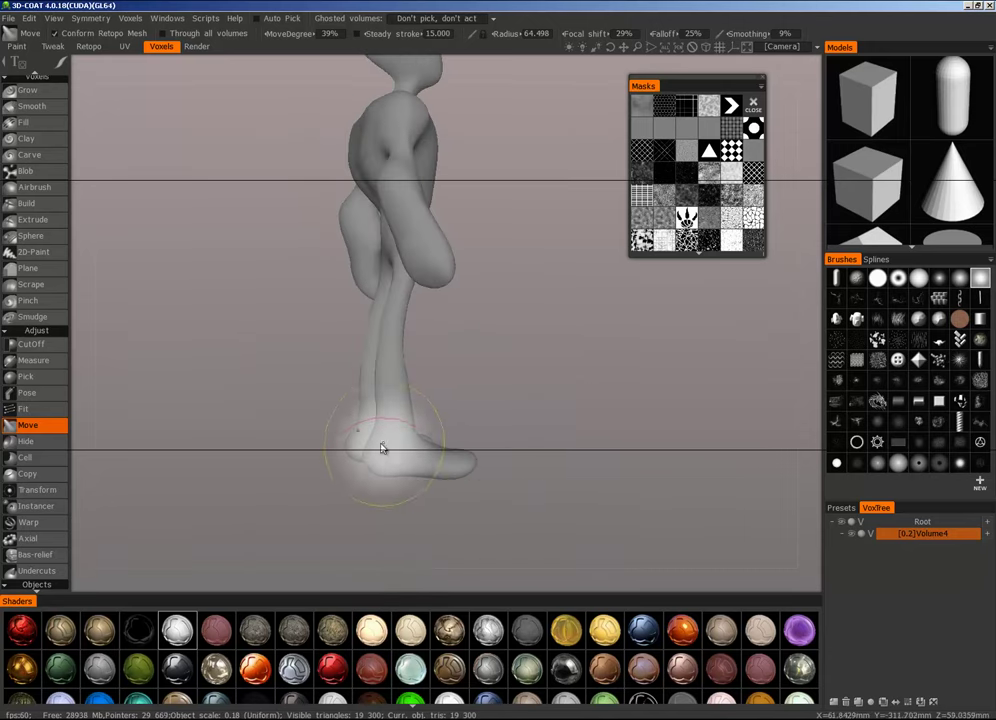
{"action": "mouse_move", "coordinate": [382, 445]}
{"action": "right_mouse_down"}
{"action": "mouse_move", "coordinate": [426, 462]}
{"action": "mouse_move", "coordinate": [418, 450]}
{"action": "mouse_move", "coordinate": [469, 460]}
{"action": "right_mouse_up"}
{"action": "mouse_move", "coordinate": [640, 440]}
{"action": "left_mouse_down"}
{"action": "mouse_move", "coordinate": [563, 411]}
{"action": "mouse_move", "coordinate": [537, 420]}
{"action": "left_mouse_up"}
{"action": "scroll", "coordinate": [532, 398], "scroll_direction": "up", "scroll_amount": 3}
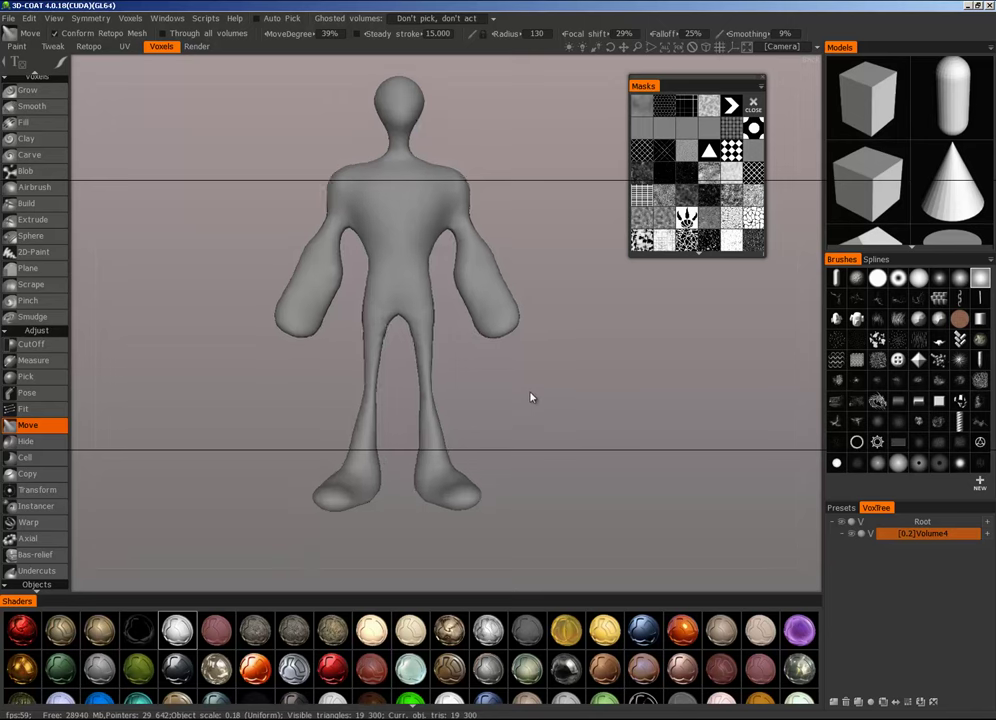
{"action": "scroll", "coordinate": [548, 384], "scroll_direction": "down", "scroll_amount": 3}
{"action": "middle_click_drag", "start_coordinate": [549, 381], "coordinate": [567, 432]}
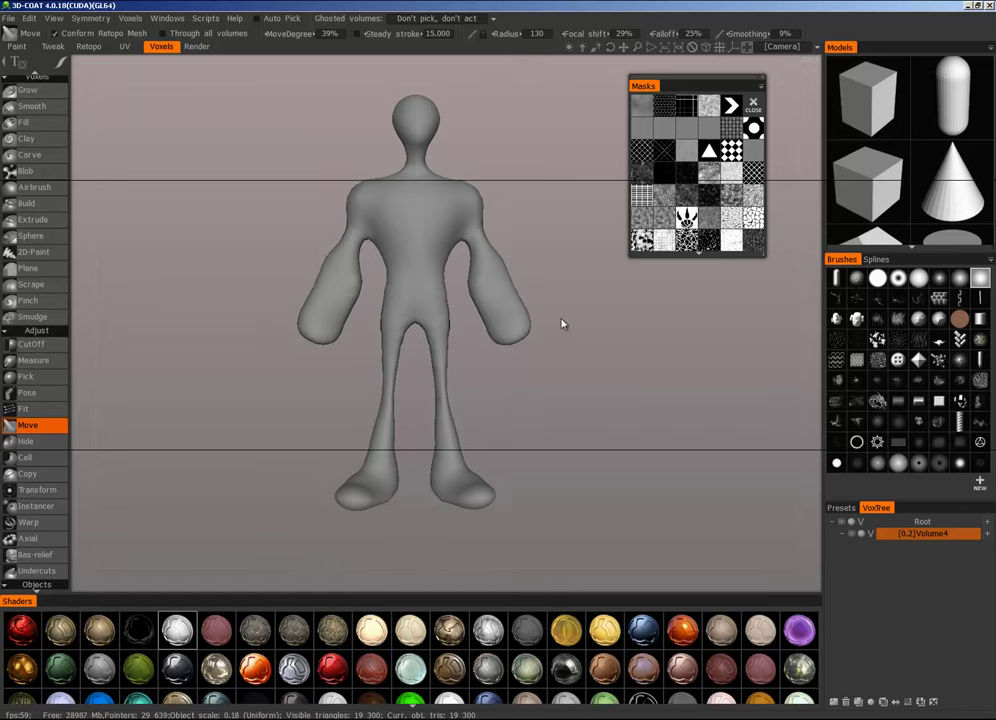
{"action": "middle_click_drag", "start_coordinate": [563, 323], "coordinate": [652, 404]}
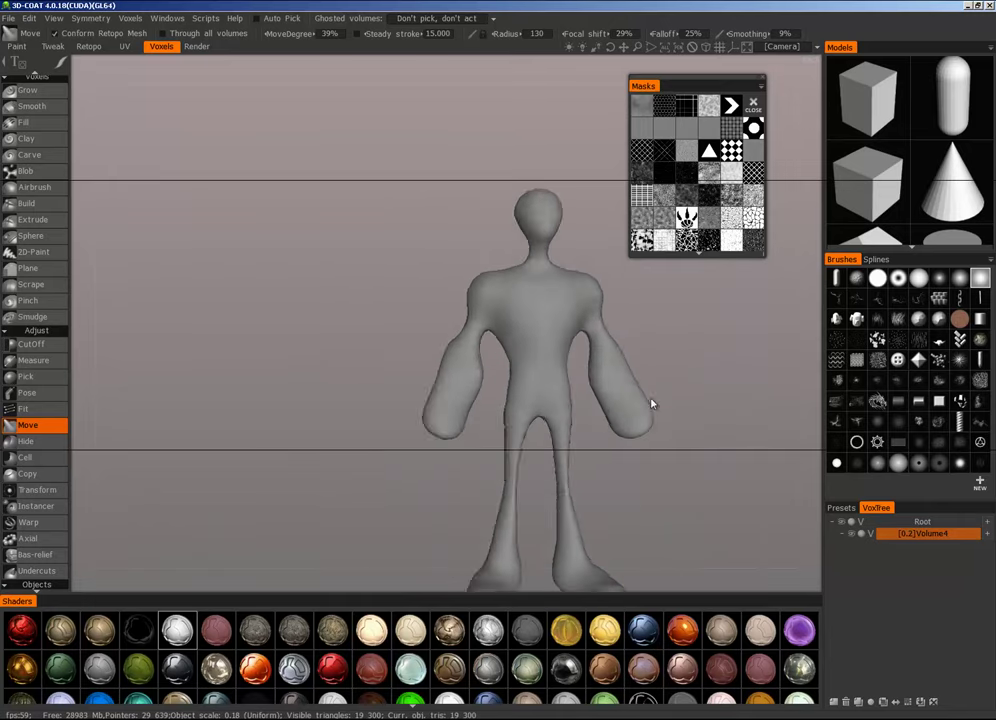
{"action": "right_click_drag", "start_coordinate": [584, 447], "coordinate": [520, 458]}
{"action": "middle_click_drag", "start_coordinate": [588, 426], "coordinate": [489, 413]}
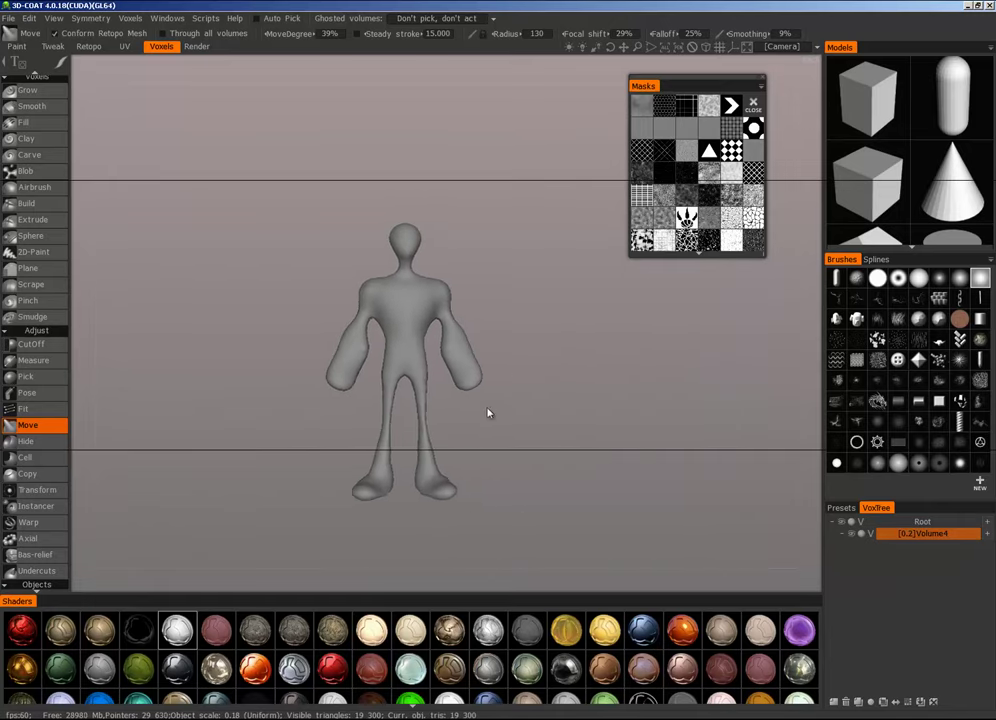
{"action": "left_click_drag", "start_coordinate": [305, 521], "coordinate": [486, 442]}
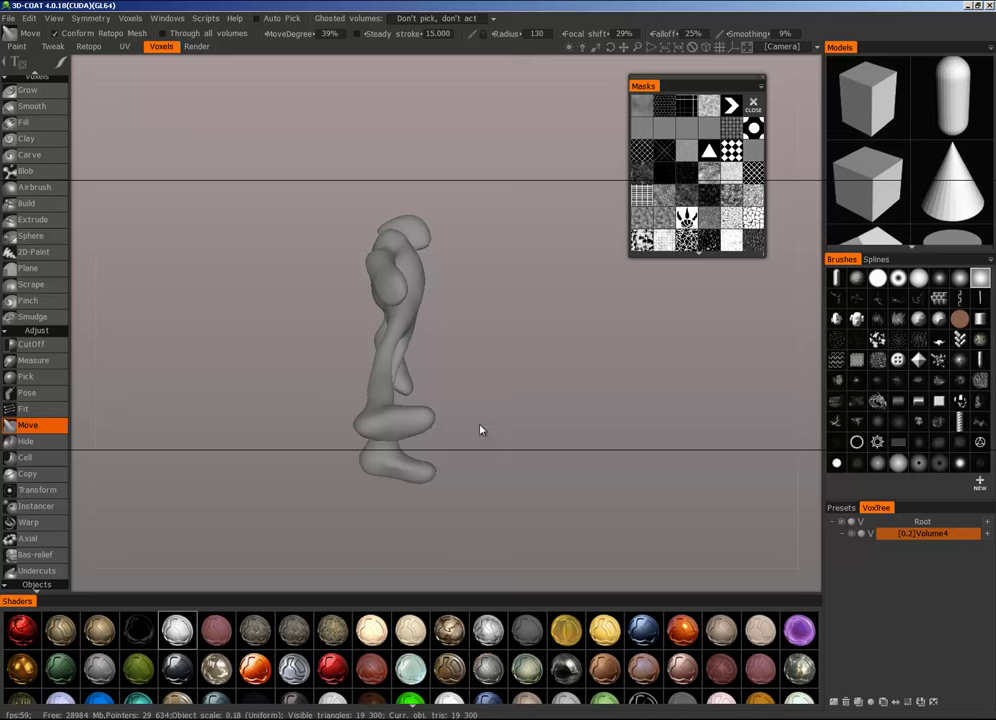
{"action": "mouse_move", "coordinate": [392, 438]}
{"action": "left_mouse_down", "text": "alt"}
{"action": "mouse_move", "coordinate": [490, 495]}
{"action": "mouse_move", "coordinate": [583, 570]}
{"action": "mouse_move", "coordinate": [545, 593]}
{"action": "mouse_move", "coordinate": [534, 478]}
{"action": "mouse_move", "coordinate": [389, 498]}
{"action": "mouse_move", "coordinate": [420, 548]}
{"action": "mouse_move", "coordinate": [405, 391]}
{"action": "left_mouse_up", "text": "alt"}
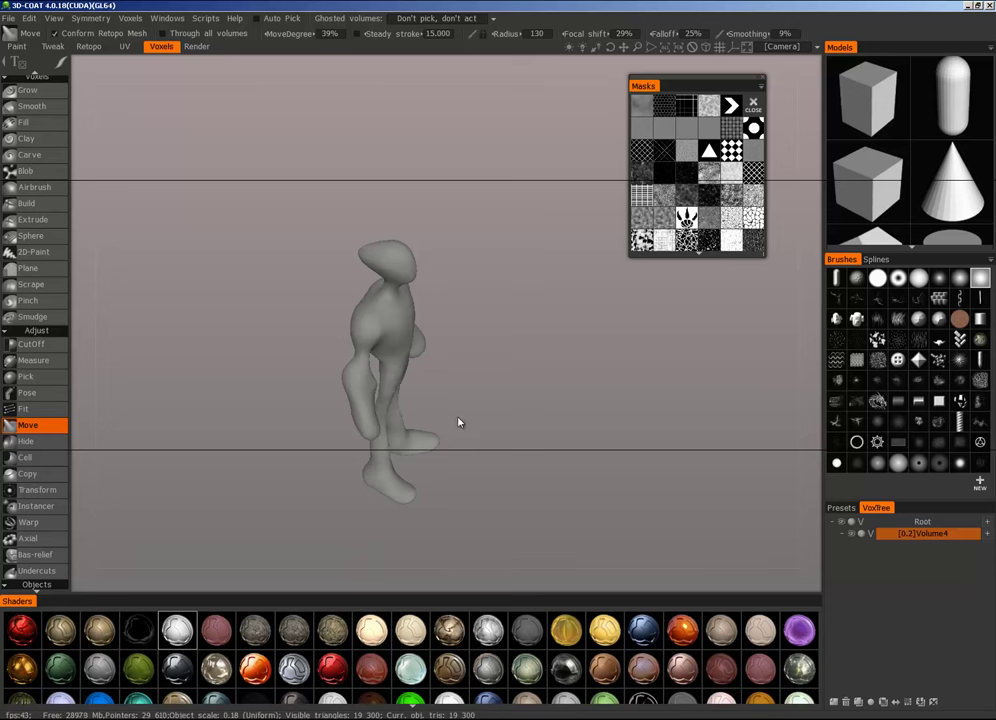
{"action": "right_click_drag", "start_coordinate": [458, 422], "coordinate": [546, 421]}
{"action": "left_click_drag", "start_coordinate": [546, 421], "coordinate": [345, 455]}
{"action": "middle_click_drag", "start_coordinate": [345, 455], "coordinate": [440, 420]}
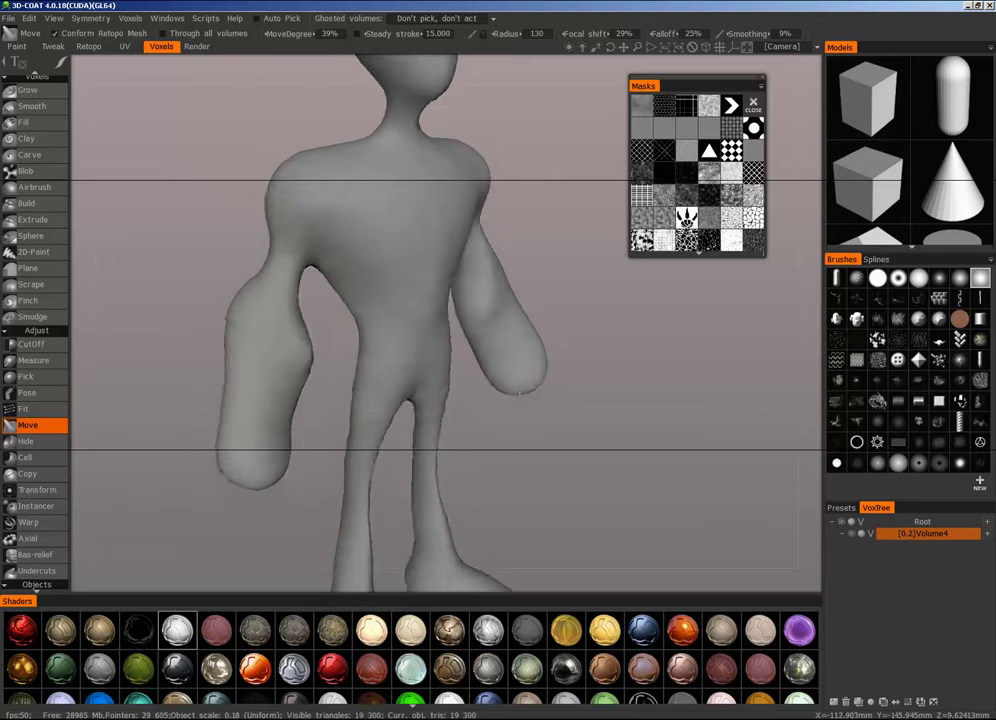
{"action": "right_click_drag", "start_coordinate": [440, 420], "coordinate": [494, 456]}
{"action": "left_click_drag", "start_coordinate": [494, 456], "coordinate": [462, 448]}
{"action": "middle_click_drag", "start_coordinate": [462, 448], "coordinate": [479, 378]}
{"action": "left_click_drag", "start_coordinate": [479, 378], "coordinate": [541, 464]}
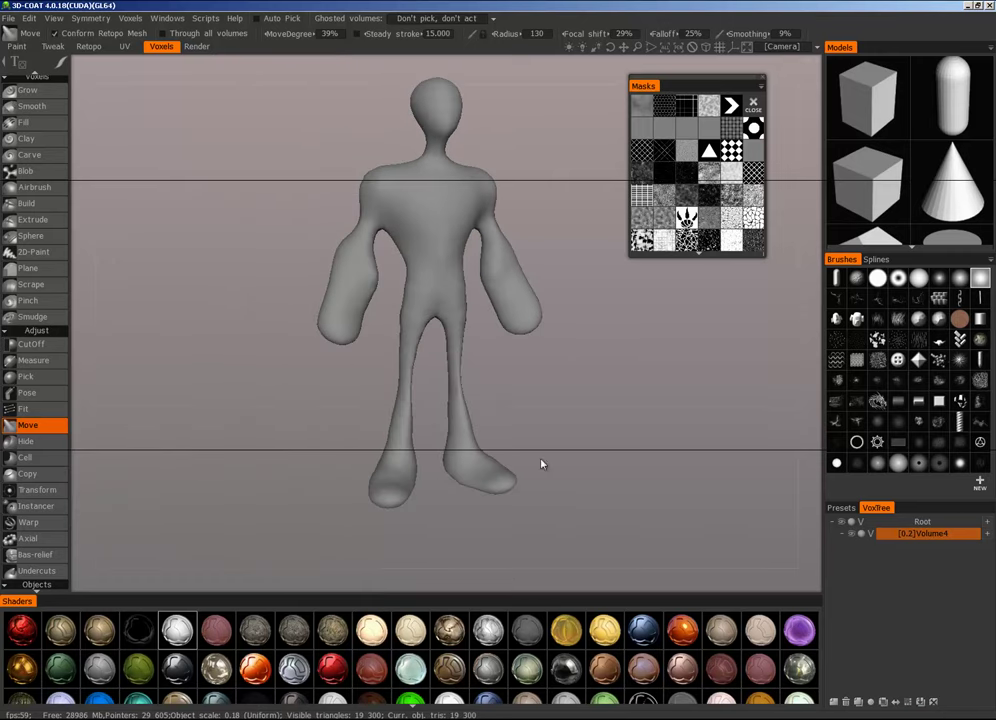
{"action": "right_click_drag", "start_coordinate": [505, 420], "coordinate": [522, 369]}
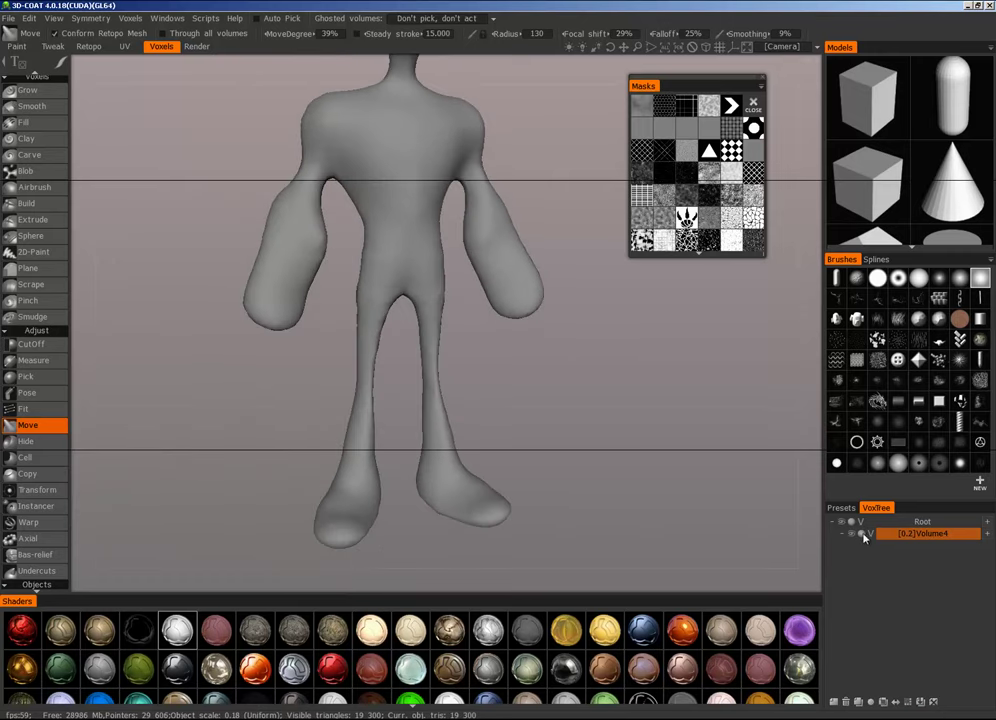
Step: Activate the Pose tool and set its transpose mode to Line
{"action": "left_click", "coordinate": [40, 392]}
{"action": "left_click_drag", "start_coordinate": [427, 384], "coordinate": [489, 341]}
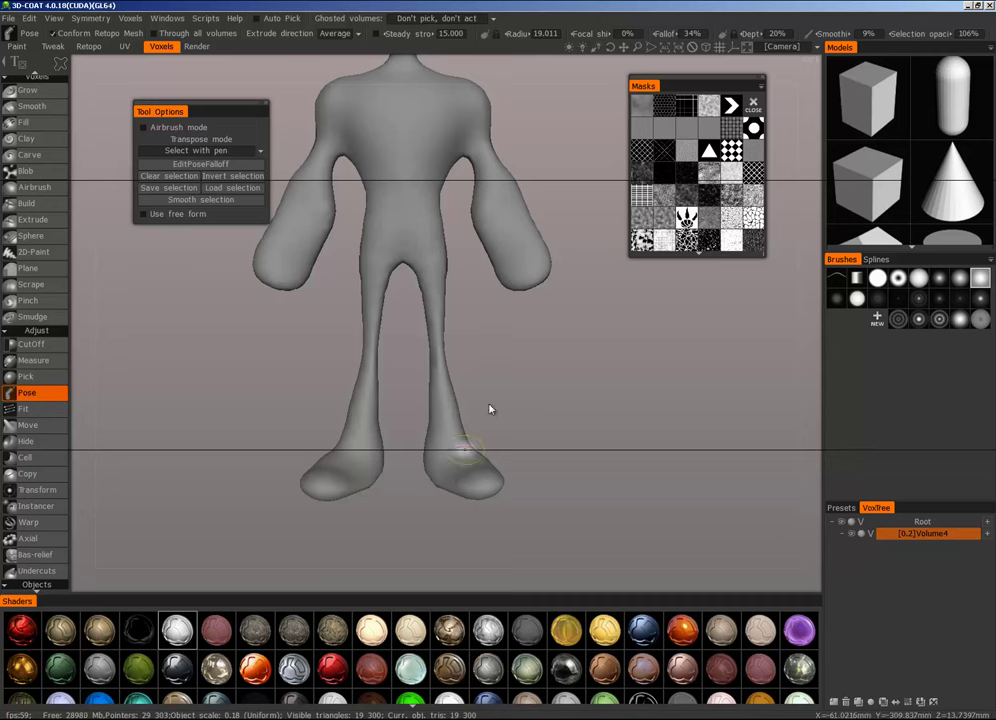
{"action": "right_click_drag", "start_coordinate": [400, 496], "coordinate": [491, 411]}
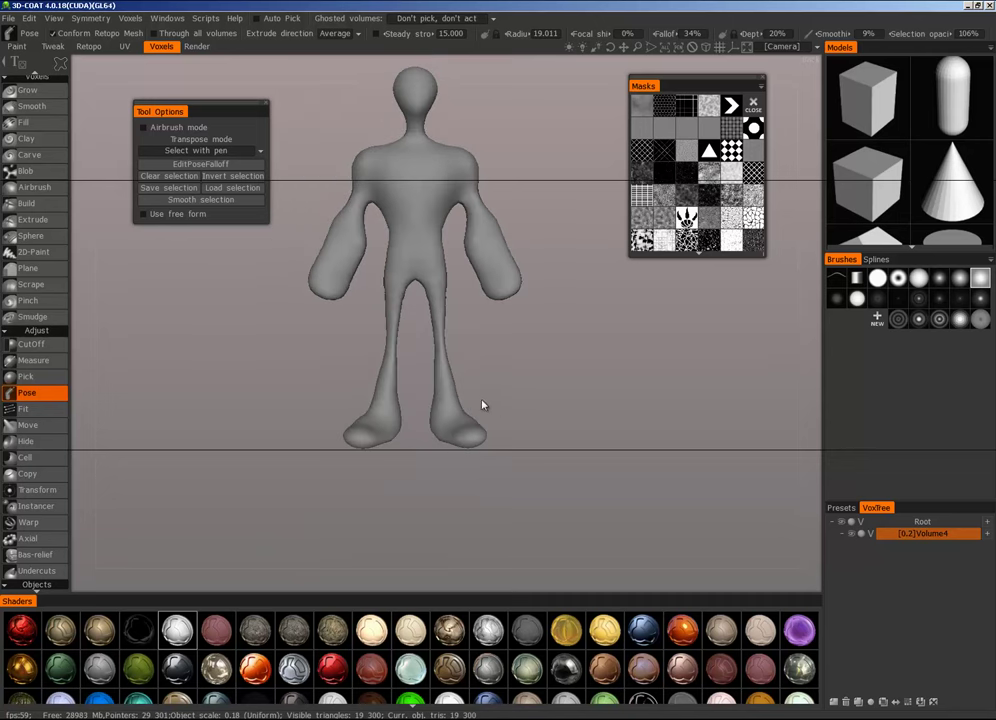
{"action": "mouse_move", "coordinate": [59, 66]}
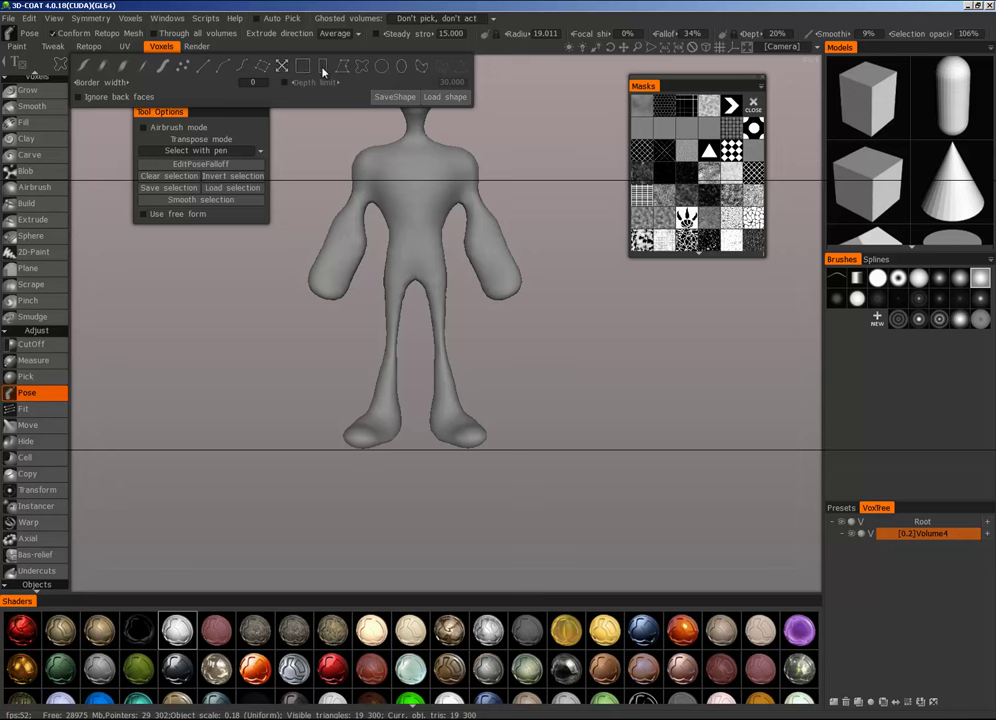
{"action": "left_click", "coordinate": [258, 151]}
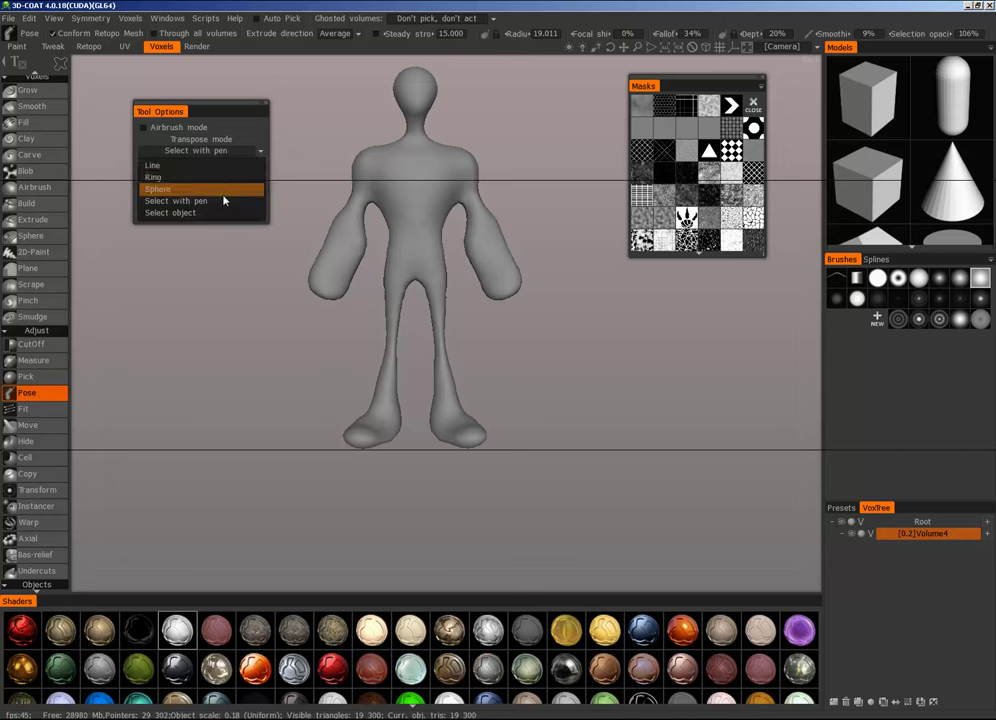
{"action": "left_click", "coordinate": [226, 166]}
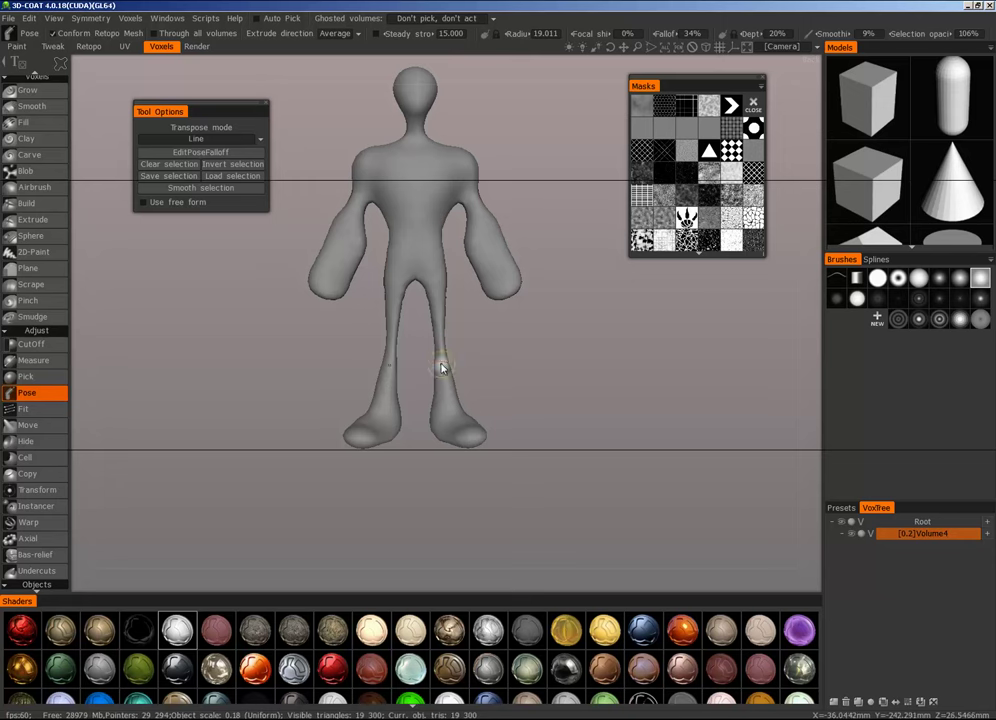
{"action": "left_click_drag", "start_coordinate": [441, 368], "coordinate": [421, 235]}
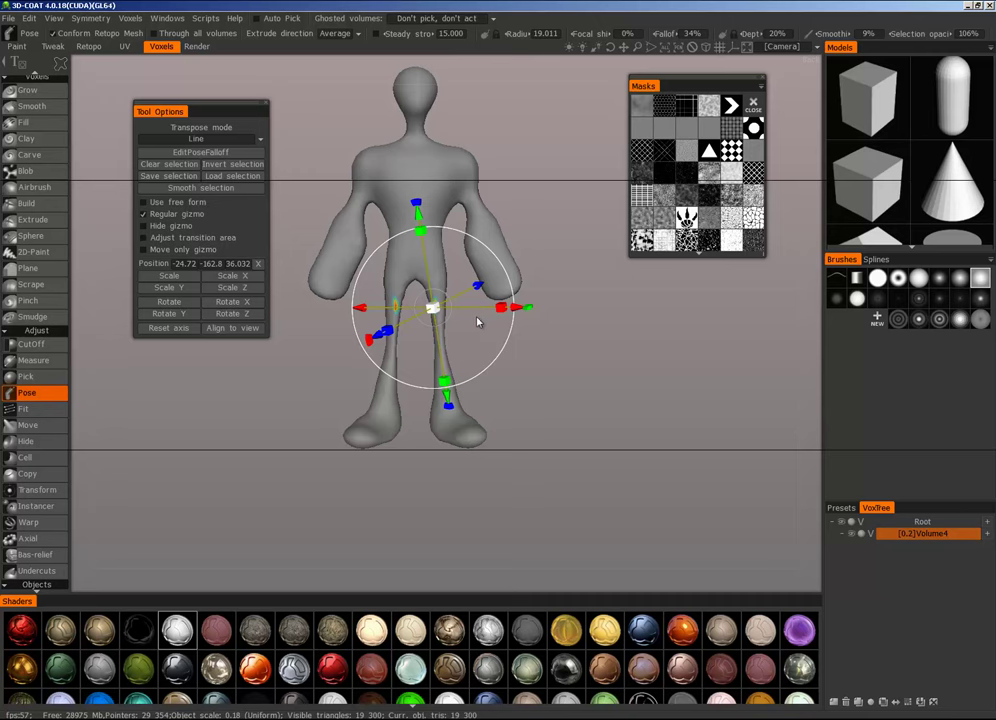
{"action": "key", "text": "ctrl+z"}
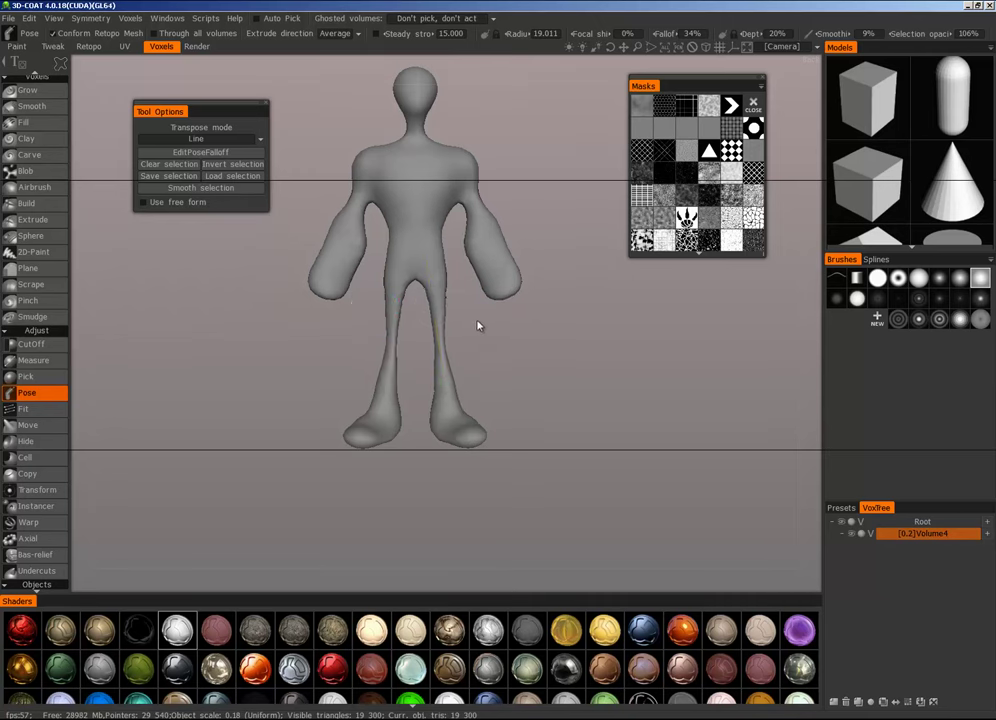
{"action": "key", "text": "ctrl+z"}
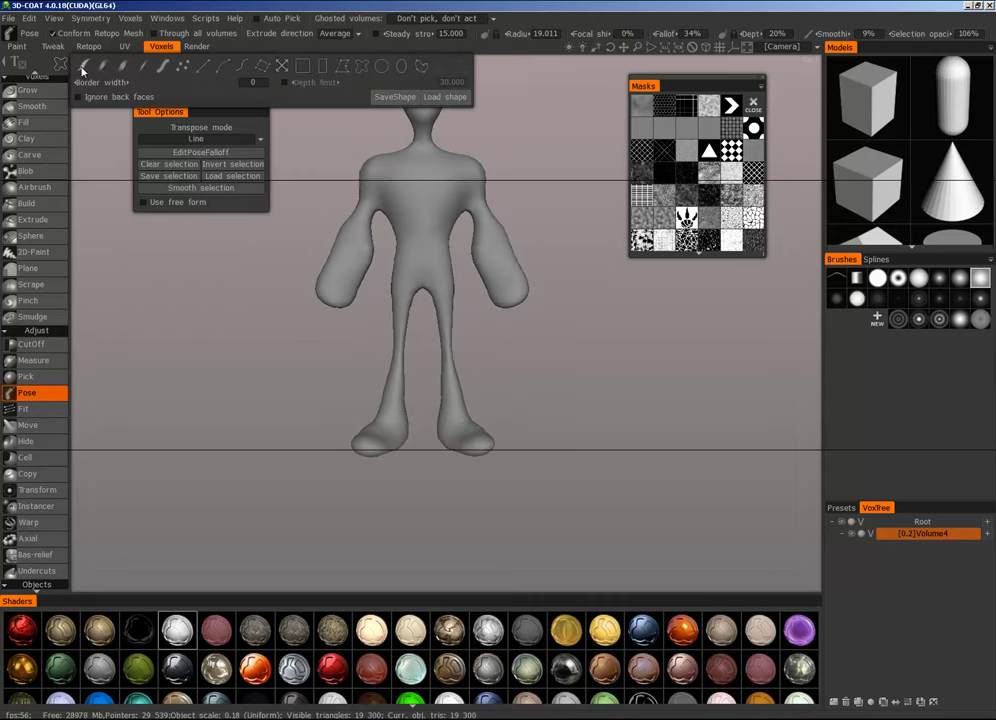
Step: Switch to the brush stroke mode and draw a Pose line from the lower leg up to the hip to select the upper body
{"action": "left_click", "coordinate": [83, 67]}
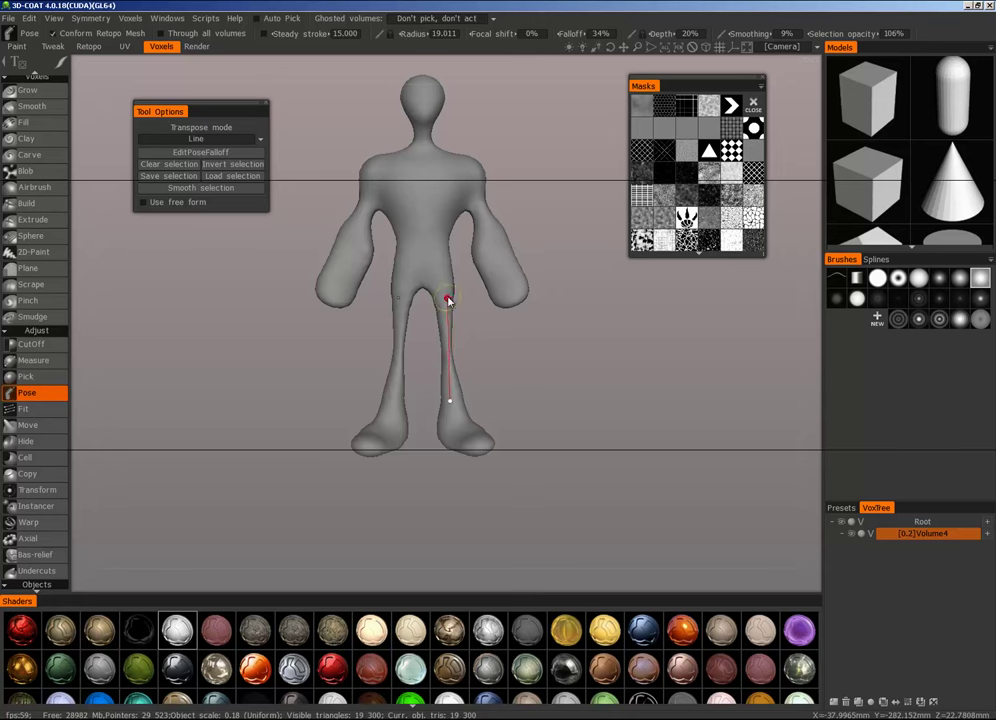
{"action": "left_click_drag", "start_coordinate": [444, 283], "coordinate": [445, 282]}
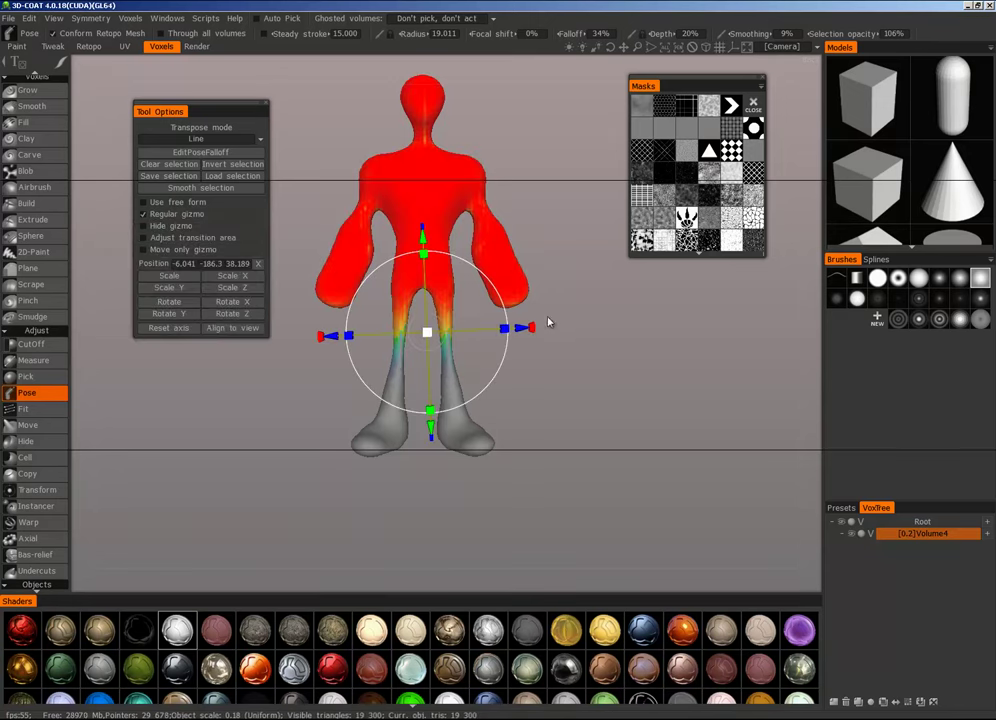
{"action": "mouse_move", "coordinate": [535, 309]}
{"action": "right_mouse_down"}
{"action": "mouse_move", "coordinate": [686, 340]}
{"action": "mouse_move", "coordinate": [660, 349]}
{"action": "mouse_move", "coordinate": [547, 323]}
{"action": "right_mouse_up"}
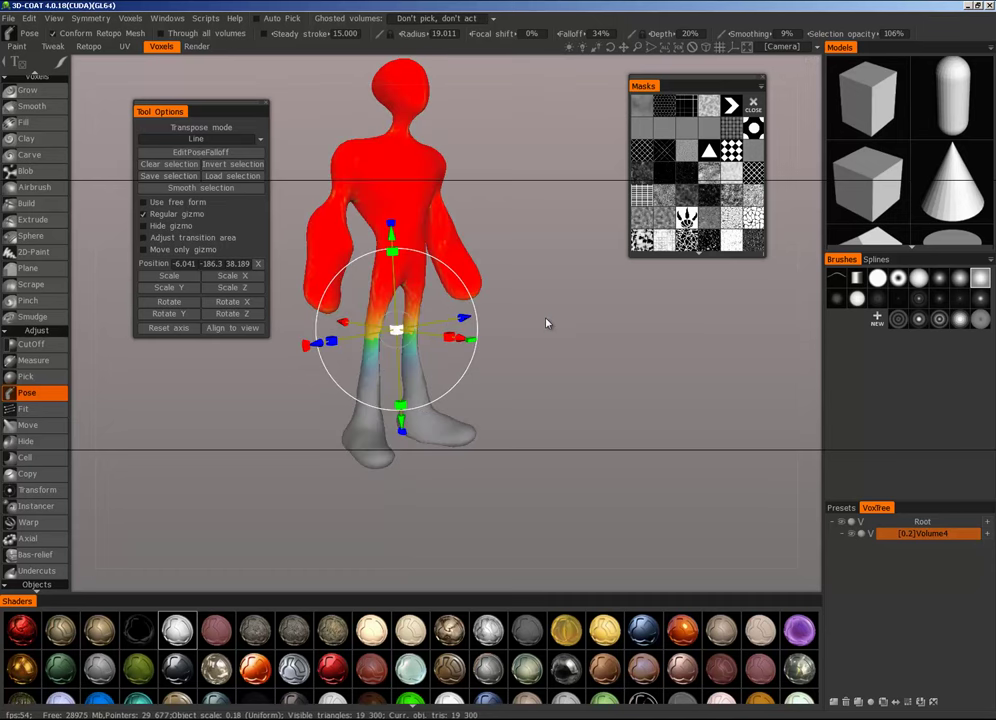
{"action": "right_click_drag", "start_coordinate": [481, 318], "coordinate": [447, 405]}
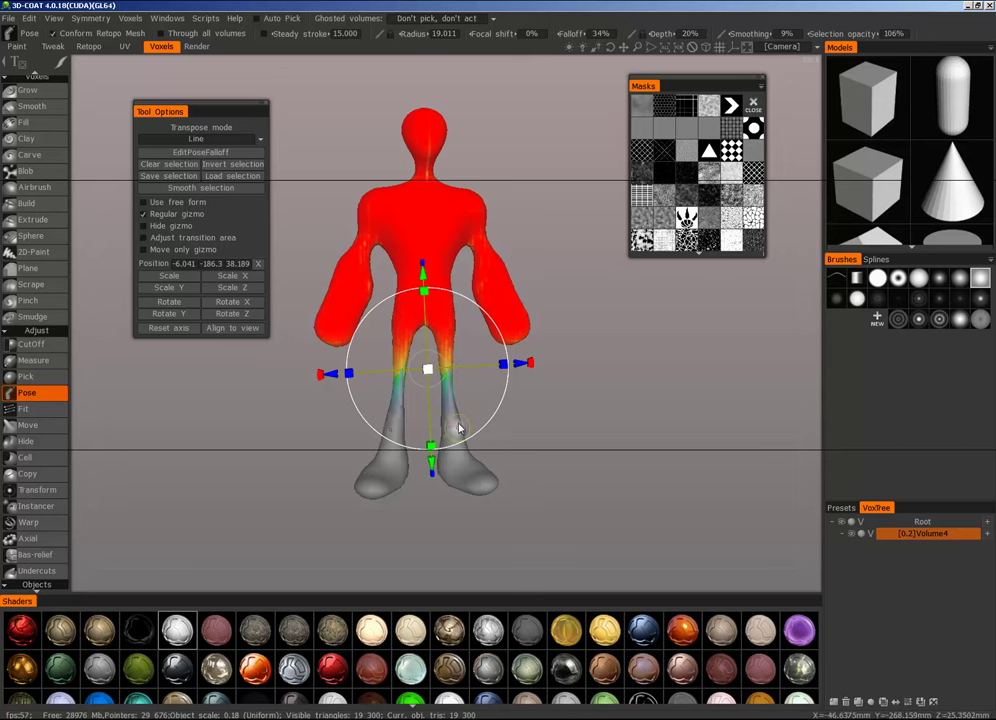
Step: Reset the gizmo axis and move the selected upper body straight up to about Y -95 to lengthen the legs
{"action": "left_click_drag", "start_coordinate": [531, 366], "coordinate": [560, 358]}
{"action": "key", "text": "ctrl+z"}
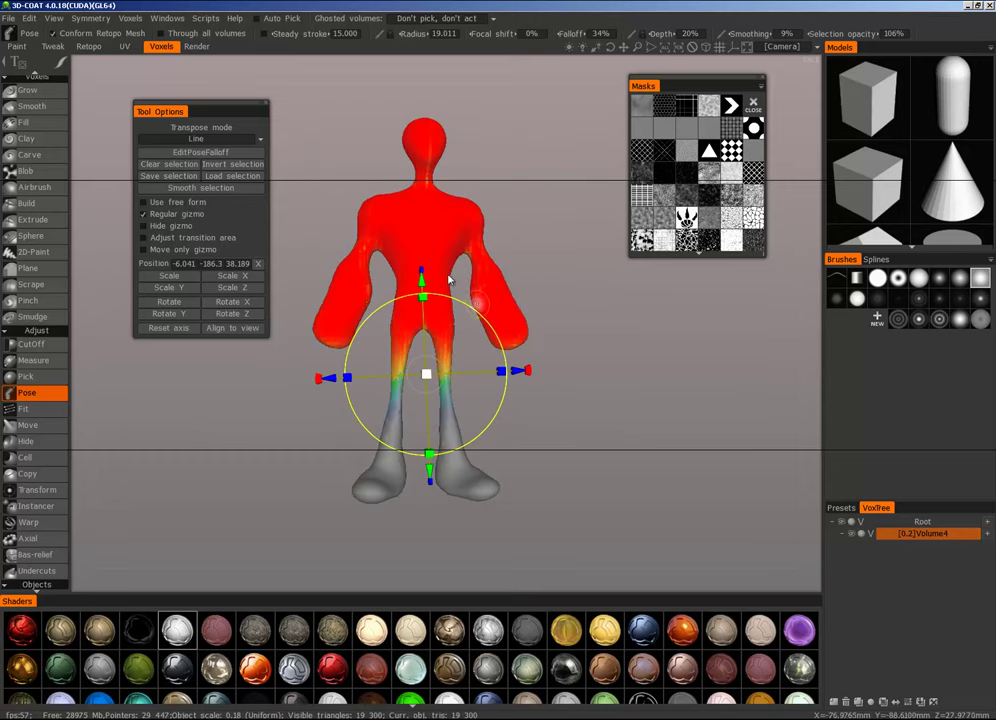
{"action": "left_click", "coordinate": [184, 330]}
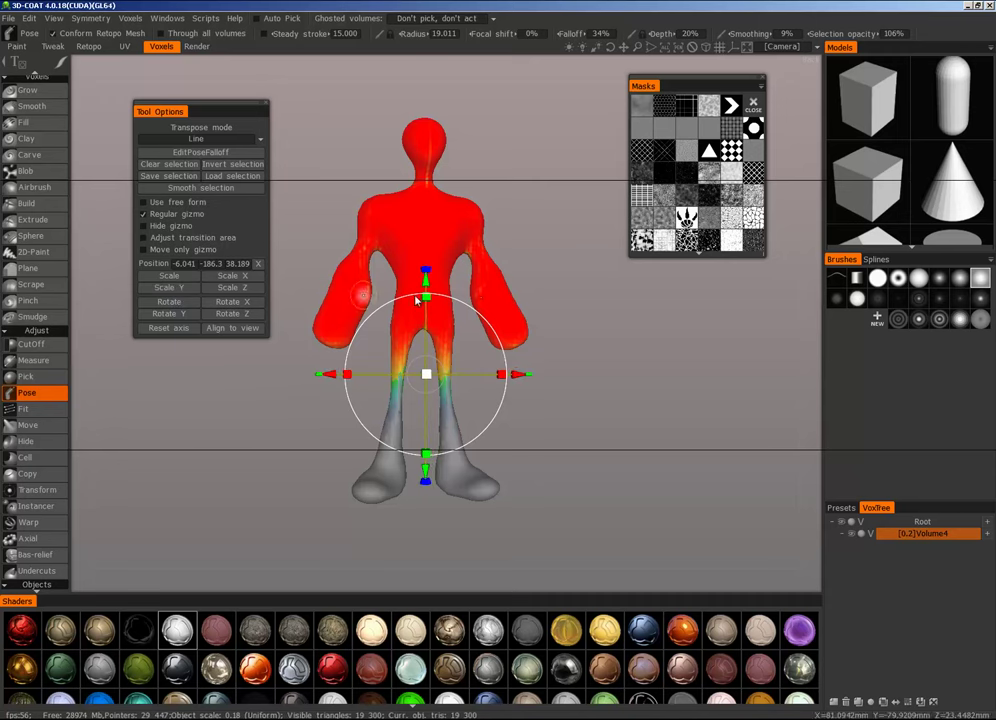
{"action": "middle_click_drag", "start_coordinate": [546, 280], "coordinate": [536, 304]}
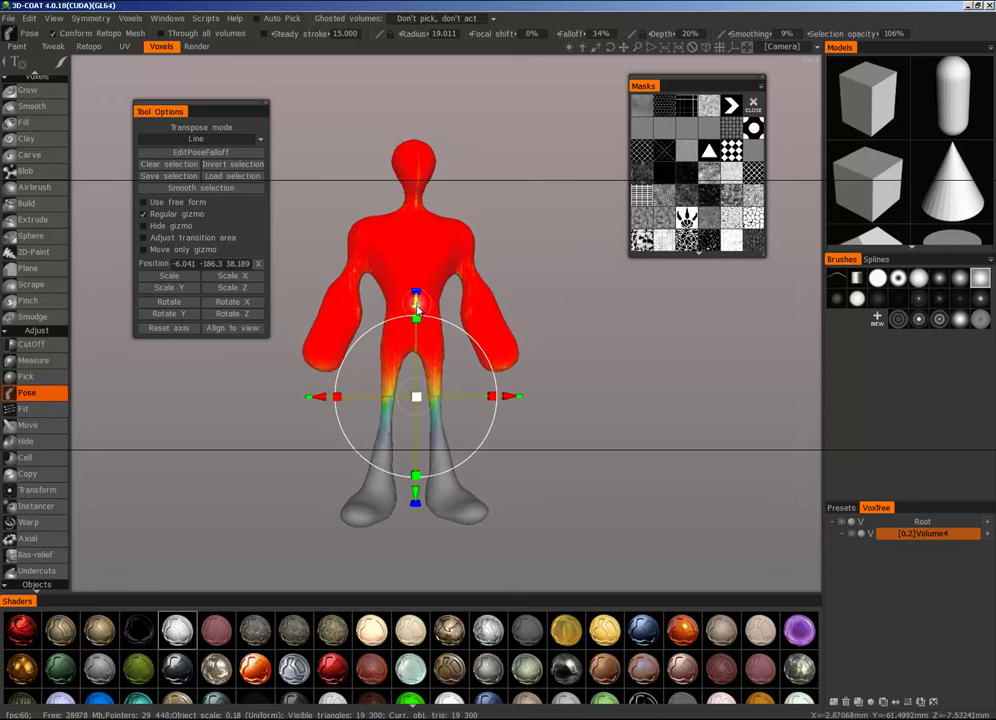
{"action": "left_click_drag", "start_coordinate": [418, 311], "coordinate": [419, 230]}
{"action": "left_click_drag", "start_coordinate": [562, 256], "coordinate": [580, 322]}
{"action": "right_click_drag", "start_coordinate": [505, 300], "coordinate": [555, 299]}
{"action": "middle_click_drag", "start_coordinate": [555, 299], "coordinate": [569, 334]}
{"action": "left_click_drag", "start_coordinate": [424, 262], "coordinate": [425, 276]}
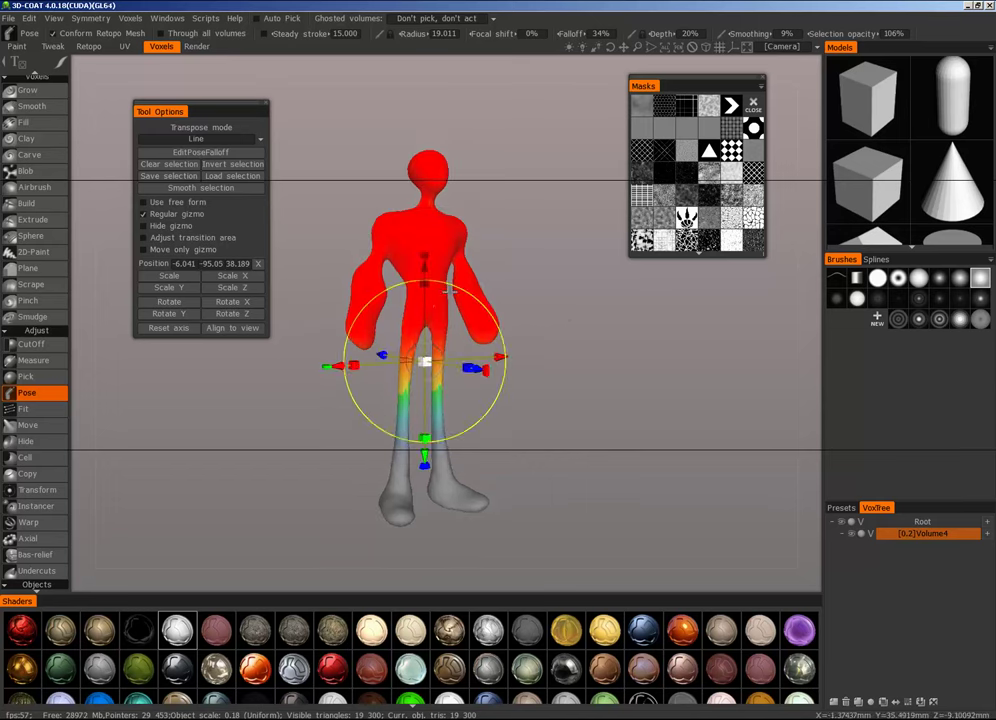
Step: Invert the pose selection to select the lower legs and feet instead of the upper body
{"action": "left_click_drag", "start_coordinate": [575, 314], "coordinate": [450, 293]}
{"action": "right_click_drag", "start_coordinate": [532, 283], "coordinate": [558, 301]}
{"action": "left_click_drag", "start_coordinate": [558, 301], "coordinate": [494, 324]}
{"action": "left_click", "coordinate": [548, 316]}
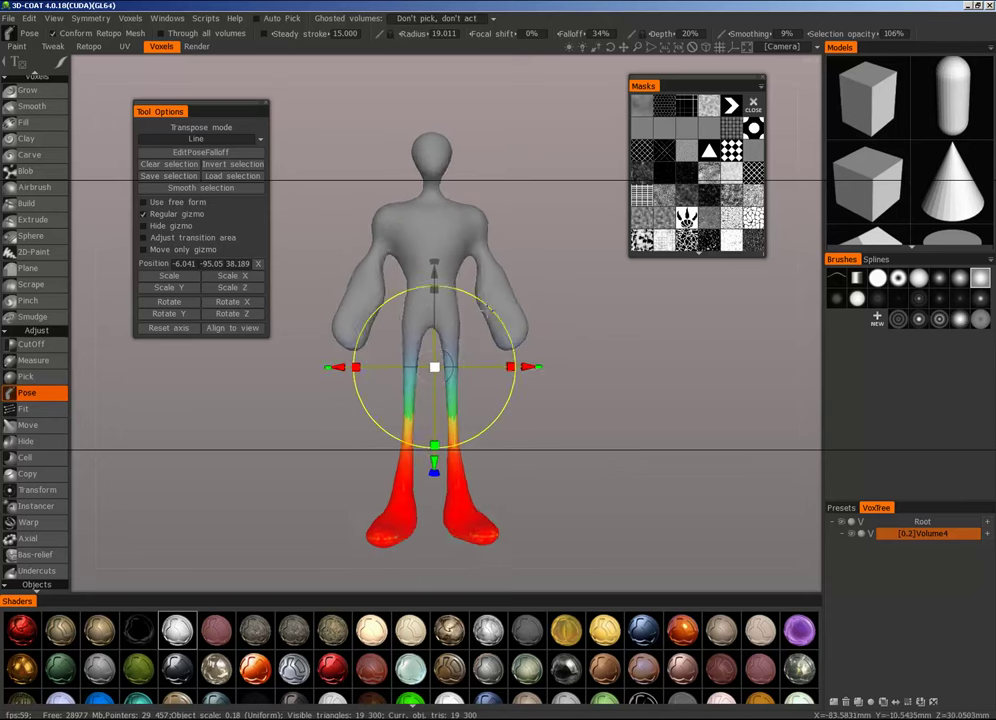
{"action": "middle_click_drag", "start_coordinate": [490, 328], "coordinate": [489, 285]}
{"action": "right_click_drag", "start_coordinate": [489, 285], "coordinate": [506, 294]}
{"action": "left_click_drag", "start_coordinate": [435, 330], "coordinate": [431, 325]}
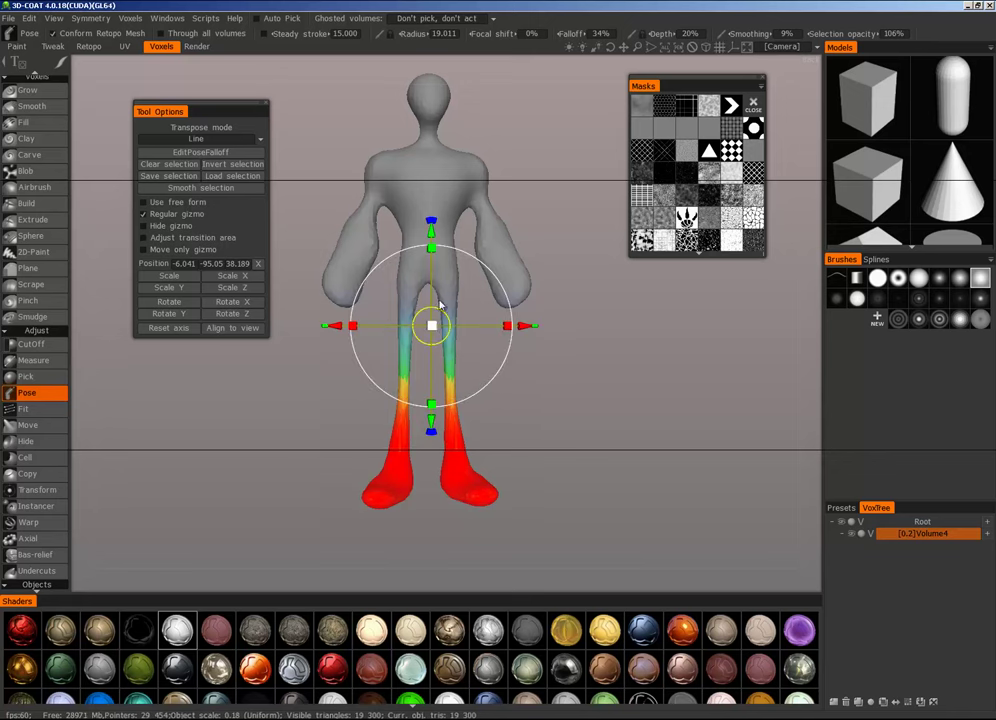
{"action": "left_click_drag", "start_coordinate": [543, 314], "coordinate": [551, 314]}
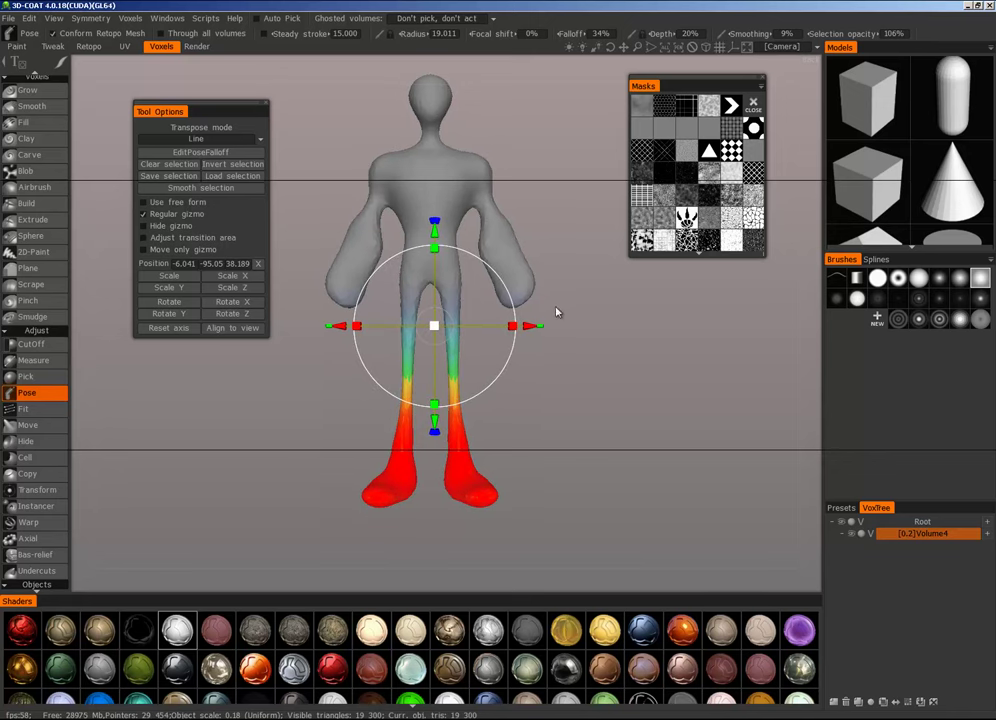
Step: Reposition only the Pose gizmo, without the selected mesh, onto one lower leg at about X -38, Y -240
{"action": "key", "text": "KP_1"}
{"action": "key", "text": "KP_8"}
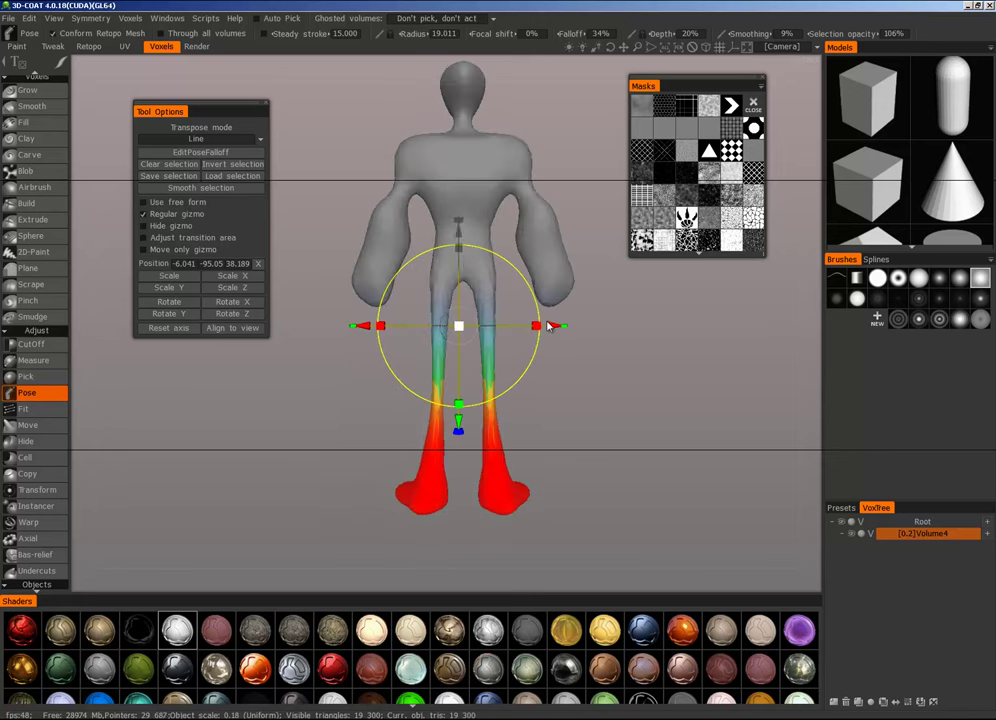
{"action": "key", "text": "KP_2"}
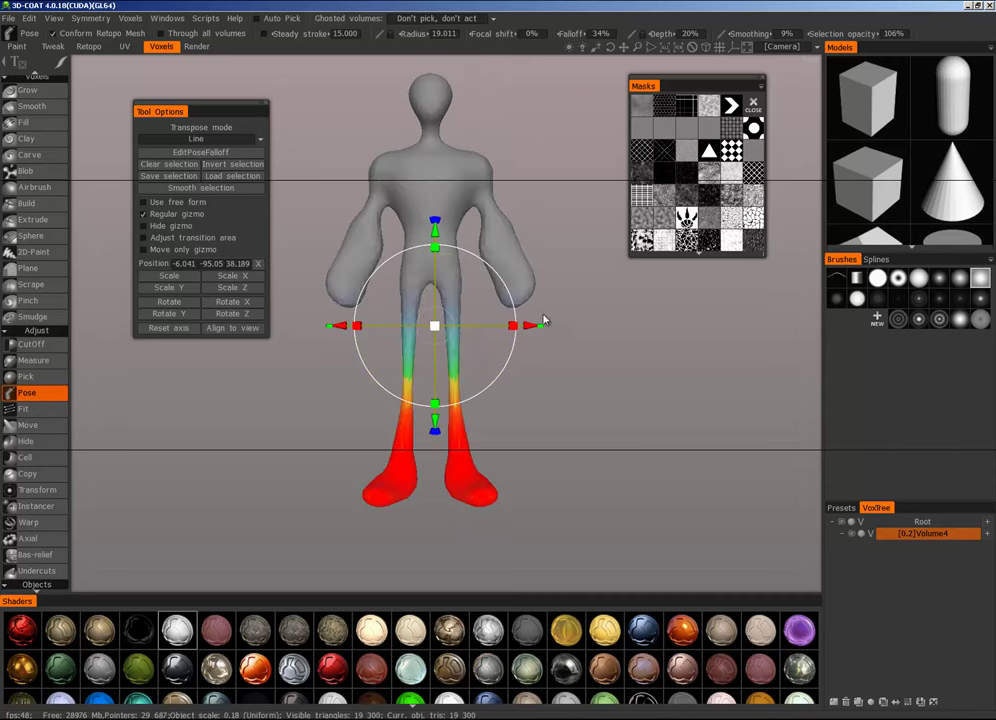
{"action": "key", "text": "KP_5"}
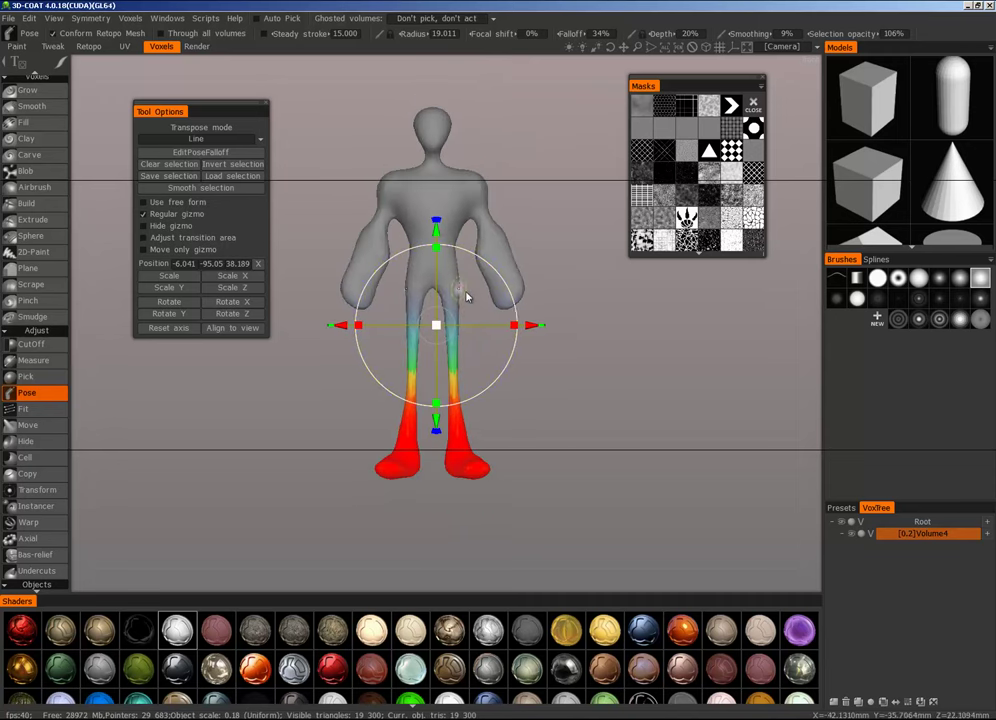
{"action": "scroll", "coordinate": [551, 302], "scroll_direction": "up", "scroll_amount": 4}
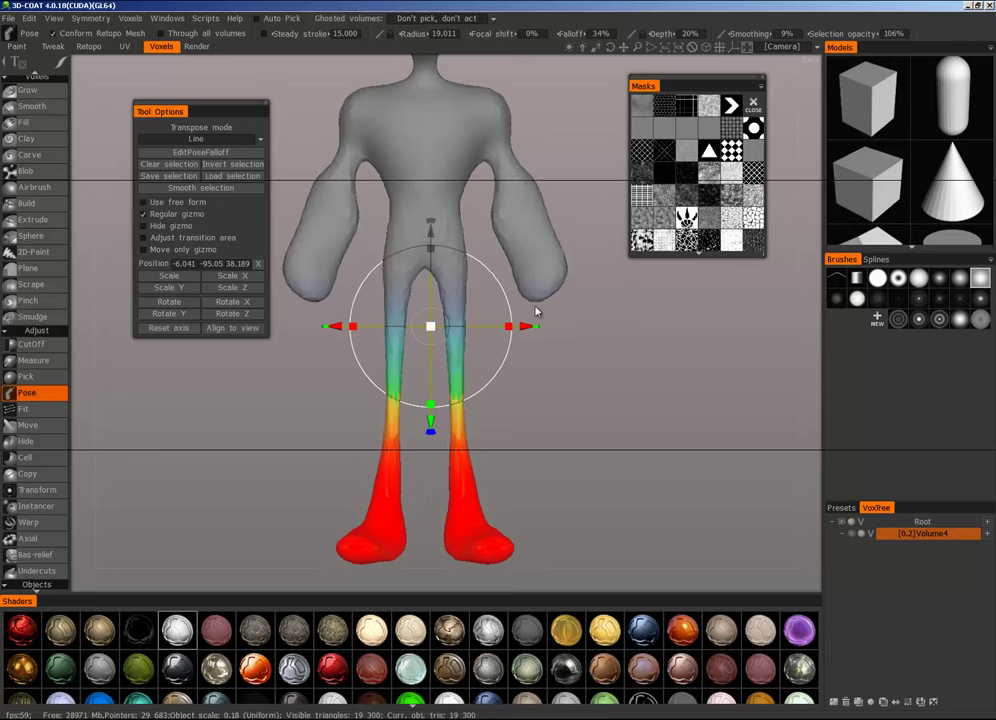
{"action": "scroll", "coordinate": [580, 300], "scroll_direction": "down", "scroll_amount": 1}
{"action": "scroll", "coordinate": [580, 300], "scroll_direction": "up", "scroll_amount": 1}
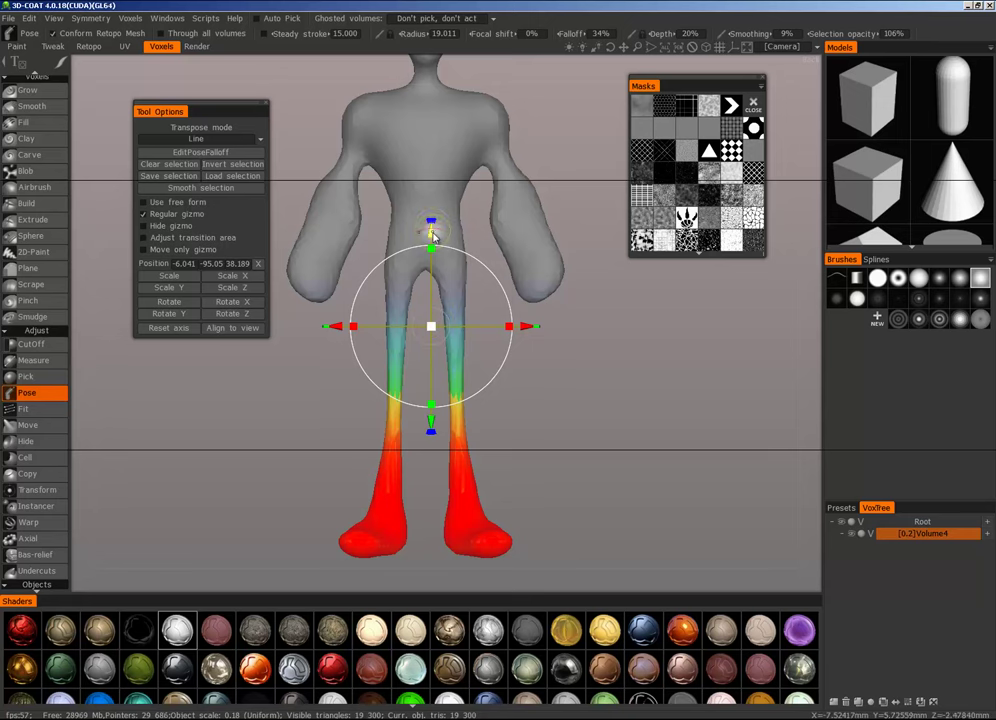
{"action": "left_click_drag", "start_coordinate": [440, 327], "coordinate": [470, 474]}
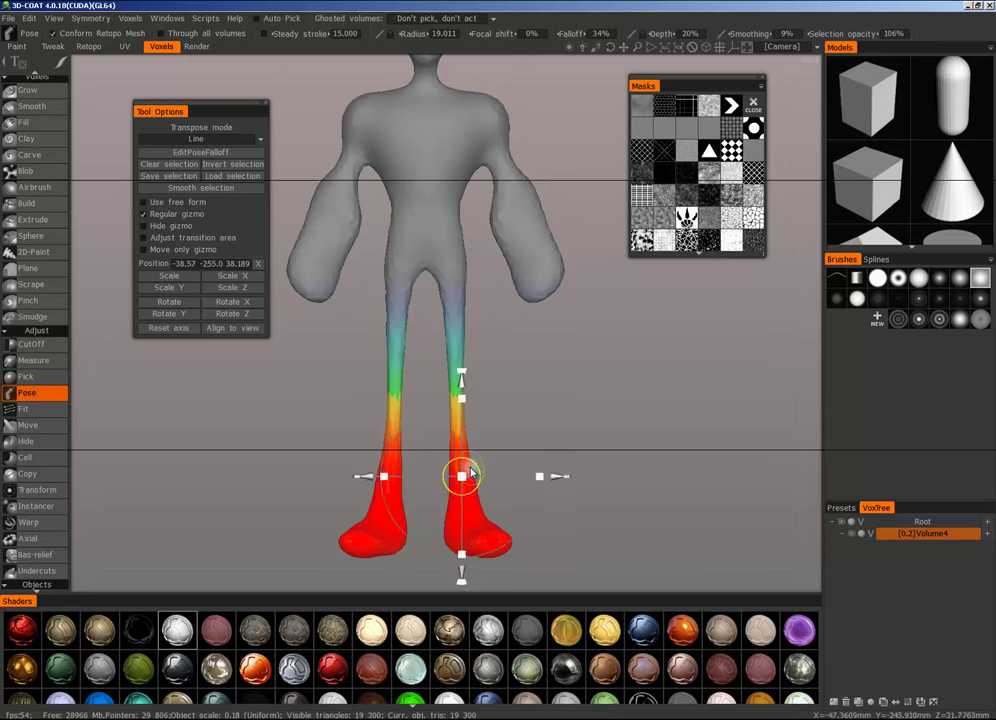
{"action": "mouse_move", "coordinate": [472, 474]}
{"action": "right_mouse_down"}
{"action": "mouse_move", "coordinate": [457, 353]}
{"action": "mouse_move", "coordinate": [474, 470]}
{"action": "right_mouse_up"}
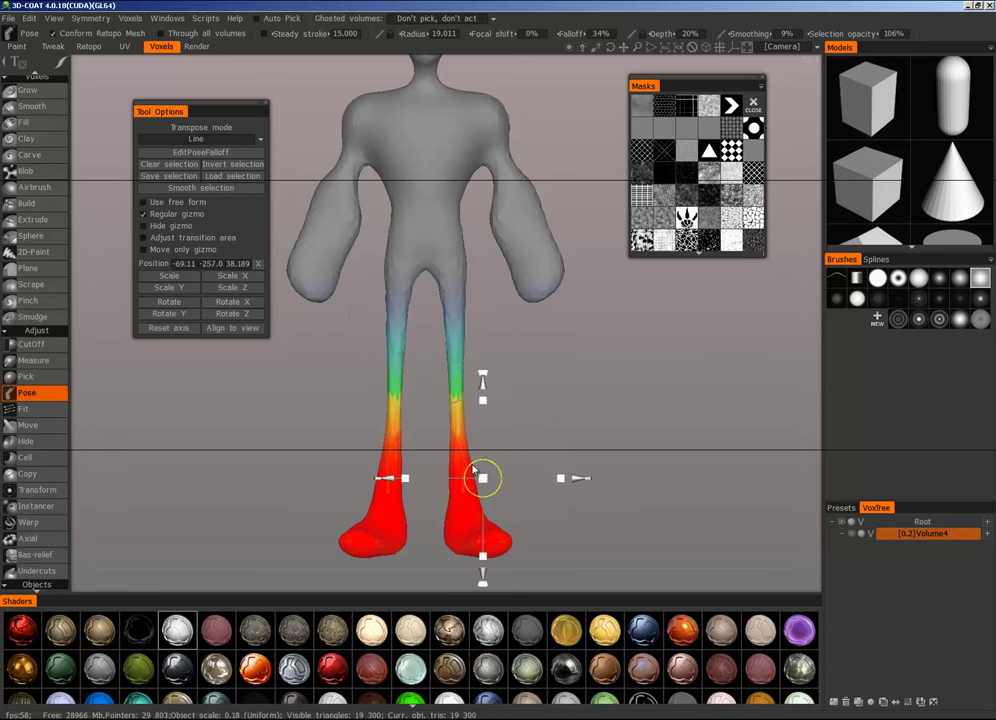
{"action": "mouse_move", "coordinate": [474, 470]}
{"action": "left_mouse_down"}
{"action": "mouse_move", "coordinate": [467, 437]}
{"action": "mouse_move", "coordinate": [461, 472]}
{"action": "mouse_move", "coordinate": [473, 455]}
{"action": "left_mouse_up"}
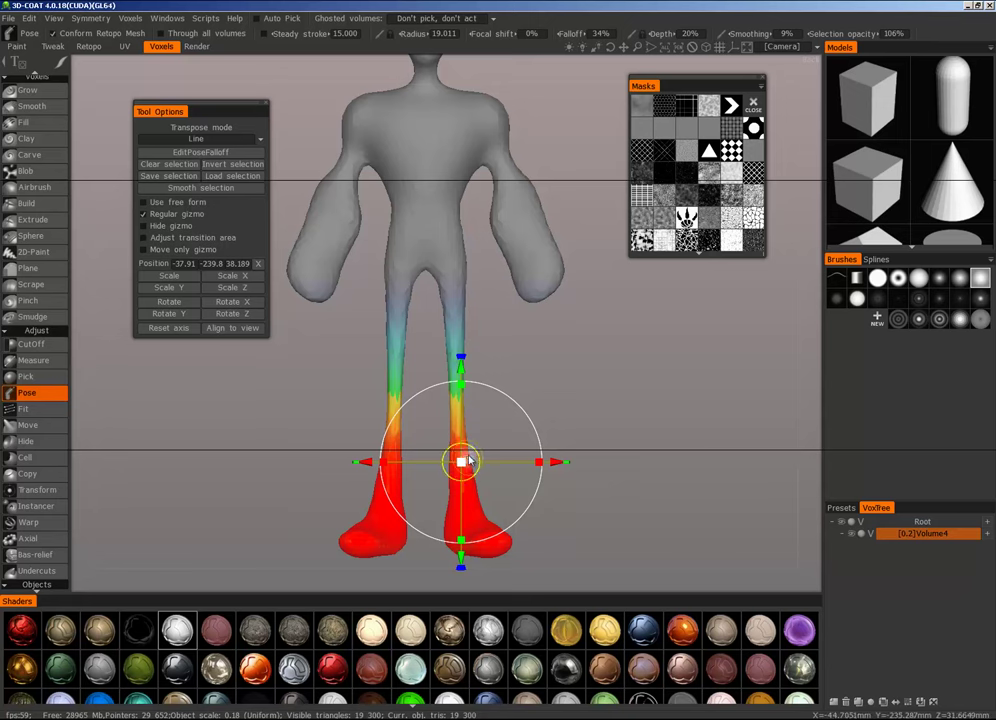
{"action": "mouse_move", "coordinate": [463, 464]}
{"action": "left_mouse_down"}
{"action": "mouse_move", "coordinate": [491, 467]}
{"action": "mouse_move", "coordinate": [456, 460]}
{"action": "mouse_move", "coordinate": [480, 465]}
{"action": "mouse_move", "coordinate": [470, 462]}
{"action": "left_mouse_up"}
{"action": "mouse_move", "coordinate": [553, 463]}
{"action": "left_mouse_down"}
{"action": "mouse_move", "coordinate": [545, 464]}
{"action": "mouse_move", "coordinate": [557, 465]}
{"action": "left_mouse_up"}
Step: Clear the pose selection on the lower legs and feet
{"action": "left_click_drag", "start_coordinate": [590, 397], "coordinate": [402, 404]}
{"action": "right_click_drag", "start_coordinate": [604, 369], "coordinate": [605, 380]}
{"action": "mouse_move", "coordinate": [606, 383]}
{"action": "left_mouse_down"}
{"action": "mouse_move", "coordinate": [466, 388]}
{"action": "mouse_move", "coordinate": [681, 379]}
{"action": "mouse_move", "coordinate": [614, 369]}
{"action": "left_mouse_up"}
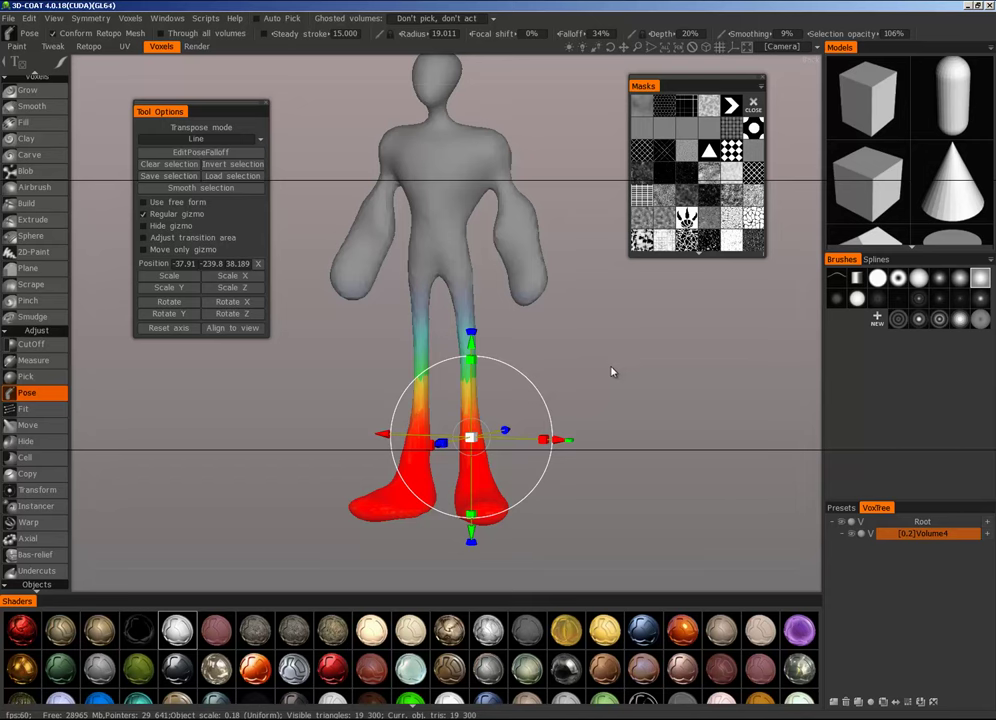
{"action": "key", "text": "ctrl+d"}
{"action": "left_click_drag", "start_coordinate": [542, 401], "coordinate": [575, 395]}
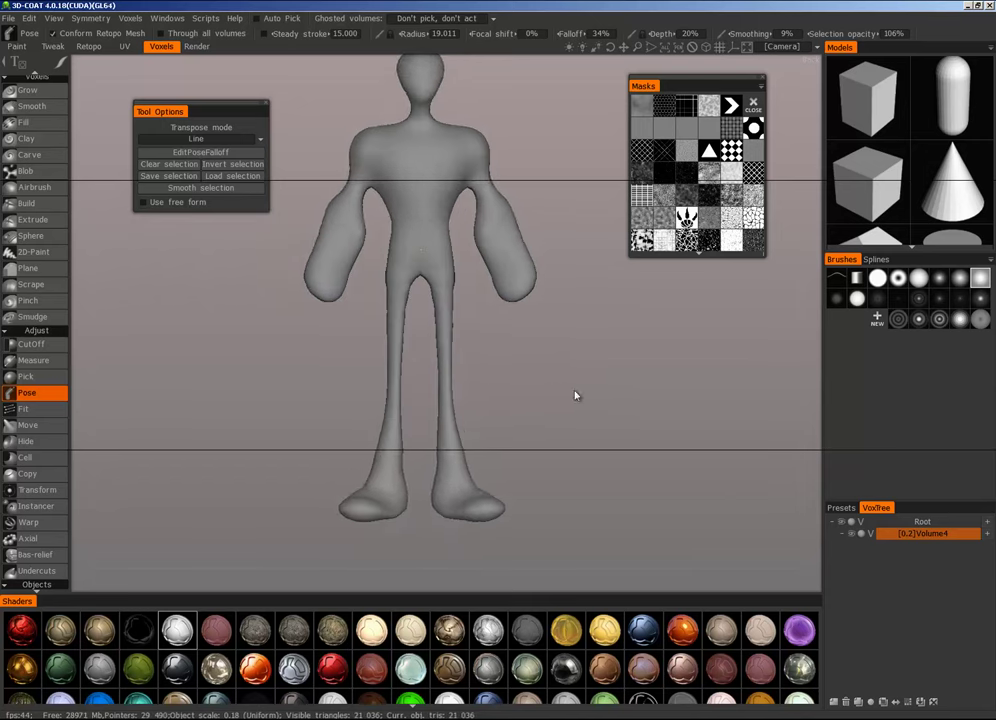
{"action": "middle_click_drag", "start_coordinate": [575, 393], "coordinate": [548, 356]}
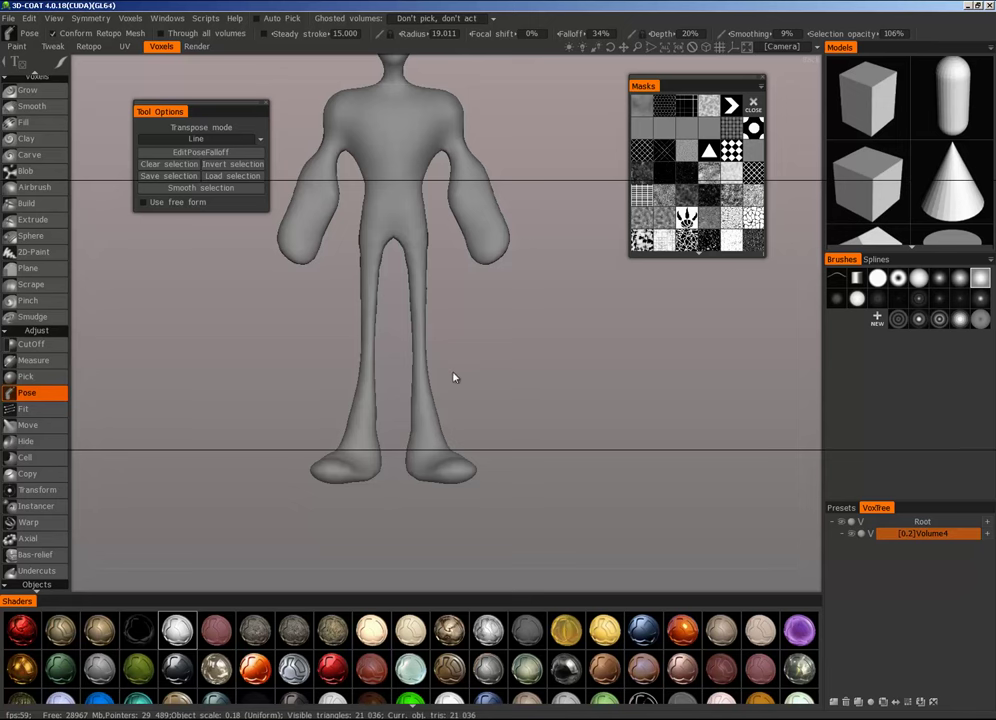
Step: Slice off the underside of both feet with a rectangular CutOff to flatten the soles
{"action": "left_click", "coordinate": [30, 343]}
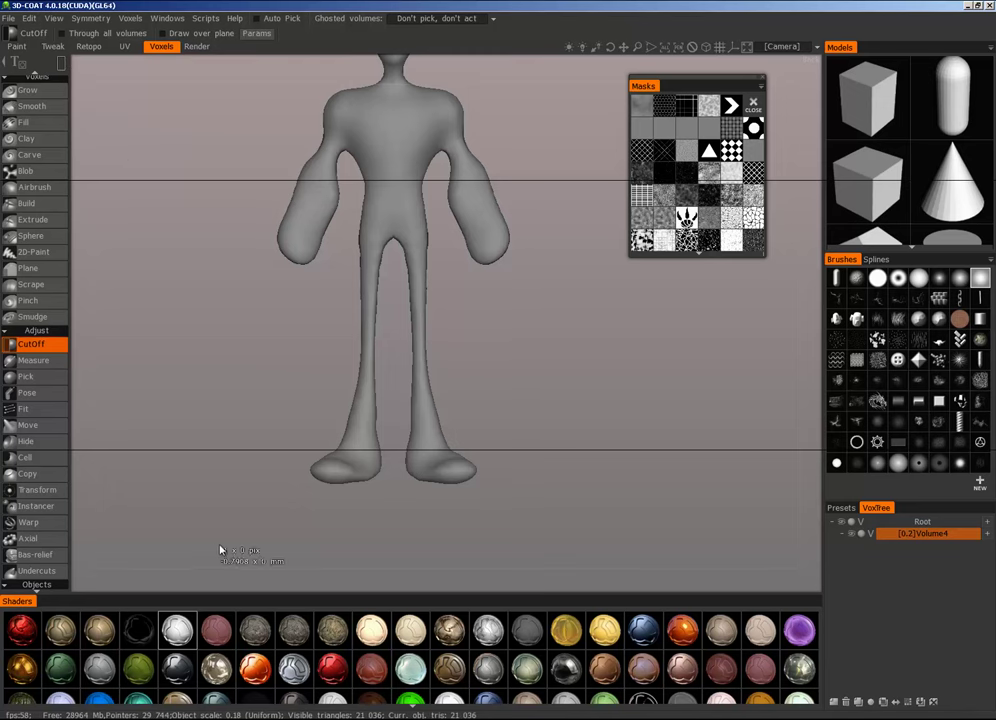
{"action": "left_click_drag", "start_coordinate": [220, 549], "coordinate": [436, 490]}
{"action": "left_click_drag", "start_coordinate": [622, 477], "coordinate": [570, 469]}
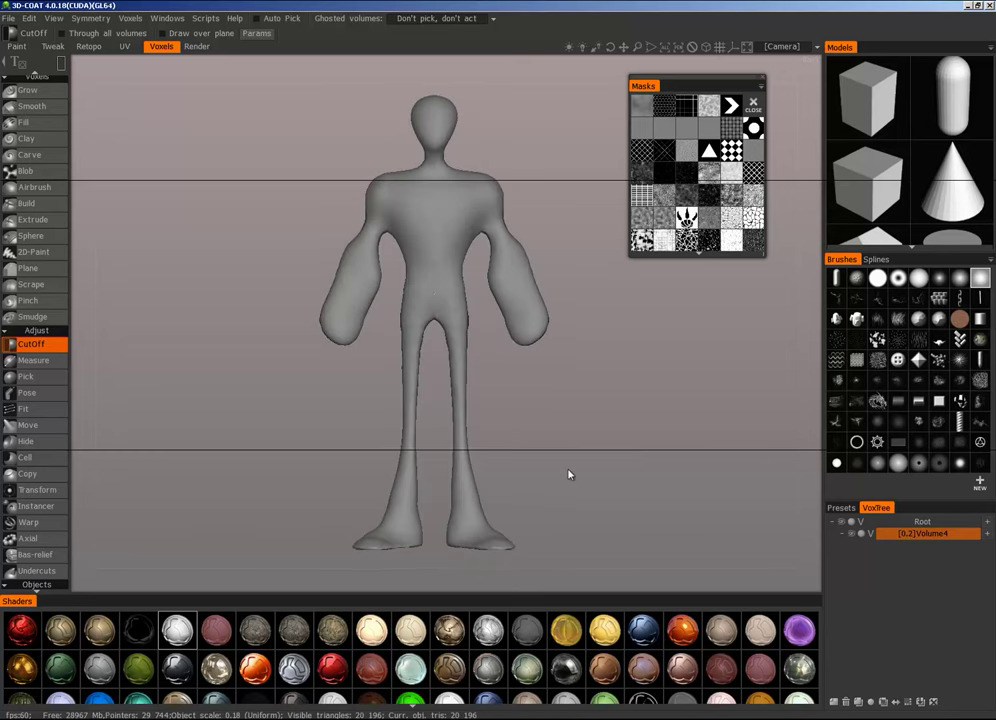
{"action": "left_click_drag", "start_coordinate": [491, 587], "coordinate": [550, 401], "text": "alt"}
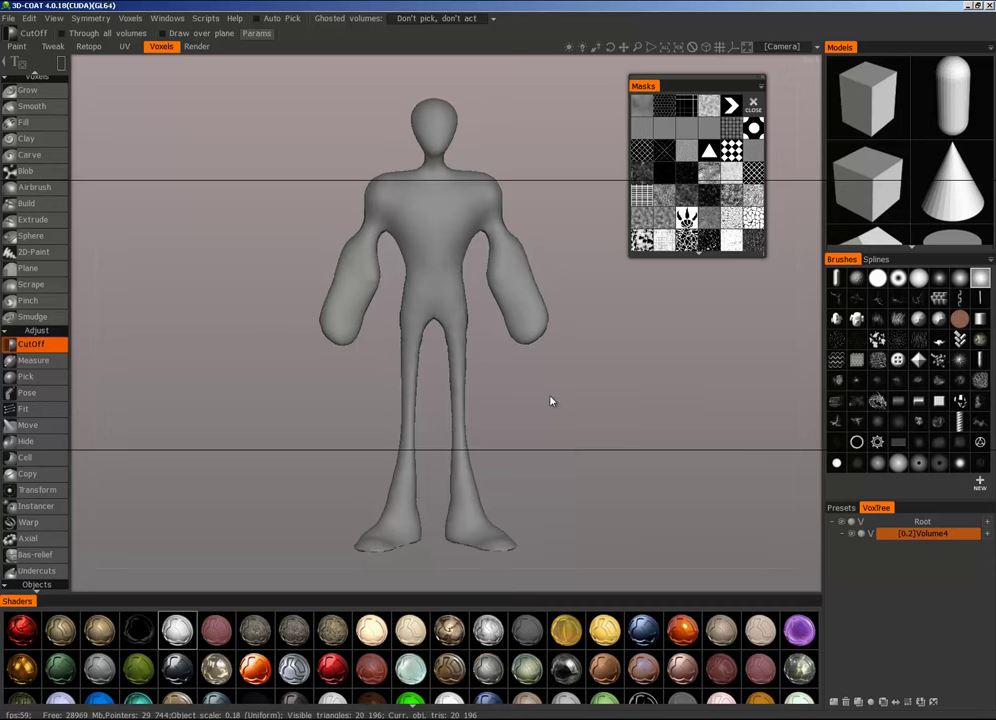
Step: Activate the Grow tool and resample the volume with a density modulation factor of 2.369, for a required polycount of 102 299
{"action": "left_click", "coordinate": [27, 90]}
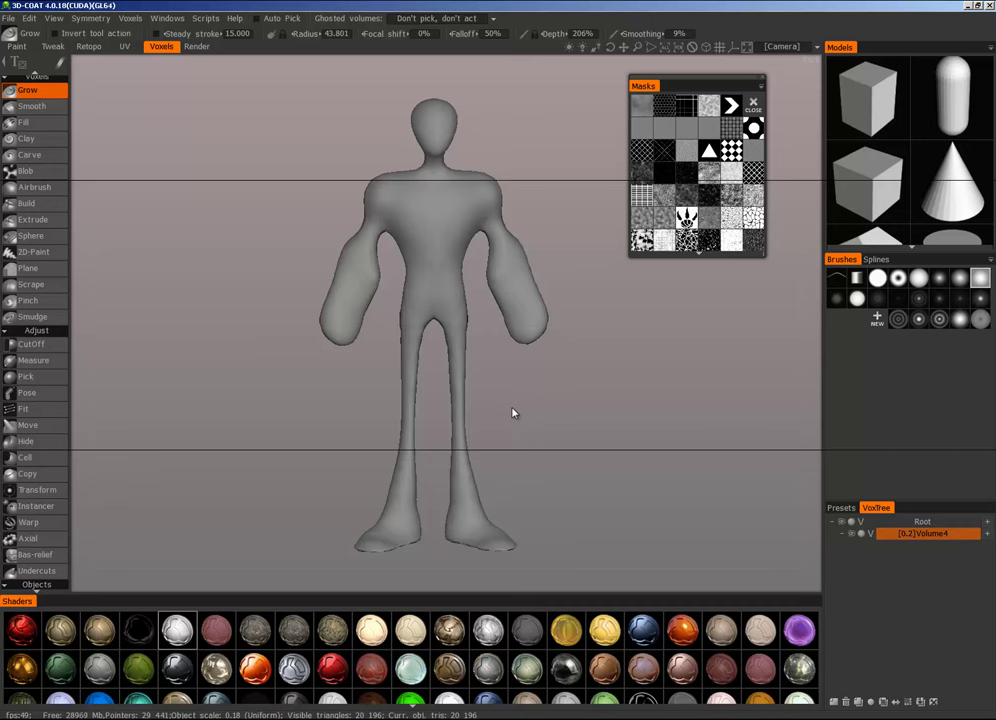
{"action": "key", "text": "Return"}
{"action": "mouse_move", "coordinate": [527, 407]}
{"action": "left_mouse_down", "text": "alt"}
{"action": "mouse_move", "coordinate": [634, 376]}
{"action": "mouse_move", "coordinate": [549, 407]}
{"action": "mouse_move", "coordinate": [555, 398]}
{"action": "mouse_move", "coordinate": [658, 415]}
{"action": "mouse_move", "coordinate": [774, 416]}
{"action": "mouse_move", "coordinate": [318, 402]}
{"action": "mouse_move", "coordinate": [212, 421]}
{"action": "mouse_move", "coordinate": [532, 391]}
{"action": "left_mouse_up", "text": "alt"}
{"action": "key", "text": "Return"}
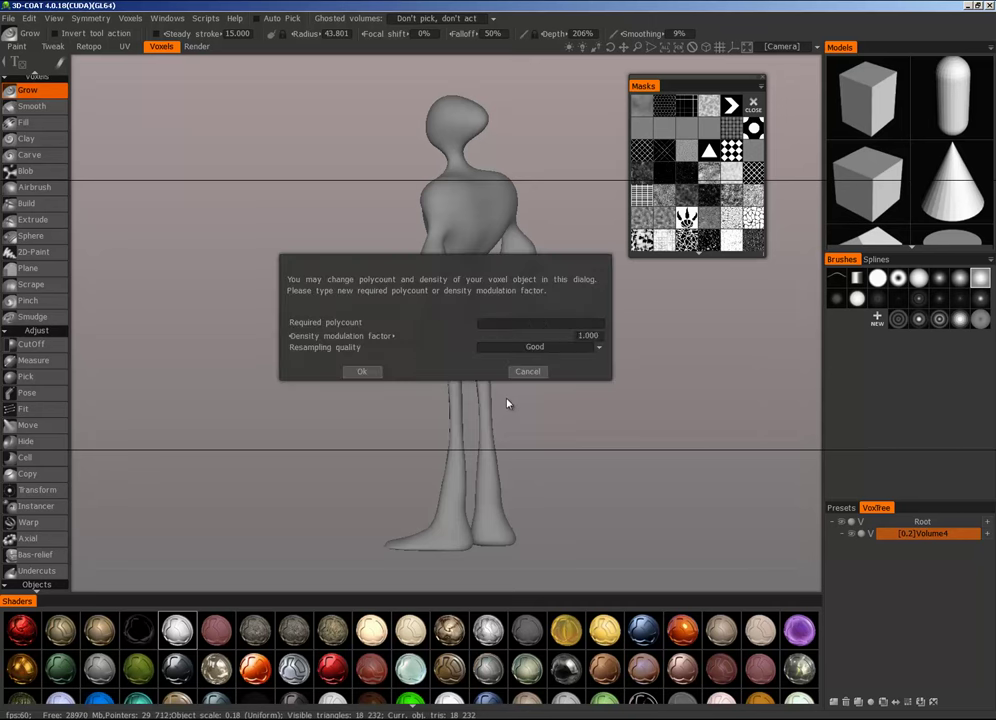
{"action": "left_click_drag", "start_coordinate": [507, 334], "coordinate": [575, 337]}
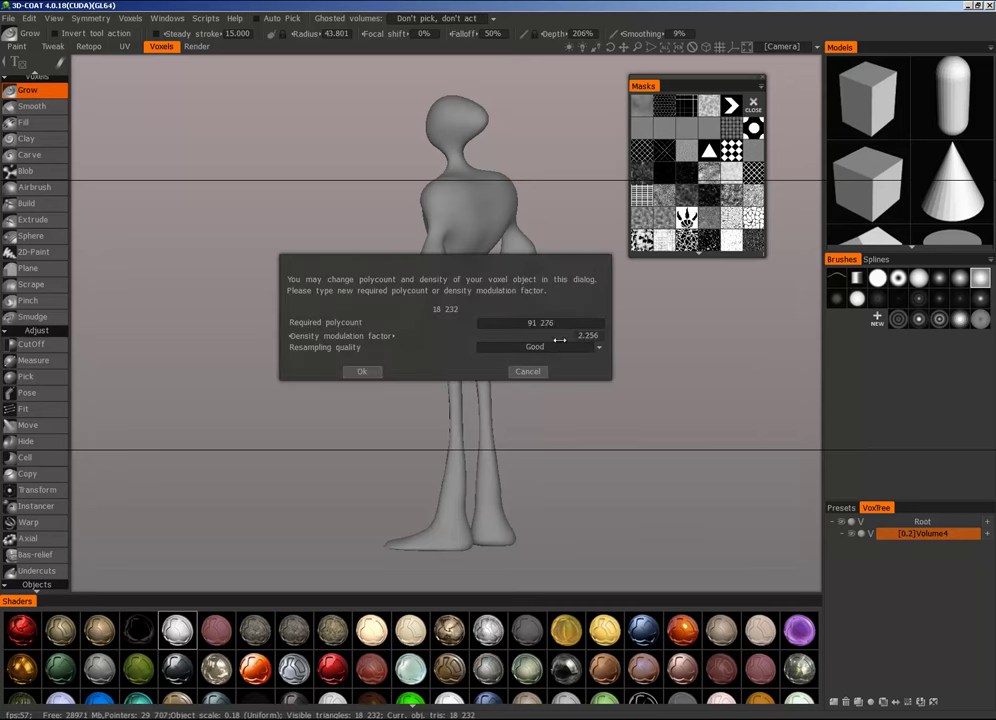
{"action": "left_click_drag", "start_coordinate": [559, 340], "coordinate": [566, 330]}
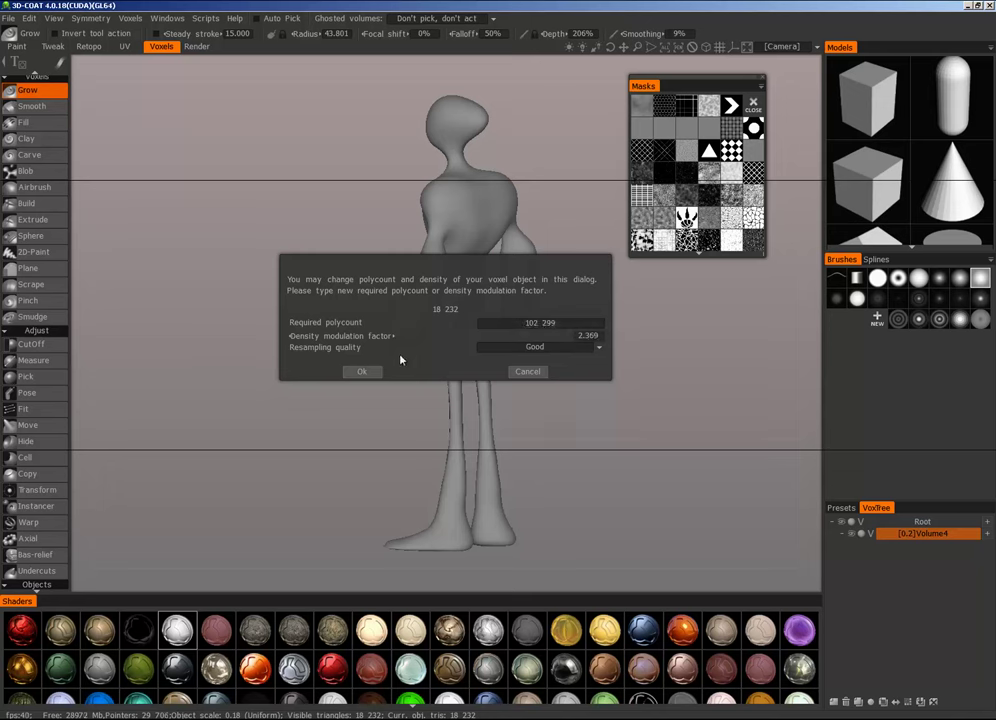
{"action": "left_click", "coordinate": [598, 352]}
{"action": "left_click", "coordinate": [563, 383]}
{"action": "left_click", "coordinate": [362, 372]}
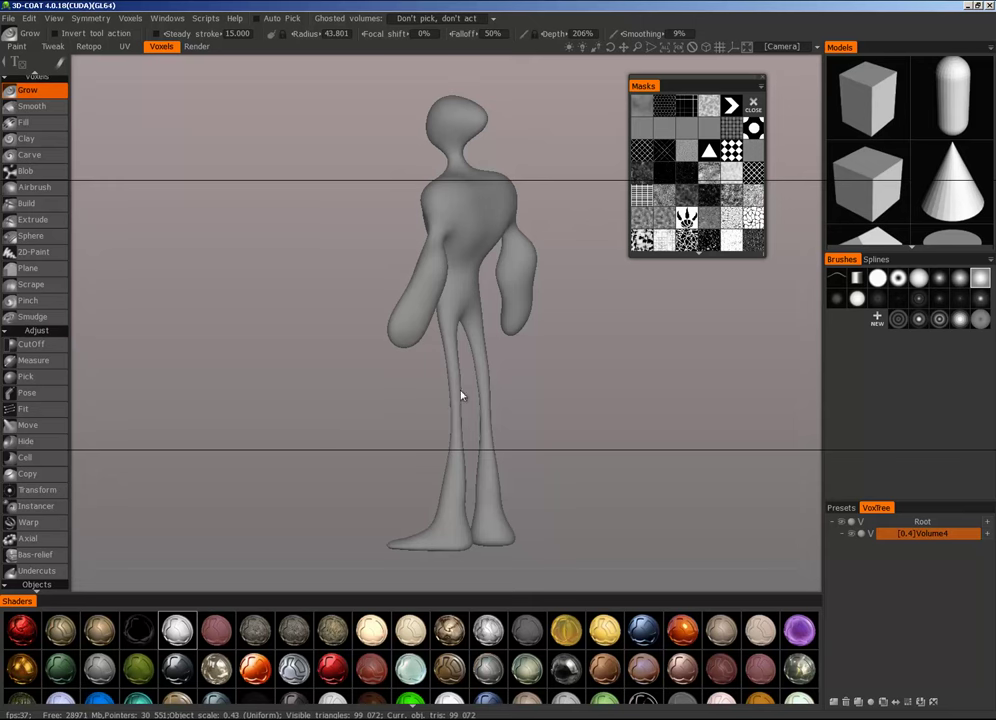
Step: Set the Grow brush to radius 10.863 and depth 38%, and sculpt the eye sockets and cheeks on the head
{"action": "left_click_drag", "start_coordinate": [461, 395], "coordinate": [696, 398]}
{"action": "middle_click_drag", "start_coordinate": [586, 363], "coordinate": [589, 445]}
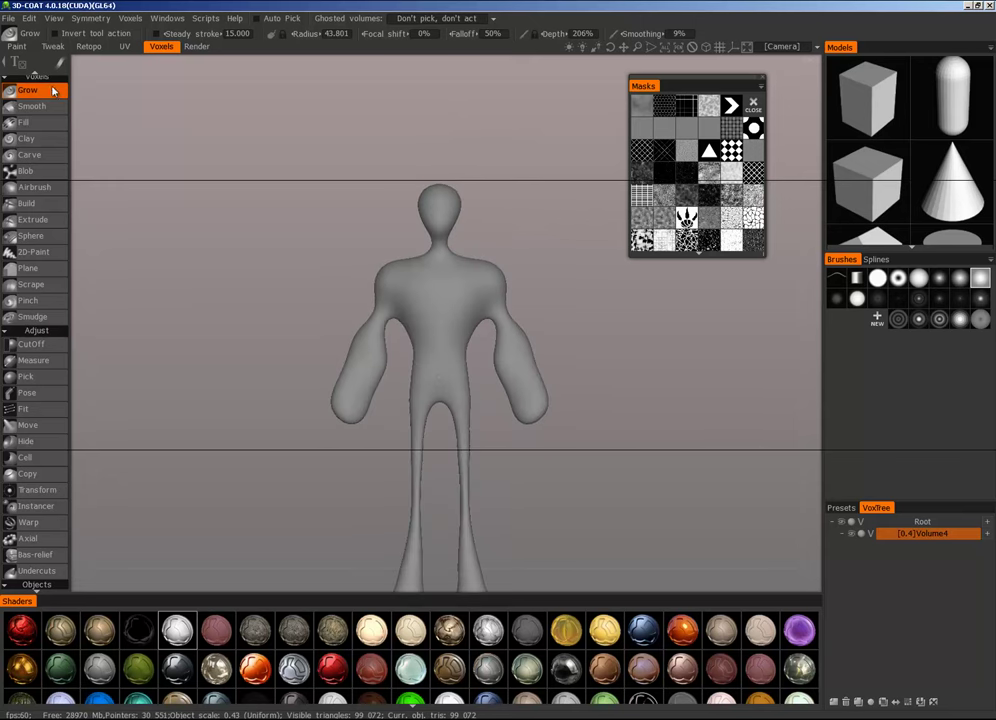
{"action": "right_click_drag", "start_coordinate": [579, 222], "coordinate": [579, 318]}
{"action": "middle_click_drag", "start_coordinate": [522, 305], "coordinate": [473, 505]}
{"action": "right_click_drag", "start_coordinate": [523, 205], "coordinate": [523, 273]}
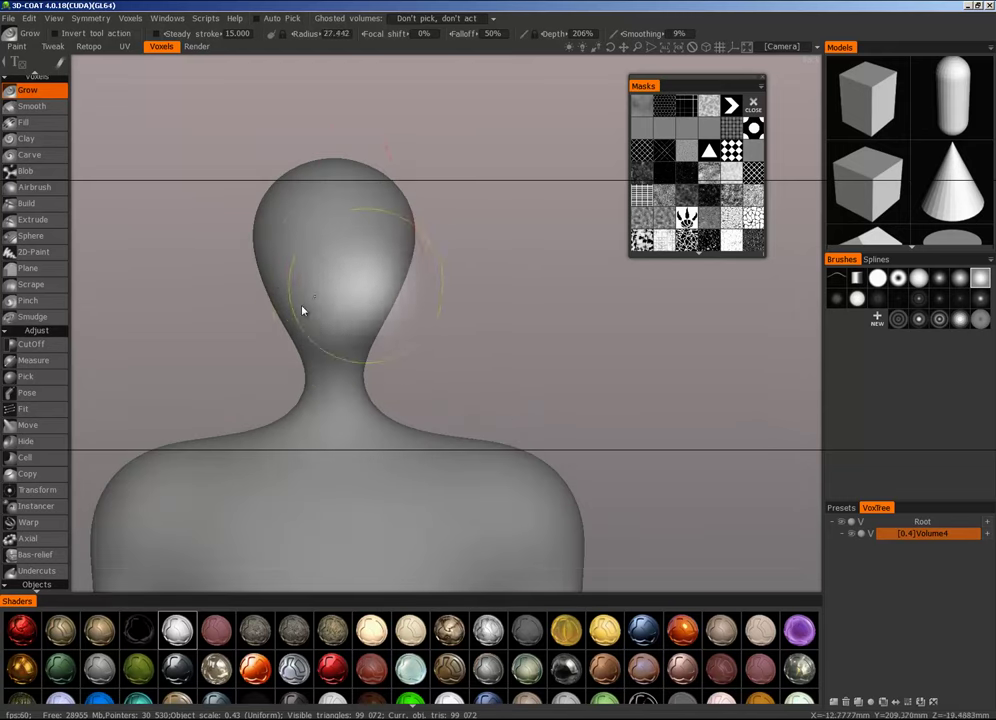
{"action": "right_click_drag", "start_coordinate": [302, 307], "coordinate": [246, 319]}
{"action": "right_click_drag", "start_coordinate": [360, 333], "coordinate": [360, 330]}
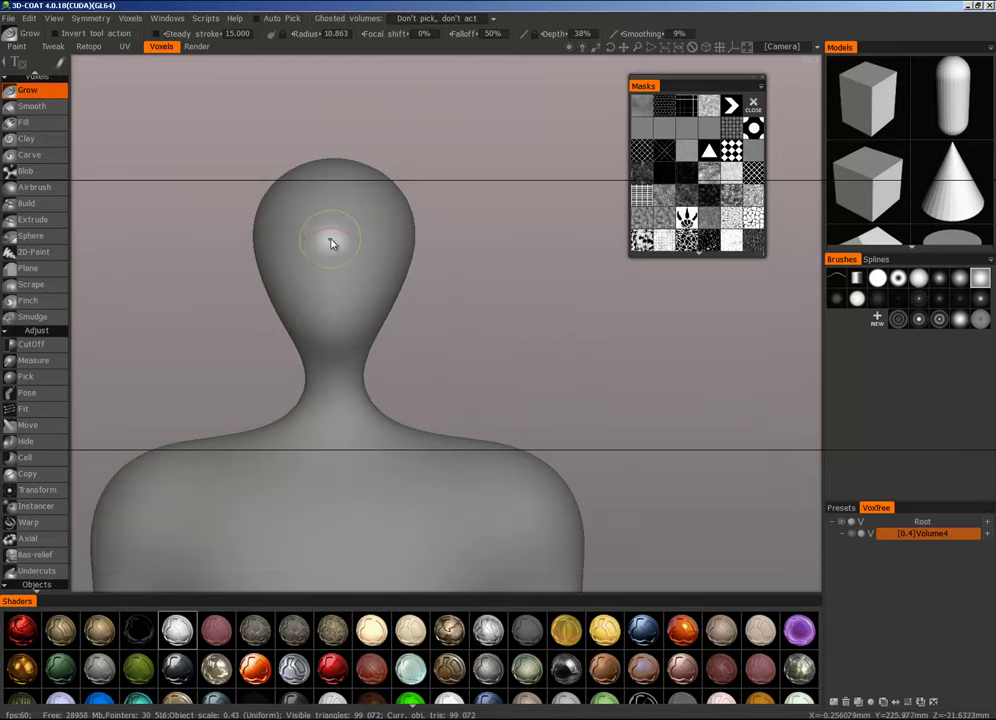
{"action": "mouse_move", "coordinate": [376, 231]}
{"action": "left_mouse_down"}
{"action": "mouse_move", "coordinate": [328, 254]}
{"action": "mouse_move", "coordinate": [379, 260]}
{"action": "mouse_move", "coordinate": [318, 285]}
{"action": "mouse_move", "coordinate": [305, 280]}
{"action": "left_mouse_up"}
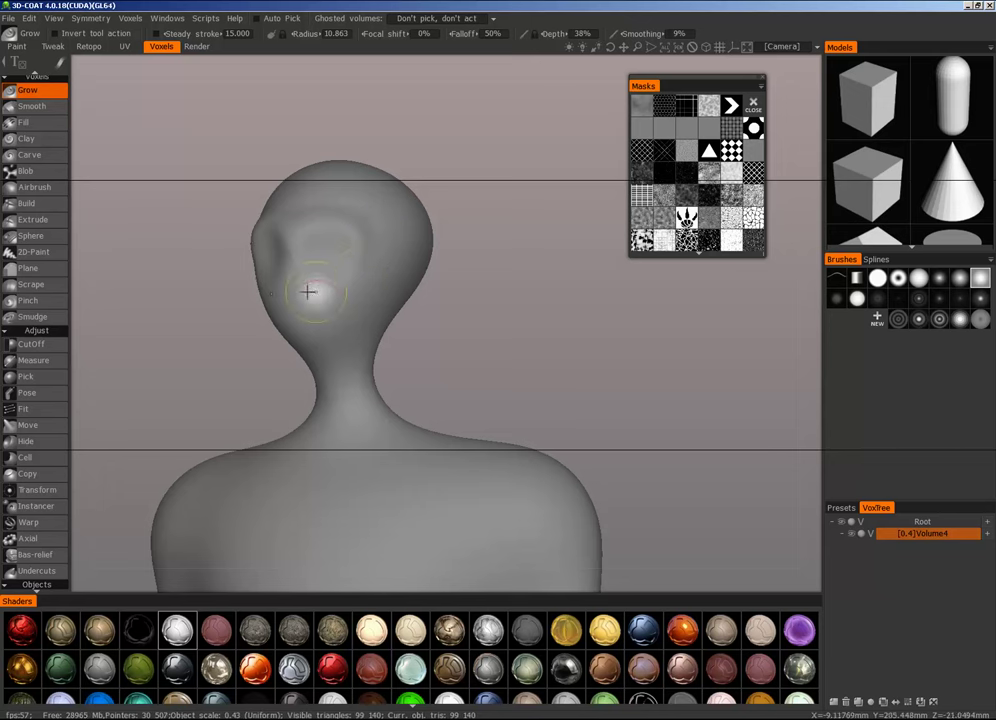
{"action": "left_click_drag", "start_coordinate": [345, 282], "coordinate": [330, 322]}
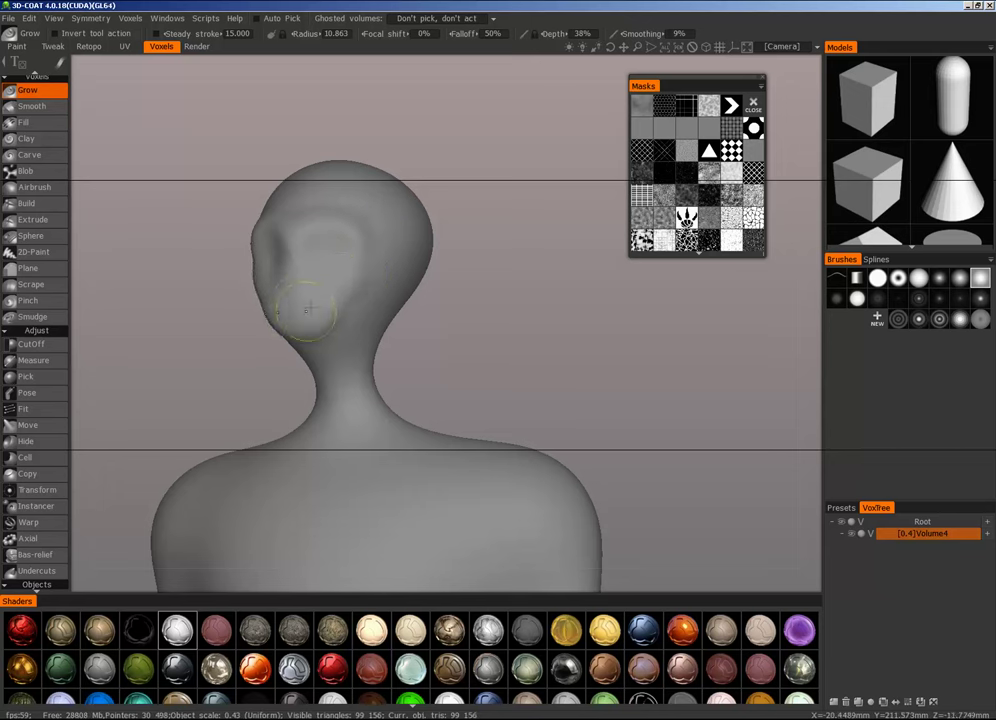
Step: Shape the chin and jaw and the hollows on the sides of the head with the Grow brush
{"action": "left_click_drag", "start_coordinate": [242, 258], "coordinate": [195, 254], "text": "alt"}
{"action": "right_click_drag", "start_coordinate": [310, 218], "coordinate": [300, 330], "text": "alt"}
{"action": "left_click_drag", "start_coordinate": [330, 400], "coordinate": [450, 430], "text": "alt"}
{"action": "mouse_move", "coordinate": [455, 432]}
{"action": "middle_mouse_down", "text": "alt"}
{"action": "mouse_move", "coordinate": [467, 311]}
{"action": "mouse_move", "coordinate": [429, 356]}
{"action": "mouse_move", "coordinate": [451, 309]}
{"action": "mouse_move", "coordinate": [343, 343]}
{"action": "middle_mouse_up", "text": "alt"}
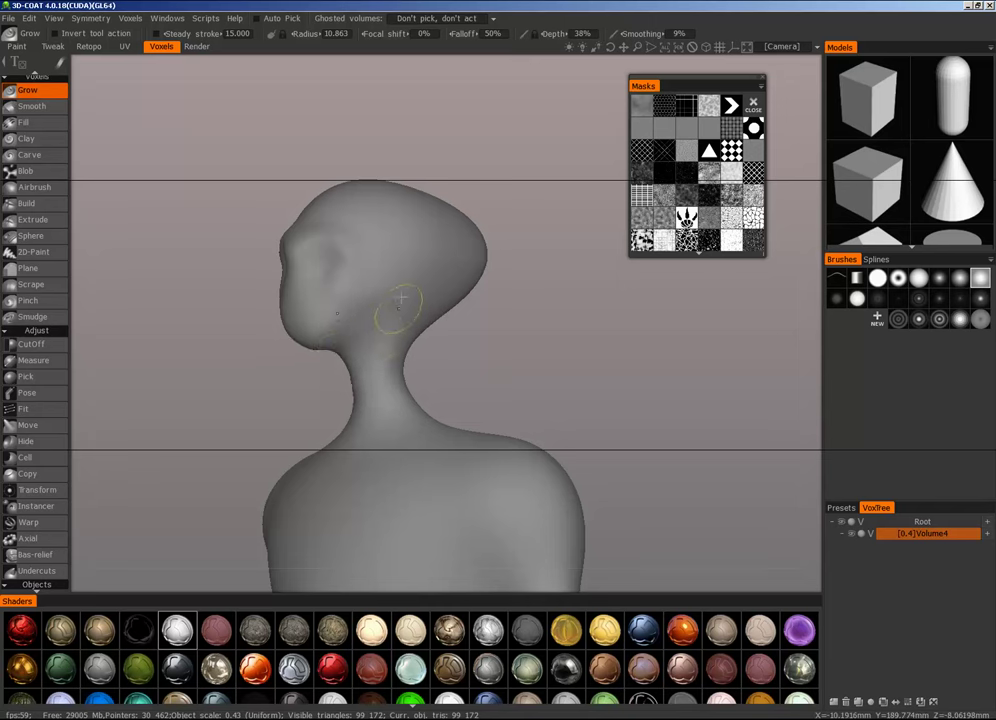
{"action": "mouse_move", "coordinate": [373, 335]}
{"action": "middle_mouse_down"}
{"action": "mouse_move", "coordinate": [478, 300]}
{"action": "mouse_move", "coordinate": [436, 293]}
{"action": "middle_mouse_up"}
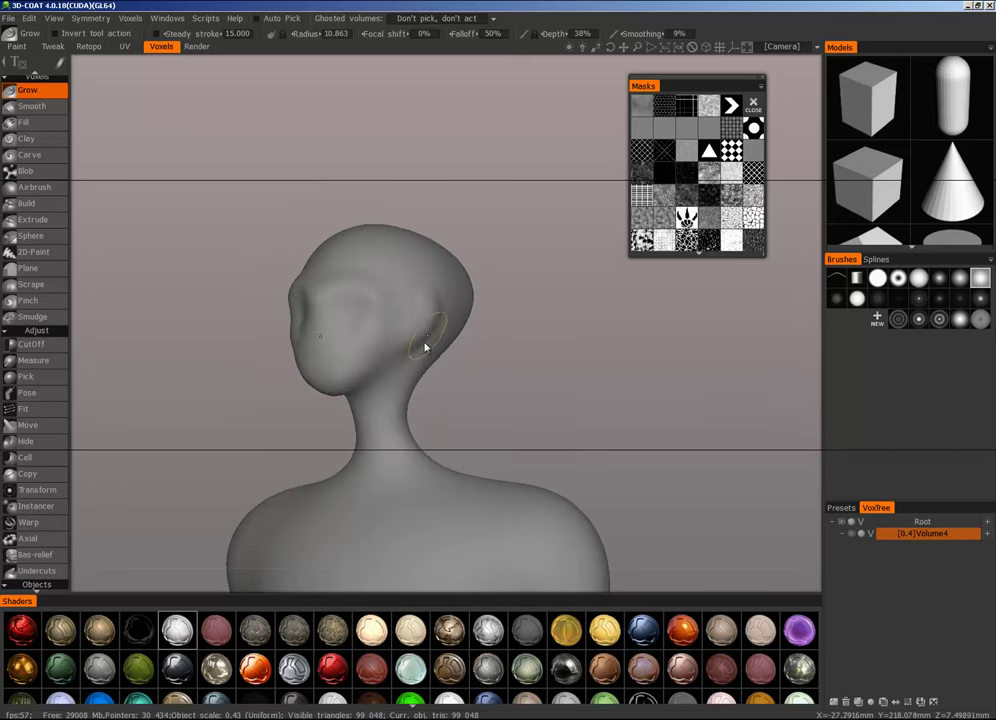
{"action": "mouse_move", "coordinate": [425, 347]}
{"action": "middle_mouse_down"}
{"action": "mouse_move", "coordinate": [456, 329]}
{"action": "mouse_move", "coordinate": [443, 313]}
{"action": "mouse_move", "coordinate": [596, 340]}
{"action": "mouse_move", "coordinate": [482, 338]}
{"action": "mouse_move", "coordinate": [409, 305]}
{"action": "mouse_move", "coordinate": [574, 349]}
{"action": "mouse_move", "coordinate": [707, 342]}
{"action": "mouse_move", "coordinate": [634, 337]}
{"action": "mouse_move", "coordinate": [545, 467]}
{"action": "mouse_move", "coordinate": [476, 460]}
{"action": "mouse_move", "coordinate": [390, 492]}
{"action": "mouse_move", "coordinate": [412, 419]}
{"action": "middle_mouse_up"}
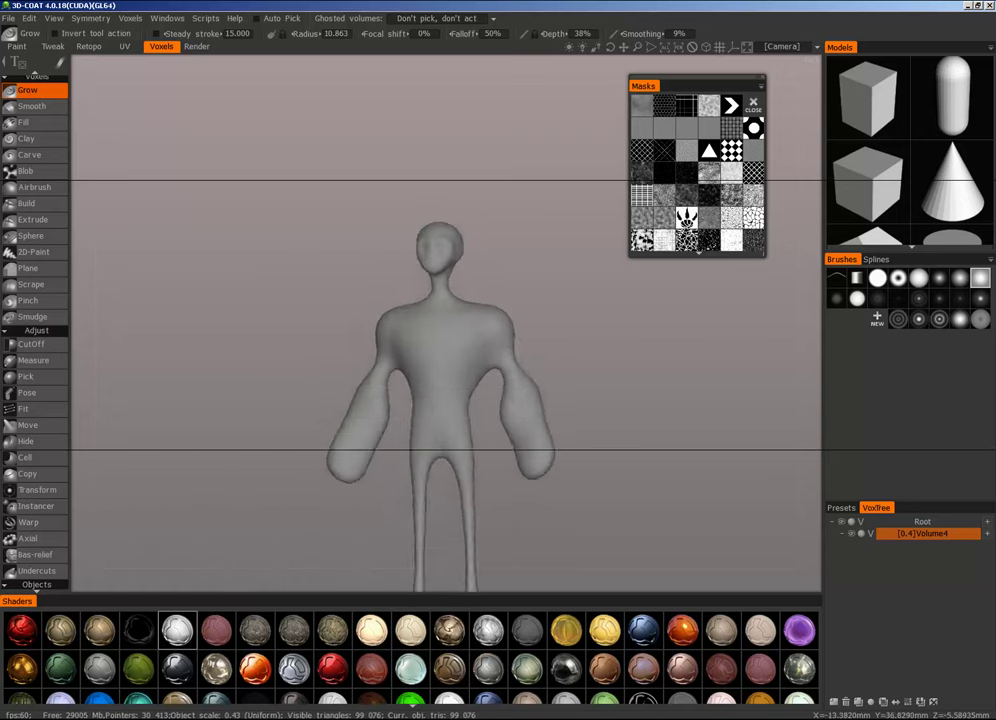
Step: Set the Grow brush radius to 18.221 and build up the chest muscles across the upper torso
{"action": "right_click_drag", "start_coordinate": [412, 419], "coordinate": [703, 371], "text": "alt"}
{"action": "left_click_drag", "start_coordinate": [703, 371], "coordinate": [668, 372], "text": "alt"}
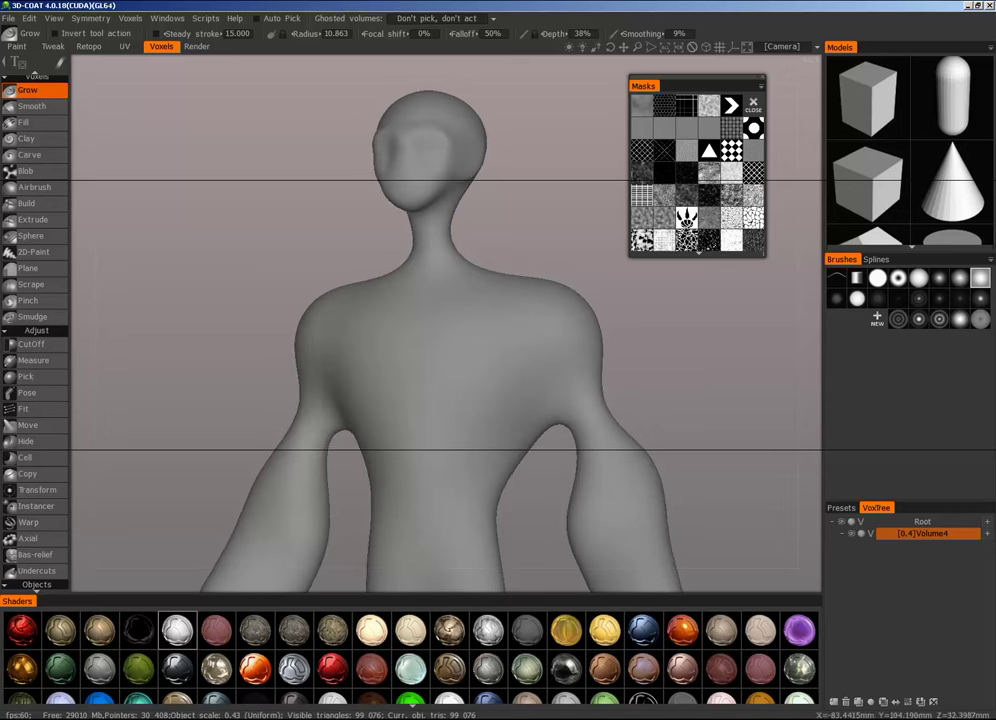
{"action": "mouse_move", "coordinate": [441, 378]}
{"action": "right_mouse_down"}
{"action": "mouse_move", "coordinate": [467, 383]}
{"action": "mouse_move", "coordinate": [414, 384]}
{"action": "right_mouse_up"}
{"action": "left_click_drag", "start_coordinate": [501, 376], "coordinate": [560, 341]}
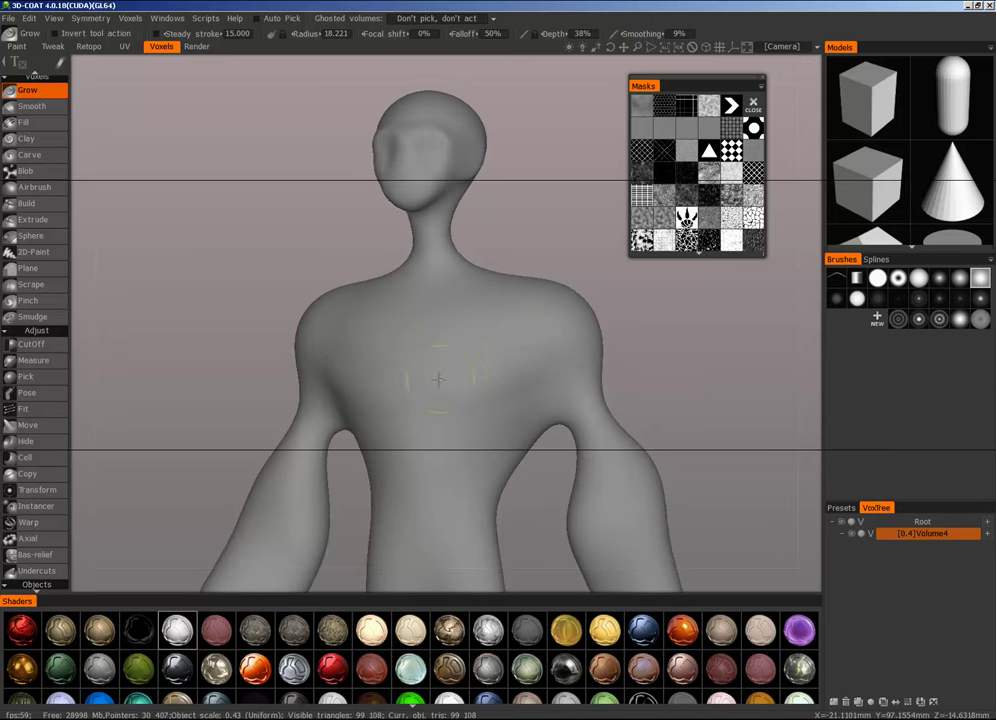
{"action": "mouse_move", "coordinate": [437, 380]}
{"action": "left_mouse_down"}
{"action": "mouse_move", "coordinate": [558, 335]}
{"action": "mouse_move", "coordinate": [564, 322]}
{"action": "mouse_move", "coordinate": [536, 334]}
{"action": "left_mouse_up"}
{"action": "left_click_drag", "start_coordinate": [692, 366], "coordinate": [549, 369]}
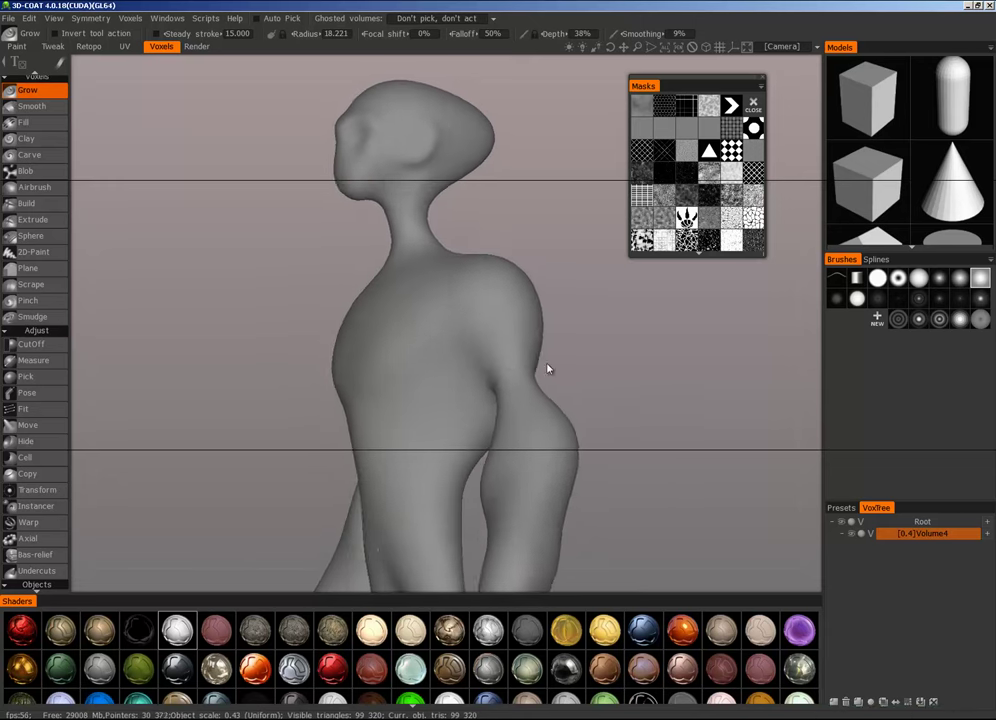
Step: Define the lower edge of the chest muscles toward the armpits with Grow, using brush radii of 10.194 and 18.910
{"action": "right_click_drag", "start_coordinate": [473, 360], "coordinate": [432, 357]}
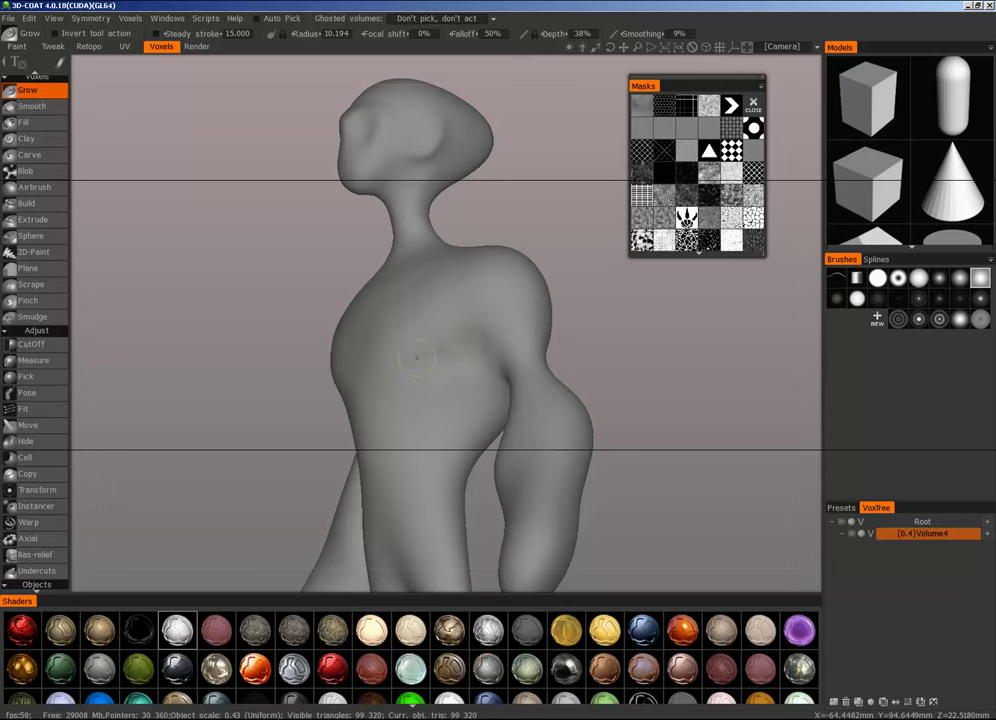
{"action": "mouse_move", "coordinate": [578, 380]}
{"action": "middle_mouse_down"}
{"action": "mouse_move", "coordinate": [660, 465]}
{"action": "mouse_move", "coordinate": [578, 371]}
{"action": "middle_mouse_up"}
{"action": "right_click_drag", "start_coordinate": [493, 378], "coordinate": [524, 384]}
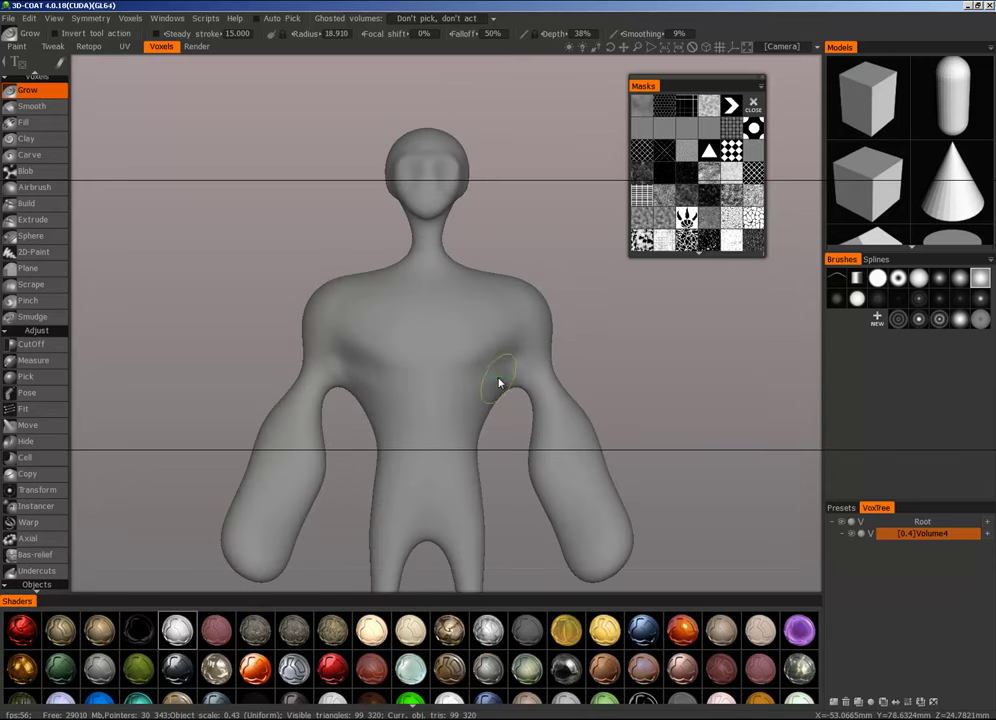
{"action": "middle_click_drag", "start_coordinate": [478, 402], "coordinate": [486, 338]}
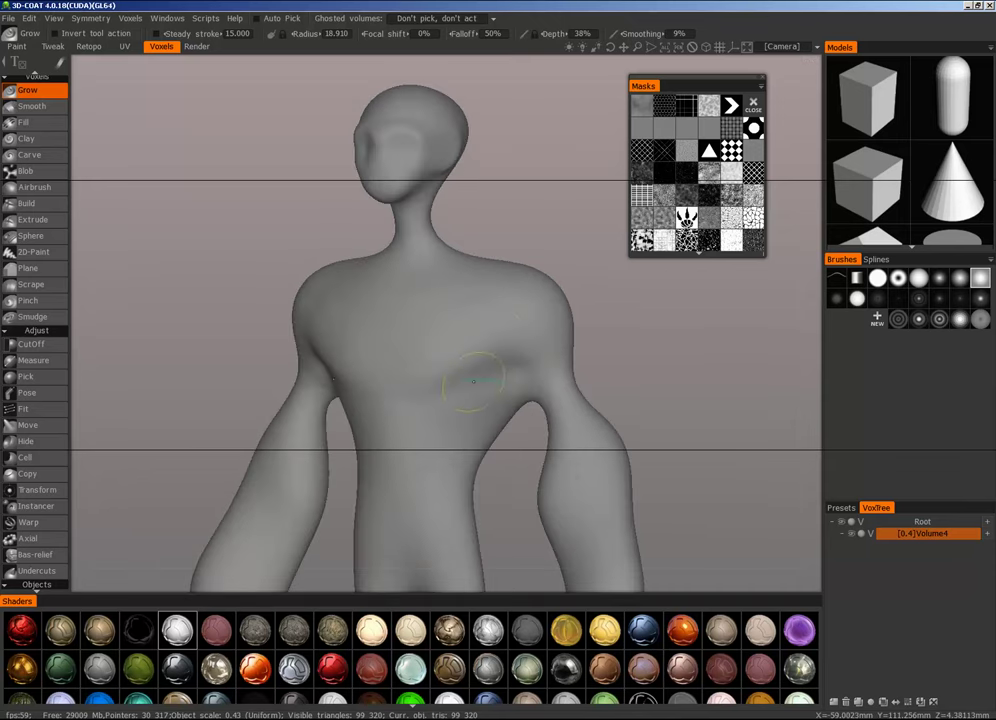
{"action": "mouse_move", "coordinate": [474, 381]}
{"action": "middle_mouse_down"}
{"action": "mouse_move", "coordinate": [462, 364]}
{"action": "mouse_move", "coordinate": [490, 385]}
{"action": "middle_mouse_up"}
{"action": "right_click_drag", "start_coordinate": [490, 385], "coordinate": [500, 471]}
{"action": "middle_click_drag", "start_coordinate": [500, 471], "coordinate": [494, 329]}
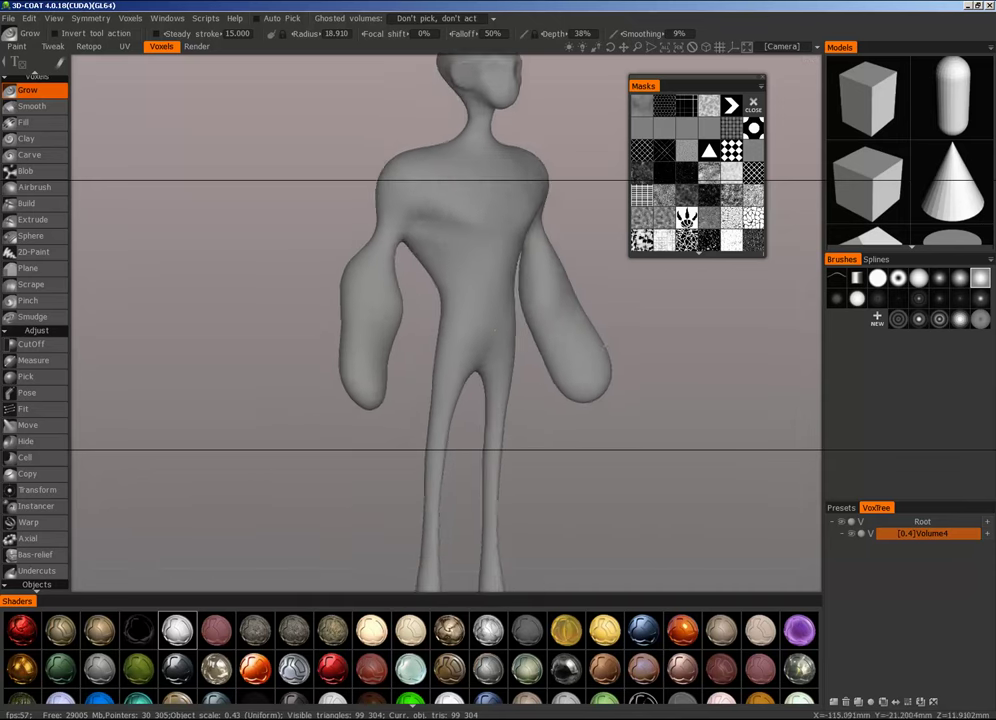
Step: Carve hollows into both front armpits with the Grow brush at radius 8.100 and depth 109%
{"action": "right_click_drag", "start_coordinate": [605, 346], "coordinate": [596, 358], "text": "alt"}
{"action": "middle_click_drag", "start_coordinate": [596, 358], "coordinate": [618, 400], "text": "alt"}
{"action": "left_click_drag", "start_coordinate": [600, 384], "coordinate": [515, 370], "text": "alt"}
{"action": "right_click_drag", "start_coordinate": [422, 289], "coordinate": [427, 243], "text": "alt"}
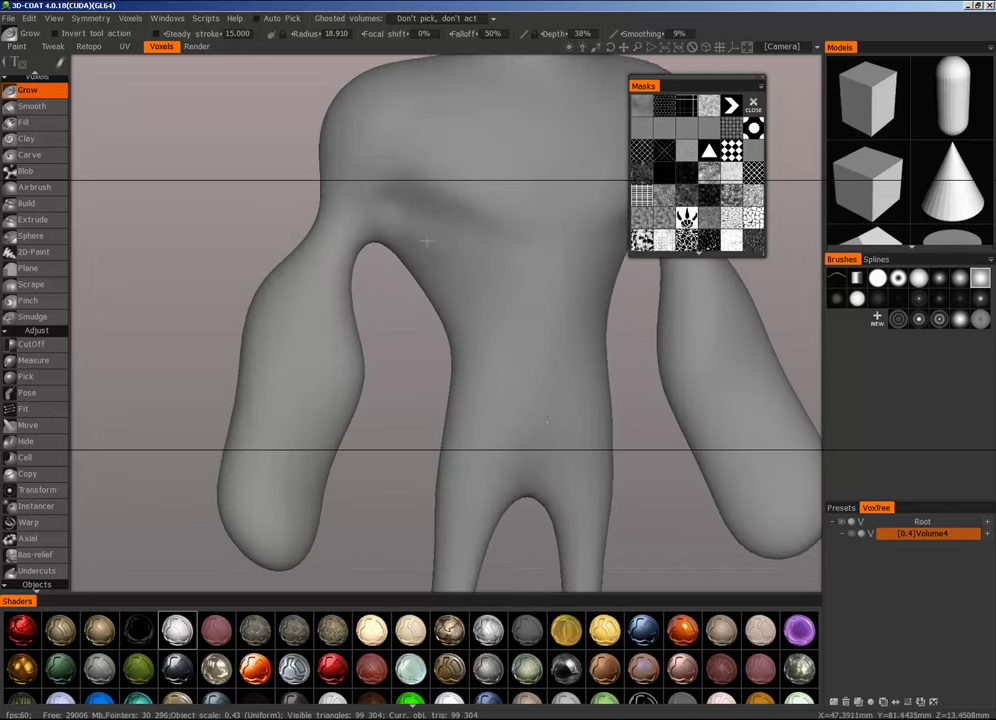
{"action": "middle_click_drag", "start_coordinate": [426, 242], "coordinate": [396, 326]}
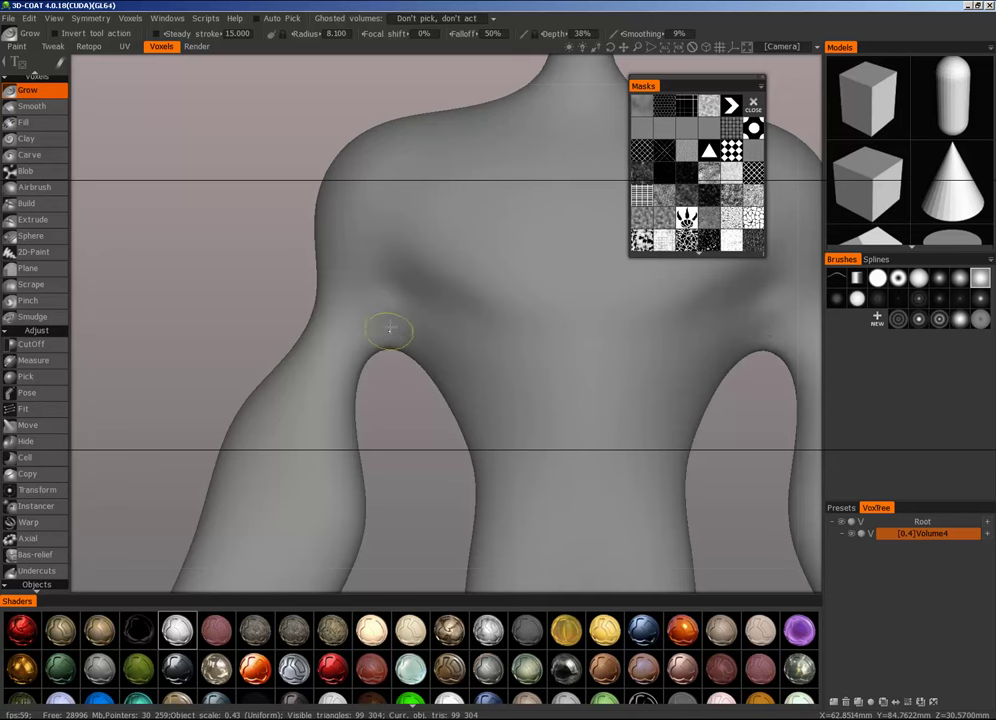
{"action": "mouse_move", "coordinate": [390, 331]}
{"action": "left_mouse_down"}
{"action": "mouse_move", "coordinate": [383, 325]}
{"action": "mouse_move", "coordinate": [385, 340]}
{"action": "mouse_move", "coordinate": [394, 284]}
{"action": "mouse_move", "coordinate": [391, 310]}
{"action": "left_mouse_up"}
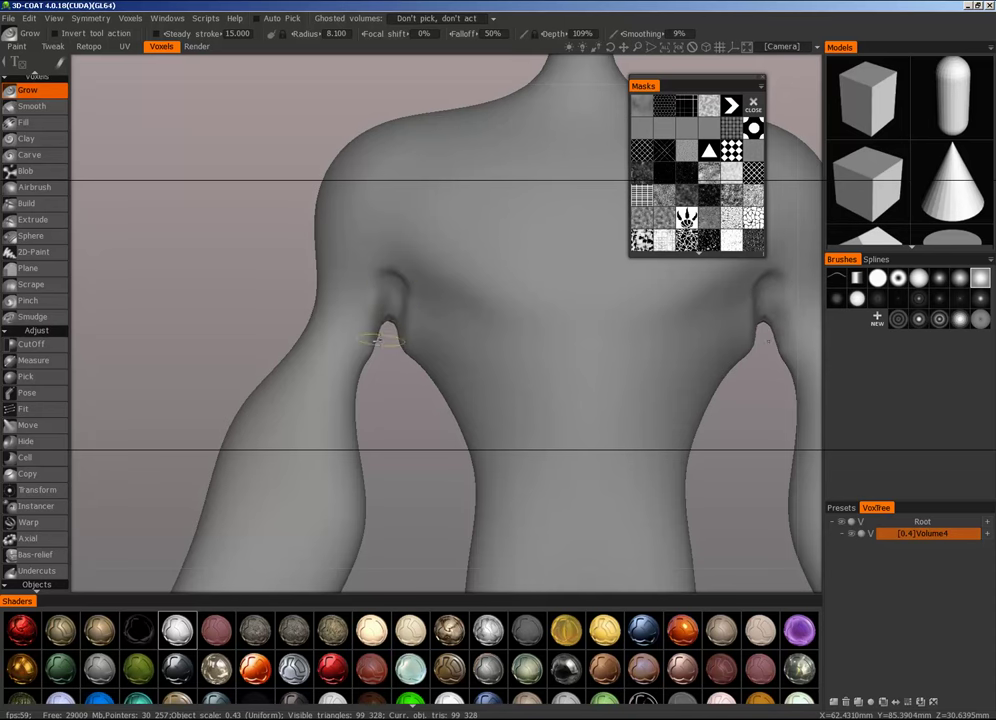
{"action": "right_click_drag", "start_coordinate": [396, 340], "coordinate": [471, 362]}
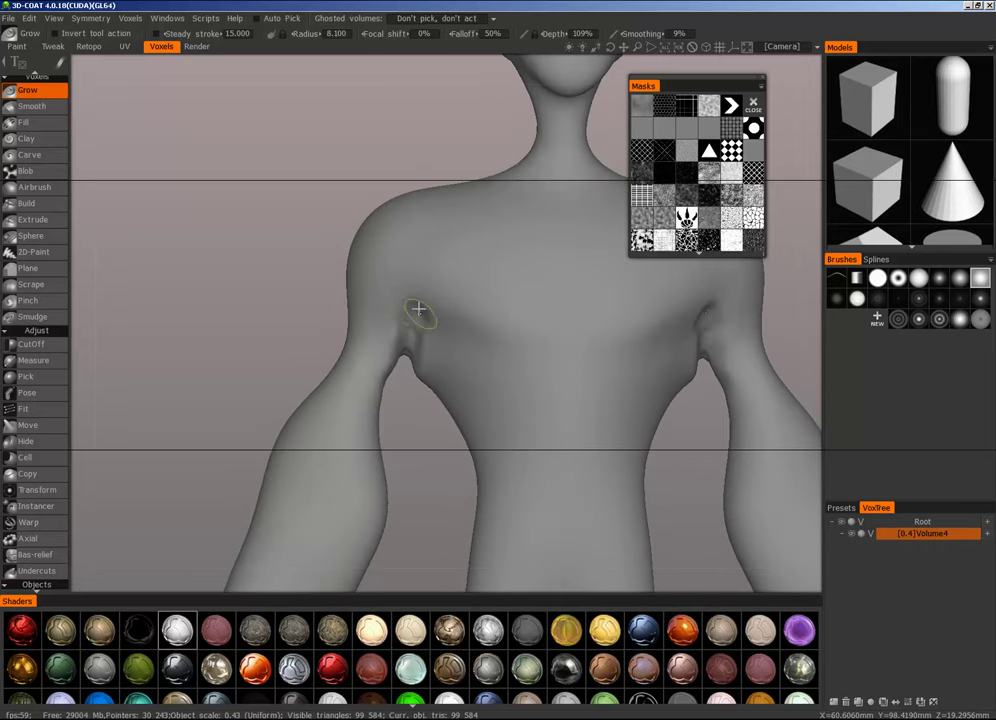
Step: Carve a crease from each armpit diagonally into the chest and reshape the area below it, enlarging the Grow radius to 13.873
{"action": "mouse_move", "coordinate": [414, 313]}
{"action": "left_mouse_down"}
{"action": "mouse_move", "coordinate": [411, 329]}
{"action": "mouse_move", "coordinate": [468, 332]}
{"action": "left_mouse_up"}
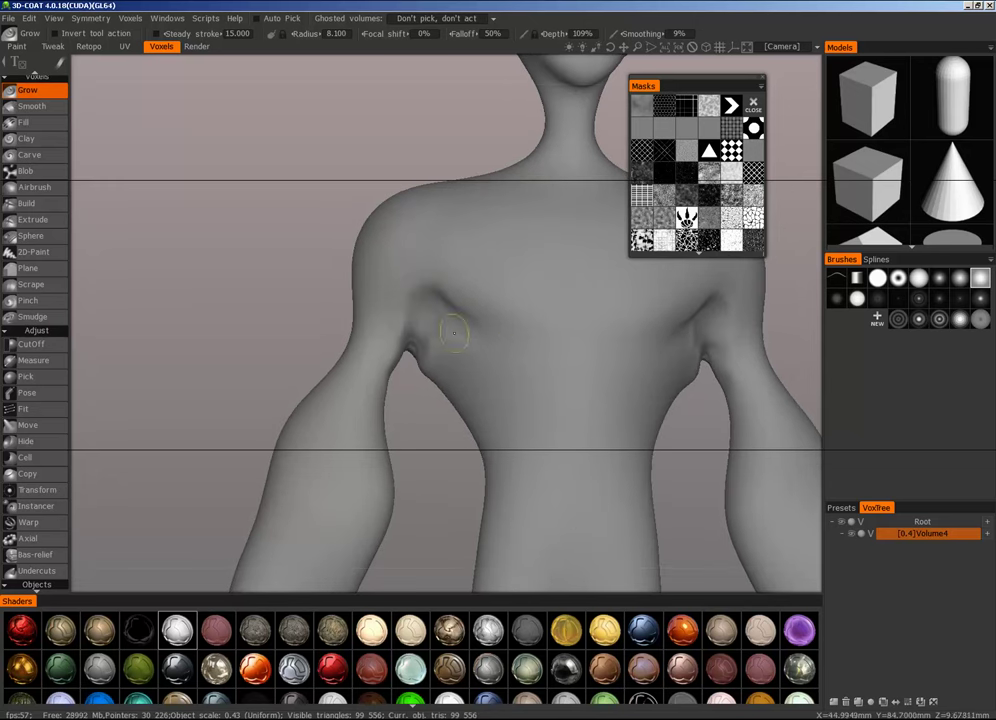
{"action": "mouse_move", "coordinate": [473, 345]}
{"action": "right_mouse_down", "text": "alt"}
{"action": "mouse_move", "coordinate": [365, 449]}
{"action": "mouse_move", "coordinate": [437, 422]}
{"action": "mouse_move", "coordinate": [562, 328]}
{"action": "right_mouse_up", "text": "alt"}
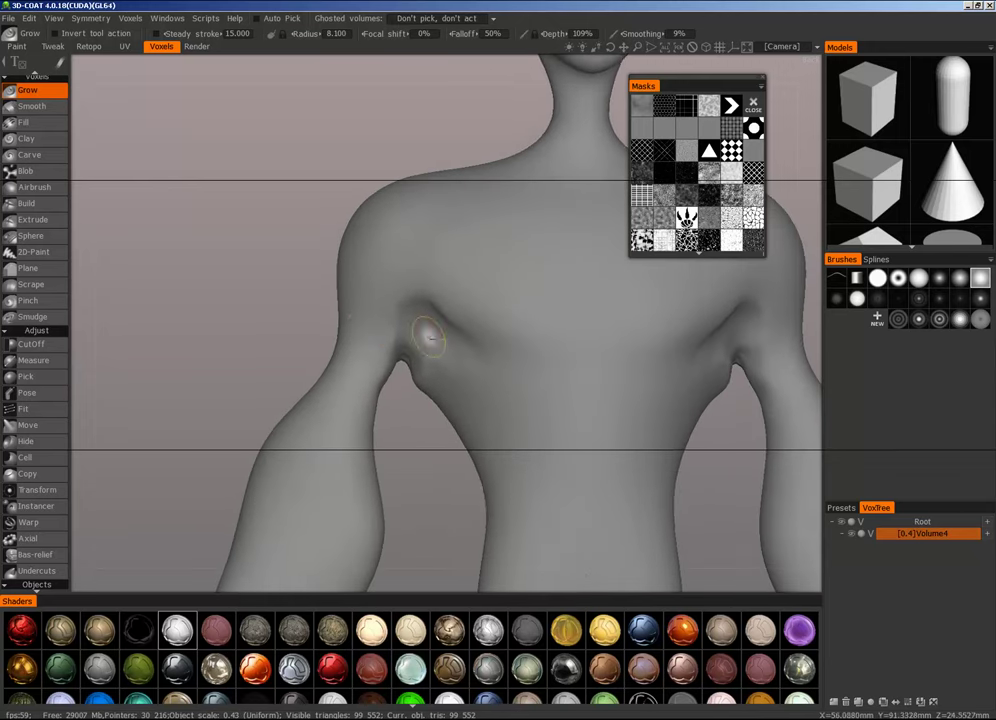
{"action": "left_click_drag", "start_coordinate": [430, 338], "coordinate": [432, 344], "text": "alt"}
{"action": "right_click_drag", "start_coordinate": [418, 366], "coordinate": [434, 376]}
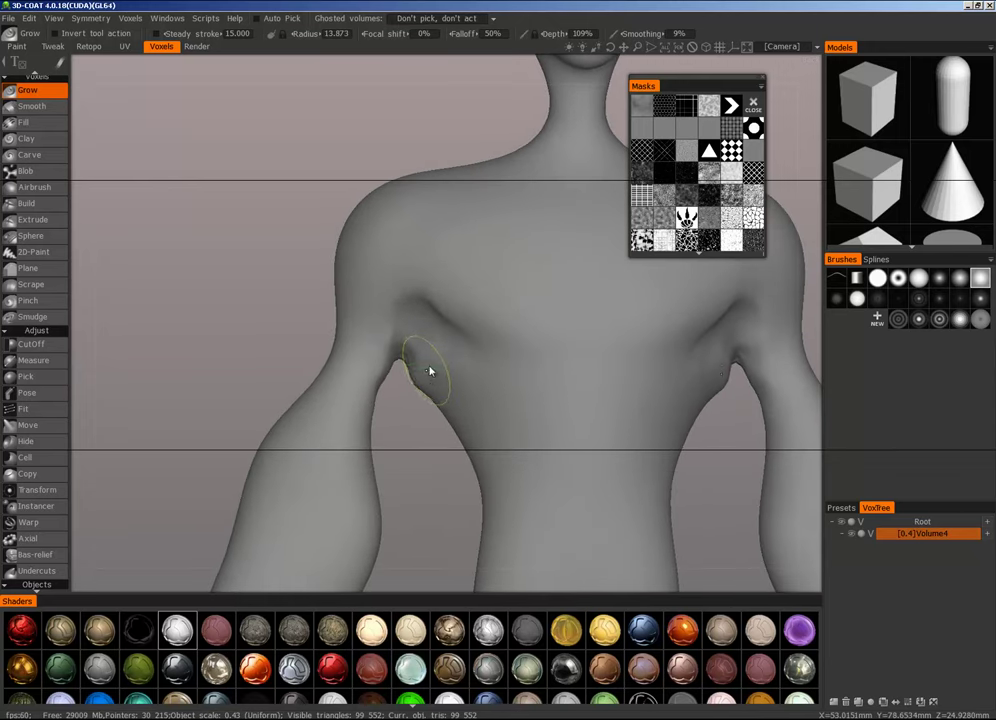
{"action": "mouse_move", "coordinate": [439, 401]}
{"action": "left_mouse_down", "text": "alt"}
{"action": "mouse_move", "coordinate": [416, 364]}
{"action": "mouse_move", "coordinate": [397, 370]}
{"action": "left_mouse_up", "text": "alt"}
Step: Trim the excess volume between the torso sides and upper arms with CutOff, using a closed freeform outline under the armpit
{"action": "left_click", "coordinate": [35, 344]}
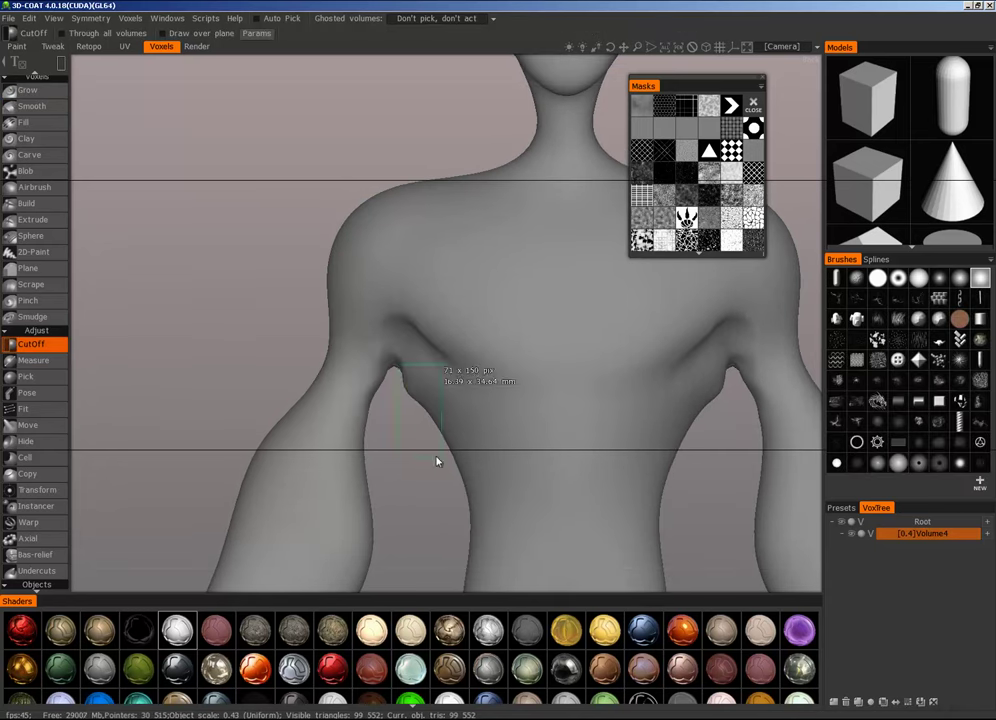
{"action": "left_click_drag", "start_coordinate": [437, 461], "coordinate": [420, 436]}
{"action": "key", "text": "space"}
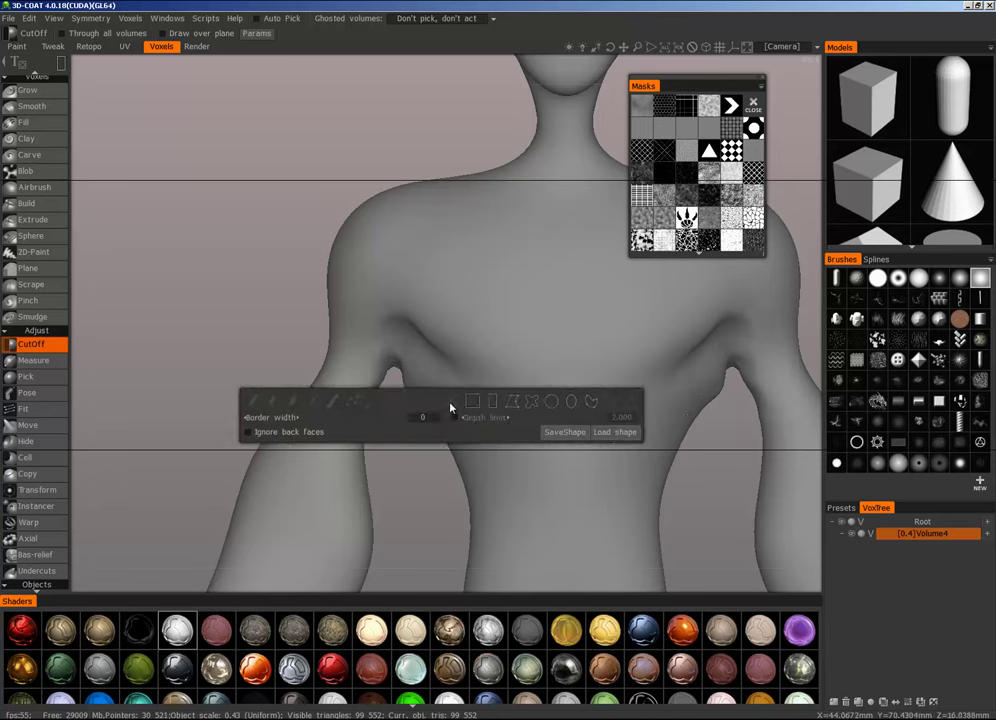
{"action": "key", "text": "space"}
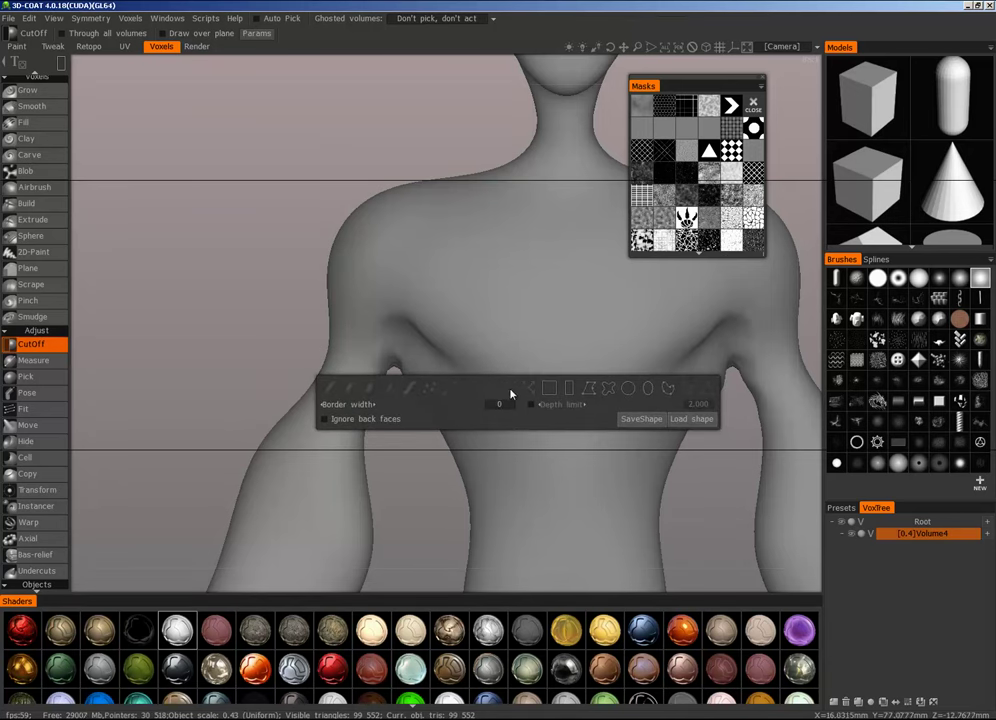
{"action": "left_click", "coordinate": [629, 390]}
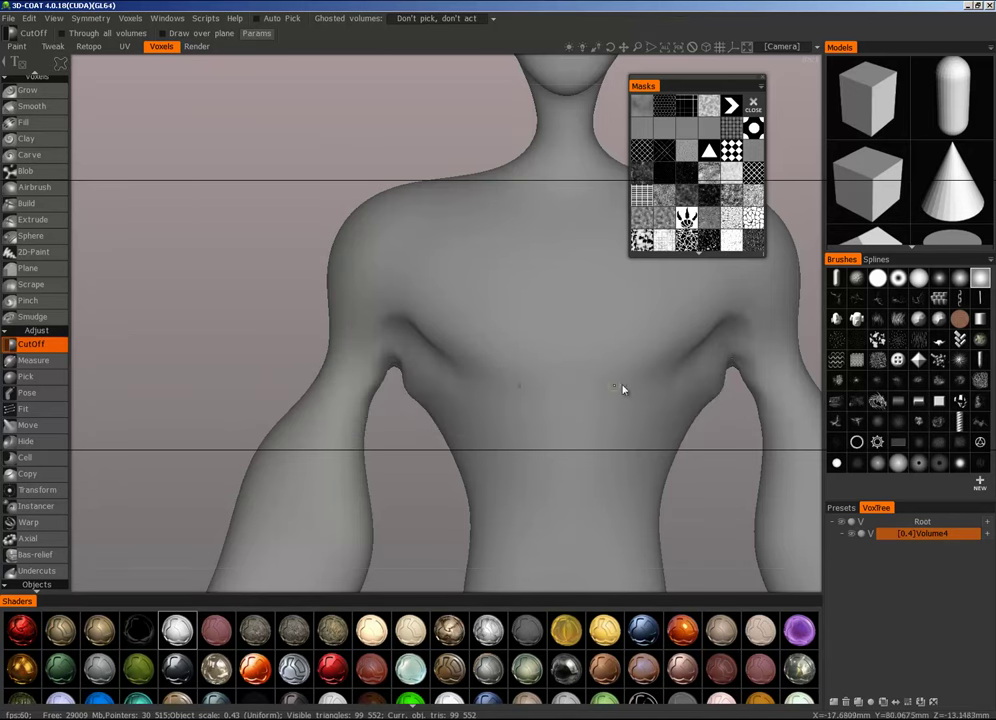
{"action": "left_click_drag", "start_coordinate": [413, 386], "coordinate": [453, 460]}
{"action": "left_click_drag", "start_coordinate": [302, 194], "coordinate": [289, 205]}
{"action": "mouse_move", "coordinate": [455, 410]}
{"action": "middle_mouse_down"}
{"action": "mouse_move", "coordinate": [469, 382]}
{"action": "mouse_move", "coordinate": [456, 416]}
{"action": "mouse_move", "coordinate": [402, 378]}
{"action": "mouse_move", "coordinate": [376, 409]}
{"action": "mouse_move", "coordinate": [418, 385]}
{"action": "mouse_move", "coordinate": [405, 385]}
{"action": "mouse_move", "coordinate": [431, 467]}
{"action": "mouse_move", "coordinate": [450, 392]}
{"action": "mouse_move", "coordinate": [405, 408]}
{"action": "mouse_move", "coordinate": [420, 436]}
{"action": "mouse_move", "coordinate": [438, 400]}
{"action": "mouse_move", "coordinate": [408, 380]}
{"action": "middle_mouse_up"}
{"action": "scroll", "coordinate": [476, 363], "scroll_direction": "up", "scroll_amount": 3}
{"action": "mouse_move", "coordinate": [461, 455]}
{"action": "middle_mouse_down"}
{"action": "mouse_move", "coordinate": [451, 407]}
{"action": "mouse_move", "coordinate": [424, 367]}
{"action": "mouse_move", "coordinate": [445, 382]}
{"action": "mouse_move", "coordinate": [391, 356]}
{"action": "middle_mouse_up"}
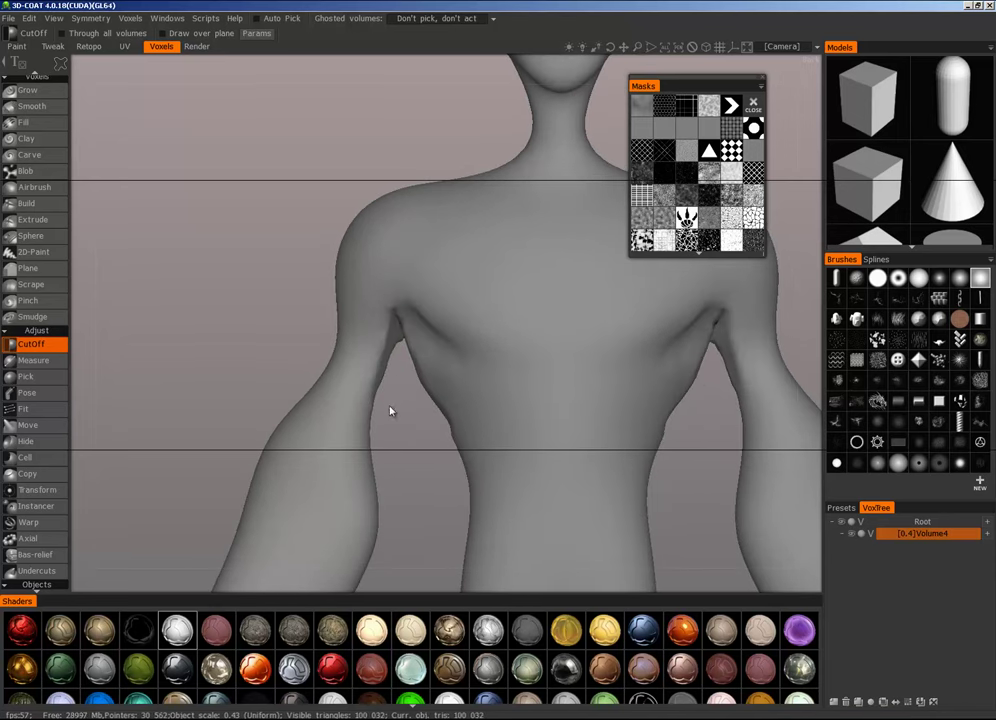
Step: Fill and round the cut notches at the back of the armpits with the Grow brush at radius 13.873
{"action": "mouse_move", "coordinate": [391, 410]}
{"action": "middle_mouse_down"}
{"action": "mouse_move", "coordinate": [456, 402]}
{"action": "mouse_move", "coordinate": [727, 413]}
{"action": "mouse_move", "coordinate": [685, 409]}
{"action": "mouse_move", "coordinate": [687, 369]}
{"action": "mouse_move", "coordinate": [671, 347]}
{"action": "mouse_move", "coordinate": [638, 360]}
{"action": "mouse_move", "coordinate": [674, 367]}
{"action": "mouse_move", "coordinate": [665, 362]}
{"action": "middle_mouse_up"}
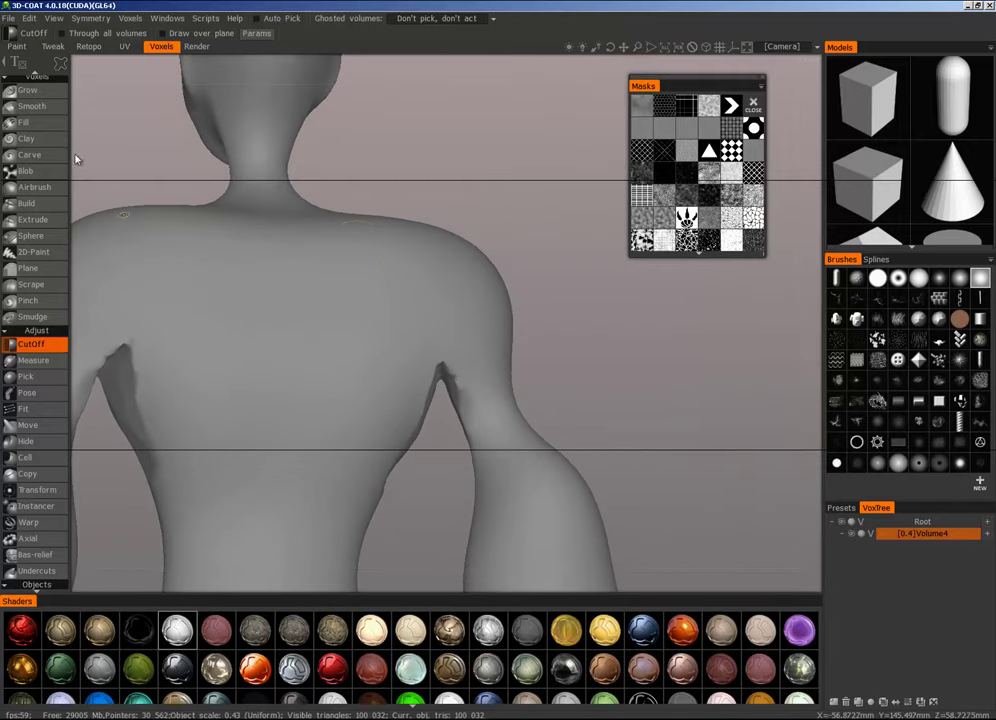
{"action": "left_click", "coordinate": [27, 90]}
{"action": "middle_click_drag", "start_coordinate": [437, 393], "coordinate": [453, 388]}
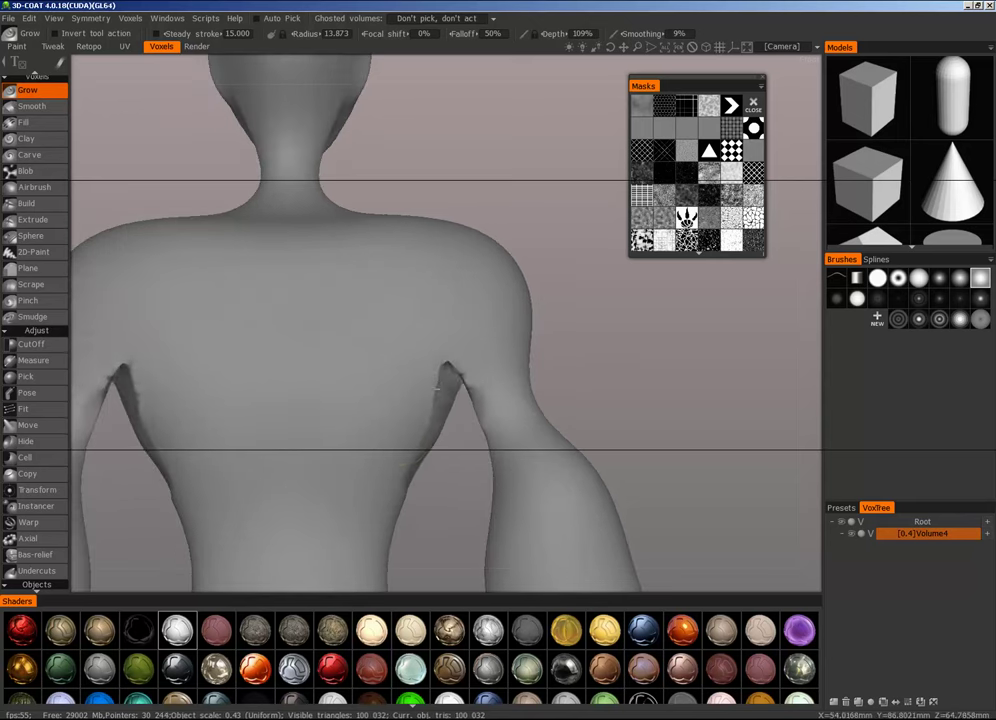
{"action": "left_click_drag", "start_coordinate": [450, 378], "coordinate": [460, 392]}
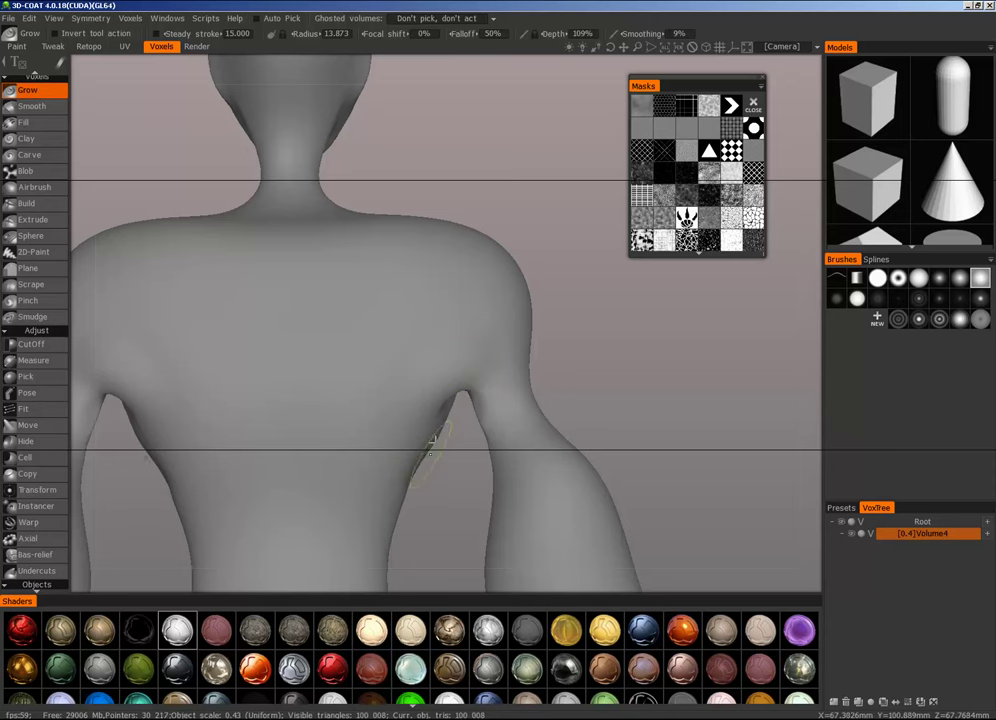
{"action": "left_click_drag", "start_coordinate": [460, 445], "coordinate": [442, 434]}
{"action": "left_click_drag", "start_coordinate": [496, 398], "coordinate": [482, 400]}
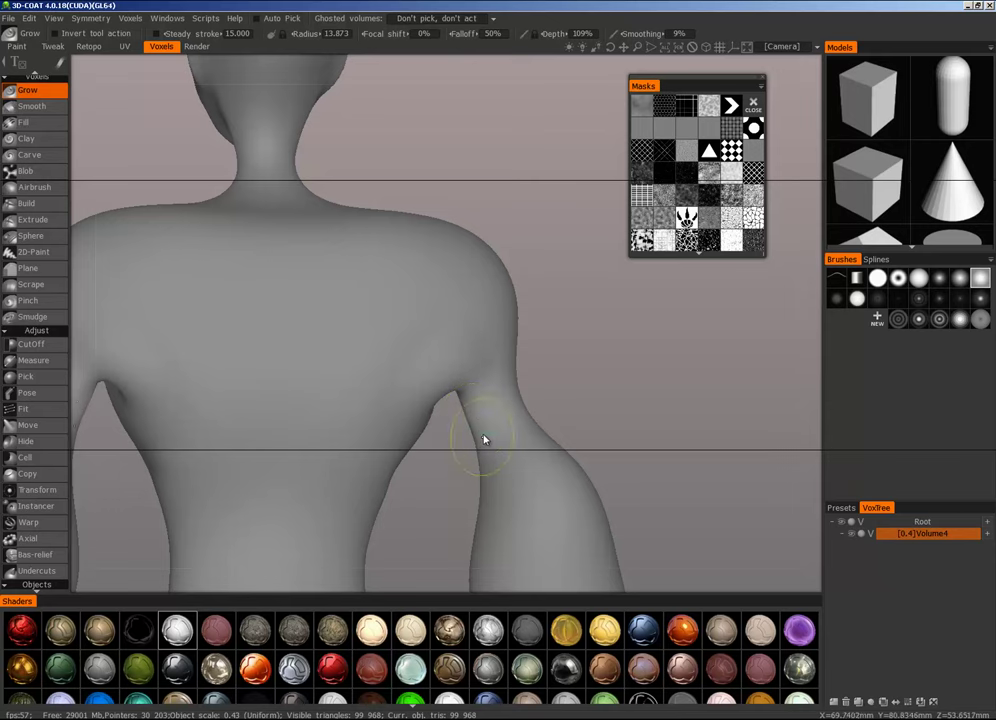
{"action": "right_click_drag", "start_coordinate": [450, 432], "coordinate": [462, 430]}
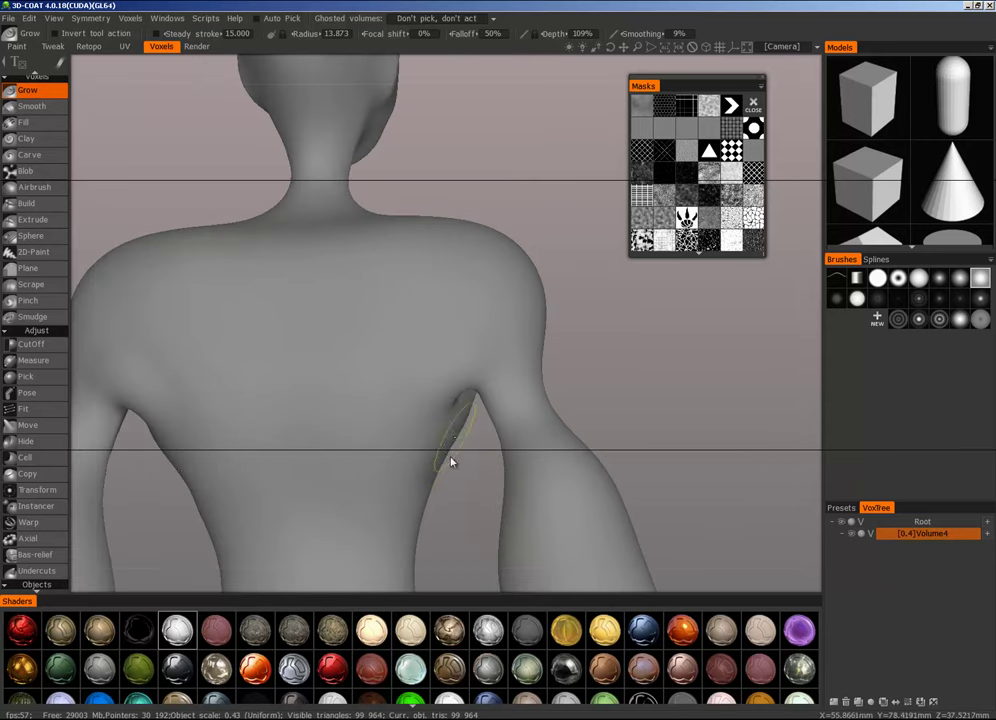
Step: Shape the upper back and the torso sides below the shoulders with Grow, setting the radius to 16.106
{"action": "scroll", "coordinate": [451, 462], "scroll_direction": "down", "scroll_amount": 5}
{"action": "left_click_drag", "start_coordinate": [445, 460], "coordinate": [447, 348], "text": "alt"}
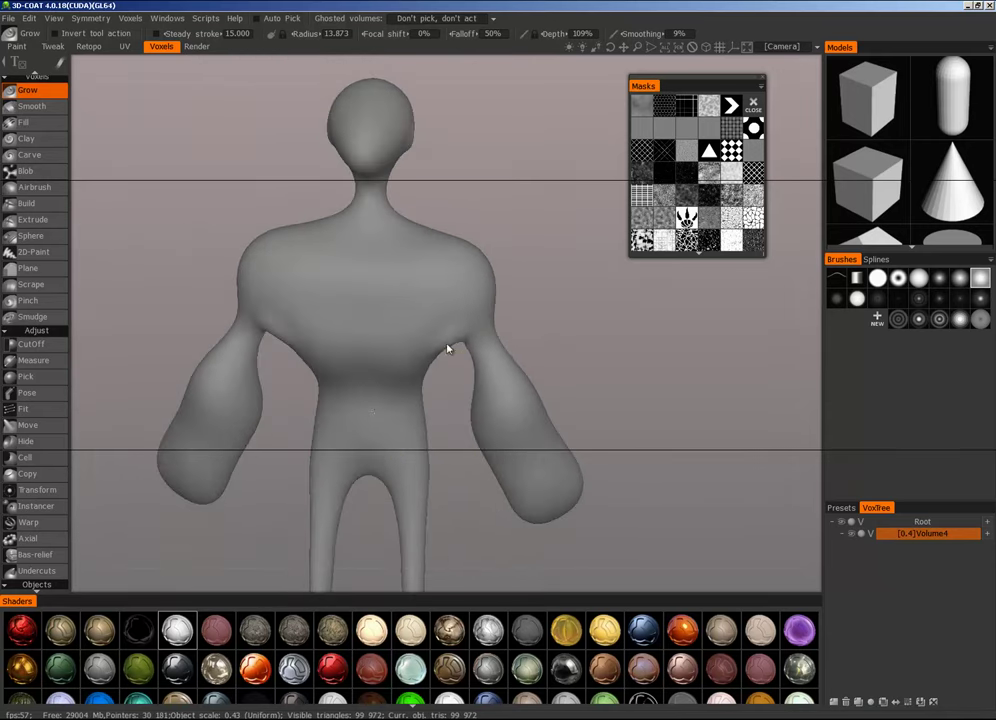
{"action": "right_click_drag", "start_coordinate": [456, 335], "coordinate": [470, 332]}
{"action": "left_click_drag", "start_coordinate": [466, 332], "coordinate": [402, 373]}
{"action": "mouse_move", "coordinate": [465, 307]}
{"action": "left_mouse_down"}
{"action": "mouse_move", "coordinate": [414, 351]}
{"action": "mouse_move", "coordinate": [456, 291]}
{"action": "mouse_move", "coordinate": [425, 276]}
{"action": "left_mouse_up"}
{"action": "right_click_drag", "start_coordinate": [402, 271], "coordinate": [354, 284]}
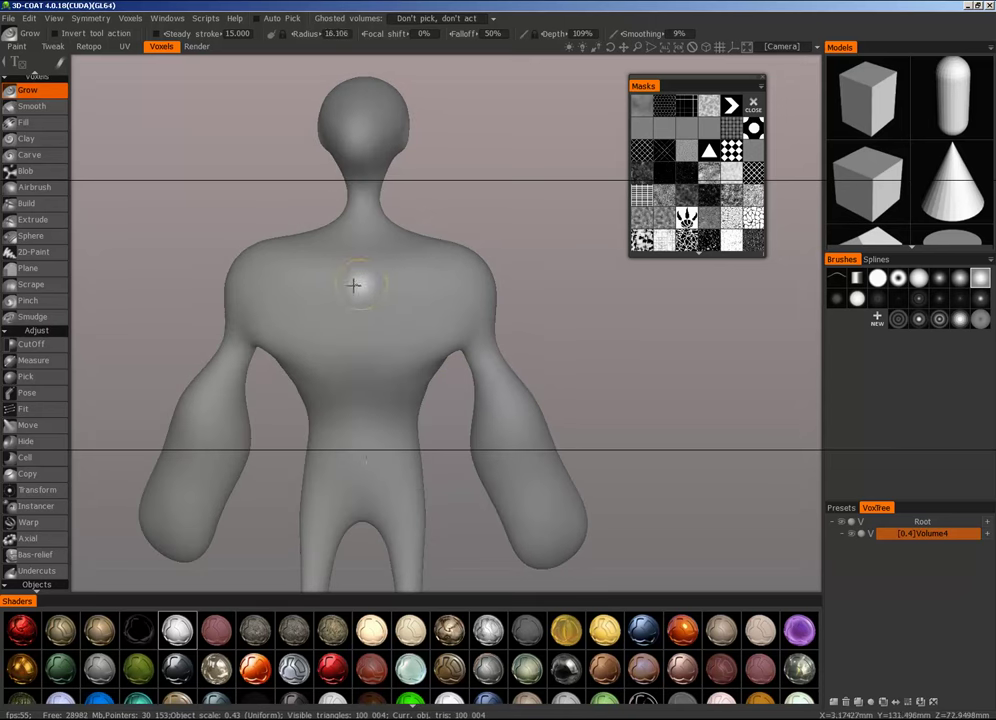
Step: Carve a vertical spine groove down the middle of the back with Grow, redoing the first stroke and using radius 14.108
{"action": "mouse_move", "coordinate": [358, 282]}
{"action": "left_mouse_down"}
{"action": "mouse_move", "coordinate": [371, 362]}
{"action": "mouse_move", "coordinate": [387, 389]}
{"action": "mouse_move", "coordinate": [372, 348]}
{"action": "left_mouse_up"}
{"action": "key", "text": "ctrl+z"}
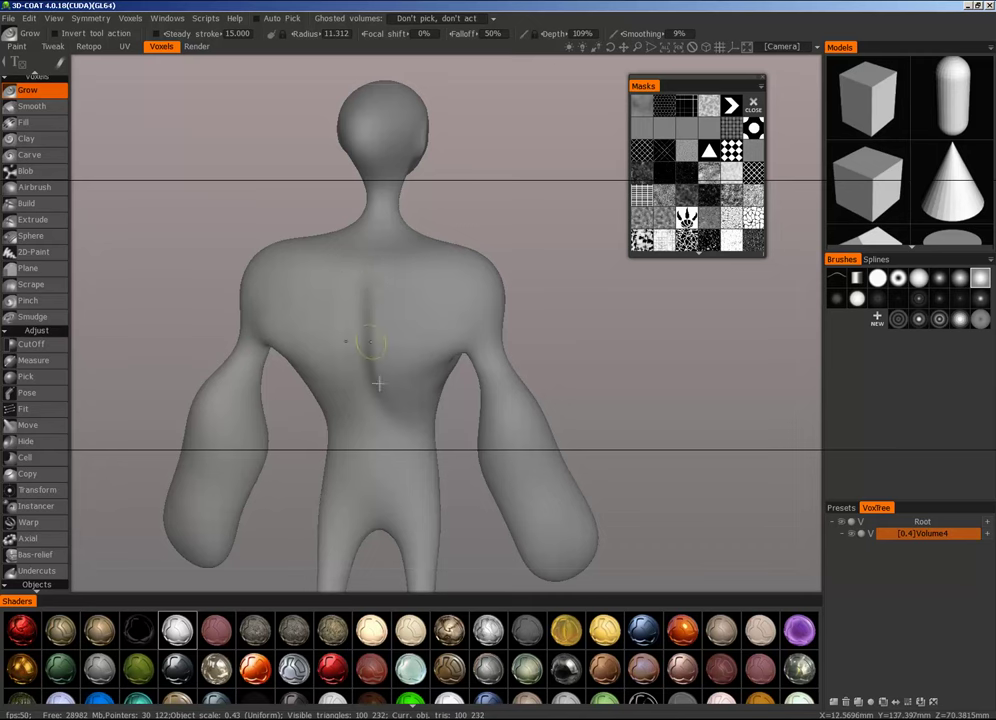
{"action": "left_click_drag", "start_coordinate": [390, 402], "coordinate": [367, 361], "text": "alt"}
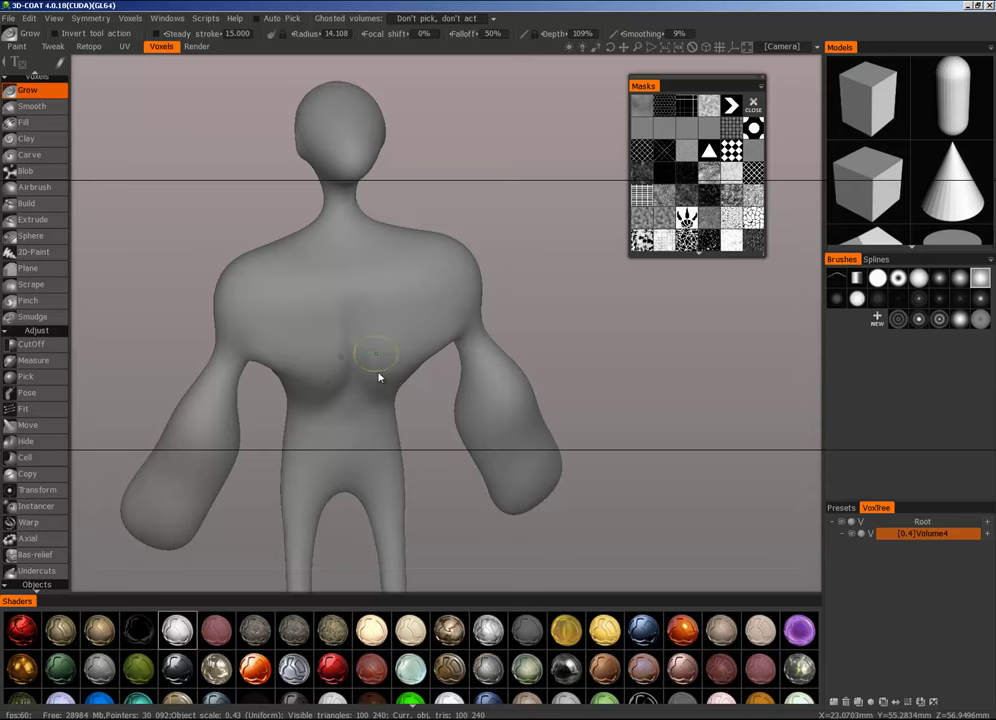
{"action": "mouse_move", "coordinate": [378, 376]}
{"action": "middle_mouse_down"}
{"action": "mouse_move", "coordinate": [350, 300]}
{"action": "mouse_move", "coordinate": [357, 320]}
{"action": "middle_mouse_up"}
{"action": "mouse_move", "coordinate": [356, 296]}
{"action": "left_mouse_down"}
{"action": "mouse_move", "coordinate": [363, 236]}
{"action": "mouse_move", "coordinate": [363, 328]}
{"action": "left_mouse_up"}
{"action": "left_click_drag", "start_coordinate": [416, 260], "coordinate": [315, 281], "text": "alt"}
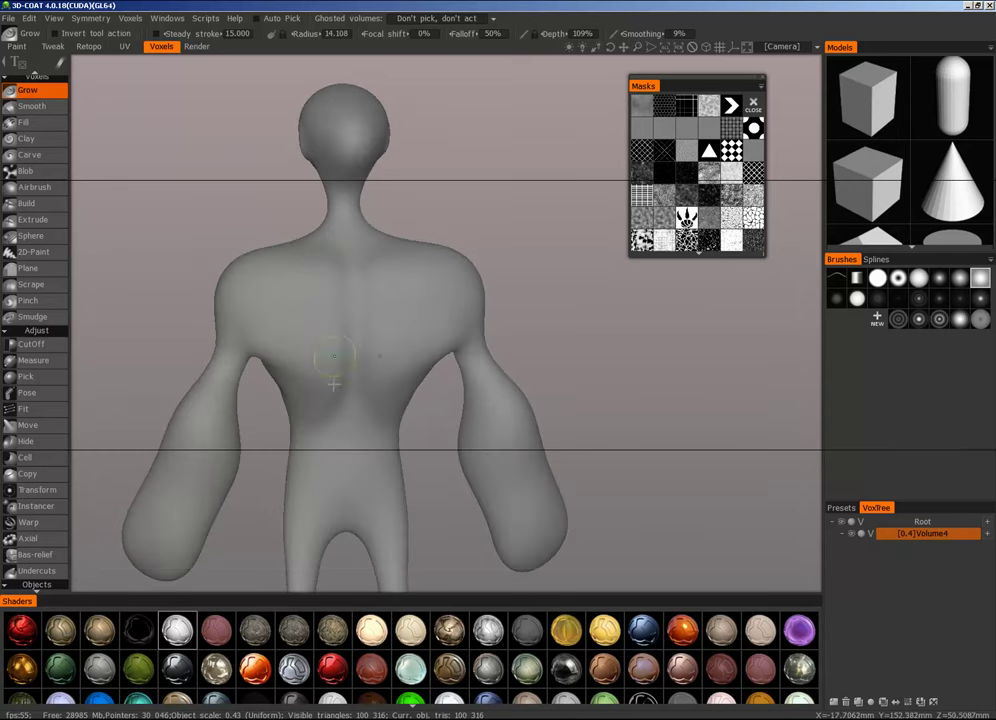
{"action": "left_click_drag", "start_coordinate": [400, 318], "coordinate": [502, 380], "text": "alt"}
{"action": "right_click_drag", "start_coordinate": [502, 380], "coordinate": [512, 371], "text": "alt"}
{"action": "middle_click_drag", "start_coordinate": [512, 371], "coordinate": [436, 374]}
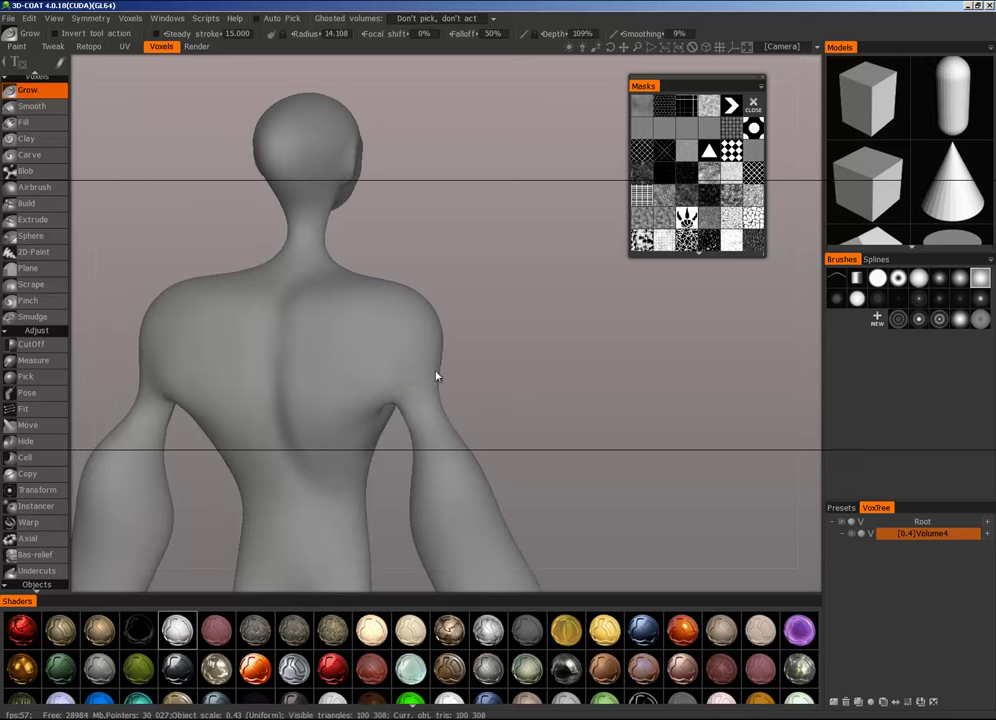
Step: Build up the shoulder blades and the rounded outer shoulders with the Grow brush at radius 22.317
{"action": "mouse_move", "coordinate": [396, 332]}
{"action": "left_mouse_down"}
{"action": "mouse_move", "coordinate": [394, 307]}
{"action": "mouse_move", "coordinate": [418, 360]}
{"action": "mouse_move", "coordinate": [387, 309]}
{"action": "left_mouse_up"}
{"action": "left_click_drag", "start_coordinate": [463, 371], "coordinate": [435, 337]}
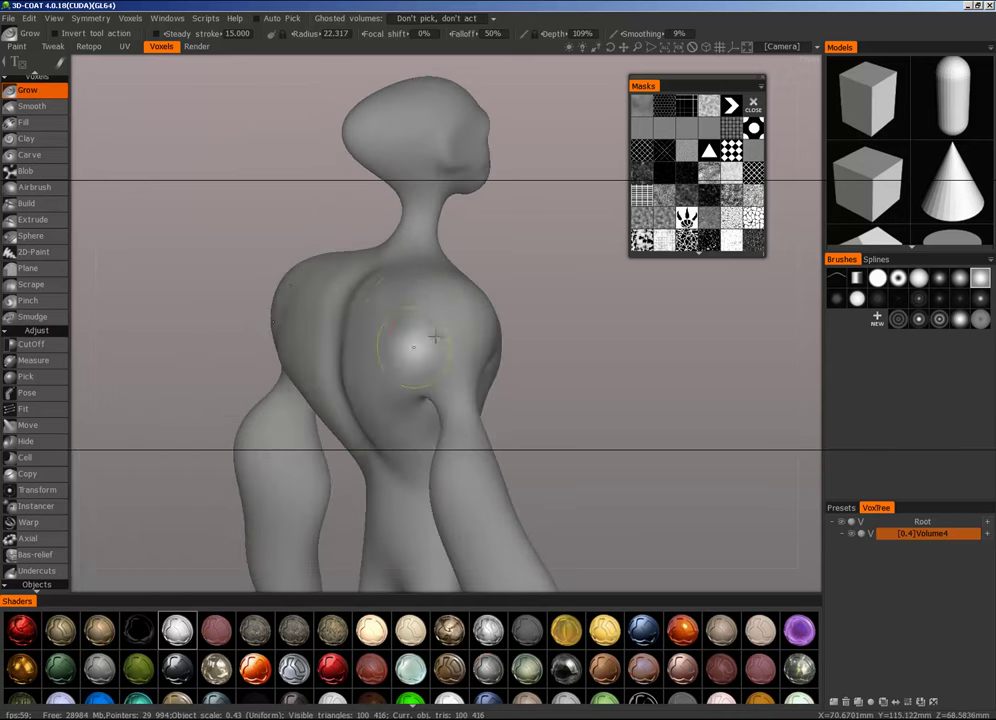
{"action": "middle_click_drag", "start_coordinate": [458, 373], "coordinate": [505, 335]}
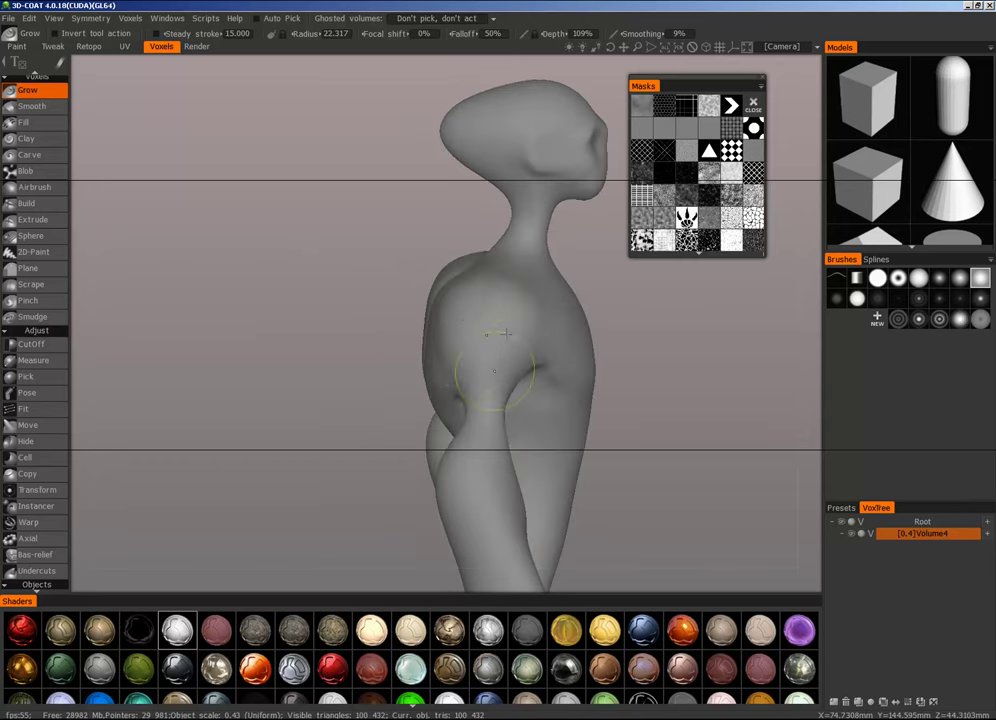
{"action": "mouse_move", "coordinate": [551, 313]}
{"action": "left_mouse_down", "text": "alt"}
{"action": "mouse_move", "coordinate": [505, 312]}
{"action": "mouse_move", "coordinate": [570, 302]}
{"action": "mouse_move", "coordinate": [572, 349]}
{"action": "mouse_move", "coordinate": [616, 346]}
{"action": "left_mouse_up", "text": "alt"}
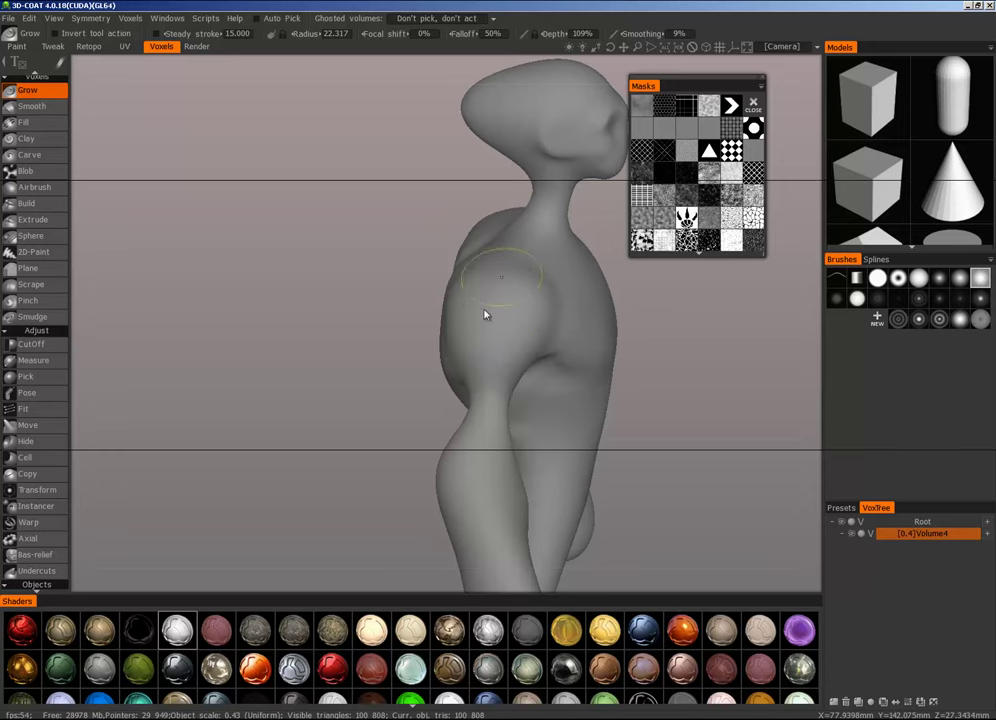
Step: Add more volume to the upper back on both sides of the spine groove with Grow at radius 22.317
{"action": "left_click_drag", "start_coordinate": [508, 371], "coordinate": [691, 322], "text": "alt"}
{"action": "right_click_drag", "start_coordinate": [691, 322], "coordinate": [487, 438], "text": "alt"}
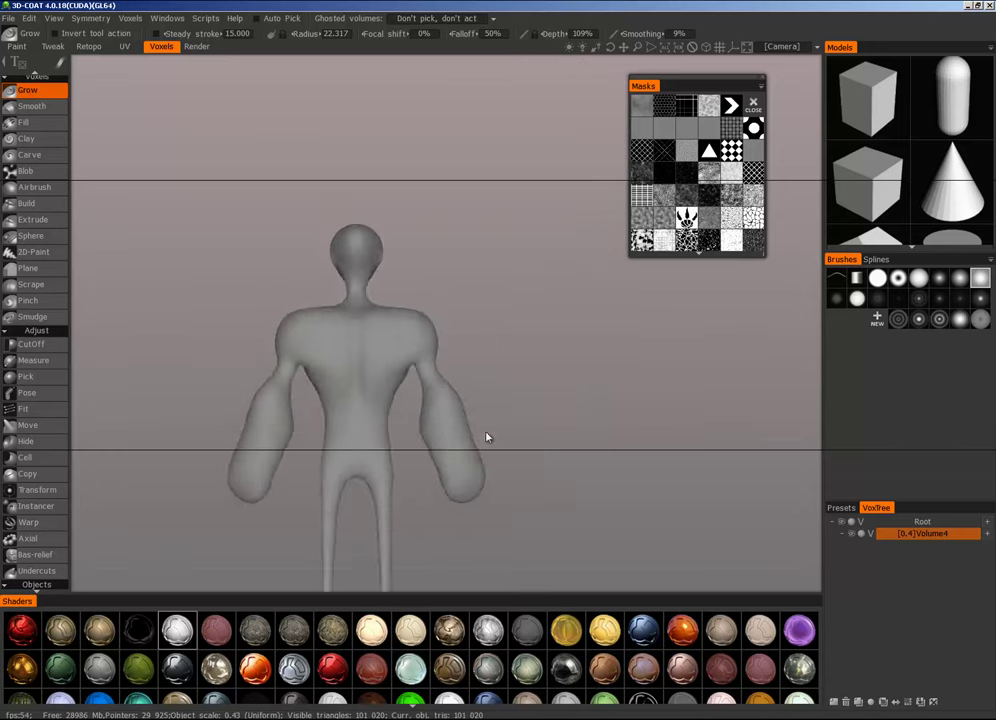
{"action": "left_click_drag", "start_coordinate": [487, 438], "coordinate": [440, 406], "text": "alt"}
{"action": "scroll", "coordinate": [439, 406], "scroll_direction": "up", "scroll_amount": 5}
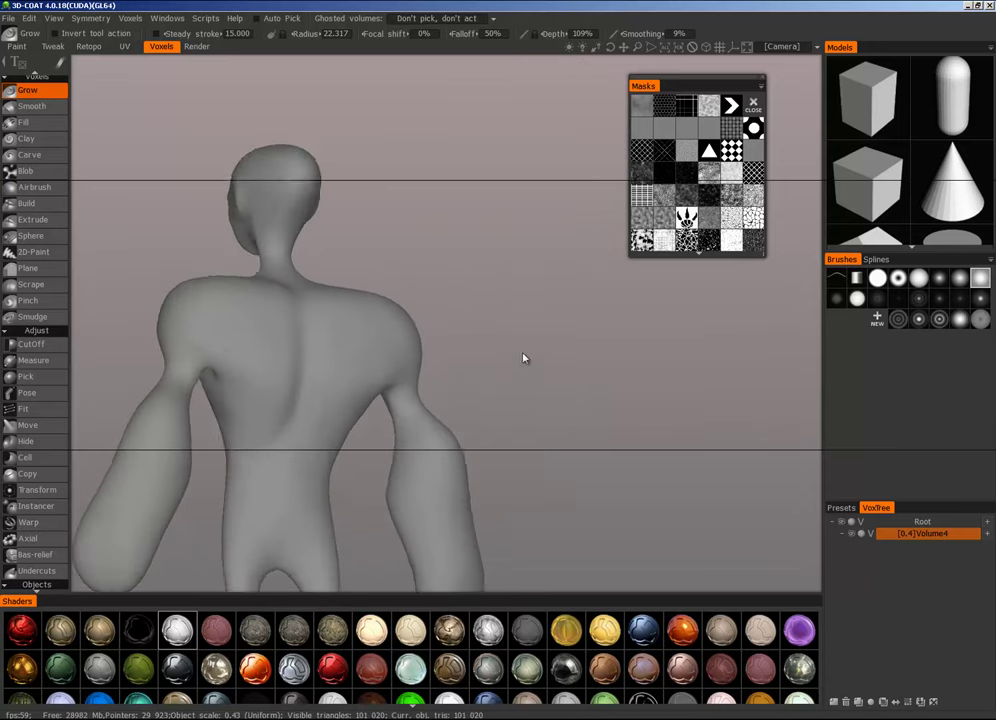
{"action": "left_click_drag", "start_coordinate": [396, 329], "coordinate": [383, 335], "text": "alt"}
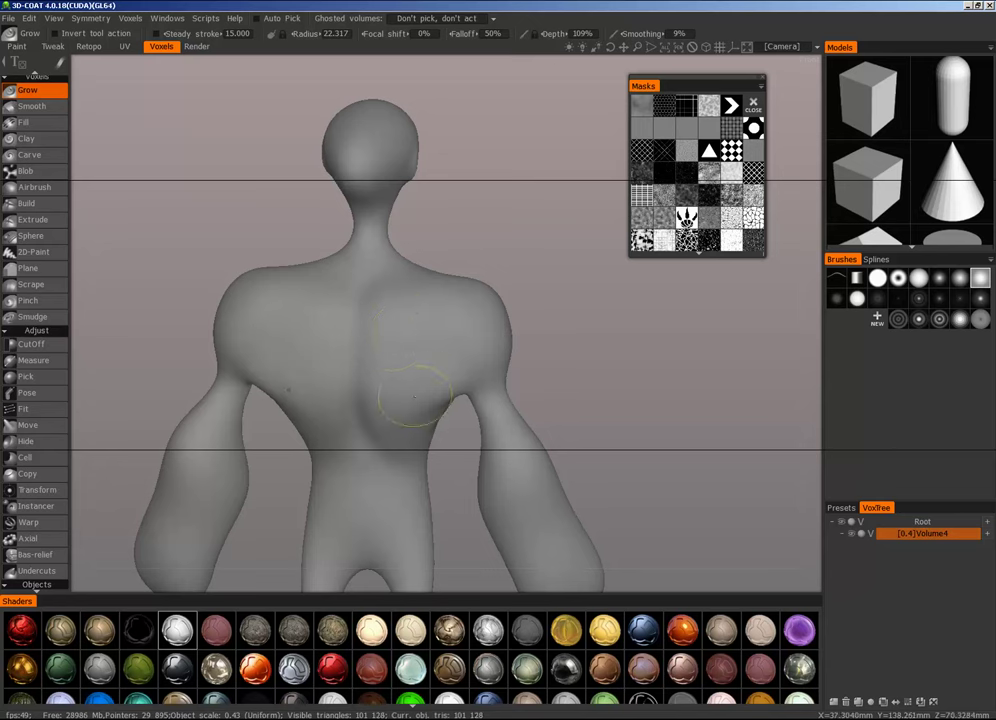
Step: Smooth the rough front armpit between chest and arm with the Smooth brush at radius 5.228
{"action": "mouse_move", "coordinate": [394, 317]}
{"action": "left_mouse_down", "text": "alt"}
{"action": "mouse_move", "coordinate": [589, 365]}
{"action": "mouse_move", "coordinate": [536, 371]}
{"action": "mouse_move", "coordinate": [506, 452]}
{"action": "mouse_move", "coordinate": [650, 448]}
{"action": "left_mouse_up", "text": "alt"}
{"action": "middle_click_drag", "start_coordinate": [620, 425], "coordinate": [530, 395], "text": "alt"}
{"action": "right_click_drag", "start_coordinate": [487, 371], "coordinate": [741, 317], "text": "alt"}
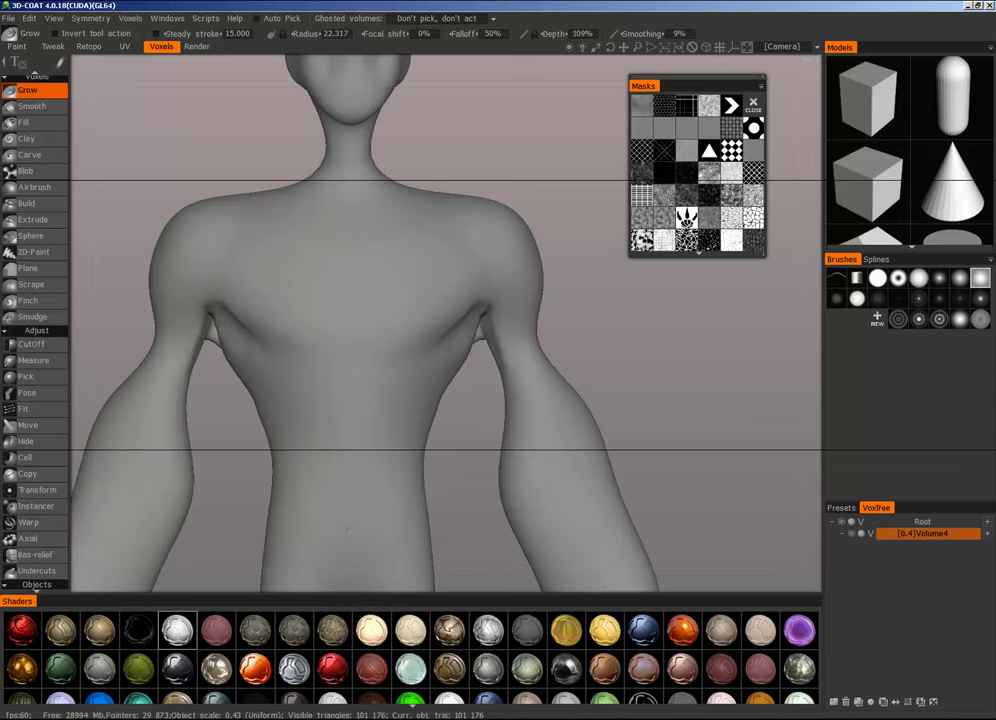
{"action": "left_click_drag", "start_coordinate": [600, 325], "coordinate": [545, 305], "text": "alt"}
{"action": "right_click_drag", "start_coordinate": [530, 310], "coordinate": [625, 305], "text": "alt"}
{"action": "left_click_drag", "start_coordinate": [615, 305], "coordinate": [578, 322], "text": "alt"}
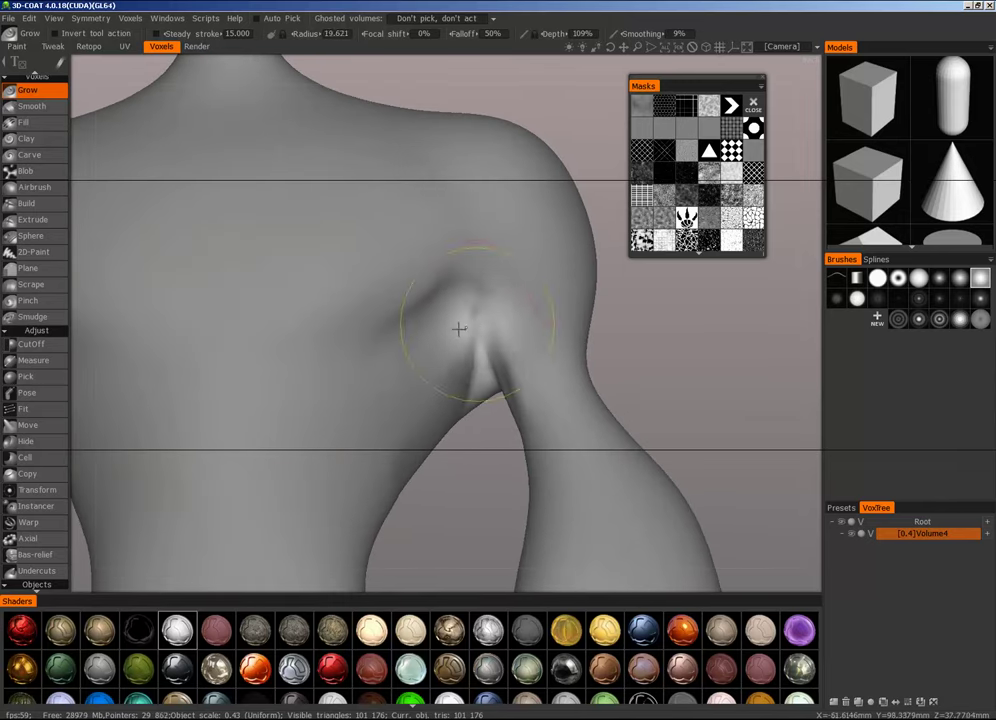
{"action": "right_click_drag", "start_coordinate": [462, 329], "coordinate": [422, 329]}
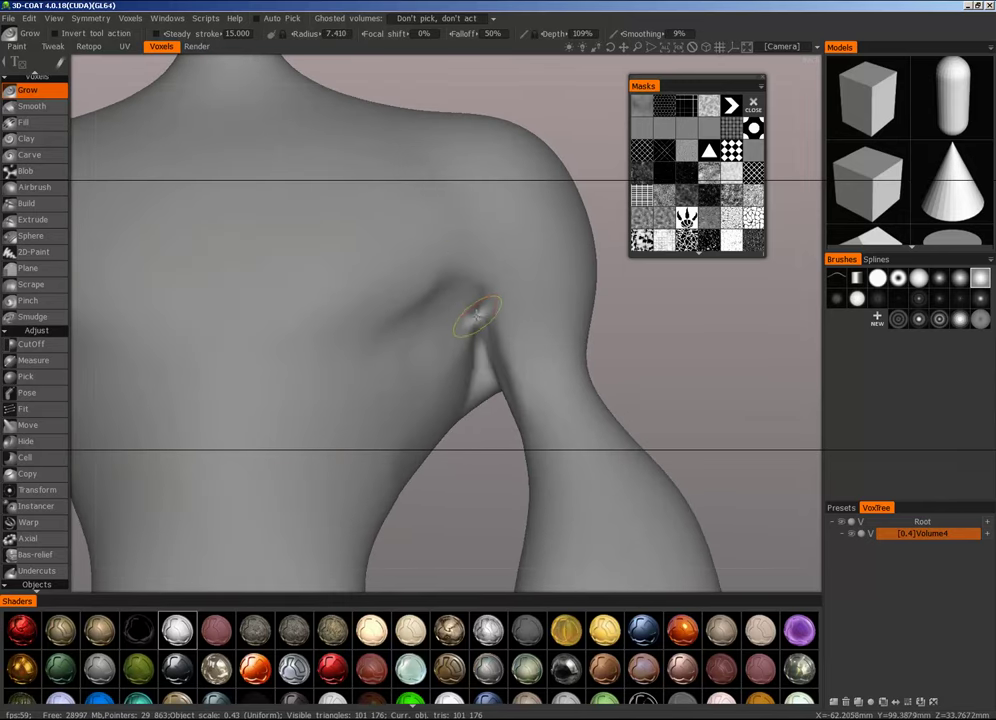
{"action": "left_click", "coordinate": [33, 107]}
{"action": "mouse_move", "coordinate": [461, 341]}
{"action": "left_mouse_down", "text": "alt"}
{"action": "mouse_move", "coordinate": [489, 360]}
{"action": "mouse_move", "coordinate": [460, 356]}
{"action": "left_mouse_up", "text": "alt"}
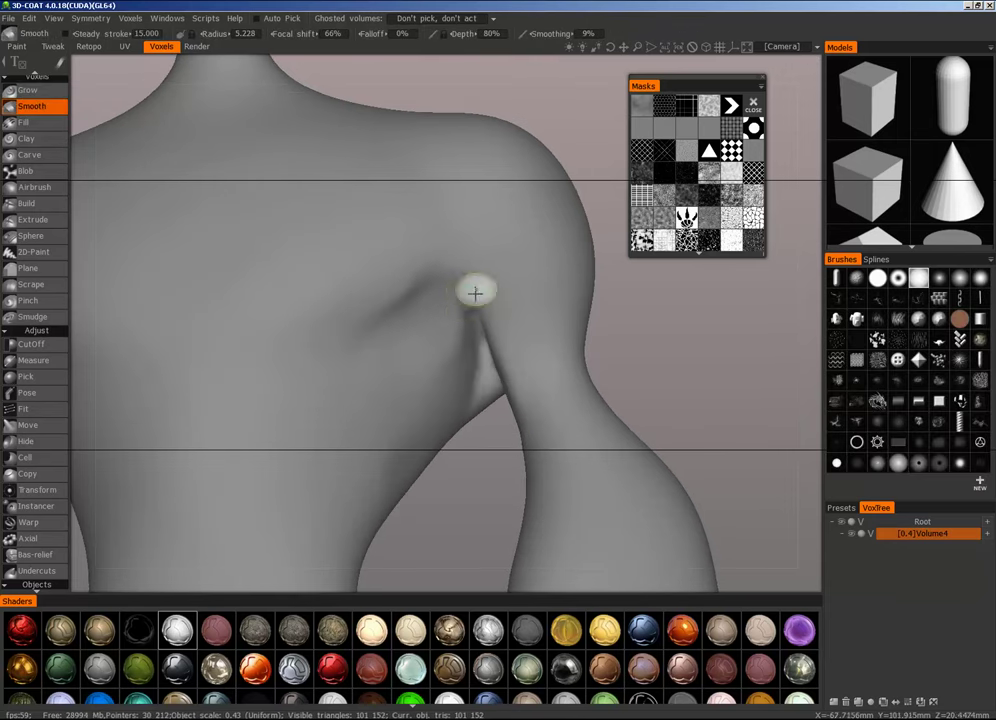
{"action": "left_click_drag", "start_coordinate": [494, 337], "coordinate": [458, 342]}
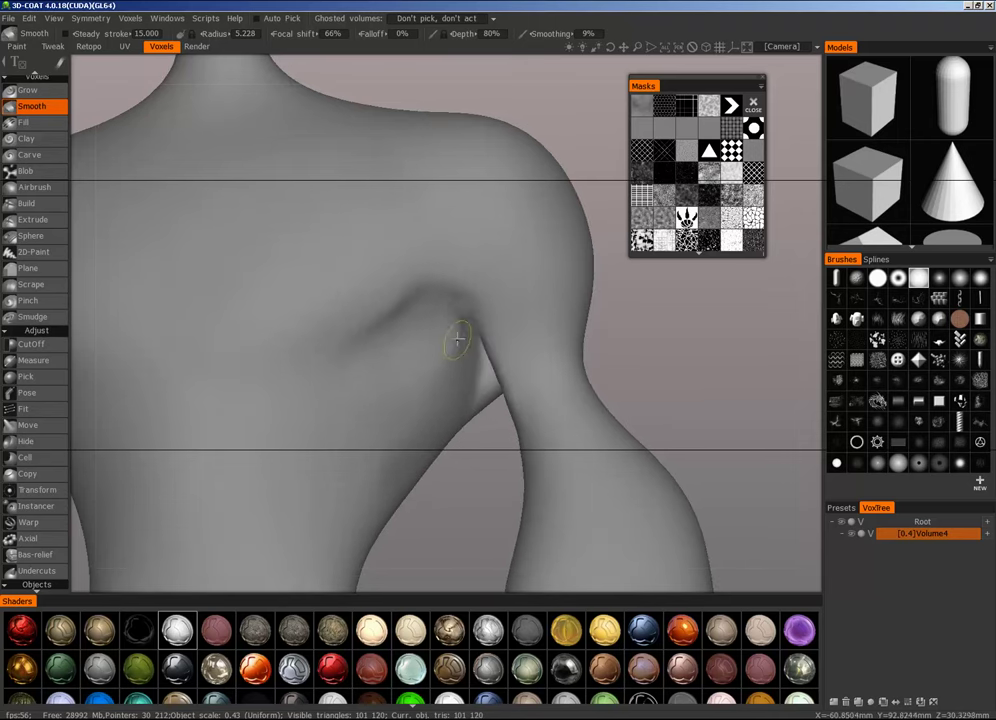
{"action": "left_click_drag", "start_coordinate": [440, 395], "coordinate": [465, 335], "text": "alt"}
{"action": "right_click_drag", "start_coordinate": [465, 335], "coordinate": [413, 320]}
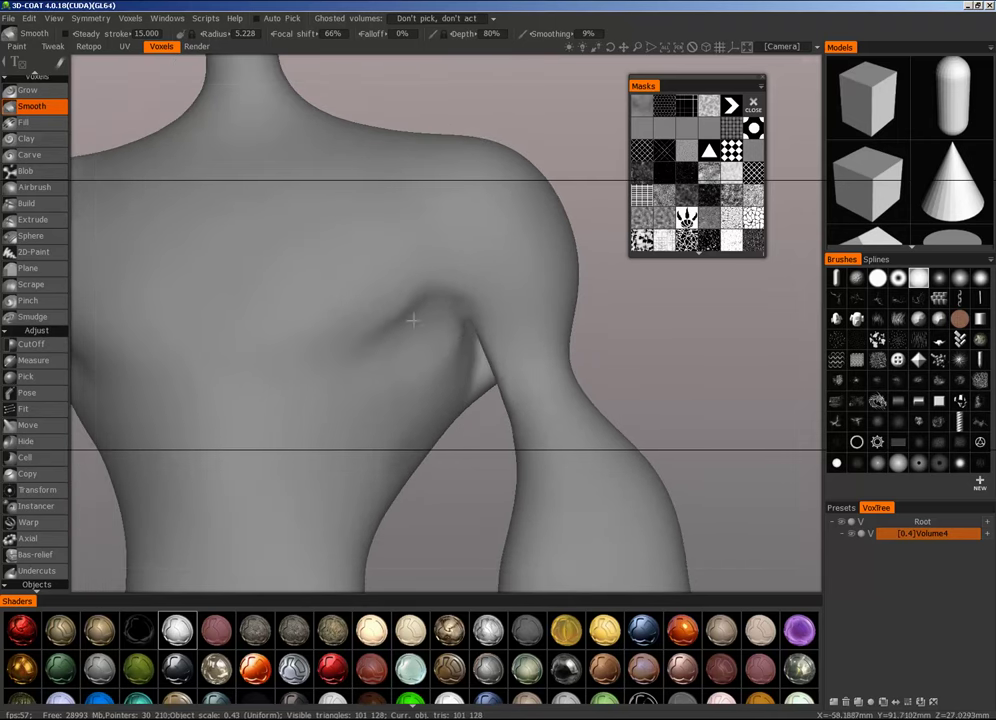
Step: Refine the armpit hollow with the Airbrush brush, setting its radius to 8.192 and depth to 27%
{"action": "left_click", "coordinate": [36, 188]}
{"action": "mouse_move", "coordinate": [358, 292]}
{"action": "right_mouse_down"}
{"action": "mouse_move", "coordinate": [467, 373]}
{"action": "mouse_move", "coordinate": [452, 347]}
{"action": "right_mouse_up"}
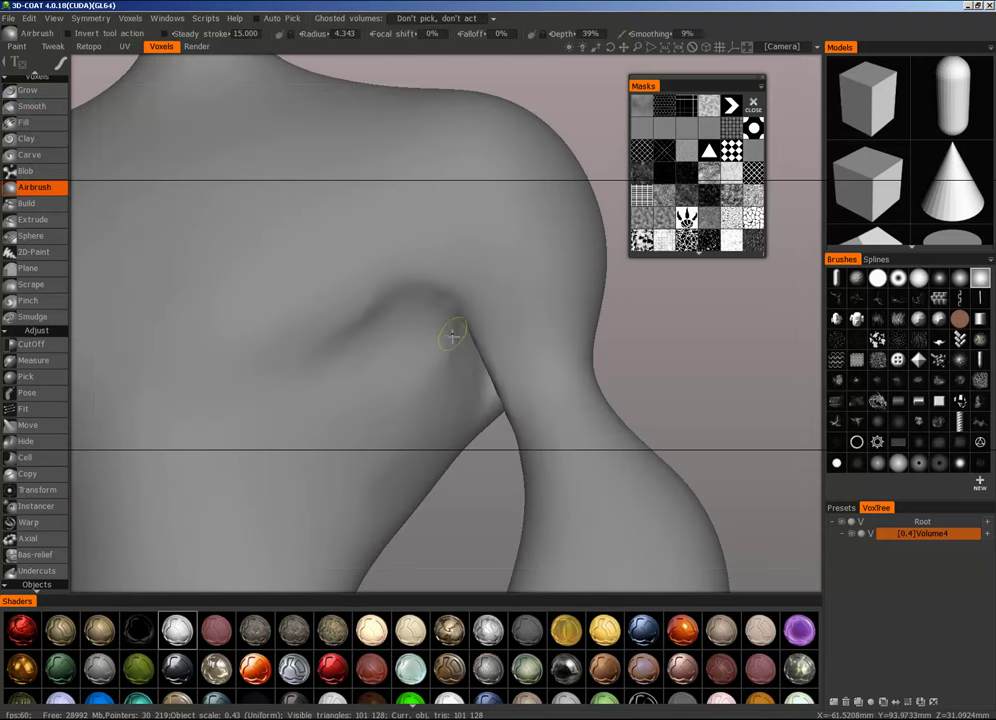
{"action": "left_click_drag", "start_coordinate": [455, 340], "coordinate": [449, 385]}
{"action": "left_click_drag", "start_coordinate": [449, 385], "coordinate": [488, 387], "text": "alt"}
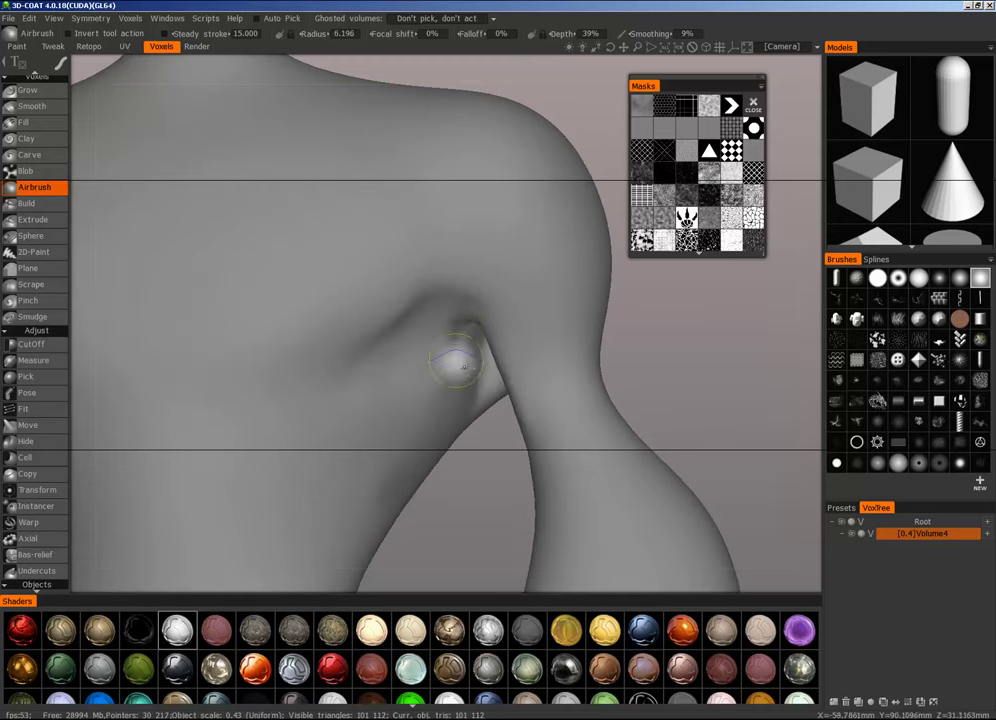
{"action": "right_click_drag", "start_coordinate": [459, 367], "coordinate": [453, 345]}
{"action": "middle_click_drag", "start_coordinate": [460, 390], "coordinate": [396, 365]}
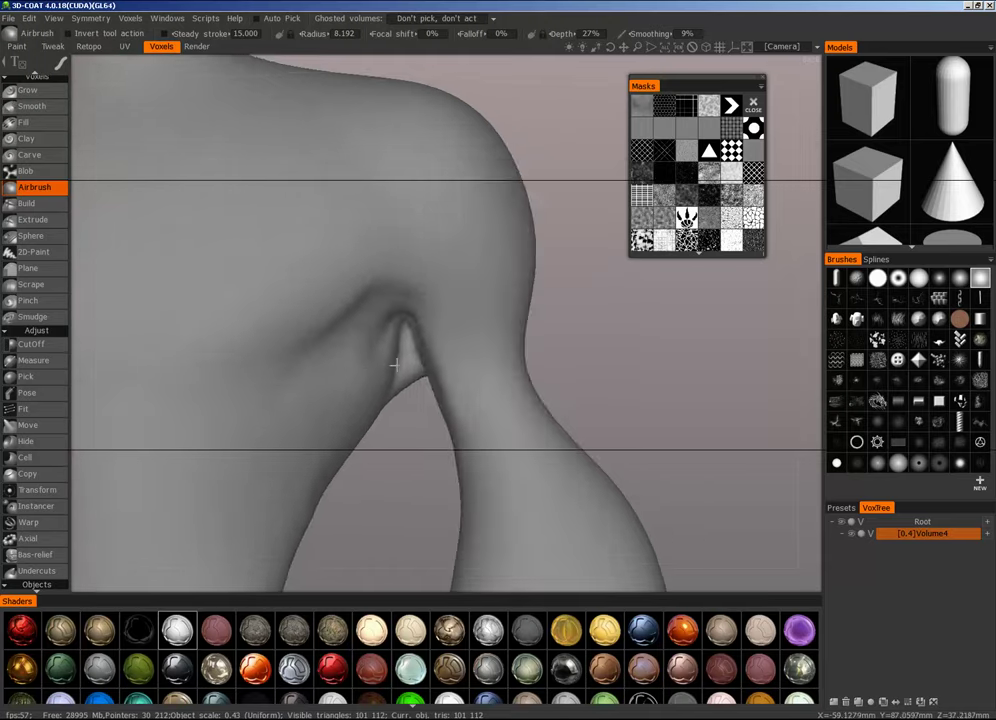
Step: Add a new empty volume layer below the figure's volume in the VoxTree
{"action": "right_click_drag", "start_coordinate": [396, 365], "coordinate": [278, 502]}
{"action": "middle_click_drag", "start_coordinate": [441, 460], "coordinate": [441, 369]}
{"action": "right_click_drag", "start_coordinate": [441, 369], "coordinate": [360, 507]}
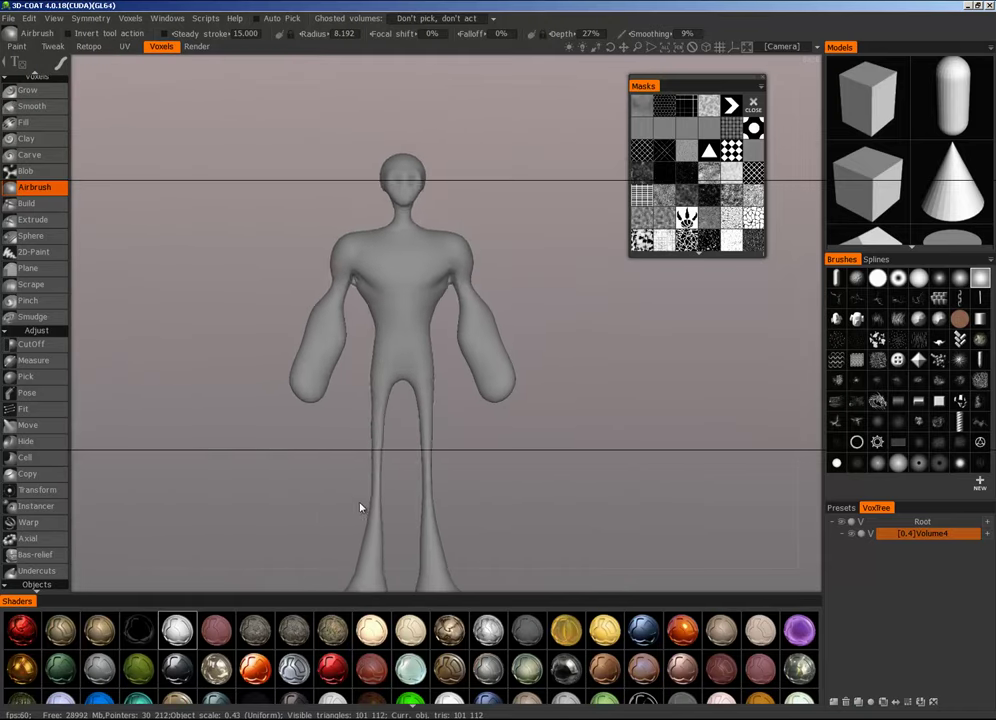
{"action": "middle_click_drag", "start_coordinate": [503, 547], "coordinate": [502, 460]}
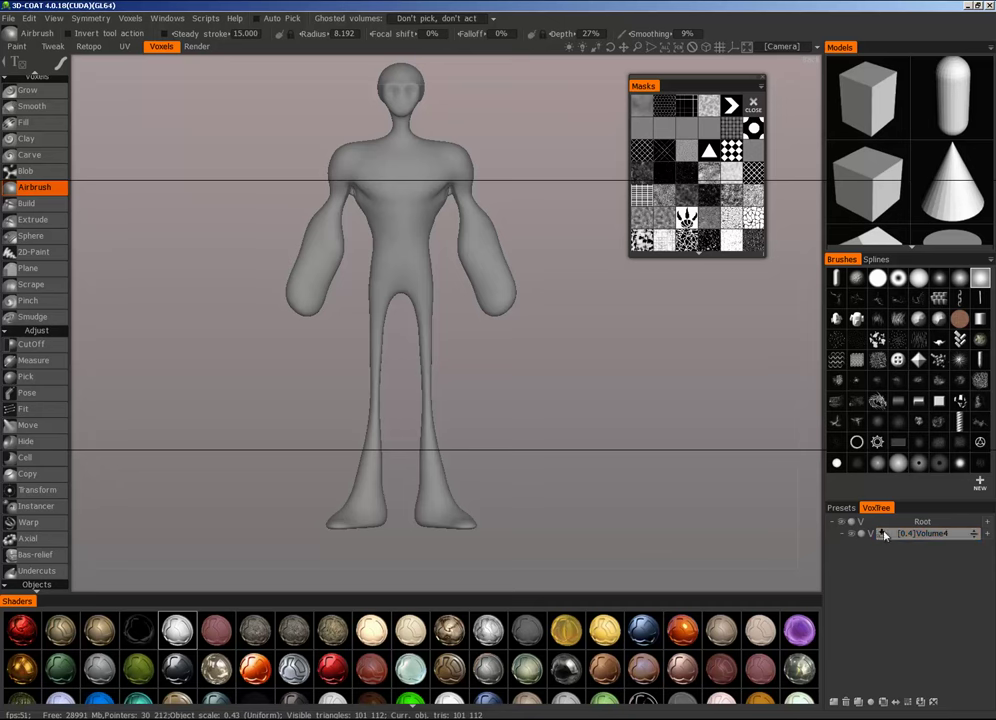
{"action": "left_click", "coordinate": [887, 535]}
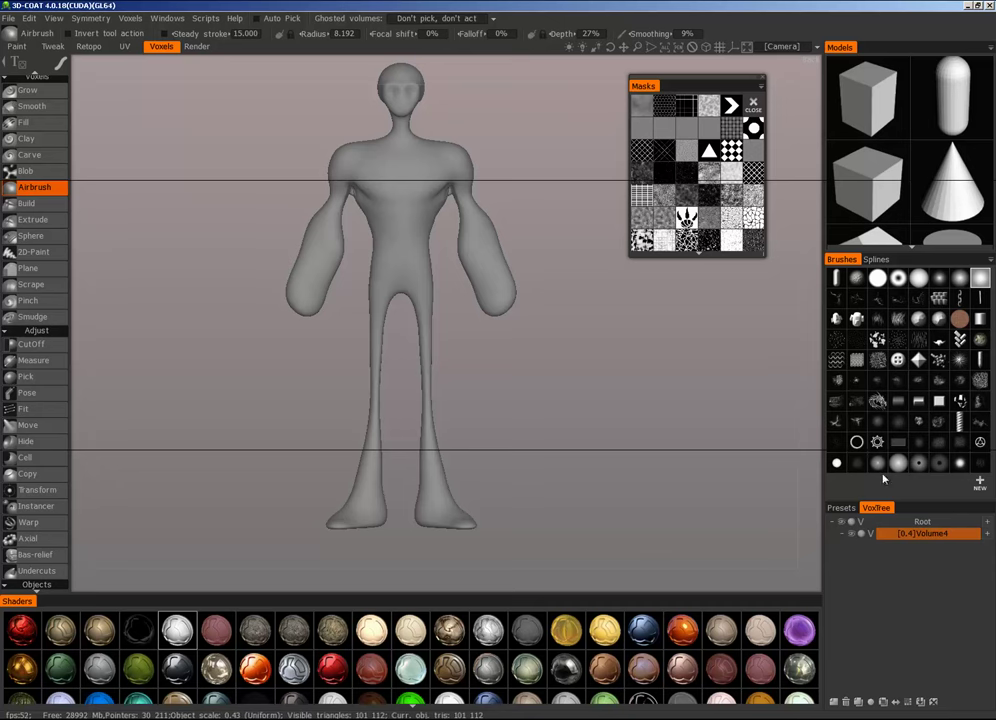
{"action": "left_click", "coordinate": [834, 703]}
{"action": "right_click_drag", "start_coordinate": [514, 411], "coordinate": [583, 438]}
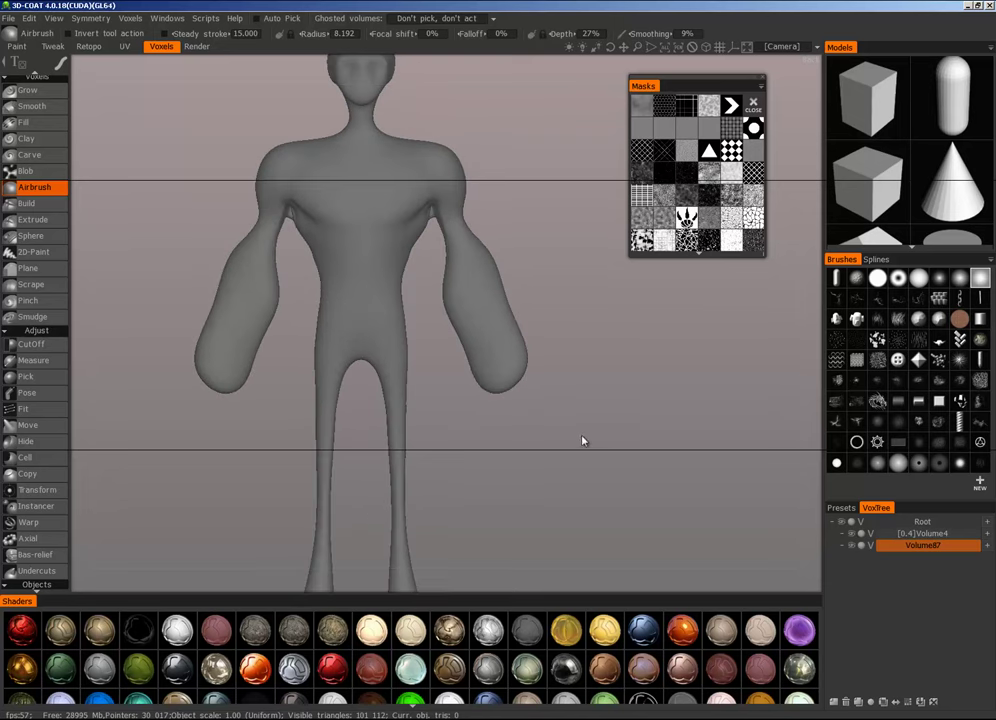
Step: Grow large pointed blobs out of both upper arms with the Blob brush on the new volume
{"action": "left_click", "coordinate": [30, 171]}
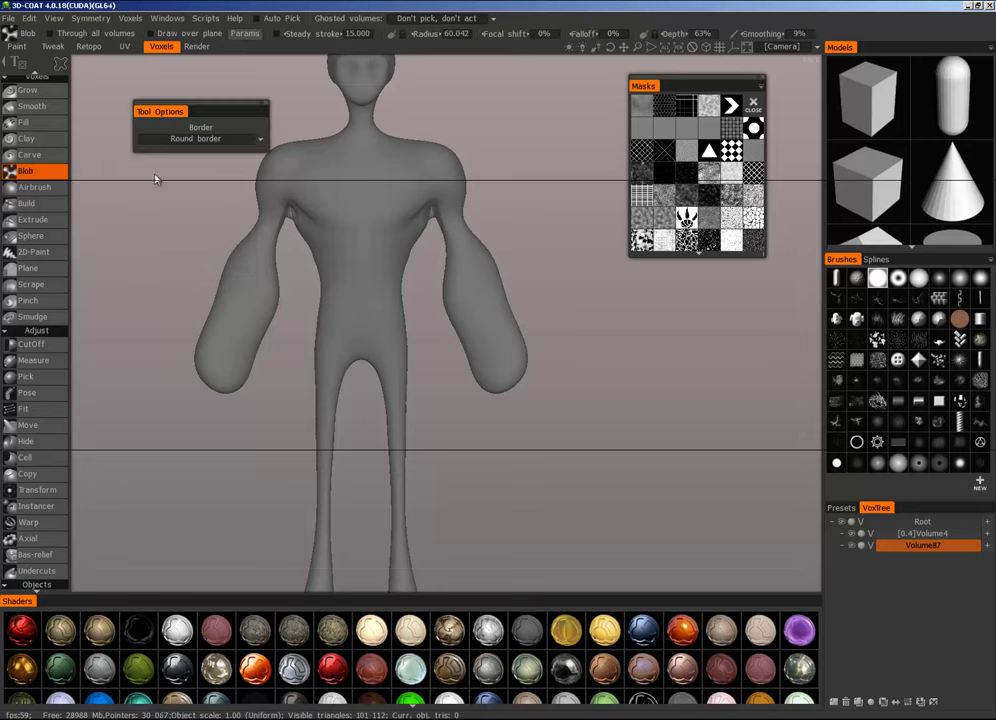
{"action": "left_click_drag", "start_coordinate": [448, 232], "coordinate": [492, 222]}
{"action": "mouse_move", "coordinate": [598, 346]}
{"action": "left_mouse_down"}
{"action": "mouse_move", "coordinate": [176, 352]}
{"action": "mouse_move", "coordinate": [218, 348]}
{"action": "left_mouse_up"}
{"action": "left_click_drag", "start_coordinate": [278, 344], "coordinate": [562, 356]}
{"action": "middle_click_drag", "start_coordinate": [500, 292], "coordinate": [547, 470]}
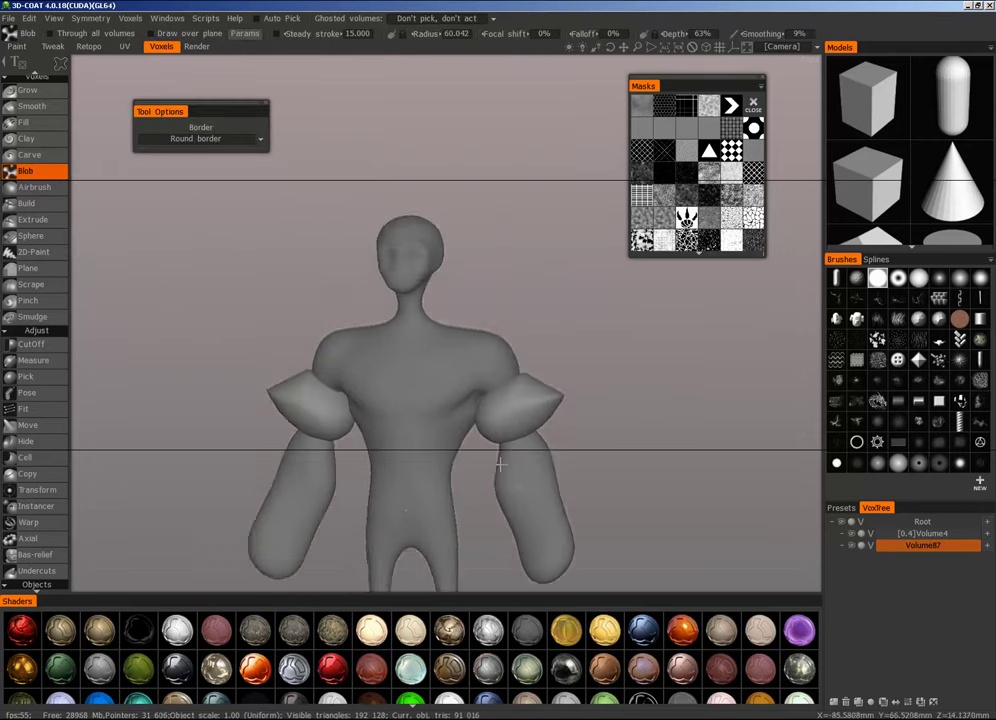
Step: Add several small Blob spikes around the top and sides of the head on the new volume
{"action": "right_click_drag", "start_coordinate": [547, 470], "coordinate": [542, 289]}
{"action": "middle_click_drag", "start_coordinate": [433, 207], "coordinate": [441, 283]}
{"action": "mouse_move", "coordinate": [426, 286]}
{"action": "left_mouse_down"}
{"action": "mouse_move", "coordinate": [448, 258]}
{"action": "mouse_move", "coordinate": [445, 311]}
{"action": "mouse_move", "coordinate": [459, 311]}
{"action": "left_mouse_up"}
{"action": "left_click_drag", "start_coordinate": [523, 328], "coordinate": [513, 327]}
{"action": "left_click_drag", "start_coordinate": [418, 280], "coordinate": [430, 252]}
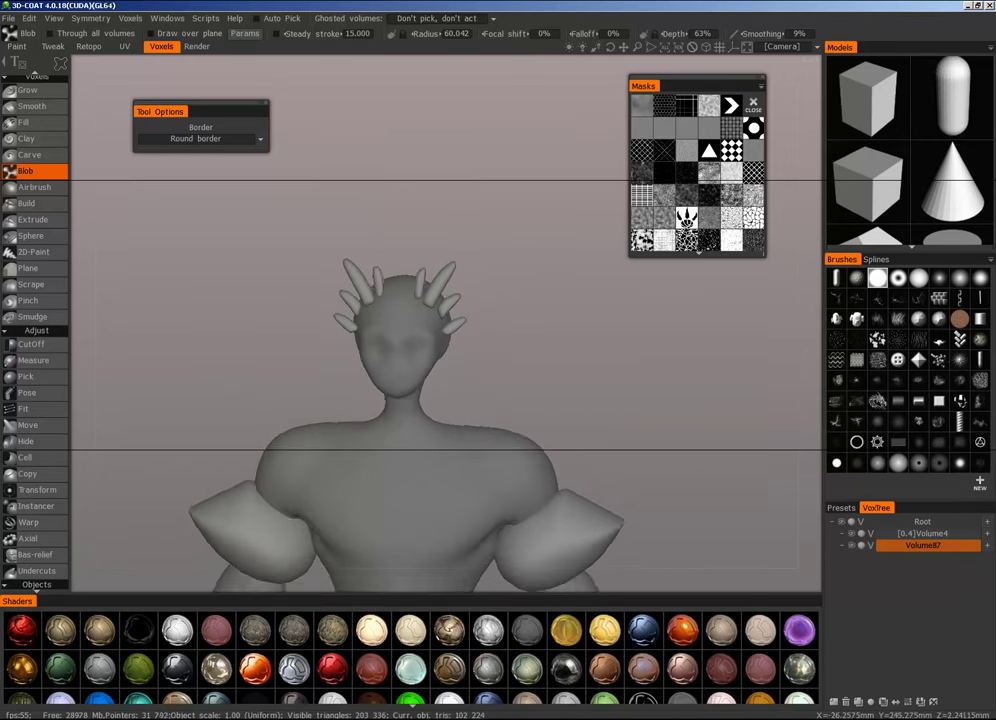
{"action": "left_click_drag", "start_coordinate": [500, 300], "coordinate": [502, 395]}
{"action": "mouse_move", "coordinate": [409, 296]}
{"action": "left_mouse_down"}
{"action": "mouse_move", "coordinate": [413, 318]}
{"action": "mouse_move", "coordinate": [434, 335]}
{"action": "left_mouse_up"}
{"action": "left_click_drag", "start_coordinate": [520, 335], "coordinate": [430, 255]}
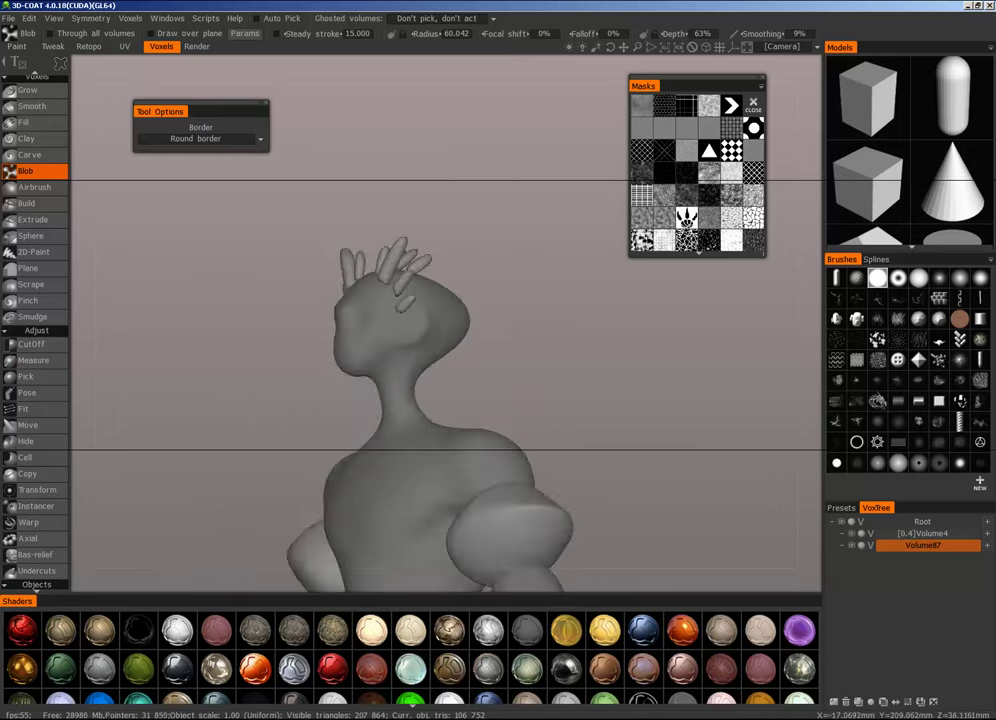
Step: Hide and delete the extra volume layer holding the arm blobs and head spikes
{"action": "right_click_drag", "start_coordinate": [430, 255], "coordinate": [432, 360]}
{"action": "left_click_drag", "start_coordinate": [520, 370], "coordinate": [560, 372]}
{"action": "middle_click_drag", "start_coordinate": [560, 400], "coordinate": [565, 285]}
{"action": "left_click_drag", "start_coordinate": [425, 419], "coordinate": [598, 414]}
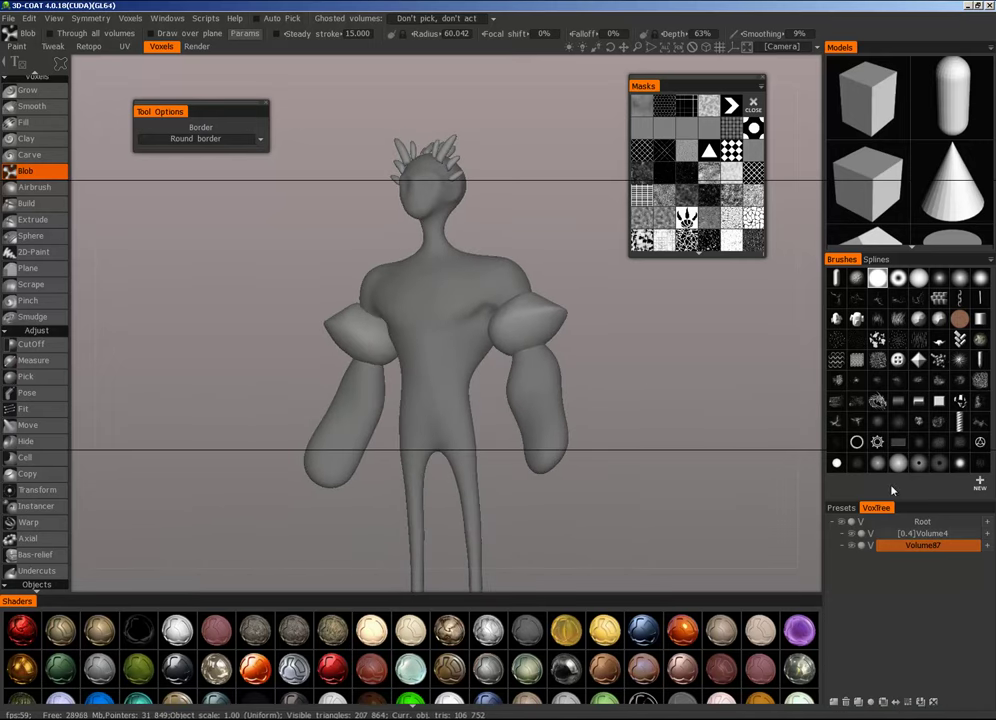
{"action": "left_click", "coordinate": [852, 546]}
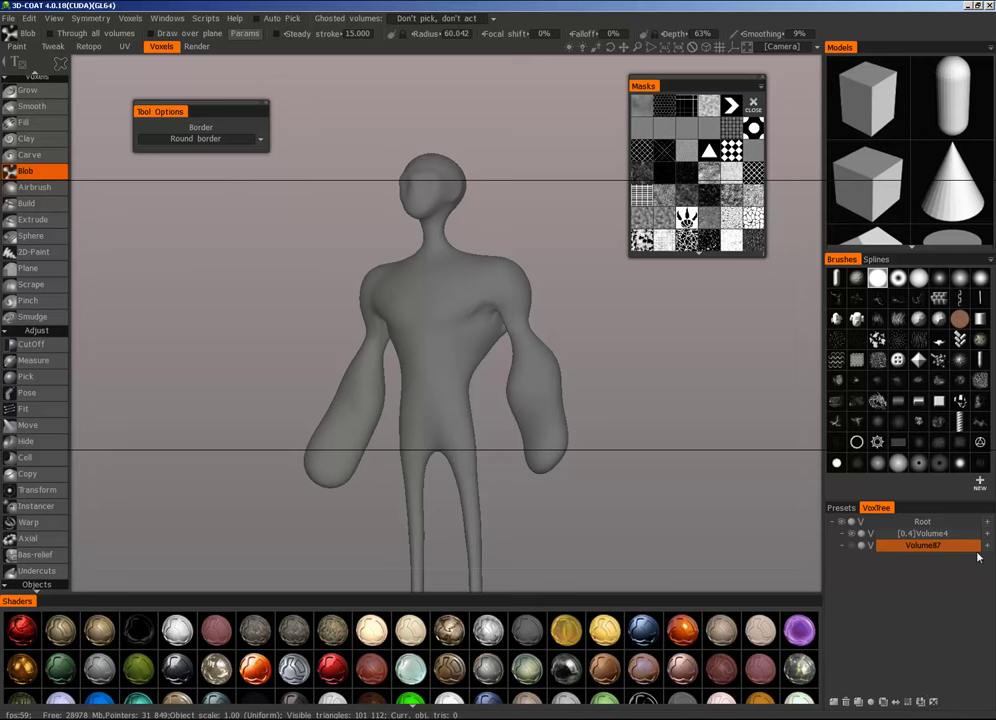
{"action": "left_click", "coordinate": [847, 703]}
Step: Switch the figure's volume from voxel mode to surface mode
{"action": "scroll", "coordinate": [598, 369], "scroll_direction": "up", "scroll_amount": 3}
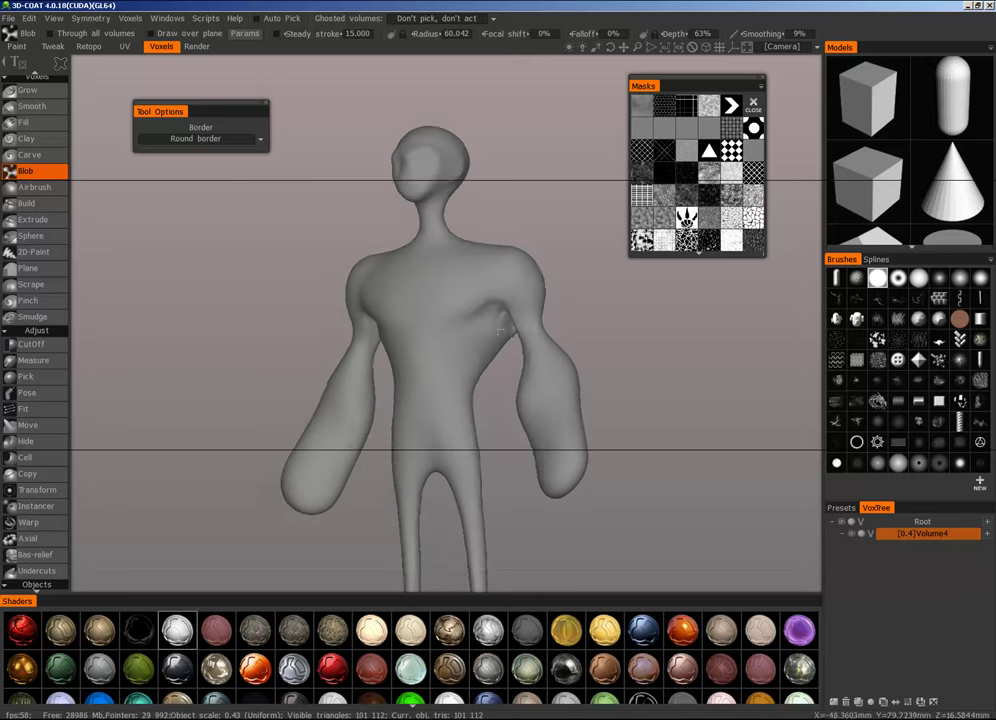
{"action": "scroll", "coordinate": [582, 438], "scroll_direction": "down", "scroll_amount": 3}
{"action": "middle_click_drag", "start_coordinate": [582, 438], "coordinate": [547, 404]}
{"action": "left_click", "coordinate": [870, 537]}
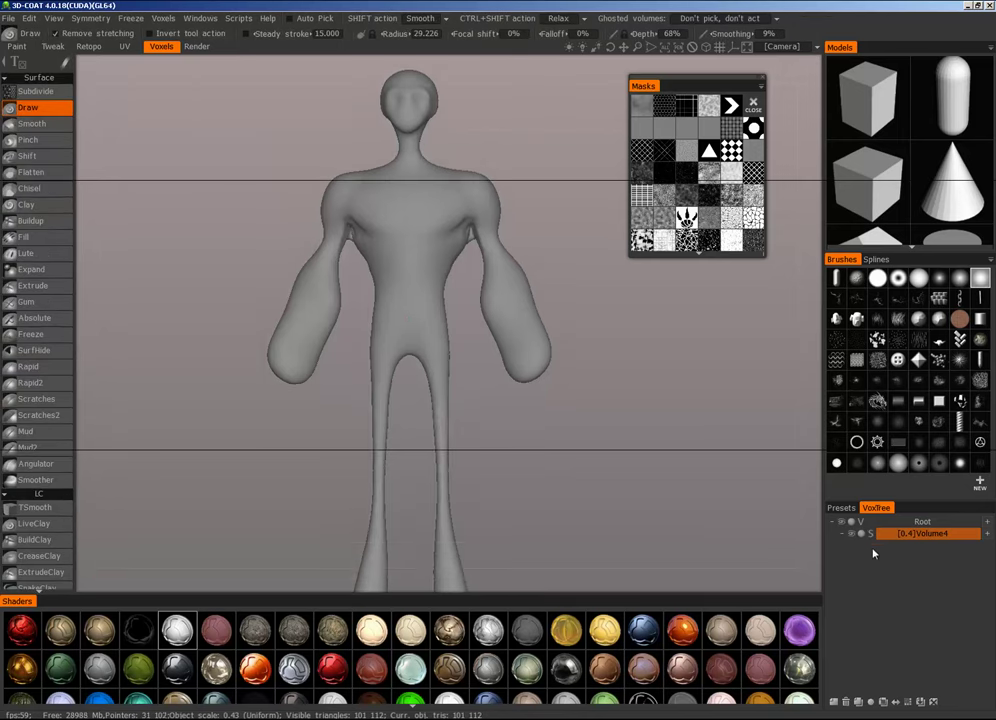
Step: Examine the figure's torso, shoulders and armpits from several angles and distances in surface mode
{"action": "left_click_drag", "start_coordinate": [702, 469], "coordinate": [612, 405]}
{"action": "scroll", "coordinate": [612, 405], "scroll_direction": "up", "scroll_amount": 6}
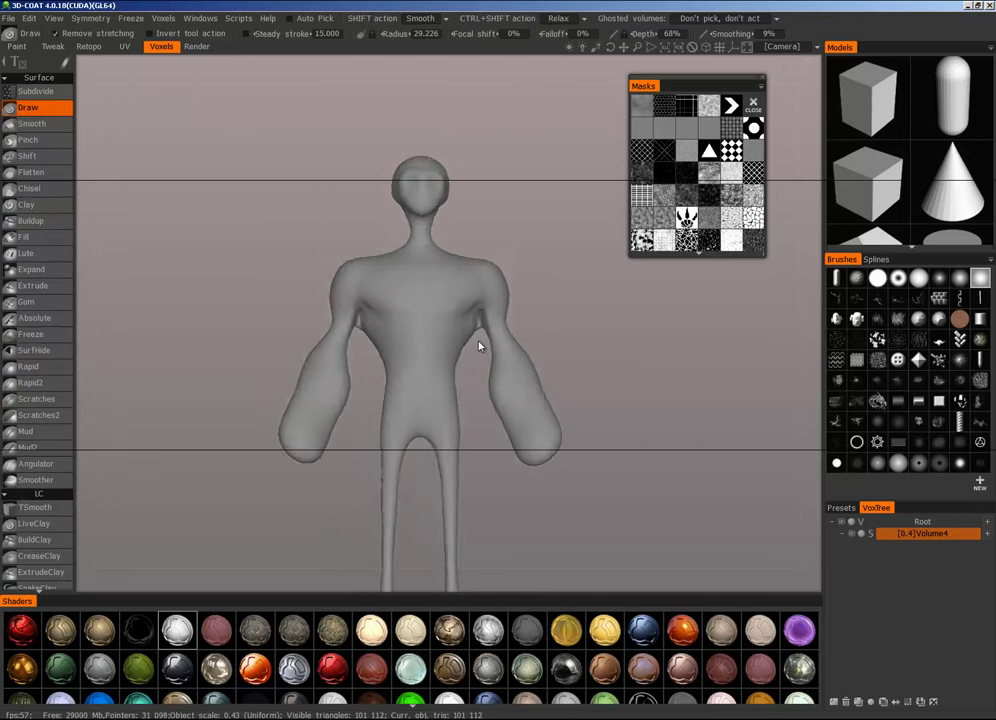
{"action": "left_click_drag", "start_coordinate": [560, 314], "coordinate": [564, 334], "text": "alt"}
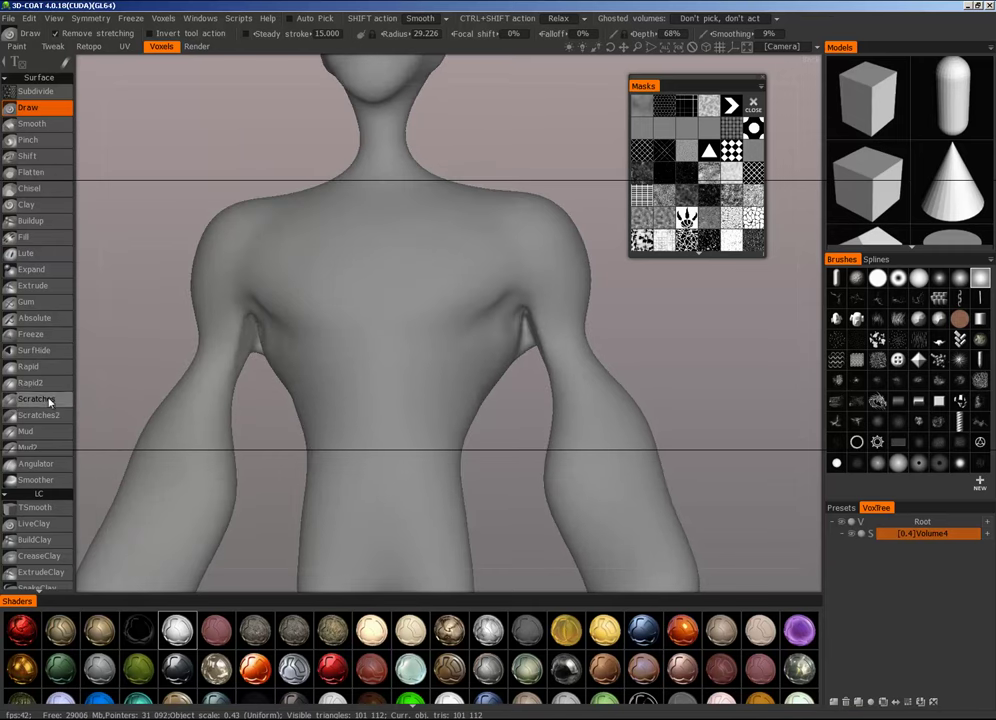
{"action": "scroll", "coordinate": [551, 313], "scroll_direction": "down", "scroll_amount": 5}
{"action": "scroll", "coordinate": [555, 317], "scroll_direction": "up", "scroll_amount": 7}
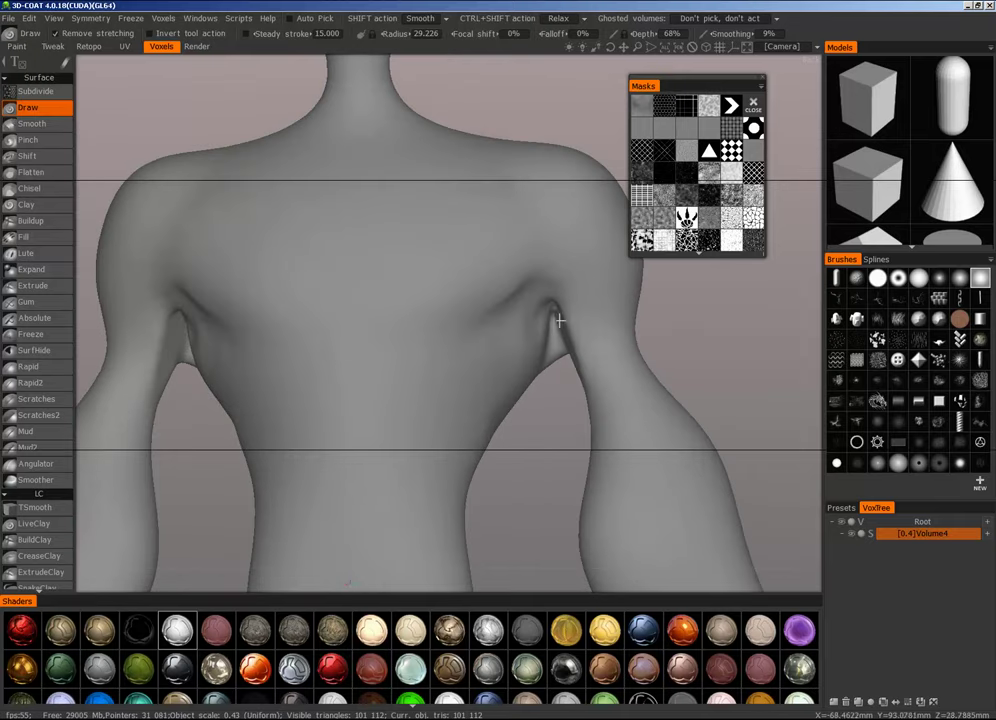
{"action": "left_click_drag", "start_coordinate": [560, 321], "coordinate": [488, 385], "text": "alt"}
{"action": "scroll", "coordinate": [488, 385], "scroll_direction": "down", "scroll_amount": 5}
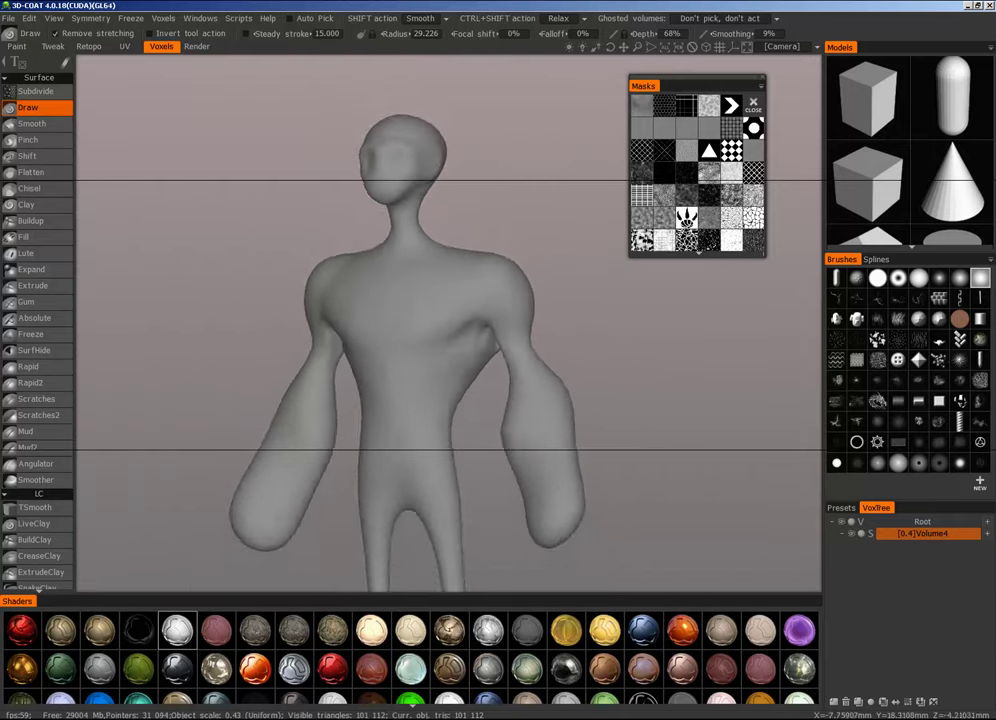
{"action": "scroll", "coordinate": [450, 323], "scroll_direction": "up", "scroll_amount": 5}
{"action": "scroll", "coordinate": [450, 323], "scroll_direction": "down", "scroll_amount": 3}
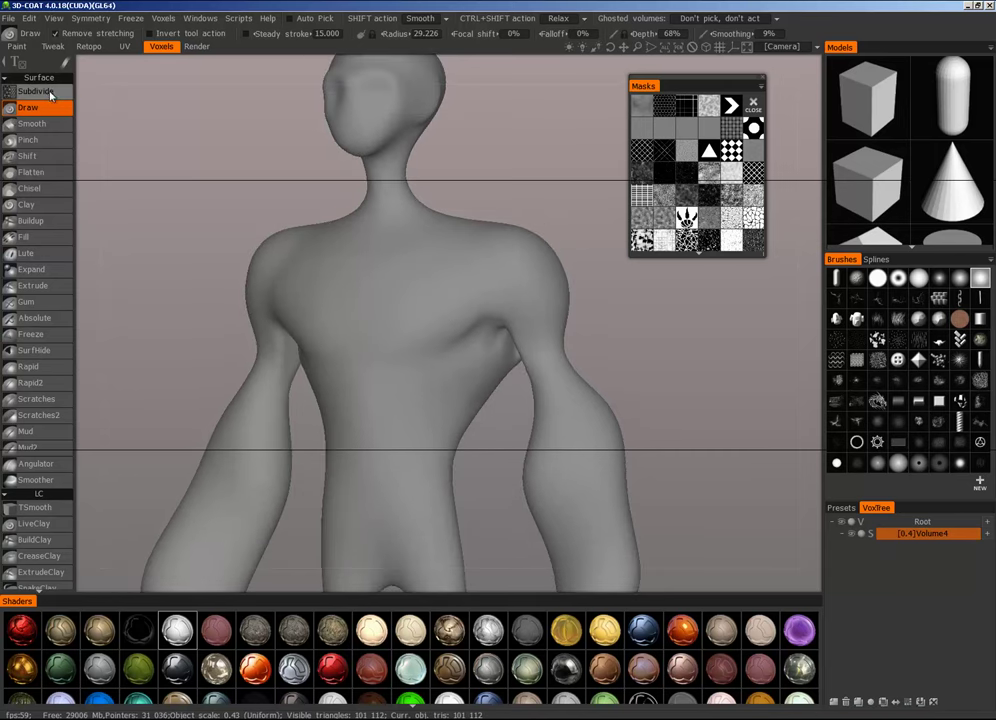
Step: Show the figure's wireframe and apply the plain dark grey shader for a clearer view of the mesh
{"action": "key", "text": "w"}
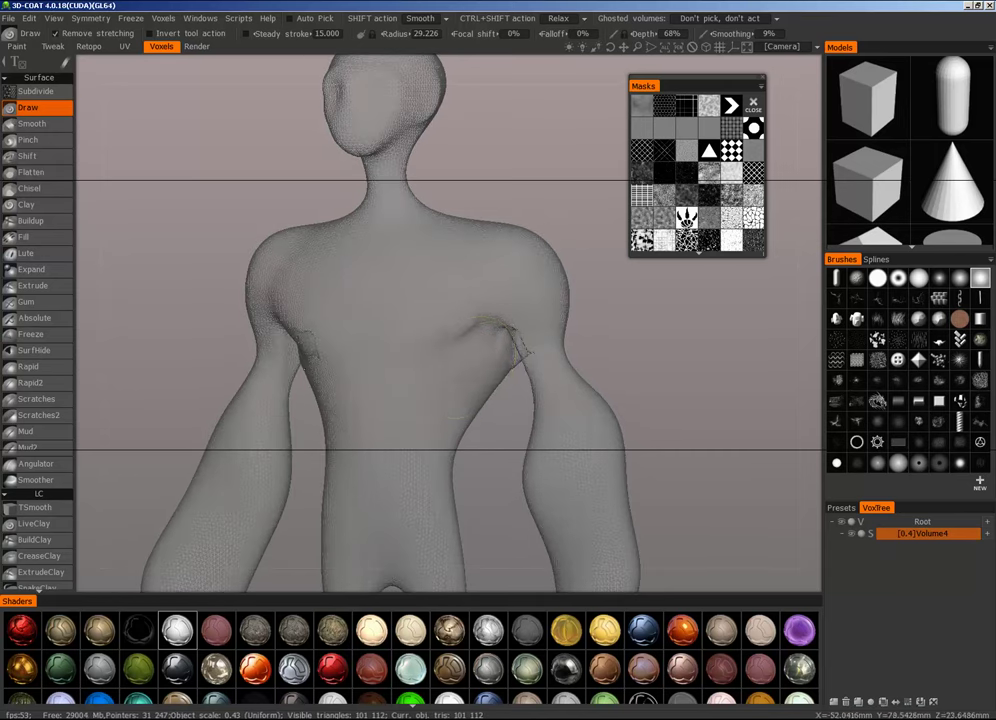
{"action": "left_click_drag", "start_coordinate": [467, 361], "coordinate": [446, 359], "text": "alt"}
{"action": "right_click_drag", "start_coordinate": [446, 359], "coordinate": [490, 325], "text": "alt"}
{"action": "left_click_drag", "start_coordinate": [490, 325], "coordinate": [360, 320], "text": "alt"}
{"action": "left_click_drag", "start_coordinate": [640, 345], "coordinate": [544, 349], "text": "alt"}
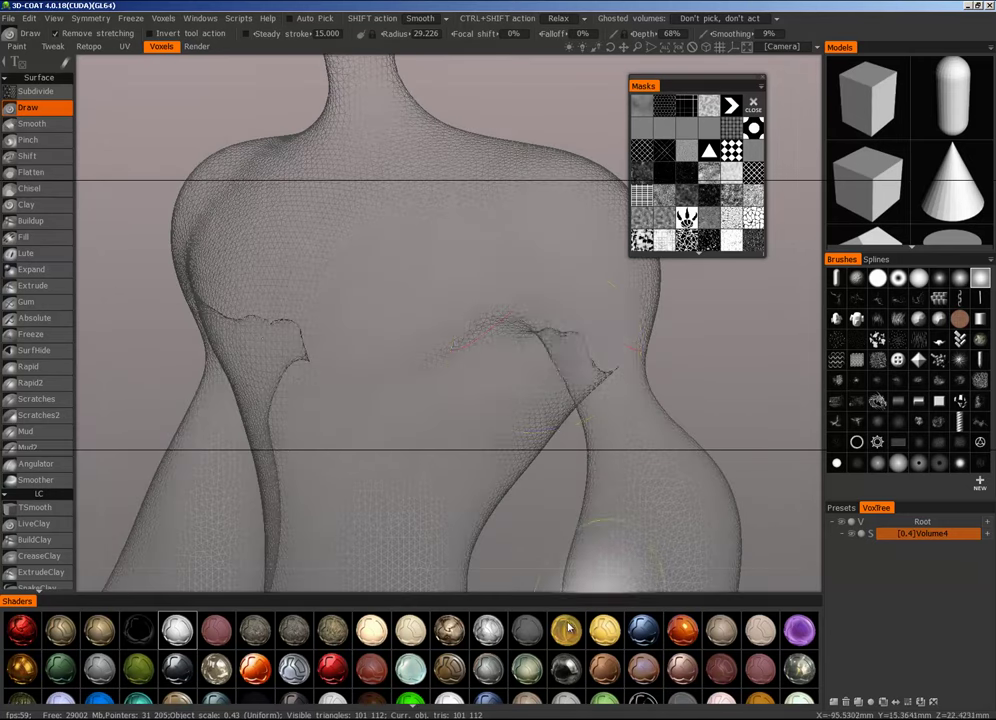
{"action": "left_click", "coordinate": [527, 630]}
{"action": "left_click_drag", "start_coordinate": [551, 509], "coordinate": [623, 452], "text": "alt"}
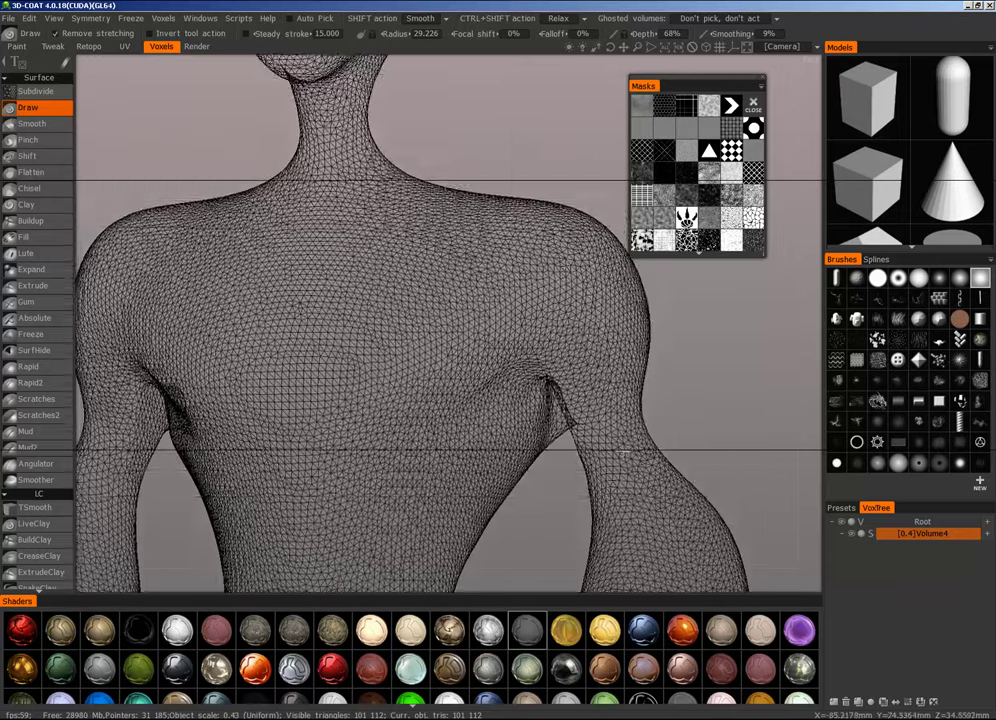
{"action": "right_click_drag", "start_coordinate": [623, 452], "coordinate": [597, 382], "text": "alt"}
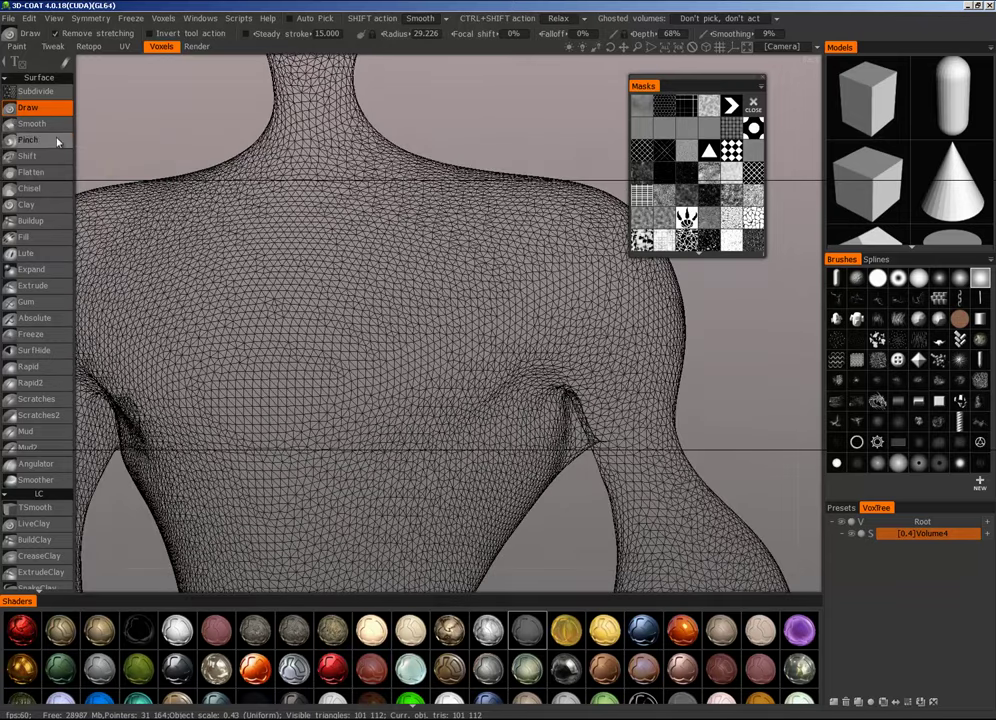
Step: Pull the shoulder upward and outward with the Move tool, with Remove stretching off and the radius at 58.898
{"action": "scroll", "coordinate": [41, 423], "scroll_direction": "down", "scroll_amount": 3}
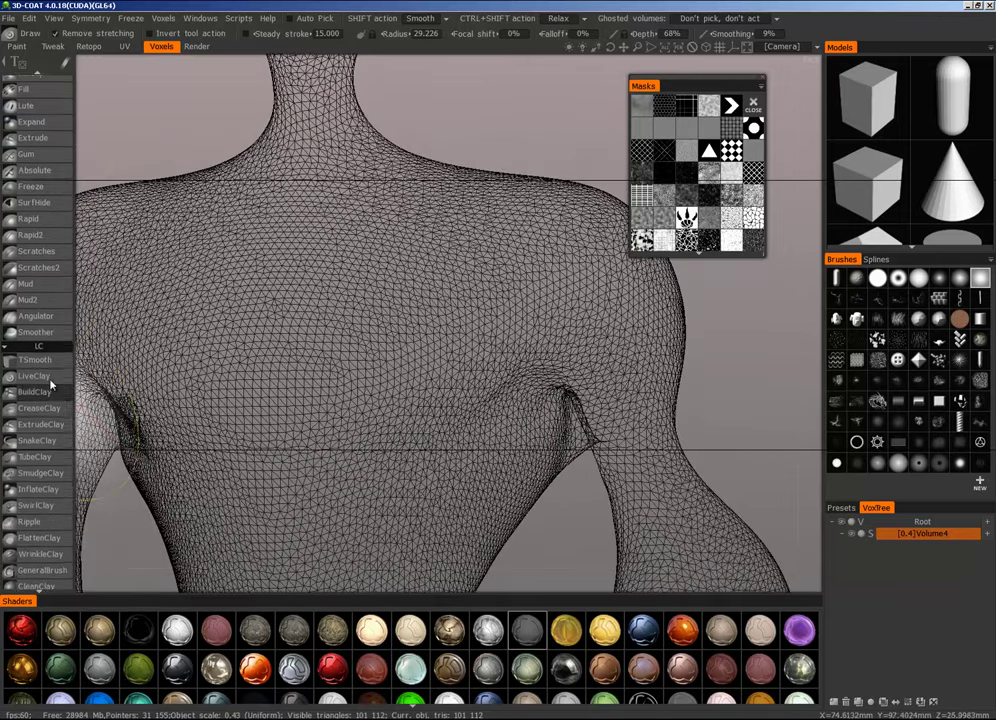
{"action": "scroll", "coordinate": [51, 382], "scroll_direction": "down", "scroll_amount": 6}
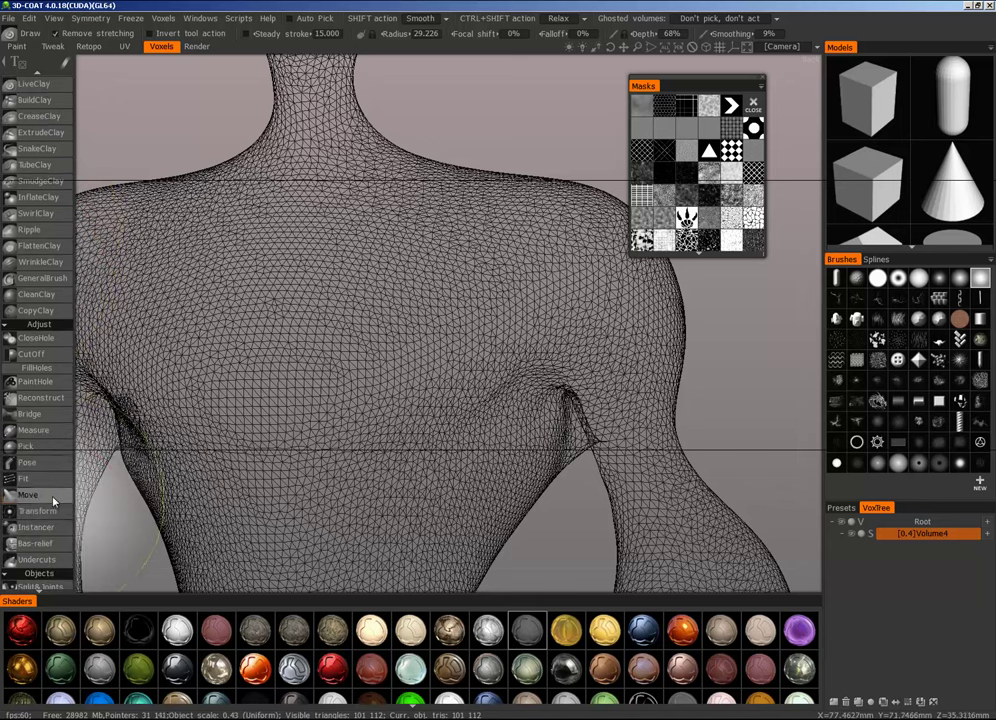
{"action": "left_click", "coordinate": [53, 501]}
{"action": "middle_click_drag", "start_coordinate": [604, 245], "coordinate": [467, 327], "text": "alt"}
{"action": "right_click_drag", "start_coordinate": [476, 326], "coordinate": [170, 437]}
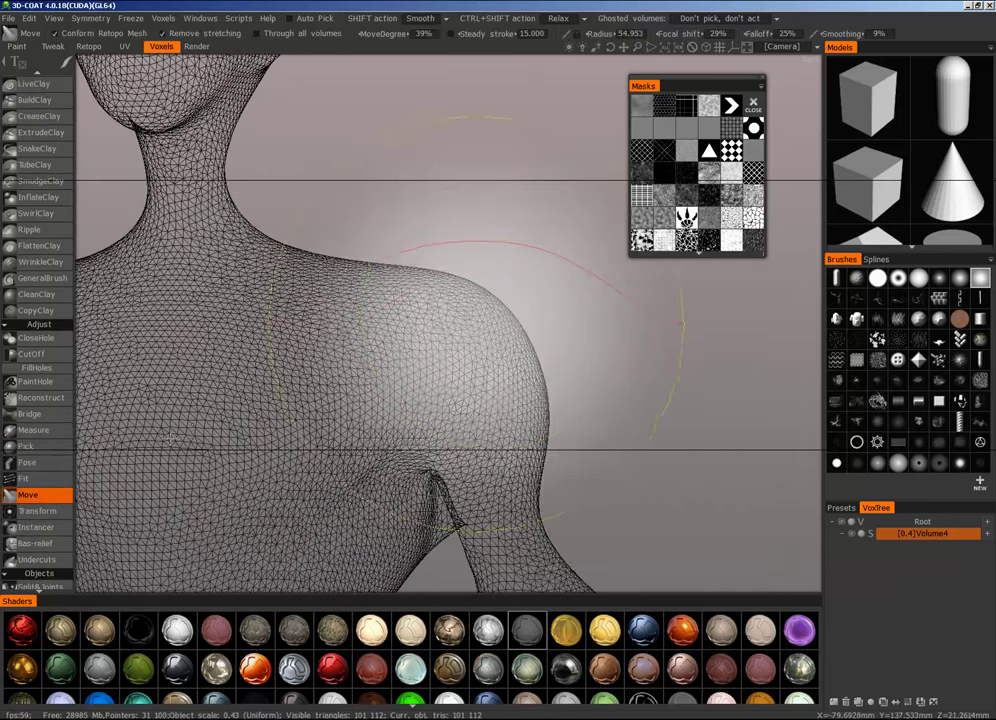
{"action": "right_click_drag", "start_coordinate": [300, 305], "coordinate": [212, 292]}
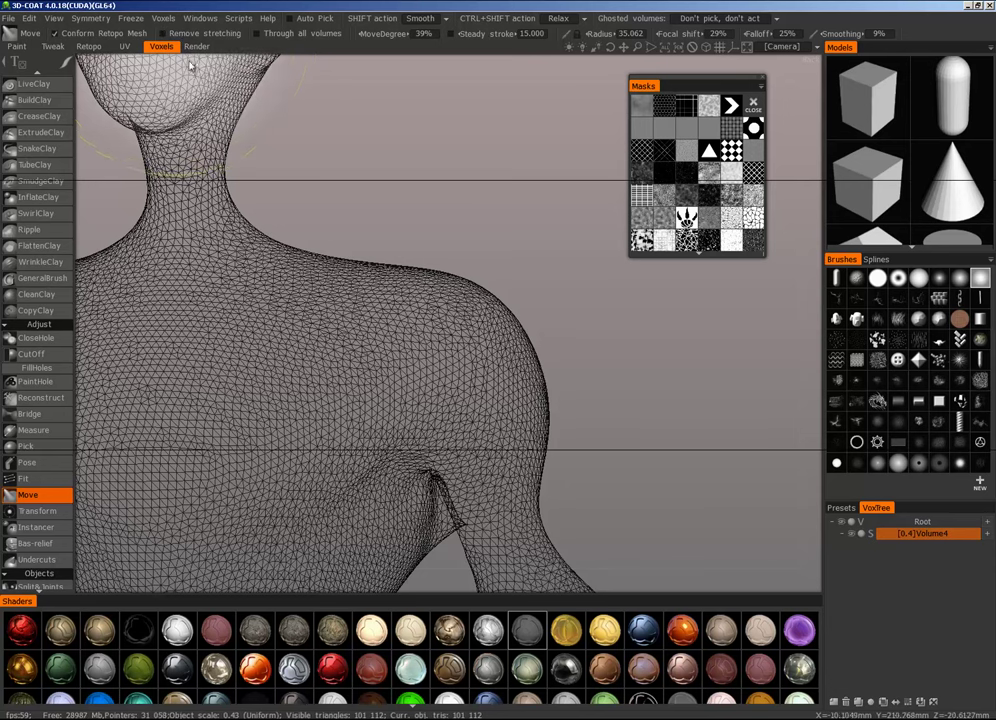
{"action": "right_click_drag", "start_coordinate": [487, 358], "coordinate": [573, 357]}
{"action": "mouse_move", "coordinate": [471, 356]}
{"action": "left_mouse_down"}
{"action": "mouse_move", "coordinate": [542, 282]}
{"action": "mouse_move", "coordinate": [602, 171]}
{"action": "left_mouse_up"}
{"action": "left_click_drag", "start_coordinate": [490, 325], "coordinate": [607, 151]}
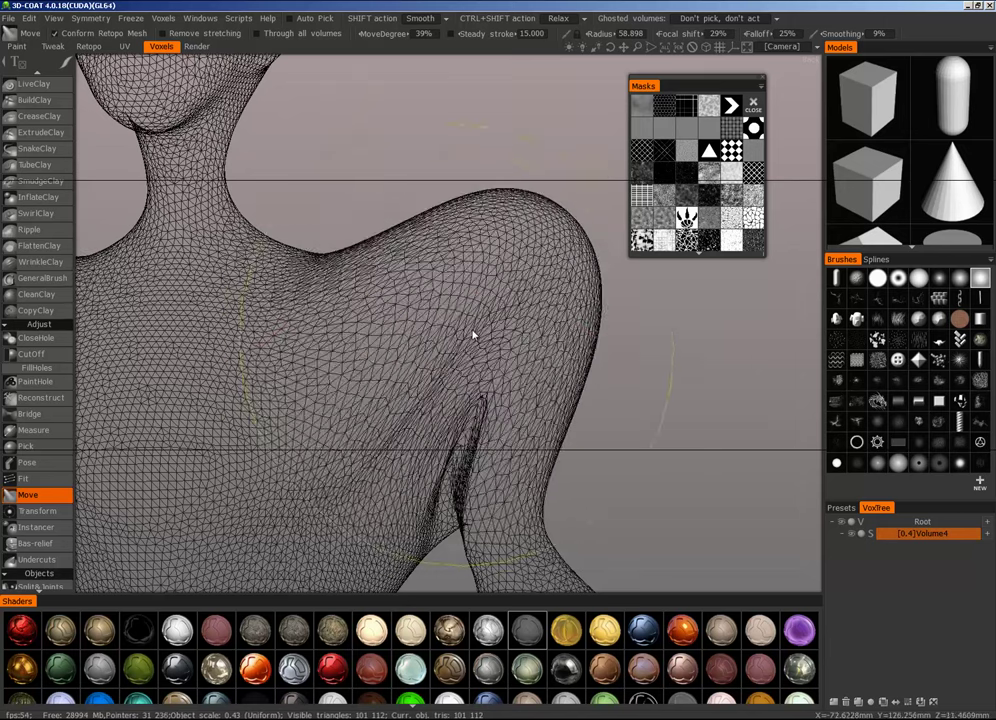
Step: Pull the shoulder farther upward and outward with the Move tool, reducing the radius to 39.500 for the final pull
{"action": "left_click_drag", "start_coordinate": [471, 336], "coordinate": [600, 153]}
{"action": "left_click_drag", "start_coordinate": [436, 365], "coordinate": [582, 176]}
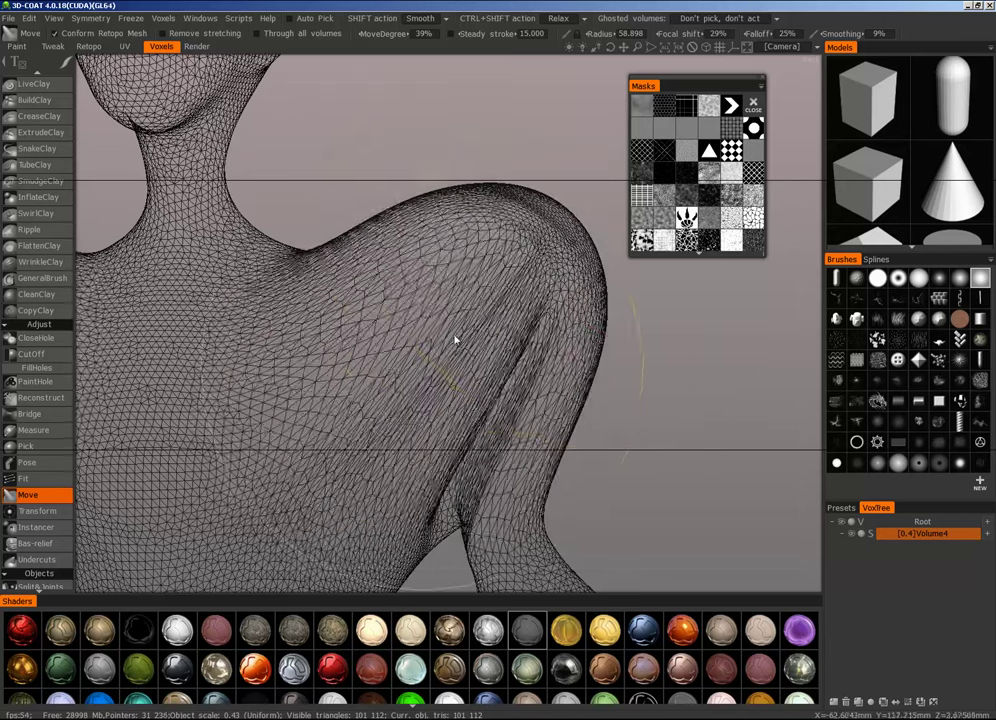
{"action": "mouse_move", "coordinate": [454, 338]}
{"action": "left_mouse_down"}
{"action": "mouse_move", "coordinate": [502, 269]}
{"action": "mouse_move", "coordinate": [565, 224]}
{"action": "left_mouse_up"}
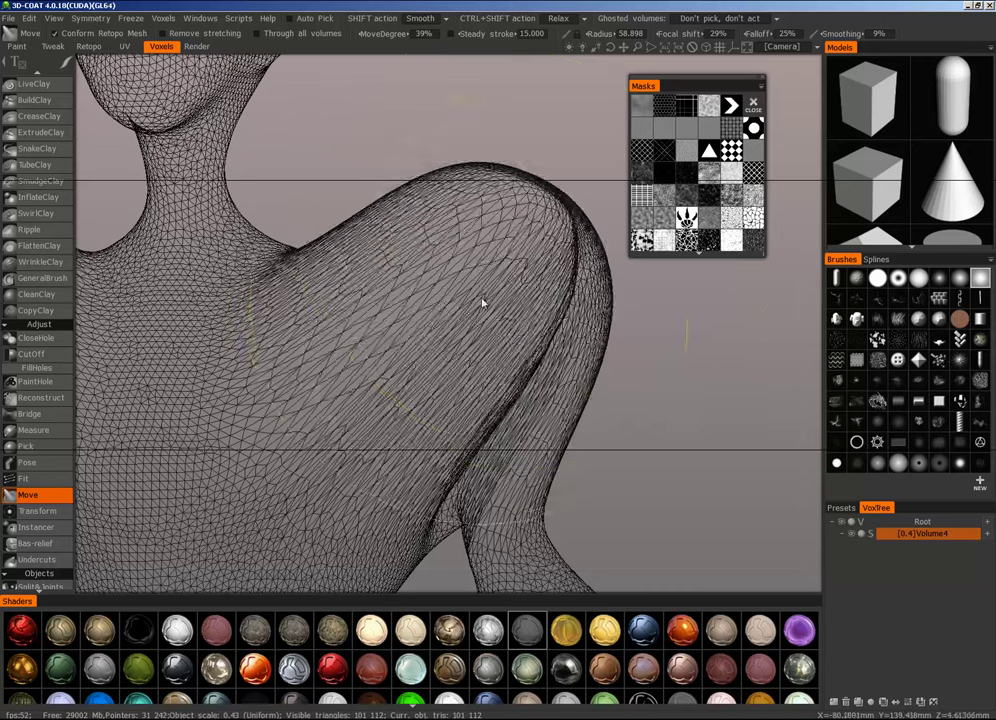
{"action": "mouse_move", "coordinate": [465, 316]}
{"action": "left_mouse_down"}
{"action": "mouse_move", "coordinate": [543, 218]}
{"action": "mouse_move", "coordinate": [596, 176]}
{"action": "left_mouse_up"}
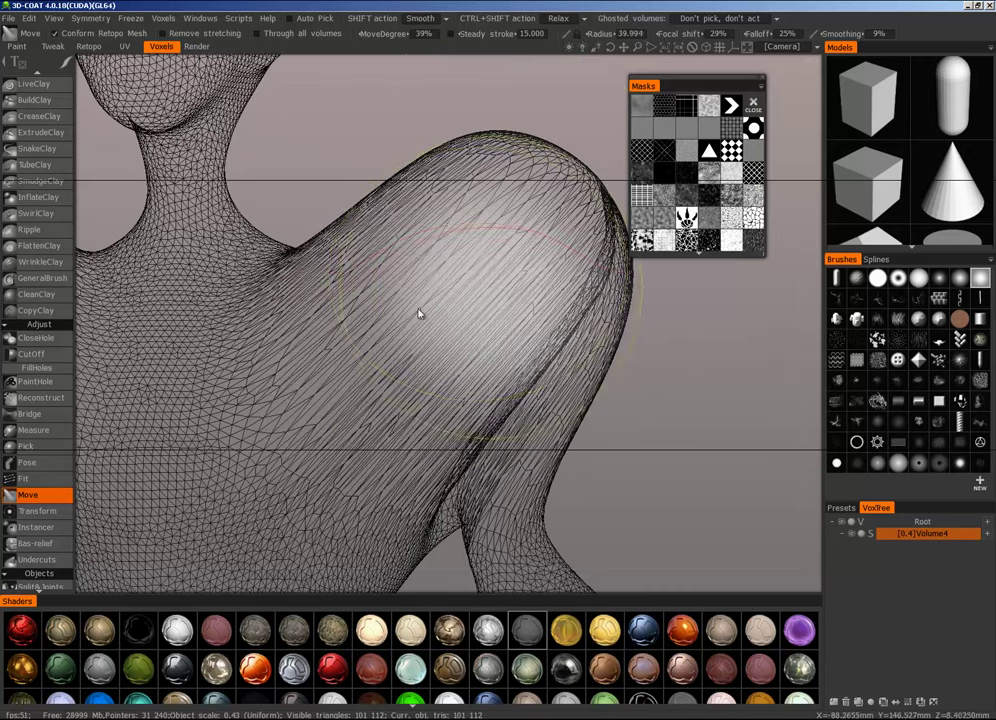
{"action": "mouse_move", "coordinate": [478, 266]}
{"action": "left_mouse_down", "text": "shift"}
{"action": "mouse_move", "coordinate": [449, 288]}
{"action": "mouse_move", "coordinate": [572, 156]}
{"action": "mouse_move", "coordinate": [516, 210]}
{"action": "left_mouse_up", "text": "shift"}
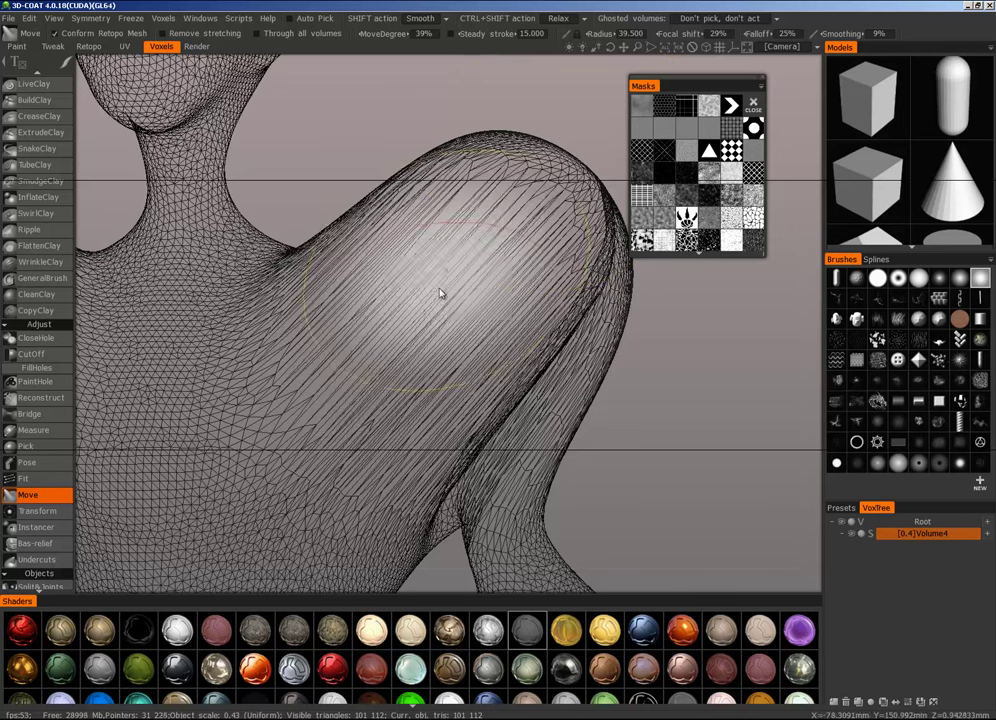
{"action": "left_click_drag", "start_coordinate": [440, 291], "coordinate": [573, 143]}
{"action": "right_click_drag", "start_coordinate": [518, 310], "coordinate": [516, 371], "text": "alt"}
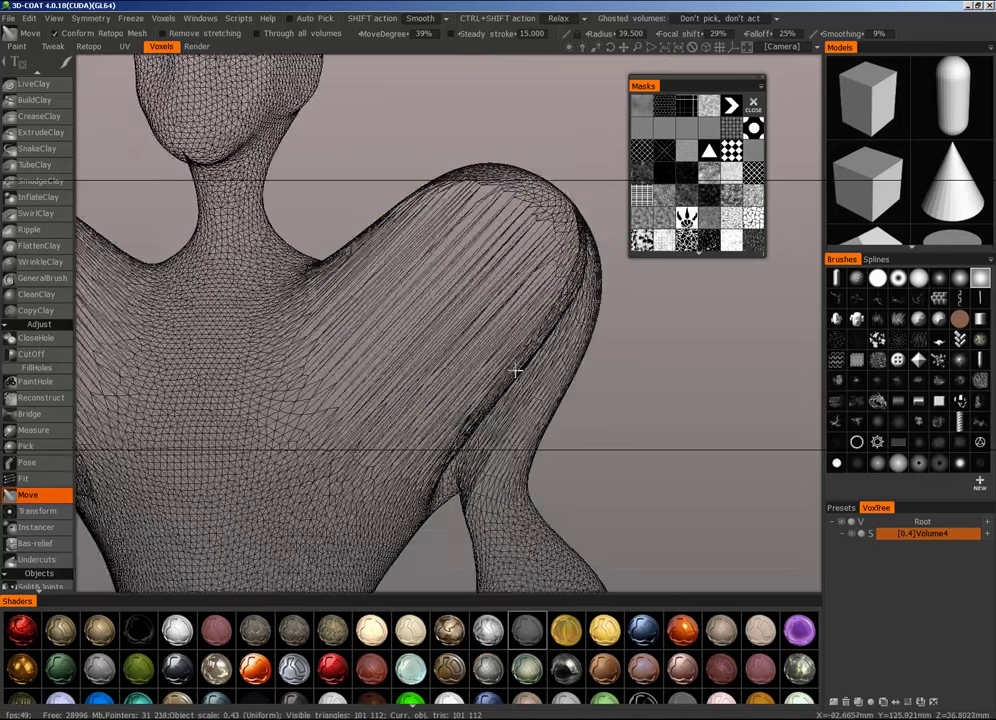
{"action": "mouse_move", "coordinate": [516, 371]}
{"action": "left_mouse_down", "text": "alt"}
{"action": "mouse_move", "coordinate": [393, 407]}
{"action": "mouse_move", "coordinate": [421, 378]}
{"action": "mouse_move", "coordinate": [429, 309]}
{"action": "left_mouse_up", "text": "alt"}
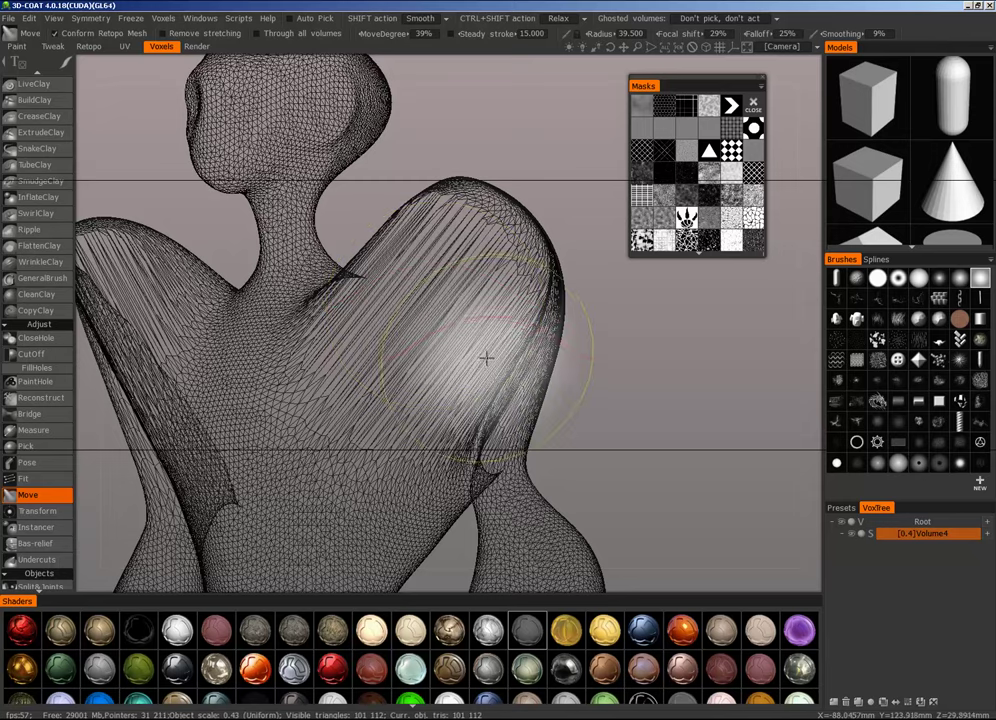
Step: Hide the wireframe and apply the light grey shader to inspect the stretched shoulder surface
{"action": "key", "text": "w"}
{"action": "left_click_drag", "start_coordinate": [554, 349], "coordinate": [522, 418]}
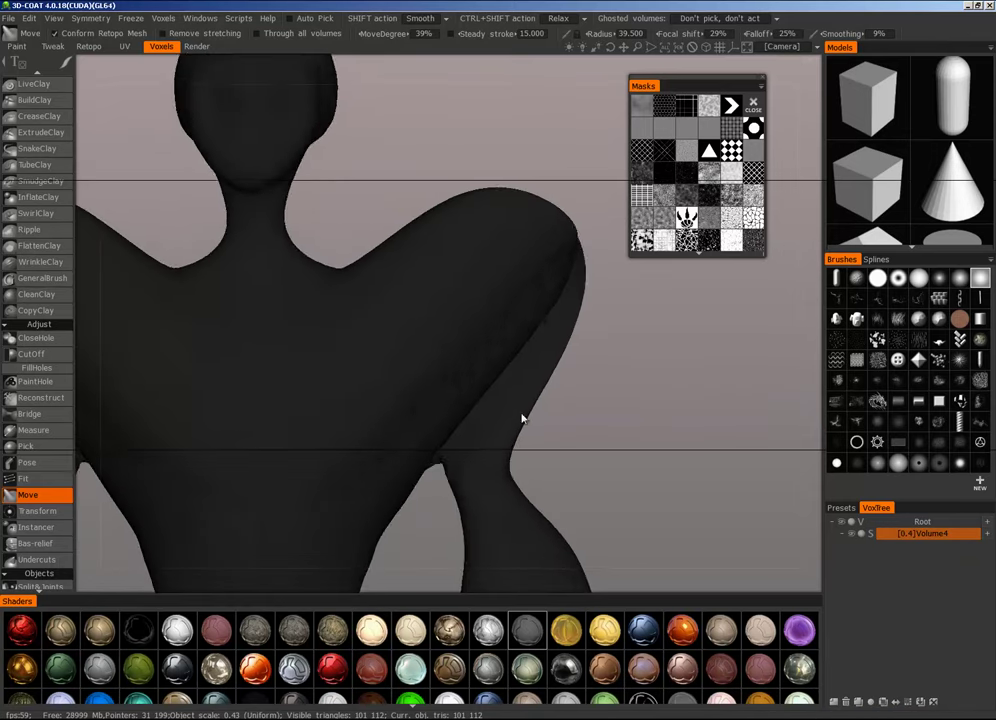
{"action": "left_click", "coordinate": [177, 628]}
{"action": "mouse_move", "coordinate": [537, 468]}
{"action": "left_mouse_down"}
{"action": "mouse_move", "coordinate": [521, 355]}
{"action": "mouse_move", "coordinate": [585, 336]}
{"action": "left_mouse_up"}
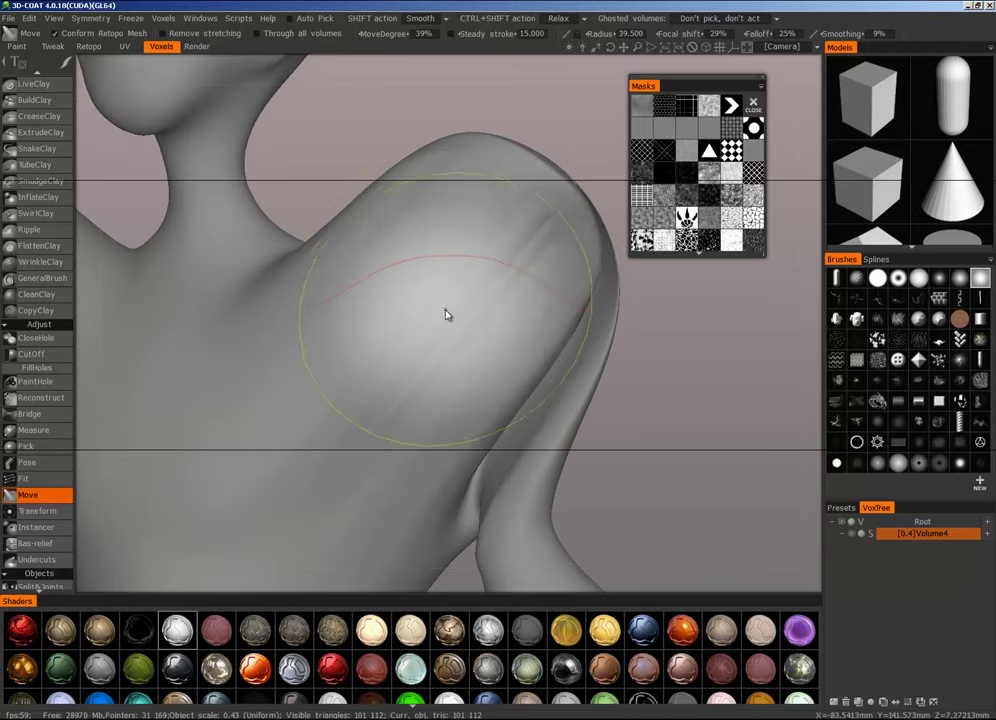
Step: Try the Draw tool on the stretched shoulder and armpit with a radius of 15.643 and a depth of 220%
{"action": "scroll", "coordinate": [45, 115], "scroll_direction": "up", "scroll_amount": 5}
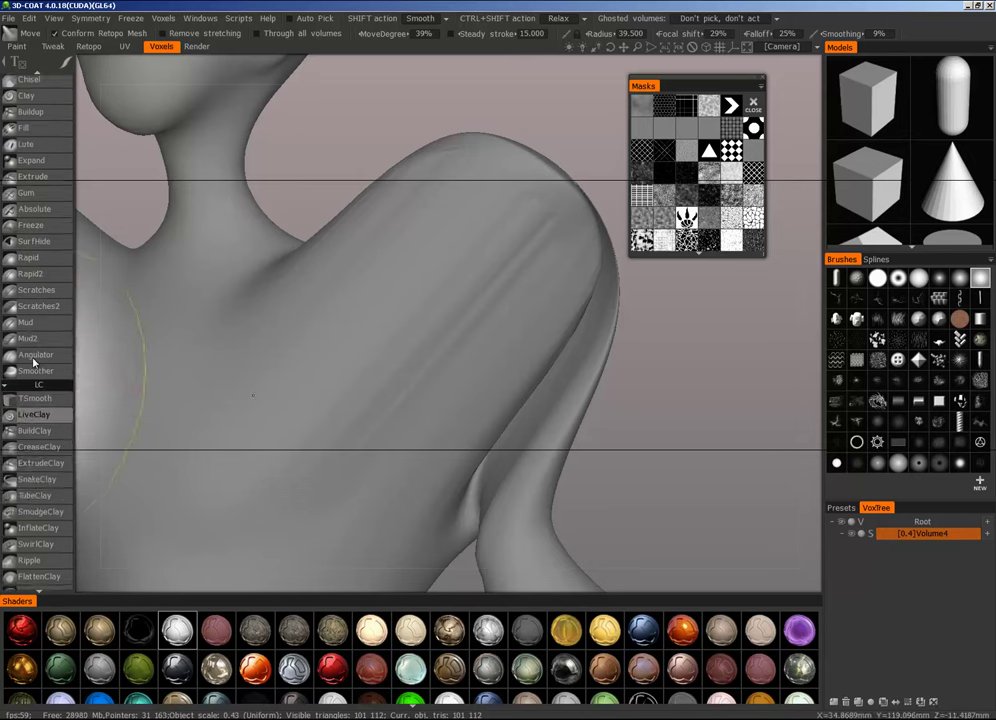
{"action": "right_click_drag", "start_coordinate": [430, 291], "coordinate": [315, 289]}
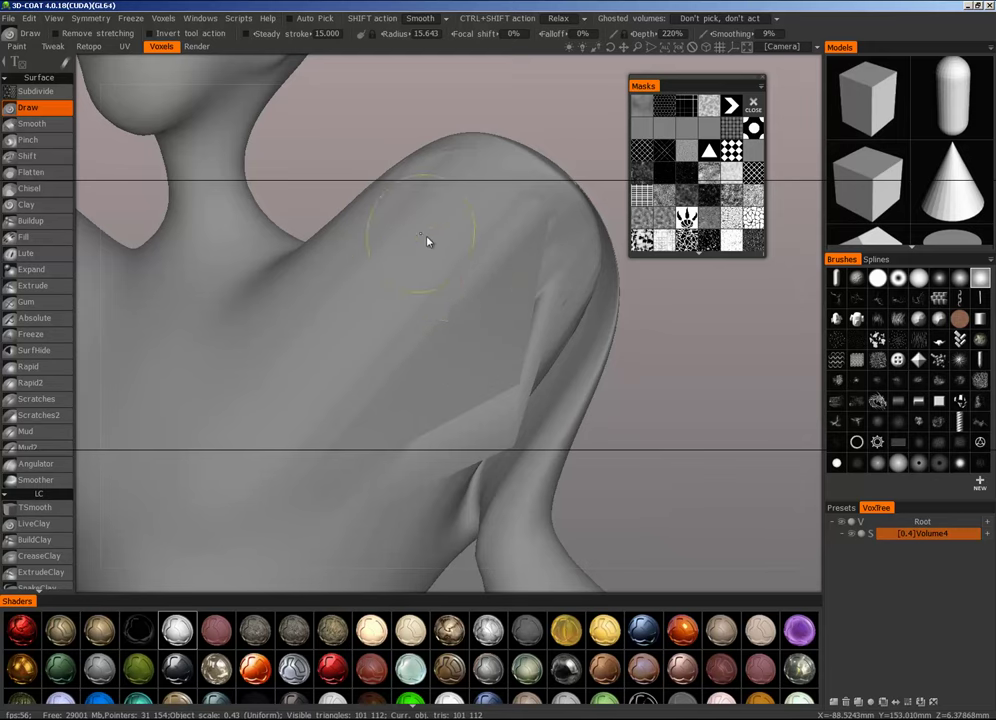
{"action": "mouse_move", "coordinate": [452, 325]}
{"action": "left_mouse_down", "text": "alt"}
{"action": "mouse_move", "coordinate": [647, 373]}
{"action": "mouse_move", "coordinate": [671, 447]}
{"action": "mouse_move", "coordinate": [500, 330]}
{"action": "mouse_move", "coordinate": [430, 250]}
{"action": "left_mouse_up", "text": "alt"}
{"action": "mouse_move", "coordinate": [429, 249]}
{"action": "right_mouse_down"}
{"action": "mouse_move", "coordinate": [589, 387]}
{"action": "mouse_move", "coordinate": [505, 418]}
{"action": "mouse_move", "coordinate": [606, 421]}
{"action": "right_mouse_up"}
Step: Undo the Draw strokes and all the shoulder pulls back to the figure's original rounded shoulders
{"action": "key", "text": "ctrl+z"}
{"action": "key", "text": "ctrl+z"}
{"action": "key", "text": "ctrl+z"}
{"action": "key", "text": "ctrl+z"}
{"action": "key", "text": "ctrl+z"}
{"action": "key", "text": "ctrl+z"}
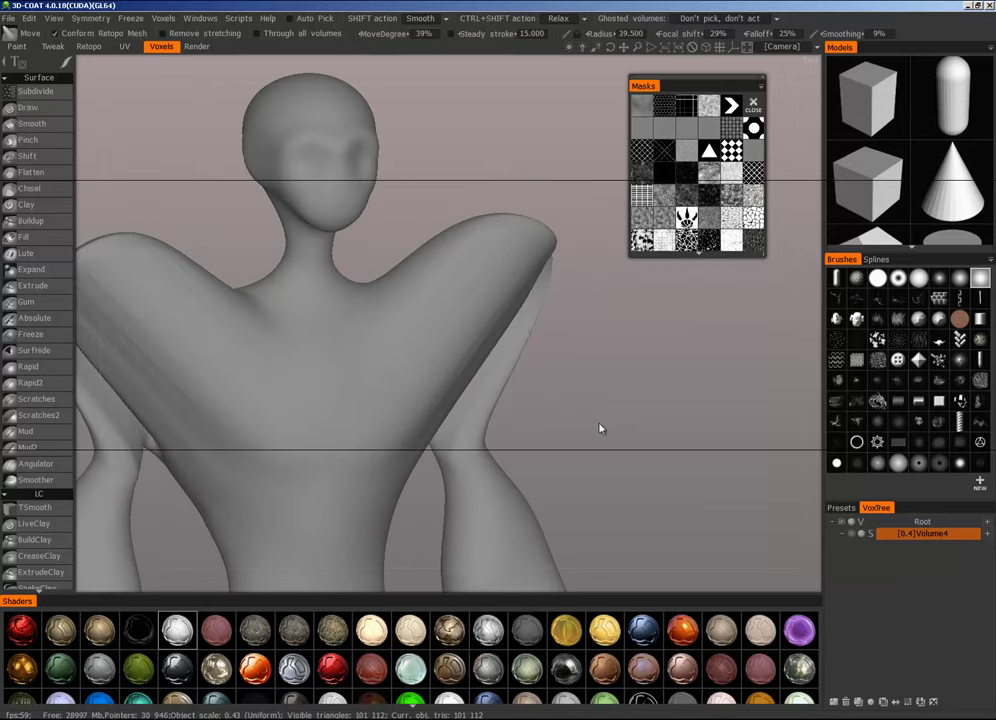
{"action": "key", "text": "ctrl+z"}
{"action": "key", "text": "ctrl+z"}
{"action": "key", "text": "ctrl+z"}
{"action": "key", "text": "ctrl+z"}
{"action": "key", "text": "ctrl+z"}
{"action": "key", "text": "ctrl+z"}
{"action": "key", "text": "ctrl+z"}
{"action": "key", "text": "ctrl+z"}
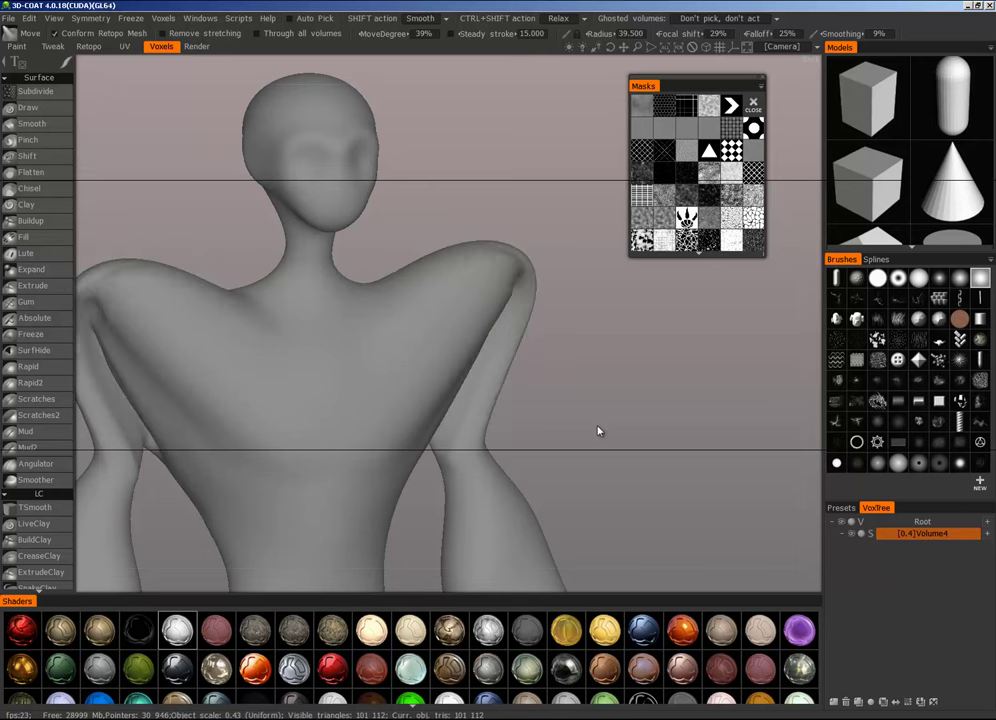
{"action": "key", "text": "ctrl+z"}
{"action": "key", "text": "ctrl+z"}
{"action": "key", "text": "ctrl+z"}
{"action": "left_click_drag", "start_coordinate": [597, 431], "coordinate": [503, 394]}
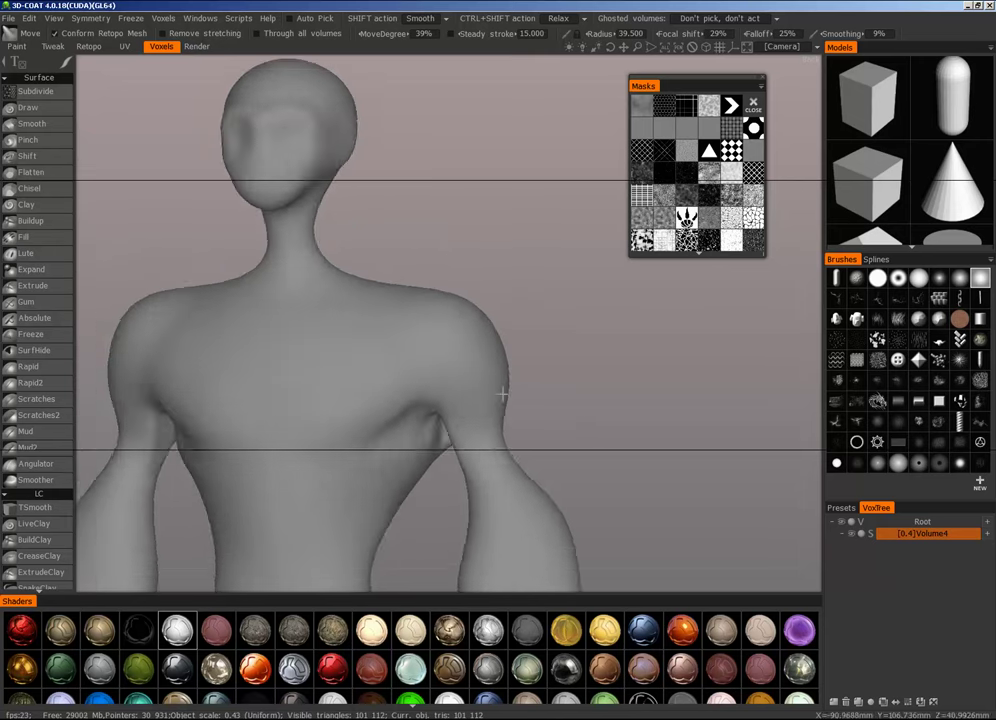
Step: Turn on Remove stretching and pull the shoulder upward and outward with the Move tool at a radius of 50.208
{"action": "scroll", "coordinate": [580, 378], "scroll_direction": "up", "scroll_amount": 1}
{"action": "scroll", "coordinate": [578, 378], "scroll_direction": "up", "scroll_amount": 2}
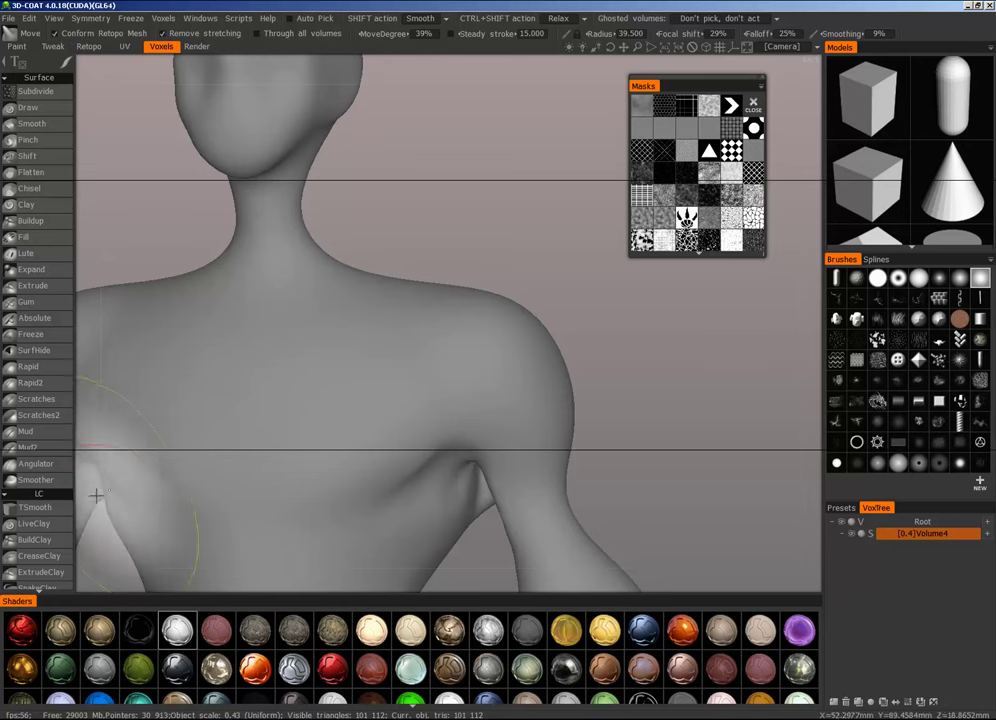
{"action": "left_click_drag", "start_coordinate": [545, 392], "coordinate": [532, 366], "text": "alt"}
{"action": "right_click_drag", "start_coordinate": [531, 362], "coordinate": [553, 362]}
{"action": "mouse_move", "coordinate": [525, 349]}
{"action": "left_mouse_down"}
{"action": "mouse_move", "coordinate": [578, 272]}
{"action": "mouse_move", "coordinate": [612, 190]}
{"action": "left_mouse_up"}
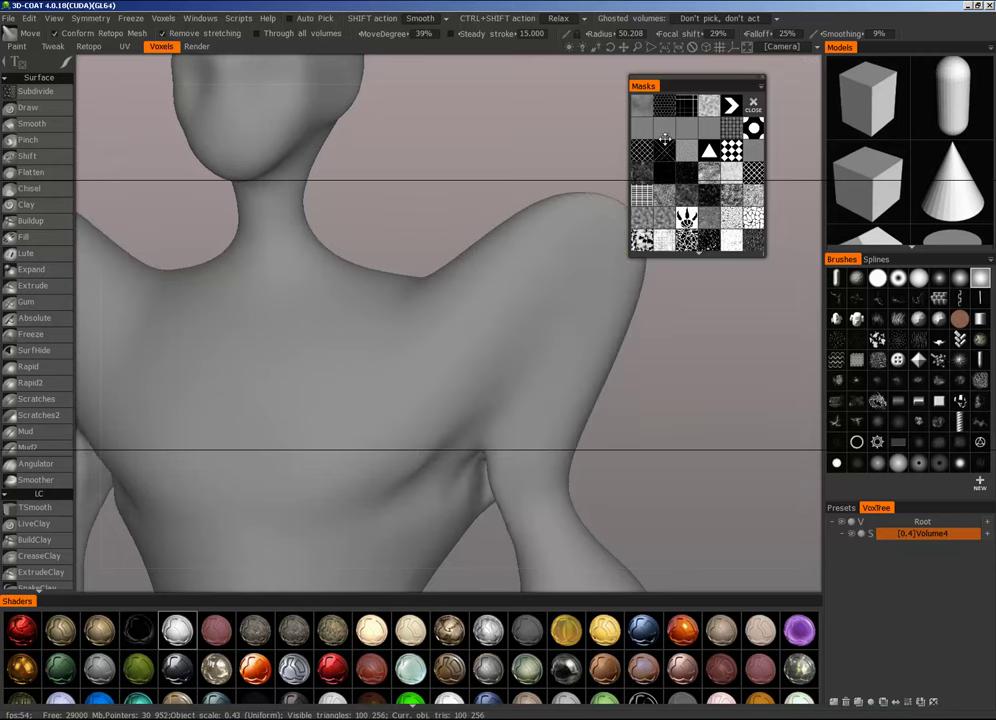
{"action": "mouse_move", "coordinate": [532, 306]}
{"action": "left_mouse_down"}
{"action": "mouse_move", "coordinate": [614, 178]}
{"action": "mouse_move", "coordinate": [624, 99]}
{"action": "left_mouse_up"}
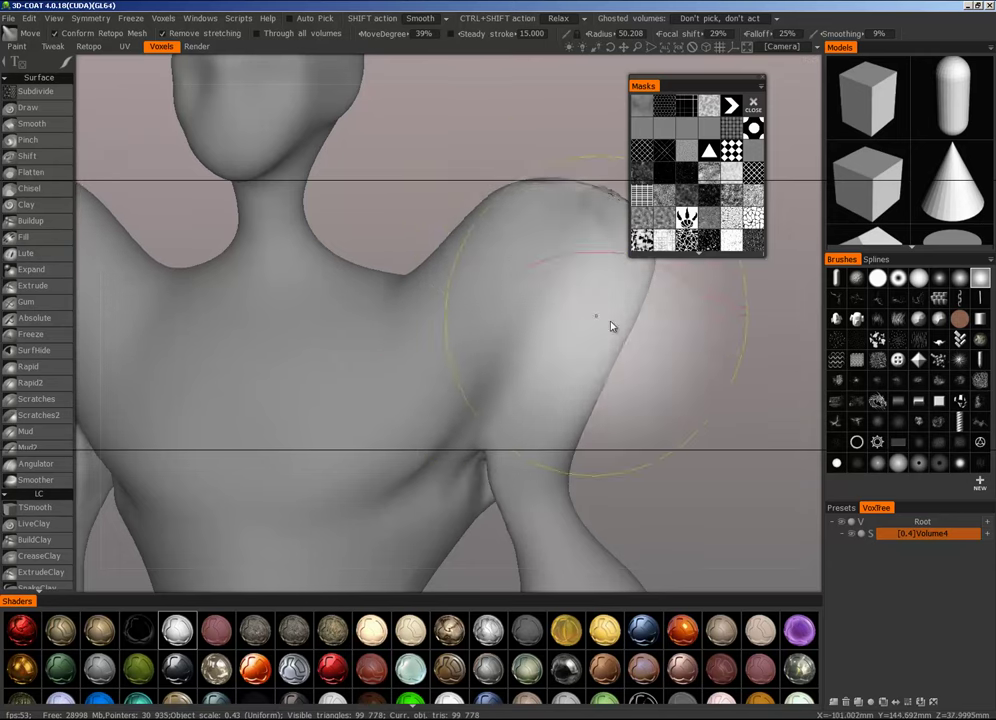
Step: Show the wireframe again and apply the dark grey shader to reveal the raised shoulder's mesh
{"action": "mouse_move", "coordinate": [606, 322]}
{"action": "left_mouse_down", "text": "alt"}
{"action": "mouse_move", "coordinate": [562, 345]}
{"action": "mouse_move", "coordinate": [551, 378]}
{"action": "mouse_move", "coordinate": [560, 340]}
{"action": "mouse_move", "coordinate": [578, 329]}
{"action": "left_mouse_up", "text": "alt"}
{"action": "key", "text": "w"}
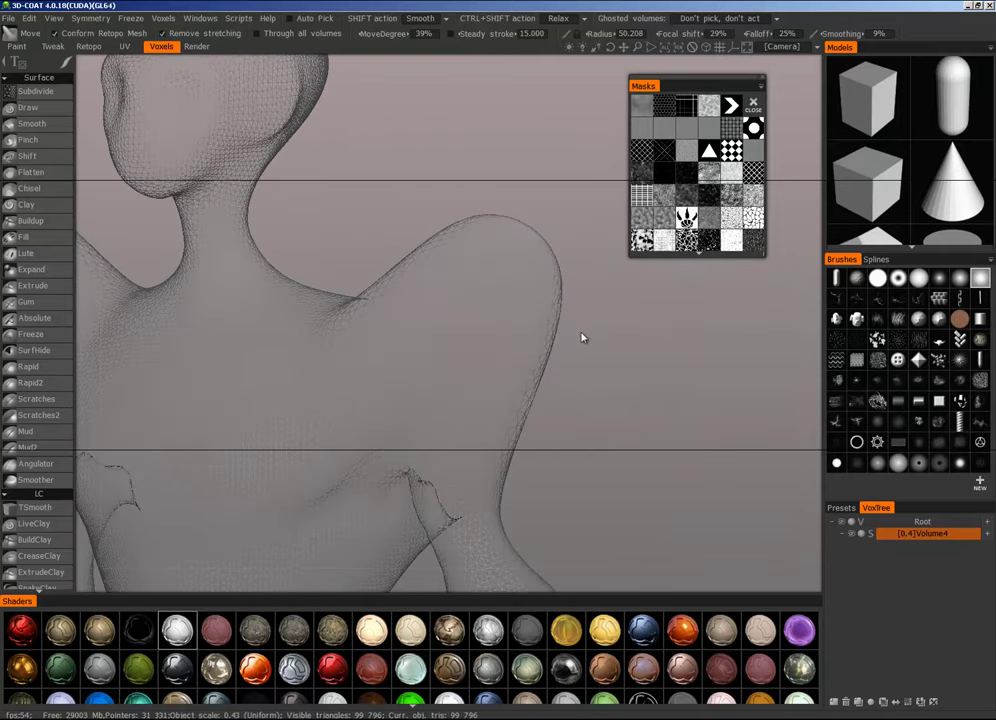
{"action": "mouse_move", "coordinate": [578, 331]}
{"action": "right_mouse_down"}
{"action": "mouse_move", "coordinate": [658, 356]}
{"action": "mouse_move", "coordinate": [614, 345]}
{"action": "mouse_move", "coordinate": [648, 416]}
{"action": "right_mouse_up"}
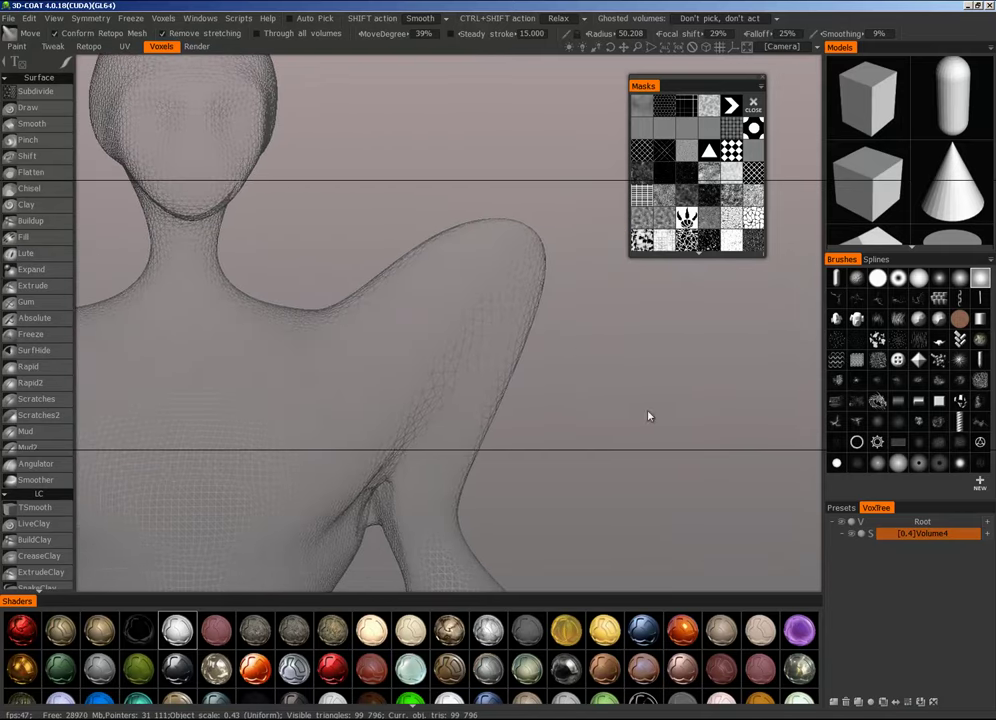
{"action": "left_click", "coordinate": [516, 638]}
Step: Pull the top of the shoulder upward with the Move tool, first at radius 38.089 and again at 49.426
{"action": "right_click_drag", "start_coordinate": [460, 327], "coordinate": [402, 311]}
{"action": "left_click_drag", "start_coordinate": [410, 304], "coordinate": [426, 150]}
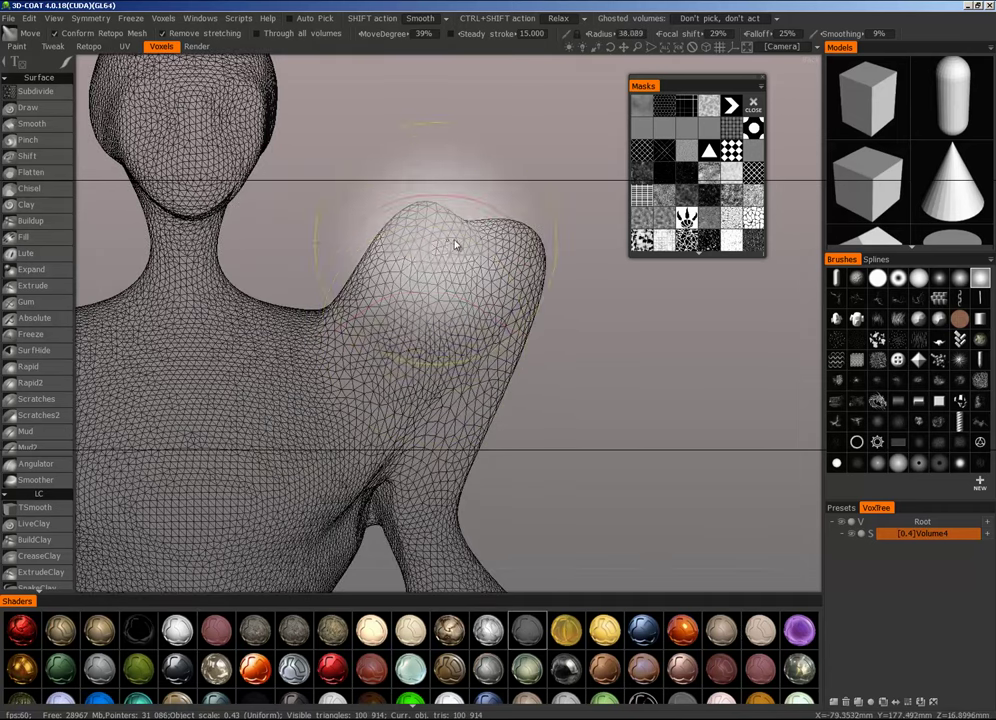
{"action": "right_click_drag", "start_coordinate": [428, 233], "coordinate": [463, 224]}
{"action": "left_click_drag", "start_coordinate": [463, 226], "coordinate": [527, 55]}
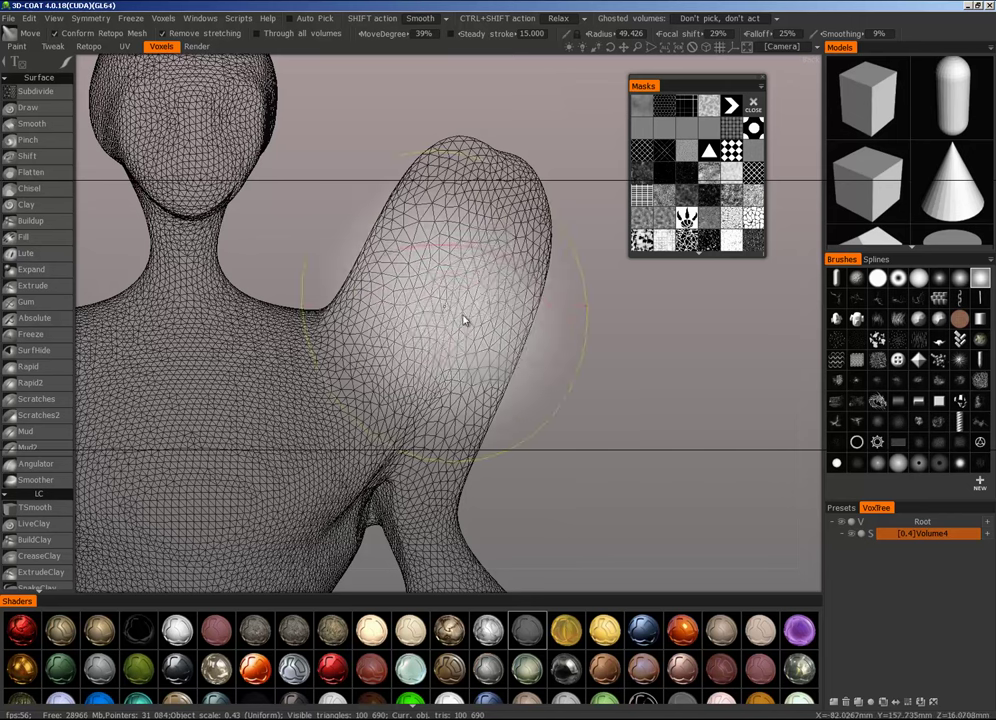
Step: Pull the shoulder's outer side outward, downward and upward into a broad wing shape with the Move tool at radius 49.426
{"action": "left_click_drag", "start_coordinate": [510, 314], "coordinate": [872, 364]}
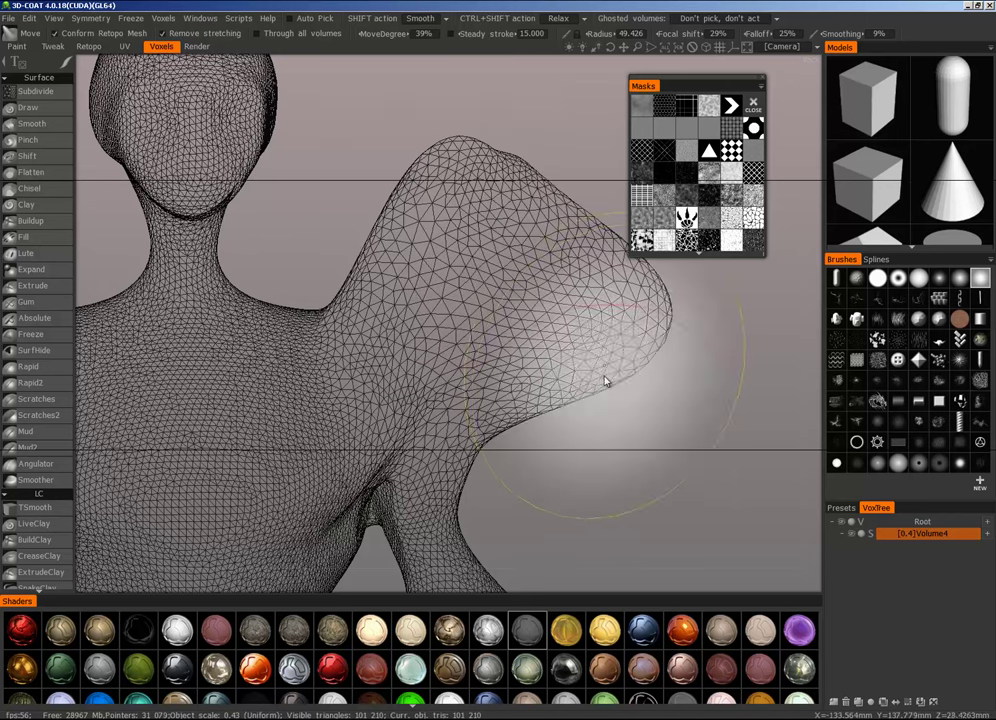
{"action": "mouse_move", "coordinate": [605, 380]}
{"action": "left_mouse_down"}
{"action": "mouse_move", "coordinate": [816, 498]}
{"action": "mouse_move", "coordinate": [898, 600]}
{"action": "left_mouse_up"}
{"action": "middle_click_drag", "start_coordinate": [660, 376], "coordinate": [471, 388]}
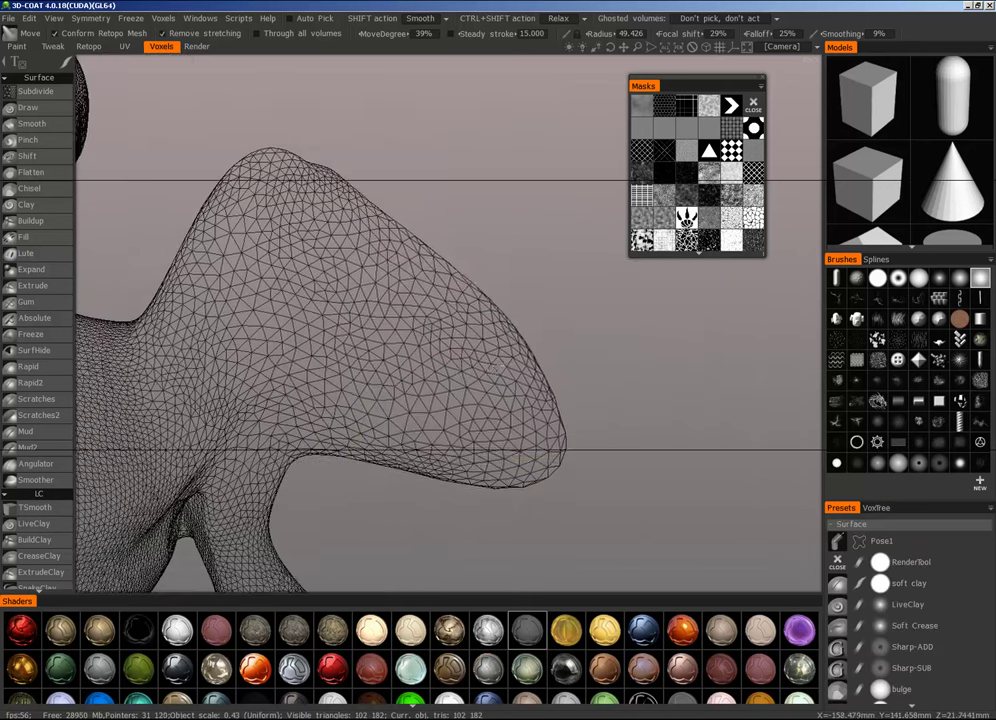
{"action": "mouse_move", "coordinate": [478, 370]}
{"action": "left_mouse_down"}
{"action": "mouse_move", "coordinate": [814, 114]}
{"action": "mouse_move", "coordinate": [889, 38]}
{"action": "left_mouse_up"}
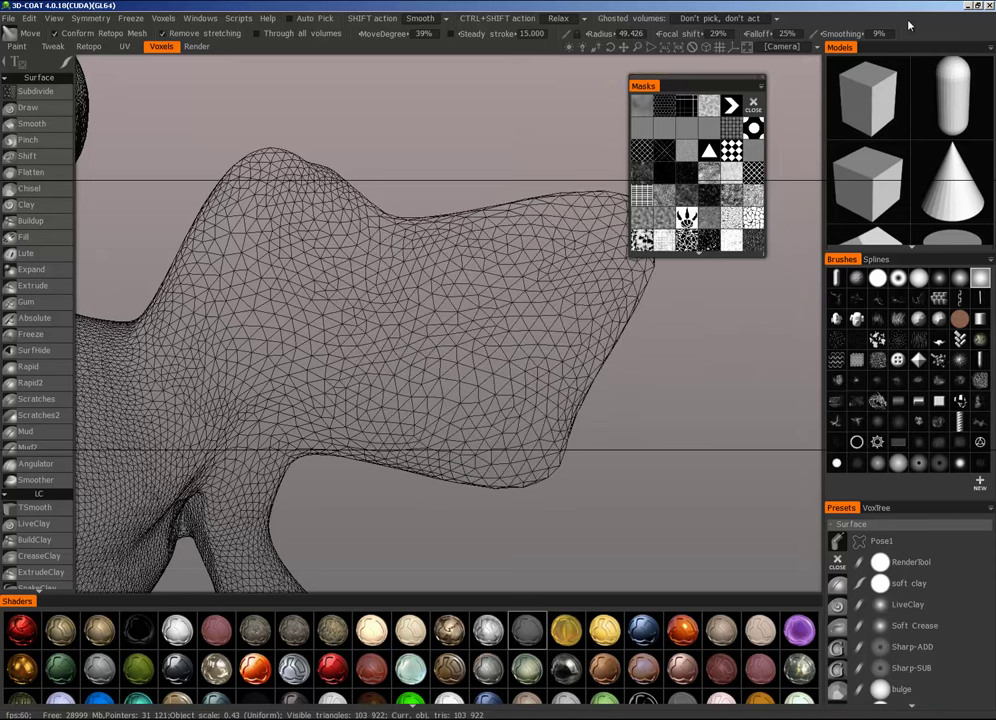
{"action": "right_click_drag", "start_coordinate": [686, 268], "coordinate": [520, 441]}
{"action": "mouse_move", "coordinate": [460, 329]}
{"action": "left_mouse_down"}
{"action": "mouse_move", "coordinate": [460, 154]}
{"action": "mouse_move", "coordinate": [481, 41]}
{"action": "left_mouse_up"}
Step: Examine the triangle distribution across the wing-shaped shoulders and the torso from several angles and distances
{"action": "left_click_drag", "start_coordinate": [545, 424], "coordinate": [648, 432]}
{"action": "right_click_drag", "start_coordinate": [648, 432], "coordinate": [483, 460]}
{"action": "left_click_drag", "start_coordinate": [483, 460], "coordinate": [430, 405]}
{"action": "middle_click_drag", "start_coordinate": [430, 405], "coordinate": [538, 355]}
{"action": "right_click_drag", "start_coordinate": [538, 355], "coordinate": [605, 345]}
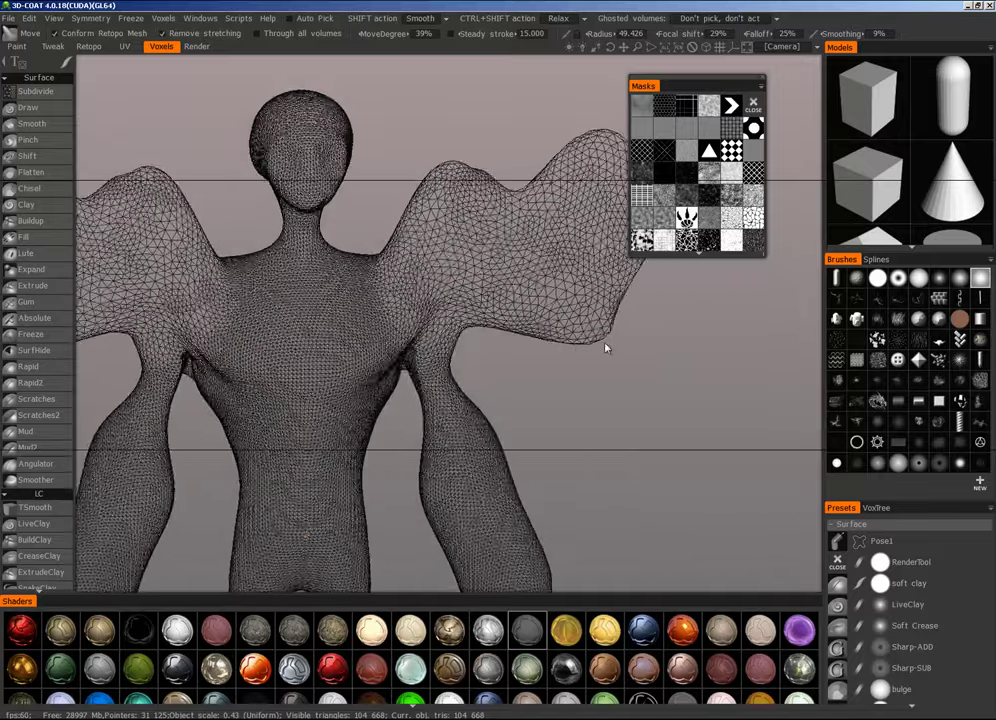
{"action": "left_click_drag", "start_coordinate": [605, 345], "coordinate": [553, 350]}
{"action": "middle_click_drag", "start_coordinate": [553, 350], "coordinate": [548, 398]}
{"action": "right_click_drag", "start_coordinate": [548, 398], "coordinate": [522, 399]}
{"action": "middle_click_drag", "start_coordinate": [522, 399], "coordinate": [542, 414]}
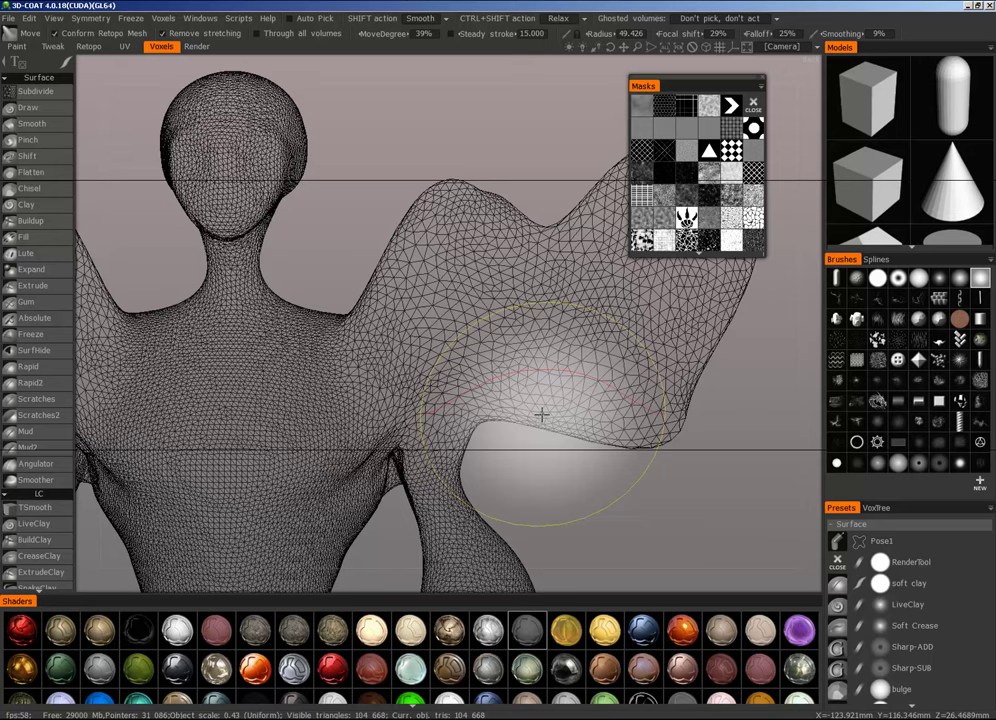
Step: Apply the light grey shader, hide the wireframe and review the whole figure with its wing-shaped shoulders
{"action": "left_click", "coordinate": [178, 630]}
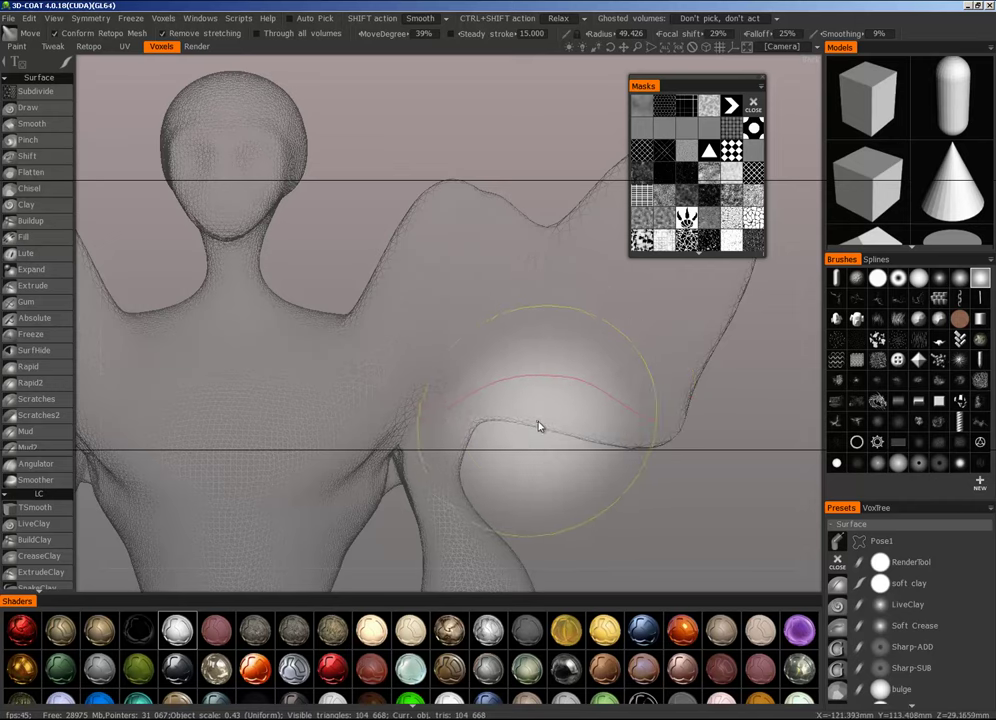
{"action": "left_click_drag", "start_coordinate": [520, 455], "coordinate": [490, 460], "text": "alt"}
{"action": "right_click_drag", "start_coordinate": [490, 460], "coordinate": [500, 490], "text": "alt"}
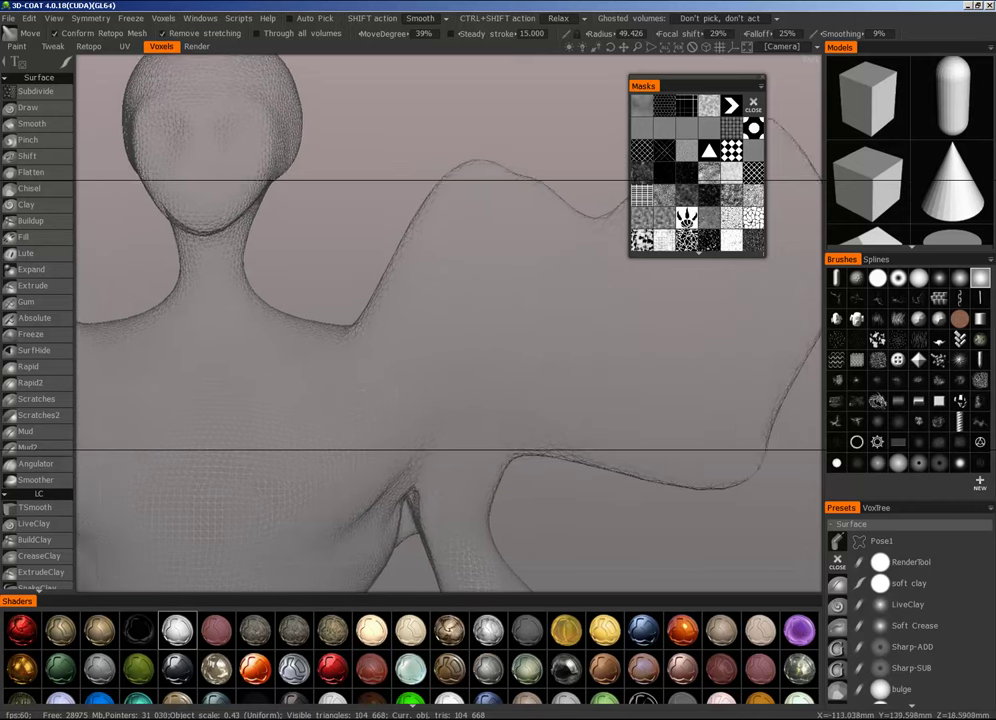
{"action": "mouse_move", "coordinate": [500, 490]}
{"action": "left_mouse_down", "text": "alt"}
{"action": "mouse_move", "coordinate": [530, 490]}
{"action": "mouse_move", "coordinate": [515, 490]}
{"action": "left_mouse_up", "text": "alt"}
{"action": "left_click_drag", "start_coordinate": [515, 357], "coordinate": [525, 379], "text": "alt"}
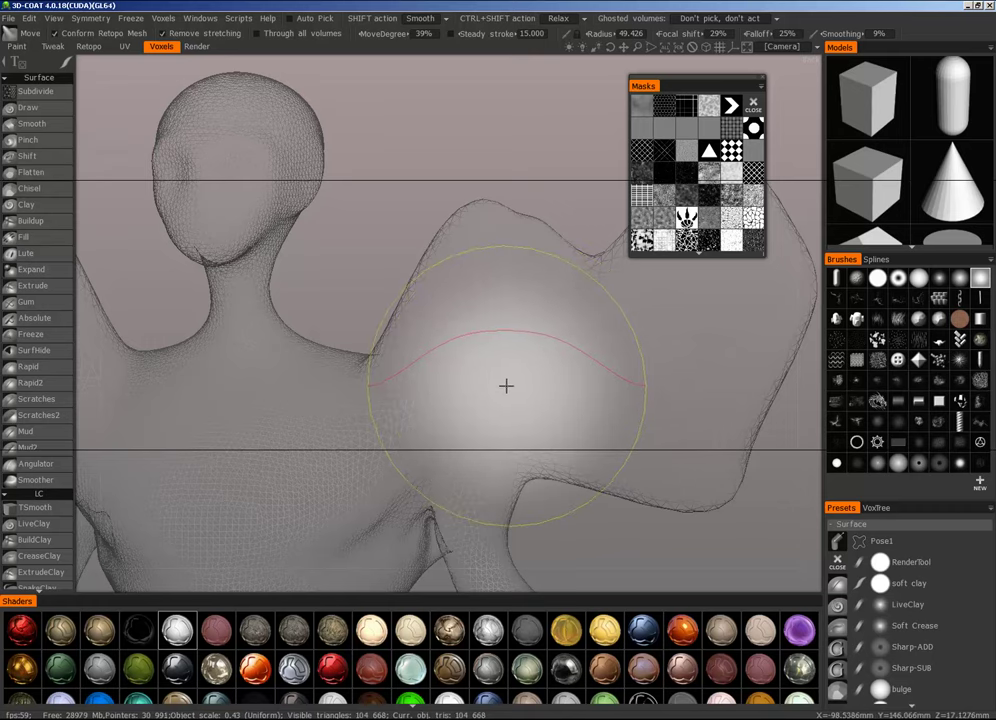
{"action": "key", "text": "w"}
{"action": "right_click_drag", "start_coordinate": [562, 362], "coordinate": [344, 496], "text": "alt"}
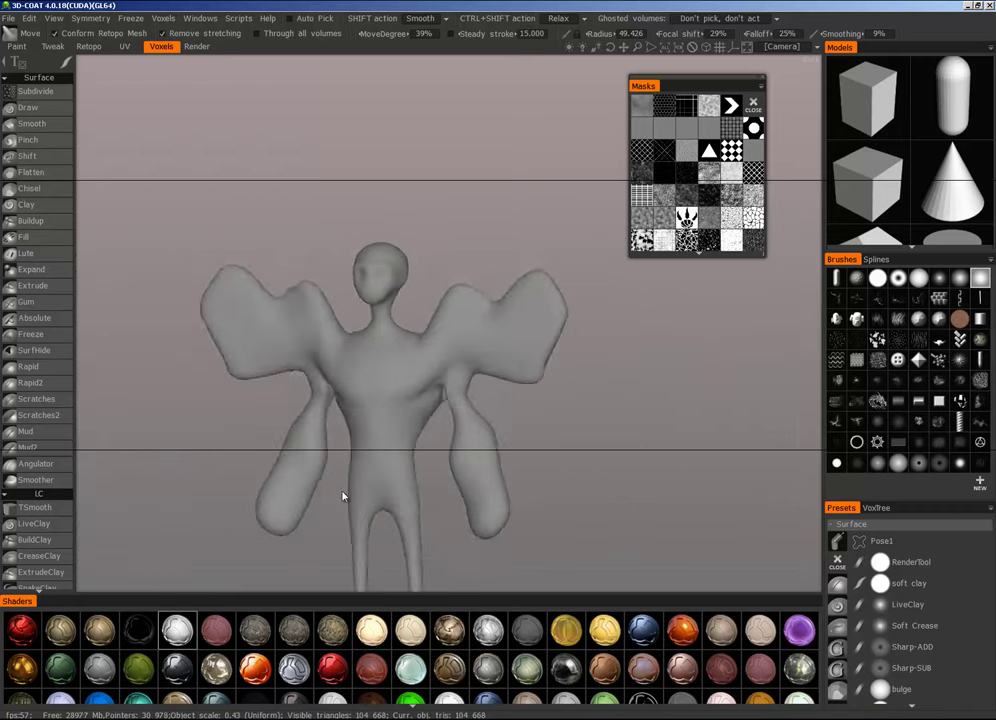
{"action": "left_click_drag", "start_coordinate": [344, 496], "coordinate": [475, 462], "text": "alt"}
{"action": "right_click_drag", "start_coordinate": [475, 462], "coordinate": [338, 516], "text": "alt"}
{"action": "right_click_drag", "start_coordinate": [747, 334], "coordinate": [656, 376], "text": "alt"}
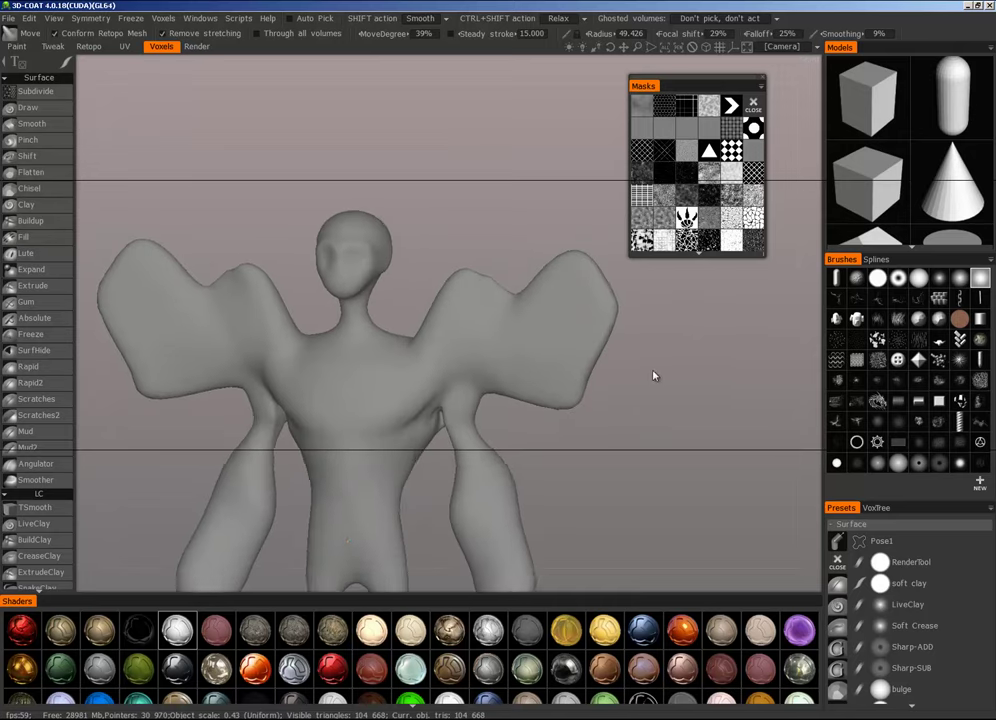
Step: Pull a thumb and two fingers out of the arm's rounded end with the Move tool at radius 22.939
{"action": "mouse_move", "coordinate": [556, 460]}
{"action": "middle_mouse_down", "text": "alt"}
{"action": "mouse_move", "coordinate": [527, 312]}
{"action": "mouse_move", "coordinate": [537, 250]}
{"action": "middle_mouse_up", "text": "alt"}
{"action": "right_click_drag", "start_coordinate": [545, 268], "coordinate": [728, 302], "text": "alt"}
{"action": "middle_click_drag", "start_coordinate": [540, 402], "coordinate": [503, 300], "text": "alt"}
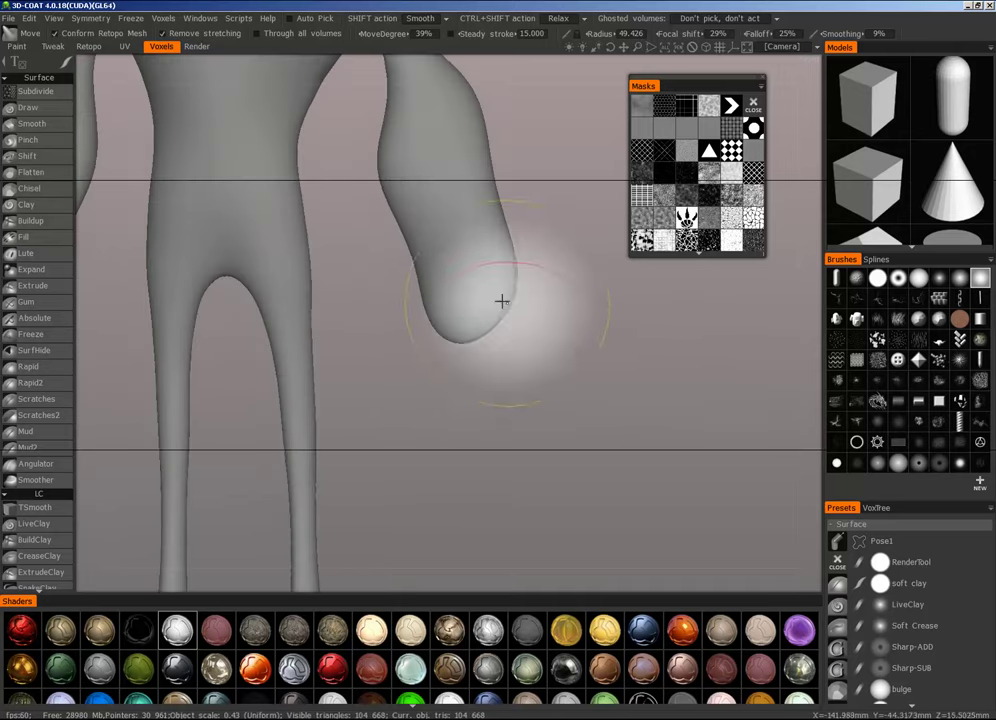
{"action": "right_click_drag", "start_coordinate": [503, 300], "coordinate": [529, 316]}
{"action": "left_click_drag", "start_coordinate": [527, 317], "coordinate": [519, 299]}
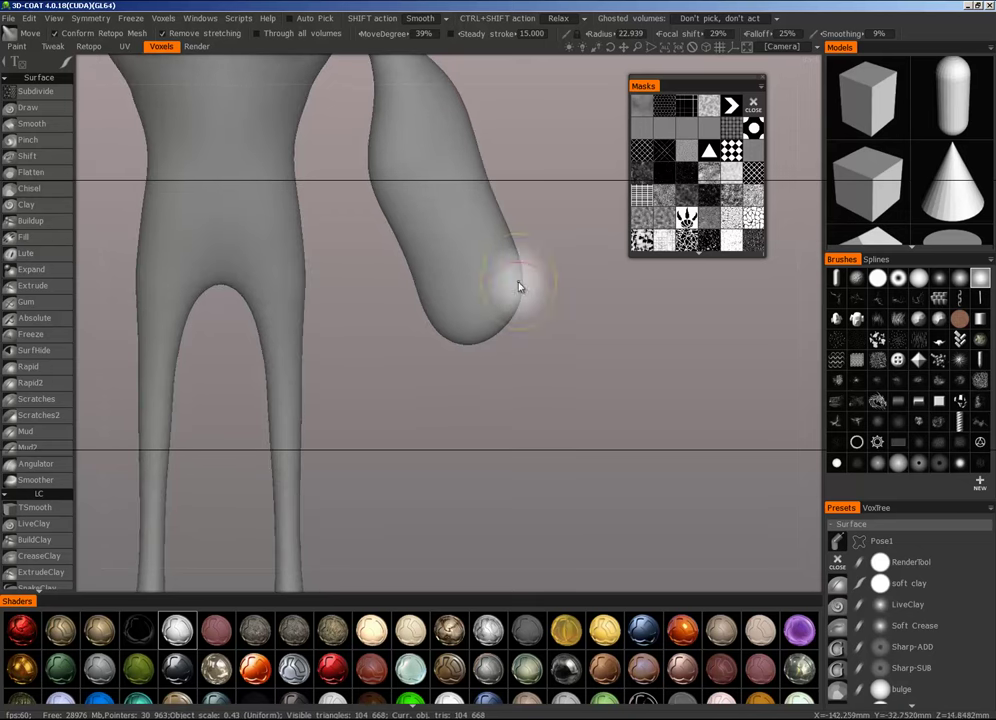
{"action": "right_click_drag", "start_coordinate": [519, 283], "coordinate": [524, 290]}
{"action": "mouse_move", "coordinate": [525, 291]}
{"action": "left_mouse_down"}
{"action": "mouse_move", "coordinate": [625, 432]}
{"action": "mouse_move", "coordinate": [631, 342]}
{"action": "mouse_move", "coordinate": [582, 329]}
{"action": "mouse_move", "coordinate": [594, 373]}
{"action": "mouse_move", "coordinate": [586, 313]}
{"action": "left_mouse_up"}
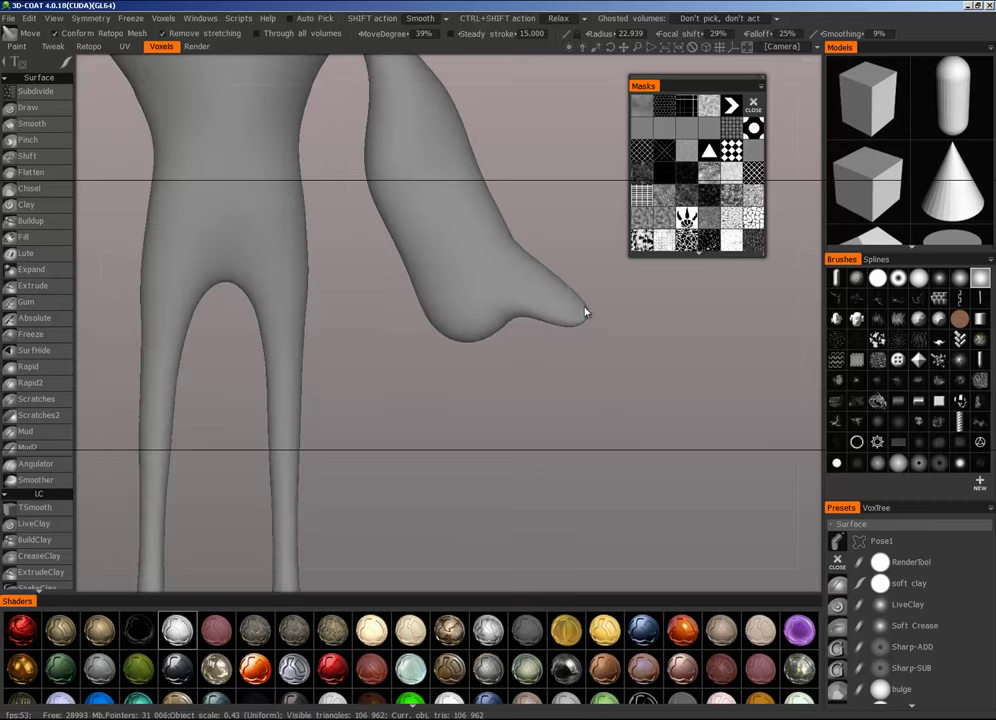
{"action": "mouse_move", "coordinate": [456, 340]}
{"action": "left_mouse_down"}
{"action": "mouse_move", "coordinate": [502, 362]}
{"action": "mouse_move", "coordinate": [406, 346]}
{"action": "mouse_move", "coordinate": [429, 322]}
{"action": "mouse_move", "coordinate": [425, 355]}
{"action": "left_mouse_up"}
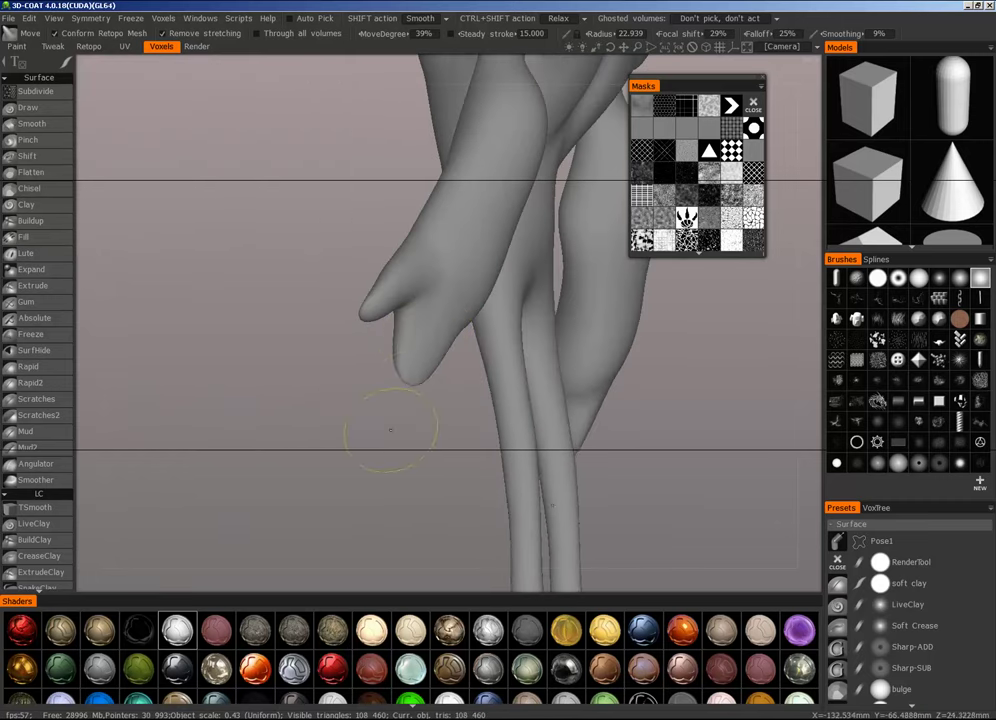
{"action": "mouse_move", "coordinate": [401, 411]}
{"action": "left_mouse_down"}
{"action": "mouse_move", "coordinate": [380, 395]}
{"action": "mouse_move", "coordinate": [351, 407]}
{"action": "mouse_move", "coordinate": [408, 389]}
{"action": "mouse_move", "coordinate": [465, 327]}
{"action": "mouse_move", "coordinate": [422, 396]}
{"action": "mouse_move", "coordinate": [456, 333]}
{"action": "mouse_move", "coordinate": [463, 408]}
{"action": "mouse_move", "coordinate": [429, 367]}
{"action": "mouse_move", "coordinate": [436, 393]}
{"action": "mouse_move", "coordinate": [472, 421]}
{"action": "left_mouse_up"}
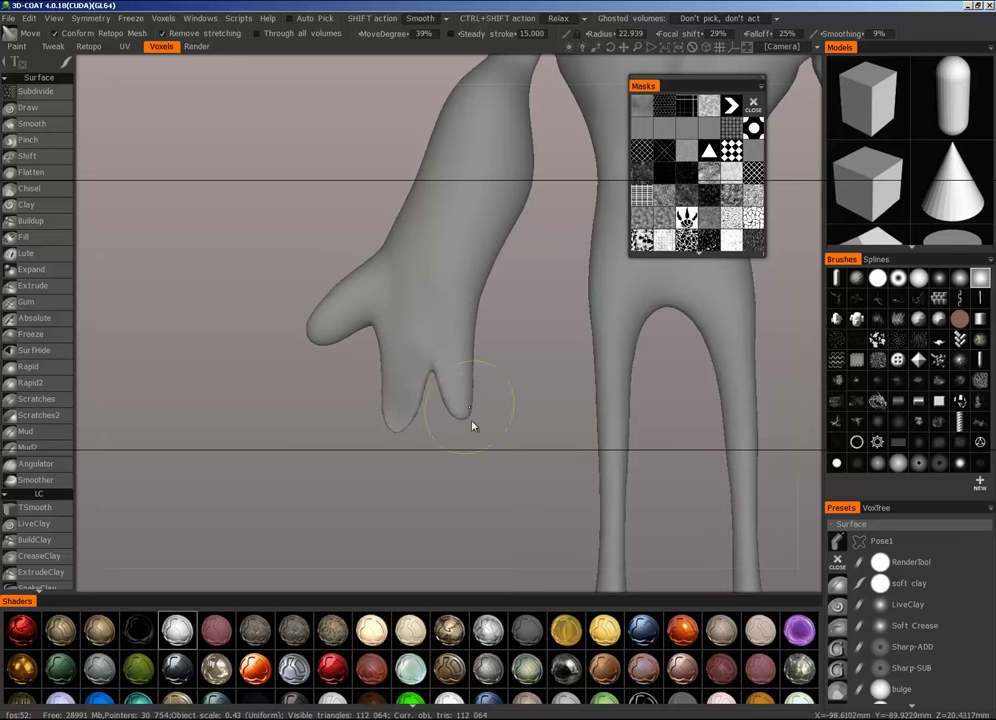
Step: Refine the hand's palm and fingers from the side and below with the Move tool at radii 26.808 and 40.795
{"action": "left_click_drag", "start_coordinate": [520, 312], "coordinate": [586, 323]}
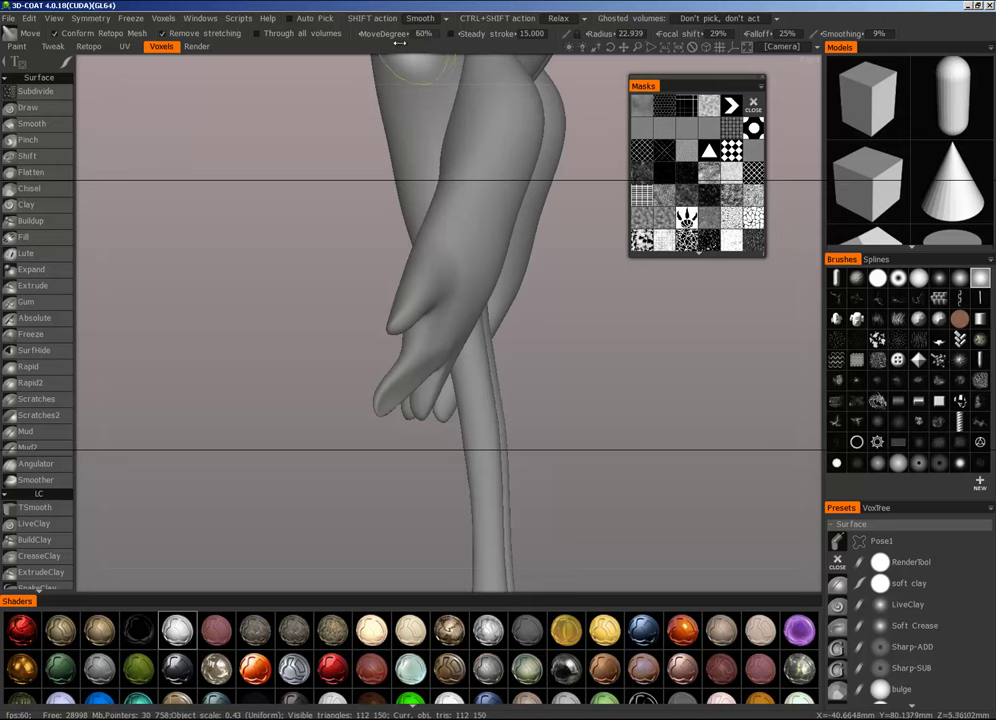
{"action": "mouse_move", "coordinate": [520, 362]}
{"action": "left_mouse_down"}
{"action": "mouse_move", "coordinate": [551, 371]}
{"action": "mouse_move", "coordinate": [480, 345]}
{"action": "mouse_move", "coordinate": [485, 358]}
{"action": "mouse_move", "coordinate": [470, 270]}
{"action": "mouse_move", "coordinate": [480, 173]}
{"action": "mouse_move", "coordinate": [556, 327]}
{"action": "left_mouse_up"}
{"action": "key", "text": "ctrl+z"}
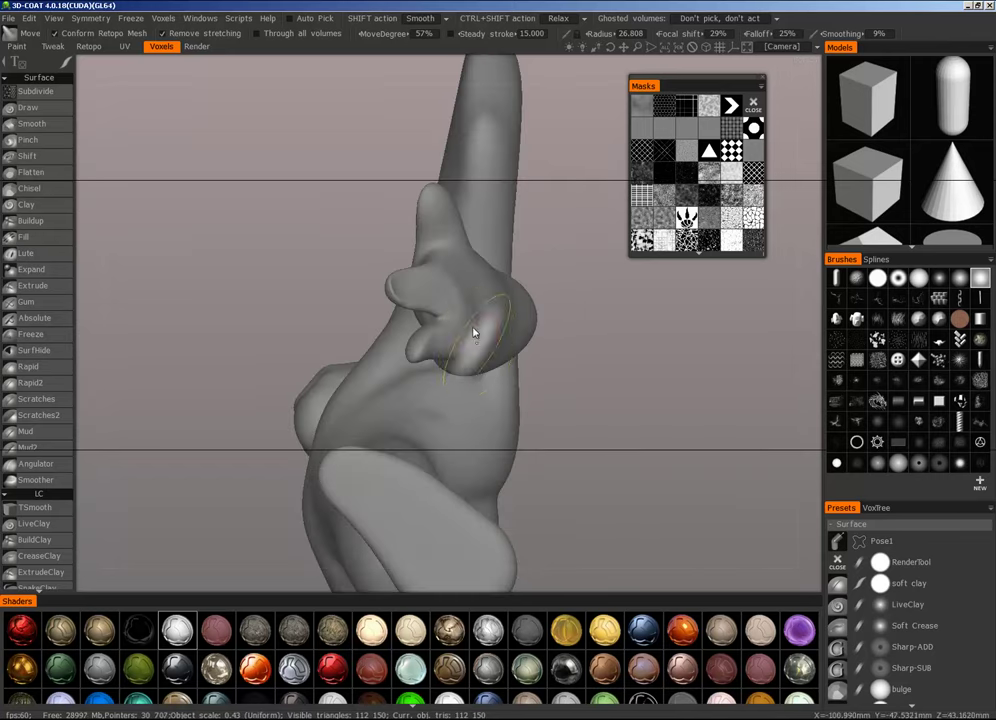
{"action": "mouse_move", "coordinate": [523, 290]}
{"action": "left_mouse_down"}
{"action": "mouse_move", "coordinate": [560, 345]}
{"action": "mouse_move", "coordinate": [508, 288]}
{"action": "mouse_move", "coordinate": [527, 282]}
{"action": "left_mouse_up"}
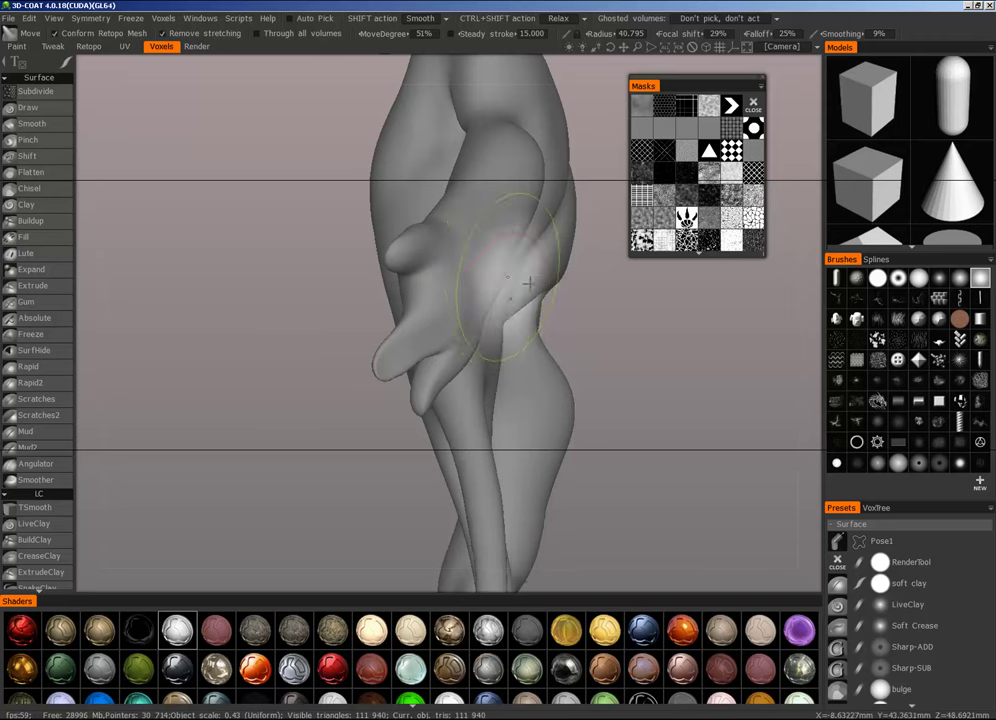
{"action": "mouse_move", "coordinate": [622, 340]}
{"action": "left_mouse_down"}
{"action": "mouse_move", "coordinate": [616, 400]}
{"action": "mouse_move", "coordinate": [638, 377]}
{"action": "left_mouse_up"}
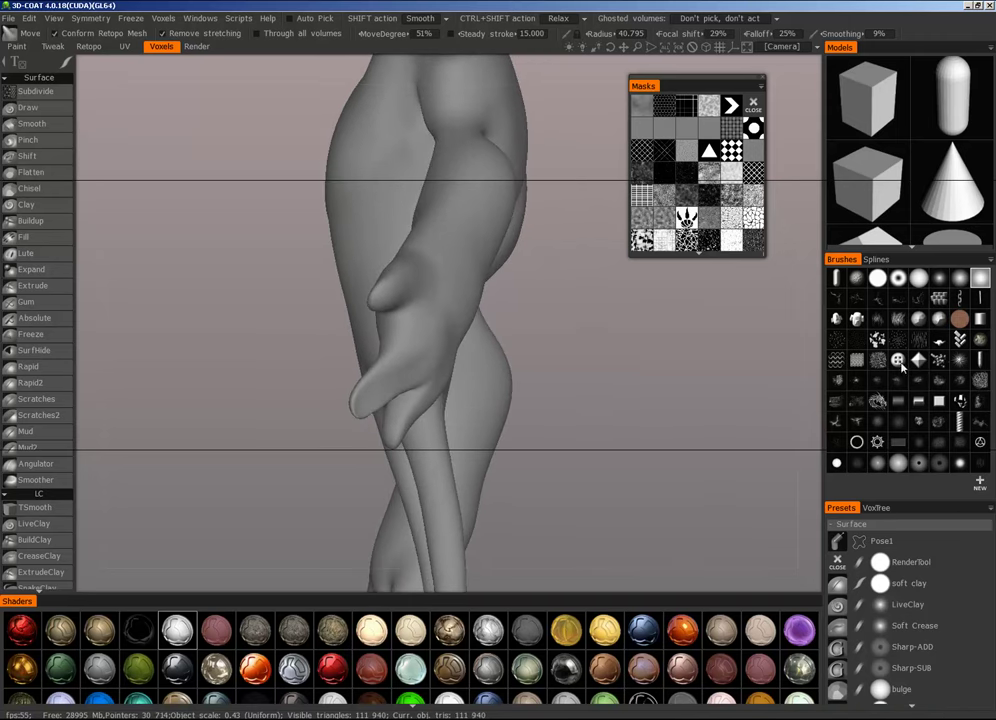
Step: Try pulling the four-hole button brush shape out of the chest with the Move tool at radius 32.165, and undo it
{"action": "right_click_drag", "start_coordinate": [421, 262], "coordinate": [405, 256]}
{"action": "middle_click_drag", "start_coordinate": [406, 256], "coordinate": [511, 329]}
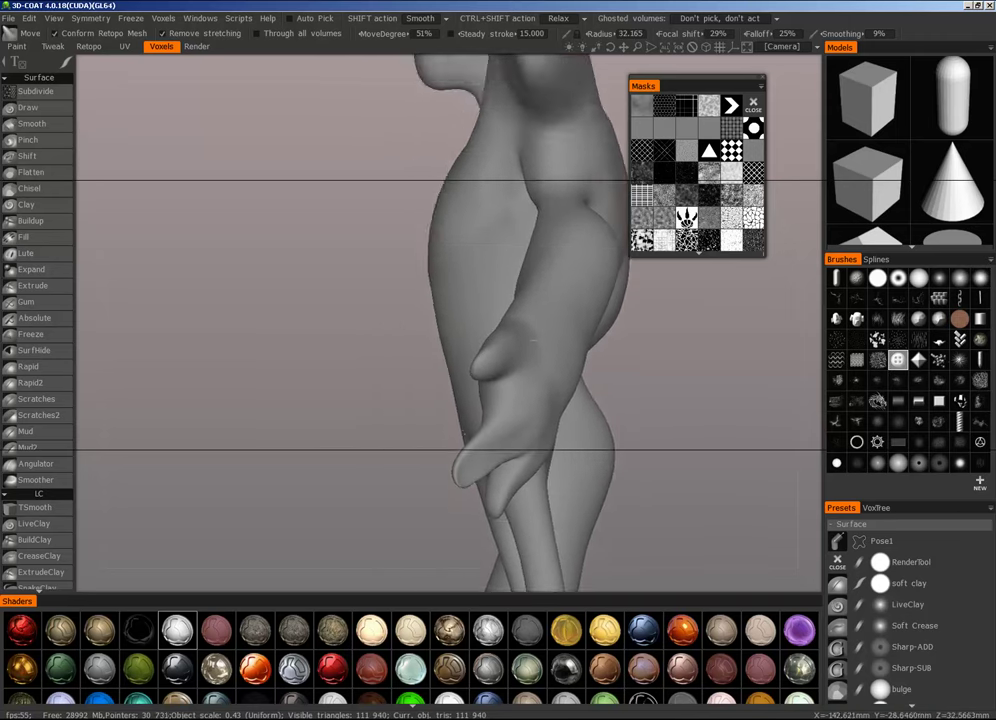
{"action": "left_click_drag", "start_coordinate": [430, 330], "coordinate": [562, 326]}
{"action": "middle_click_drag", "start_coordinate": [562, 326], "coordinate": [642, 429]}
{"action": "left_click_drag", "start_coordinate": [642, 429], "coordinate": [530, 405]}
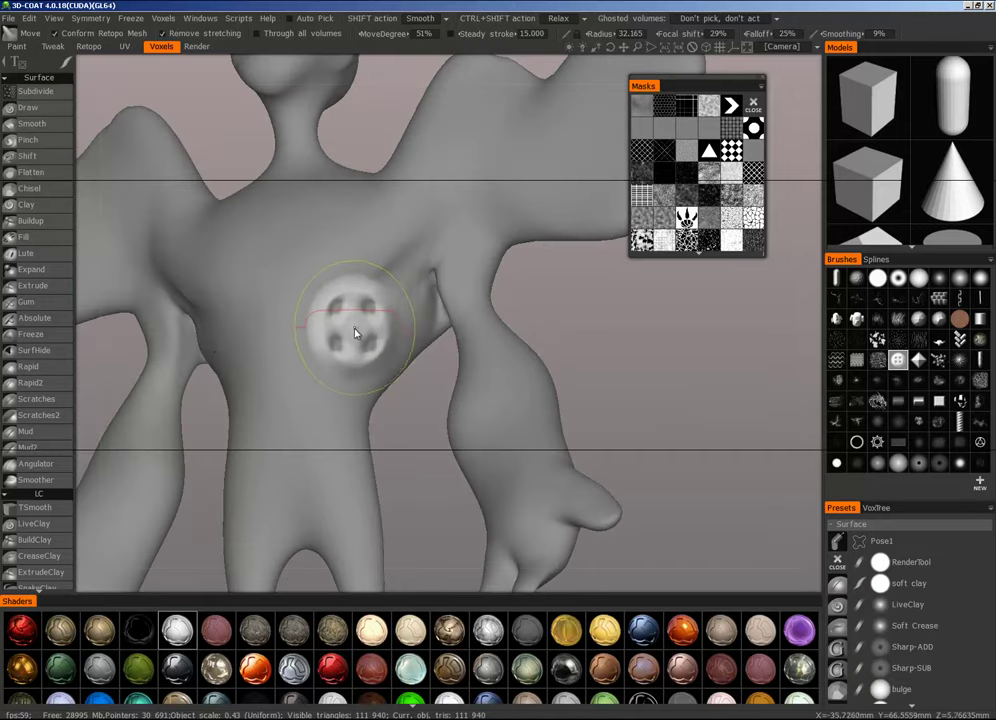
{"action": "left_click_drag", "start_coordinate": [359, 333], "coordinate": [389, 307]}
{"action": "left_click_drag", "start_coordinate": [469, 389], "coordinate": [509, 389], "text": "alt"}
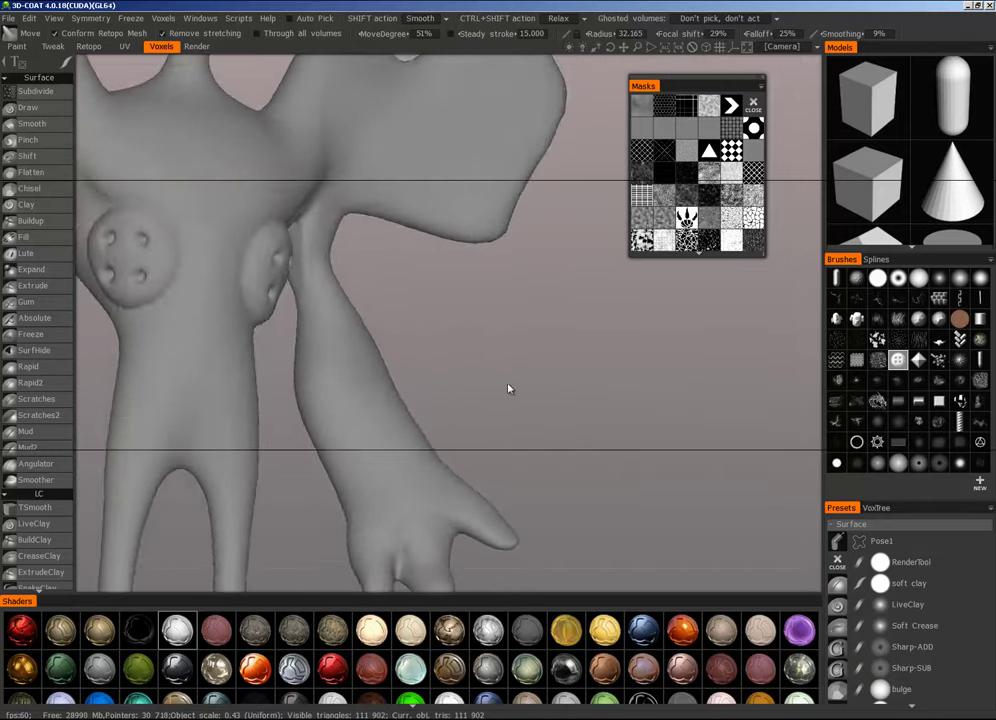
{"action": "right_click_drag", "start_coordinate": [509, 389], "coordinate": [343, 458], "text": "alt"}
{"action": "left_click_drag", "start_coordinate": [343, 458], "coordinate": [393, 450], "text": "alt"}
{"action": "right_click_drag", "start_coordinate": [393, 450], "coordinate": [388, 326], "text": "alt"}
{"action": "middle_click_drag", "start_coordinate": [388, 326], "coordinate": [471, 378], "text": "alt"}
{"action": "key", "text": "ctrl+z"}
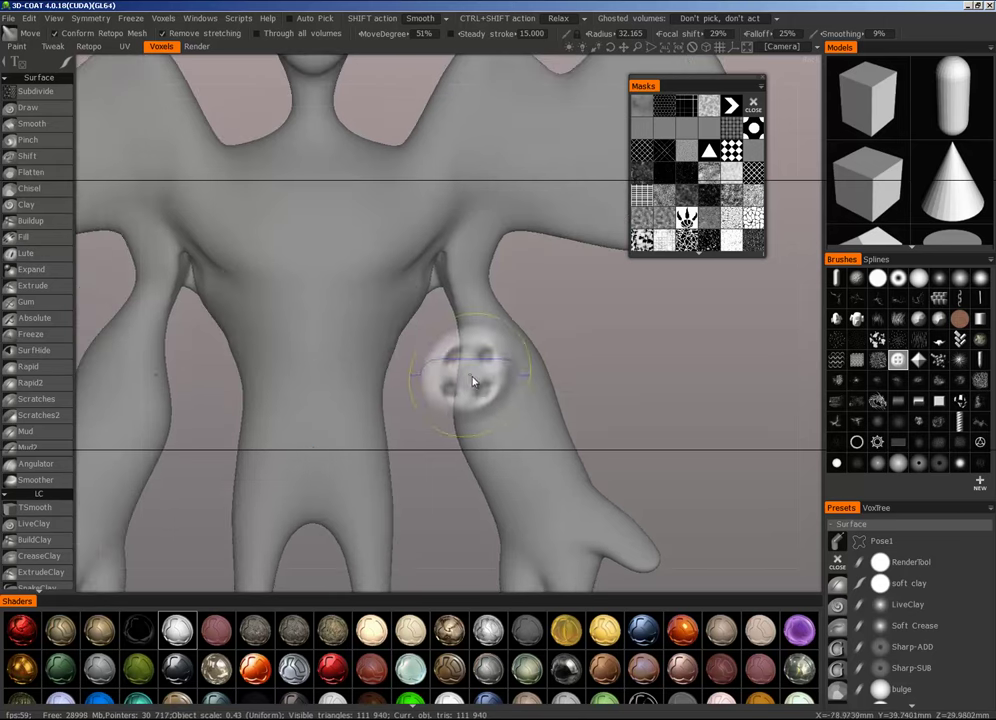
Step: Try pulling the irregular white blob brush shape out of the torso at radius 32.165, and undo each attempt
{"action": "left_click", "coordinate": [856, 318]}
{"action": "mouse_move", "coordinate": [344, 344]}
{"action": "left_mouse_down"}
{"action": "mouse_move", "coordinate": [382, 316]}
{"action": "mouse_move", "coordinate": [407, 360]}
{"action": "mouse_move", "coordinate": [470, 360]}
{"action": "mouse_move", "coordinate": [433, 356]}
{"action": "mouse_move", "coordinate": [425, 382]}
{"action": "mouse_move", "coordinate": [410, 378]}
{"action": "left_mouse_up"}
{"action": "key", "text": "ctrl+z"}
{"action": "mouse_move", "coordinate": [516, 470]}
{"action": "left_mouse_down"}
{"action": "mouse_move", "coordinate": [565, 458]}
{"action": "mouse_move", "coordinate": [524, 460]}
{"action": "left_mouse_up"}
{"action": "key", "text": "ctrl+z"}
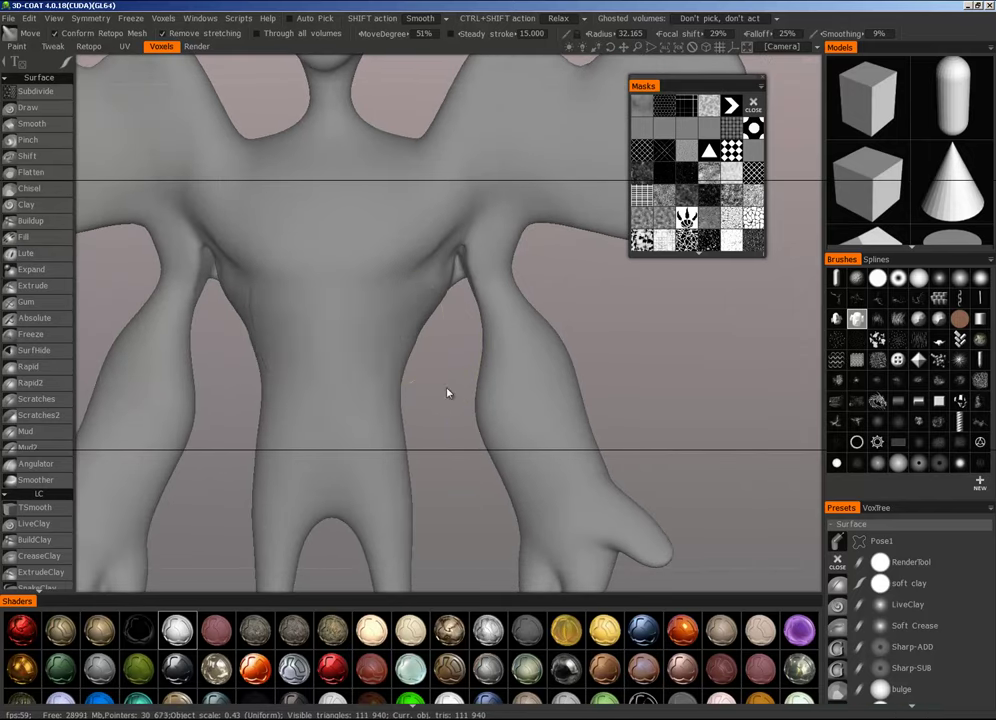
{"action": "left_click_drag", "start_coordinate": [378, 328], "coordinate": [572, 442]}
{"action": "right_click_drag", "start_coordinate": [572, 442], "coordinate": [532, 402], "text": "alt"}
{"action": "key", "text": "ctrl+z"}
{"action": "middle_click_drag", "start_coordinate": [532, 402], "coordinate": [551, 456], "text": "alt"}
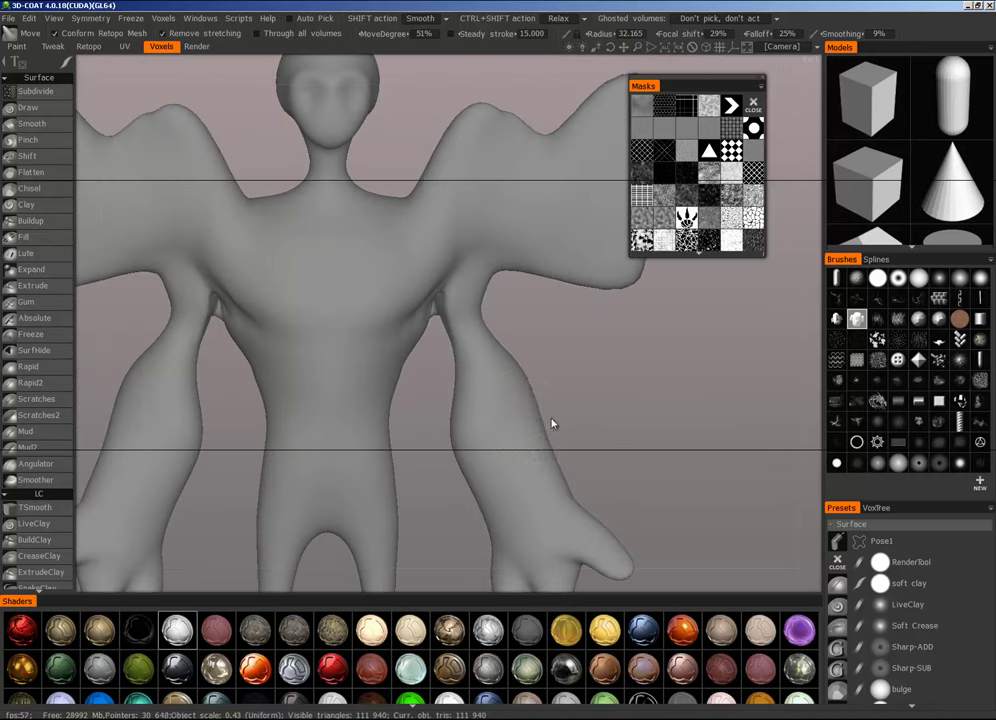
Step: Try the pyramid-shaped brush with Move on the chest and the wing-like shoulder, and undo the pulls
{"action": "left_click", "coordinate": [918, 360]}
{"action": "left_click", "coordinate": [377, 268]}
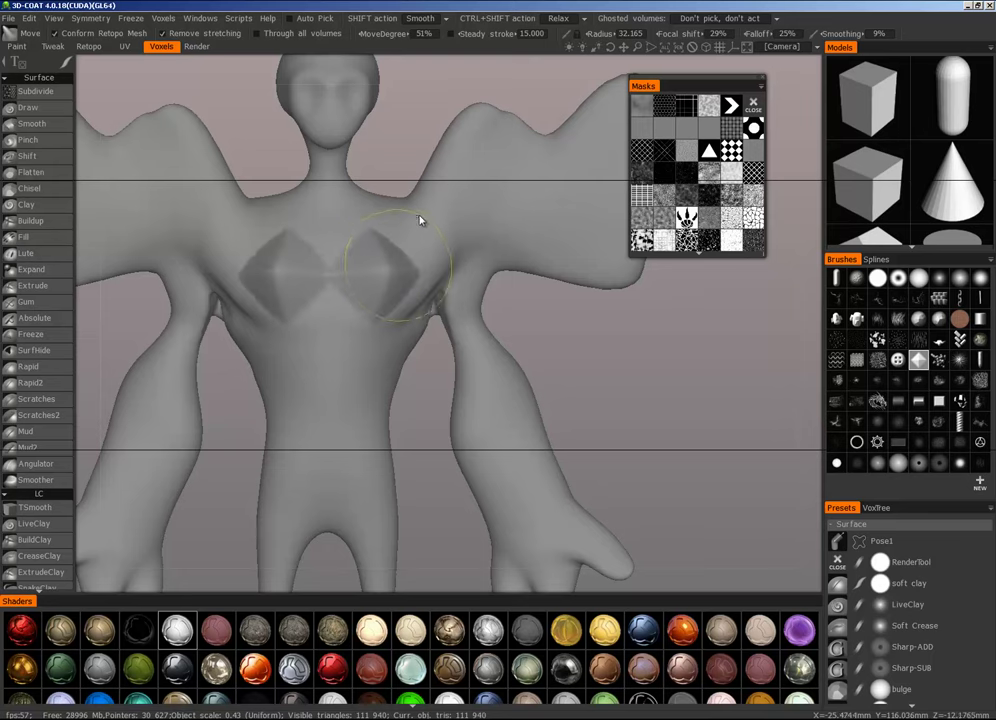
{"action": "left_click", "coordinate": [492, 194]}
{"action": "left_click", "coordinate": [566, 160]}
{"action": "right_click_drag", "start_coordinate": [590, 132], "coordinate": [547, 233], "text": "alt"}
{"action": "key", "text": "ctrl+z"}
{"action": "key", "text": "ctrl+z"}
{"action": "key", "text": "ctrl+z"}
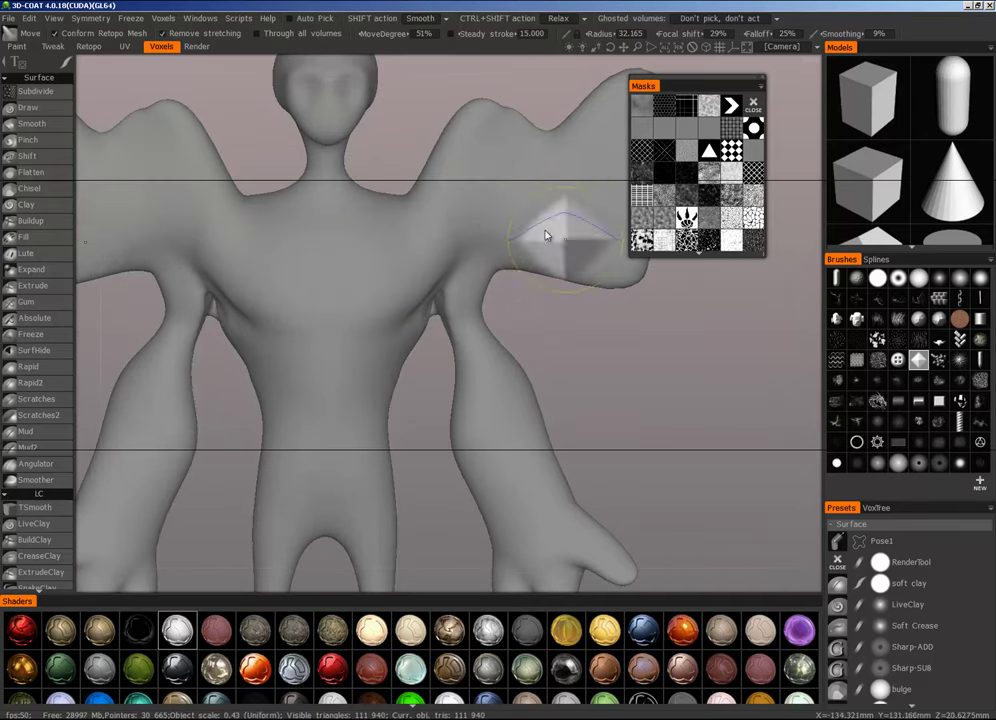
Step: Try pulling the wing-like shoulder's surface upward with the pyramid-shaped brush at radius 32.165, and undo it
{"action": "left_click_drag", "start_coordinate": [541, 236], "coordinate": [558, 118]}
{"action": "left_click_drag", "start_coordinate": [568, 325], "coordinate": [573, 373], "text": "alt"}
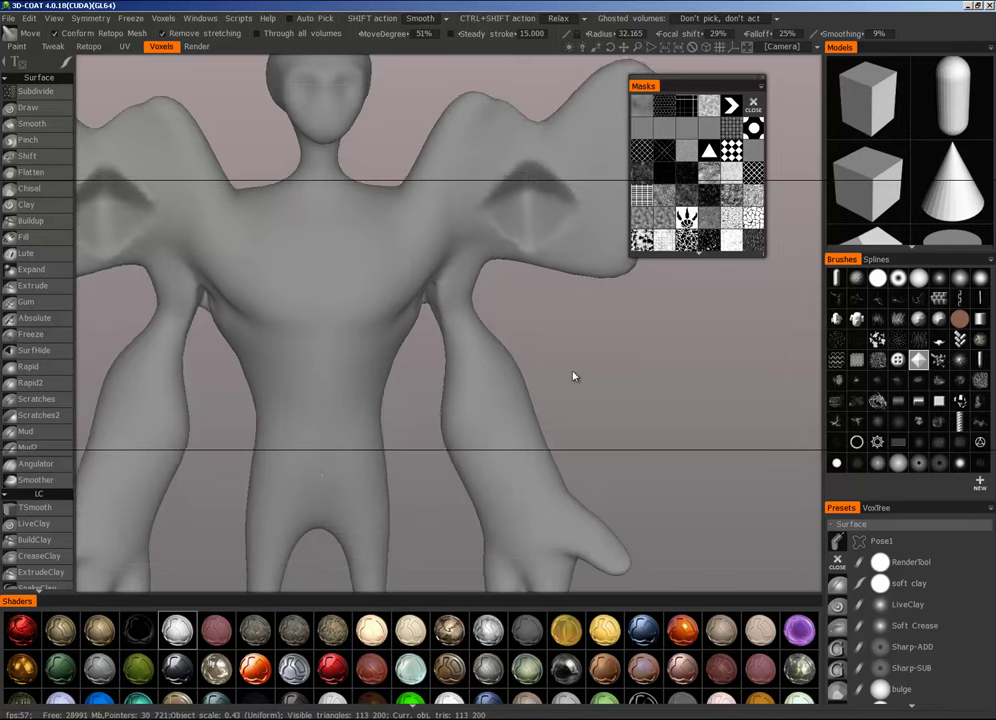
{"action": "key", "text": "ctrl+z"}
{"action": "middle_click_drag", "start_coordinate": [612, 336], "coordinate": [518, 366], "text": "alt"}
{"action": "mouse_move", "coordinate": [726, 332]}
{"action": "left_mouse_down"}
{"action": "mouse_move", "coordinate": [520, 380]}
{"action": "mouse_move", "coordinate": [629, 396]}
{"action": "mouse_move", "coordinate": [700, 365]}
{"action": "left_mouse_up"}
Step: Try the ring brush and the soft round brush at radius 52.356, pulling the wing's lower corner outward
{"action": "left_click", "coordinate": [899, 279]}
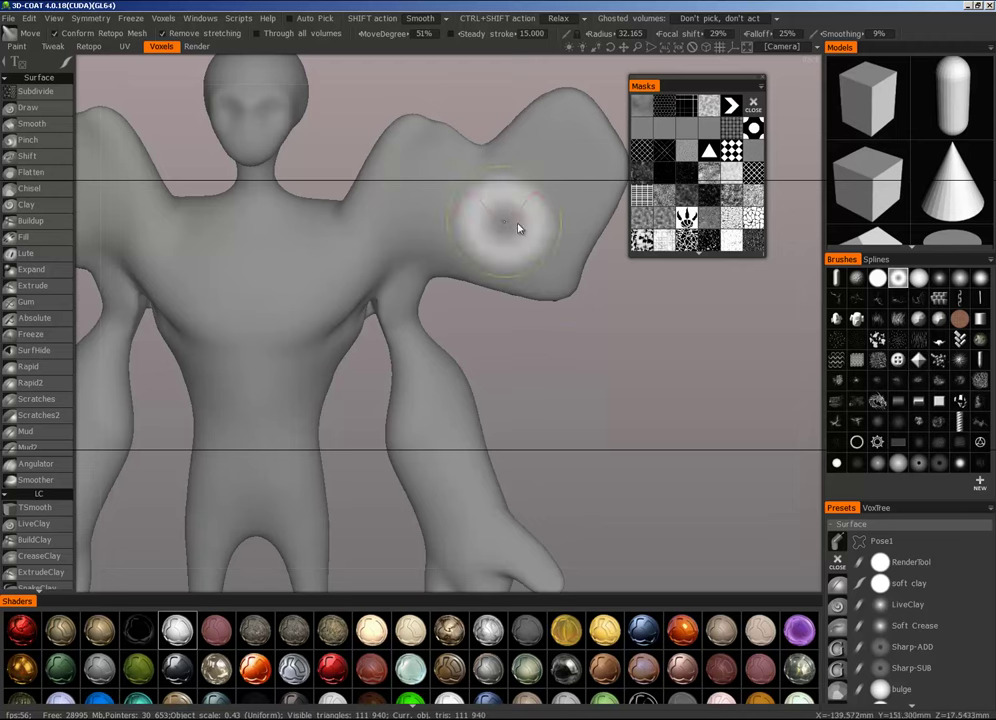
{"action": "mouse_move", "coordinate": [771, 458]}
{"action": "left_mouse_down"}
{"action": "mouse_move", "coordinate": [647, 425]}
{"action": "mouse_move", "coordinate": [566, 344]}
{"action": "left_mouse_up"}
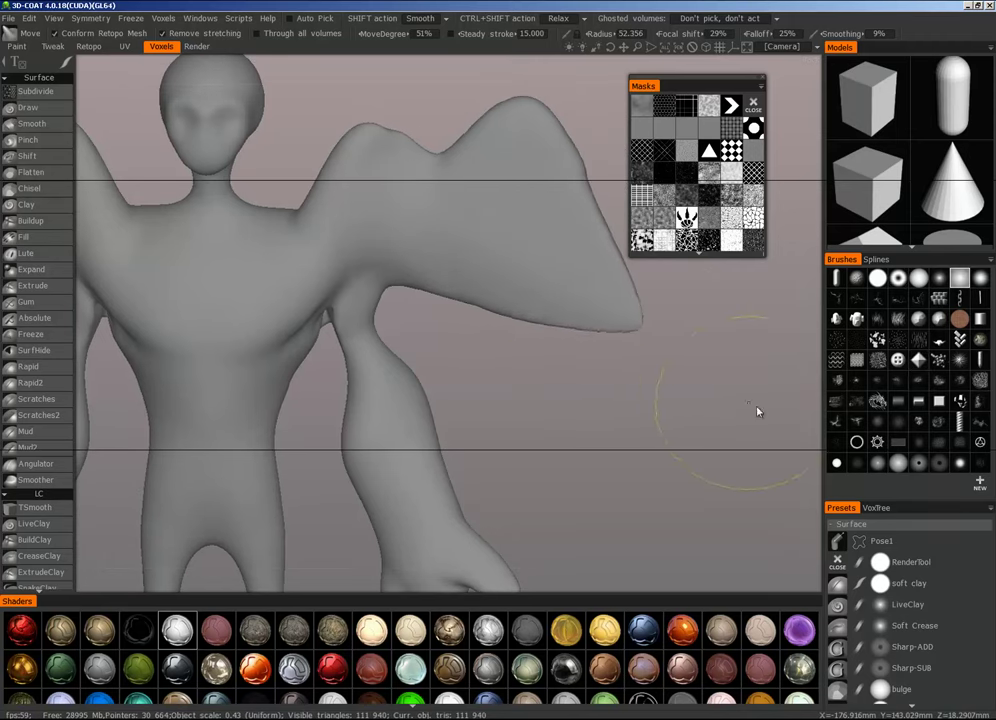
{"action": "left_click_drag", "start_coordinate": [756, 411], "coordinate": [559, 374]}
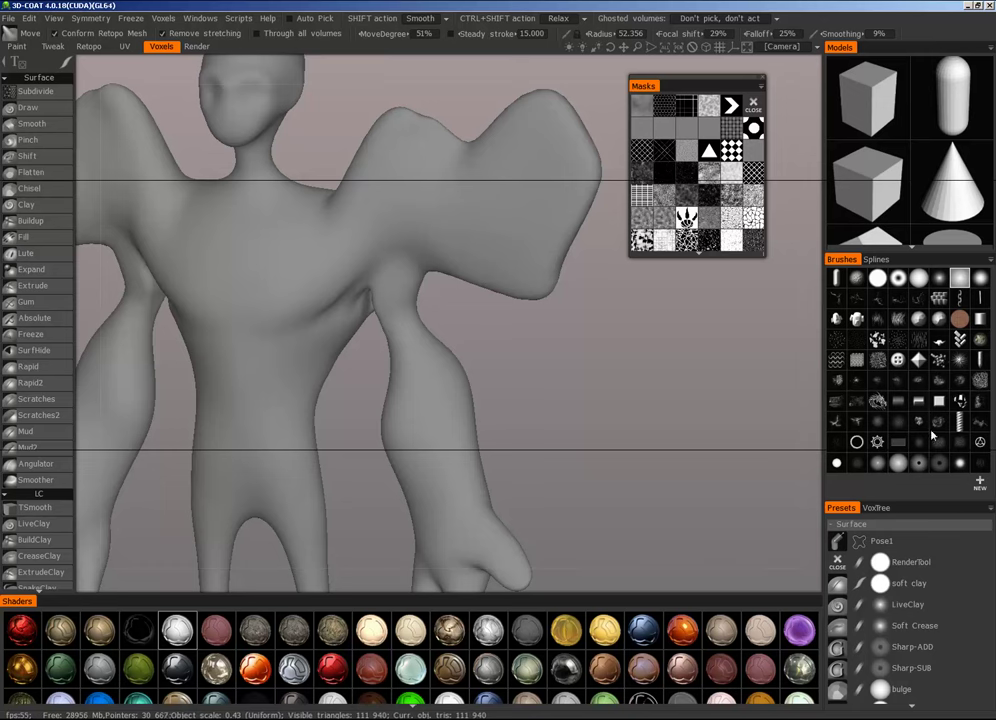
Step: Try to pull two long pointed tips out of the wing's outer edge with the soft brush at radius 52.356, and undo them
{"action": "left_click", "coordinate": [979, 485]}
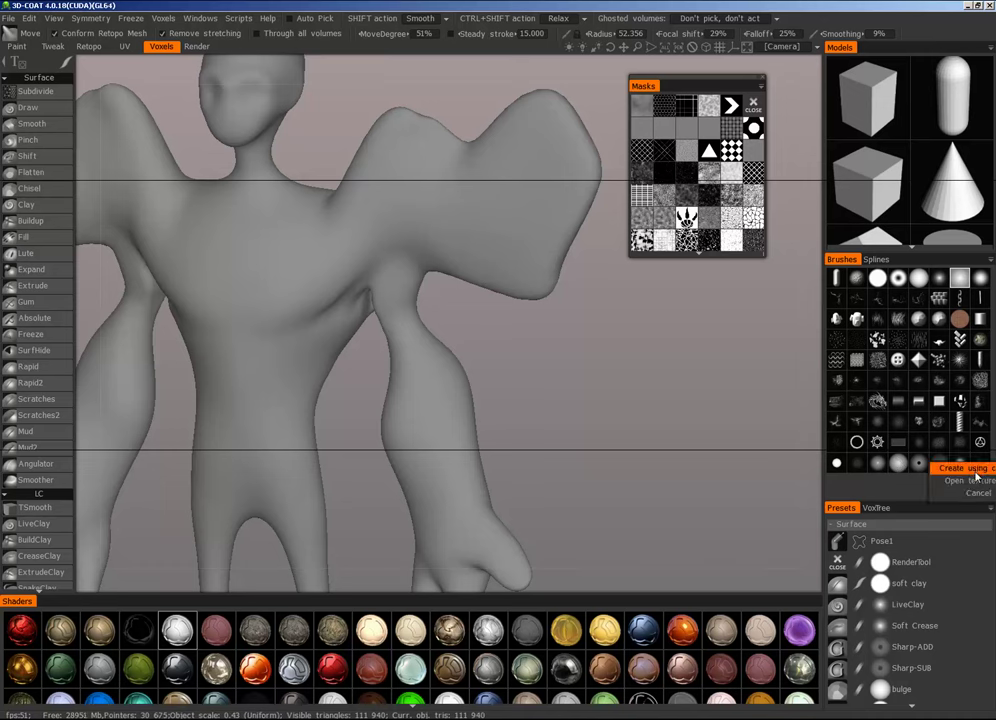
{"action": "left_click_drag", "start_coordinate": [558, 272], "coordinate": [692, 347]}
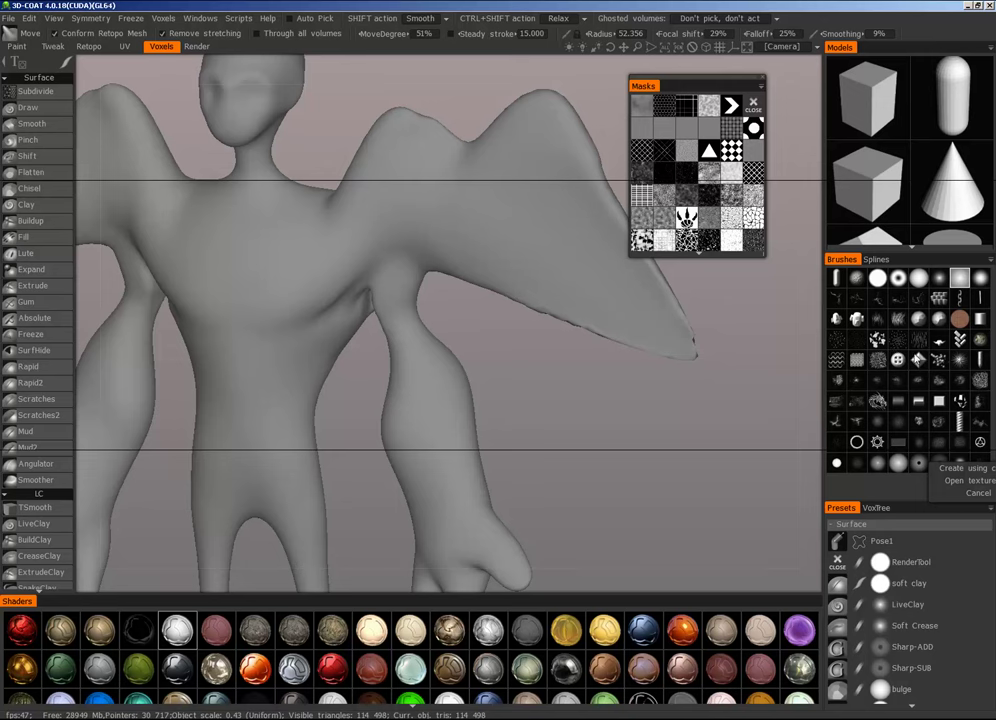
{"action": "key", "text": "ctrl+z"}
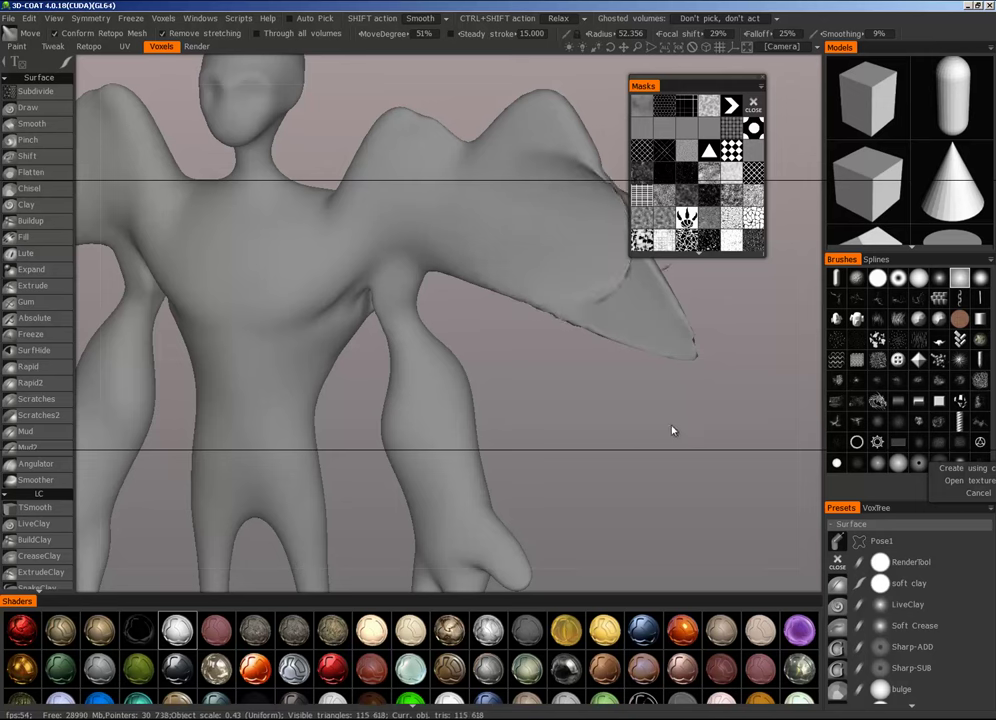
{"action": "middle_click_drag", "start_coordinate": [650, 416], "coordinate": [634, 419]}
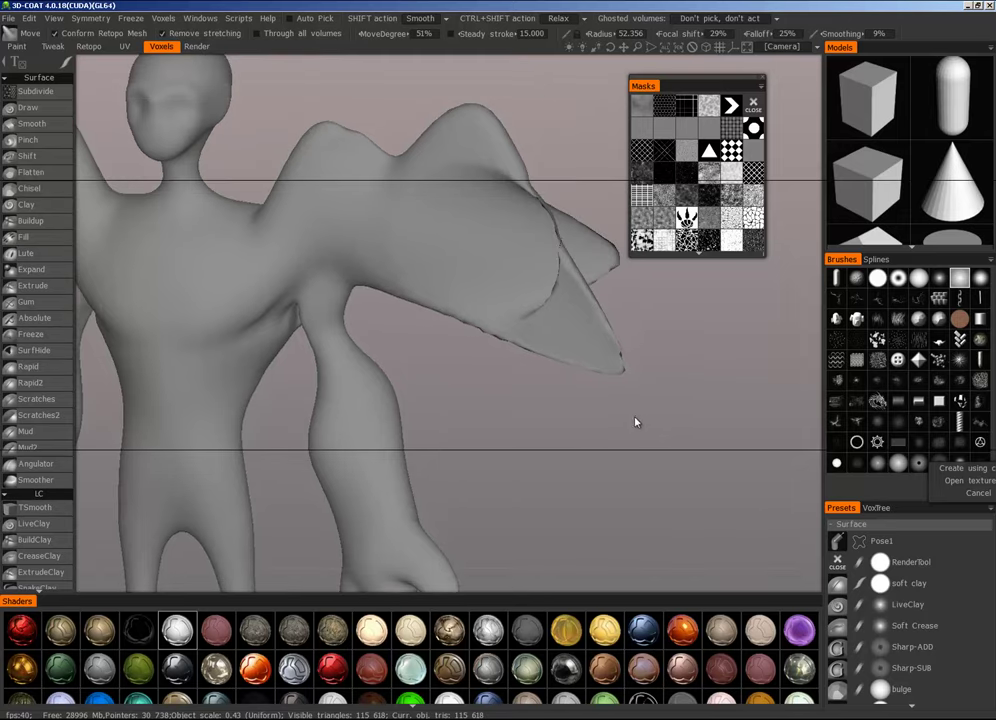
{"action": "mouse_move", "coordinate": [634, 421]}
{"action": "left_mouse_down"}
{"action": "mouse_move", "coordinate": [596, 407]}
{"action": "mouse_move", "coordinate": [582, 358]}
{"action": "left_mouse_up"}
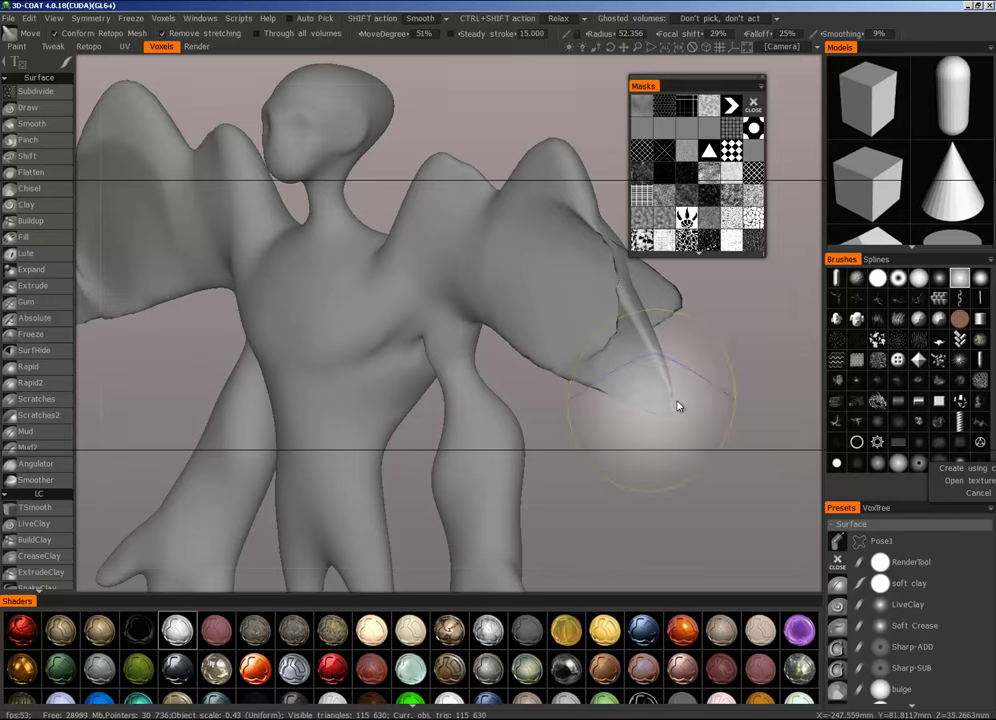
{"action": "mouse_move", "coordinate": [649, 440]}
{"action": "left_mouse_down"}
{"action": "mouse_move", "coordinate": [734, 442]}
{"action": "mouse_move", "coordinate": [810, 462]}
{"action": "left_mouse_up"}
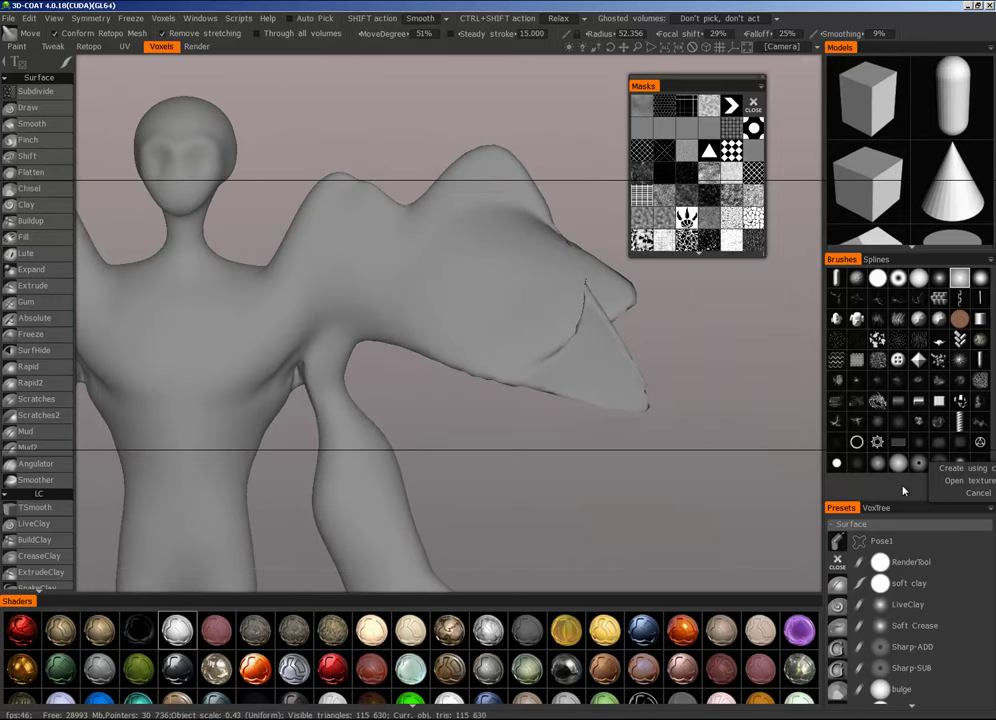
{"action": "left_click", "coordinate": [956, 494]}
{"action": "key", "text": "ctrl+z"}
{"action": "key", "text": "ctrl+z"}
{"action": "key", "text": "ctrl+z"}
{"action": "key", "text": "ctrl+z"}
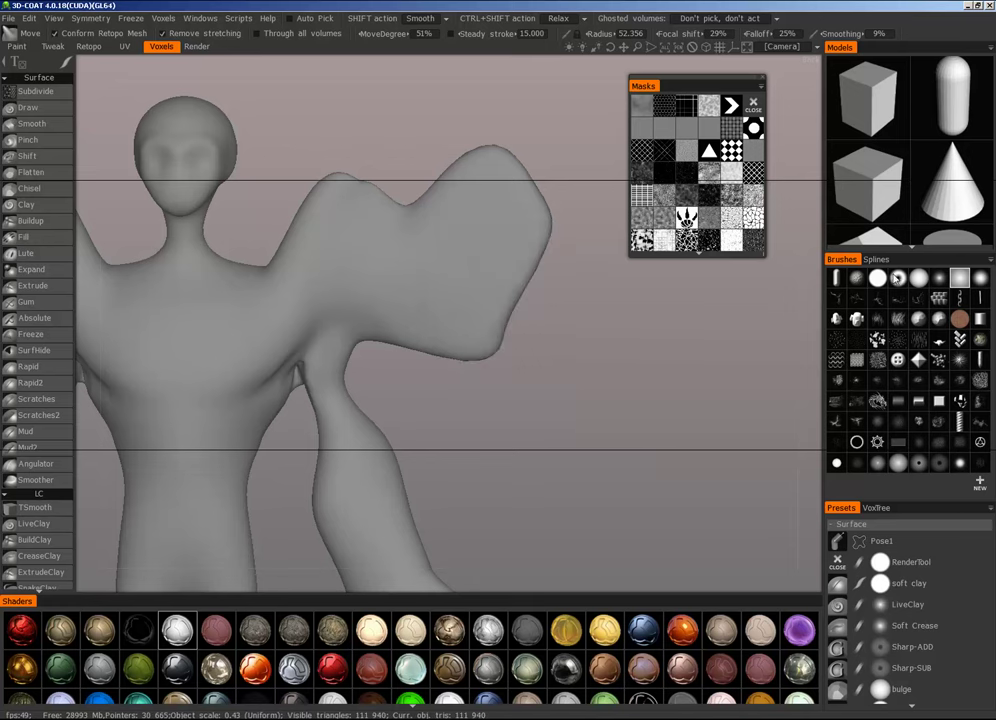
Step: Undock the brush collection over the viewport and start creating a new brush using curves
{"action": "left_click_drag", "start_coordinate": [839, 262], "coordinate": [607, 275]}
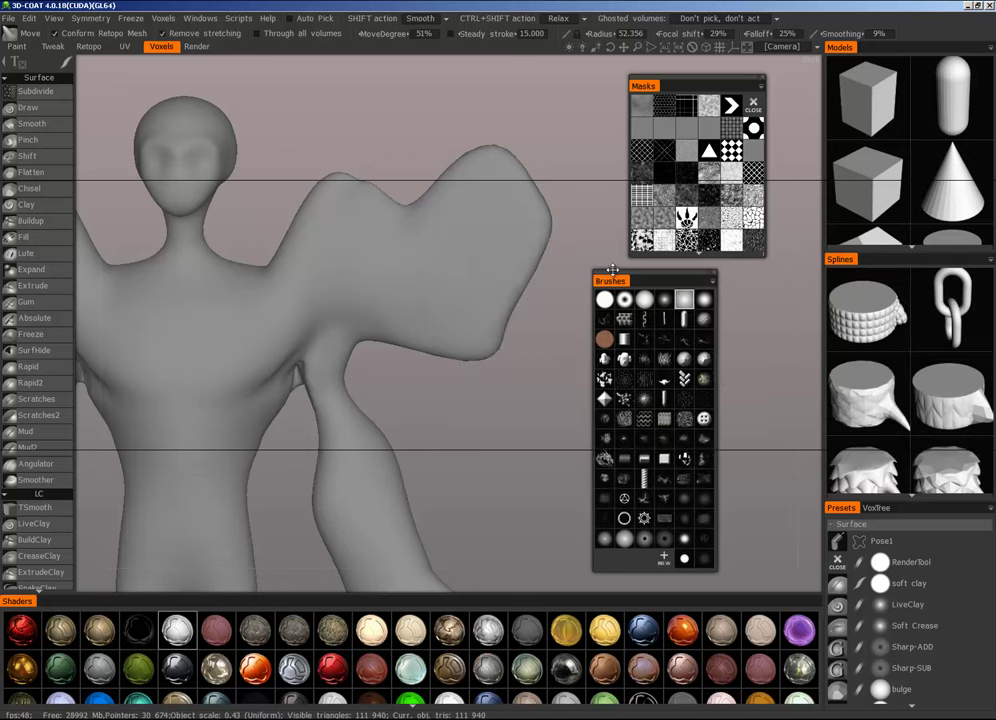
{"action": "left_click", "coordinate": [661, 554]}
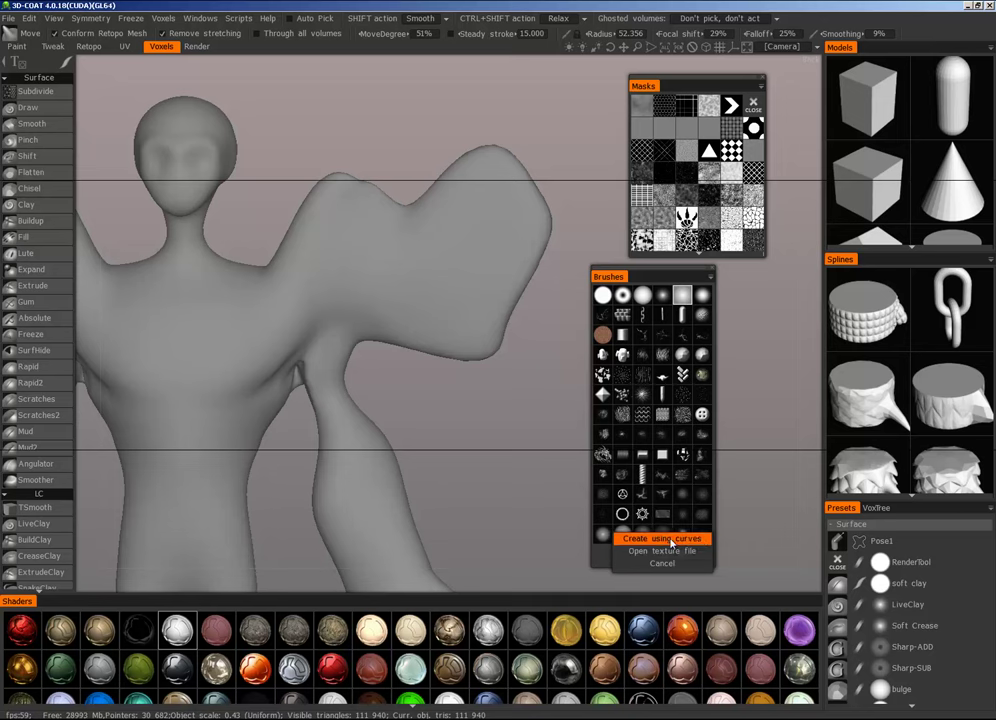
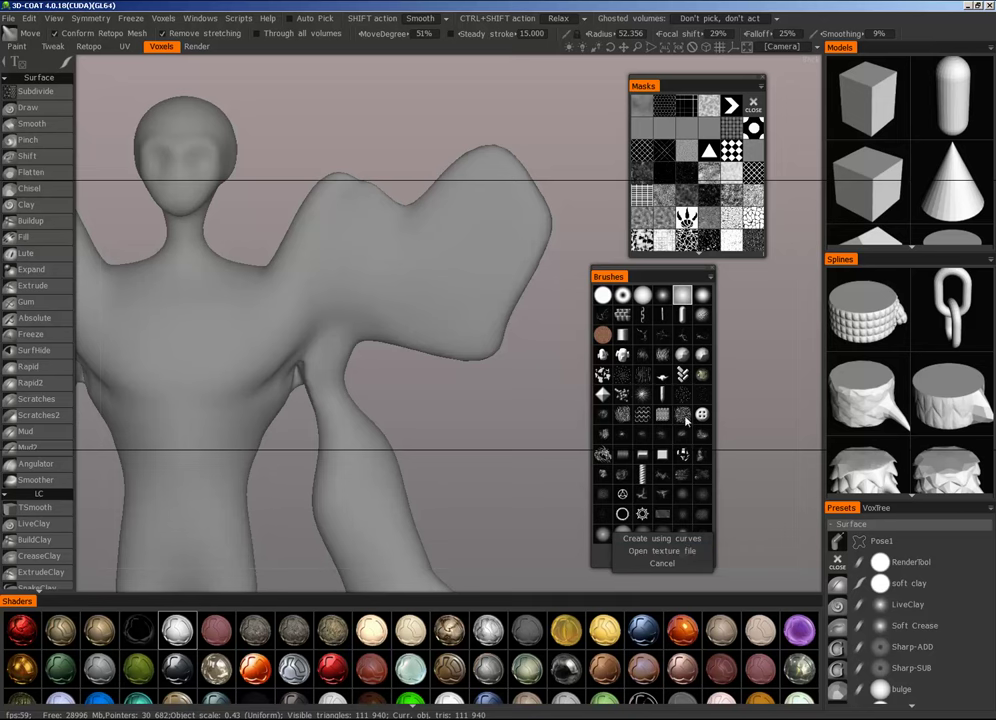
{"action": "left_click", "coordinate": [660, 539]}
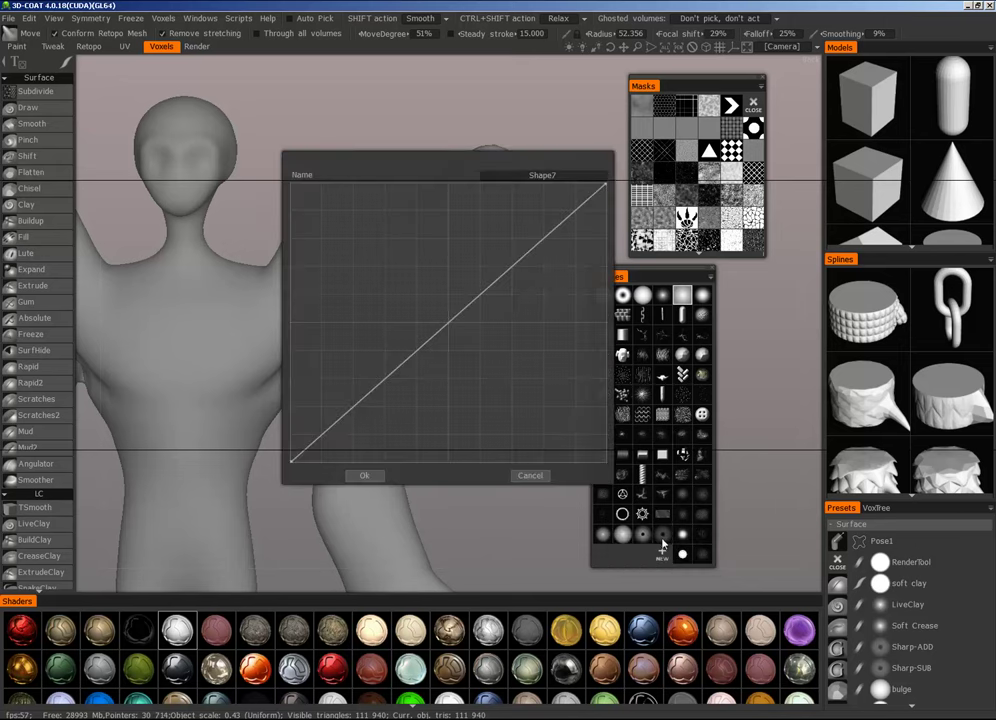
Step: Add two points to the new brush's profile curve and shape it into an S
{"action": "left_click_drag", "start_coordinate": [400, 369], "coordinate": [428, 398]}
{"action": "left_click", "coordinate": [484, 329]}
{"action": "left_click_drag", "start_coordinate": [484, 329], "coordinate": [498, 242]}
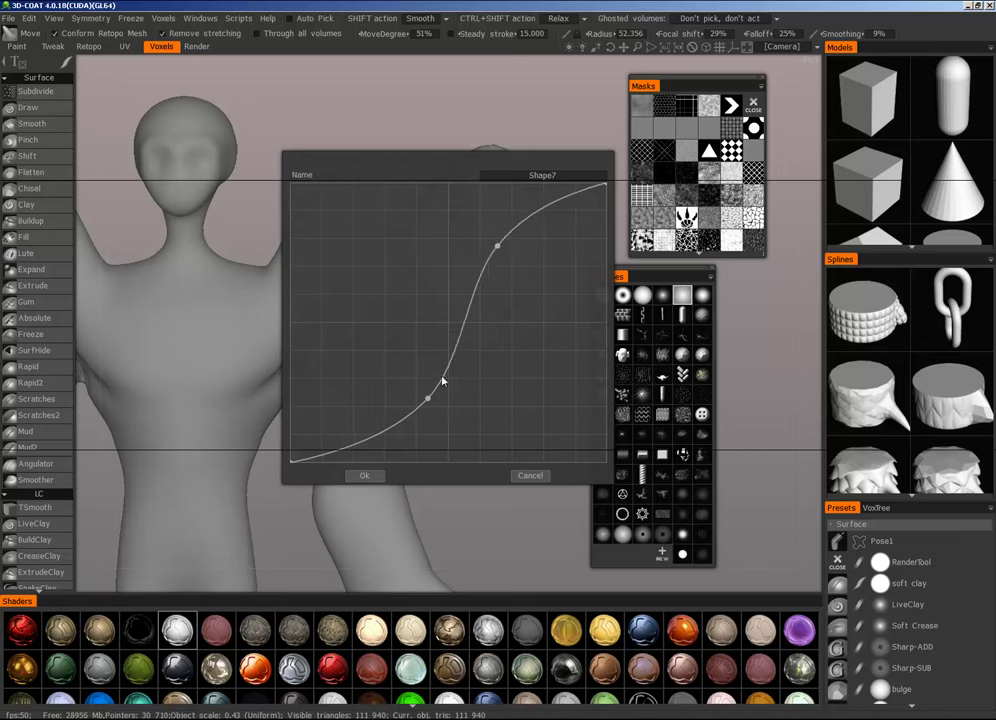
{"action": "left_click_drag", "start_coordinate": [429, 398], "coordinate": [392, 406]}
{"action": "left_click_drag", "start_coordinate": [497, 246], "coordinate": [480, 238]}
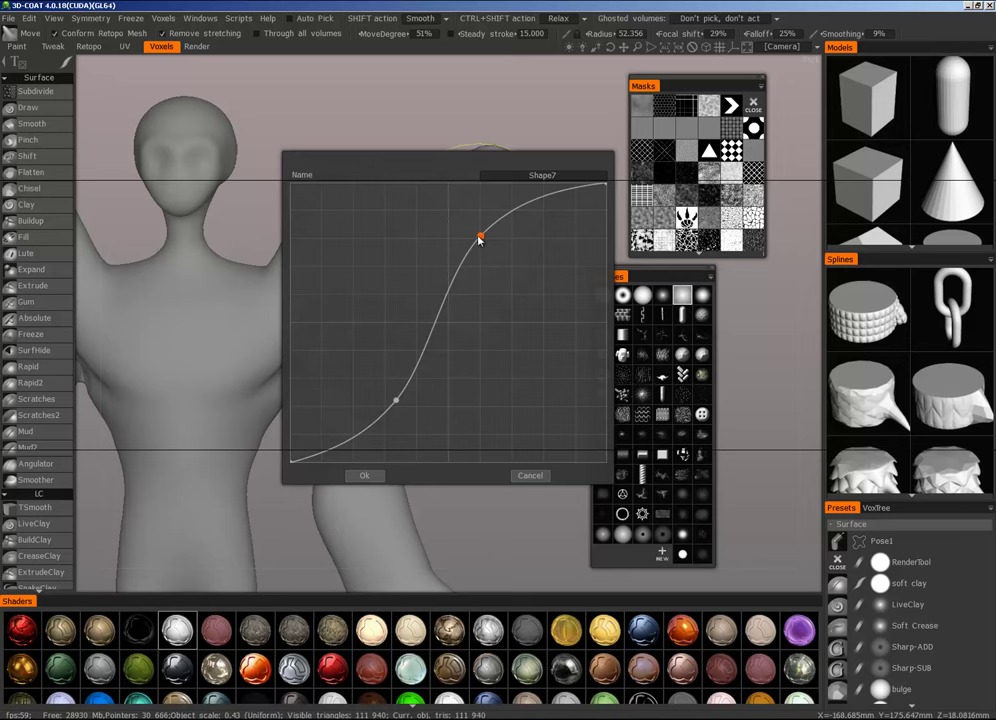
Step: Reshape the profile curve into a rounded hump, a sharp dip and a steep rise, and accept the new brush
{"action": "left_click_drag", "start_coordinate": [481, 239], "coordinate": [477, 405]}
{"action": "left_click_drag", "start_coordinate": [522, 343], "coordinate": [517, 252]}
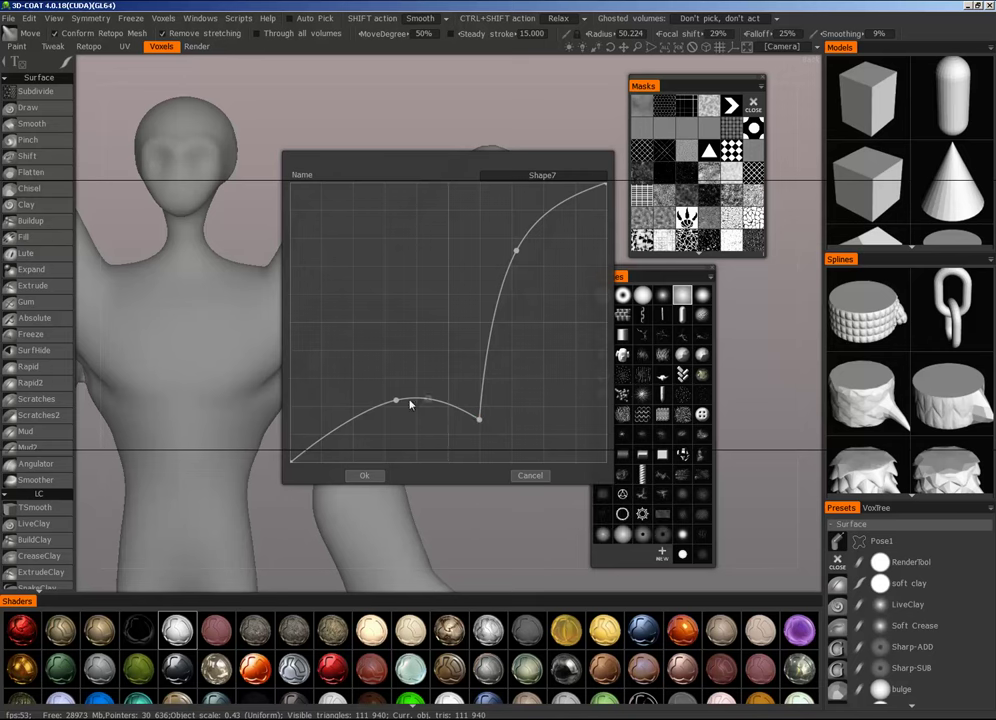
{"action": "left_click_drag", "start_coordinate": [385, 376], "coordinate": [380, 353]}
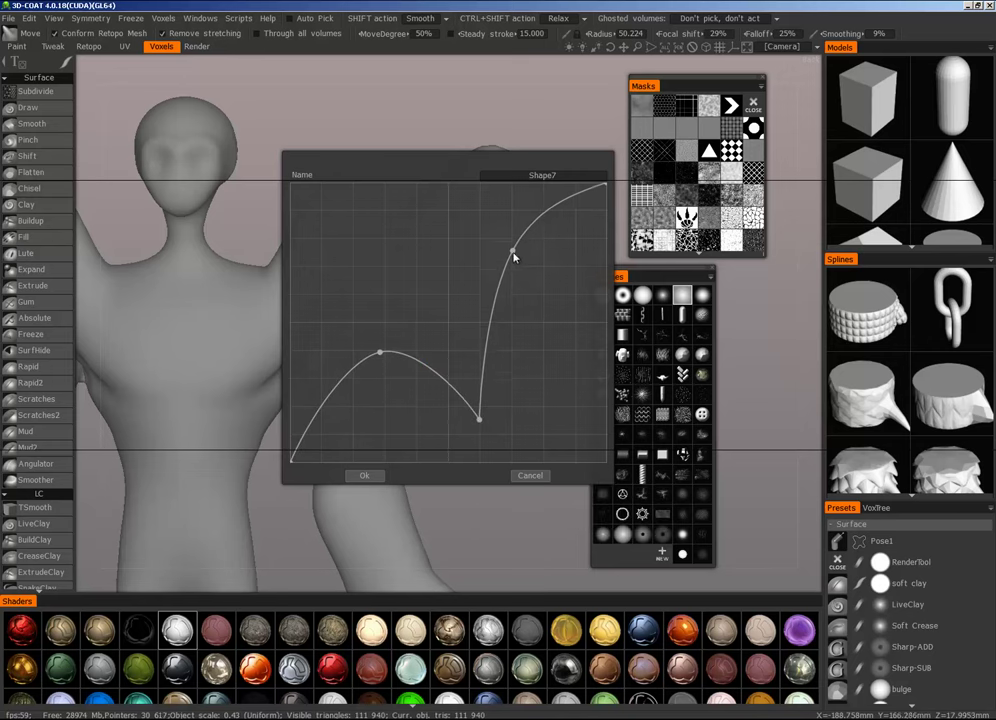
{"action": "left_click", "coordinate": [366, 476]}
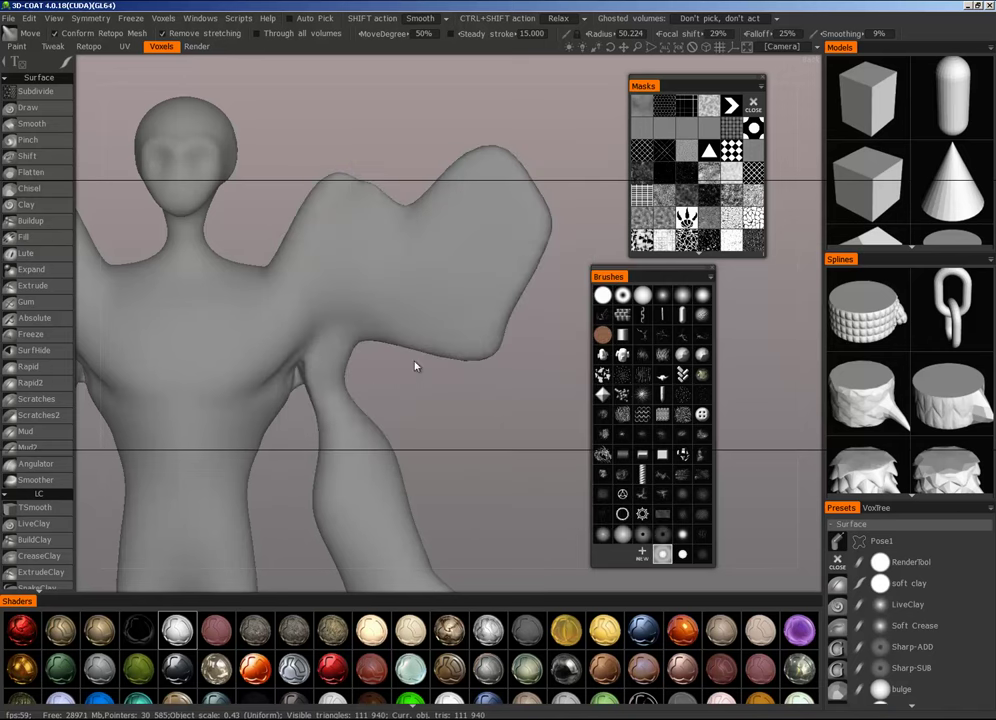
Step: Try the new curve-made brush with Move on the wing-like shoulder at radius 32.074, undo it and view the whole figure
{"action": "left_click", "coordinate": [684, 556]}
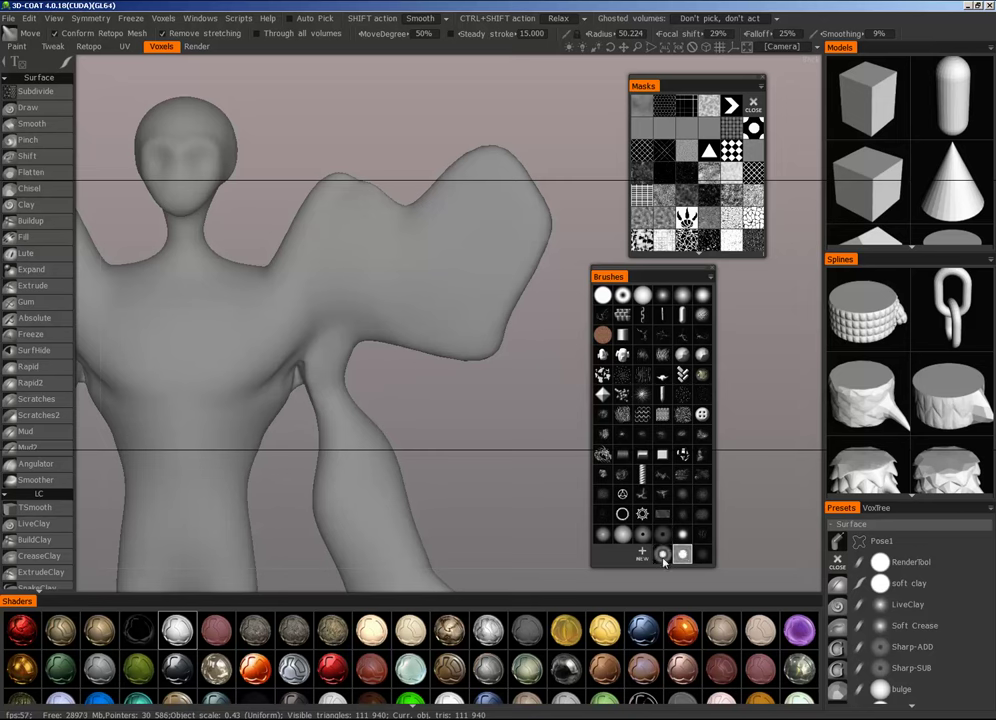
{"action": "left_click", "coordinate": [400, 274]}
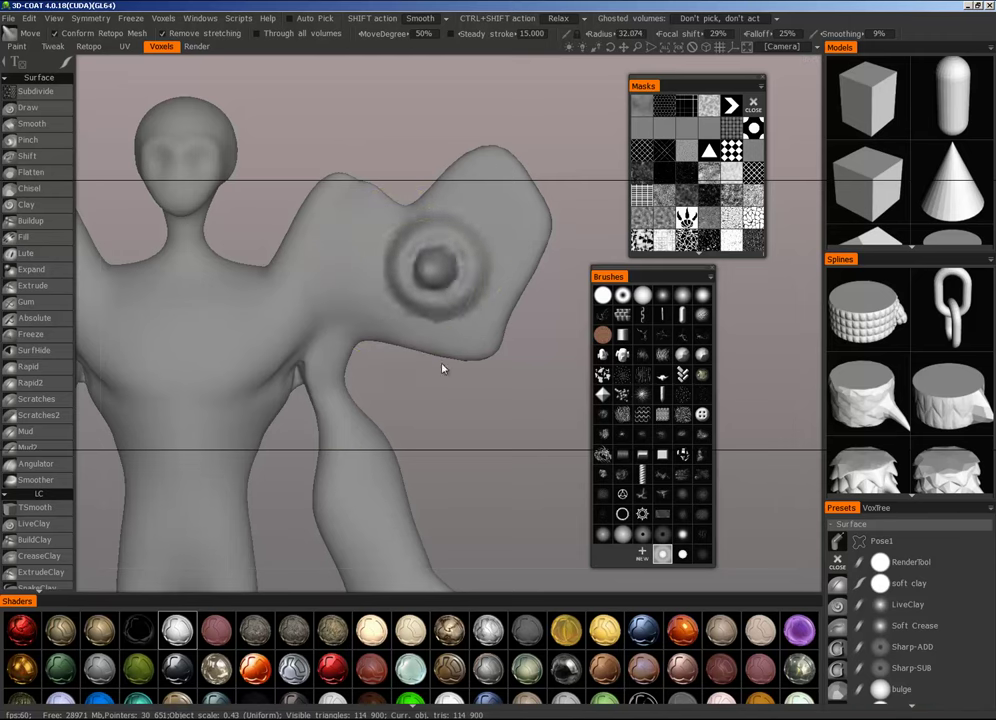
{"action": "mouse_move", "coordinate": [445, 367]}
{"action": "left_mouse_down"}
{"action": "mouse_move", "coordinate": [536, 351]}
{"action": "mouse_move", "coordinate": [518, 346]}
{"action": "left_mouse_up"}
{"action": "right_click_drag", "start_coordinate": [518, 346], "coordinate": [325, 432]}
{"action": "left_click_drag", "start_coordinate": [325, 432], "coordinate": [357, 411], "text": "alt"}
{"action": "right_click_drag", "start_coordinate": [357, 411], "coordinate": [442, 380], "text": "alt"}
{"action": "middle_click_drag", "start_coordinate": [442, 380], "coordinate": [514, 376], "text": "alt"}
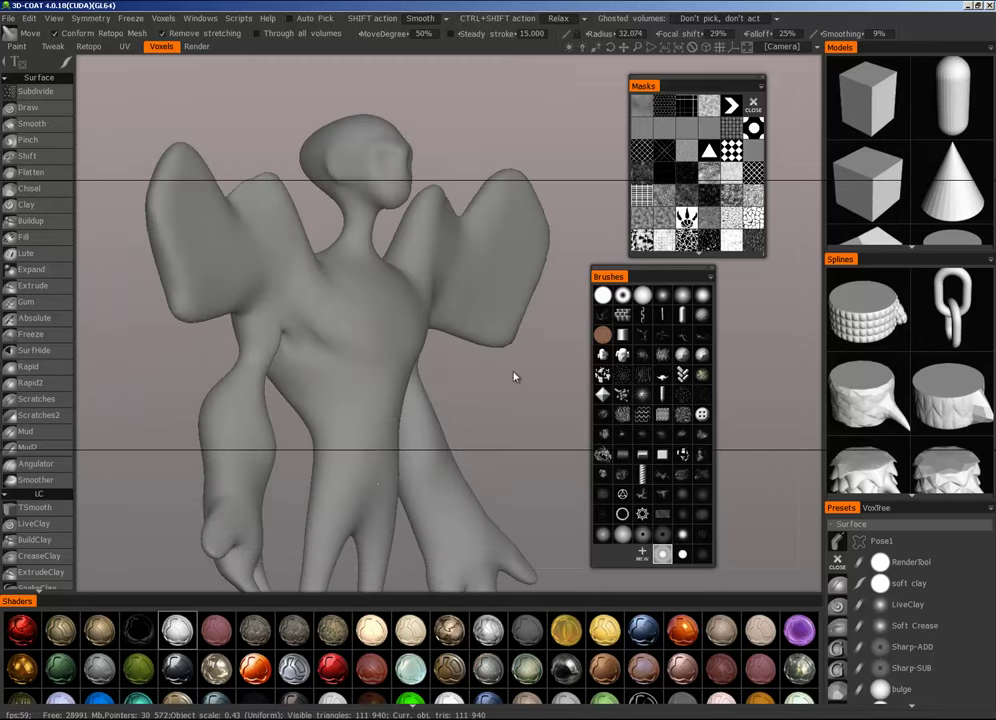
Step: Use Pinch at 43% strength to crease the chest's lower edge from the armpit inward, reducing the radius to 8.763
{"action": "left_click_drag", "start_coordinate": [514, 376], "coordinate": [445, 373], "text": "alt"}
{"action": "right_click_drag", "start_coordinate": [445, 373], "coordinate": [467, 335], "text": "alt"}
{"action": "middle_click_drag", "start_coordinate": [467, 335], "coordinate": [466, 460], "text": "alt"}
{"action": "scroll", "coordinate": [465, 460], "scroll_direction": "up", "scroll_amount": 2}
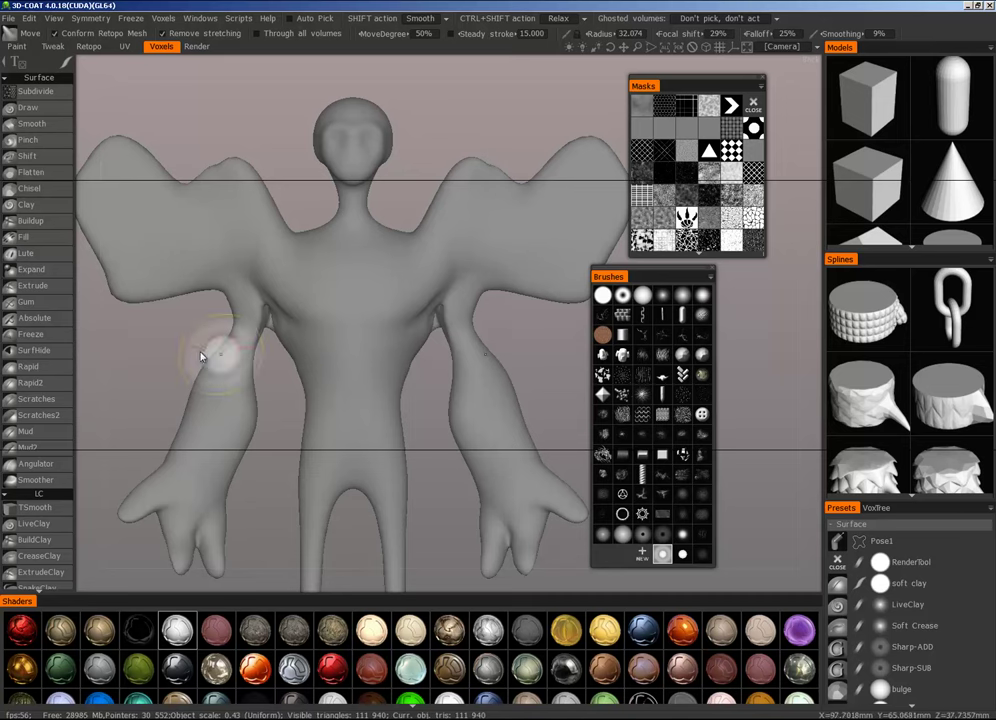
{"action": "left_click", "coordinate": [53, 146]}
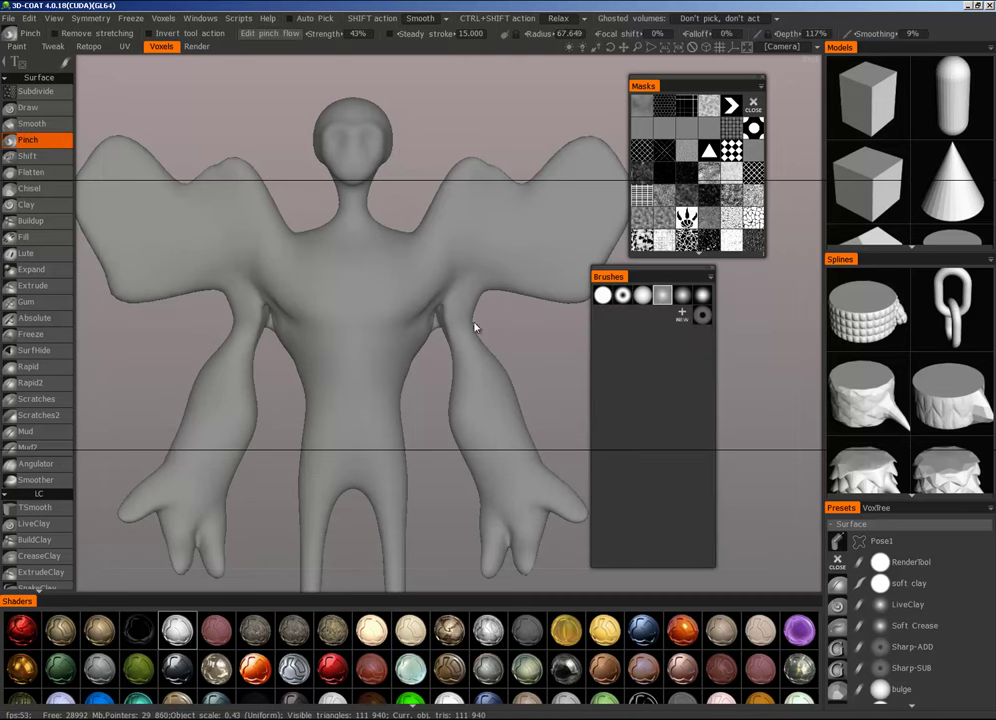
{"action": "scroll", "coordinate": [458, 291], "scroll_direction": "up", "scroll_amount": 5}
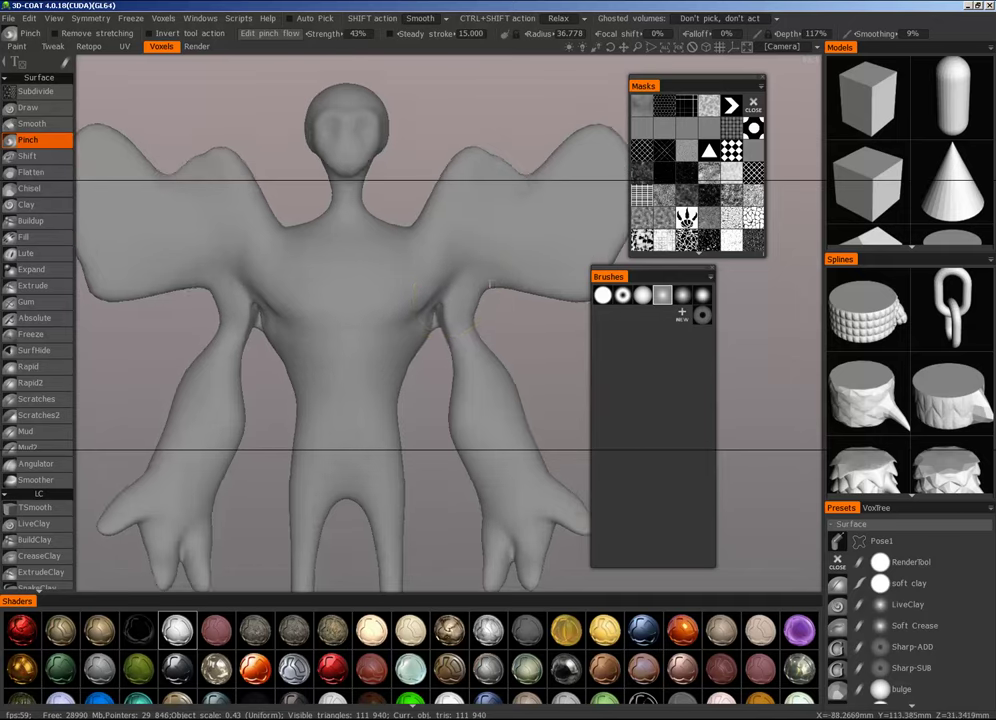
{"action": "left_click_drag", "start_coordinate": [496, 307], "coordinate": [450, 322], "text": "alt"}
{"action": "right_click_drag", "start_coordinate": [402, 360], "coordinate": [378, 366]}
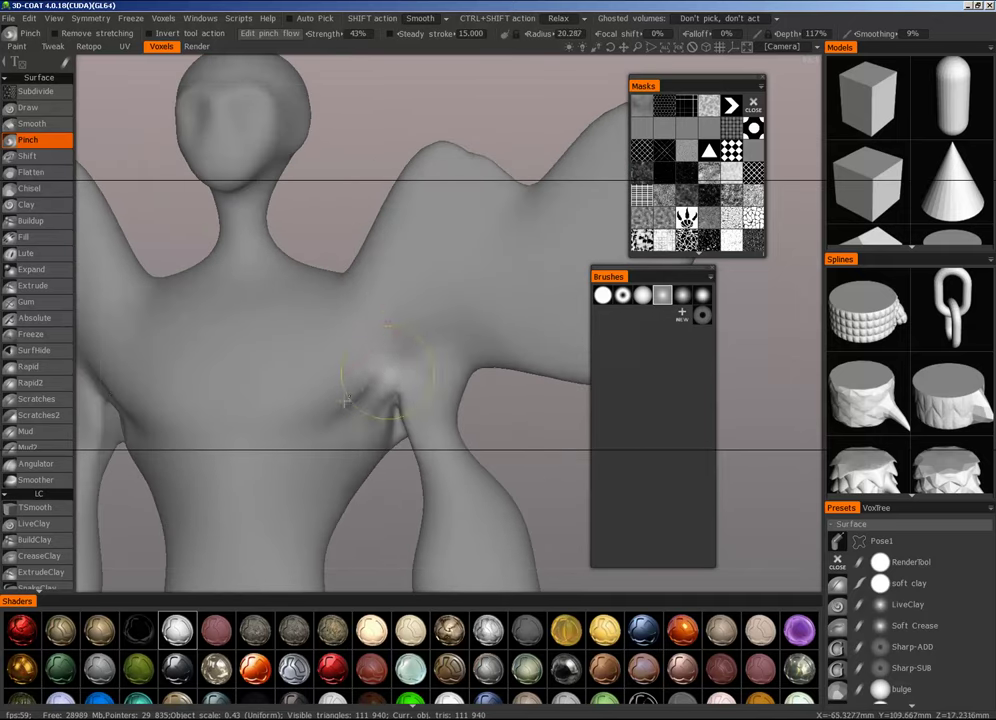
{"action": "left_click_drag", "start_coordinate": [256, 404], "coordinate": [236, 406], "text": "alt"}
{"action": "middle_click_drag", "start_coordinate": [236, 406], "coordinate": [218, 410], "text": "alt"}
{"action": "mouse_move", "coordinate": [340, 411]}
{"action": "left_mouse_down"}
{"action": "mouse_move", "coordinate": [253, 447]}
{"action": "mouse_move", "coordinate": [313, 416]}
{"action": "mouse_move", "coordinate": [260, 438]}
{"action": "left_mouse_up"}
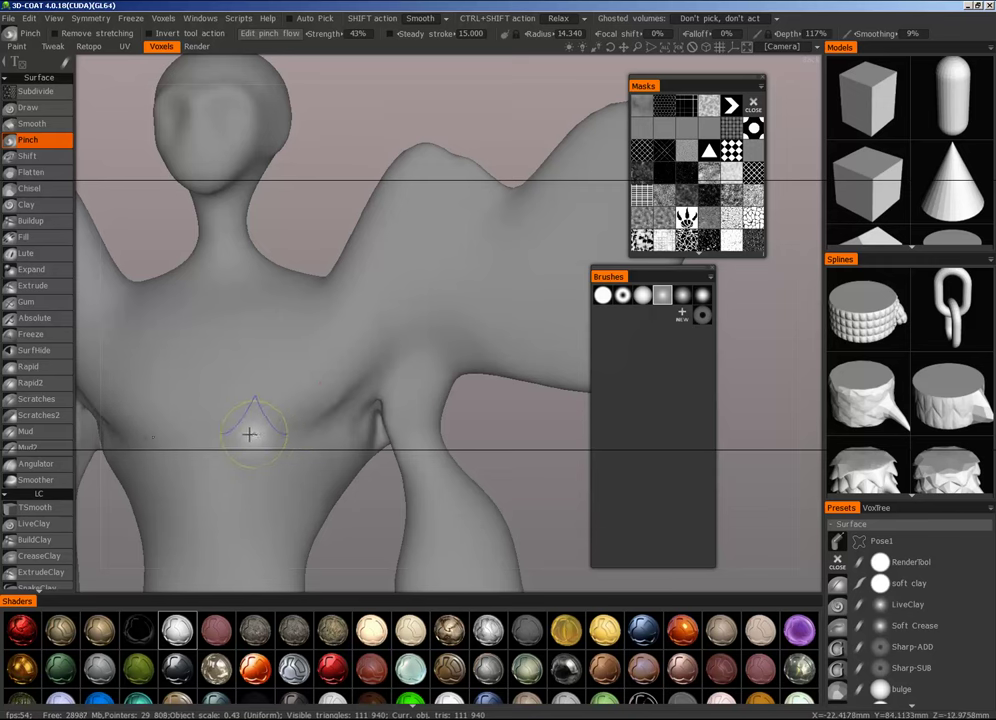
{"action": "mouse_move", "coordinate": [350, 400]}
{"action": "left_mouse_down"}
{"action": "mouse_move", "coordinate": [257, 437]}
{"action": "mouse_move", "coordinate": [298, 410]}
{"action": "left_mouse_up"}
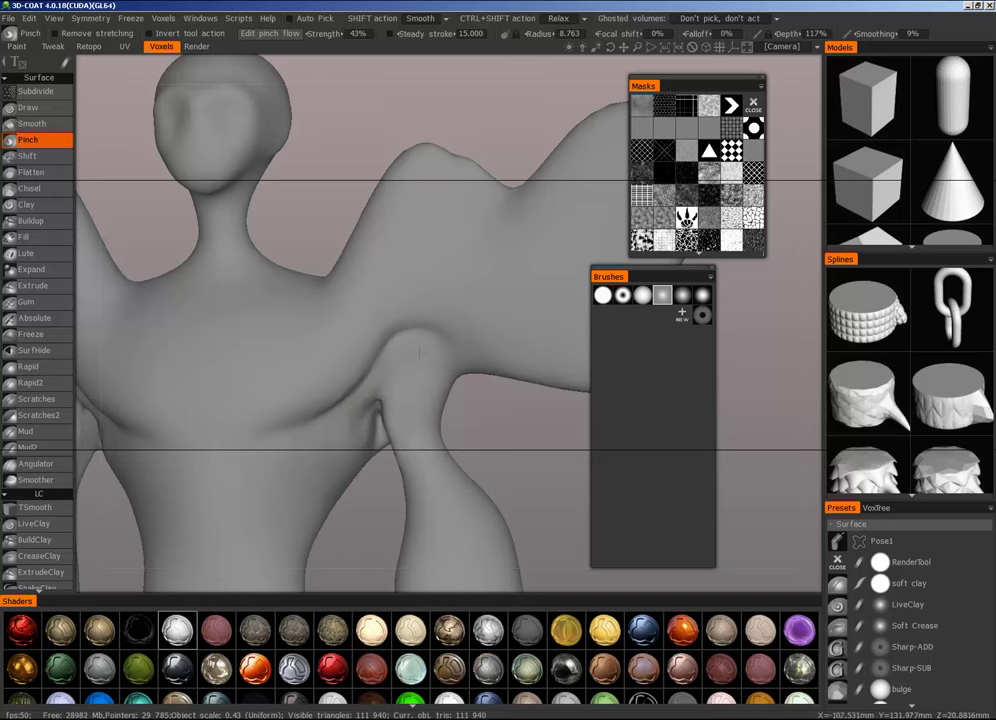
Step: Pinch the crease across the middle of the chest's lower edge at radius 8.763 to join both sides
{"action": "right_click_drag", "start_coordinate": [419, 353], "coordinate": [416, 442], "text": "alt"}
{"action": "left_click_drag", "start_coordinate": [416, 442], "coordinate": [438, 437], "text": "alt"}
{"action": "right_click_drag", "start_coordinate": [438, 437], "coordinate": [532, 348], "text": "alt"}
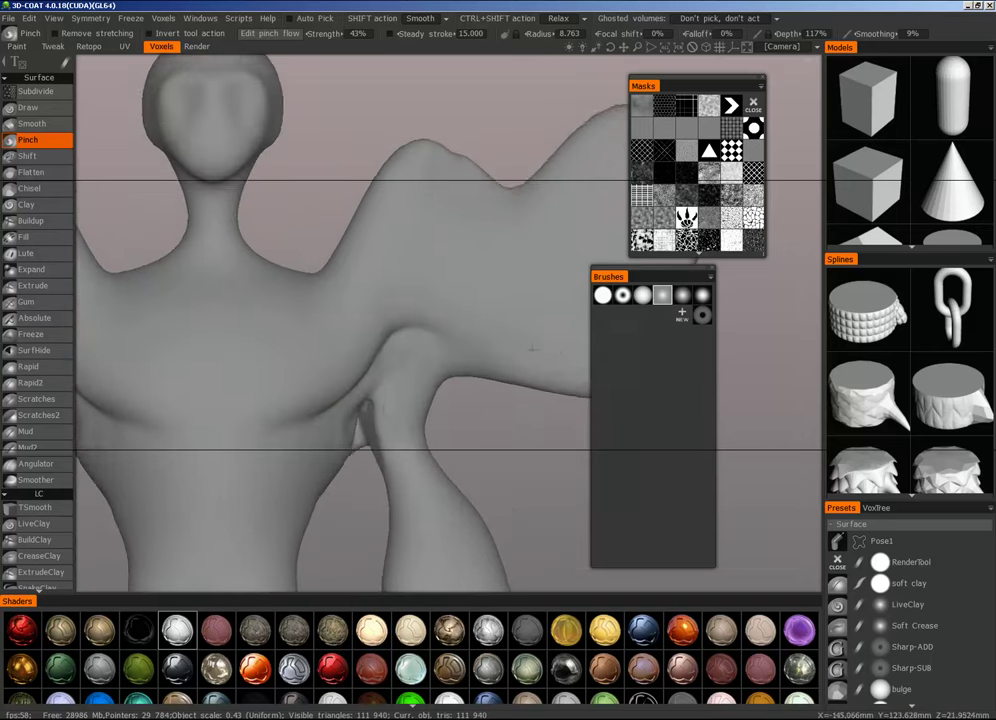
{"action": "middle_click_drag", "start_coordinate": [361, 391], "coordinate": [476, 391], "text": "alt"}
{"action": "right_click_drag", "start_coordinate": [476, 391], "coordinate": [480, 374], "text": "alt"}
{"action": "mouse_move", "coordinate": [224, 414]}
{"action": "left_mouse_down"}
{"action": "mouse_move", "coordinate": [328, 402]}
{"action": "mouse_move", "coordinate": [302, 402]}
{"action": "left_mouse_up"}
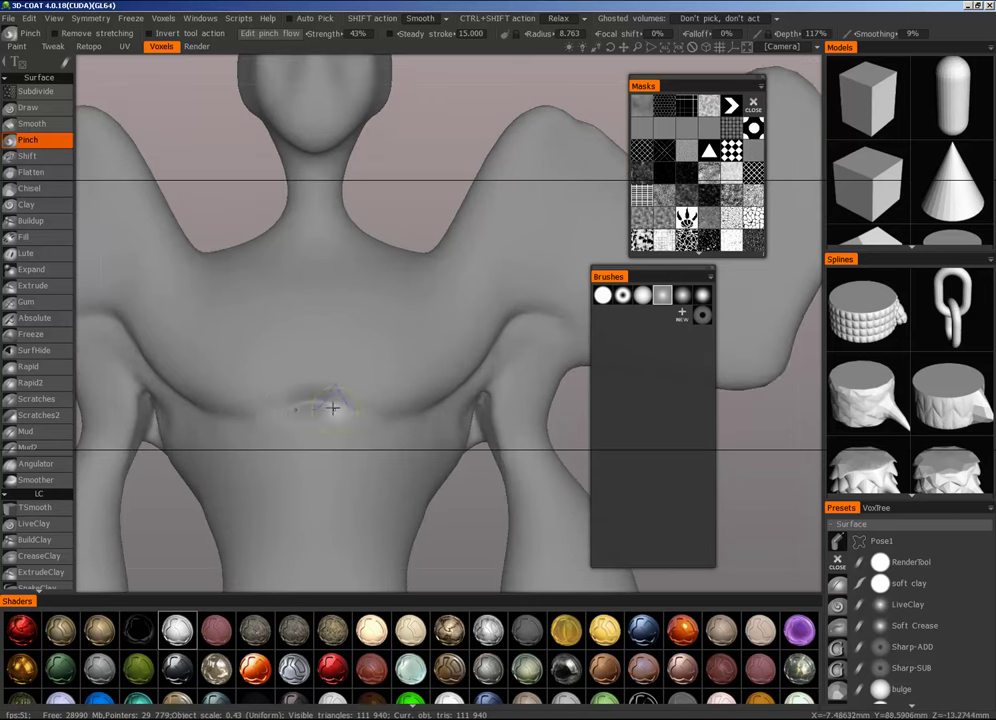
{"action": "right_click_drag", "start_coordinate": [353, 409], "coordinate": [364, 474], "text": "alt"}
{"action": "mouse_move", "coordinate": [364, 474]}
{"action": "left_mouse_down", "text": "alt"}
{"action": "mouse_move", "coordinate": [525, 468]}
{"action": "mouse_move", "coordinate": [372, 468]}
{"action": "left_mouse_up", "text": "alt"}
{"action": "right_click_drag", "start_coordinate": [420, 468], "coordinate": [459, 398], "text": "alt"}
{"action": "mouse_move", "coordinate": [459, 398]}
{"action": "left_mouse_down", "text": "alt"}
{"action": "mouse_move", "coordinate": [374, 416]}
{"action": "mouse_move", "coordinate": [463, 397]}
{"action": "left_mouse_up", "text": "alt"}
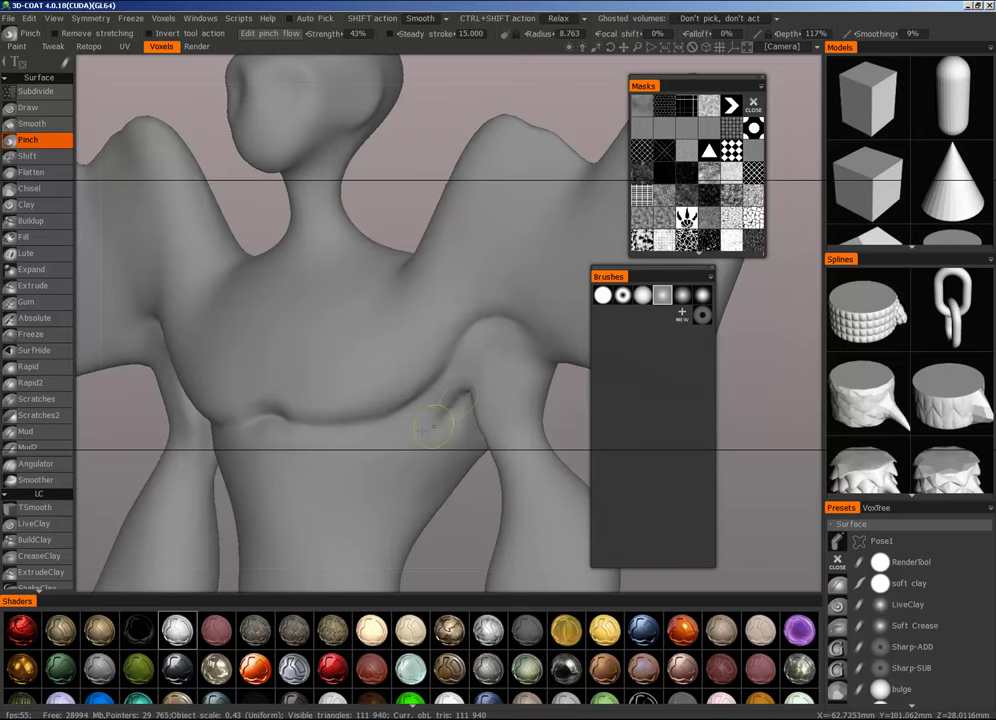
Step: Display the wireframe with a dark grey shader and examine the mesh density around the armpit and lower chest
{"action": "mouse_move", "coordinate": [508, 364]}
{"action": "right_mouse_down", "text": "alt"}
{"action": "mouse_move", "coordinate": [470, 440]}
{"action": "mouse_move", "coordinate": [510, 372]}
{"action": "right_mouse_up", "text": "alt"}
{"action": "mouse_move", "coordinate": [510, 372]}
{"action": "left_mouse_down", "text": "alt"}
{"action": "mouse_move", "coordinate": [468, 377]}
{"action": "mouse_move", "coordinate": [456, 392]}
{"action": "left_mouse_up", "text": "alt"}
{"action": "key", "text": "w"}
{"action": "right_click_drag", "start_coordinate": [456, 392], "coordinate": [540, 588], "text": "alt"}
{"action": "middle_click_drag", "start_coordinate": [540, 588], "coordinate": [542, 531], "text": "alt"}
{"action": "left_click", "coordinate": [527, 630]}
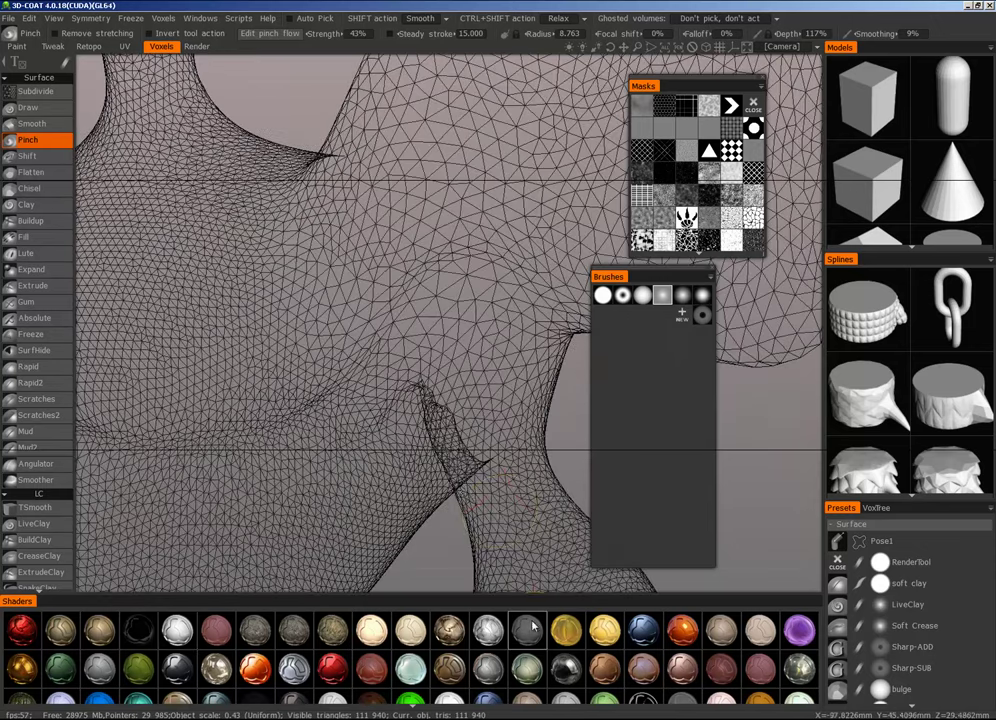
{"action": "left_click_drag", "start_coordinate": [430, 438], "coordinate": [385, 443], "text": "alt"}
{"action": "middle_click_drag", "start_coordinate": [385, 443], "coordinate": [441, 385], "text": "alt"}
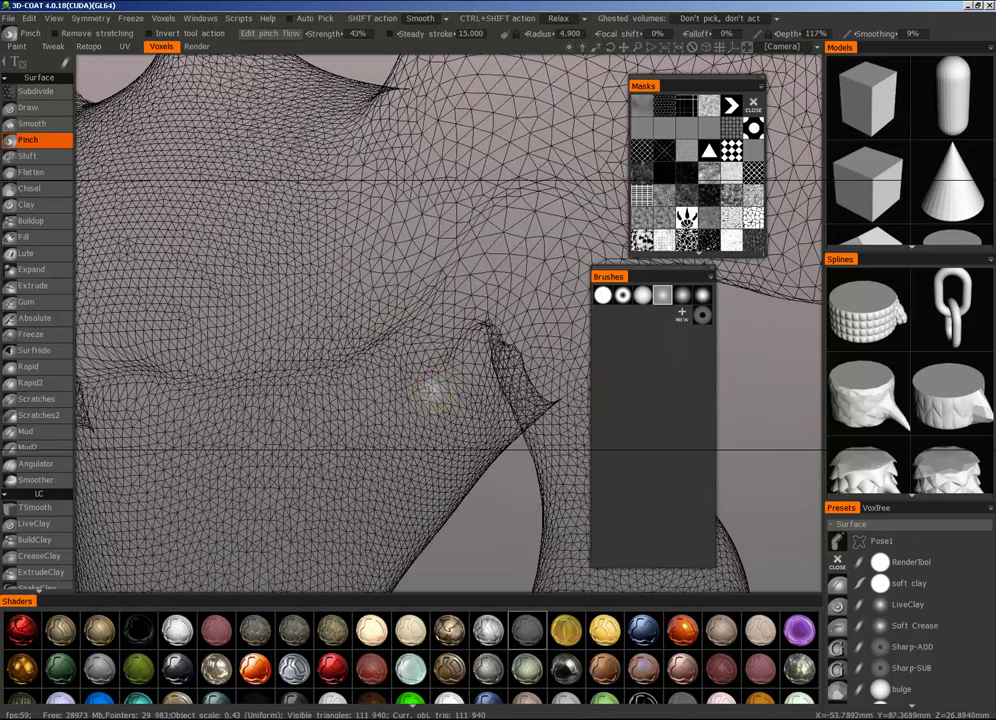
{"action": "right_click_drag", "start_coordinate": [470, 402], "coordinate": [472, 382], "text": "alt"}
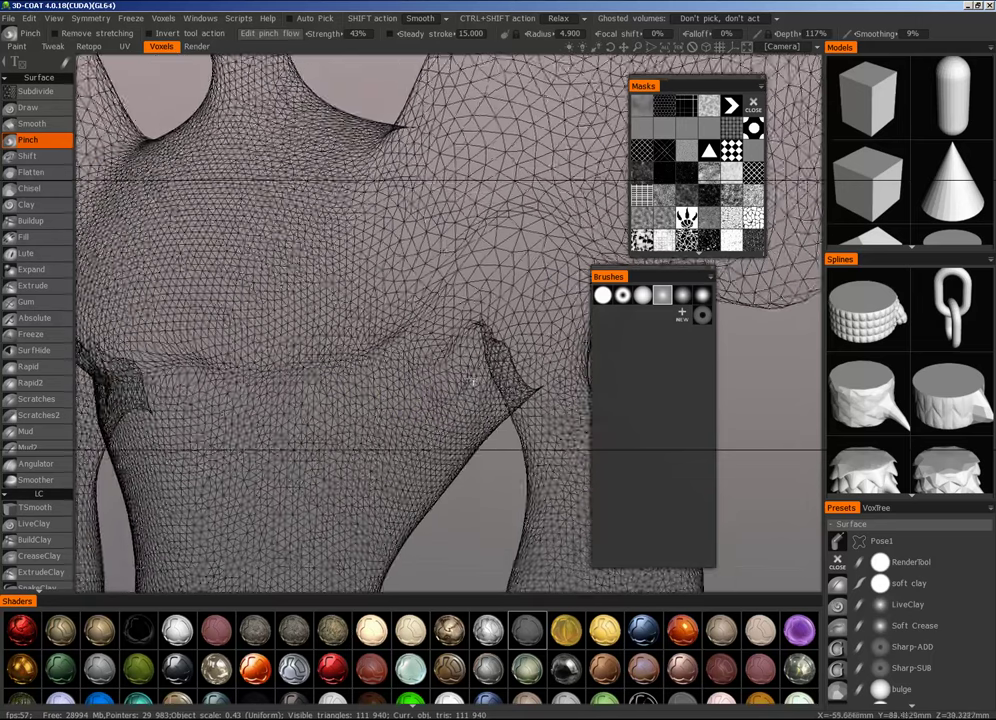
{"action": "mouse_move", "coordinate": [472, 382]}
{"action": "left_mouse_down", "text": "alt"}
{"action": "mouse_move", "coordinate": [486, 384]}
{"action": "mouse_move", "coordinate": [466, 386]}
{"action": "mouse_move", "coordinate": [466, 372]}
{"action": "mouse_move", "coordinate": [440, 389]}
{"action": "mouse_move", "coordinate": [466, 385]}
{"action": "left_mouse_up", "text": "alt"}
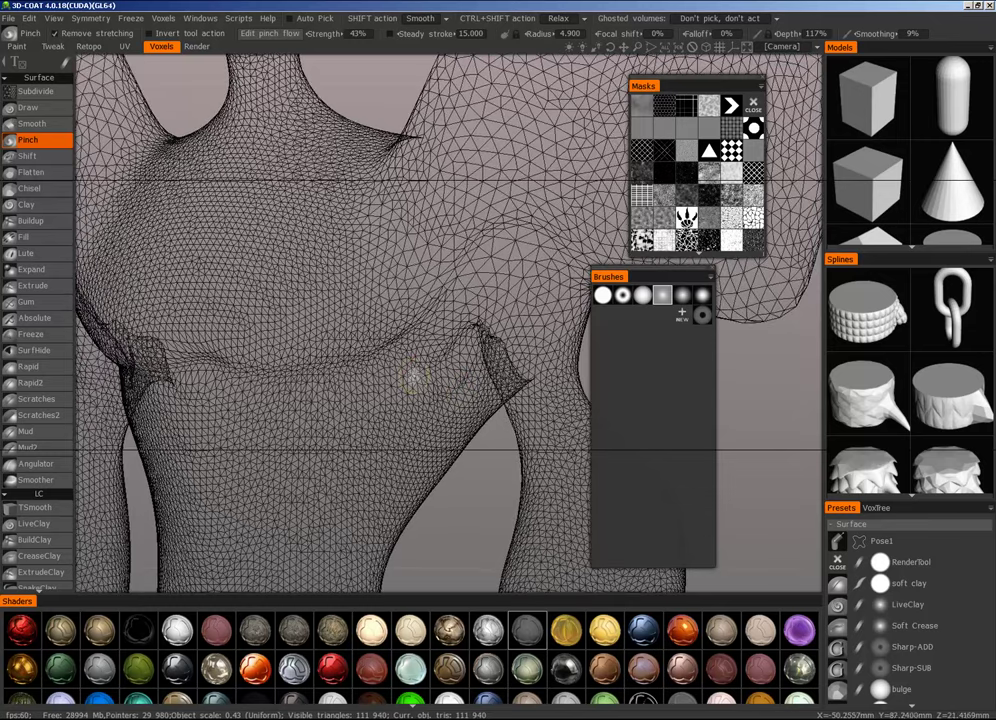
Step: With Remove stretching enabled, pinch strokes on the side of the ribs and from the lower chest edge up the shoulder at radius 4.900
{"action": "mouse_move", "coordinate": [410, 372]}
{"action": "left_mouse_down"}
{"action": "mouse_move", "coordinate": [375, 445]}
{"action": "mouse_move", "coordinate": [335, 466]}
{"action": "mouse_move", "coordinate": [352, 436]}
{"action": "left_mouse_up"}
{"action": "scroll", "coordinate": [427, 375], "scroll_direction": "up", "scroll_amount": 3}
{"action": "left_click_drag", "start_coordinate": [427, 375], "coordinate": [388, 385], "text": "alt"}
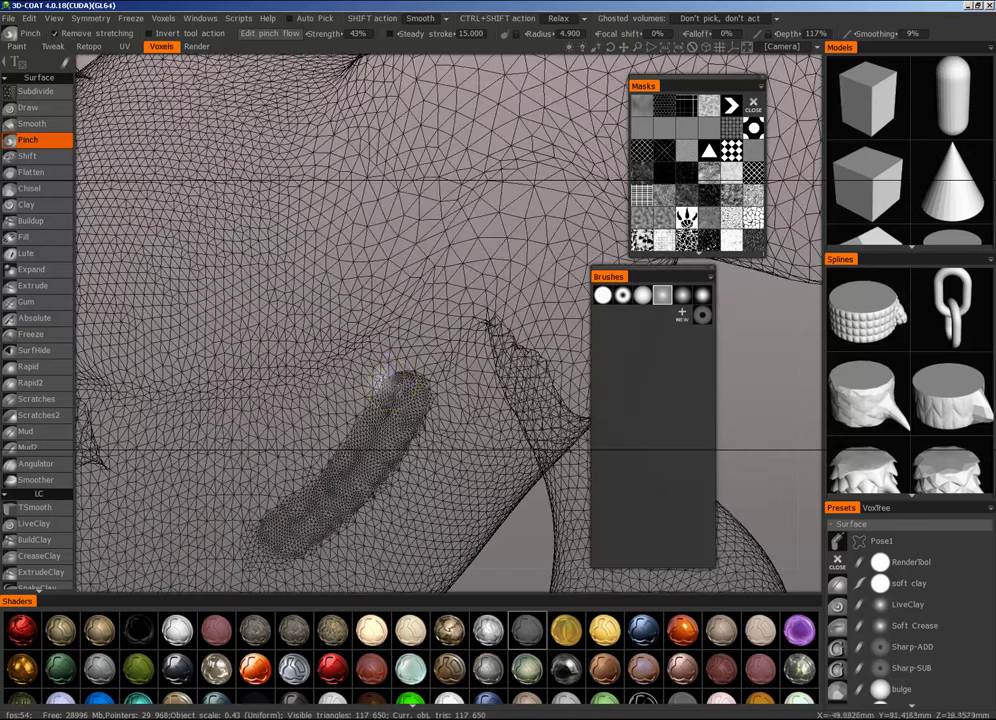
{"action": "left_click_drag", "start_coordinate": [293, 389], "coordinate": [427, 269]}
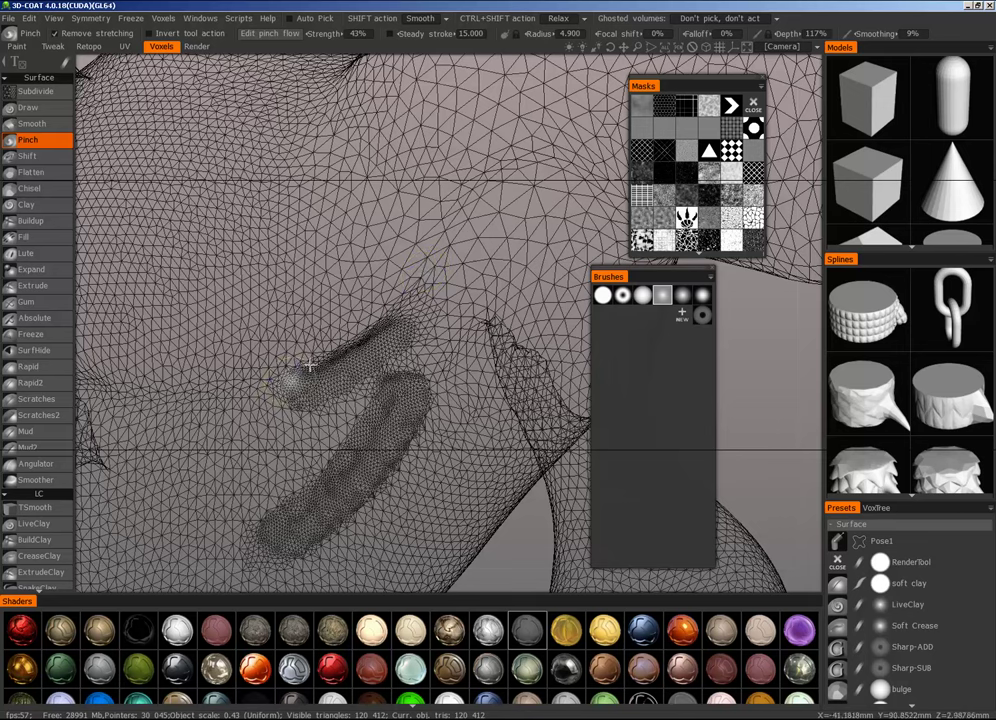
{"action": "mouse_move", "coordinate": [264, 388]}
{"action": "left_mouse_down"}
{"action": "mouse_move", "coordinate": [390, 326]}
{"action": "mouse_move", "coordinate": [488, 208]}
{"action": "left_mouse_up"}
{"action": "scroll", "coordinate": [382, 411], "scroll_direction": "down", "scroll_amount": 5}
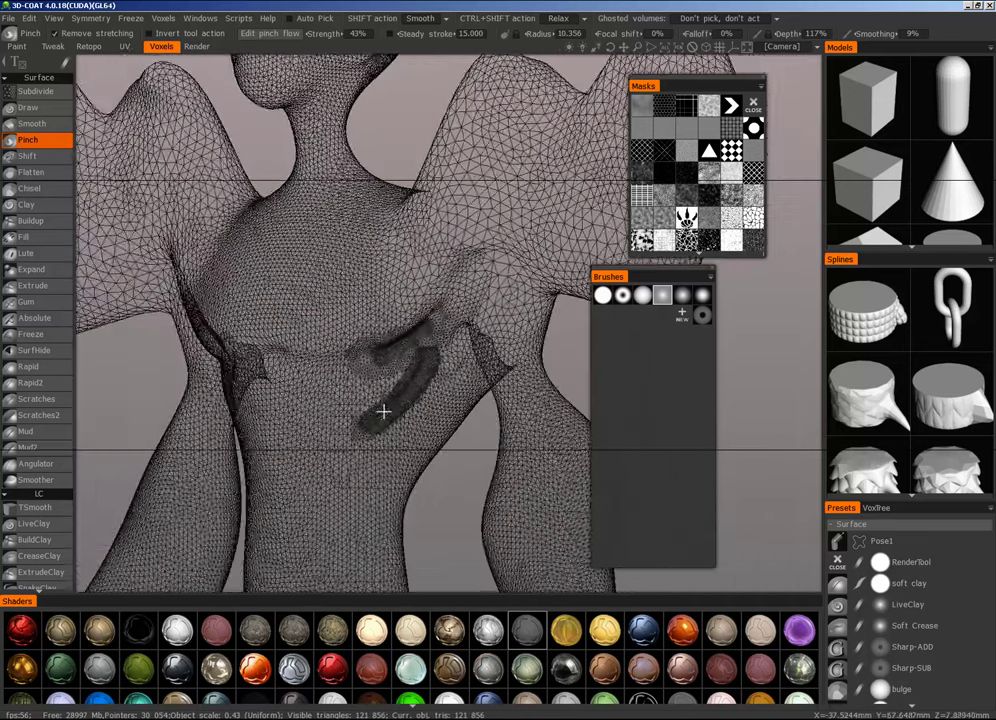
Step: Hide the wireframe and restore the light grey shader to check the pinched creases on the whole figure
{"action": "left_click_drag", "start_coordinate": [382, 411], "coordinate": [487, 398], "text": "alt"}
{"action": "key", "text": "w"}
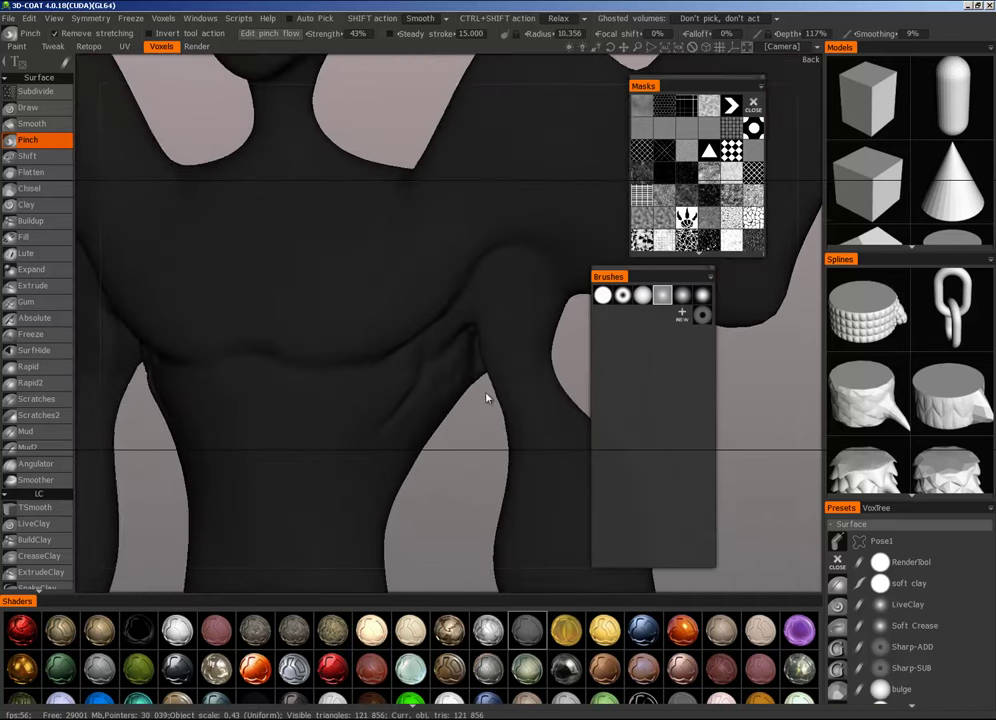
{"action": "left_click", "coordinate": [176, 628]}
{"action": "scroll", "coordinate": [413, 438], "scroll_direction": "down", "scroll_amount": 6}
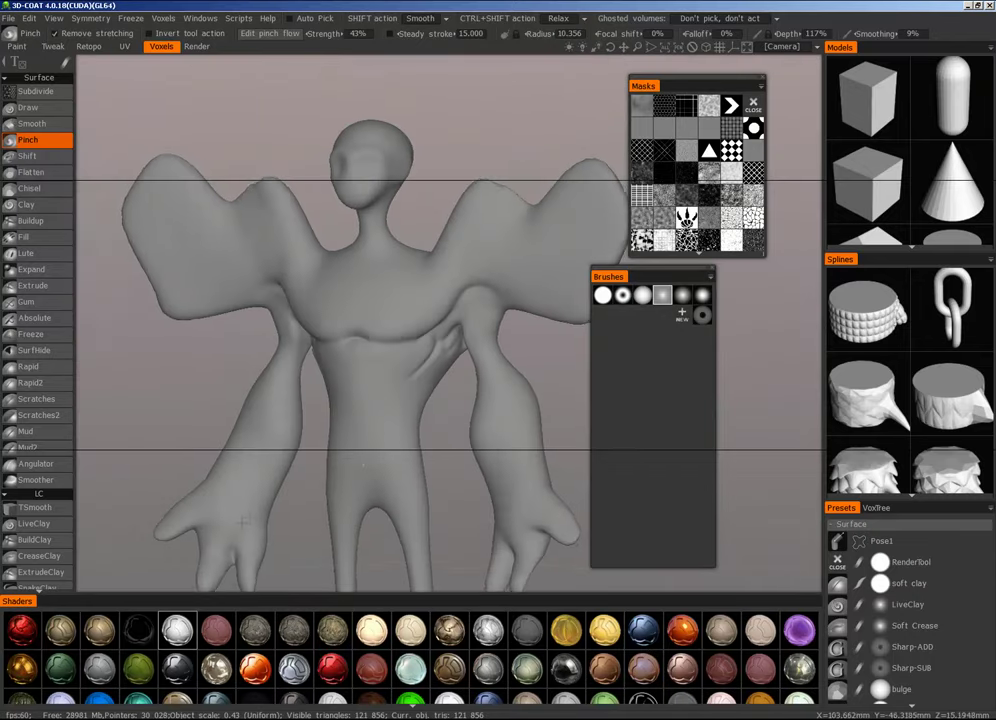
Step: Pinch small muscle creases just below the armpit at radius 3.810
{"action": "scroll", "coordinate": [420, 352], "scroll_direction": "up", "scroll_amount": 6}
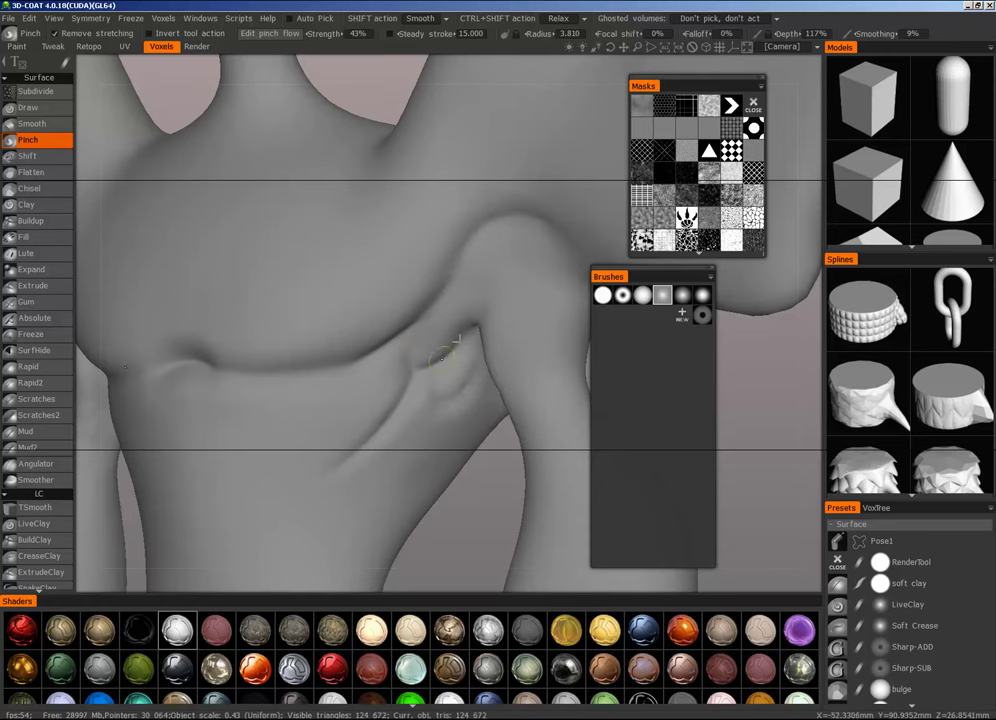
{"action": "left_click_drag", "start_coordinate": [464, 375], "coordinate": [440, 363], "text": "alt"}
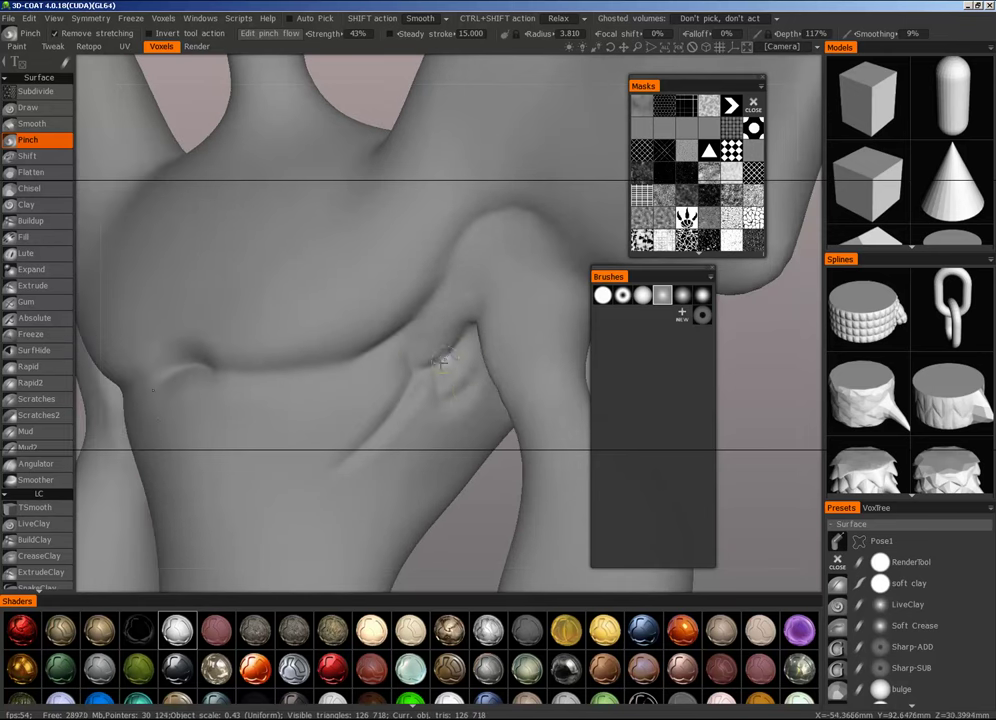
{"action": "scroll", "coordinate": [479, 360], "scroll_direction": "down", "scroll_amount": 6}
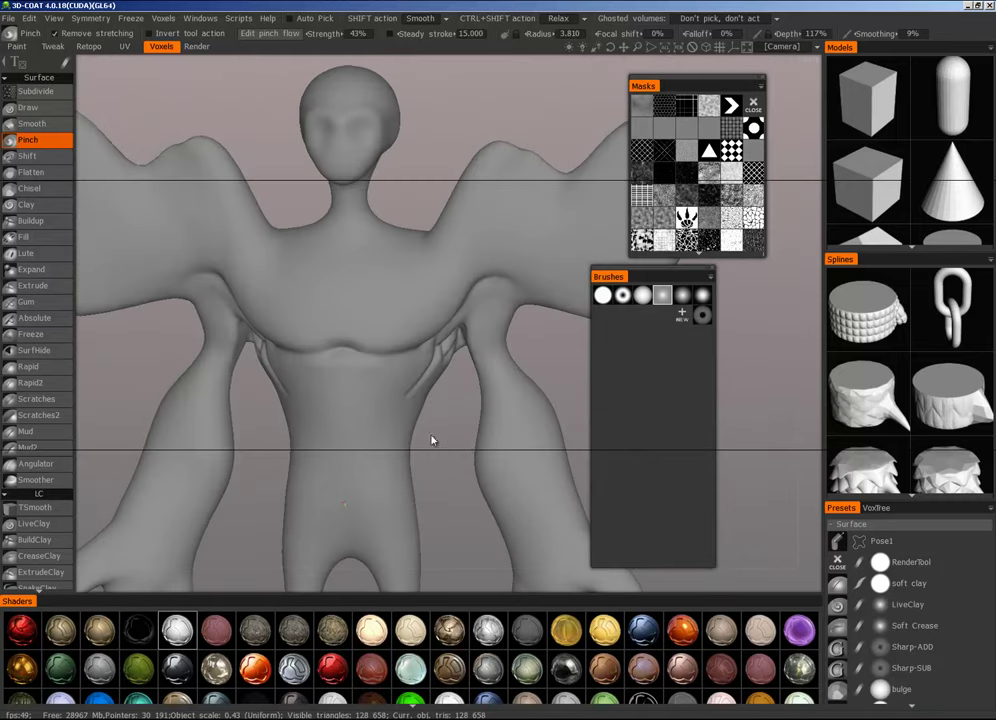
{"action": "left_click_drag", "start_coordinate": [320, 508], "coordinate": [165, 492]}
{"action": "left_click_drag", "start_coordinate": [470, 485], "coordinate": [318, 485]}
{"action": "scroll", "coordinate": [466, 399], "scroll_direction": "up", "scroll_amount": 8}
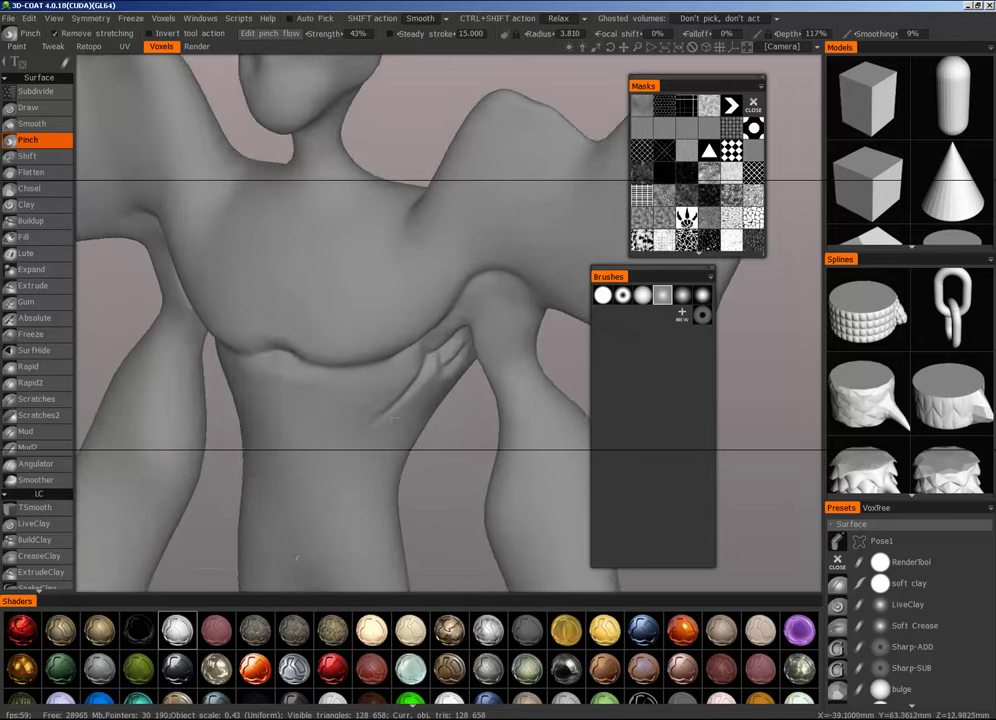
Step: Pinch a further crease around the small muscle between the chest edge and the armpit at radius 3.810
{"action": "left_click_drag", "start_coordinate": [467, 399], "coordinate": [472, 293]}
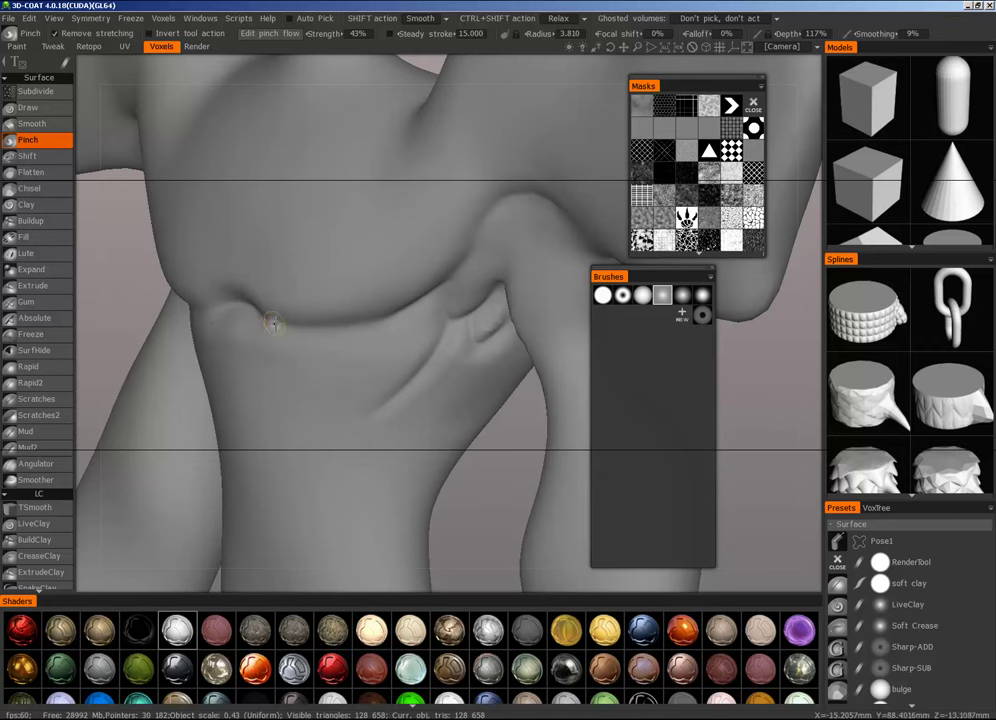
{"action": "left_click_drag", "start_coordinate": [274, 323], "coordinate": [288, 302], "text": "alt"}
{"action": "middle_click_drag", "start_coordinate": [288, 302], "coordinate": [266, 213], "text": "alt"}
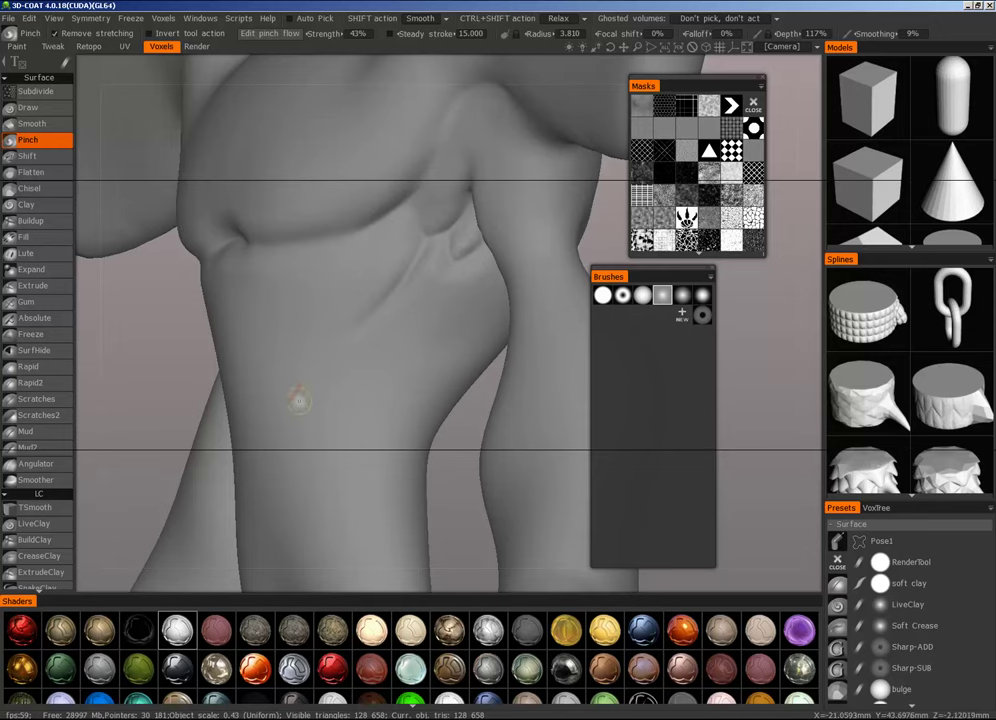
{"action": "mouse_move", "coordinate": [386, 279]}
{"action": "left_mouse_down"}
{"action": "mouse_move", "coordinate": [397, 324]}
{"action": "mouse_move", "coordinate": [434, 298]}
{"action": "mouse_move", "coordinate": [438, 340]}
{"action": "mouse_move", "coordinate": [505, 338]}
{"action": "mouse_move", "coordinate": [471, 327]}
{"action": "mouse_move", "coordinate": [486, 355]}
{"action": "mouse_move", "coordinate": [458, 320]}
{"action": "left_mouse_up"}
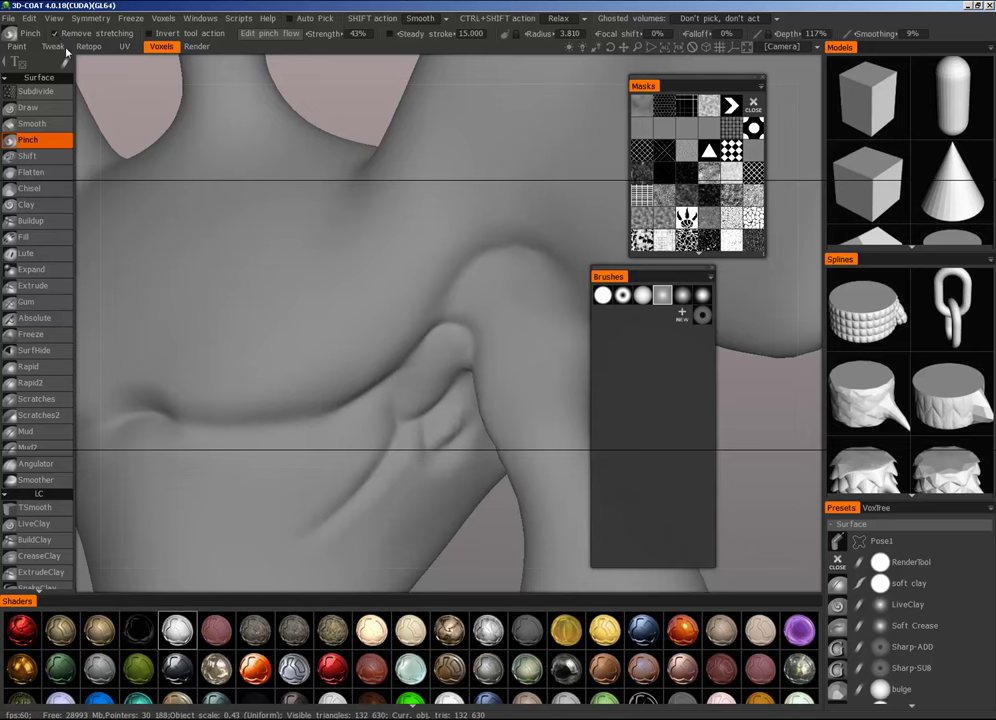
Step: Enable Steady stroke at 15.000 and pinch a smooth groove along the chest's lower edge up to the shoulder at radius 5.447
{"action": "mouse_move", "coordinate": [84, 72]}
{"action": "left_mouse_down", "text": "alt"}
{"action": "mouse_move", "coordinate": [173, 384]}
{"action": "mouse_move", "coordinate": [244, 410]}
{"action": "mouse_move", "coordinate": [215, 427]}
{"action": "mouse_move", "coordinate": [260, 432]}
{"action": "left_mouse_up", "text": "alt"}
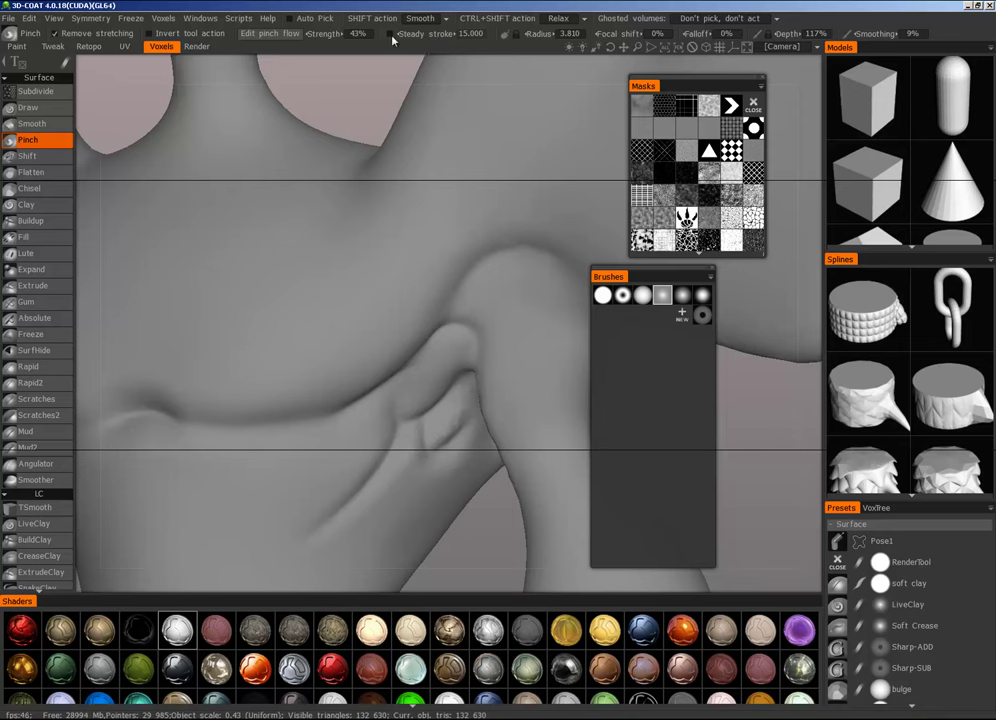
{"action": "middle_click_drag", "start_coordinate": [235, 314], "coordinate": [276, 332], "text": "alt"}
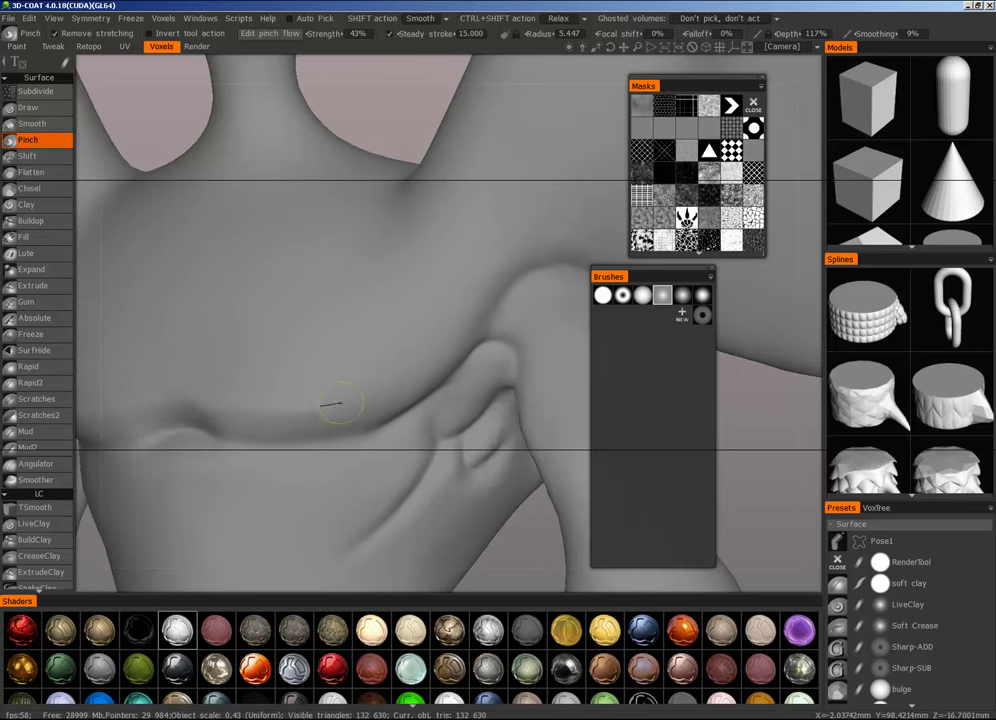
{"action": "mouse_move", "coordinate": [341, 403]}
{"action": "left_mouse_down"}
{"action": "mouse_move", "coordinate": [466, 304]}
{"action": "mouse_move", "coordinate": [484, 258]}
{"action": "left_mouse_up"}
{"action": "left_click_drag", "start_coordinate": [206, 411], "coordinate": [183, 403]}
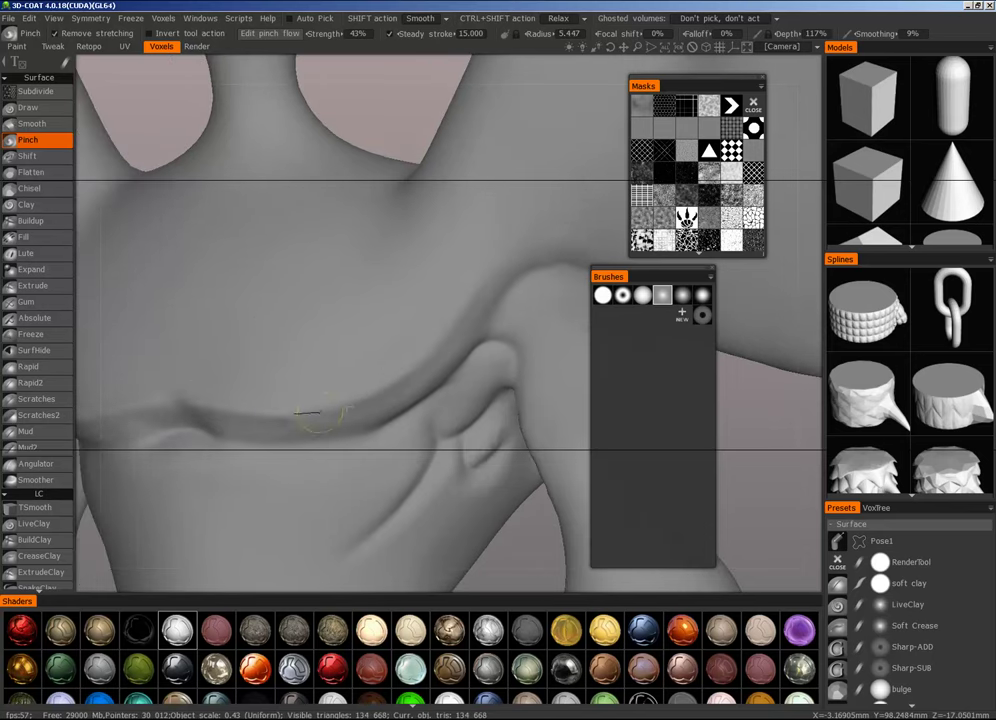
{"action": "left_click_drag", "start_coordinate": [320, 411], "coordinate": [520, 254]}
{"action": "key", "text": "ctrl+z"}
{"action": "left_click_drag", "start_coordinate": [460, 371], "coordinate": [454, 366], "text": "alt"}
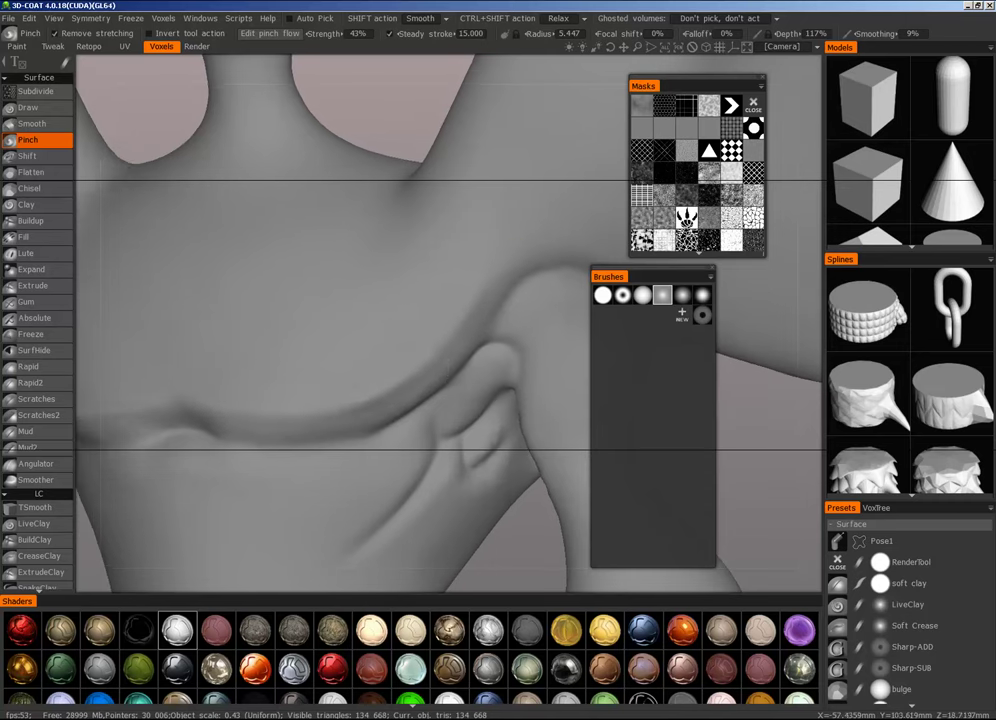
{"action": "left_click_drag", "start_coordinate": [284, 417], "coordinate": [524, 264]}
Step: Try to tighten the groove under the chest with another steady Pinch stroke from the centre toward the armpit
{"action": "right_click_drag", "start_coordinate": [490, 345], "coordinate": [390, 430], "text": "alt"}
{"action": "left_click_drag", "start_coordinate": [350, 425], "coordinate": [438, 432], "text": "alt"}
{"action": "right_click_drag", "start_coordinate": [438, 432], "coordinate": [490, 390], "text": "alt"}
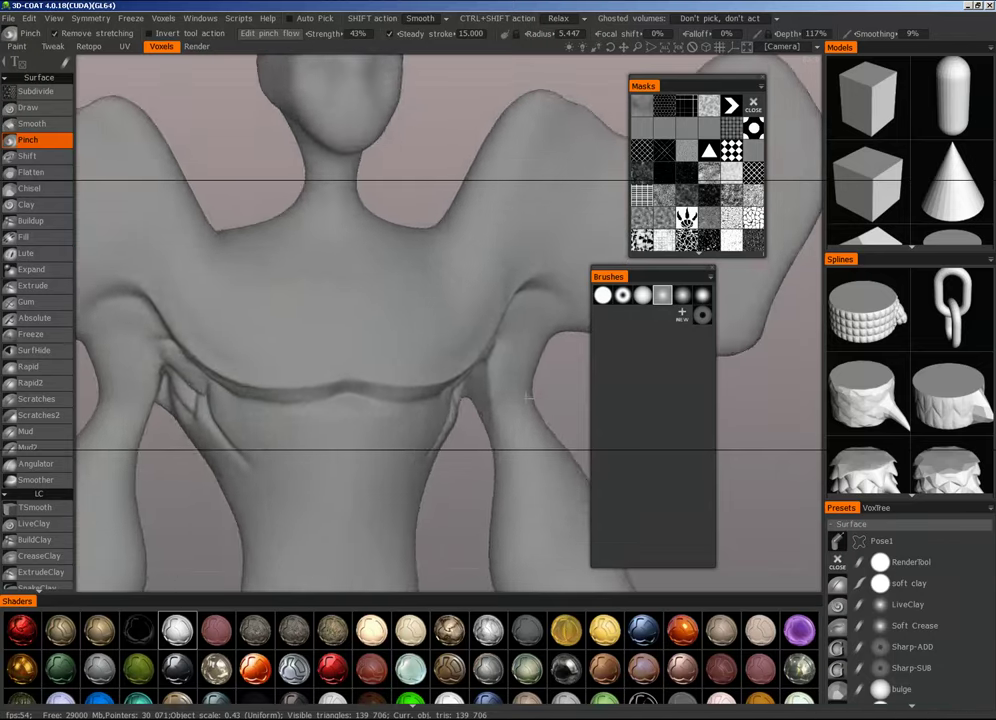
{"action": "left_click_drag", "start_coordinate": [490, 390], "coordinate": [410, 395], "text": "alt"}
{"action": "right_click_drag", "start_coordinate": [410, 395], "coordinate": [478, 372], "text": "alt"}
{"action": "left_click_drag", "start_coordinate": [478, 372], "coordinate": [452, 338], "text": "alt"}
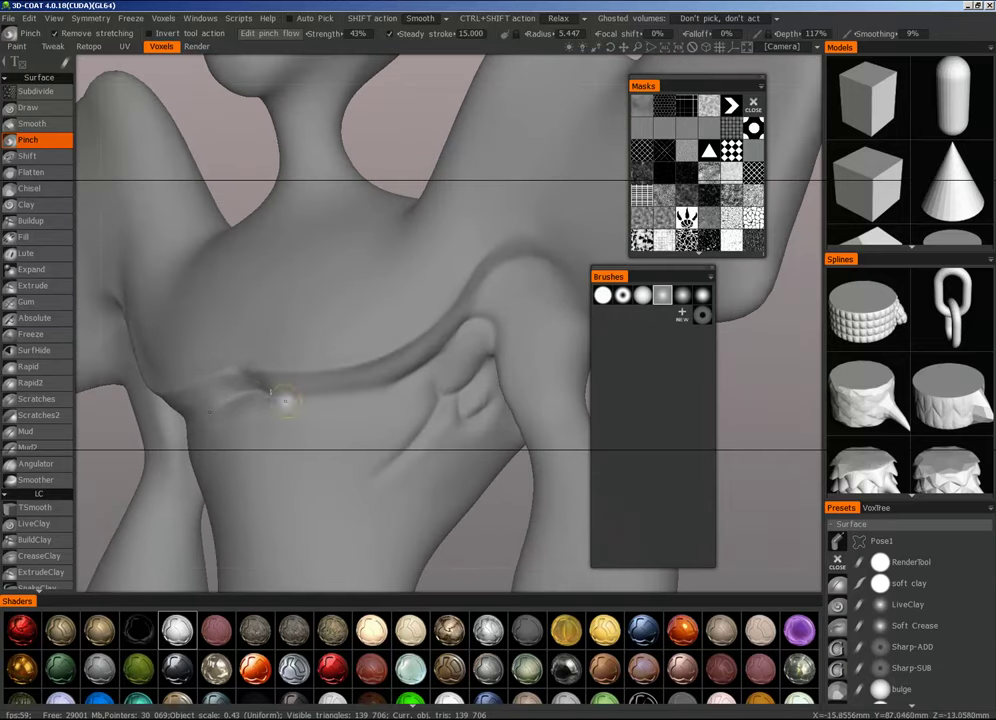
{"action": "left_click_drag", "start_coordinate": [258, 388], "coordinate": [438, 355]}
{"action": "middle_click_drag", "start_coordinate": [327, 395], "coordinate": [394, 432]}
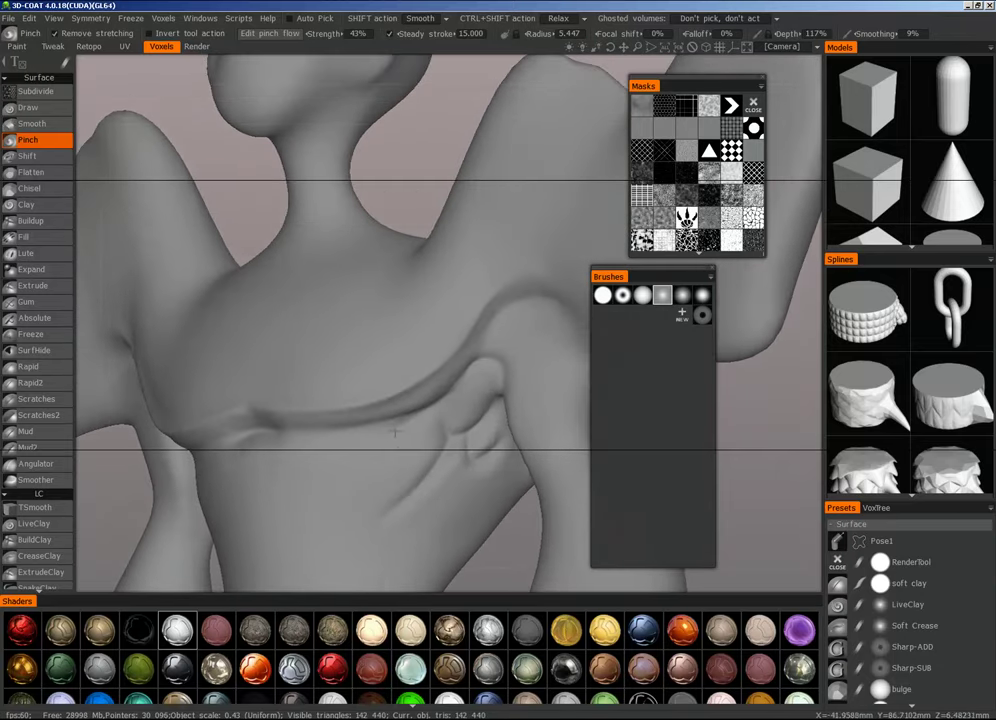
{"action": "middle_click_drag", "start_coordinate": [362, 226], "coordinate": [429, 421]}
{"action": "key", "text": "ctrl+z"}
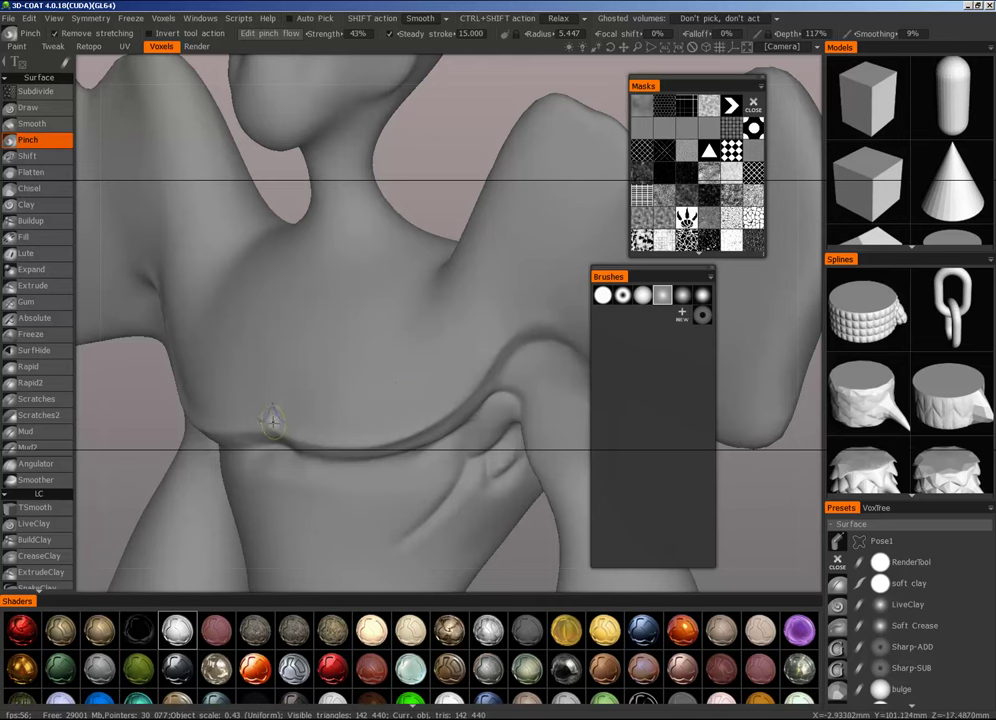
Step: Try steady Pinch strokes up the middle of the chest and across the upper chest, and undo the recent strokes
{"action": "left_click_drag", "start_coordinate": [269, 395], "coordinate": [308, 290]}
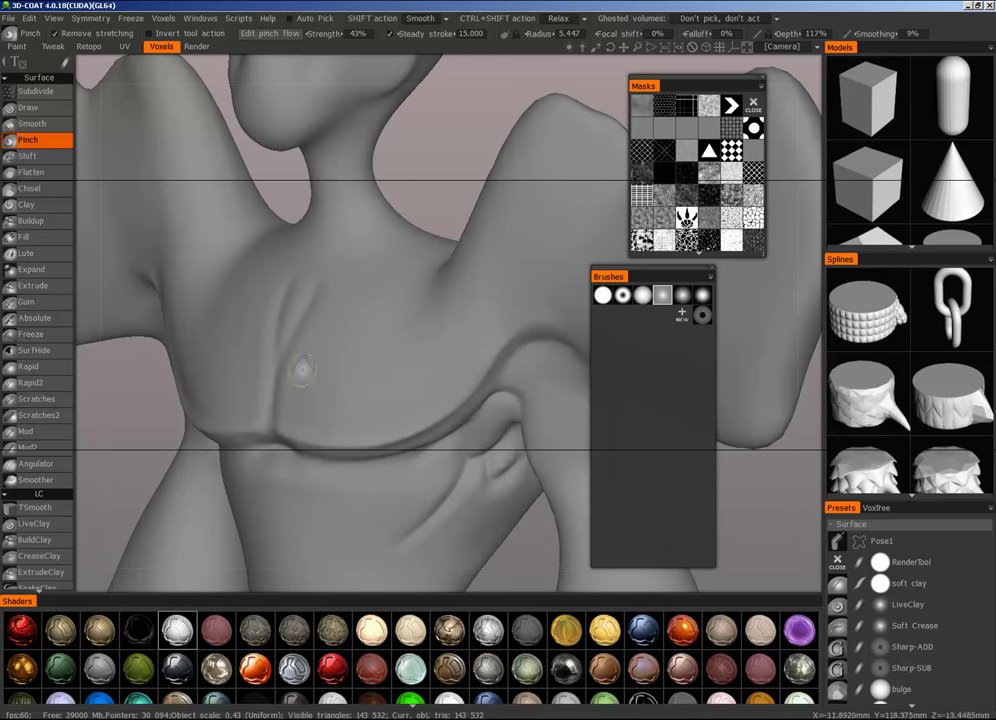
{"action": "middle_click_drag", "start_coordinate": [308, 290], "coordinate": [289, 365]}
{"action": "left_click_drag", "start_coordinate": [393, 266], "coordinate": [433, 263]}
{"action": "right_click_drag", "start_coordinate": [430, 268], "coordinate": [362, 467], "text": "alt"}
{"action": "left_click_drag", "start_coordinate": [362, 467], "coordinate": [388, 440], "text": "alt"}
{"action": "right_click_drag", "start_coordinate": [388, 440], "coordinate": [510, 372], "text": "alt"}
{"action": "mouse_move", "coordinate": [510, 372]}
{"action": "left_mouse_down", "text": "alt"}
{"action": "mouse_move", "coordinate": [458, 402]}
{"action": "mouse_move", "coordinate": [455, 432]}
{"action": "mouse_move", "coordinate": [394, 464]}
{"action": "mouse_move", "coordinate": [428, 452]}
{"action": "mouse_move", "coordinate": [396, 440]}
{"action": "left_mouse_up", "text": "alt"}
{"action": "key", "text": "ctrl+z"}
{"action": "key", "text": "ctrl+z"}
{"action": "key", "text": "ctrl+z"}
{"action": "right_click_drag", "start_coordinate": [396, 440], "coordinate": [342, 514], "text": "alt"}
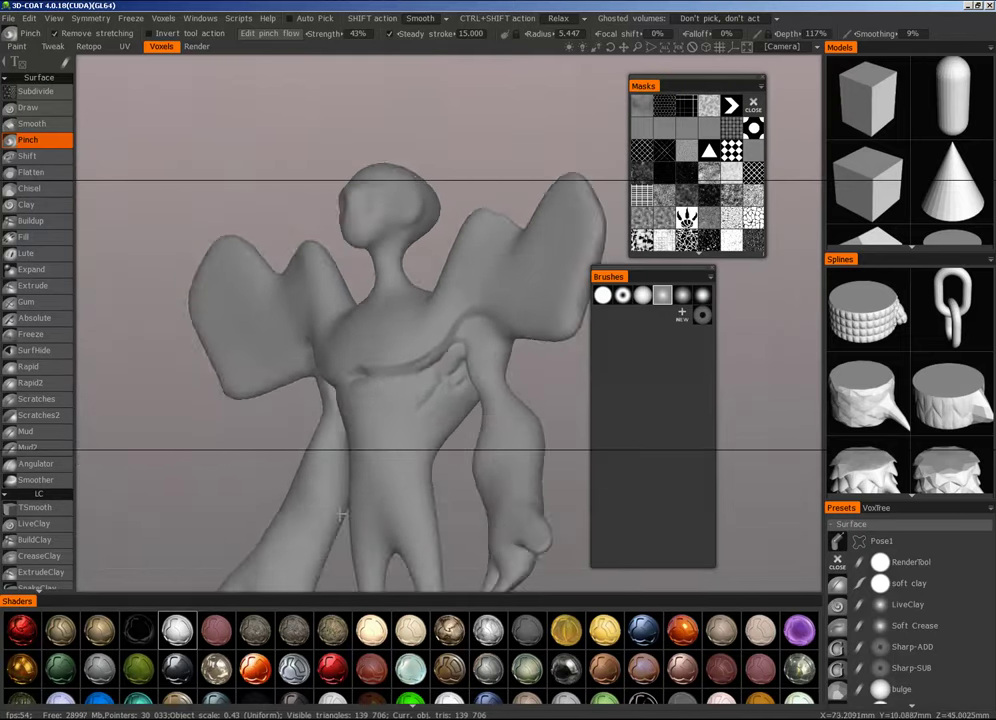
Step: Try to deepen the crease where the chest edge curves over the upper arm with a steady Pinch stroke at radius 5.447
{"action": "middle_click_drag", "start_coordinate": [341, 514], "coordinate": [363, 335]}
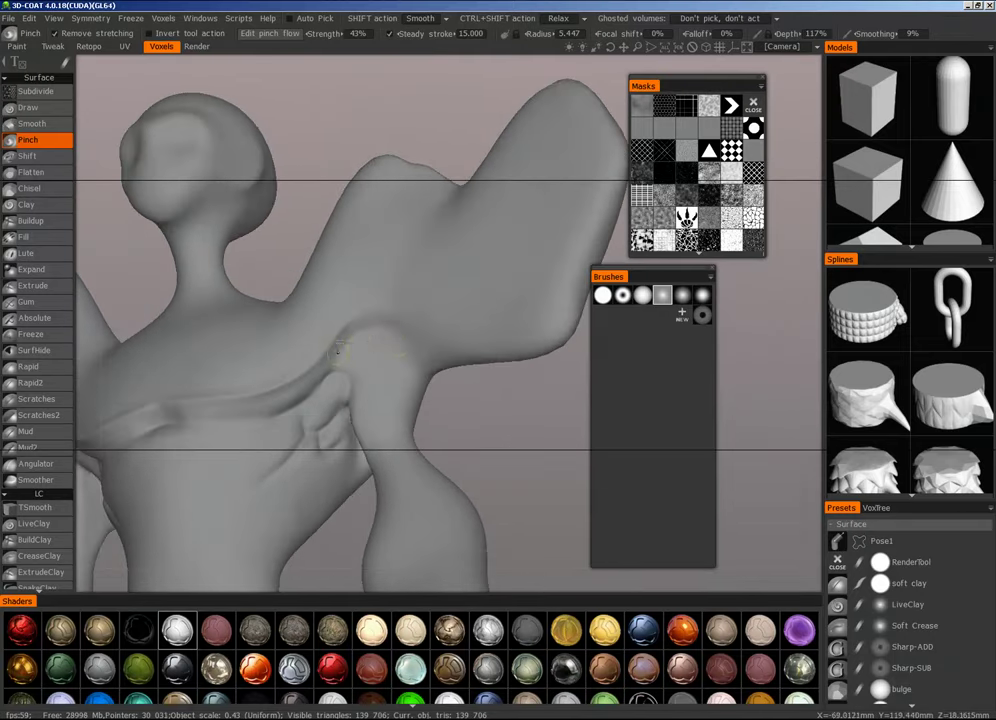
{"action": "left_click_drag", "start_coordinate": [338, 352], "coordinate": [353, 346]}
{"action": "middle_click_drag", "start_coordinate": [410, 360], "coordinate": [472, 438]}
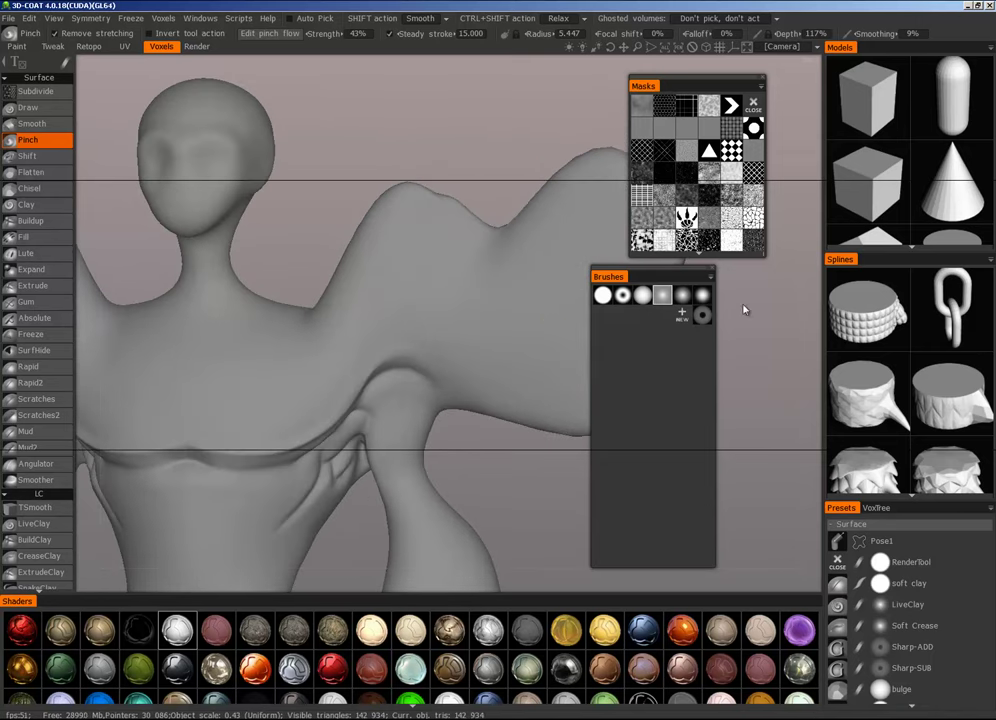
Step: Switch to the default brush folder and create a new brush from a curve bowed strongly toward the graph's lower-right corner
{"action": "left_click", "coordinate": [686, 295]}
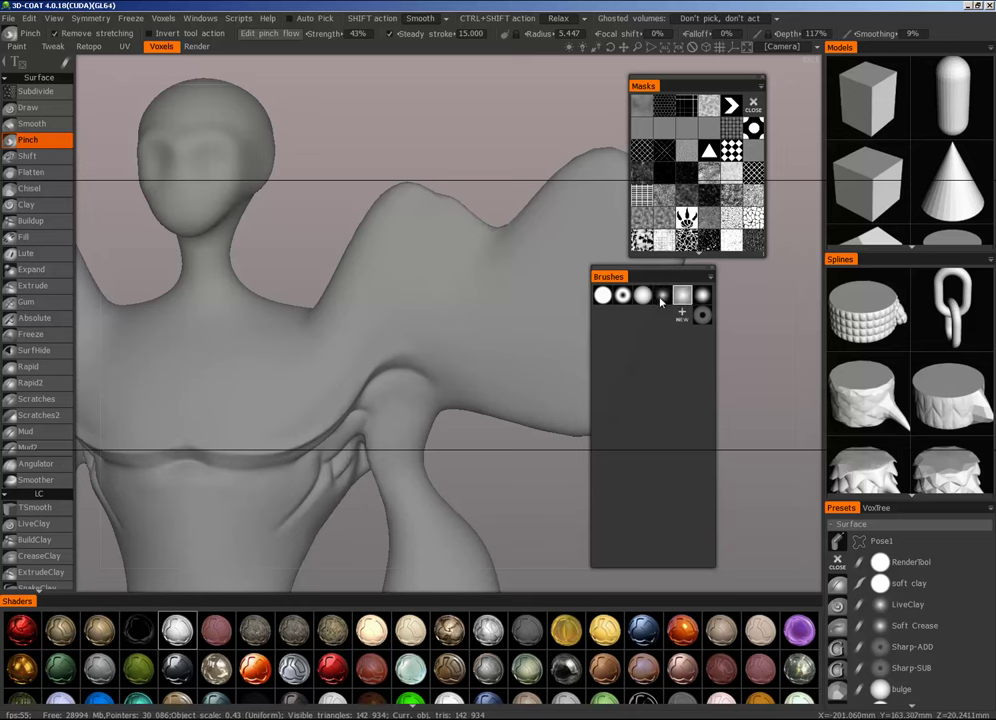
{"action": "left_click", "coordinate": [709, 278]}
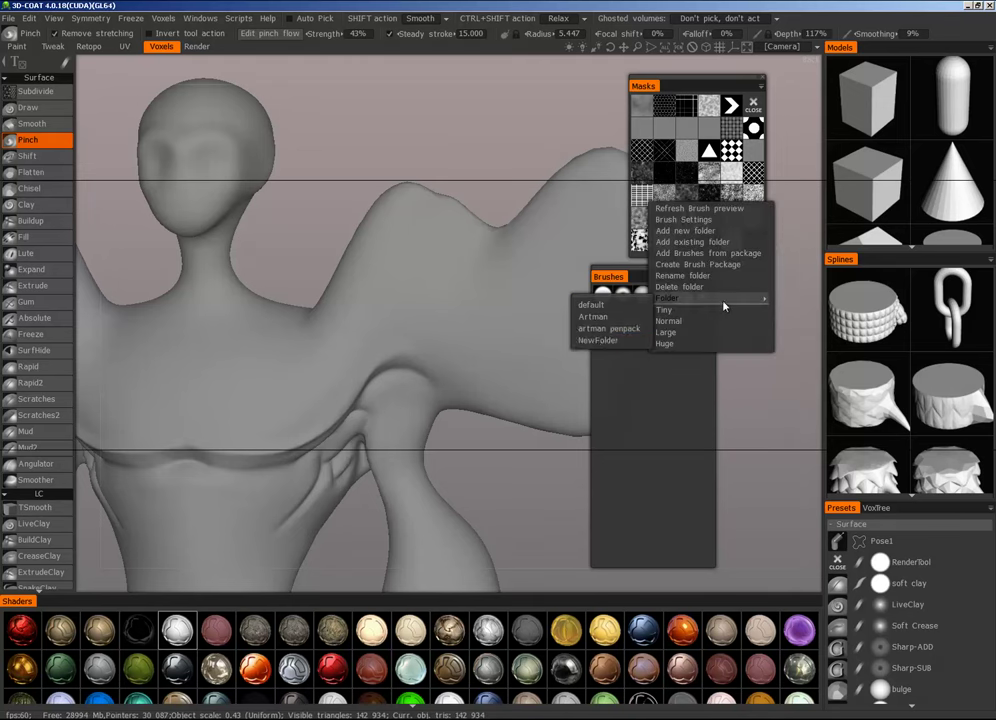
{"action": "left_click", "coordinate": [623, 312]}
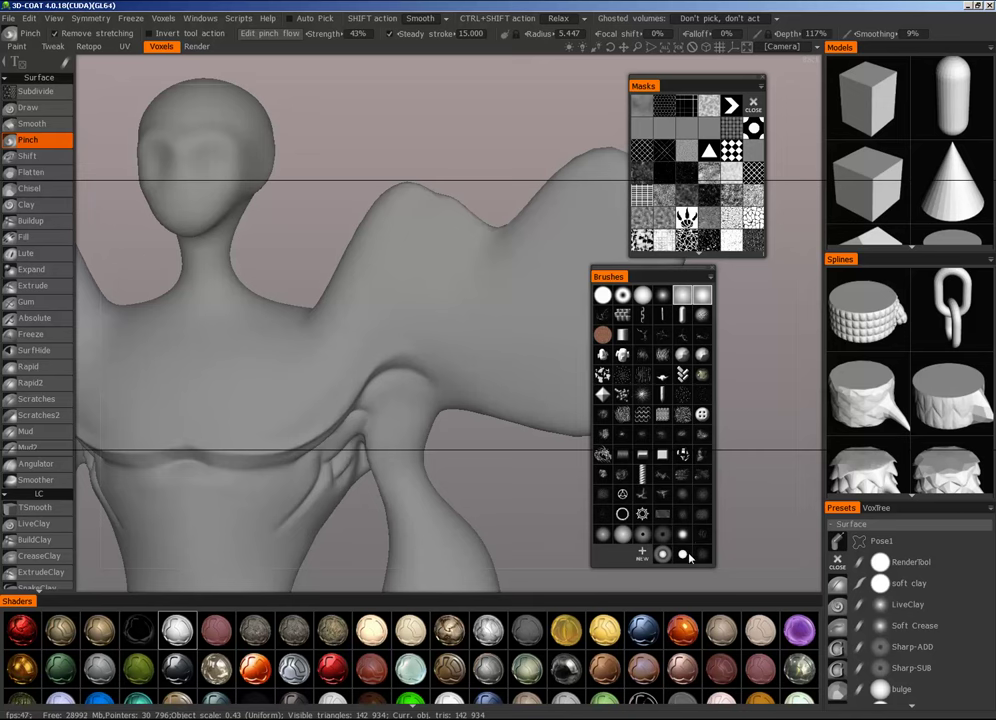
{"action": "left_click", "coordinate": [642, 553]}
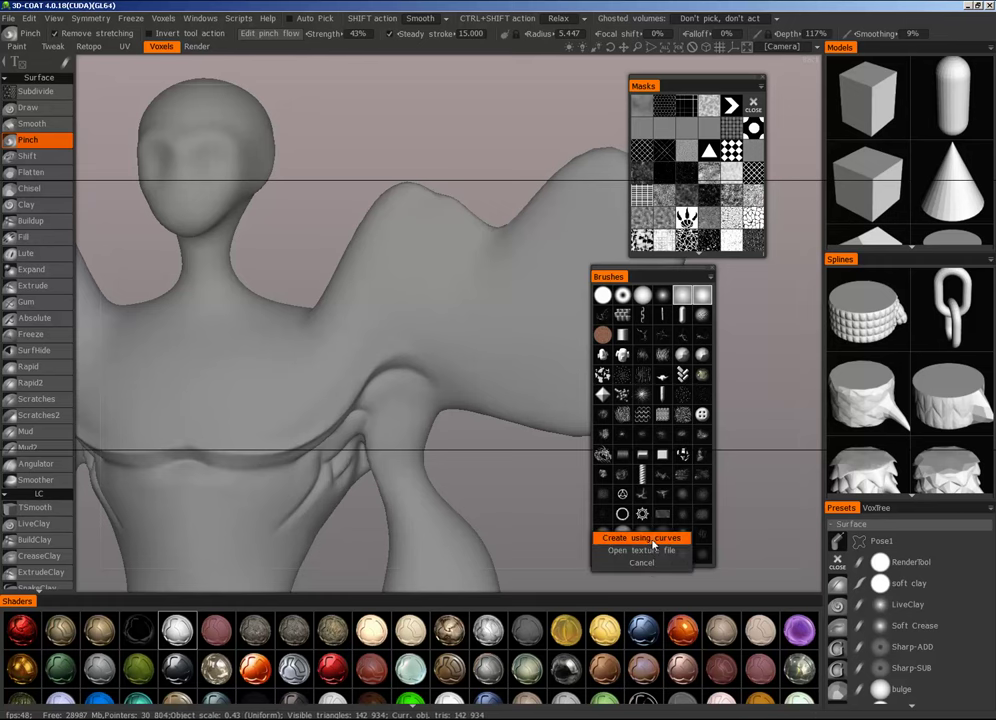
{"action": "left_click", "coordinate": [642, 536]}
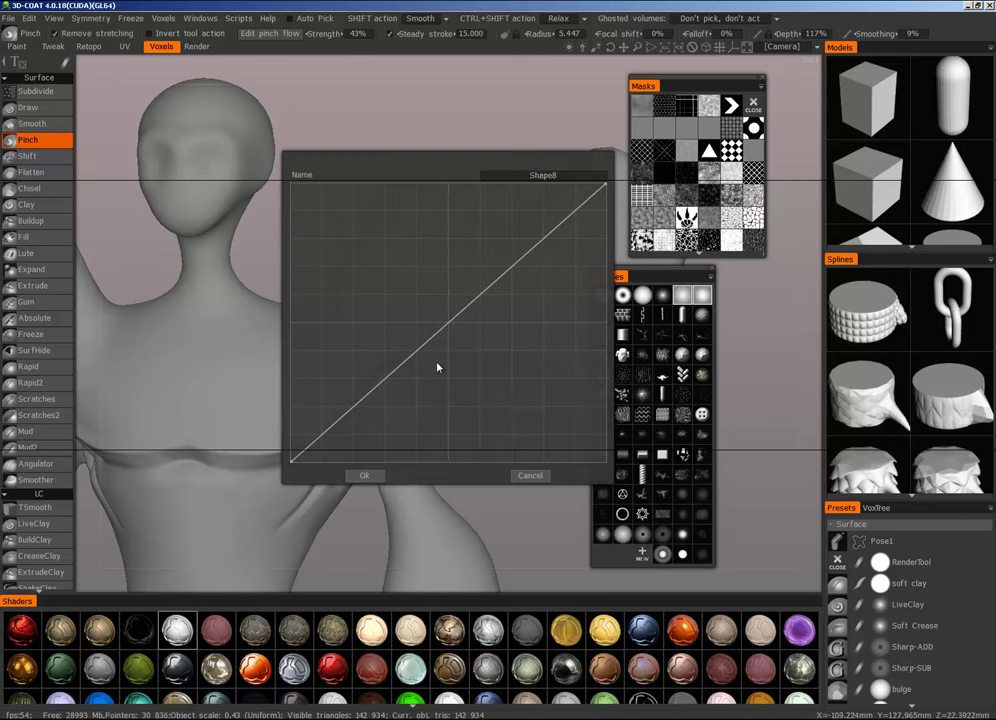
{"action": "left_click_drag", "start_coordinate": [425, 349], "coordinate": [518, 400]}
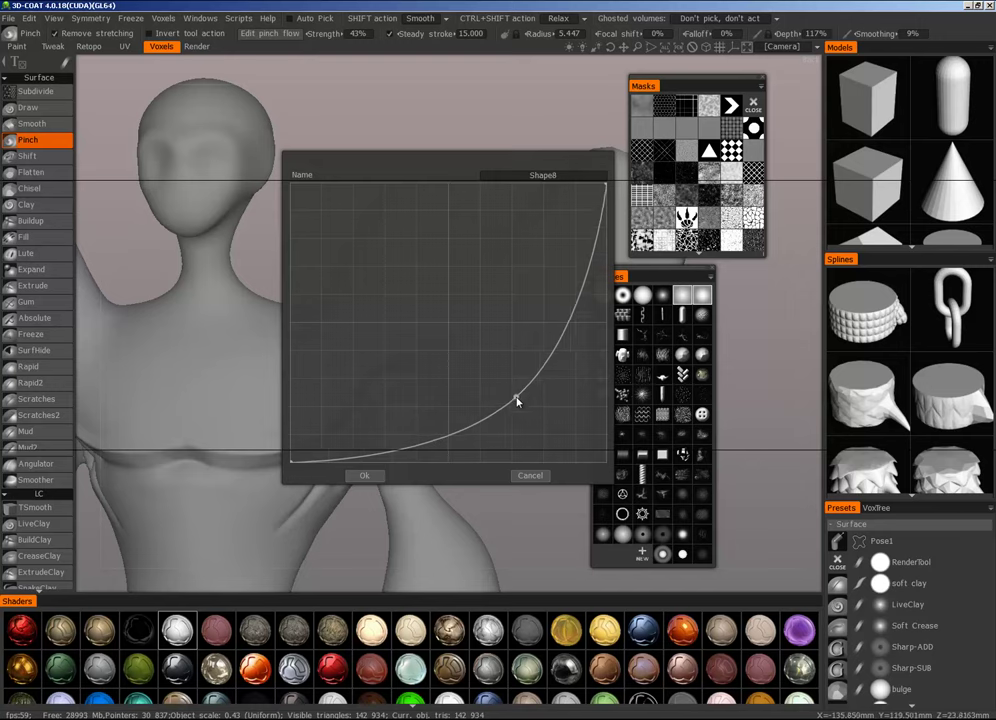
{"action": "left_click", "coordinate": [366, 478]}
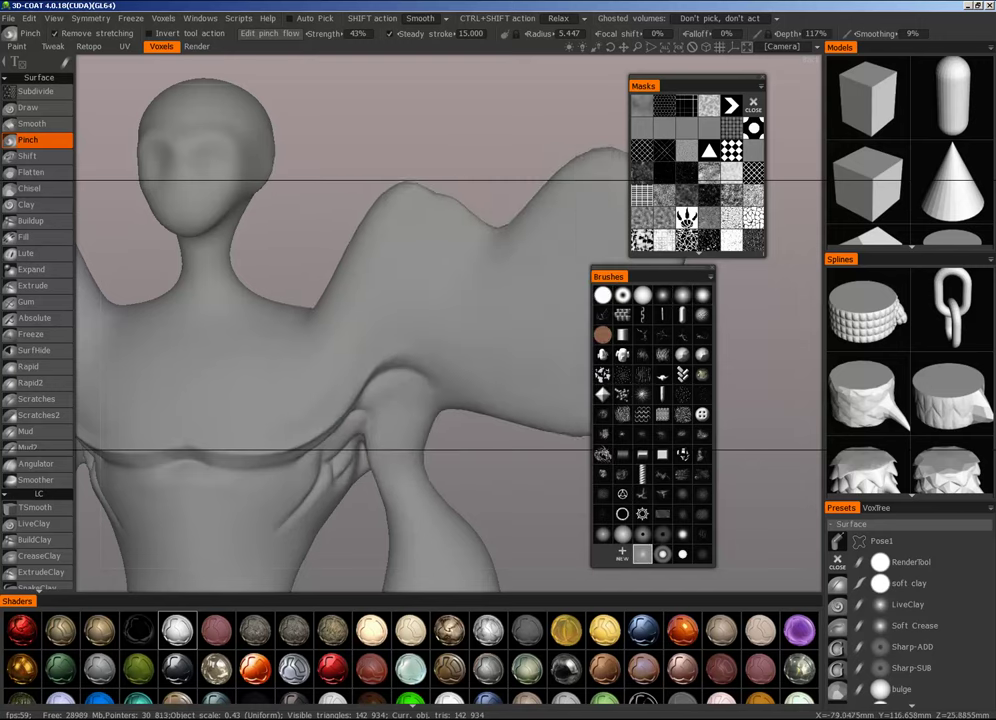
Step: Edit the new brush's curve, pulling its middle point almost into the graph's lower-right corner for a sharper falloff
{"action": "left_click_drag", "start_coordinate": [400, 360], "coordinate": [470, 360], "text": "alt"}
{"action": "right_click_drag", "start_coordinate": [470, 360], "coordinate": [530, 330], "text": "alt"}
{"action": "left_click_drag", "start_coordinate": [446, 398], "coordinate": [429, 388], "text": "alt"}
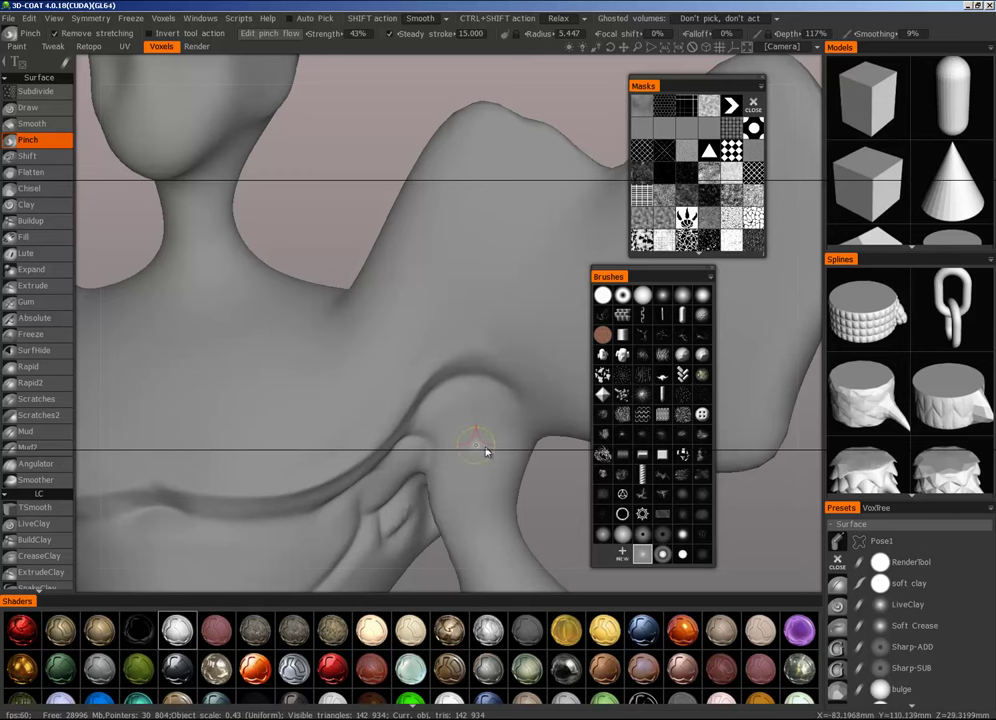
{"action": "right_click", "coordinate": [643, 555]}
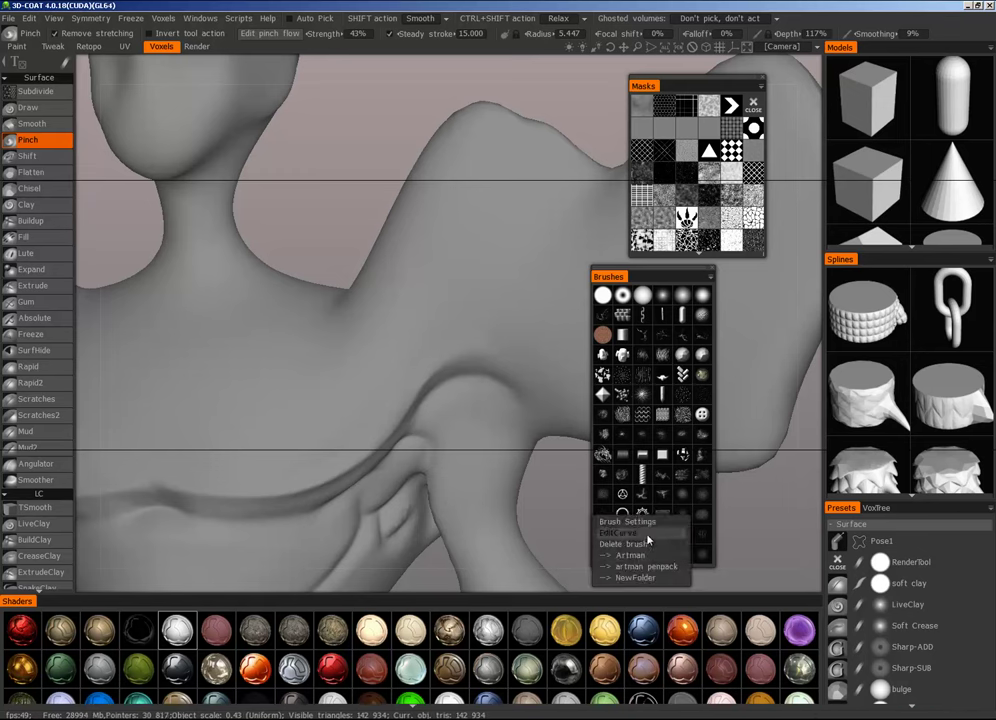
{"action": "left_click", "coordinate": [634, 540]}
{"action": "left_click_drag", "start_coordinate": [546, 414], "coordinate": [525, 402]}
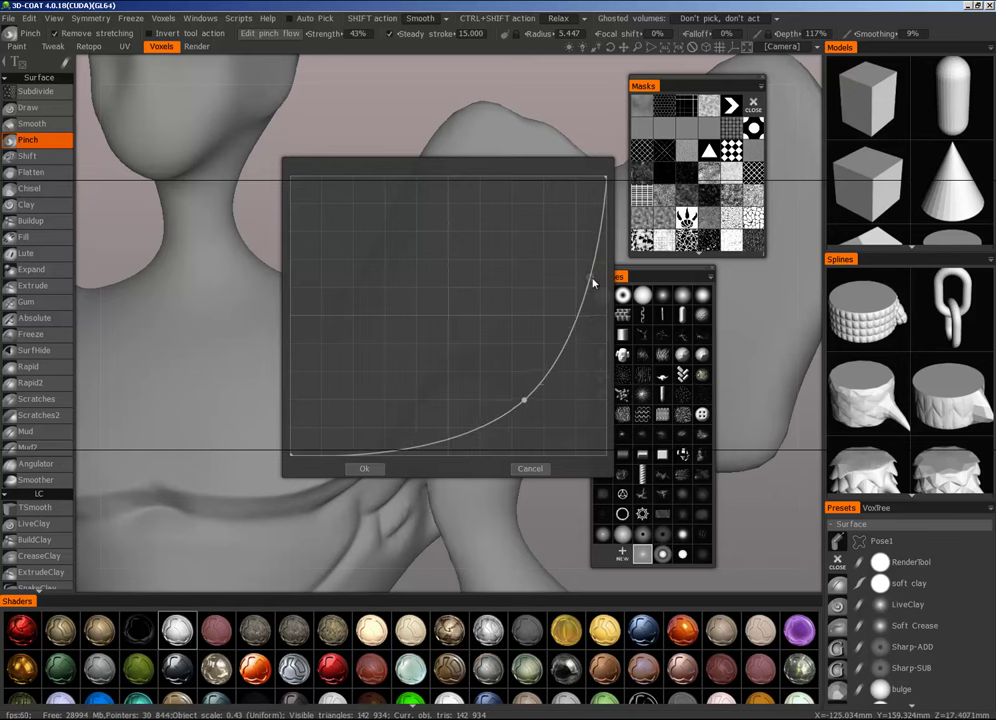
{"action": "left_click", "coordinate": [522, 402]}
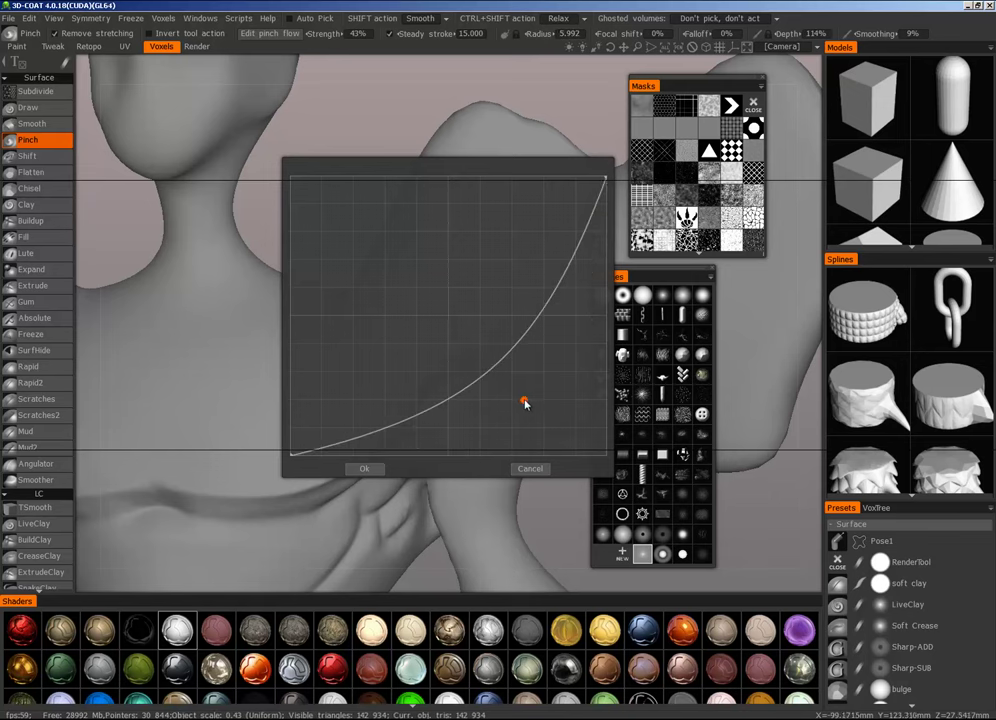
{"action": "left_click_drag", "start_coordinate": [531, 408], "coordinate": [598, 446]}
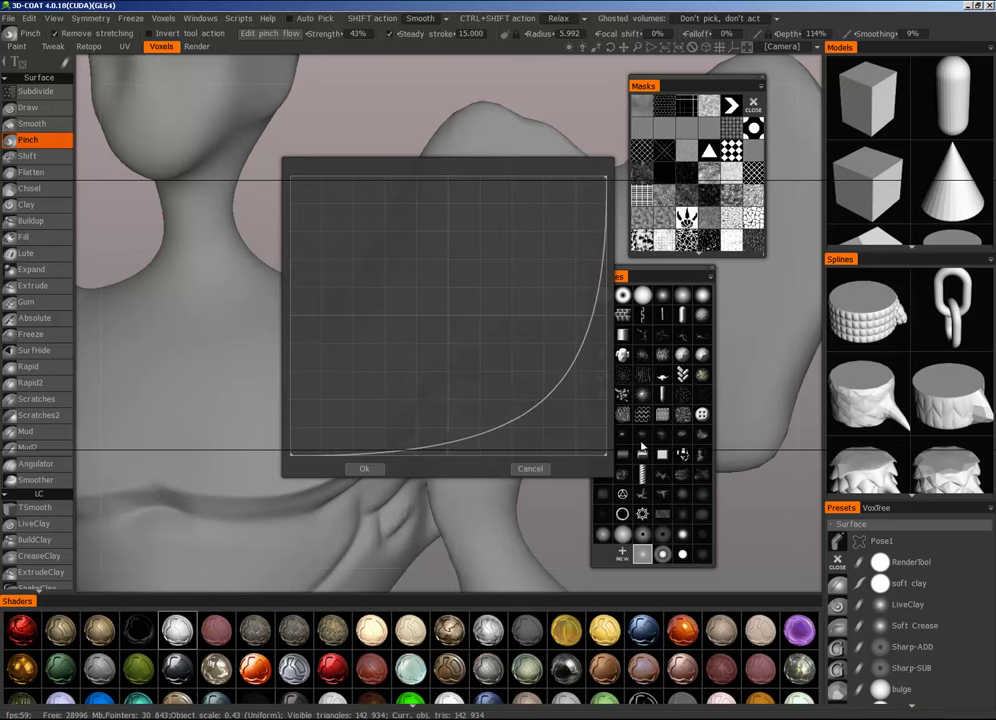
{"action": "left_click", "coordinate": [368, 469]}
Step: Try the new brush with a steady Pinch stroke along the chest's lower edge at radius 2.810
{"action": "left_click_drag", "start_coordinate": [411, 433], "coordinate": [328, 421], "text": "alt"}
{"action": "right_click_drag", "start_coordinate": [346, 430], "coordinate": [451, 391], "text": "alt"}
{"action": "middle_click_drag", "start_coordinate": [451, 391], "coordinate": [500, 311], "text": "alt"}
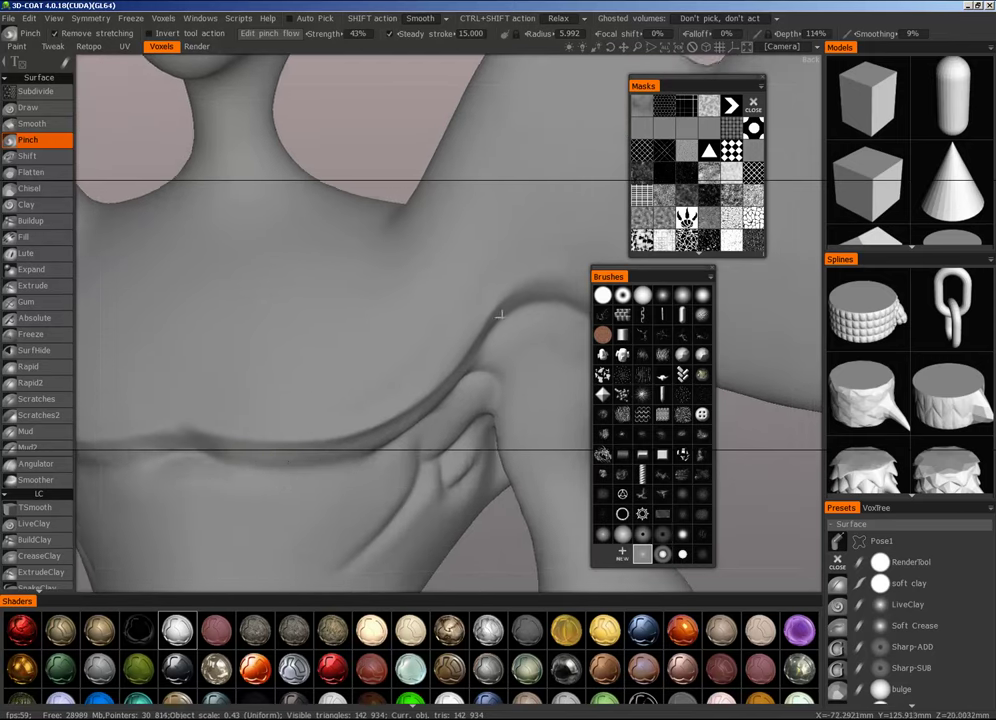
{"action": "left_click_drag", "start_coordinate": [235, 461], "coordinate": [352, 455]}
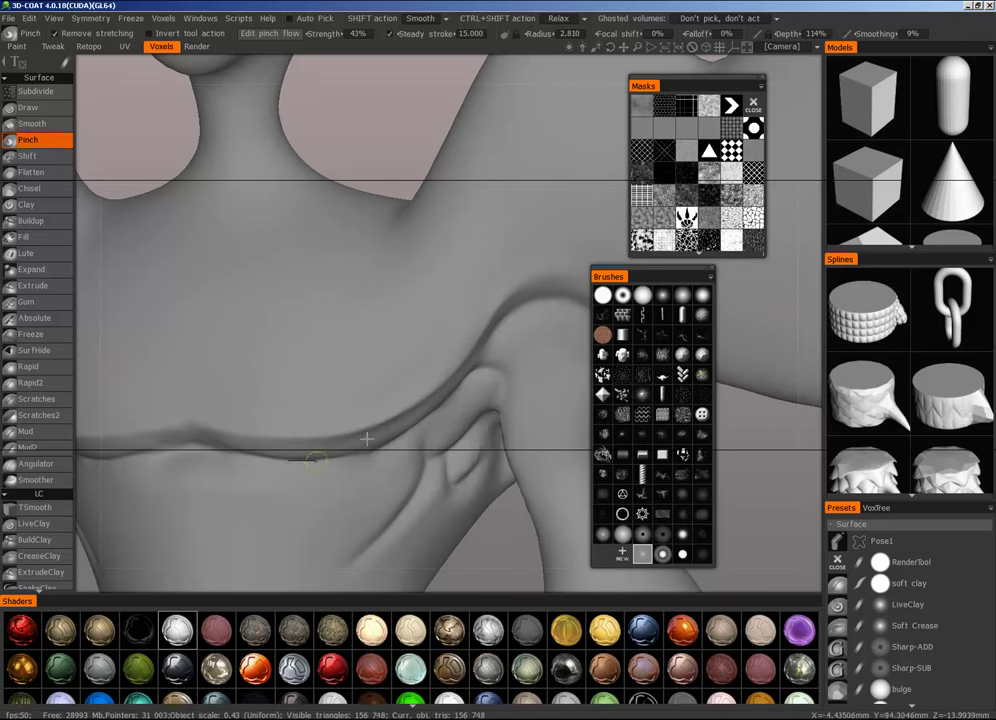
{"action": "right_click_drag", "start_coordinate": [317, 460], "coordinate": [292, 490], "text": "alt"}
{"action": "left_click_drag", "start_coordinate": [292, 490], "coordinate": [318, 486], "text": "alt"}
{"action": "right_click_drag", "start_coordinate": [318, 486], "coordinate": [507, 425], "text": "alt"}
{"action": "left_click_drag", "start_coordinate": [507, 425], "coordinate": [453, 407], "text": "alt"}
{"action": "right_click_drag", "start_coordinate": [453, 407], "coordinate": [478, 398], "text": "alt"}
{"action": "mouse_move", "coordinate": [478, 398]}
{"action": "left_mouse_down", "text": "alt"}
{"action": "mouse_move", "coordinate": [360, 390]}
{"action": "mouse_move", "coordinate": [478, 398]}
{"action": "left_mouse_up", "text": "alt"}
{"action": "right_click_drag", "start_coordinate": [478, 398], "coordinate": [350, 470], "text": "alt"}
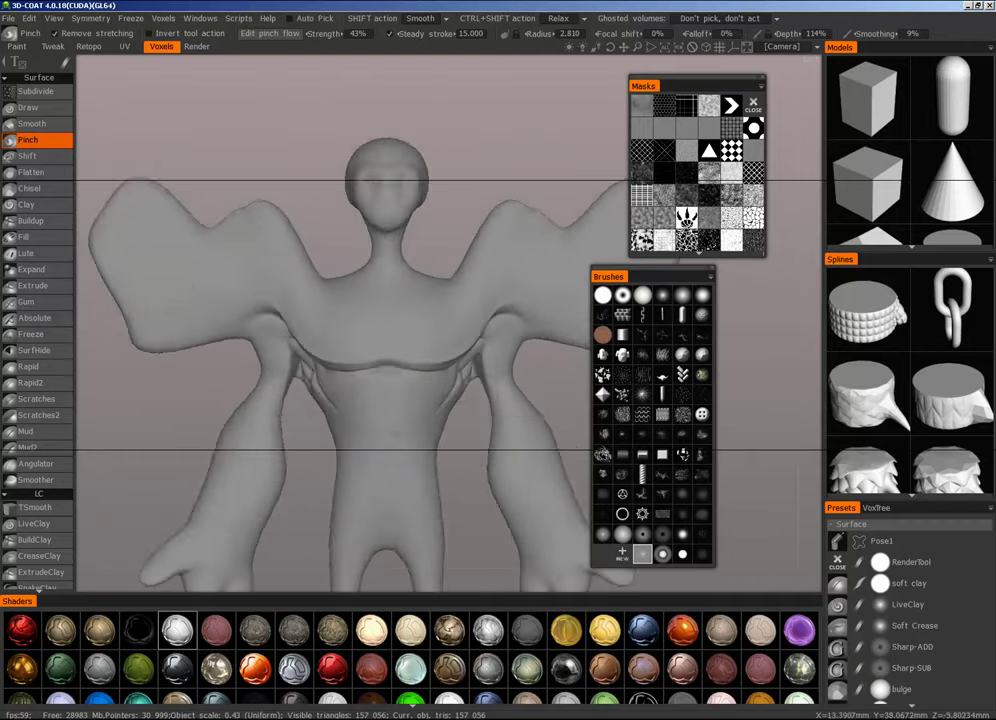
{"action": "scroll", "coordinate": [486, 403], "scroll_direction": "up", "scroll_amount": 6}
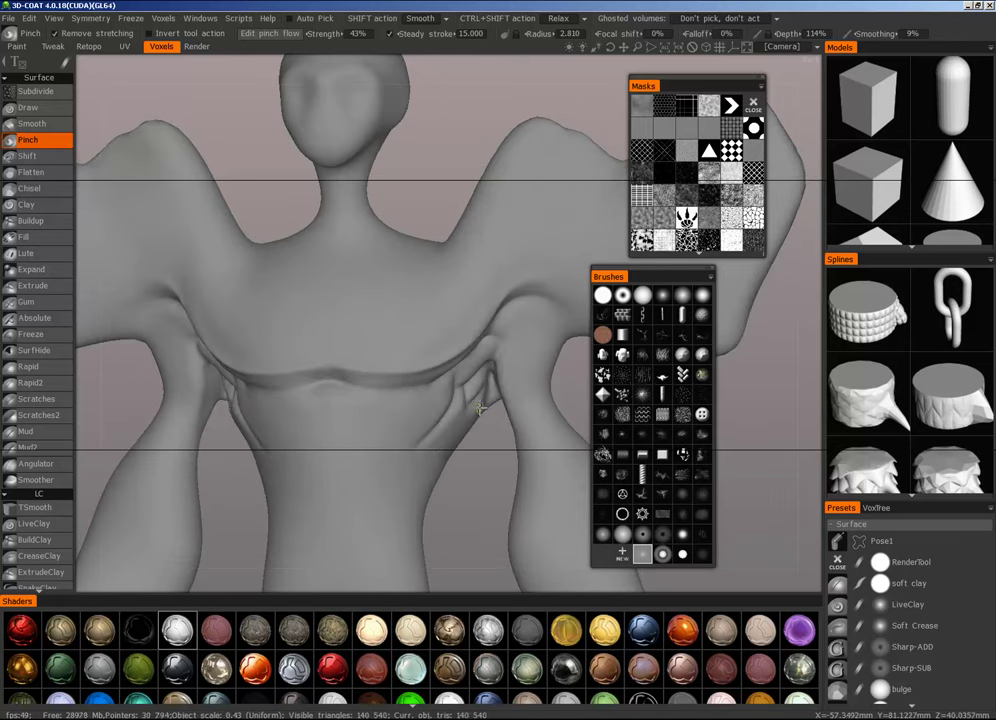
Step: Undo the recent Pinch strokes along the chest's lower edge, shoulders and armpit creases
{"action": "key", "text": "ctrl+z"}
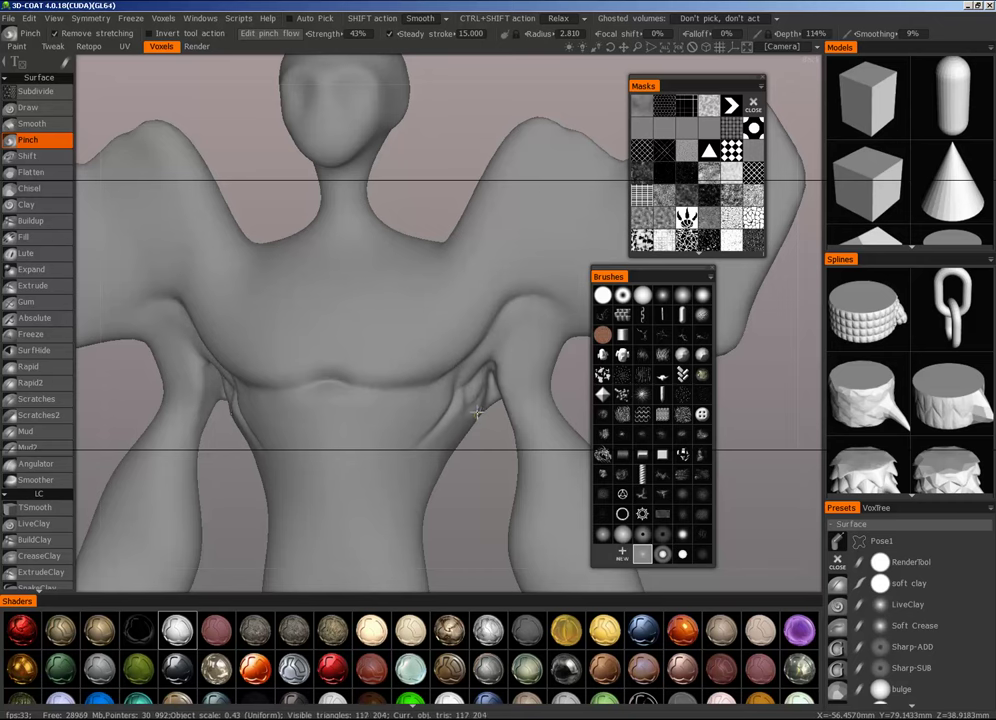
{"action": "key", "text": "ctrl+z"}
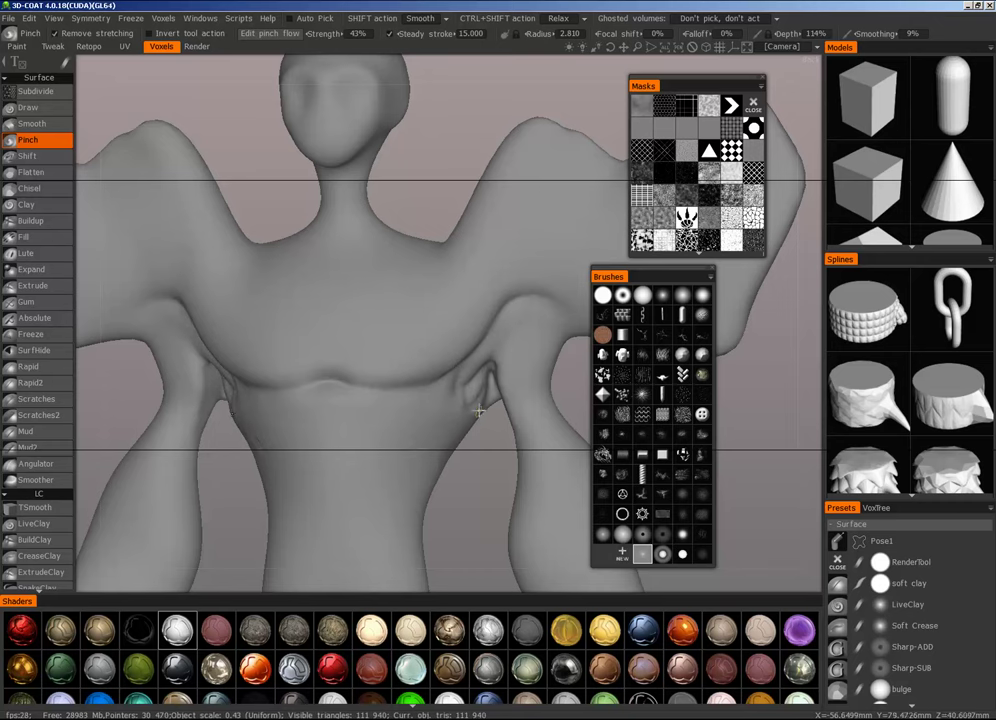
{"action": "right_click_drag", "start_coordinate": [479, 418], "coordinate": [476, 454]}
{"action": "middle_click_drag", "start_coordinate": [476, 454], "coordinate": [465, 358]}
{"action": "left_click_drag", "start_coordinate": [465, 358], "coordinate": [500, 360]}
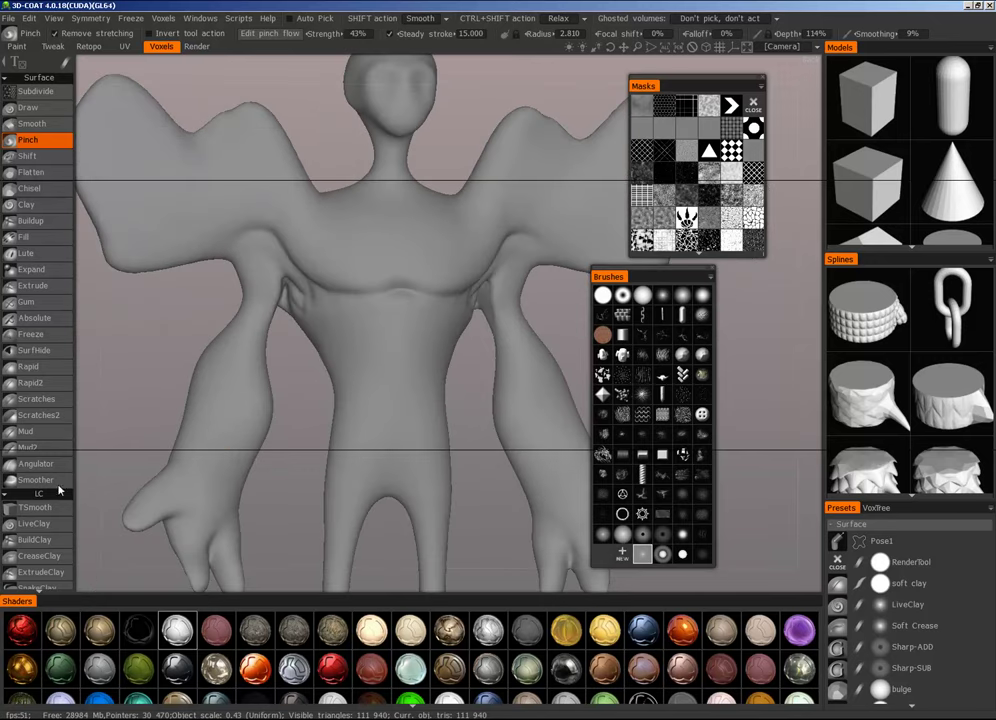
Step: Compare the options of the TSmooth and CreaseClay tools with those of the Smooth and Draw surface tools
{"action": "scroll", "coordinate": [37, 228], "scroll_direction": "down", "scroll_amount": 5}
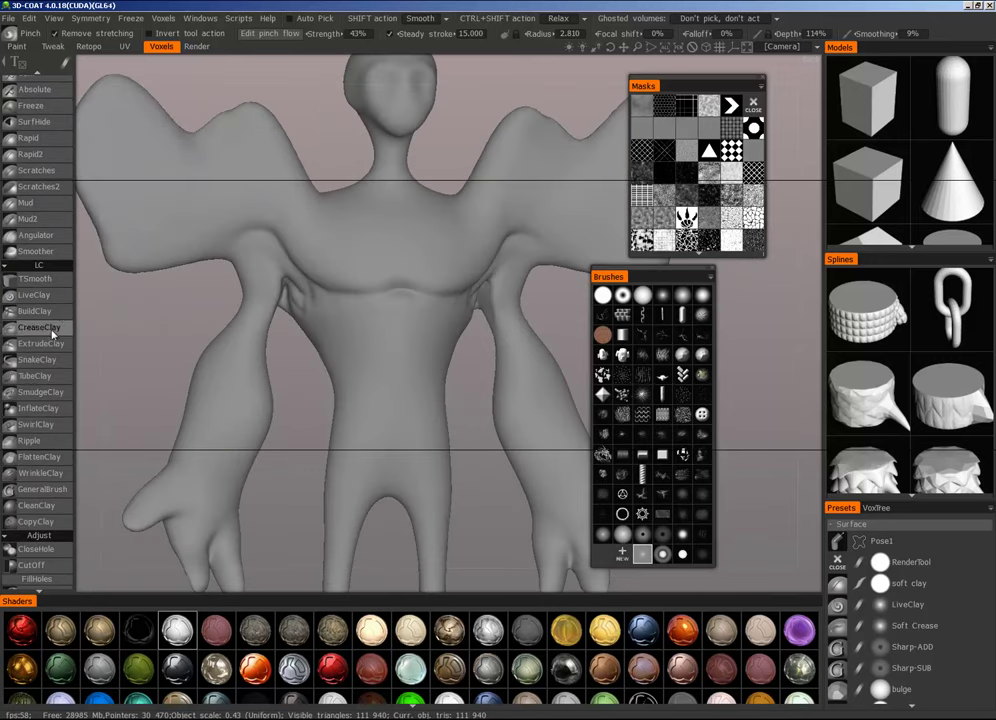
{"action": "left_click", "coordinate": [36, 281]}
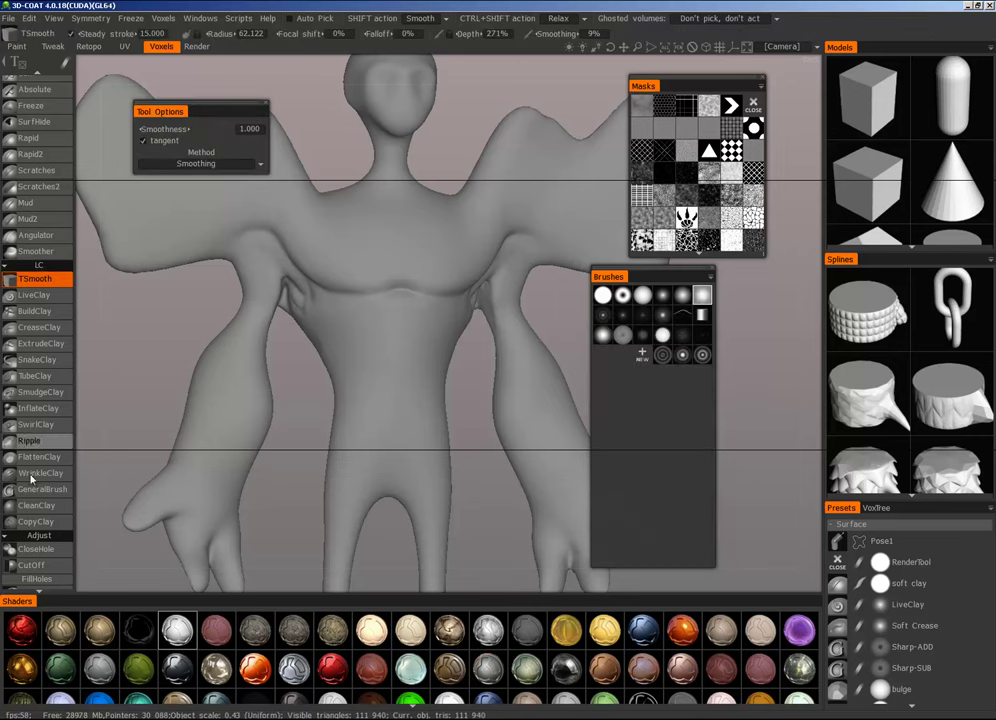
{"action": "left_click", "coordinate": [40, 327]}
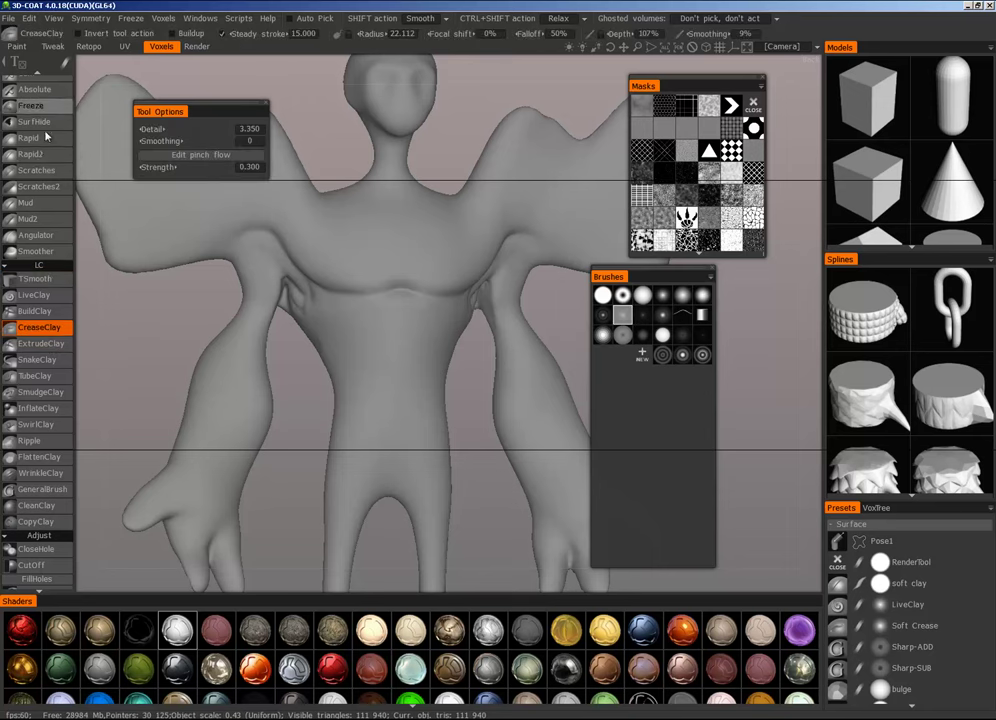
{"action": "scroll", "coordinate": [43, 400], "scroll_direction": "up", "scroll_amount": 5}
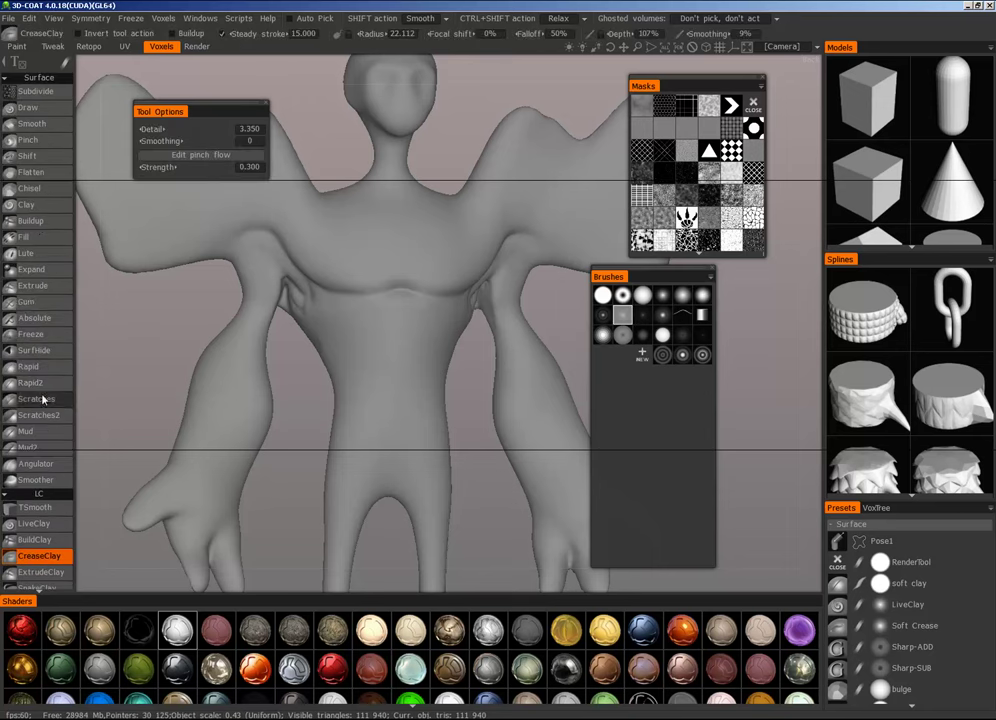
{"action": "left_click", "coordinate": [38, 123]}
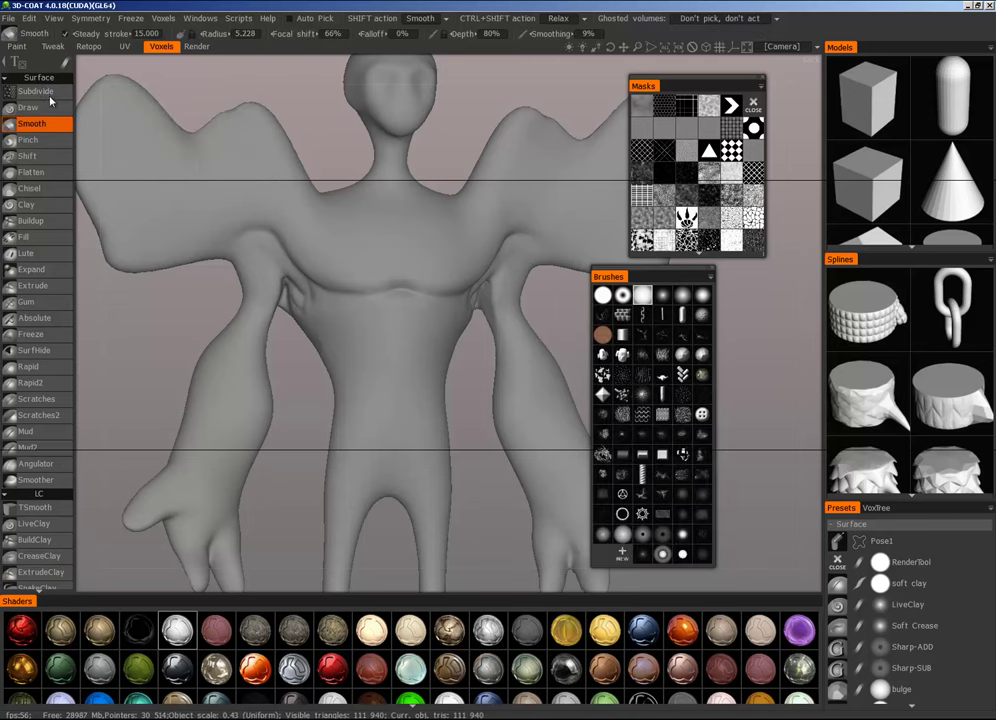
{"action": "left_click", "coordinate": [48, 108]}
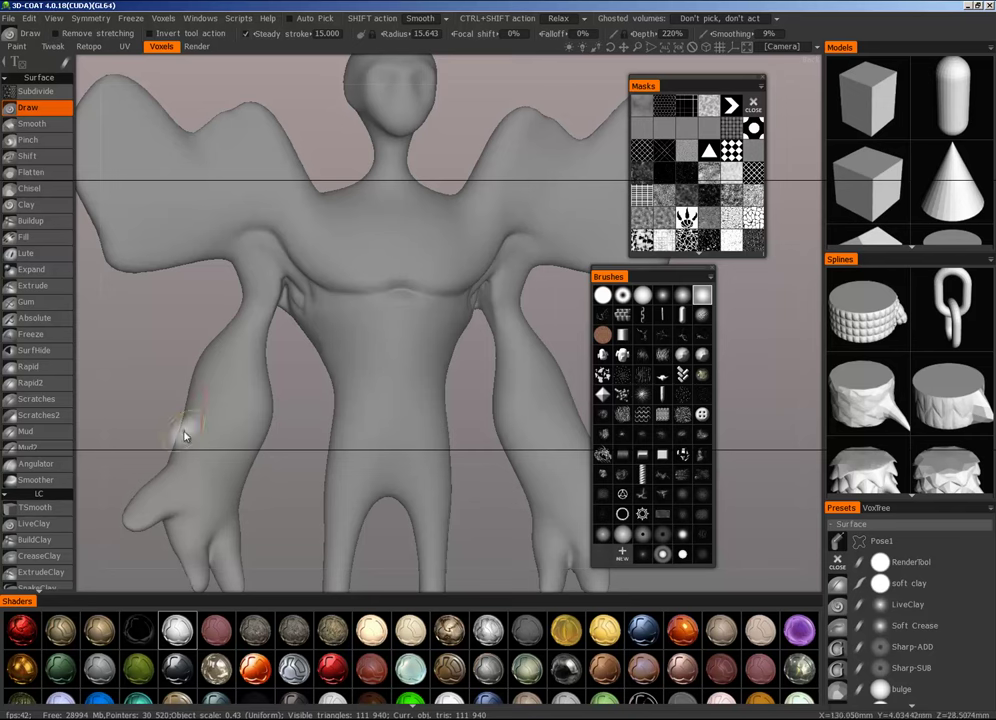
Step: Sculpt an irregular patch on the upper chest with LiveClay, using the soft round brush at 127% depth
{"action": "scroll", "coordinate": [45, 410], "scroll_direction": "down", "scroll_amount": 3}
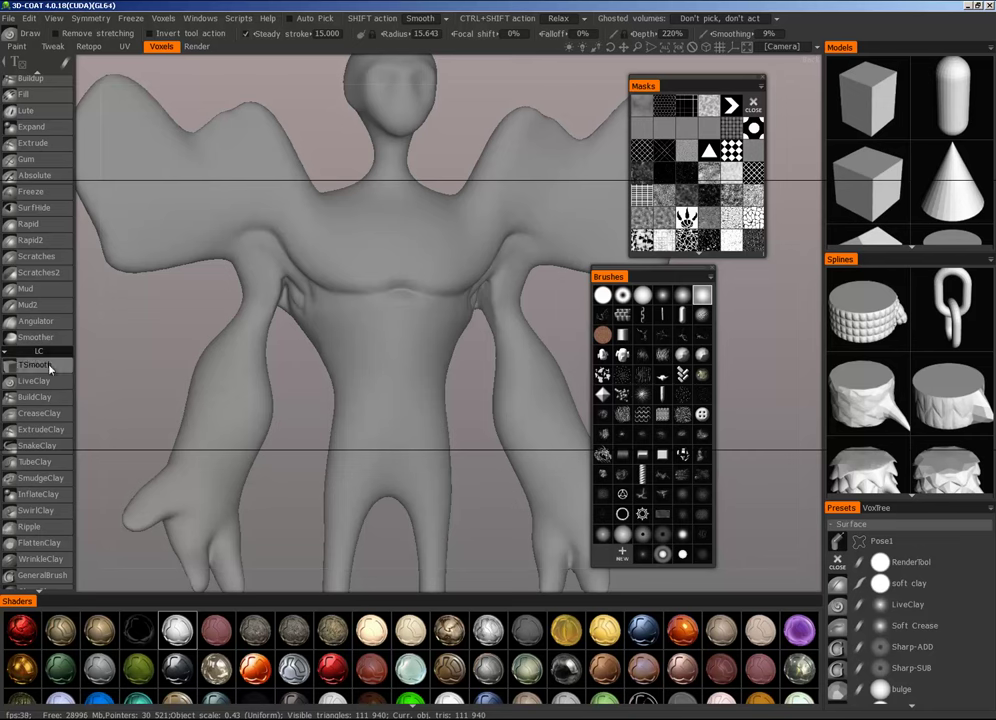
{"action": "left_click", "coordinate": [40, 397]}
{"action": "left_click", "coordinate": [35, 384]}
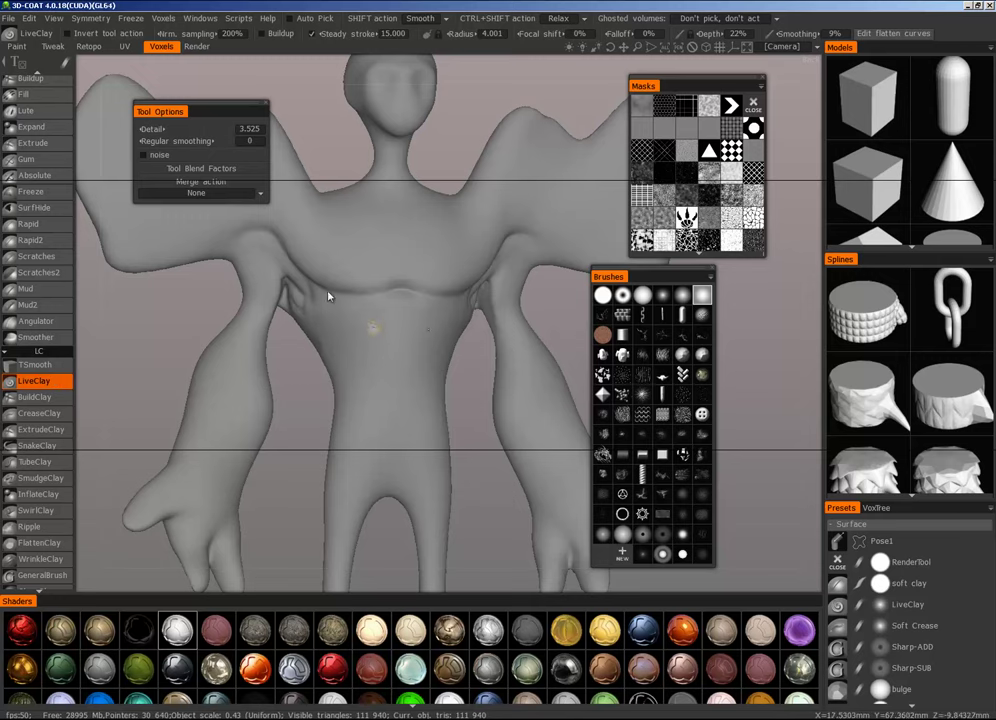
{"action": "right_click_drag", "start_coordinate": [430, 350], "coordinate": [613, 267], "text": "alt"}
{"action": "middle_click_drag", "start_coordinate": [430, 208], "coordinate": [440, 404], "text": "alt"}
{"action": "mouse_move", "coordinate": [440, 404]}
{"action": "right_mouse_down", "text": "alt"}
{"action": "mouse_move", "coordinate": [612, 323]}
{"action": "mouse_move", "coordinate": [351, 393]}
{"action": "mouse_move", "coordinate": [360, 360]}
{"action": "right_mouse_up", "text": "alt"}
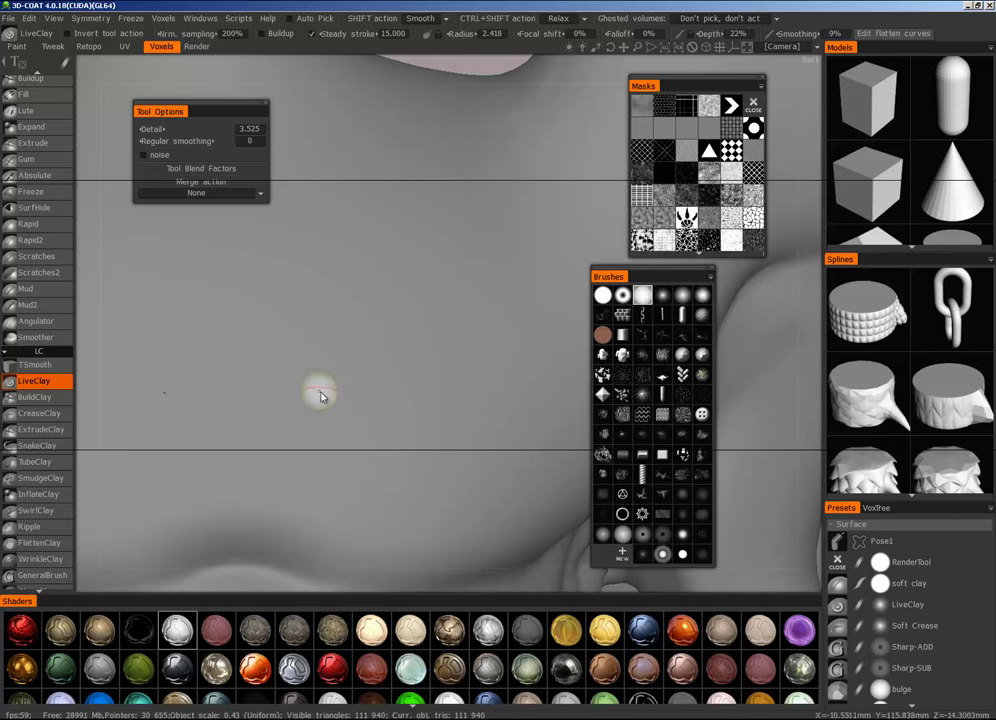
{"action": "mouse_move", "coordinate": [407, 359]}
{"action": "left_mouse_down"}
{"action": "mouse_move", "coordinate": [409, 373]}
{"action": "mouse_move", "coordinate": [389, 380]}
{"action": "mouse_move", "coordinate": [402, 387]}
{"action": "left_mouse_up"}
{"action": "right_click_drag", "start_coordinate": [402, 387], "coordinate": [515, 285], "text": "alt"}
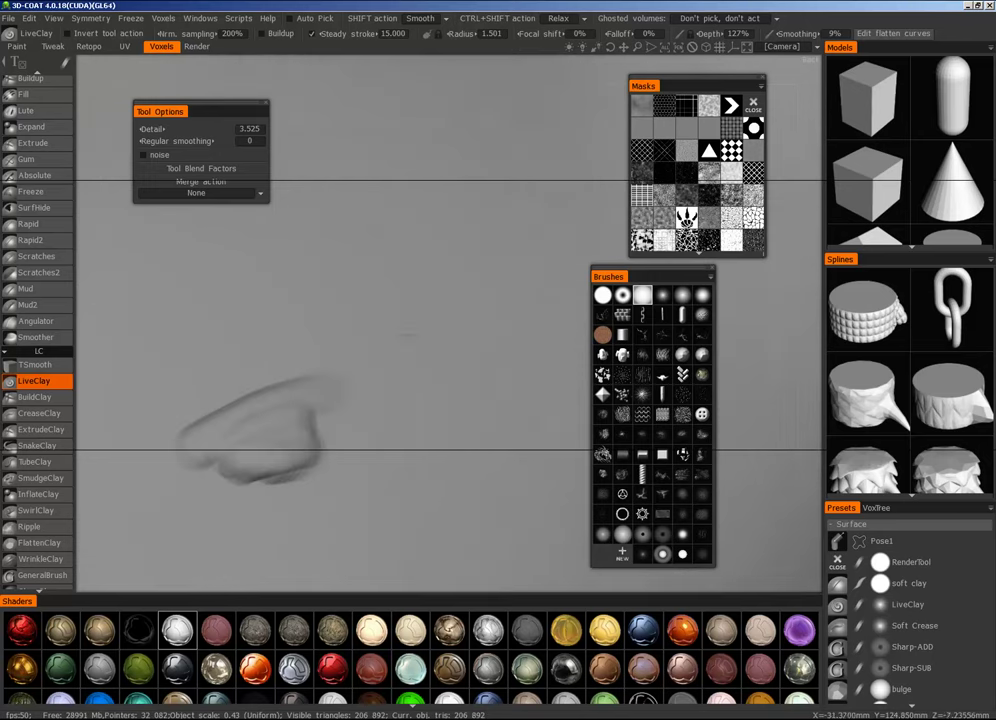
Step: Sculpt a smaller, finer LiveClay patch inside the first one with a reduced brush radius
{"action": "middle_click_drag", "start_coordinate": [270, 430], "coordinate": [424, 336], "text": "alt"}
{"action": "right_click_drag", "start_coordinate": [424, 336], "coordinate": [490, 310], "text": "alt"}
{"action": "right_click_drag", "start_coordinate": [414, 364], "coordinate": [393, 373]}
{"action": "mouse_move", "coordinate": [393, 373]}
{"action": "left_mouse_down"}
{"action": "mouse_move", "coordinate": [378, 362]}
{"action": "mouse_move", "coordinate": [391, 369]}
{"action": "mouse_move", "coordinate": [456, 356]}
{"action": "mouse_move", "coordinate": [425, 350]}
{"action": "left_mouse_up"}
Step: Sculpt a third, still smaller LiveClay patch within the second one at radius 0.202
{"action": "right_click_drag", "start_coordinate": [425, 350], "coordinate": [515, 288], "text": "alt"}
{"action": "middle_click_drag", "start_coordinate": [297, 454], "coordinate": [427, 342], "text": "alt"}
{"action": "right_click_drag", "start_coordinate": [427, 342], "coordinate": [392, 341]}
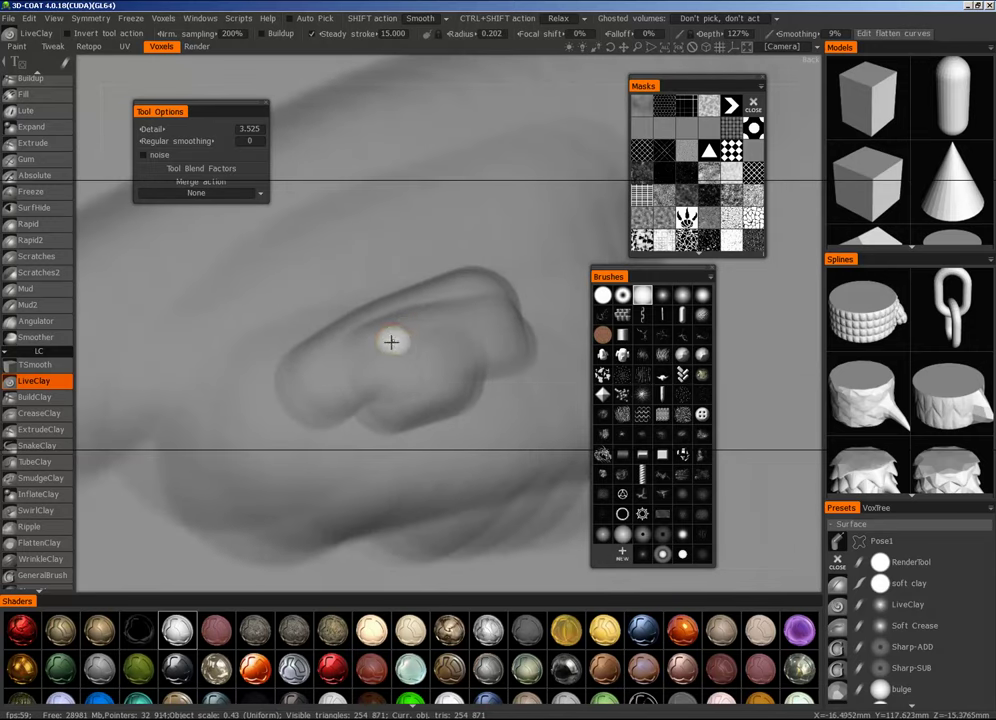
{"action": "mouse_move", "coordinate": [392, 341]}
{"action": "left_mouse_down"}
{"action": "mouse_move", "coordinate": [467, 326]}
{"action": "mouse_move", "coordinate": [420, 344]}
{"action": "mouse_move", "coordinate": [403, 370]}
{"action": "left_mouse_up"}
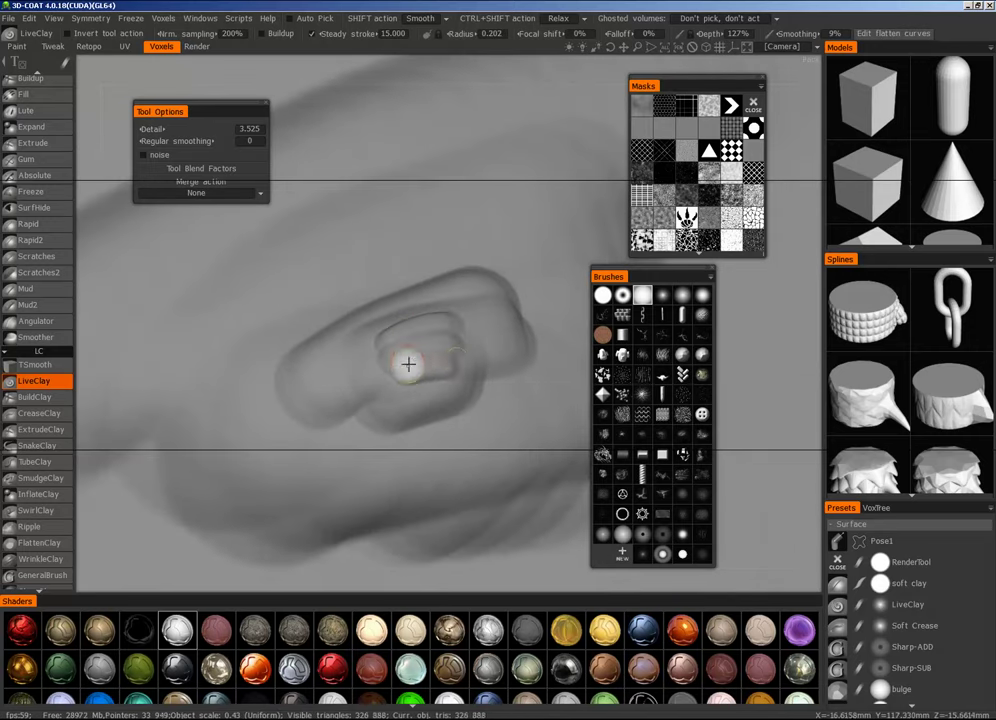
Step: Add very fine LiveClay ridges inside the innermost patch at radius 0.054
{"action": "scroll", "coordinate": [429, 333], "scroll_direction": "up", "scroll_amount": 3}
{"action": "right_click_drag", "start_coordinate": [370, 363], "coordinate": [355, 357]}
{"action": "mouse_move", "coordinate": [432, 342]}
{"action": "left_mouse_down"}
{"action": "mouse_move", "coordinate": [394, 356]}
{"action": "mouse_move", "coordinate": [362, 389]}
{"action": "left_mouse_up"}
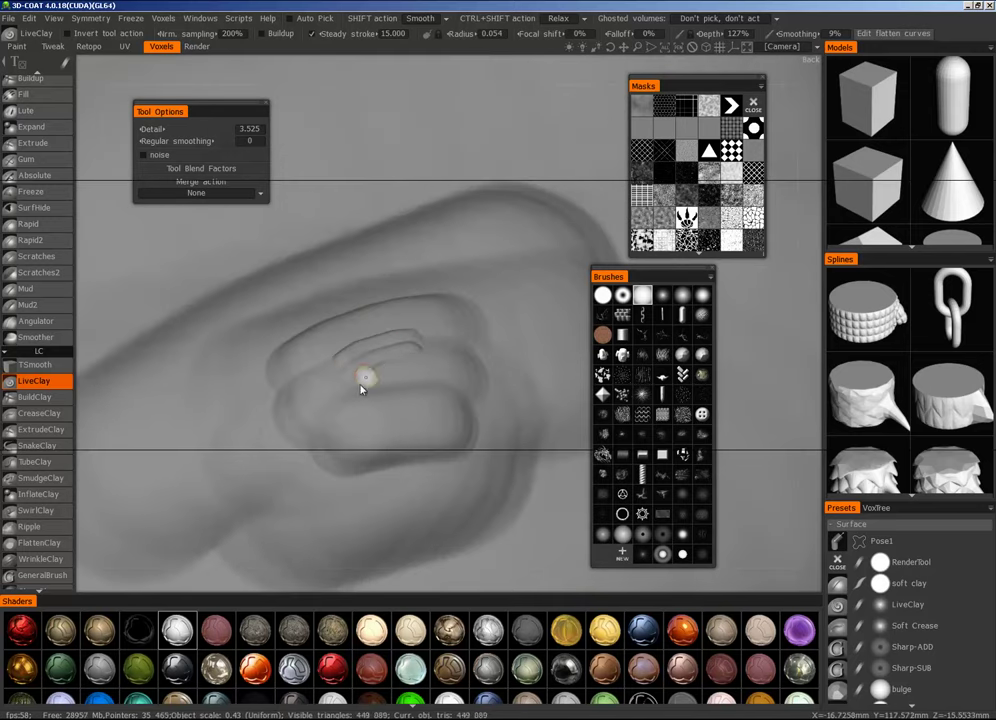
{"action": "left_click_drag", "start_coordinate": [447, 379], "coordinate": [452, 380]}
{"action": "scroll", "coordinate": [450, 375], "scroll_direction": "down", "scroll_amount": 5}
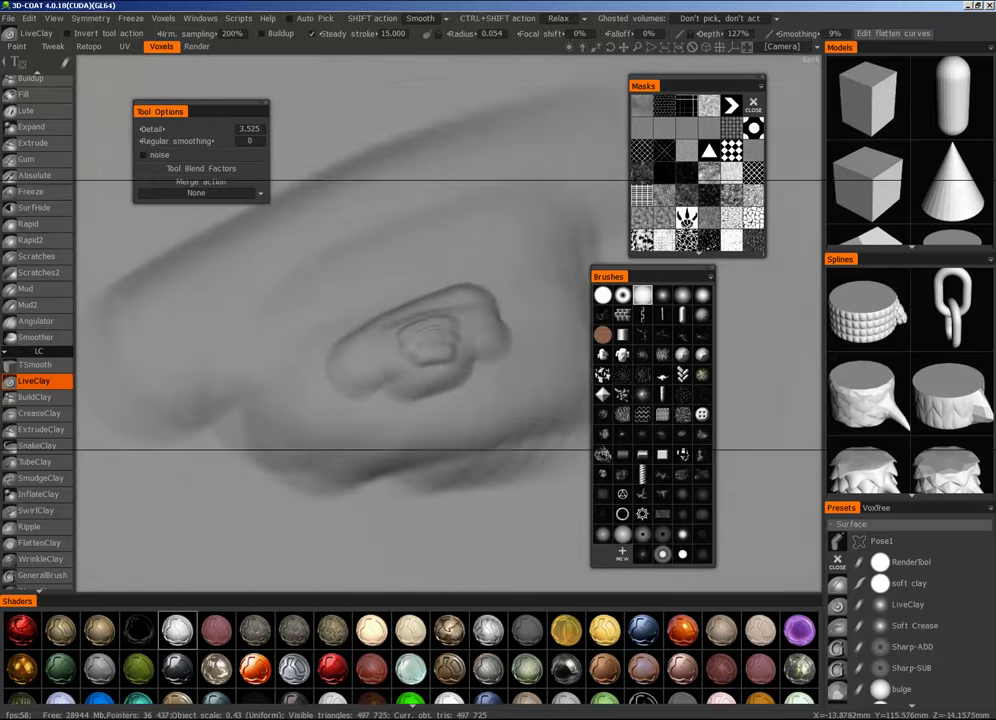
Step: Examine the nested LiveClay patches on the chest, from the whole torso down to the innermost ridges
{"action": "scroll", "coordinate": [287, 477], "scroll_direction": "down", "scroll_amount": 3}
{"action": "scroll", "coordinate": [287, 477], "scroll_direction": "up", "scroll_amount": 1}
{"action": "scroll", "coordinate": [287, 477], "scroll_direction": "down", "scroll_amount": 8}
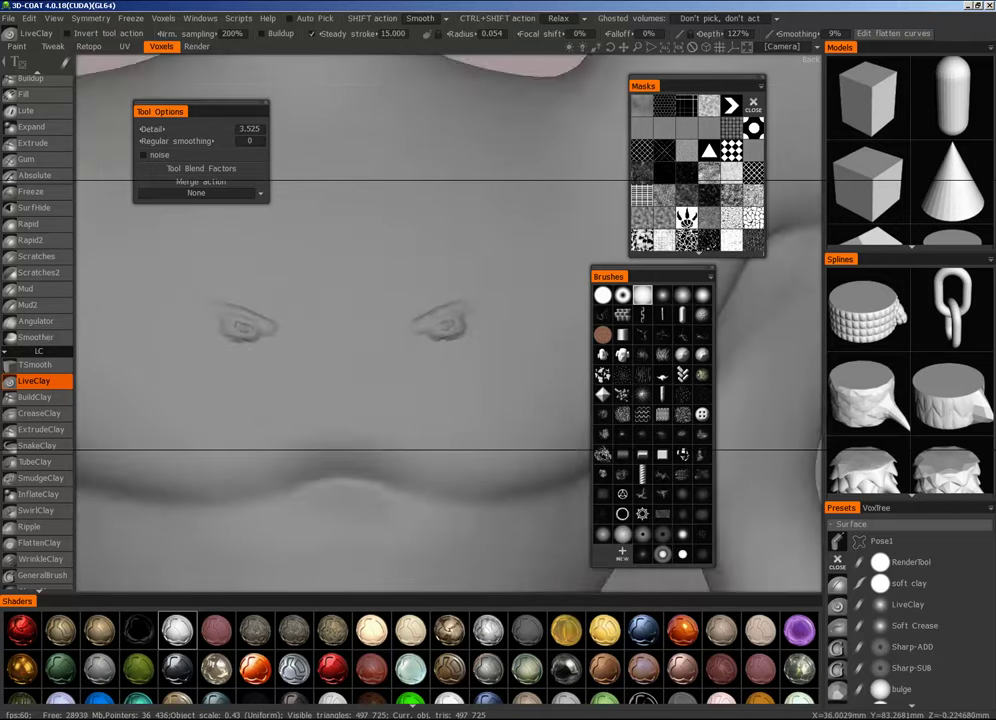
{"action": "scroll", "coordinate": [305, 418], "scroll_direction": "up", "scroll_amount": 2}
{"action": "scroll", "coordinate": [219, 446], "scroll_direction": "down", "scroll_amount": 4}
{"action": "right_click_drag", "start_coordinate": [219, 446], "coordinate": [96, 560], "text": "alt"}
{"action": "right_click_drag", "start_coordinate": [400, 420], "coordinate": [718, 274], "text": "alt"}
{"action": "right_click_drag", "start_coordinate": [304, 430], "coordinate": [456, 343], "text": "alt"}
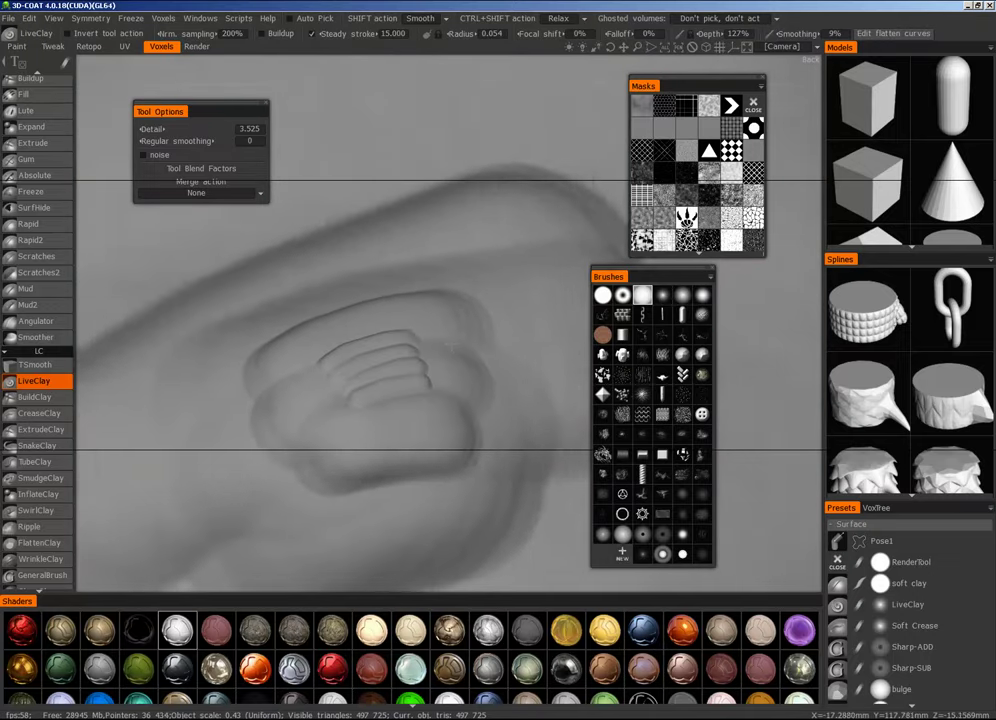
{"action": "middle_click_drag", "start_coordinate": [456, 343], "coordinate": [511, 323], "text": "alt"}
Step: Show the wireframe and examine the mesh density of the nested patches compared with the rest of the body
{"action": "key", "text": "w"}
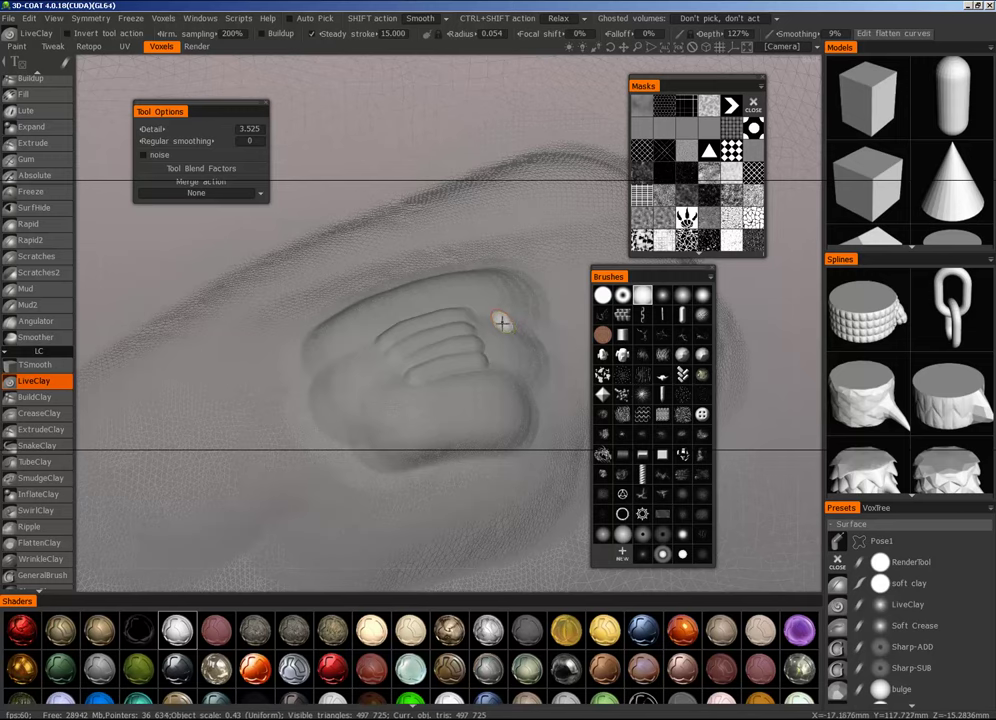
{"action": "right_click_drag", "start_coordinate": [502, 322], "coordinate": [545, 285], "text": "alt"}
{"action": "scroll", "coordinate": [155, 498], "scroll_direction": "down", "scroll_amount": 5}
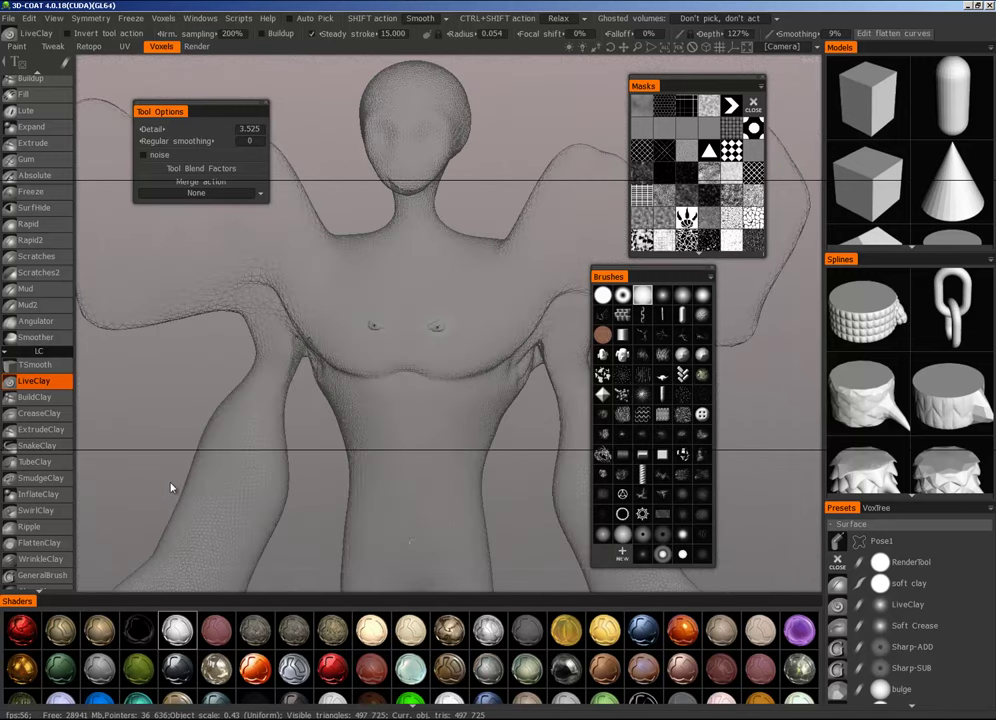
{"action": "scroll", "coordinate": [340, 340], "scroll_direction": "up", "scroll_amount": 6}
{"action": "scroll", "coordinate": [435, 378], "scroll_direction": "up", "scroll_amount": 5}
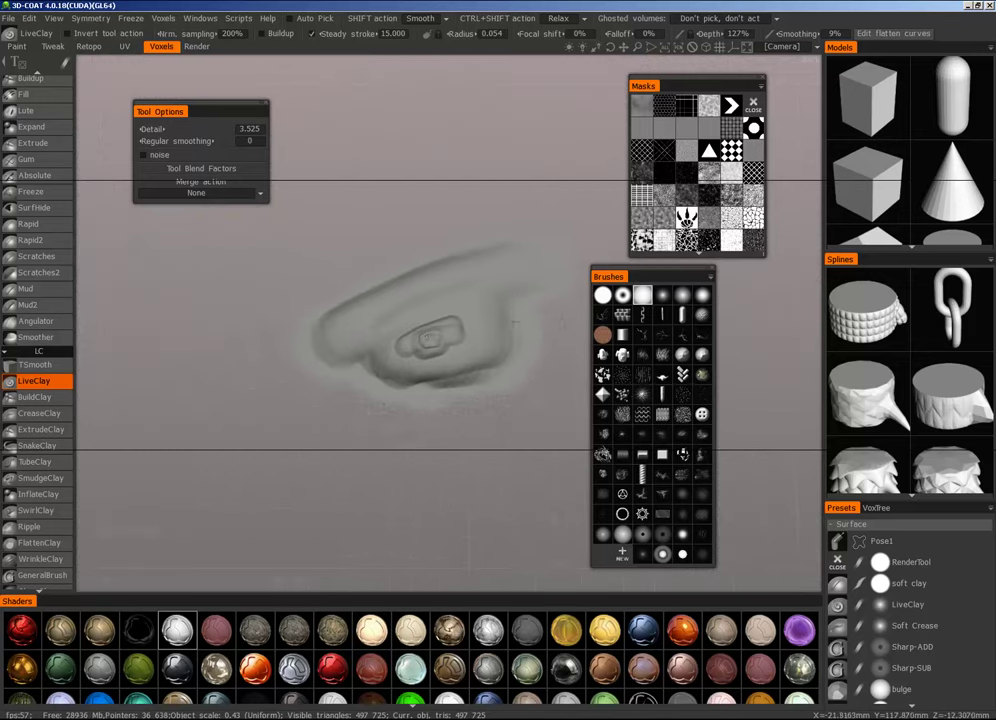
{"action": "middle_click_drag", "start_coordinate": [435, 378], "coordinate": [527, 326]}
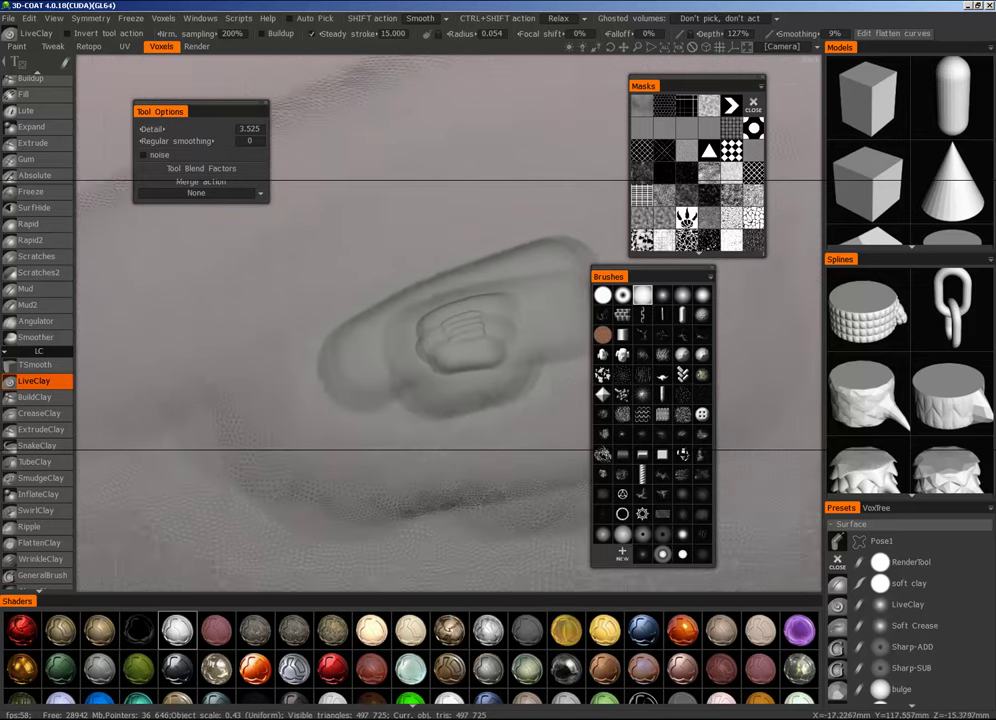
{"action": "scroll", "coordinate": [527, 326], "scroll_direction": "up", "scroll_amount": 4}
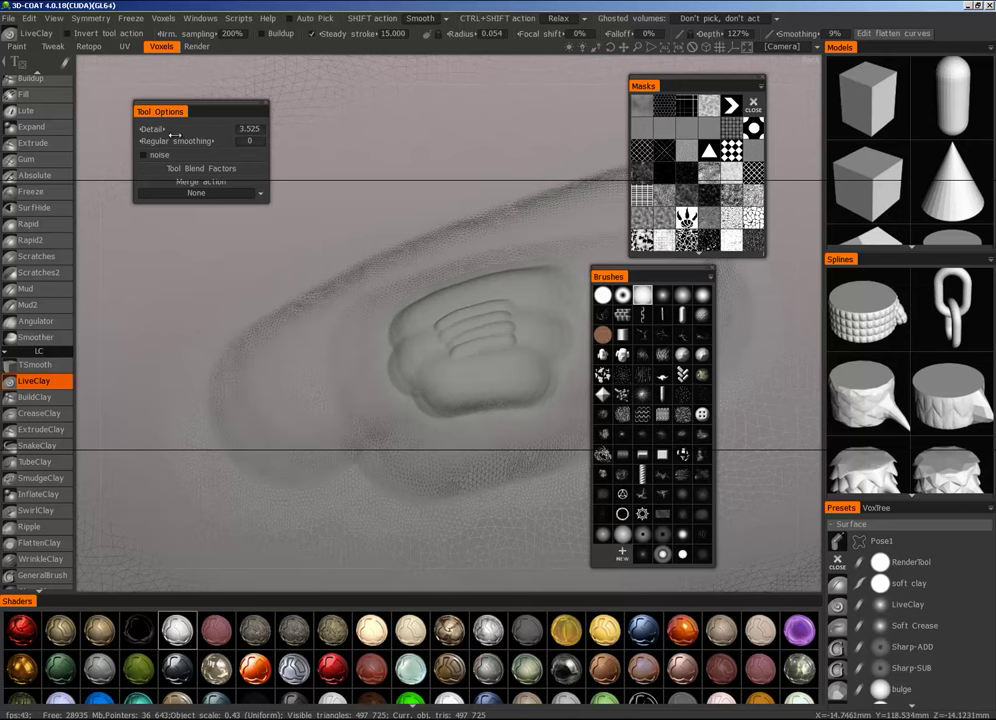
Step: Set LiveClay's detail to 1.775 and sculpt a broad diagonal stroke beside the nested patches
{"action": "left_click", "coordinate": [278, 130]}
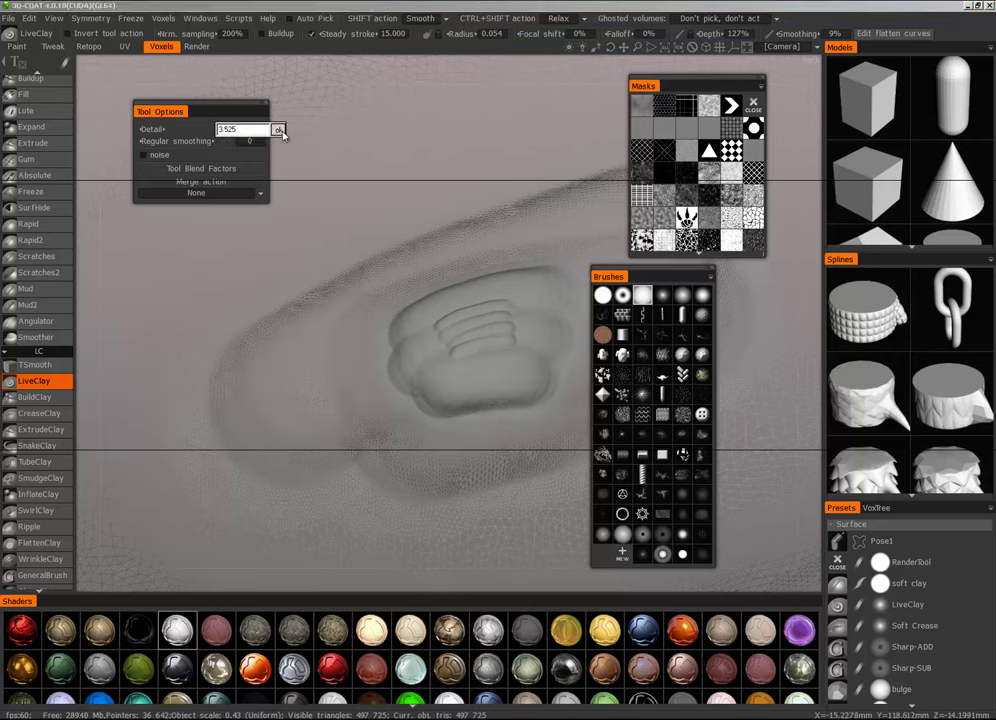
{"action": "left_click", "coordinate": [282, 134]}
{"action": "left_click_drag", "start_coordinate": [209, 133], "coordinate": [237, 132]}
{"action": "left_click", "coordinate": [242, 132]}
{"action": "left_click", "coordinate": [278, 130]}
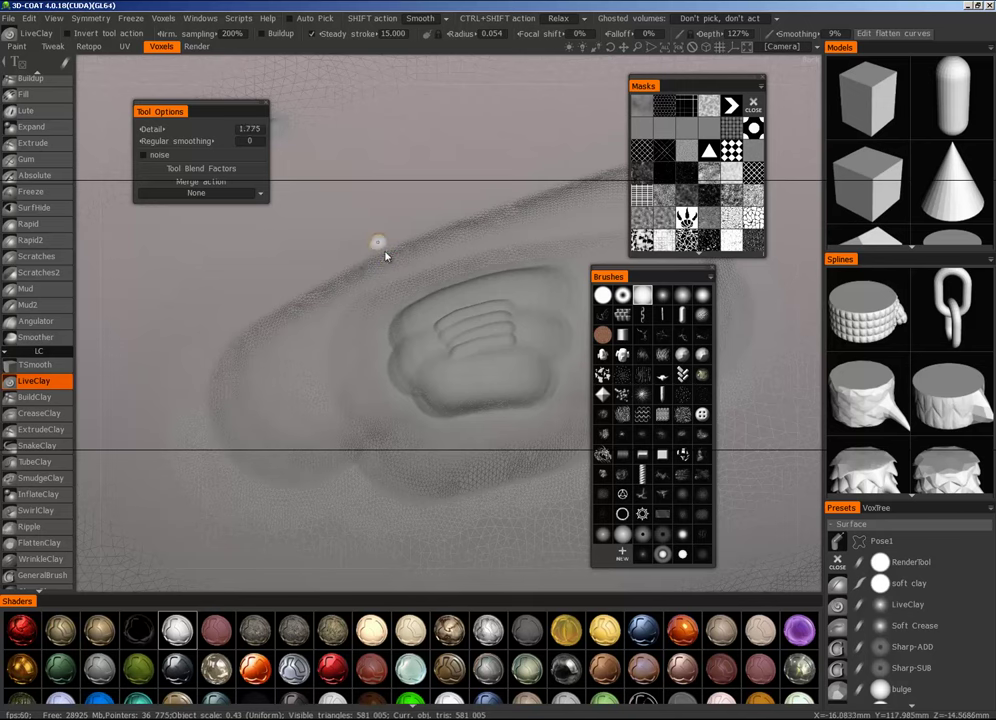
{"action": "right_click_drag", "start_coordinate": [386, 252], "coordinate": [406, 239]}
{"action": "left_click_drag", "start_coordinate": [320, 221], "coordinate": [160, 330]}
Step: Sculpt progressively finer LiveClay strokes inside the diagonal stroke, at radius 0.088 and then 0.027
{"action": "key", "text": "bracketleft"}
{"action": "key", "text": "bracketleft"}
{"action": "key", "text": "bracketleft"}
{"action": "key", "text": "bracketleft"}
{"action": "key", "text": "bracketleft"}
{"action": "key", "text": "bracketleft"}
{"action": "key", "text": "bracketleft"}
{"action": "left_click_drag", "start_coordinate": [348, 210], "coordinate": [170, 330]}
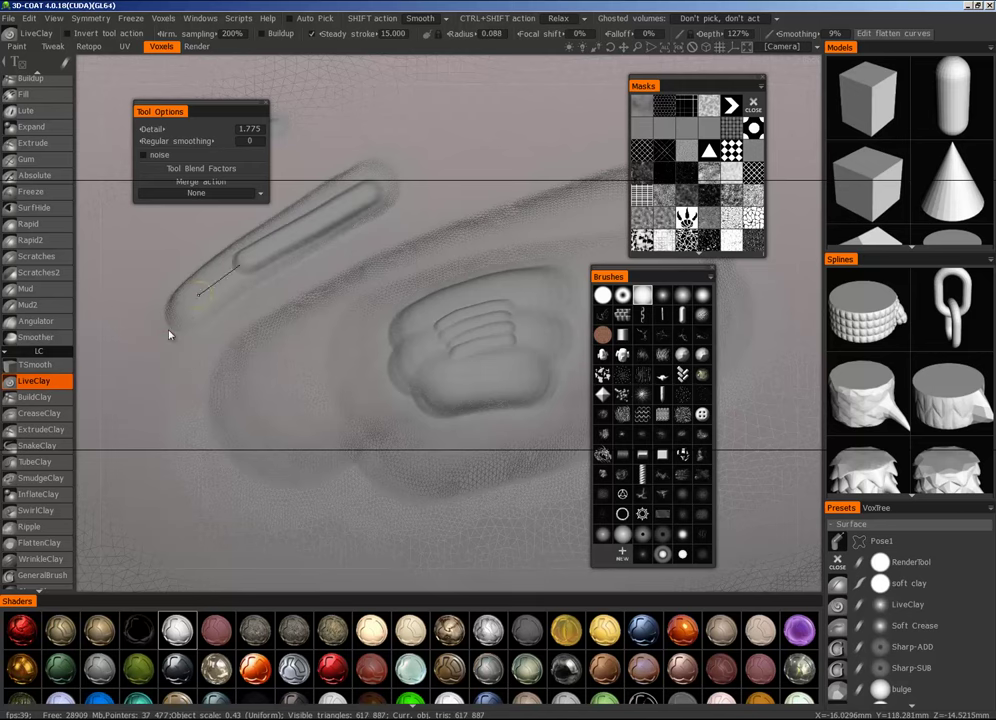
{"action": "right_click_drag", "start_coordinate": [352, 207], "coordinate": [362, 203]}
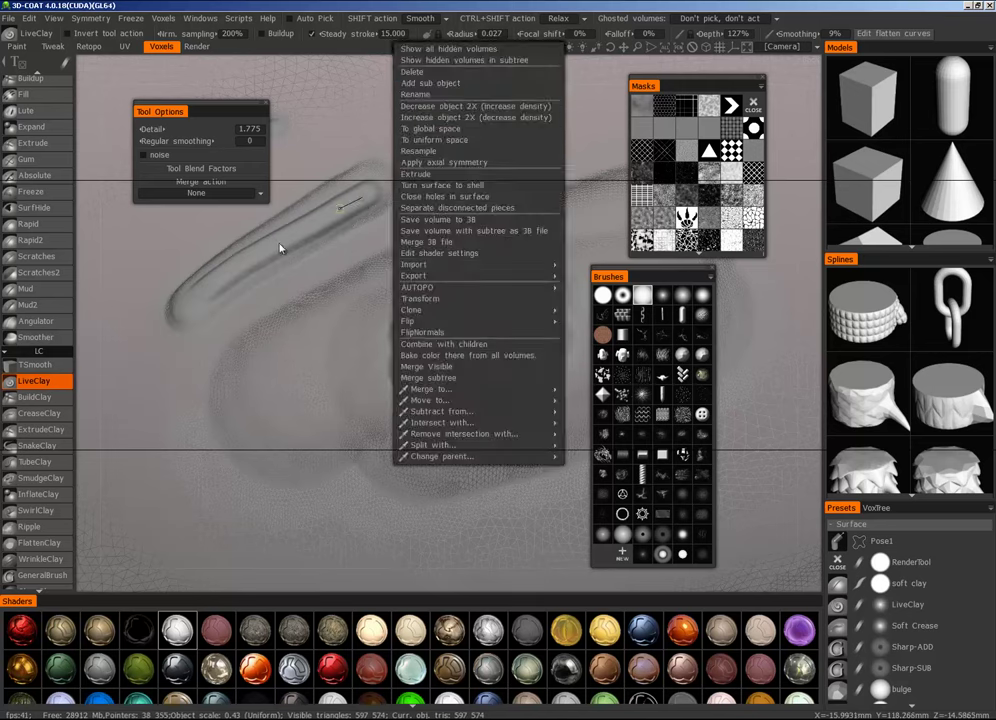
{"action": "left_click_drag", "start_coordinate": [202, 296], "coordinate": [183, 327]}
Step: Undo the diagonal strokes and all the nested inner patches, back to the large outer patch
{"action": "scroll", "coordinate": [183, 327], "scroll_direction": "down", "scroll_amount": 5}
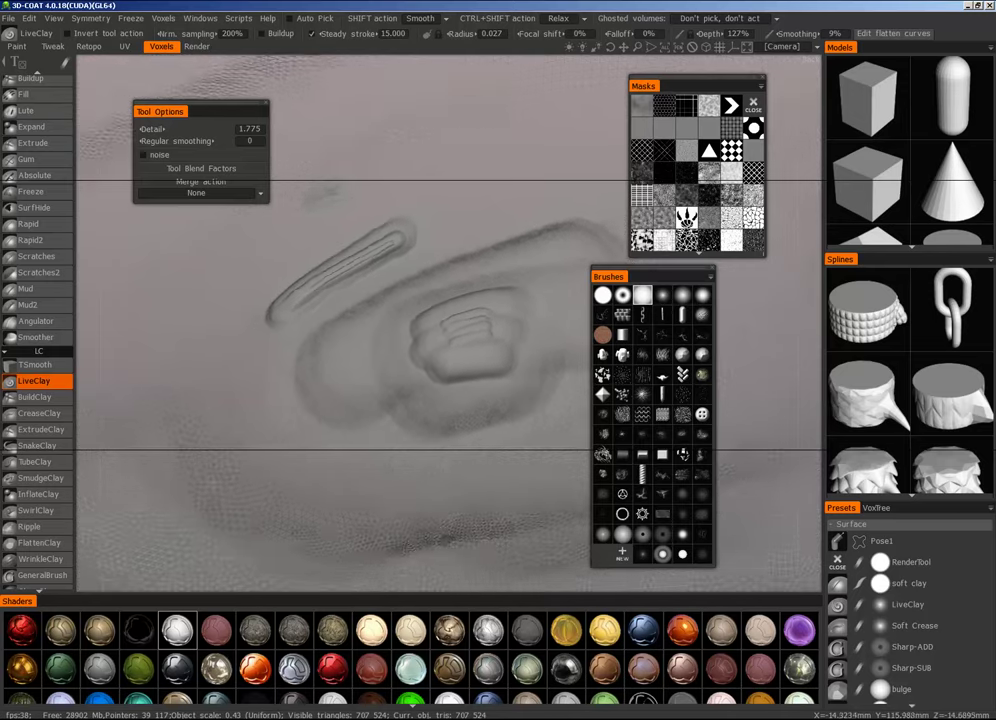
{"action": "scroll", "coordinate": [450, 400], "scroll_direction": "down", "scroll_amount": 5}
{"action": "scroll", "coordinate": [531, 323], "scroll_direction": "up", "scroll_amount": 8}
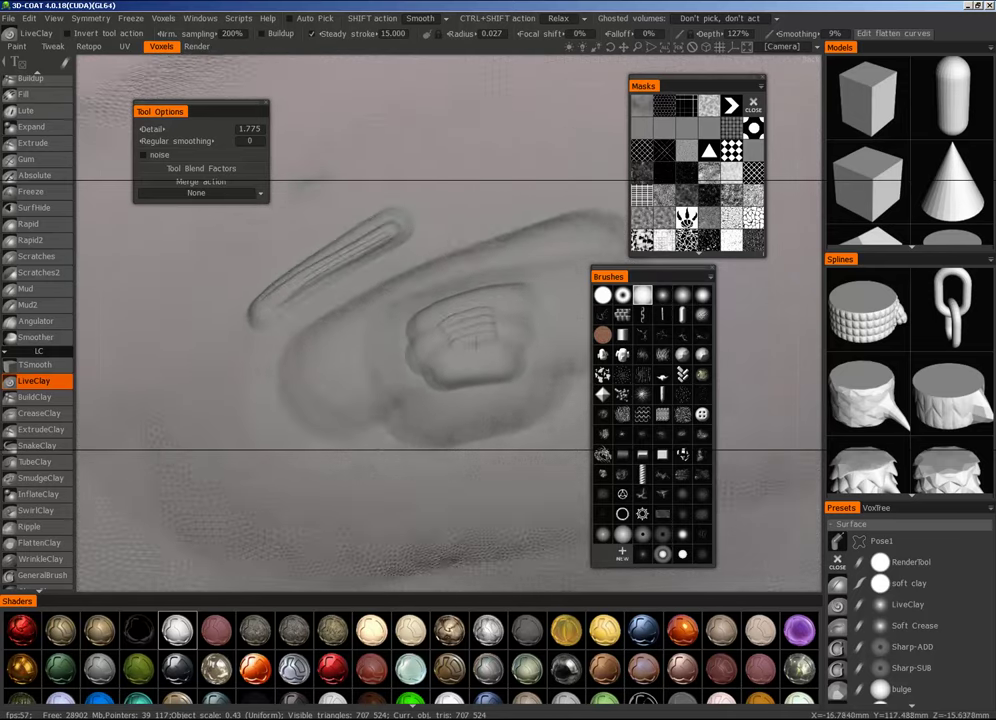
{"action": "scroll", "coordinate": [449, 323], "scroll_direction": "up", "scroll_amount": 5}
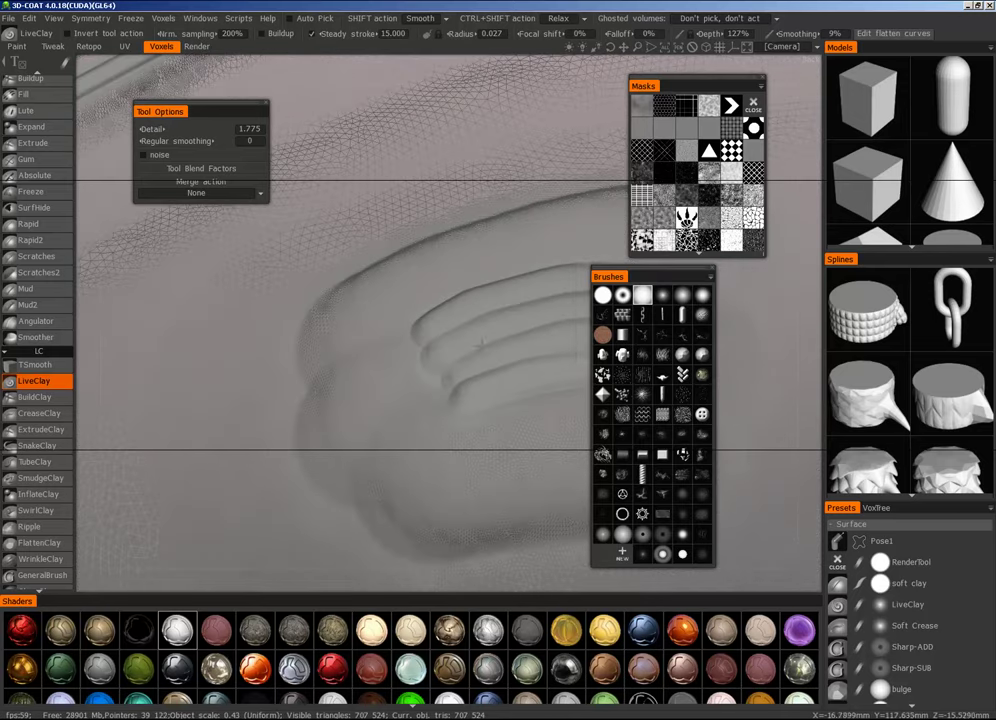
{"action": "scroll", "coordinate": [449, 323], "scroll_direction": "down", "scroll_amount": 8}
{"action": "scroll", "coordinate": [449, 323], "scroll_direction": "down", "scroll_amount": 4}
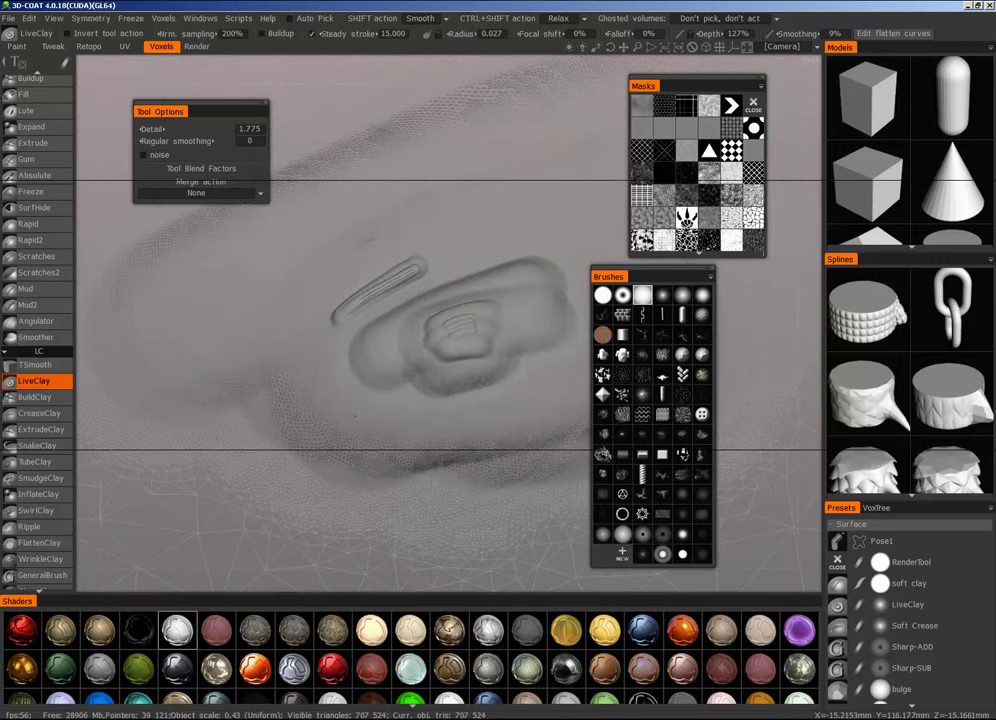
{"action": "key", "text": "ctrl+z"}
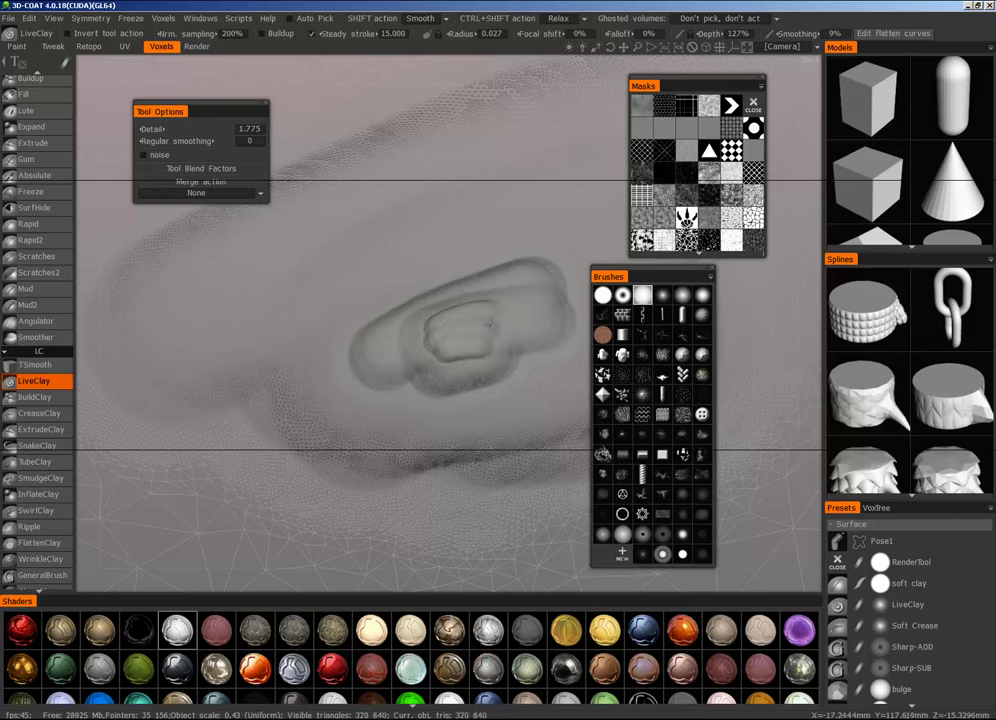
{"action": "key", "text": "ctrl+z"}
{"action": "key", "text": "ctrl+z"}
{"action": "key", "text": "ctrl+z"}
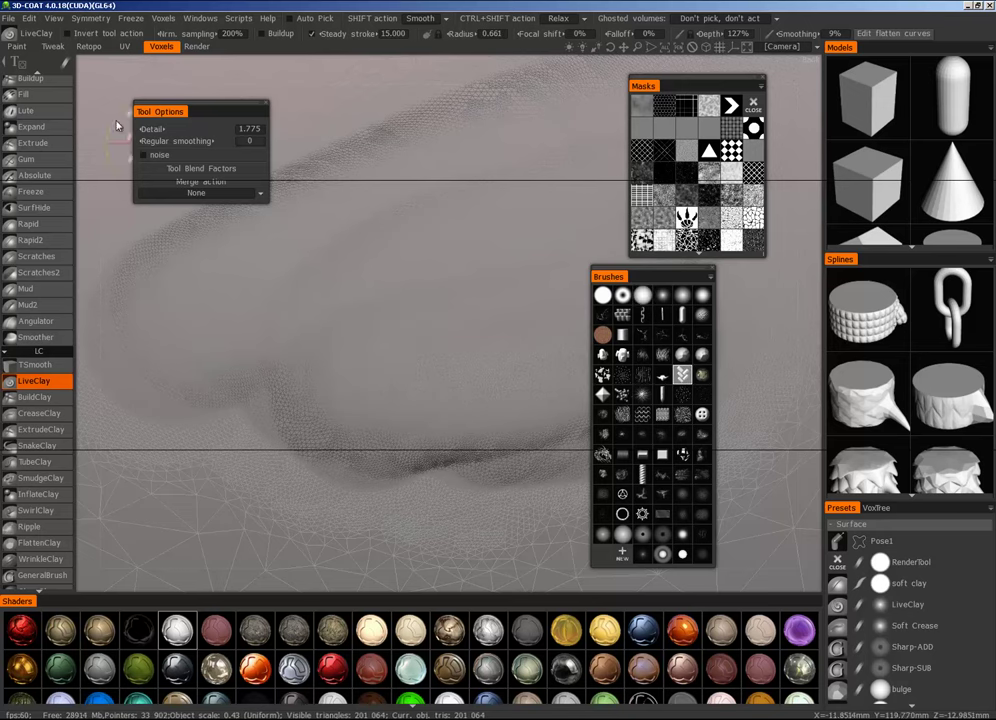
Step: Change the stroke mode, stamp the herringbone brush once on the outer patch at detail 1.775, and hide the wireframe
{"action": "mouse_move", "coordinate": [67, 63]}
{"action": "left_click", "coordinate": [269, 68]}
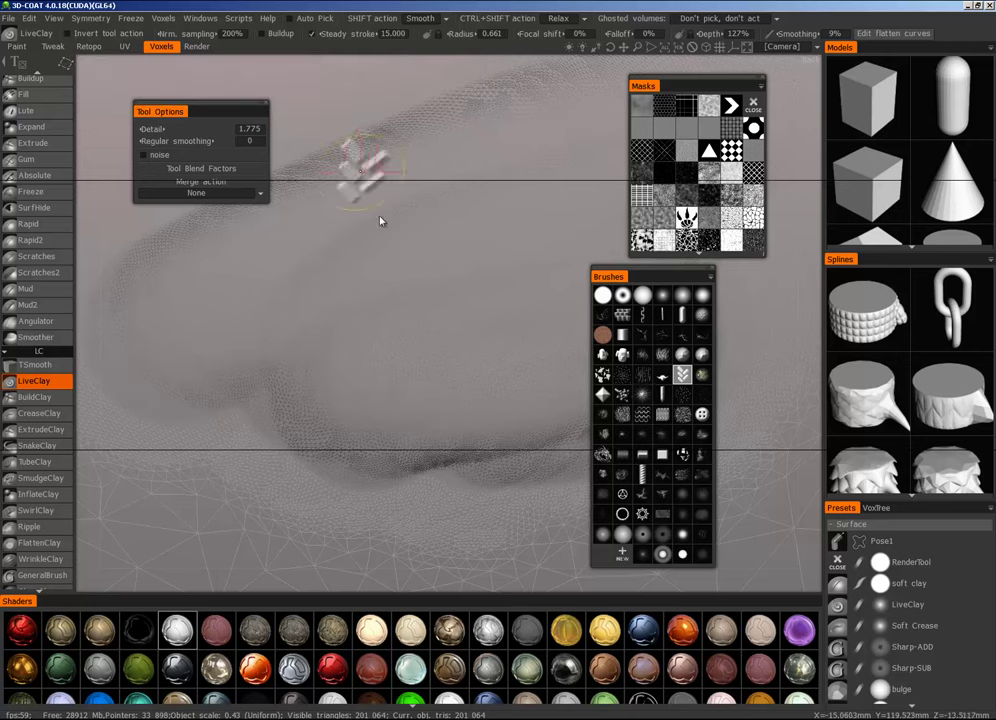
{"action": "left_click_drag", "start_coordinate": [473, 324], "coordinate": [449, 322]}
{"action": "scroll", "coordinate": [452, 325], "scroll_direction": "up", "scroll_amount": 3}
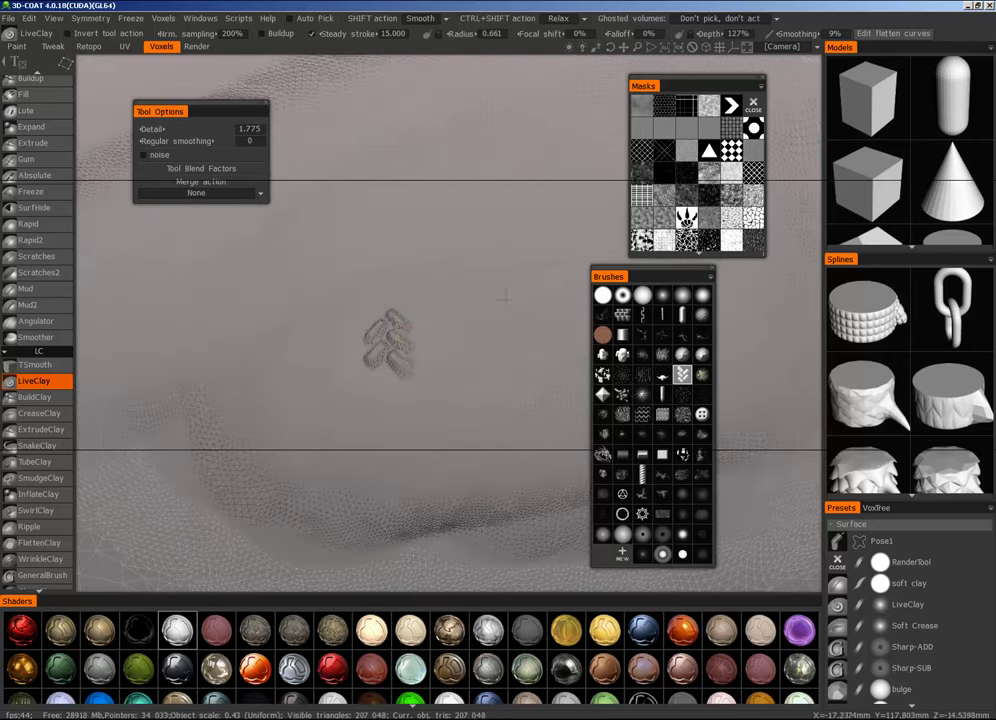
{"action": "key", "text": "w"}
{"action": "mouse_move", "coordinate": [464, 331]}
{"action": "right_mouse_down", "text": "alt"}
{"action": "mouse_move", "coordinate": [276, 456]}
{"action": "mouse_move", "coordinate": [489, 347]}
{"action": "mouse_move", "coordinate": [453, 347]}
{"action": "right_mouse_up", "text": "alt"}
{"action": "scroll", "coordinate": [453, 347], "scroll_direction": "down", "scroll_amount": 3}
Step: Raise LiveClay's detail to 3.825 and stamp a second herringbone pattern beside the first
{"action": "left_click_drag", "start_coordinate": [190, 128], "coordinate": [252, 130]}
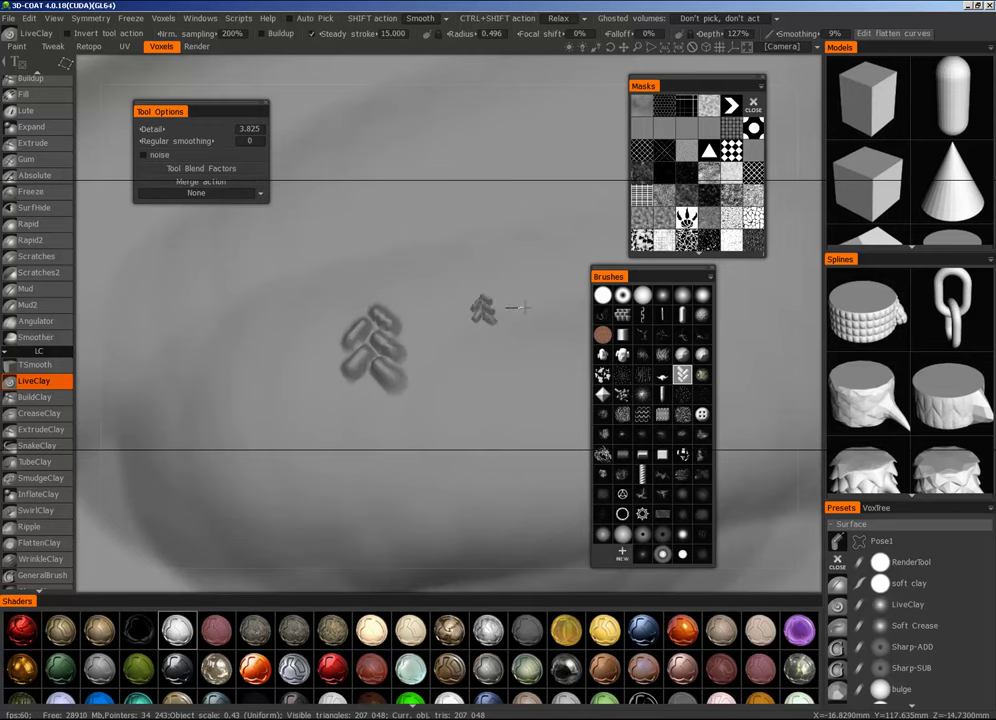
{"action": "left_click_drag", "start_coordinate": [525, 308], "coordinate": [559, 303]}
{"action": "mouse_move", "coordinate": [545, 350]}
{"action": "right_mouse_down", "text": "alt"}
{"action": "mouse_move", "coordinate": [471, 396]}
{"action": "mouse_move", "coordinate": [520, 380]}
{"action": "mouse_move", "coordinate": [444, 400]}
{"action": "right_mouse_up", "text": "alt"}
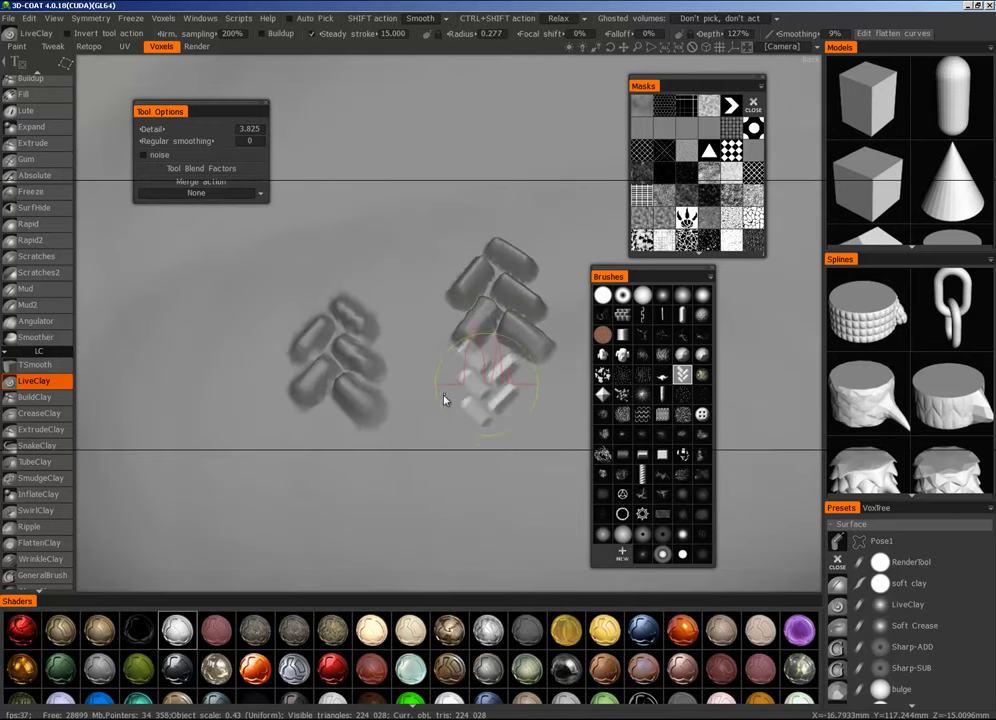
Step: Set LiveClay's detail to 4.600 and stamp a third herringbone pattern above the other two
{"action": "left_click", "coordinate": [233, 129]}
{"action": "left_click", "coordinate": [278, 131]}
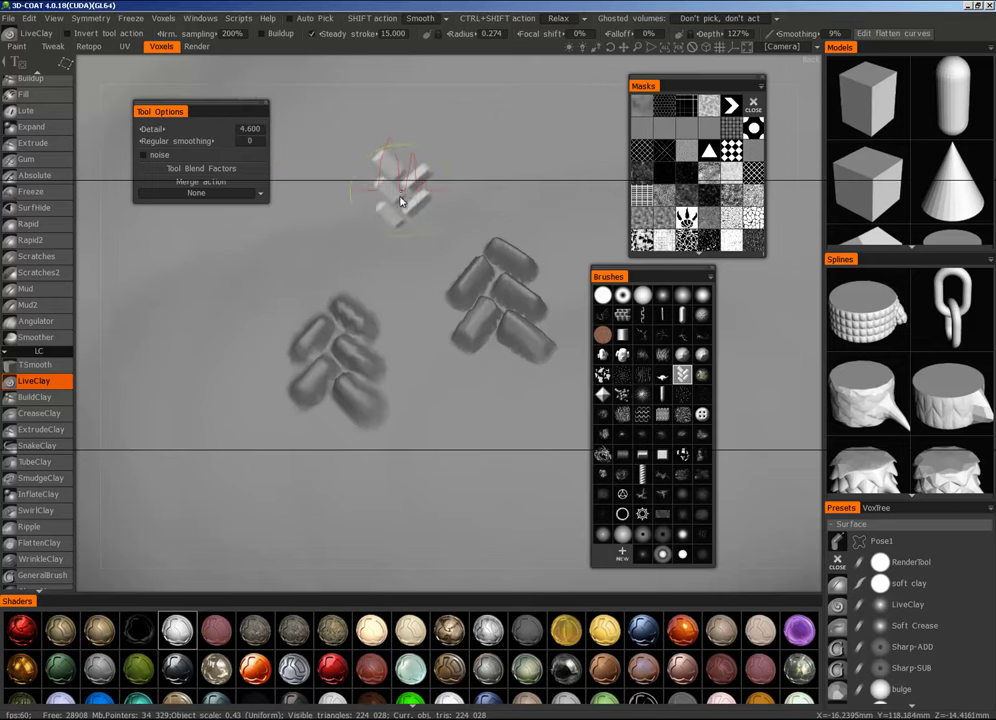
{"action": "left_click_drag", "start_coordinate": [452, 180], "coordinate": [466, 180]}
Step: Undo the herringbone stamps and the remaining LiveClay patches, back to the smooth chest surface
{"action": "mouse_move", "coordinate": [466, 180]}
{"action": "right_mouse_down", "text": "alt"}
{"action": "mouse_move", "coordinate": [293, 431]}
{"action": "mouse_move", "coordinate": [300, 445]}
{"action": "right_mouse_up", "text": "alt"}
{"action": "key", "text": "Delete"}
{"action": "mouse_move", "coordinate": [209, 493]}
{"action": "right_mouse_down", "text": "alt"}
{"action": "mouse_move", "coordinate": [360, 418]}
{"action": "mouse_move", "coordinate": [460, 510]}
{"action": "right_mouse_up", "text": "alt"}
{"action": "middle_click_drag", "start_coordinate": [484, 494], "coordinate": [339, 334], "text": "alt"}
{"action": "right_click_drag", "start_coordinate": [339, 334], "coordinate": [440, 315], "text": "alt"}
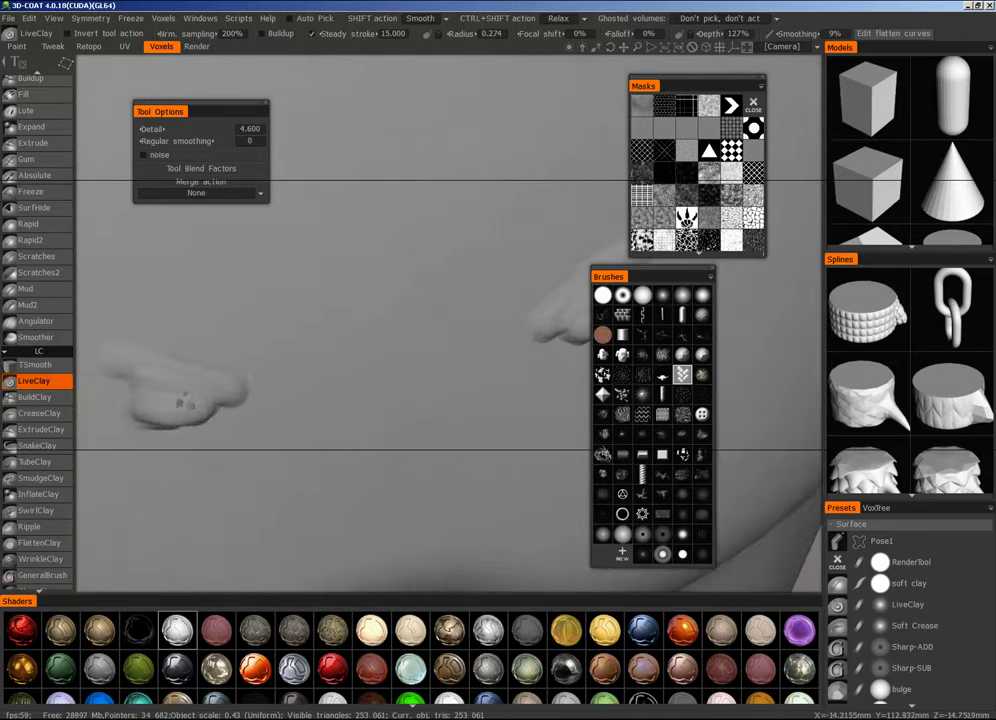
{"action": "middle_click_drag", "start_coordinate": [560, 322], "coordinate": [389, 338], "text": "alt"}
{"action": "right_click_drag", "start_coordinate": [389, 338], "coordinate": [510, 300], "text": "alt"}
{"action": "key", "text": "ctrl+z"}
{"action": "key", "text": "ctrl+z"}
{"action": "key", "text": "ctrl+z"}
{"action": "key", "text": "ctrl+z"}
{"action": "key", "text": "ctrl+z"}
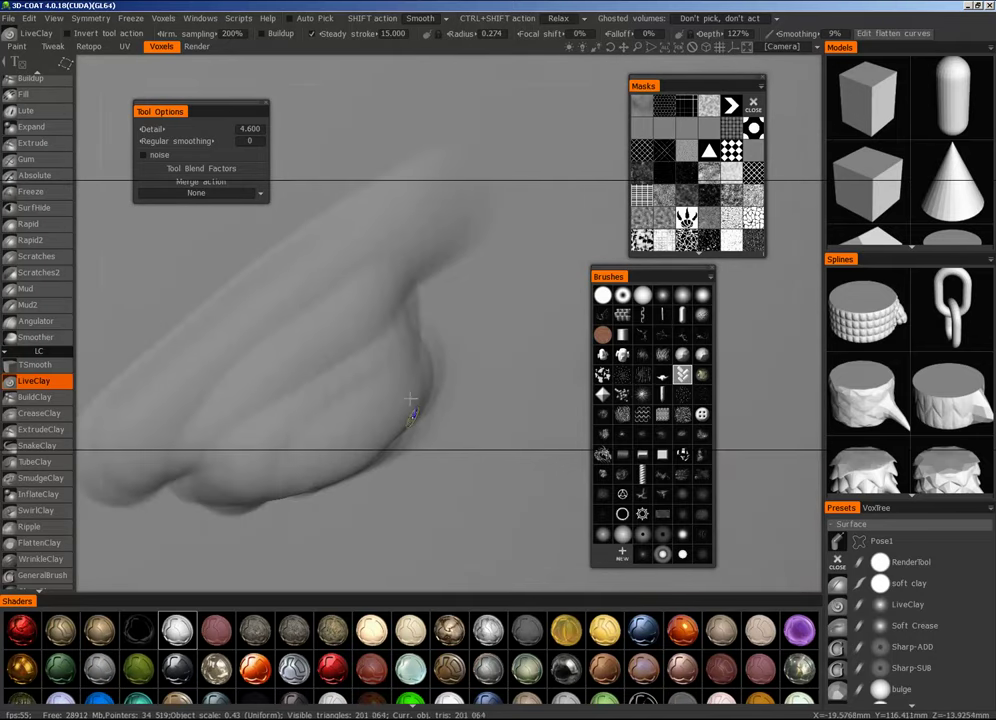
{"action": "key", "text": "ctrl+z"}
{"action": "key", "text": "ctrl+z"}
{"action": "key", "text": "ctrl+z"}
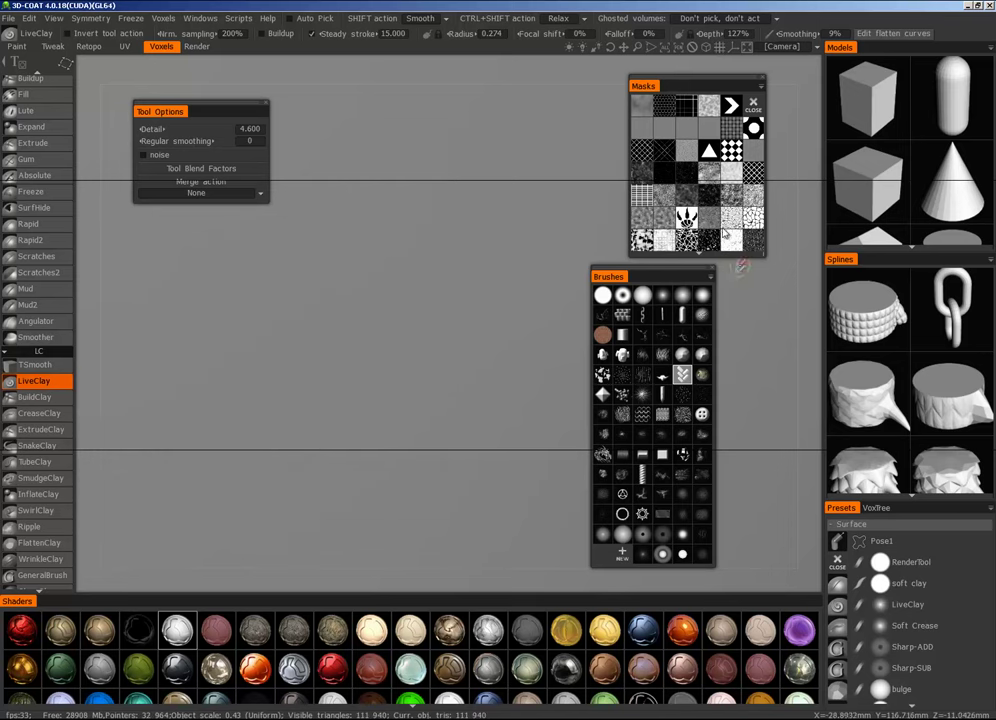
Step: Sculpt cracked skin texture on the chest with the cracked mask, using the soft round brush at radius 1.346 and 78% depth
{"action": "left_click", "coordinate": [687, 157]}
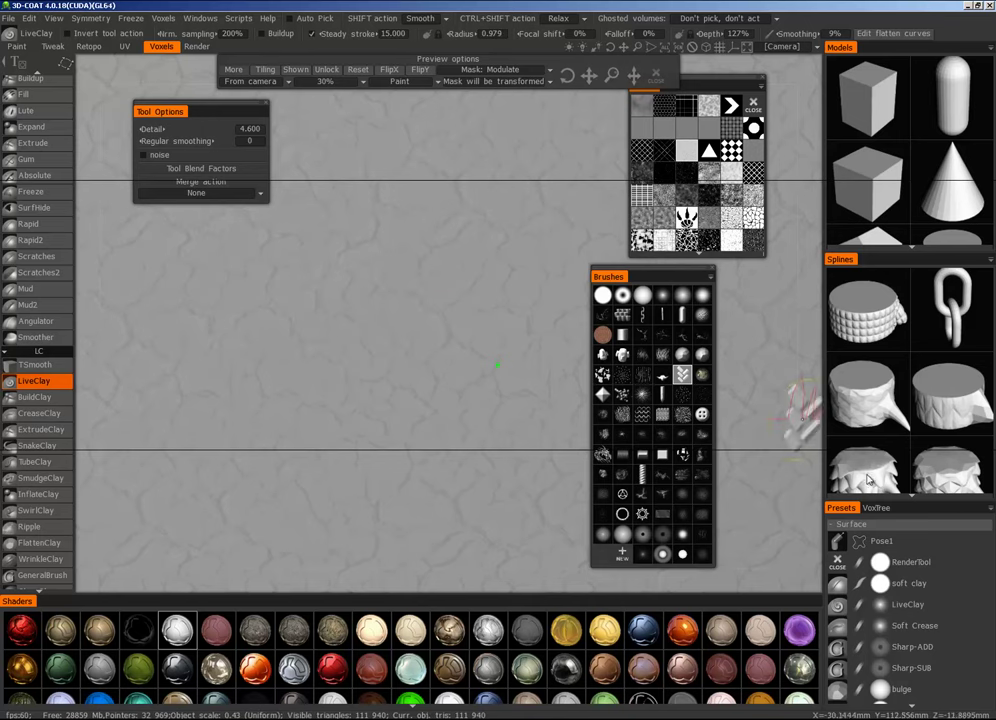
{"action": "left_click", "coordinate": [702, 296]}
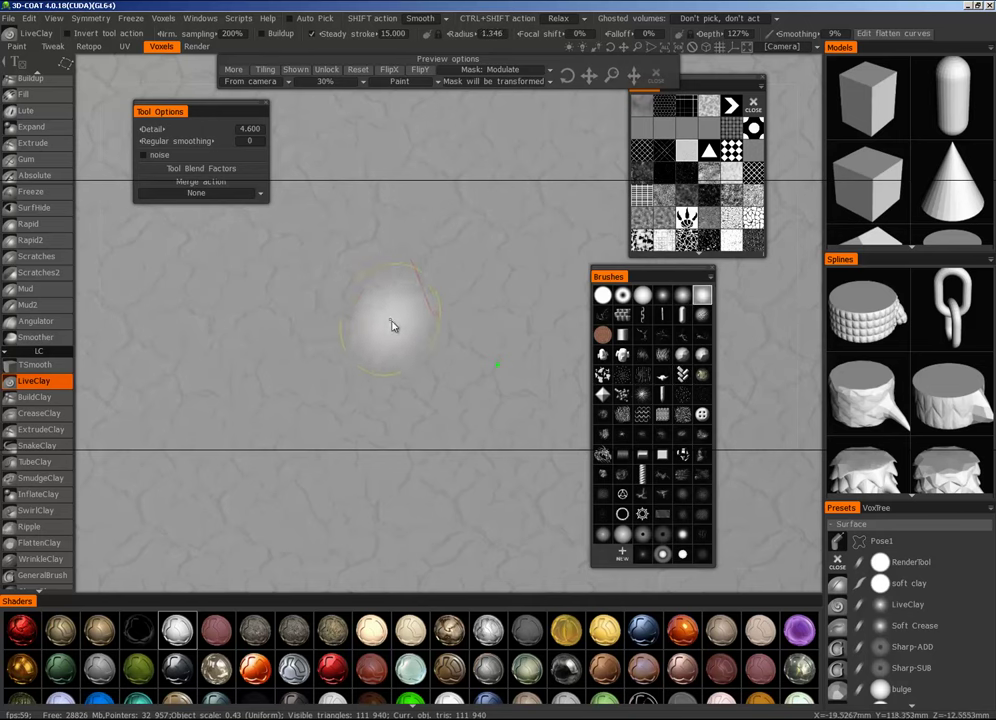
{"action": "left_click_drag", "start_coordinate": [402, 320], "coordinate": [421, 316]}
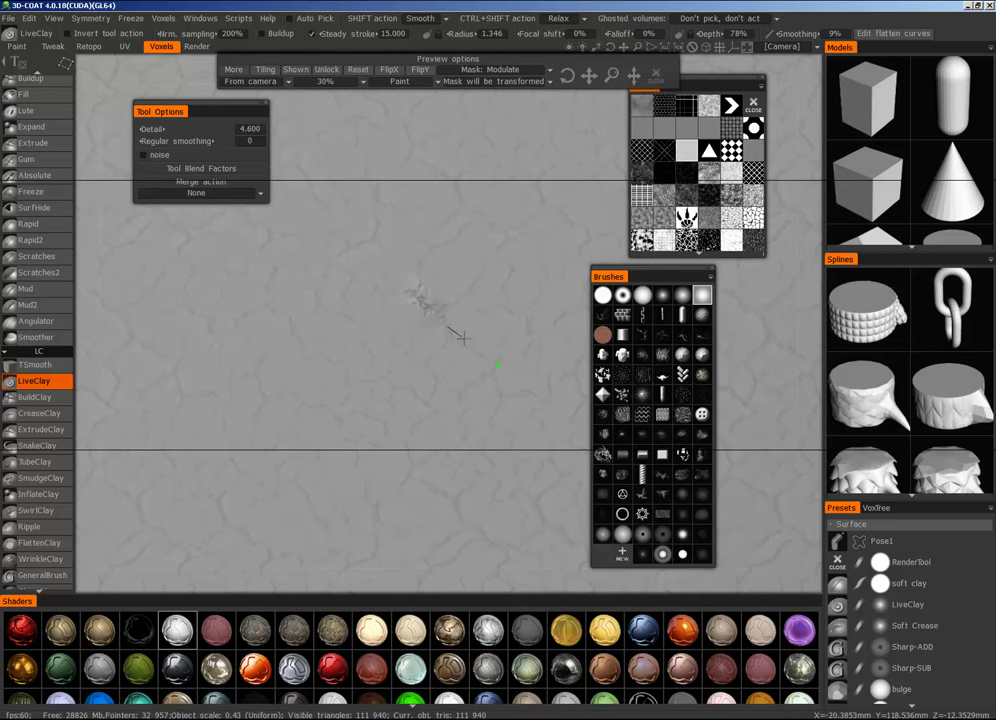
{"action": "mouse_move", "coordinate": [486, 351]}
{"action": "left_mouse_down"}
{"action": "mouse_move", "coordinate": [515, 367]}
{"action": "mouse_move", "coordinate": [549, 307]}
{"action": "mouse_move", "coordinate": [520, 331]}
{"action": "mouse_move", "coordinate": [460, 338]}
{"action": "left_mouse_up"}
{"action": "left_click_drag", "start_coordinate": [525, 357], "coordinate": [526, 331], "text": "alt"}
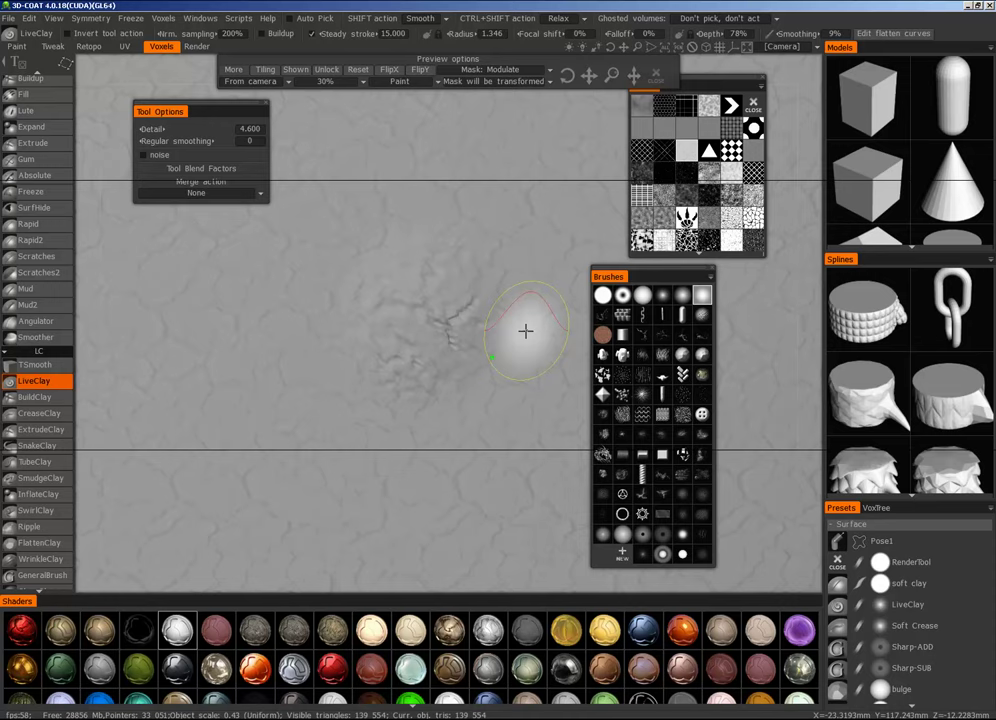
Step: Turn off the cracked mask and undo the cracked texture strokes
{"action": "left_click", "coordinate": [657, 78]}
{"action": "right_click_drag", "start_coordinate": [510, 285], "coordinate": [550, 335], "text": "alt"}
{"action": "key", "text": "ctrl+z"}
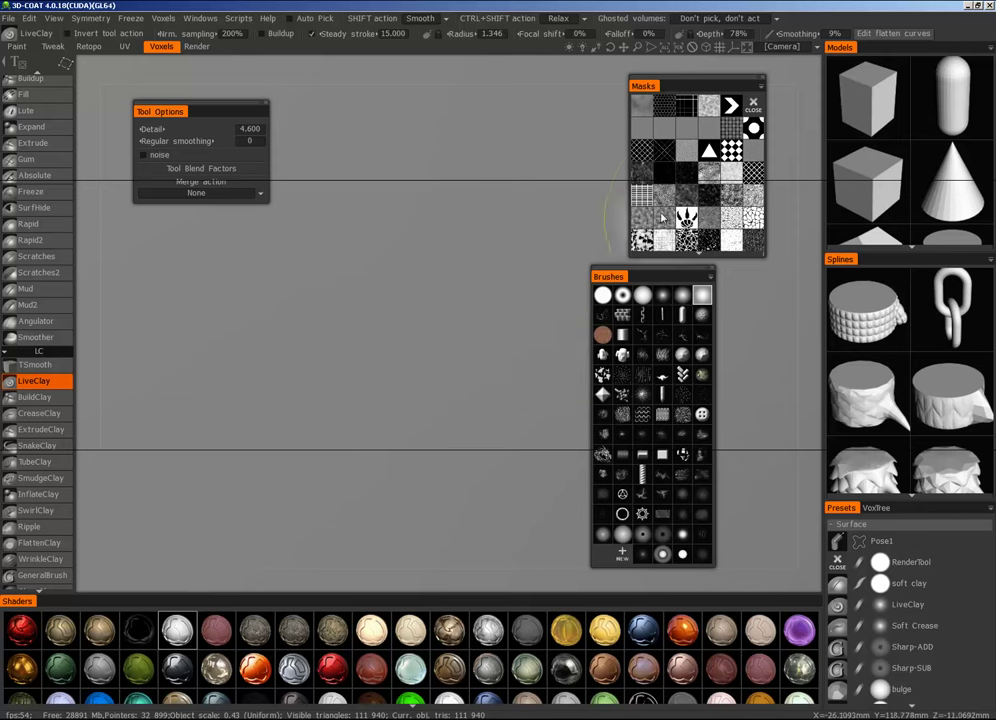
Step: Choose the fine fibrous grunge mask and set the brush to radius 1.635 and 55% depth
{"action": "left_click", "coordinate": [667, 201]}
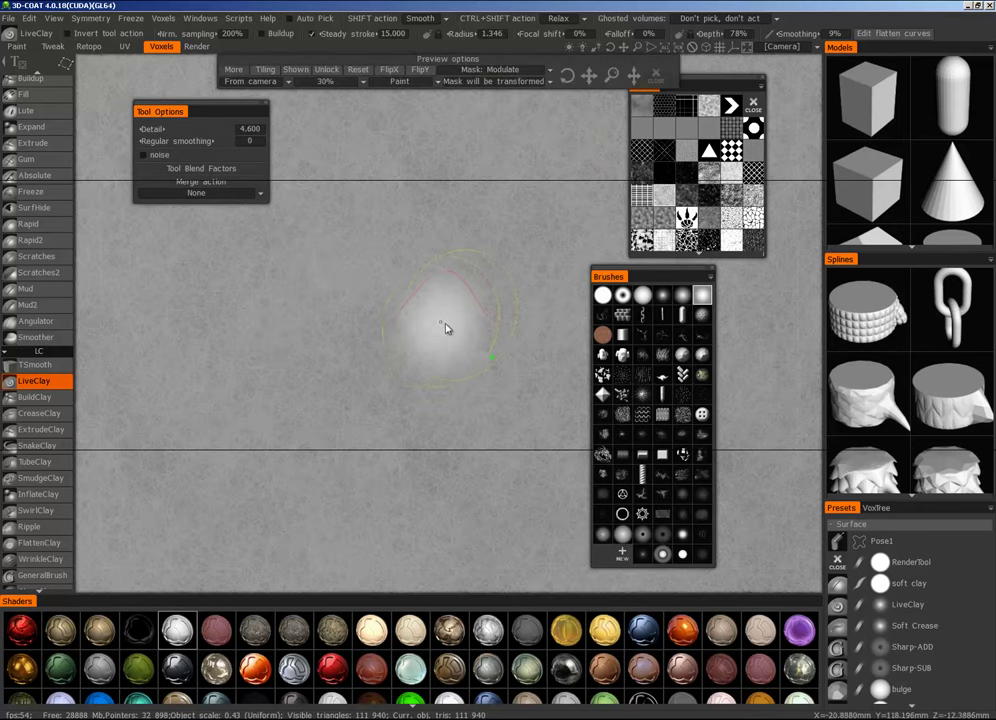
{"action": "scroll", "coordinate": [402, 282], "scroll_direction": "up", "scroll_amount": 4}
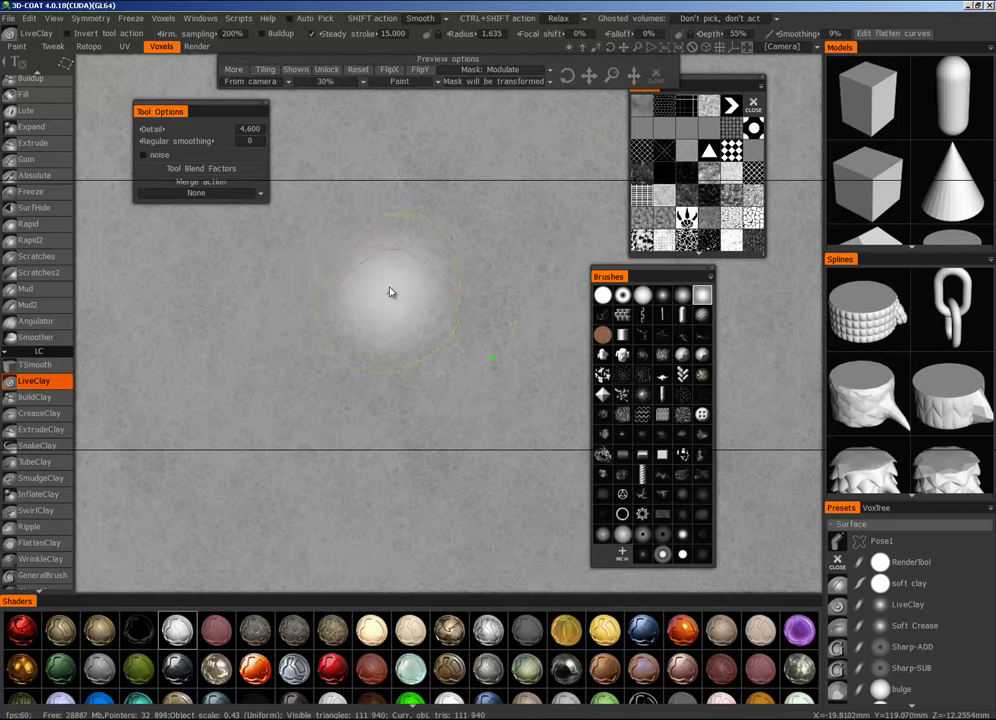
{"action": "left_click_drag", "start_coordinate": [391, 292], "coordinate": [383, 296], "text": "shift"}
{"action": "left_click_drag", "start_coordinate": [498, 268], "coordinate": [529, 251], "text": "shift"}
Step: Choose a stroke mode and sculpt an area of fine wrinkled skin texture on the chest through the grunge mask
{"action": "left_click", "coordinate": [62, 66]}
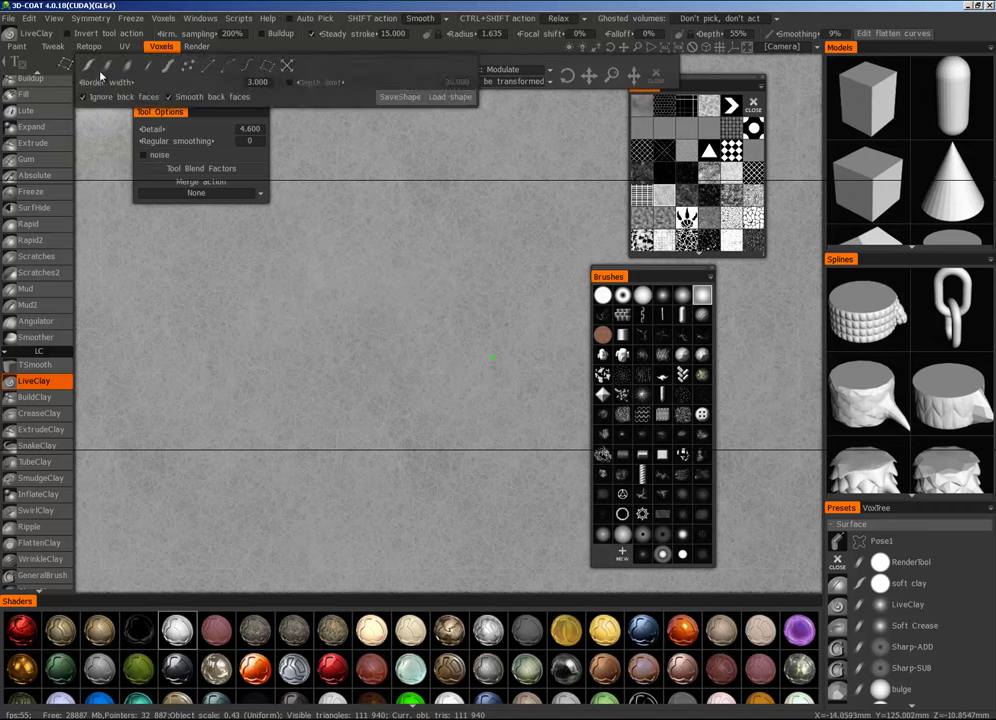
{"action": "left_click", "coordinate": [106, 69]}
{"action": "mouse_move", "coordinate": [354, 335]}
{"action": "left_mouse_down"}
{"action": "mouse_move", "coordinate": [464, 283]}
{"action": "mouse_move", "coordinate": [445, 316]}
{"action": "left_mouse_up"}
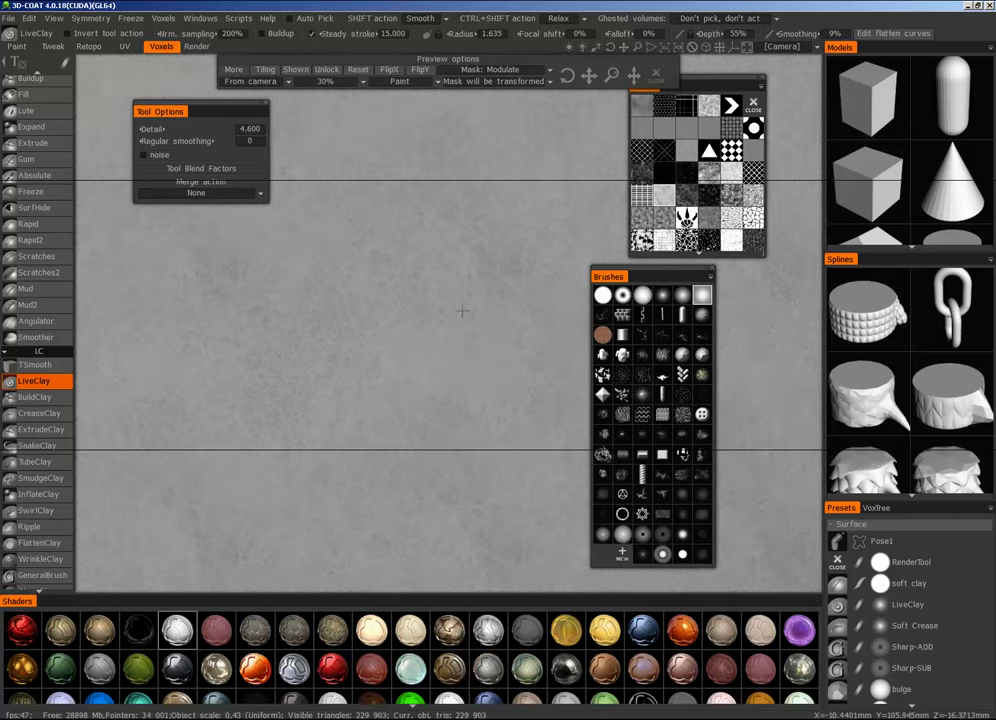
{"action": "right_click_drag", "start_coordinate": [463, 311], "coordinate": [436, 380], "text": "alt"}
{"action": "mouse_move", "coordinate": [436, 380]}
{"action": "left_mouse_down", "text": "alt"}
{"action": "mouse_move", "coordinate": [463, 330]}
{"action": "mouse_move", "coordinate": [494, 347]}
{"action": "mouse_move", "coordinate": [452, 340]}
{"action": "left_mouse_up", "text": "alt"}
{"action": "left_click_drag", "start_coordinate": [280, 440], "coordinate": [488, 372]}
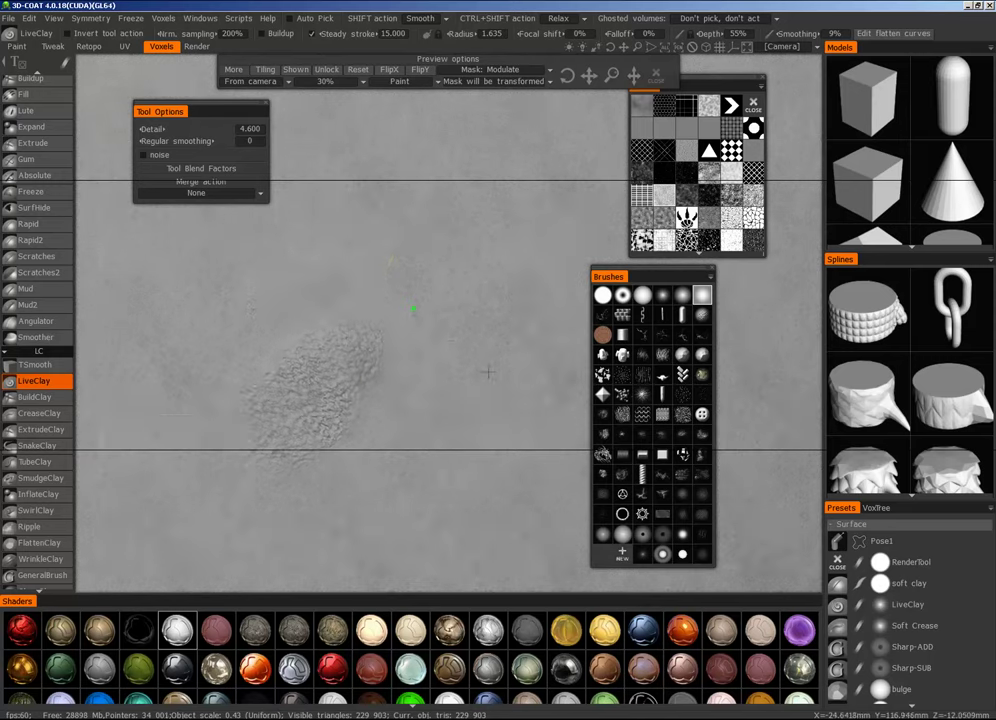
Step: Sculpt a wider patch of fine wrinkled skin on the chest through the grunge mask with brush radius 2.609
{"action": "mouse_move", "coordinate": [414, 498]}
{"action": "middle_mouse_down", "text": "alt"}
{"action": "mouse_move", "coordinate": [491, 365]}
{"action": "mouse_move", "coordinate": [478, 366]}
{"action": "middle_mouse_up", "text": "alt"}
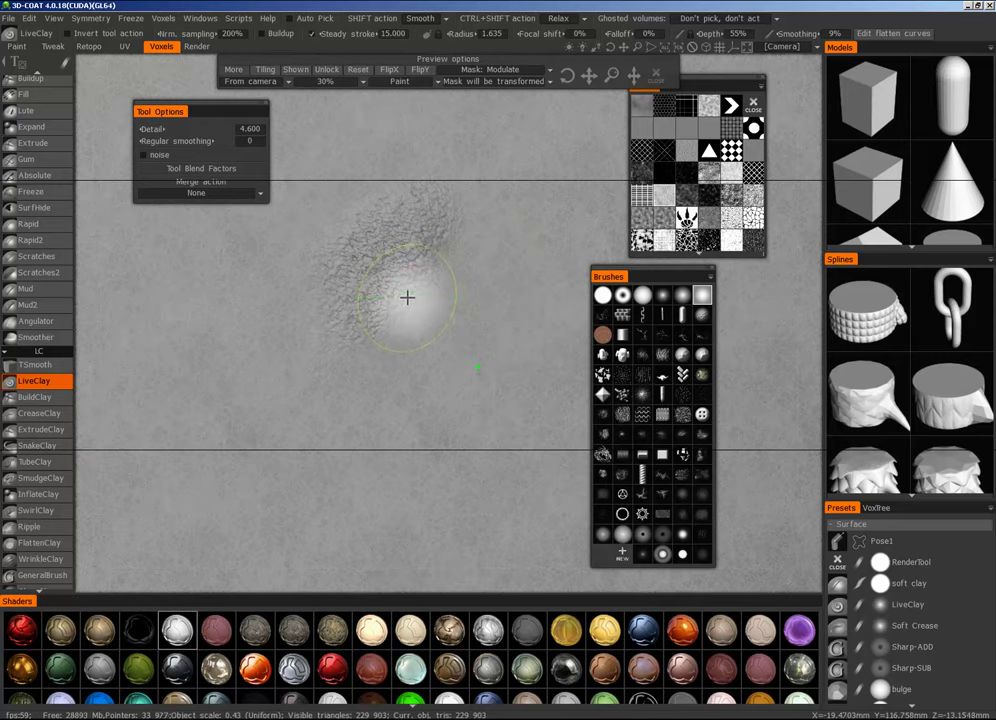
{"action": "middle_click_drag", "start_coordinate": [407, 298], "coordinate": [456, 333], "text": "alt"}
{"action": "right_click_drag", "start_coordinate": [407, 298], "coordinate": [62, 555], "text": "alt"}
{"action": "right_click_drag", "start_coordinate": [417, 333], "coordinate": [432, 290], "text": "alt"}
{"action": "mouse_move", "coordinate": [432, 290]}
{"action": "left_mouse_down", "text": "alt"}
{"action": "mouse_move", "coordinate": [530, 284]}
{"action": "mouse_move", "coordinate": [284, 271]}
{"action": "left_mouse_up", "text": "alt"}
{"action": "mouse_move", "coordinate": [311, 269]}
{"action": "right_mouse_down"}
{"action": "mouse_move", "coordinate": [371, 258]}
{"action": "mouse_move", "coordinate": [308, 232]}
{"action": "right_mouse_up"}
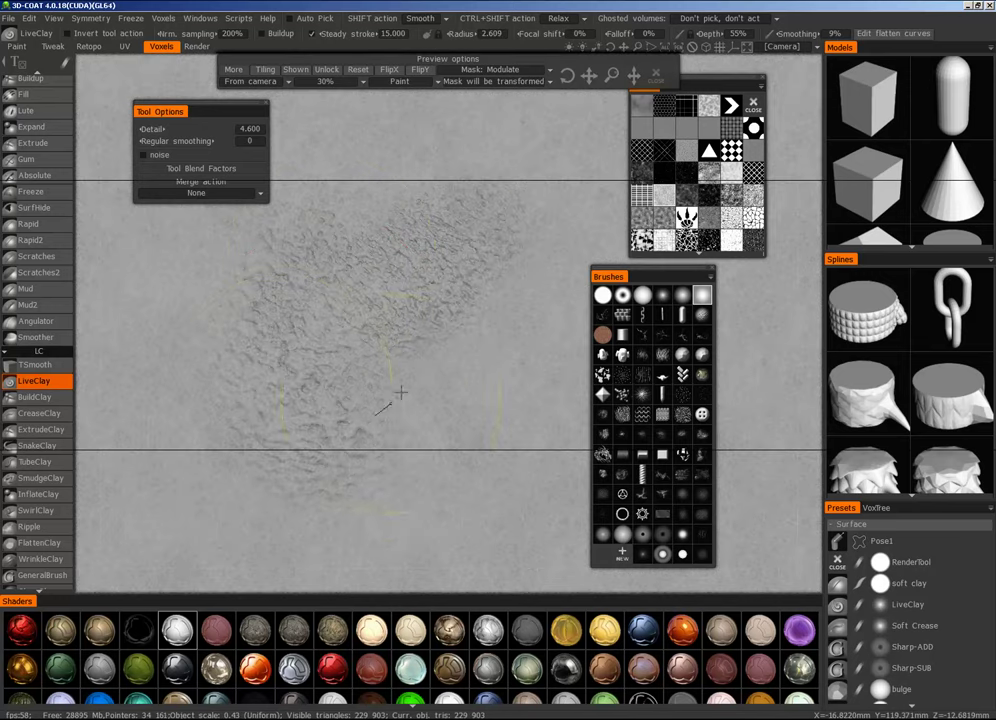
{"action": "mouse_move", "coordinate": [488, 158]}
{"action": "left_mouse_down"}
{"action": "mouse_move", "coordinate": [256, 222]}
{"action": "mouse_move", "coordinate": [178, 405]}
{"action": "mouse_move", "coordinate": [268, 498]}
{"action": "left_mouse_up"}
{"action": "left_click_drag", "start_coordinate": [365, 489], "coordinate": [530, 348]}
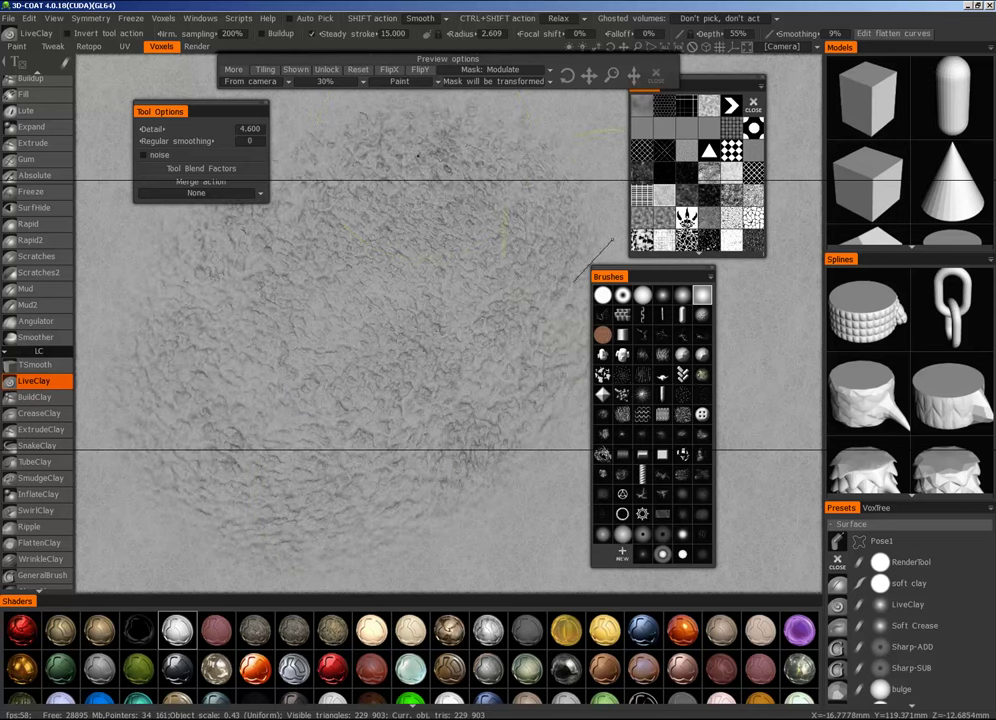
{"action": "right_click_drag", "start_coordinate": [575, 432], "coordinate": [523, 410], "text": "alt"}
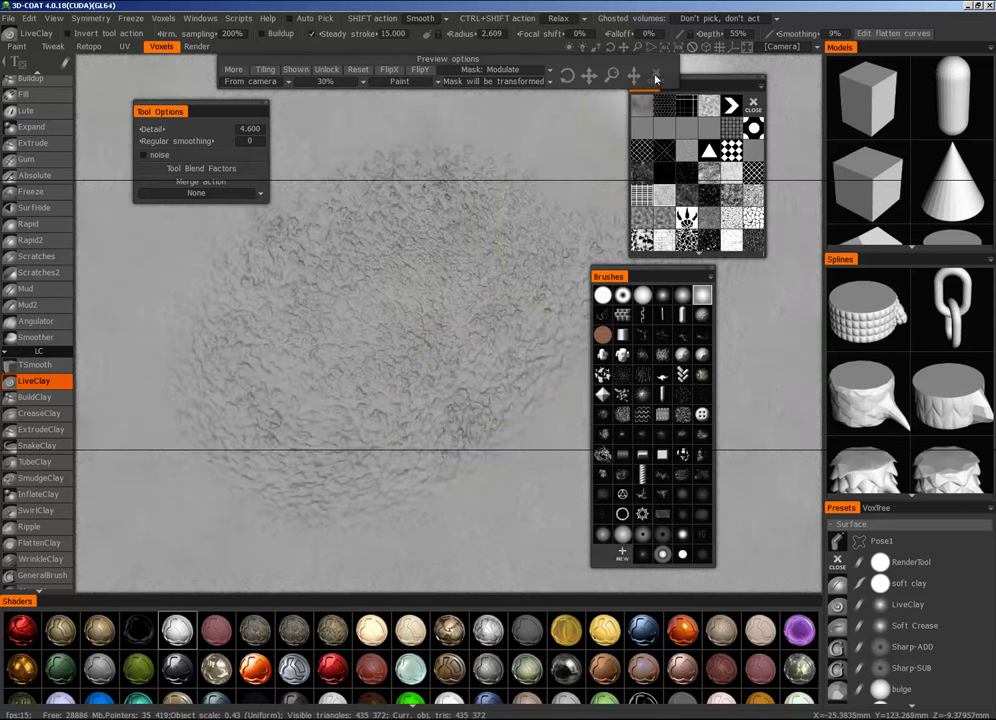
Step: Turn off the grunge mask and undo the wrinkled texture strokes on the chest
{"action": "left_click", "coordinate": [655, 76]}
{"action": "mouse_move", "coordinate": [628, 122]}
{"action": "right_mouse_down", "text": "alt"}
{"action": "mouse_move", "coordinate": [282, 493]}
{"action": "mouse_move", "coordinate": [609, 319]}
{"action": "mouse_move", "coordinate": [93, 557]}
{"action": "right_mouse_up", "text": "alt"}
{"action": "scroll", "coordinate": [238, 467], "scroll_direction": "down", "scroll_amount": 10}
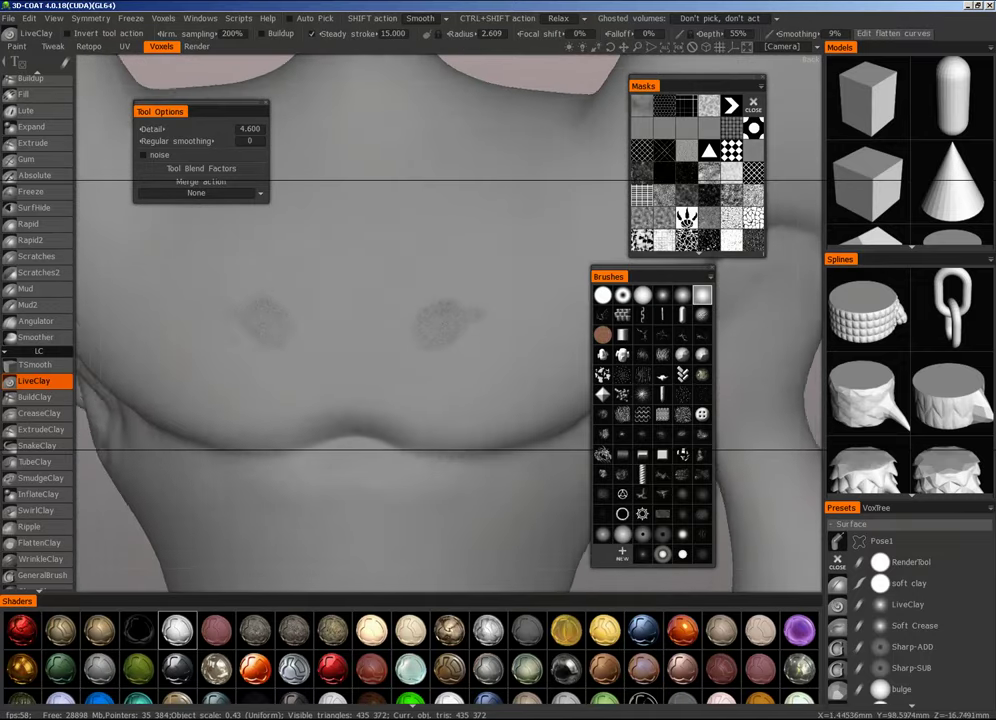
{"action": "right_click_drag", "start_coordinate": [178, 498], "coordinate": [62, 560], "text": "alt"}
{"action": "mouse_move", "coordinate": [442, 409]}
{"action": "left_mouse_down", "text": "alt"}
{"action": "mouse_move", "coordinate": [475, 405]}
{"action": "mouse_move", "coordinate": [442, 409]}
{"action": "left_mouse_up", "text": "alt"}
{"action": "right_click_drag", "start_coordinate": [442, 409], "coordinate": [606, 317], "text": "alt"}
{"action": "key", "text": "ctrl+z"}
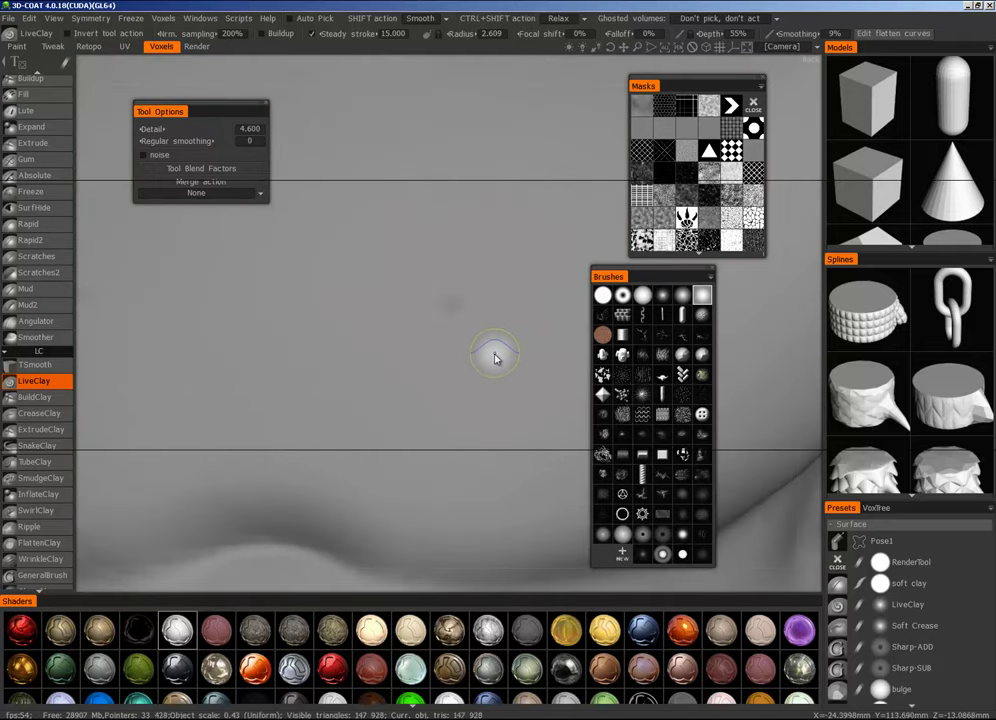
Step: Choose the veined fibrous mask and sculpt coarse wrinkled skin on the chest with brush radius 3.740 and 55% depth
{"action": "mouse_move", "coordinate": [499, 353]}
{"action": "right_mouse_down", "text": "alt"}
{"action": "mouse_move", "coordinate": [511, 333]}
{"action": "mouse_move", "coordinate": [651, 307]}
{"action": "right_mouse_up", "text": "alt"}
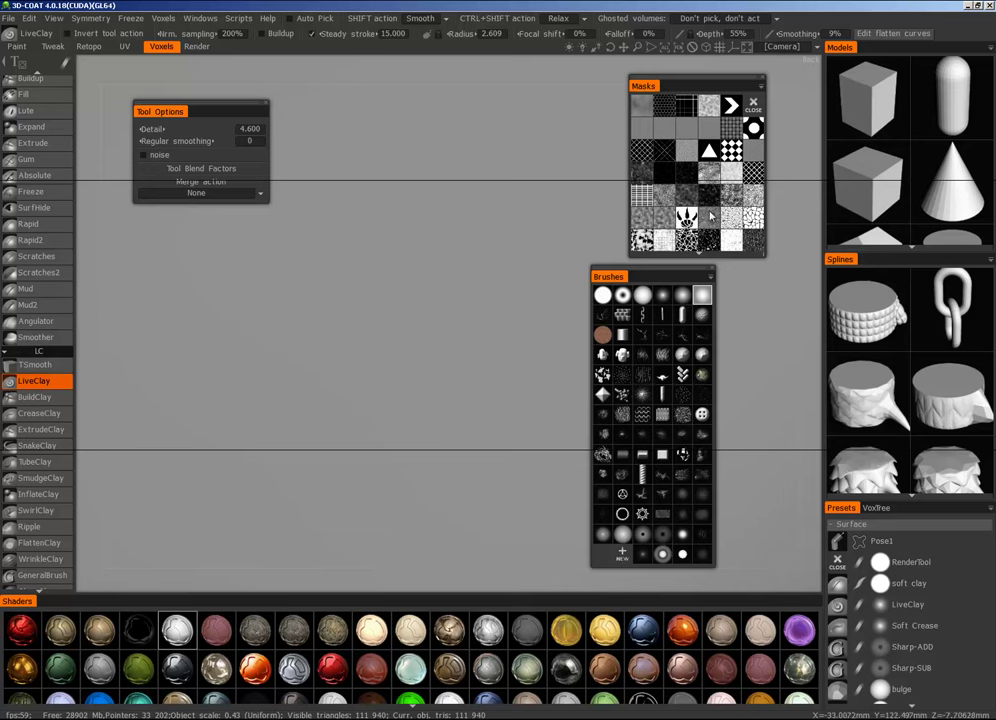
{"action": "left_click", "coordinate": [755, 197]}
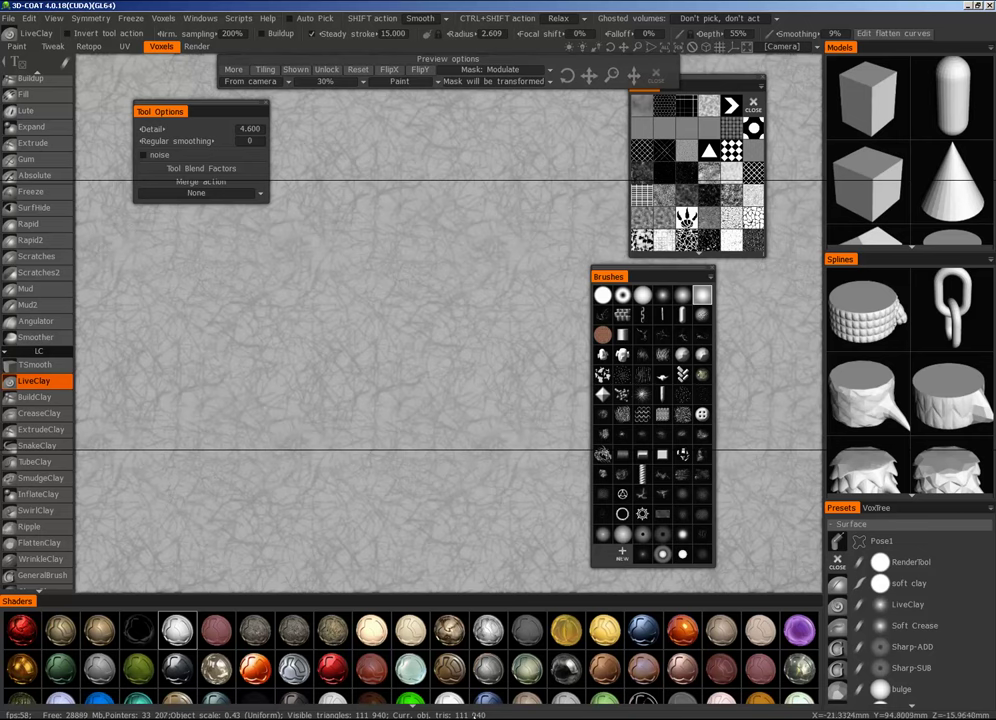
{"action": "scroll", "coordinate": [452, 307], "scroll_direction": "up", "scroll_amount": 4}
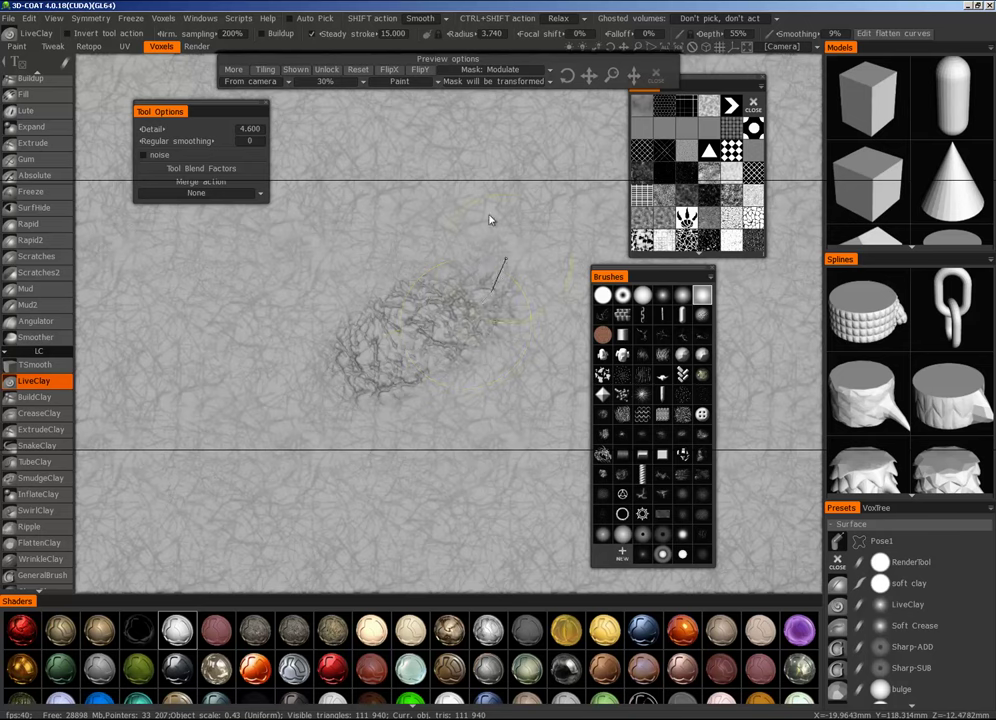
{"action": "mouse_move", "coordinate": [383, 215]}
{"action": "left_mouse_down"}
{"action": "mouse_move", "coordinate": [318, 329]}
{"action": "mouse_move", "coordinate": [313, 488]}
{"action": "mouse_move", "coordinate": [525, 425]}
{"action": "left_mouse_up"}
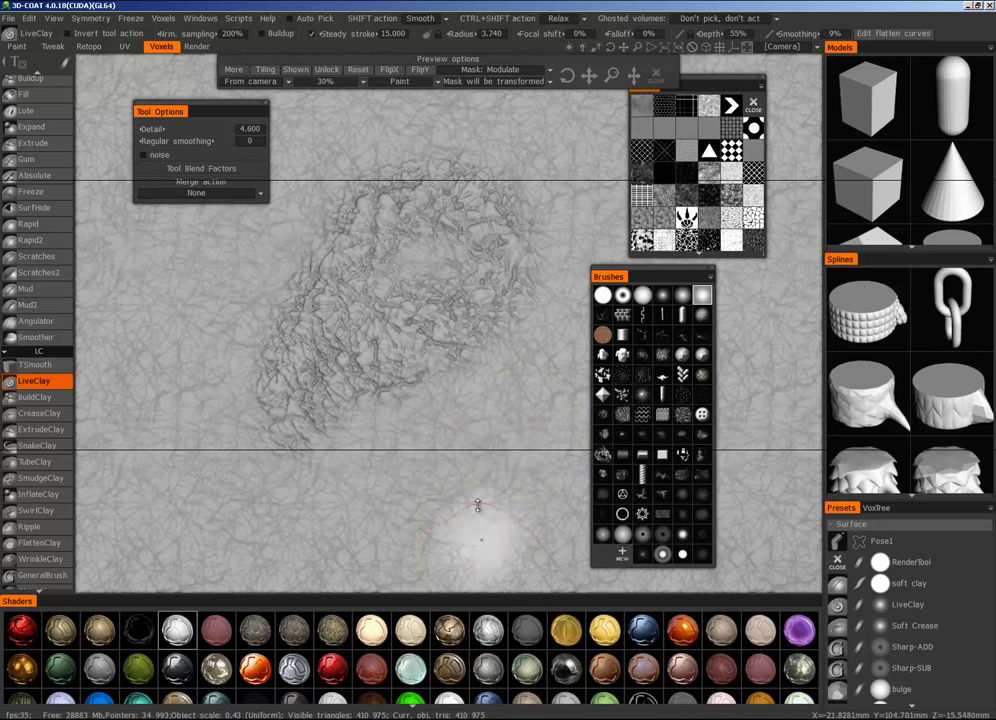
Step: Extend the coarse wrinkled patch on the chest with brush radius 5.084 and 72% depth, and turn off the mask
{"action": "scroll", "coordinate": [322, 232], "scroll_direction": "up", "scroll_amount": 6}
{"action": "mouse_move", "coordinate": [332, 222]}
{"action": "left_mouse_down"}
{"action": "mouse_move", "coordinate": [255, 170]}
{"action": "mouse_move", "coordinate": [198, 263]}
{"action": "mouse_move", "coordinate": [198, 351]}
{"action": "mouse_move", "coordinate": [366, 430]}
{"action": "mouse_move", "coordinate": [300, 390]}
{"action": "mouse_move", "coordinate": [380, 320]}
{"action": "mouse_move", "coordinate": [420, 230]}
{"action": "mouse_move", "coordinate": [330, 120]}
{"action": "mouse_move", "coordinate": [200, 200]}
{"action": "mouse_move", "coordinate": [480, 360]}
{"action": "mouse_move", "coordinate": [518, 448]}
{"action": "mouse_move", "coordinate": [516, 418]}
{"action": "mouse_move", "coordinate": [438, 369]}
{"action": "mouse_move", "coordinate": [470, 360]}
{"action": "mouse_move", "coordinate": [507, 324]}
{"action": "mouse_move", "coordinate": [505, 290]}
{"action": "mouse_move", "coordinate": [511, 356]}
{"action": "mouse_move", "coordinate": [442, 478]}
{"action": "mouse_move", "coordinate": [497, 458]}
{"action": "mouse_move", "coordinate": [380, 360]}
{"action": "mouse_move", "coordinate": [440, 200]}
{"action": "mouse_move", "coordinate": [302, 453]}
{"action": "mouse_move", "coordinate": [397, 534]}
{"action": "mouse_move", "coordinate": [305, 412]}
{"action": "mouse_move", "coordinate": [140, 385]}
{"action": "mouse_move", "coordinate": [291, 515]}
{"action": "mouse_move", "coordinate": [345, 538]}
{"action": "left_mouse_up"}
{"action": "right_click_drag", "start_coordinate": [430, 500], "coordinate": [478, 387], "text": "alt"}
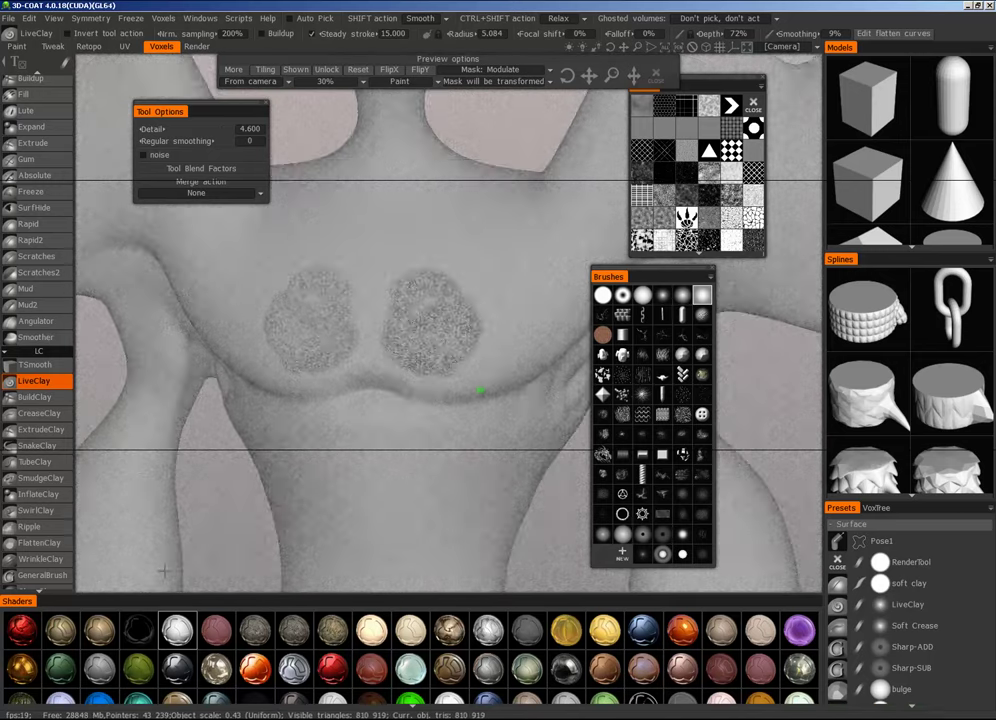
{"action": "mouse_move", "coordinate": [478, 387]}
{"action": "left_mouse_down", "text": "alt"}
{"action": "mouse_move", "coordinate": [470, 420]}
{"action": "mouse_move", "coordinate": [467, 398]}
{"action": "left_mouse_up", "text": "alt"}
{"action": "scroll", "coordinate": [466, 397], "scroll_direction": "up", "scroll_amount": 3}
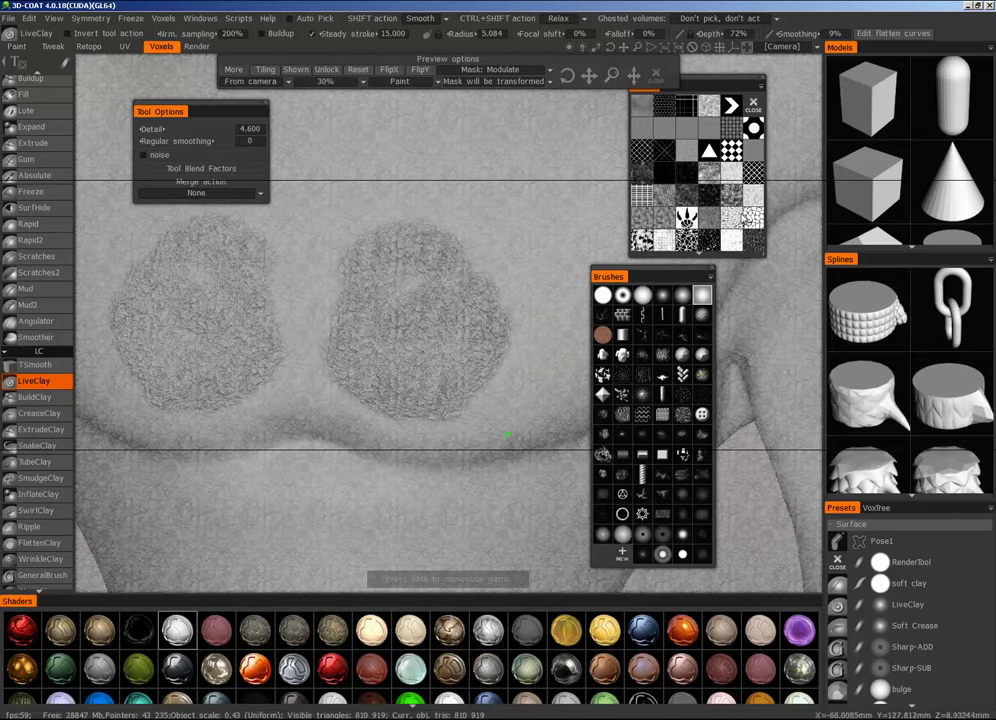
{"action": "left_click", "coordinate": [754, 107]}
{"action": "right_click_drag", "start_coordinate": [560, 290], "coordinate": [562, 318], "text": "alt"}
{"action": "scroll", "coordinate": [562, 318], "scroll_direction": "down", "scroll_amount": 6}
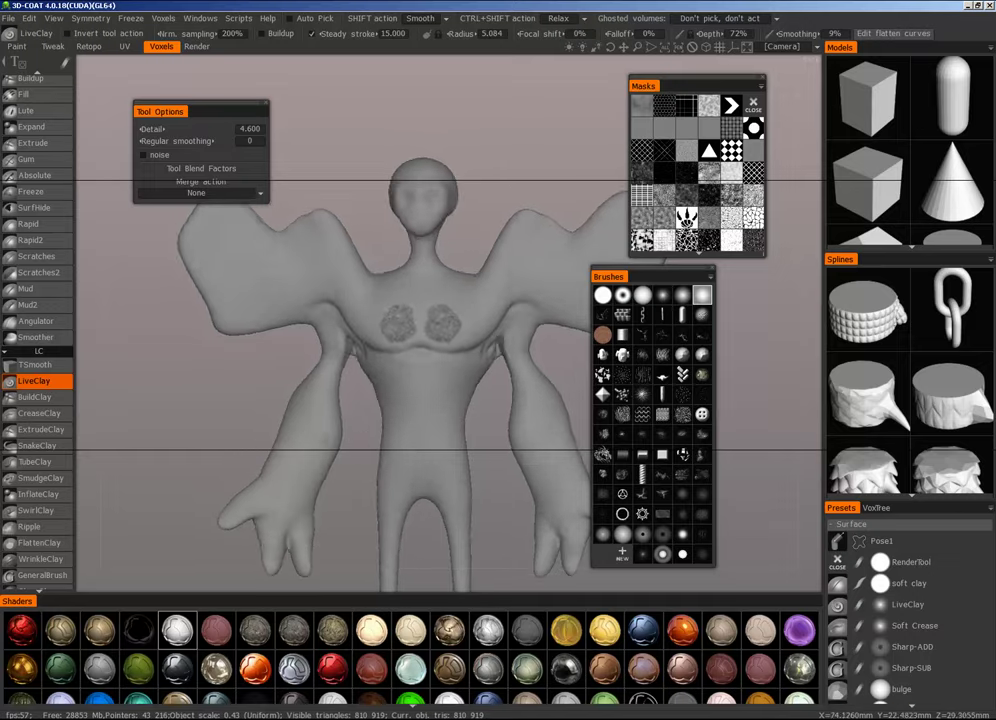
Step: Switch to the Render workspace, enable Realtime render, and examine the relief of the textured chest patches
{"action": "scroll", "coordinate": [489, 373], "scroll_direction": "up", "scroll_amount": 4}
{"action": "middle_click_drag", "start_coordinate": [489, 373], "coordinate": [597, 330], "text": "alt"}
{"action": "left_click", "coordinate": [198, 47]}
{"action": "left_click", "coordinate": [840, 311]}
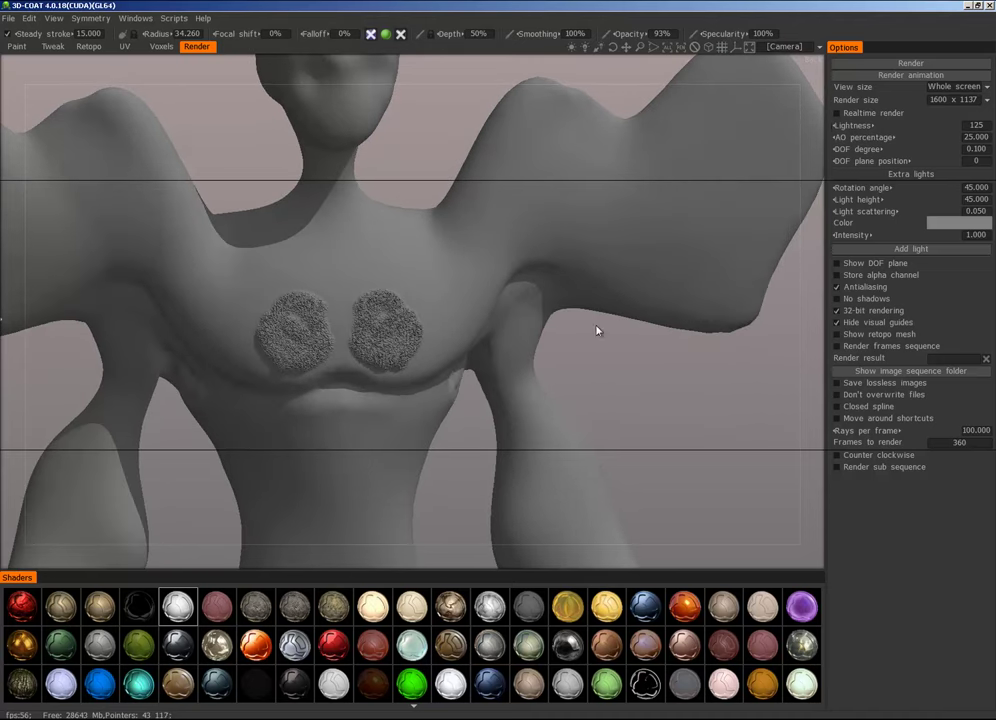
{"action": "left_click", "coordinate": [837, 114]}
{"action": "left_click_drag", "start_coordinate": [574, 356], "coordinate": [632, 350]}
{"action": "mouse_move", "coordinate": [632, 350]}
{"action": "right_mouse_down"}
{"action": "mouse_move", "coordinate": [690, 323]}
{"action": "mouse_move", "coordinate": [762, 318]}
{"action": "right_mouse_up"}
{"action": "right_click_drag", "start_coordinate": [600, 341], "coordinate": [796, 316]}
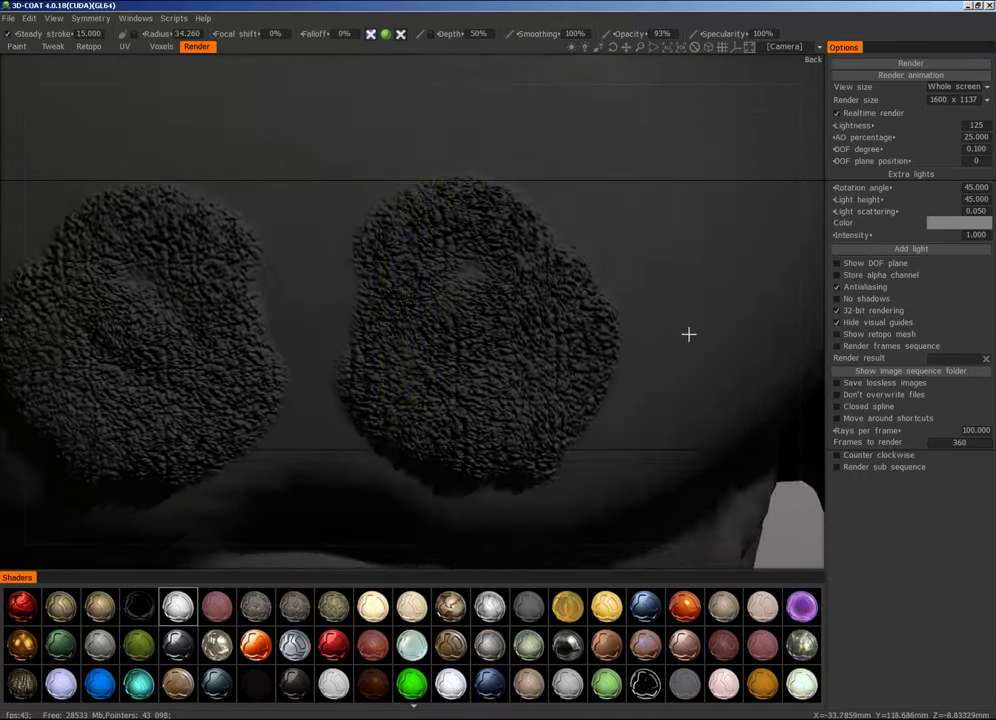
{"action": "right_click_drag", "start_coordinate": [688, 334], "coordinate": [556, 389]}
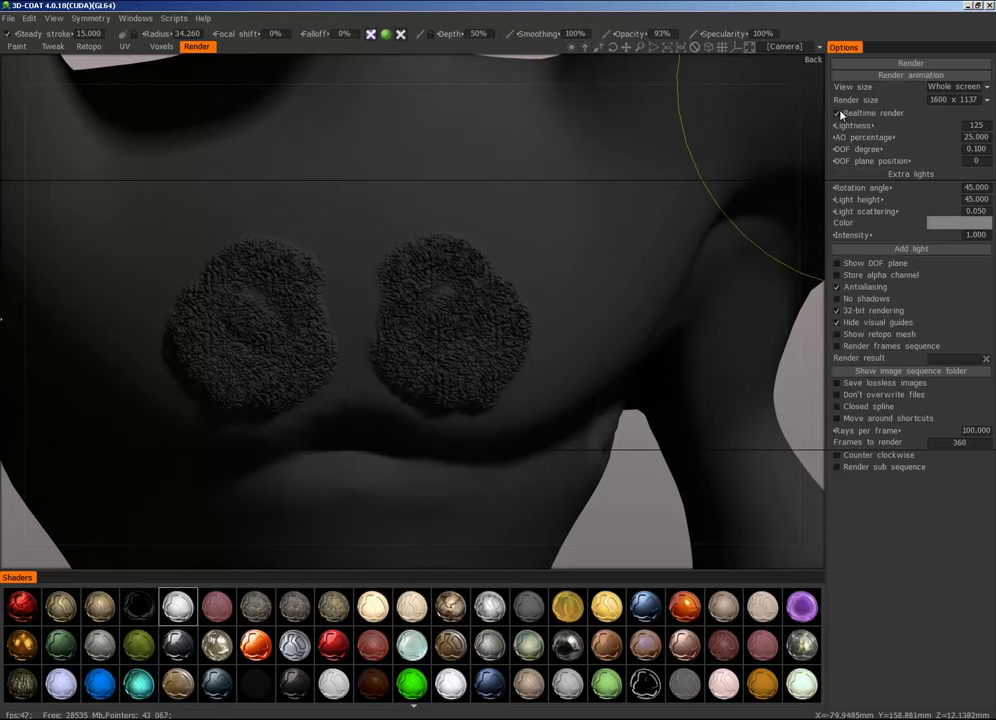
Step: Return to the Voxels workspace and undo all the coarse wrinkled texture strokes on the chest
{"action": "left_click", "coordinate": [161, 46]}
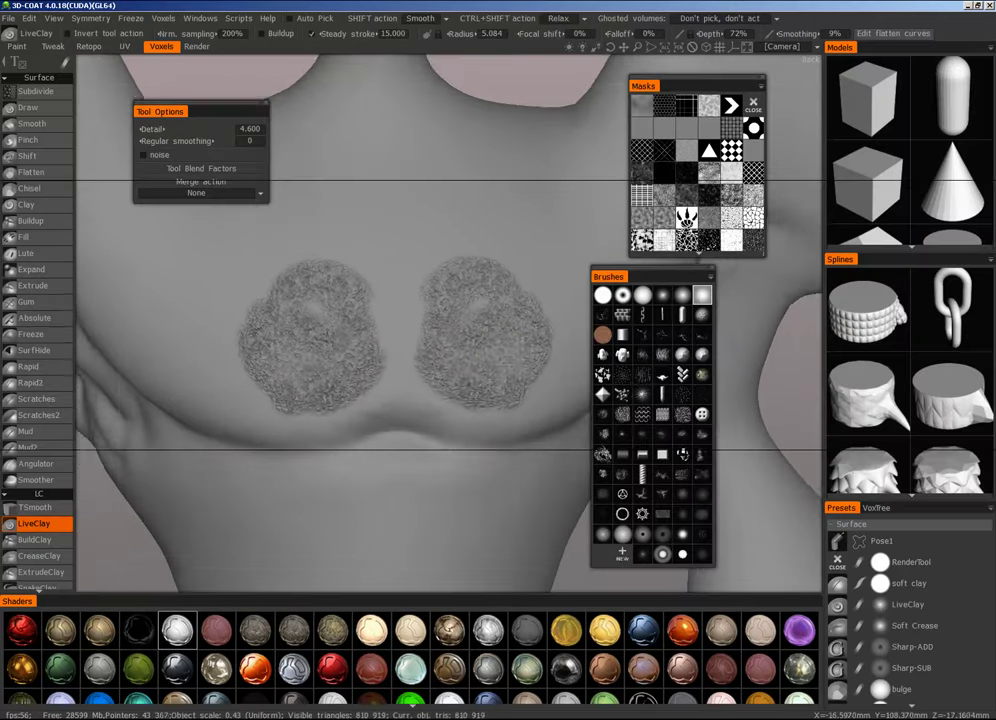
{"action": "right_click_drag", "start_coordinate": [488, 354], "coordinate": [512, 352]}
{"action": "key", "text": "ctrl+z"}
{"action": "key", "text": "ctrl+z"}
{"action": "key", "text": "ctrl+z"}
{"action": "key", "text": "ctrl+z"}
{"action": "key", "text": "ctrl+z"}
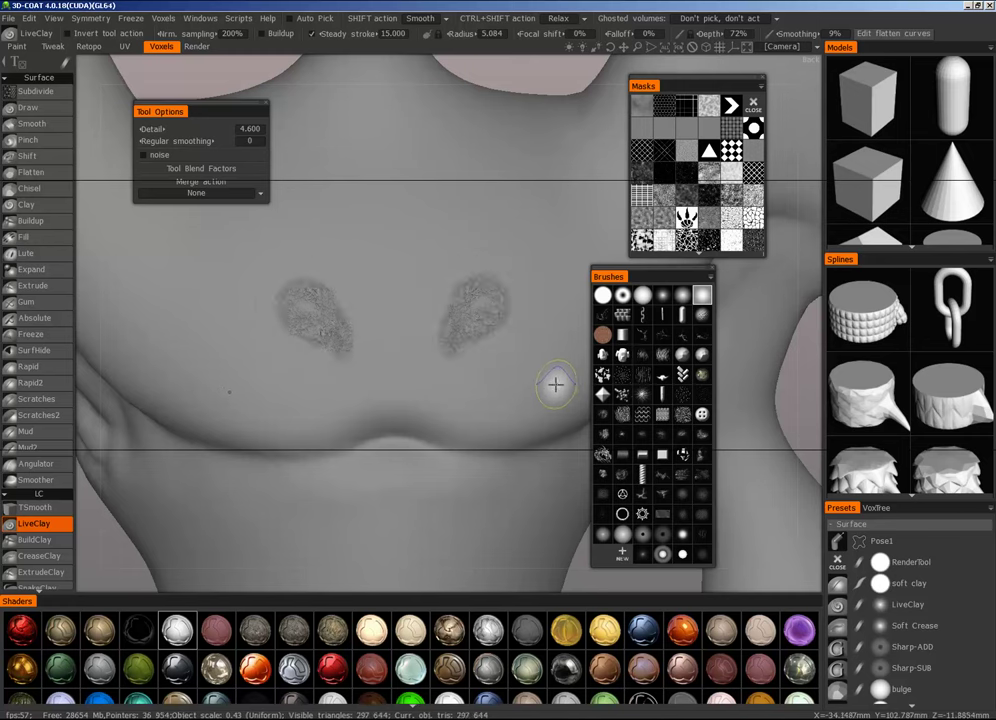
{"action": "key", "text": "ctrl+z"}
{"action": "key", "text": "ctrl+z"}
{"action": "key", "text": "ctrl+z"}
{"action": "key", "text": "ctrl+z"}
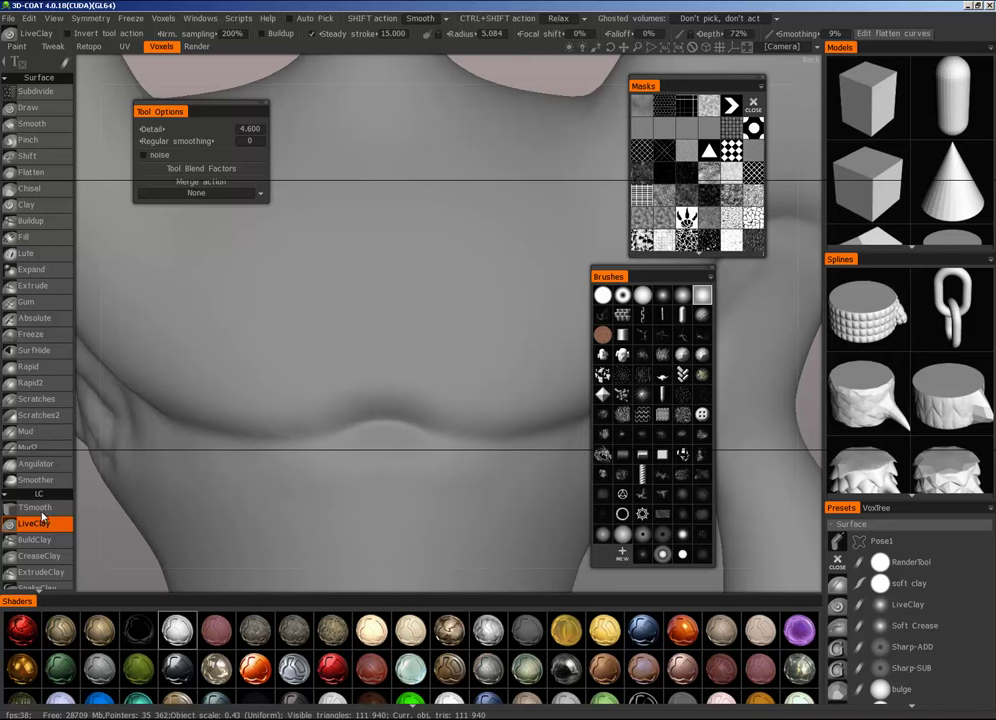
Step: Switch the sculpting tool to CreaseClay for work on the chest
{"action": "scroll", "coordinate": [42, 517], "scroll_direction": "down", "scroll_amount": 5}
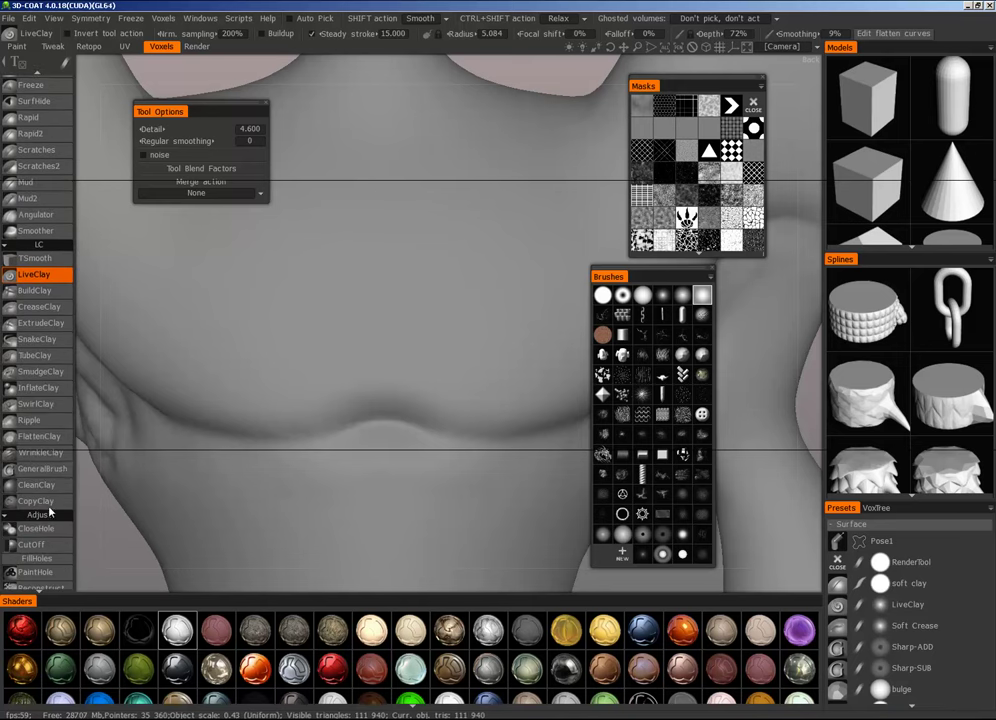
{"action": "left_click", "coordinate": [40, 307]}
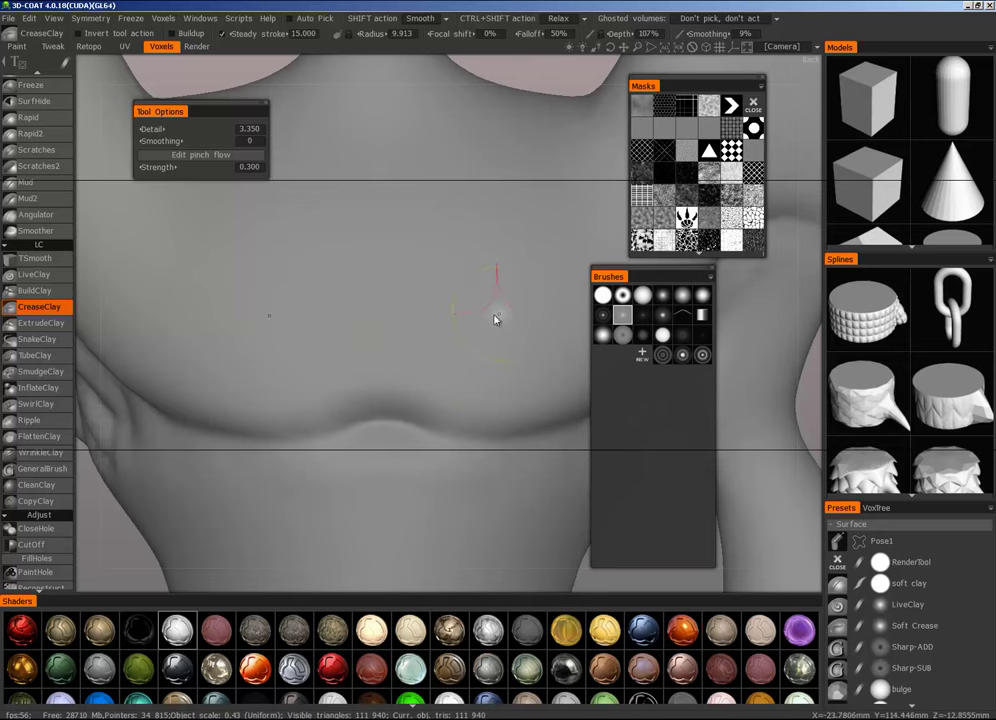
{"action": "middle_click_drag", "start_coordinate": [503, 316], "coordinate": [429, 329]}
{"action": "scroll", "coordinate": [436, 318], "scroll_direction": "up", "scroll_amount": 2}
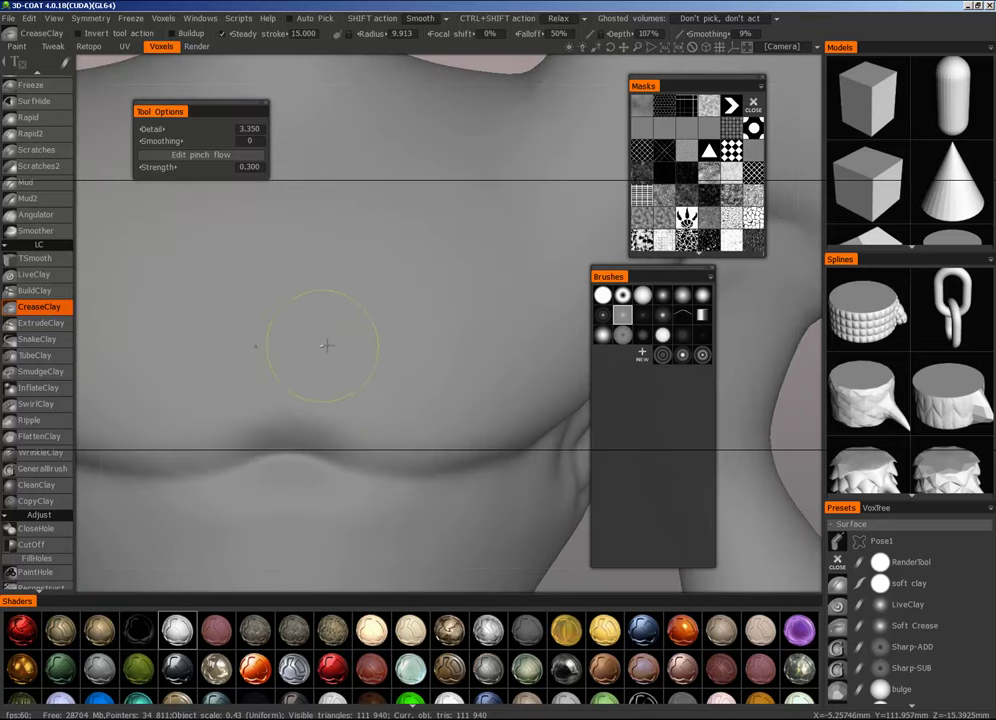
Step: Try a large looped crease on the chest with radius 9.913 and 107% depth, and undo it
{"action": "left_click_drag", "start_coordinate": [508, 150], "coordinate": [318, 274]}
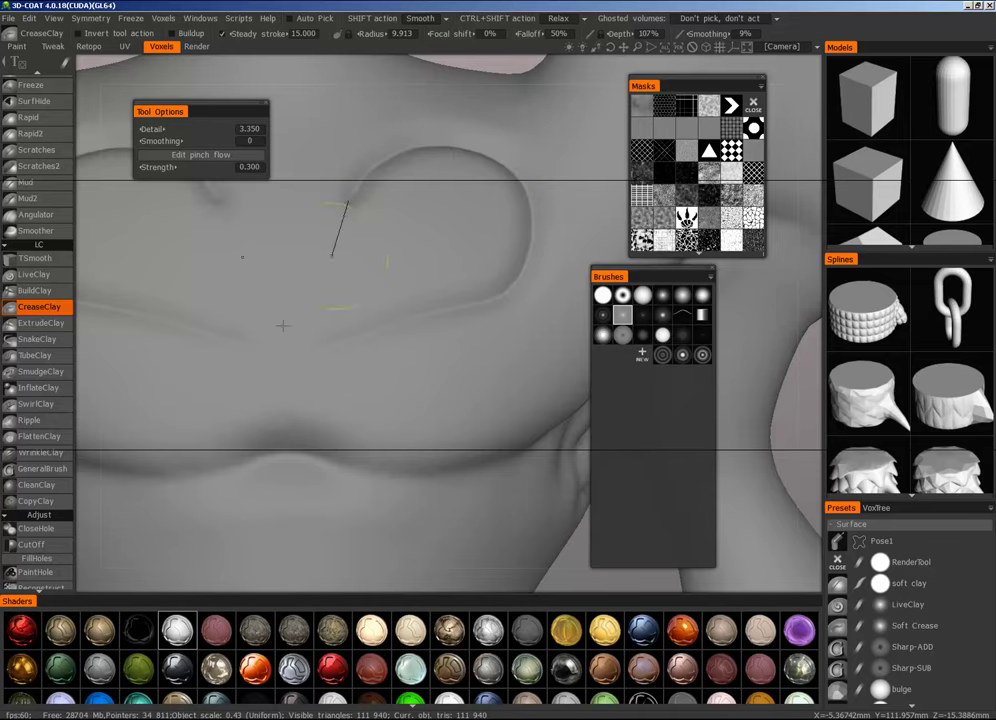
{"action": "scroll", "coordinate": [398, 358], "scroll_direction": "down", "scroll_amount": 2}
{"action": "scroll", "coordinate": [398, 358], "scroll_direction": "up", "scroll_amount": 5}
{"action": "key", "text": "ctrl+z"}
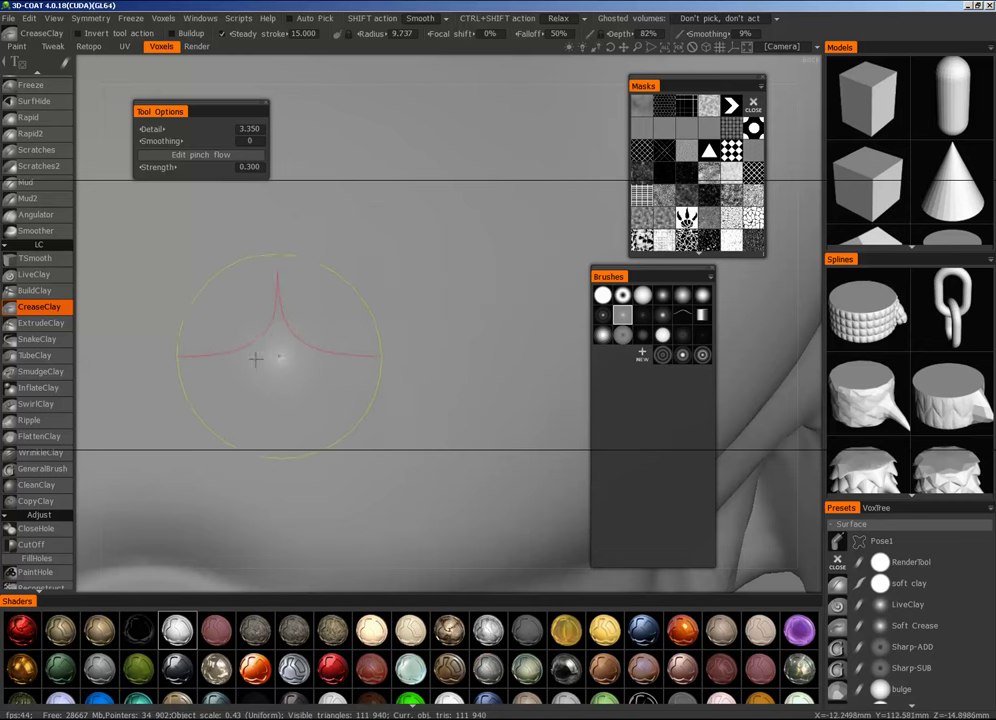
Step: Try a narrower looped crease on the chest with radius 9.737 and 82% depth, and check its raised shape
{"action": "left_click_drag", "start_coordinate": [208, 371], "coordinate": [287, 331]}
{"action": "mouse_move", "coordinate": [502, 293]}
{"action": "left_mouse_down"}
{"action": "mouse_move", "coordinate": [487, 113]}
{"action": "mouse_move", "coordinate": [225, 289]}
{"action": "mouse_move", "coordinate": [151, 416]}
{"action": "mouse_move", "coordinate": [183, 502]}
{"action": "left_mouse_up"}
{"action": "scroll", "coordinate": [173, 514], "scroll_direction": "down", "scroll_amount": 3}
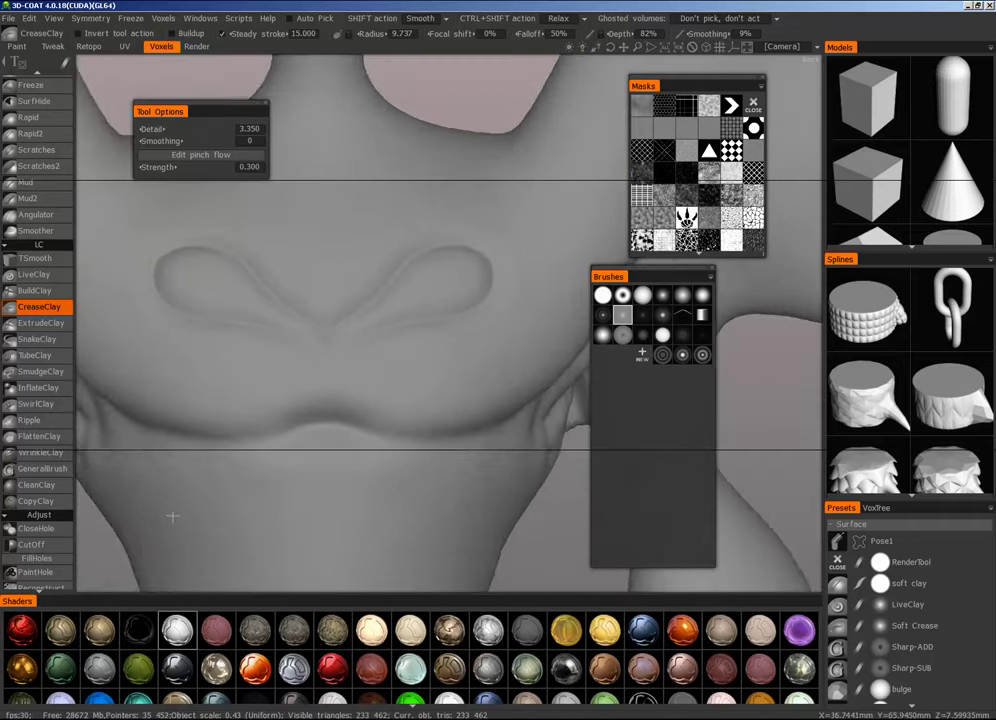
{"action": "scroll", "coordinate": [367, 382], "scroll_direction": "up", "scroll_amount": 5}
{"action": "right_click_drag", "start_coordinate": [381, 384], "coordinate": [267, 442], "text": "alt"}
{"action": "left_click_drag", "start_coordinate": [418, 397], "coordinate": [327, 367], "text": "alt"}
{"action": "mouse_move", "coordinate": [327, 368]}
{"action": "middle_mouse_down"}
{"action": "mouse_move", "coordinate": [500, 255]}
{"action": "mouse_move", "coordinate": [390, 305]}
{"action": "mouse_move", "coordinate": [322, 354]}
{"action": "middle_mouse_up"}
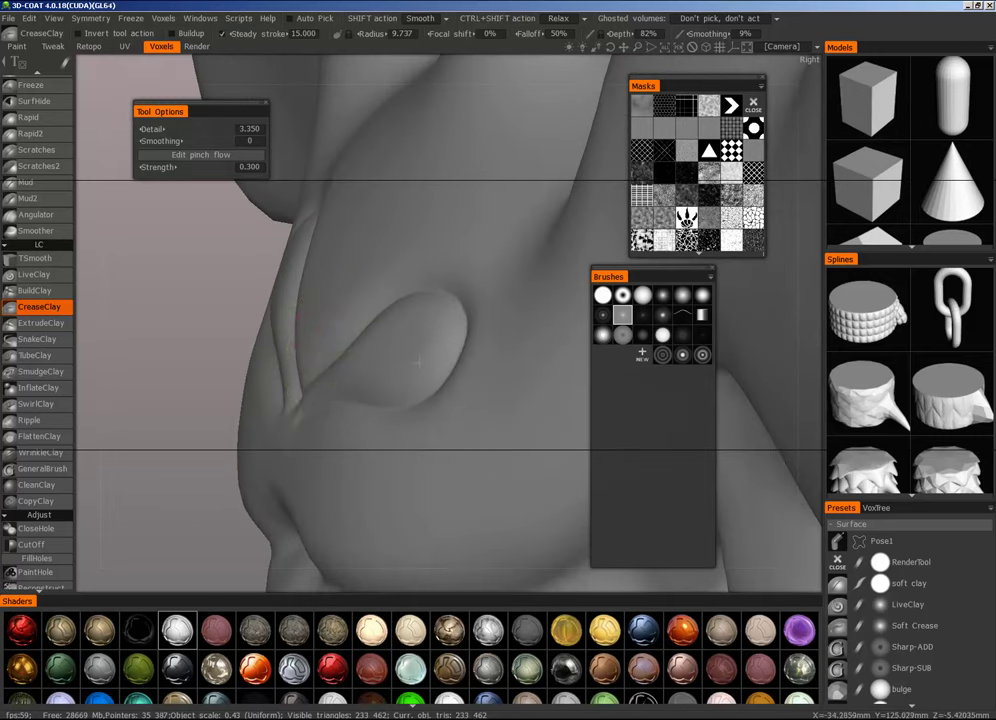
{"action": "left_click_drag", "start_coordinate": [419, 362], "coordinate": [471, 340], "text": "alt"}
{"action": "right_click_drag", "start_coordinate": [471, 340], "coordinate": [405, 386], "text": "alt"}
{"action": "left_click_drag", "start_coordinate": [405, 386], "coordinate": [437, 395], "text": "alt"}
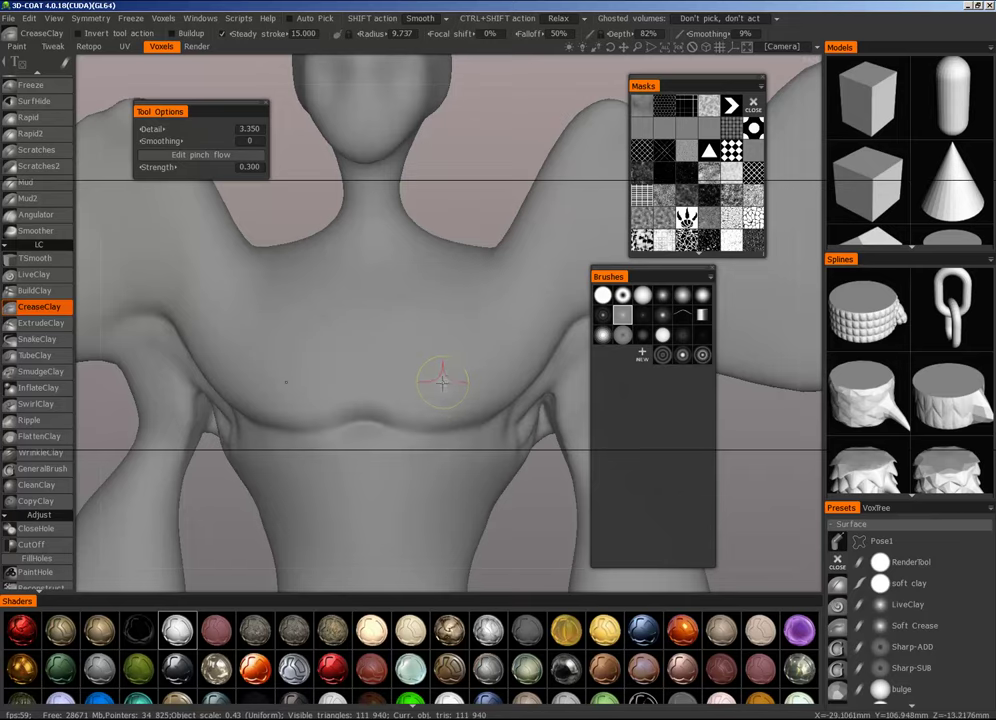
Step: Sharpen the fold along the lower edge of the chest with CreaseClay at radius 8.742 and 82% depth
{"action": "middle_click_drag", "start_coordinate": [442, 382], "coordinate": [440, 330], "text": "alt"}
{"action": "right_click_drag", "start_coordinate": [440, 330], "coordinate": [445, 310], "text": "alt"}
{"action": "left_click_drag", "start_coordinate": [445, 310], "coordinate": [377, 362], "text": "alt"}
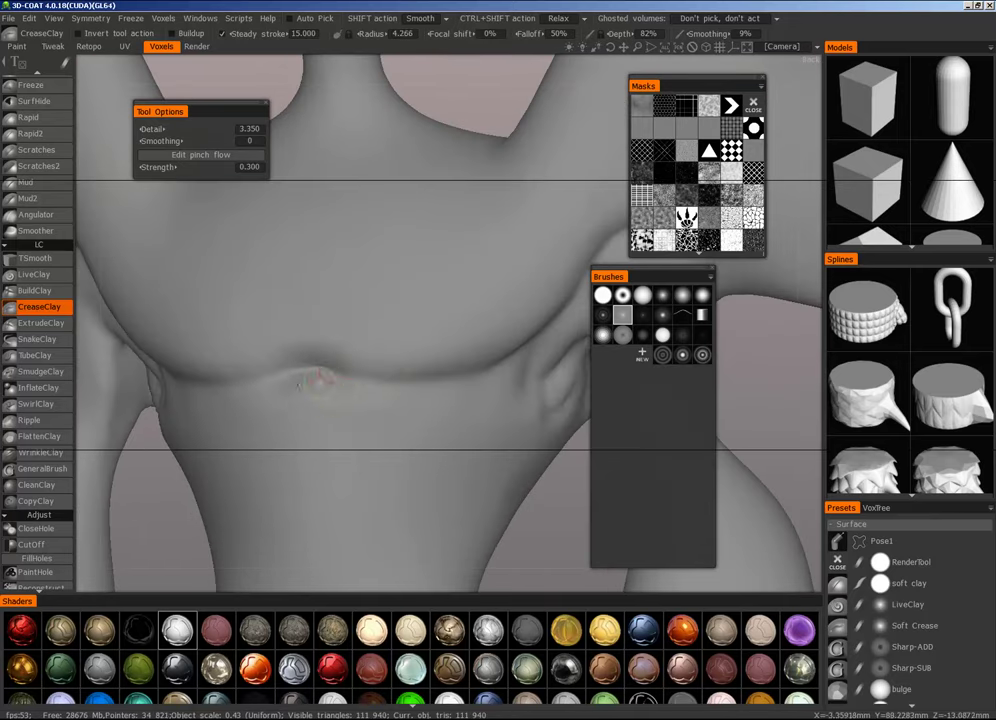
{"action": "middle_click_drag", "start_coordinate": [392, 389], "coordinate": [294, 379]}
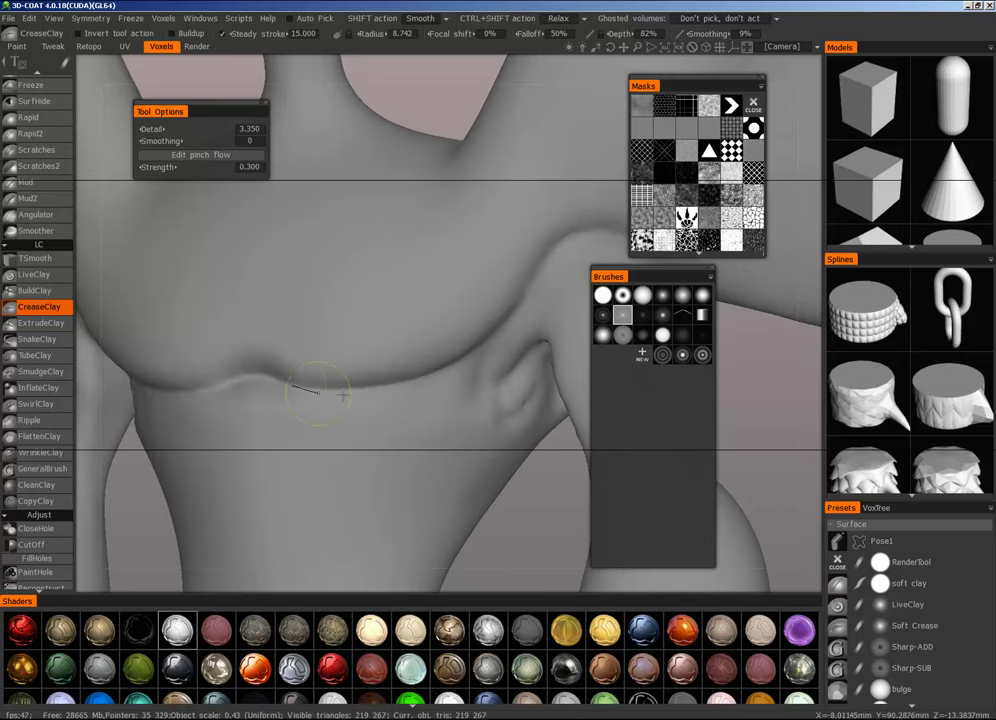
{"action": "left_click_drag", "start_coordinate": [488, 341], "coordinate": [515, 306]}
Step: Carve diagonal creases from the armpit down the side of the torso with CreaseClay at radius 10.819
{"action": "right_click_drag", "start_coordinate": [515, 306], "coordinate": [360, 425], "text": "alt"}
{"action": "left_click_drag", "start_coordinate": [360, 425], "coordinate": [410, 425], "text": "alt"}
{"action": "mouse_move", "coordinate": [410, 425]}
{"action": "right_mouse_down", "text": "alt"}
{"action": "mouse_move", "coordinate": [282, 496]}
{"action": "mouse_move", "coordinate": [586, 377]}
{"action": "right_mouse_up", "text": "alt"}
{"action": "middle_click_drag", "start_coordinate": [432, 413], "coordinate": [467, 369], "text": "alt"}
{"action": "right_click_drag", "start_coordinate": [467, 369], "coordinate": [524, 360], "text": "alt"}
{"action": "left_click_drag", "start_coordinate": [524, 360], "coordinate": [450, 350], "text": "alt"}
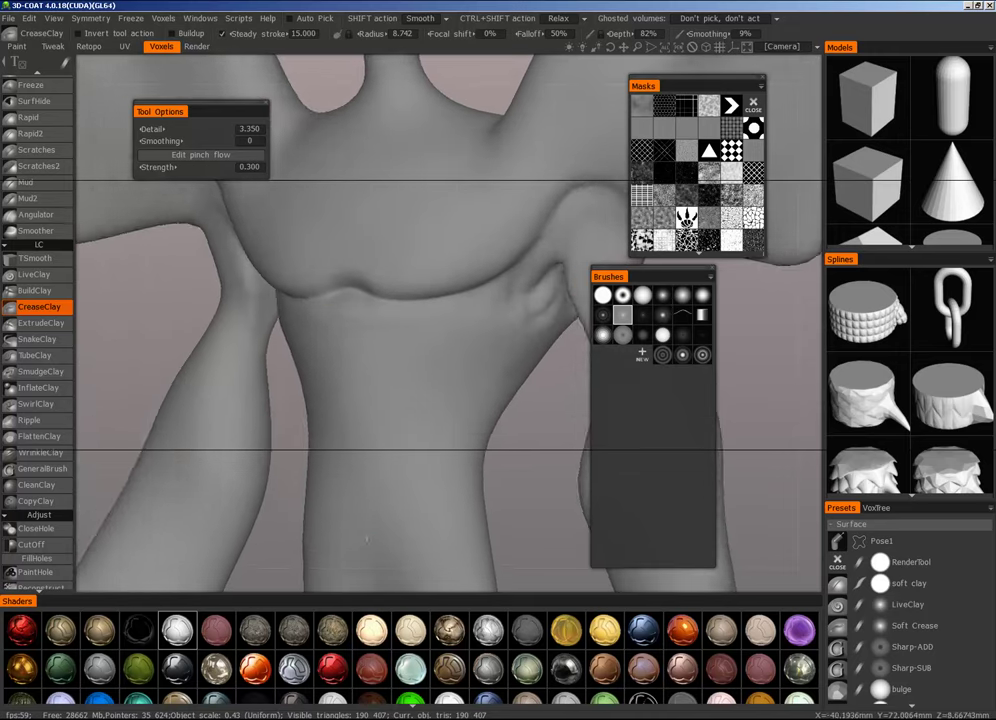
{"action": "middle_click_drag", "start_coordinate": [450, 350], "coordinate": [392, 372], "text": "alt"}
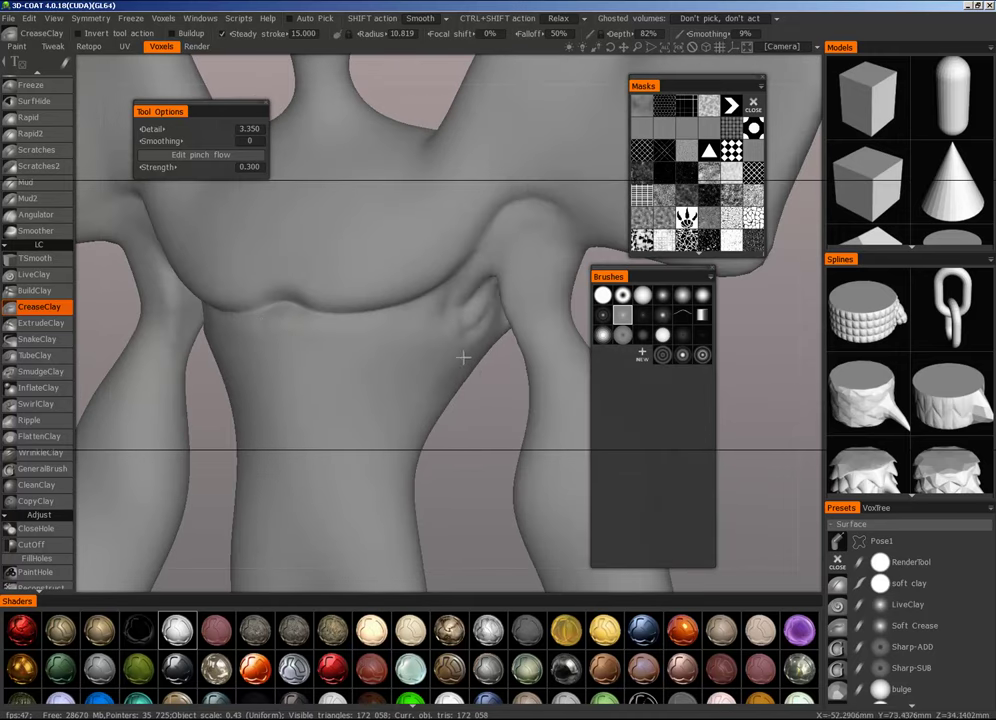
{"action": "middle_click_drag", "start_coordinate": [463, 357], "coordinate": [430, 305]}
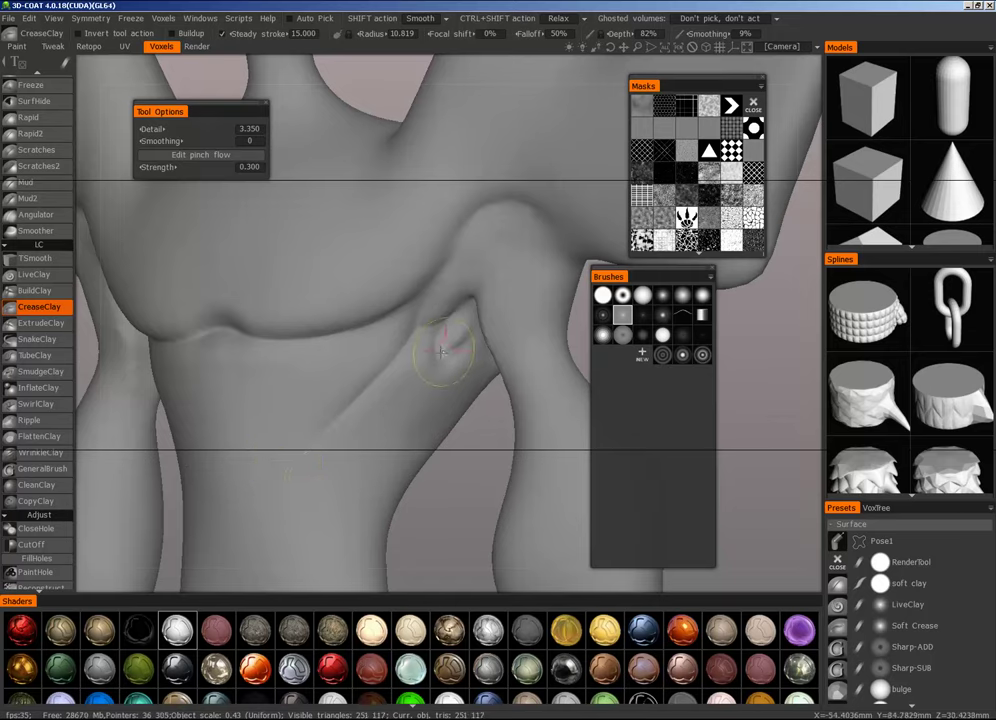
{"action": "scroll", "coordinate": [290, 485], "scroll_direction": "down", "scroll_amount": 5}
{"action": "left_click_drag", "start_coordinate": [180, 571], "coordinate": [442, 469]}
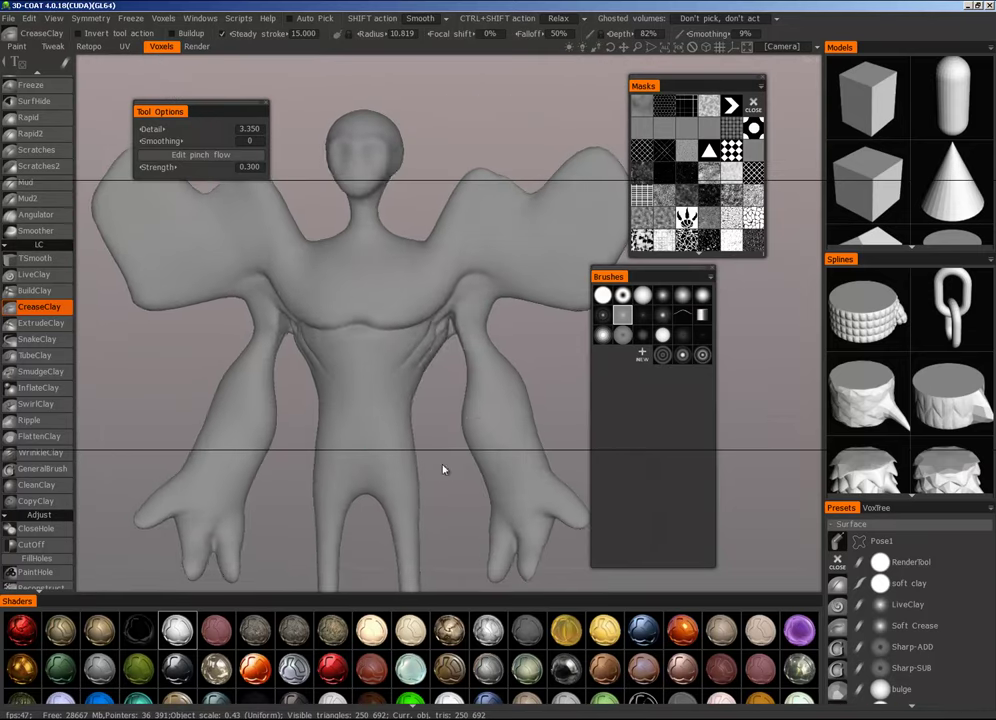
Step: Carve a curved crease across the top of the upper arm above the armpit with CreaseClay at radius 7.719
{"action": "scroll", "coordinate": [442, 469], "scroll_direction": "up", "scroll_amount": 5}
{"action": "scroll", "coordinate": [528, 302], "scroll_direction": "up", "scroll_amount": 3}
{"action": "middle_click_drag", "start_coordinate": [528, 302], "coordinate": [469, 389]}
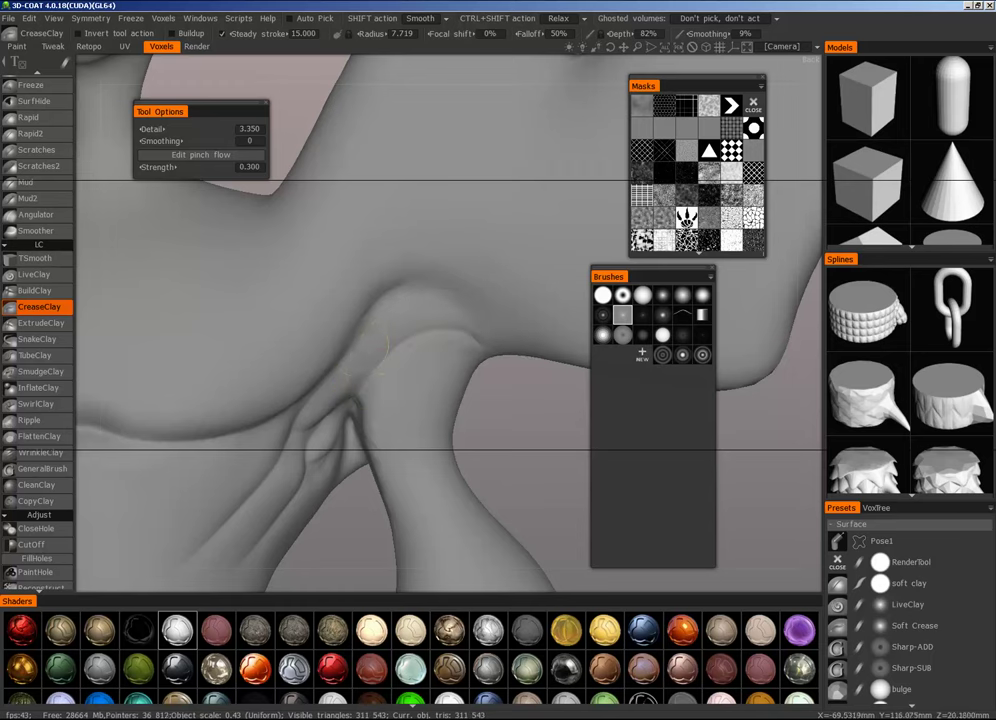
{"action": "middle_click_drag", "start_coordinate": [376, 338], "coordinate": [346, 348]}
{"action": "left_click_drag", "start_coordinate": [503, 353], "coordinate": [507, 358]}
{"action": "scroll", "coordinate": [402, 407], "scroll_direction": "down", "scroll_amount": 6}
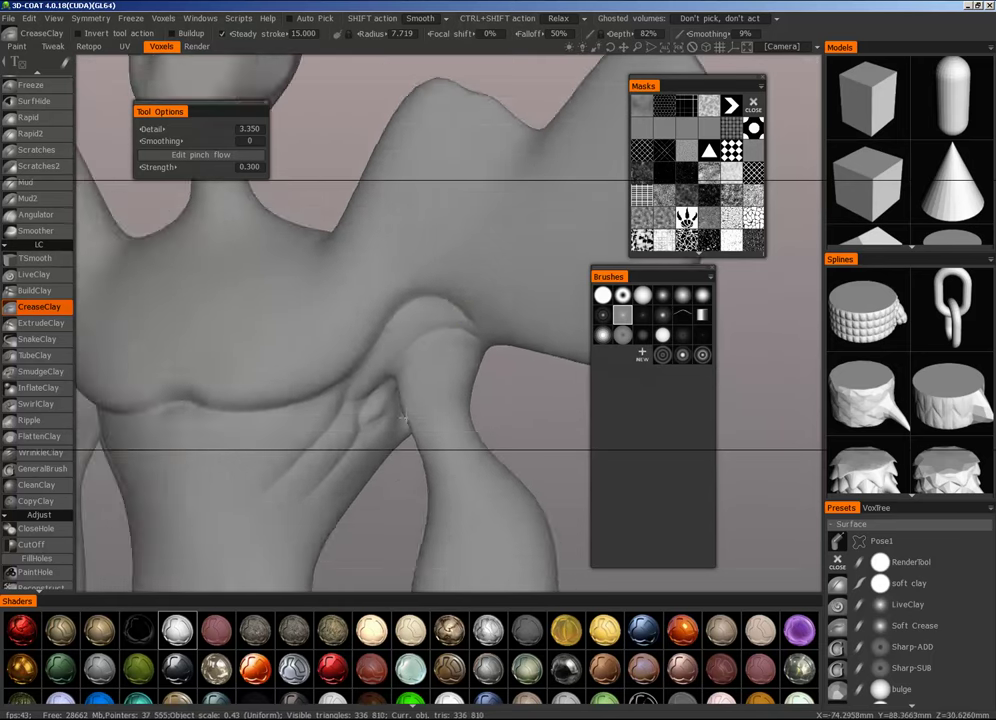
Step: Carve layered curved creases above the armpit and into the large shoulder lobe with CreaseClay at radius 7.719 and 82% depth
{"action": "left_click_drag", "start_coordinate": [366, 424], "coordinate": [393, 431], "text": "alt"}
{"action": "scroll", "coordinate": [400, 400], "scroll_direction": "down", "scroll_amount": 3}
{"action": "scroll", "coordinate": [406, 374], "scroll_direction": "up", "scroll_amount": 6}
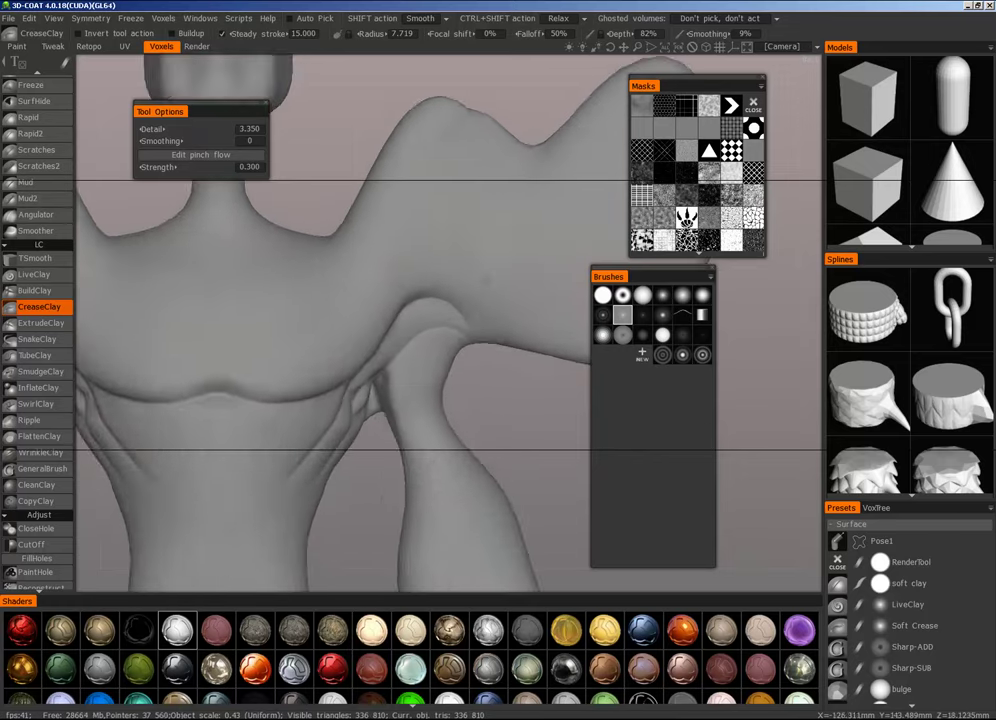
{"action": "middle_click_drag", "start_coordinate": [406, 374], "coordinate": [346, 400]}
{"action": "scroll", "coordinate": [346, 380], "scroll_direction": "up", "scroll_amount": 2}
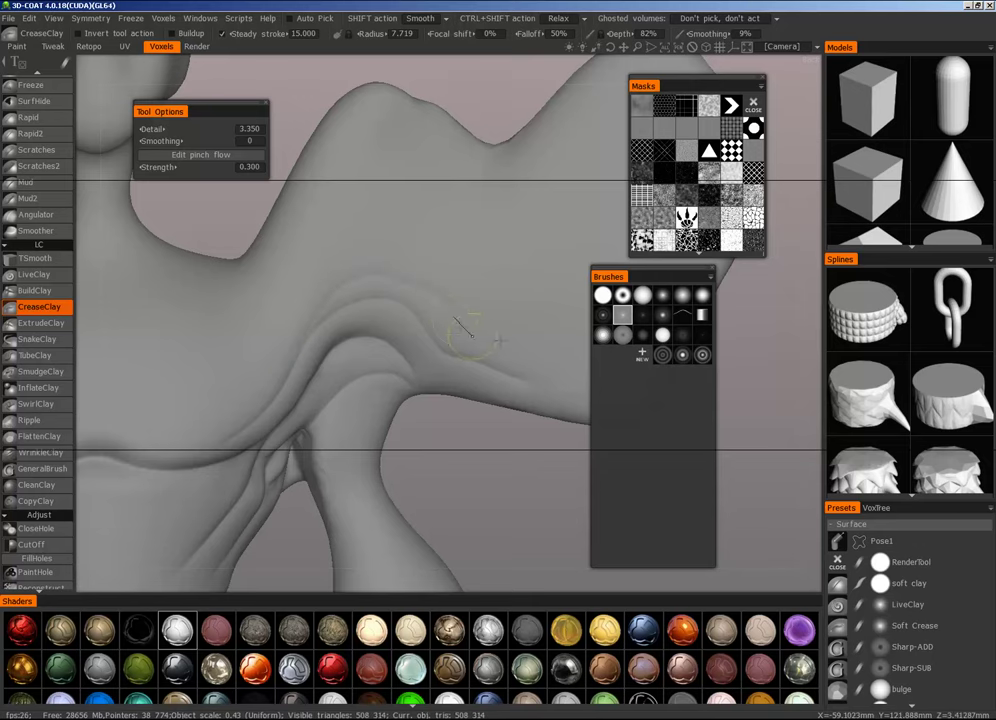
{"action": "key", "text": "Home"}
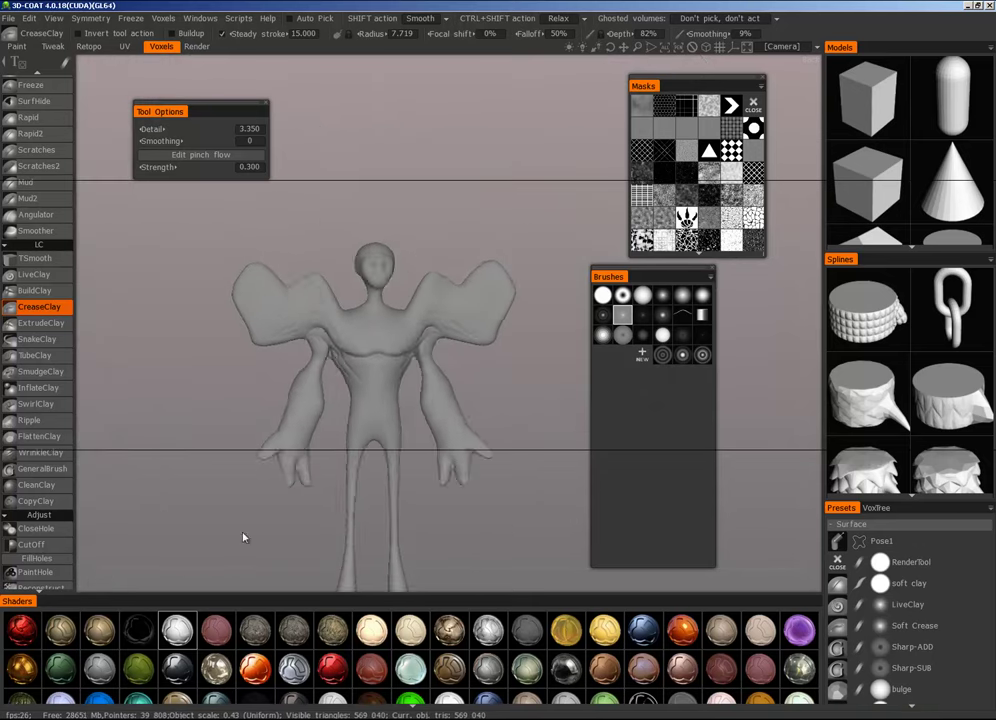
Step: Try a diagonal crease across the arm at the elbow with CreaseClay at radius 14.954 and 82% depth
{"action": "right_click_drag", "start_coordinate": [580, 376], "coordinate": [505, 425]}
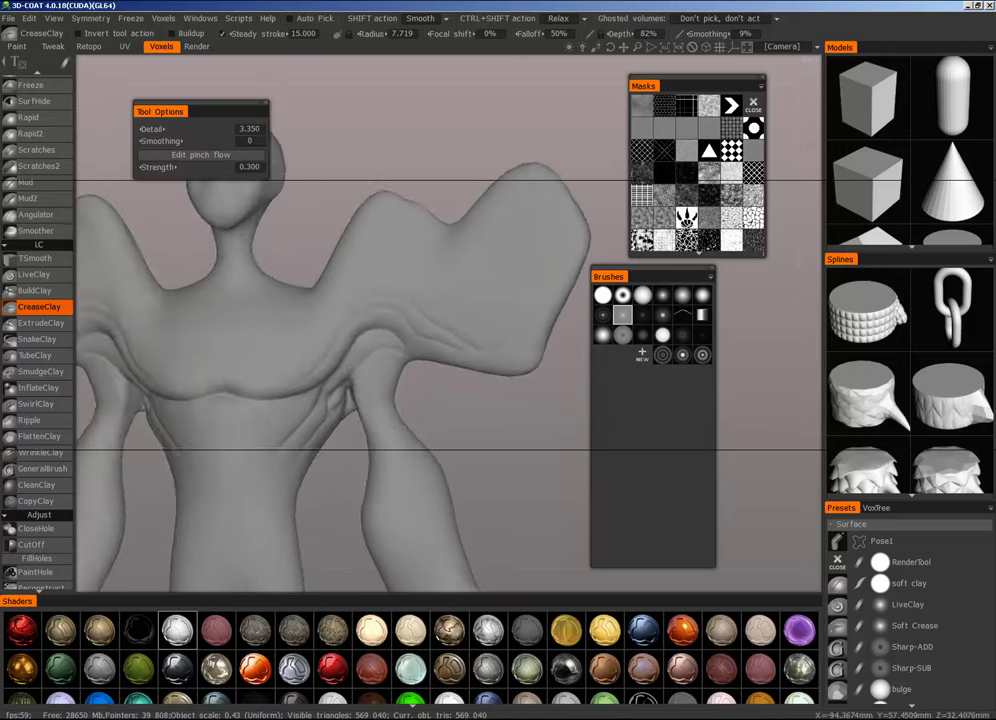
{"action": "middle_click_drag", "start_coordinate": [505, 425], "coordinate": [491, 351]}
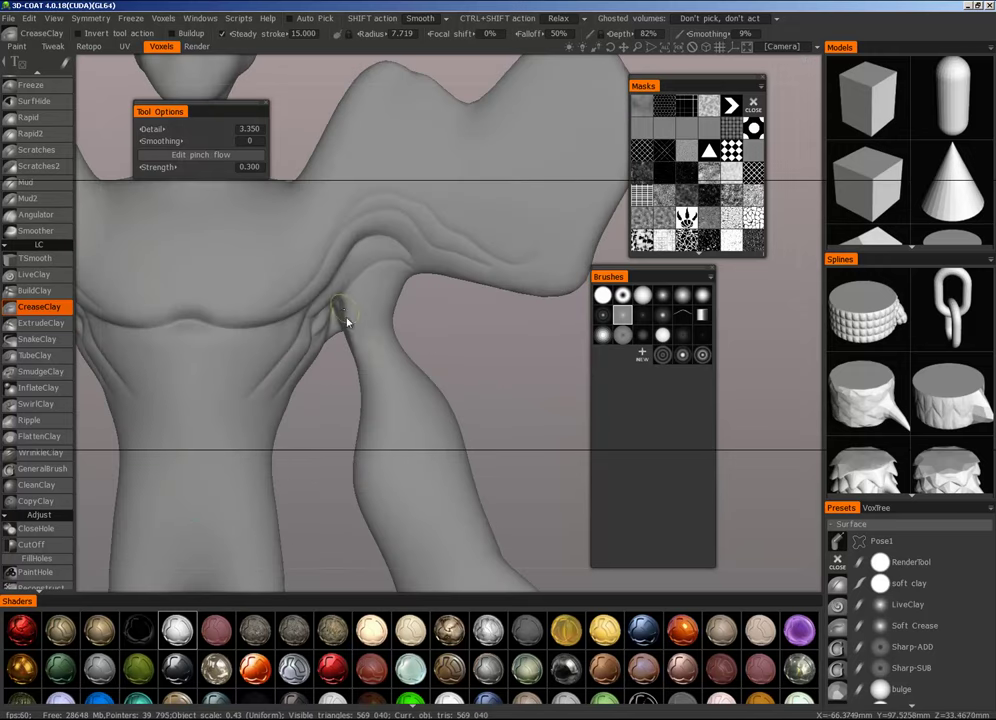
{"action": "mouse_move", "coordinate": [439, 380]}
{"action": "left_mouse_down"}
{"action": "mouse_move", "coordinate": [496, 411]}
{"action": "mouse_move", "coordinate": [446, 420]}
{"action": "left_mouse_up"}
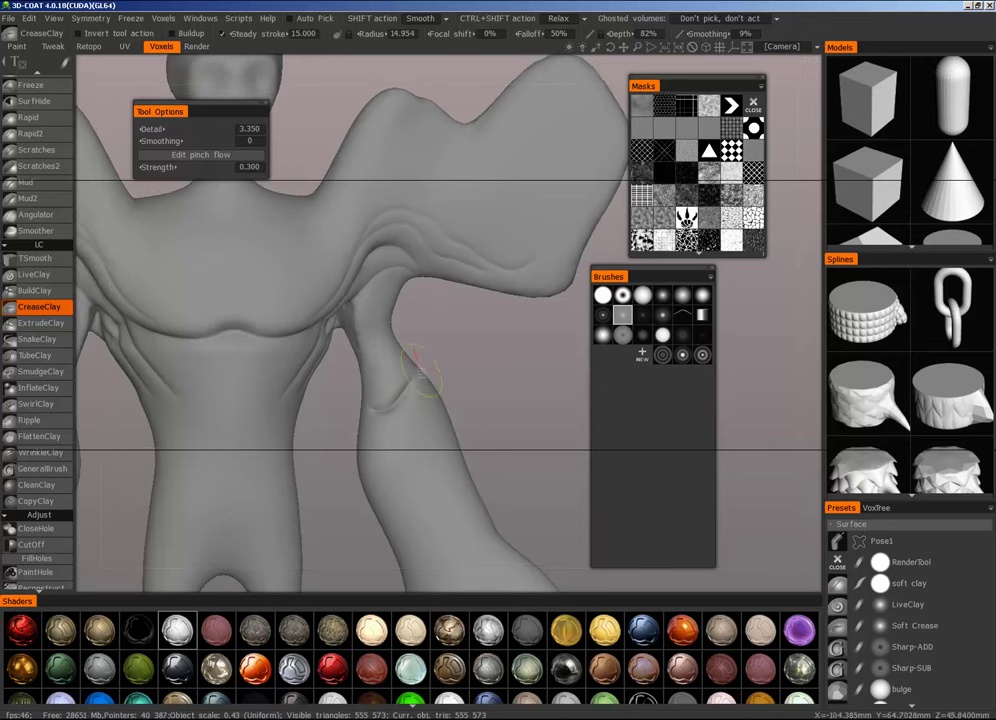
{"action": "mouse_move", "coordinate": [485, 360]}
{"action": "right_mouse_down"}
{"action": "mouse_move", "coordinate": [285, 478]}
{"action": "mouse_move", "coordinate": [602, 312]}
{"action": "right_mouse_up"}
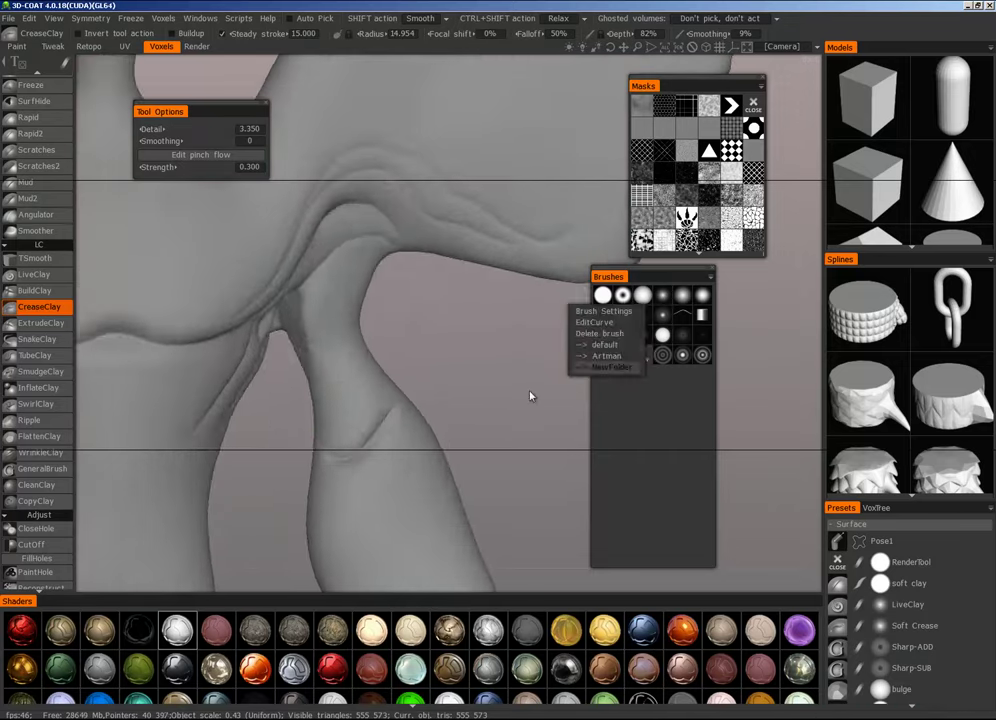
{"action": "left_click_drag", "start_coordinate": [531, 398], "coordinate": [484, 408]}
Step: Carve a curved crease around the elbow using a softer brush alpha, with CreaseClay at radius 15.564 and 63% depth
{"action": "right_click_drag", "start_coordinate": [400, 416], "coordinate": [436, 420]}
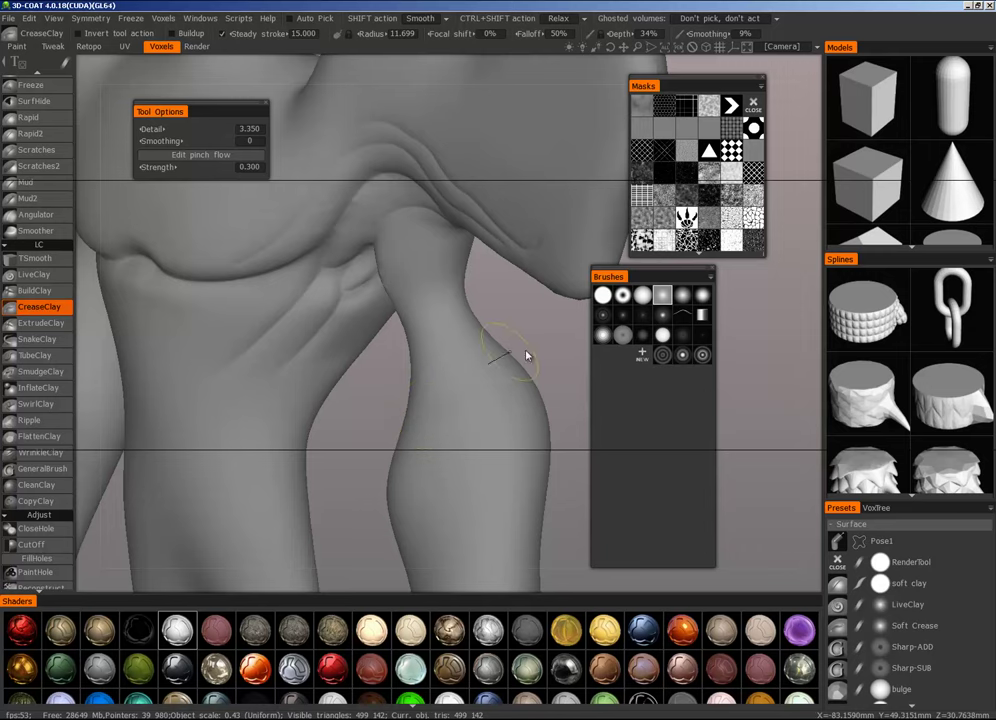
{"action": "right_click_drag", "start_coordinate": [527, 355], "coordinate": [423, 402]}
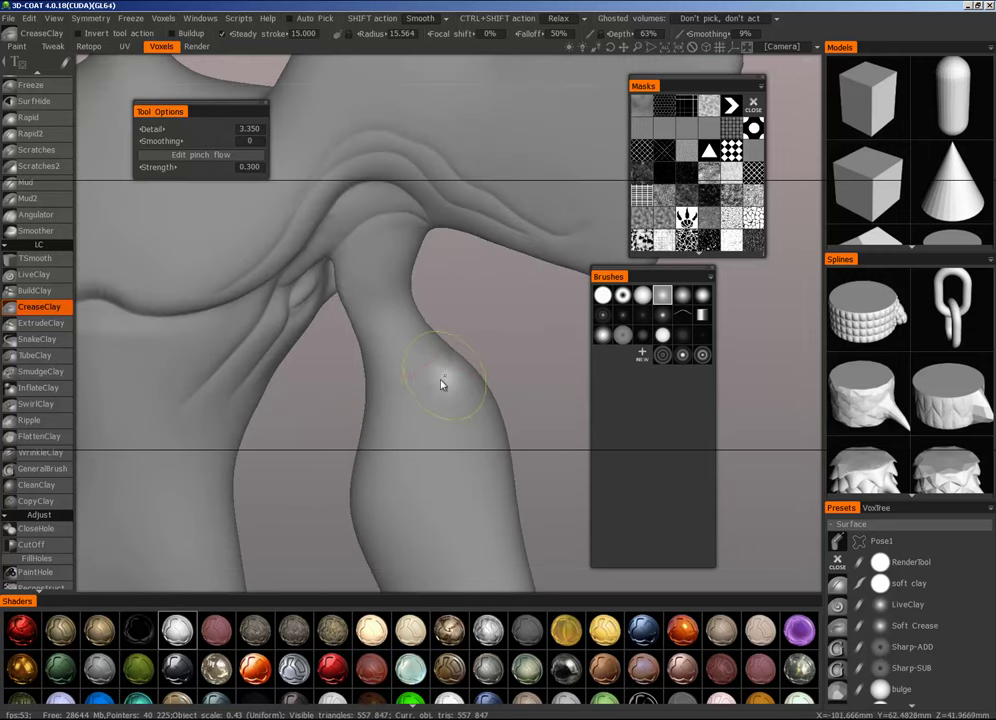
{"action": "mouse_move", "coordinate": [520, 389]}
{"action": "right_mouse_down"}
{"action": "mouse_move", "coordinate": [420, 393]}
{"action": "mouse_move", "coordinate": [356, 436]}
{"action": "mouse_move", "coordinate": [533, 413]}
{"action": "mouse_move", "coordinate": [582, 394]}
{"action": "mouse_move", "coordinate": [449, 405]}
{"action": "mouse_move", "coordinate": [498, 418]}
{"action": "mouse_move", "coordinate": [510, 410]}
{"action": "right_mouse_up"}
{"action": "mouse_move", "coordinate": [506, 364]}
{"action": "right_mouse_down"}
{"action": "mouse_move", "coordinate": [456, 411]}
{"action": "mouse_move", "coordinate": [342, 394]}
{"action": "mouse_move", "coordinate": [505, 374]}
{"action": "mouse_move", "coordinate": [471, 362]}
{"action": "mouse_move", "coordinate": [256, 493]}
{"action": "mouse_move", "coordinate": [482, 401]}
{"action": "mouse_move", "coordinate": [338, 448]}
{"action": "right_mouse_up"}
{"action": "left_click_drag", "start_coordinate": [386, 450], "coordinate": [349, 449], "text": "alt"}
{"action": "right_click_drag", "start_coordinate": [350, 449], "coordinate": [716, 327], "text": "alt"}
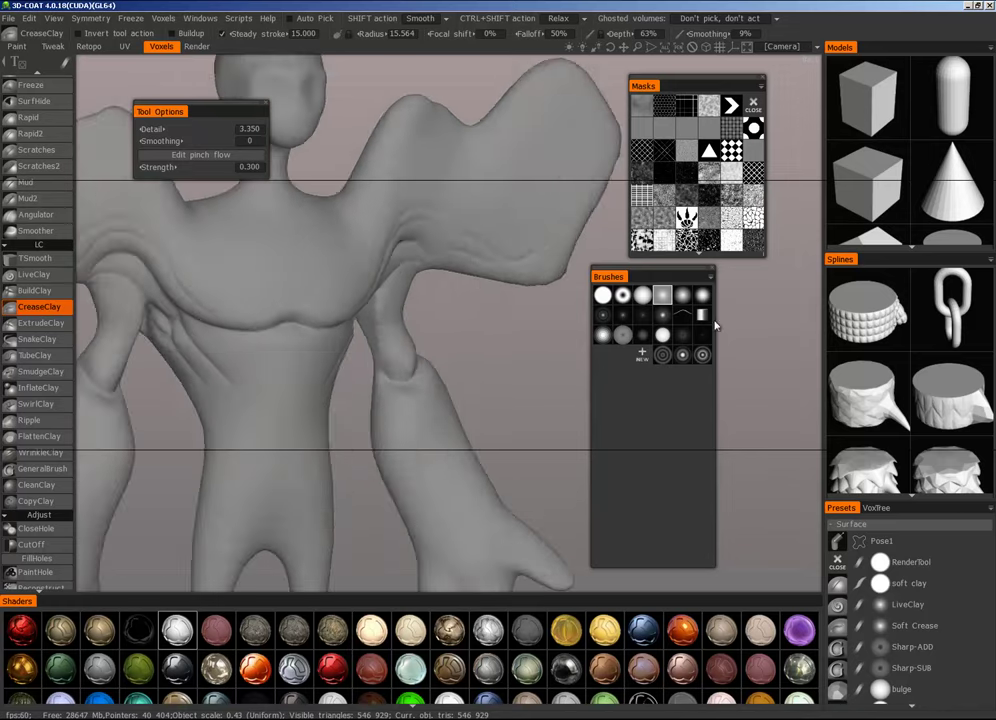
Step: Carve a curved crease from the base of the shoulder lobe toward the armpit folds with CreaseClay at radius 15.564
{"action": "middle_click_drag", "start_coordinate": [716, 327], "coordinate": [735, 355], "text": "alt"}
{"action": "left_click_drag", "start_coordinate": [735, 355], "coordinate": [390, 400], "text": "alt"}
{"action": "mouse_move", "coordinate": [390, 400]}
{"action": "right_mouse_down", "text": "alt"}
{"action": "mouse_move", "coordinate": [475, 388]}
{"action": "mouse_move", "coordinate": [375, 316]}
{"action": "right_mouse_up", "text": "alt"}
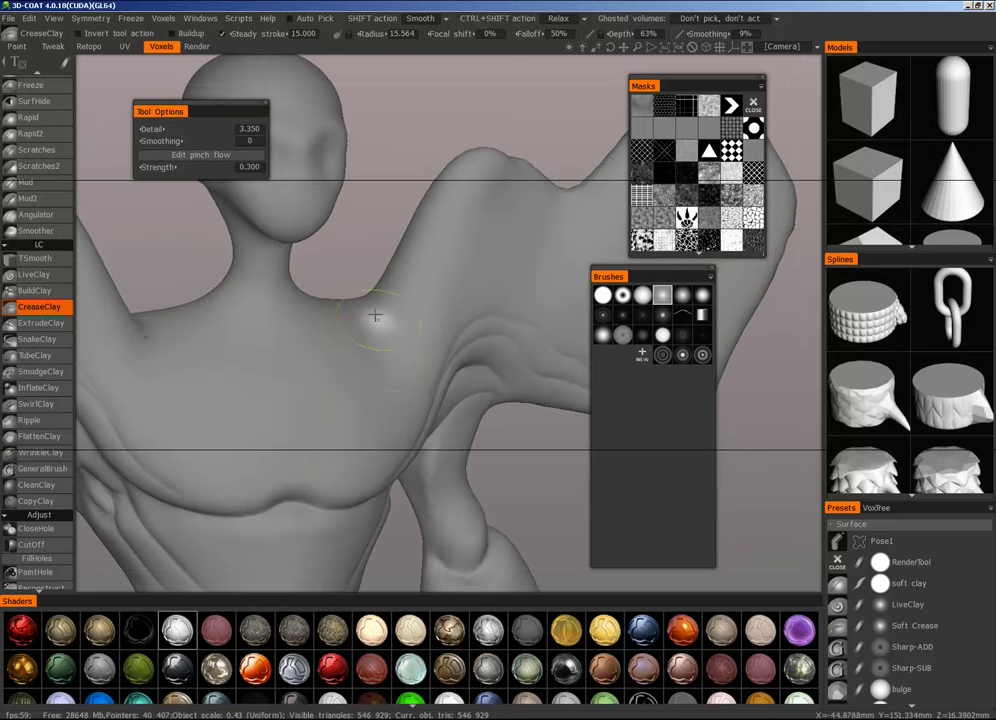
{"action": "left_click_drag", "start_coordinate": [431, 384], "coordinate": [436, 394]}
{"action": "left_click_drag", "start_coordinate": [364, 302], "coordinate": [446, 372]}
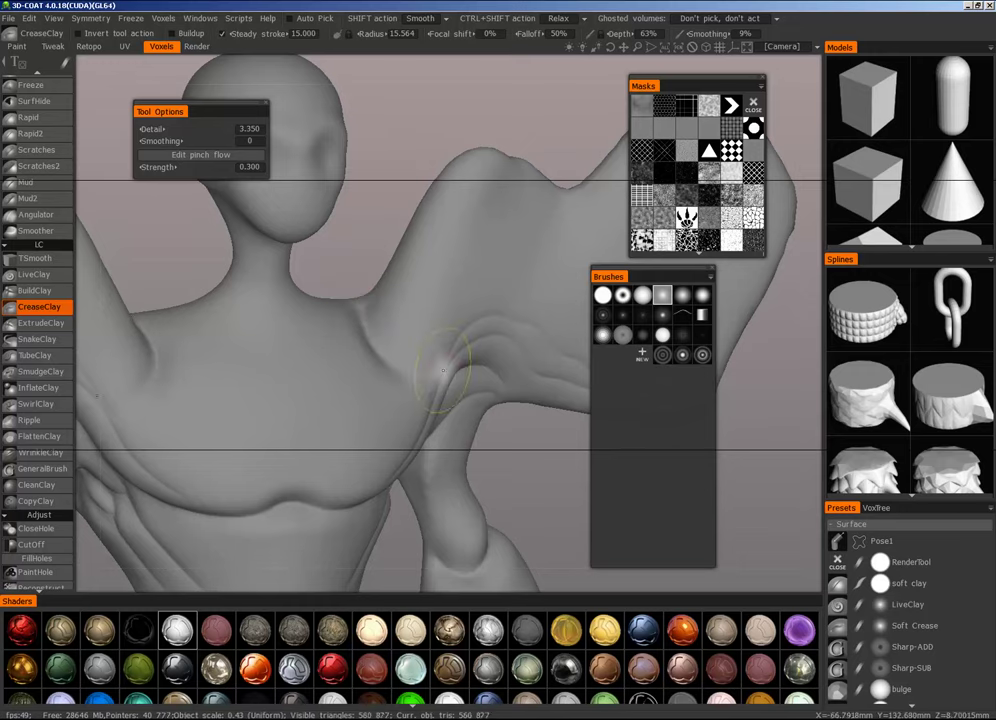
Step: Extend the shoulder-base crease until it joins the folds above the armpit, keeping CreaseClay at 63% depth
{"action": "right_click_drag", "start_coordinate": [446, 374], "coordinate": [265, 430], "text": "alt"}
{"action": "left_click_drag", "start_coordinate": [265, 430], "coordinate": [275, 445], "text": "alt"}
{"action": "mouse_move", "coordinate": [290, 448]}
{"action": "right_mouse_down", "text": "alt"}
{"action": "mouse_move", "coordinate": [329, 482]}
{"action": "mouse_move", "coordinate": [562, 333]}
{"action": "right_mouse_up", "text": "alt"}
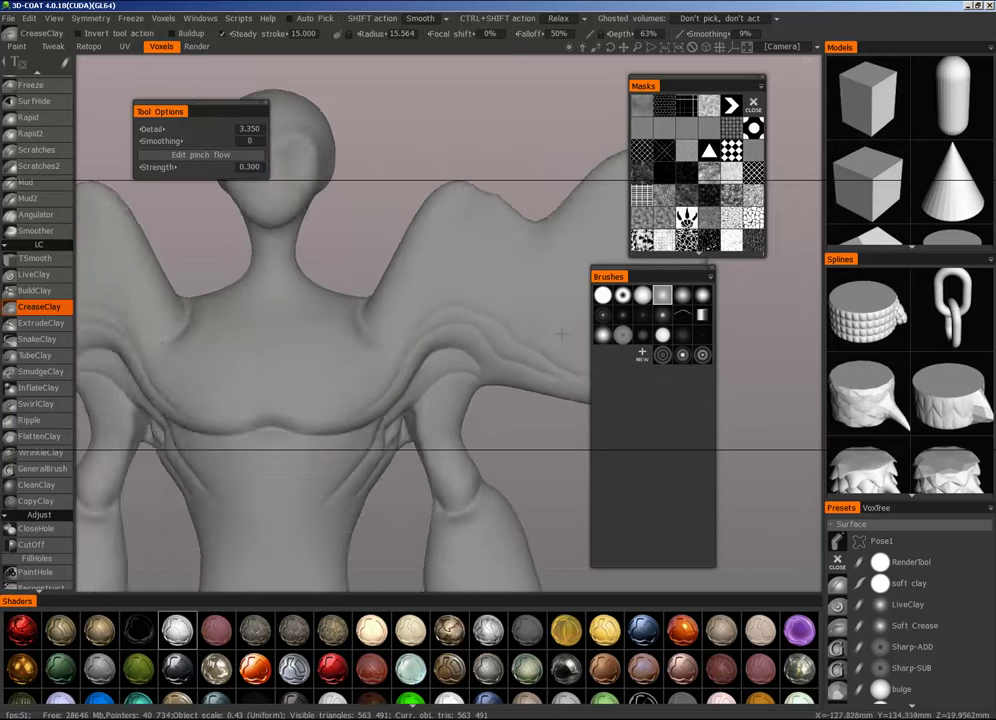
{"action": "left_click_drag", "start_coordinate": [562, 333], "coordinate": [480, 343], "text": "alt"}
{"action": "left_click_drag", "start_coordinate": [356, 347], "coordinate": [368, 349]}
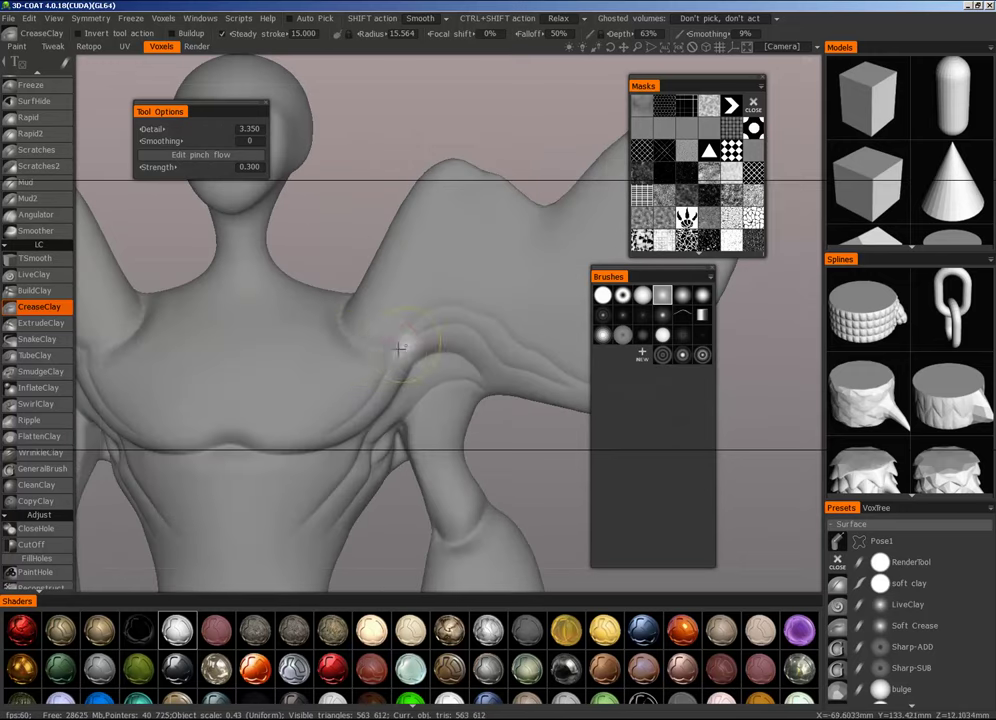
{"action": "left_click_drag", "start_coordinate": [412, 353], "coordinate": [435, 353]}
Step: Carve a narrow secondary crease along the outer side of the chest with CreaseClay at radius 9.646 and 63% depth
{"action": "mouse_move", "coordinate": [452, 346]}
{"action": "right_mouse_down", "text": "alt"}
{"action": "mouse_move", "coordinate": [383, 410]}
{"action": "mouse_move", "coordinate": [622, 296]}
{"action": "right_mouse_up", "text": "alt"}
{"action": "middle_click_drag", "start_coordinate": [520, 287], "coordinate": [468, 326], "text": "alt"}
{"action": "mouse_move", "coordinate": [468, 326]}
{"action": "right_mouse_down", "text": "alt"}
{"action": "mouse_move", "coordinate": [502, 305]}
{"action": "mouse_move", "coordinate": [389, 476]}
{"action": "right_mouse_up", "text": "alt"}
{"action": "middle_click_drag", "start_coordinate": [389, 476], "coordinate": [445, 356], "text": "alt"}
{"action": "right_click_drag", "start_coordinate": [445, 356], "coordinate": [532, 222], "text": "alt"}
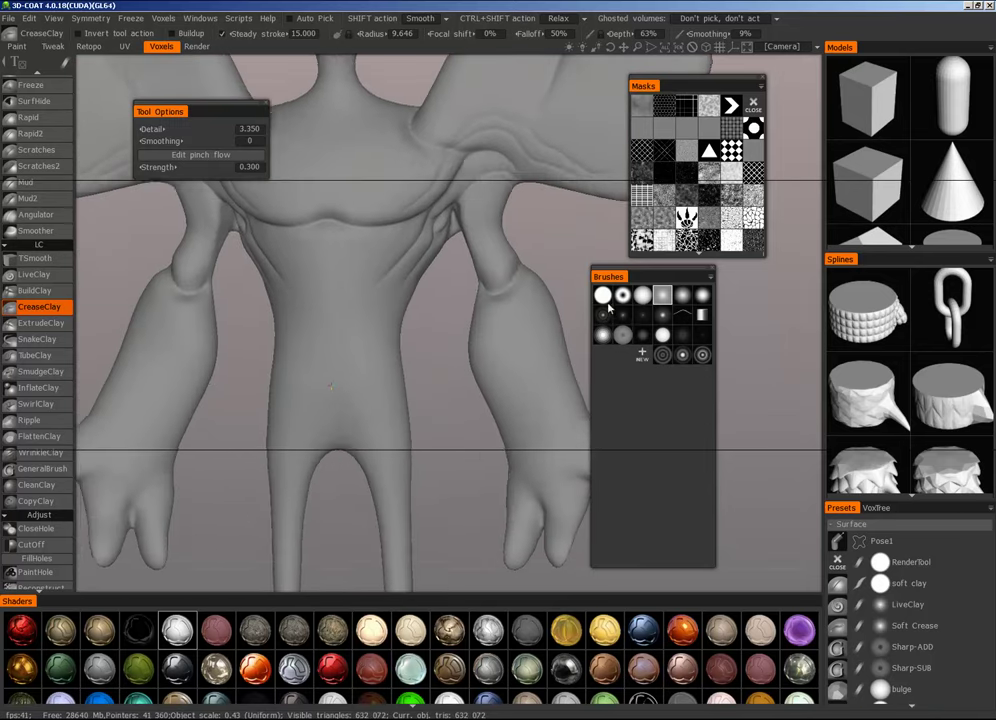
Step: Try an arched crease across the abdomen and down the waist with CreaseClay at radius 17.247, and undo the stroke
{"action": "middle_click_drag", "start_coordinate": [438, 361], "coordinate": [492, 396], "text": "alt"}
{"action": "right_click_drag", "start_coordinate": [381, 312], "coordinate": [353, 292], "text": "alt"}
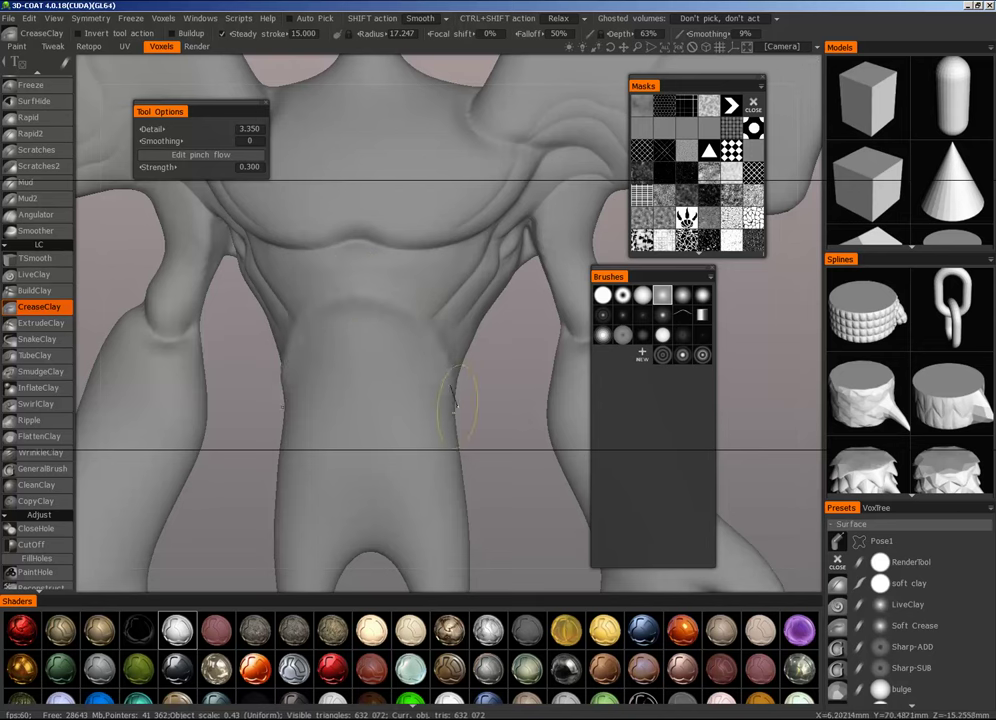
{"action": "key", "text": "ctrl+z"}
Step: Carve an arched crease across the upper abdomen below the chest with CreaseClay at radius 17.247 and 63% depth
{"action": "mouse_move", "coordinate": [430, 338]}
{"action": "left_mouse_down", "text": "alt"}
{"action": "mouse_move", "coordinate": [454, 358]}
{"action": "mouse_move", "coordinate": [442, 358]}
{"action": "left_mouse_up", "text": "alt"}
{"action": "left_click_drag", "start_coordinate": [377, 328], "coordinate": [367, 331]}
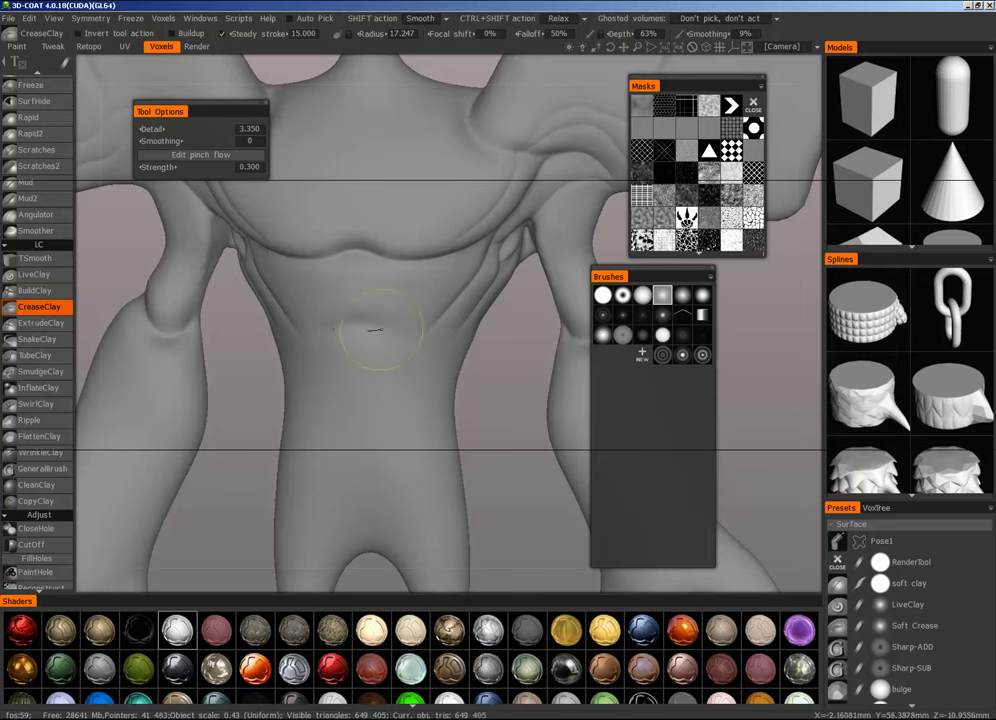
{"action": "left_click_drag", "start_coordinate": [461, 357], "coordinate": [429, 340], "text": "alt"}
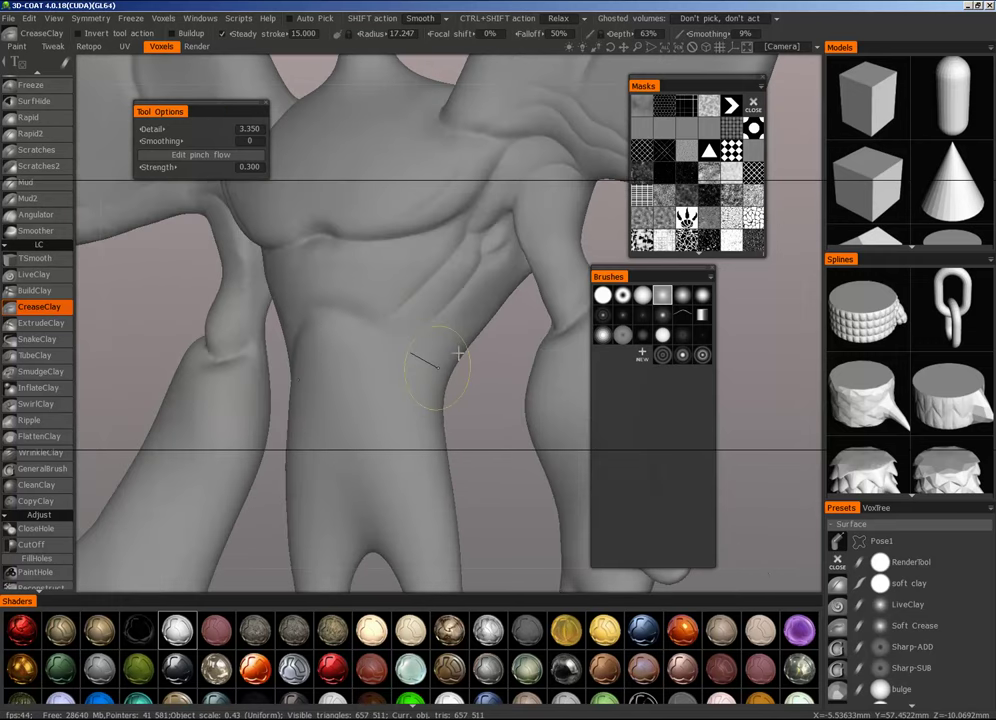
Step: Carve a V-shaped crease from the hips to the groin across the lower abdomen with CreaseClay at radius 17.247
{"action": "right_click_drag", "start_coordinate": [458, 353], "coordinate": [470, 353], "text": "alt"}
{"action": "middle_click_drag", "start_coordinate": [470, 353], "coordinate": [475, 310], "text": "alt"}
{"action": "right_click_drag", "start_coordinate": [475, 310], "coordinate": [490, 353], "text": "alt"}
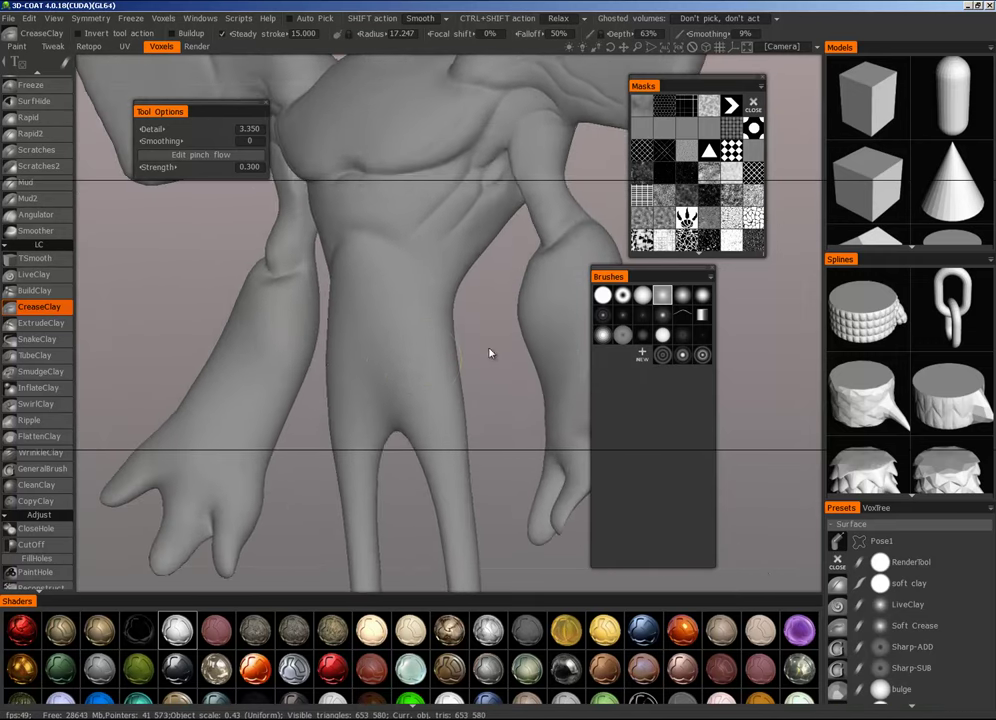
{"action": "left_click_drag", "start_coordinate": [490, 352], "coordinate": [391, 418]}
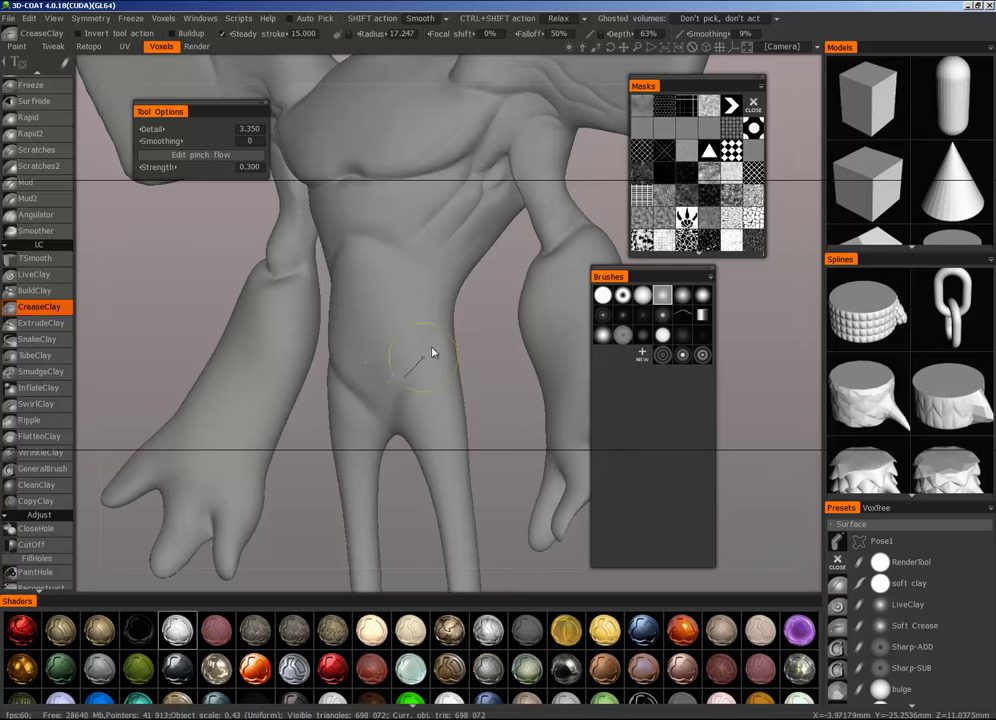
{"action": "right_click_drag", "start_coordinate": [437, 329], "coordinate": [309, 456], "text": "alt"}
{"action": "left_click_drag", "start_coordinate": [309, 456], "coordinate": [468, 450], "text": "alt"}
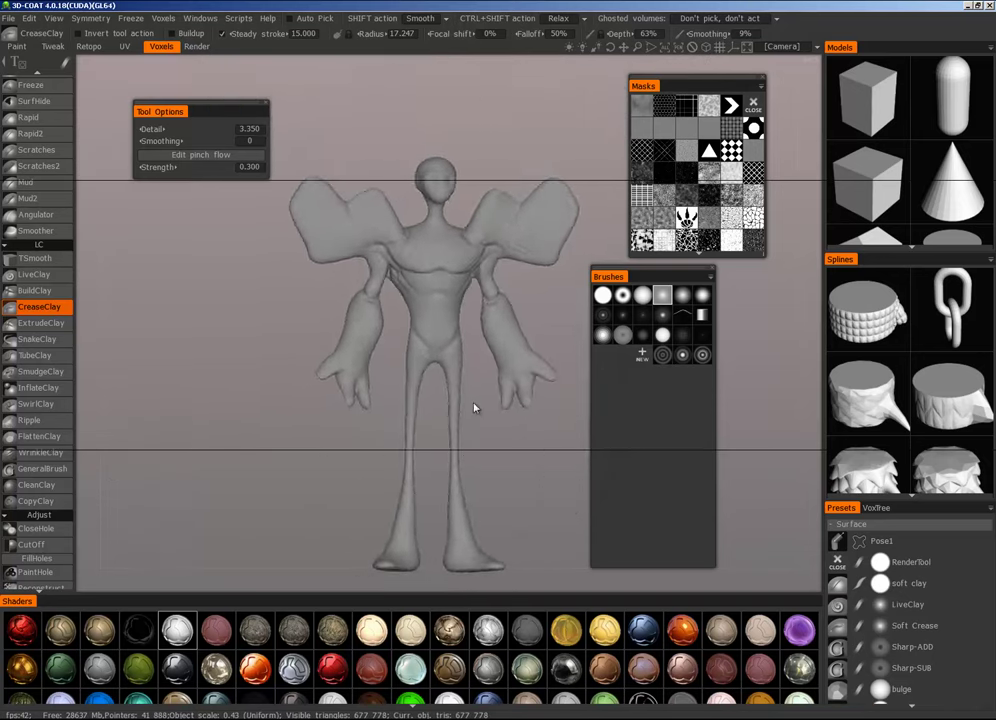
{"action": "right_click_drag", "start_coordinate": [473, 409], "coordinate": [572, 335], "text": "alt"}
{"action": "mouse_move", "coordinate": [573, 336]}
{"action": "left_mouse_down"}
{"action": "mouse_move", "coordinate": [456, 382]}
{"action": "mouse_move", "coordinate": [314, 376]}
{"action": "left_mouse_up"}
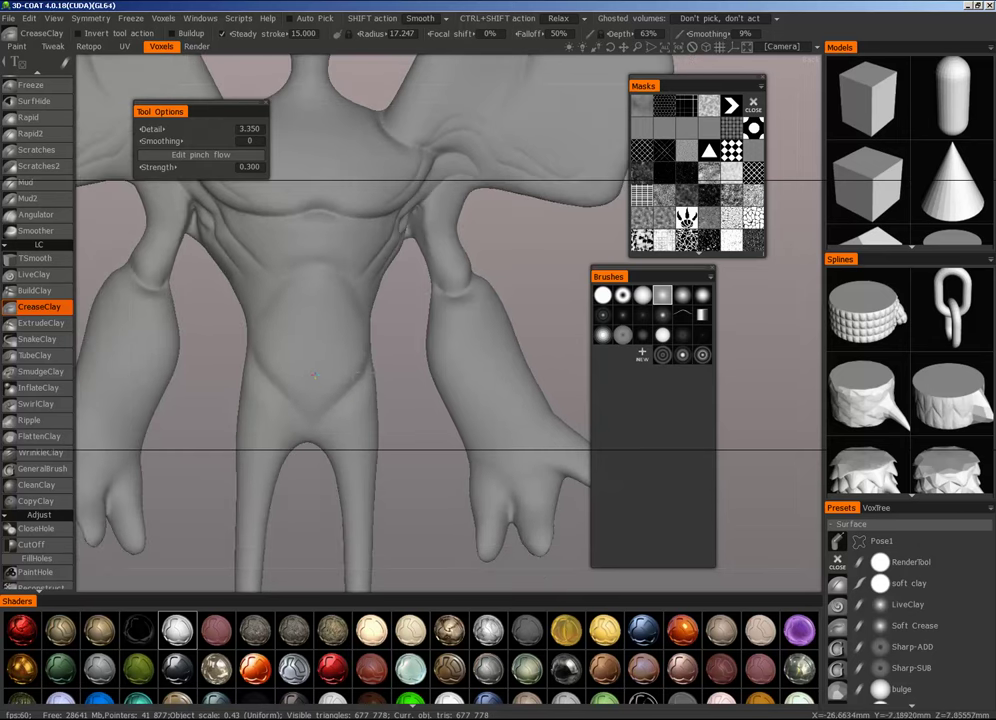
Step: Switch to InflateClay and set its radius to 31.909 and depth to 63%
{"action": "left_click", "coordinate": [57, 388]}
{"action": "right_click_drag", "start_coordinate": [387, 340], "coordinate": [440, 362], "text": "alt"}
{"action": "middle_click_drag", "start_coordinate": [440, 362], "coordinate": [413, 382], "text": "alt"}
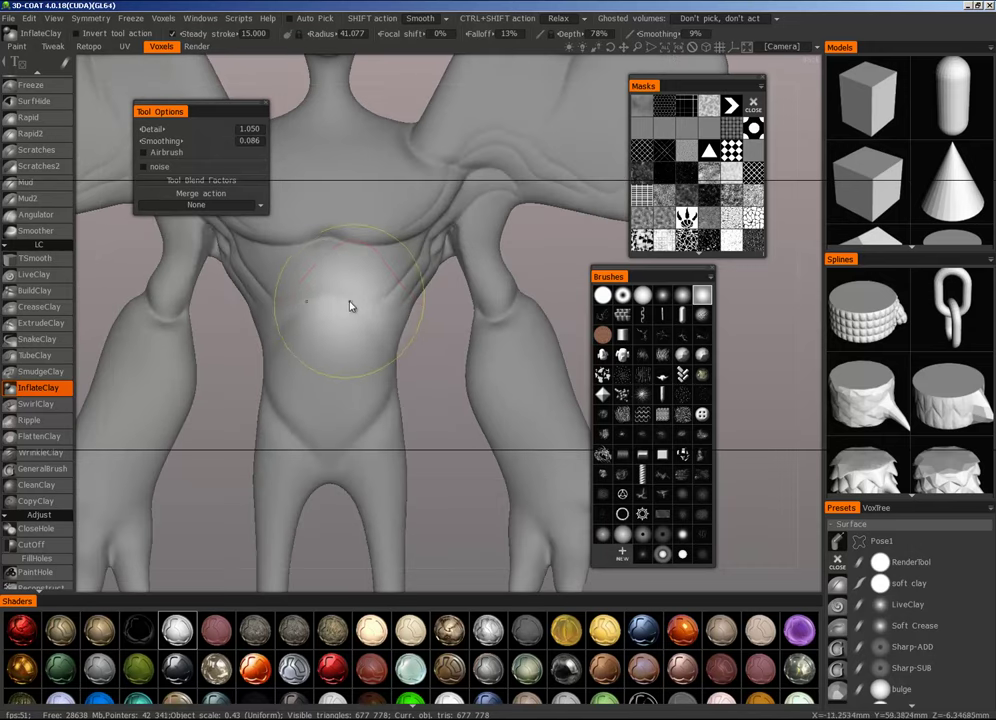
{"action": "right_click_drag", "start_coordinate": [353, 311], "coordinate": [328, 329]}
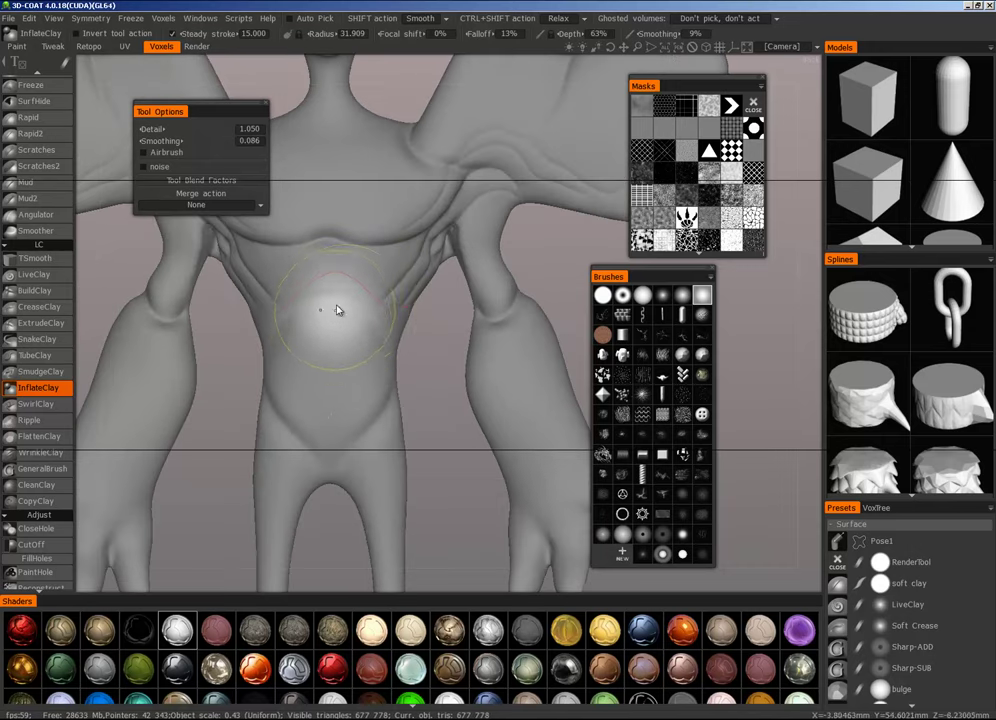
Step: Try inflating the upper abdomen just below the chest with InflateClay at radius 31.909, and undo the stroke
{"action": "mouse_move", "coordinate": [337, 310]}
{"action": "left_mouse_down", "text": "alt"}
{"action": "mouse_move", "coordinate": [334, 298]}
{"action": "mouse_move", "coordinate": [368, 308]}
{"action": "mouse_move", "coordinate": [389, 341]}
{"action": "mouse_move", "coordinate": [375, 337]}
{"action": "left_mouse_up", "text": "alt"}
{"action": "left_click_drag", "start_coordinate": [407, 396], "coordinate": [375, 390], "text": "alt"}
{"action": "right_click_drag", "start_coordinate": [375, 390], "coordinate": [430, 335], "text": "alt"}
{"action": "middle_click_drag", "start_coordinate": [430, 335], "coordinate": [486, 360], "text": "alt"}
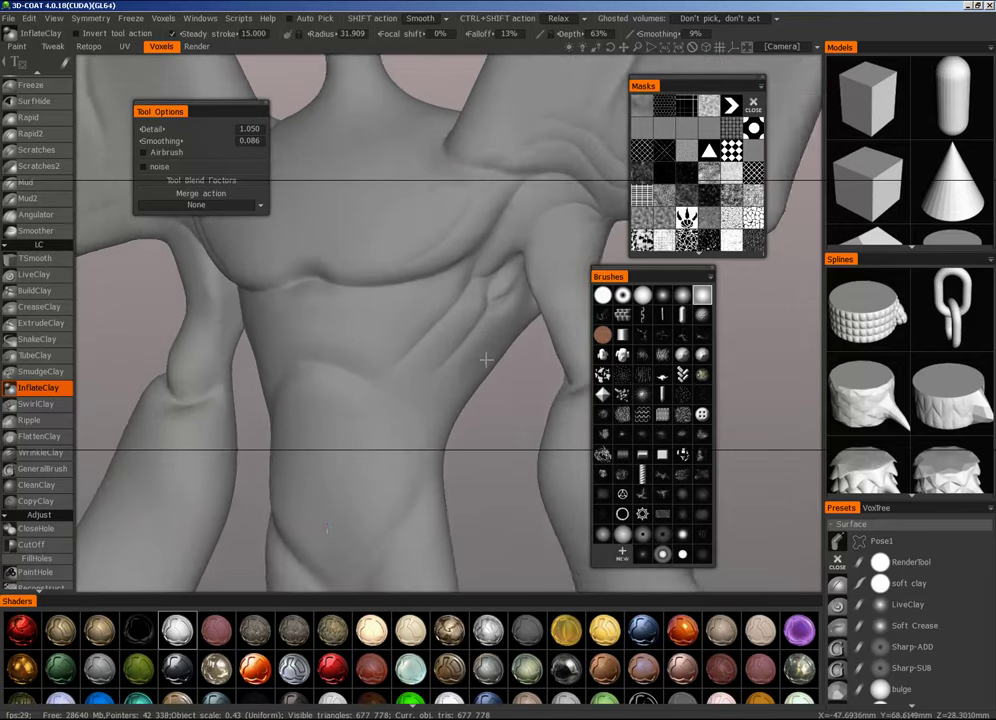
{"action": "right_click_drag", "start_coordinate": [486, 360], "coordinate": [400, 325], "text": "alt"}
{"action": "left_click_drag", "start_coordinate": [325, 307], "coordinate": [390, 309]}
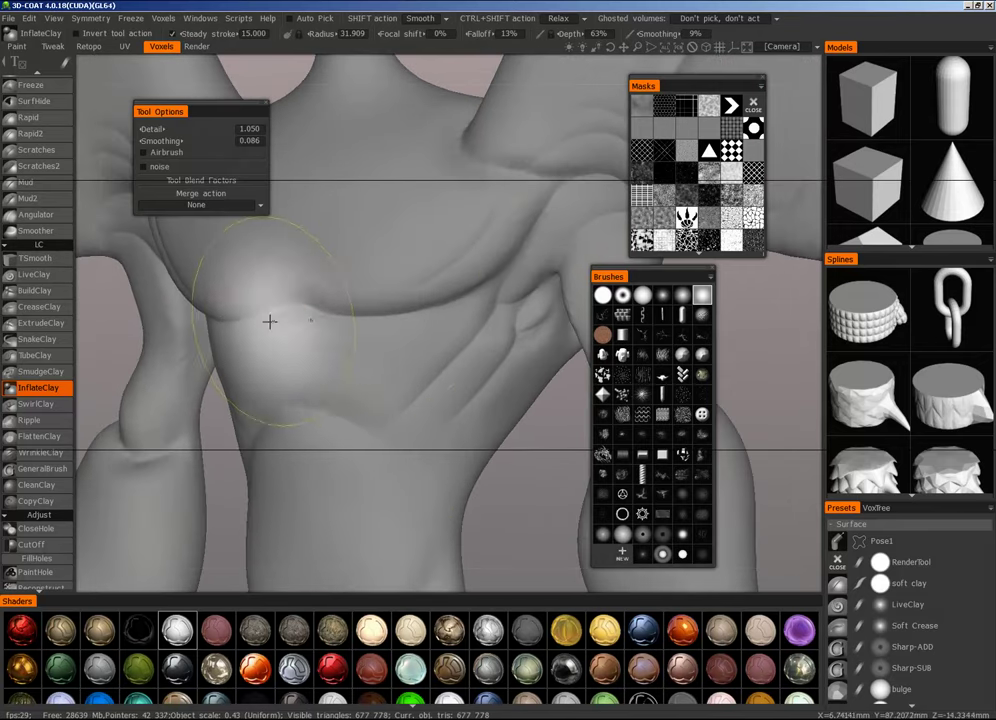
{"action": "key", "text": "ctrl+z"}
Step: Inflate the folds between the armpit and the side of the torso with InflateClay at radius 31.909 and 63% depth
{"action": "left_click_drag", "start_coordinate": [470, 297], "coordinate": [482, 300]}
{"action": "right_click_drag", "start_coordinate": [482, 300], "coordinate": [420, 450], "text": "alt"}
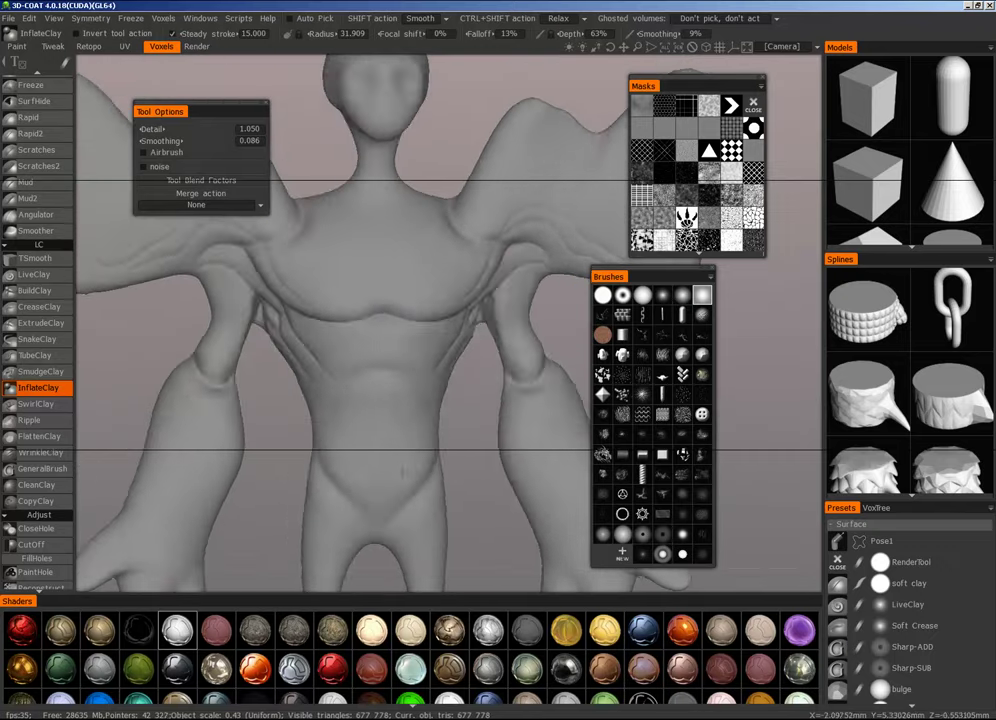
{"action": "mouse_move", "coordinate": [400, 455]}
{"action": "left_mouse_down", "text": "alt"}
{"action": "mouse_move", "coordinate": [522, 465]}
{"action": "mouse_move", "coordinate": [400, 460]}
{"action": "left_mouse_up", "text": "alt"}
{"action": "right_click_drag", "start_coordinate": [400, 460], "coordinate": [547, 313], "text": "alt"}
{"action": "middle_click_drag", "start_coordinate": [547, 313], "coordinate": [370, 395], "text": "alt"}
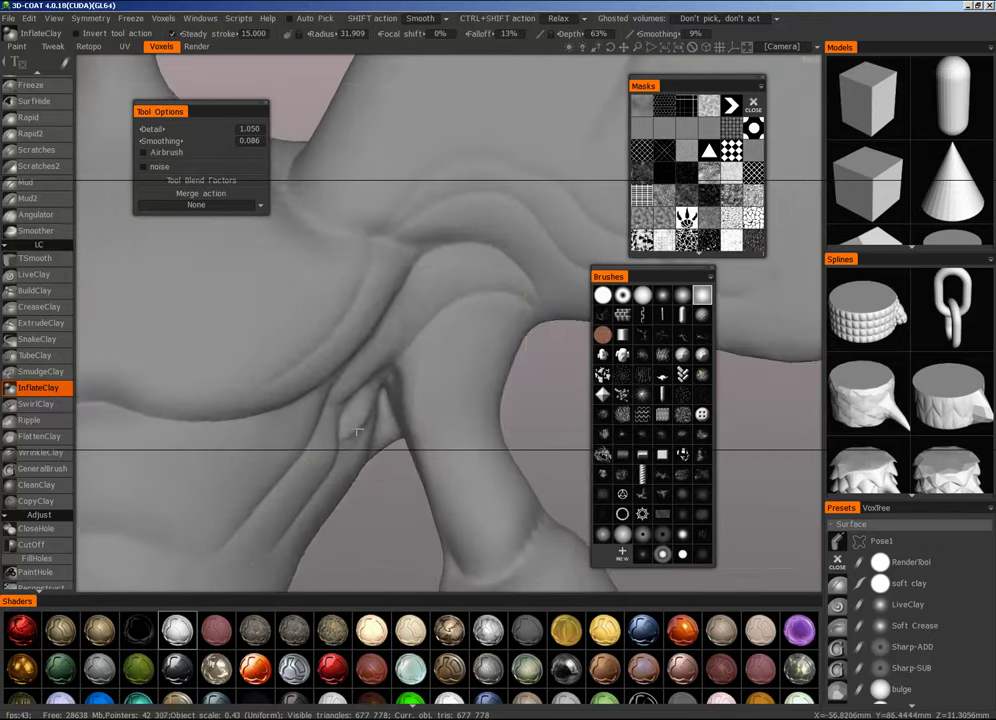
{"action": "mouse_move", "coordinate": [370, 395]}
{"action": "left_mouse_down", "text": "alt"}
{"action": "mouse_move", "coordinate": [413, 364]}
{"action": "mouse_move", "coordinate": [396, 440]}
{"action": "left_mouse_up", "text": "alt"}
{"action": "mouse_move", "coordinate": [401, 377]}
{"action": "left_mouse_down"}
{"action": "mouse_move", "coordinate": [377, 462]}
{"action": "mouse_move", "coordinate": [379, 446]}
{"action": "left_mouse_up"}
{"action": "scroll", "coordinate": [362, 473], "scroll_direction": "down", "scroll_amount": 8}
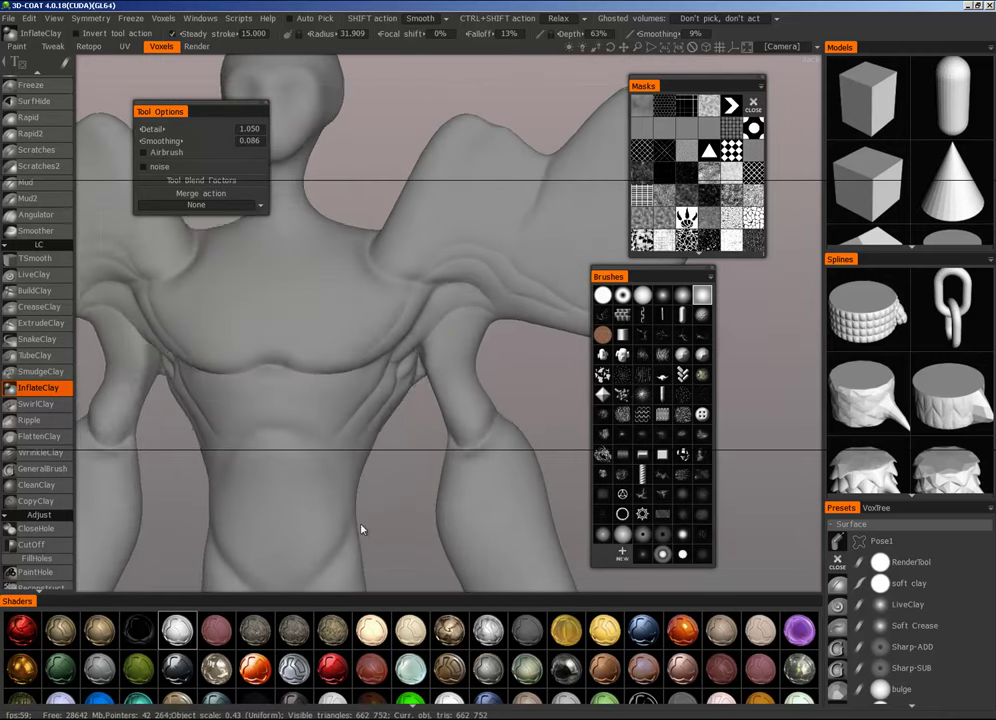
Step: Inflate the flesh along the crease at the base of the shoulder lobe with InflateClay at radius 19.211 and 63% depth
{"action": "right_click_drag", "start_coordinate": [352, 462], "coordinate": [462, 318], "text": "alt"}
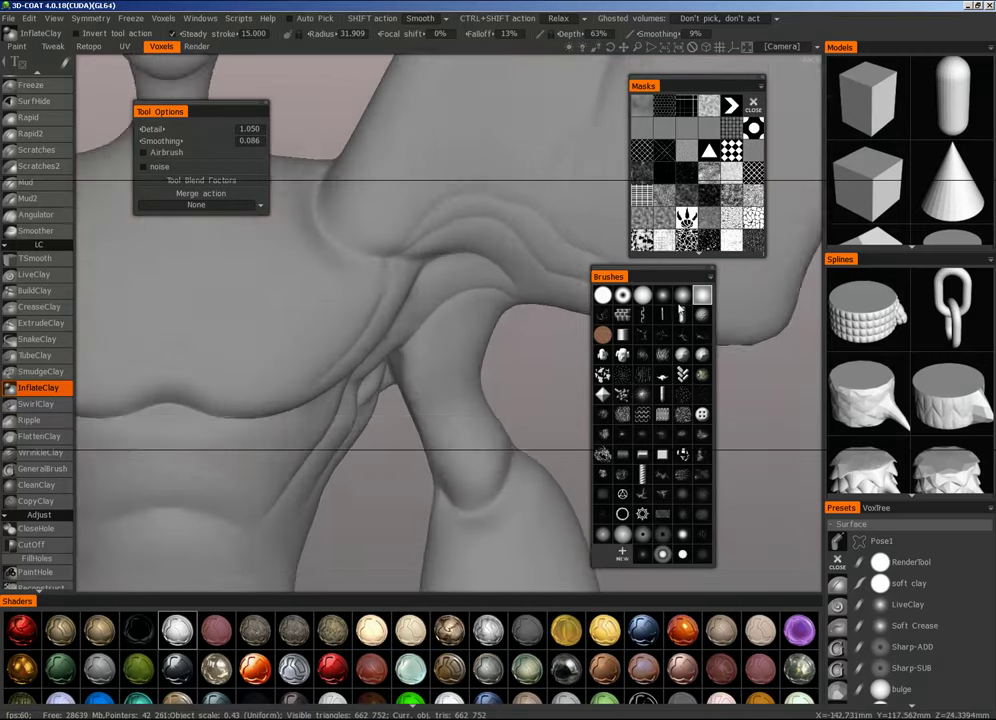
{"action": "middle_click_drag", "start_coordinate": [462, 318], "coordinate": [450, 405], "text": "alt"}
{"action": "right_click_drag", "start_coordinate": [450, 405], "coordinate": [469, 340], "text": "alt"}
{"action": "left_click_drag", "start_coordinate": [469, 340], "coordinate": [470, 350], "text": "alt"}
{"action": "right_click_drag", "start_coordinate": [425, 368], "coordinate": [347, 366]}
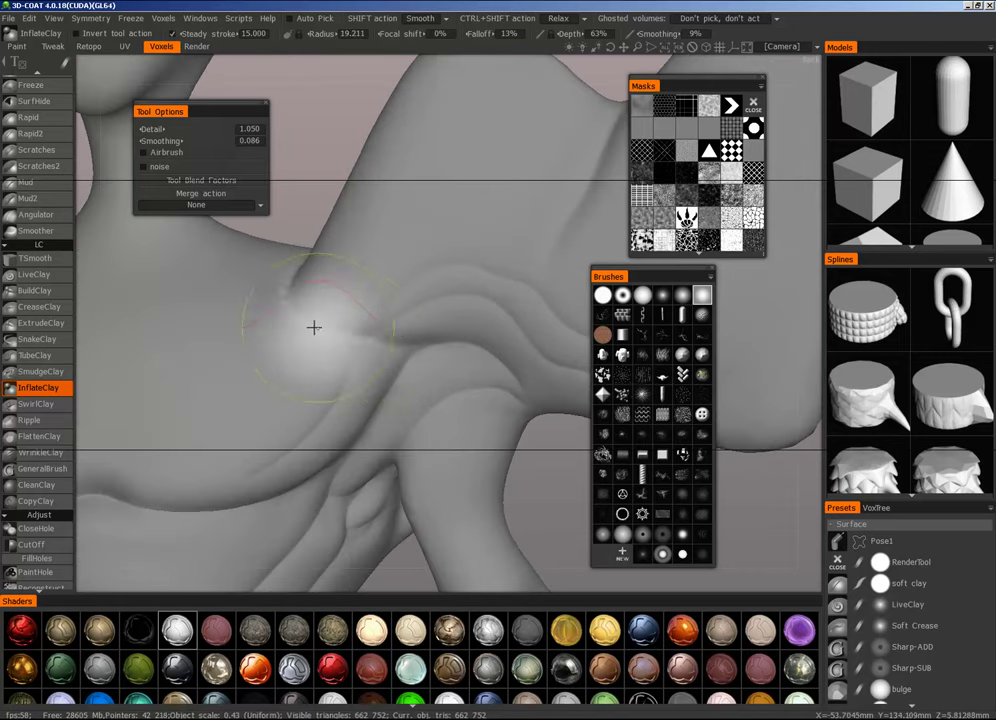
{"action": "mouse_move", "coordinate": [313, 327]}
{"action": "left_mouse_down"}
{"action": "mouse_move", "coordinate": [398, 330]}
{"action": "mouse_move", "coordinate": [351, 335]}
{"action": "mouse_move", "coordinate": [462, 326]}
{"action": "mouse_move", "coordinate": [380, 340]}
{"action": "mouse_move", "coordinate": [520, 339]}
{"action": "left_mouse_up"}
{"action": "mouse_move", "coordinate": [520, 339]}
{"action": "left_mouse_down", "text": "alt"}
{"action": "mouse_move", "coordinate": [420, 348]}
{"action": "mouse_move", "coordinate": [478, 390]}
{"action": "mouse_move", "coordinate": [475, 380]}
{"action": "mouse_move", "coordinate": [478, 458]}
{"action": "left_mouse_up", "text": "alt"}
{"action": "left_click_drag", "start_coordinate": [333, 422], "coordinate": [335, 380]}
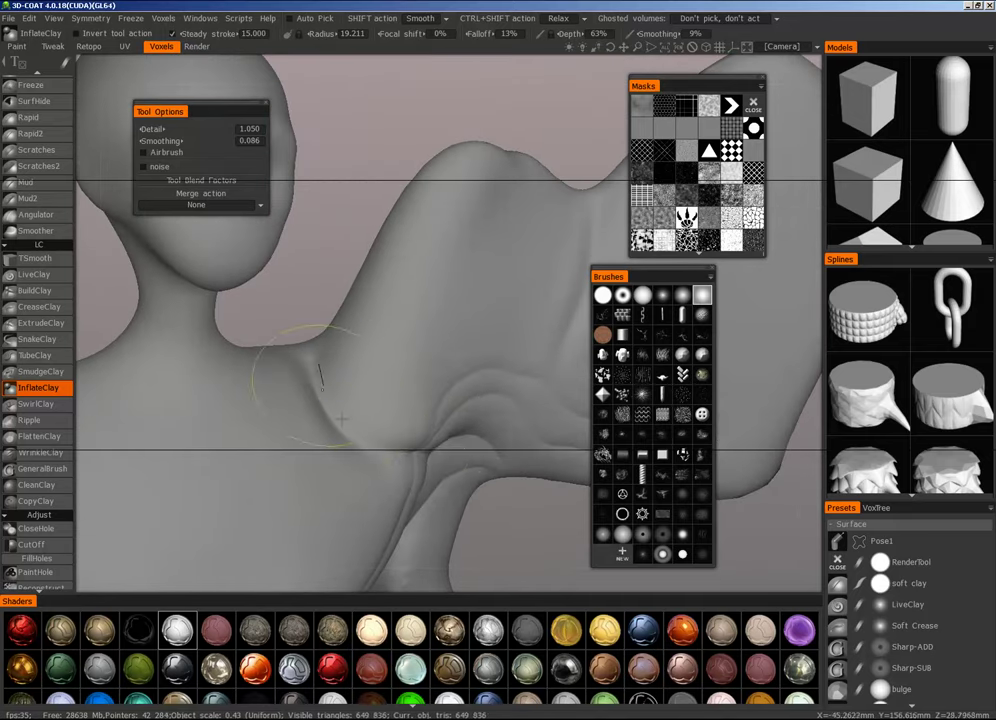
{"action": "right_click_drag", "start_coordinate": [507, 411], "coordinate": [397, 529], "text": "alt"}
{"action": "left_click_drag", "start_coordinate": [397, 529], "coordinate": [430, 515], "text": "alt"}
{"action": "right_click_drag", "start_coordinate": [430, 515], "coordinate": [458, 355], "text": "alt"}
{"action": "left_click_drag", "start_coordinate": [458, 355], "coordinate": [484, 358], "text": "alt"}
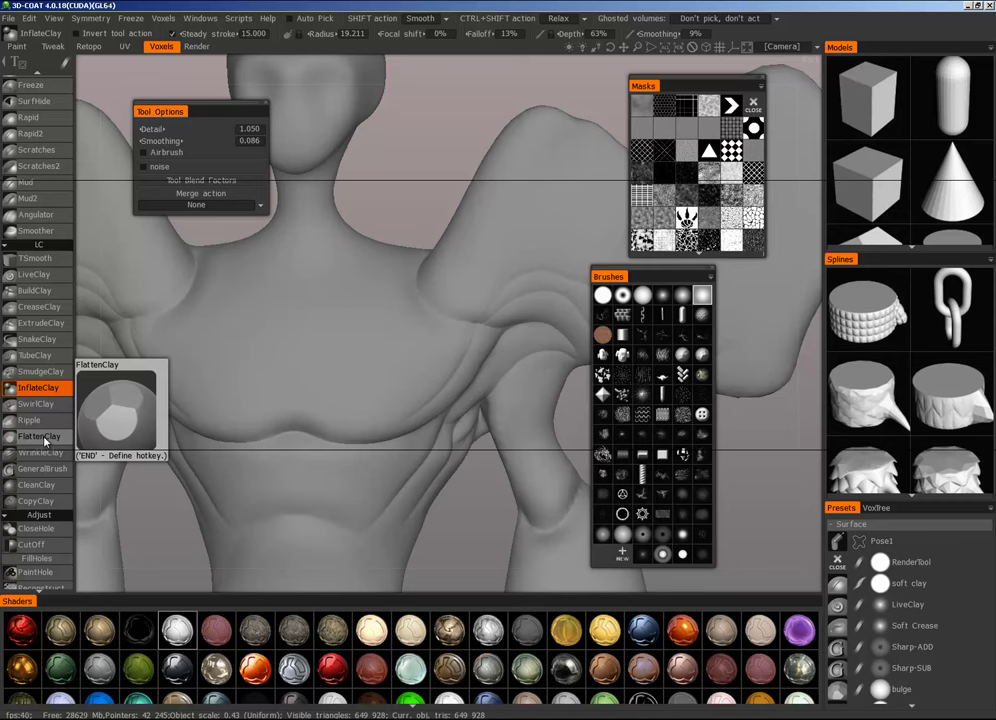
Step: Set the Shift brush action to Powerful smoothing
{"action": "scroll", "coordinate": [36, 159], "scroll_direction": "up", "scroll_amount": 10}
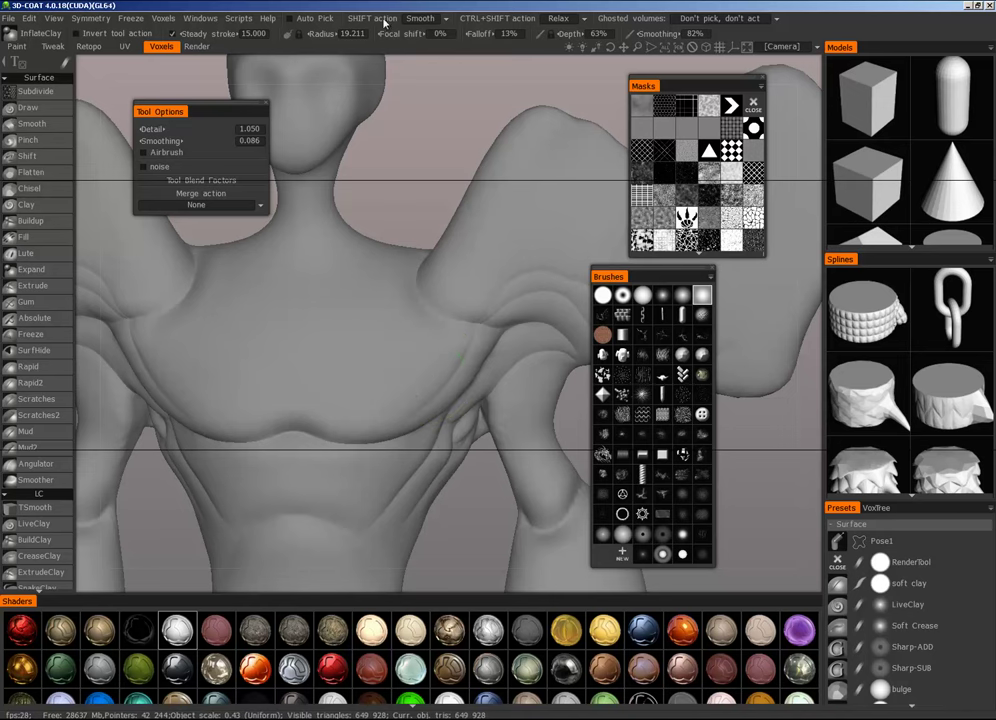
{"action": "left_click", "coordinate": [447, 19]}
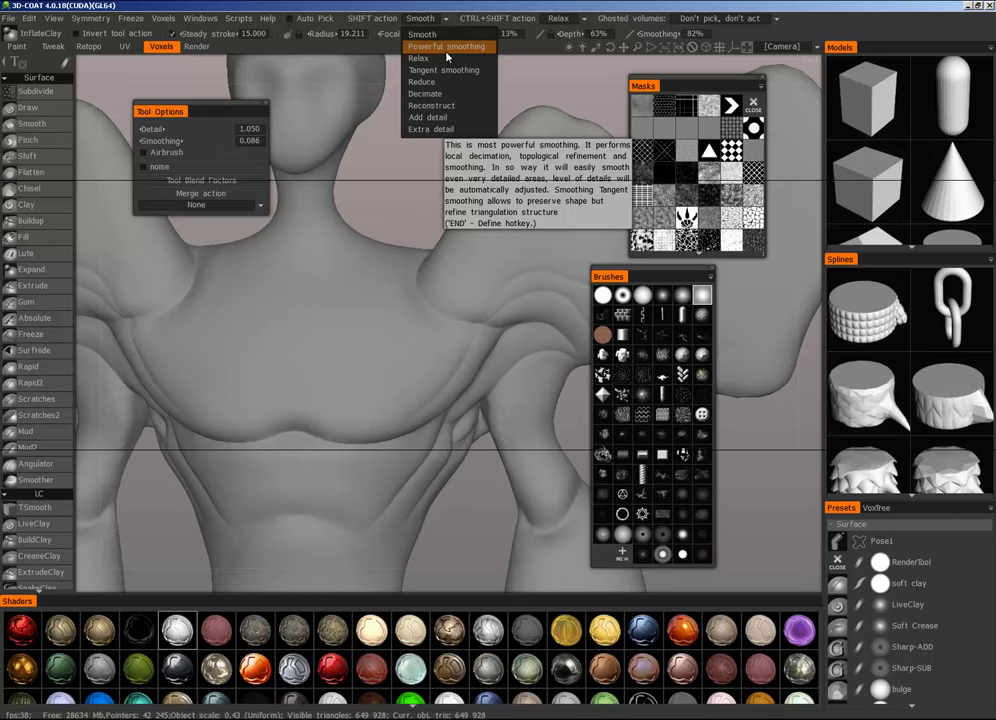
{"action": "left_click", "coordinate": [466, 47]}
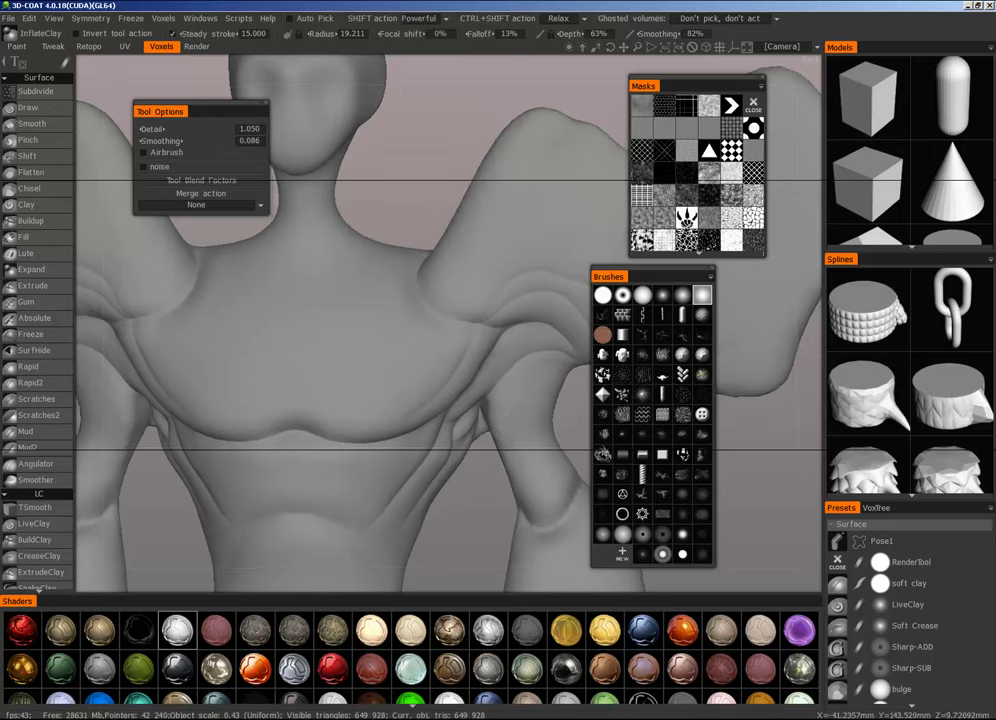
Step: Display the mesh wireframe around the armpit and apply the dark grey shader to the model
{"action": "scroll", "coordinate": [357, 325], "scroll_direction": "up", "scroll_amount": 5}
{"action": "key", "text": "w"}
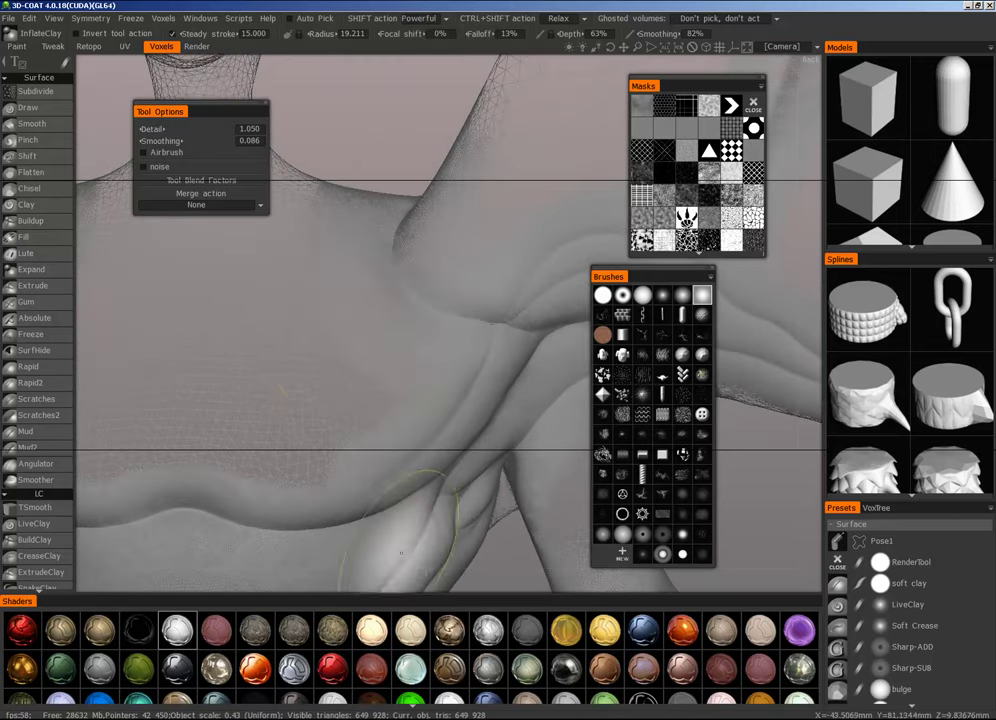
{"action": "left_click", "coordinate": [534, 637]}
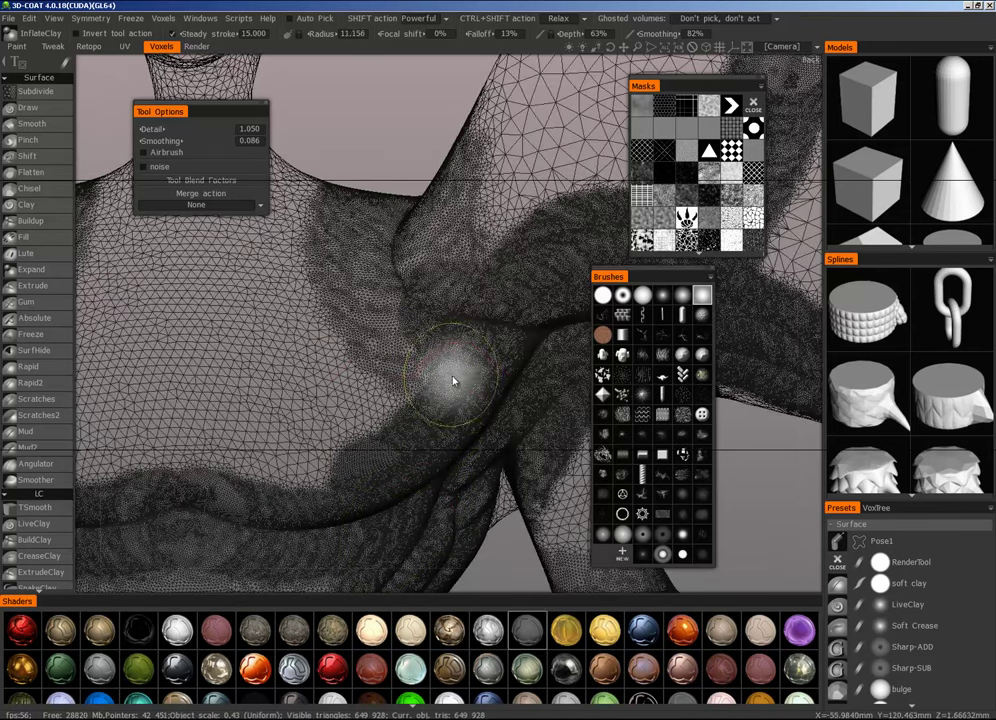
Step: Raise the smoothing strength to 100% and smooth the dense mesh between chest and armpit with Powerful smoothing, using radii from 12.364 down to about 5.3
{"action": "right_click_drag", "start_coordinate": [465, 380], "coordinate": [542, 359], "text": "alt"}
{"action": "mouse_move", "coordinate": [541, 359]}
{"action": "left_mouse_down", "text": "shift"}
{"action": "mouse_move", "coordinate": [445, 333]}
{"action": "mouse_move", "coordinate": [424, 400]}
{"action": "mouse_move", "coordinate": [436, 400]}
{"action": "mouse_move", "coordinate": [416, 409]}
{"action": "left_mouse_up", "text": "shift"}
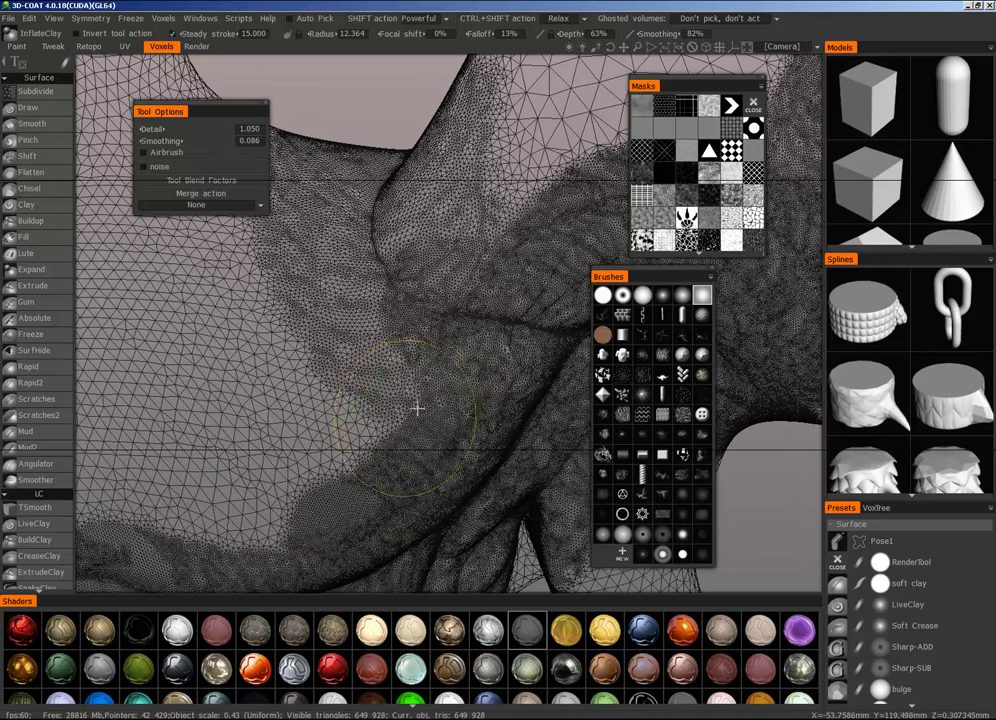
{"action": "right_click_drag", "start_coordinate": [416, 416], "coordinate": [394, 418]}
{"action": "mouse_move", "coordinate": [420, 413]}
{"action": "left_mouse_down"}
{"action": "mouse_move", "coordinate": [434, 410]}
{"action": "mouse_move", "coordinate": [367, 467]}
{"action": "mouse_move", "coordinate": [400, 400]}
{"action": "mouse_move", "coordinate": [413, 428]}
{"action": "mouse_move", "coordinate": [428, 401]}
{"action": "left_mouse_up"}
{"action": "right_click_drag", "start_coordinate": [437, 391], "coordinate": [560, 384], "text": "alt"}
{"action": "mouse_move", "coordinate": [478, 408]}
{"action": "left_mouse_down", "text": "shift"}
{"action": "mouse_move", "coordinate": [422, 438]}
{"action": "mouse_move", "coordinate": [429, 445]}
{"action": "left_mouse_up", "text": "shift"}
{"action": "right_click_drag", "start_coordinate": [432, 440], "coordinate": [403, 437]}
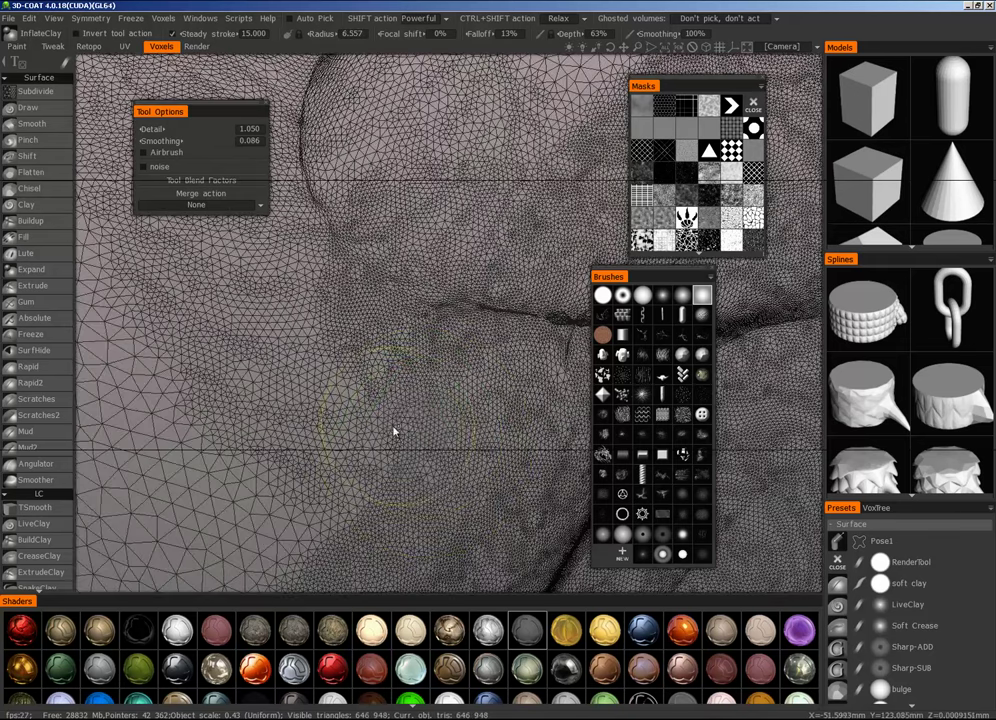
{"action": "mouse_move", "coordinate": [385, 443]}
{"action": "left_mouse_down", "text": "shift"}
{"action": "mouse_move", "coordinate": [396, 429]}
{"action": "mouse_move", "coordinate": [451, 438]}
{"action": "left_mouse_up", "text": "shift"}
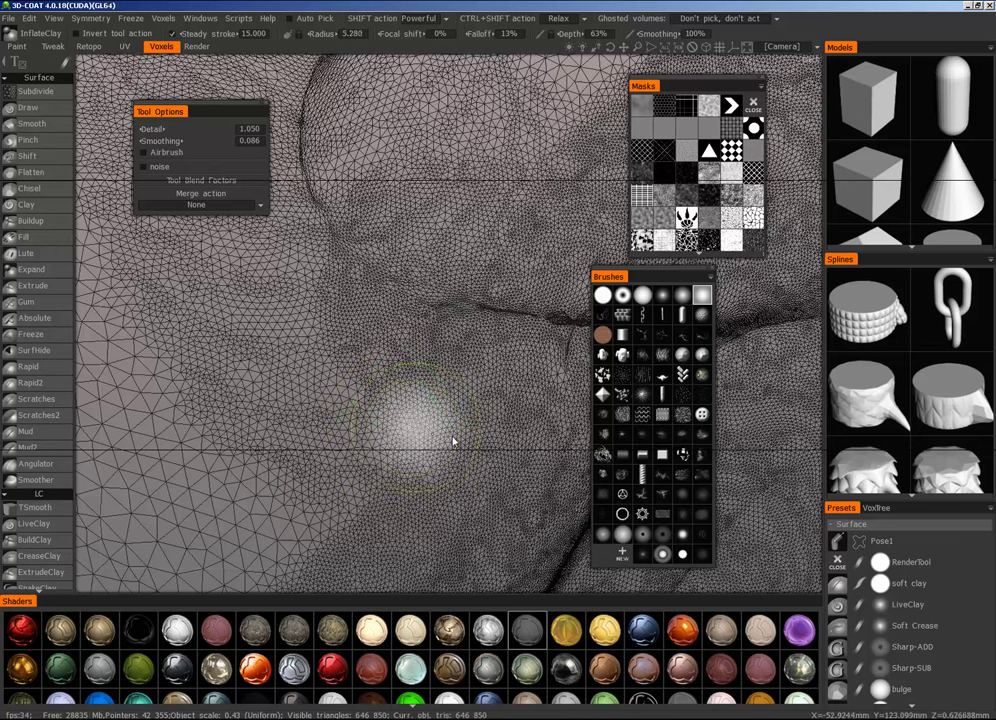
Step: Smooth the wider area between chest and shoulder with Powerful smoothing, enlarging the radius from 16.309 to 26.277
{"action": "right_click_drag", "start_coordinate": [451, 438], "coordinate": [506, 432]}
{"action": "mouse_move", "coordinate": [446, 440]}
{"action": "left_mouse_down", "text": "shift"}
{"action": "mouse_move", "coordinate": [391, 453]}
{"action": "mouse_move", "coordinate": [469, 393]}
{"action": "left_mouse_up", "text": "shift"}
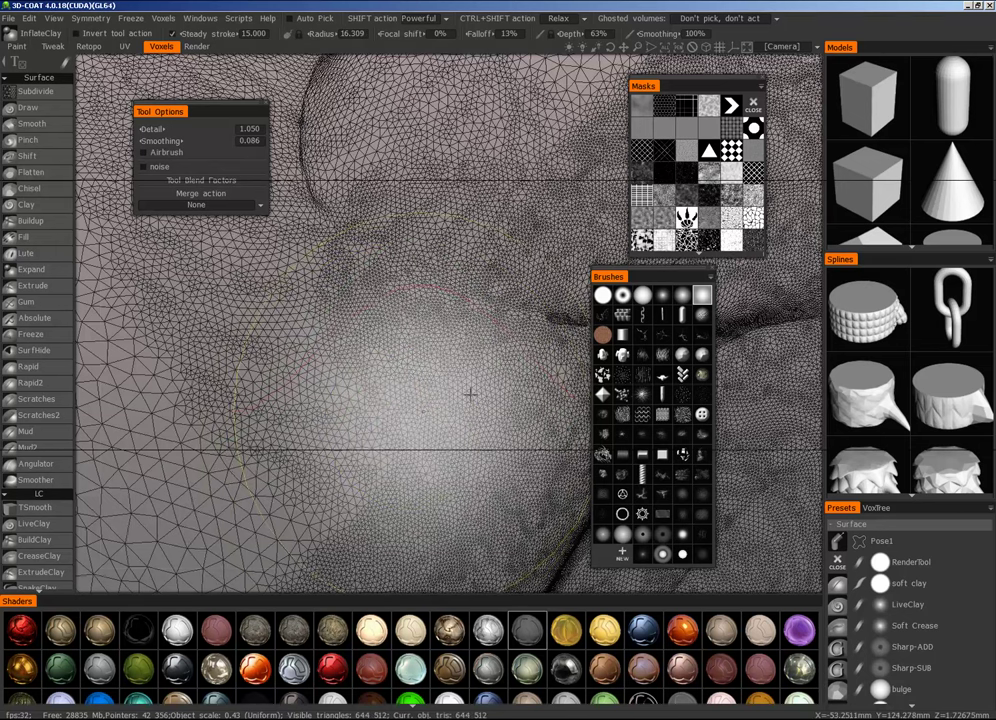
{"action": "right_click_drag", "start_coordinate": [469, 393], "coordinate": [424, 392], "text": "alt"}
{"action": "left_click_drag", "start_coordinate": [399, 395], "coordinate": [422, 393], "text": "shift"}
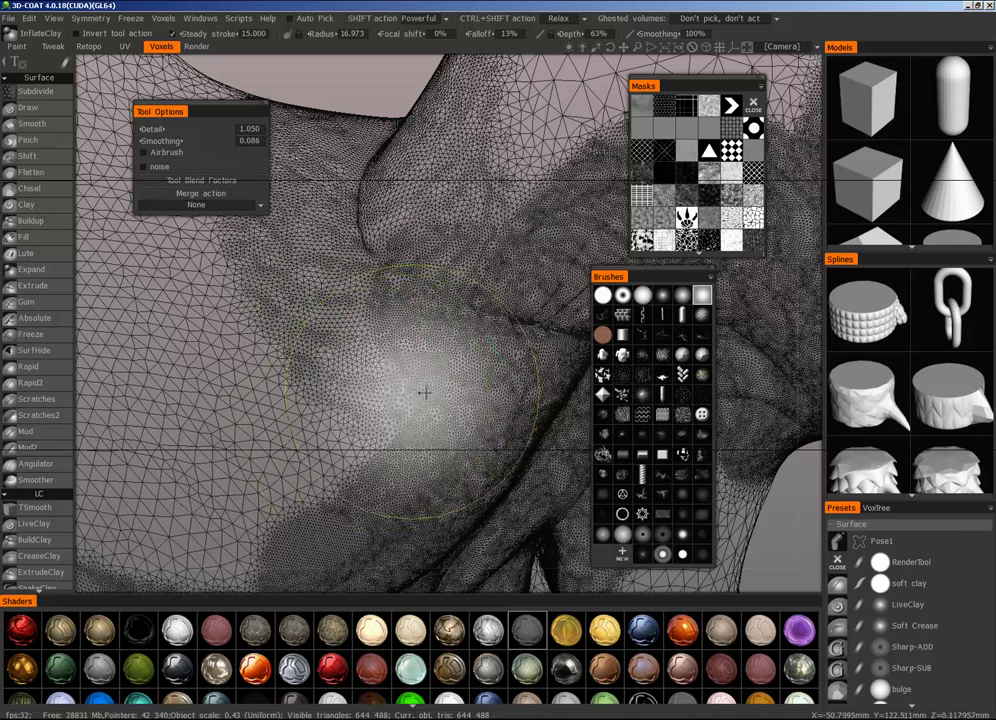
{"action": "right_click_drag", "start_coordinate": [422, 393], "coordinate": [472, 390]}
{"action": "mouse_move", "coordinate": [418, 390]}
{"action": "left_mouse_down", "text": "shift"}
{"action": "mouse_move", "coordinate": [405, 385]}
{"action": "mouse_move", "coordinate": [402, 356]}
{"action": "mouse_move", "coordinate": [378, 346]}
{"action": "mouse_move", "coordinate": [393, 367]}
{"action": "mouse_move", "coordinate": [367, 406]}
{"action": "mouse_move", "coordinate": [329, 405]}
{"action": "mouse_move", "coordinate": [427, 371]}
{"action": "left_mouse_up", "text": "shift"}
{"action": "right_click_drag", "start_coordinate": [427, 371], "coordinate": [365, 469], "text": "alt"}
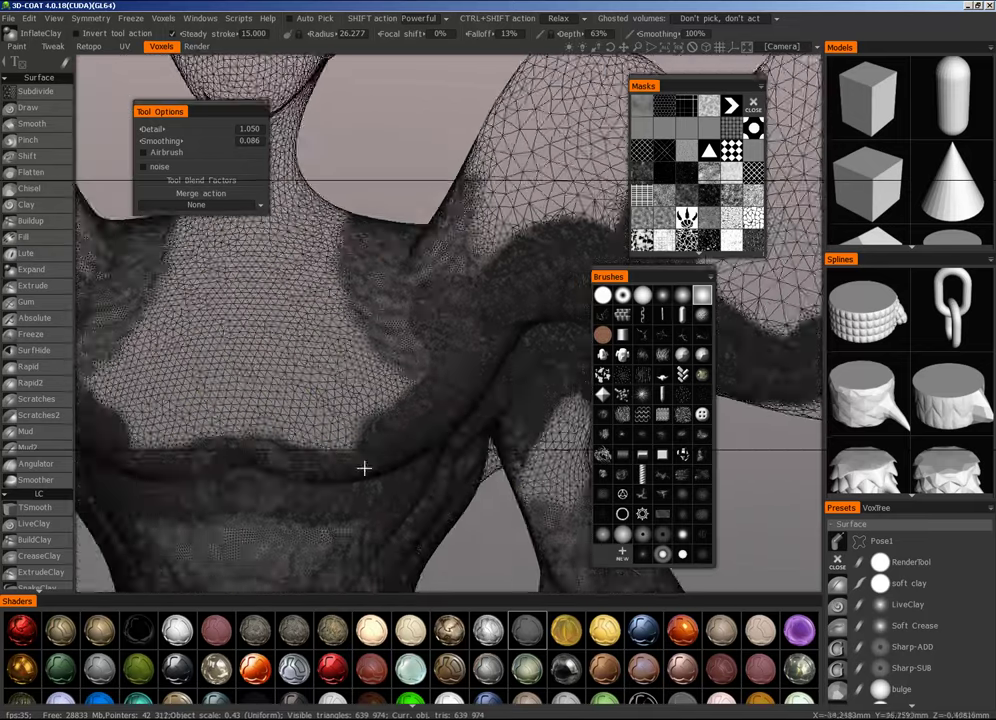
Step: Check the smoothed mesh beside the armpit, hide the wireframe and apply the light grey shader again
{"action": "left_click_drag", "start_coordinate": [365, 469], "coordinate": [407, 449], "text": "alt"}
{"action": "mouse_move", "coordinate": [407, 449]}
{"action": "right_mouse_down", "text": "alt"}
{"action": "mouse_move", "coordinate": [538, 376]}
{"action": "mouse_move", "coordinate": [446, 413]}
{"action": "mouse_move", "coordinate": [478, 396]}
{"action": "mouse_move", "coordinate": [464, 393]}
{"action": "right_mouse_up", "text": "alt"}
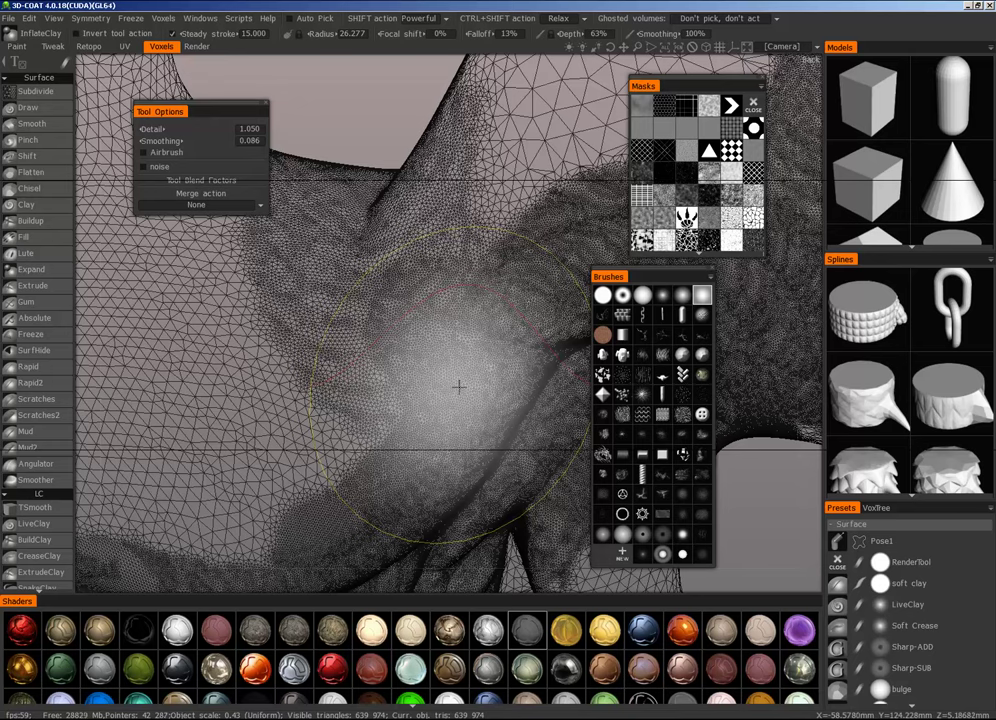
{"action": "mouse_move", "coordinate": [456, 402]}
{"action": "right_mouse_down", "text": "alt"}
{"action": "mouse_move", "coordinate": [376, 462]}
{"action": "mouse_move", "coordinate": [444, 401]}
{"action": "right_mouse_up", "text": "alt"}
{"action": "mouse_move", "coordinate": [443, 401]}
{"action": "middle_mouse_down"}
{"action": "mouse_move", "coordinate": [407, 413]}
{"action": "mouse_move", "coordinate": [436, 429]}
{"action": "mouse_move", "coordinate": [440, 402]}
{"action": "middle_mouse_up"}
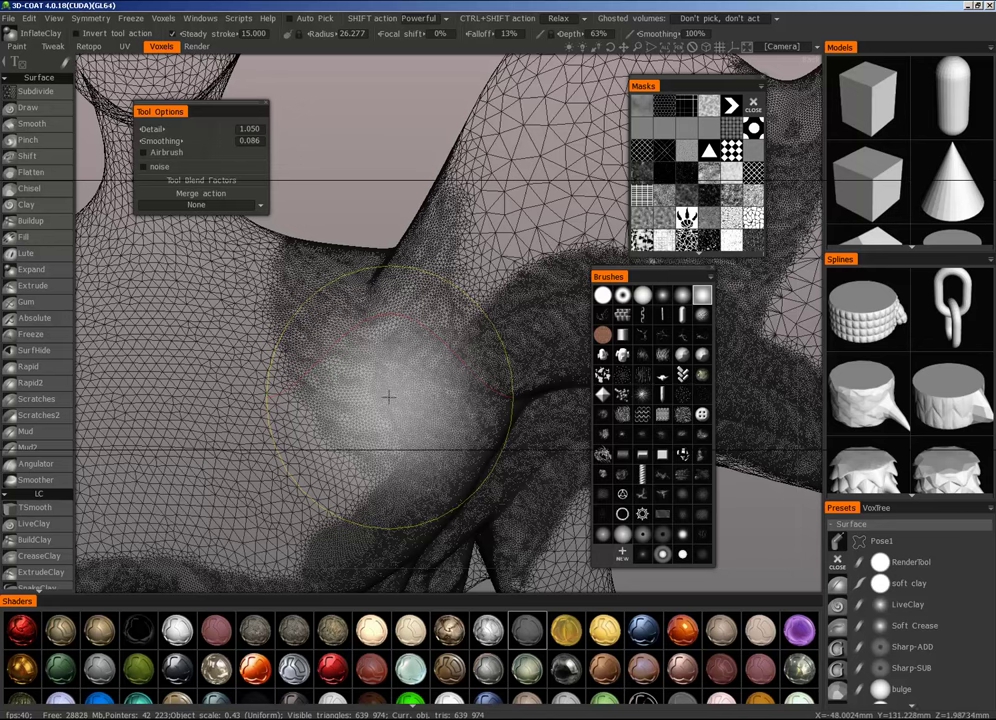
{"action": "mouse_move", "coordinate": [388, 398]}
{"action": "middle_mouse_down"}
{"action": "mouse_move", "coordinate": [460, 416]}
{"action": "mouse_move", "coordinate": [462, 436]}
{"action": "mouse_move", "coordinate": [440, 425]}
{"action": "middle_mouse_up"}
{"action": "key", "text": "w"}
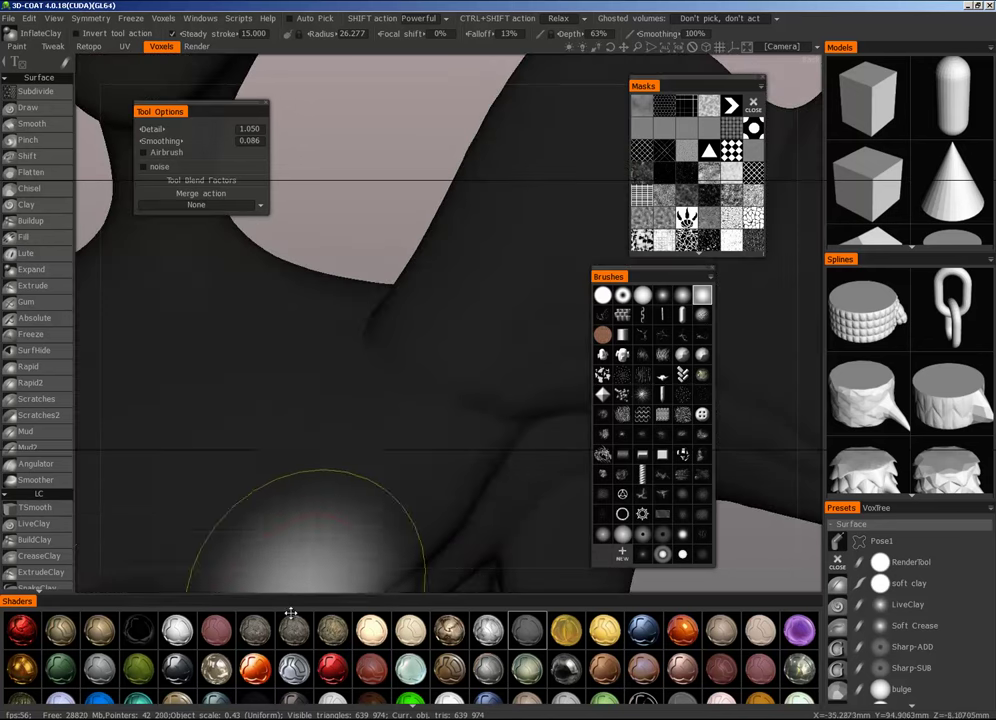
{"action": "left_click", "coordinate": [177, 630]}
{"action": "right_click_drag", "start_coordinate": [362, 500], "coordinate": [377, 414], "text": "alt"}
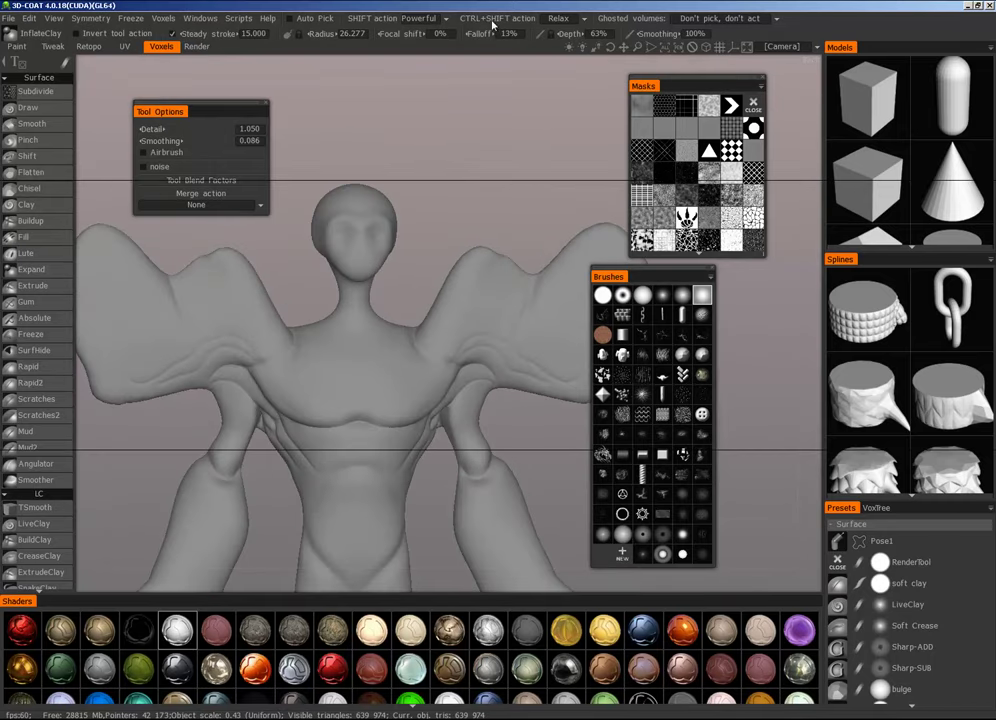
Step: Review the available Shift action modes and inspect the figure's overall shape, chest and shoulders
{"action": "left_click", "coordinate": [447, 19]}
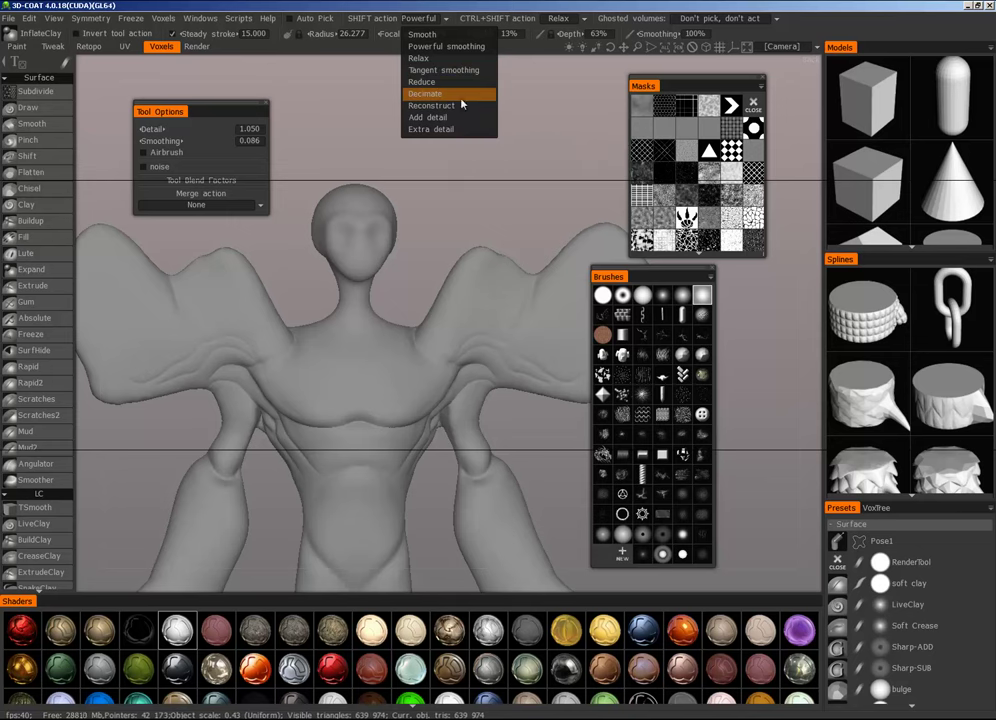
{"action": "left_click", "coordinate": [400, 276]}
{"action": "scroll", "coordinate": [445, 380], "scroll_direction": "down", "scroll_amount": 1}
{"action": "middle_click_drag", "start_coordinate": [365, 426], "coordinate": [428, 308], "text": "alt"}
{"action": "scroll", "coordinate": [428, 308], "scroll_direction": "down", "scroll_amount": 2}
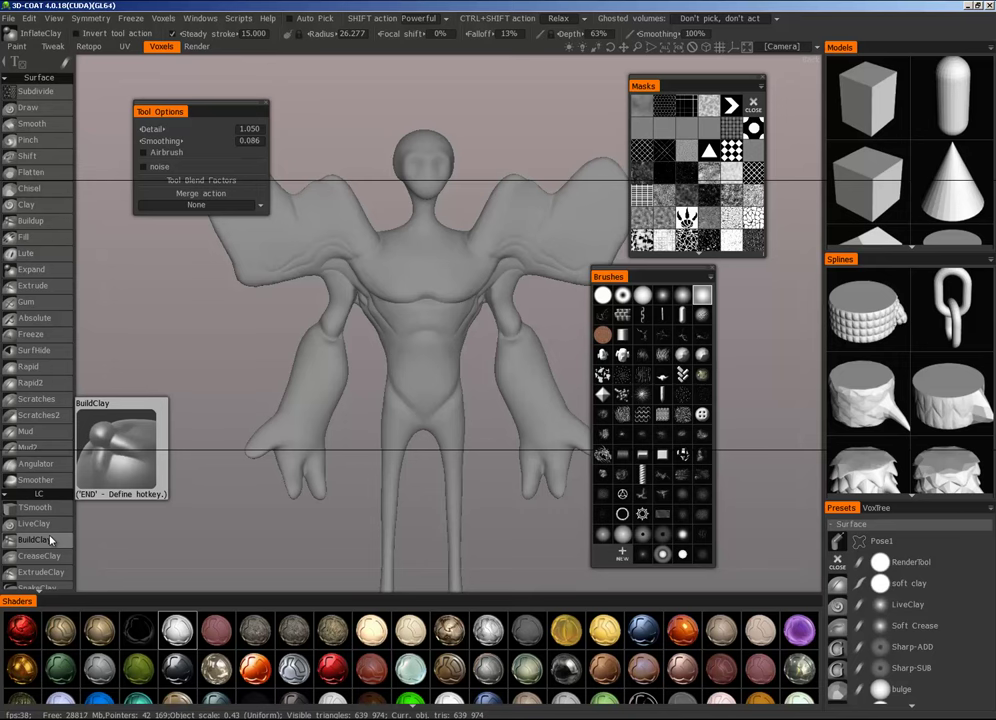
{"action": "right_click_drag", "start_coordinate": [446, 259], "coordinate": [484, 305], "text": "alt"}
{"action": "middle_click_drag", "start_coordinate": [484, 305], "coordinate": [502, 380], "text": "alt"}
{"action": "right_click_drag", "start_coordinate": [502, 380], "coordinate": [562, 356], "text": "alt"}
{"action": "middle_click_drag", "start_coordinate": [562, 356], "coordinate": [571, 426], "text": "alt"}
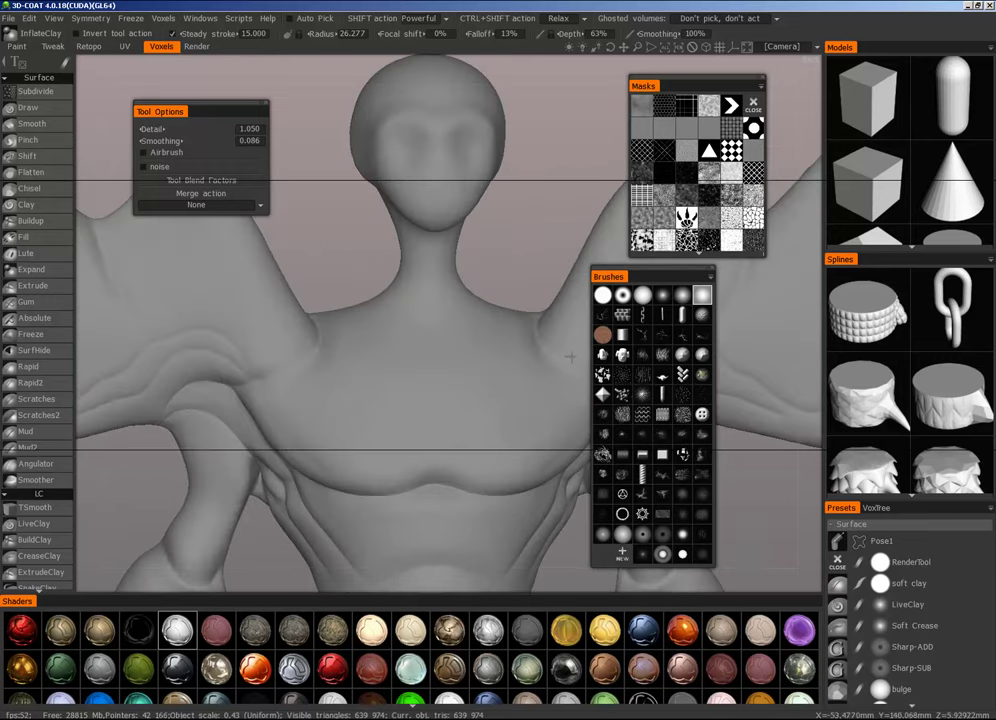
{"action": "left_click_drag", "start_coordinate": [480, 385], "coordinate": [465, 391], "text": "alt"}
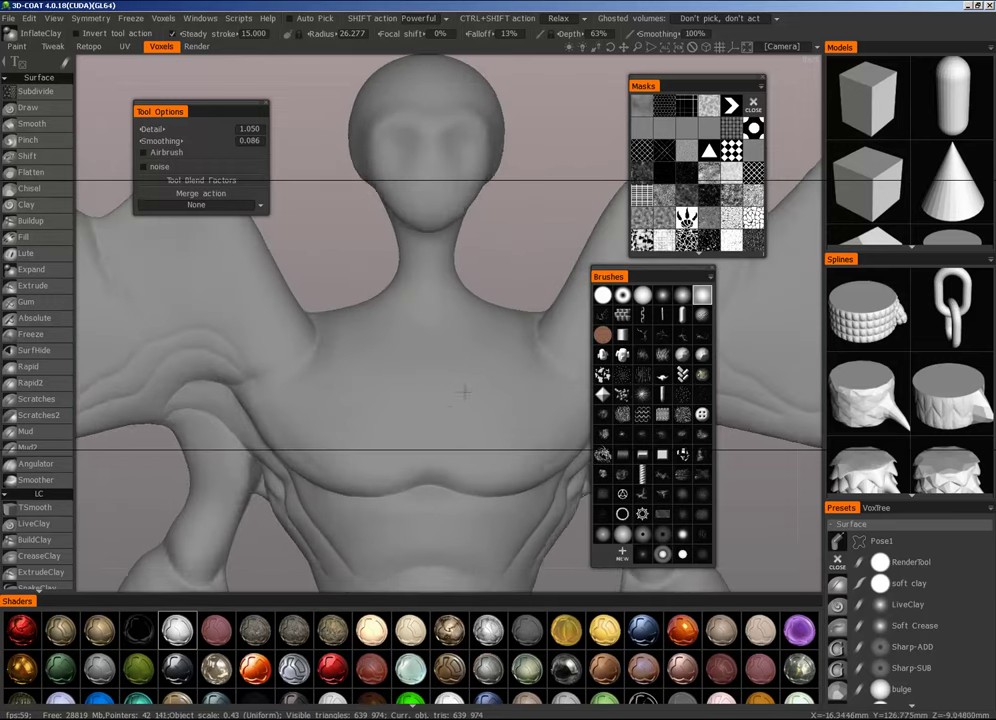
{"action": "middle_click_drag", "start_coordinate": [465, 391], "coordinate": [442, 408], "text": "alt"}
{"action": "right_click_drag", "start_coordinate": [442, 408], "coordinate": [478, 386], "text": "alt"}
{"action": "middle_click_drag", "start_coordinate": [478, 386], "coordinate": [386, 394], "text": "alt"}
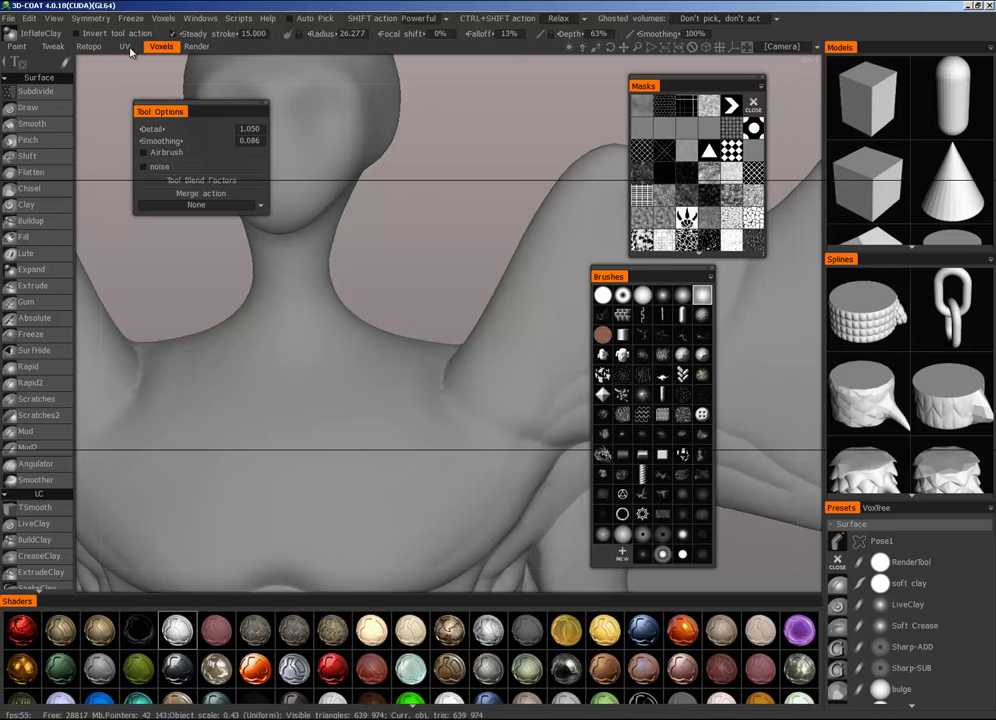
Step: Switch to the Paint room and frame the figure's chest for painting
{"action": "left_click", "coordinate": [12, 47]}
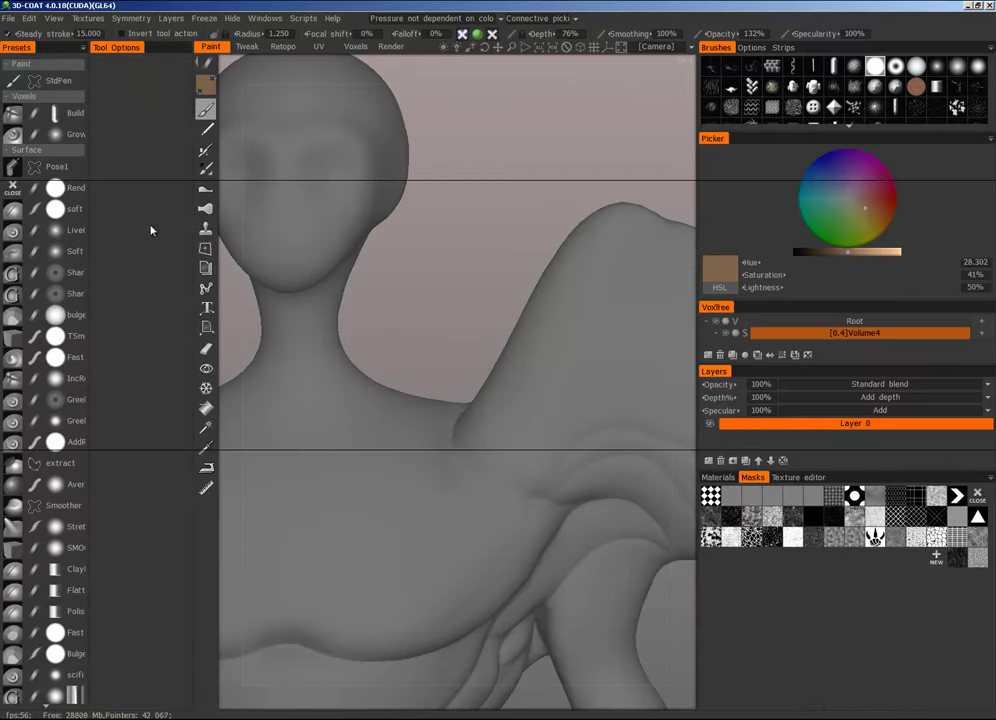
{"action": "middle_click_drag", "start_coordinate": [474, 416], "coordinate": [592, 362], "text": "alt"}
{"action": "right_click_drag", "start_coordinate": [592, 362], "coordinate": [235, 555], "text": "alt"}
{"action": "right_click_drag", "start_coordinate": [340, 505], "coordinate": [585, 420], "text": "alt"}
{"action": "mouse_move", "coordinate": [585, 420]}
{"action": "middle_mouse_down", "text": "alt"}
{"action": "mouse_move", "coordinate": [478, 440]}
{"action": "mouse_move", "coordinate": [577, 437]}
{"action": "middle_mouse_up", "text": "alt"}
{"action": "left_click_drag", "start_coordinate": [422, 303], "coordinate": [381, 238]}
Step: Paint the chest and shoulder base blue with hue 241, saturation 43%, lightness 50% and brush radius 13.217
{"action": "left_click", "coordinate": [206, 86]}
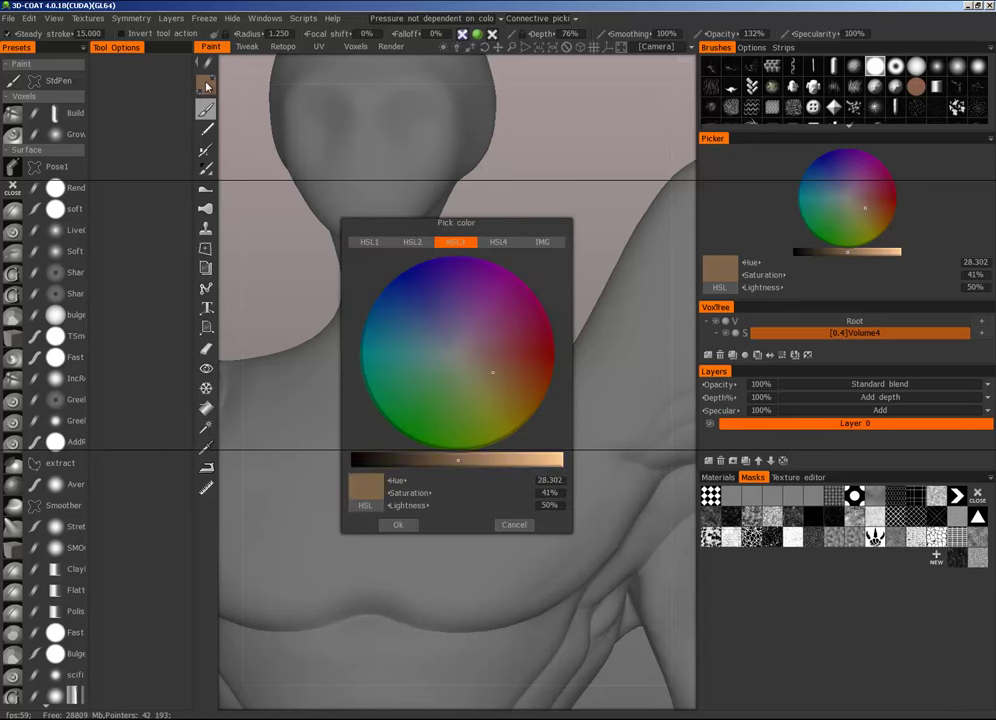
{"action": "left_click", "coordinate": [436, 316]}
{"action": "left_click", "coordinate": [398, 524]}
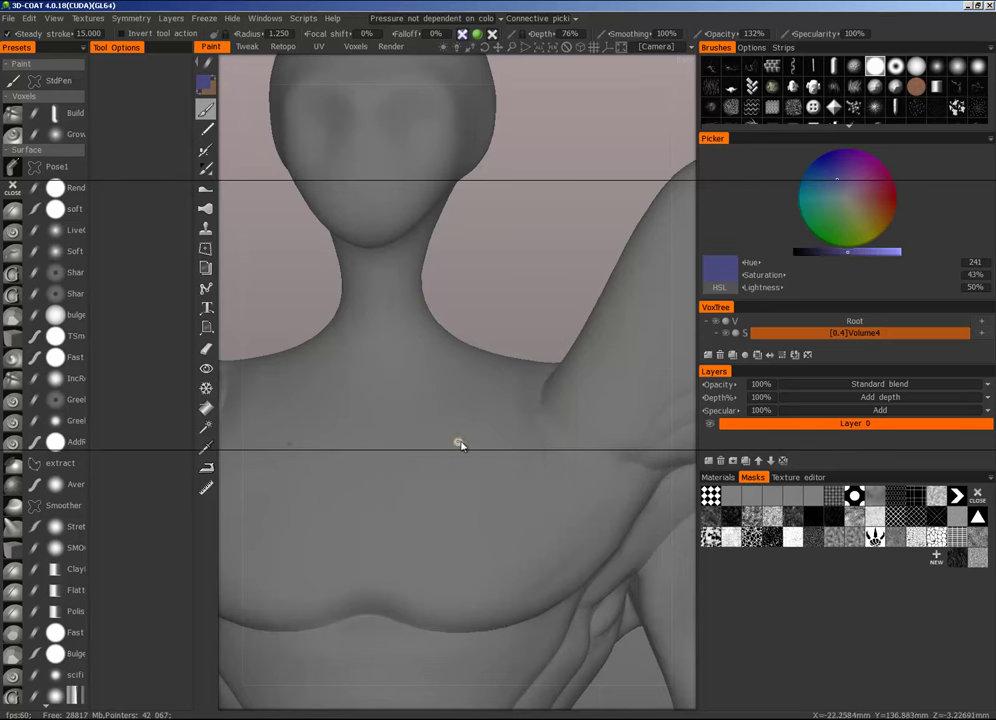
{"action": "middle_click_drag", "start_coordinate": [505, 464], "coordinate": [410, 485]}
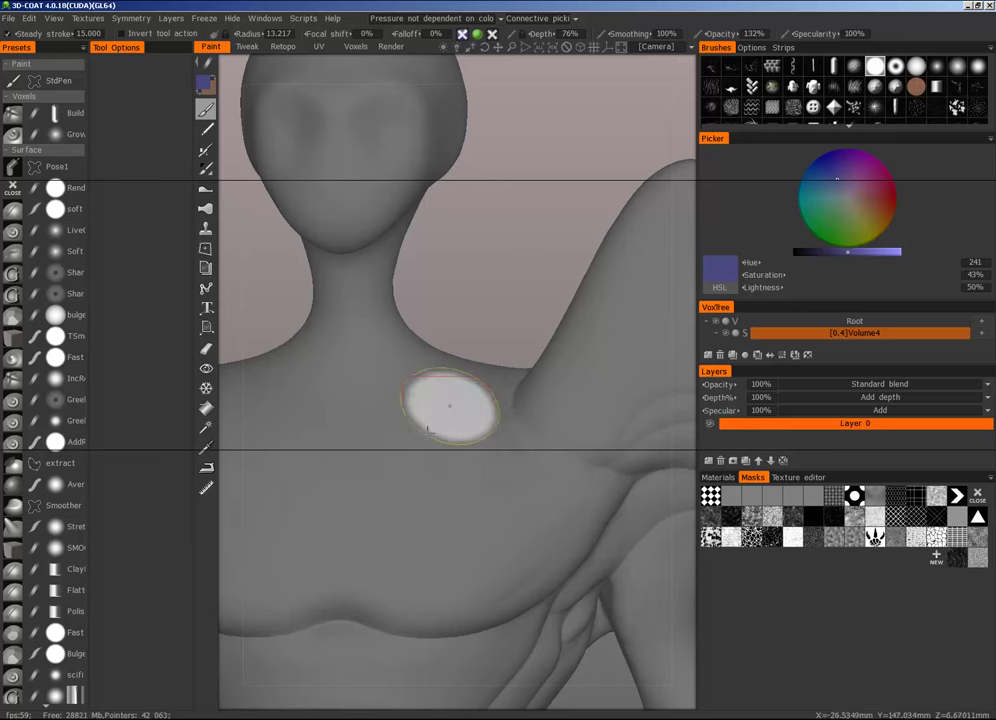
{"action": "mouse_move", "coordinate": [425, 425]}
{"action": "left_mouse_down"}
{"action": "mouse_move", "coordinate": [473, 540]}
{"action": "mouse_move", "coordinate": [507, 474]}
{"action": "mouse_move", "coordinate": [480, 422]}
{"action": "mouse_move", "coordinate": [509, 400]}
{"action": "mouse_move", "coordinate": [396, 409]}
{"action": "mouse_move", "coordinate": [336, 522]}
{"action": "mouse_move", "coordinate": [460, 542]}
{"action": "mouse_move", "coordinate": [567, 383]}
{"action": "left_mouse_up"}
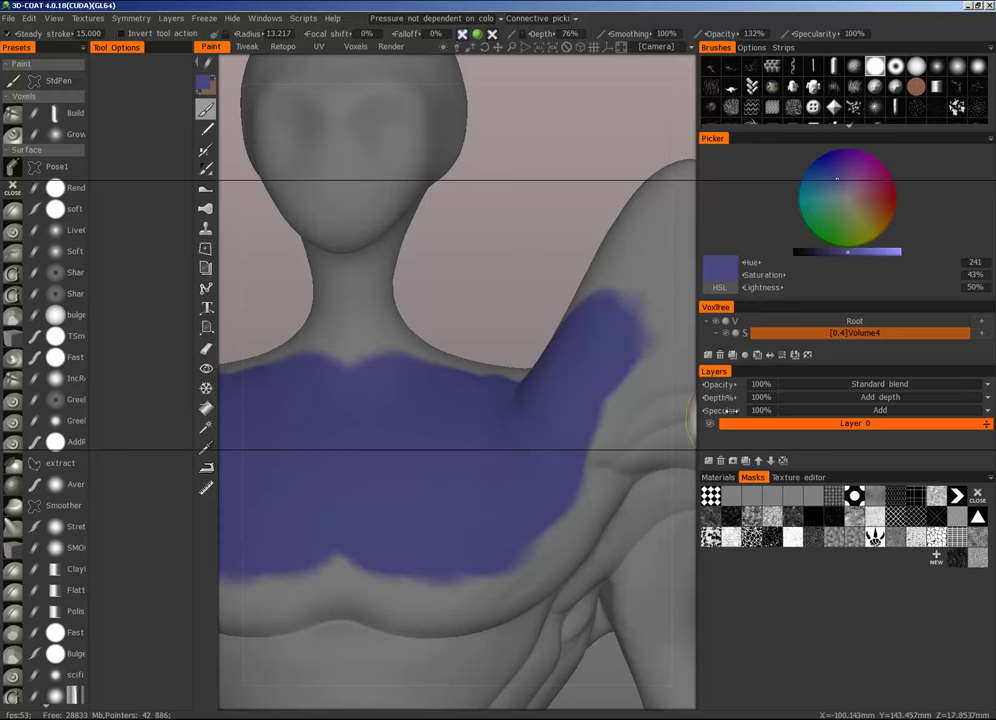
Step: Add a paint layer and paint the upper chest and shoulder lobe green with hue 140, saturation 19%, lightness 50%
{"action": "left_click", "coordinate": [709, 461]}
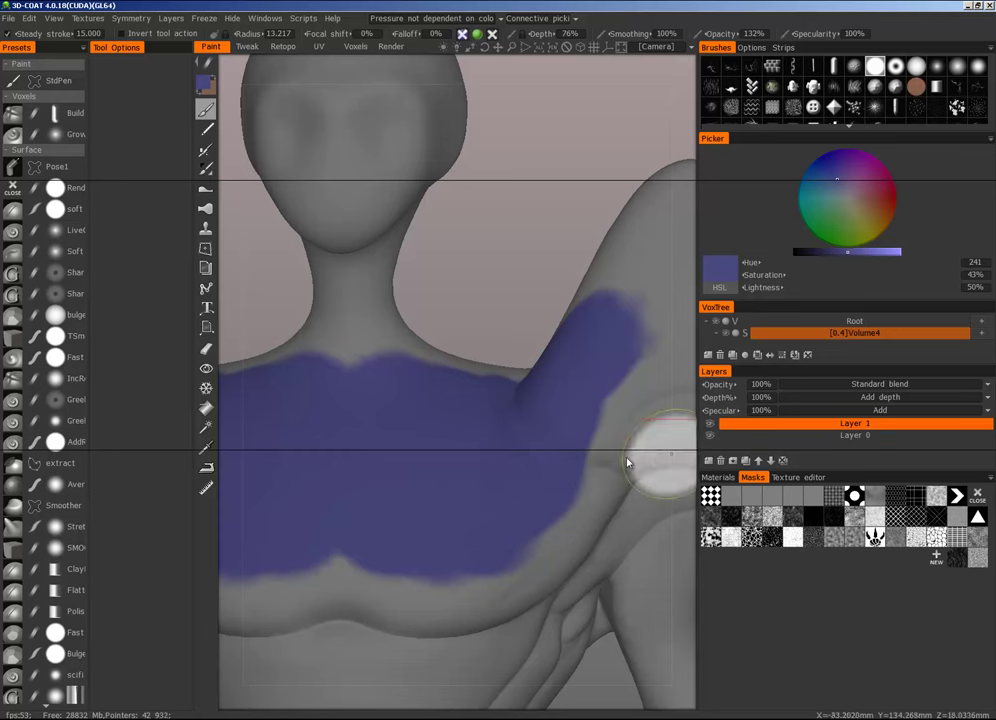
{"action": "left_click", "coordinate": [840, 206]}
{"action": "mouse_move", "coordinate": [507, 405]}
{"action": "left_mouse_down"}
{"action": "mouse_move", "coordinate": [389, 451]}
{"action": "mouse_move", "coordinate": [513, 444]}
{"action": "mouse_move", "coordinate": [680, 250]}
{"action": "left_mouse_up"}
{"action": "middle_click_drag", "start_coordinate": [640, 322], "coordinate": [500, 402]}
{"action": "mouse_move", "coordinate": [523, 391]}
{"action": "left_mouse_down"}
{"action": "mouse_move", "coordinate": [473, 442]}
{"action": "mouse_move", "coordinate": [508, 466]}
{"action": "left_mouse_up"}
{"action": "scroll", "coordinate": [498, 478], "scroll_direction": "down", "scroll_amount": 3}
{"action": "mouse_move", "coordinate": [498, 478]}
{"action": "middle_mouse_down"}
{"action": "mouse_move", "coordinate": [650, 432]}
{"action": "mouse_move", "coordinate": [466, 455]}
{"action": "middle_mouse_up"}
{"action": "scroll", "coordinate": [642, 440], "scroll_direction": "up", "scroll_amount": 5}
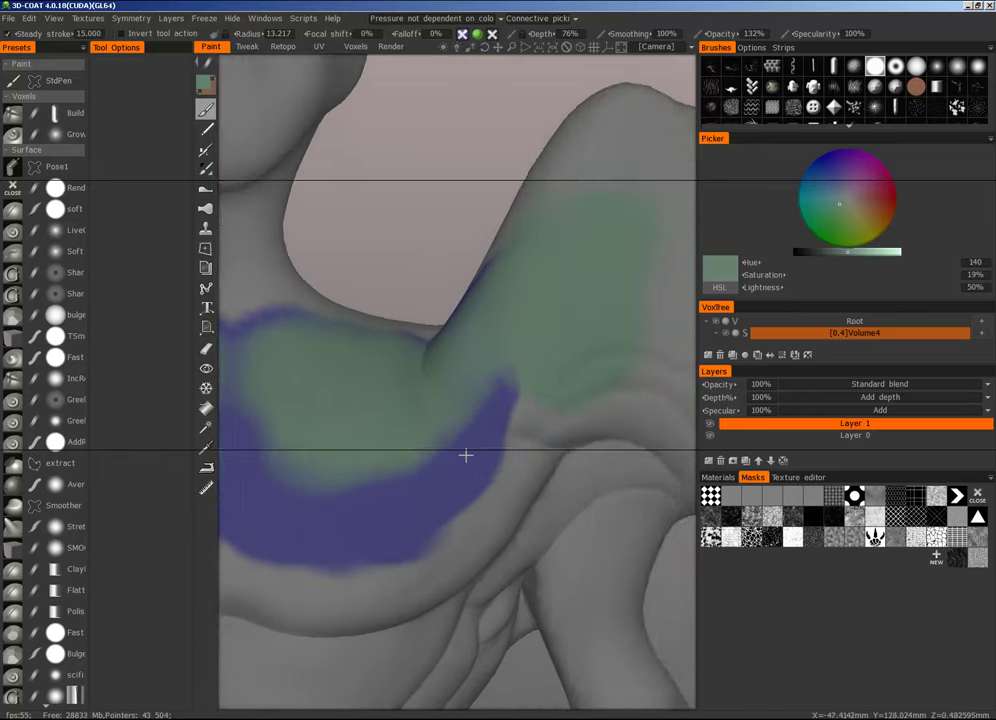
Step: Set the brush radius to 4.553 and the paint colour to dark blue with hue 230, saturation 75%, lightness 21%
{"action": "right_click_drag", "start_coordinate": [466, 455], "coordinate": [509, 489], "text": "alt"}
{"action": "middle_click_drag", "start_coordinate": [509, 489], "coordinate": [586, 470], "text": "alt"}
{"action": "mouse_move", "coordinate": [586, 470]}
{"action": "right_mouse_down", "text": "alt"}
{"action": "mouse_move", "coordinate": [494, 476]}
{"action": "mouse_move", "coordinate": [487, 464]}
{"action": "right_mouse_up", "text": "alt"}
{"action": "mouse_move", "coordinate": [432, 416]}
{"action": "right_mouse_down"}
{"action": "mouse_move", "coordinate": [365, 422]}
{"action": "mouse_move", "coordinate": [429, 396]}
{"action": "mouse_move", "coordinate": [449, 403]}
{"action": "right_mouse_up"}
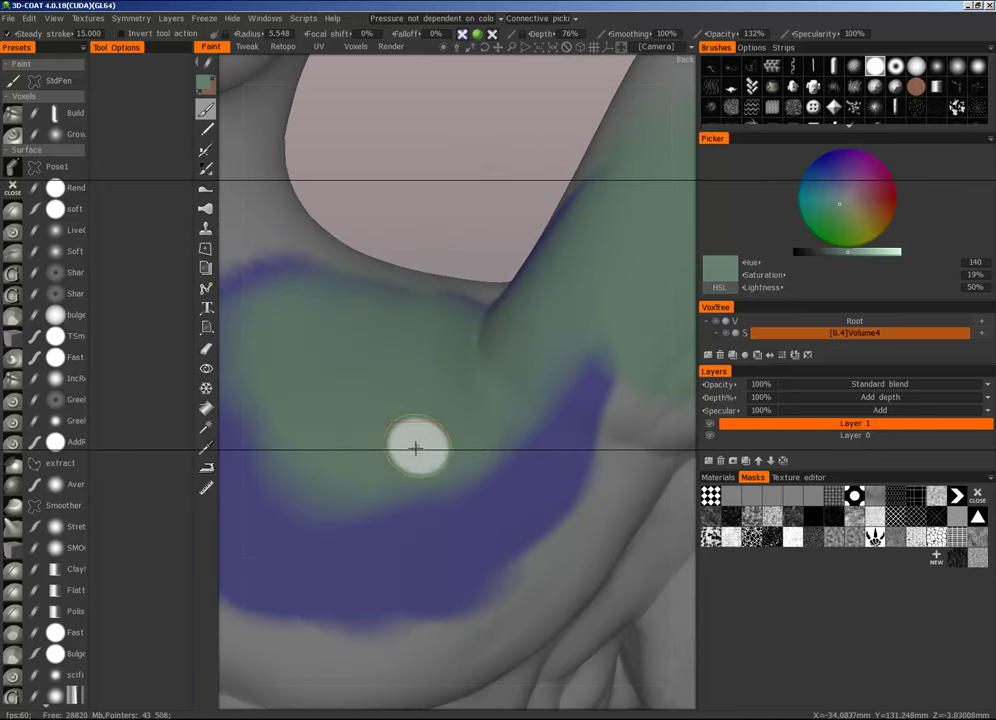
{"action": "left_click", "coordinate": [825, 172]}
{"action": "left_click_drag", "start_coordinate": [842, 253], "coordinate": [821, 257]}
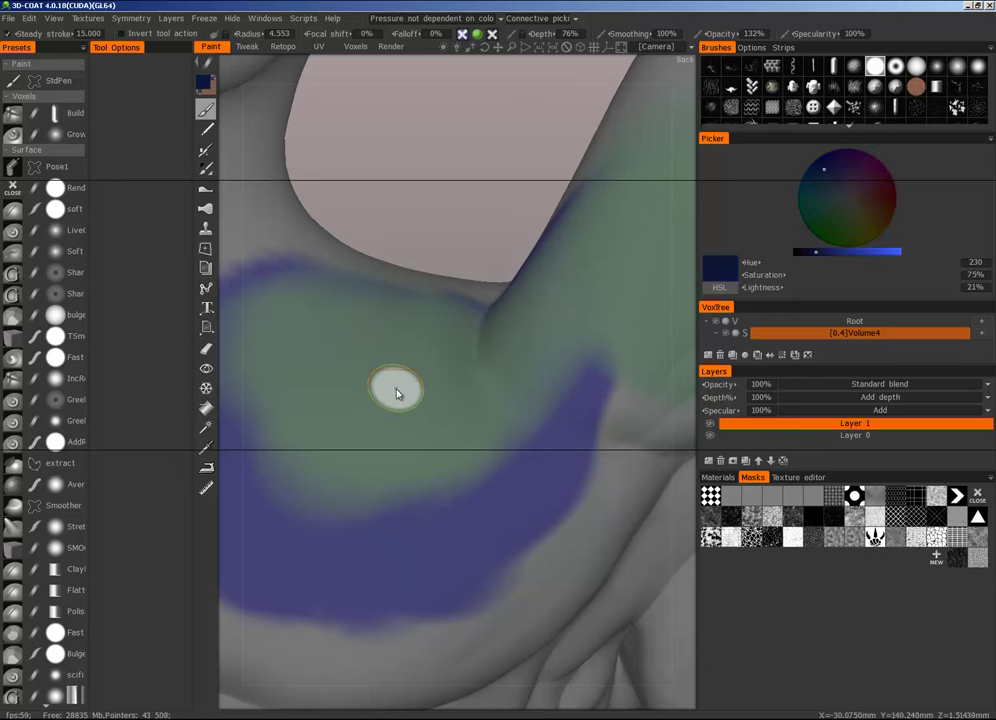
Step: Display the wireframe and paint a dark blue spot on the coarse mesh of the upper chest at radius 1.762
{"action": "key", "text": "w"}
{"action": "right_click_drag", "start_coordinate": [401, 402], "coordinate": [399, 374], "text": "alt"}
{"action": "left_click_drag", "start_coordinate": [294, 406], "coordinate": [325, 403], "text": "alt"}
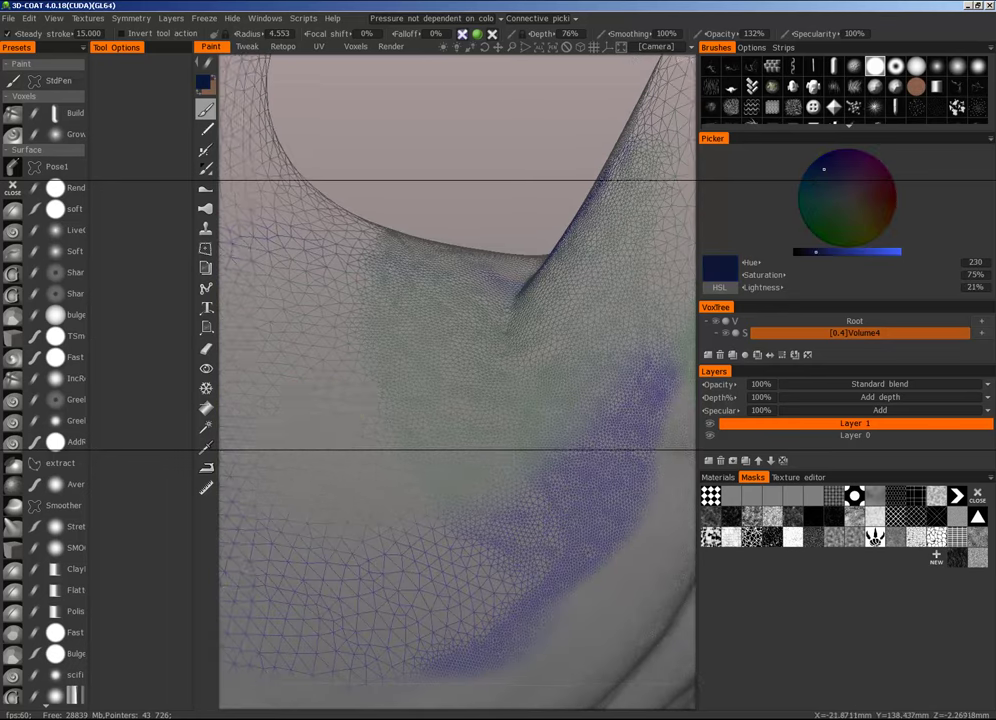
{"action": "middle_click_drag", "start_coordinate": [325, 403], "coordinate": [472, 402], "text": "alt"}
{"action": "mouse_move", "coordinate": [409, 394]}
{"action": "right_mouse_down"}
{"action": "mouse_move", "coordinate": [365, 398]}
{"action": "mouse_move", "coordinate": [445, 373]}
{"action": "right_mouse_up"}
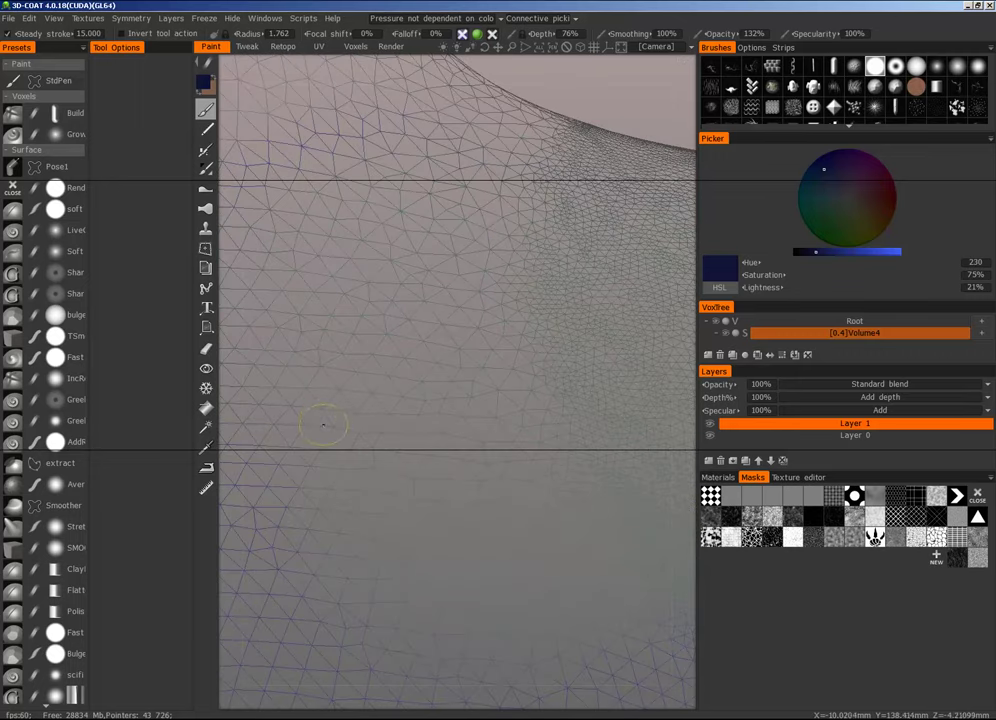
{"action": "left_click_drag", "start_coordinate": [323, 425], "coordinate": [442, 398]}
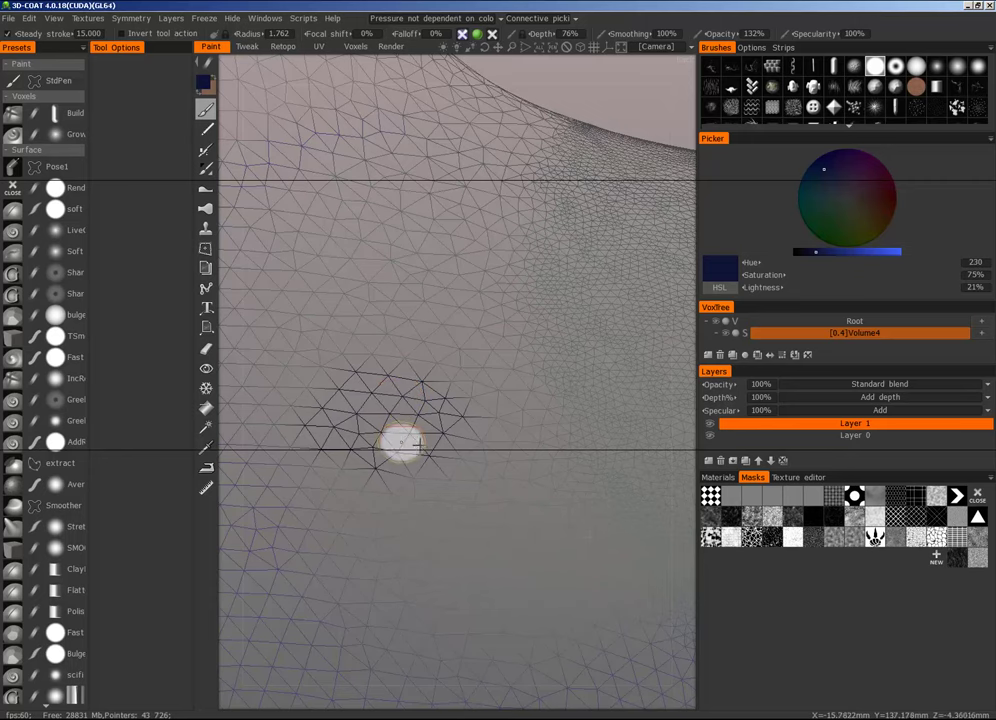
Step: Paint a small dark blue arc on the dense mesh at the armpit with radius 0.397, and hide the wireframe
{"action": "middle_click_drag", "start_coordinate": [402, 445], "coordinate": [610, 537], "text": "alt"}
{"action": "mouse_move", "coordinate": [610, 537]}
{"action": "left_mouse_down", "text": "alt"}
{"action": "mouse_move", "coordinate": [527, 460]}
{"action": "mouse_move", "coordinate": [565, 485]}
{"action": "mouse_move", "coordinate": [500, 440]}
{"action": "mouse_move", "coordinate": [490, 455]}
{"action": "mouse_move", "coordinate": [414, 403]}
{"action": "mouse_move", "coordinate": [378, 320]}
{"action": "mouse_move", "coordinate": [372, 275]}
{"action": "mouse_move", "coordinate": [428, 299]}
{"action": "left_mouse_up", "text": "alt"}
{"action": "right_click_drag", "start_coordinate": [428, 299], "coordinate": [370, 299]}
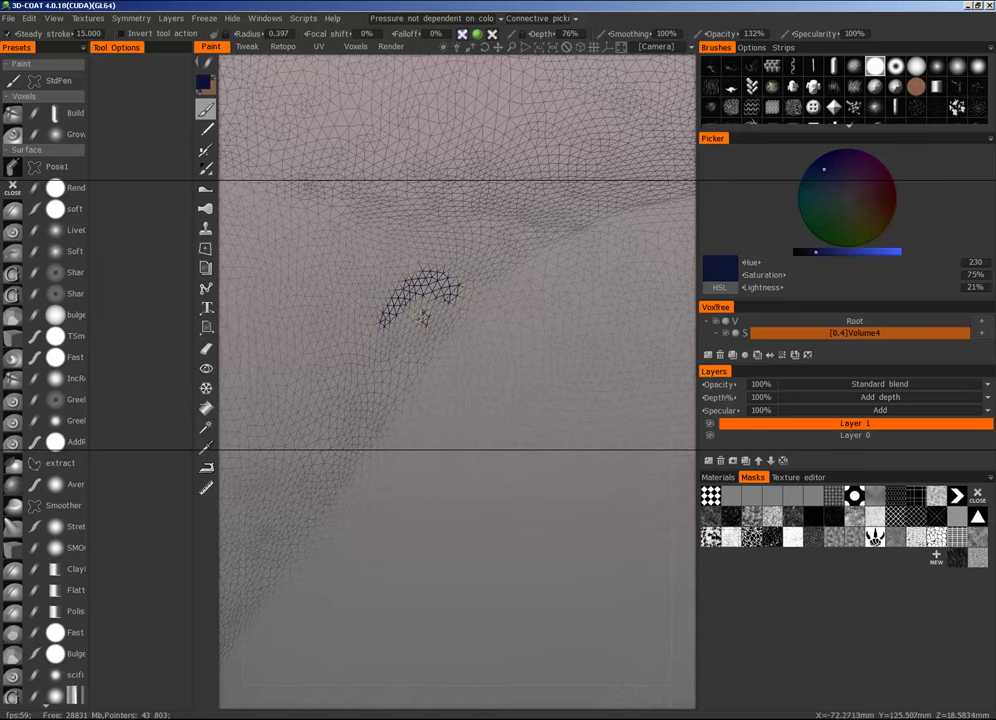
{"action": "right_click_drag", "start_coordinate": [510, 283], "coordinate": [260, 502], "text": "alt"}
{"action": "key", "text": "w"}
{"action": "right_click_drag", "start_coordinate": [400, 415], "coordinate": [300, 482], "text": "alt"}
{"action": "middle_click_drag", "start_coordinate": [300, 482], "coordinate": [372, 482], "text": "alt"}
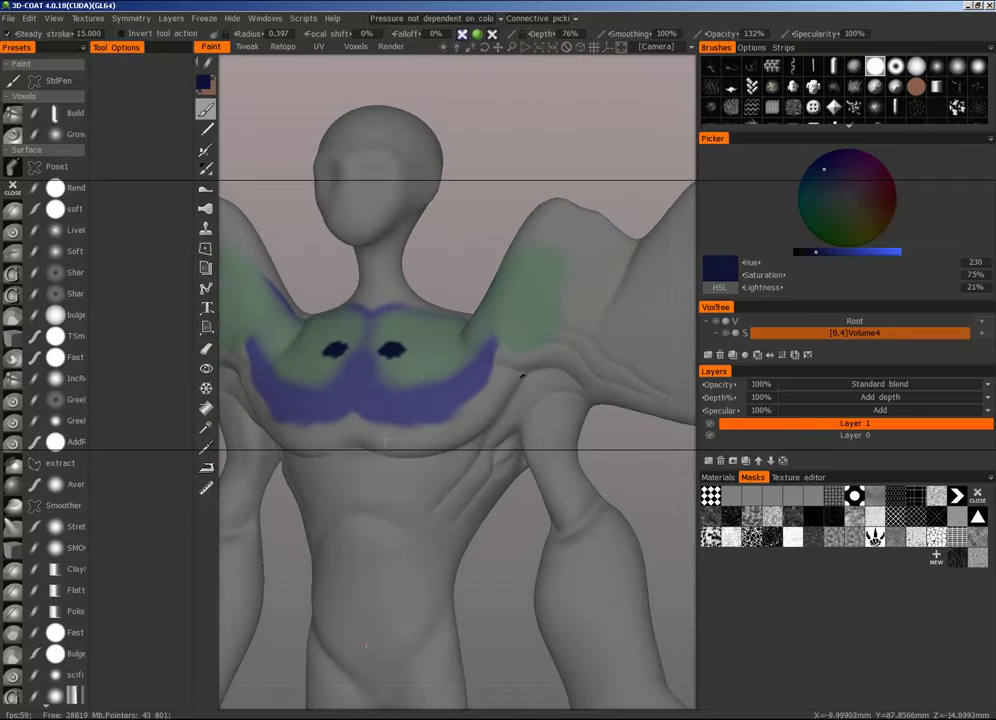
Step: Paint a tiny dark blue mark on the green area beside the chest spot at radius 0.397
{"action": "scroll", "coordinate": [589, 371], "scroll_direction": "up", "scroll_amount": 5}
{"action": "right_click_drag", "start_coordinate": [485, 376], "coordinate": [311, 261], "text": "alt"}
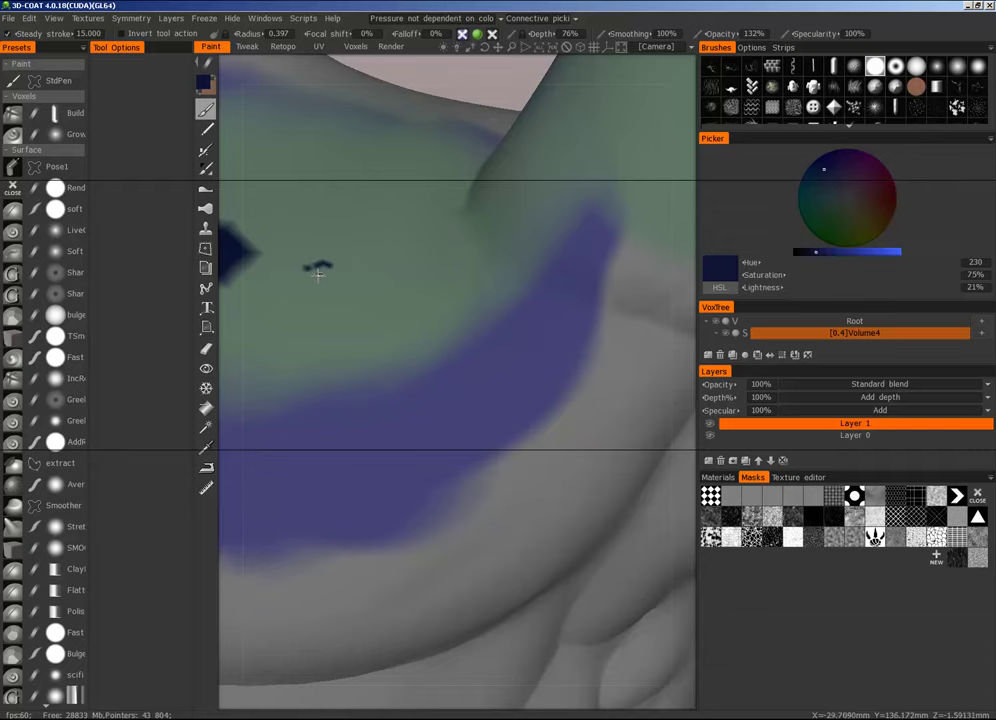
{"action": "scroll", "coordinate": [187, 516], "scroll_direction": "down", "scroll_amount": 8}
{"action": "scroll", "coordinate": [440, 418], "scroll_direction": "up", "scroll_amount": 8}
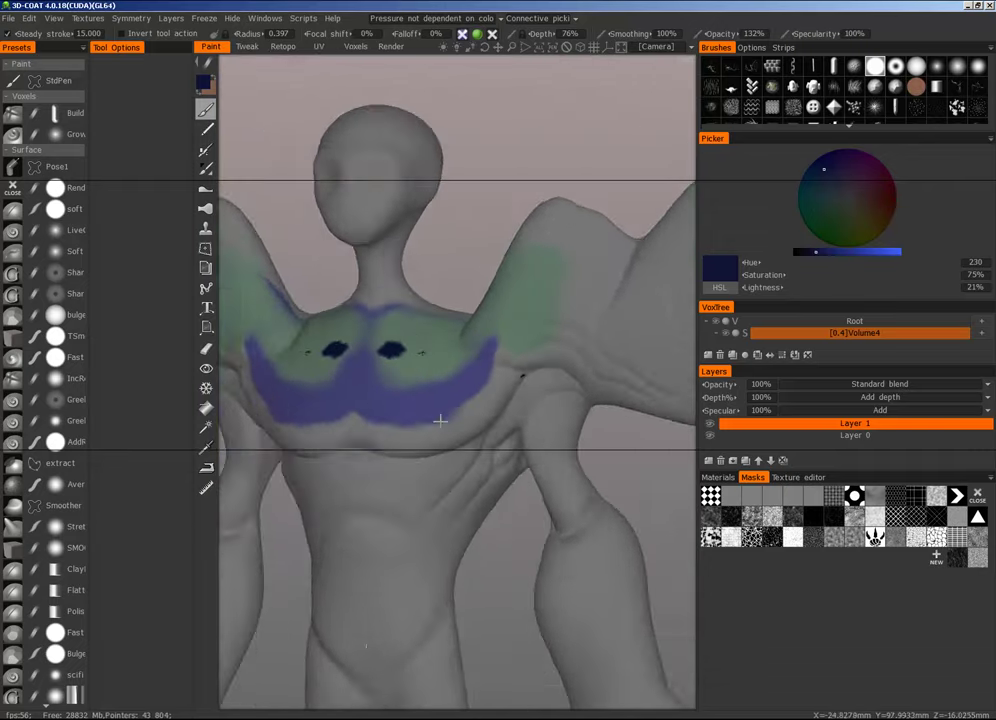
Step: Paint small dark blue marks down the armpit crease below the arc at radius 0.397
{"action": "left_click_drag", "start_coordinate": [566, 414], "coordinate": [551, 362], "text": "alt"}
{"action": "right_click_drag", "start_coordinate": [551, 362], "coordinate": [610, 345], "text": "alt"}
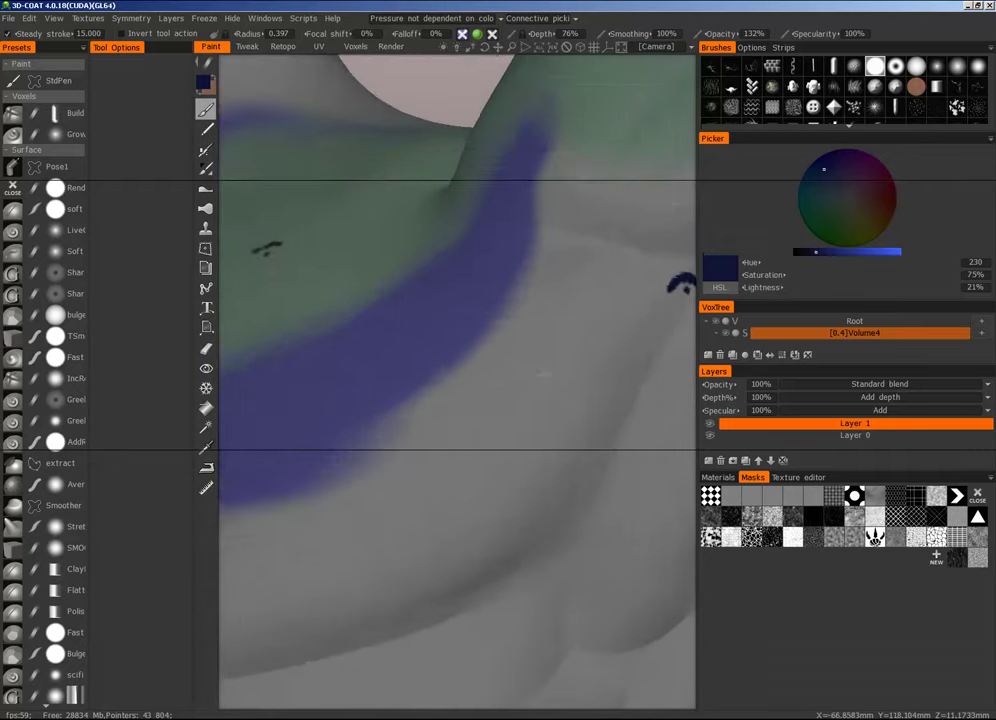
{"action": "left_click_drag", "start_coordinate": [610, 345], "coordinate": [555, 367], "text": "alt"}
{"action": "scroll", "coordinate": [555, 360], "scroll_direction": "up", "scroll_amount": 1}
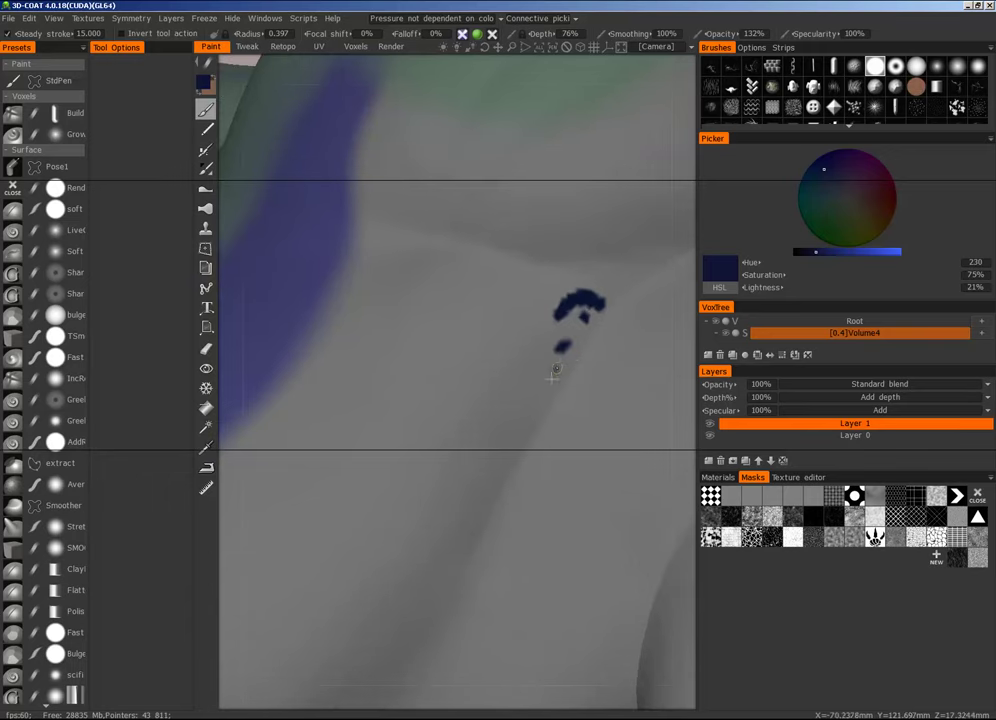
{"action": "scroll", "coordinate": [530, 383], "scroll_direction": "down", "scroll_amount": 8}
{"action": "left_click_drag", "start_coordinate": [305, 512], "coordinate": [460, 545], "text": "alt"}
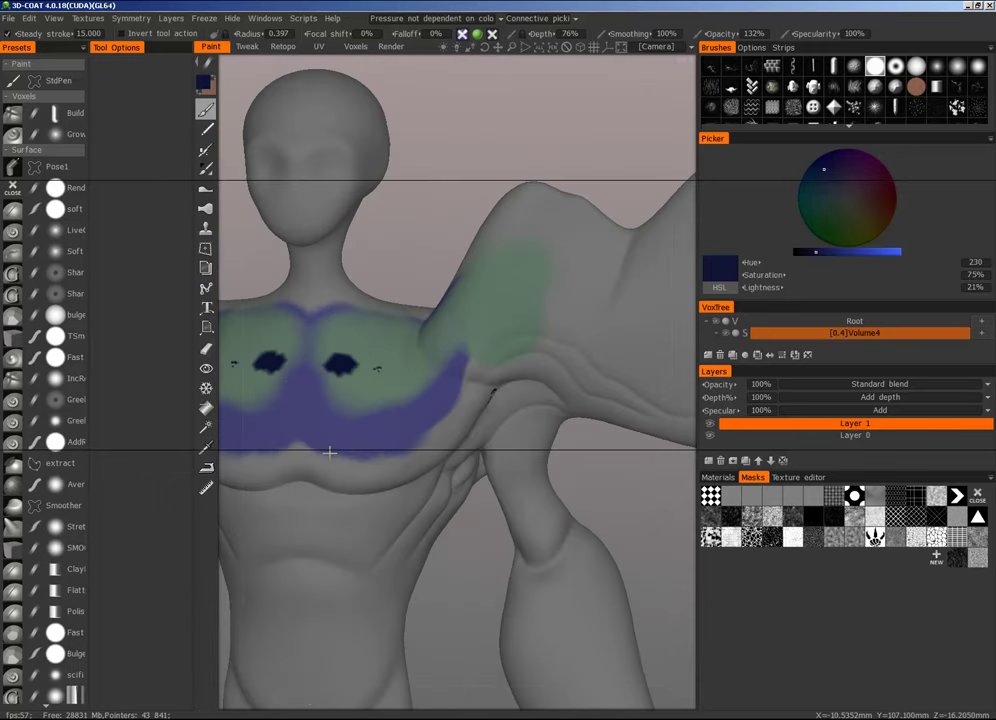
Step: Paint sampled grey-green over the dark eye-like spots on the chest and part of the blue band below them
{"action": "middle_click_drag", "start_coordinate": [329, 451], "coordinate": [391, 550], "text": "alt"}
{"action": "scroll", "coordinate": [336, 478], "scroll_direction": "down", "scroll_amount": 4}
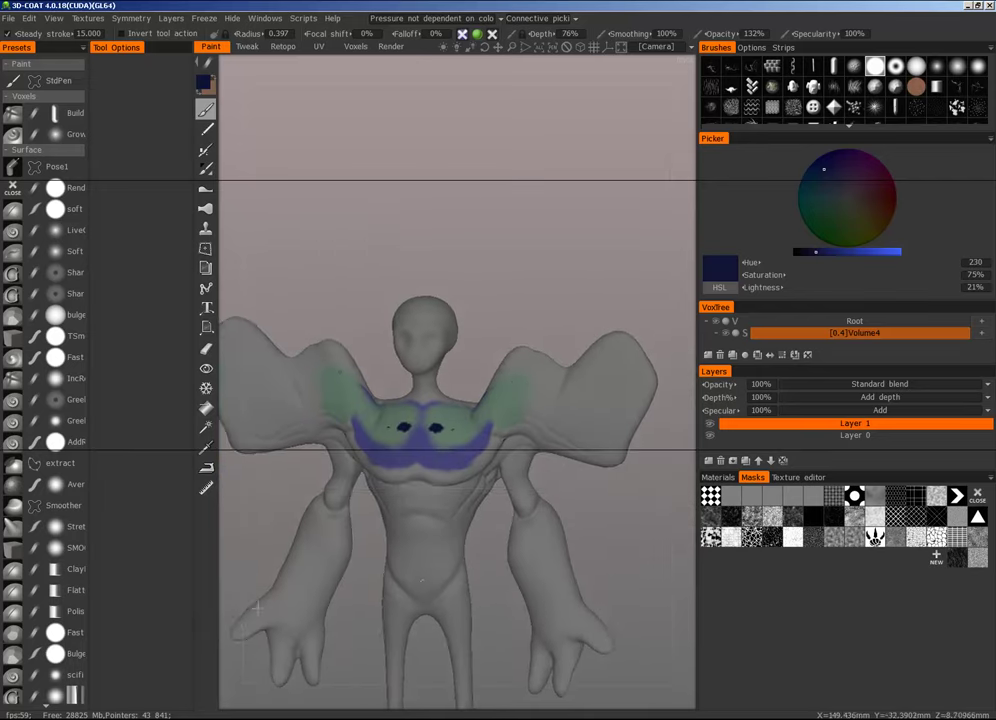
{"action": "middle_click_drag", "start_coordinate": [488, 470], "coordinate": [500, 440]}
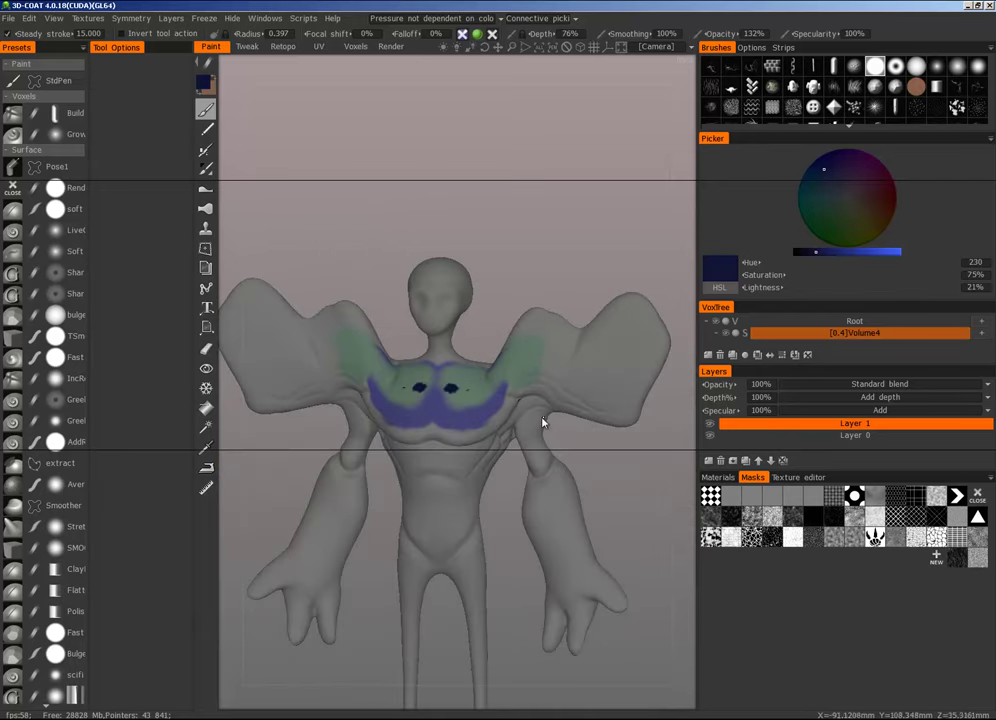
{"action": "scroll", "coordinate": [543, 422], "scroll_direction": "up", "scroll_amount": 8}
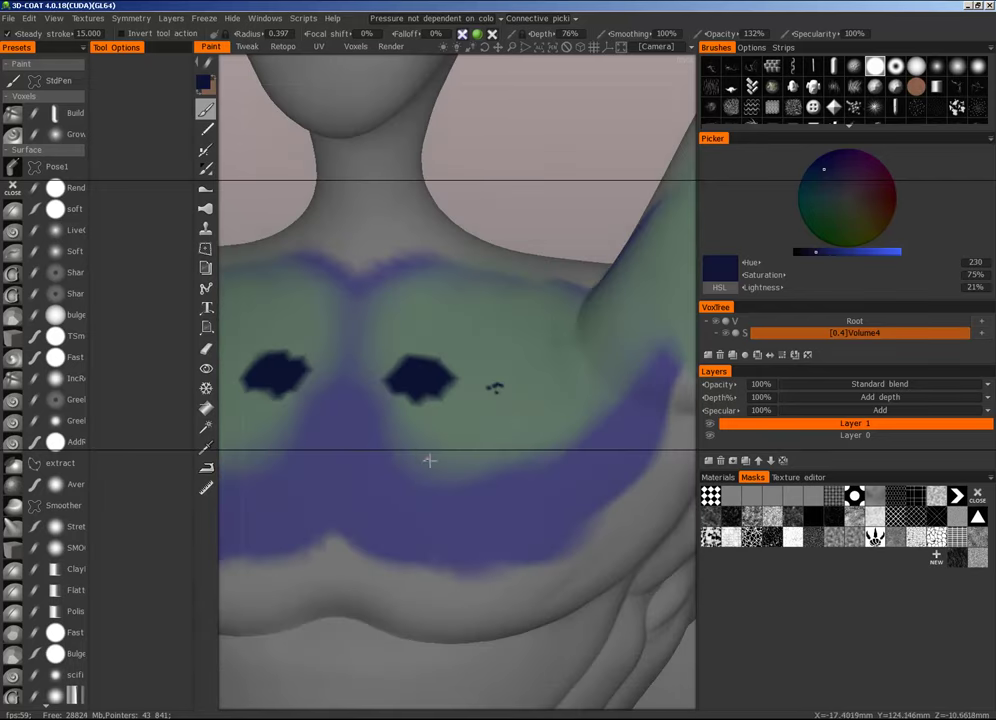
{"action": "key", "text": "v"}
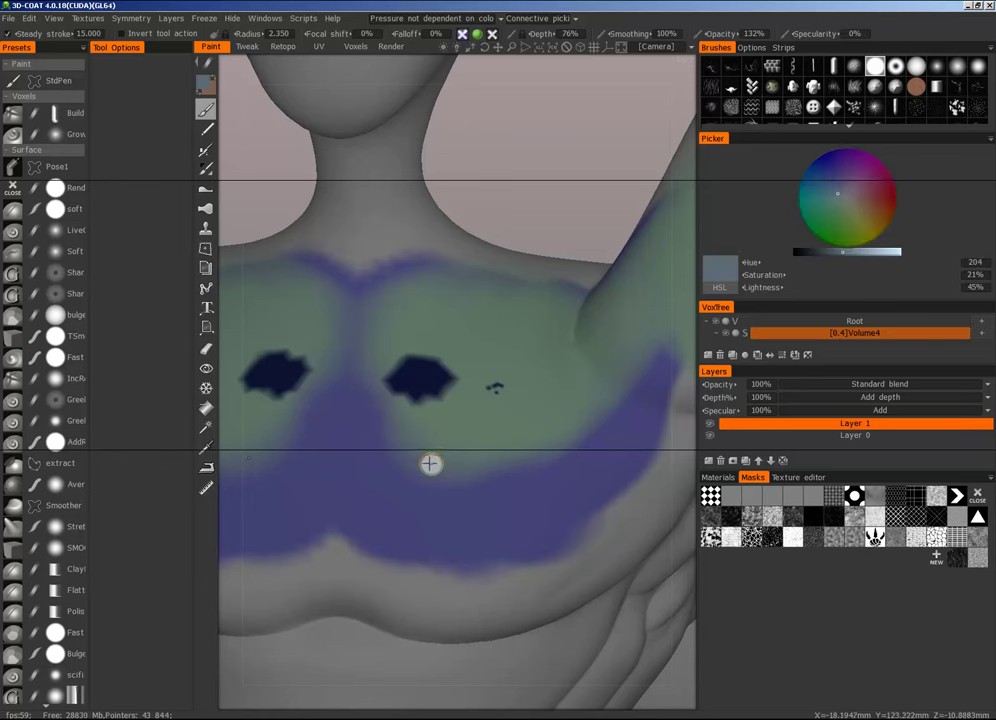
{"action": "right_click_drag", "start_coordinate": [437, 463], "coordinate": [451, 460]}
{"action": "mouse_move", "coordinate": [451, 460]}
{"action": "left_mouse_down"}
{"action": "mouse_move", "coordinate": [433, 460]}
{"action": "mouse_move", "coordinate": [458, 472]}
{"action": "mouse_move", "coordinate": [536, 473]}
{"action": "mouse_move", "coordinate": [373, 449]}
{"action": "mouse_move", "coordinate": [385, 401]}
{"action": "mouse_move", "coordinate": [406, 485]}
{"action": "mouse_move", "coordinate": [422, 389]}
{"action": "mouse_move", "coordinate": [442, 389]}
{"action": "mouse_move", "coordinate": [485, 356]}
{"action": "mouse_move", "coordinate": [416, 373]}
{"action": "mouse_move", "coordinate": [474, 367]}
{"action": "left_mouse_up"}
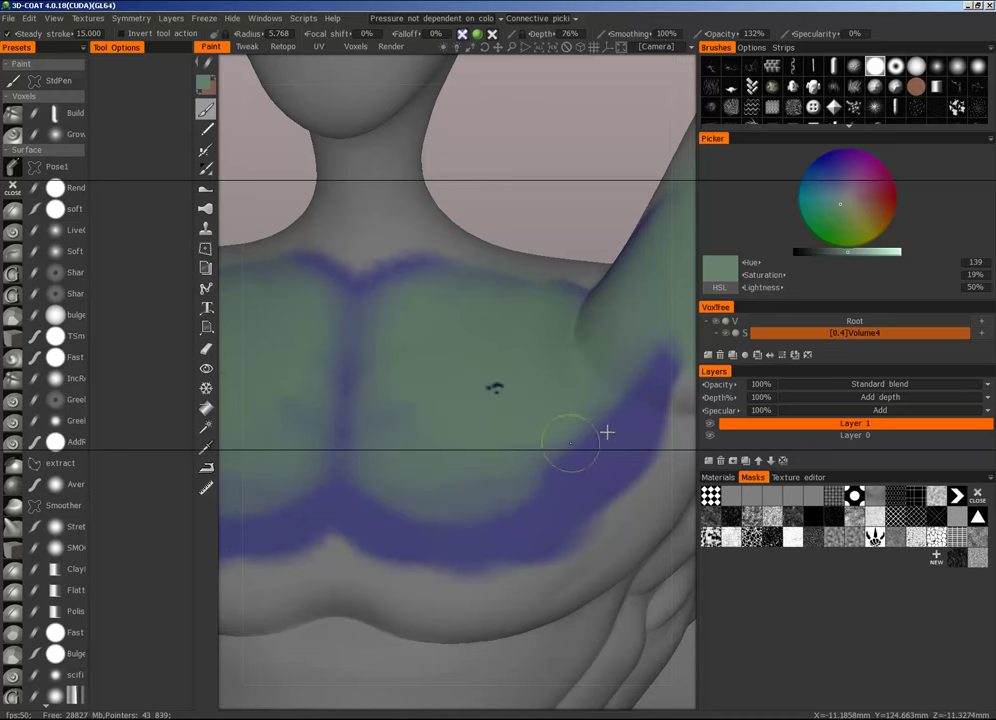
{"action": "mouse_move", "coordinate": [451, 492]}
{"action": "left_mouse_down"}
{"action": "mouse_move", "coordinate": [400, 505]}
{"action": "mouse_move", "coordinate": [605, 456]}
{"action": "mouse_move", "coordinate": [621, 403]}
{"action": "left_mouse_up"}
{"action": "left_click_drag", "start_coordinate": [590, 474], "coordinate": [450, 484]}
Step: Resample the chest colour and extend the green across the outer pectorals, blending it towards the blue border
{"action": "key", "text": "v"}
{"action": "left_click_drag", "start_coordinate": [543, 402], "coordinate": [388, 416]}
{"action": "mouse_move", "coordinate": [570, 387]}
{"action": "left_mouse_down"}
{"action": "mouse_move", "coordinate": [460, 418]}
{"action": "mouse_move", "coordinate": [596, 426]}
{"action": "left_mouse_up"}
{"action": "mouse_move", "coordinate": [478, 484]}
{"action": "left_mouse_down"}
{"action": "mouse_move", "coordinate": [605, 440]}
{"action": "mouse_move", "coordinate": [625, 447]}
{"action": "mouse_move", "coordinate": [645, 402]}
{"action": "mouse_move", "coordinate": [596, 300]}
{"action": "mouse_move", "coordinate": [667, 356]}
{"action": "mouse_move", "coordinate": [628, 352]}
{"action": "left_mouse_up"}
Step: Paint sampled blue tones over the base of the shoulder where it meets the chest and along its lower edge
{"action": "key", "text": "v"}
{"action": "middle_click_drag", "start_coordinate": [629, 352], "coordinate": [482, 406], "text": "alt"}
{"action": "key", "text": "v"}
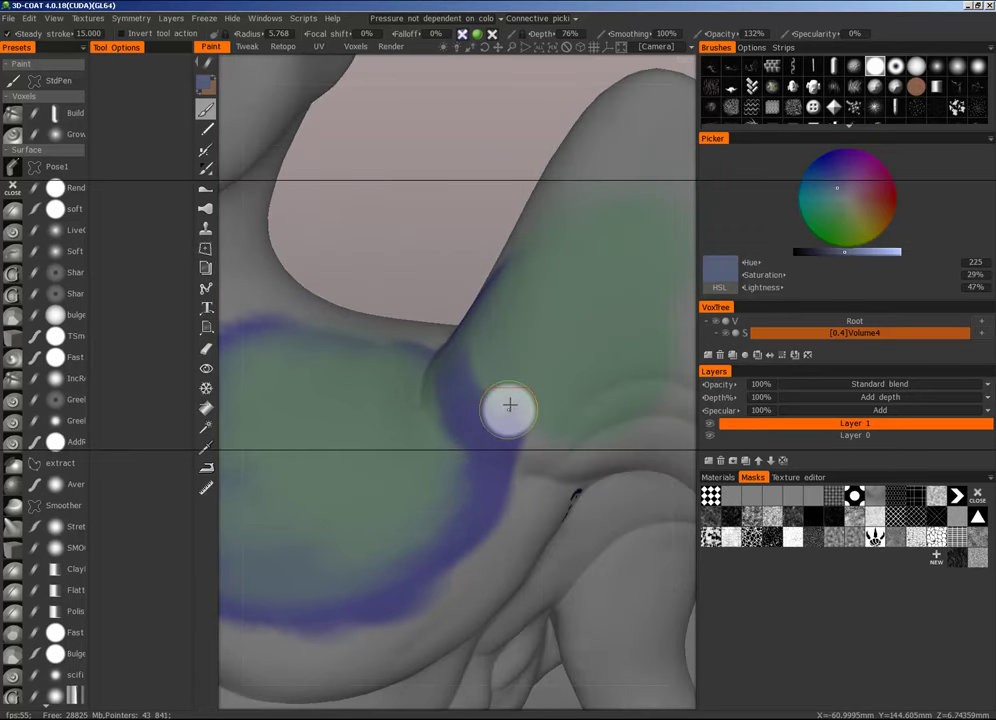
{"action": "right_click_drag", "start_coordinate": [509, 401], "coordinate": [526, 401]}
{"action": "mouse_move", "coordinate": [526, 401]}
{"action": "left_mouse_down"}
{"action": "mouse_move", "coordinate": [478, 349]}
{"action": "mouse_move", "coordinate": [516, 338]}
{"action": "mouse_move", "coordinate": [485, 405]}
{"action": "mouse_move", "coordinate": [558, 431]}
{"action": "left_mouse_up"}
{"action": "right_click_drag", "start_coordinate": [508, 436], "coordinate": [480, 441]}
{"action": "key", "text": "v"}
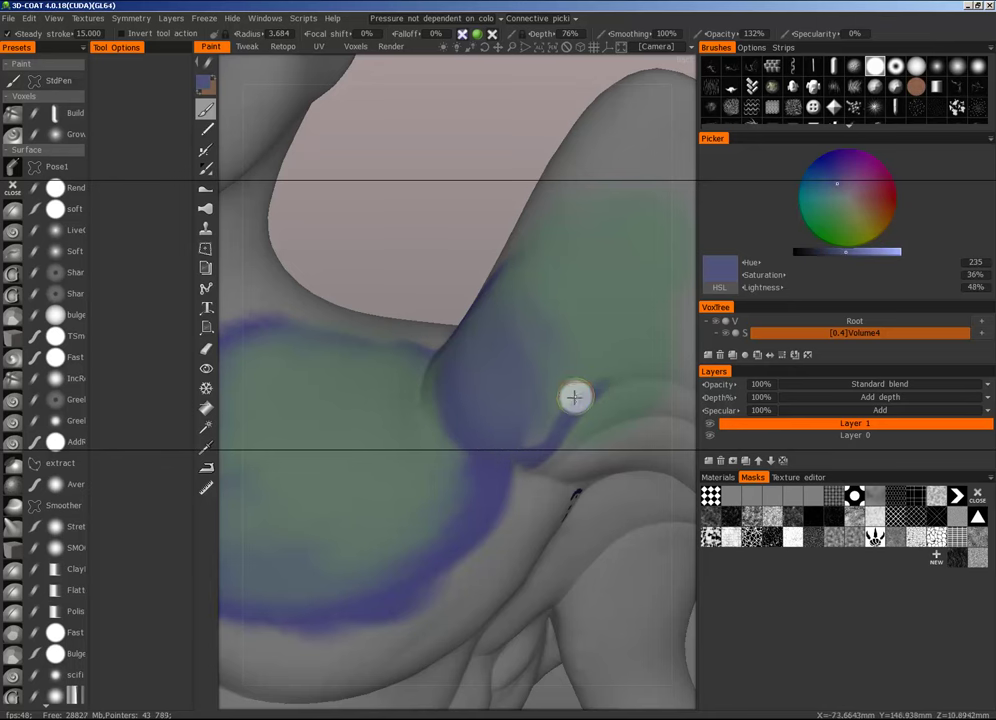
{"action": "key", "text": "v"}
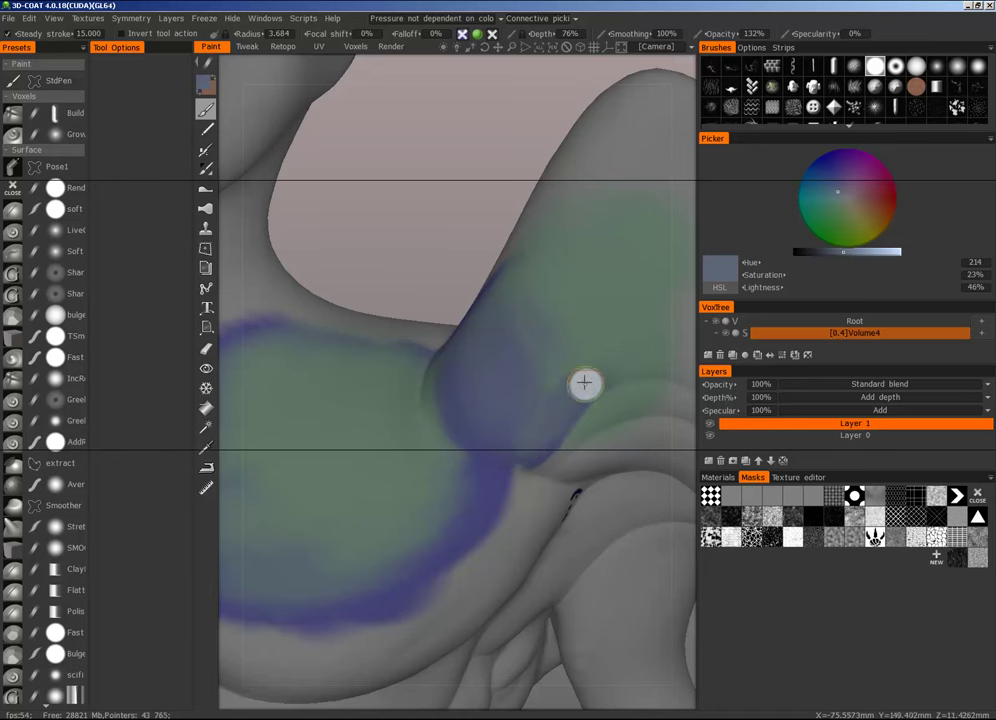
{"action": "key", "text": "v"}
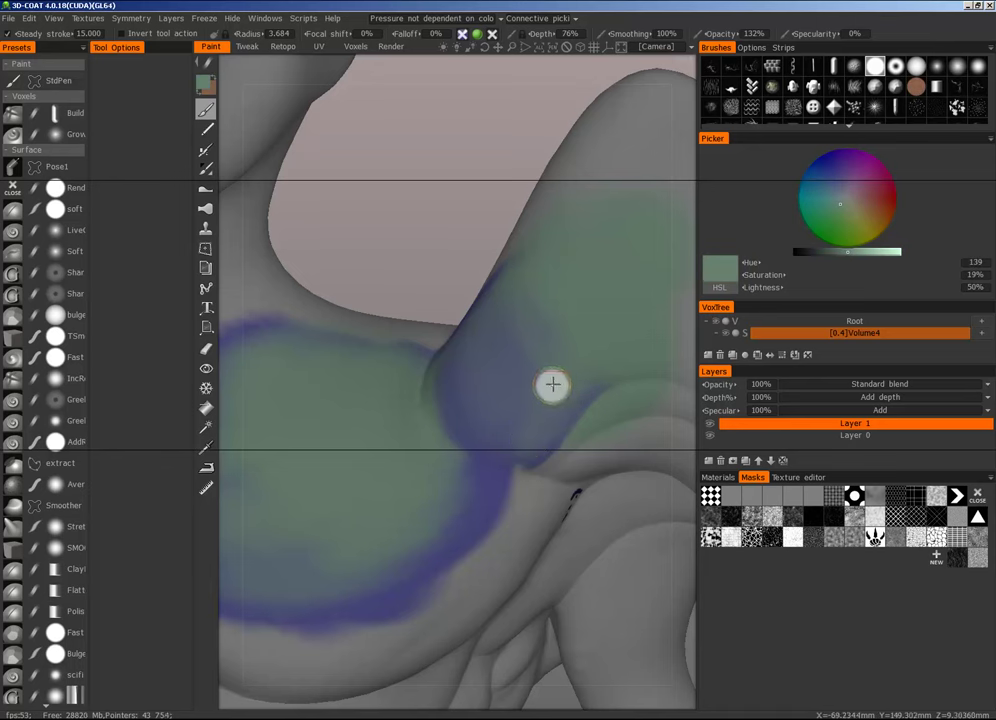
Step: Blend the blue shoulder base into the green above it with soft strokes of a sampled green
{"action": "right_click_drag", "start_coordinate": [553, 385], "coordinate": [562, 382]}
{"action": "key", "text": "v"}
{"action": "left_click_drag", "start_coordinate": [540, 376], "coordinate": [501, 421]}
{"action": "mouse_move", "coordinate": [534, 335]}
{"action": "left_mouse_down"}
{"action": "mouse_move", "coordinate": [493, 338]}
{"action": "mouse_move", "coordinate": [469, 409]}
{"action": "left_mouse_up"}
Step: Darken the sampled green to 20% lightness and paint a dark band along the crease between chest and shoulder
{"action": "right_click_drag", "start_coordinate": [469, 409], "coordinate": [229, 583], "text": "alt"}
{"action": "left_click_drag", "start_coordinate": [409, 495], "coordinate": [543, 482], "text": "alt"}
{"action": "scroll", "coordinate": [543, 486], "scroll_direction": "up", "scroll_amount": 10}
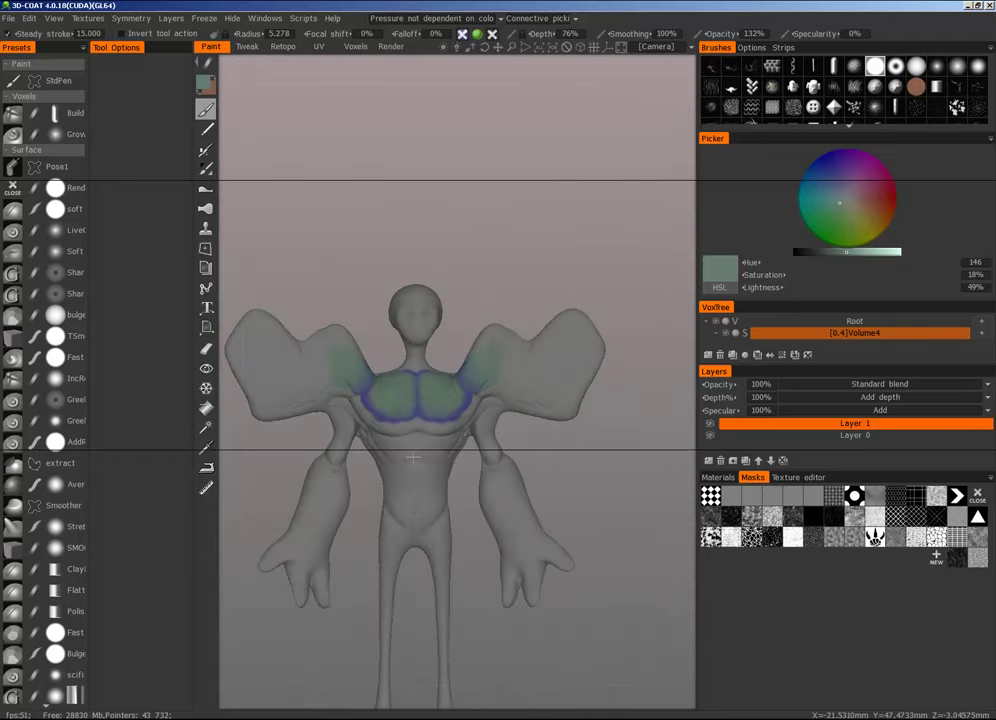
{"action": "right_click_drag", "start_coordinate": [559, 404], "coordinate": [443, 434]}
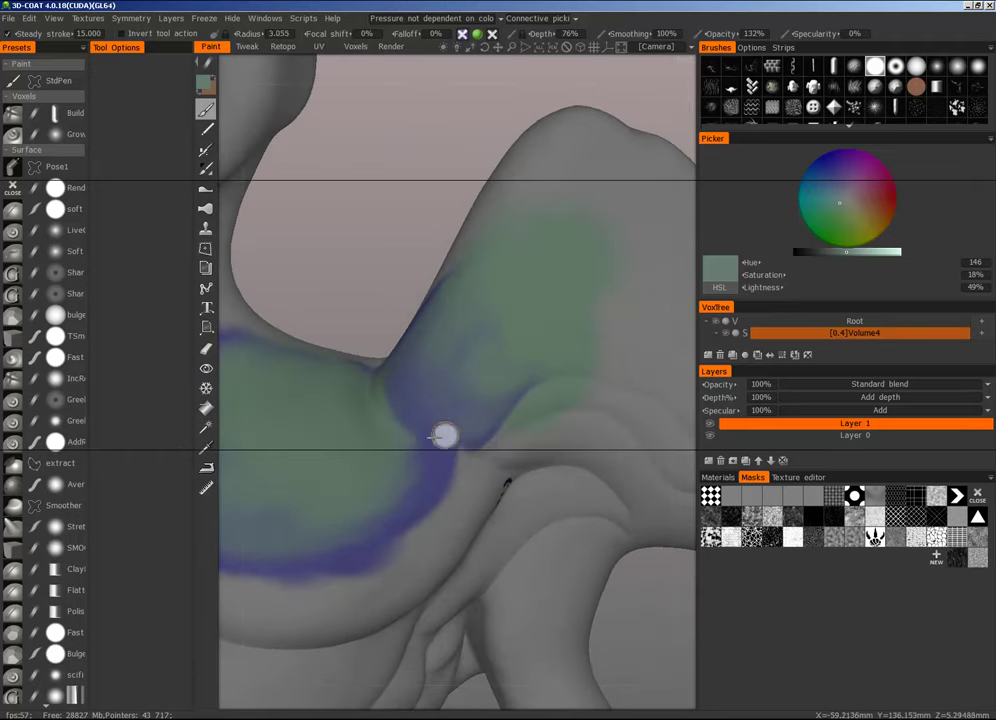
{"action": "left_click_drag", "start_coordinate": [829, 256], "coordinate": [816, 256]}
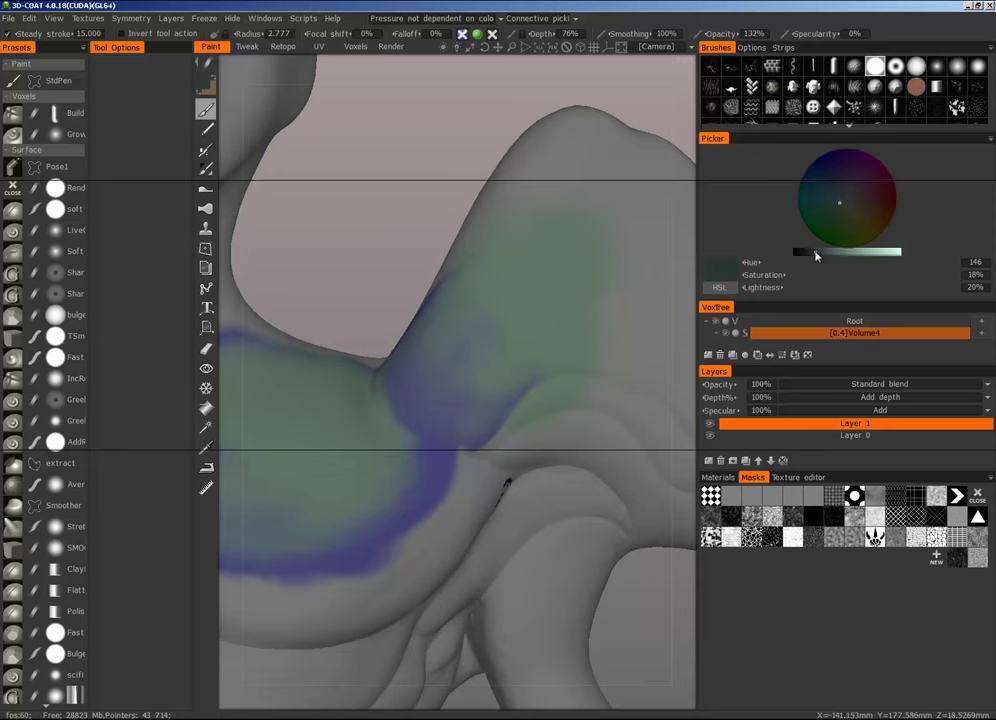
{"action": "scroll", "coordinate": [459, 403], "scroll_direction": "up", "scroll_amount": 3}
{"action": "mouse_move", "coordinate": [333, 391]}
{"action": "left_mouse_down"}
{"action": "mouse_move", "coordinate": [422, 471]}
{"action": "mouse_move", "coordinate": [575, 483]}
{"action": "left_mouse_up"}
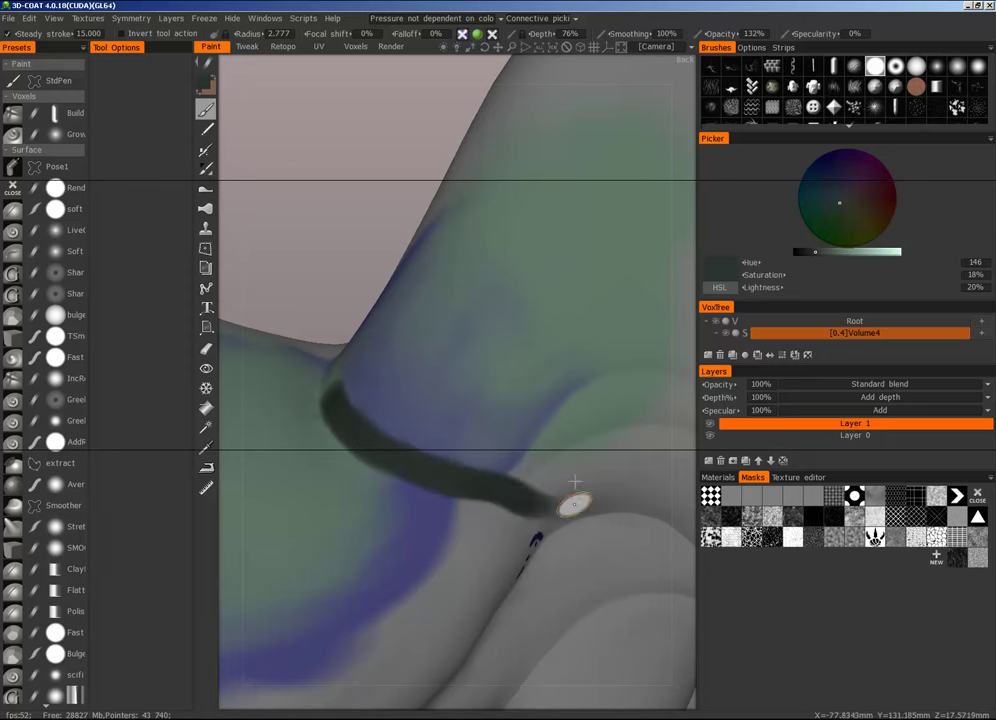
{"action": "right_click_drag", "start_coordinate": [506, 476], "coordinate": [520, 477]}
{"action": "left_click_drag", "start_coordinate": [374, 415], "coordinate": [496, 442]}
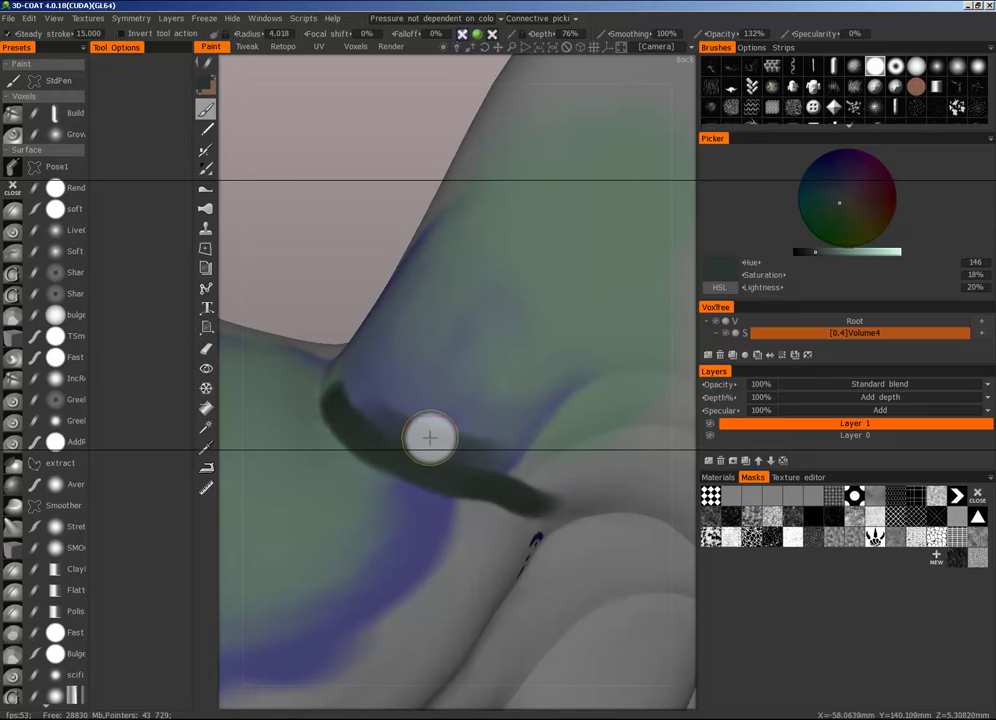
Step: Sample a dark blue-grey and blend the crease shading up into the shoulder base with a larger brush
{"action": "key", "text": "v"}
{"action": "right_click_drag", "start_coordinate": [413, 430], "coordinate": [440, 430]}
{"action": "mouse_move", "coordinate": [430, 424]}
{"action": "left_mouse_down"}
{"action": "mouse_move", "coordinate": [373, 396]}
{"action": "mouse_move", "coordinate": [398, 380]}
{"action": "mouse_move", "coordinate": [473, 391]}
{"action": "mouse_move", "coordinate": [587, 297]}
{"action": "left_mouse_up"}
{"action": "right_click_drag", "start_coordinate": [587, 297], "coordinate": [234, 505], "text": "alt"}
{"action": "left_click_drag", "start_coordinate": [240, 542], "coordinate": [350, 500], "text": "alt"}
{"action": "right_click_drag", "start_coordinate": [400, 510], "coordinate": [530, 490], "text": "alt"}
{"action": "middle_click_drag", "start_coordinate": [553, 487], "coordinate": [569, 369], "text": "alt"}
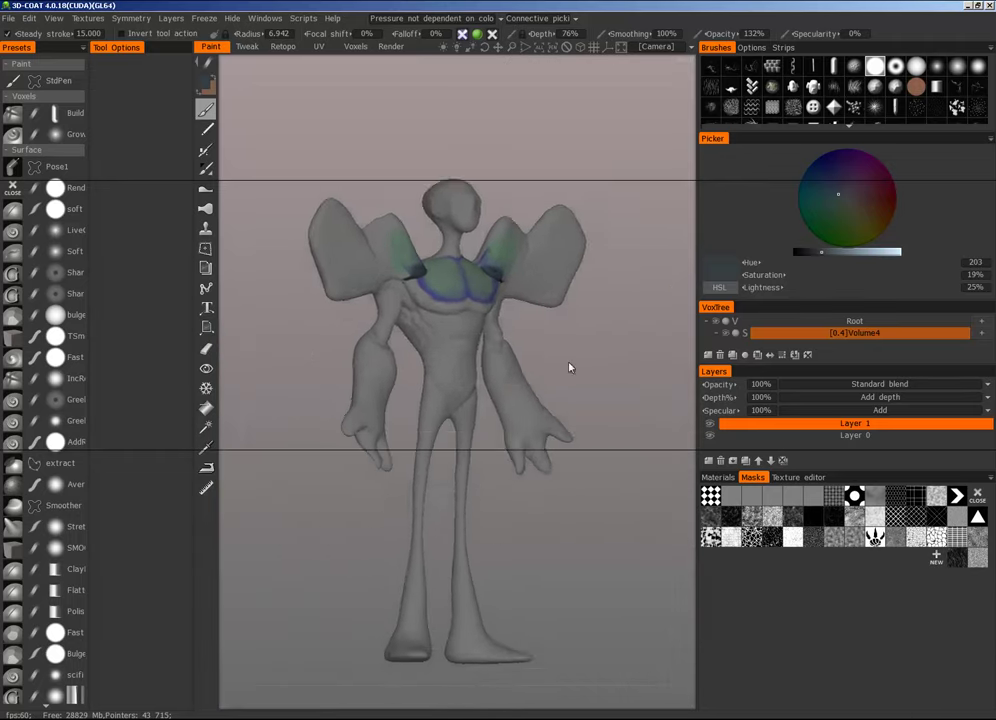
{"action": "left_click_drag", "start_coordinate": [569, 369], "coordinate": [522, 350], "text": "alt"}
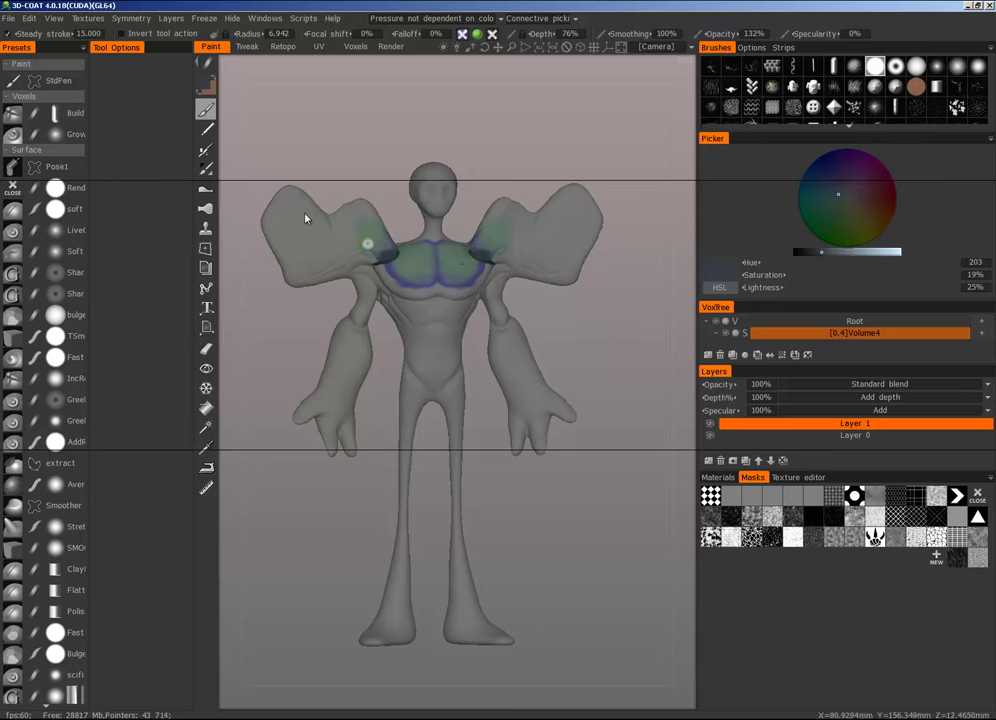
Step: Add a new layer below Layer 1 and fill the figure with dark blue-grey using a closed contour around it
{"action": "mouse_move", "coordinate": [307, 66]}
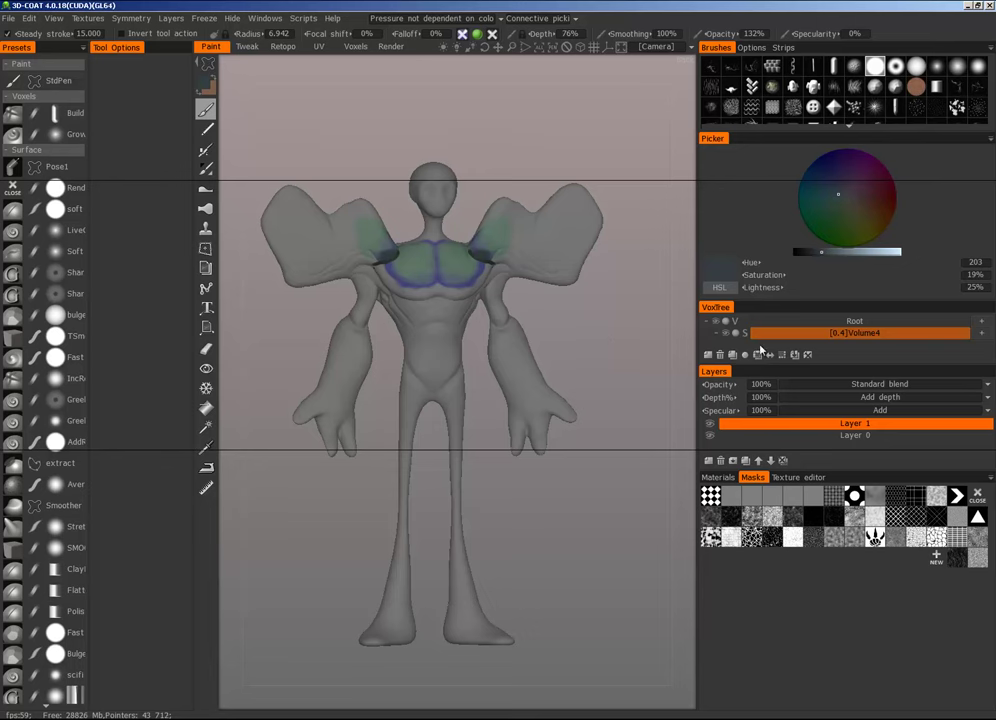
{"action": "left_click", "coordinate": [798, 436]}
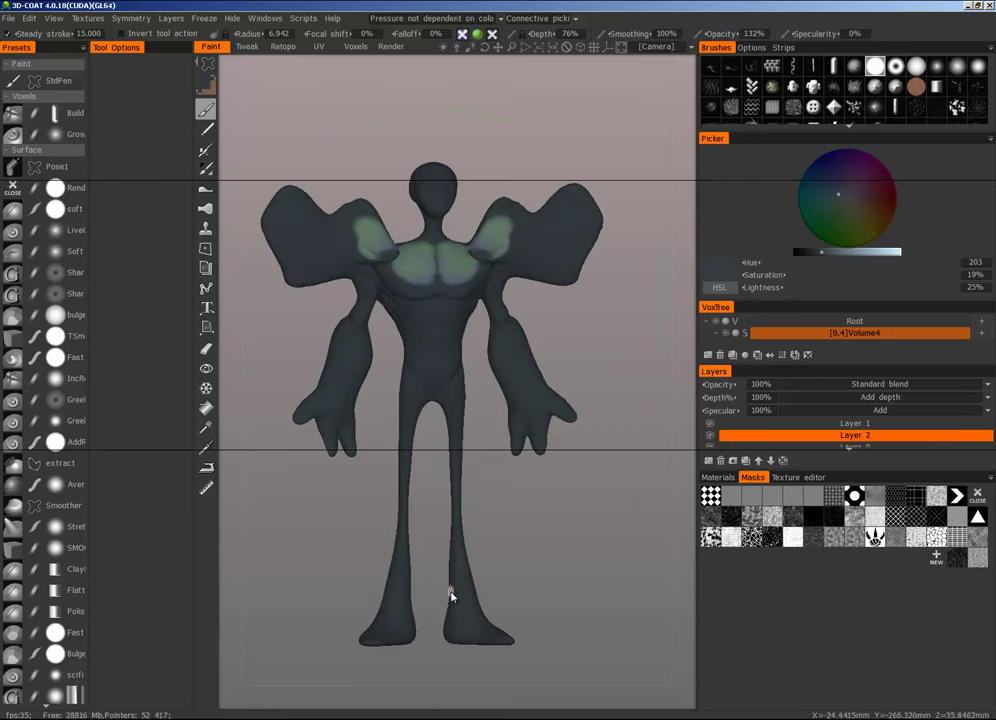
{"action": "mouse_move", "coordinate": [451, 591]}
{"action": "left_mouse_down", "text": "alt"}
{"action": "mouse_move", "coordinate": [682, 557]}
{"action": "mouse_move", "coordinate": [797, 558]}
{"action": "left_mouse_up", "text": "alt"}
{"action": "left_click_drag", "start_coordinate": [604, 529], "coordinate": [303, 499], "text": "alt"}
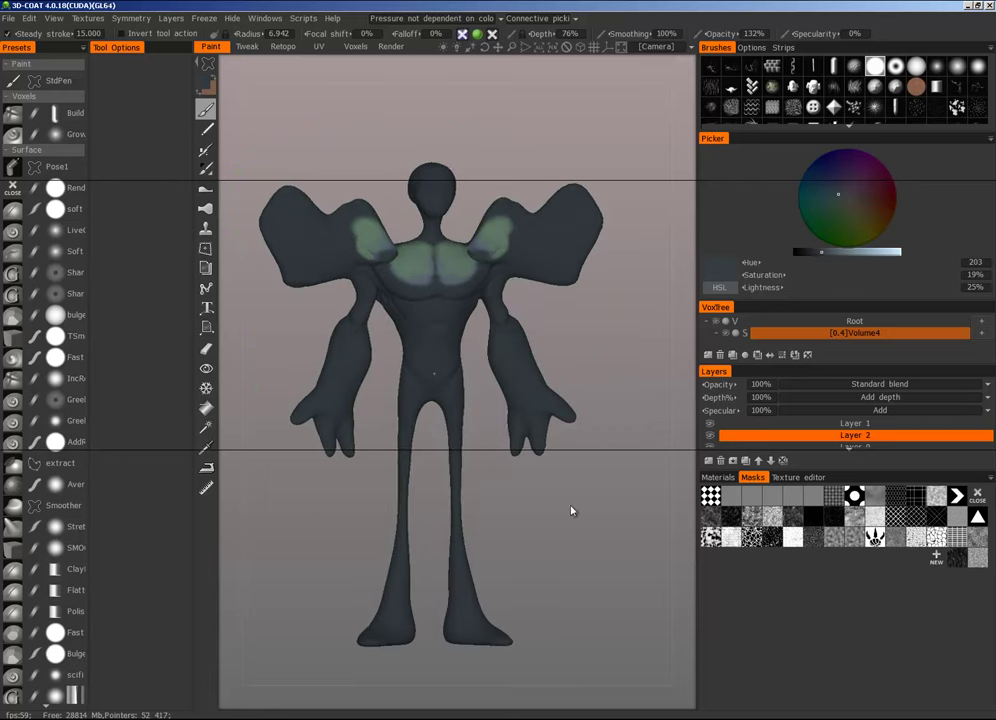
{"action": "left_click_drag", "start_coordinate": [571, 511], "coordinate": [539, 408]}
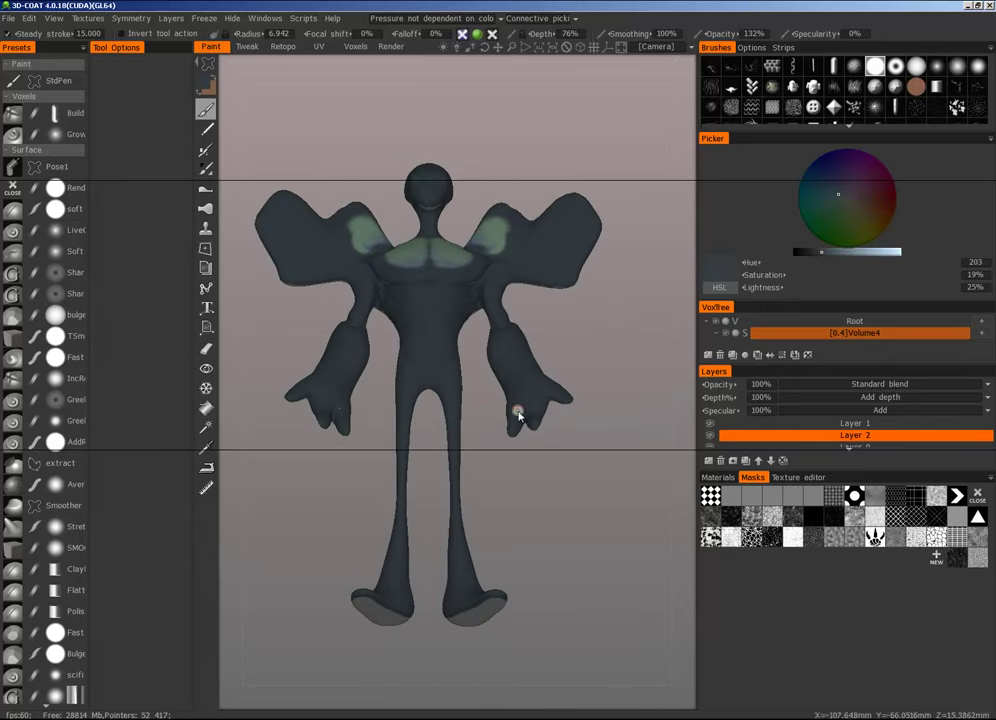
{"action": "mouse_move", "coordinate": [389, 487]}
{"action": "left_mouse_down"}
{"action": "mouse_move", "coordinate": [649, 538]}
{"action": "mouse_move", "coordinate": [563, 545]}
{"action": "mouse_move", "coordinate": [575, 511]}
{"action": "left_mouse_up"}
Step: Turn off Ignore back faces, undo the one-sided fill and fill the figure again with the contour
{"action": "key", "text": "e"}
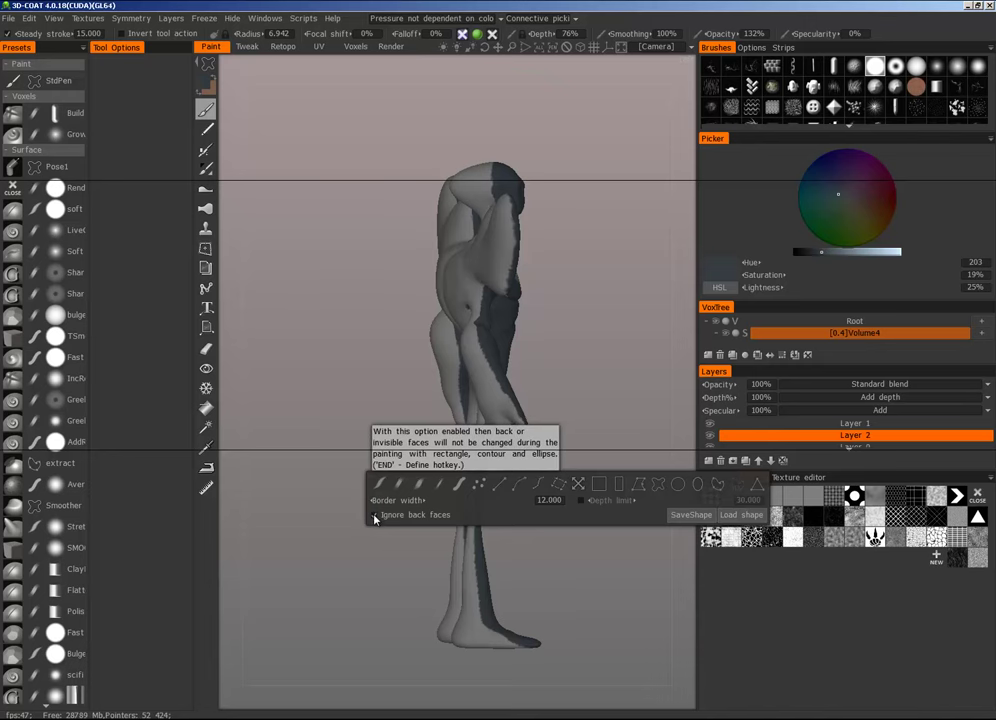
{"action": "key", "text": "Escape"}
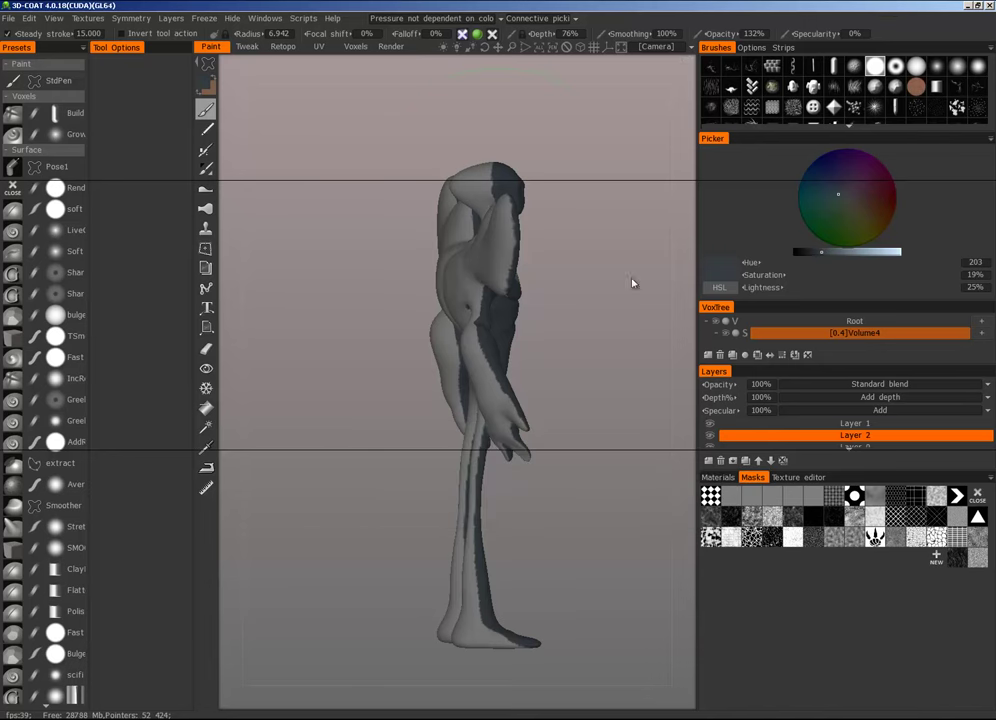
{"action": "key", "text": "ctrl+z"}
{"action": "left_click_drag", "start_coordinate": [611, 444], "coordinate": [412, 450]}
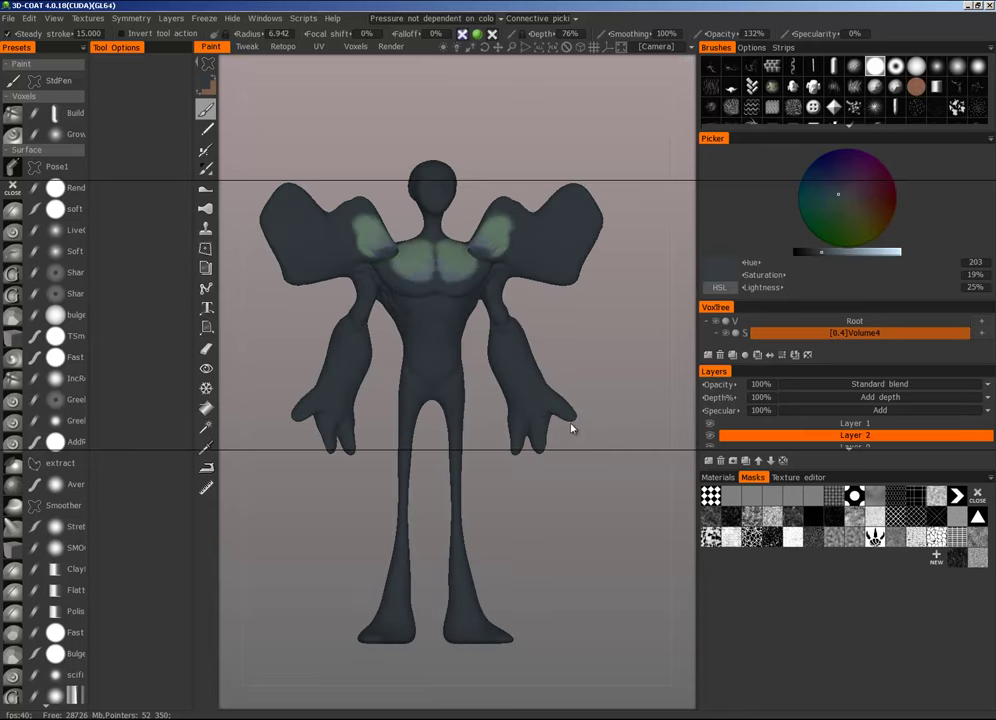
Step: Undo the fill and try filling the figure again with newly drawn contours in dark blue-grey
{"action": "key", "text": "ctrl+z"}
{"action": "left_click_drag", "start_coordinate": [567, 431], "coordinate": [522, 455]}
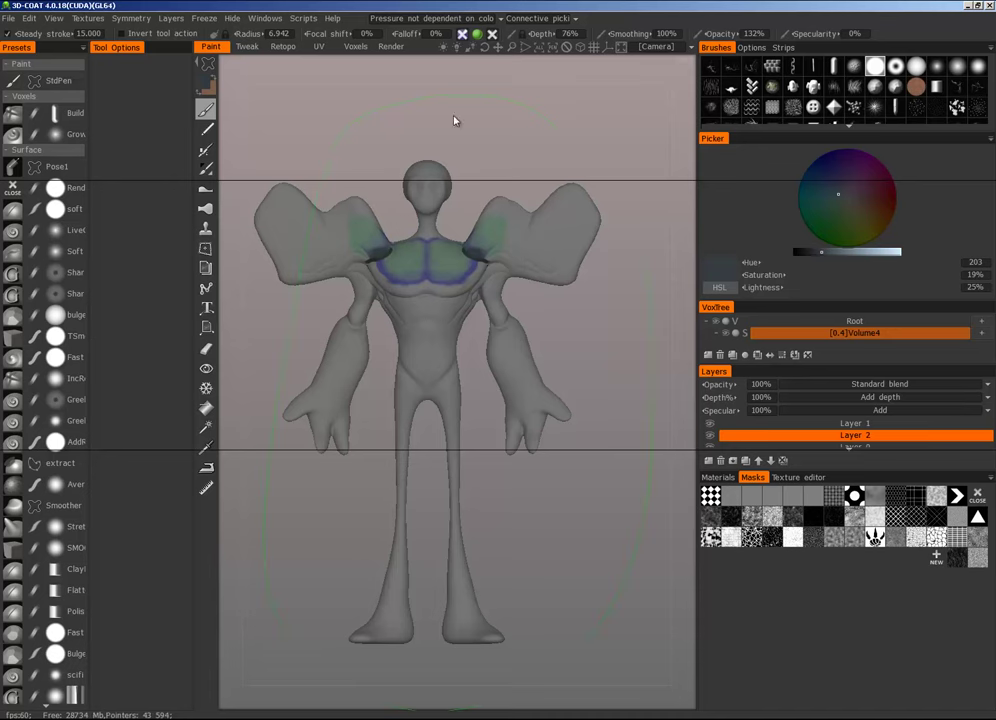
{"action": "mouse_move", "coordinate": [501, 611]}
{"action": "left_mouse_down"}
{"action": "mouse_move", "coordinate": [498, 573]}
{"action": "mouse_move", "coordinate": [405, 456]}
{"action": "mouse_move", "coordinate": [660, 475]}
{"action": "mouse_move", "coordinate": [302, 447]}
{"action": "left_mouse_up"}
{"action": "scroll", "coordinate": [547, 400], "scroll_direction": "up", "scroll_amount": 3}
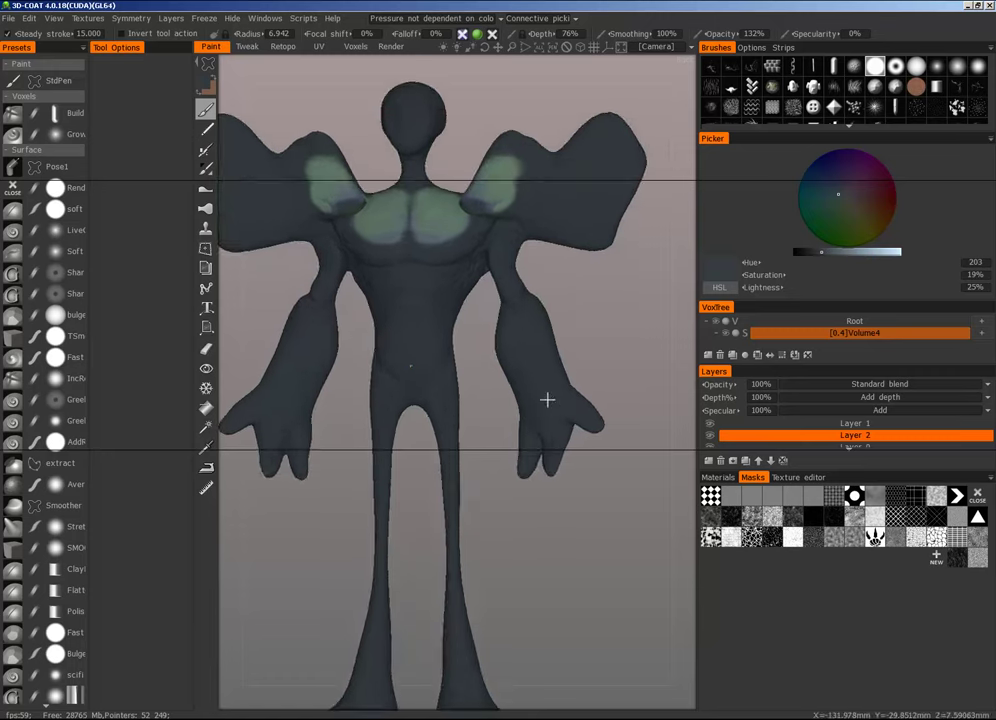
{"action": "scroll", "coordinate": [510, 460], "scroll_direction": "down", "scroll_amount": 5}
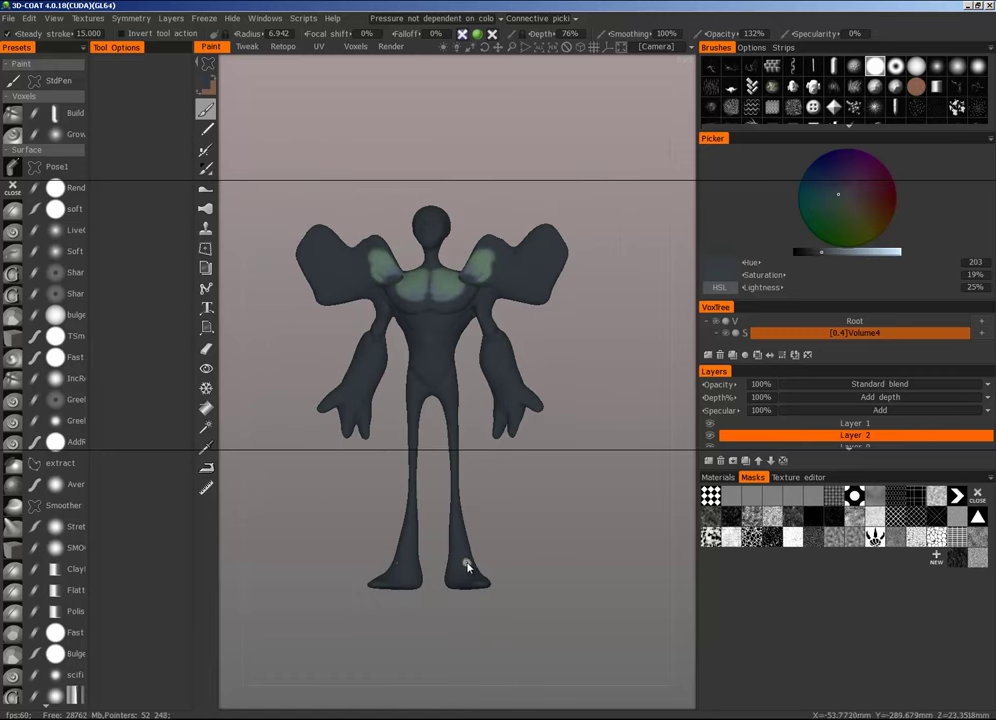
{"action": "mouse_move", "coordinate": [600, 302]}
{"action": "left_mouse_down"}
{"action": "mouse_move", "coordinate": [642, 342]}
{"action": "mouse_move", "coordinate": [265, 369]}
{"action": "mouse_move", "coordinate": [332, 353]}
{"action": "left_mouse_up"}
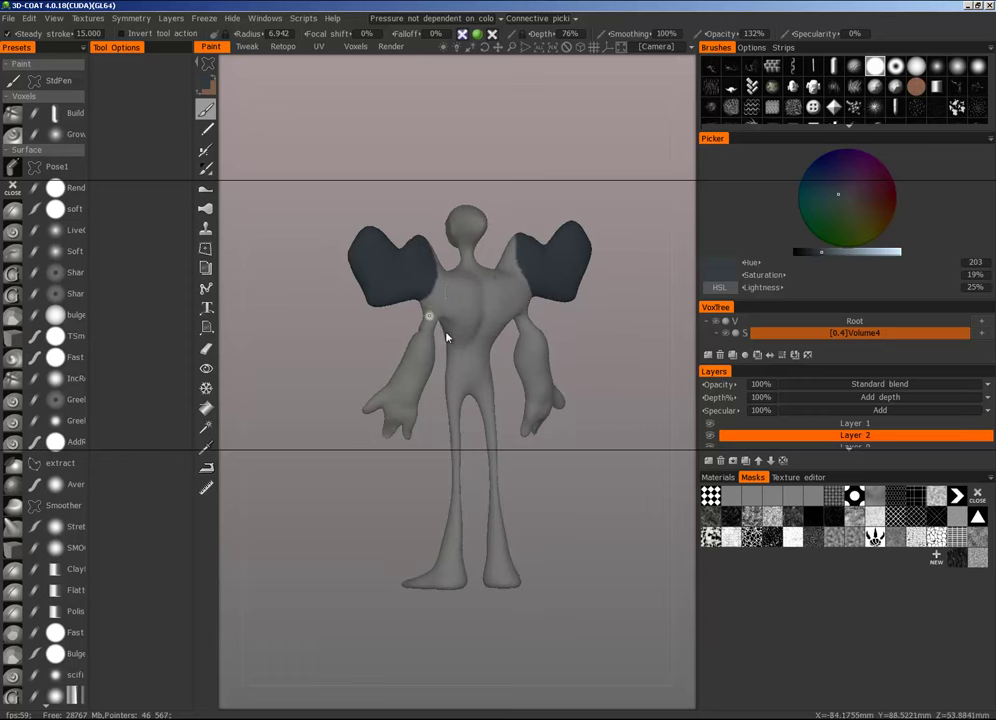
{"action": "mouse_move", "coordinate": [447, 338]}
{"action": "left_mouse_down"}
{"action": "mouse_move", "coordinate": [420, 442]}
{"action": "mouse_move", "coordinate": [683, 402]}
{"action": "mouse_move", "coordinate": [683, 411]}
{"action": "left_mouse_up"}
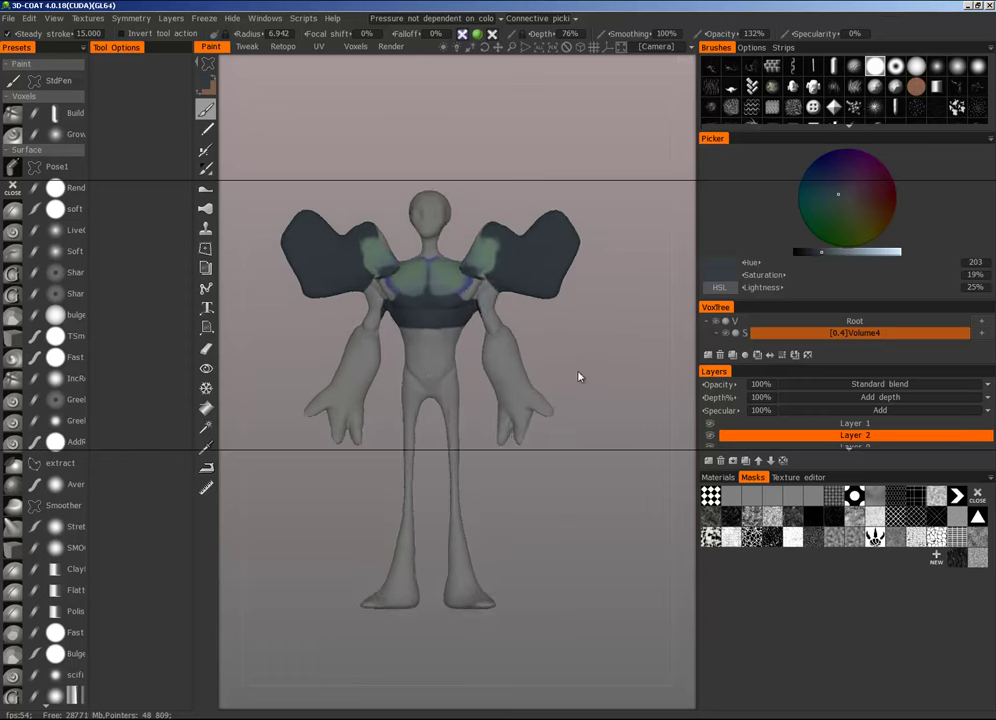
Step: Draw a closed contour around the whole figure to fill its front and back with dark blue-grey on Layer 2
{"action": "scroll", "coordinate": [570, 395], "scroll_direction": "down", "scroll_amount": 2}
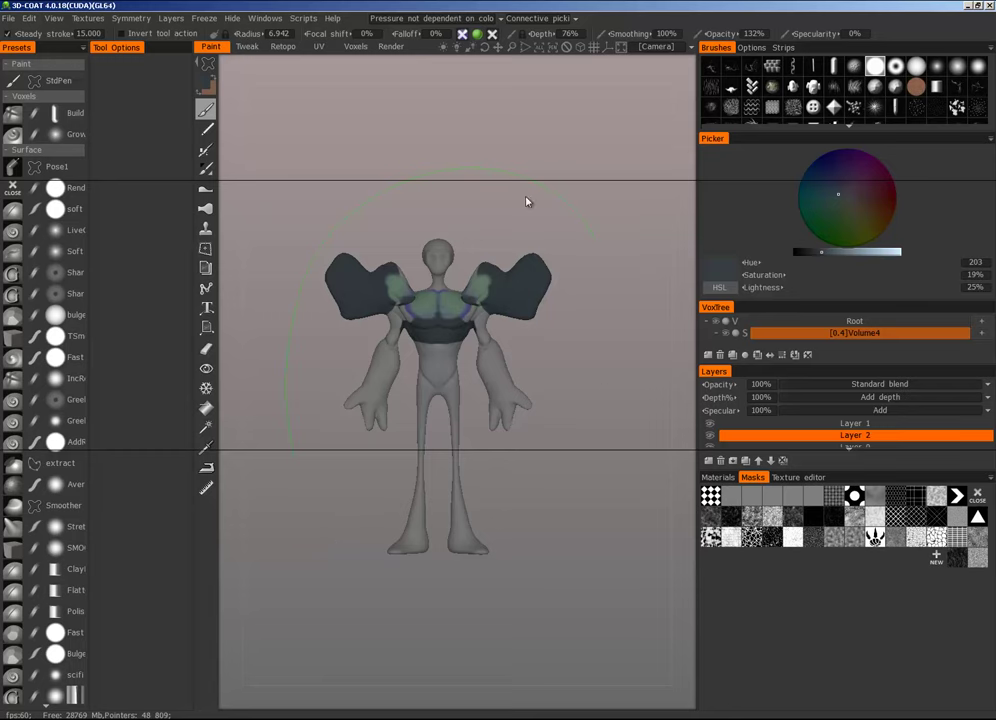
{"action": "mouse_move", "coordinate": [527, 202]}
{"action": "left_mouse_down"}
{"action": "mouse_move", "coordinate": [587, 433]}
{"action": "mouse_move", "coordinate": [307, 444]}
{"action": "mouse_move", "coordinate": [444, 399]}
{"action": "left_mouse_up"}
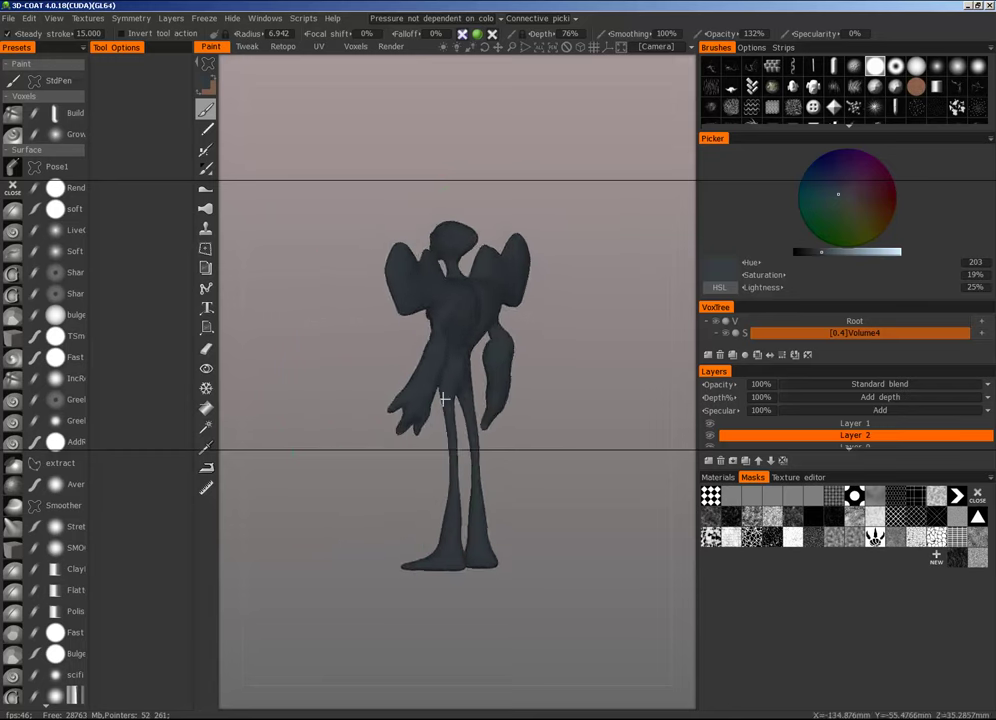
{"action": "right_click_drag", "start_coordinate": [444, 399], "coordinate": [492, 350]}
{"action": "middle_click_drag", "start_coordinate": [492, 350], "coordinate": [440, 480]}
{"action": "left_click_drag", "start_coordinate": [440, 480], "coordinate": [605, 440]}
{"action": "right_click_drag", "start_coordinate": [605, 440], "coordinate": [491, 445]}
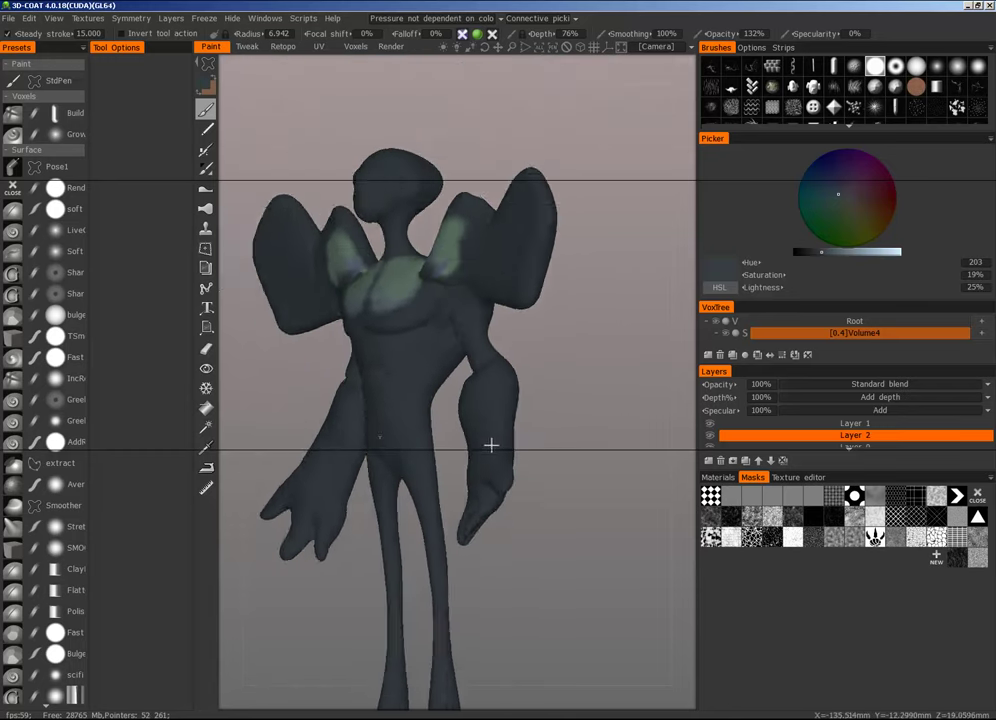
Step: Add a new layer between Layer 1 and Layer 2 and load a mottled greyscale mask for painting the figure
{"action": "left_click_drag", "start_coordinate": [491, 445], "coordinate": [588, 356]}
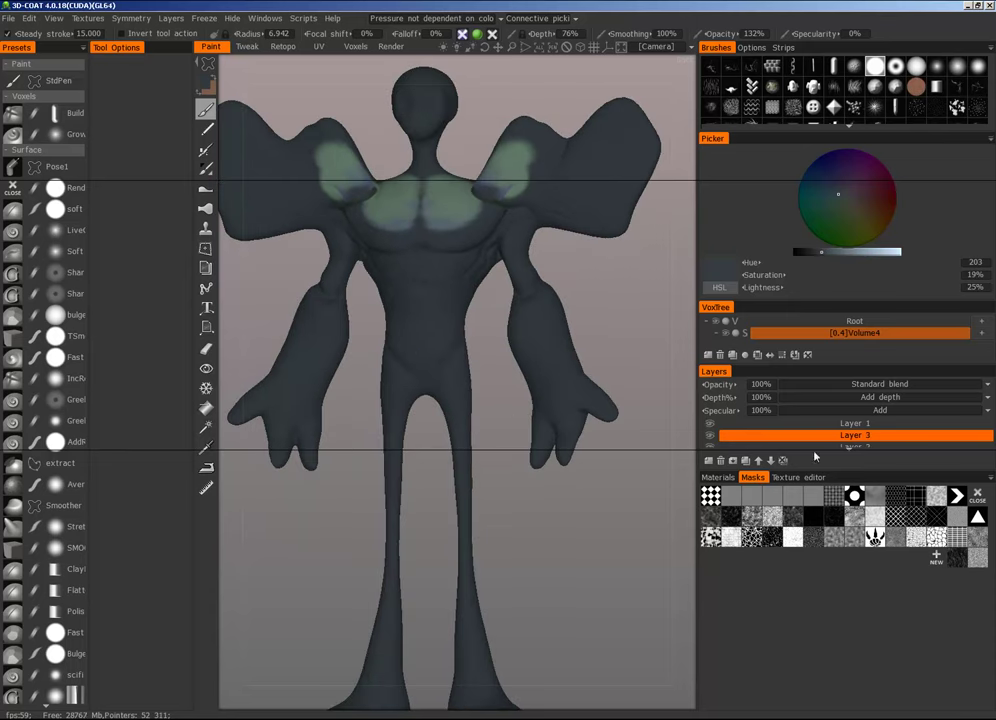
{"action": "left_click", "coordinate": [755, 521]}
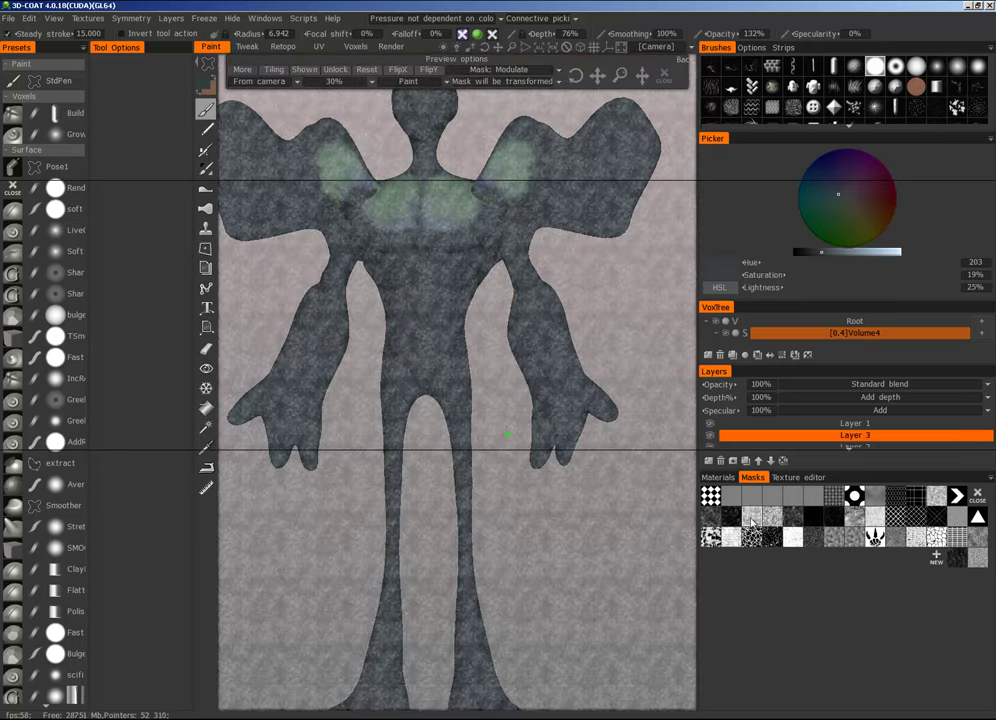
{"action": "scroll", "coordinate": [606, 415], "scroll_direction": "down", "scroll_amount": 4}
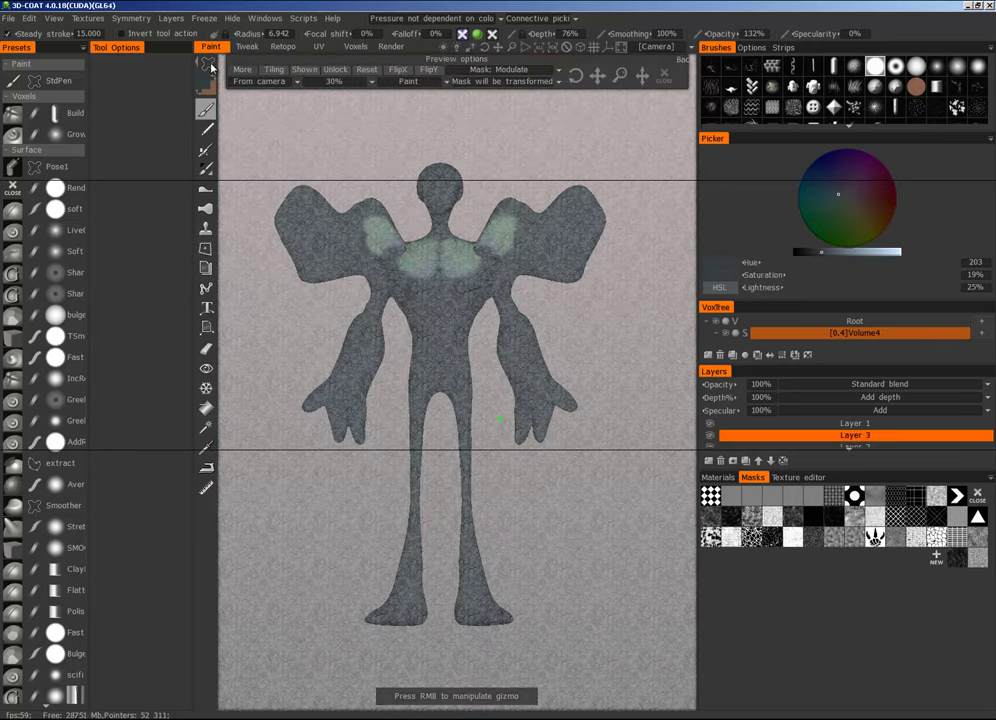
{"action": "mouse_move", "coordinate": [209, 66]}
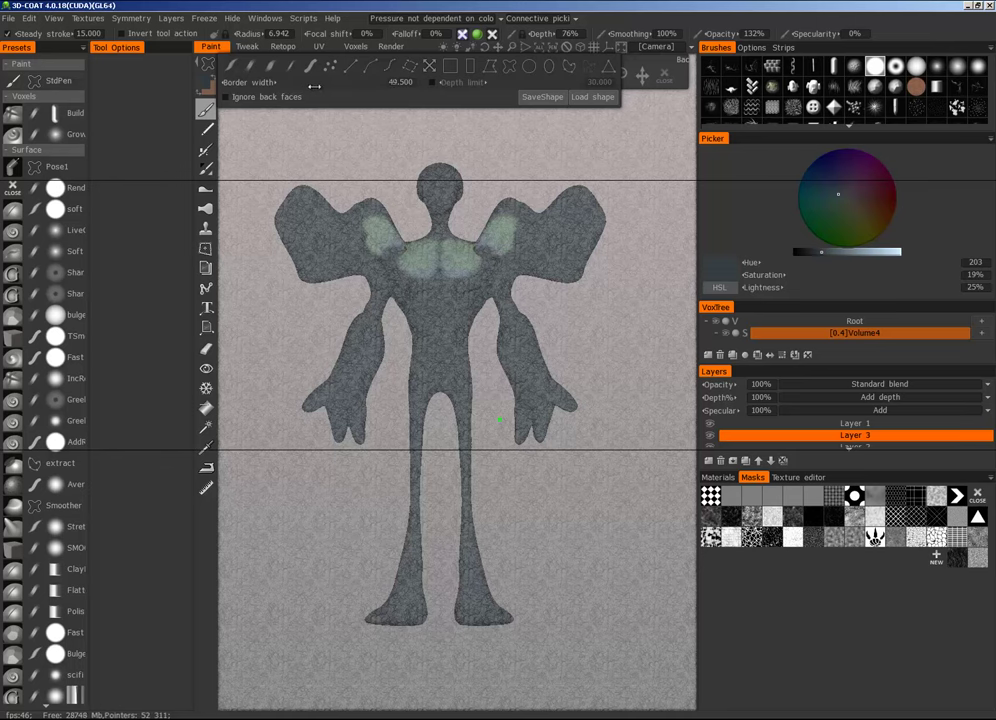
{"action": "key", "text": "Escape"}
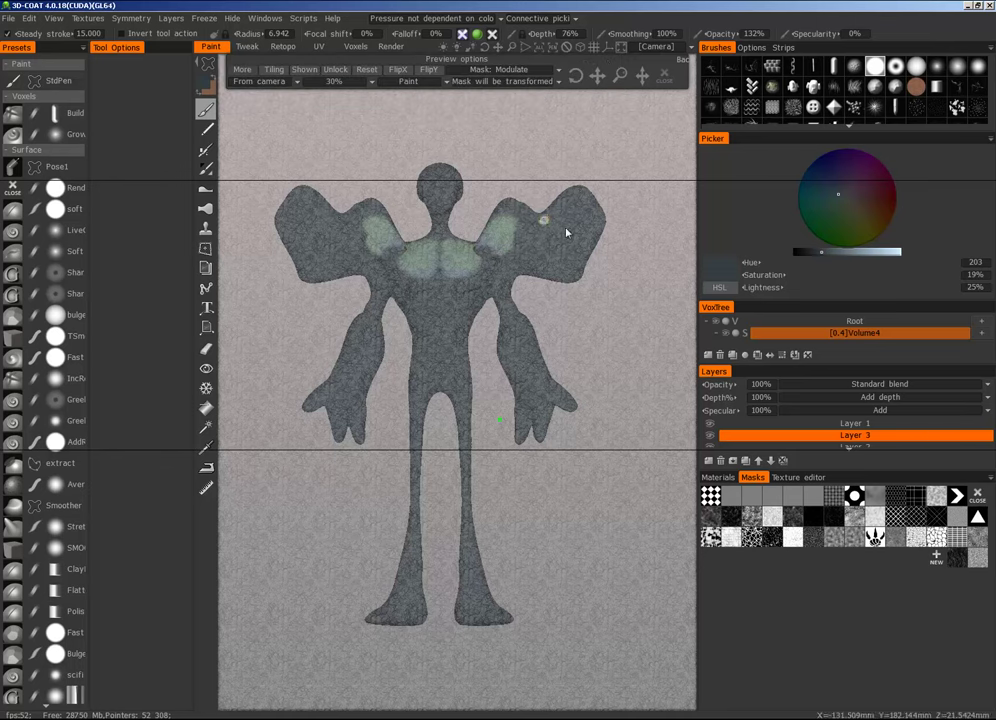
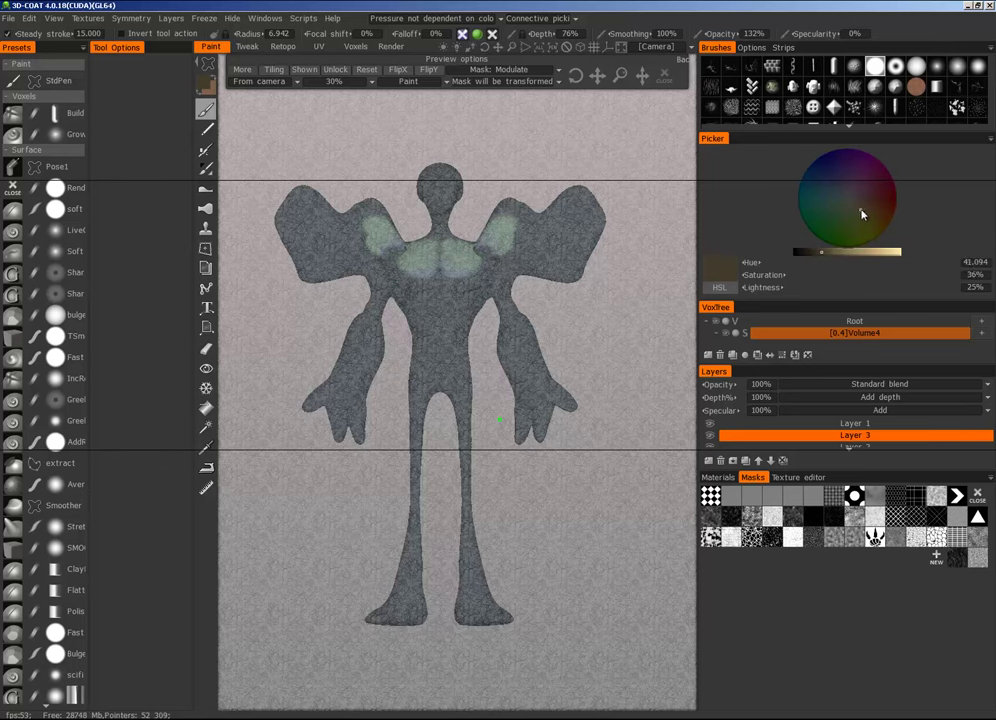
Step: Set the paint colour to brown with about hue 26, saturation 54% and lightness 53%, and fill the figure above the feet through the mask
{"action": "left_click_drag", "start_coordinate": [822, 253], "coordinate": [854, 254]}
{"action": "left_click_drag", "start_coordinate": [881, 212], "coordinate": [870, 215]}
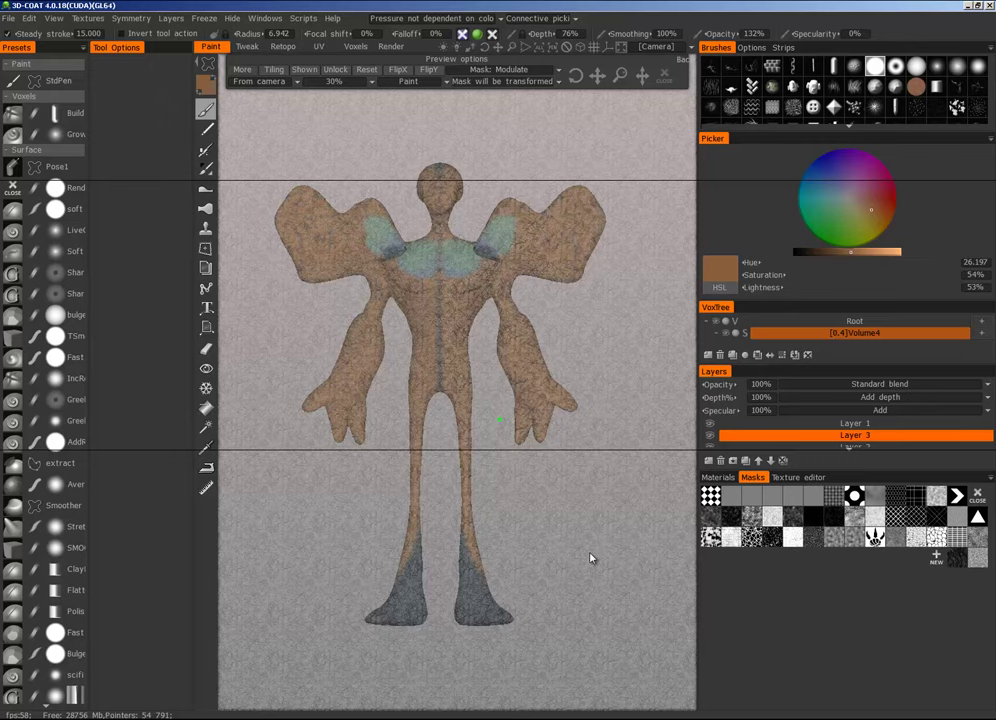
{"action": "left_click_drag", "start_coordinate": [591, 558], "coordinate": [558, 547]}
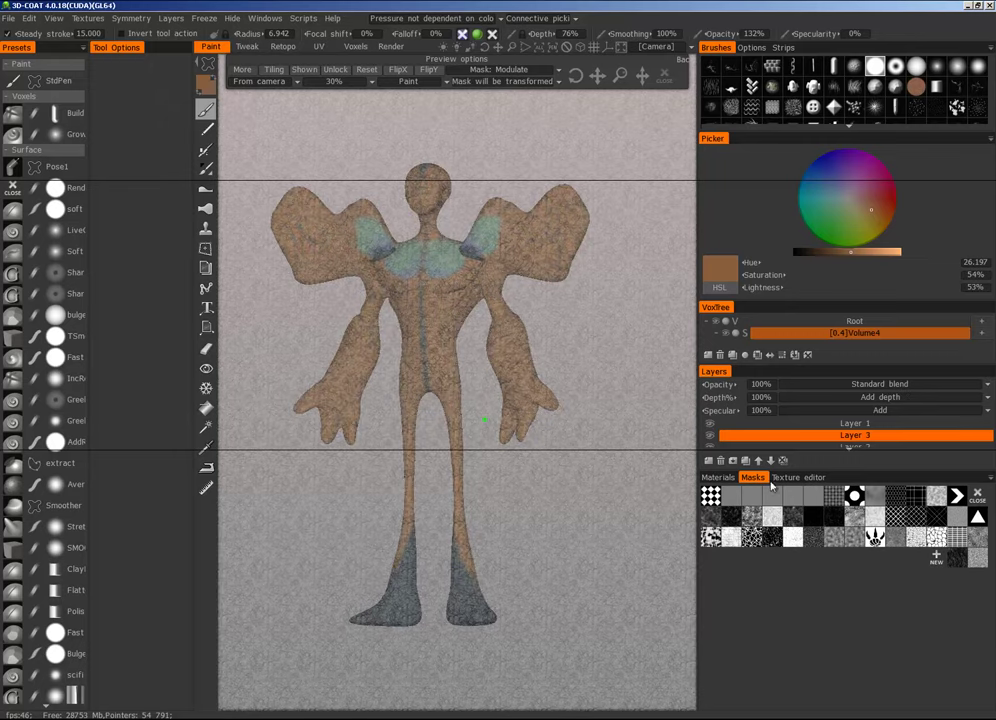
{"action": "left_click", "coordinate": [669, 83]}
Step: Examine the masked brown texture on the figure from several angles and distances
{"action": "right_click_drag", "start_coordinate": [534, 325], "coordinate": [600, 320]}
{"action": "mouse_move", "coordinate": [540, 341]}
{"action": "left_mouse_down"}
{"action": "mouse_move", "coordinate": [260, 354]}
{"action": "mouse_move", "coordinate": [472, 364]}
{"action": "mouse_move", "coordinate": [534, 352]}
{"action": "left_mouse_up"}
{"action": "right_click_drag", "start_coordinate": [530, 350], "coordinate": [437, 542]}
{"action": "mouse_move", "coordinate": [437, 542]}
{"action": "left_mouse_down"}
{"action": "mouse_move", "coordinate": [634, 541]}
{"action": "mouse_move", "coordinate": [440, 525]}
{"action": "left_mouse_up"}
{"action": "right_click_drag", "start_coordinate": [445, 522], "coordinate": [685, 305]}
{"action": "middle_click_drag", "start_coordinate": [561, 373], "coordinate": [562, 512]}
{"action": "right_click_drag", "start_coordinate": [562, 512], "coordinate": [520, 487]}
{"action": "middle_click_drag", "start_coordinate": [520, 474], "coordinate": [512, 499]}
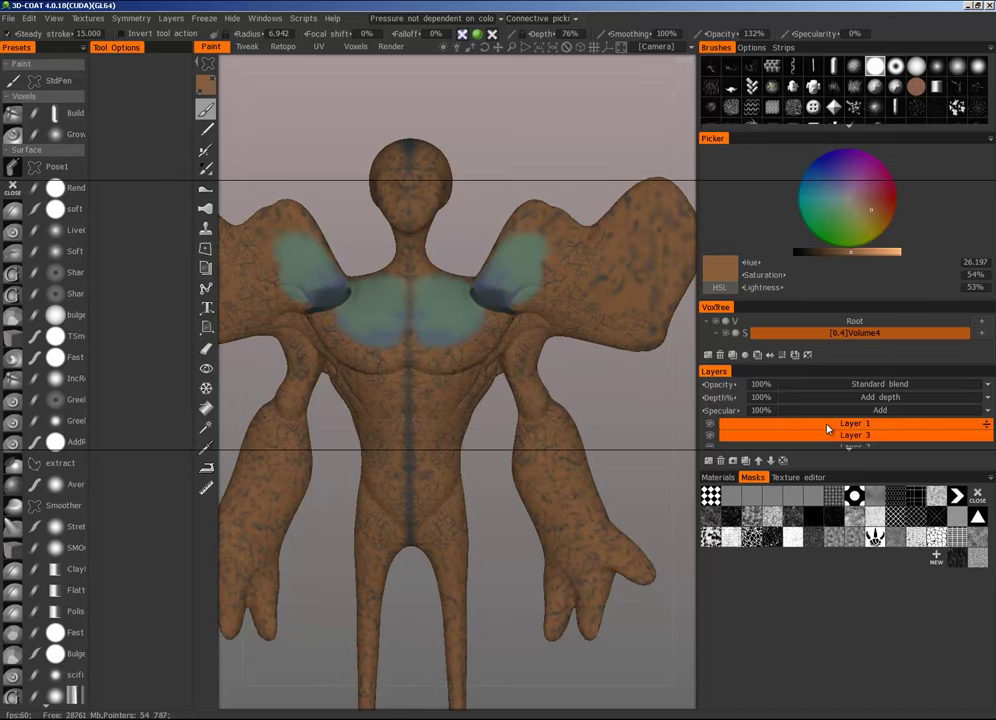
Step: Try the Overlay and PinLight blend modes on Layer 1
{"action": "left_click", "coordinate": [828, 426]}
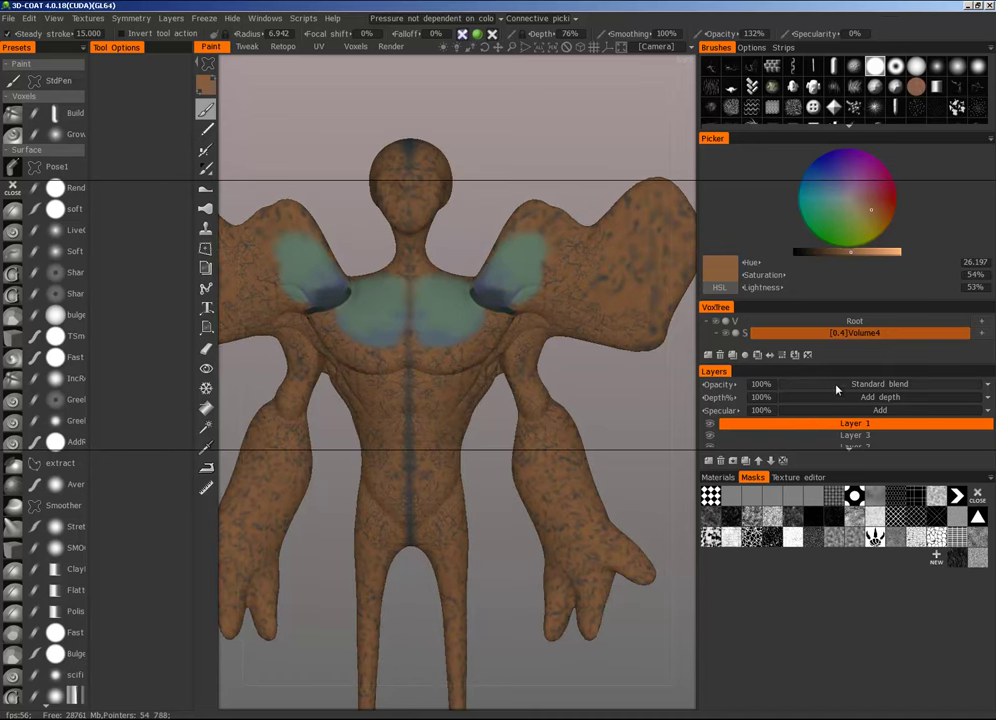
{"action": "left_click", "coordinate": [837, 390]}
{"action": "left_click", "coordinate": [815, 384]}
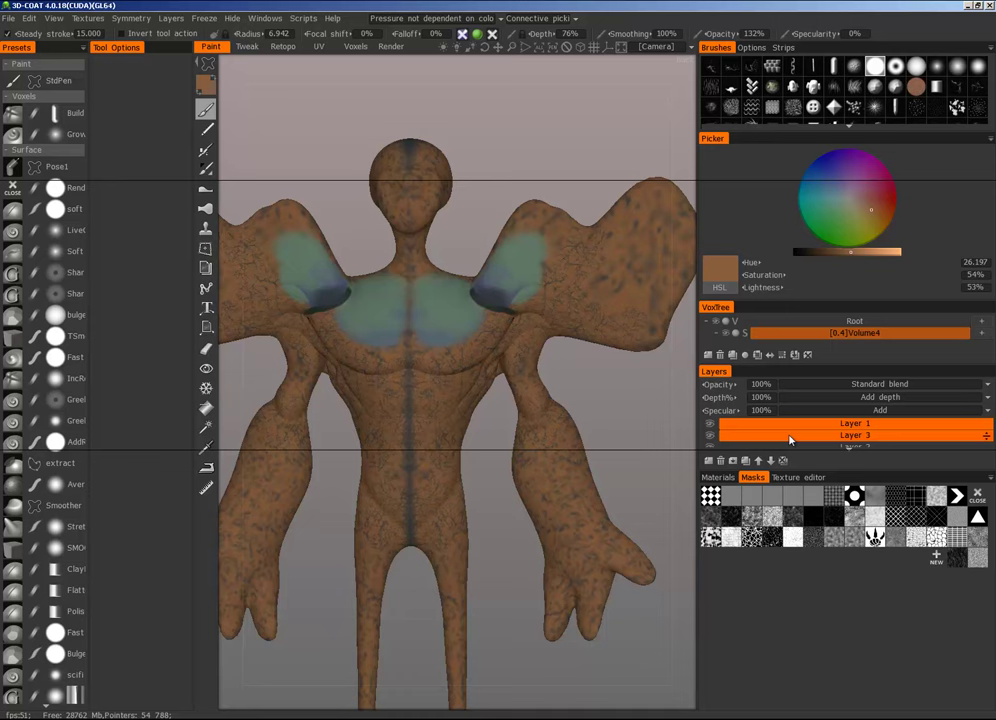
{"action": "left_click", "coordinate": [820, 390]}
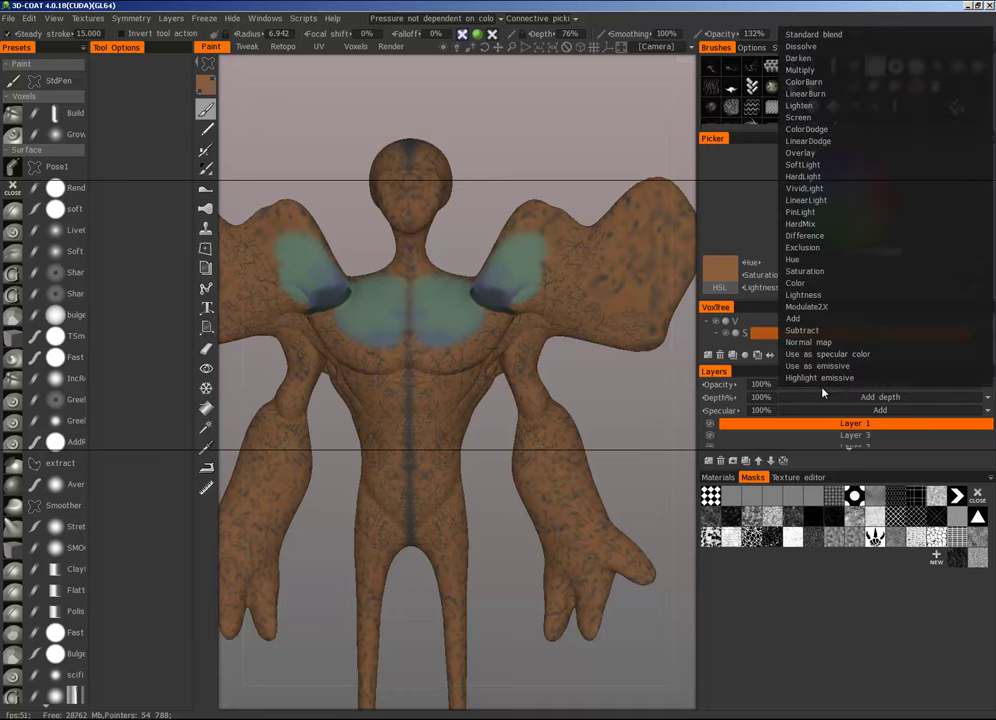
{"action": "left_click", "coordinate": [815, 139]}
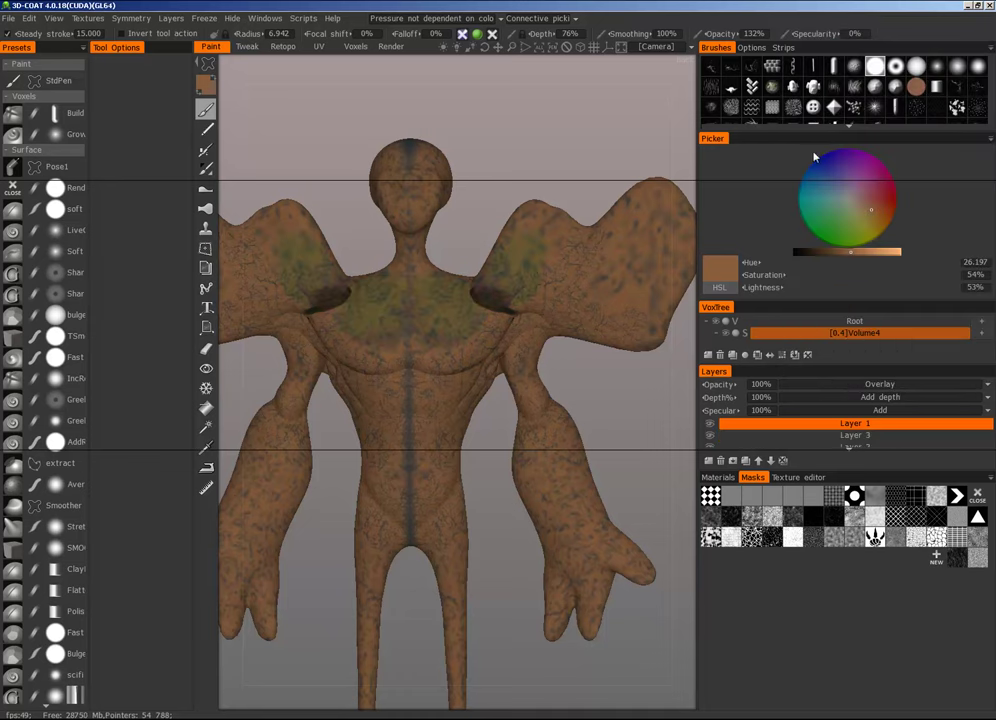
{"action": "left_click", "coordinate": [845, 388]}
{"action": "left_click", "coordinate": [826, 215]}
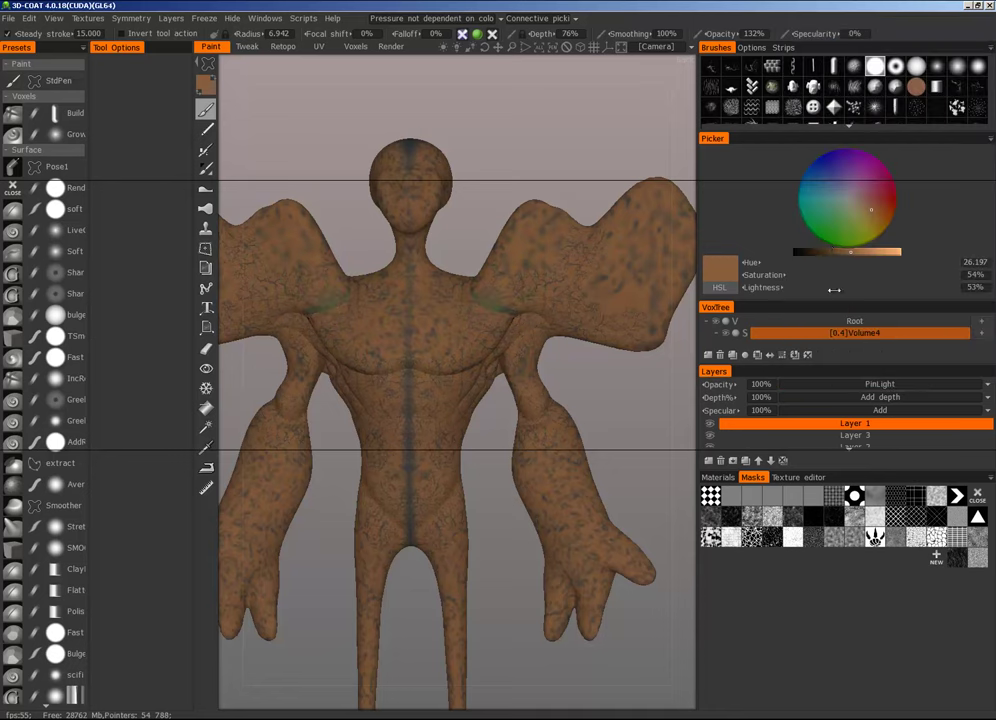
Step: Set Layer 1's blend mode to LinearDodge and check the chest and shoulder patches
{"action": "left_click", "coordinate": [840, 390]}
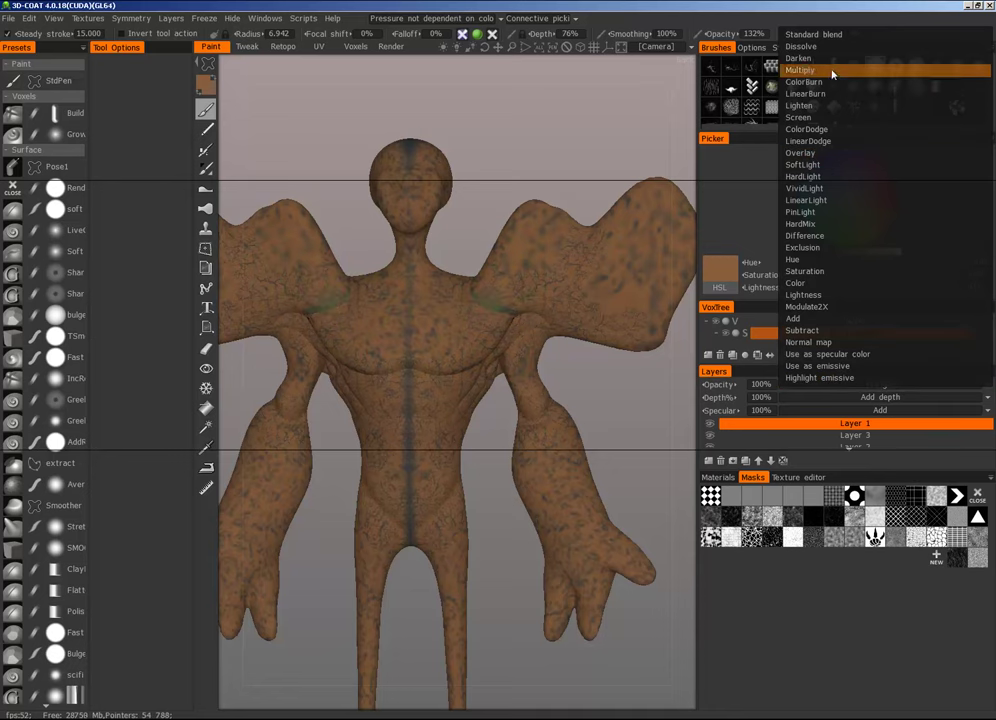
{"action": "left_click", "coordinate": [830, 142]}
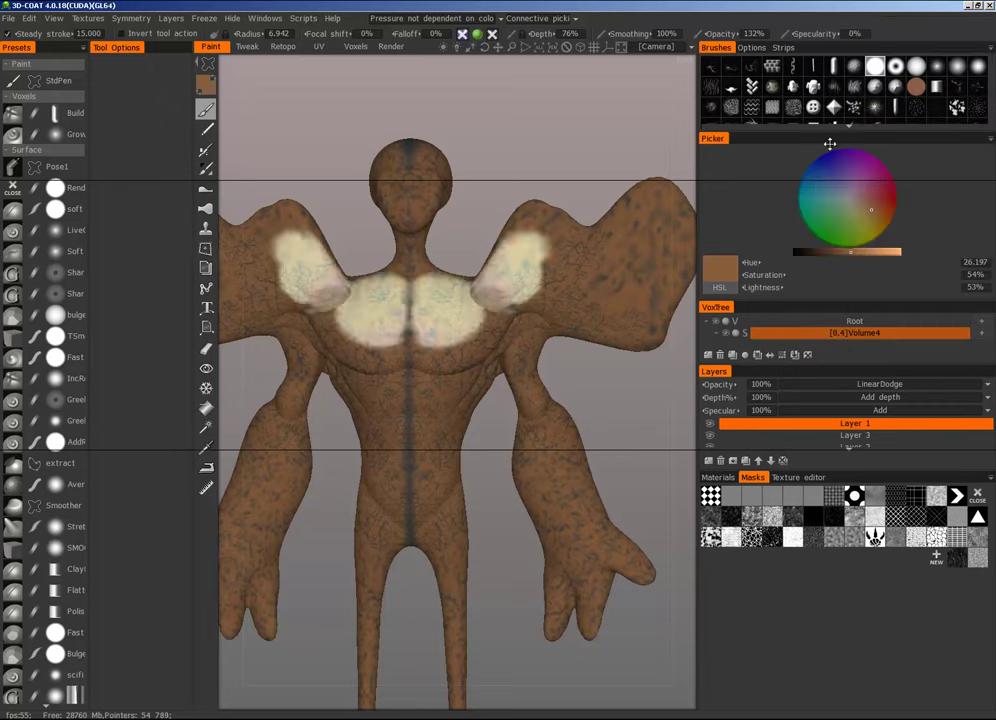
{"action": "scroll", "coordinate": [525, 396], "scroll_direction": "down", "scroll_amount": 3}
{"action": "scroll", "coordinate": [556, 382], "scroll_direction": "up", "scroll_amount": 4}
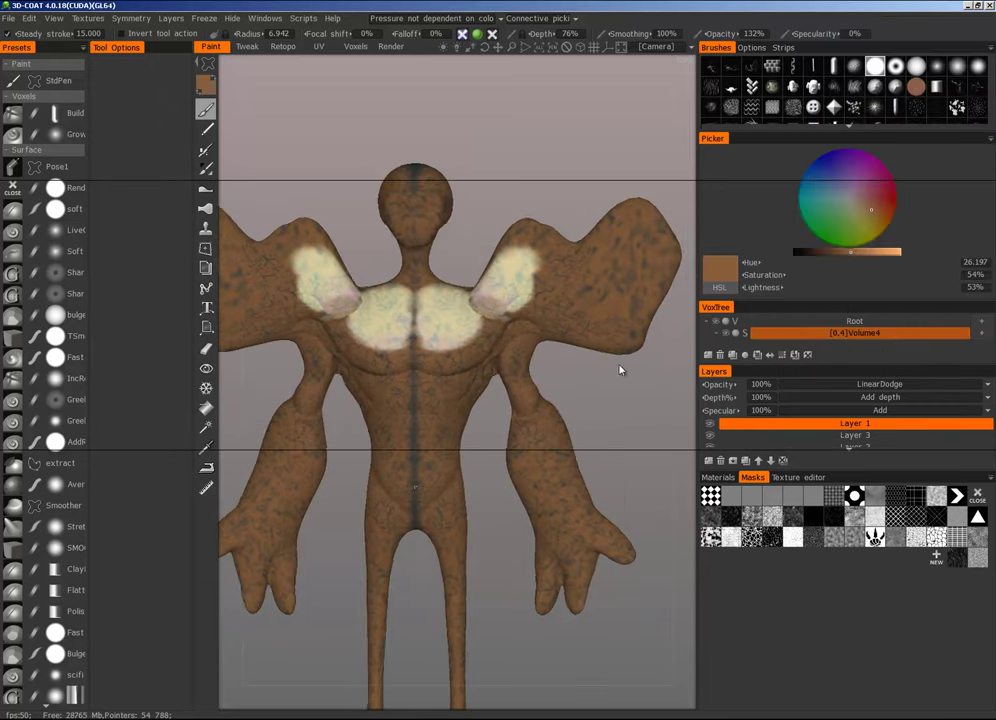
{"action": "left_click_drag", "start_coordinate": [568, 413], "coordinate": [548, 412]}
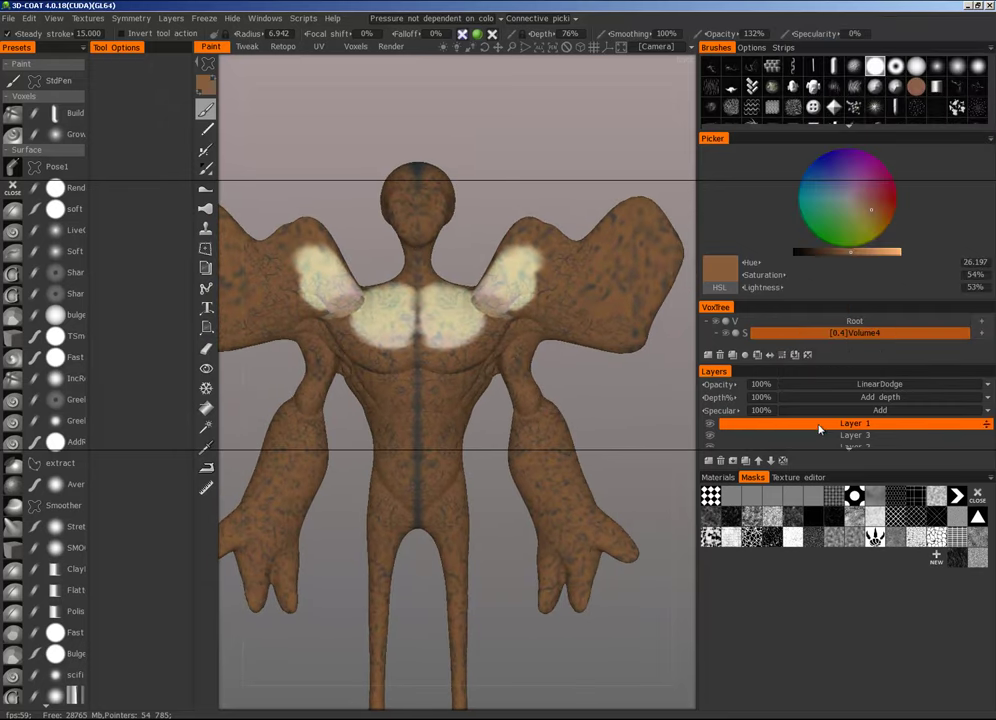
Step: Lower Layer 1's opacity to 44% and check the softened patches on the figure
{"action": "mouse_move", "coordinate": [722, 384]}
{"action": "left_mouse_down"}
{"action": "mouse_move", "coordinate": [649, 400]}
{"action": "mouse_move", "coordinate": [659, 398]}
{"action": "left_mouse_up"}
{"action": "scroll", "coordinate": [515, 440], "scroll_direction": "down", "scroll_amount": 5}
{"action": "mouse_move", "coordinate": [492, 484]}
{"action": "left_mouse_down"}
{"action": "mouse_move", "coordinate": [580, 478]}
{"action": "mouse_move", "coordinate": [500, 462]}
{"action": "left_mouse_up"}
{"action": "scroll", "coordinate": [504, 445], "scroll_direction": "up", "scroll_amount": 1}
{"action": "scroll", "coordinate": [504, 446], "scroll_direction": "up", "scroll_amount": 3}
{"action": "left_click_drag", "start_coordinate": [594, 418], "coordinate": [614, 412]}
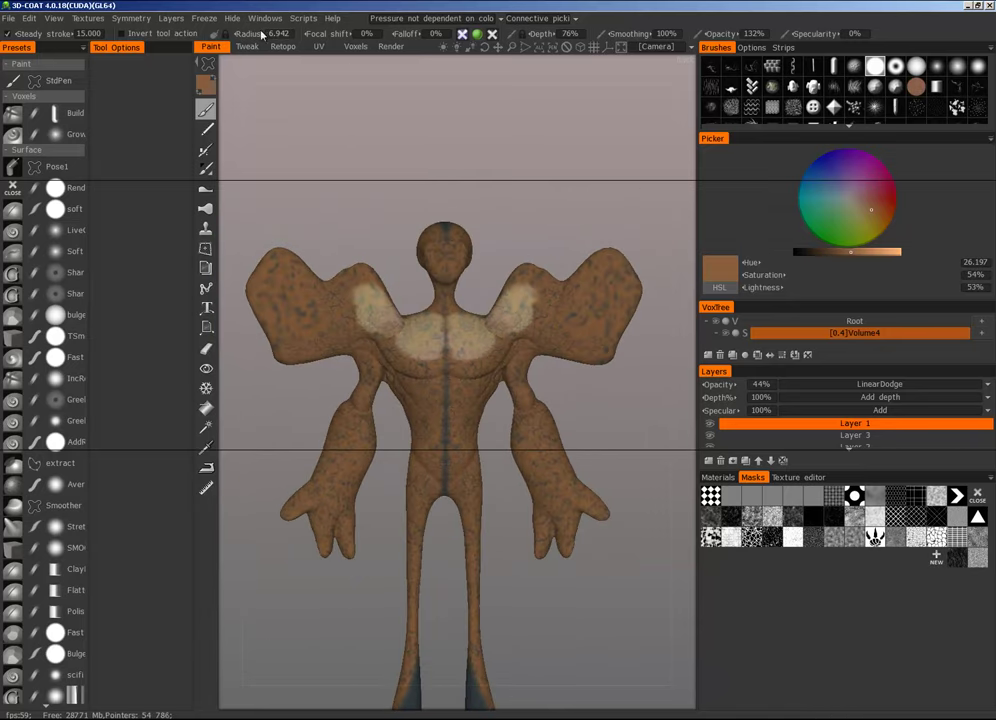
Step: Switch to the Voxels room and examine the painted figure up close and as a whole
{"action": "left_click", "coordinate": [355, 47]}
{"action": "left_click_drag", "start_coordinate": [560, 342], "coordinate": [440, 425]}
{"action": "middle_click_drag", "start_coordinate": [440, 425], "coordinate": [425, 270]}
{"action": "right_click_drag", "start_coordinate": [425, 270], "coordinate": [350, 376]}
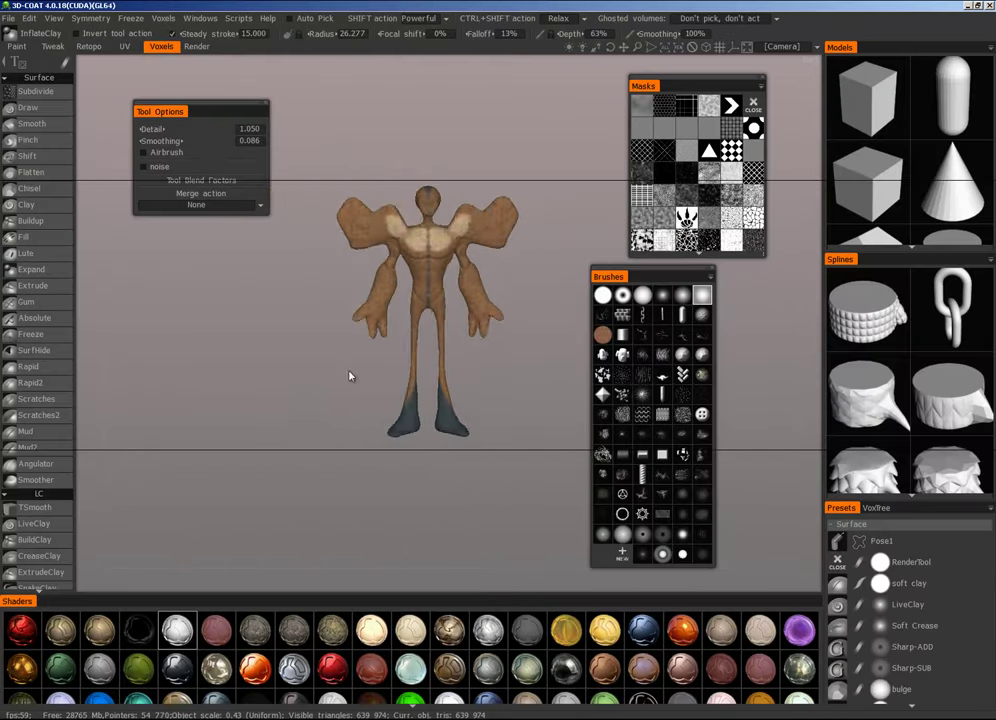
{"action": "left_click_drag", "start_coordinate": [350, 376], "coordinate": [425, 385]}
{"action": "right_click_drag", "start_coordinate": [425, 385], "coordinate": [600, 265]}
{"action": "left_click_drag", "start_coordinate": [600, 265], "coordinate": [452, 335]}
{"action": "middle_click_drag", "start_coordinate": [452, 335], "coordinate": [449, 368]}
{"action": "scroll", "coordinate": [450, 368], "scroll_direction": "down", "scroll_amount": 2}
{"action": "left_click_drag", "start_coordinate": [405, 402], "coordinate": [411, 310]}
{"action": "right_click_drag", "start_coordinate": [411, 310], "coordinate": [436, 233], "text": "alt"}
{"action": "middle_click_drag", "start_coordinate": [436, 233], "coordinate": [471, 360], "text": "alt"}
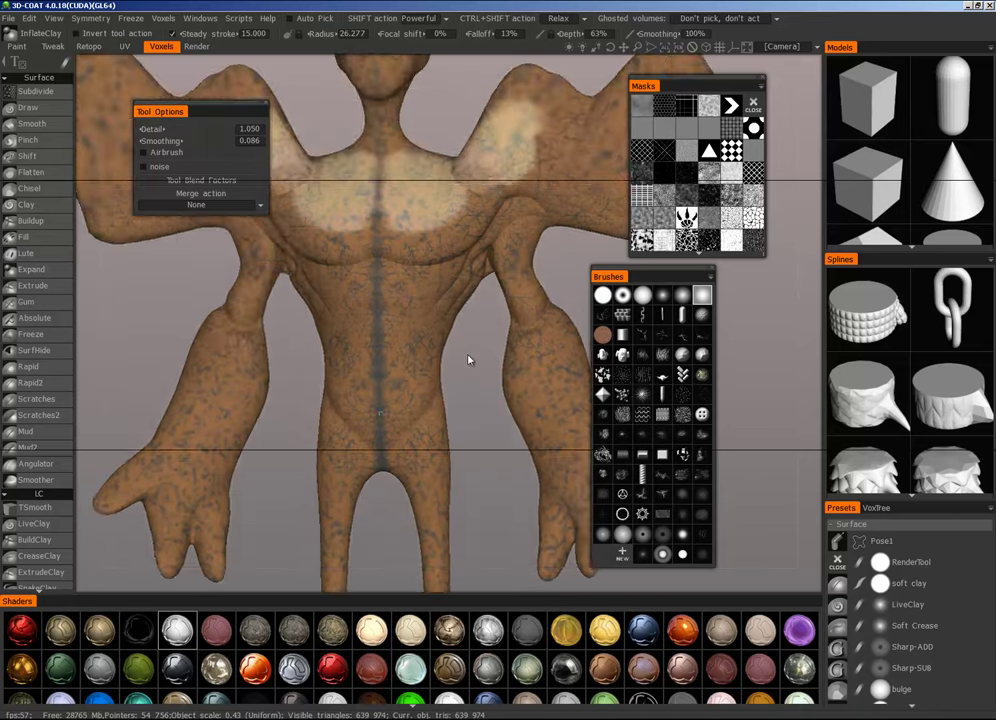
{"action": "right_click_drag", "start_coordinate": [471, 360], "coordinate": [357, 432], "text": "alt"}
{"action": "middle_click_drag", "start_coordinate": [357, 432], "coordinate": [393, 398]}
{"action": "scroll", "coordinate": [383, 420], "scroll_direction": "down", "scroll_amount": 2}
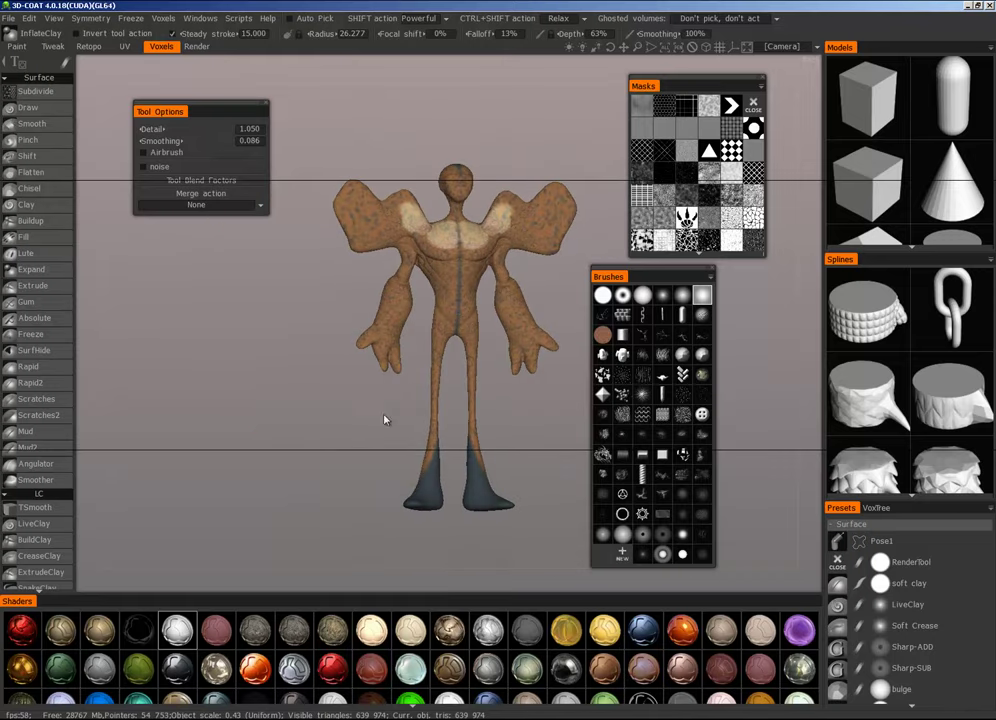
Step: Return to the Paint room and hide Layer 1 and Layer 3, keeping Layer 2 and Layer 0 visible
{"action": "left_click", "coordinate": [20, 45]}
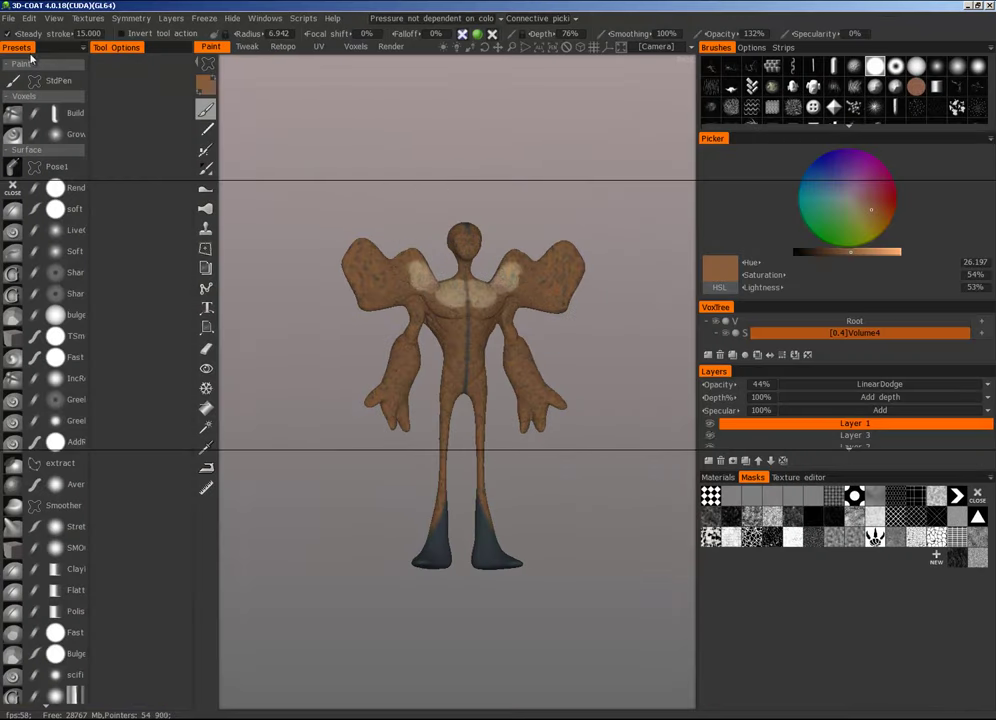
{"action": "left_click", "coordinate": [710, 424]}
{"action": "left_click", "coordinate": [710, 436]}
{"action": "left_click", "coordinate": [710, 446]}
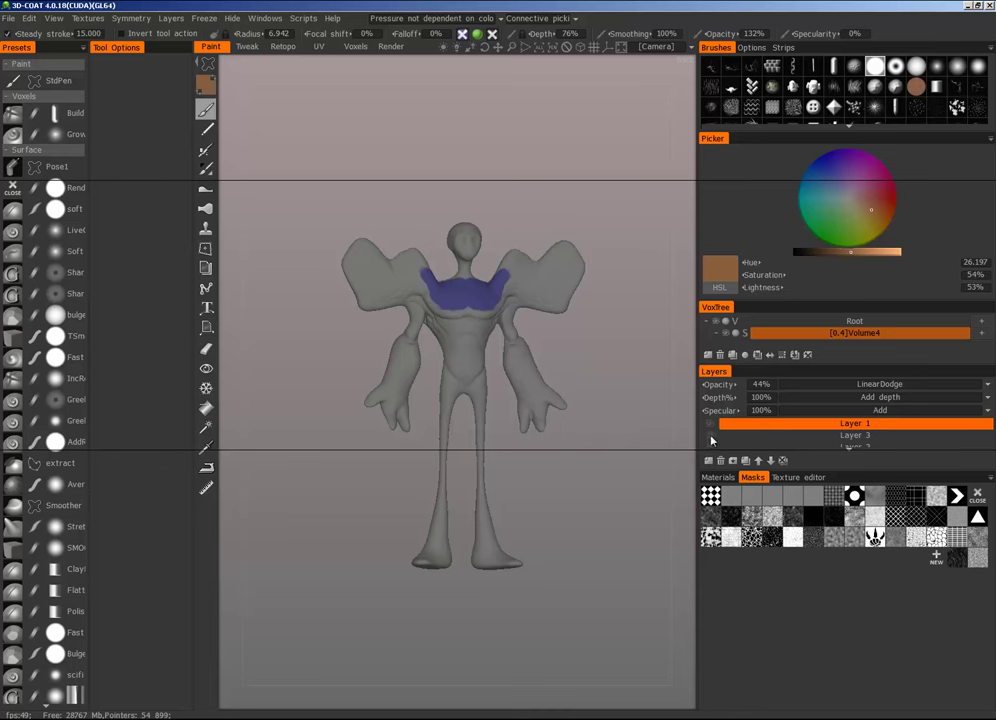
{"action": "left_click", "coordinate": [711, 441]}
{"action": "scroll", "coordinate": [712, 437], "scroll_direction": "down", "scroll_amount": 1}
{"action": "left_click", "coordinate": [711, 442]}
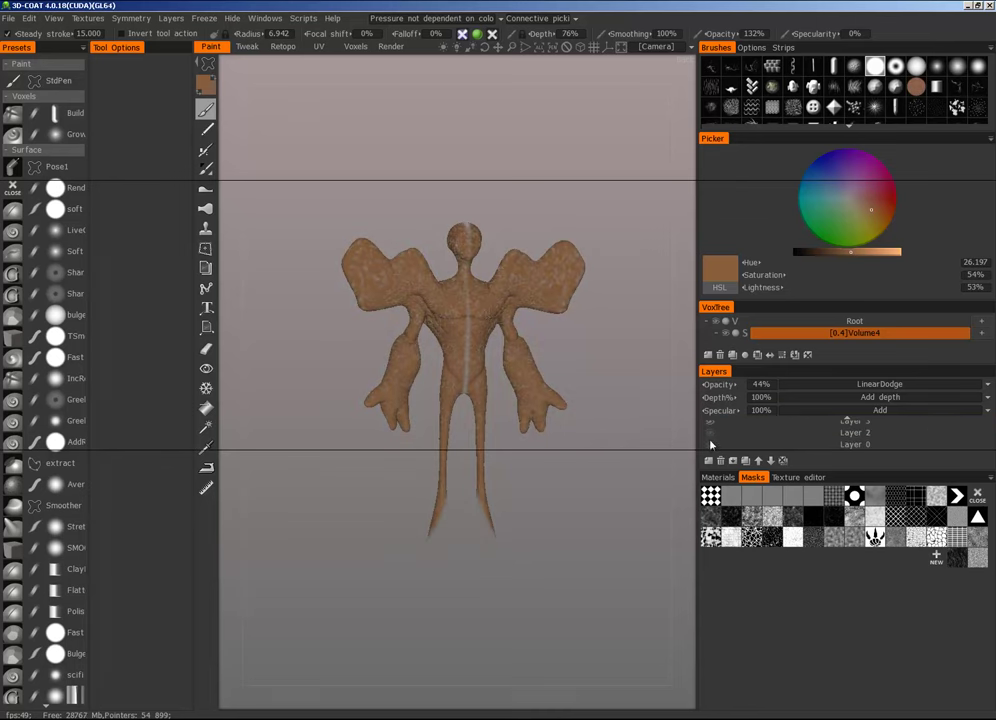
{"action": "left_click", "coordinate": [710, 431]}
{"action": "left_click", "coordinate": [710, 424]}
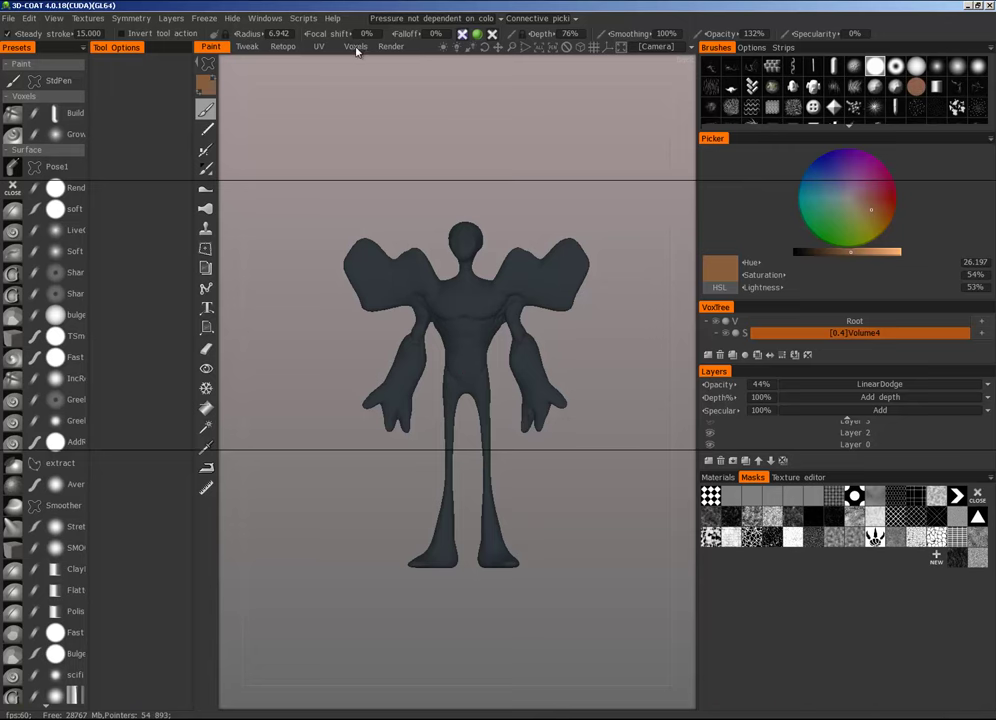
Step: Switch back to the Voxels room and inspect the dark blue-grey figure, framing its chest and shoulders
{"action": "left_click", "coordinate": [355, 47]}
{"action": "scroll", "coordinate": [482, 340], "scroll_direction": "up", "scroll_amount": 5}
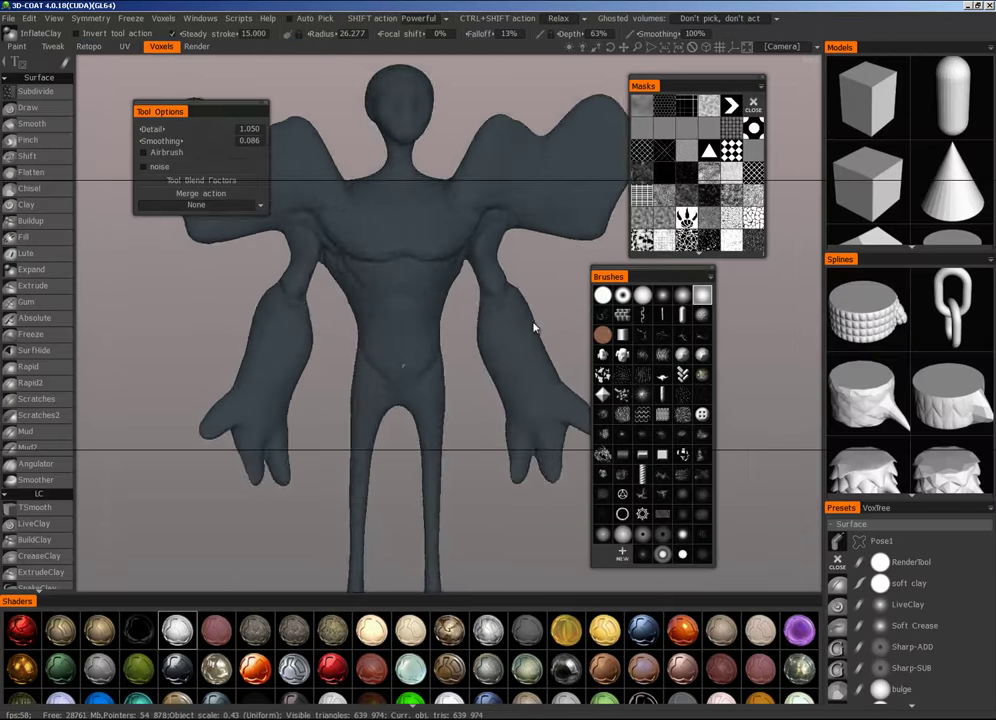
{"action": "scroll", "coordinate": [453, 429], "scroll_direction": "down", "scroll_amount": 5}
{"action": "mouse_move", "coordinate": [453, 429]}
{"action": "left_mouse_down"}
{"action": "mouse_move", "coordinate": [589, 422]}
{"action": "mouse_move", "coordinate": [473, 402]}
{"action": "mouse_move", "coordinate": [442, 414]}
{"action": "left_mouse_up"}
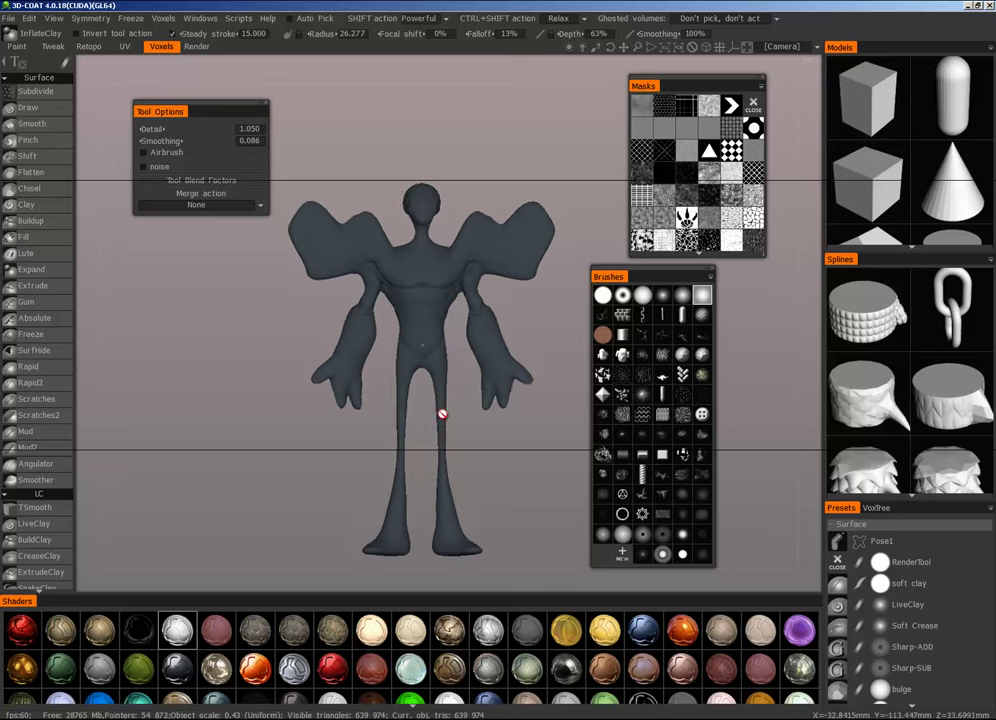
{"action": "middle_click_drag", "start_coordinate": [442, 414], "coordinate": [440, 407]}
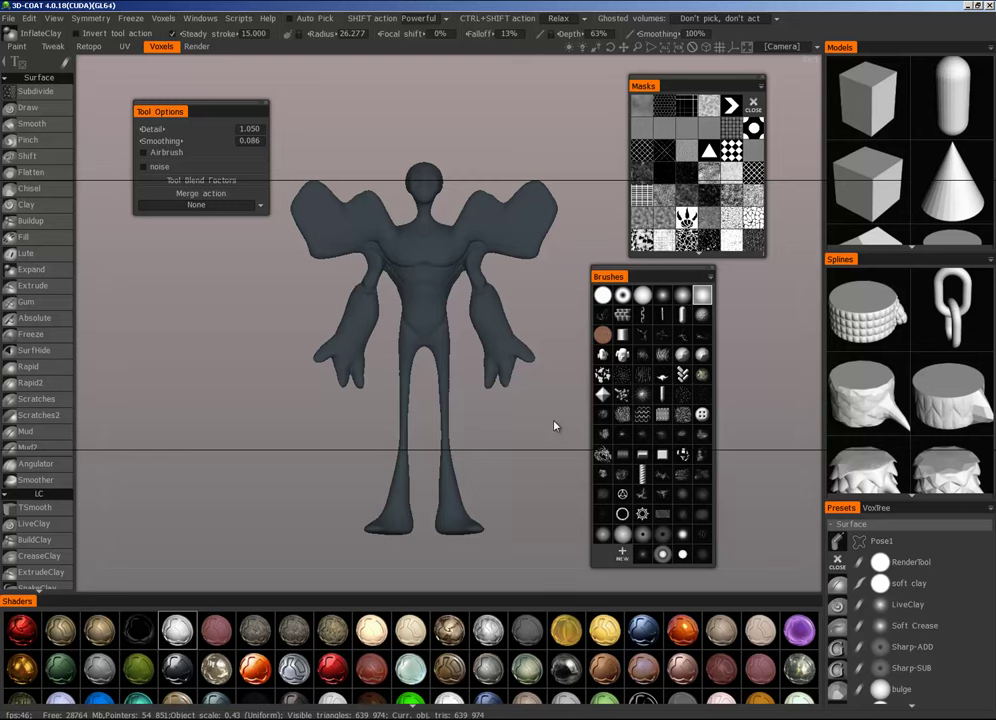
{"action": "scroll", "coordinate": [409, 265], "scroll_direction": "up", "scroll_amount": 5}
{"action": "middle_click_drag", "start_coordinate": [485, 228], "coordinate": [492, 399]}
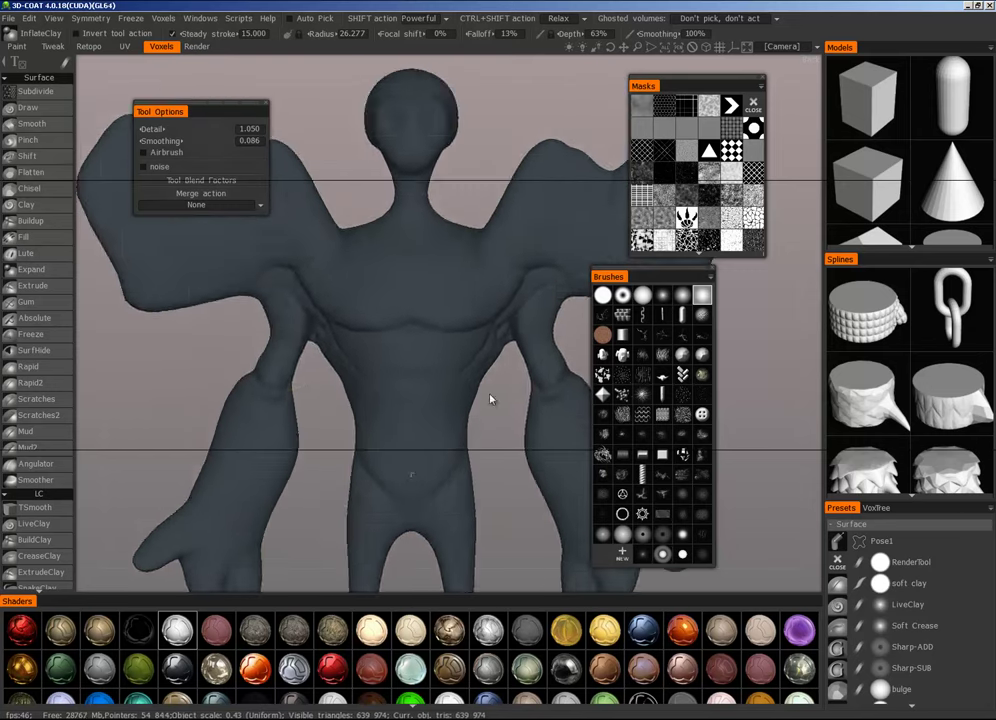
{"action": "scroll", "coordinate": [456, 351], "scroll_direction": "up", "scroll_amount": 3}
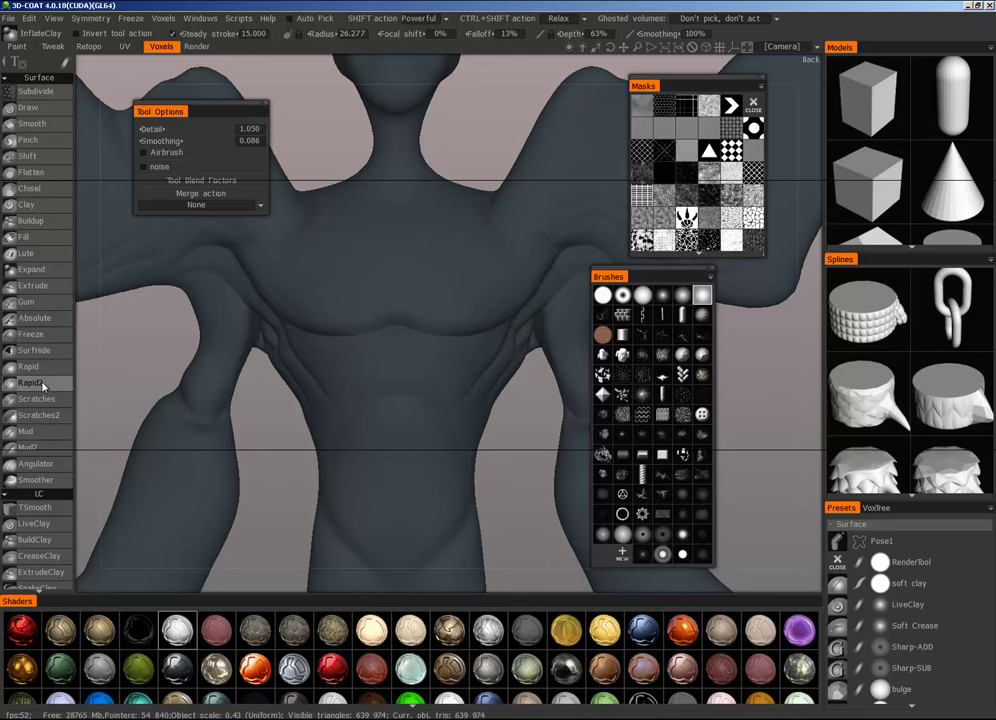
Step: Sculpt faint muscle lines across the lower part of the pectoral with the Rapid2 brush at radius 5.852
{"action": "left_click", "coordinate": [27, 204]}
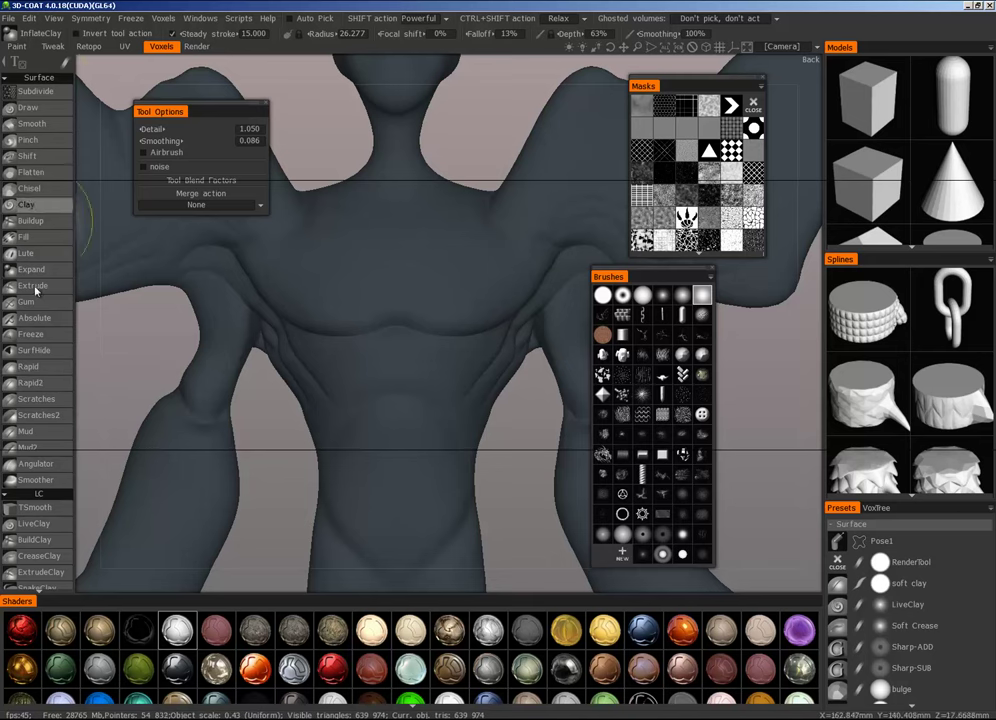
{"action": "left_click", "coordinate": [46, 420]}
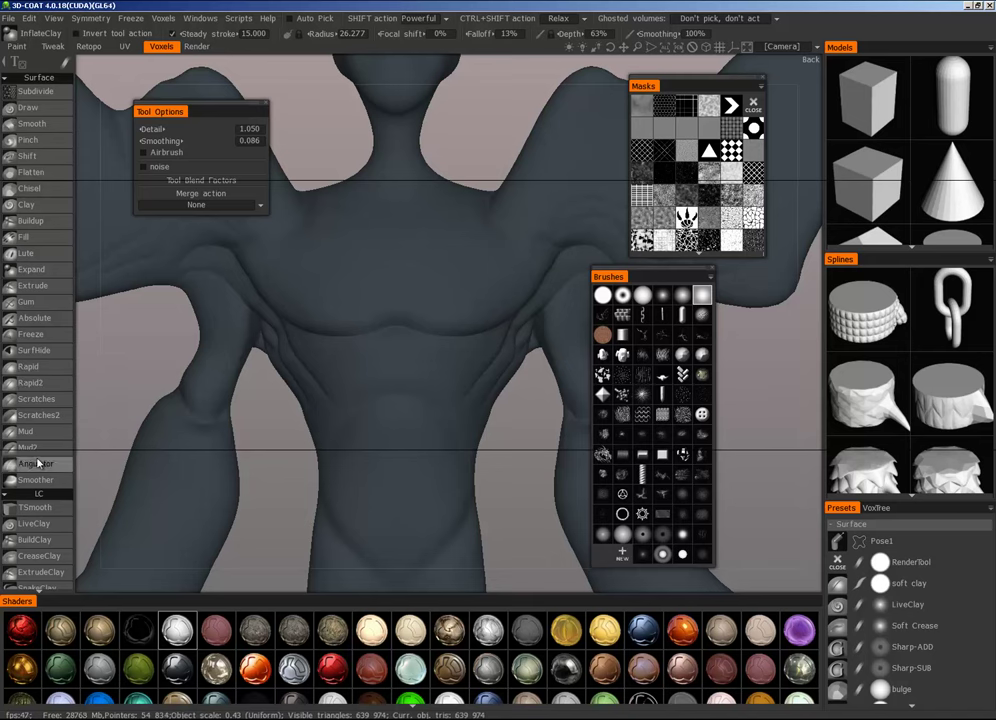
{"action": "left_click", "coordinate": [46, 388]}
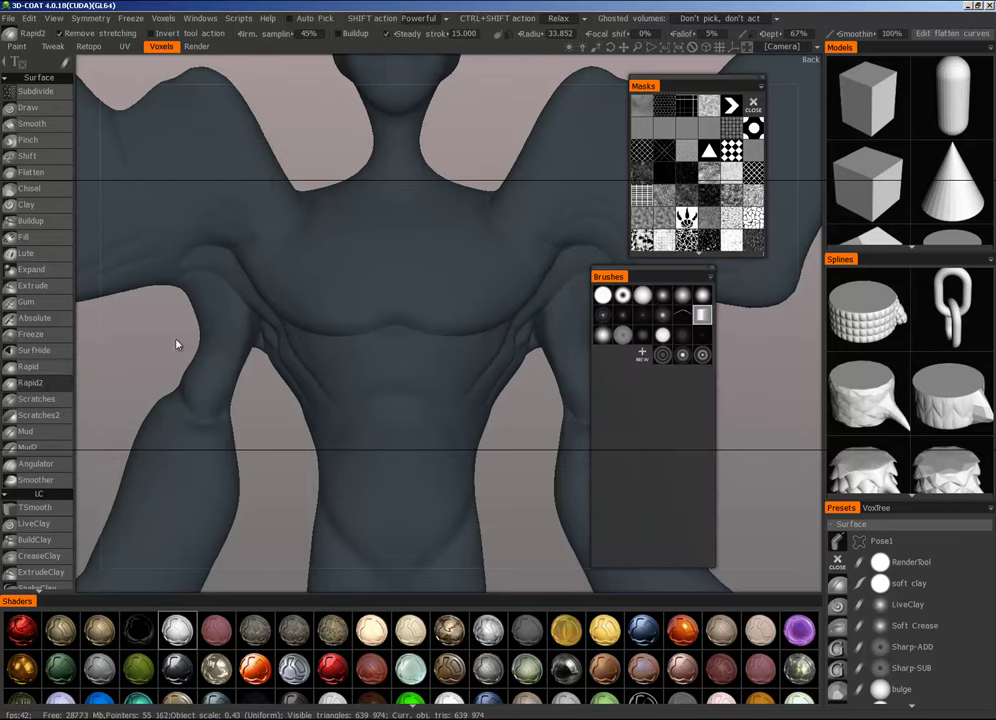
{"action": "mouse_move", "coordinate": [400, 305]}
{"action": "right_mouse_down", "text": "alt"}
{"action": "mouse_move", "coordinate": [460, 327]}
{"action": "mouse_move", "coordinate": [538, 307]}
{"action": "right_mouse_up", "text": "alt"}
{"action": "mouse_move", "coordinate": [538, 307]}
{"action": "middle_mouse_down", "text": "alt"}
{"action": "mouse_move", "coordinate": [437, 388]}
{"action": "mouse_move", "coordinate": [440, 402]}
{"action": "middle_mouse_up", "text": "alt"}
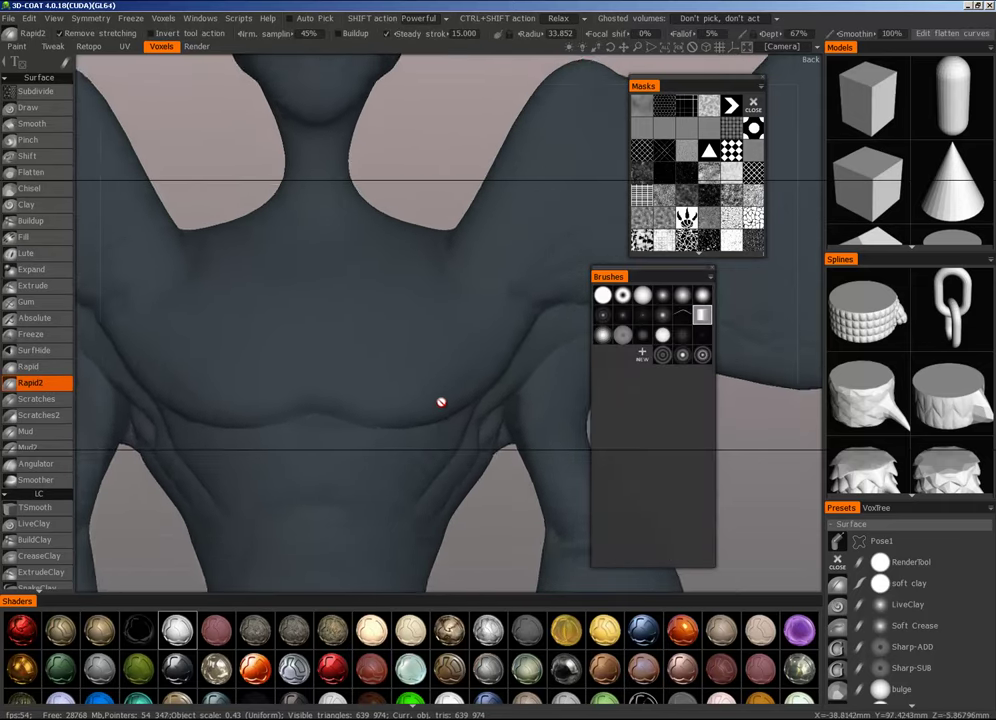
{"action": "mouse_move", "coordinate": [440, 402]}
{"action": "right_mouse_down", "text": "alt"}
{"action": "mouse_move", "coordinate": [465, 380]}
{"action": "mouse_move", "coordinate": [311, 407]}
{"action": "right_mouse_up", "text": "alt"}
{"action": "right_click_drag", "start_coordinate": [385, 388], "coordinate": [395, 372]}
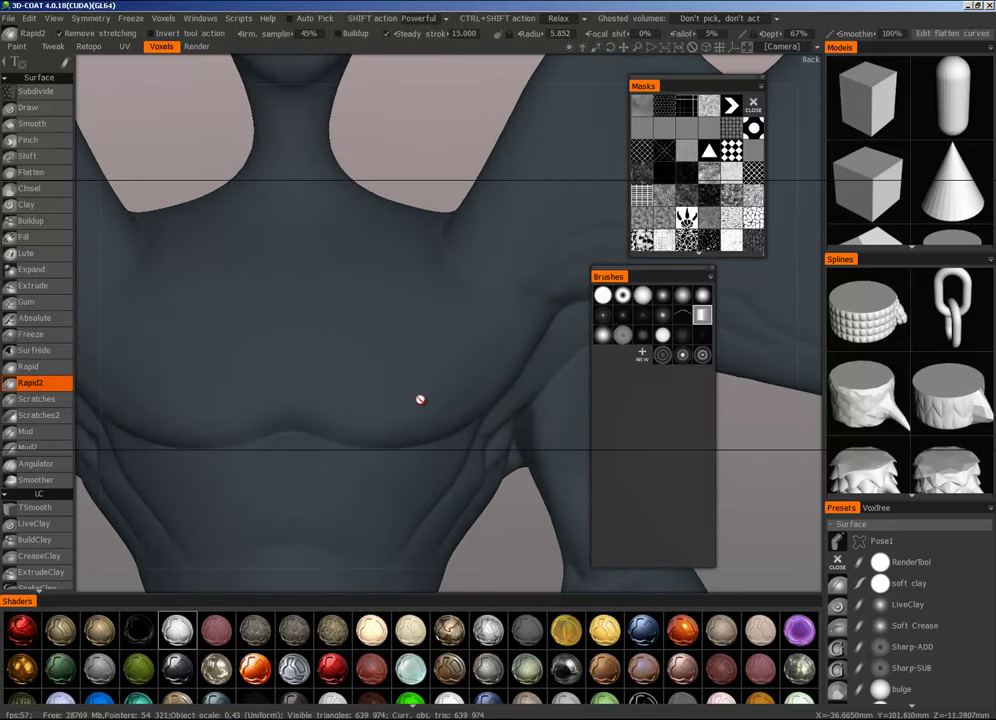
{"action": "left_click_drag", "start_coordinate": [418, 400], "coordinate": [380, 403], "text": "alt"}
{"action": "mouse_move", "coordinate": [326, 426]}
{"action": "left_mouse_down"}
{"action": "mouse_move", "coordinate": [418, 367]}
{"action": "mouse_move", "coordinate": [429, 371]}
{"action": "mouse_move", "coordinate": [419, 394]}
{"action": "left_mouse_up"}
{"action": "mouse_move", "coordinate": [467, 378]}
{"action": "middle_mouse_down"}
{"action": "mouse_move", "coordinate": [438, 362]}
{"action": "mouse_move", "coordinate": [400, 385]}
{"action": "mouse_move", "coordinate": [449, 358]}
{"action": "mouse_move", "coordinate": [345, 391]}
{"action": "middle_mouse_up"}
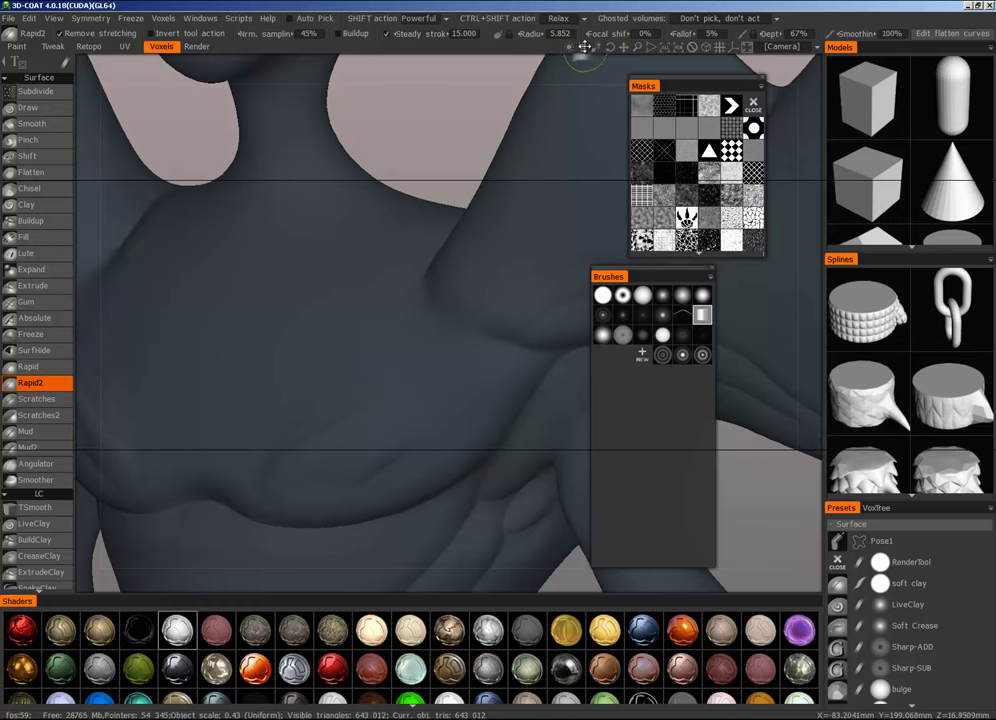
Step: Brighten the viewport light and carve diagonal muscle fibres across the pectoral with Rapid2 at radius 5.429
{"action": "left_click_drag", "start_coordinate": [590, 47], "coordinate": [610, 45]}
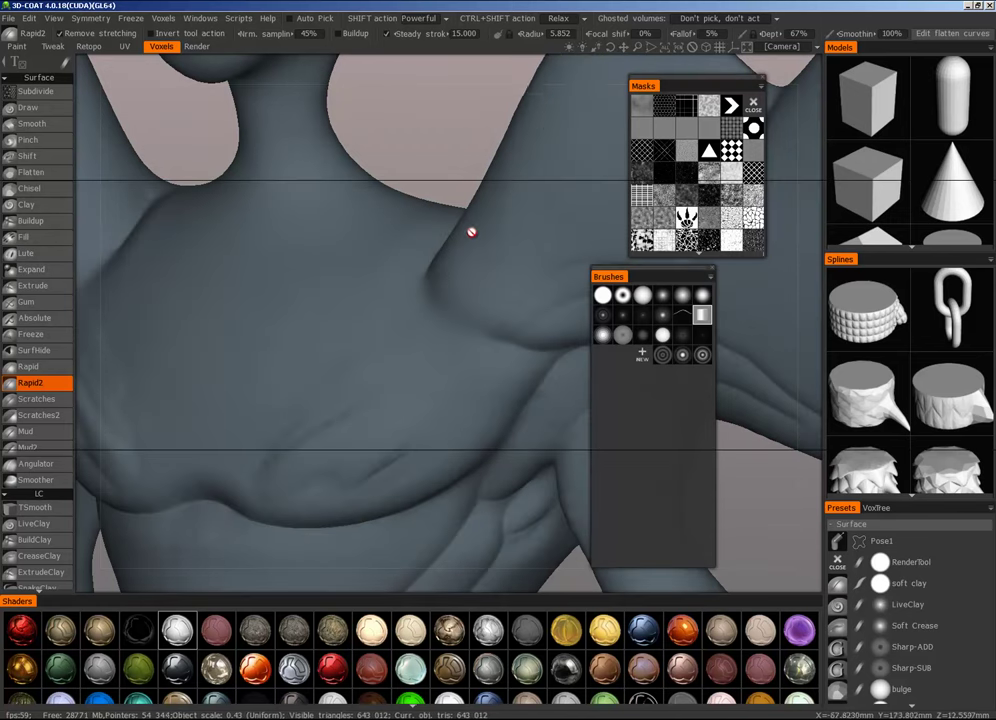
{"action": "middle_click_drag", "start_coordinate": [383, 351], "coordinate": [382, 341]}
{"action": "right_click_drag", "start_coordinate": [376, 398], "coordinate": [354, 409]}
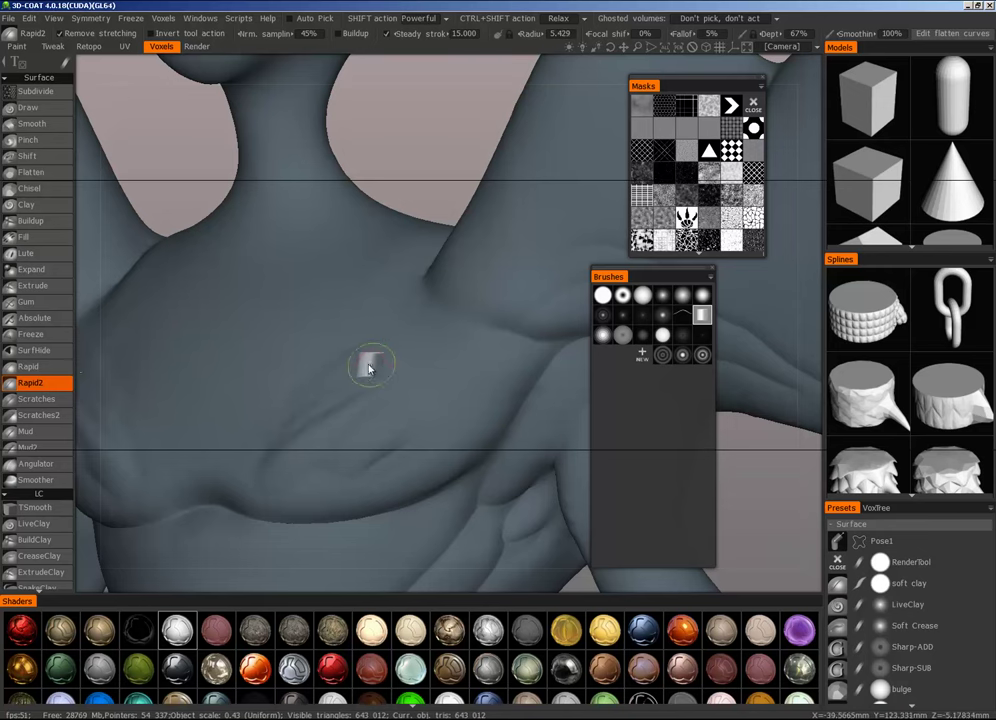
{"action": "mouse_move", "coordinate": [369, 369]}
{"action": "left_mouse_down"}
{"action": "mouse_move", "coordinate": [420, 335]}
{"action": "mouse_move", "coordinate": [390, 369]}
{"action": "left_mouse_up"}
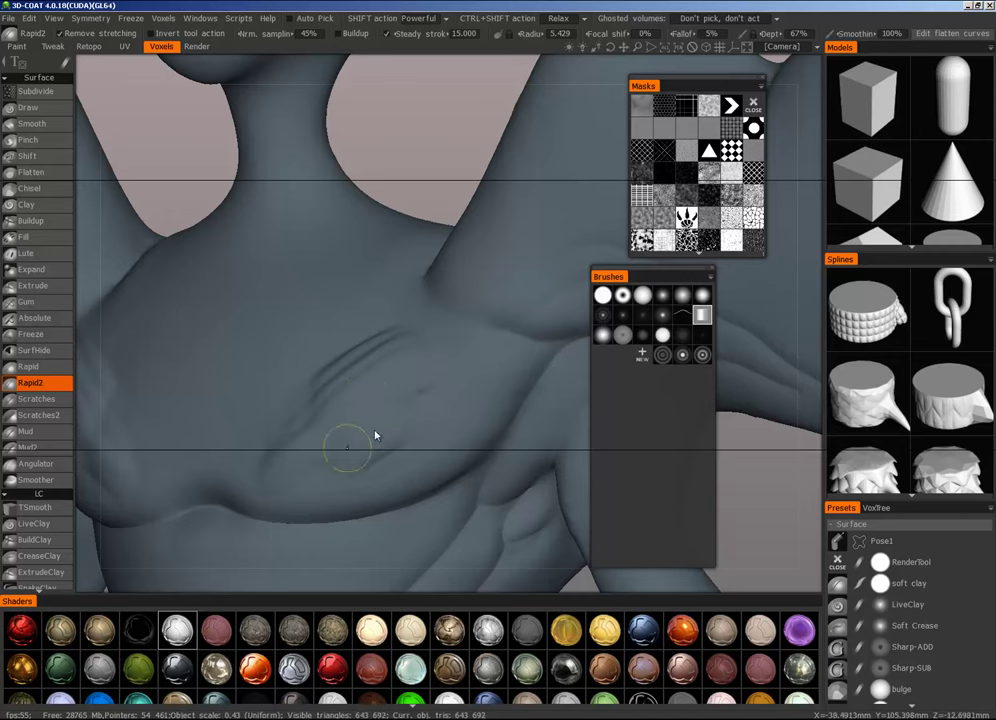
{"action": "middle_click_drag", "start_coordinate": [514, 373], "coordinate": [447, 393]}
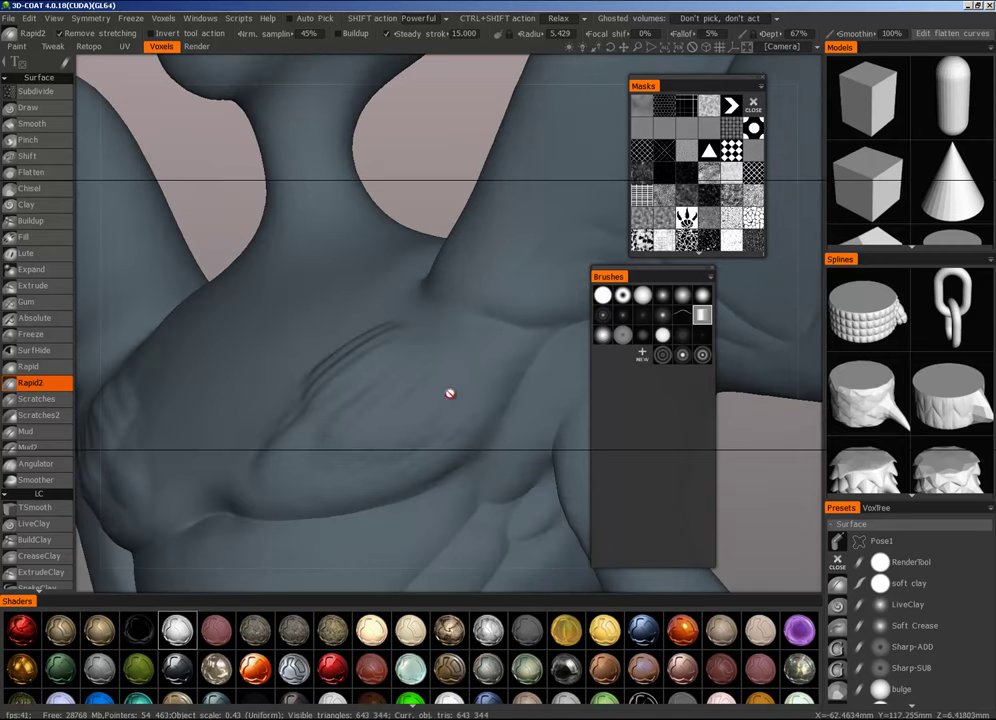
Step: Set Rapid2 to radius 4.725 and depth 28%, then sculpt fibres along the pectoral's lower edge
{"action": "right_click", "coordinate": [324, 467]}
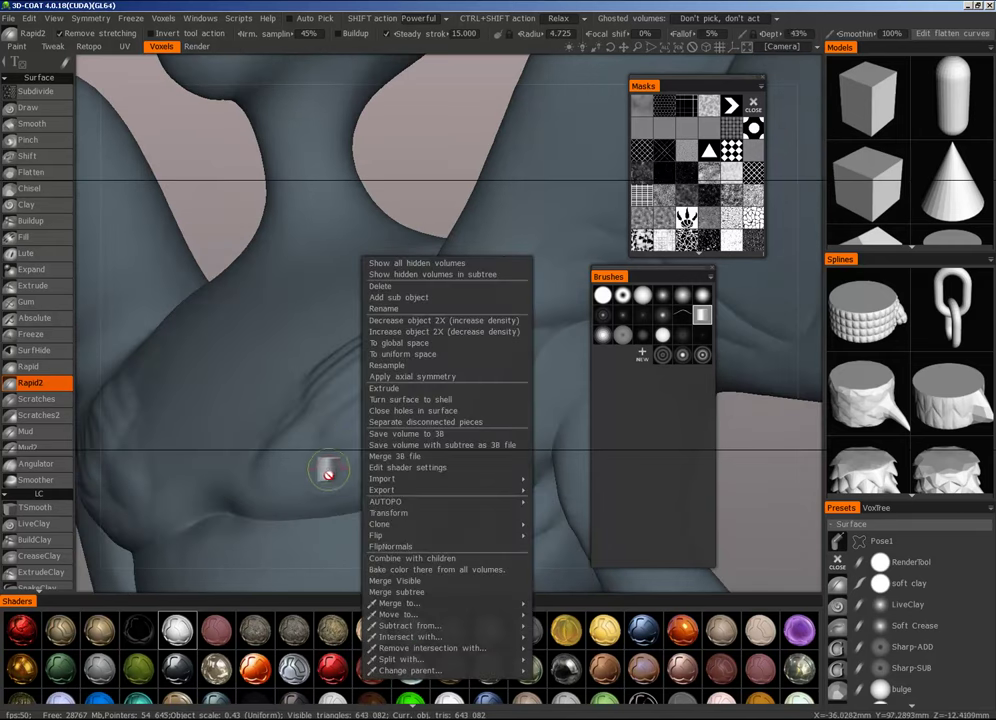
{"action": "middle_click_drag", "start_coordinate": [320, 484], "coordinate": [241, 503]}
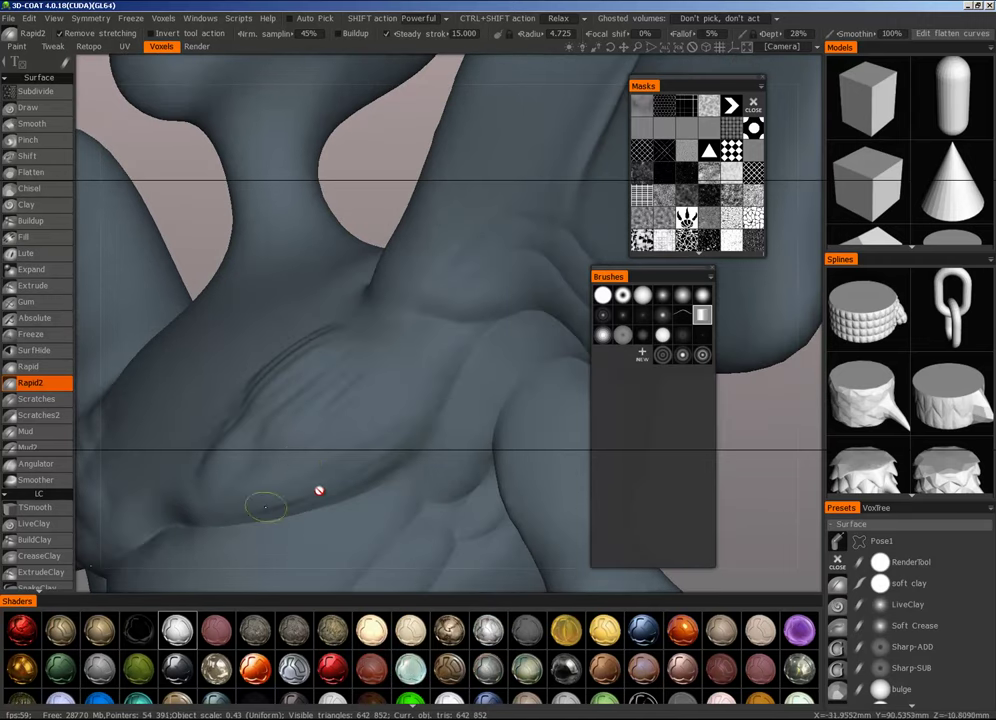
{"action": "mouse_move", "coordinate": [319, 490]}
{"action": "left_mouse_down"}
{"action": "mouse_move", "coordinate": [409, 383]}
{"action": "mouse_move", "coordinate": [243, 455]}
{"action": "left_mouse_up"}
{"action": "mouse_move", "coordinate": [260, 501]}
{"action": "left_mouse_down"}
{"action": "mouse_move", "coordinate": [385, 447]}
{"action": "mouse_move", "coordinate": [465, 334]}
{"action": "mouse_move", "coordinate": [374, 387]}
{"action": "mouse_move", "coordinate": [407, 422]}
{"action": "mouse_move", "coordinate": [433, 398]}
{"action": "left_mouse_up"}
{"action": "left_click_drag", "start_coordinate": [290, 453], "coordinate": [301, 468]}
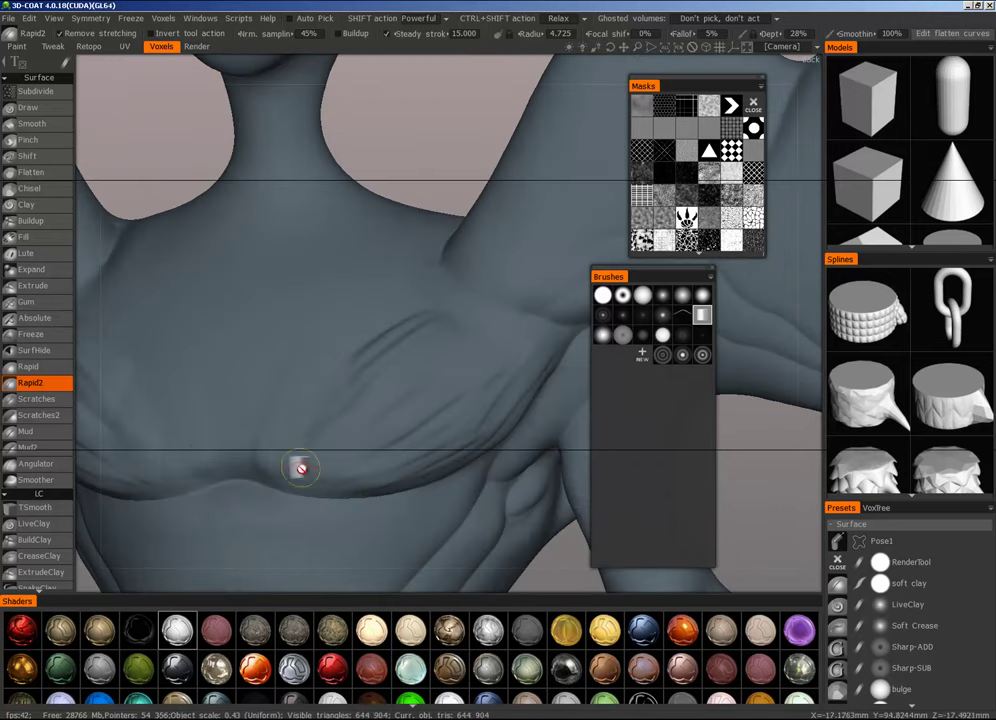
Step: Sculpt fine muscle striations rising from the chest's lower middle edge and fanning towards the shoulder
{"action": "mouse_move", "coordinate": [329, 403]}
{"action": "left_mouse_down"}
{"action": "mouse_move", "coordinate": [396, 329]}
{"action": "mouse_move", "coordinate": [342, 327]}
{"action": "mouse_move", "coordinate": [298, 302]}
{"action": "mouse_move", "coordinate": [318, 275]}
{"action": "mouse_move", "coordinate": [336, 347]}
{"action": "mouse_move", "coordinate": [343, 461]}
{"action": "left_mouse_up"}
{"action": "left_click_drag", "start_coordinate": [388, 423], "coordinate": [489, 342]}
{"action": "mouse_move", "coordinate": [489, 342]}
{"action": "right_mouse_down", "text": "alt"}
{"action": "mouse_move", "coordinate": [373, 438]}
{"action": "mouse_move", "coordinate": [505, 342]}
{"action": "right_mouse_up", "text": "alt"}
{"action": "left_click_drag", "start_coordinate": [505, 342], "coordinate": [352, 371], "text": "alt"}
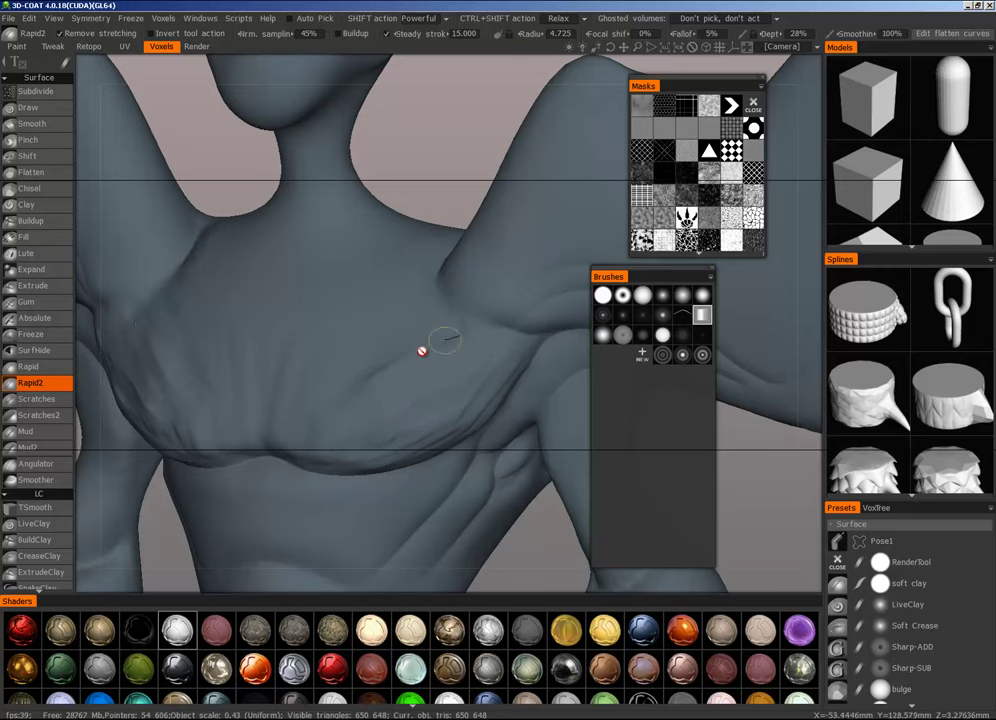
{"action": "mouse_move", "coordinate": [429, 393]}
{"action": "left_mouse_down", "text": "alt"}
{"action": "mouse_move", "coordinate": [360, 389]}
{"action": "mouse_move", "coordinate": [478, 336]}
{"action": "mouse_move", "coordinate": [453, 437]}
{"action": "left_mouse_up", "text": "alt"}
Step: Sculpt the crease where the chest meets the shoulder and extend ridges up the shoulder's inner edge
{"action": "mouse_move", "coordinate": [453, 437]}
{"action": "middle_mouse_down"}
{"action": "mouse_move", "coordinate": [460, 345]}
{"action": "mouse_move", "coordinate": [447, 345]}
{"action": "mouse_move", "coordinate": [414, 278]}
{"action": "middle_mouse_up"}
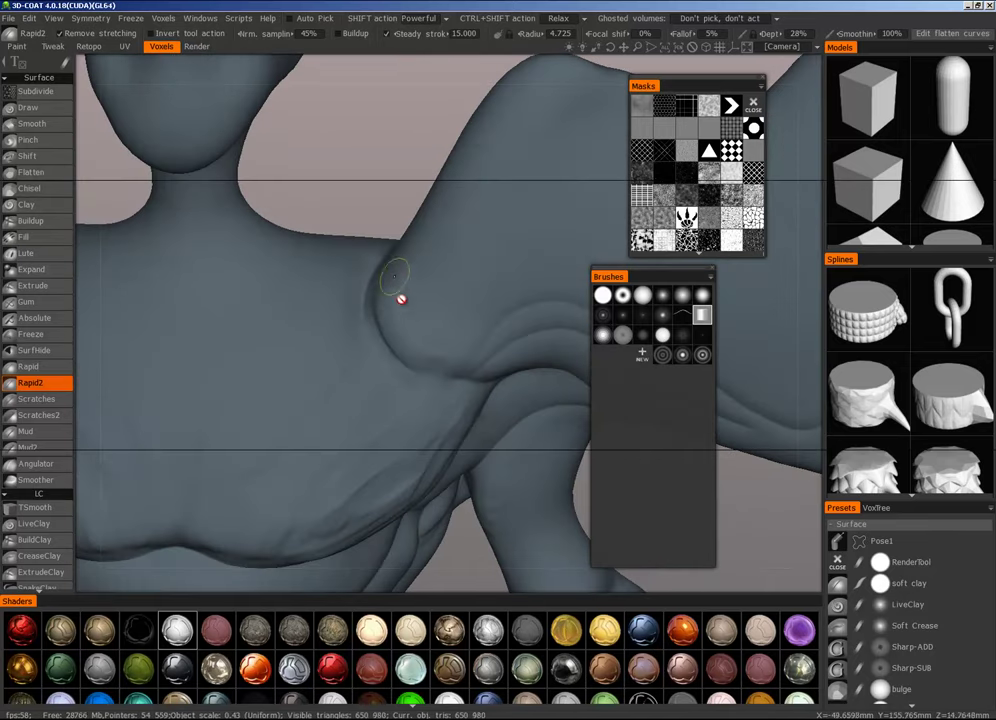
{"action": "middle_click_drag", "start_coordinate": [438, 369], "coordinate": [474, 349]}
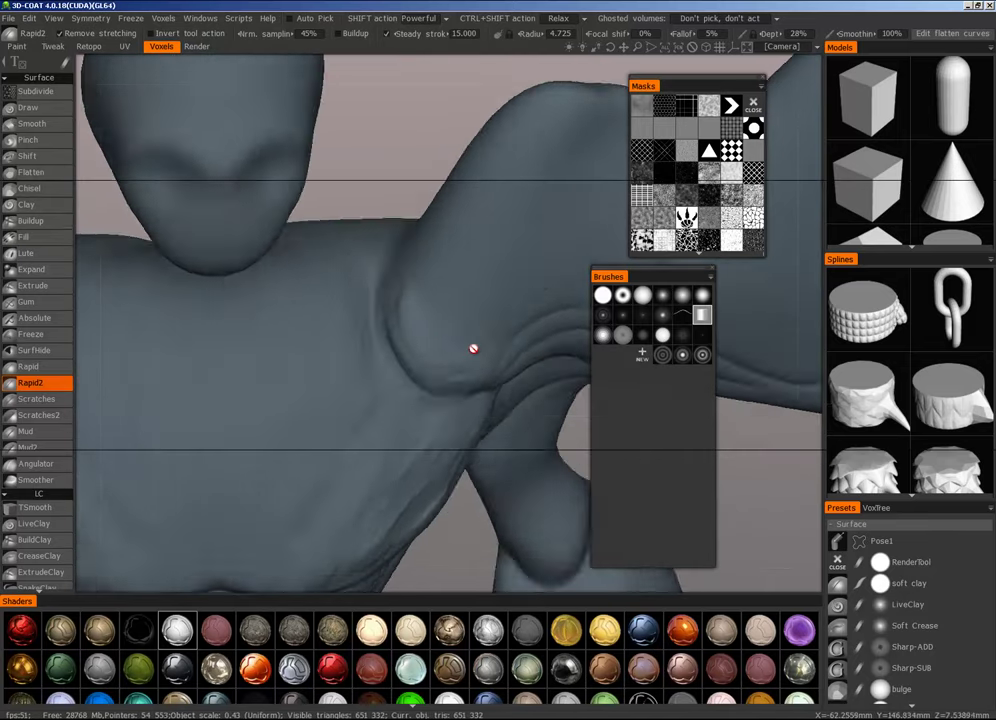
{"action": "left_click_drag", "start_coordinate": [474, 349], "coordinate": [472, 349], "text": "alt"}
{"action": "mouse_move", "coordinate": [393, 322]}
{"action": "left_mouse_down"}
{"action": "mouse_move", "coordinate": [467, 151]}
{"action": "mouse_move", "coordinate": [470, 166]}
{"action": "left_mouse_up"}
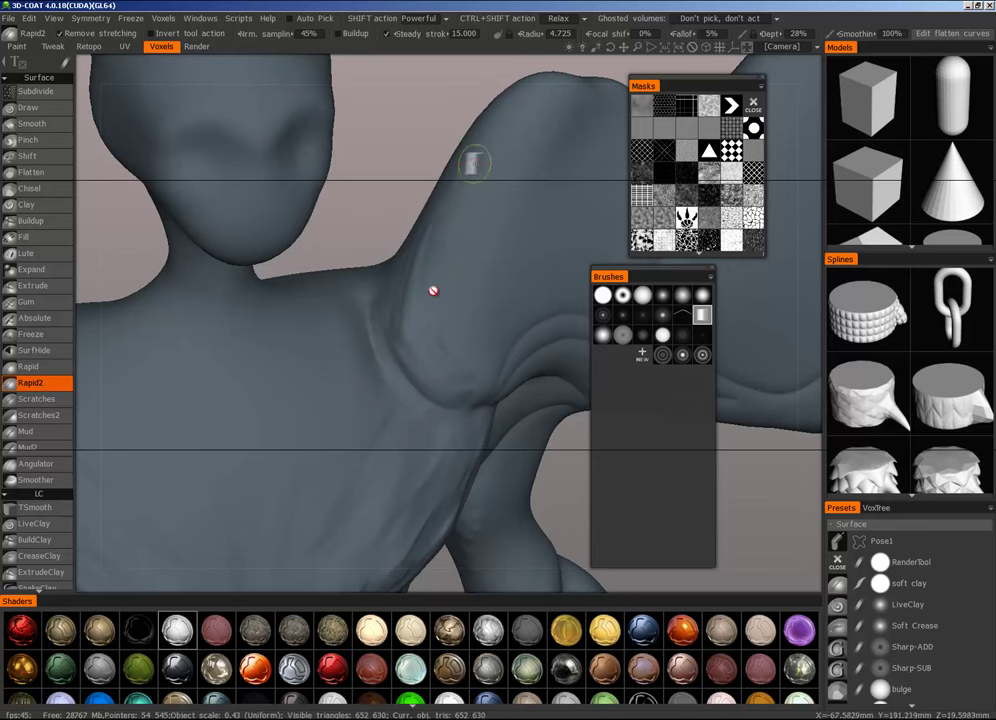
{"action": "left_click_drag", "start_coordinate": [424, 305], "coordinate": [497, 131]}
Step: Reduce the Rapid2 radius to 3.216 and refine the thin ridges along the shoulder's inner edge and crease
{"action": "key", "text": "bracketleft"}
{"action": "key", "text": "bracketleft"}
{"action": "key", "text": "bracketleft"}
{"action": "key", "text": "bracketleft"}
{"action": "key", "text": "bracketleft"}
{"action": "left_click_drag", "start_coordinate": [452, 186], "coordinate": [407, 267]}
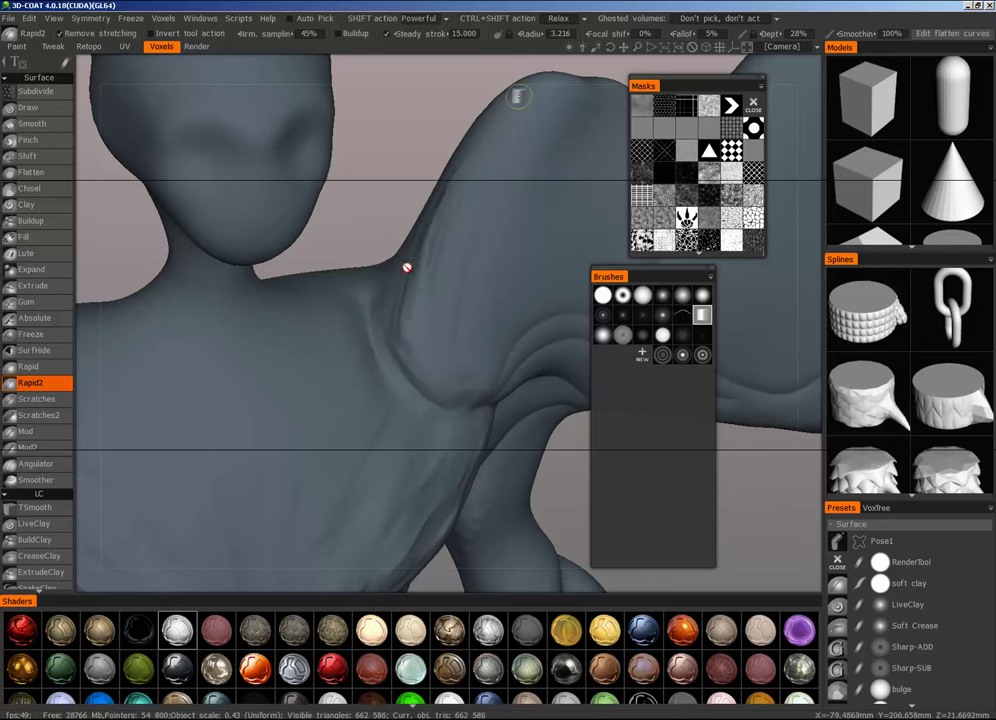
{"action": "mouse_move", "coordinate": [467, 170]}
{"action": "left_mouse_down"}
{"action": "mouse_move", "coordinate": [494, 138]}
{"action": "mouse_move", "coordinate": [486, 143]}
{"action": "left_mouse_up"}
{"action": "left_click_drag", "start_coordinate": [413, 256], "coordinate": [396, 327]}
{"action": "mouse_move", "coordinate": [436, 236]}
{"action": "left_mouse_down", "text": "alt"}
{"action": "mouse_move", "coordinate": [467, 176]}
{"action": "mouse_move", "coordinate": [404, 280]}
{"action": "left_mouse_up", "text": "alt"}
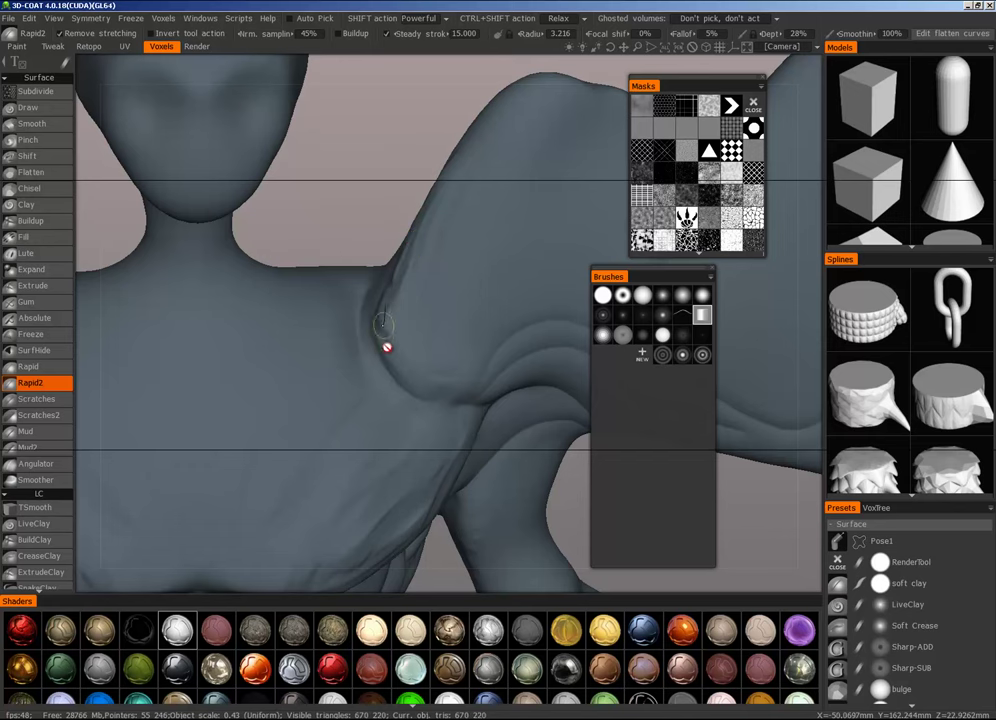
{"action": "left_click_drag", "start_coordinate": [419, 323], "coordinate": [417, 242], "text": "alt"}
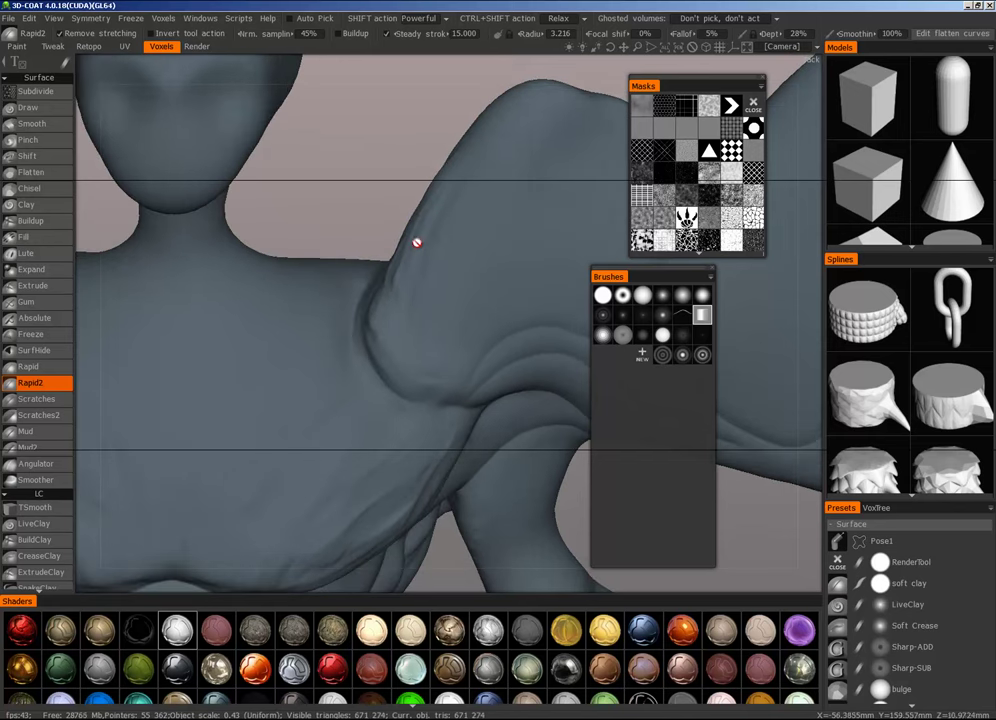
Step: Turn off steady stroke, lower the depth to 9%, and deepen the curved crease around the base of the shoulder
{"action": "left_click_drag", "start_coordinate": [426, 286], "coordinate": [496, 234], "text": "alt"}
{"action": "right_click_drag", "start_coordinate": [441, 259], "coordinate": [473, 245], "text": "alt"}
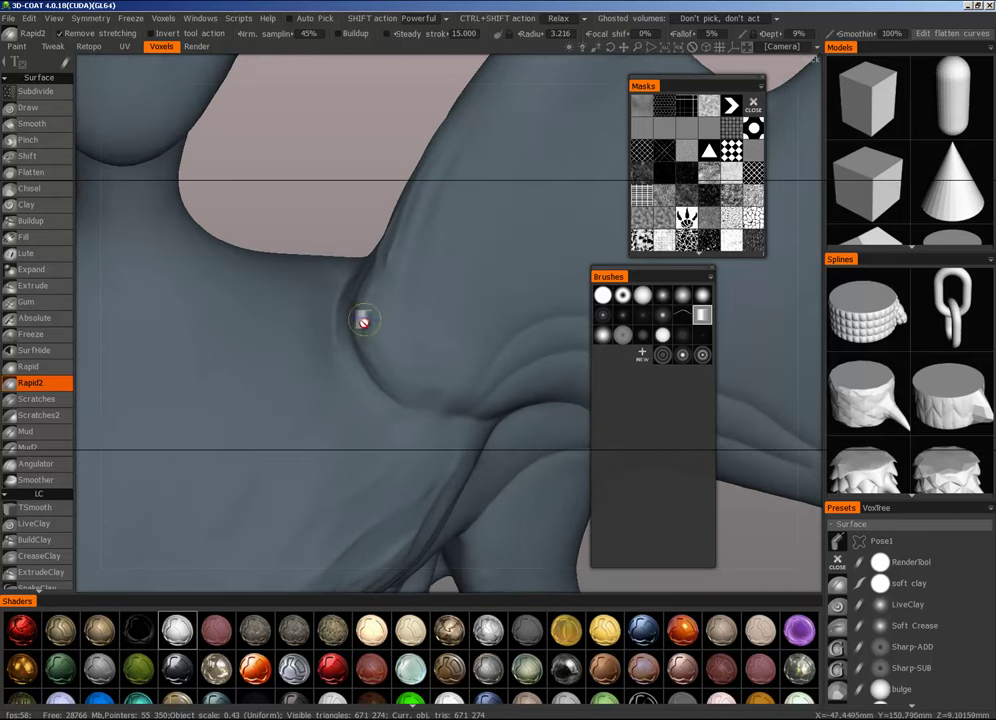
{"action": "left_click_drag", "start_coordinate": [391, 373], "coordinate": [366, 305]}
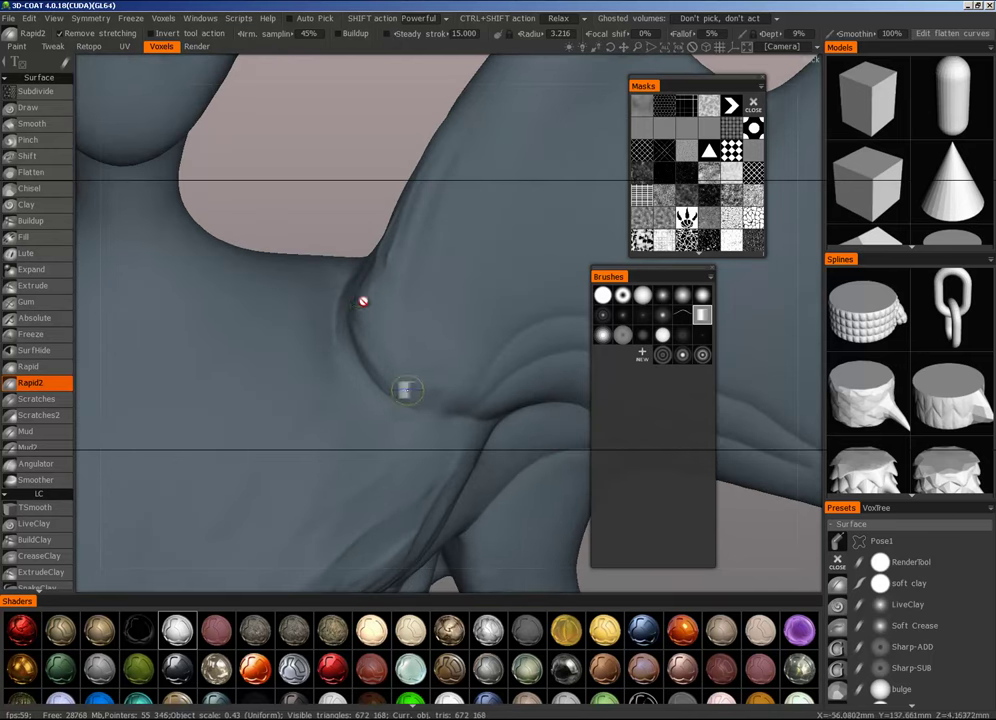
{"action": "left_click_drag", "start_coordinate": [407, 390], "coordinate": [363, 301]}
{"action": "mouse_move", "coordinate": [412, 362]}
{"action": "left_mouse_down", "text": "alt"}
{"action": "mouse_move", "coordinate": [424, 290]}
{"action": "mouse_move", "coordinate": [419, 228]}
{"action": "left_mouse_up", "text": "alt"}
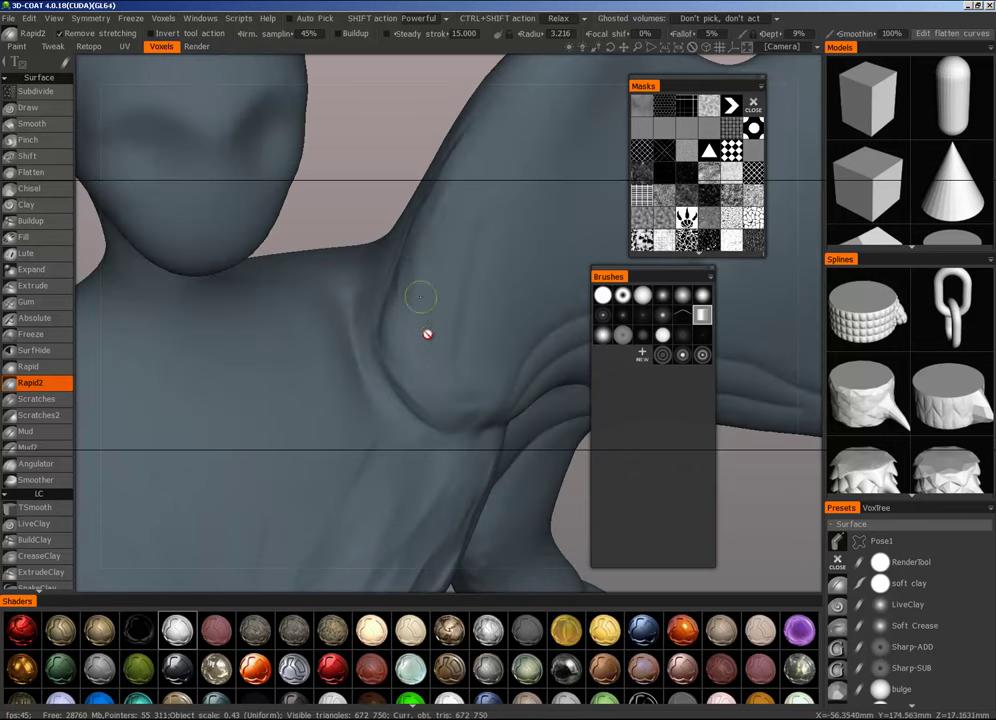
{"action": "mouse_move", "coordinate": [420, 296]}
{"action": "left_mouse_down"}
{"action": "mouse_move", "coordinate": [440, 325]}
{"action": "mouse_move", "coordinate": [435, 257]}
{"action": "left_mouse_up"}
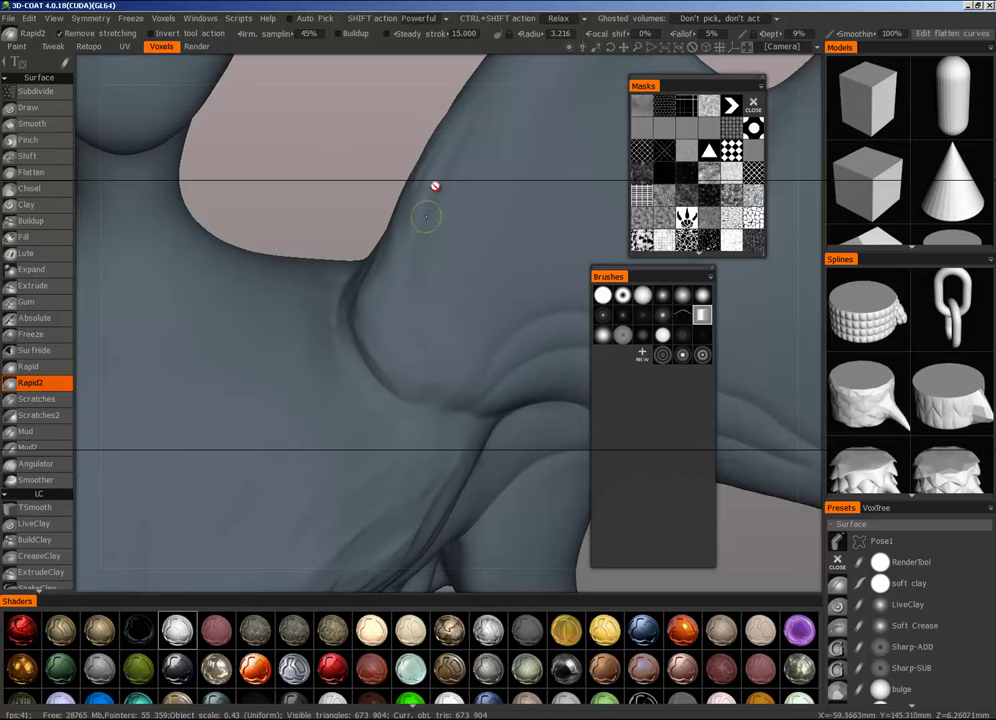
{"action": "left_click_drag", "start_coordinate": [435, 186], "coordinate": [442, 220], "text": "alt"}
Step: Try the lavender, grey and pale pink shaders on the figure and check how the sculpted torso and shoulder read
{"action": "right_click", "coordinate": [442, 220]}
{"action": "right_click_drag", "start_coordinate": [442, 220], "coordinate": [345, 456], "text": "alt"}
{"action": "middle_click_drag", "start_coordinate": [388, 490], "coordinate": [387, 367], "text": "alt"}
{"action": "scroll", "coordinate": [302, 686], "scroll_direction": "down", "scroll_amount": 1}
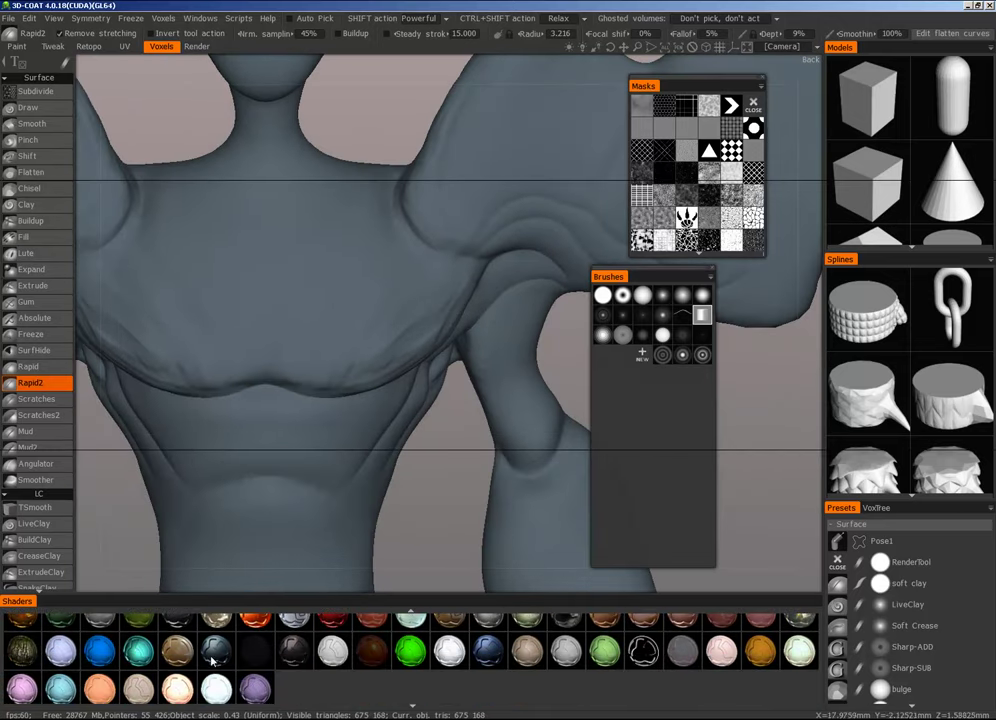
{"action": "left_click", "coordinate": [61, 652]}
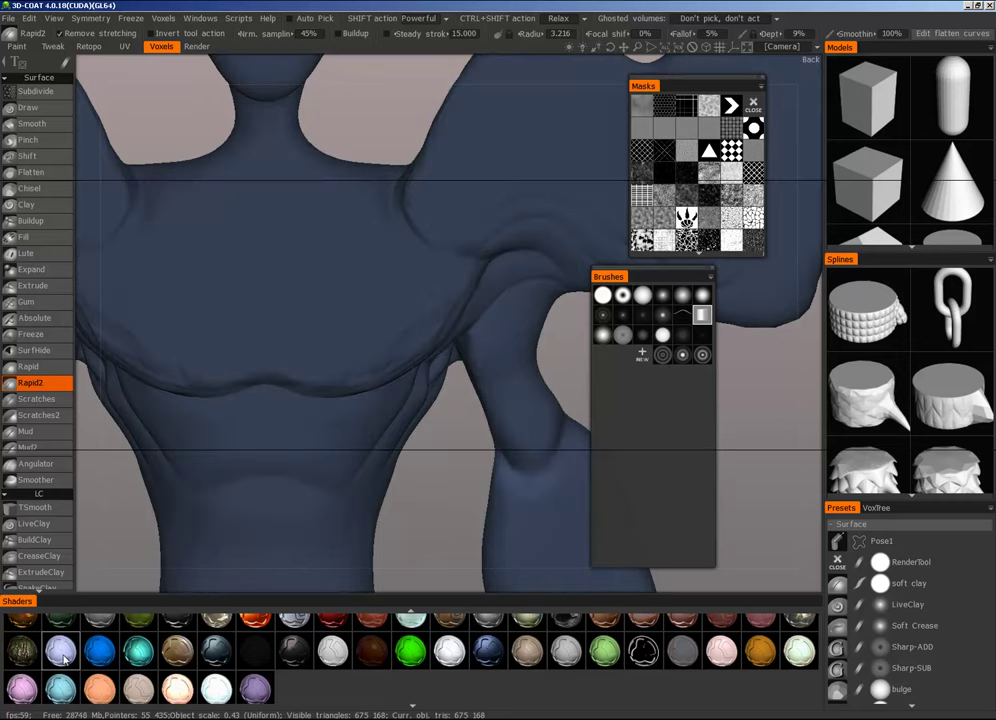
{"action": "left_click", "coordinate": [564, 652]}
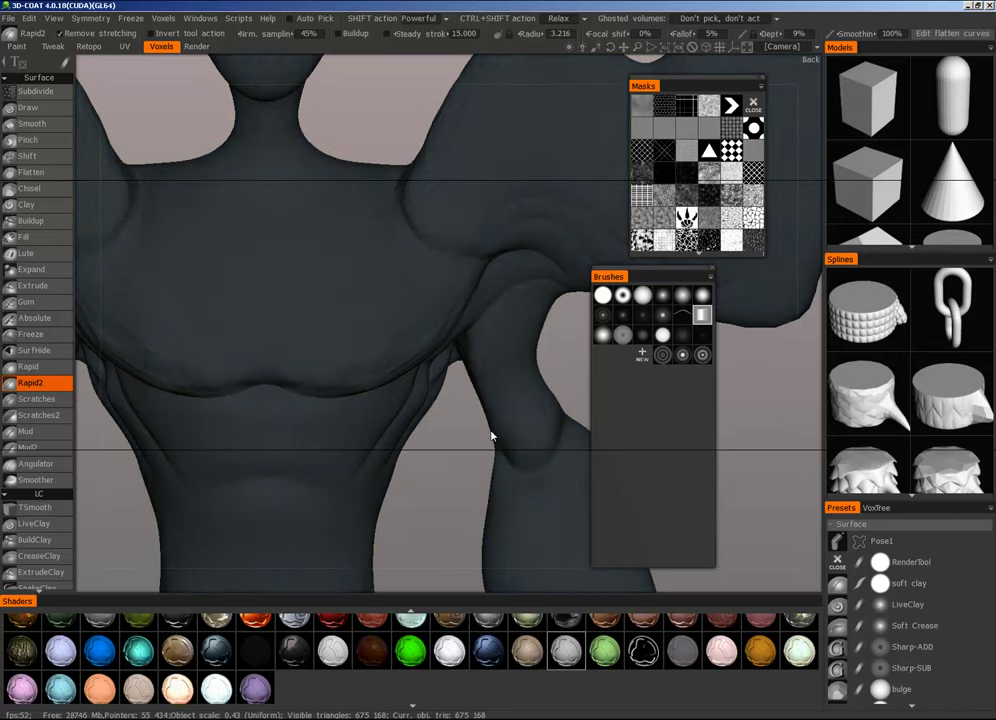
{"action": "left_click", "coordinate": [722, 653]}
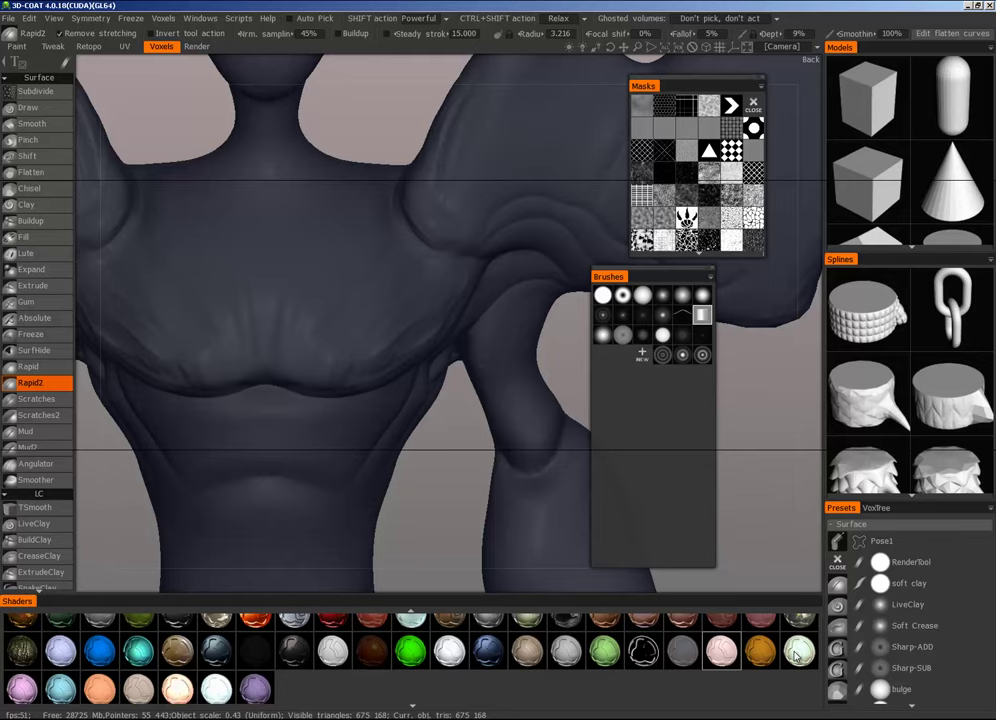
{"action": "scroll", "coordinate": [282, 465], "scroll_direction": "down", "scroll_amount": 4}
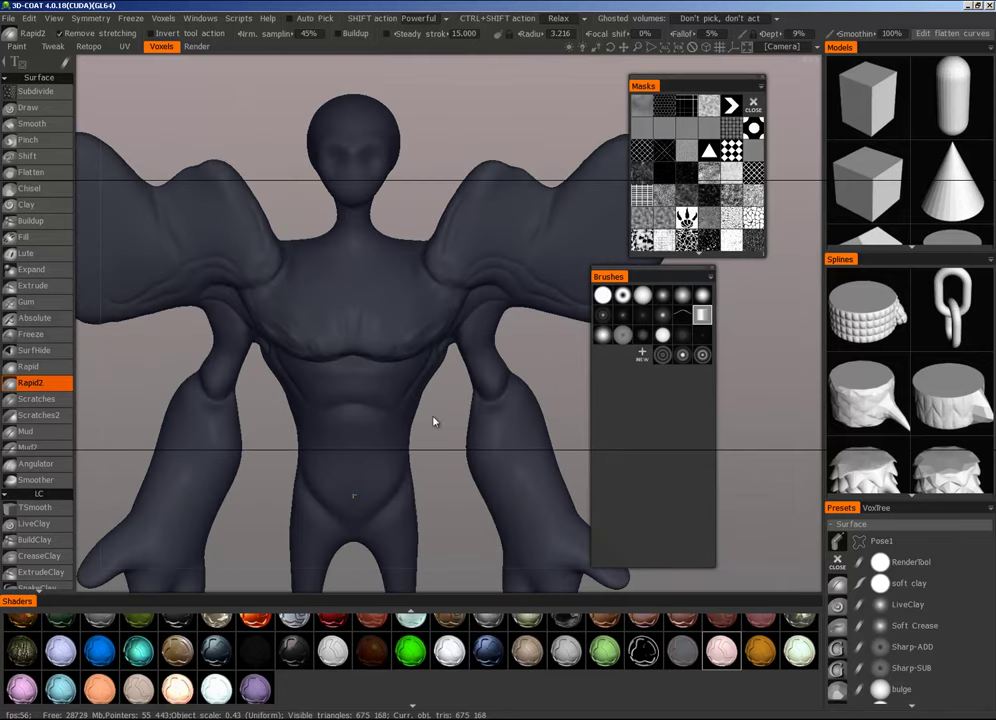
{"action": "right_click_drag", "start_coordinate": [434, 421], "coordinate": [560, 167], "text": "alt"}
{"action": "mouse_move", "coordinate": [560, 167]}
{"action": "middle_mouse_down", "text": "alt"}
{"action": "mouse_move", "coordinate": [436, 374]}
{"action": "mouse_move", "coordinate": [412, 352]}
{"action": "middle_mouse_up", "text": "alt"}
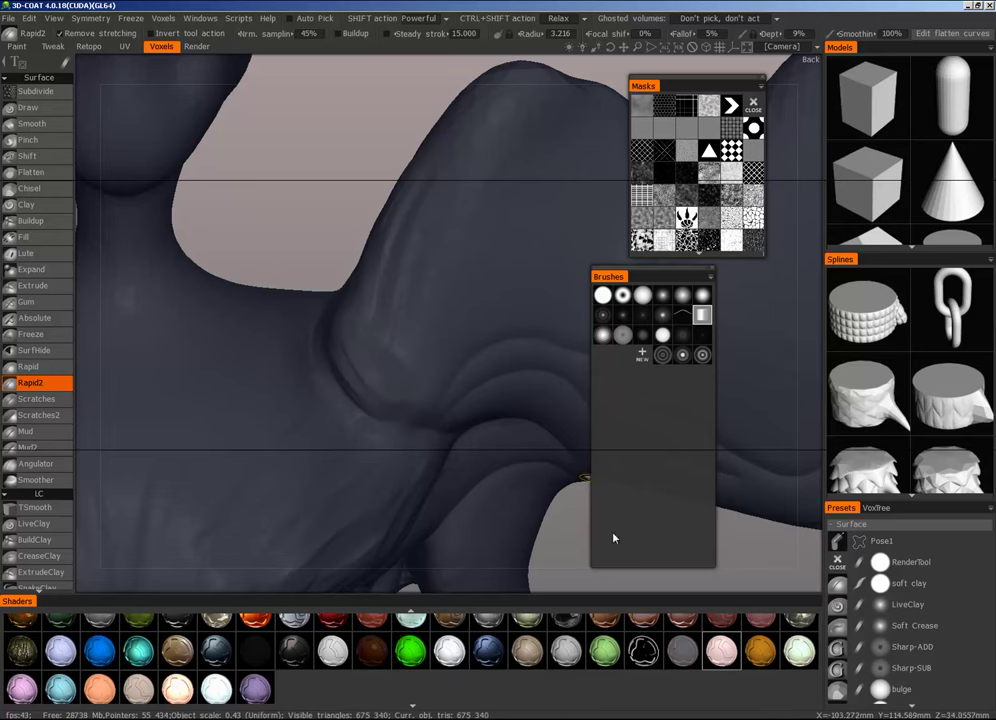
Step: Apply the beige-brown shader from the first row to the figure and adjust the viewport light
{"action": "scroll", "coordinate": [576, 670], "scroll_direction": "up", "scroll_amount": 1}
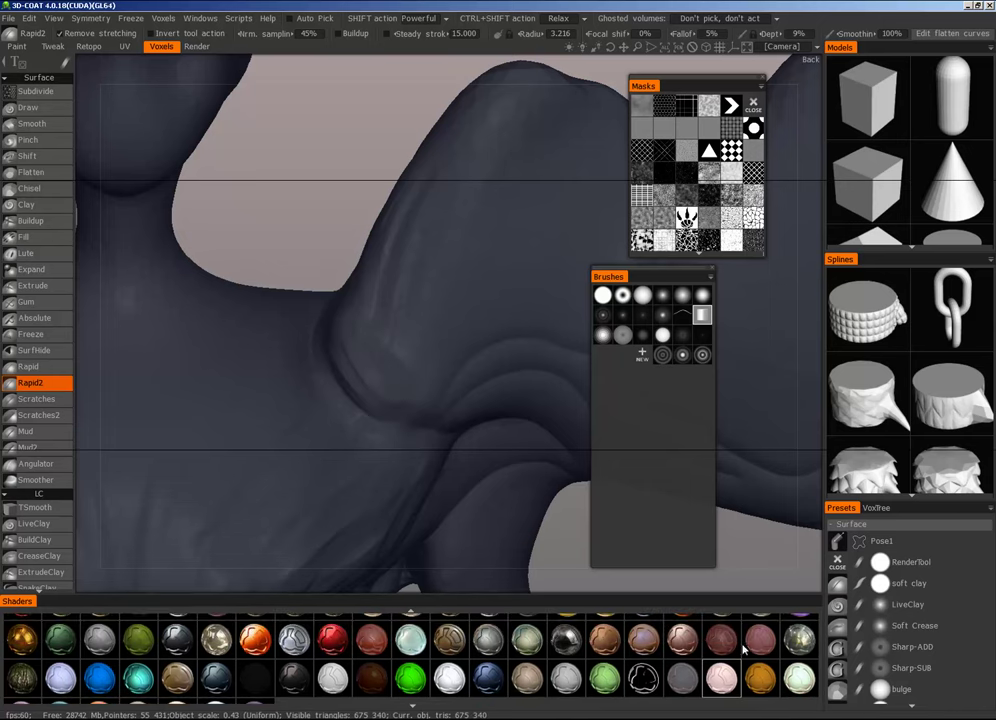
{"action": "scroll", "coordinate": [740, 660], "scroll_direction": "up", "scroll_amount": 1}
{"action": "left_click", "coordinate": [727, 639]}
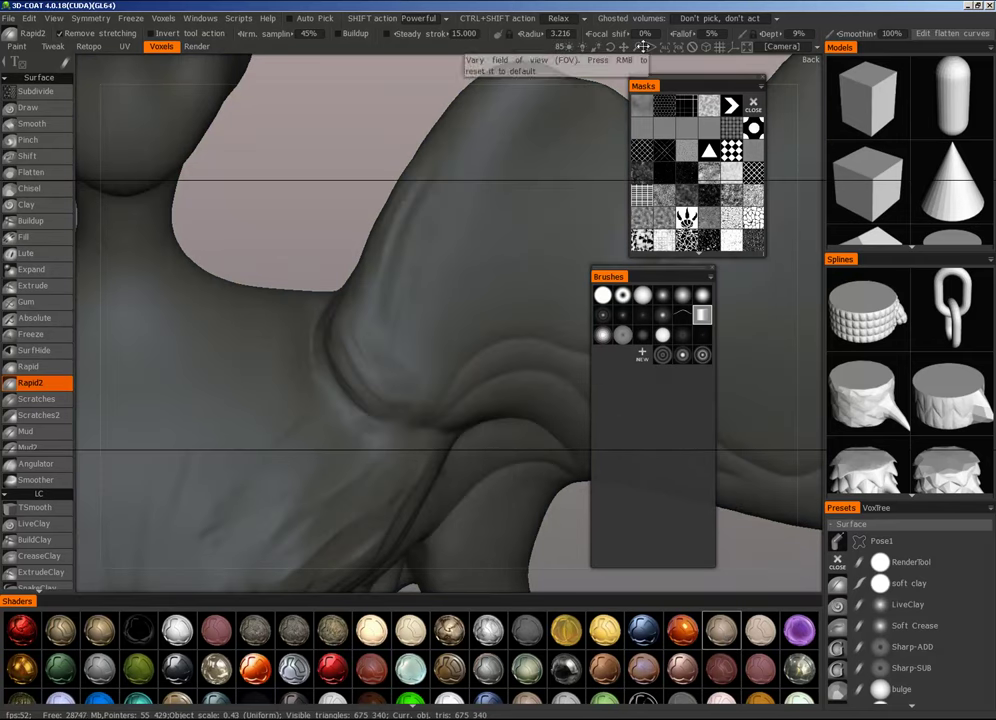
{"action": "left_click_drag", "start_coordinate": [589, 47], "coordinate": [592, 50]}
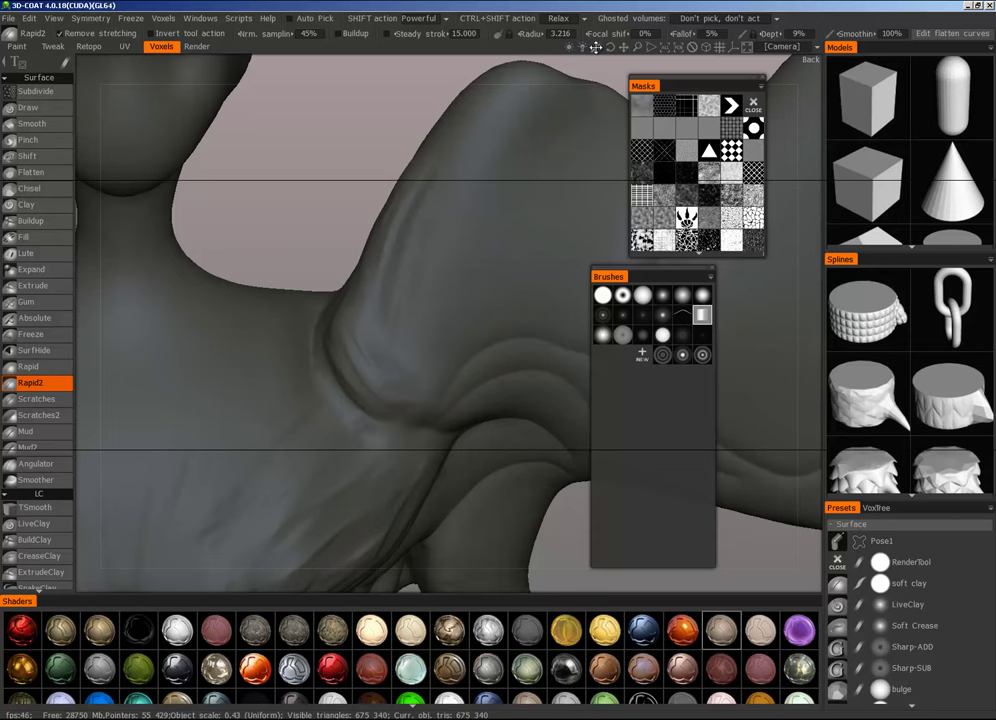
Step: Add more Rapid2 strokes along the crease at the shoulder's base to sharpen its separation from the chest
{"action": "right_click_drag", "start_coordinate": [533, 97], "coordinate": [469, 276], "text": "alt"}
{"action": "left_click_drag", "start_coordinate": [353, 332], "coordinate": [385, 396]}
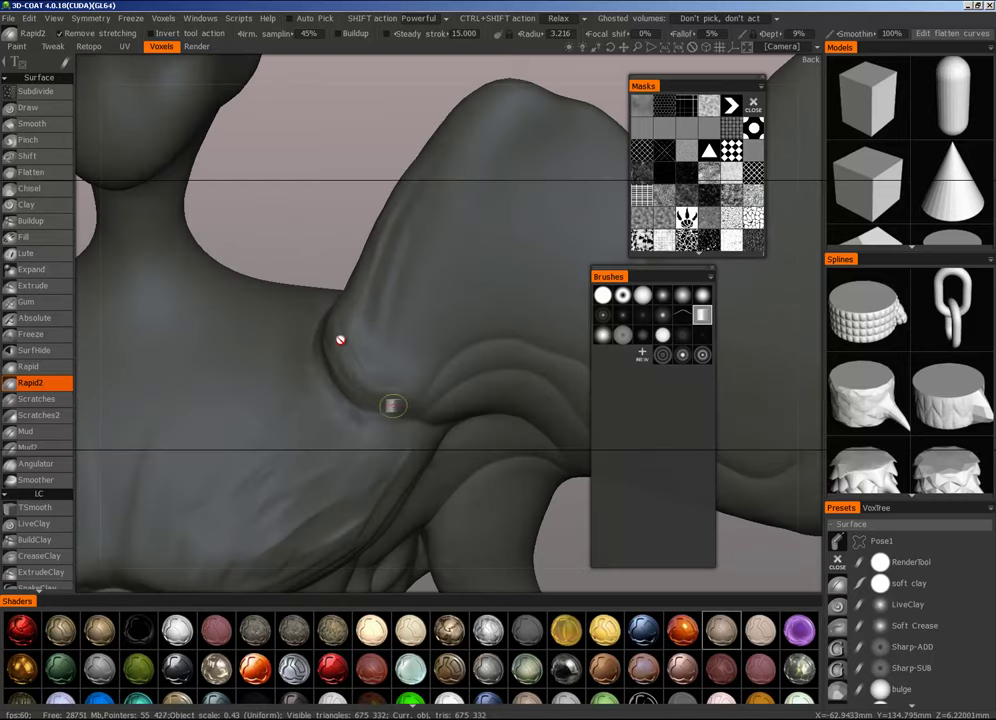
{"action": "left_click_drag", "start_coordinate": [340, 340], "coordinate": [367, 383]}
{"action": "left_click_drag", "start_coordinate": [417, 283], "coordinate": [393, 308], "text": "alt"}
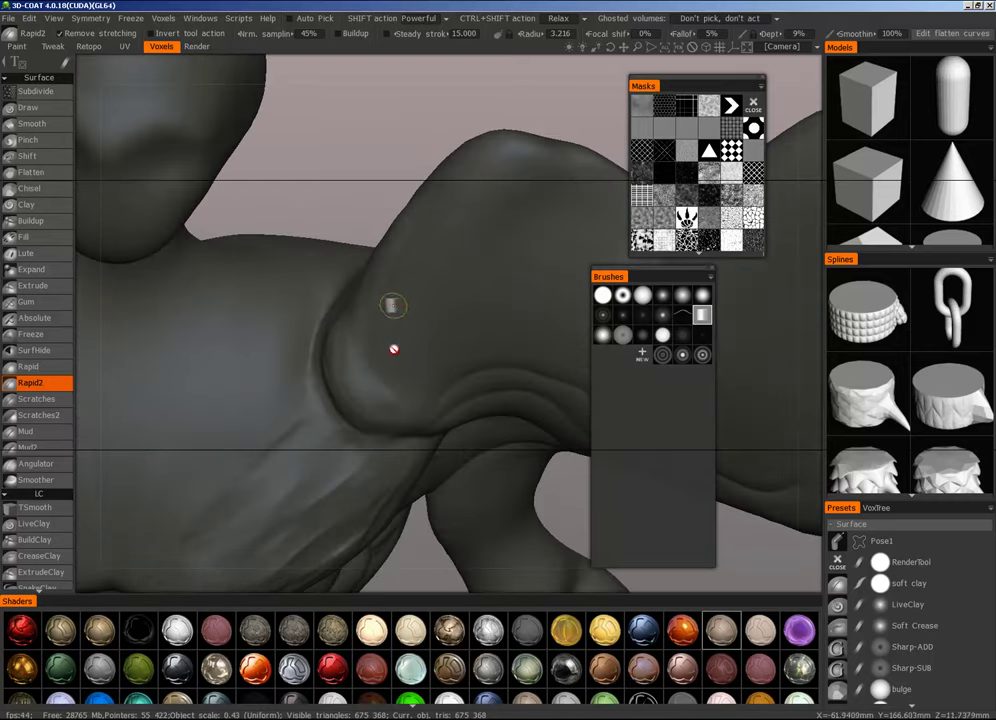
Step: Carve fine Rapid2 creases along the shoulder's inner edge and just above its upper fold
{"action": "middle_click_drag", "start_coordinate": [380, 390], "coordinate": [356, 371]}
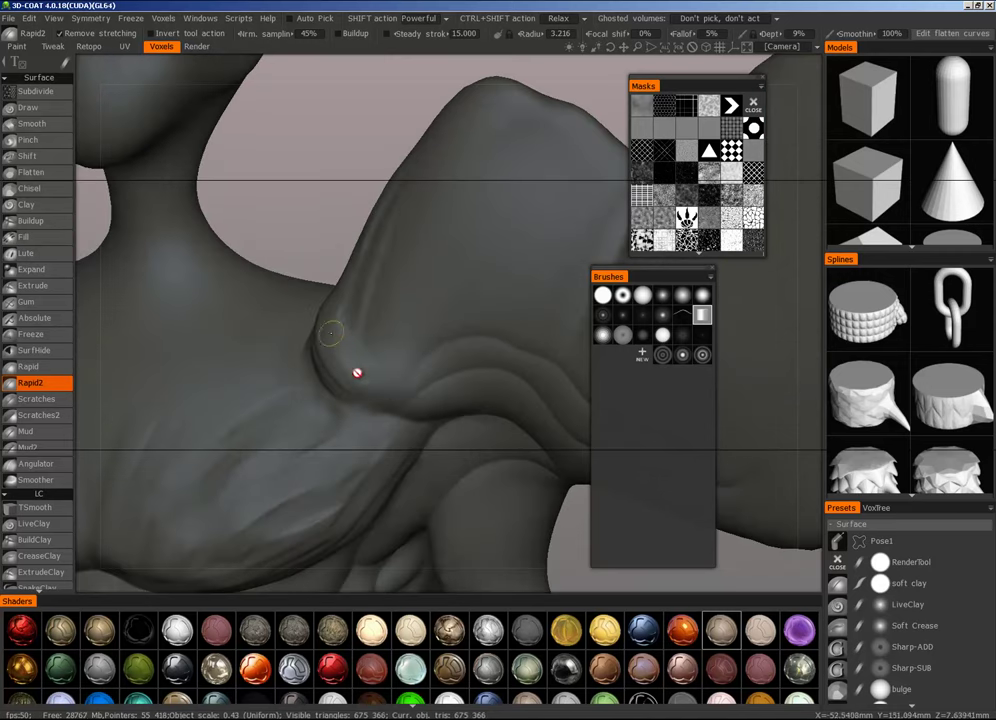
{"action": "middle_click_drag", "start_coordinate": [458, 313], "coordinate": [369, 370]}
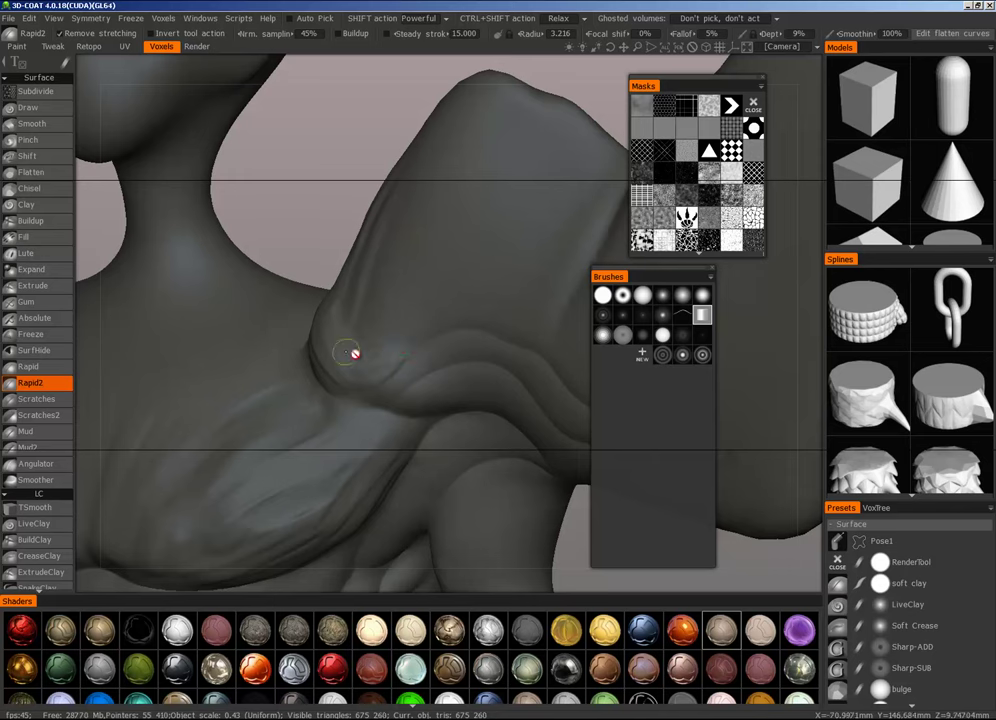
{"action": "mouse_move", "coordinate": [400, 356]}
{"action": "left_mouse_down"}
{"action": "mouse_move", "coordinate": [378, 349]}
{"action": "mouse_move", "coordinate": [367, 376]}
{"action": "left_mouse_up"}
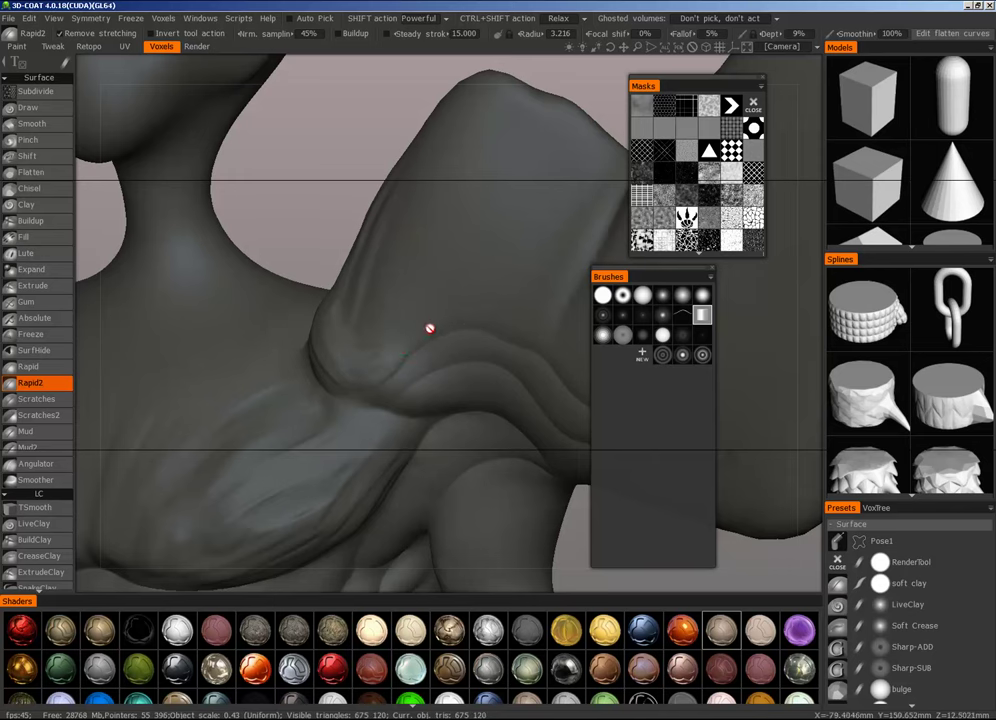
Step: Switch to Mud2 with a radius of 3.754, build up the area above the shoulder's upper fold and smooth it
{"action": "middle_click_drag", "start_coordinate": [430, 329], "coordinate": [178, 362]}
{"action": "left_click", "coordinate": [45, 446]}
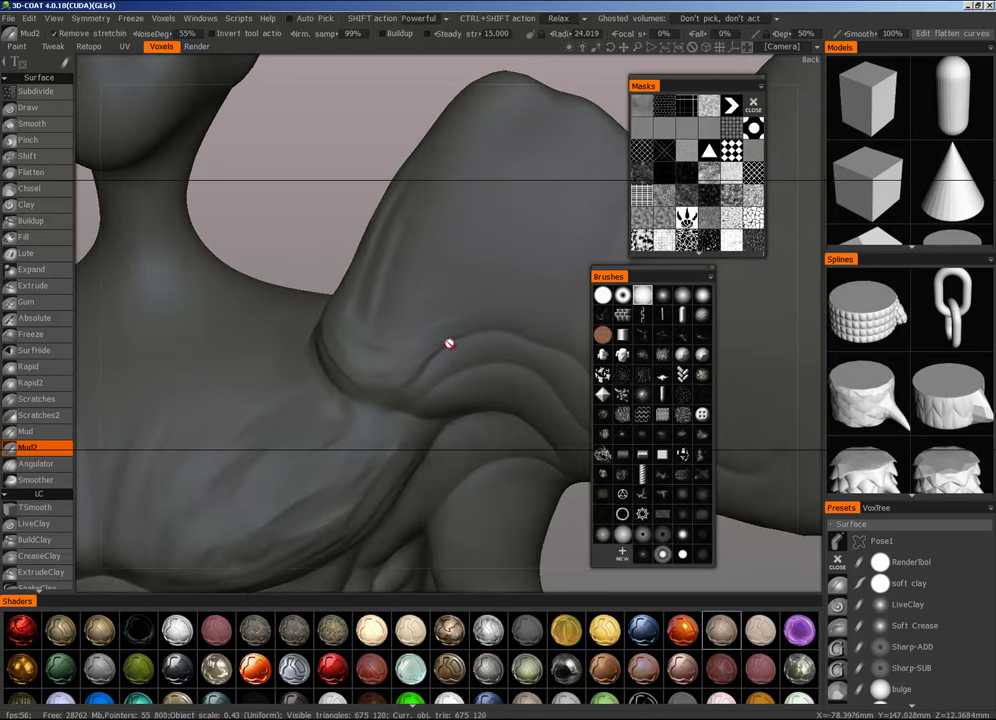
{"action": "mouse_move", "coordinate": [426, 302]}
{"action": "left_mouse_down"}
{"action": "mouse_move", "coordinate": [460, 274]}
{"action": "mouse_move", "coordinate": [400, 336]}
{"action": "mouse_move", "coordinate": [520, 294]}
{"action": "left_mouse_up"}
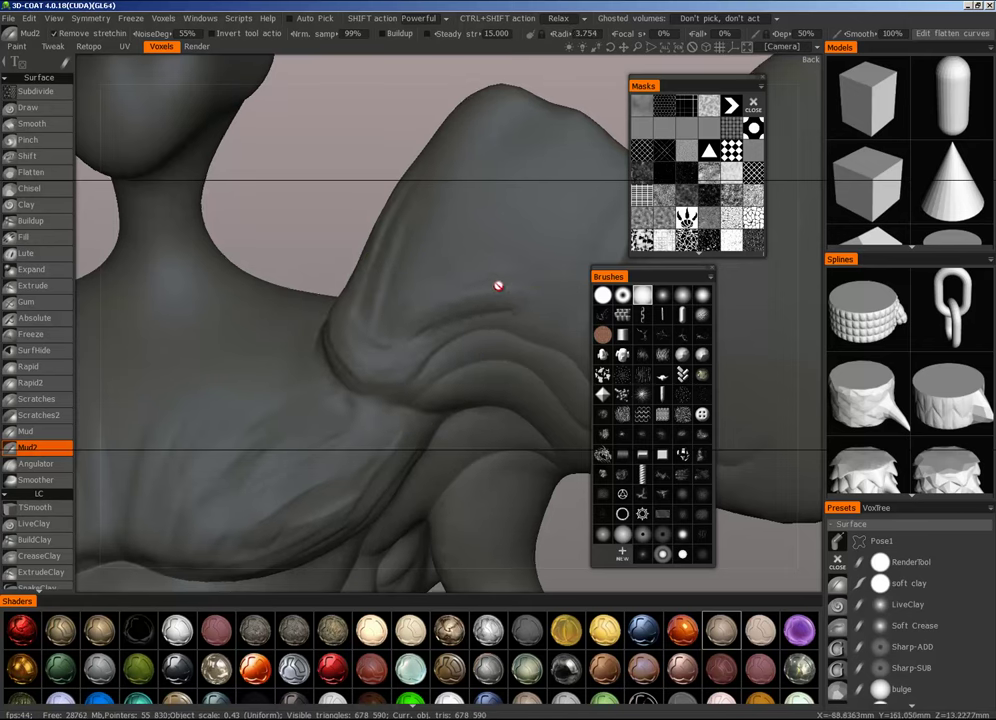
{"action": "right_click_drag", "start_coordinate": [498, 285], "coordinate": [440, 322], "text": "alt"}
{"action": "mouse_move", "coordinate": [488, 327]}
{"action": "left_mouse_down", "text": "shift"}
{"action": "mouse_move", "coordinate": [476, 320]}
{"action": "mouse_move", "coordinate": [505, 314]}
{"action": "mouse_move", "coordinate": [493, 317]}
{"action": "mouse_move", "coordinate": [574, 329]}
{"action": "mouse_move", "coordinate": [411, 329]}
{"action": "mouse_move", "coordinate": [375, 373]}
{"action": "mouse_move", "coordinate": [558, 285]}
{"action": "mouse_move", "coordinate": [480, 266]}
{"action": "mouse_move", "coordinate": [425, 305]}
{"action": "left_mouse_up", "text": "shift"}
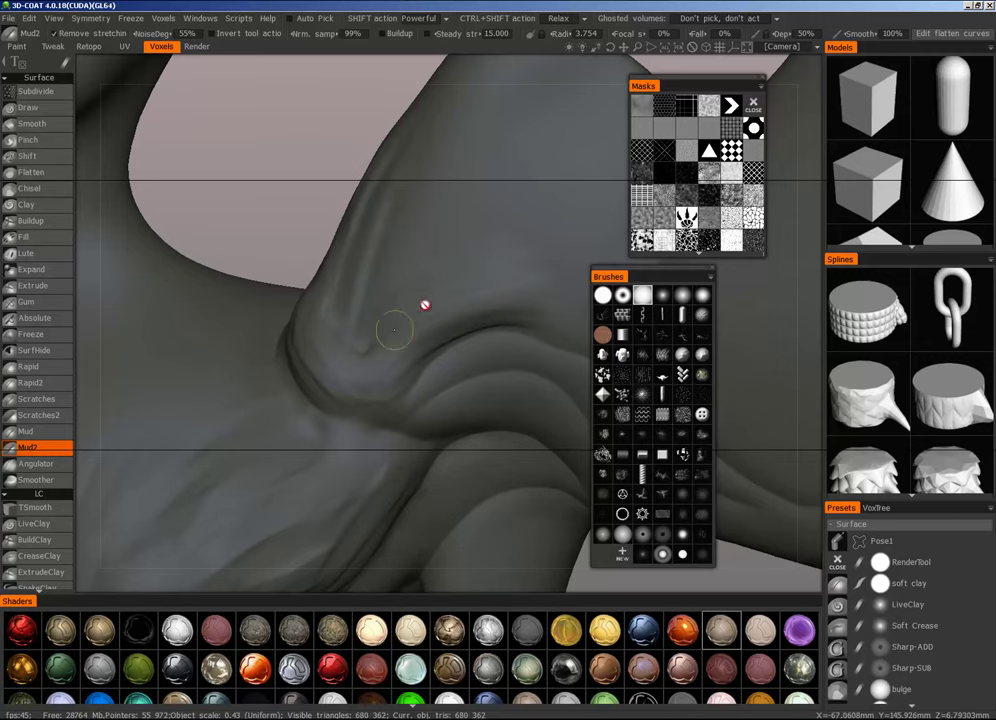
{"action": "mouse_move", "coordinate": [538, 316]}
{"action": "left_mouse_down", "text": "alt"}
{"action": "mouse_move", "coordinate": [476, 307]}
{"action": "mouse_move", "coordinate": [407, 273]}
{"action": "mouse_move", "coordinate": [494, 291]}
{"action": "mouse_move", "coordinate": [502, 276]}
{"action": "mouse_move", "coordinate": [392, 257]}
{"action": "mouse_move", "coordinate": [476, 296]}
{"action": "mouse_move", "coordinate": [355, 266]}
{"action": "mouse_move", "coordinate": [389, 246]}
{"action": "mouse_move", "coordinate": [382, 254]}
{"action": "mouse_move", "coordinate": [465, 294]}
{"action": "mouse_move", "coordinate": [478, 229]}
{"action": "mouse_move", "coordinate": [460, 283]}
{"action": "mouse_move", "coordinate": [449, 267]}
{"action": "mouse_move", "coordinate": [469, 268]}
{"action": "mouse_move", "coordinate": [543, 169]}
{"action": "left_mouse_up", "text": "alt"}
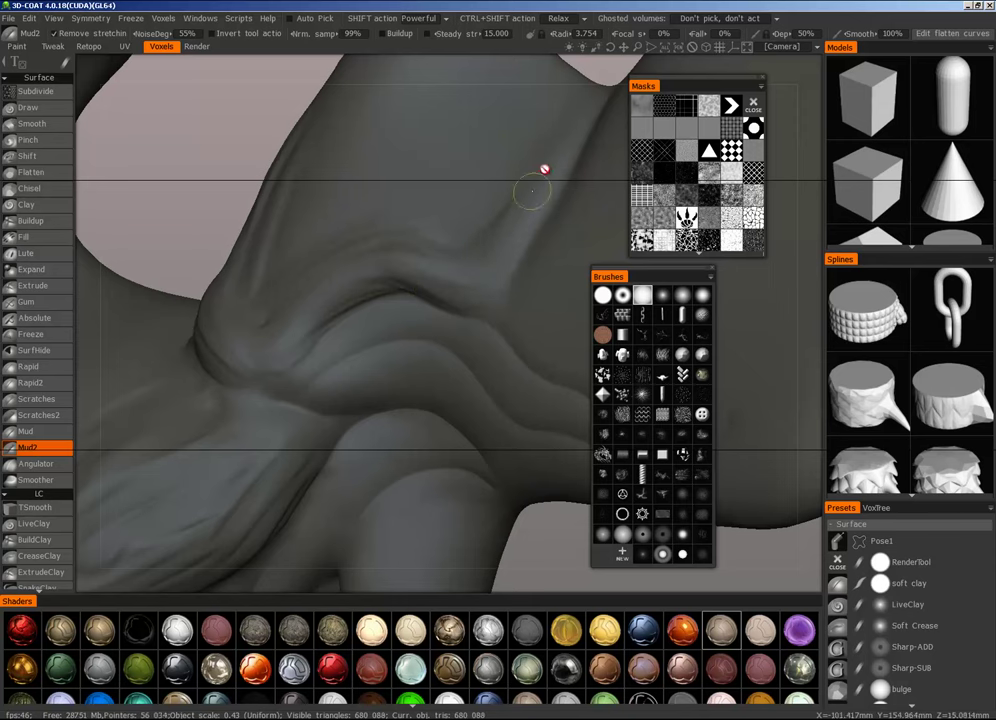
Step: Try a Draw stroke on the middle of the shoulder with radius 3.334 and depth 60%, and undo it
{"action": "left_click", "coordinate": [30, 107]}
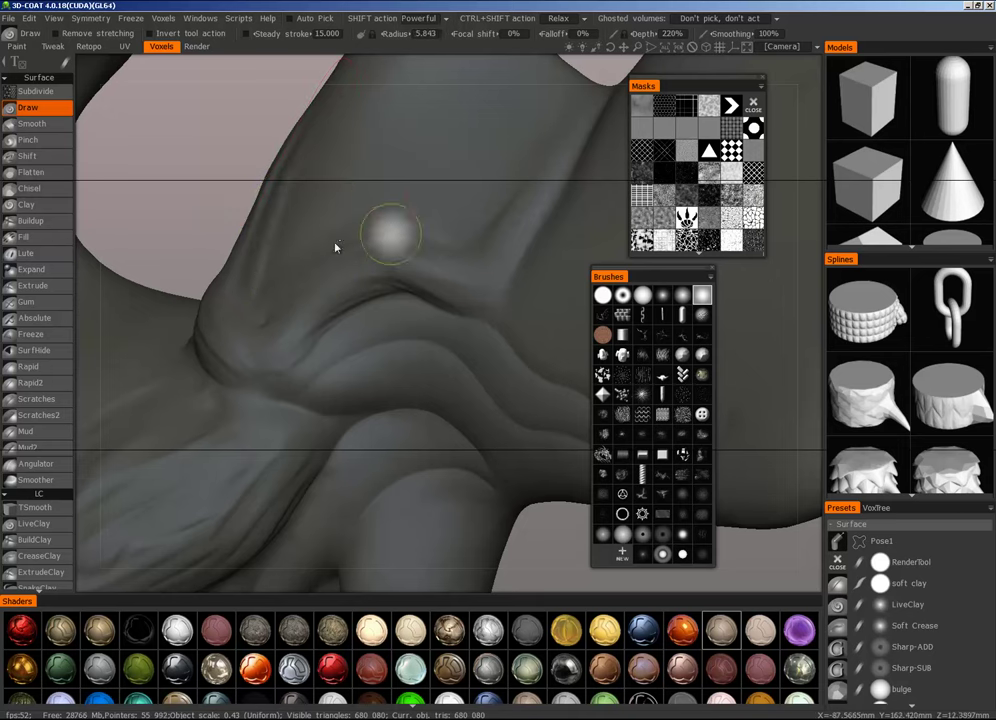
{"action": "right_click_drag", "start_coordinate": [381, 261], "coordinate": [382, 258]}
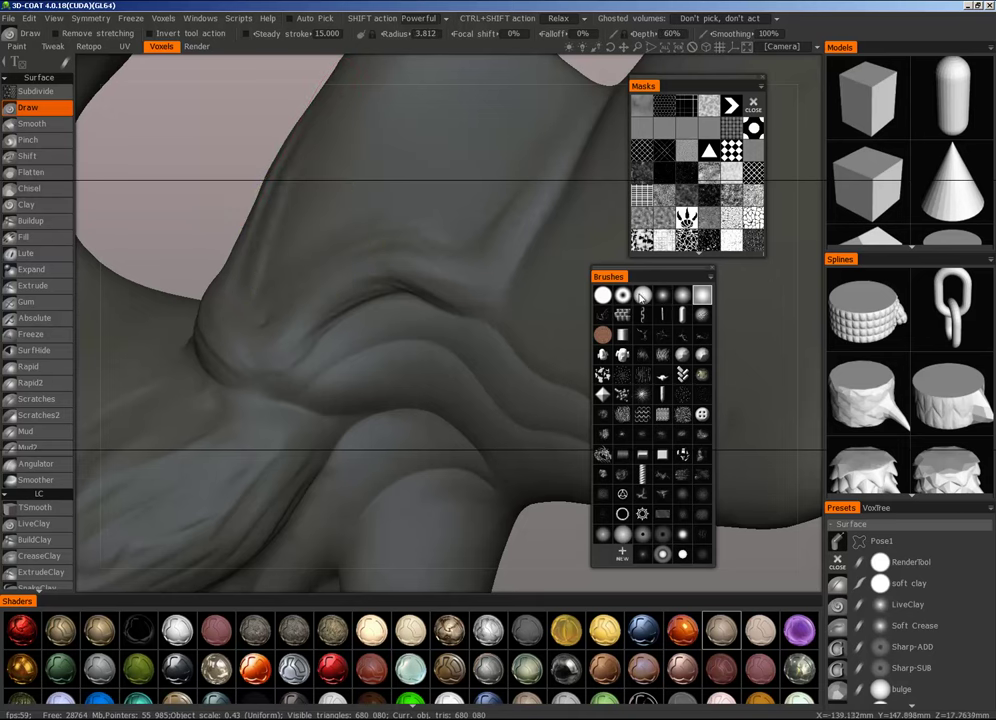
{"action": "left_click", "coordinate": [645, 298]}
{"action": "right_click_drag", "start_coordinate": [398, 205], "coordinate": [394, 207]}
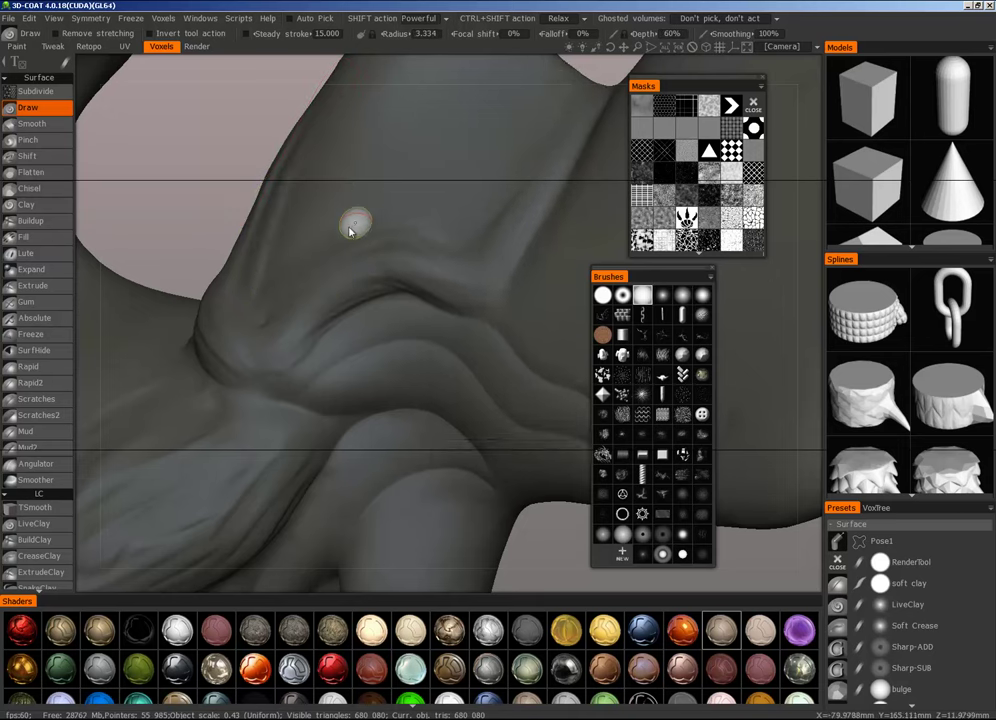
{"action": "left_click_drag", "start_coordinate": [354, 224], "coordinate": [355, 241], "text": "alt"}
{"action": "left_click_drag", "start_coordinate": [400, 211], "coordinate": [374, 236]}
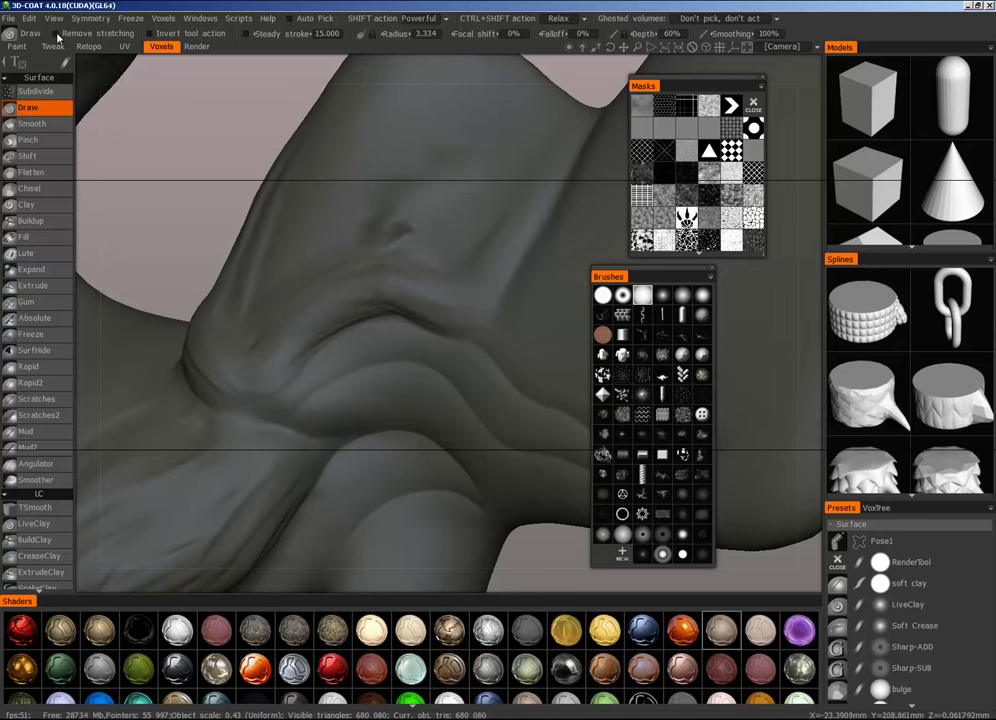
{"action": "key", "text": "ctrl+z"}
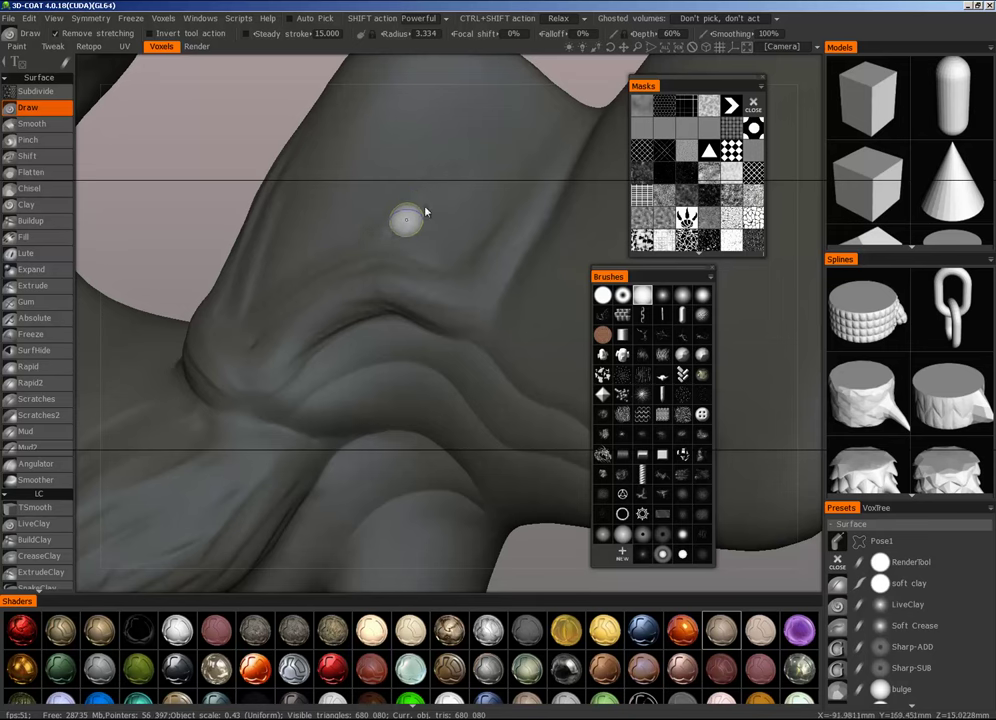
Step: With Remove stretching on, try building a raised diagonal muscle on the shoulder with Draw strokes, and smooth it at radius 5.497
{"action": "mouse_move", "coordinate": [468, 158]}
{"action": "left_mouse_down"}
{"action": "mouse_move", "coordinate": [382, 230]}
{"action": "mouse_move", "coordinate": [444, 187]}
{"action": "mouse_move", "coordinate": [393, 233]}
{"action": "left_mouse_up"}
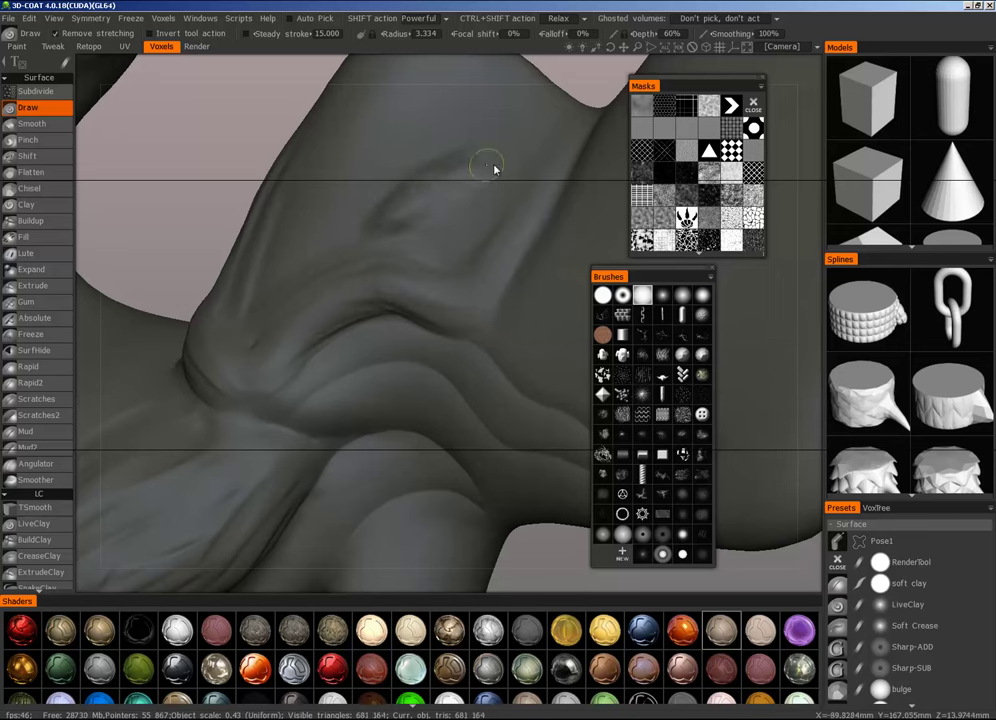
{"action": "mouse_move", "coordinate": [502, 165]}
{"action": "left_mouse_down"}
{"action": "mouse_move", "coordinate": [402, 218]}
{"action": "mouse_move", "coordinate": [409, 232]}
{"action": "left_mouse_up"}
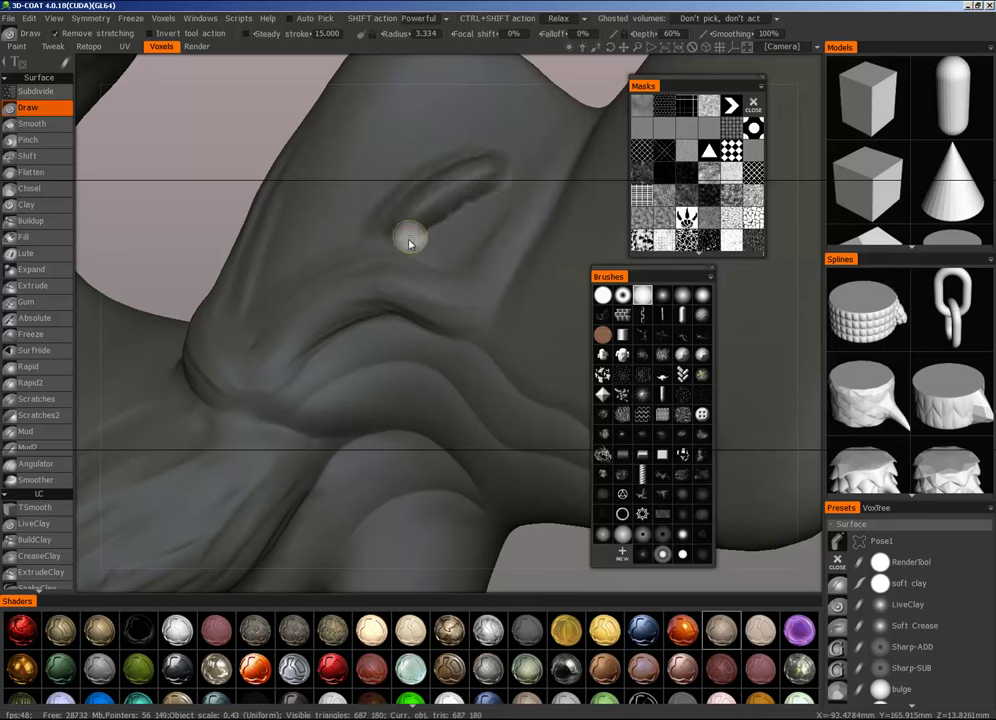
{"action": "left_click_drag", "start_coordinate": [468, 200], "coordinate": [429, 229]}
{"action": "mouse_move", "coordinate": [506, 195]}
{"action": "left_mouse_down"}
{"action": "mouse_move", "coordinate": [415, 230]}
{"action": "mouse_move", "coordinate": [462, 200]}
{"action": "mouse_move", "coordinate": [499, 152]}
{"action": "left_mouse_up"}
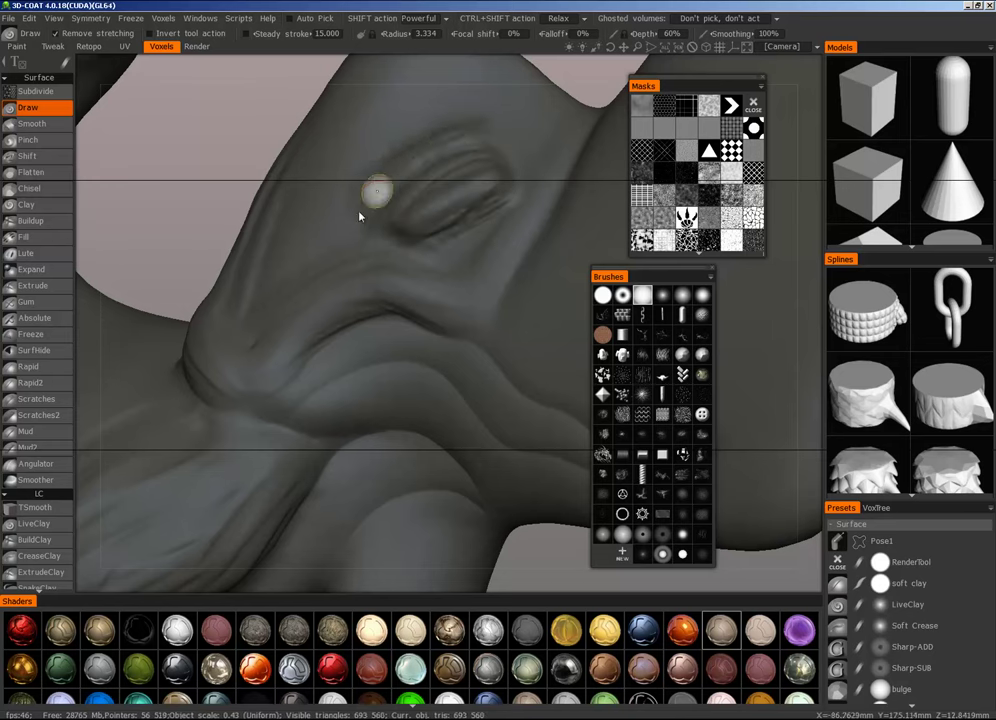
{"action": "right_click_drag", "start_coordinate": [490, 194], "coordinate": [529, 194], "text": "alt"}
{"action": "left_click_drag", "start_coordinate": [415, 204], "coordinate": [452, 237], "text": "alt"}
{"action": "right_click_drag", "start_coordinate": [432, 238], "coordinate": [443, 230]}
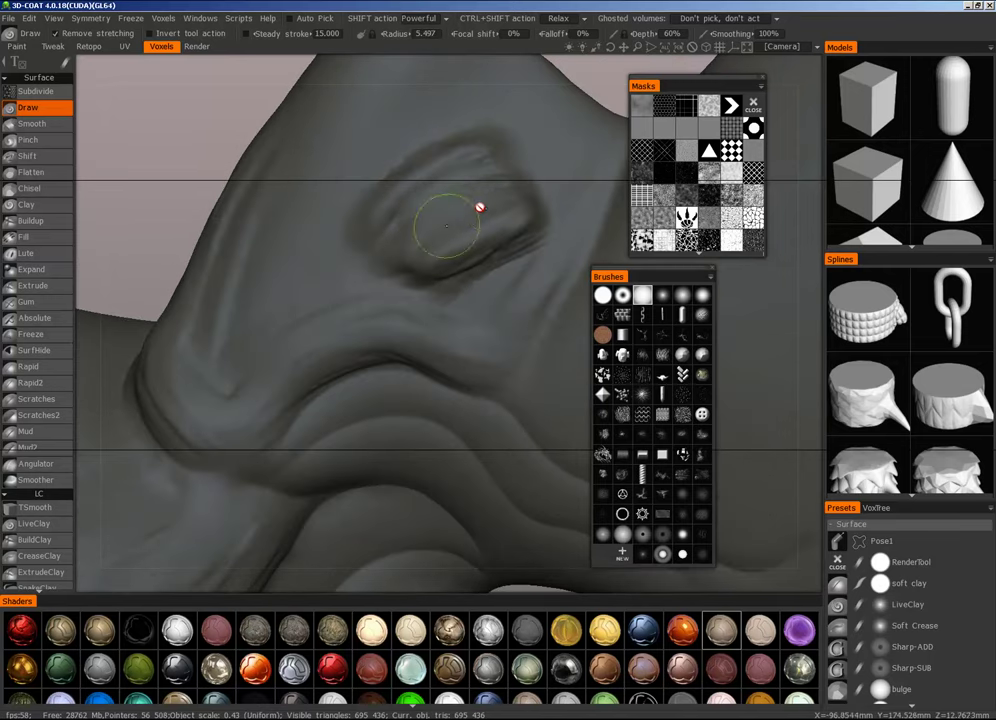
{"action": "mouse_move", "coordinate": [438, 186]}
{"action": "left_mouse_down", "text": "shift"}
{"action": "mouse_move", "coordinate": [542, 267]}
{"action": "mouse_move", "coordinate": [507, 329]}
{"action": "left_mouse_up", "text": "shift"}
Step: Undo the Draw strokes that formed the raised muscle on the shoulder
{"action": "key", "text": "ctrl+z"}
{"action": "key", "text": "ctrl+z"}
{"action": "key", "text": "ctrl+z"}
{"action": "key", "text": "ctrl+z"}
{"action": "key", "text": "ctrl+z"}
{"action": "key", "text": "ctrl+z"}
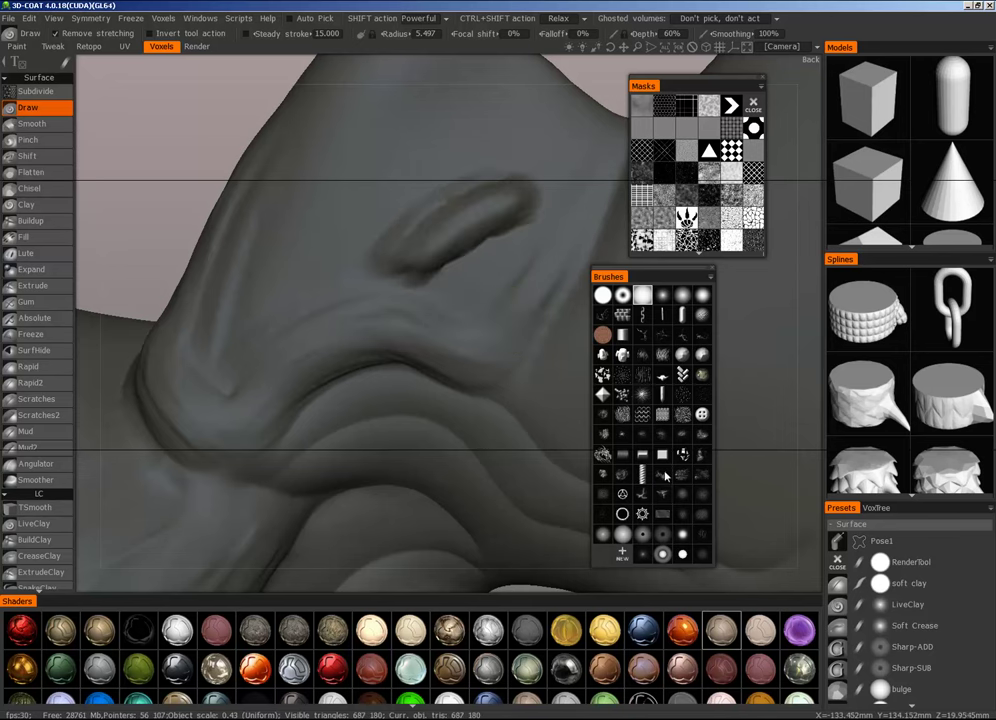
{"action": "key", "text": "ctrl+z"}
{"action": "key", "text": "ctrl+z"}
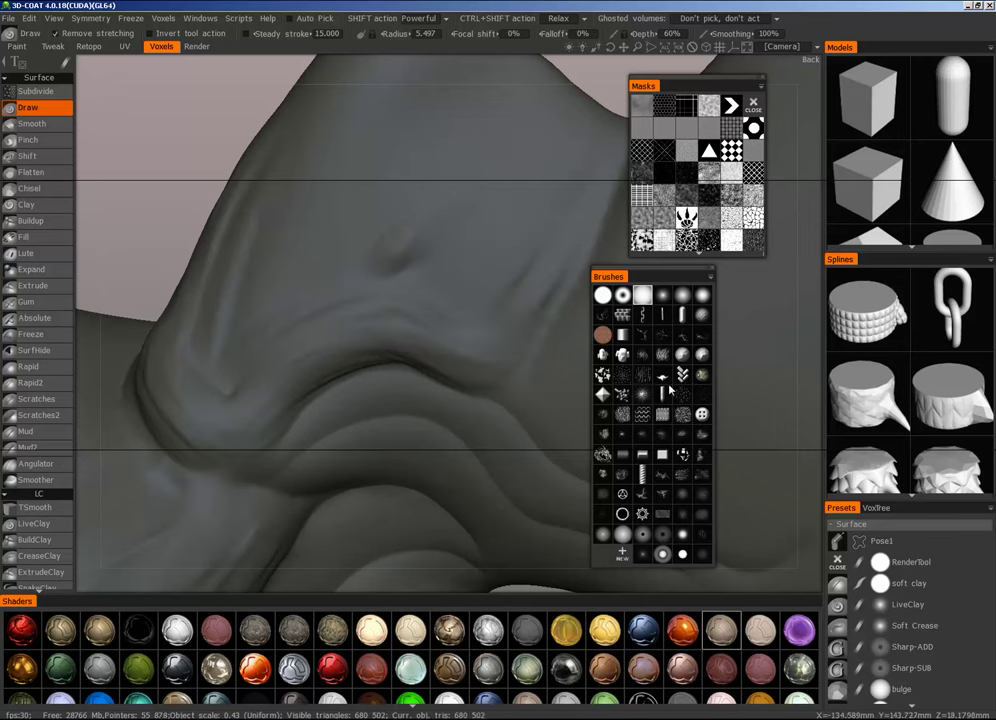
Step: Try diagonal Draw ridges across the shoulder using a softer round brush with radius 3.437 and depth 105%
{"action": "left_click", "coordinate": [663, 296]}
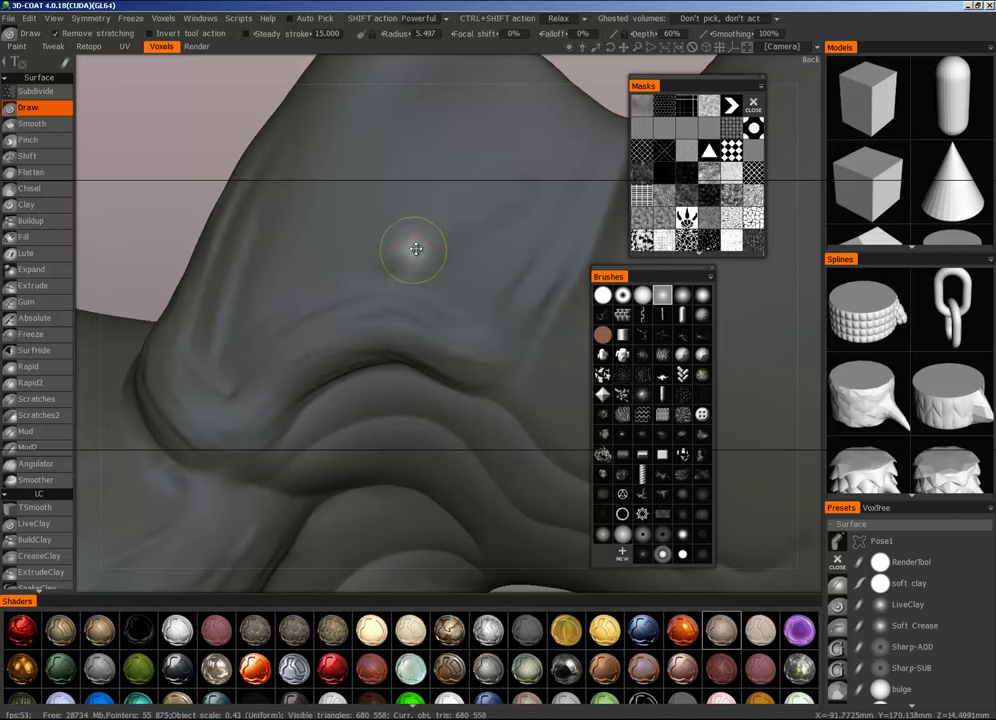
{"action": "right_click_drag", "start_coordinate": [359, 223], "coordinate": [347, 224]}
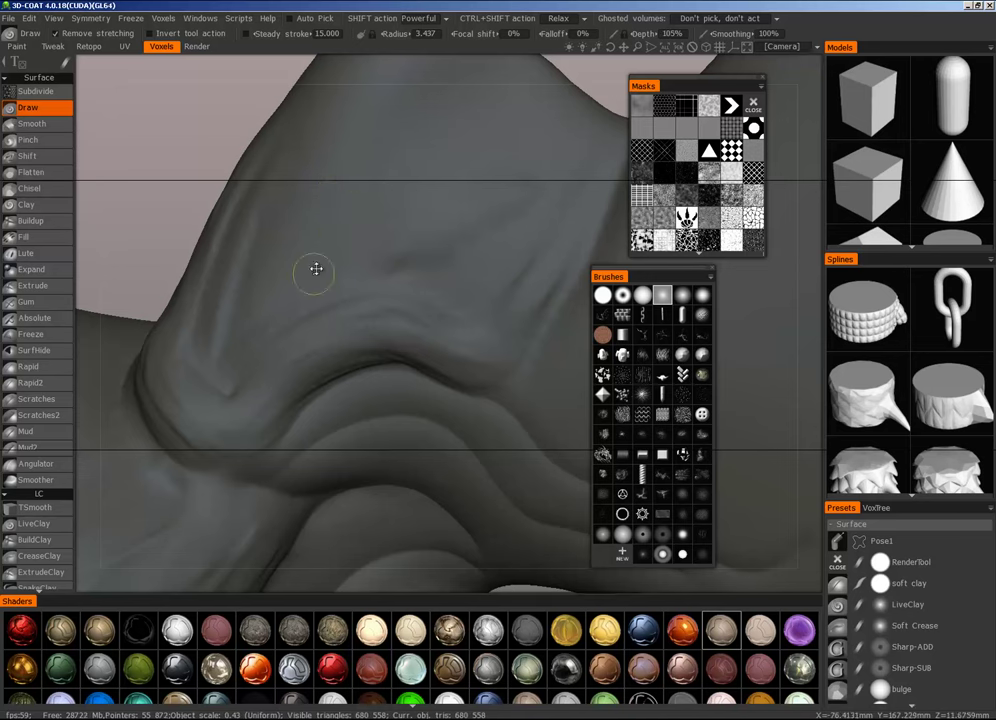
{"action": "mouse_move", "coordinate": [342, 263]}
{"action": "left_mouse_down"}
{"action": "mouse_move", "coordinate": [480, 181]}
{"action": "mouse_move", "coordinate": [475, 172]}
{"action": "left_mouse_up"}
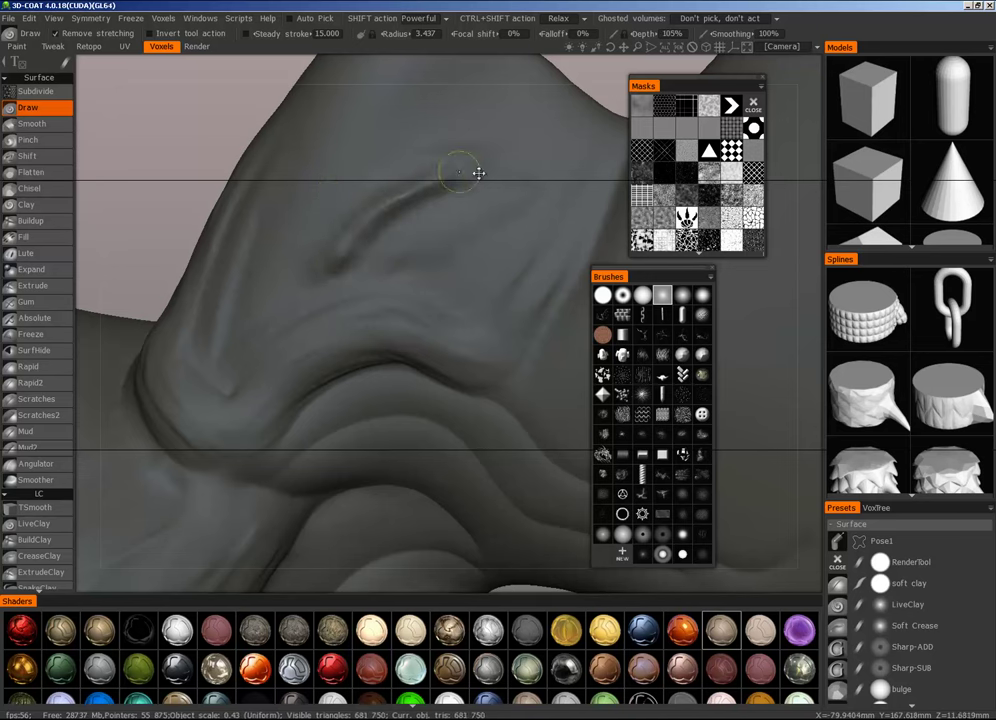
{"action": "mouse_move", "coordinate": [343, 264]}
{"action": "left_mouse_down"}
{"action": "mouse_move", "coordinate": [482, 180]}
{"action": "mouse_move", "coordinate": [501, 220]}
{"action": "left_mouse_up"}
{"action": "left_click_drag", "start_coordinate": [335, 295], "coordinate": [530, 232]}
{"action": "right_click_drag", "start_coordinate": [533, 229], "coordinate": [376, 303], "text": "alt"}
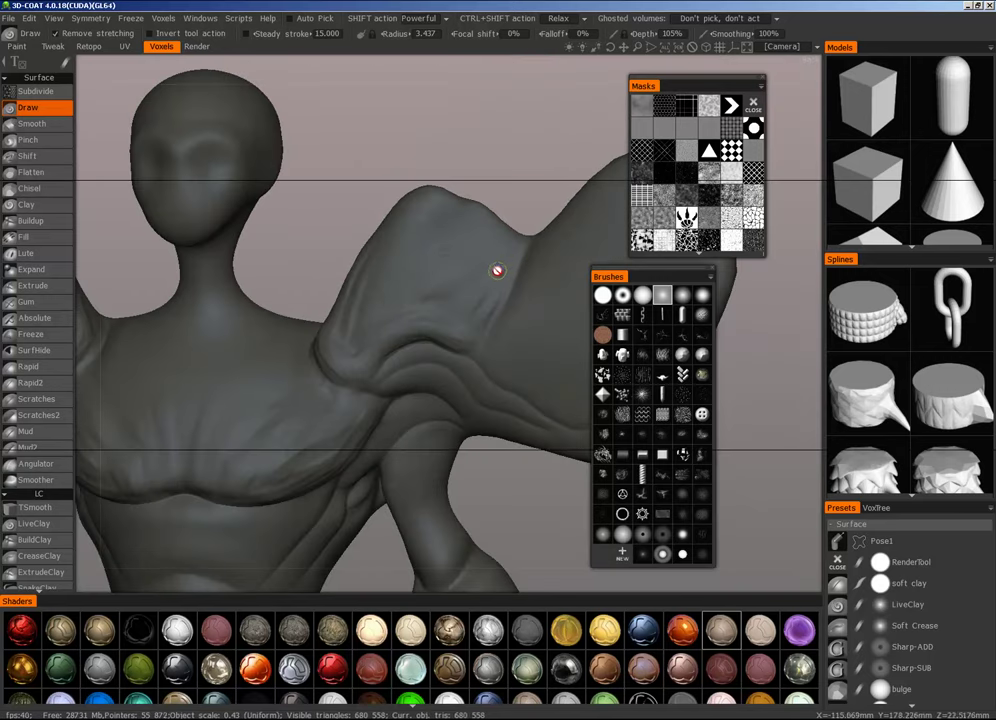
Step: Switch back to Mud2 and smooth the surface above the shoulder's upper fold
{"action": "left_click", "coordinate": [46, 450]}
{"action": "scroll", "coordinate": [482, 278], "scroll_direction": "up", "scroll_amount": 5}
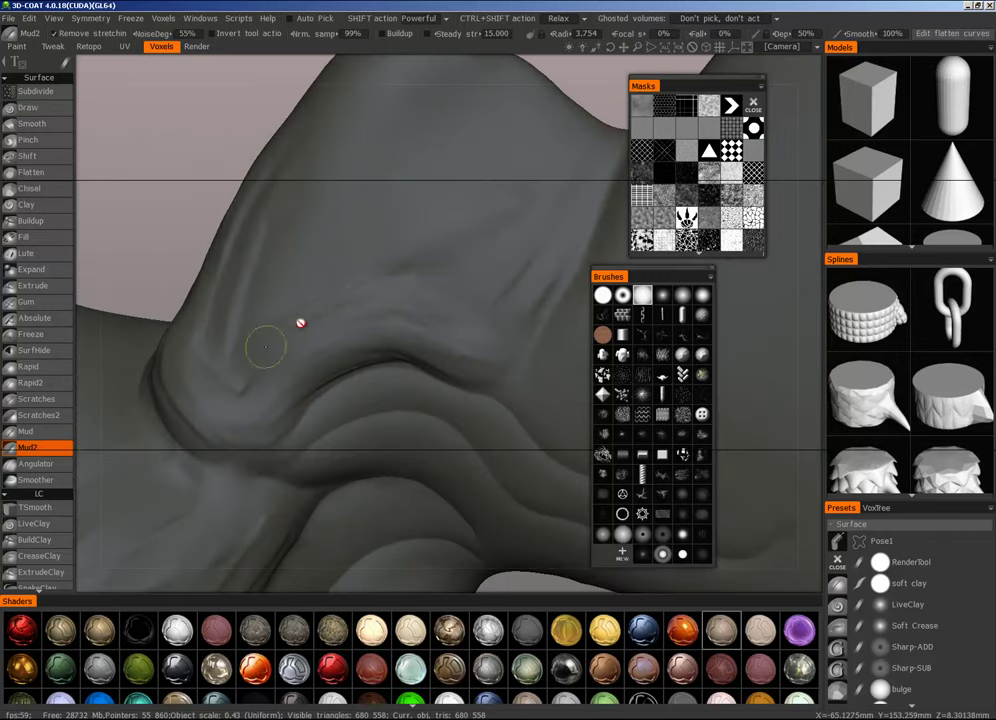
{"action": "left_click_drag", "start_coordinate": [261, 351], "coordinate": [367, 319], "text": "shift"}
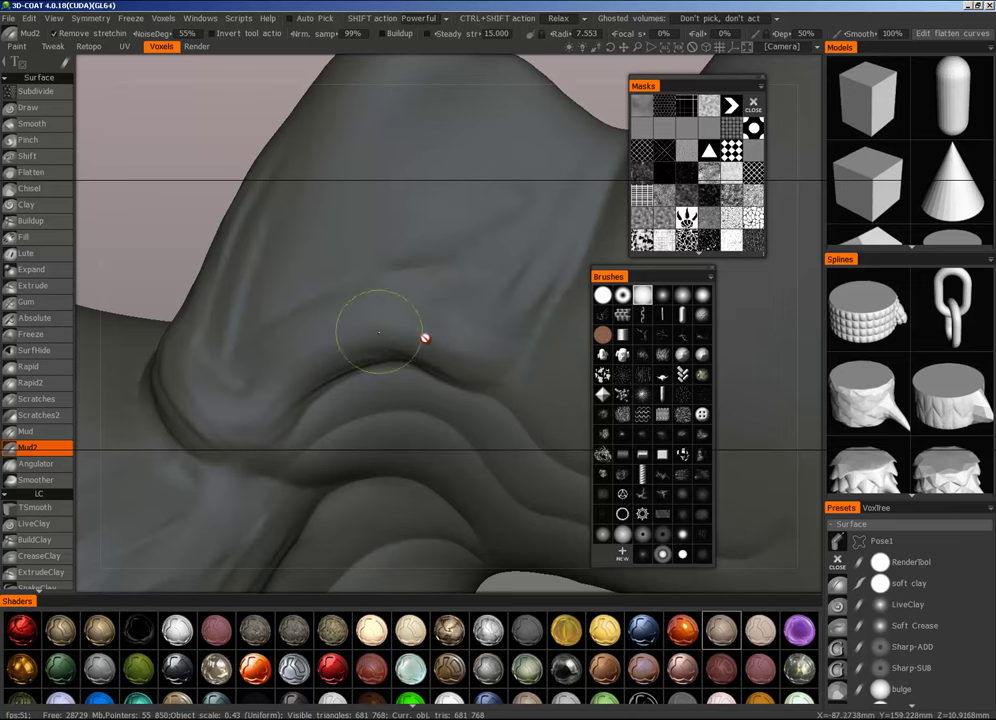
Step: Set the Mud2 radius to 6.250 and sculpt broad diagonal muscle bands across the front of the shoulder
{"action": "key", "text": "bracketleft"}
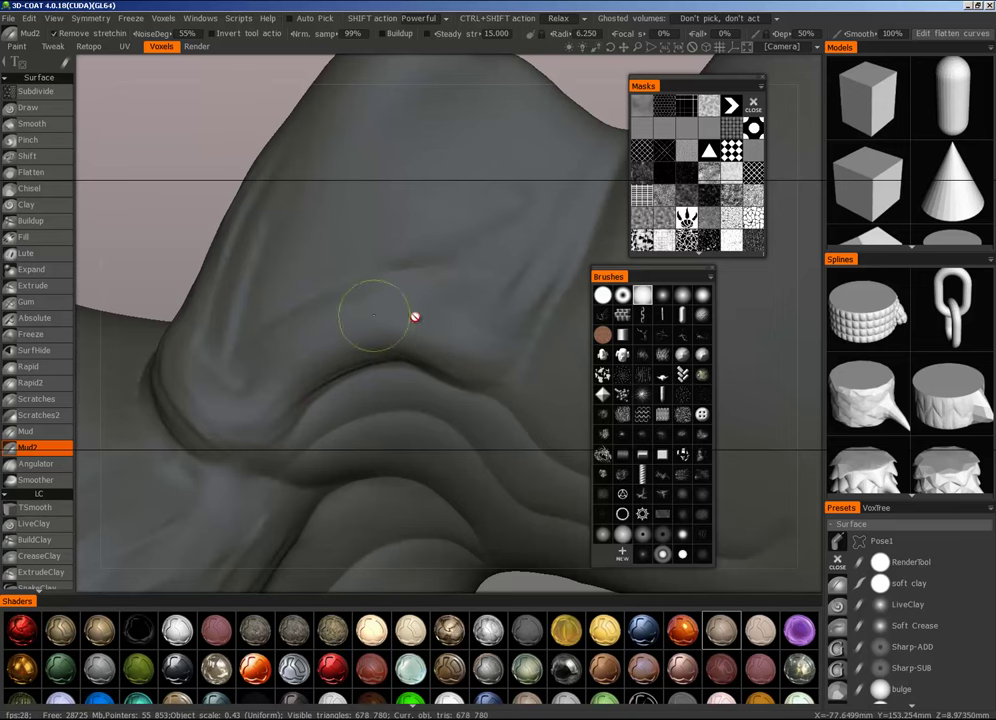
{"action": "left_click_drag", "start_coordinate": [334, 333], "coordinate": [392, 322]}
{"action": "mouse_move", "coordinate": [252, 326]}
{"action": "left_mouse_down"}
{"action": "mouse_move", "coordinate": [462, 222]}
{"action": "mouse_move", "coordinate": [483, 222]}
{"action": "left_mouse_up"}
{"action": "mouse_move", "coordinate": [288, 284]}
{"action": "left_mouse_down"}
{"action": "mouse_move", "coordinate": [433, 220]}
{"action": "mouse_move", "coordinate": [502, 209]}
{"action": "left_mouse_up"}
{"action": "mouse_move", "coordinate": [290, 270]}
{"action": "left_mouse_down"}
{"action": "mouse_move", "coordinate": [391, 214]}
{"action": "mouse_move", "coordinate": [315, 238]}
{"action": "left_mouse_up"}
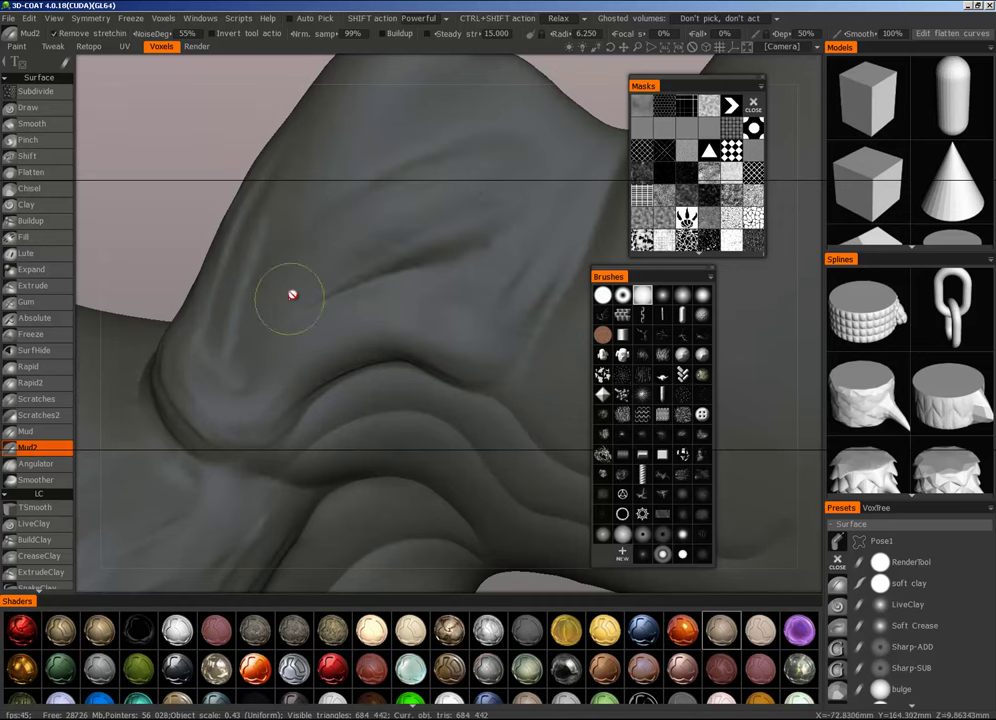
{"action": "left_click_drag", "start_coordinate": [292, 295], "coordinate": [500, 207]}
{"action": "middle_click_drag", "start_coordinate": [487, 226], "coordinate": [457, 284], "text": "alt"}
{"action": "mouse_move", "coordinate": [327, 327]}
{"action": "left_mouse_down"}
{"action": "mouse_move", "coordinate": [465, 276]}
{"action": "mouse_move", "coordinate": [494, 201]}
{"action": "mouse_move", "coordinate": [433, 185]}
{"action": "mouse_move", "coordinate": [387, 193]}
{"action": "mouse_move", "coordinate": [426, 191]}
{"action": "left_mouse_up"}
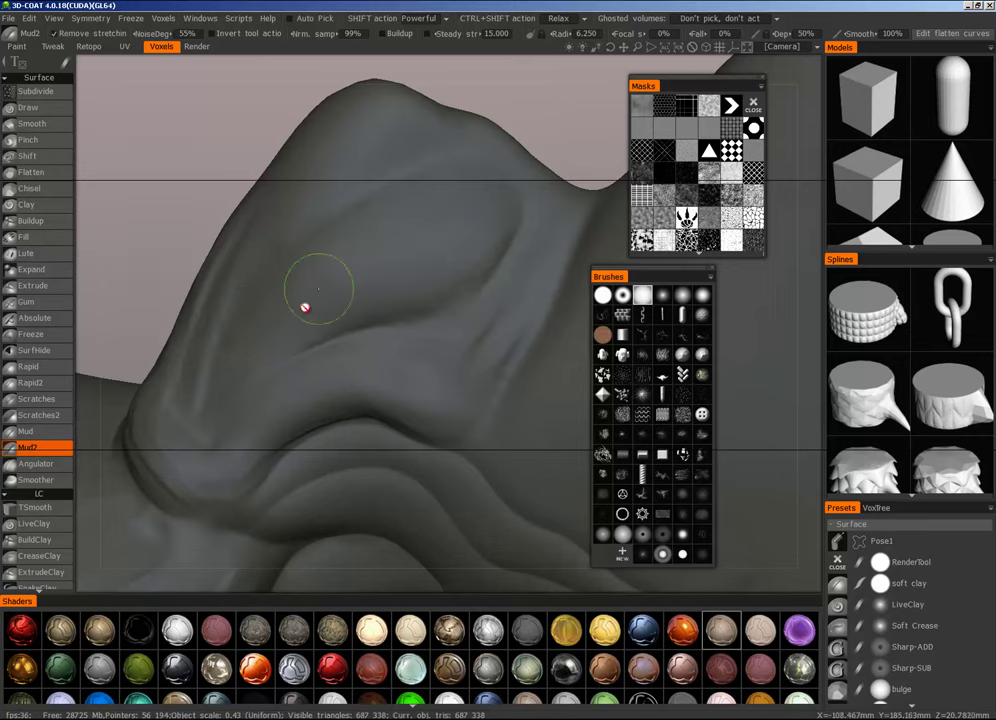
Step: Soften the muscle fibres across the lower chest at a brush radius of 6.250
{"action": "left_click_drag", "start_coordinate": [430, 250], "coordinate": [469, 258], "text": "alt"}
{"action": "right_click_drag", "start_coordinate": [469, 258], "coordinate": [233, 467], "text": "alt"}
{"action": "right_click_drag", "start_coordinate": [290, 454], "coordinate": [216, 513], "text": "alt"}
{"action": "left_click_drag", "start_coordinate": [279, 492], "coordinate": [432, 457], "text": "alt"}
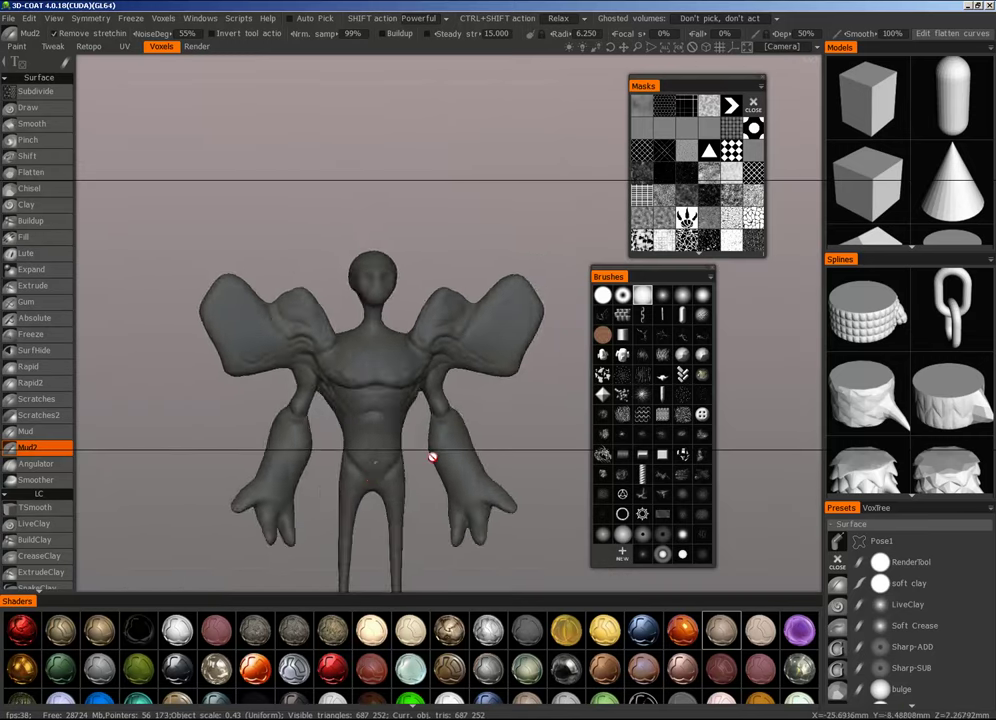
{"action": "scroll", "coordinate": [432, 457], "scroll_direction": "up", "scroll_amount": 6}
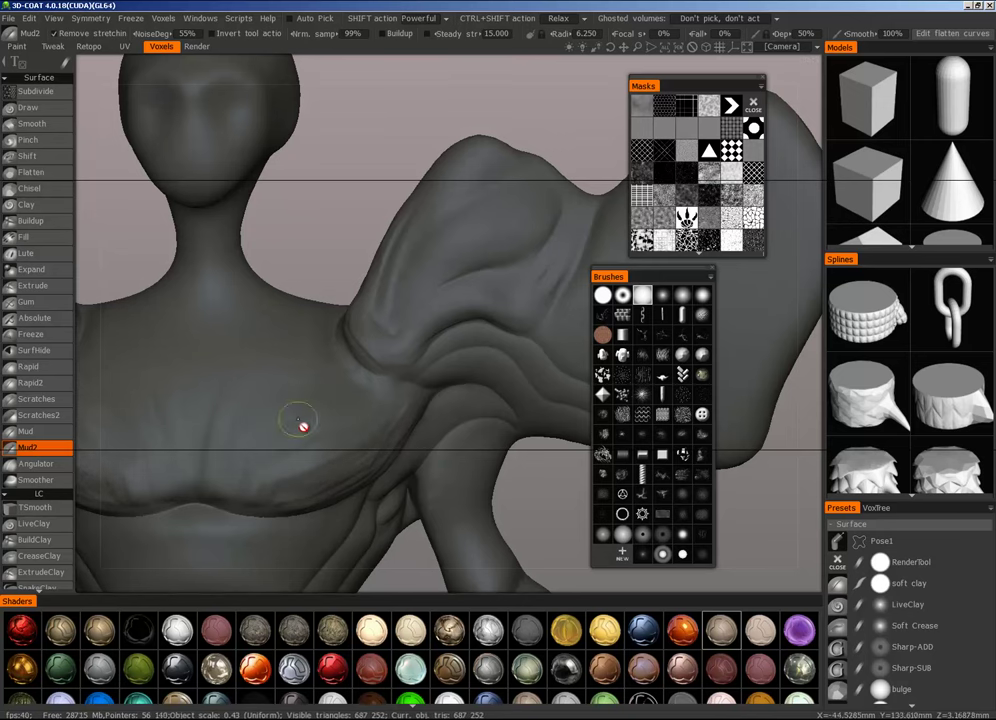
{"action": "mouse_move", "coordinate": [262, 465]}
{"action": "left_mouse_down"}
{"action": "mouse_move", "coordinate": [244, 467]}
{"action": "mouse_move", "coordinate": [380, 429]}
{"action": "left_mouse_up"}
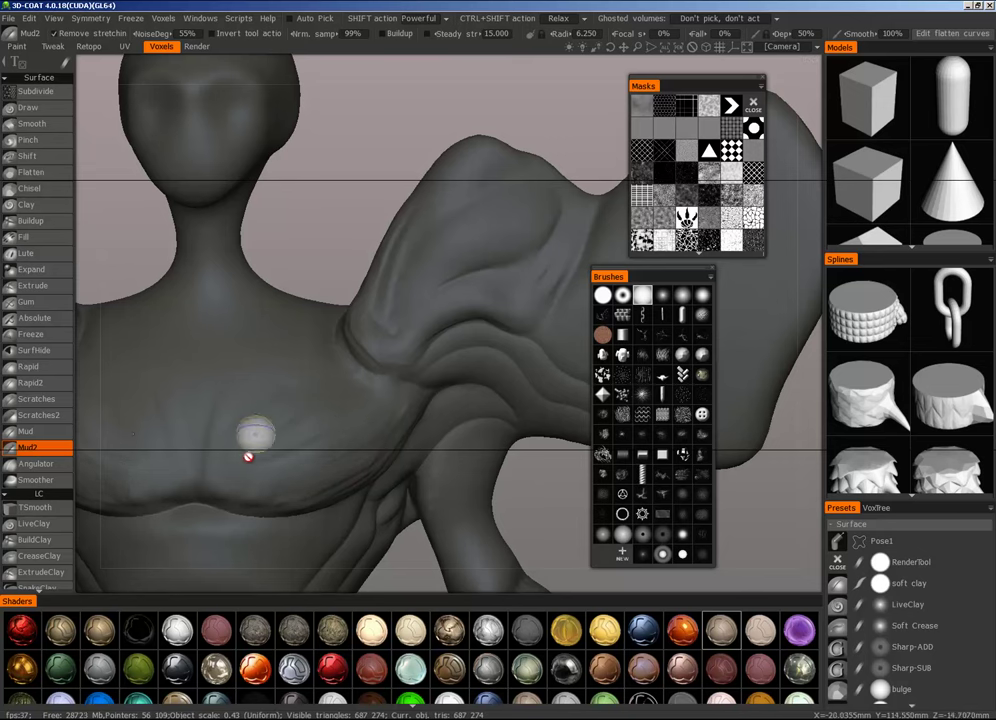
{"action": "mouse_move", "coordinate": [224, 493]}
{"action": "left_mouse_down"}
{"action": "mouse_move", "coordinate": [293, 496]}
{"action": "mouse_move", "coordinate": [222, 483]}
{"action": "left_mouse_up"}
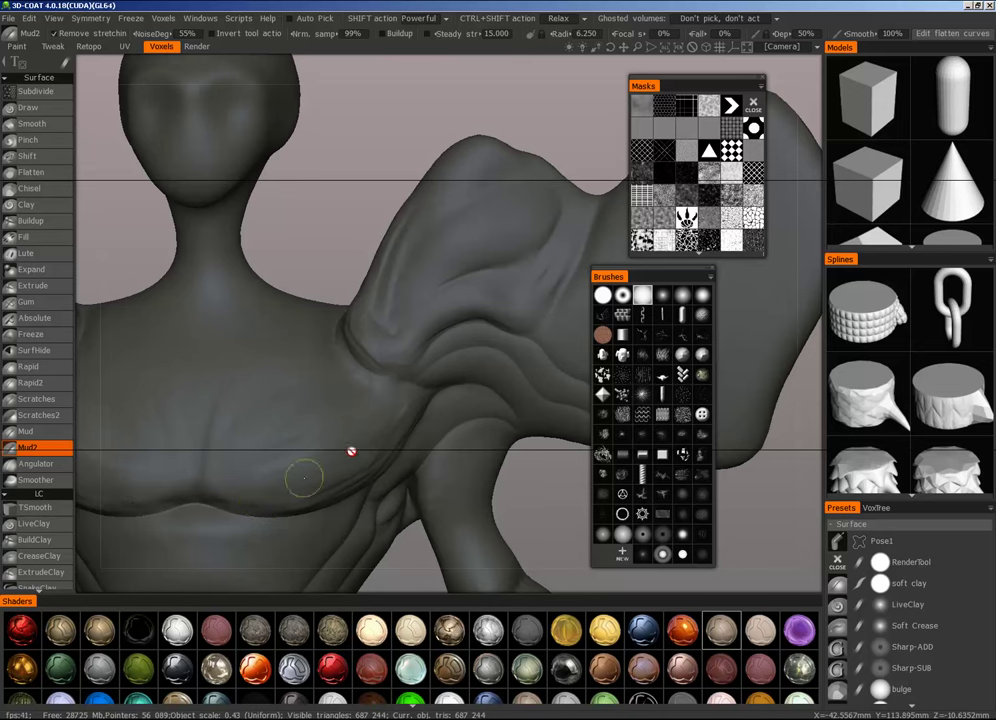
Step: Set the brush radius to 11.684 and the SHIFT action to Smooth, and smooth the chest muscles evenly
{"action": "right_click_drag", "start_coordinate": [271, 473], "coordinate": [311, 460]}
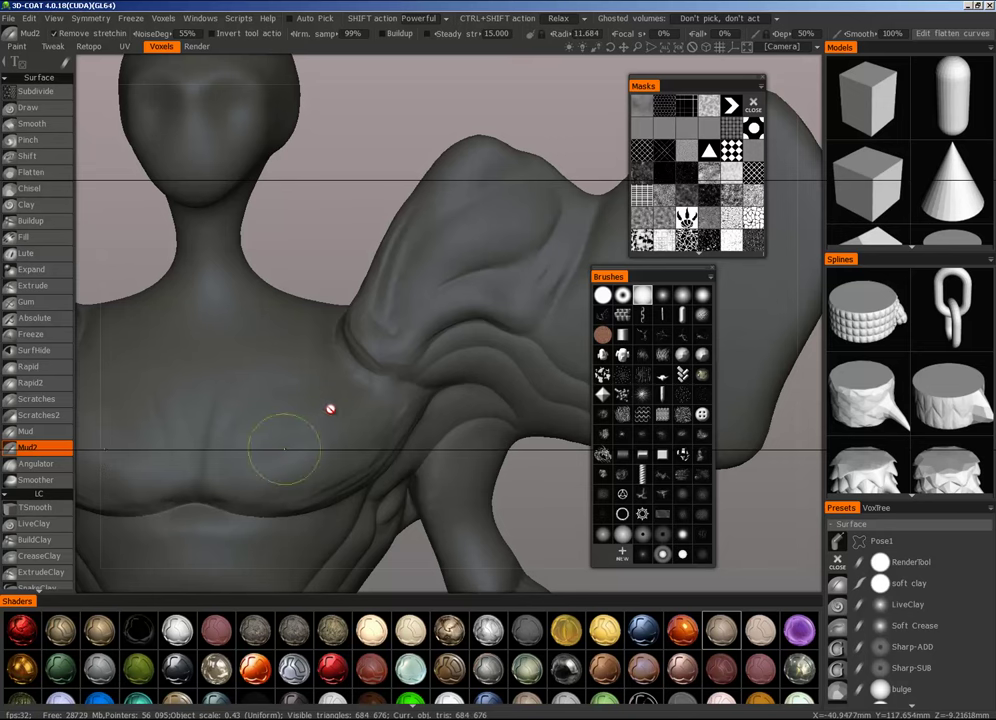
{"action": "left_click", "coordinate": [446, 18]}
{"action": "left_click", "coordinate": [452, 33]}
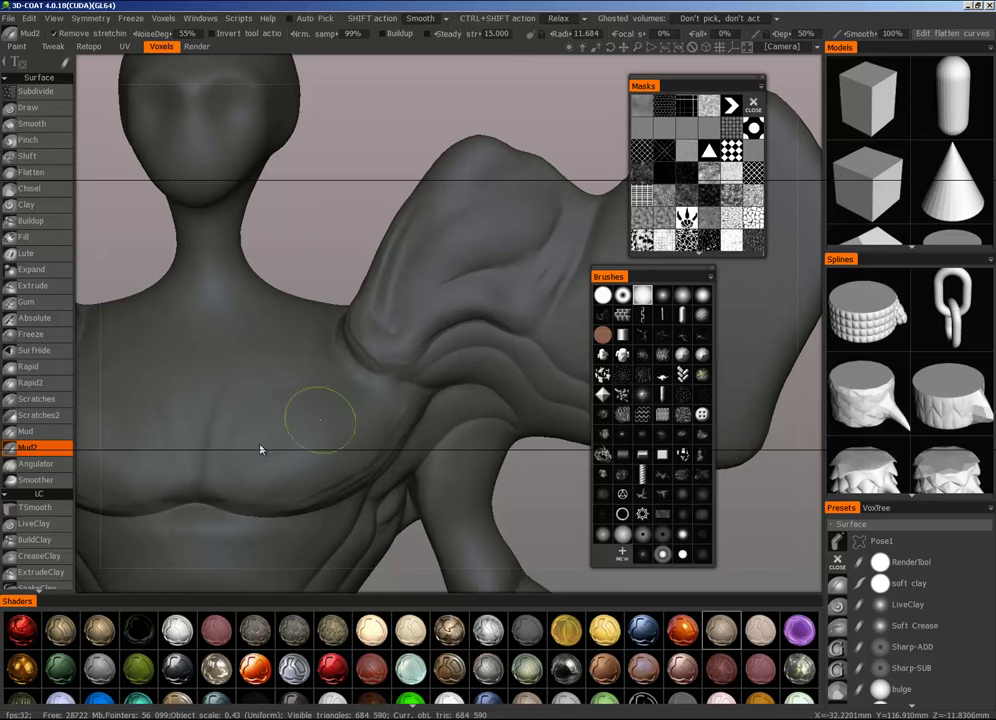
{"action": "right_click_drag", "start_coordinate": [360, 404], "coordinate": [273, 482], "text": "alt"}
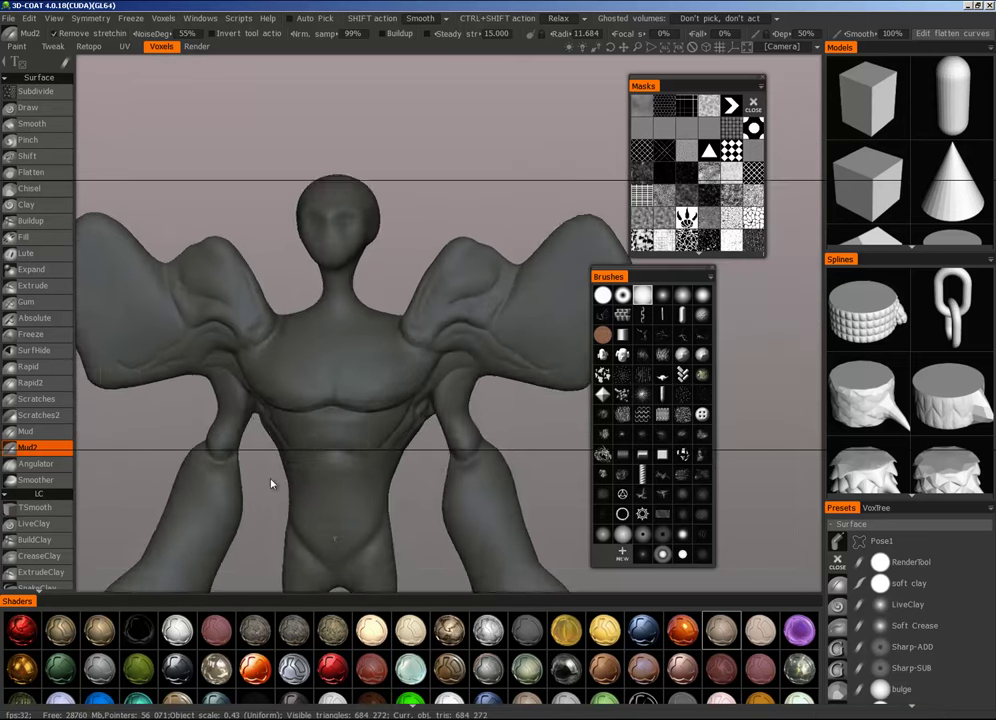
{"action": "left_click_drag", "start_coordinate": [273, 482], "coordinate": [282, 467], "text": "alt"}
{"action": "right_click_drag", "start_coordinate": [282, 467], "coordinate": [431, 404], "text": "alt"}
{"action": "left_click_drag", "start_coordinate": [431, 404], "coordinate": [370, 415], "text": "alt"}
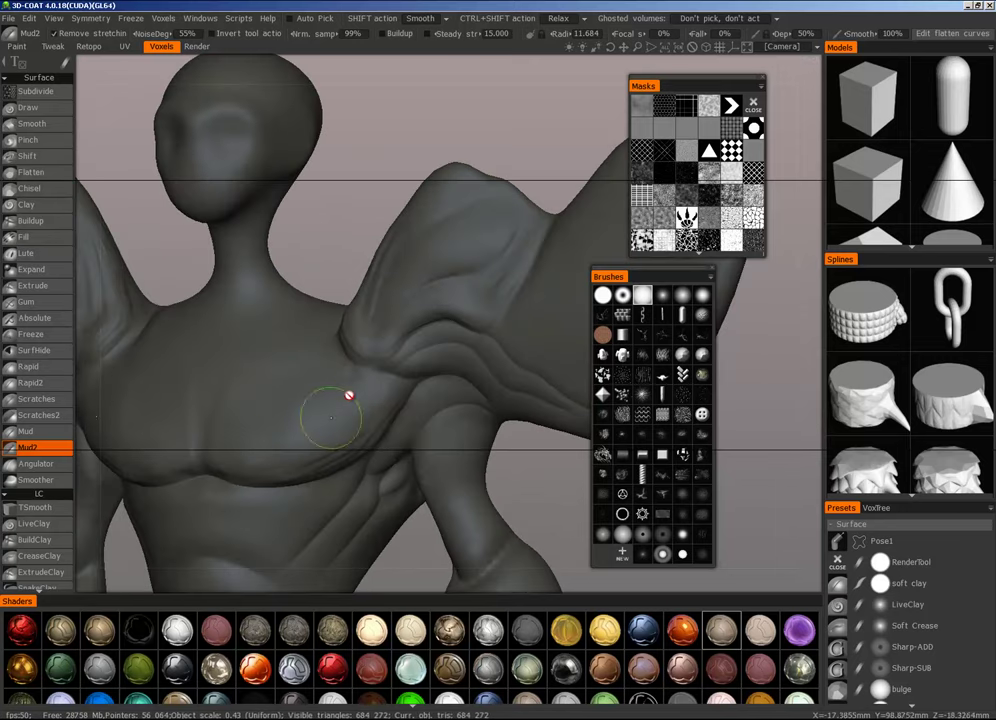
Step: Sculpt the collarbones and the hollows beneath them across the upper chest with Mud2 at a radius of 5.458
{"action": "right_click_drag", "start_coordinate": [318, 420], "coordinate": [256, 516], "text": "alt"}
{"action": "left_click_drag", "start_coordinate": [256, 516], "coordinate": [372, 474], "text": "alt"}
{"action": "right_click_drag", "start_coordinate": [372, 474], "coordinate": [560, 330], "text": "alt"}
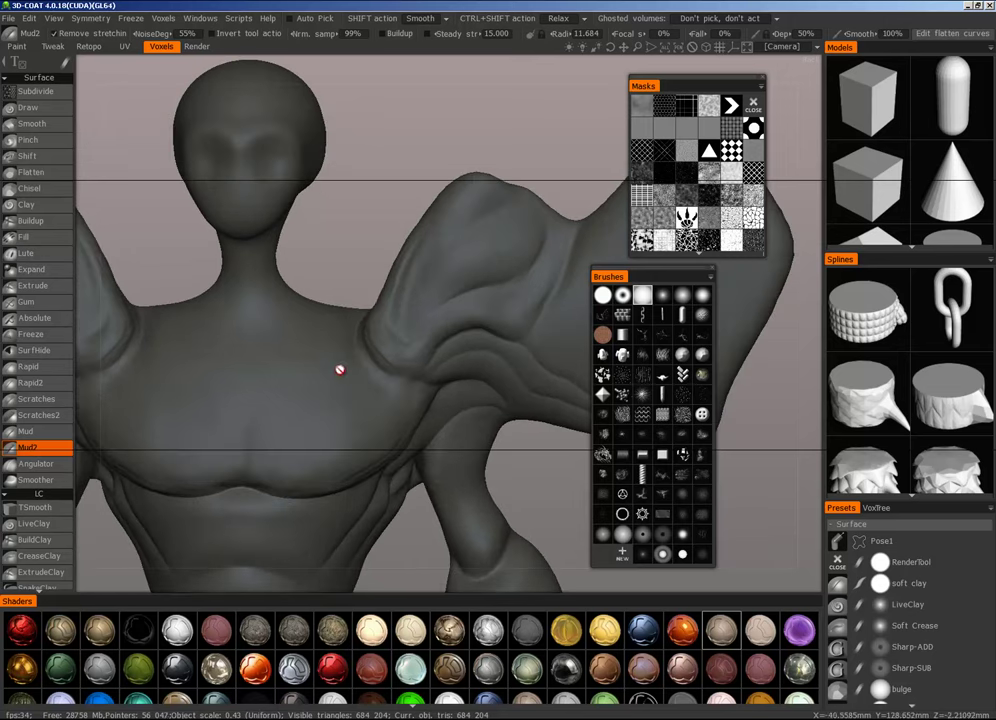
{"action": "right_click_drag", "start_coordinate": [281, 358], "coordinate": [264, 358]}
{"action": "mouse_move", "coordinate": [264, 360]}
{"action": "left_mouse_down"}
{"action": "mouse_move", "coordinate": [342, 333]}
{"action": "mouse_move", "coordinate": [253, 360]}
{"action": "mouse_move", "coordinate": [254, 393]}
{"action": "mouse_move", "coordinate": [318, 338]}
{"action": "mouse_move", "coordinate": [256, 365]}
{"action": "mouse_move", "coordinate": [288, 360]}
{"action": "mouse_move", "coordinate": [271, 386]}
{"action": "left_mouse_up"}
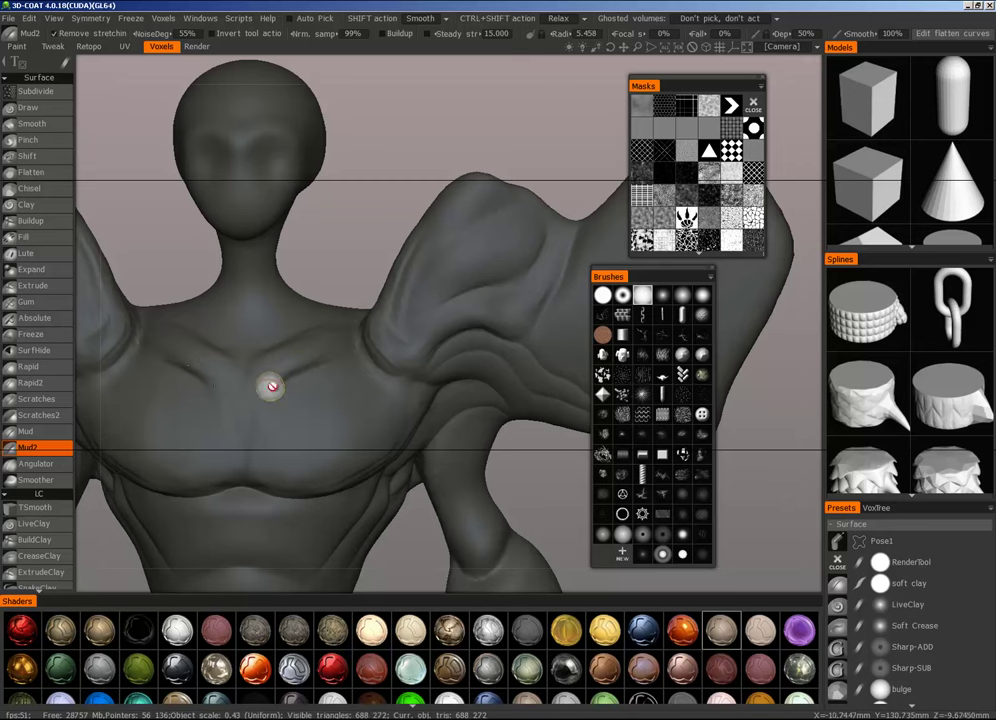
{"action": "left_click_drag", "start_coordinate": [335, 352], "coordinate": [358, 359]}
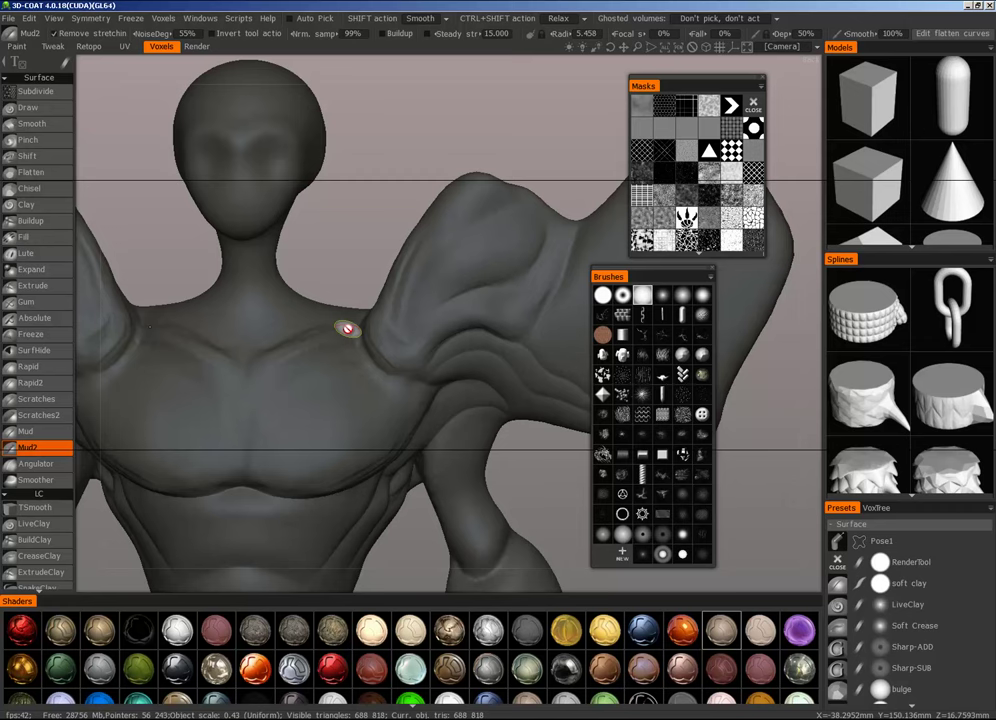
{"action": "left_click_drag", "start_coordinate": [340, 355], "coordinate": [329, 367], "text": "alt"}
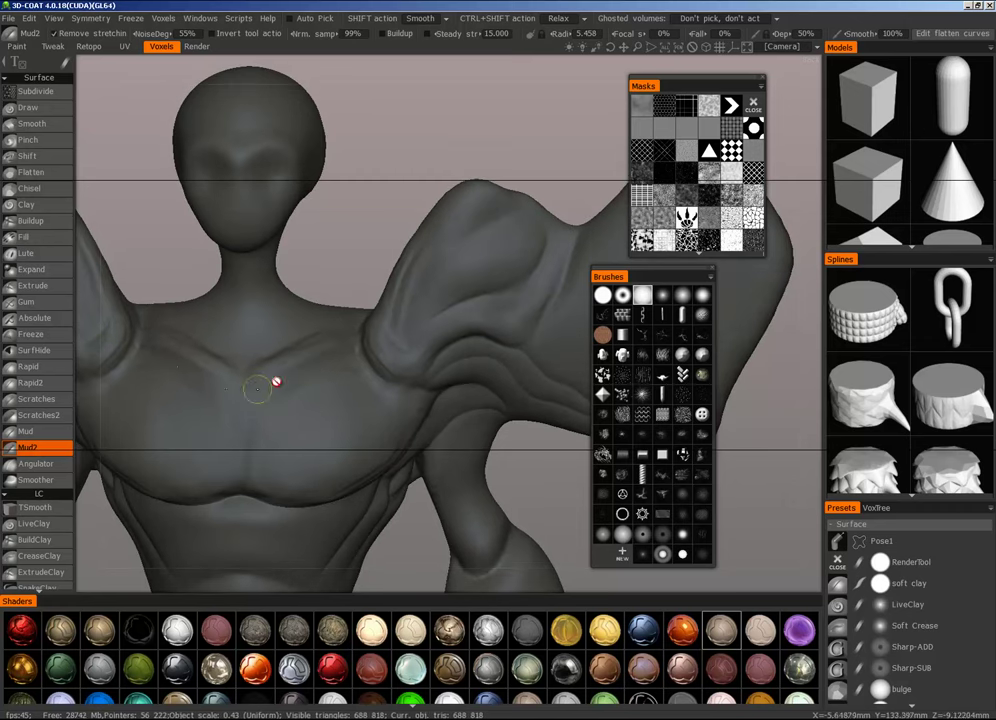
{"action": "mouse_move", "coordinate": [258, 389]}
{"action": "left_mouse_down"}
{"action": "mouse_move", "coordinate": [329, 370]}
{"action": "mouse_move", "coordinate": [361, 387]}
{"action": "left_mouse_up"}
Step: Sculpt the long neck muscles running from the jaw down to the collarbones
{"action": "mouse_move", "coordinate": [360, 396]}
{"action": "right_mouse_down"}
{"action": "mouse_move", "coordinate": [351, 376]}
{"action": "mouse_move", "coordinate": [369, 362]}
{"action": "mouse_move", "coordinate": [273, 270]}
{"action": "mouse_move", "coordinate": [268, 328]}
{"action": "right_mouse_up"}
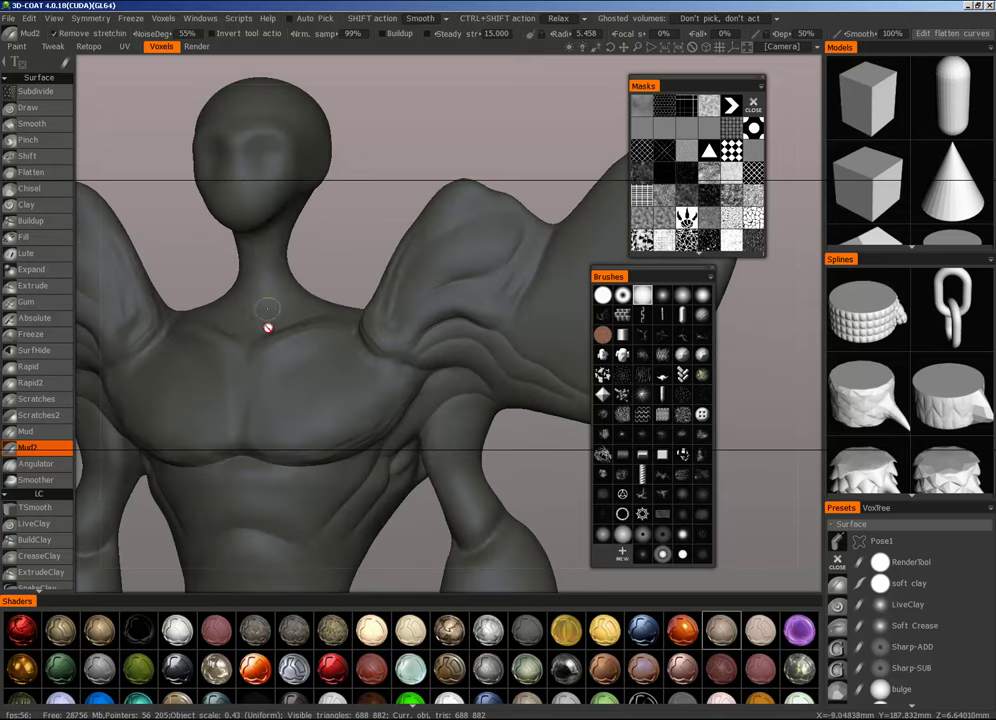
{"action": "left_click_drag", "start_coordinate": [275, 228], "coordinate": [267, 320]}
{"action": "left_click_drag", "start_coordinate": [269, 233], "coordinate": [259, 328]}
{"action": "left_click_drag", "start_coordinate": [260, 247], "coordinate": [255, 336]}
Step: Set the Mud2 radius to 4.067 and block in the brow ridges, eye sockets and nose on the face
{"action": "mouse_move", "coordinate": [256, 336]}
{"action": "right_mouse_down"}
{"action": "mouse_move", "coordinate": [273, 298]}
{"action": "mouse_move", "coordinate": [485, 273]}
{"action": "mouse_move", "coordinate": [313, 260]}
{"action": "mouse_move", "coordinate": [342, 225]}
{"action": "mouse_move", "coordinate": [369, 251]}
{"action": "mouse_move", "coordinate": [336, 267]}
{"action": "right_mouse_up"}
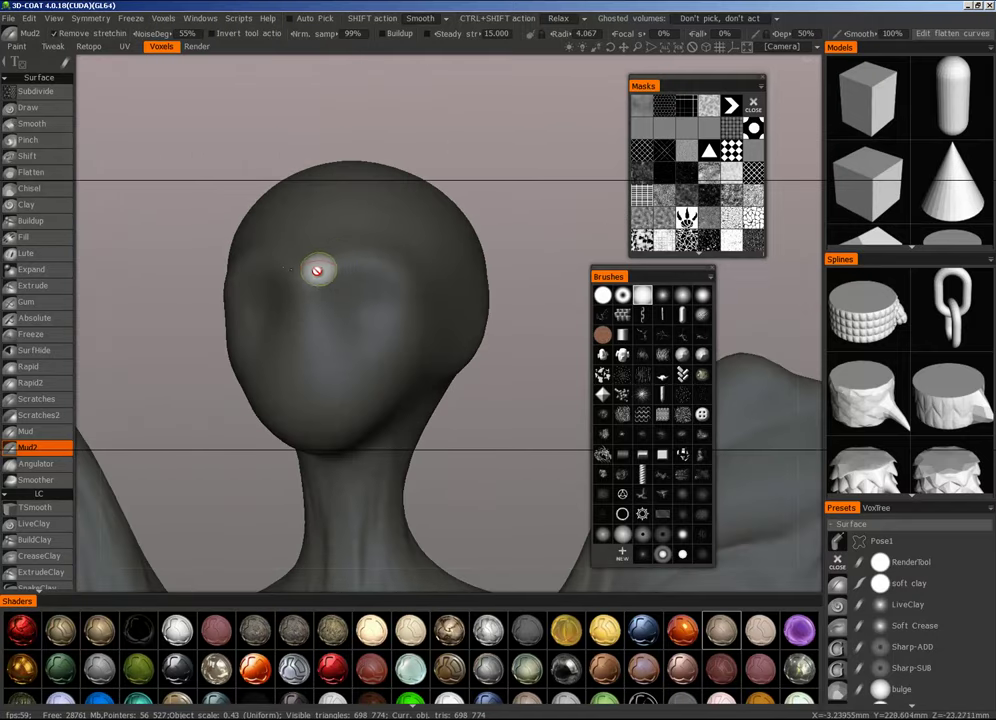
{"action": "mouse_move", "coordinate": [317, 270]}
{"action": "left_mouse_down"}
{"action": "mouse_move", "coordinate": [345, 273]}
{"action": "mouse_move", "coordinate": [291, 291]}
{"action": "mouse_move", "coordinate": [340, 291]}
{"action": "mouse_move", "coordinate": [291, 305]}
{"action": "mouse_move", "coordinate": [306, 302]}
{"action": "left_mouse_up"}
{"action": "mouse_move", "coordinate": [352, 263]}
{"action": "left_mouse_down"}
{"action": "mouse_move", "coordinate": [389, 269]}
{"action": "mouse_move", "coordinate": [360, 289]}
{"action": "mouse_move", "coordinate": [367, 311]}
{"action": "mouse_move", "coordinate": [326, 299]}
{"action": "mouse_move", "coordinate": [354, 327]}
{"action": "mouse_move", "coordinate": [385, 298]}
{"action": "mouse_move", "coordinate": [329, 285]}
{"action": "mouse_move", "coordinate": [309, 297]}
{"action": "left_mouse_up"}
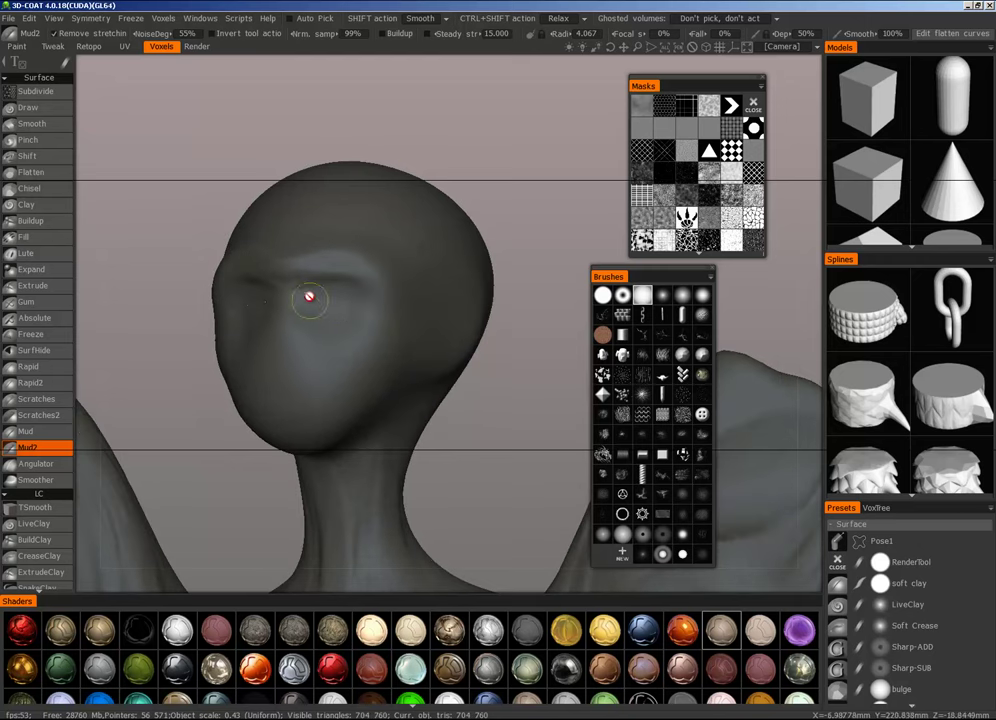
{"action": "mouse_move", "coordinate": [394, 286]}
{"action": "left_mouse_down"}
{"action": "mouse_move", "coordinate": [394, 296]}
{"action": "mouse_move", "coordinate": [327, 310]}
{"action": "mouse_move", "coordinate": [292, 348]}
{"action": "mouse_move", "coordinate": [276, 330]}
{"action": "mouse_move", "coordinate": [273, 349]}
{"action": "mouse_move", "coordinate": [300, 345]}
{"action": "mouse_move", "coordinate": [288, 365]}
{"action": "mouse_move", "coordinate": [302, 338]}
{"action": "mouse_move", "coordinate": [327, 378]}
{"action": "mouse_move", "coordinate": [387, 331]}
{"action": "mouse_move", "coordinate": [396, 307]}
{"action": "mouse_move", "coordinate": [337, 400]}
{"action": "mouse_move", "coordinate": [298, 398]}
{"action": "mouse_move", "coordinate": [378, 335]}
{"action": "mouse_move", "coordinate": [369, 348]}
{"action": "left_mouse_up"}
Step: Stroke diagonal fibres across the cheeks with Scratches2 at a radius of 5.156 and smooth them into the surface
{"action": "left_click", "coordinate": [38, 415]}
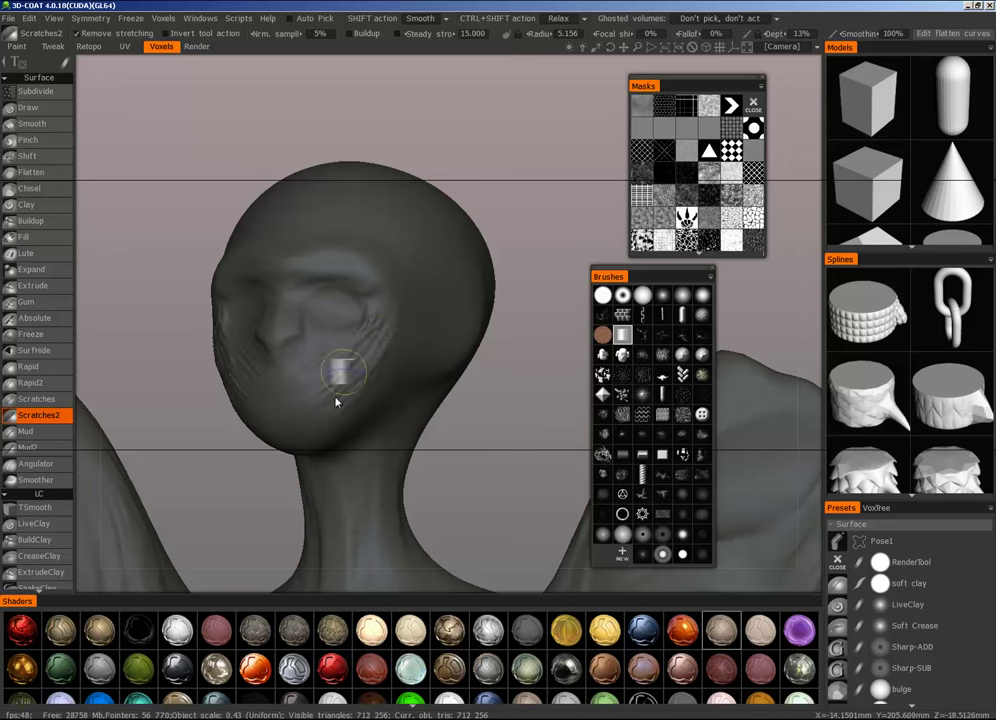
{"action": "left_click_drag", "start_coordinate": [336, 401], "coordinate": [392, 313]}
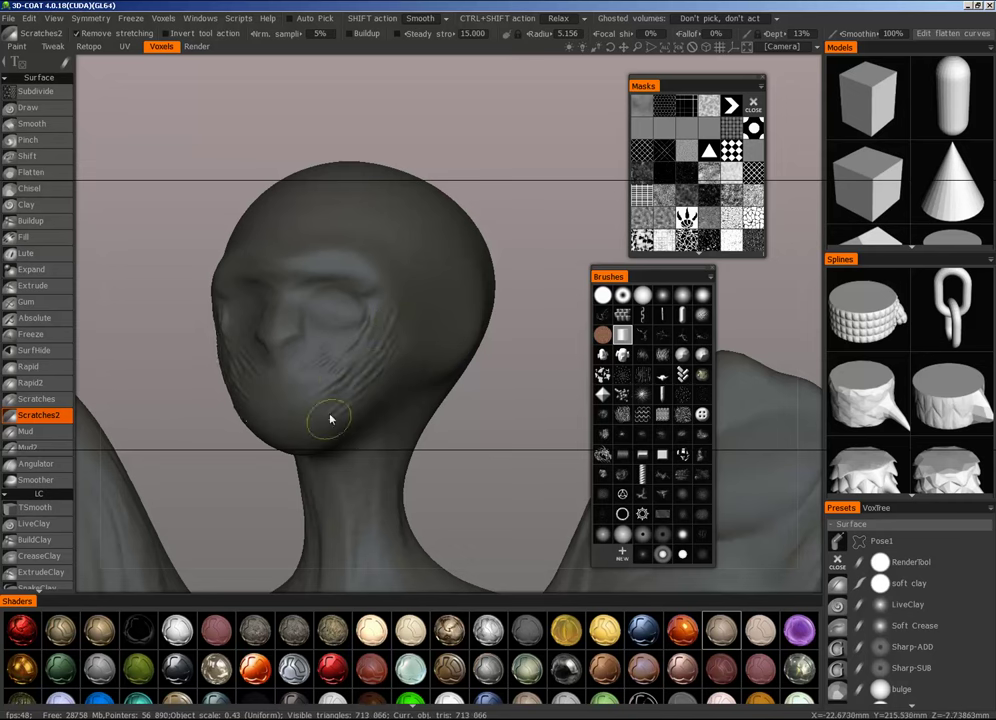
{"action": "mouse_move", "coordinate": [366, 372]}
{"action": "left_mouse_down", "text": "alt"}
{"action": "mouse_move", "coordinate": [348, 370]}
{"action": "mouse_move", "coordinate": [374, 320]}
{"action": "mouse_move", "coordinate": [318, 341]}
{"action": "mouse_move", "coordinate": [362, 342]}
{"action": "mouse_move", "coordinate": [356, 358]}
{"action": "left_mouse_up", "text": "alt"}
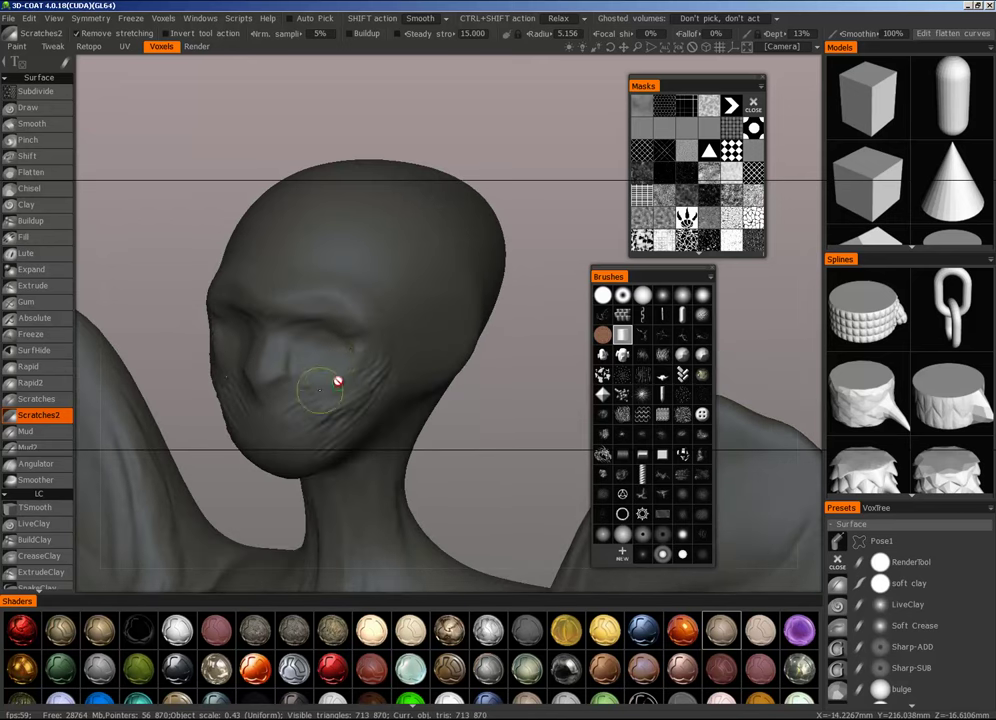
{"action": "mouse_move", "coordinate": [325, 441]}
{"action": "left_mouse_down"}
{"action": "mouse_move", "coordinate": [345, 412]}
{"action": "mouse_move", "coordinate": [356, 358]}
{"action": "left_mouse_up"}
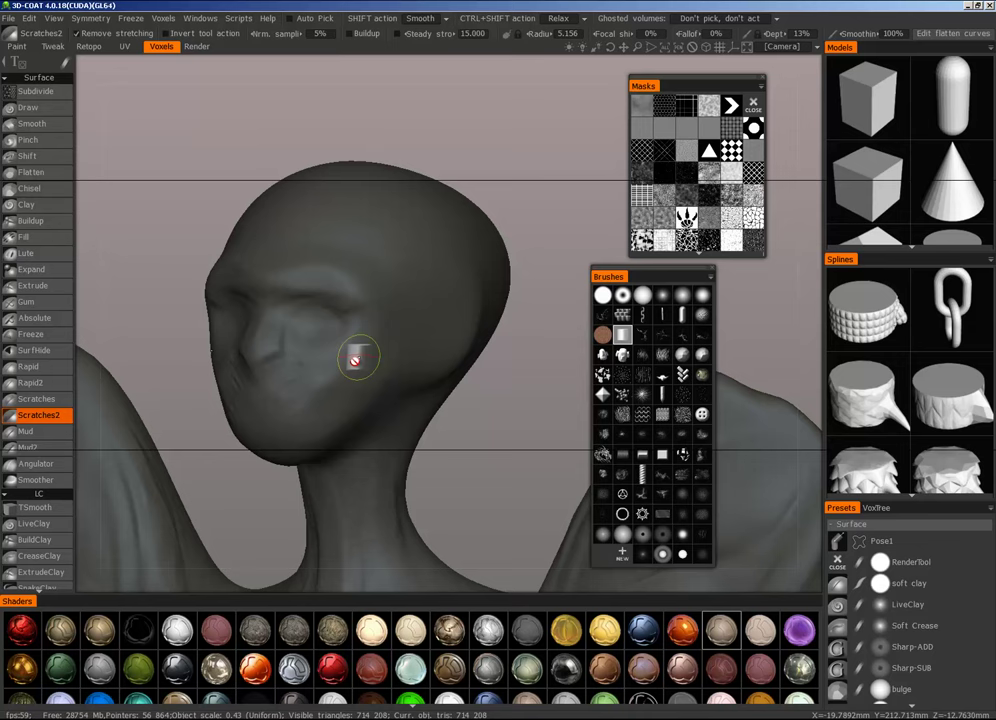
Step: Shape the cheekbones and the area under the eyes with Rapid2 at a radius of 4.885
{"action": "left_click", "coordinate": [35, 384]}
{"action": "mouse_move", "coordinate": [93, 356]}
{"action": "left_mouse_down", "text": "alt"}
{"action": "mouse_move", "coordinate": [327, 338]}
{"action": "mouse_move", "coordinate": [314, 371]}
{"action": "left_mouse_up", "text": "alt"}
{"action": "left_click_drag", "start_coordinate": [355, 313], "coordinate": [308, 376]}
{"action": "left_click_drag", "start_coordinate": [364, 318], "coordinate": [294, 402]}
{"action": "mouse_move", "coordinate": [357, 332]}
{"action": "left_mouse_down"}
{"action": "mouse_move", "coordinate": [342, 347]}
{"action": "mouse_move", "coordinate": [331, 331]}
{"action": "mouse_move", "coordinate": [297, 412]}
{"action": "left_mouse_up"}
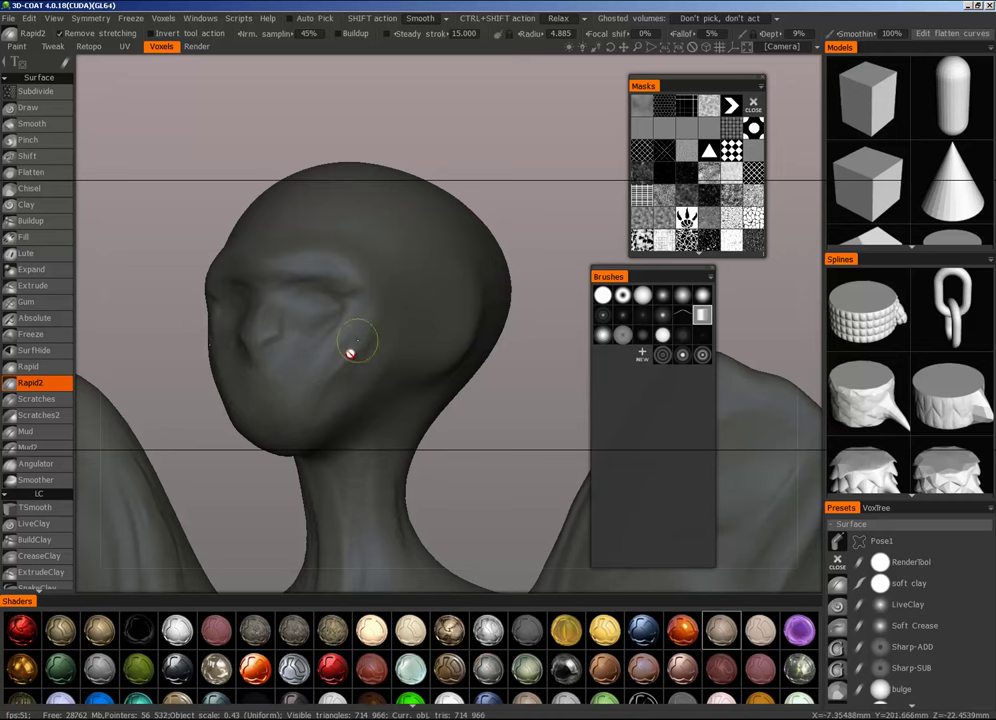
{"action": "left_click_drag", "start_coordinate": [350, 353], "coordinate": [397, 358]}
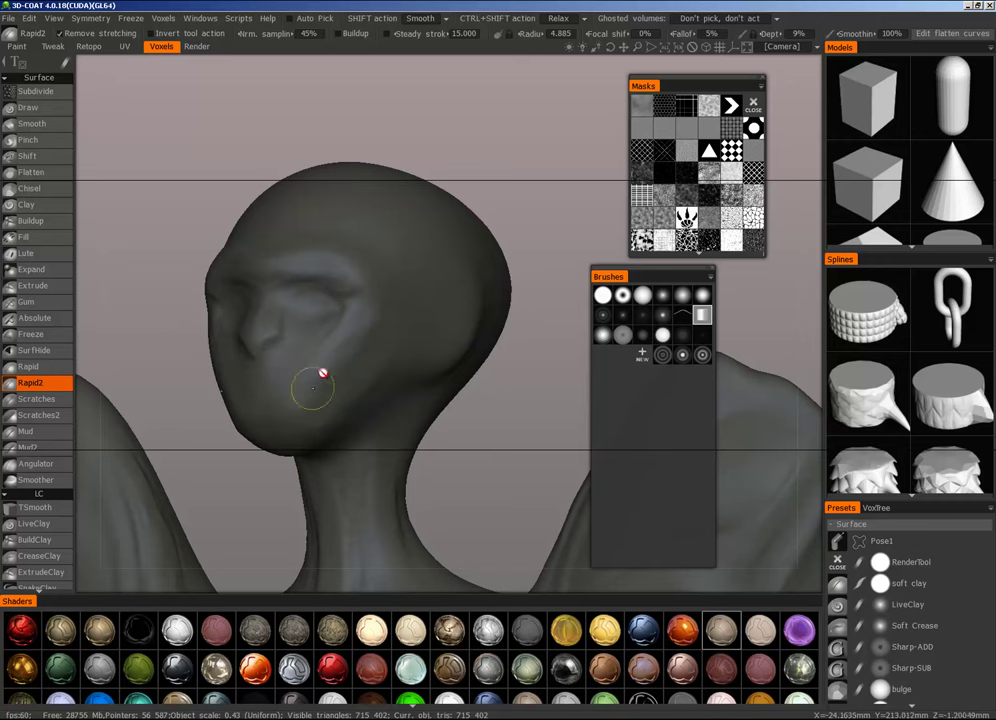
Step: Refine the nose and carve diagonal folds from the brow back over the side of the head
{"action": "mouse_move", "coordinate": [313, 388]}
{"action": "left_mouse_down", "text": "alt"}
{"action": "mouse_move", "coordinate": [358, 338]}
{"action": "mouse_move", "coordinate": [346, 340]}
{"action": "left_mouse_up", "text": "alt"}
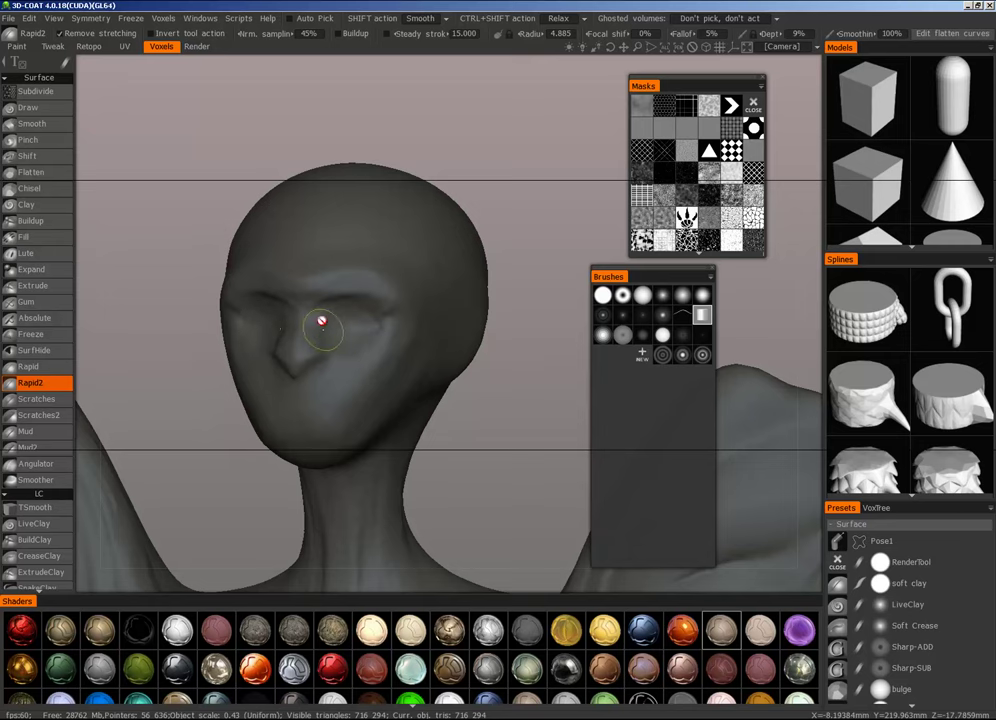
{"action": "left_click_drag", "start_coordinate": [346, 329], "coordinate": [394, 336], "text": "alt"}
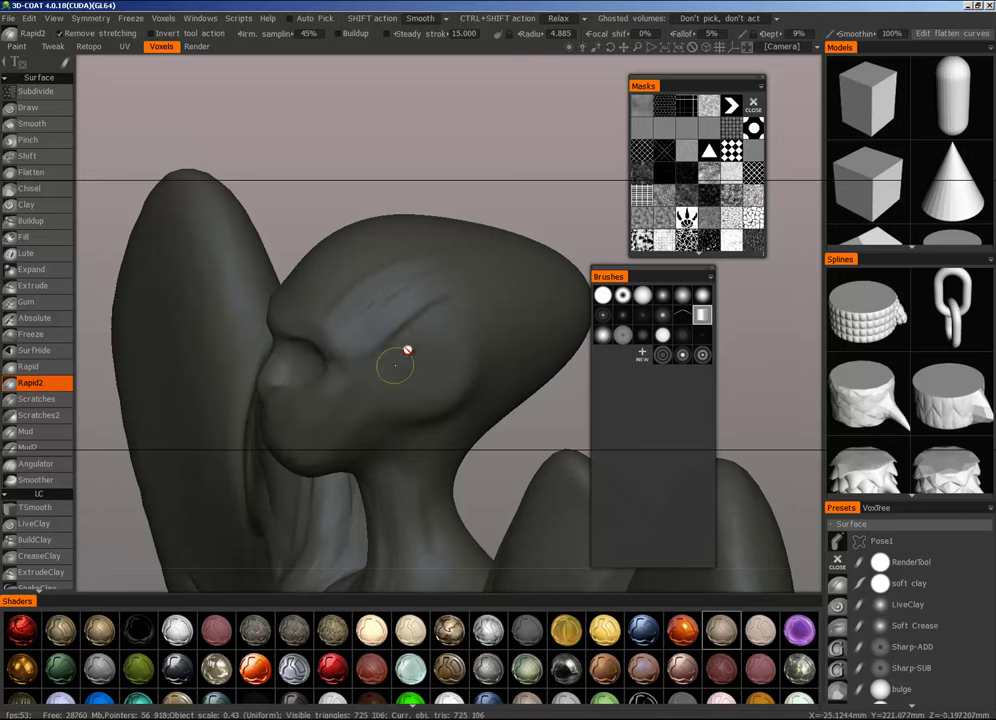
{"action": "left_click_drag", "start_coordinate": [396, 352], "coordinate": [394, 320], "text": "alt"}
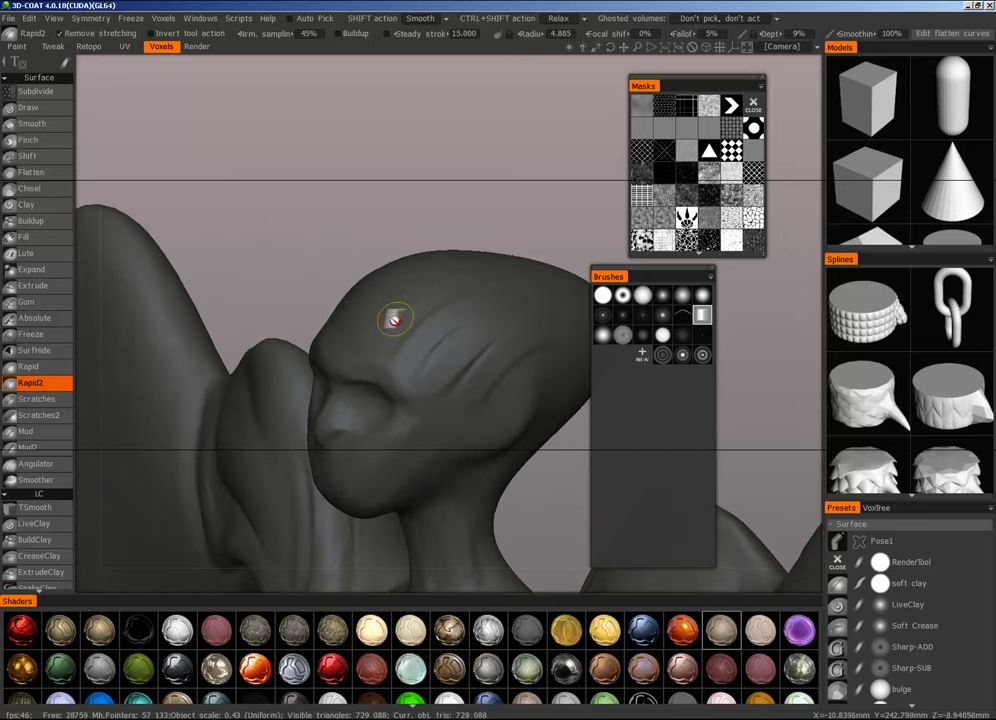
Step: Set the Rapid2 radius to 4.078 and carve long furrows from the forehead over the skull
{"action": "mouse_move", "coordinate": [454, 291]}
{"action": "left_mouse_down"}
{"action": "mouse_move", "coordinate": [371, 347]}
{"action": "mouse_move", "coordinate": [358, 345]}
{"action": "mouse_move", "coordinate": [396, 327]}
{"action": "mouse_move", "coordinate": [360, 362]}
{"action": "mouse_move", "coordinate": [383, 309]}
{"action": "left_mouse_up"}
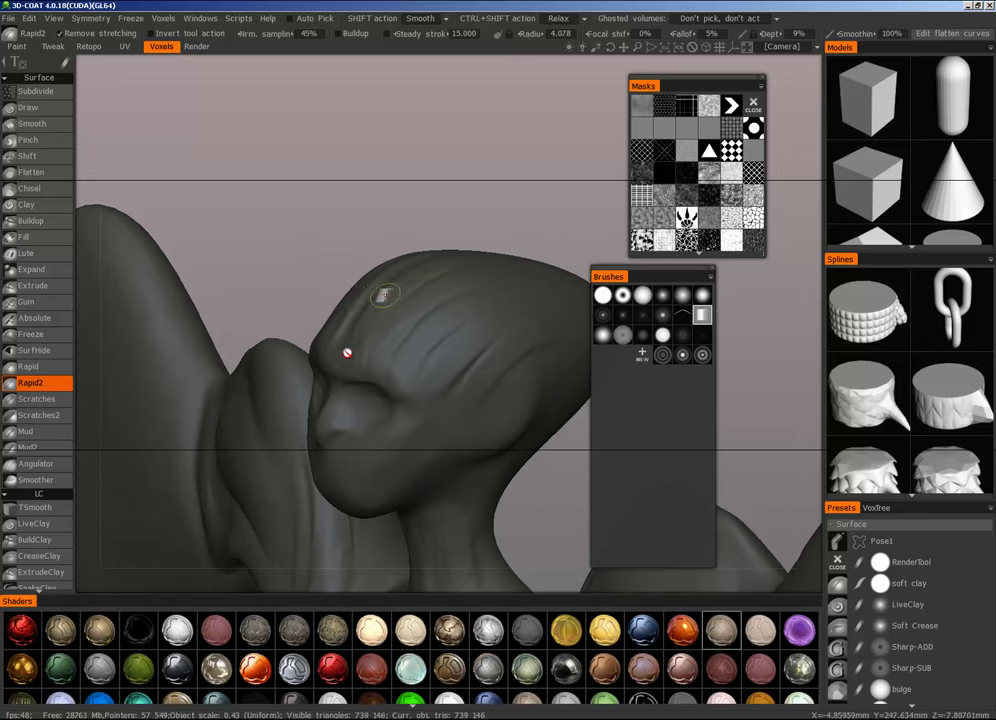
{"action": "mouse_move", "coordinate": [347, 353]}
{"action": "left_mouse_down"}
{"action": "mouse_move", "coordinate": [373, 362]}
{"action": "mouse_move", "coordinate": [434, 320]}
{"action": "mouse_move", "coordinate": [398, 389]}
{"action": "mouse_move", "coordinate": [455, 351]}
{"action": "mouse_move", "coordinate": [527, 350]}
{"action": "left_mouse_up"}
{"action": "scroll", "coordinate": [533, 349], "scroll_direction": "down", "scroll_amount": 2}
{"action": "scroll", "coordinate": [535, 349], "scroll_direction": "up", "scroll_amount": 4}
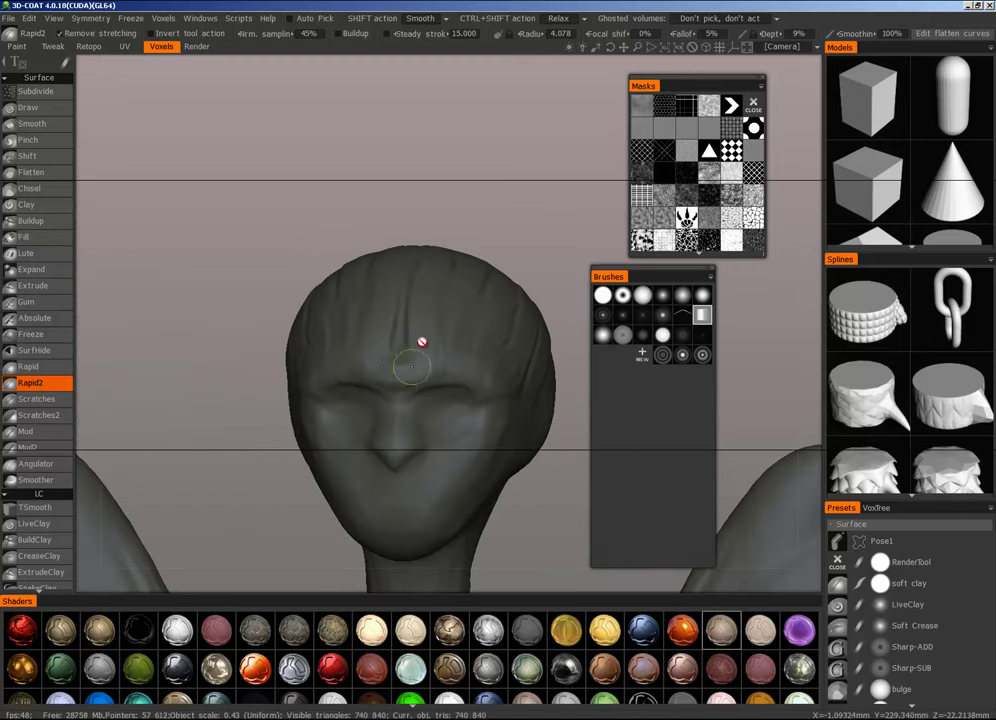
Step: Sculpt frowning brow ridges, deepen the inner eye sockets and define the folds beside the eyes
{"action": "mouse_move", "coordinate": [421, 342]}
{"action": "left_mouse_down"}
{"action": "mouse_move", "coordinate": [407, 362]}
{"action": "mouse_move", "coordinate": [440, 373]}
{"action": "mouse_move", "coordinate": [494, 367]}
{"action": "mouse_move", "coordinate": [458, 381]}
{"action": "mouse_move", "coordinate": [440, 366]}
{"action": "left_mouse_up"}
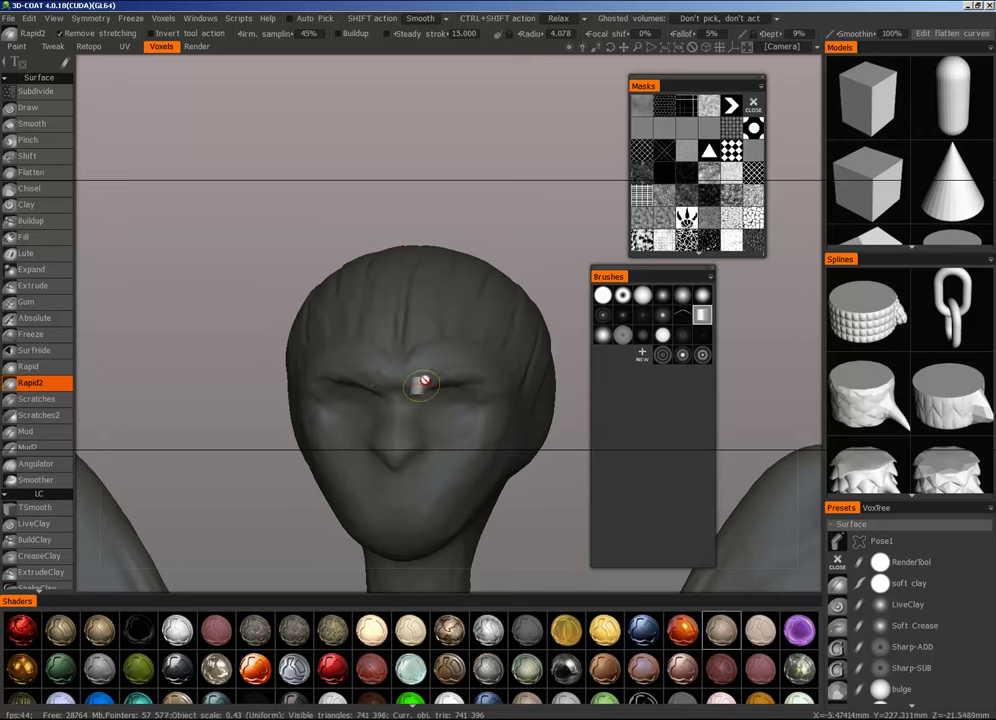
{"action": "middle_click_drag", "start_coordinate": [481, 391], "coordinate": [445, 456]}
{"action": "scroll", "coordinate": [445, 456], "scroll_direction": "up", "scroll_amount": 3}
{"action": "left_click_drag", "start_coordinate": [540, 380], "coordinate": [436, 380]}
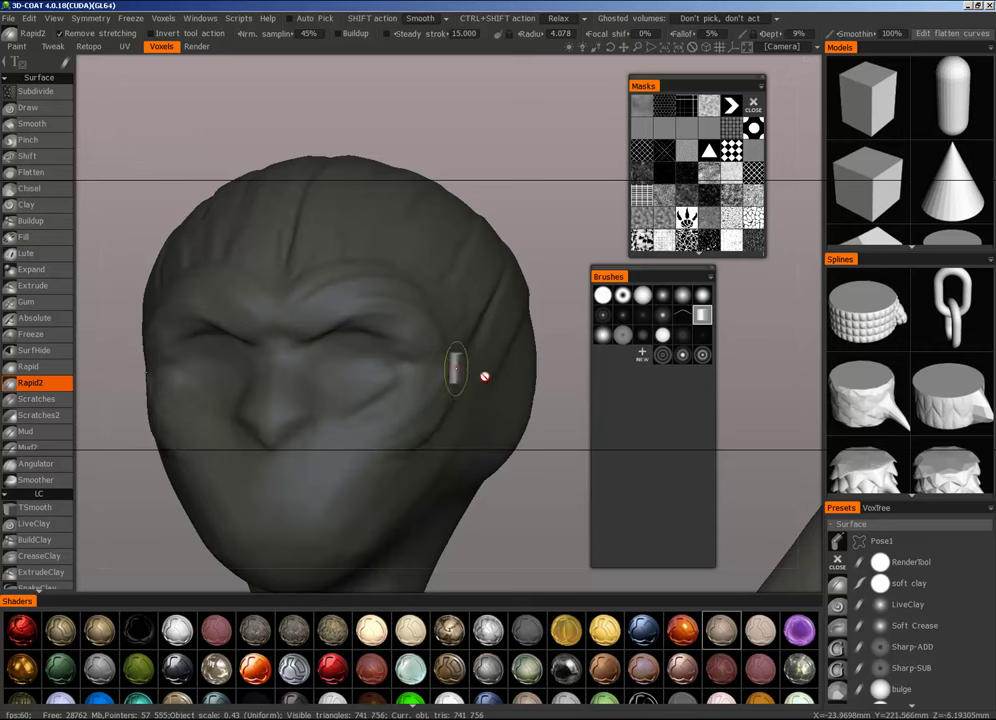
Step: Sculpt the mouth line and build up the cheeks and the area around the mouth
{"action": "middle_click_drag", "start_coordinate": [482, 373], "coordinate": [348, 438]}
{"action": "mouse_move", "coordinate": [411, 382]}
{"action": "middle_mouse_down"}
{"action": "mouse_move", "coordinate": [456, 338]}
{"action": "mouse_move", "coordinate": [410, 433]}
{"action": "mouse_move", "coordinate": [327, 451]}
{"action": "middle_mouse_up"}
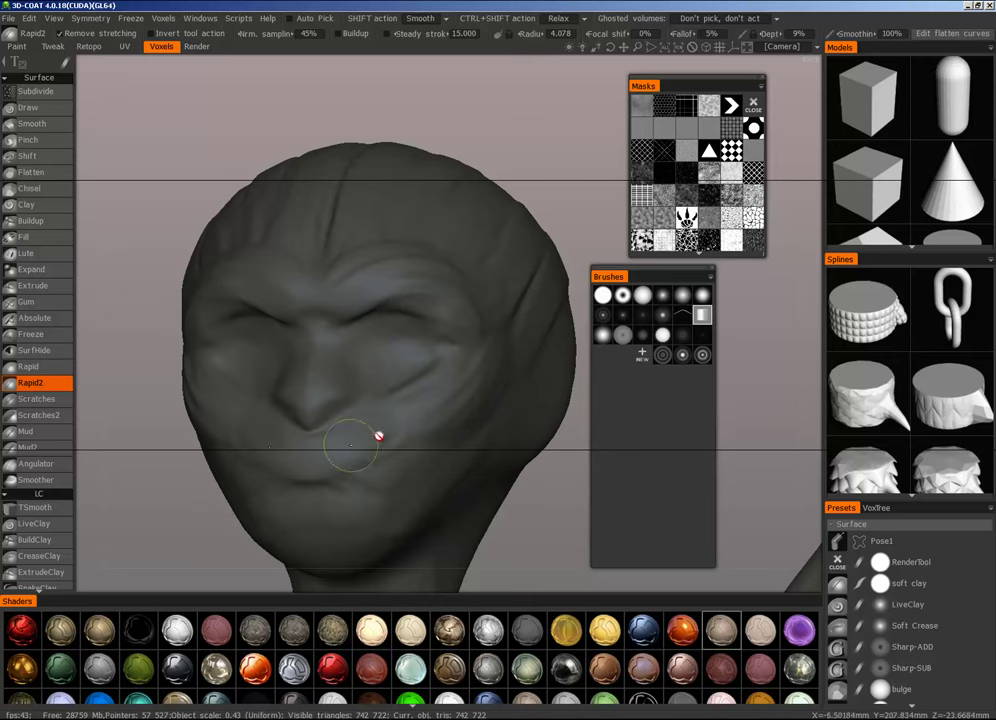
{"action": "middle_click_drag", "start_coordinate": [397, 452], "coordinate": [403, 358]}
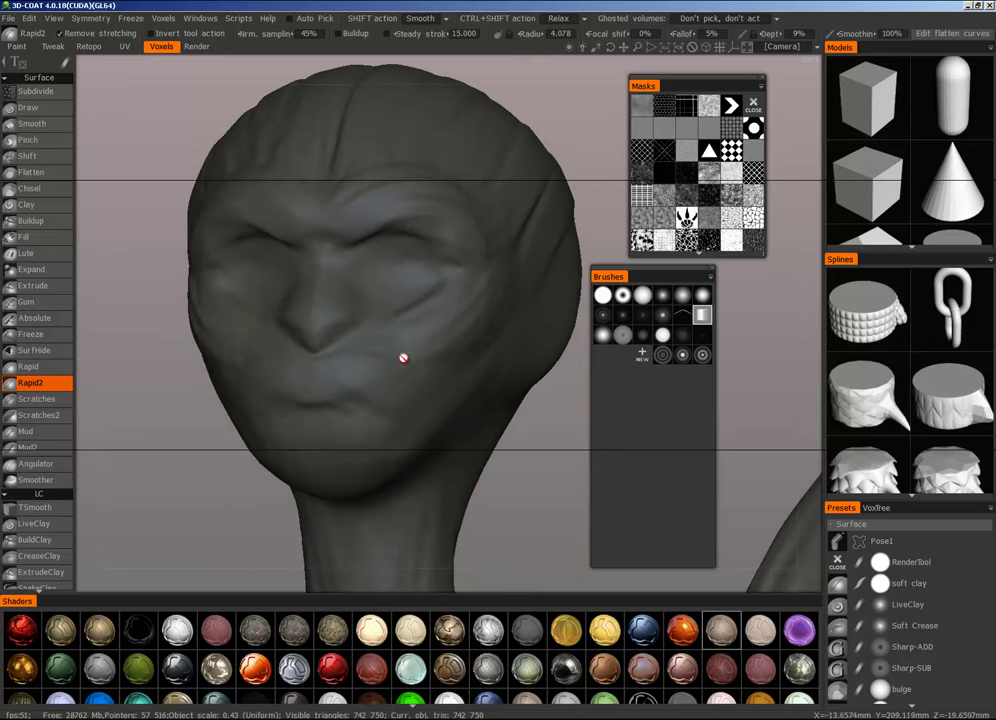
Step: Set the Rapid2 radius to 3.145 and shape the lips, the chin crease and the folds along the jaw
{"action": "mouse_move", "coordinate": [395, 428]}
{"action": "middle_mouse_down"}
{"action": "mouse_move", "coordinate": [325, 431]}
{"action": "mouse_move", "coordinate": [456, 427]}
{"action": "mouse_move", "coordinate": [525, 451]}
{"action": "mouse_move", "coordinate": [407, 400]}
{"action": "mouse_move", "coordinate": [327, 428]}
{"action": "middle_mouse_up"}
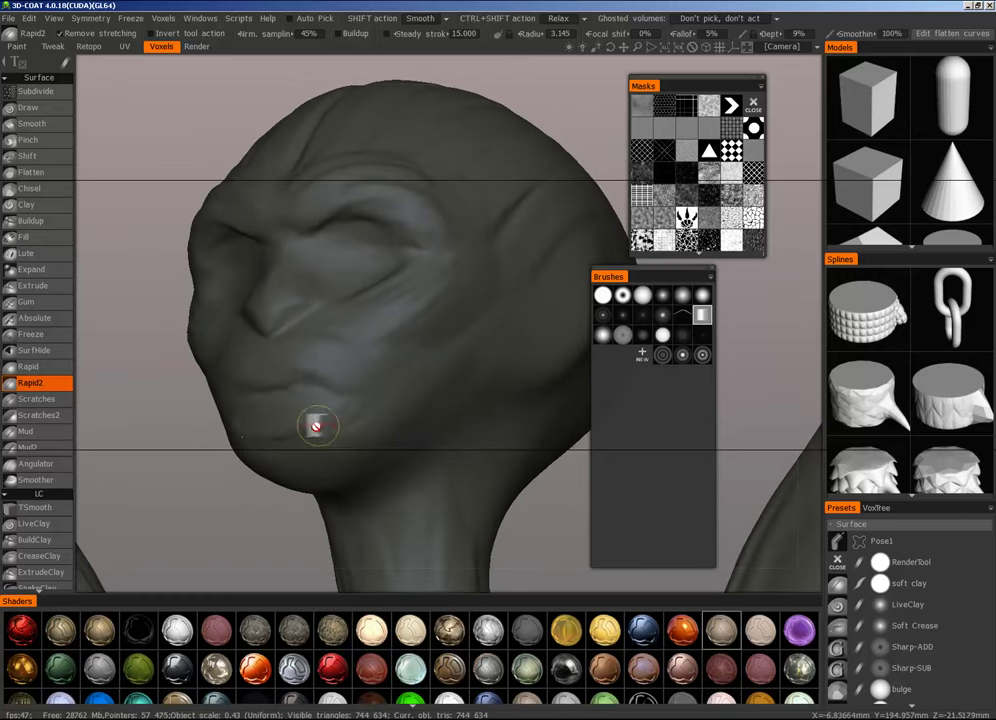
{"action": "mouse_move", "coordinate": [316, 427]}
{"action": "left_mouse_down"}
{"action": "mouse_move", "coordinate": [318, 438]}
{"action": "mouse_move", "coordinate": [283, 450]}
{"action": "left_mouse_up"}
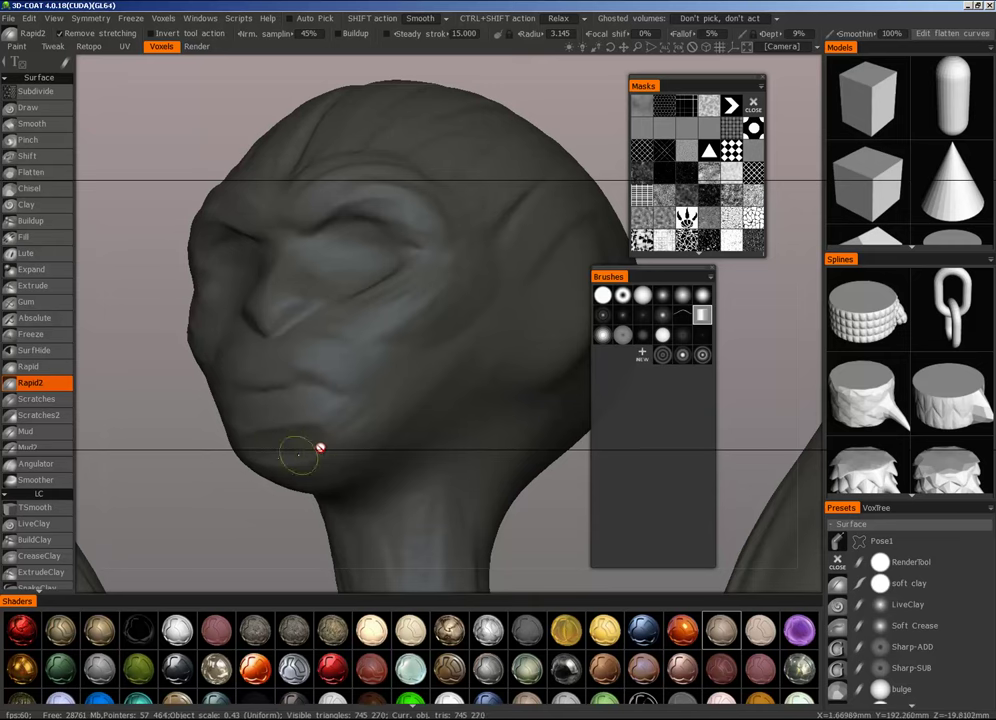
{"action": "middle_click_drag", "start_coordinate": [322, 451], "coordinate": [331, 429]}
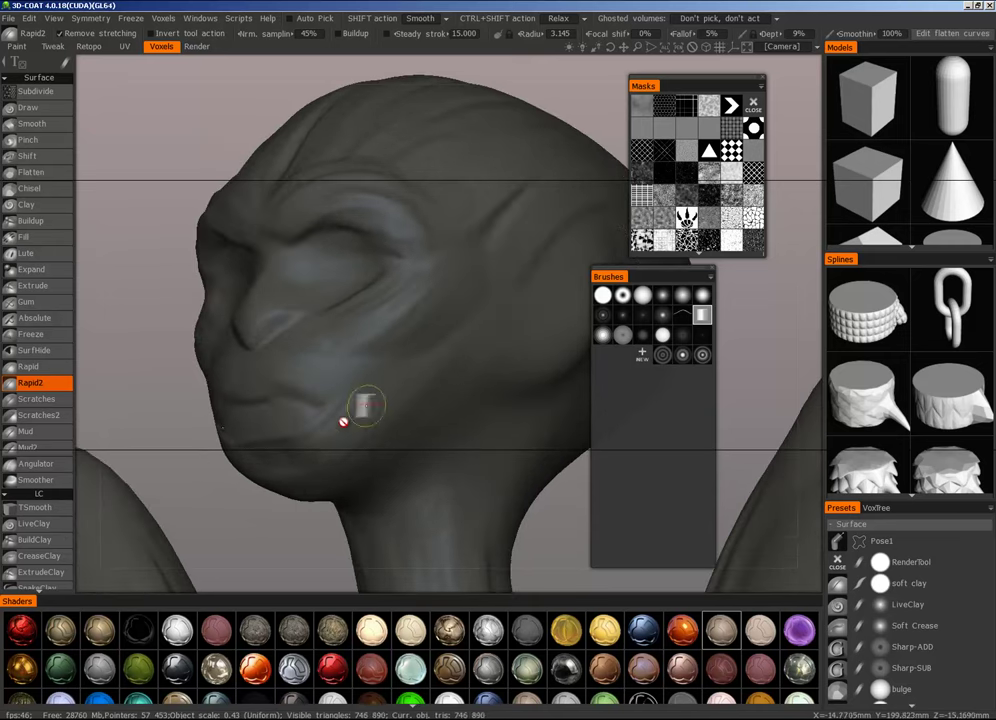
{"action": "mouse_move", "coordinate": [358, 440]}
{"action": "middle_mouse_down"}
{"action": "mouse_move", "coordinate": [458, 427]}
{"action": "mouse_move", "coordinate": [467, 467]}
{"action": "mouse_move", "coordinate": [439, 389]}
{"action": "middle_mouse_up"}
Step: Set the Rapid2 radius to 1.056 and carve the contour of the upper lip
{"action": "right_click_drag", "start_coordinate": [336, 396], "coordinate": [489, 342], "text": "alt"}
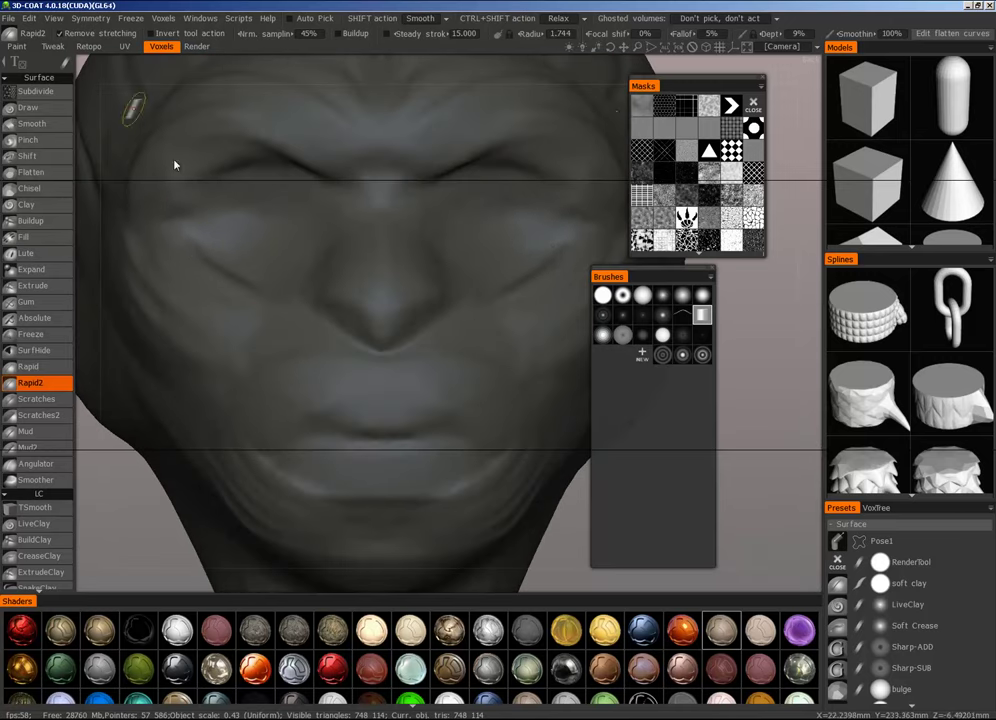
{"action": "left_click_drag", "start_coordinate": [400, 448], "coordinate": [387, 420], "text": "alt"}
{"action": "right_click_drag", "start_coordinate": [284, 404], "coordinate": [274, 403]}
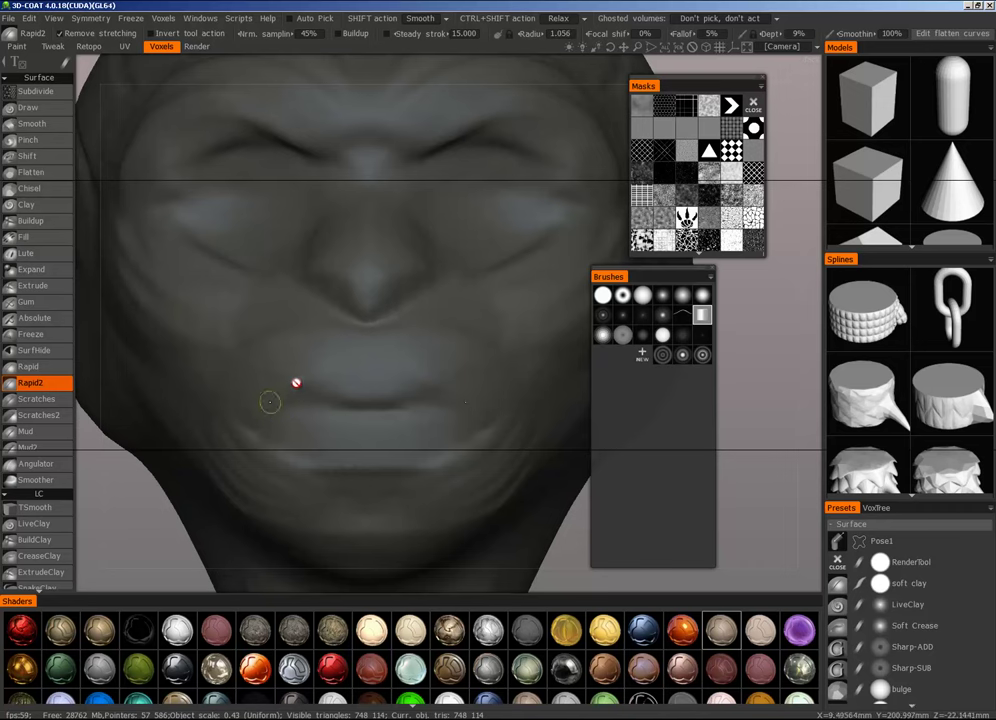
{"action": "mouse_move", "coordinate": [424, 381]}
{"action": "left_mouse_down"}
{"action": "mouse_move", "coordinate": [268, 404]}
{"action": "mouse_move", "coordinate": [298, 384]}
{"action": "mouse_move", "coordinate": [338, 384]}
{"action": "mouse_move", "coordinate": [281, 380]}
{"action": "left_mouse_up"}
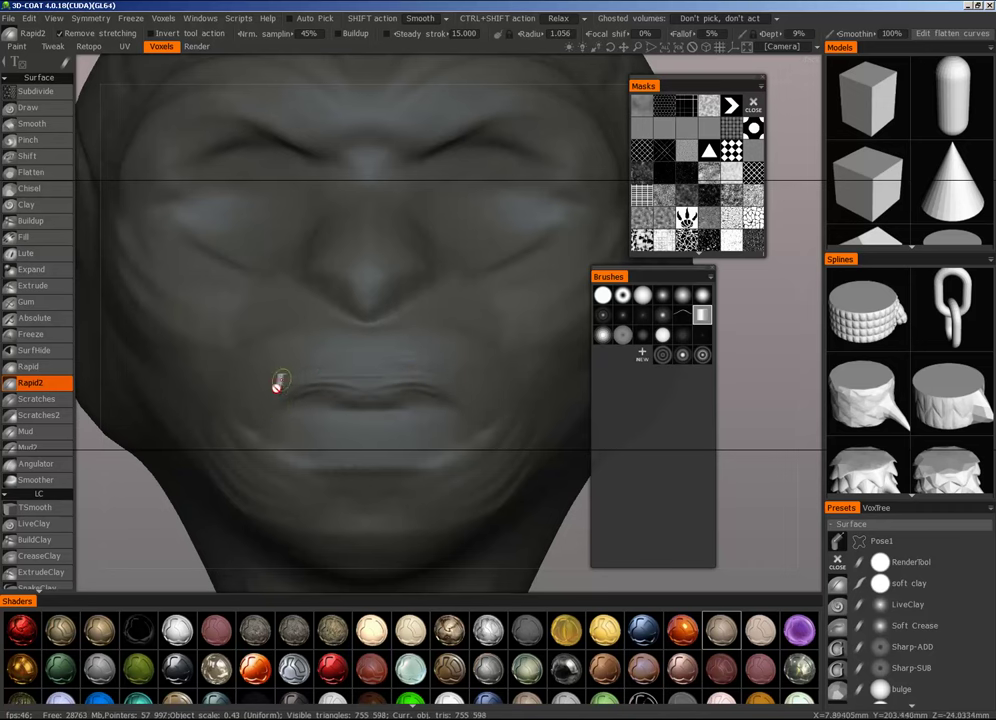
Step: Build up the upper lip's edge and smooth the skin between the lip and the nose
{"action": "left_click_drag", "start_coordinate": [457, 365], "coordinate": [466, 363], "text": "alt"}
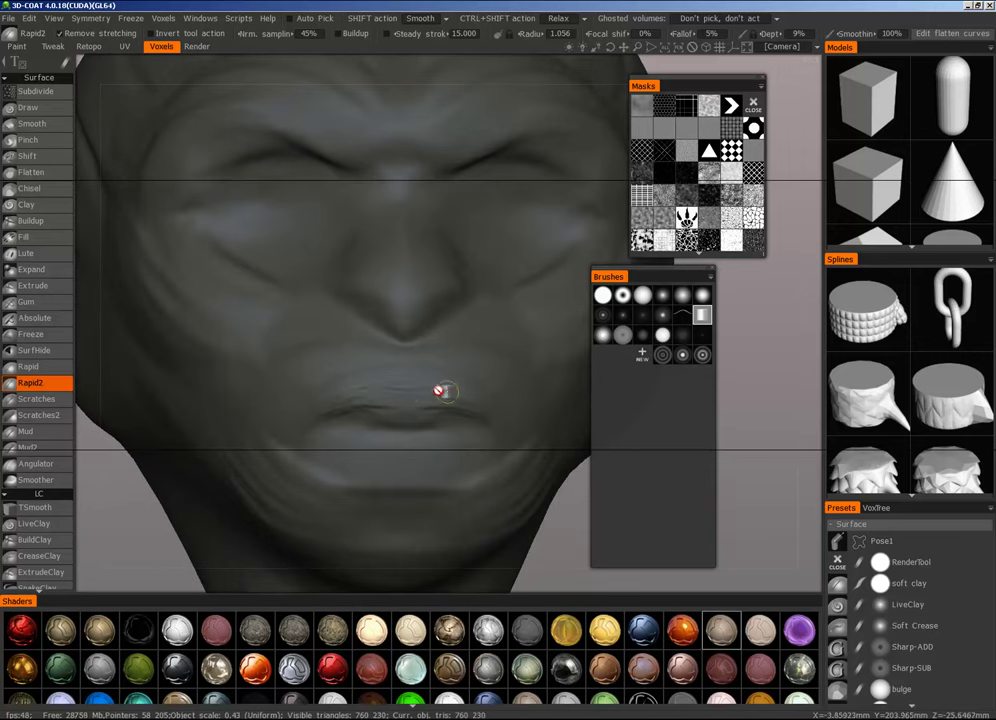
{"action": "left_click_drag", "start_coordinate": [441, 391], "coordinate": [371, 389]}
{"action": "left_click_drag", "start_coordinate": [441, 389], "coordinate": [430, 389]}
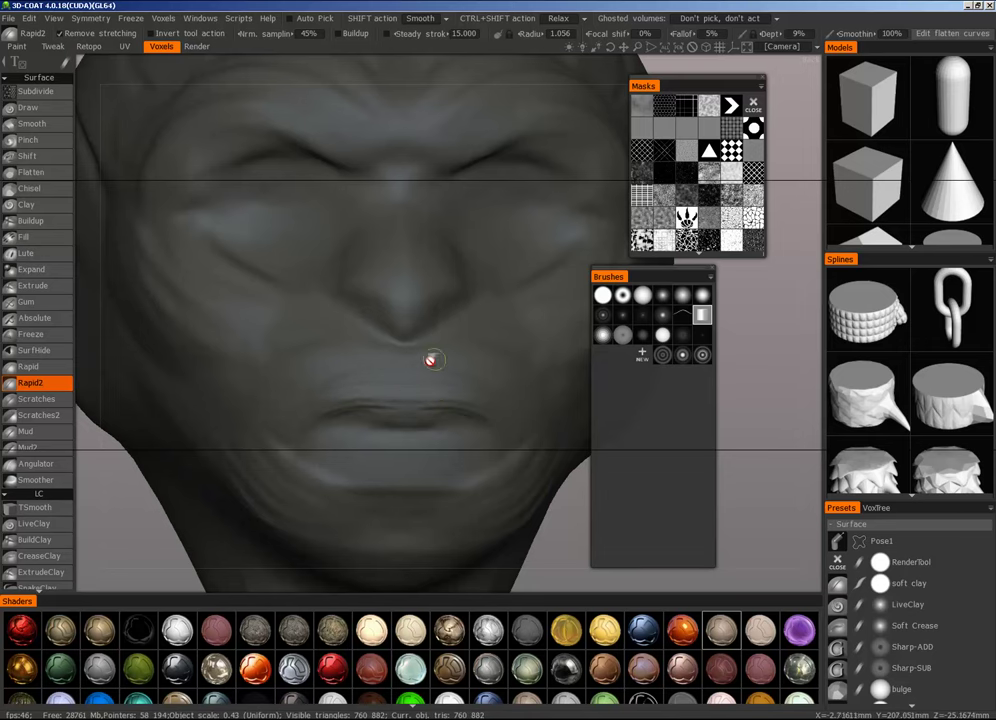
Step: Hollow out the mouth opening between the upper and lower lips
{"action": "left_click_drag", "start_coordinate": [433, 360], "coordinate": [416, 342], "text": "alt"}
{"action": "mouse_move", "coordinate": [347, 393]}
{"action": "left_mouse_down"}
{"action": "mouse_move", "coordinate": [300, 400]}
{"action": "mouse_move", "coordinate": [341, 382]}
{"action": "mouse_move", "coordinate": [412, 397]}
{"action": "left_mouse_up"}
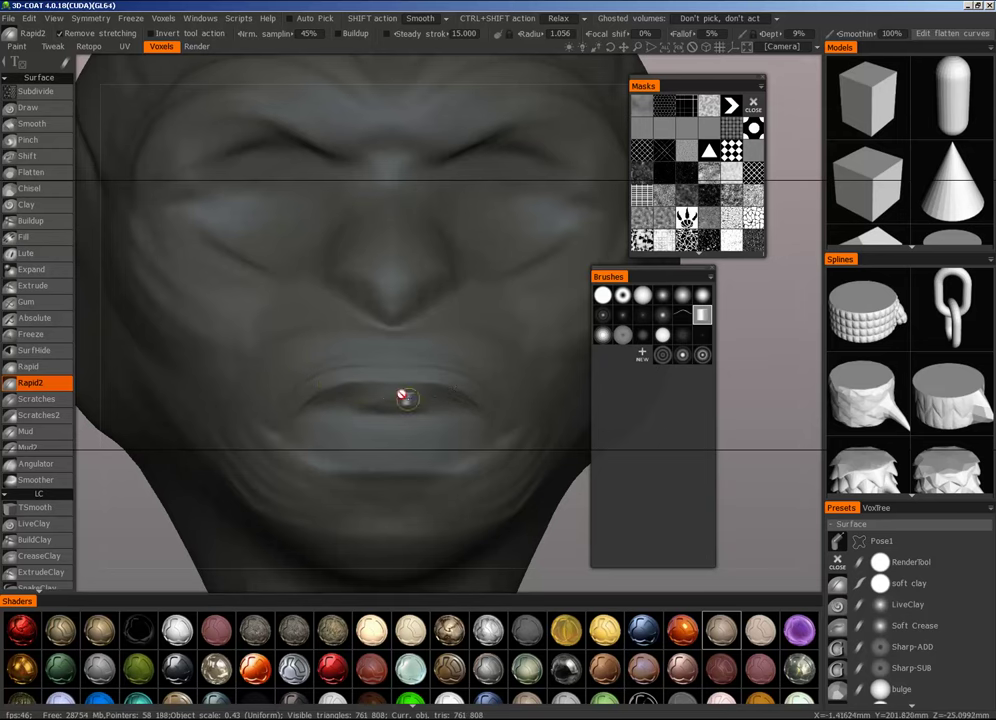
{"action": "left_click_drag", "start_coordinate": [475, 403], "coordinate": [396, 409], "text": "alt"}
{"action": "left_click", "coordinate": [30, 140]}
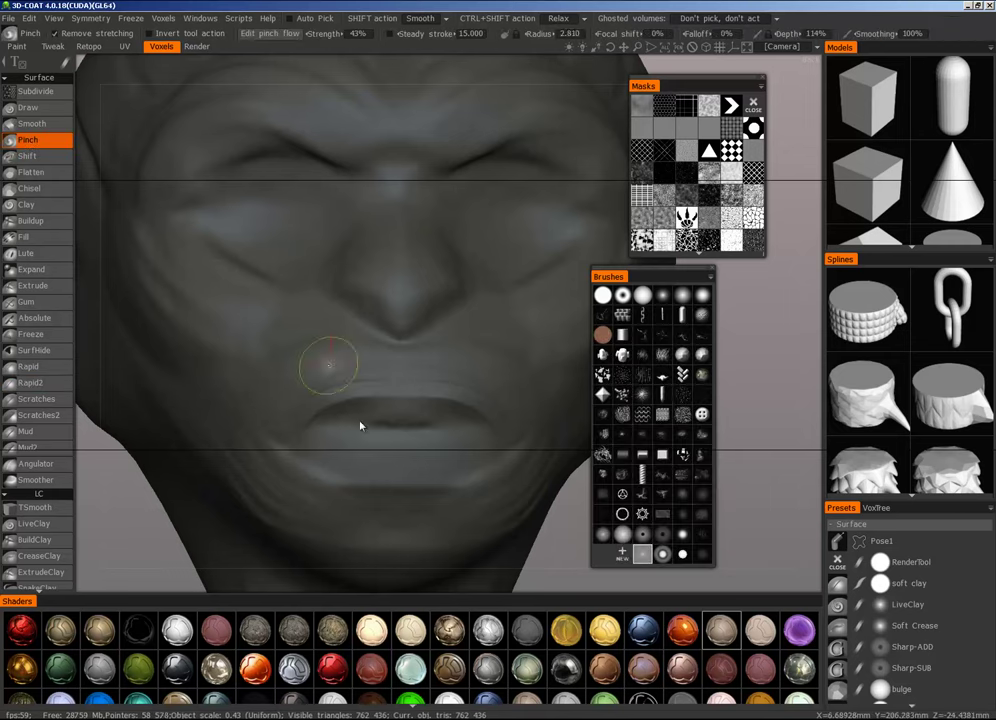
{"action": "right_click_drag", "start_coordinate": [330, 427], "coordinate": [333, 425]}
{"action": "left_click_drag", "start_coordinate": [334, 422], "coordinate": [312, 422], "text": "alt"}
Step: Sculpt creases at the corners of the mouth with CreaseClay at a radius of 1.762 and a depth of 83%
{"action": "scroll", "coordinate": [42, 380], "scroll_direction": "down", "scroll_amount": 5}
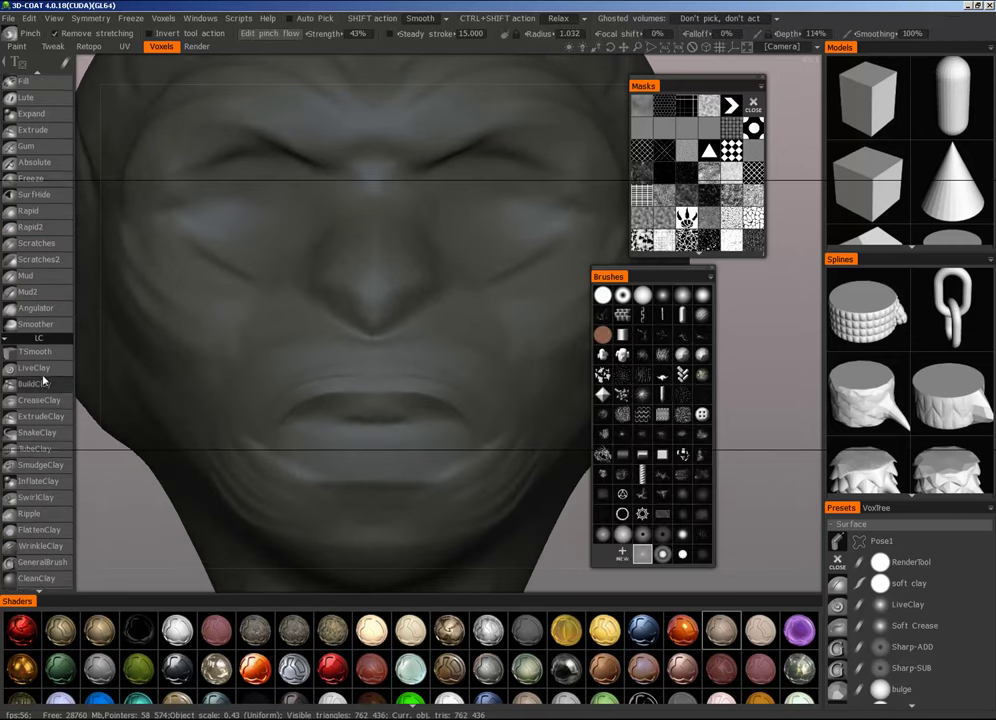
{"action": "left_click", "coordinate": [50, 352]}
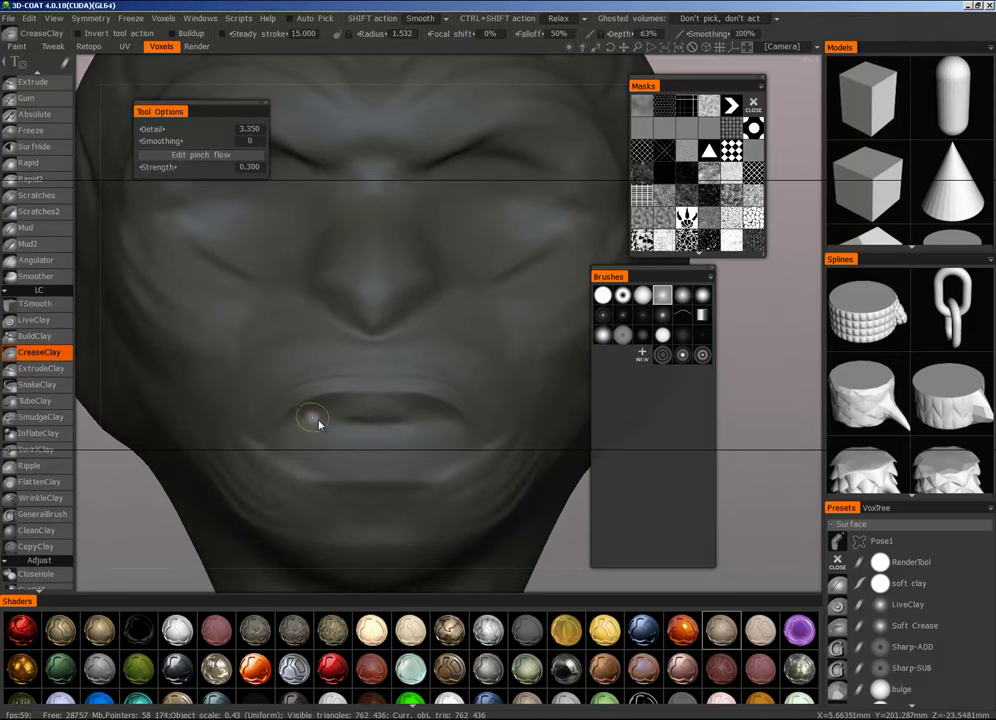
{"action": "right_click_drag", "start_coordinate": [312, 424], "coordinate": [316, 424]}
{"action": "mouse_move", "coordinate": [269, 431]}
{"action": "left_mouse_down"}
{"action": "mouse_move", "coordinate": [299, 426]}
{"action": "mouse_move", "coordinate": [285, 430]}
{"action": "left_mouse_up"}
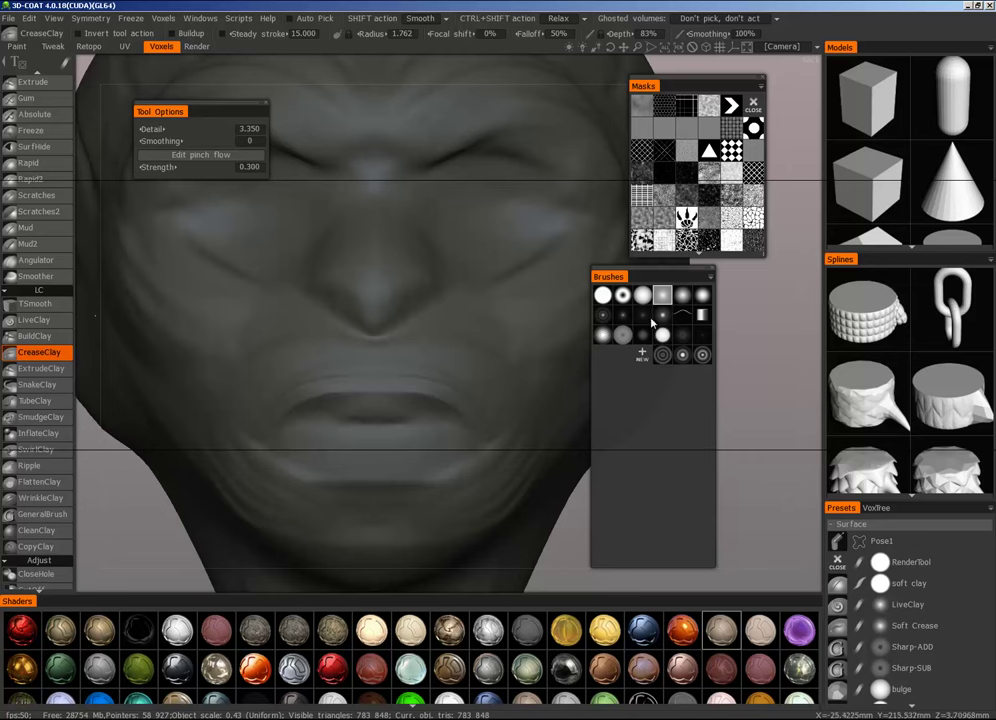
Step: Widen the mouth opening under the upper lip with CreaseClay, using a different brush alpha and a radius of 1.704
{"action": "left_click", "coordinate": [645, 316]}
{"action": "right_click", "coordinate": [281, 431]}
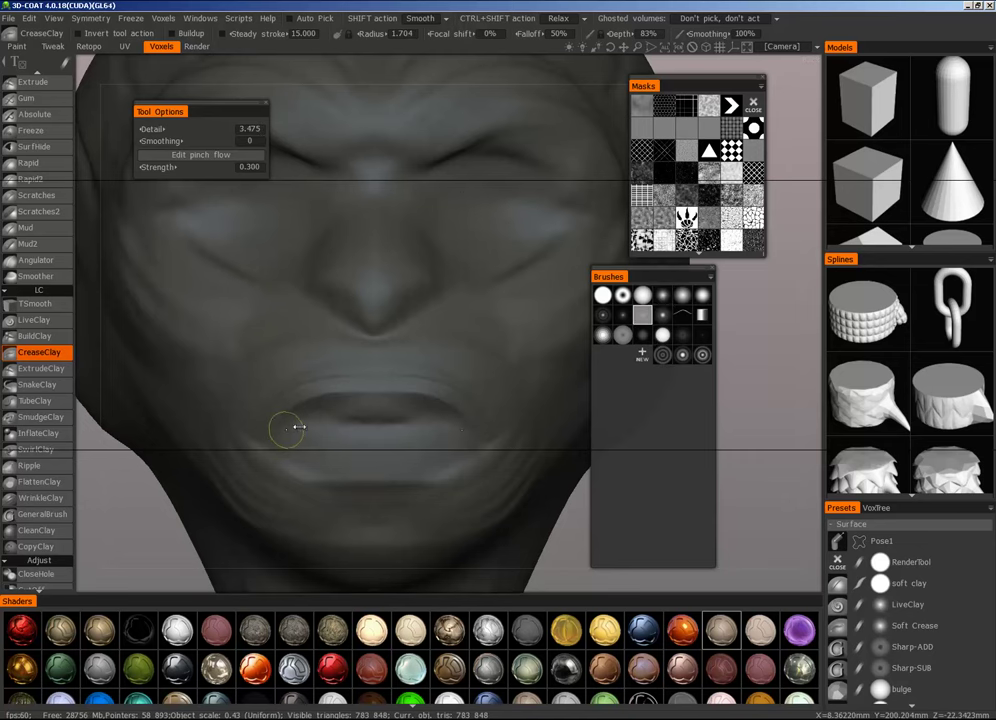
{"action": "mouse_move", "coordinate": [305, 422]}
{"action": "left_mouse_down"}
{"action": "mouse_move", "coordinate": [377, 416]}
{"action": "mouse_move", "coordinate": [313, 427]}
{"action": "mouse_move", "coordinate": [391, 405]}
{"action": "left_mouse_up"}
{"action": "scroll", "coordinate": [430, 402], "scroll_direction": "up", "scroll_amount": 3}
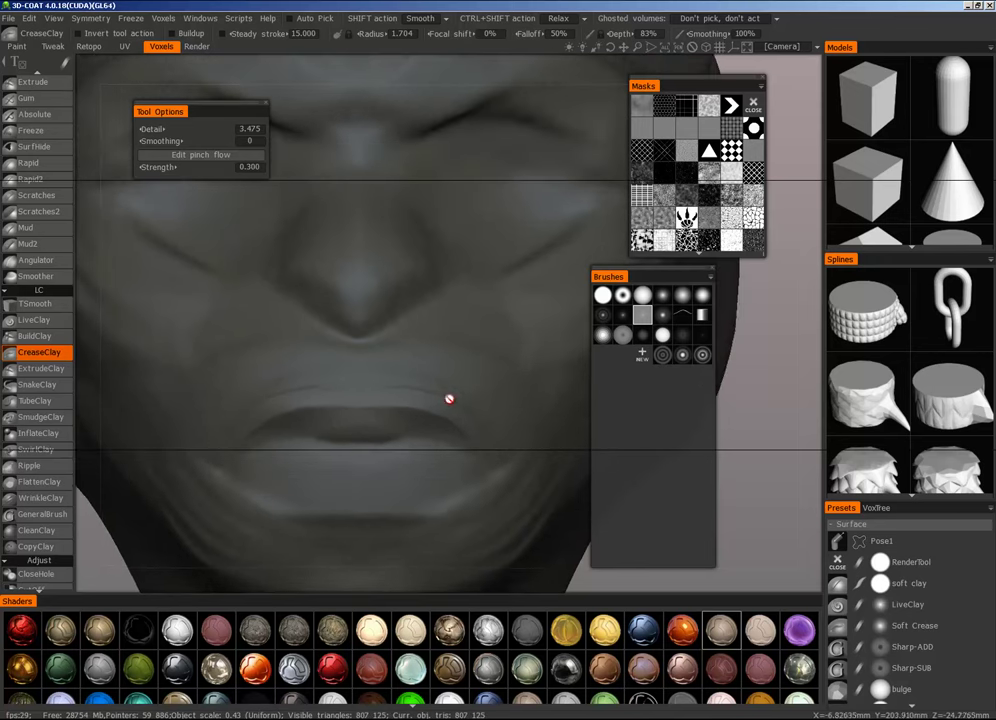
Step: Shape the upper edge of the lower lip with CreaseClay at a radius of 2.786 and a depth of 103%
{"action": "key", "text": "bracketright"}
{"action": "key", "text": "bracketright"}
{"action": "key", "text": "bracketright"}
{"action": "right_click_drag", "start_coordinate": [309, 436], "coordinate": [311, 430]}
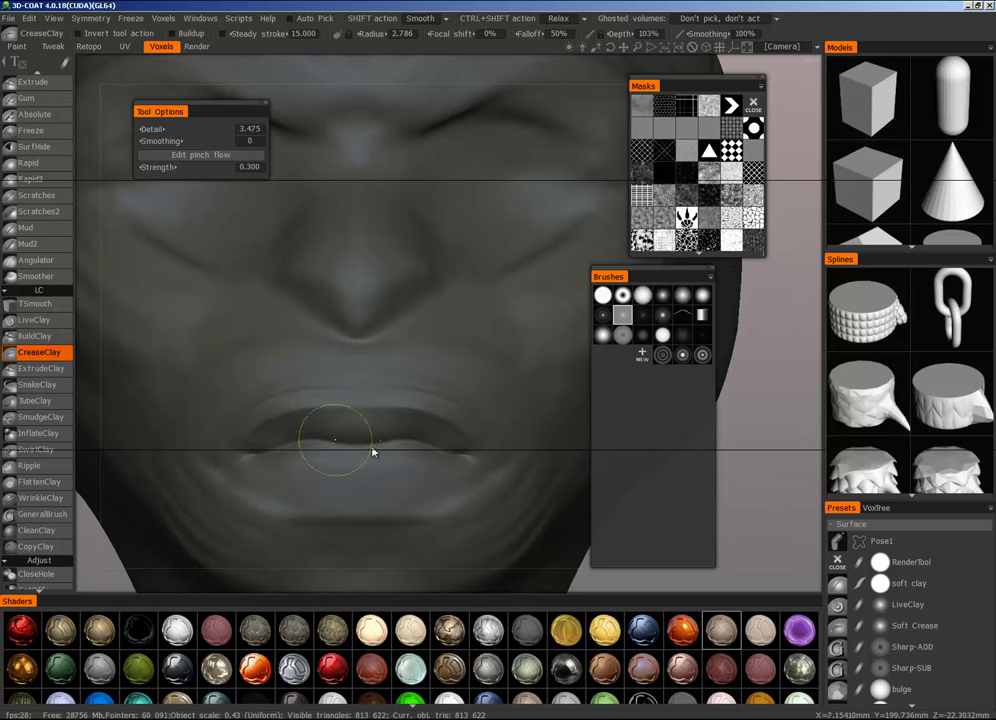
{"action": "left_click_drag", "start_coordinate": [285, 453], "coordinate": [300, 443]}
{"action": "mouse_move", "coordinate": [445, 418]}
{"action": "right_mouse_down"}
{"action": "mouse_move", "coordinate": [260, 496]}
{"action": "mouse_move", "coordinate": [438, 433]}
{"action": "mouse_move", "coordinate": [465, 378]}
{"action": "mouse_move", "coordinate": [540, 351]}
{"action": "right_mouse_up"}
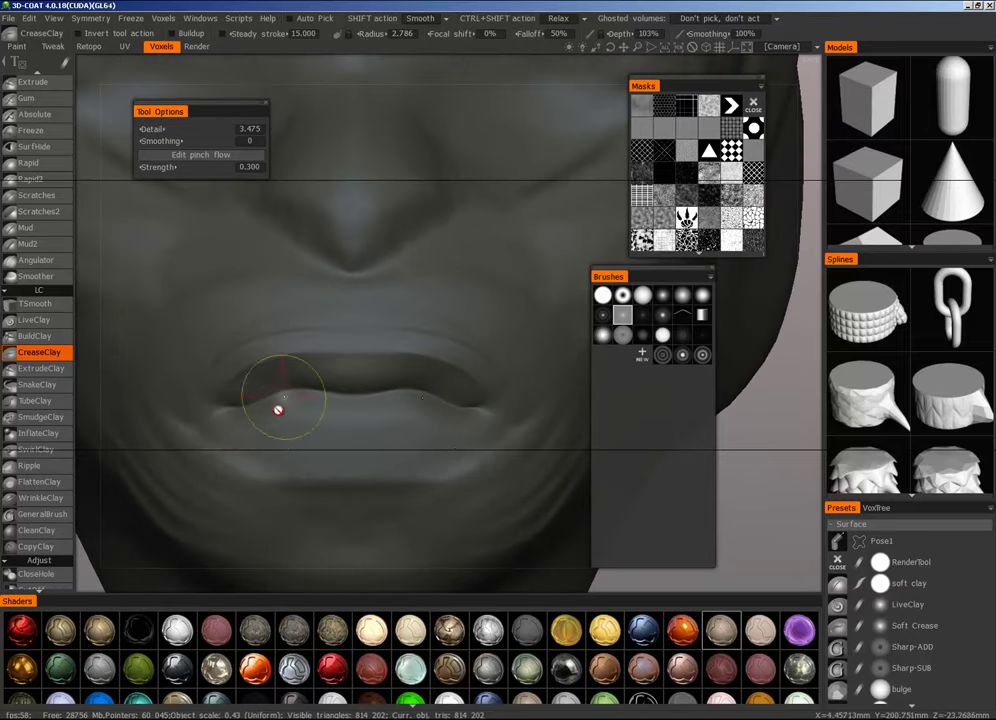
Step: Set the CreaseClay radius to 2.304 and deepen the corners of the mouth
{"action": "left_click_drag", "start_coordinate": [334, 481], "coordinate": [330, 487], "text": "alt"}
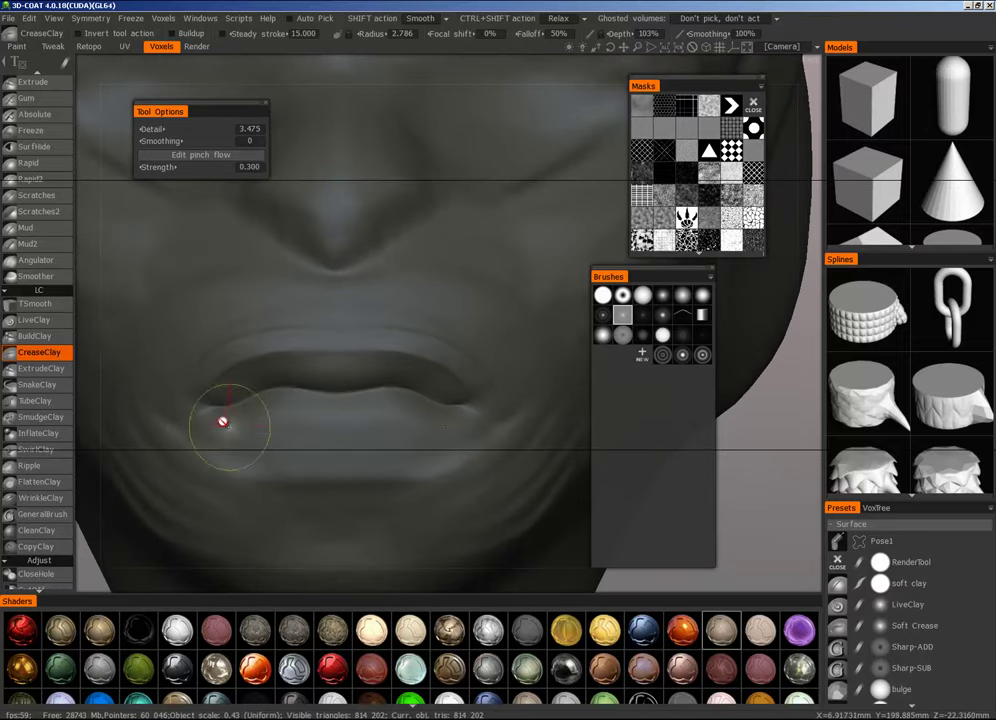
{"action": "left_click_drag", "start_coordinate": [226, 399], "coordinate": [236, 416], "text": "alt"}
{"action": "right_click_drag", "start_coordinate": [218, 431], "coordinate": [213, 432]}
{"action": "mouse_move", "coordinate": [220, 433]}
{"action": "left_mouse_down"}
{"action": "mouse_move", "coordinate": [205, 418]}
{"action": "mouse_move", "coordinate": [221, 406]}
{"action": "left_mouse_up"}
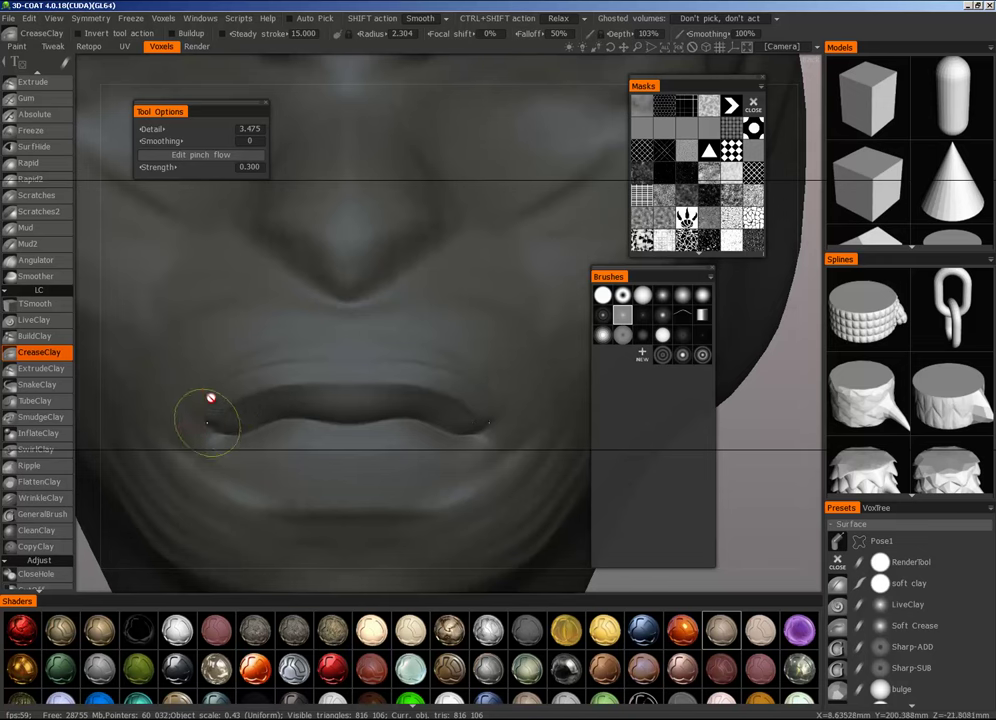
{"action": "mouse_move", "coordinate": [207, 422]}
{"action": "left_mouse_down"}
{"action": "mouse_move", "coordinate": [494, 424]}
{"action": "mouse_move", "coordinate": [520, 400]}
{"action": "left_mouse_up"}
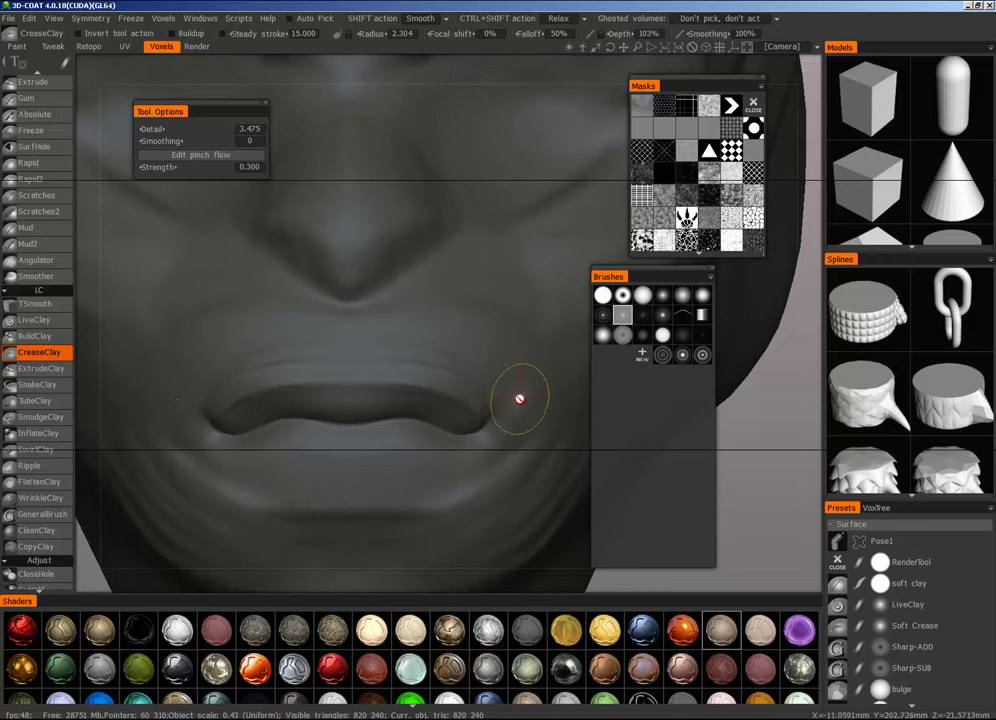
Step: Define the crease beneath the lower lip with CreaseClay at a radius of 2.802
{"action": "right_click_drag", "start_coordinate": [500, 405], "coordinate": [331, 471], "text": "alt"}
{"action": "left_click_drag", "start_coordinate": [331, 471], "coordinate": [442, 520], "text": "alt"}
{"action": "mouse_move", "coordinate": [441, 519]}
{"action": "right_mouse_down"}
{"action": "mouse_move", "coordinate": [373, 500]}
{"action": "mouse_move", "coordinate": [305, 509]}
{"action": "mouse_move", "coordinate": [242, 476]}
{"action": "mouse_move", "coordinate": [380, 405]}
{"action": "mouse_move", "coordinate": [322, 425]}
{"action": "mouse_move", "coordinate": [500, 396]}
{"action": "mouse_move", "coordinate": [378, 402]}
{"action": "right_mouse_up"}
{"action": "mouse_move", "coordinate": [374, 414]}
{"action": "left_mouse_down"}
{"action": "mouse_move", "coordinate": [338, 433]}
{"action": "mouse_move", "coordinate": [482, 413]}
{"action": "mouse_move", "coordinate": [329, 429]}
{"action": "mouse_move", "coordinate": [357, 436]}
{"action": "mouse_move", "coordinate": [333, 418]}
{"action": "mouse_move", "coordinate": [480, 413]}
{"action": "mouse_move", "coordinate": [335, 416]}
{"action": "mouse_move", "coordinate": [516, 396]}
{"action": "left_mouse_up"}
{"action": "right_click_drag", "start_coordinate": [516, 396], "coordinate": [451, 463]}
{"action": "left_click_drag", "start_coordinate": [451, 463], "coordinate": [497, 430], "text": "alt"}
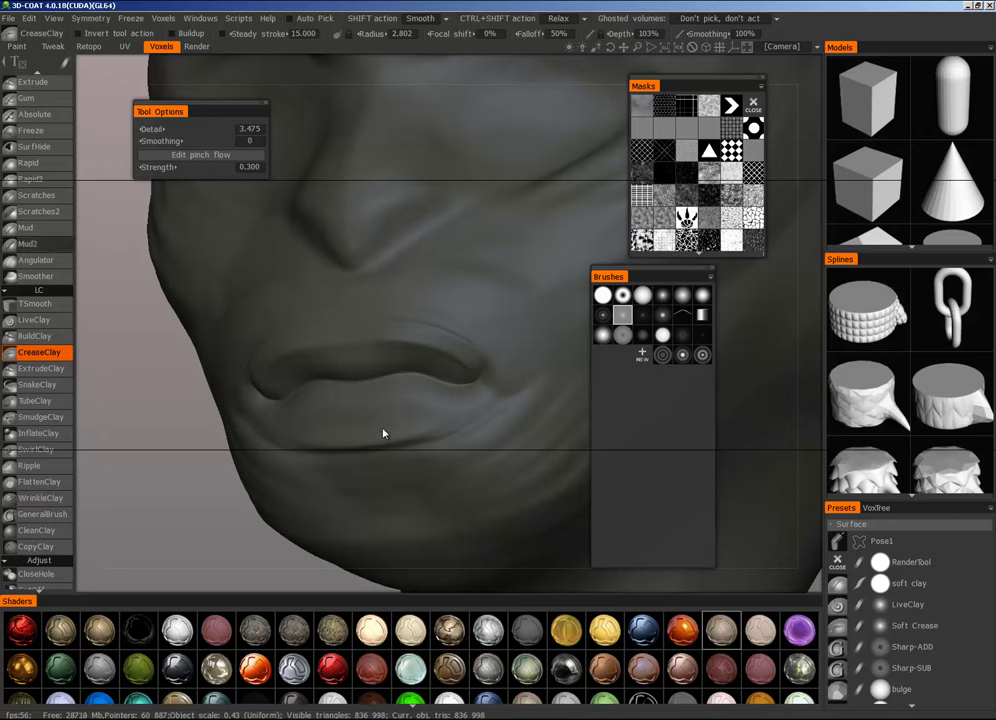
Step: Even out the surface of the lower lip with Mud2 at a radius of 1.672, reducing the depth to 19%
{"action": "right_click_drag", "start_coordinate": [375, 420], "coordinate": [310, 412]}
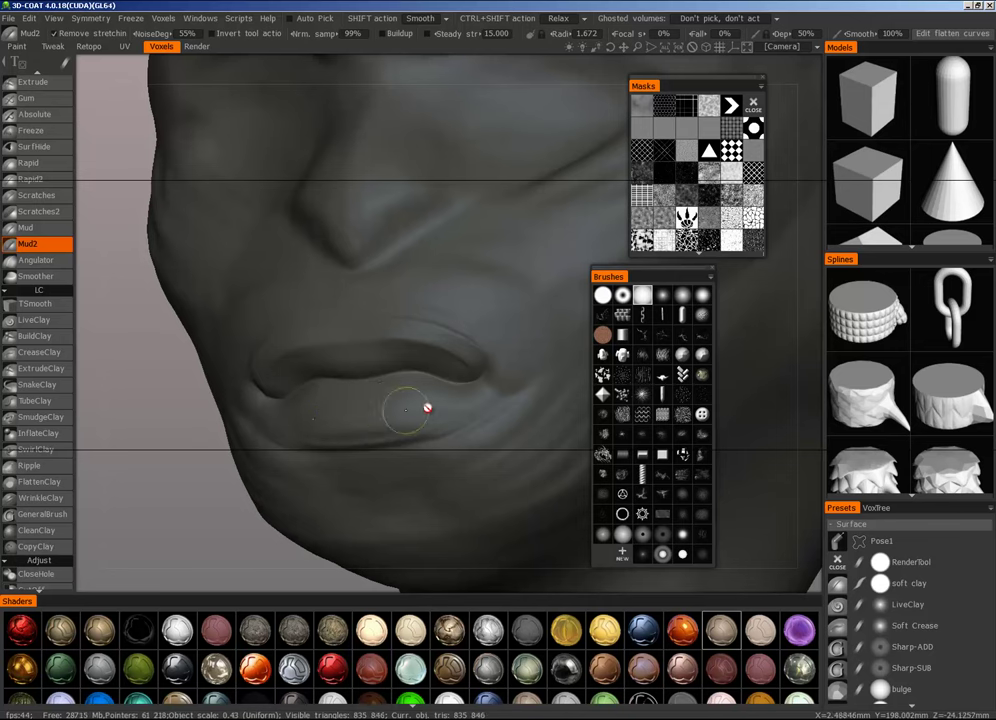
{"action": "left_click_drag", "start_coordinate": [446, 405], "coordinate": [395, 405]}
{"action": "mouse_move", "coordinate": [414, 413]}
{"action": "right_mouse_down", "text": "alt"}
{"action": "mouse_move", "coordinate": [398, 413]}
{"action": "mouse_move", "coordinate": [548, 380]}
{"action": "right_mouse_up", "text": "alt"}
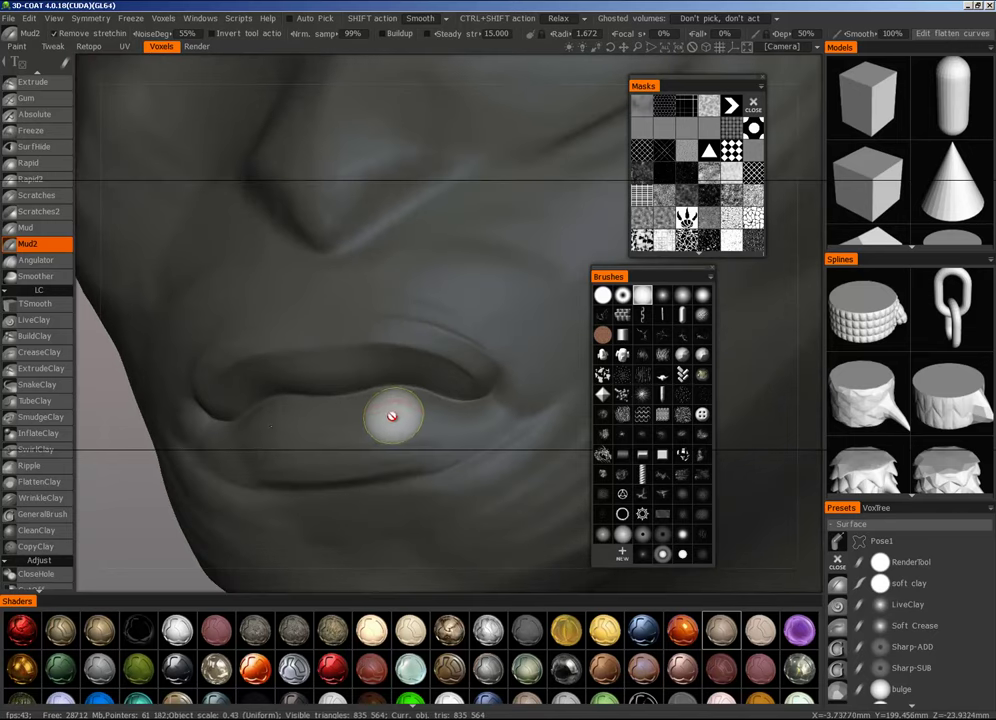
{"action": "left_click_drag", "start_coordinate": [362, 426], "coordinate": [432, 419]}
{"action": "left_click_drag", "start_coordinate": [387, 413], "coordinate": [441, 417]}
{"action": "right_click_drag", "start_coordinate": [428, 428], "coordinate": [309, 469], "text": "alt"}
{"action": "left_click_drag", "start_coordinate": [309, 469], "coordinate": [418, 507], "text": "alt"}
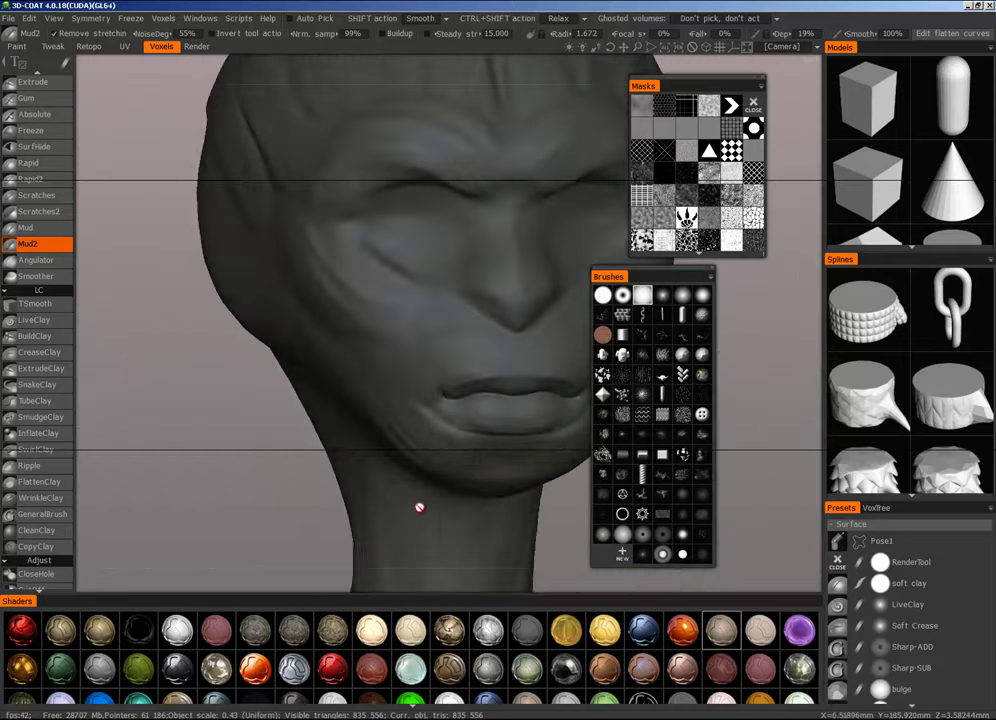
Step: Fill in the cheek area between the nose and the mouth corner with Mud2 at 19% depth
{"action": "right_click_drag", "start_coordinate": [418, 507], "coordinate": [332, 522], "text": "alt"}
{"action": "left_click_drag", "start_coordinate": [447, 497], "coordinate": [393, 502], "text": "alt"}
{"action": "right_click_drag", "start_coordinate": [393, 502], "coordinate": [305, 540], "text": "alt"}
{"action": "left_click_drag", "start_coordinate": [503, 490], "coordinate": [447, 498], "text": "alt"}
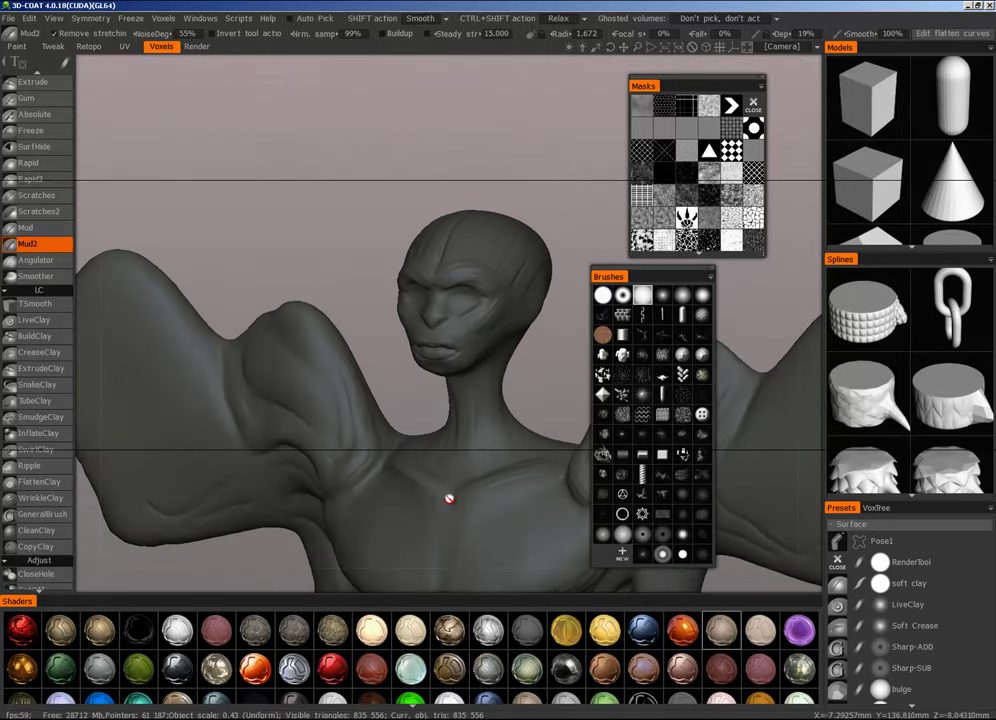
{"action": "right_click_drag", "start_coordinate": [367, 467], "coordinate": [490, 420], "text": "alt"}
{"action": "right_click_drag", "start_coordinate": [410, 436], "coordinate": [505, 382], "text": "alt"}
{"action": "left_click_drag", "start_coordinate": [505, 382], "coordinate": [476, 356], "text": "alt"}
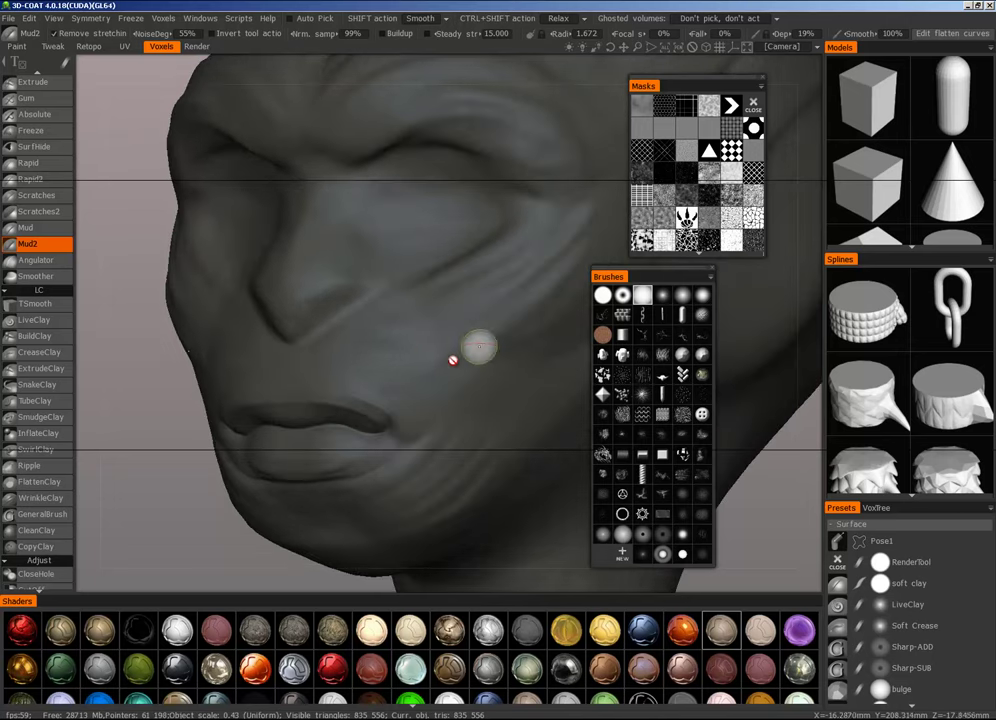
{"action": "mouse_move", "coordinate": [388, 363]}
{"action": "left_mouse_down"}
{"action": "mouse_move", "coordinate": [408, 412]}
{"action": "mouse_move", "coordinate": [416, 382]}
{"action": "left_mouse_up"}
{"action": "mouse_move", "coordinate": [416, 382]}
{"action": "right_mouse_down", "text": "alt"}
{"action": "mouse_move", "coordinate": [416, 280]}
{"action": "mouse_move", "coordinate": [416, 329]}
{"action": "right_mouse_up", "text": "alt"}
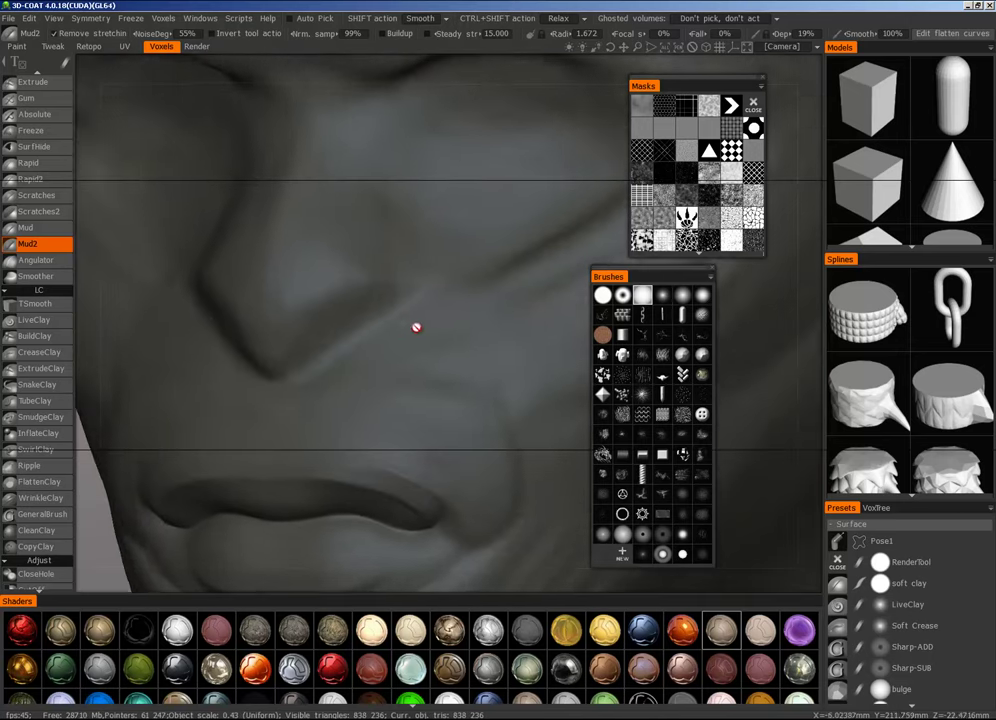
Step: Carve the nostrils into the underside of the nose with Mud2 at a radius of 1.190
{"action": "left_click_drag", "start_coordinate": [416, 329], "coordinate": [376, 364], "text": "alt"}
{"action": "right_click_drag", "start_coordinate": [375, 350], "coordinate": [358, 347]}
{"action": "mouse_move", "coordinate": [358, 347]}
{"action": "left_mouse_down", "text": "alt"}
{"action": "mouse_move", "coordinate": [349, 331]}
{"action": "mouse_move", "coordinate": [378, 318]}
{"action": "mouse_move", "coordinate": [291, 322]}
{"action": "left_mouse_up", "text": "alt"}
{"action": "right_click_drag", "start_coordinate": [291, 322], "coordinate": [299, 322]}
{"action": "left_click_drag", "start_coordinate": [299, 322], "coordinate": [280, 333]}
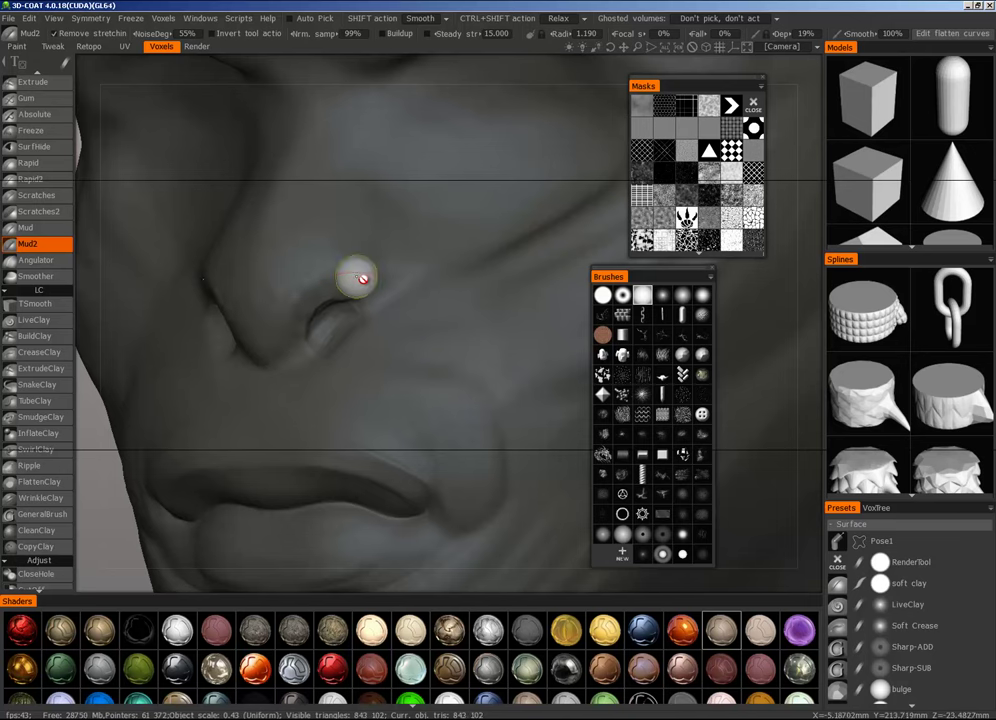
Step: Build up the nostril wings and even out the tip and sides of the nose
{"action": "mouse_move", "coordinate": [354, 288]}
{"action": "left_mouse_down"}
{"action": "mouse_move", "coordinate": [295, 297]}
{"action": "mouse_move", "coordinate": [298, 307]}
{"action": "mouse_move", "coordinate": [256, 329]}
{"action": "left_mouse_up"}
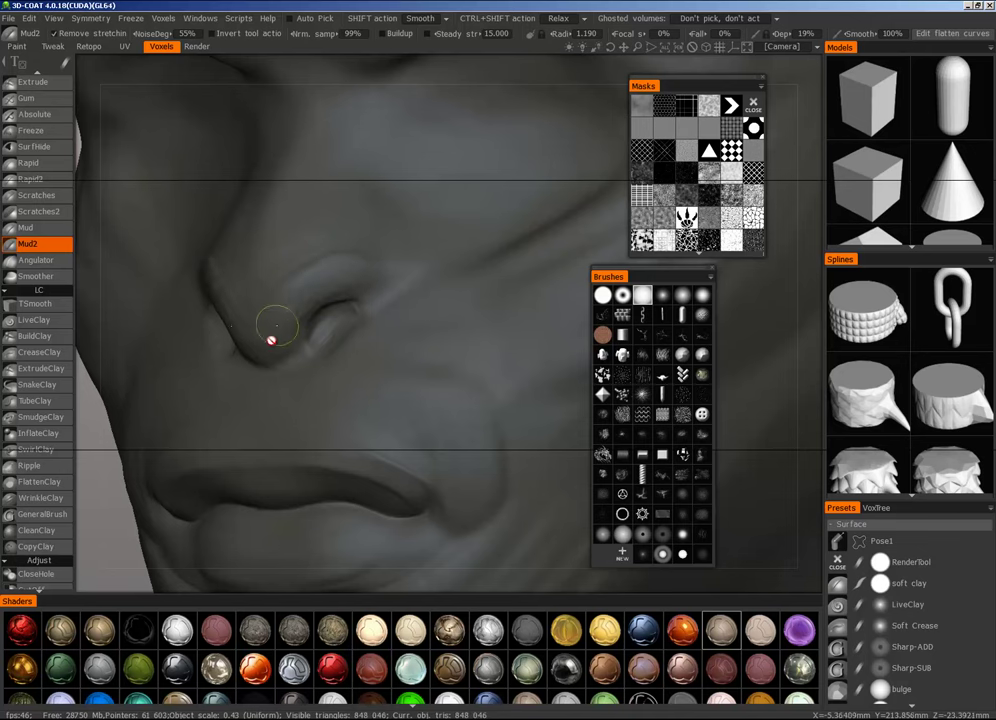
{"action": "left_click_drag", "start_coordinate": [271, 341], "coordinate": [278, 329]}
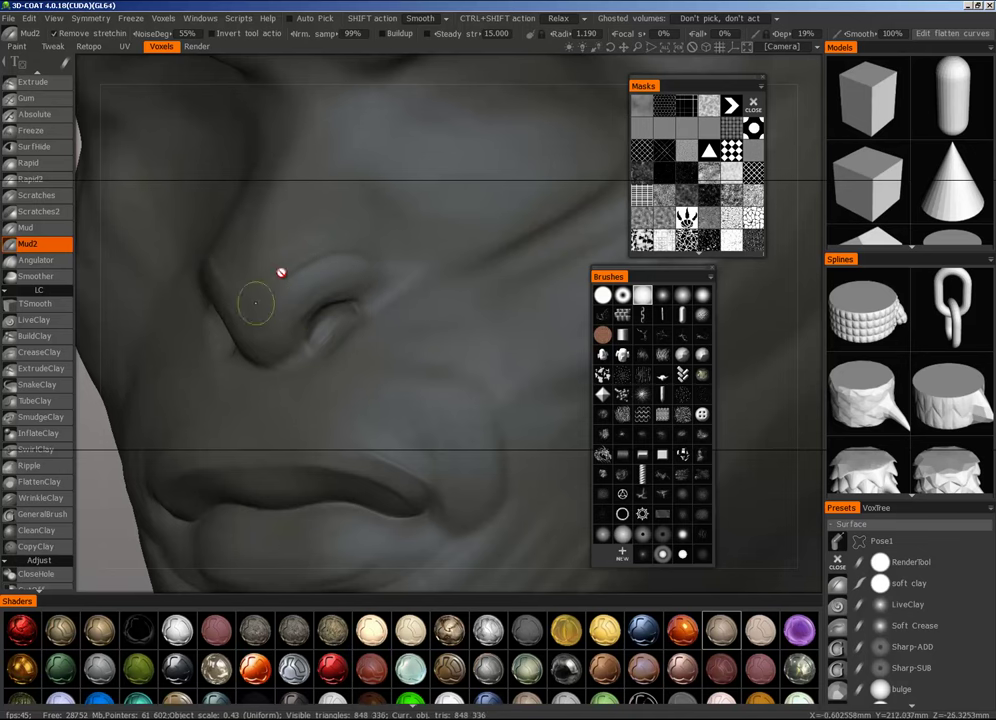
{"action": "mouse_move", "coordinate": [302, 187]}
{"action": "left_mouse_down"}
{"action": "mouse_move", "coordinate": [269, 207]}
{"action": "mouse_move", "coordinate": [279, 278]}
{"action": "left_mouse_up"}
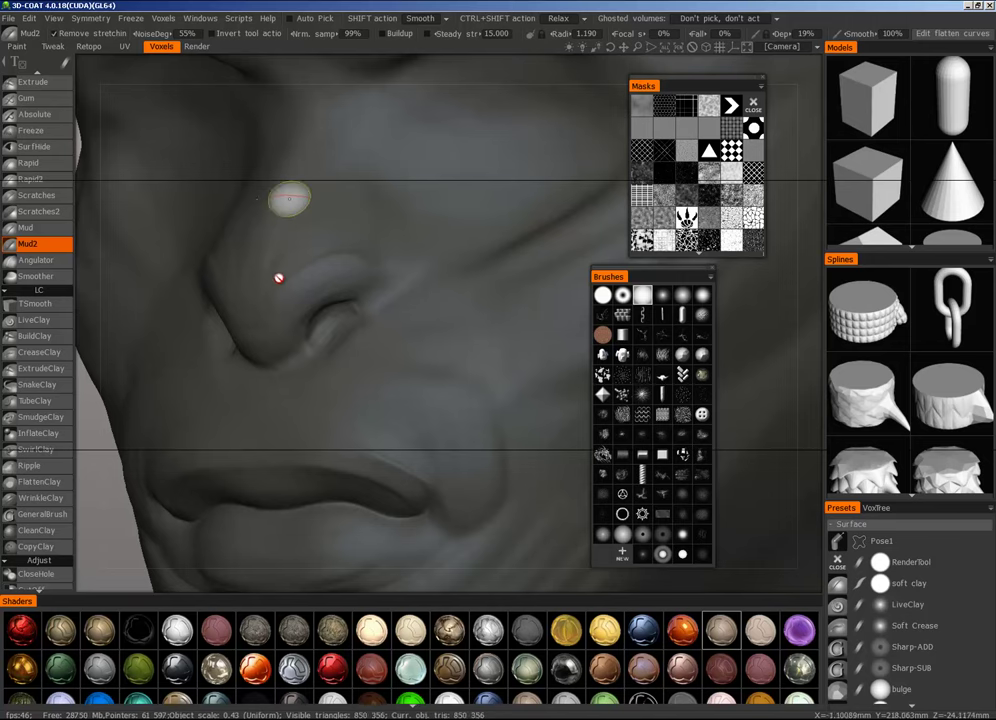
{"action": "left_click_drag", "start_coordinate": [288, 167], "coordinate": [266, 277]}
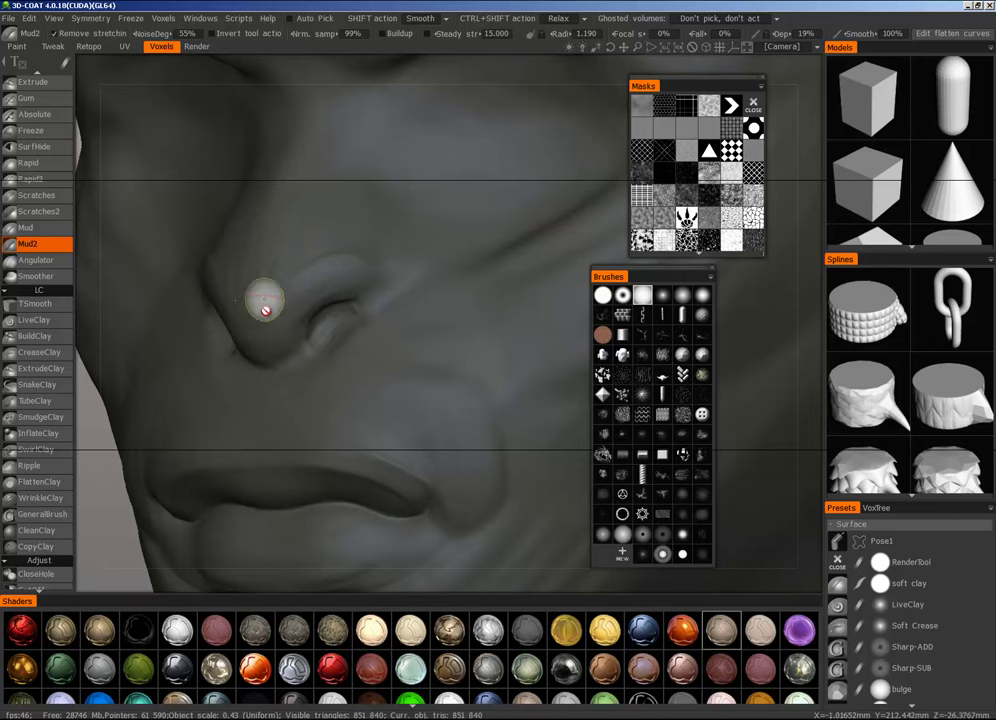
Step: Carve the crease that separates the nostril wings from the cheeks
{"action": "right_click_drag", "start_coordinate": [275, 175], "coordinate": [336, 287], "text": "alt"}
{"action": "left_click_drag", "start_coordinate": [336, 287], "coordinate": [442, 356], "text": "alt"}
{"action": "right_click_drag", "start_coordinate": [442, 356], "coordinate": [634, 313], "text": "alt"}
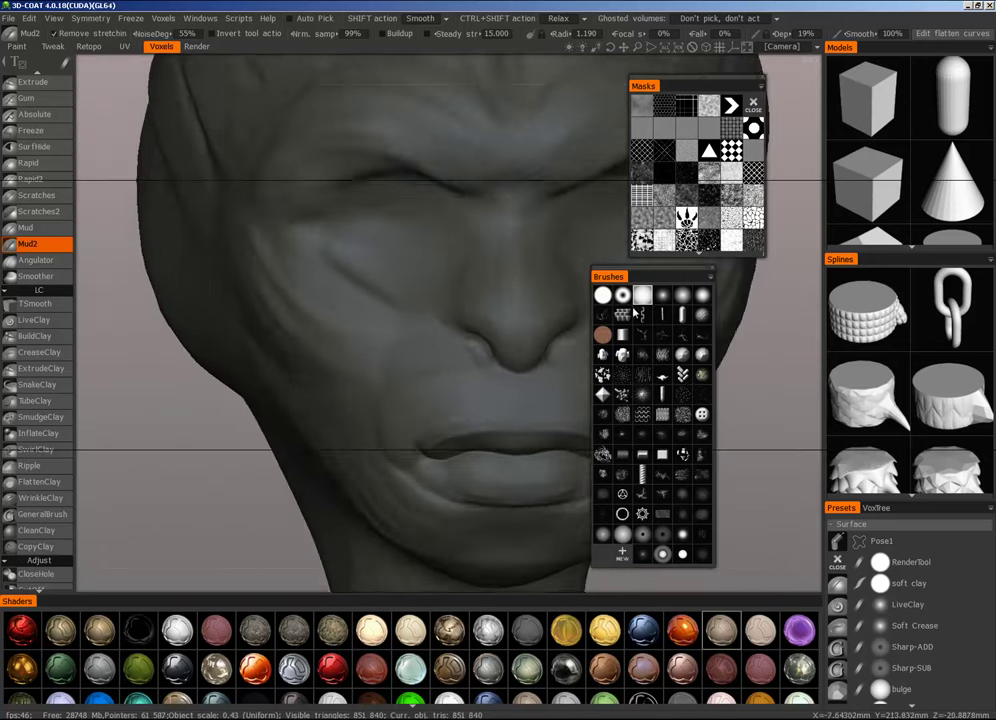
{"action": "middle_click_drag", "start_coordinate": [440, 334], "coordinate": [313, 392], "text": "alt"}
{"action": "left_click_drag", "start_coordinate": [313, 392], "coordinate": [248, 378], "text": "alt"}
{"action": "right_click_drag", "start_coordinate": [248, 378], "coordinate": [441, 357], "text": "alt"}
{"action": "mouse_move", "coordinate": [340, 372]}
{"action": "left_mouse_down"}
{"action": "mouse_move", "coordinate": [311, 439]}
{"action": "mouse_move", "coordinate": [322, 356]}
{"action": "left_mouse_up"}
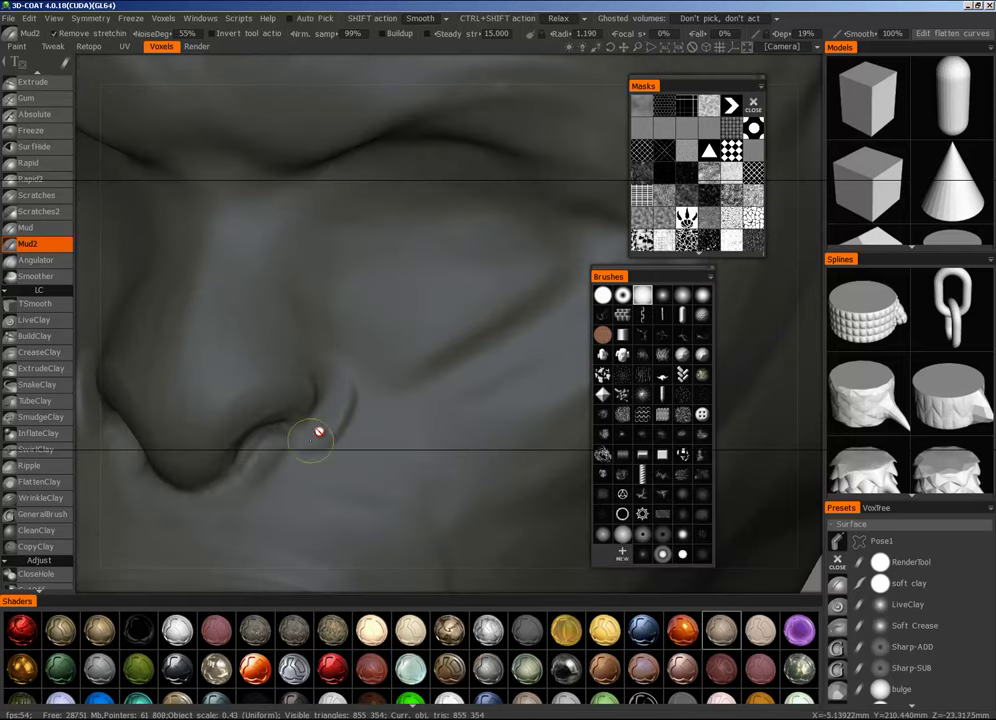
Step: Set the Mud2 radius to 1.675 and blend the skin around and below the nostrils
{"action": "right_click_drag", "start_coordinate": [288, 452], "coordinate": [300, 463]}
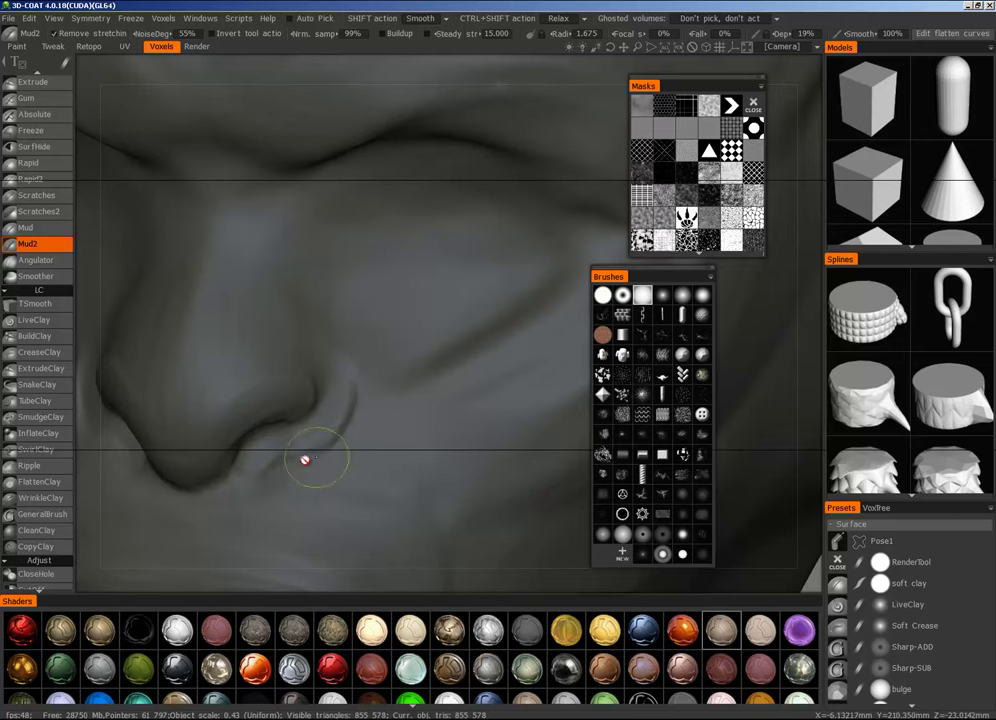
{"action": "left_click_drag", "start_coordinate": [318, 462], "coordinate": [297, 492]}
{"action": "mouse_move", "coordinate": [295, 496]}
{"action": "left_mouse_down", "text": "alt"}
{"action": "mouse_move", "coordinate": [362, 404]}
{"action": "mouse_move", "coordinate": [325, 434]}
{"action": "mouse_move", "coordinate": [374, 424]}
{"action": "mouse_move", "coordinate": [314, 446]}
{"action": "left_mouse_up", "text": "alt"}
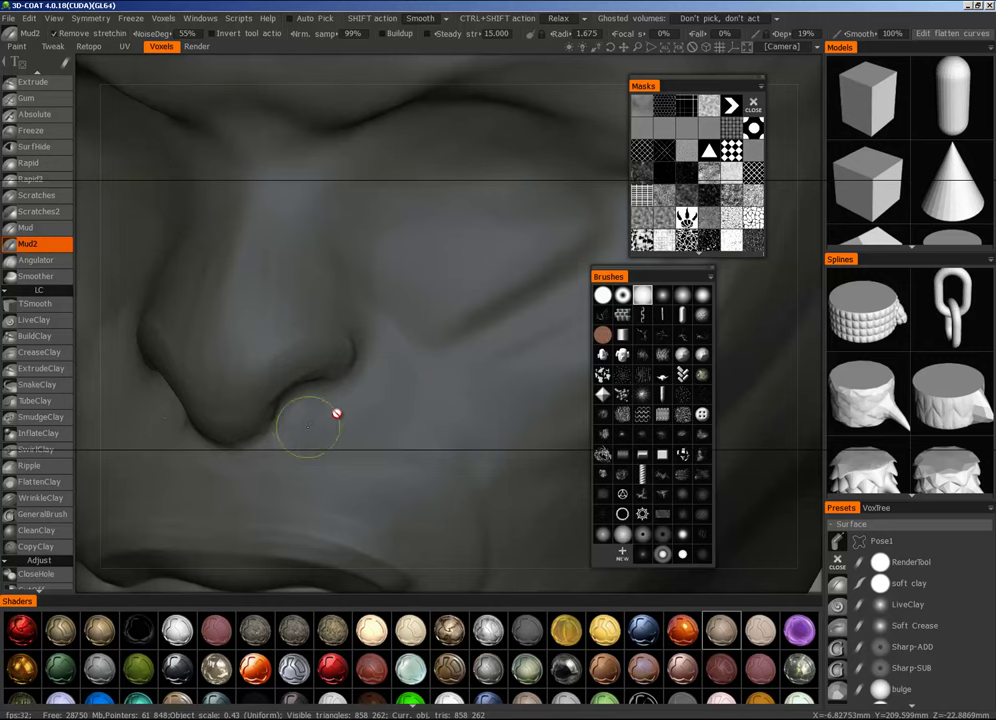
{"action": "right_click_drag", "start_coordinate": [290, 442], "coordinate": [260, 476], "text": "alt"}
{"action": "left_click_drag", "start_coordinate": [260, 476], "coordinate": [367, 405], "text": "alt"}
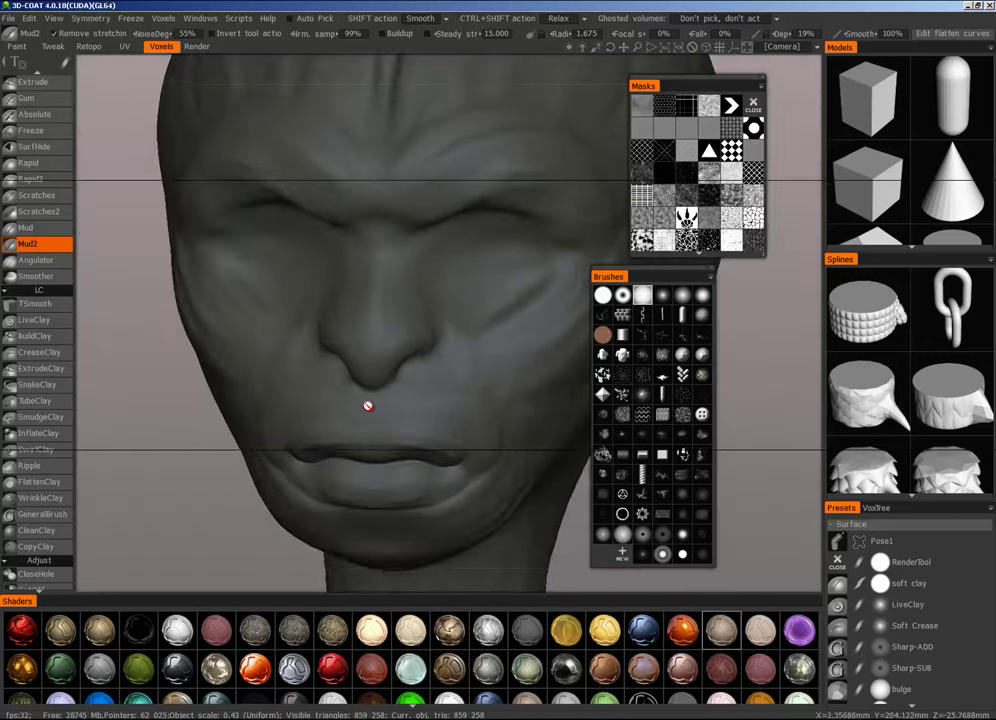
Step: Refine the sides and bridge of the nose with Mud2 at a radius of 2.453
{"action": "mouse_move", "coordinate": [367, 405]}
{"action": "right_mouse_down", "text": "alt"}
{"action": "mouse_move", "coordinate": [350, 341]}
{"action": "mouse_move", "coordinate": [414, 328]}
{"action": "right_mouse_up", "text": "alt"}
{"action": "left_click_drag", "start_coordinate": [404, 324], "coordinate": [364, 351]}
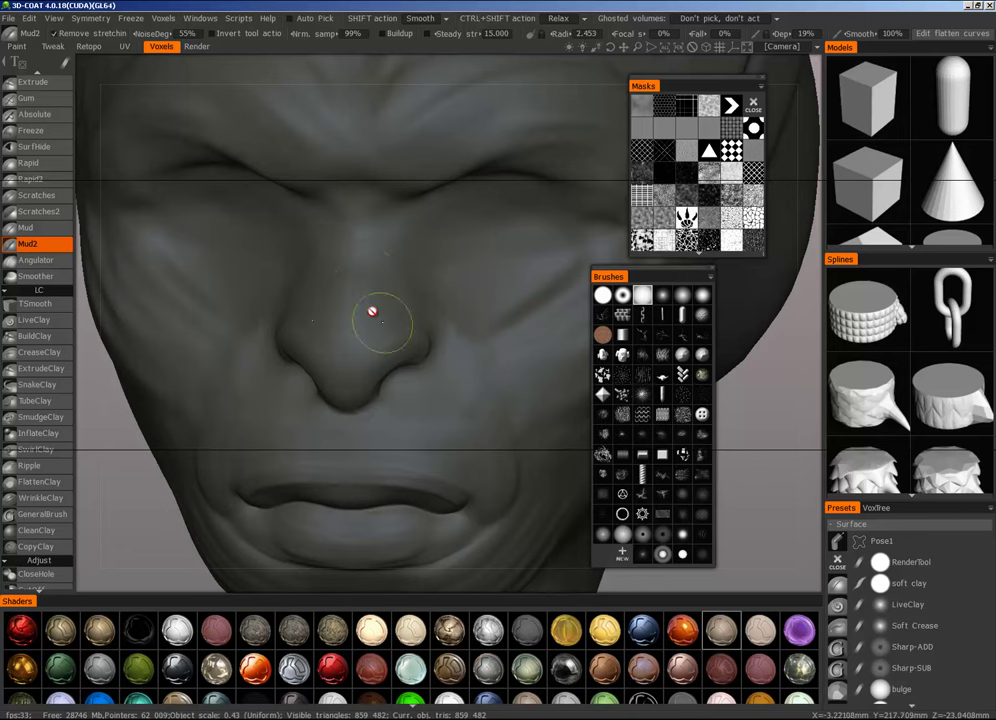
{"action": "right_click_drag", "start_coordinate": [404, 330], "coordinate": [340, 455], "text": "alt"}
{"action": "mouse_move", "coordinate": [340, 455]}
{"action": "left_mouse_down", "text": "alt"}
{"action": "mouse_move", "coordinate": [291, 465]}
{"action": "mouse_move", "coordinate": [511, 440]}
{"action": "mouse_move", "coordinate": [345, 438]}
{"action": "left_mouse_up", "text": "alt"}
{"action": "right_click_drag", "start_coordinate": [345, 438], "coordinate": [276, 520], "text": "alt"}
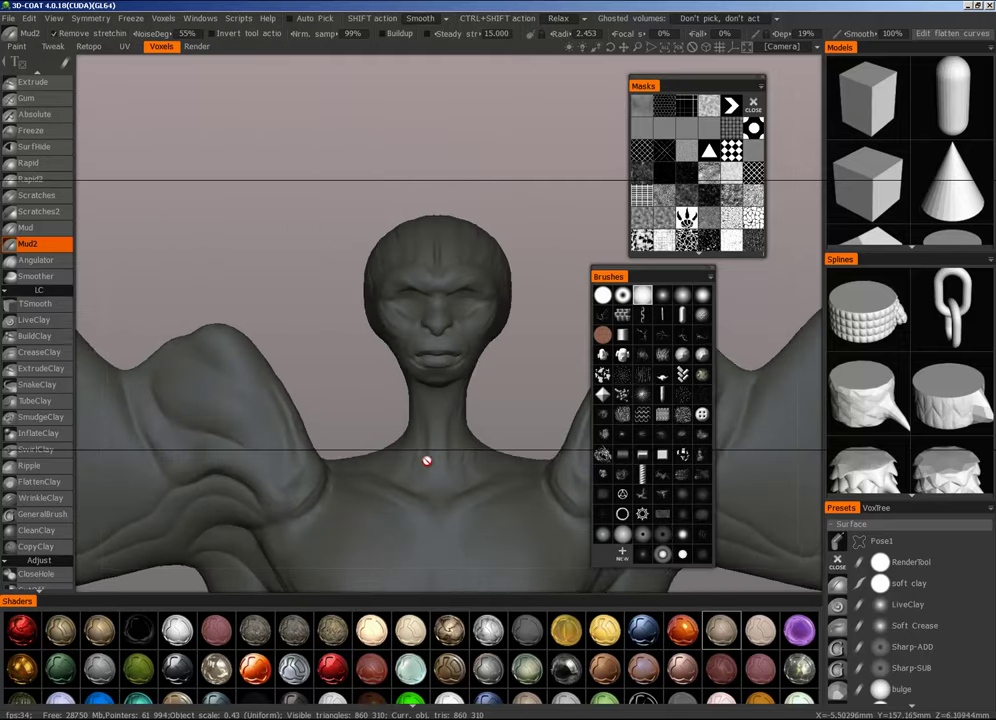
Step: Freeze the cheek area from beside the mouth up to the temple with an outlined selection
{"action": "right_click_drag", "start_coordinate": [427, 462], "coordinate": [436, 365], "text": "alt"}
{"action": "mouse_move", "coordinate": [436, 365]}
{"action": "left_mouse_down", "text": "alt"}
{"action": "mouse_move", "coordinate": [374, 382]}
{"action": "mouse_move", "coordinate": [390, 390]}
{"action": "mouse_move", "coordinate": [376, 343]}
{"action": "left_mouse_up", "text": "alt"}
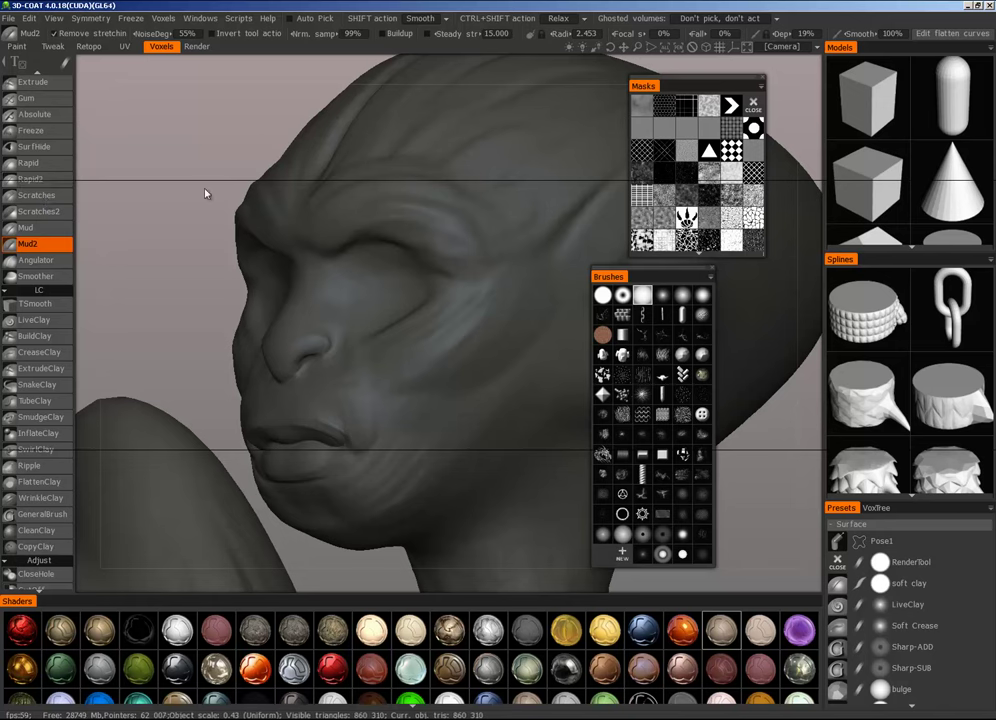
{"action": "key", "text": "f"}
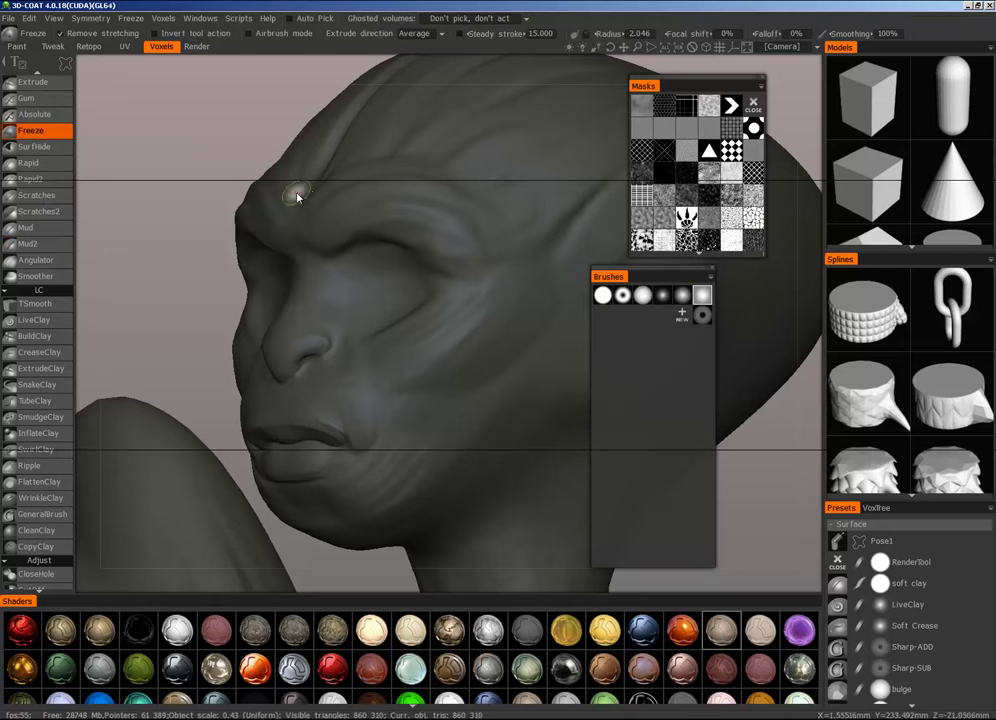
{"action": "mouse_move", "coordinate": [67, 69]}
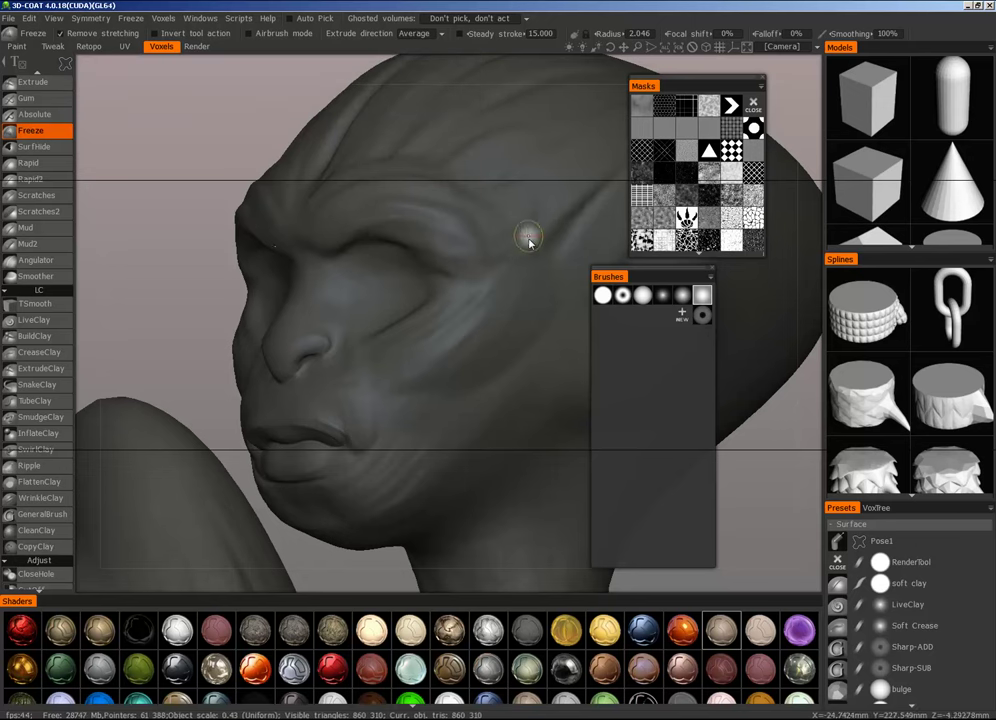
{"action": "left_click_drag", "start_coordinate": [463, 456], "coordinate": [557, 358]}
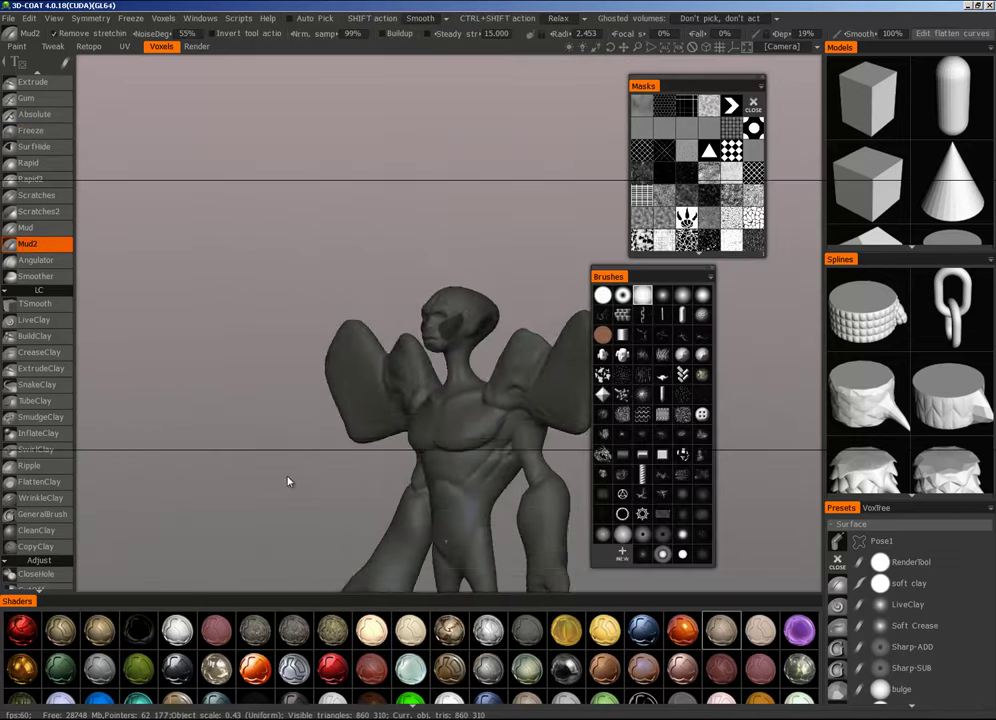
Step: Extend the frozen cheek area with the Freeze tool to cover the region below the eye up to the side of the nose
{"action": "mouse_move", "coordinate": [289, 480]}
{"action": "left_mouse_down"}
{"action": "mouse_move", "coordinate": [498, 498]}
{"action": "mouse_move", "coordinate": [367, 476]}
{"action": "left_mouse_up"}
{"action": "scroll", "coordinate": [367, 476], "scroll_direction": "up", "scroll_amount": 5}
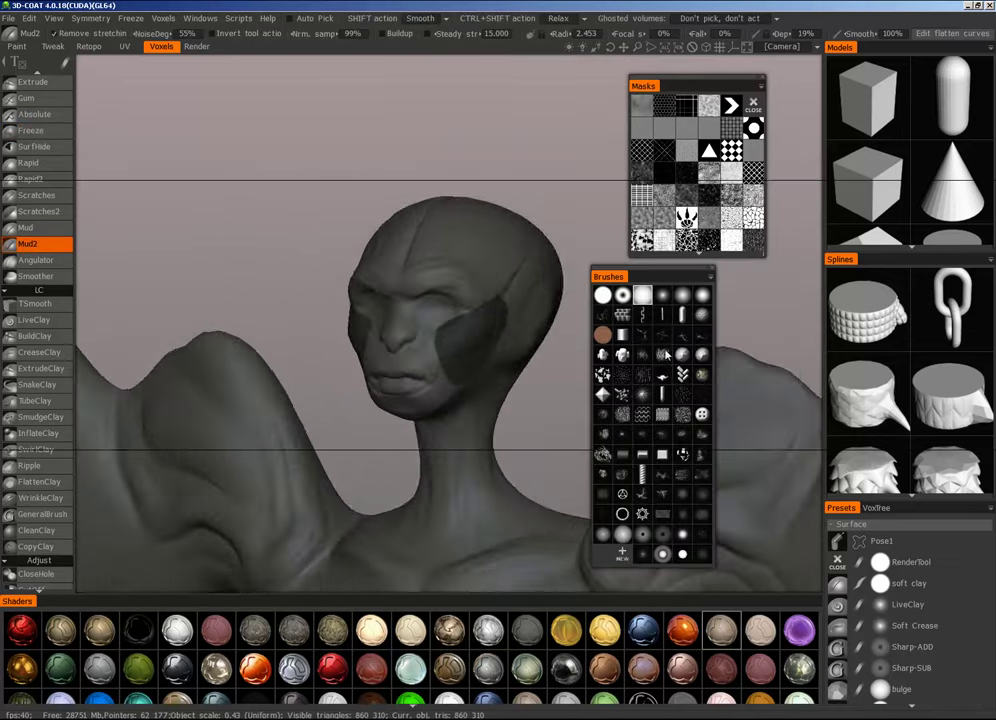
{"action": "right_click_drag", "start_coordinate": [667, 355], "coordinate": [420, 429], "text": "alt"}
{"action": "left_click_drag", "start_coordinate": [420, 429], "coordinate": [383, 381], "text": "alt"}
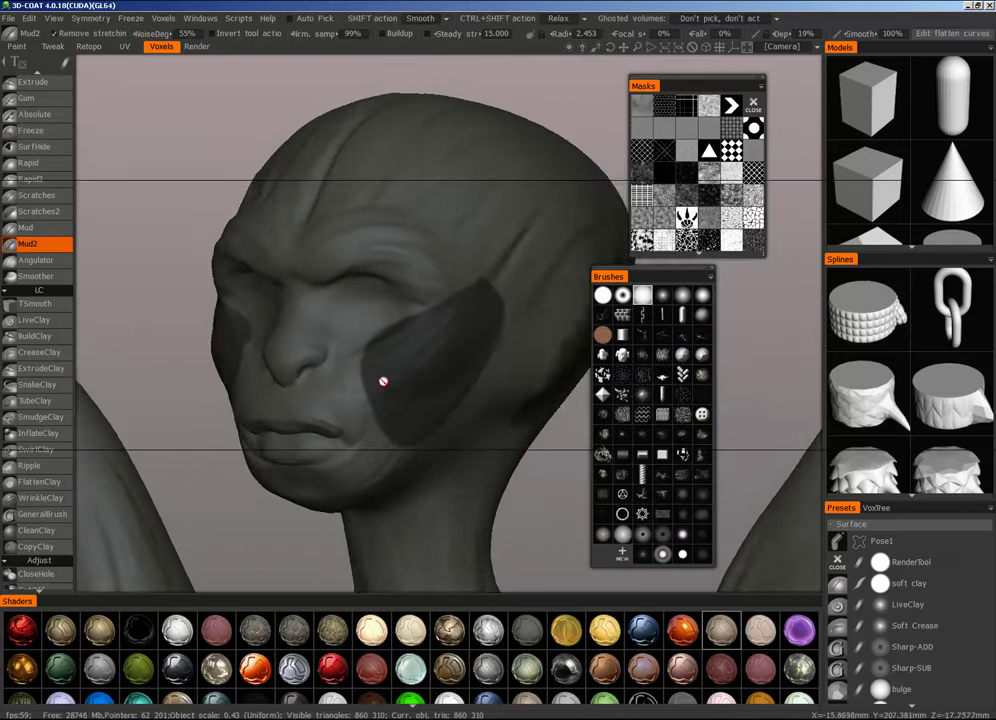
{"action": "right_click_drag", "start_coordinate": [383, 381], "coordinate": [414, 349], "text": "alt"}
{"action": "left_click_drag", "start_coordinate": [414, 349], "coordinate": [423, 358], "text": "alt"}
{"action": "key", "text": "e"}
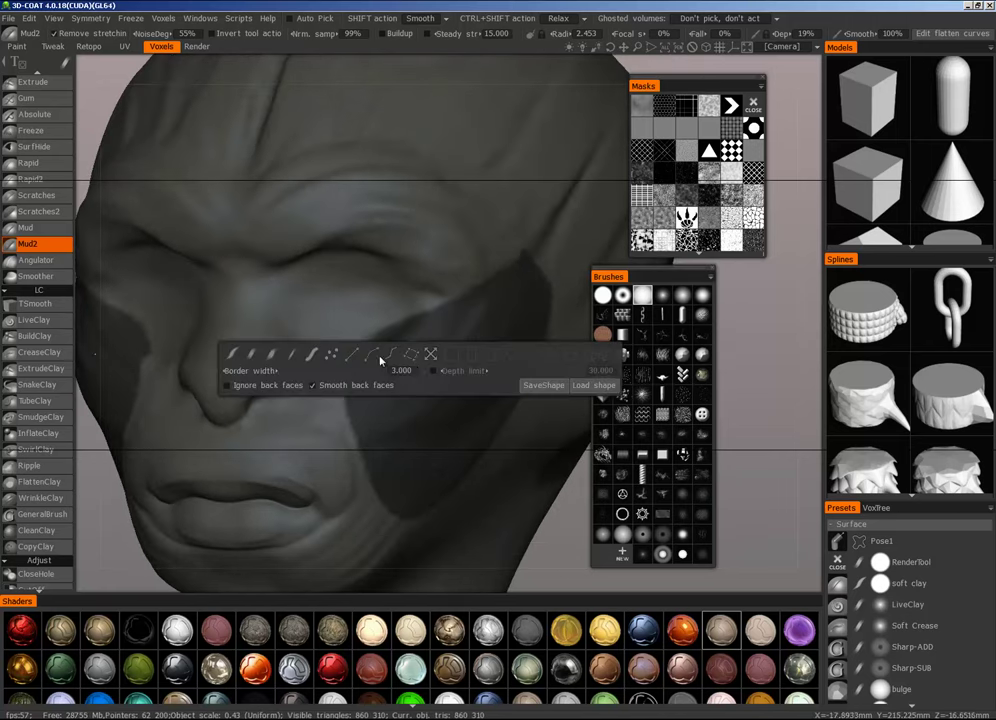
{"action": "left_click", "coordinate": [40, 131]}
{"action": "key", "text": "e"}
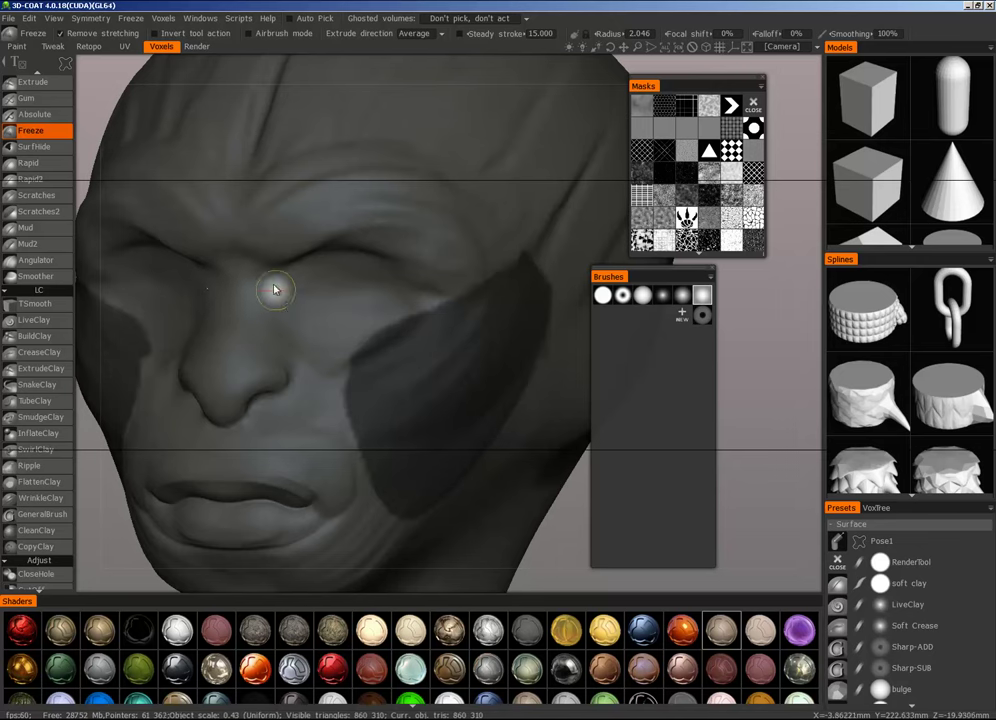
{"action": "mouse_move", "coordinate": [466, 319]}
{"action": "left_mouse_down"}
{"action": "mouse_move", "coordinate": [283, 363]}
{"action": "mouse_move", "coordinate": [430, 298]}
{"action": "left_mouse_up"}
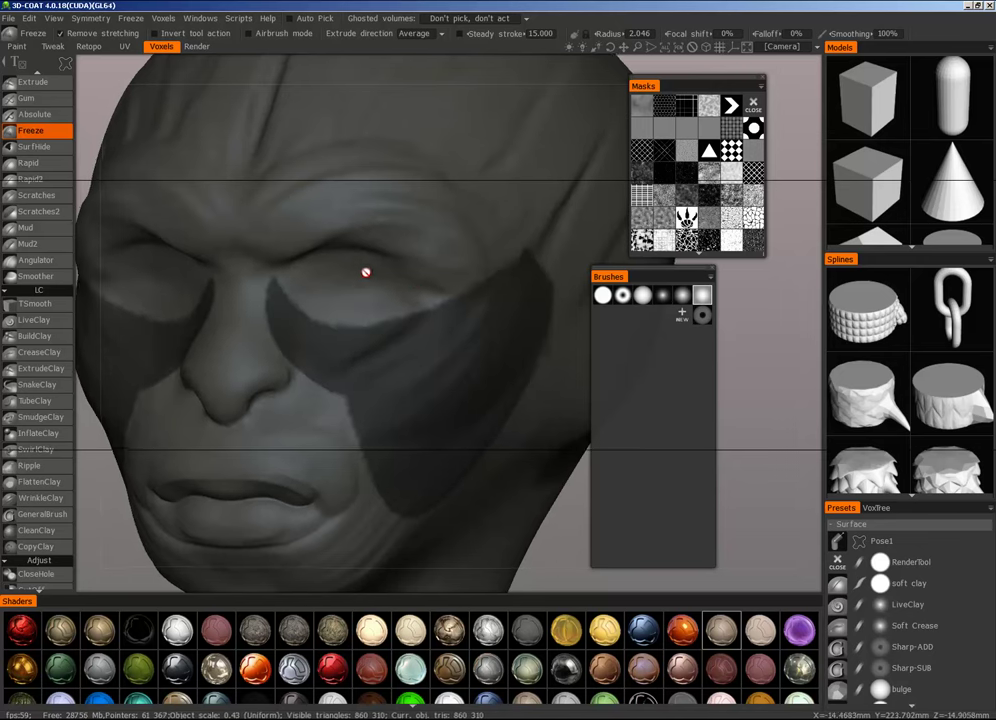
Step: Freeze the brow and the upper and lower eye rims with the Freeze tool, leaving an oval over the eyeball unfrozen
{"action": "mouse_move", "coordinate": [298, 289]}
{"action": "left_mouse_down", "text": "alt"}
{"action": "mouse_move", "coordinate": [274, 249]}
{"action": "mouse_move", "coordinate": [502, 245]}
{"action": "mouse_move", "coordinate": [247, 261]}
{"action": "left_mouse_up", "text": "alt"}
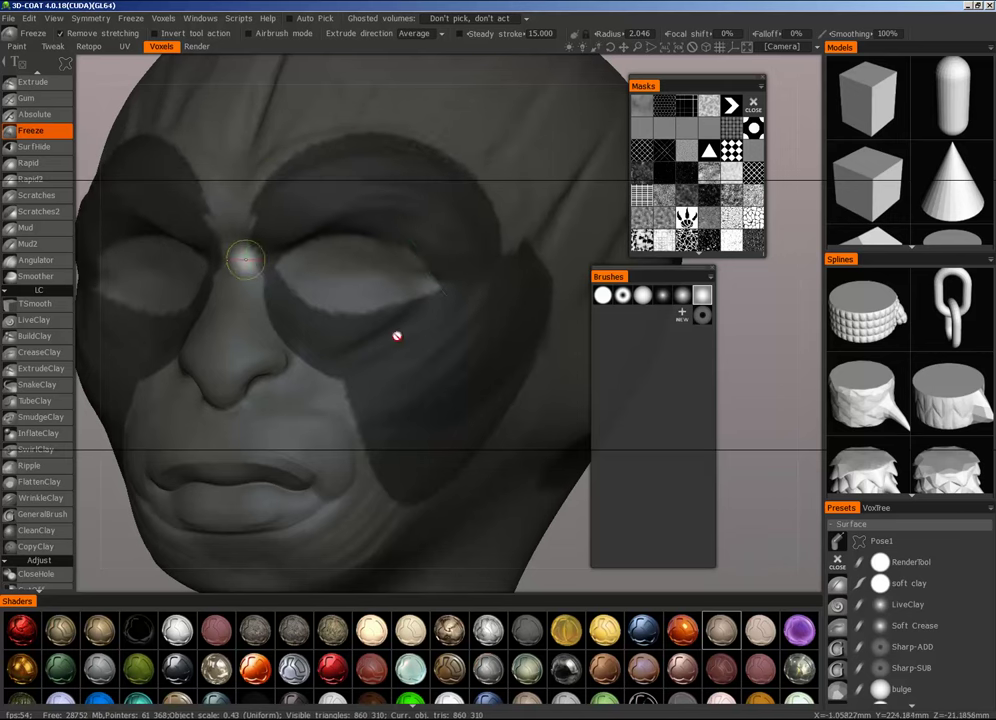
{"action": "left_click_drag", "start_coordinate": [396, 336], "coordinate": [423, 360], "text": "alt"}
{"action": "left_click_drag", "start_coordinate": [410, 250], "coordinate": [313, 333]}
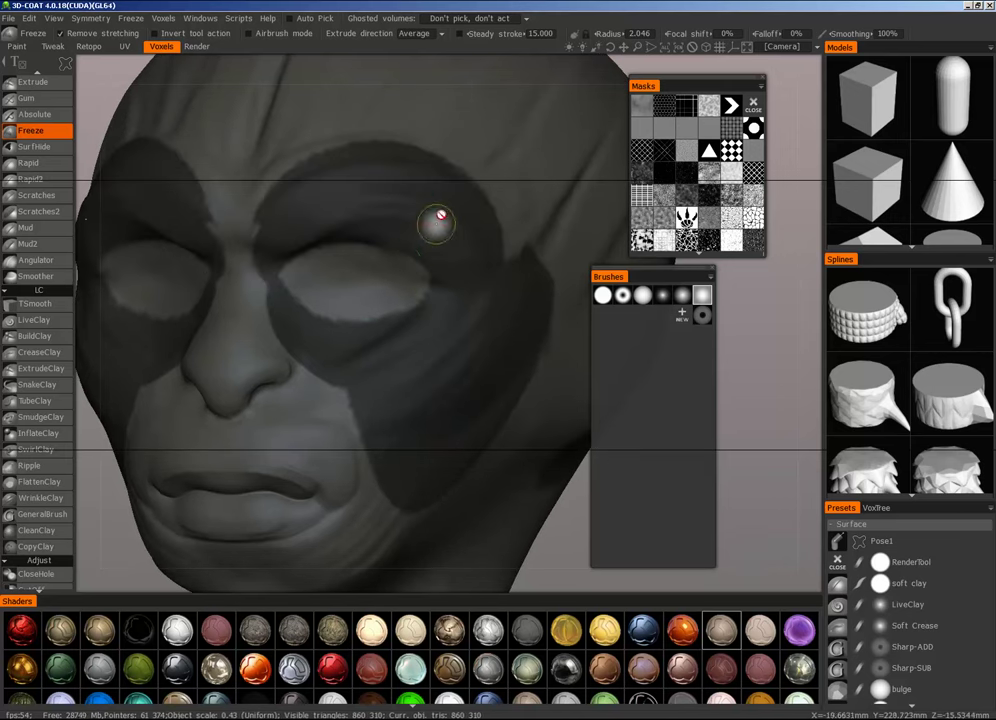
{"action": "mouse_move", "coordinate": [431, 209]}
{"action": "left_mouse_down"}
{"action": "mouse_move", "coordinate": [245, 247]}
{"action": "mouse_move", "coordinate": [297, 279]}
{"action": "mouse_move", "coordinate": [351, 177]}
{"action": "left_mouse_up"}
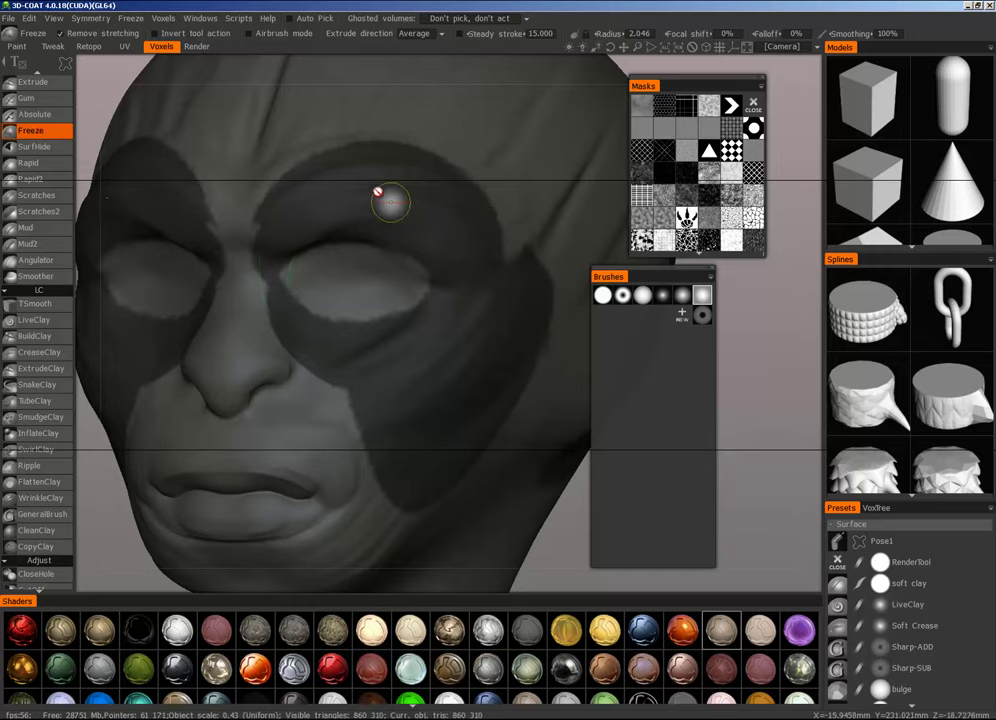
{"action": "left_click_drag", "start_coordinate": [307, 333], "coordinate": [494, 273]}
{"action": "mouse_move", "coordinate": [515, 288]}
{"action": "right_mouse_down", "text": "alt"}
{"action": "mouse_move", "coordinate": [353, 387]}
{"action": "mouse_move", "coordinate": [382, 385]}
{"action": "mouse_move", "coordinate": [453, 262]}
{"action": "right_mouse_up", "text": "alt"}
{"action": "right_click_drag", "start_coordinate": [388, 302], "coordinate": [376, 451], "text": "alt"}
{"action": "left_click_drag", "start_coordinate": [376, 451], "coordinate": [409, 451], "text": "alt"}
{"action": "right_click_drag", "start_coordinate": [409, 451], "coordinate": [576, 385], "text": "alt"}
{"action": "left_click_drag", "start_coordinate": [576, 385], "coordinate": [422, 389], "text": "alt"}
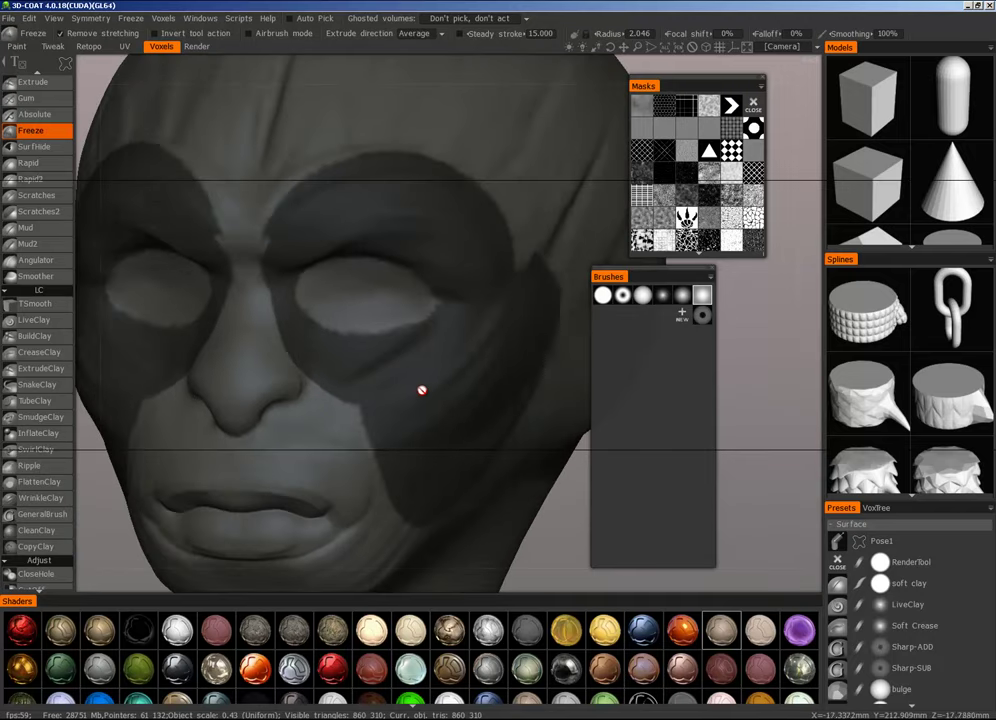
Step: Extend the frozen area beside the nose and nostril down across the area above the upper lip
{"action": "middle_click_drag", "start_coordinate": [422, 389], "coordinate": [455, 383], "text": "alt"}
{"action": "mouse_move", "coordinate": [312, 393]}
{"action": "left_mouse_down"}
{"action": "mouse_move", "coordinate": [282, 427]}
{"action": "mouse_move", "coordinate": [460, 374]}
{"action": "mouse_move", "coordinate": [378, 332]}
{"action": "left_mouse_up"}
{"action": "right_click_drag", "start_coordinate": [416, 393], "coordinate": [458, 364], "text": "alt"}
{"action": "mouse_move", "coordinate": [458, 364]}
{"action": "left_mouse_down", "text": "alt"}
{"action": "mouse_move", "coordinate": [389, 291]}
{"action": "mouse_move", "coordinate": [400, 332]}
{"action": "left_mouse_up", "text": "alt"}
{"action": "mouse_move", "coordinate": [217, 310]}
{"action": "left_mouse_down"}
{"action": "mouse_move", "coordinate": [251, 341]}
{"action": "mouse_move", "coordinate": [305, 300]}
{"action": "mouse_move", "coordinate": [238, 360]}
{"action": "mouse_move", "coordinate": [217, 325]}
{"action": "left_mouse_up"}
{"action": "left_click_drag", "start_coordinate": [425, 330], "coordinate": [338, 362], "text": "alt"}
{"action": "right_click_drag", "start_coordinate": [338, 362], "coordinate": [307, 385], "text": "alt"}
{"action": "middle_click_drag", "start_coordinate": [307, 385], "coordinate": [385, 397], "text": "alt"}
{"action": "left_click_drag", "start_coordinate": [385, 397], "coordinate": [388, 353], "text": "alt"}
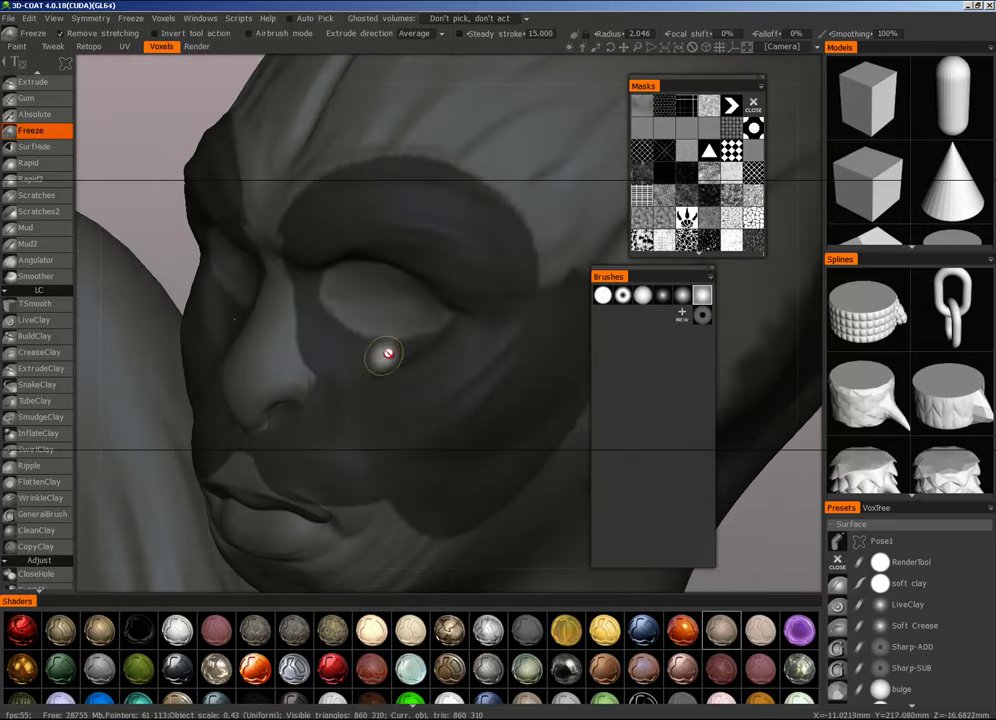
{"action": "right_click_drag", "start_coordinate": [256, 388], "coordinate": [304, 396], "text": "alt"}
Step: Pull the unfrozen nose tip forward in side view using the Move tool with a soft round brush, enlarging the radius to 11.222
{"action": "key", "text": "m"}
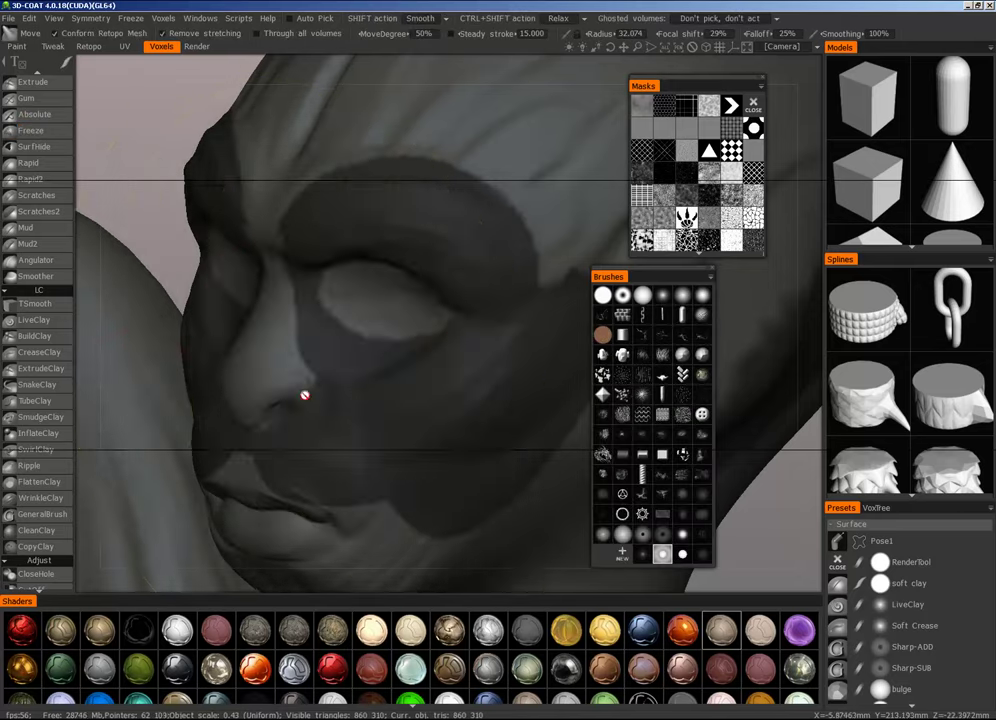
{"action": "middle_click_drag", "start_coordinate": [304, 396], "coordinate": [409, 389], "text": "alt"}
{"action": "mouse_move", "coordinate": [409, 389]}
{"action": "left_mouse_down", "text": "alt"}
{"action": "mouse_move", "coordinate": [352, 386]}
{"action": "mouse_move", "coordinate": [325, 371]}
{"action": "mouse_move", "coordinate": [160, 431]}
{"action": "mouse_move", "coordinate": [249, 378]}
{"action": "mouse_move", "coordinate": [333, 360]}
{"action": "mouse_move", "coordinate": [533, 387]}
{"action": "mouse_move", "coordinate": [489, 366]}
{"action": "mouse_move", "coordinate": [353, 358]}
{"action": "left_mouse_up", "text": "alt"}
{"action": "left_click", "coordinate": [703, 296]}
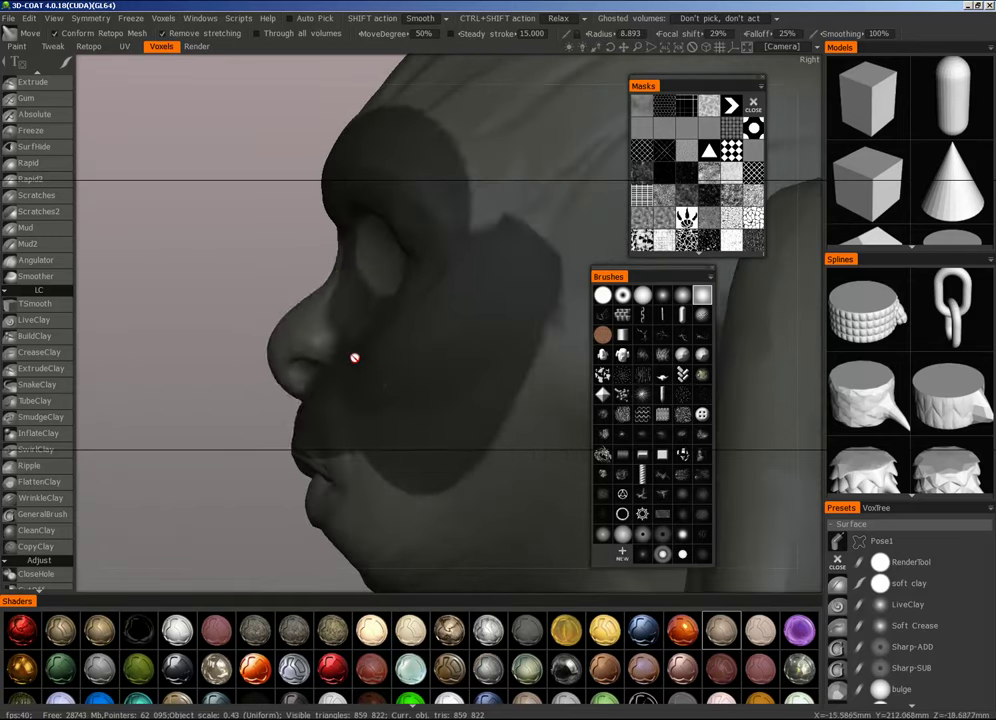
{"action": "right_click_drag", "start_coordinate": [305, 351], "coordinate": [276, 351]}
{"action": "mouse_move", "coordinate": [275, 353]}
{"action": "left_mouse_down"}
{"action": "mouse_move", "coordinate": [249, 353]}
{"action": "mouse_move", "coordinate": [285, 322]}
{"action": "mouse_move", "coordinate": [453, 382]}
{"action": "mouse_move", "coordinate": [550, 400]}
{"action": "mouse_move", "coordinate": [260, 400]}
{"action": "mouse_move", "coordinate": [381, 409]}
{"action": "mouse_move", "coordinate": [478, 380]}
{"action": "left_mouse_up"}
{"action": "right_click_drag", "start_coordinate": [478, 380], "coordinate": [482, 313], "text": "alt"}
{"action": "mouse_move", "coordinate": [482, 313]}
{"action": "left_mouse_down", "text": "alt"}
{"action": "mouse_move", "coordinate": [511, 352]}
{"action": "mouse_move", "coordinate": [516, 453]}
{"action": "mouse_move", "coordinate": [422, 411]}
{"action": "mouse_move", "coordinate": [455, 387]}
{"action": "mouse_move", "coordinate": [398, 422]}
{"action": "mouse_move", "coordinate": [222, 390]}
{"action": "left_mouse_up", "text": "alt"}
{"action": "mouse_move", "coordinate": [420, 307]}
{"action": "right_mouse_down"}
{"action": "mouse_move", "coordinate": [453, 302]}
{"action": "mouse_move", "coordinate": [417, 296]}
{"action": "mouse_move", "coordinate": [428, 299]}
{"action": "right_mouse_up"}
{"action": "left_click_drag", "start_coordinate": [376, 308], "coordinate": [450, 332]}
Step: Inflate the unfrozen eyeball oval with InflateClay at 42% depth, using radii of 8.592 and 6.829
{"action": "scroll", "coordinate": [51, 210], "scroll_direction": "down", "scroll_amount": 6}
{"action": "scroll", "coordinate": [51, 487], "scroll_direction": "down", "scroll_amount": 5}
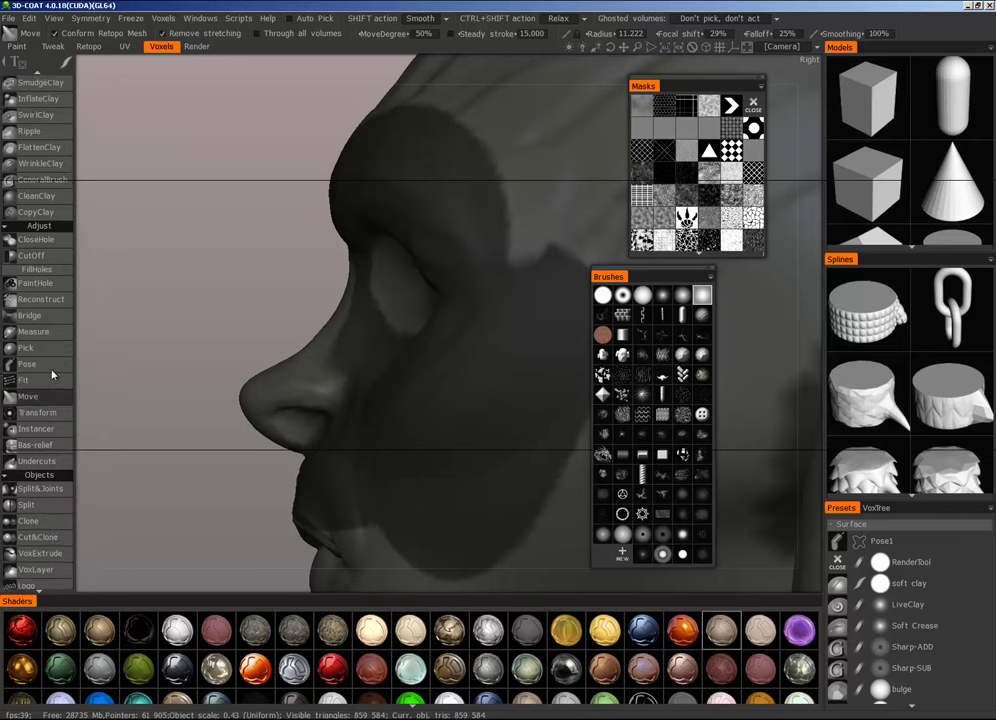
{"action": "scroll", "coordinate": [48, 400], "scroll_direction": "up", "scroll_amount": 11}
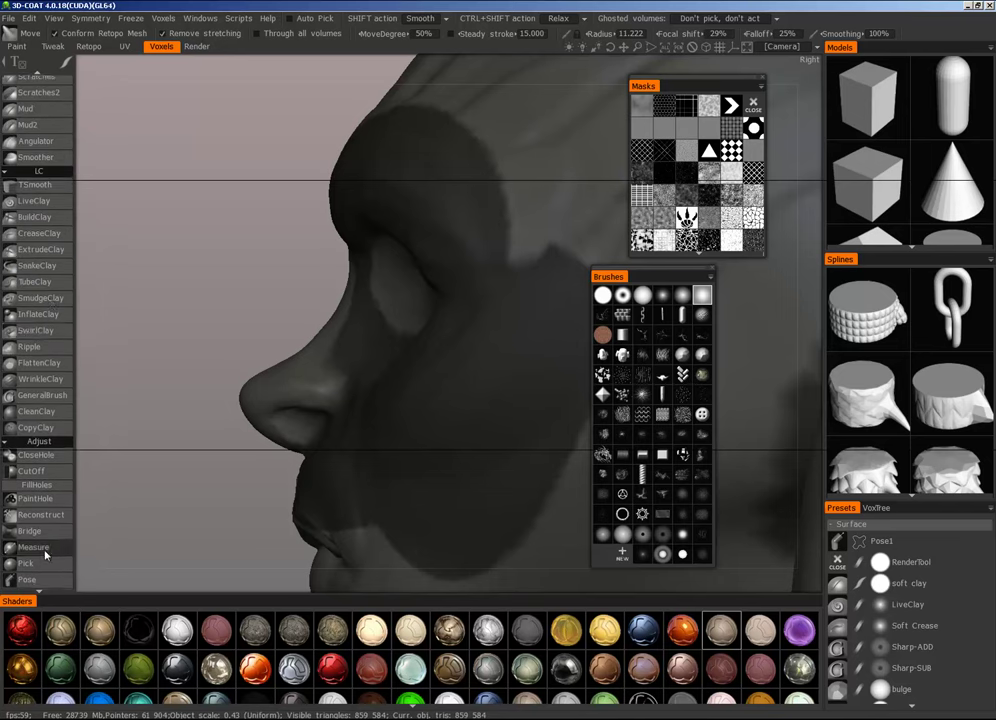
{"action": "left_click", "coordinate": [56, 409]}
{"action": "left_click_drag", "start_coordinate": [435, 275], "coordinate": [408, 328], "text": "alt"}
{"action": "scroll", "coordinate": [409, 328], "scroll_direction": "down", "scroll_amount": 6}
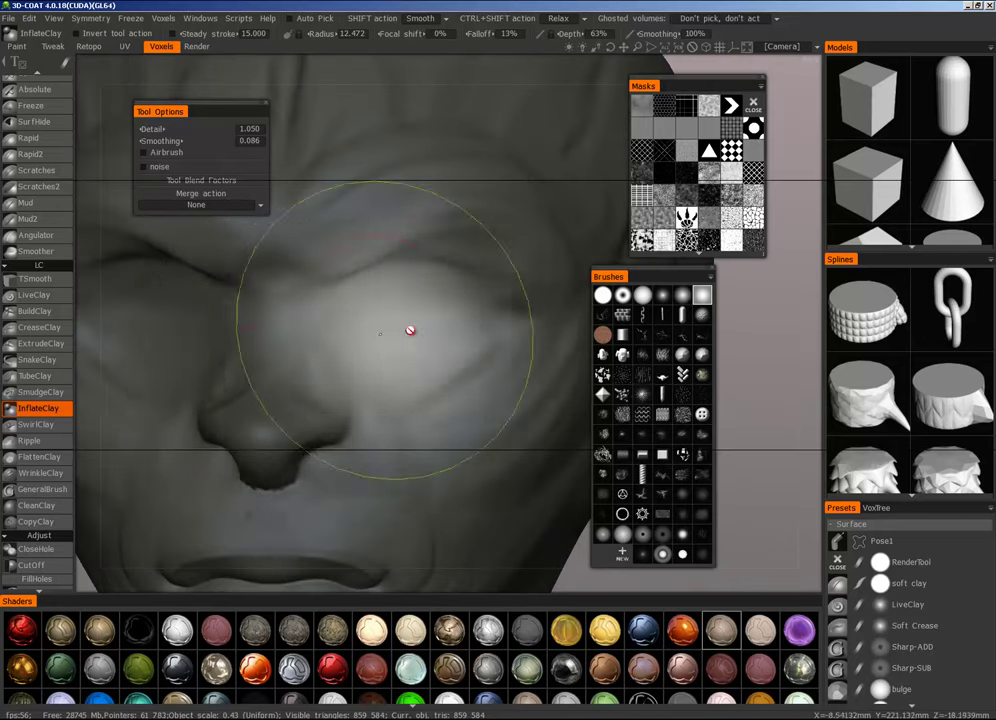
{"action": "key", "text": "ctrl+f"}
{"action": "mouse_move", "coordinate": [419, 311]}
{"action": "right_mouse_down"}
{"action": "mouse_move", "coordinate": [407, 311]}
{"action": "mouse_move", "coordinate": [411, 327]}
{"action": "mouse_move", "coordinate": [428, 304]}
{"action": "mouse_move", "coordinate": [413, 309]}
{"action": "mouse_move", "coordinate": [420, 331]}
{"action": "mouse_move", "coordinate": [408, 319]}
{"action": "right_mouse_up"}
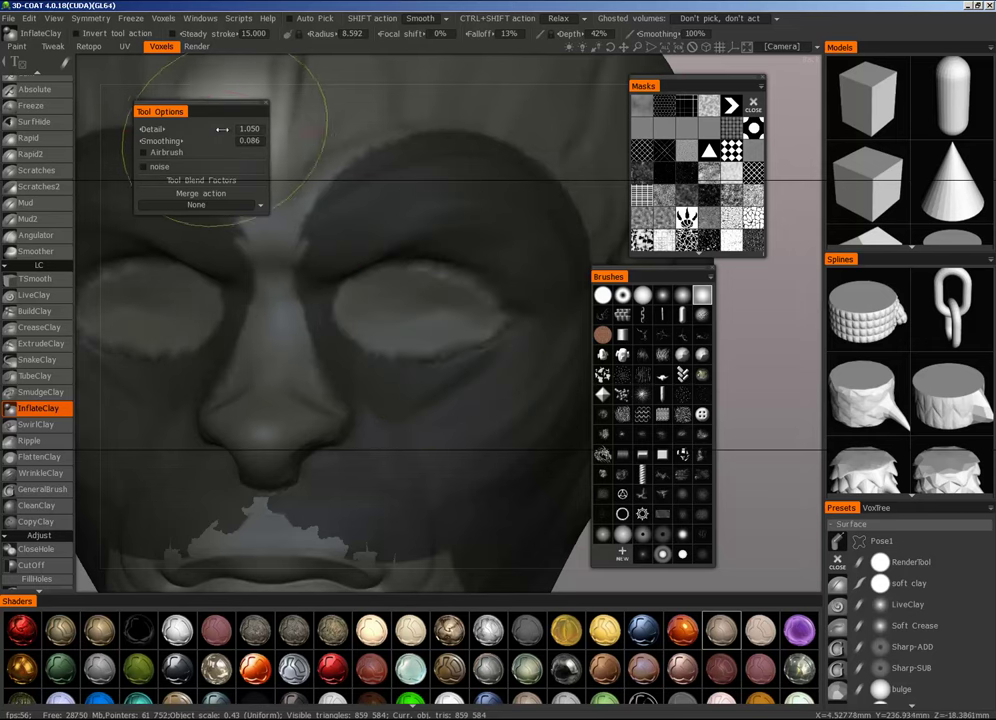
{"action": "left_click_drag", "start_coordinate": [430, 304], "coordinate": [418, 288], "text": "alt"}
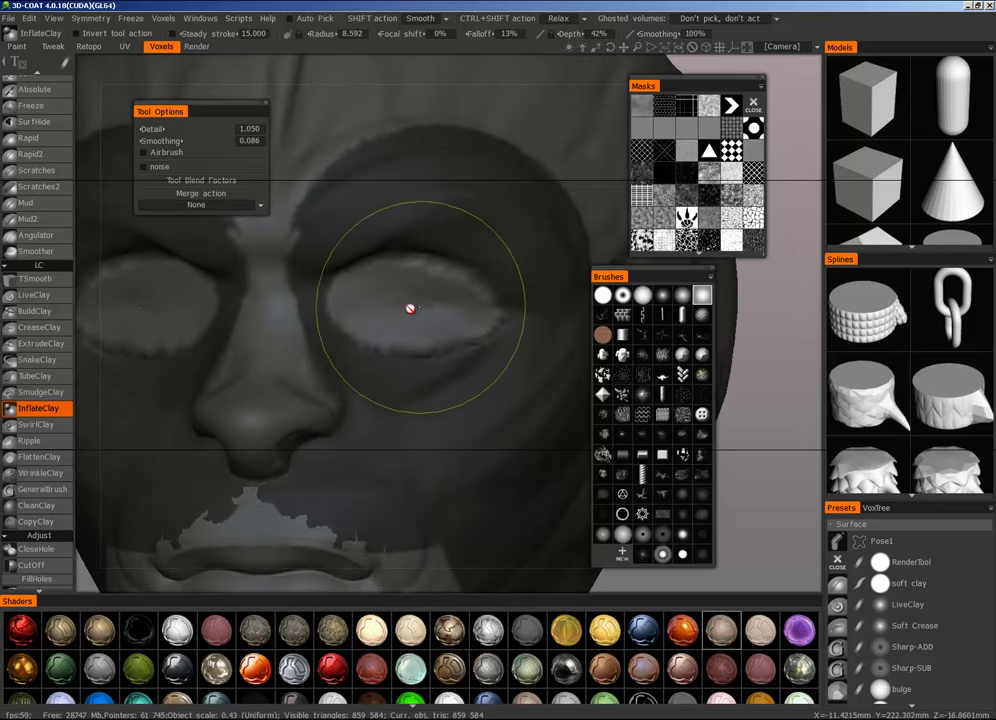
{"action": "mouse_move", "coordinate": [407, 307]}
{"action": "left_mouse_down", "text": "alt"}
{"action": "mouse_move", "coordinate": [387, 321]}
{"action": "mouse_move", "coordinate": [345, 311]}
{"action": "mouse_move", "coordinate": [485, 345]}
{"action": "mouse_move", "coordinate": [382, 318]}
{"action": "left_mouse_up", "text": "alt"}
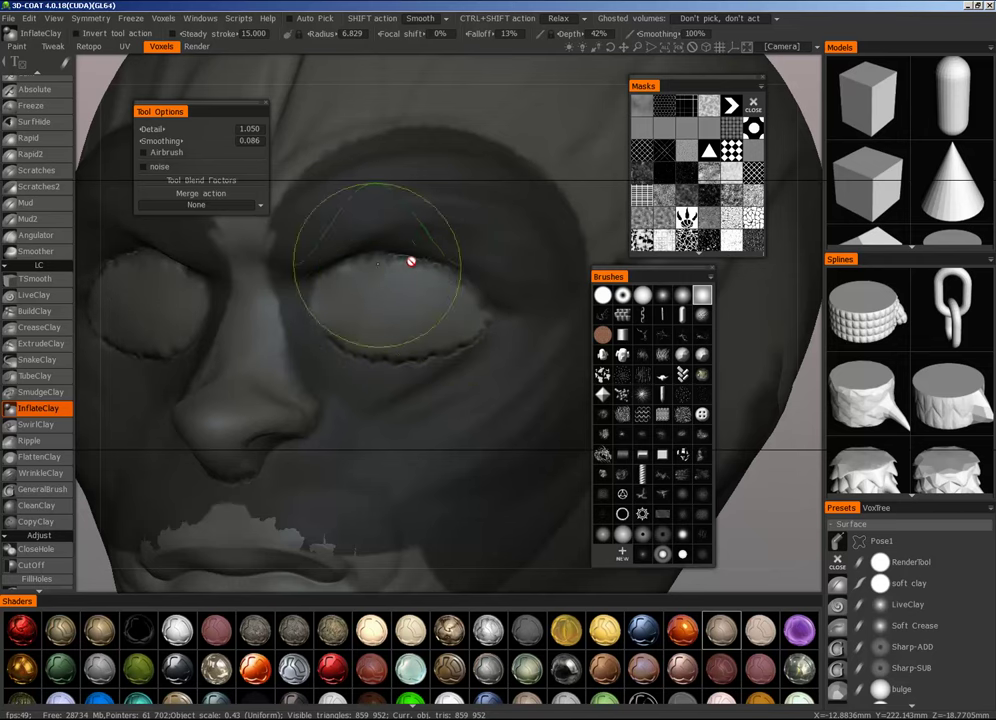
{"action": "left_click_drag", "start_coordinate": [467, 312], "coordinate": [453, 332], "text": "alt"}
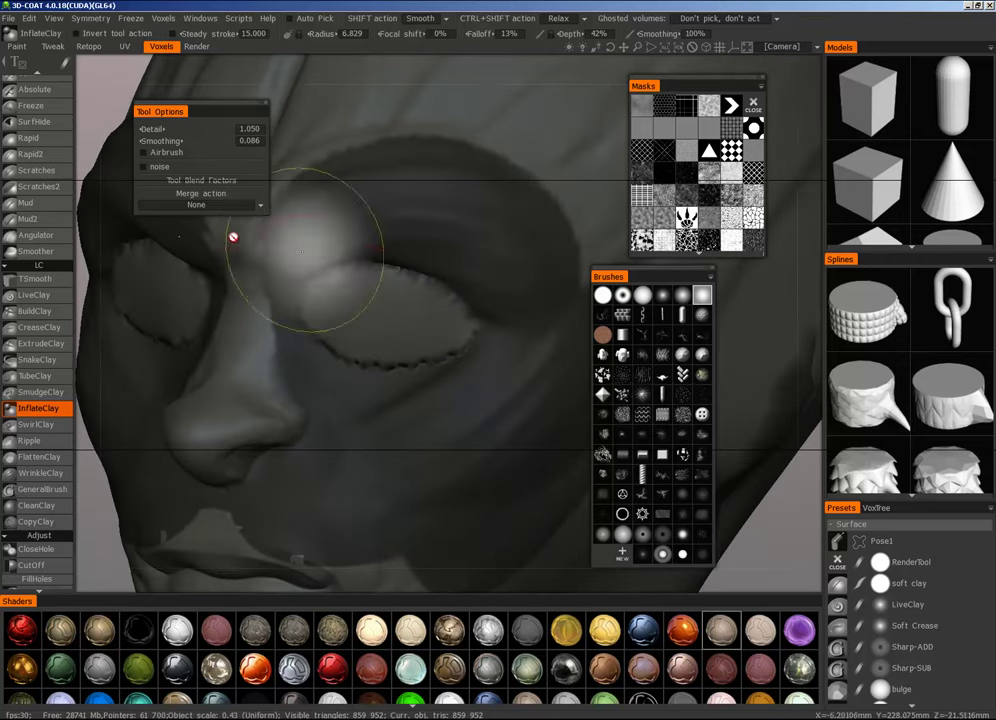
Step: Smooth the jagged eye rim and build up the lower and upper eyelids with Mud2 at a radius of 1.403
{"action": "scroll", "coordinate": [440, 310], "scroll_direction": "down", "scroll_amount": 5}
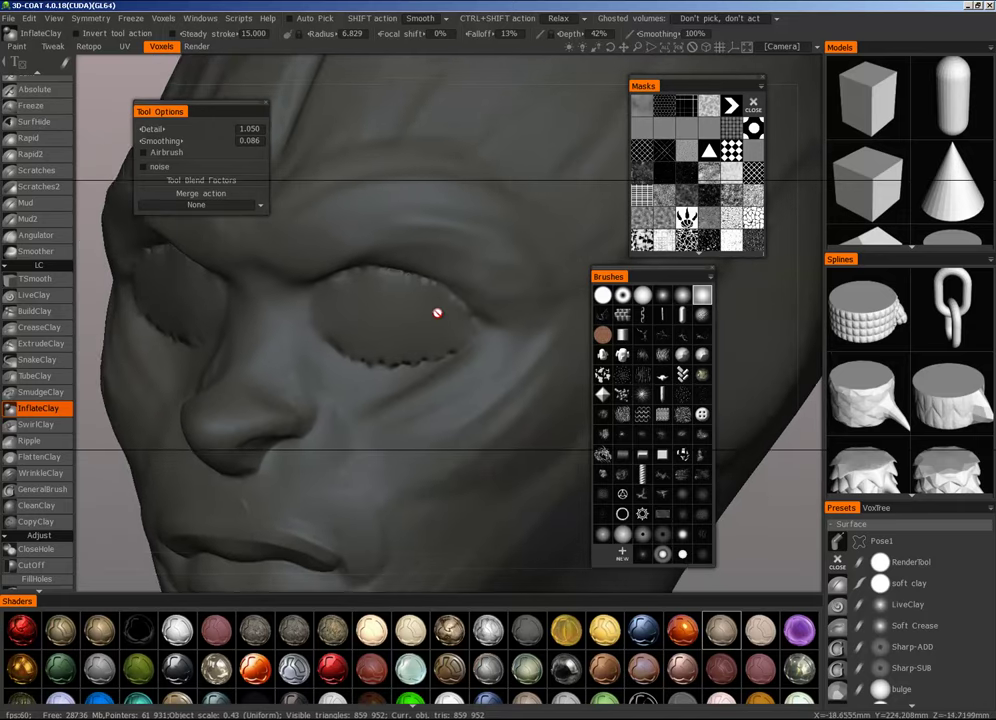
{"action": "scroll", "coordinate": [400, 320], "scroll_direction": "up", "scroll_amount": 5}
{"action": "scroll", "coordinate": [41, 194], "scroll_direction": "up", "scroll_amount": 5}
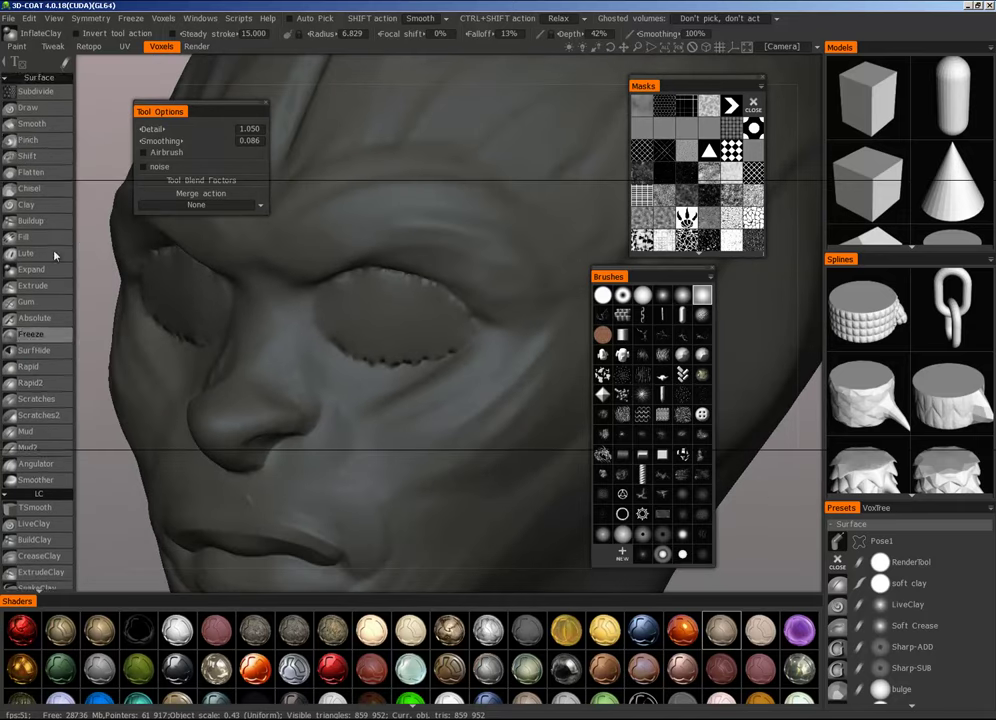
{"action": "left_click", "coordinate": [43, 446]}
{"action": "left_click_drag", "start_coordinate": [400, 362], "coordinate": [467, 360], "text": "alt"}
{"action": "mouse_move", "coordinate": [367, 356]}
{"action": "left_mouse_down"}
{"action": "mouse_move", "coordinate": [349, 349]}
{"action": "mouse_move", "coordinate": [362, 340]}
{"action": "left_mouse_up"}
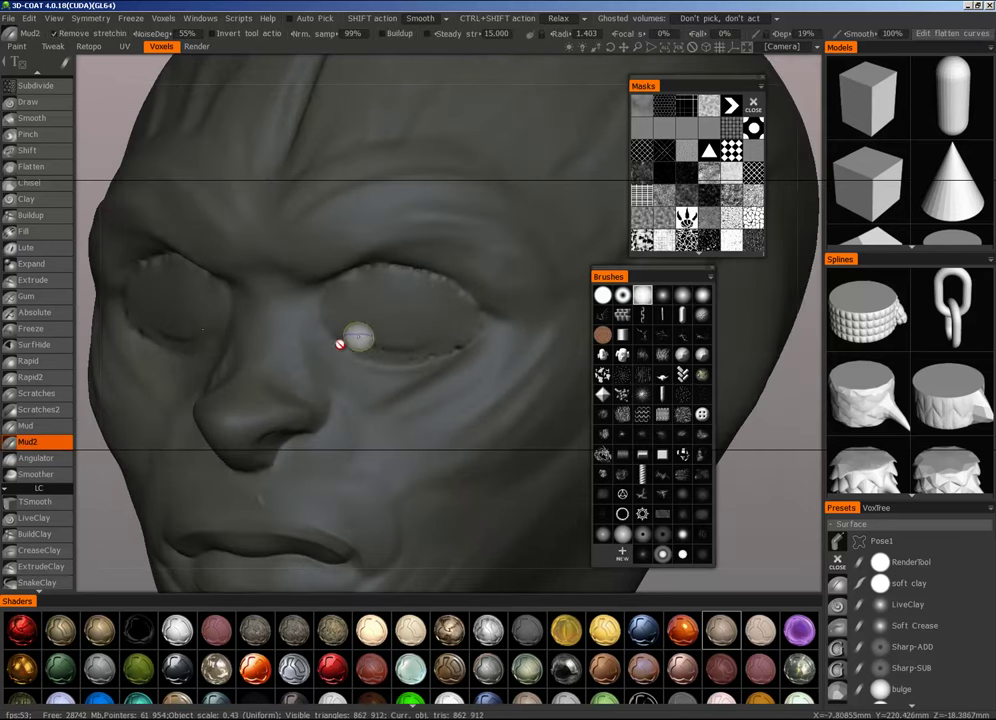
{"action": "left_click_drag", "start_coordinate": [470, 337], "coordinate": [383, 372]}
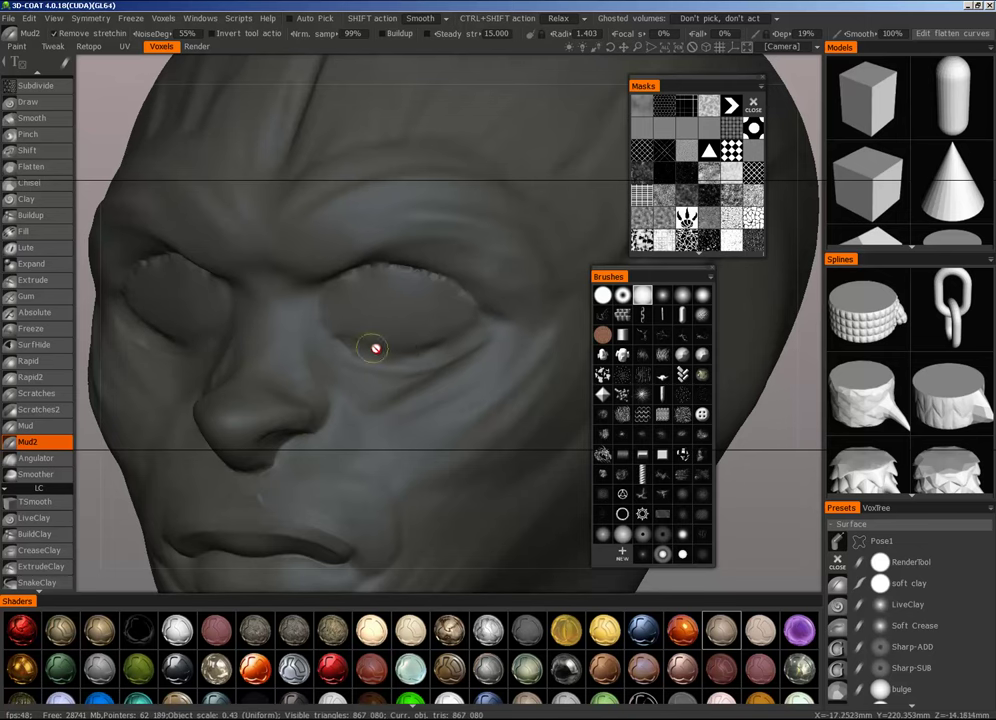
{"action": "left_click_drag", "start_coordinate": [435, 317], "coordinate": [462, 308], "text": "alt"}
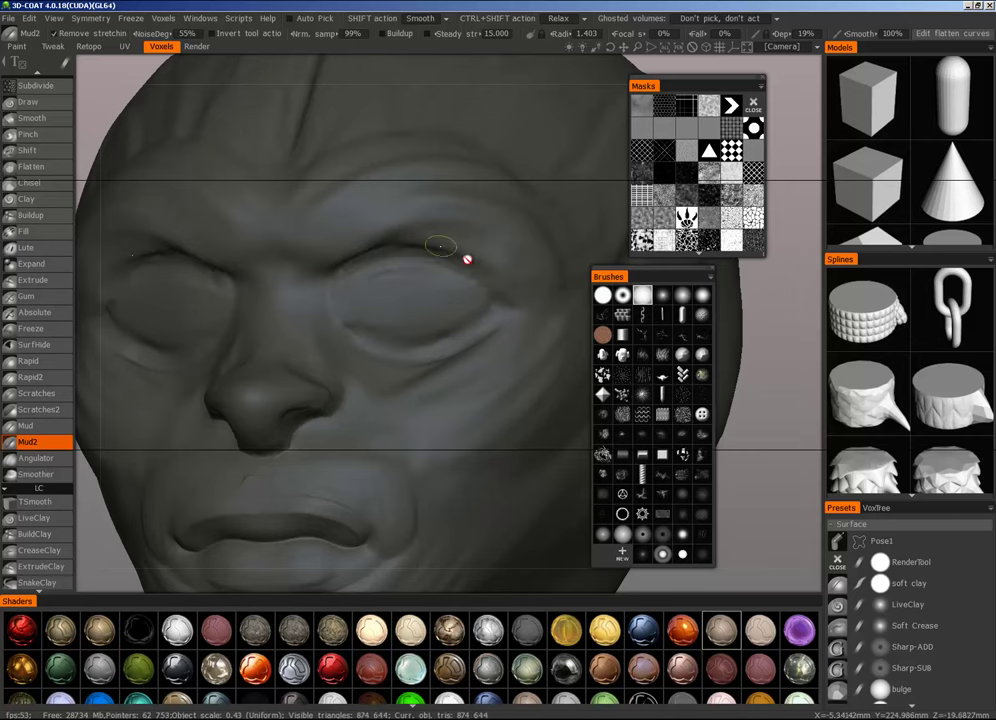
Step: Build up the upper eyelid fold below the brow and its inner corner, reducing the Mud2 radius to 1.126
{"action": "left_click_drag", "start_coordinate": [431, 247], "coordinate": [340, 254], "text": "alt"}
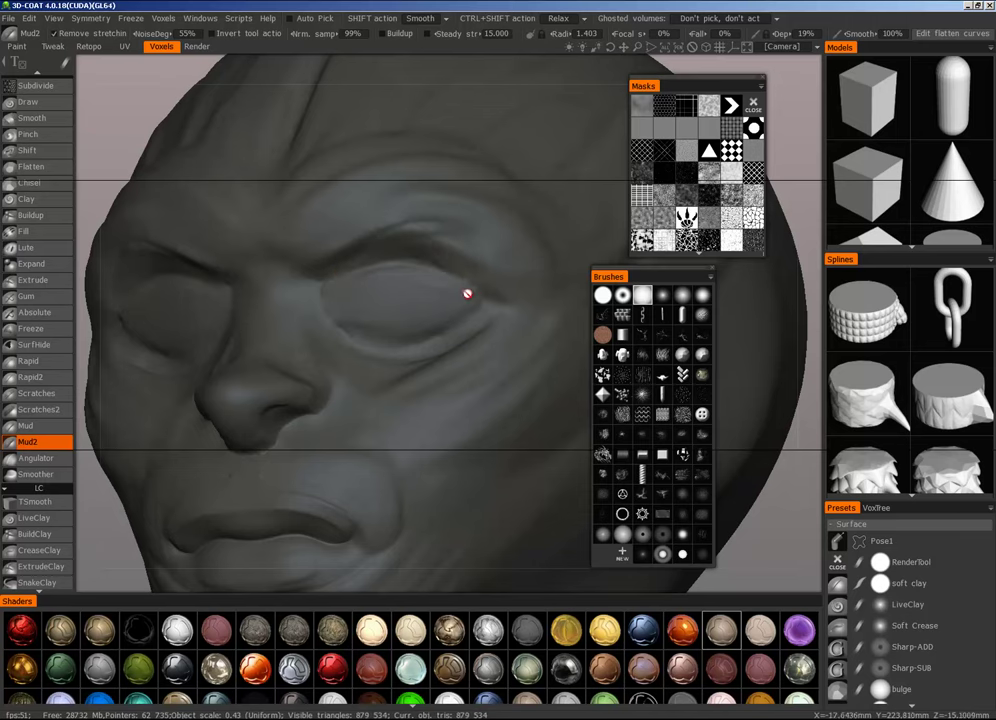
{"action": "left_click_drag", "start_coordinate": [467, 293], "coordinate": [345, 316], "text": "alt"}
{"action": "right_click_drag", "start_coordinate": [345, 316], "coordinate": [333, 309]}
{"action": "mouse_move", "coordinate": [333, 309]}
{"action": "left_mouse_down", "text": "alt"}
{"action": "mouse_move", "coordinate": [311, 351]}
{"action": "mouse_move", "coordinate": [323, 325]}
{"action": "left_mouse_up", "text": "alt"}
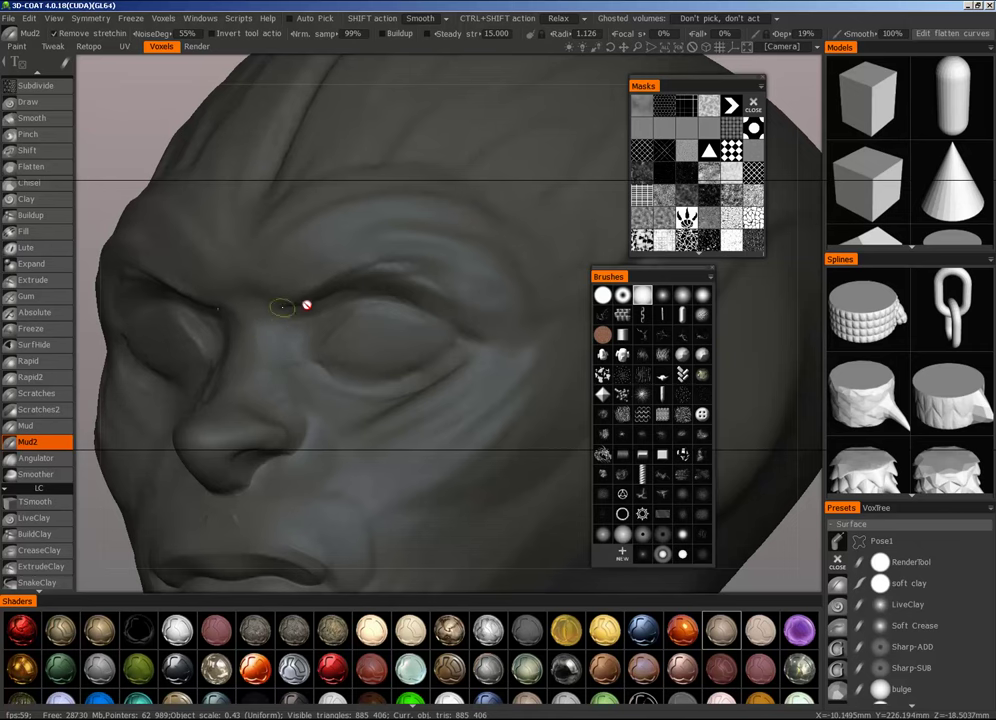
{"action": "mouse_move", "coordinate": [288, 298]}
{"action": "left_mouse_down", "text": "alt"}
{"action": "mouse_move", "coordinate": [345, 269]}
{"action": "mouse_move", "coordinate": [337, 273]}
{"action": "left_mouse_up", "text": "alt"}
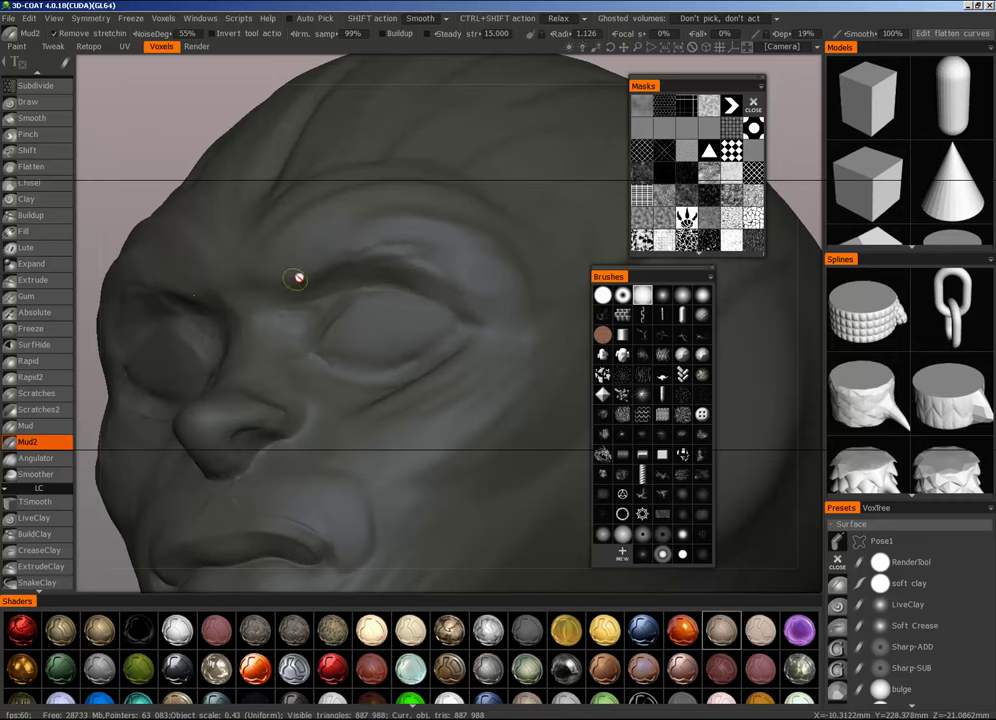
Step: Refine the eyelid edges and eye corners around the eyeball with Mud2 at a radius of 1.126
{"action": "middle_click_drag", "start_coordinate": [298, 278], "coordinate": [436, 333]}
{"action": "mouse_move", "coordinate": [342, 358]}
{"action": "left_mouse_down"}
{"action": "mouse_move", "coordinate": [330, 365]}
{"action": "mouse_move", "coordinate": [340, 360]}
{"action": "left_mouse_up"}
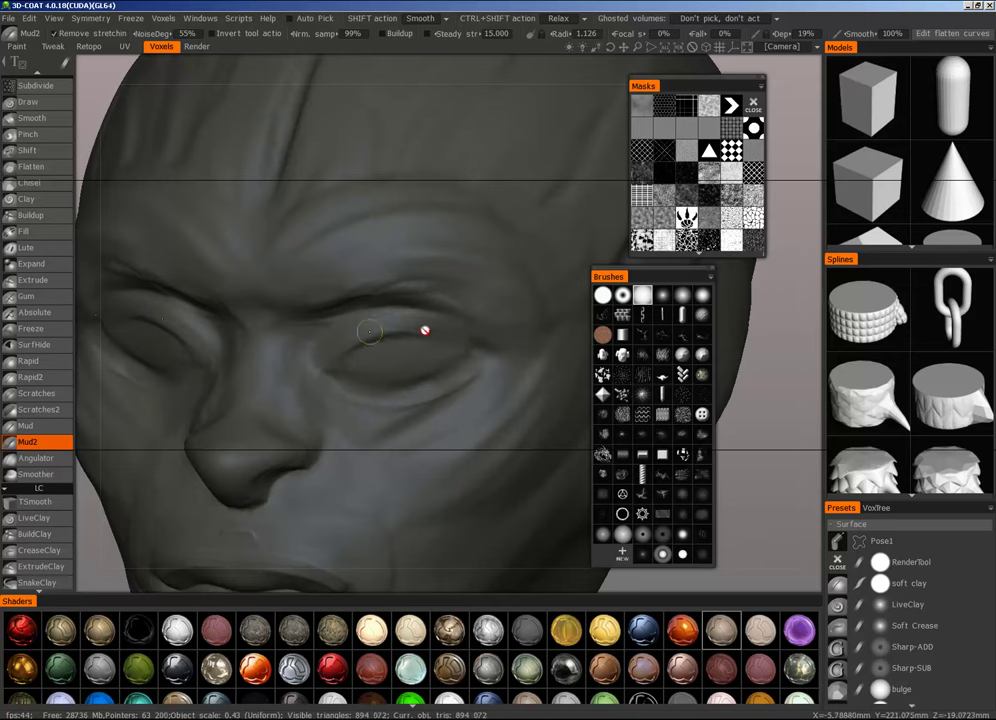
{"action": "middle_click_drag", "start_coordinate": [458, 337], "coordinate": [380, 371]}
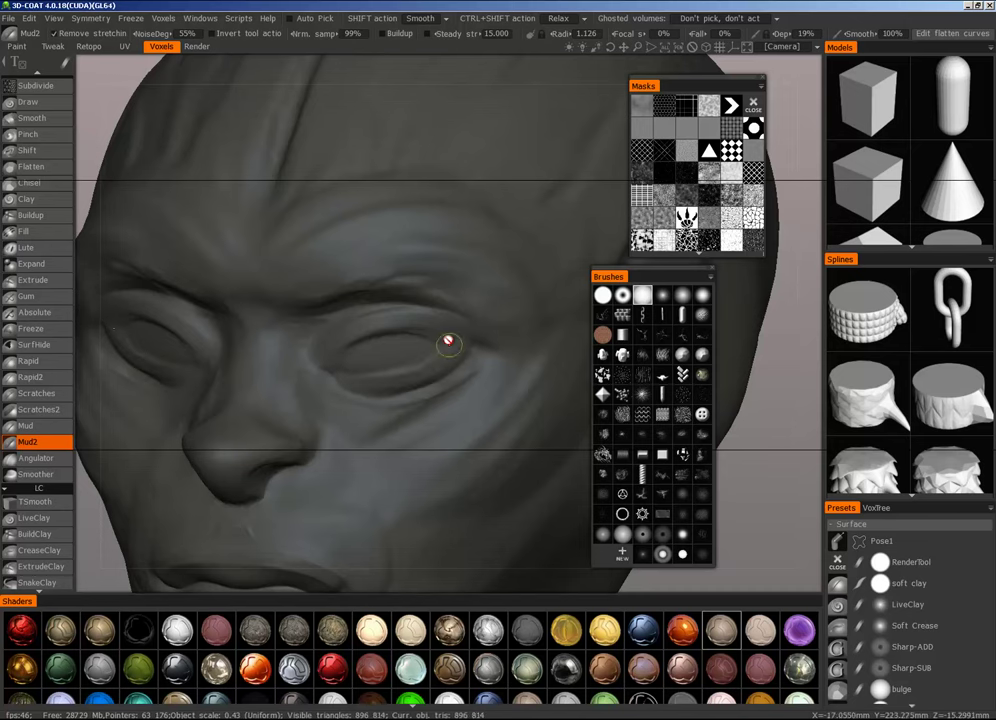
{"action": "middle_click_drag", "start_coordinate": [453, 361], "coordinate": [349, 392]}
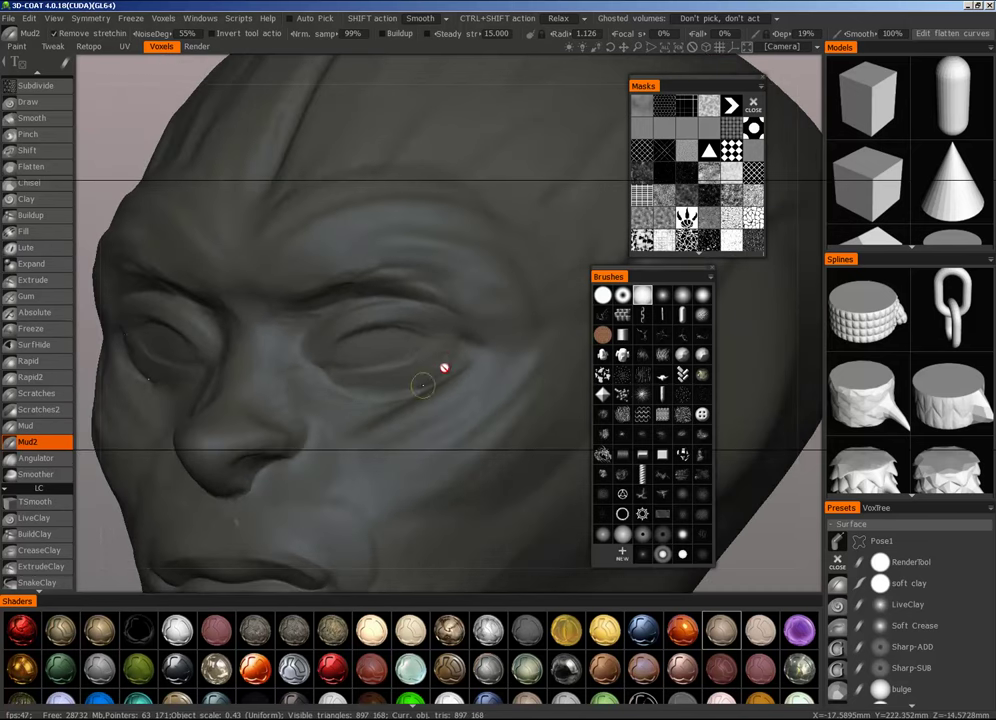
Step: Set the Mud2 radius to 1.845 and blend the skin below the eye toward the cheek and nose
{"action": "middle_click_drag", "start_coordinate": [463, 348], "coordinate": [431, 371]}
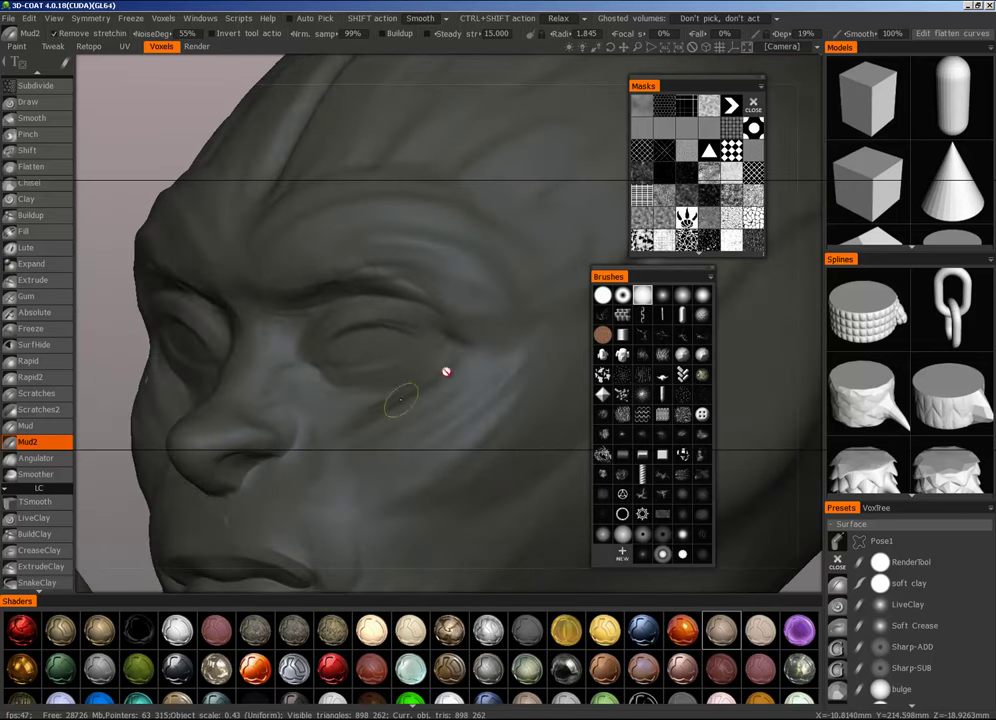
{"action": "middle_click_drag", "start_coordinate": [412, 384], "coordinate": [465, 398]}
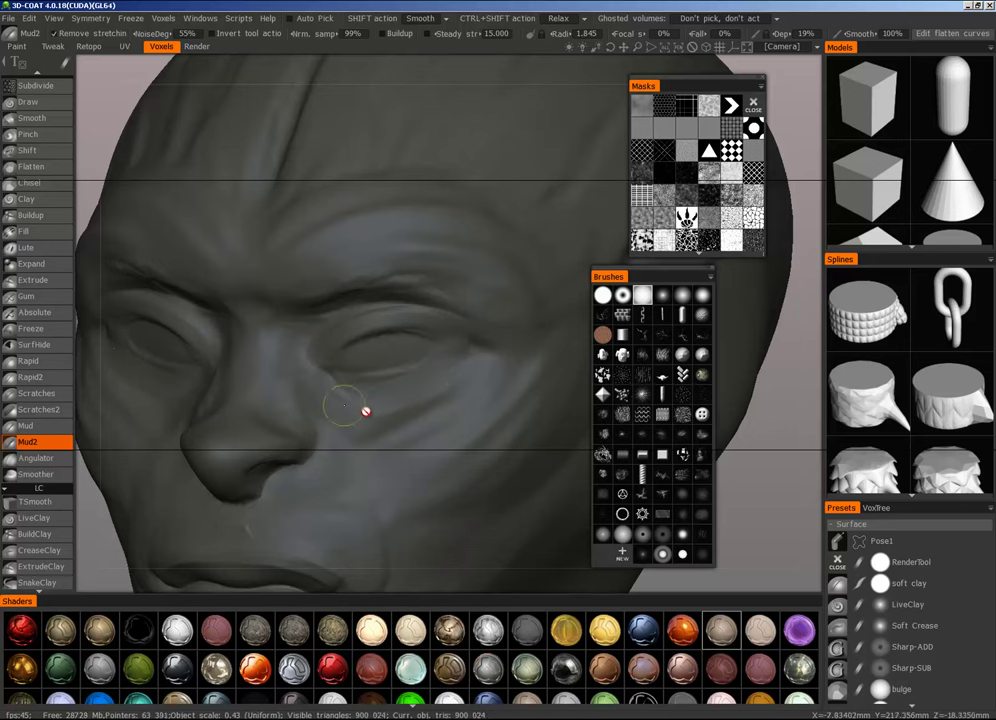
{"action": "mouse_move", "coordinate": [467, 376]}
{"action": "middle_mouse_down"}
{"action": "mouse_move", "coordinate": [444, 395]}
{"action": "mouse_move", "coordinate": [287, 396]}
{"action": "middle_mouse_up"}
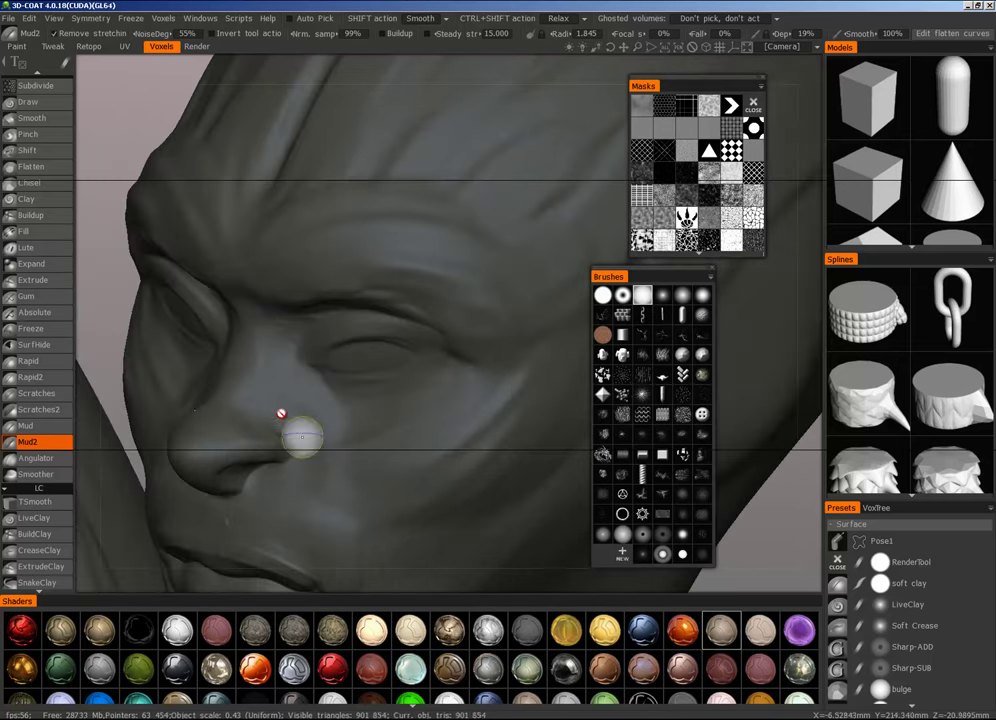
Step: Refine the outer wing of the nostril with Mud2 at a radius of 0.850 and 6% depth
{"action": "middle_click_drag", "start_coordinate": [303, 420], "coordinate": [329, 413]}
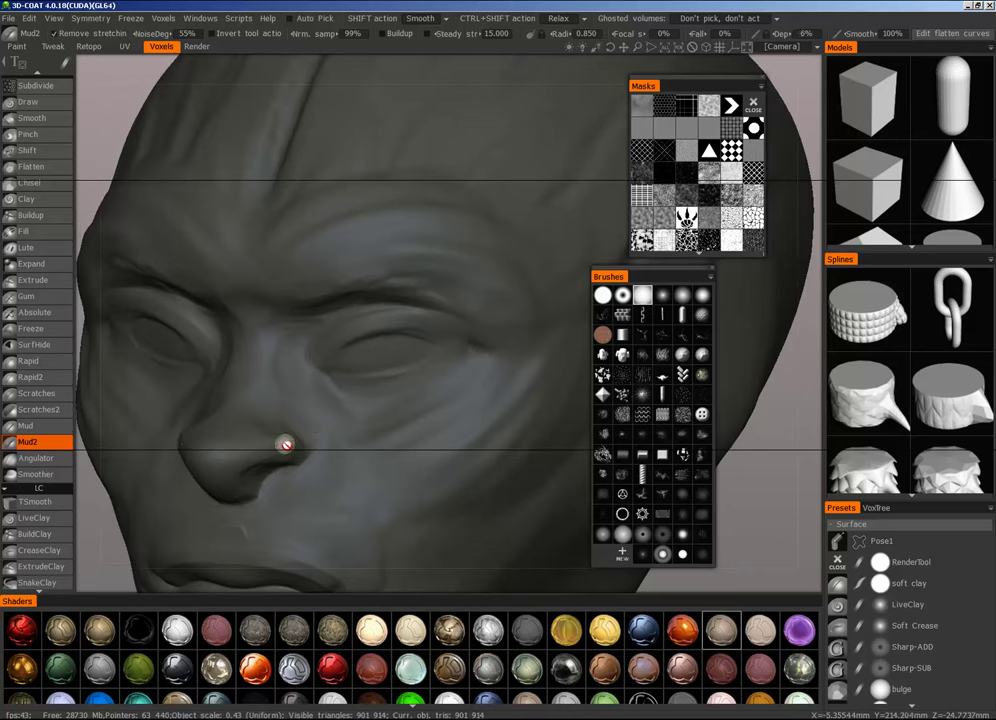
{"action": "left_click_drag", "start_coordinate": [262, 447], "coordinate": [296, 450]}
{"action": "middle_click_drag", "start_coordinate": [314, 453], "coordinate": [362, 460]}
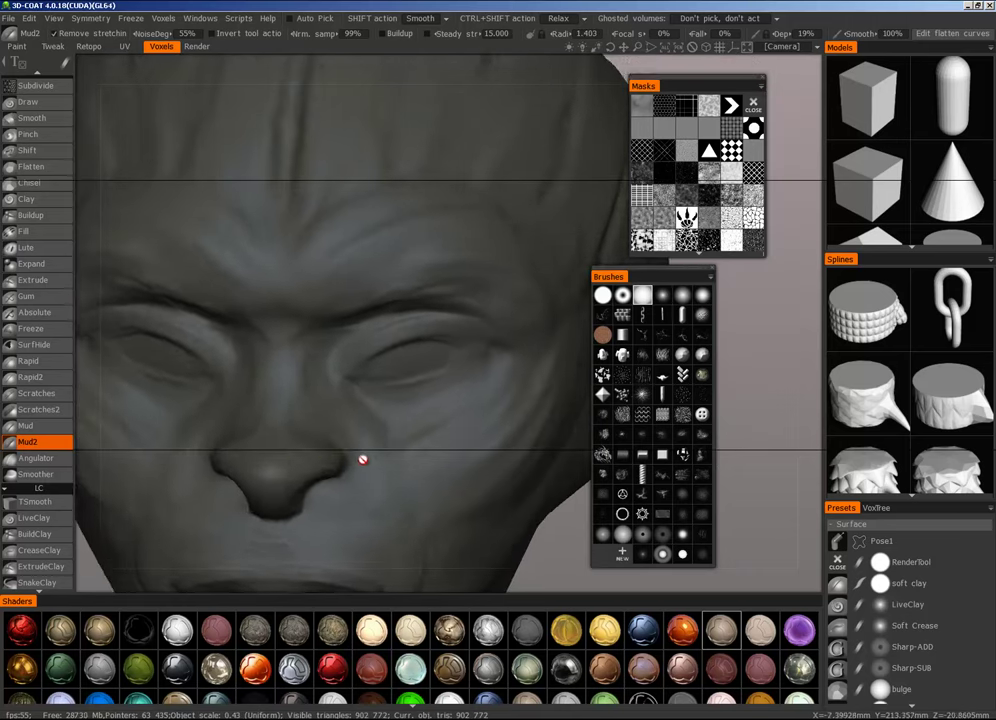
Step: Shape the sides of the nose and the adjoining cheek with Mud2 at a radius of 1.403 and 19% depth
{"action": "mouse_move", "coordinate": [280, 455]}
{"action": "left_mouse_down"}
{"action": "mouse_move", "coordinate": [324, 401]}
{"action": "mouse_move", "coordinate": [317, 392]}
{"action": "left_mouse_up"}
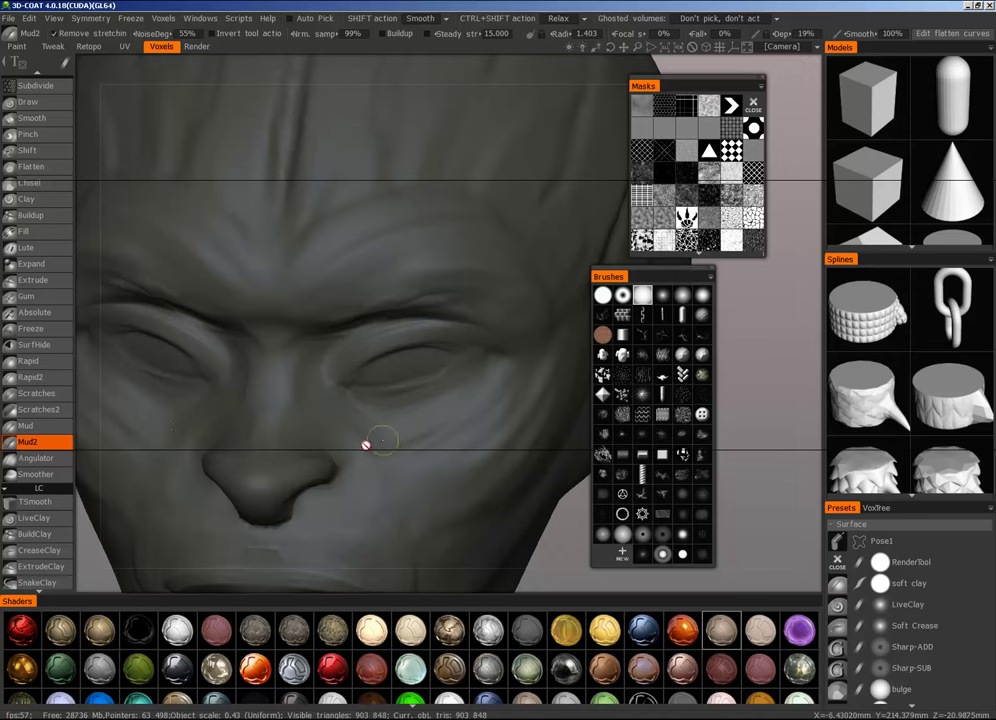
{"action": "middle_click_drag", "start_coordinate": [415, 433], "coordinate": [336, 413]}
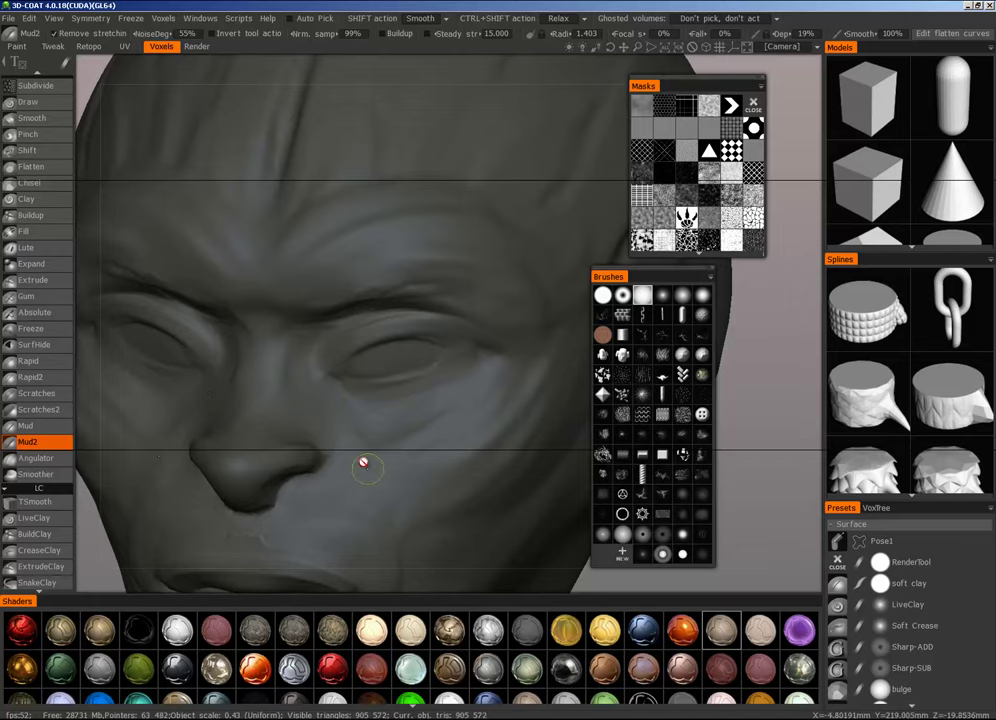
{"action": "left_click_drag", "start_coordinate": [318, 431], "coordinate": [306, 406]}
Step: Build up the inner brows above the nose bridge with Mud2 at a radius of 1.846
{"action": "mouse_move", "coordinate": [306, 406]}
{"action": "right_mouse_down", "text": "alt"}
{"action": "mouse_move", "coordinate": [351, 416]}
{"action": "mouse_move", "coordinate": [398, 480]}
{"action": "mouse_move", "coordinate": [318, 500]}
{"action": "right_mouse_up", "text": "alt"}
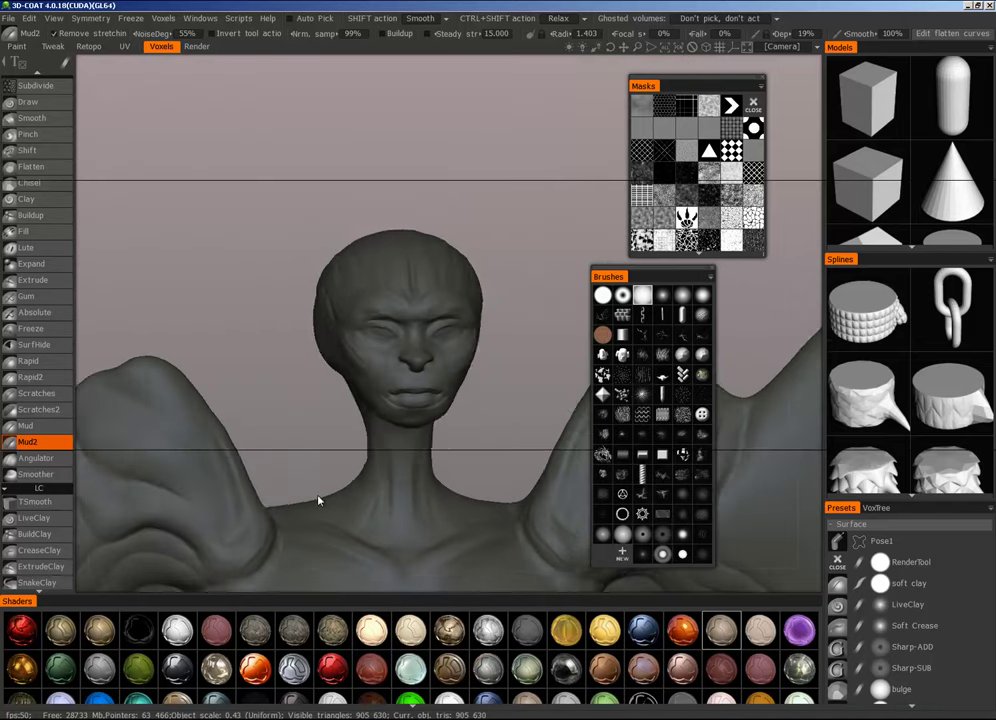
{"action": "left_click_drag", "start_coordinate": [530, 415], "coordinate": [485, 411]}
{"action": "scroll", "coordinate": [486, 410], "scroll_direction": "up", "scroll_amount": 8}
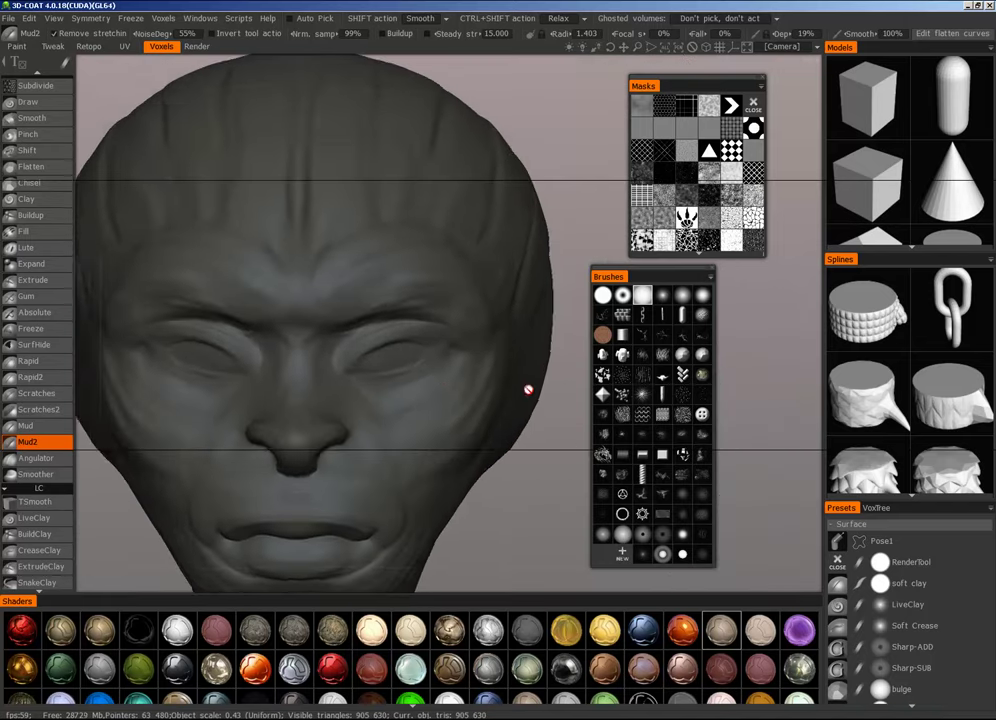
{"action": "mouse_move", "coordinate": [405, 351]}
{"action": "middle_mouse_down"}
{"action": "mouse_move", "coordinate": [350, 321]}
{"action": "mouse_move", "coordinate": [322, 320]}
{"action": "mouse_move", "coordinate": [331, 326]}
{"action": "middle_mouse_up"}
{"action": "mouse_move", "coordinate": [336, 334]}
{"action": "left_mouse_down"}
{"action": "mouse_move", "coordinate": [322, 278]}
{"action": "mouse_move", "coordinate": [349, 285]}
{"action": "mouse_move", "coordinate": [315, 325]}
{"action": "left_mouse_up"}
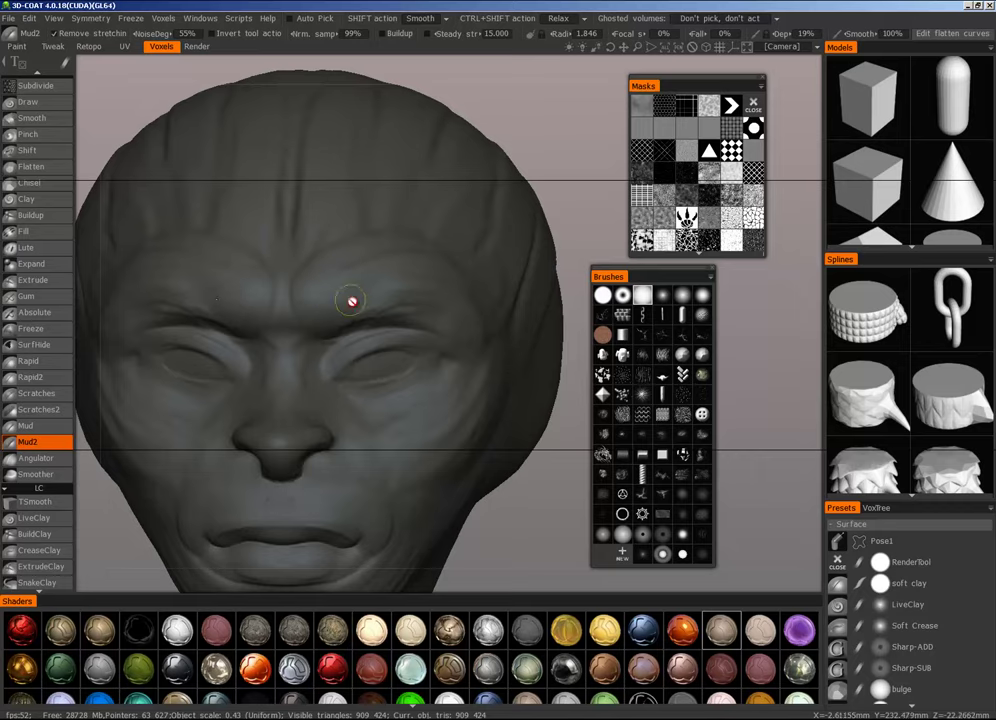
Step: Refine the brow ridge and the skin around the upper eyelids with Mud2 at a radius of 1.846 and 19% depth
{"action": "scroll", "coordinate": [352, 301], "scroll_direction": "down", "scroll_amount": 6}
{"action": "scroll", "coordinate": [378, 380], "scroll_direction": "up", "scroll_amount": 6}
{"action": "middle_click_drag", "start_coordinate": [302, 376], "coordinate": [348, 386]}
{"action": "left_click_drag", "start_coordinate": [341, 343], "coordinate": [343, 352]}
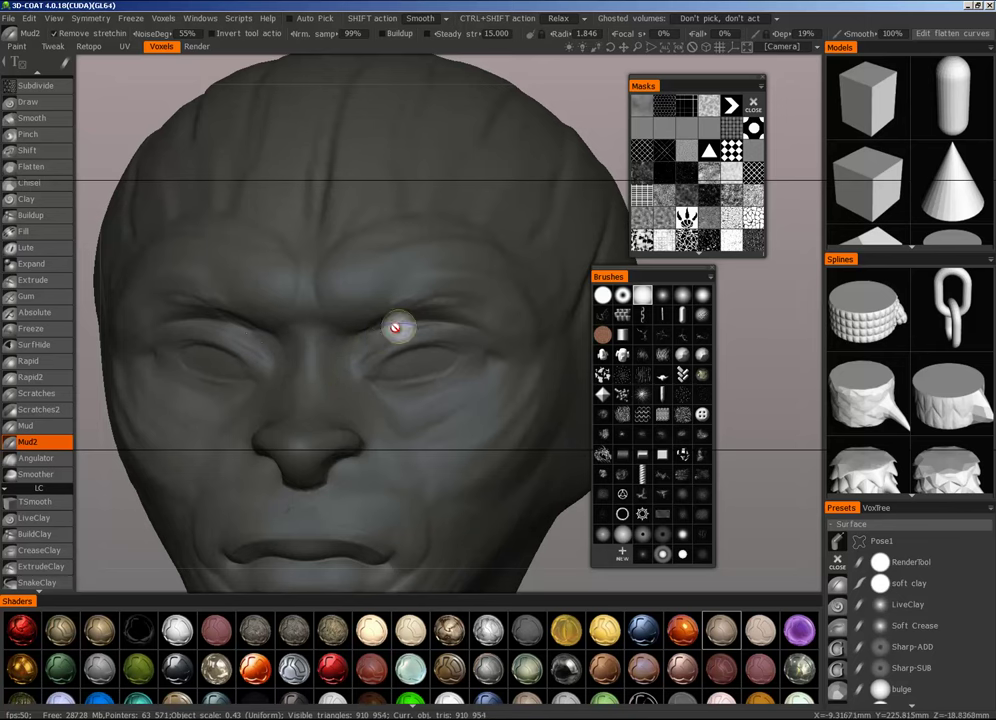
{"action": "right_click_drag", "start_coordinate": [414, 317], "coordinate": [350, 410], "text": "alt"}
{"action": "left_click_drag", "start_coordinate": [350, 410], "coordinate": [456, 434], "text": "alt"}
{"action": "right_click_drag", "start_coordinate": [417, 442], "coordinate": [495, 325], "text": "alt"}
{"action": "left_click_drag", "start_coordinate": [495, 350], "coordinate": [403, 396], "text": "alt"}
{"action": "right_click_drag", "start_coordinate": [402, 396], "coordinate": [357, 301]}
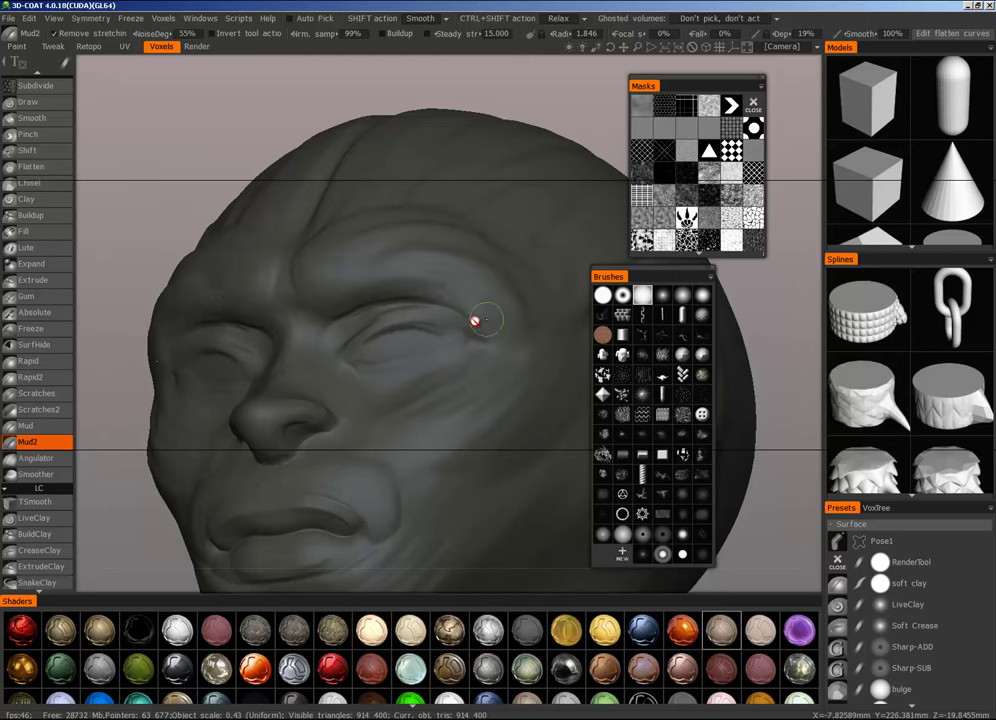
{"action": "mouse_move", "coordinate": [478, 301]}
{"action": "left_mouse_down"}
{"action": "mouse_move", "coordinate": [402, 296]}
{"action": "mouse_move", "coordinate": [429, 293]}
{"action": "mouse_move", "coordinate": [358, 307]}
{"action": "mouse_move", "coordinate": [341, 281]}
{"action": "mouse_move", "coordinate": [427, 256]}
{"action": "mouse_move", "coordinate": [467, 276]}
{"action": "left_mouse_up"}
Step: Define the upper eyelid folds and inner eye corners with Mud2 at a radius of 0.906
{"action": "mouse_move", "coordinate": [422, 322]}
{"action": "left_mouse_down", "text": "alt"}
{"action": "mouse_move", "coordinate": [447, 338]}
{"action": "mouse_move", "coordinate": [425, 333]}
{"action": "mouse_move", "coordinate": [431, 349]}
{"action": "left_mouse_up", "text": "alt"}
{"action": "middle_click_drag", "start_coordinate": [372, 355], "coordinate": [368, 357]}
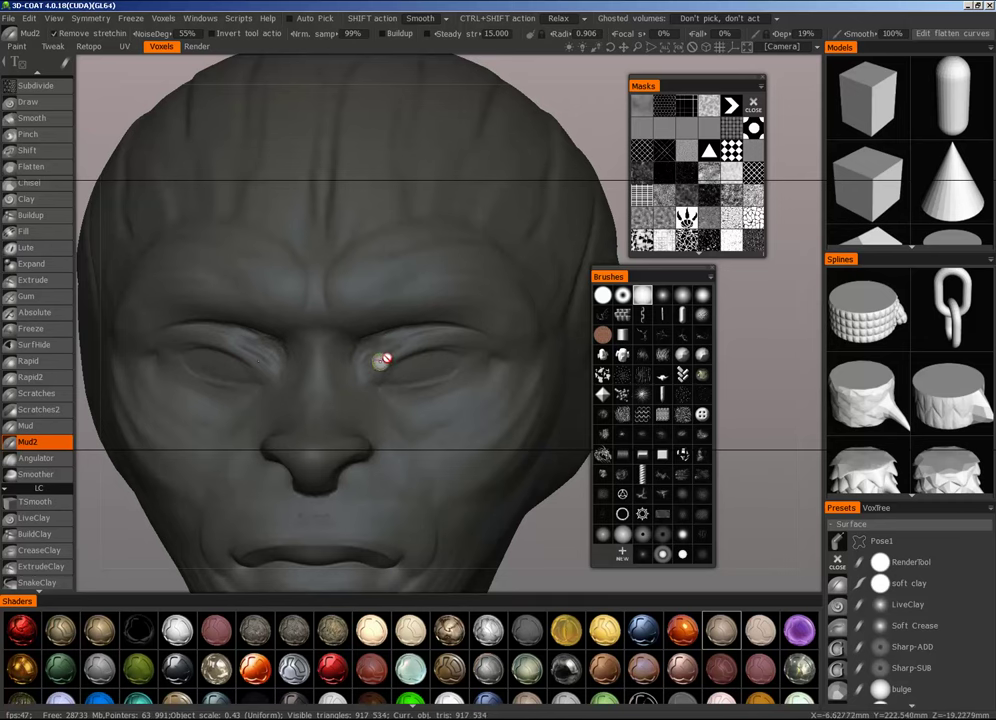
{"action": "middle_click_drag", "start_coordinate": [383, 360], "coordinate": [363, 372]}
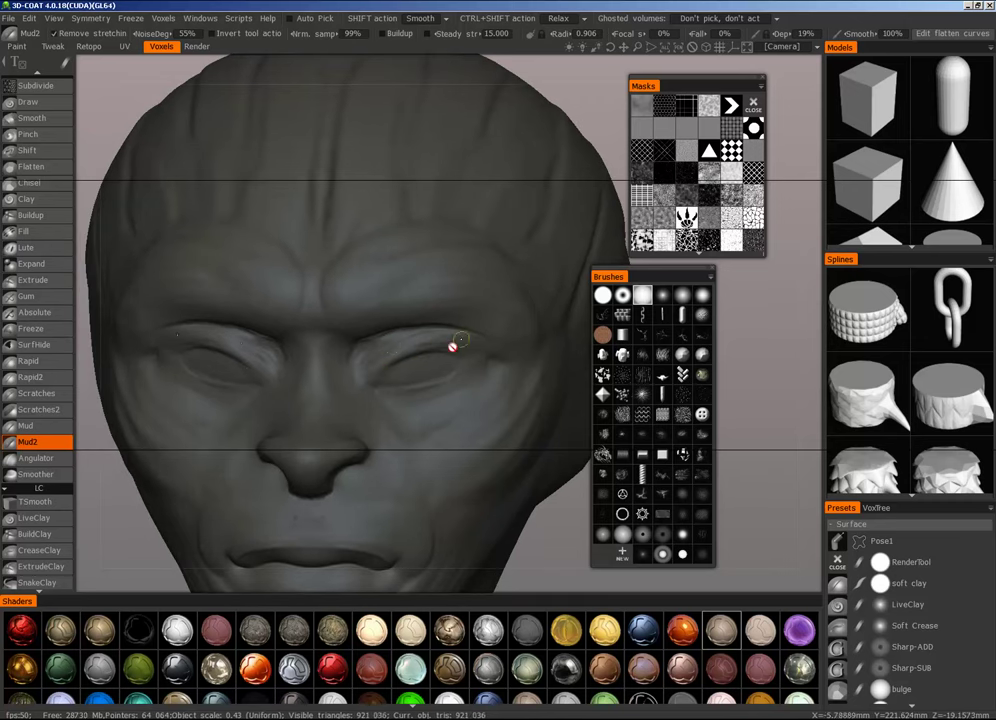
{"action": "middle_click_drag", "start_coordinate": [433, 356], "coordinate": [358, 379]}
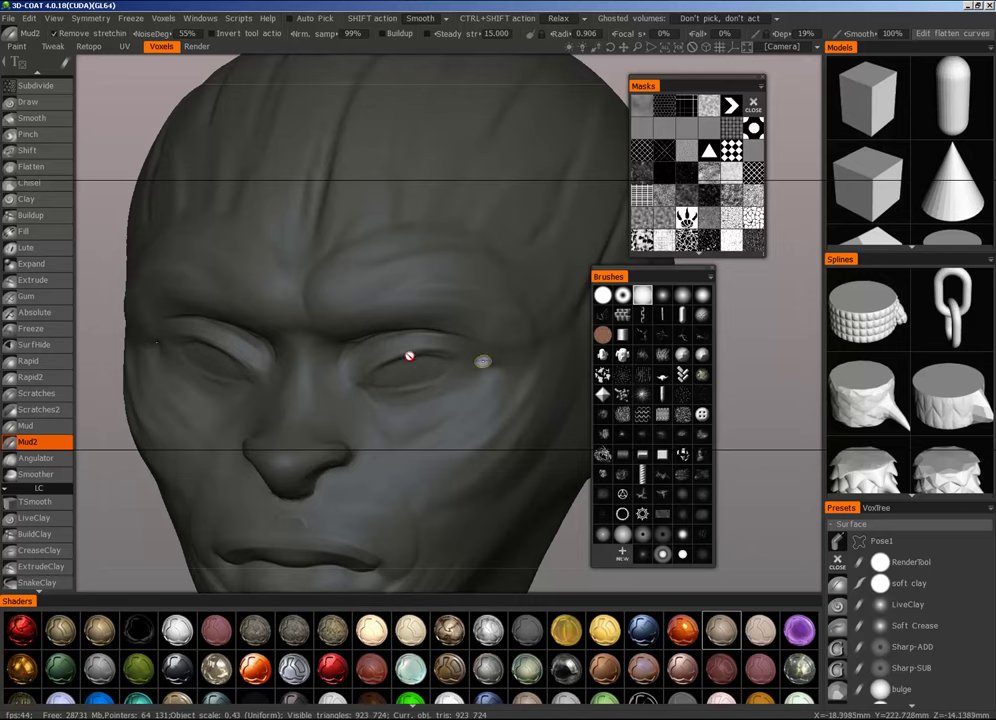
{"action": "right_click_drag", "start_coordinate": [461, 341], "coordinate": [413, 469], "text": "alt"}
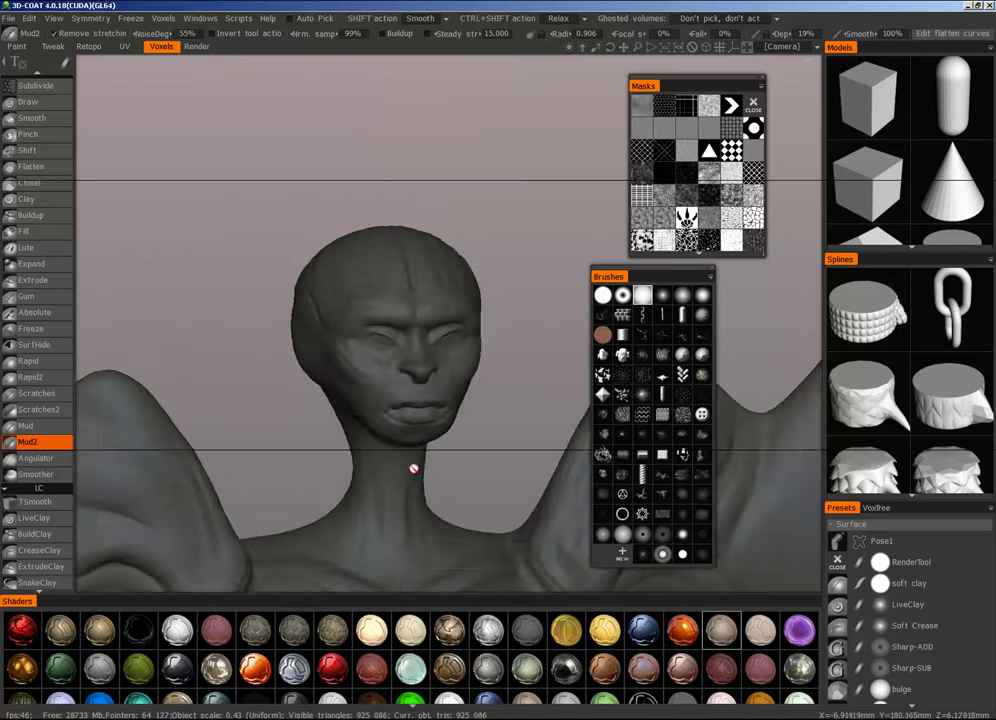
Step: Shape the lower eyelid and the outer eye corner with Mud2 at a radius of 0.906
{"action": "left_click_drag", "start_coordinate": [440, 428], "coordinate": [408, 422], "text": "alt"}
{"action": "scroll", "coordinate": [408, 421], "scroll_direction": "up", "scroll_amount": 10}
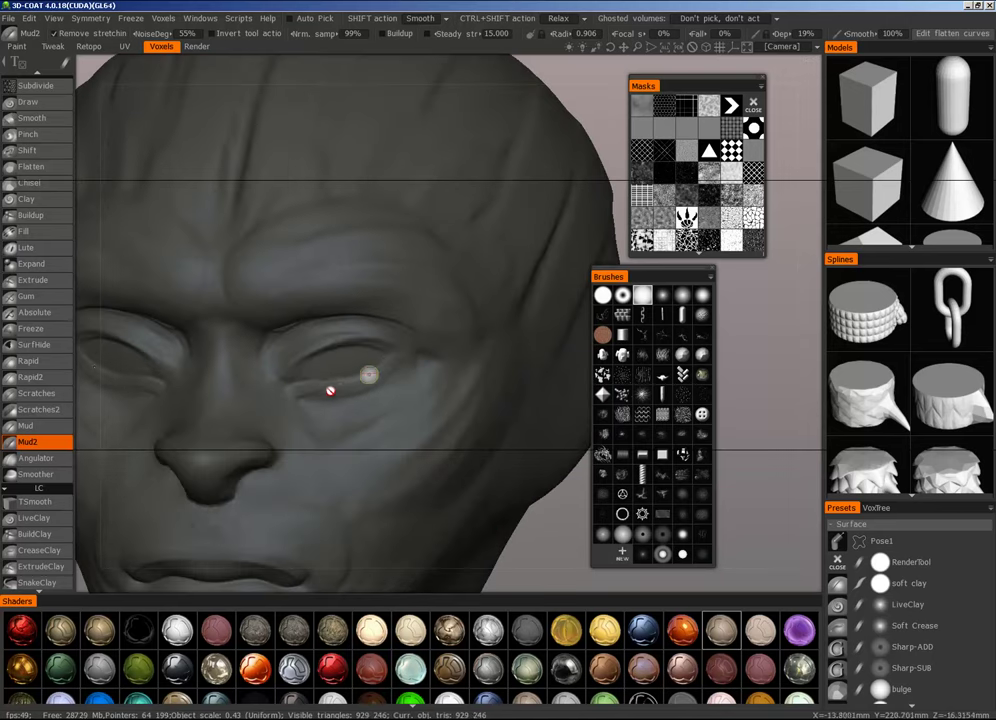
{"action": "mouse_move", "coordinate": [414, 351]}
{"action": "right_mouse_down"}
{"action": "mouse_move", "coordinate": [361, 339]}
{"action": "mouse_move", "coordinate": [331, 397]}
{"action": "mouse_move", "coordinate": [460, 368]}
{"action": "right_mouse_up"}
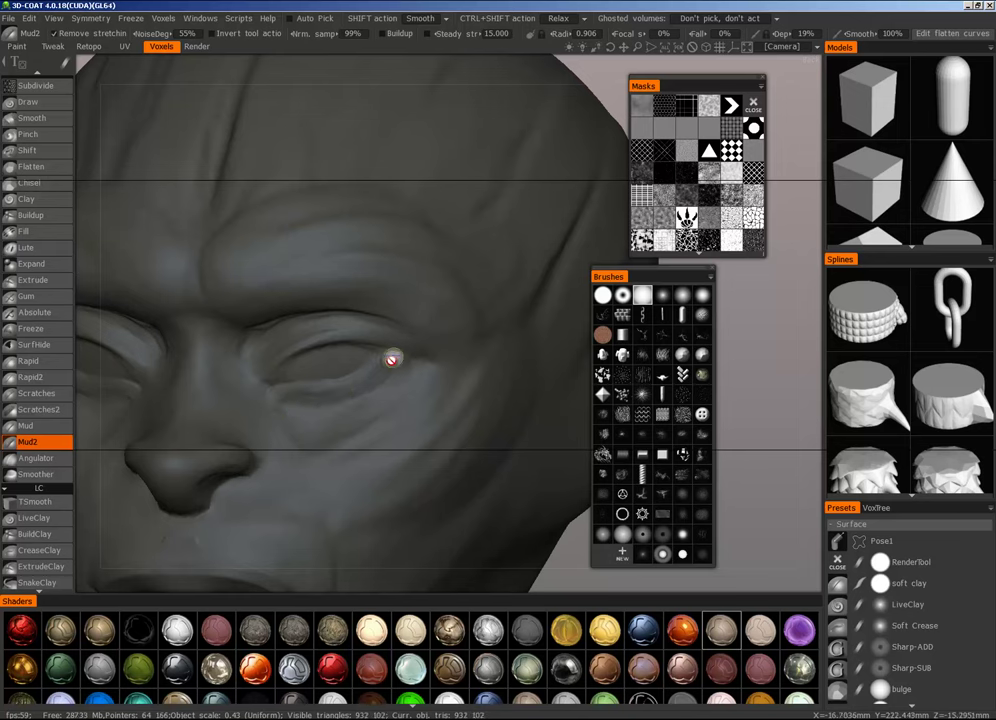
{"action": "left_click_drag", "start_coordinate": [294, 404], "coordinate": [313, 413]}
Step: Blend the skin below the eye into the cheek with Mud2 at a radius of 1.630
{"action": "right_click_drag", "start_coordinate": [313, 413], "coordinate": [330, 415]}
{"action": "mouse_move", "coordinate": [308, 426]}
{"action": "left_mouse_down"}
{"action": "mouse_move", "coordinate": [347, 431]}
{"action": "mouse_move", "coordinate": [314, 438]}
{"action": "left_mouse_up"}
{"action": "left_click_drag", "start_coordinate": [397, 412], "coordinate": [404, 405]}
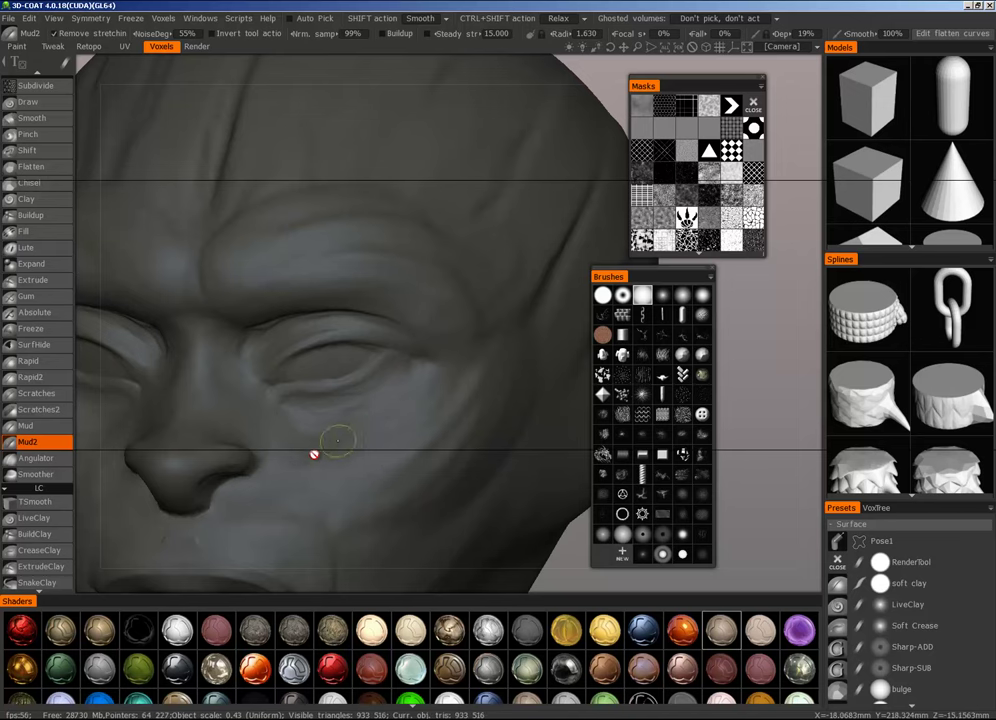
{"action": "mouse_move", "coordinate": [314, 454]}
{"action": "left_mouse_down"}
{"action": "mouse_move", "coordinate": [306, 423]}
{"action": "mouse_move", "coordinate": [407, 376]}
{"action": "left_mouse_up"}
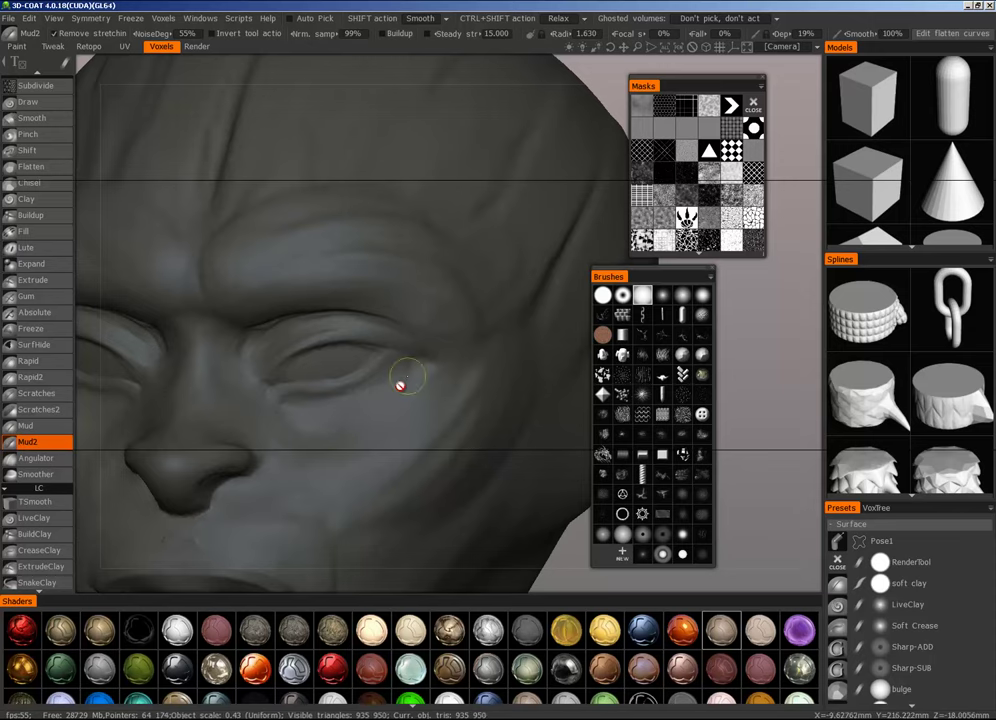
{"action": "left_click_drag", "start_coordinate": [338, 440], "coordinate": [396, 412]}
Step: Switch to the Render room and examine the whole figure's proportions and the head from several angles
{"action": "right_click_drag", "start_coordinate": [430, 371], "coordinate": [260, 473], "text": "alt"}
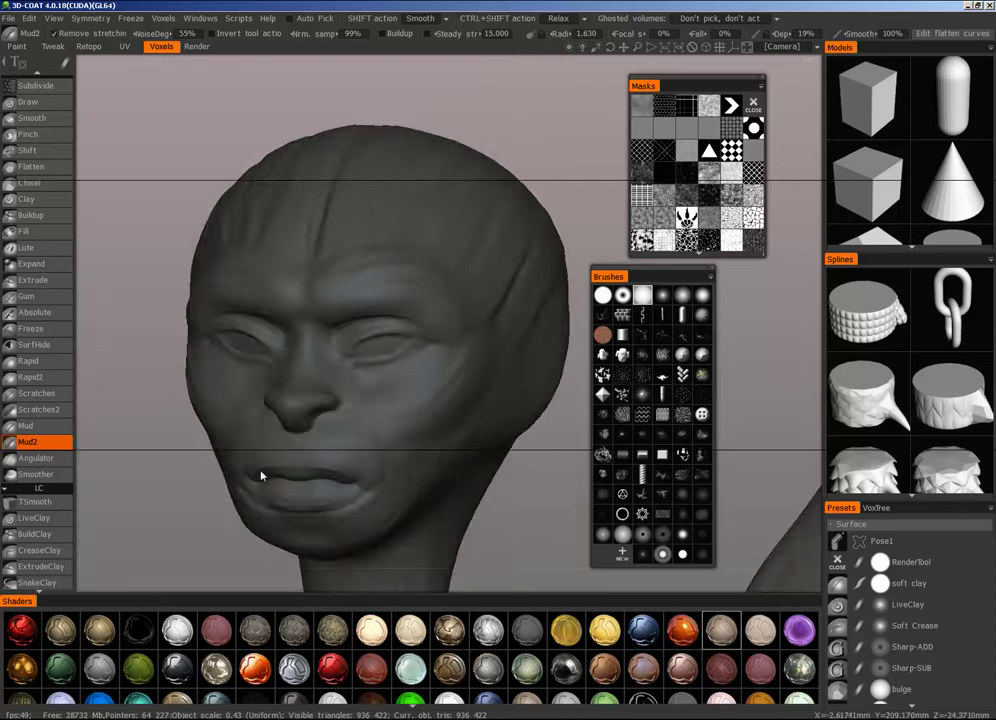
{"action": "left_click_drag", "start_coordinate": [260, 473], "coordinate": [389, 472], "text": "alt"}
{"action": "scroll", "coordinate": [389, 472], "scroll_direction": "down", "scroll_amount": 3}
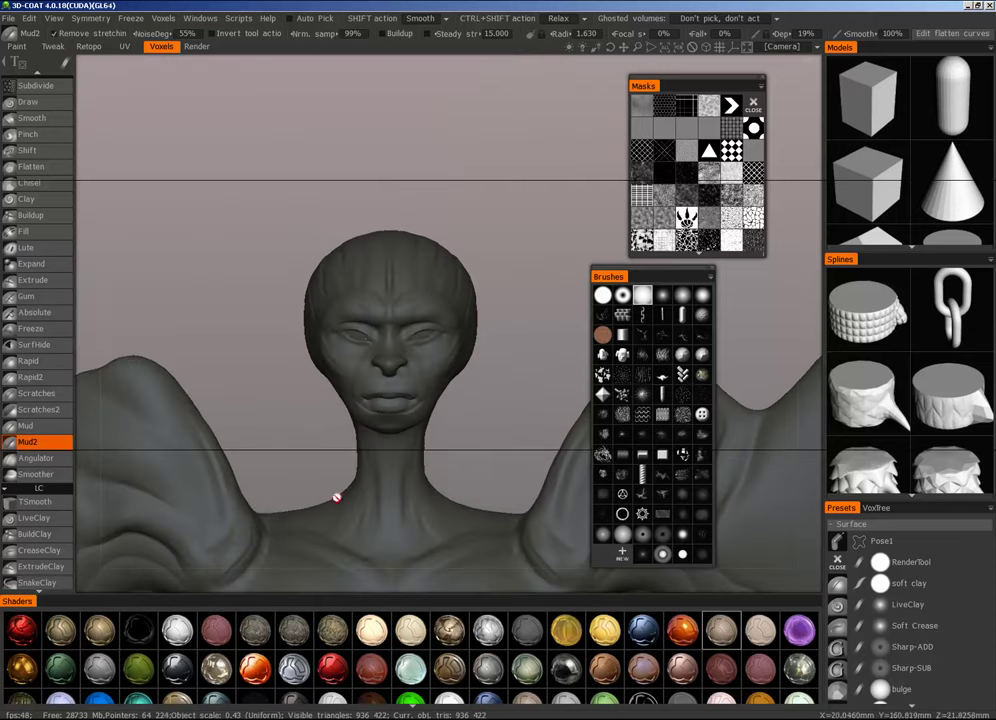
{"action": "left_click", "coordinate": [196, 47]}
{"action": "scroll", "coordinate": [391, 478], "scroll_direction": "down", "scroll_amount": 6}
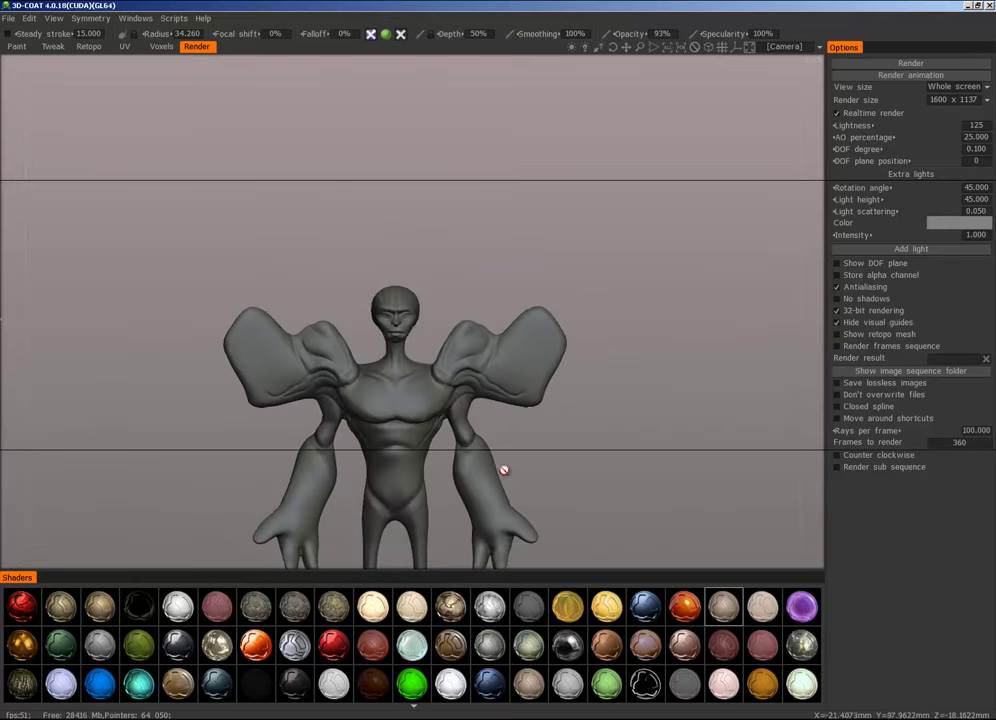
{"action": "left_click_drag", "start_coordinate": [504, 470], "coordinate": [625, 471], "text": "alt"}
{"action": "middle_click_drag", "start_coordinate": [625, 471], "coordinate": [580, 393], "text": "alt"}
{"action": "right_click_drag", "start_coordinate": [580, 393], "coordinate": [576, 416], "text": "alt"}
{"action": "left_click_drag", "start_coordinate": [576, 416], "coordinate": [453, 406], "text": "alt"}
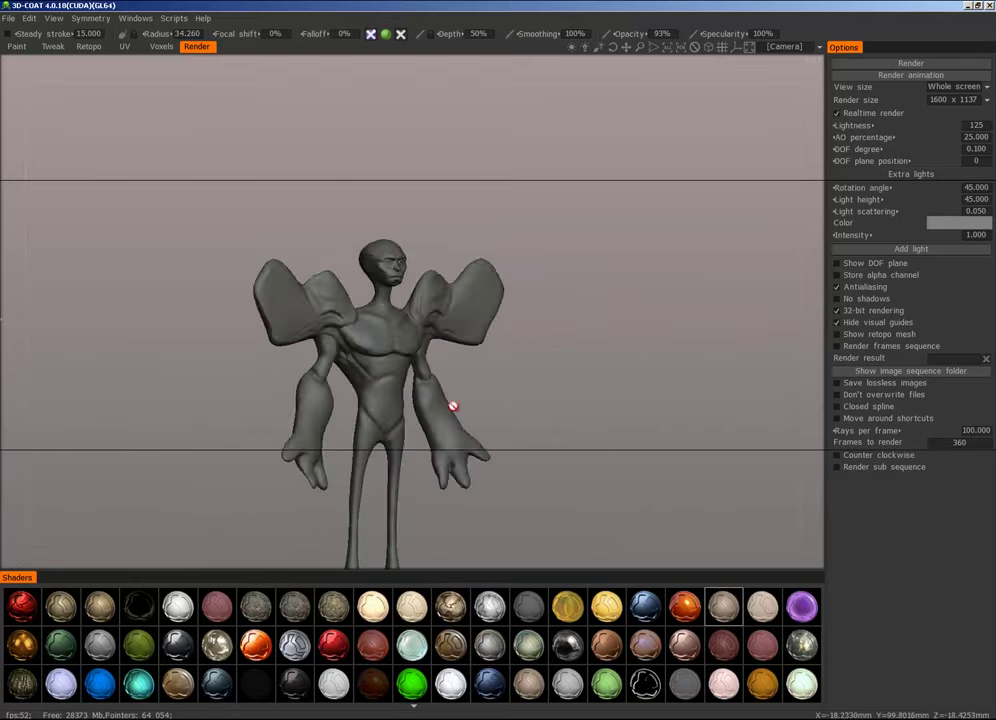
{"action": "scroll", "coordinate": [453, 406], "scroll_direction": "up", "scroll_amount": 8}
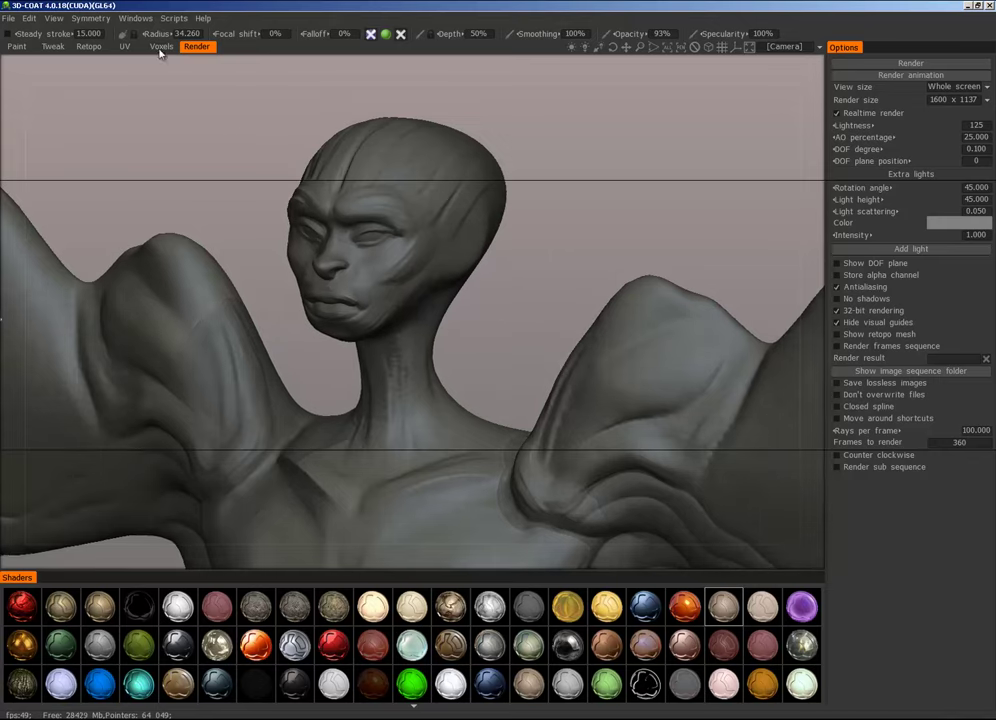
Step: Return to the Voxels room and pull the mouth and jaw downward with the Move tool at a radius of 24.939
{"action": "left_click", "coordinate": [161, 47]}
{"action": "mouse_move", "coordinate": [420, 336]}
{"action": "left_mouse_down"}
{"action": "mouse_move", "coordinate": [478, 289]}
{"action": "mouse_move", "coordinate": [341, 373]}
{"action": "left_mouse_up"}
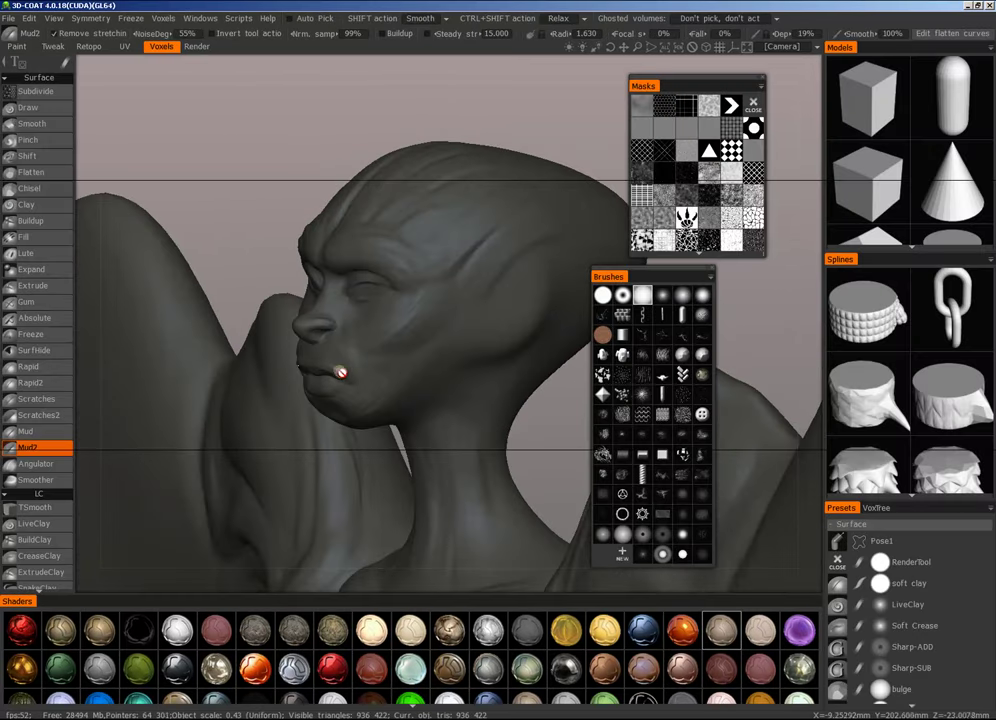
{"action": "key", "text": "m"}
{"action": "right_click_drag", "start_coordinate": [344, 382], "coordinate": [398, 381]}
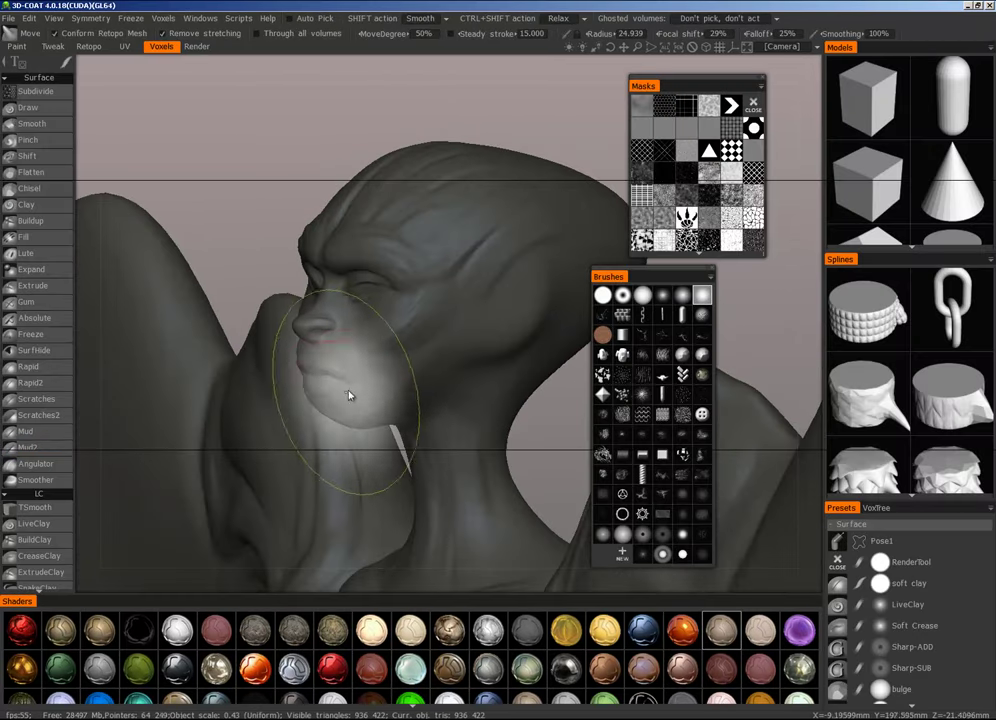
{"action": "left_click_drag", "start_coordinate": [348, 391], "coordinate": [335, 432]}
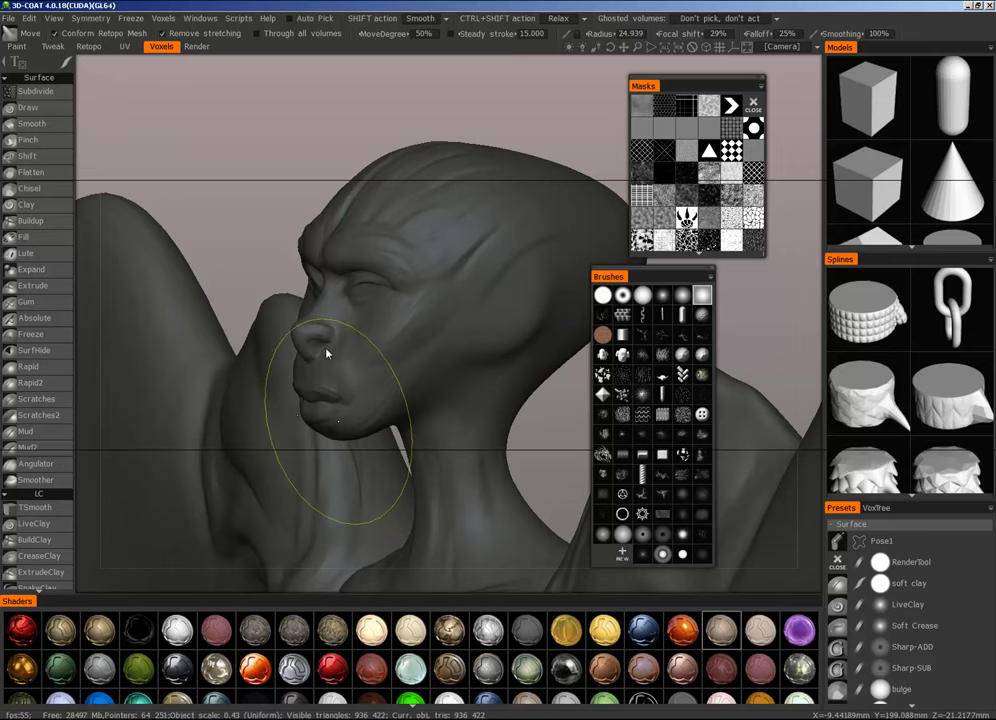
{"action": "mouse_move", "coordinate": [309, 366]}
{"action": "left_mouse_down"}
{"action": "mouse_move", "coordinate": [292, 362]}
{"action": "mouse_move", "coordinate": [318, 329]}
{"action": "mouse_move", "coordinate": [305, 369]}
{"action": "mouse_move", "coordinate": [313, 361]}
{"action": "left_mouse_up"}
Step: Reshape the cheeks with the Move tool at a radius of 18.302 and adjust the mouth at a radius of 11.075
{"action": "mouse_move", "coordinate": [442, 358]}
{"action": "left_mouse_down", "text": "alt"}
{"action": "mouse_move", "coordinate": [582, 349]}
{"action": "mouse_move", "coordinate": [570, 363]}
{"action": "mouse_move", "coordinate": [445, 378]}
{"action": "left_mouse_up", "text": "alt"}
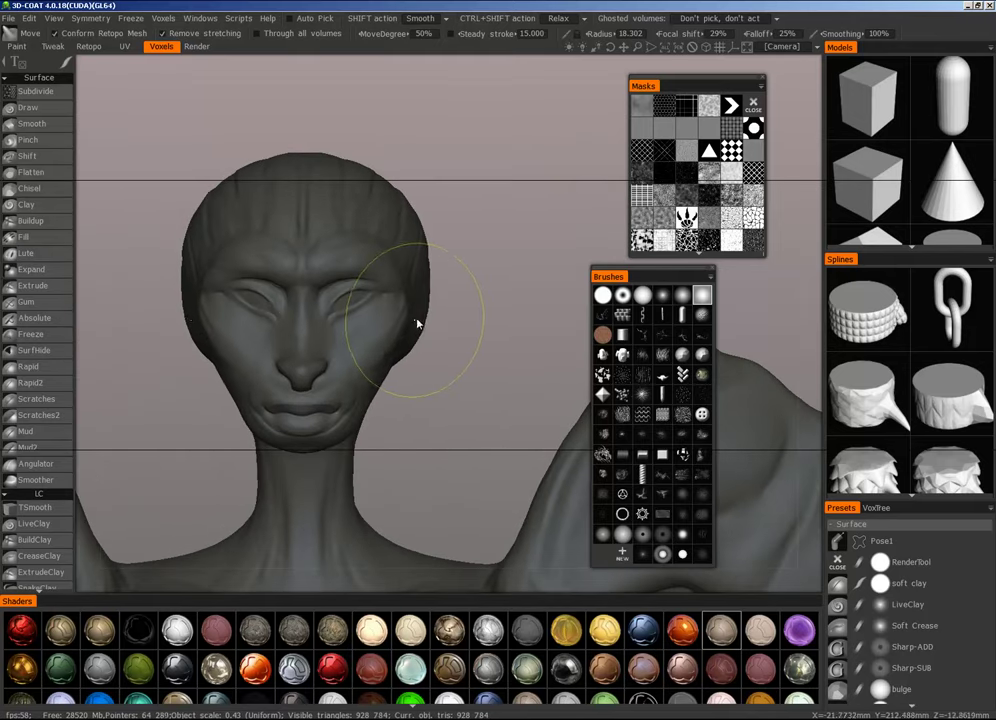
{"action": "mouse_move", "coordinate": [426, 322]}
{"action": "left_mouse_down"}
{"action": "mouse_move", "coordinate": [373, 389]}
{"action": "mouse_move", "coordinate": [359, 376]}
{"action": "left_mouse_up"}
{"action": "right_click_drag", "start_coordinate": [317, 414], "coordinate": [284, 416]}
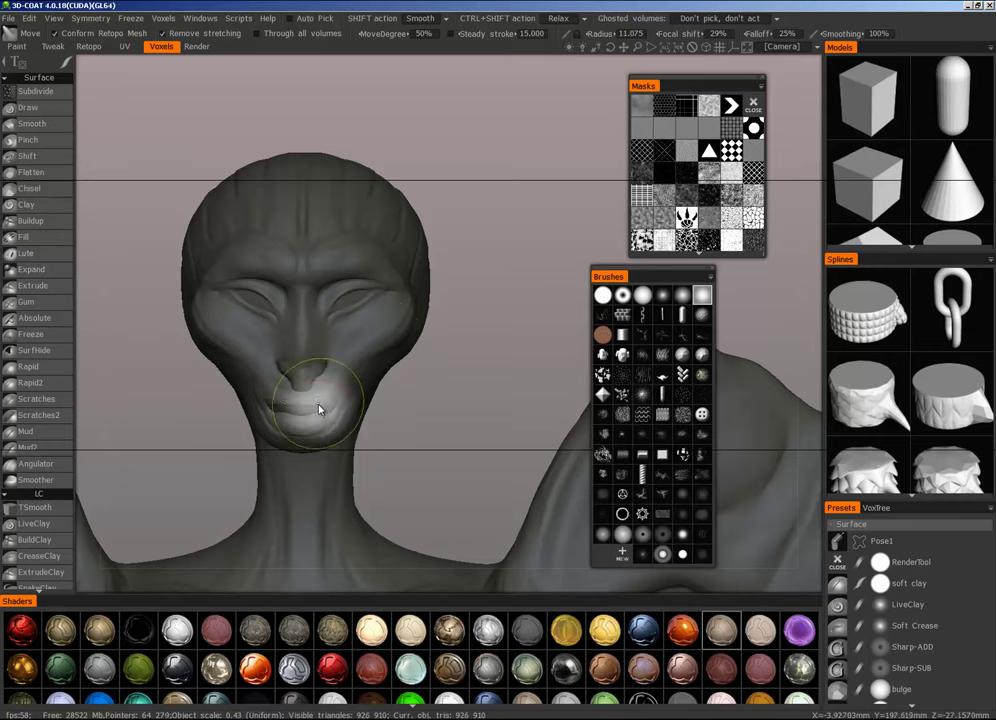
{"action": "mouse_move", "coordinate": [321, 409]}
{"action": "left_mouse_down"}
{"action": "mouse_move", "coordinate": [321, 400]}
{"action": "mouse_move", "coordinate": [371, 413]}
{"action": "left_mouse_up"}
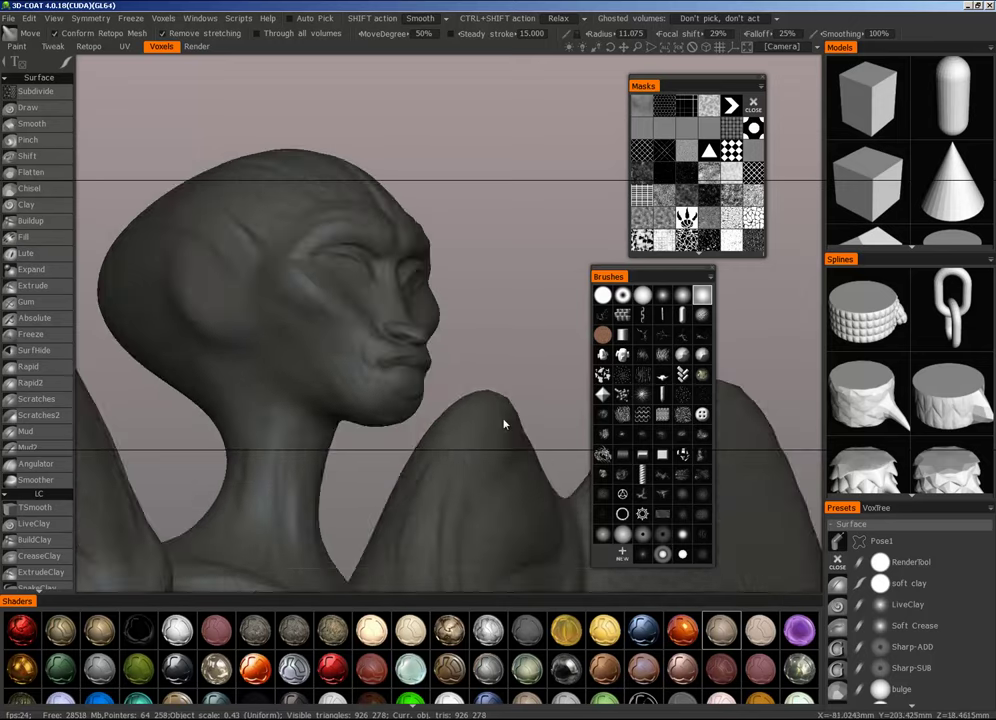
{"action": "mouse_move", "coordinate": [507, 422]}
{"action": "left_mouse_down"}
{"action": "mouse_move", "coordinate": [569, 436]}
{"action": "mouse_move", "coordinate": [380, 394]}
{"action": "mouse_move", "coordinate": [311, 413]}
{"action": "mouse_move", "coordinate": [302, 427]}
{"action": "mouse_move", "coordinate": [322, 413]}
{"action": "mouse_move", "coordinate": [307, 418]}
{"action": "left_mouse_up"}
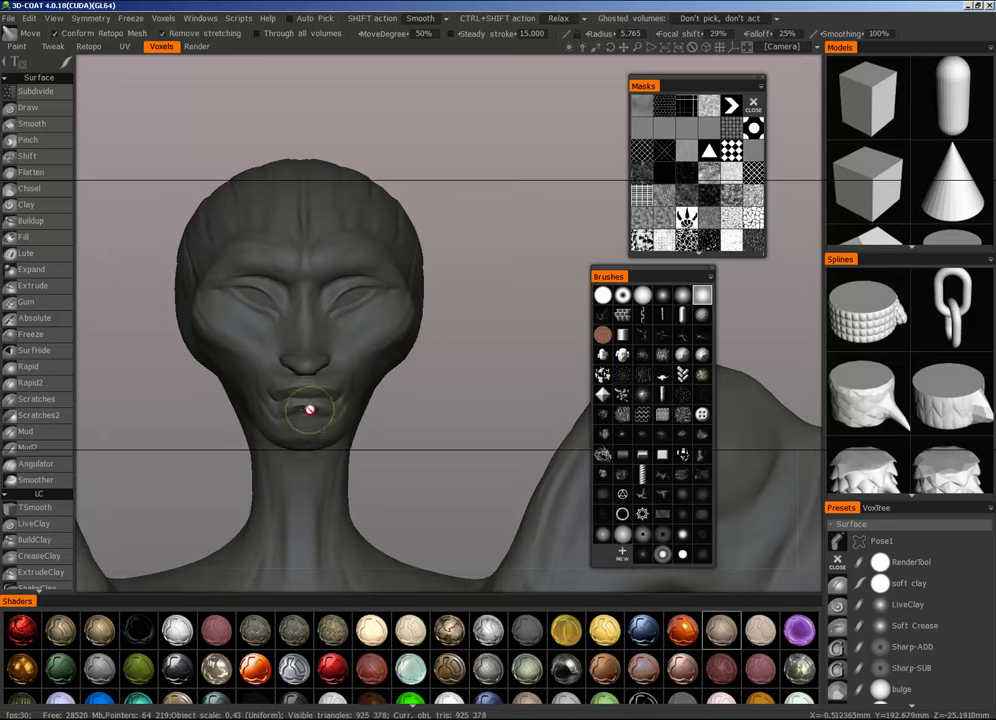
Step: Lower the centre of the brow and reshape the side of the forehead with the Move tool at a radius of 15.668
{"action": "mouse_move", "coordinate": [407, 424]}
{"action": "left_mouse_down"}
{"action": "mouse_move", "coordinate": [307, 414]}
{"action": "mouse_move", "coordinate": [356, 416]}
{"action": "mouse_move", "coordinate": [311, 418]}
{"action": "mouse_move", "coordinate": [345, 429]}
{"action": "mouse_move", "coordinate": [556, 436]}
{"action": "mouse_move", "coordinate": [378, 451]}
{"action": "mouse_move", "coordinate": [527, 454]}
{"action": "mouse_move", "coordinate": [385, 433]}
{"action": "left_mouse_up"}
{"action": "right_click_drag", "start_coordinate": [385, 433], "coordinate": [473, 345]}
{"action": "left_click_drag", "start_coordinate": [473, 345], "coordinate": [451, 382]}
{"action": "right_click_drag", "start_coordinate": [315, 253], "coordinate": [338, 253]}
{"action": "mouse_move", "coordinate": [315, 254]}
{"action": "left_mouse_down"}
{"action": "mouse_move", "coordinate": [316, 296]}
{"action": "mouse_move", "coordinate": [316, 280]}
{"action": "left_mouse_up"}
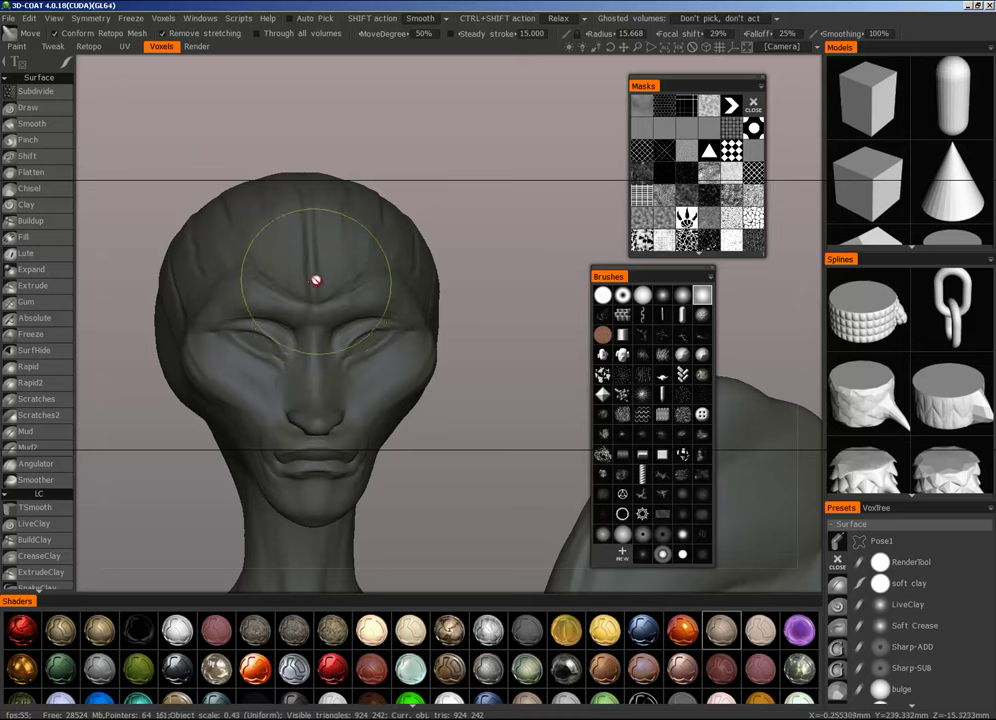
{"action": "left_click_drag", "start_coordinate": [436, 243], "coordinate": [396, 255], "text": "alt"}
{"action": "left_click_drag", "start_coordinate": [397, 257], "coordinate": [414, 265]}
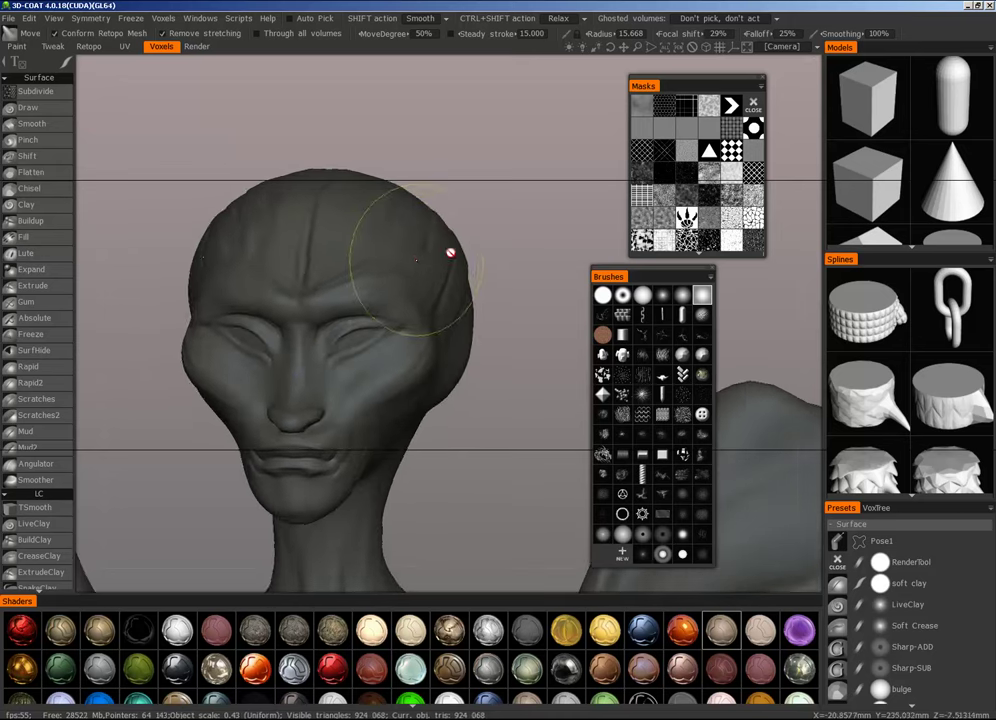
Step: Pull ear shapes out from the sides of the head with the Move tool at a radius of 9.890
{"action": "mouse_move", "coordinate": [490, 257]}
{"action": "left_mouse_down", "text": "alt"}
{"action": "mouse_move", "coordinate": [440, 276]}
{"action": "mouse_move", "coordinate": [444, 265]}
{"action": "left_mouse_up", "text": "alt"}
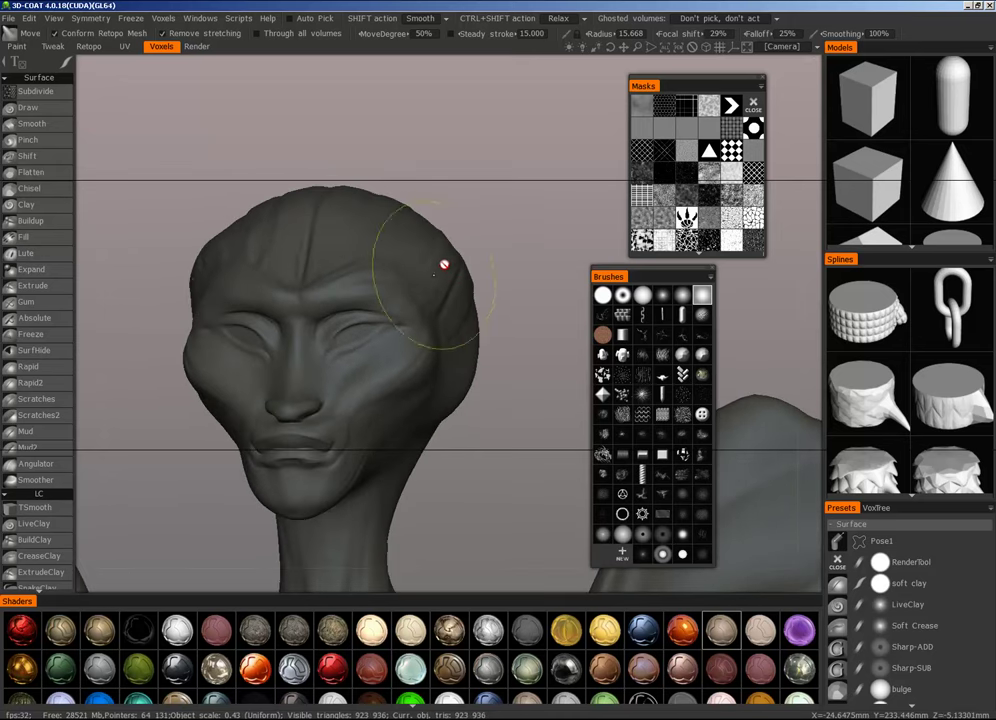
{"action": "mouse_move", "coordinate": [449, 262]}
{"action": "middle_mouse_down"}
{"action": "mouse_move", "coordinate": [469, 291]}
{"action": "mouse_move", "coordinate": [467, 282]}
{"action": "mouse_move", "coordinate": [422, 307]}
{"action": "mouse_move", "coordinate": [502, 265]}
{"action": "mouse_move", "coordinate": [438, 291]}
{"action": "mouse_move", "coordinate": [468, 307]}
{"action": "mouse_move", "coordinate": [462, 327]}
{"action": "mouse_move", "coordinate": [429, 318]}
{"action": "mouse_move", "coordinate": [458, 373]}
{"action": "mouse_move", "coordinate": [349, 382]}
{"action": "mouse_move", "coordinate": [400, 378]}
{"action": "mouse_move", "coordinate": [340, 394]}
{"action": "middle_mouse_up"}
{"action": "left_click_drag", "start_coordinate": [338, 393], "coordinate": [365, 380]}
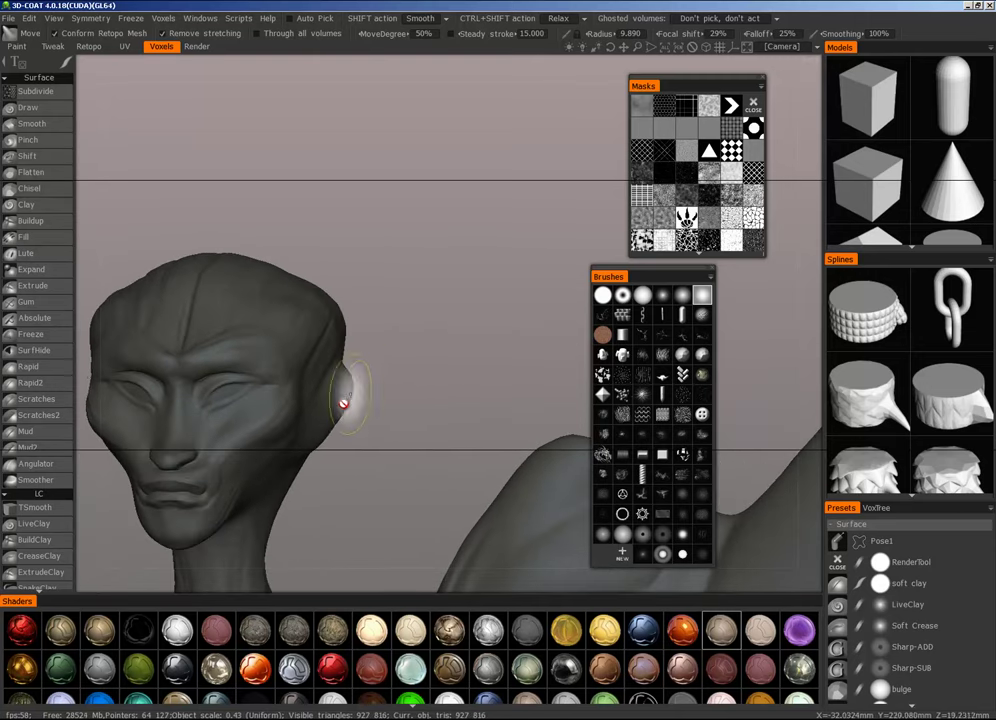
Step: Carve the hollow and outer rim of the ear with Mud2 at a radius of 3.115
{"action": "mouse_move", "coordinate": [345, 403]}
{"action": "middle_mouse_down"}
{"action": "mouse_move", "coordinate": [341, 421]}
{"action": "mouse_move", "coordinate": [429, 353]}
{"action": "mouse_move", "coordinate": [336, 438]}
{"action": "mouse_move", "coordinate": [490, 415]}
{"action": "mouse_move", "coordinate": [376, 400]}
{"action": "mouse_move", "coordinate": [462, 327]}
{"action": "mouse_move", "coordinate": [420, 350]}
{"action": "middle_mouse_up"}
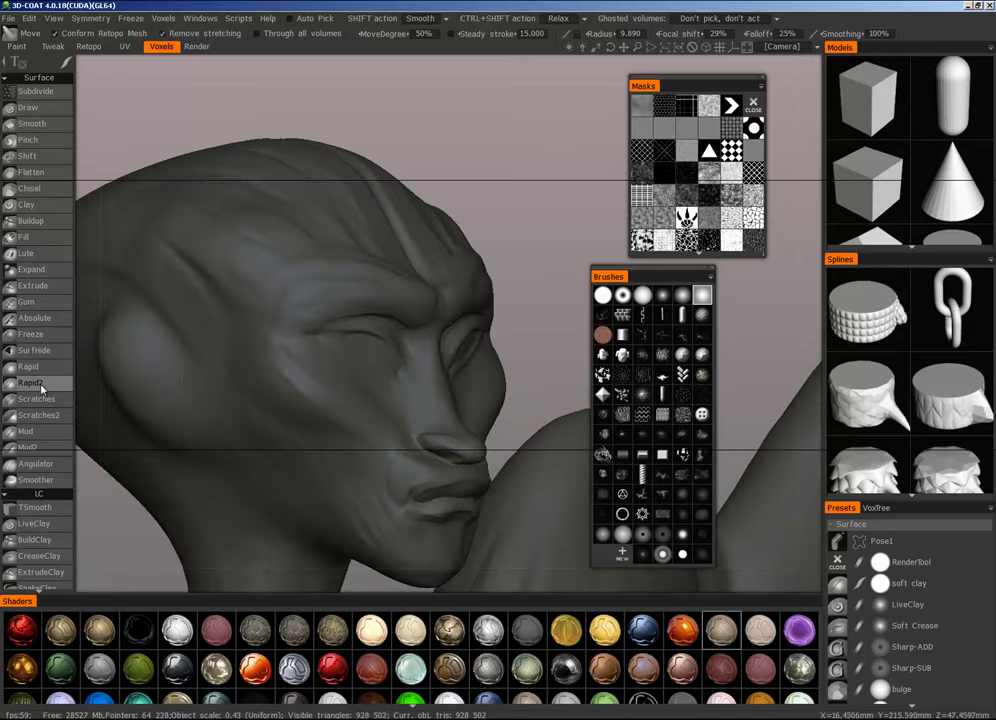
{"action": "left_click", "coordinate": [45, 449]}
{"action": "middle_click_drag", "start_coordinate": [300, 389], "coordinate": [310, 351]}
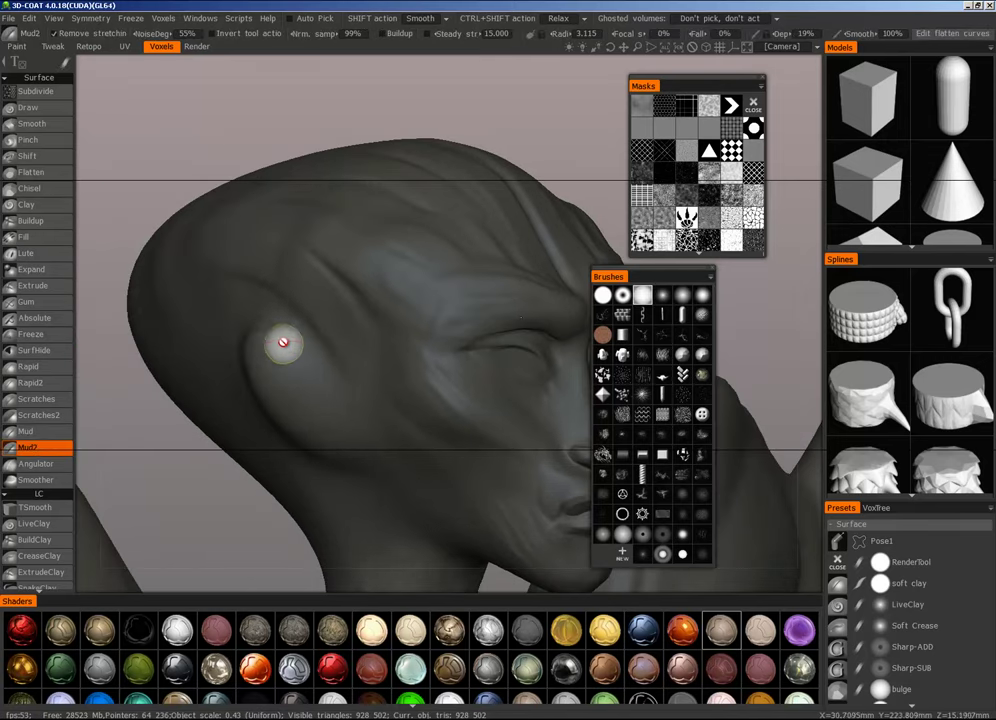
{"action": "mouse_move", "coordinate": [262, 366]}
{"action": "left_mouse_down"}
{"action": "mouse_move", "coordinate": [278, 407]}
{"action": "mouse_move", "coordinate": [322, 434]}
{"action": "left_mouse_up"}
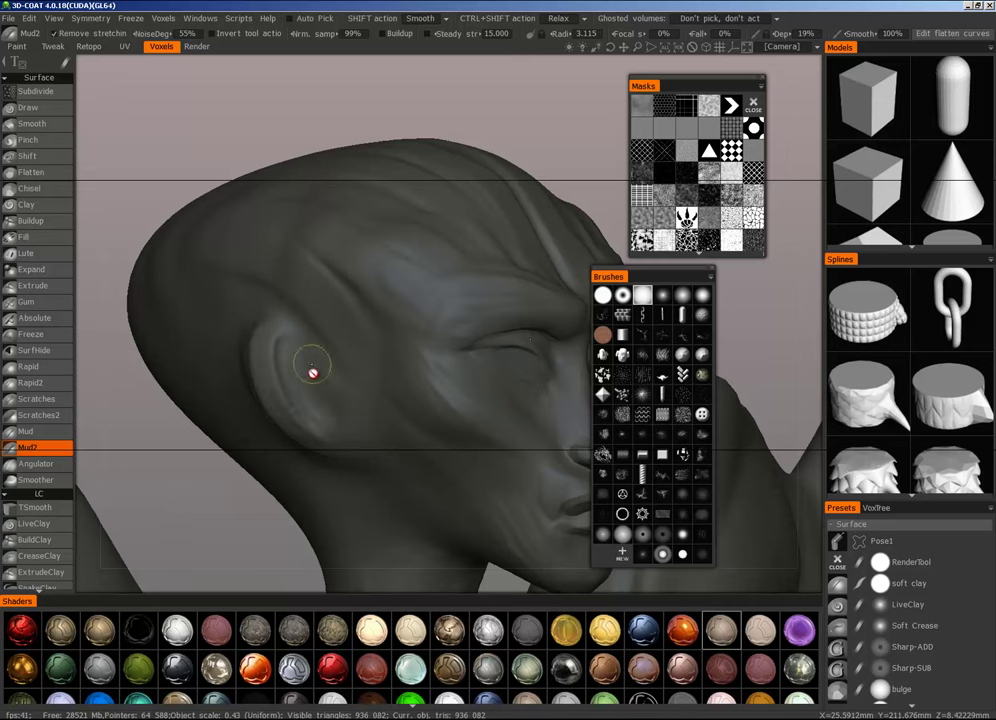
{"action": "left_click_drag", "start_coordinate": [290, 346], "coordinate": [333, 418]}
{"action": "mouse_move", "coordinate": [287, 350]}
{"action": "left_mouse_down"}
{"action": "mouse_move", "coordinate": [331, 400]}
{"action": "mouse_move", "coordinate": [322, 378]}
{"action": "mouse_move", "coordinate": [329, 387]}
{"action": "left_mouse_up"}
{"action": "mouse_move", "coordinate": [266, 377]}
{"action": "left_mouse_down"}
{"action": "mouse_move", "coordinate": [328, 385]}
{"action": "mouse_move", "coordinate": [318, 345]}
{"action": "mouse_move", "coordinate": [336, 387]}
{"action": "left_mouse_up"}
Step: Deepen the front of the ear opening under the upper rim with Mud2 at a radius of 3.115
{"action": "scroll", "coordinate": [317, 434], "scroll_direction": "down", "scroll_amount": 4}
{"action": "left_click_drag", "start_coordinate": [470, 470], "coordinate": [313, 425]}
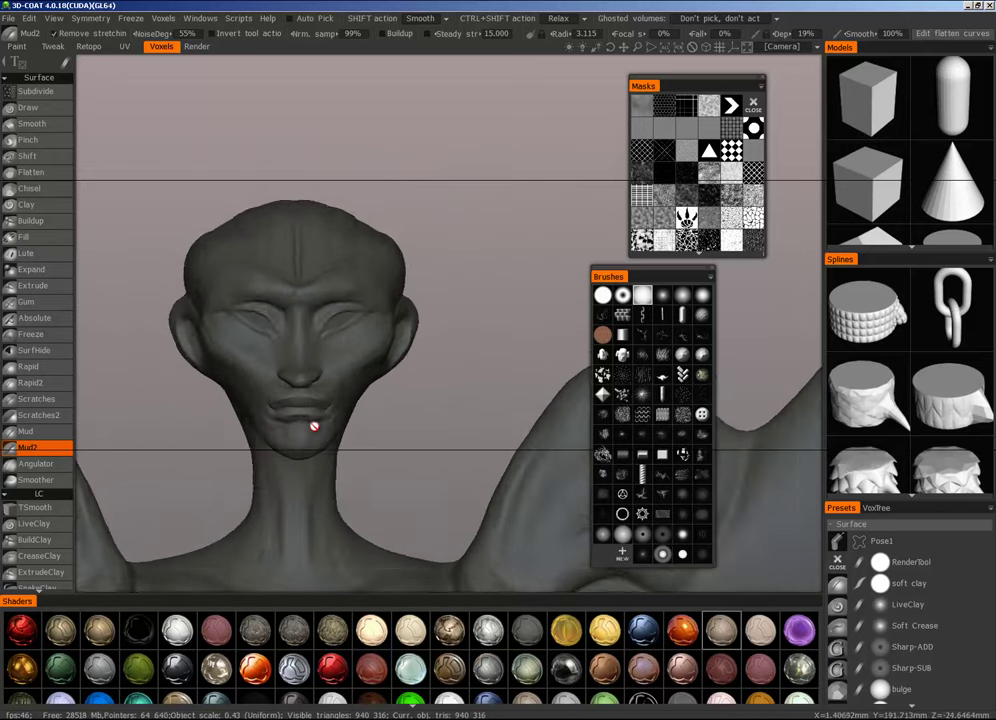
{"action": "right_click_drag", "start_coordinate": [313, 425], "coordinate": [485, 362]}
{"action": "left_click_drag", "start_coordinate": [485, 362], "coordinate": [312, 373]}
{"action": "middle_click_drag", "start_coordinate": [312, 373], "coordinate": [478, 305]}
{"action": "mouse_move", "coordinate": [368, 306]}
{"action": "left_mouse_down"}
{"action": "mouse_move", "coordinate": [371, 274]}
{"action": "mouse_move", "coordinate": [358, 303]}
{"action": "left_mouse_up"}
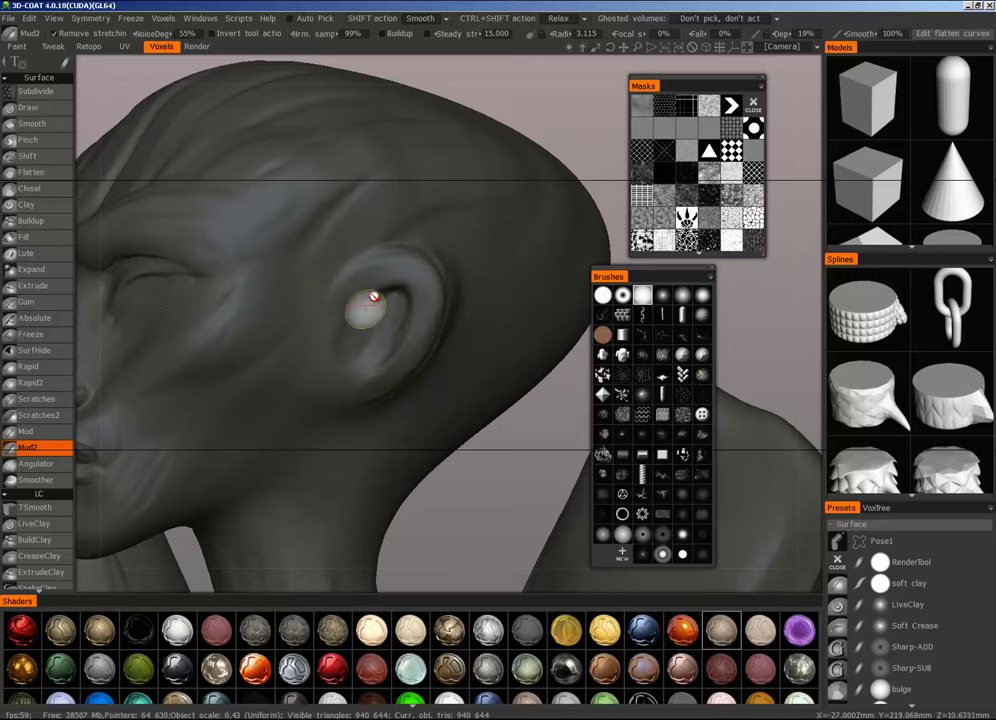
Step: Define the back of the ear and its crease against the skull with Mud2 at a radius of 3.115
{"action": "mouse_move", "coordinate": [373, 296]}
{"action": "right_mouse_down"}
{"action": "mouse_move", "coordinate": [329, 309]}
{"action": "mouse_move", "coordinate": [442, 331]}
{"action": "mouse_move", "coordinate": [477, 369]}
{"action": "right_mouse_up"}
{"action": "mouse_move", "coordinate": [477, 369]}
{"action": "left_mouse_down"}
{"action": "mouse_move", "coordinate": [474, 380]}
{"action": "mouse_move", "coordinate": [449, 254]}
{"action": "left_mouse_up"}
{"action": "left_click_drag", "start_coordinate": [466, 254], "coordinate": [496, 376]}
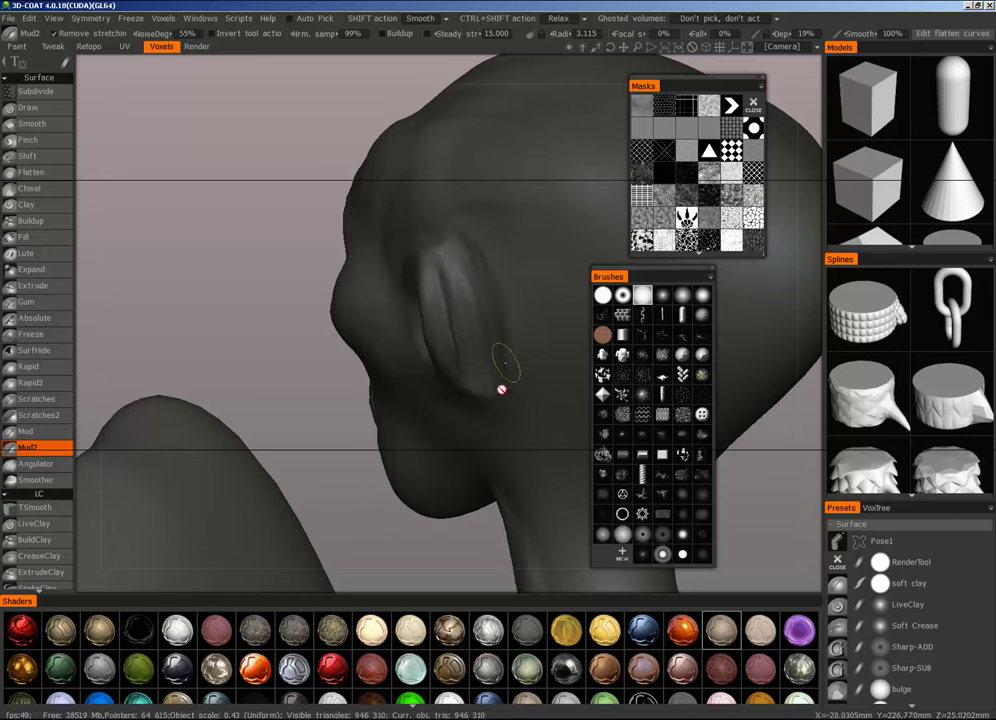
{"action": "mouse_move", "coordinate": [436, 260]}
{"action": "left_mouse_down"}
{"action": "mouse_move", "coordinate": [448, 350]}
{"action": "mouse_move", "coordinate": [452, 262]}
{"action": "mouse_move", "coordinate": [458, 380]}
{"action": "mouse_move", "coordinate": [478, 344]}
{"action": "mouse_move", "coordinate": [470, 436]}
{"action": "left_mouse_up"}
{"action": "mouse_move", "coordinate": [494, 305]}
{"action": "left_mouse_down"}
{"action": "mouse_move", "coordinate": [478, 398]}
{"action": "mouse_move", "coordinate": [486, 418]}
{"action": "left_mouse_up"}
{"action": "mouse_move", "coordinate": [502, 333]}
{"action": "left_mouse_down"}
{"action": "mouse_move", "coordinate": [488, 420]}
{"action": "mouse_move", "coordinate": [502, 260]}
{"action": "mouse_move", "coordinate": [527, 443]}
{"action": "mouse_move", "coordinate": [516, 378]}
{"action": "mouse_move", "coordinate": [438, 260]}
{"action": "mouse_move", "coordinate": [425, 285]}
{"action": "mouse_move", "coordinate": [450, 323]}
{"action": "left_mouse_up"}
Step: Sculpt the inner ear folds and the tragus with Mud2 at a radius of 1.657 and 52% depth
{"action": "mouse_move", "coordinate": [455, 325]}
{"action": "left_mouse_down", "text": "alt"}
{"action": "mouse_move", "coordinate": [493, 340]}
{"action": "mouse_move", "coordinate": [560, 236]}
{"action": "mouse_move", "coordinate": [560, 251]}
{"action": "left_mouse_up", "text": "alt"}
{"action": "mouse_move", "coordinate": [405, 352]}
{"action": "left_mouse_down", "text": "alt"}
{"action": "mouse_move", "coordinate": [383, 338]}
{"action": "mouse_move", "coordinate": [342, 376]}
{"action": "mouse_move", "coordinate": [333, 367]}
{"action": "mouse_move", "coordinate": [400, 335]}
{"action": "mouse_move", "coordinate": [366, 361]}
{"action": "mouse_move", "coordinate": [338, 335]}
{"action": "left_mouse_up", "text": "alt"}
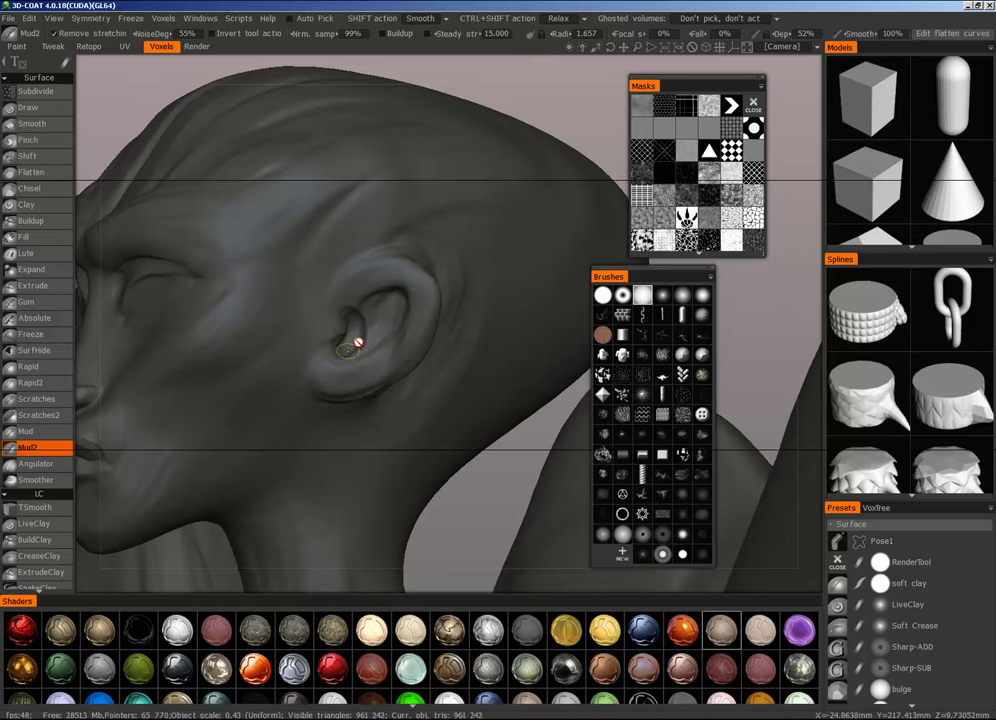
{"action": "mouse_move", "coordinate": [400, 290]}
{"action": "left_mouse_down", "text": "alt"}
{"action": "mouse_move", "coordinate": [347, 318]}
{"action": "mouse_move", "coordinate": [394, 298]}
{"action": "mouse_move", "coordinate": [412, 304]}
{"action": "mouse_move", "coordinate": [401, 313]}
{"action": "left_mouse_up", "text": "alt"}
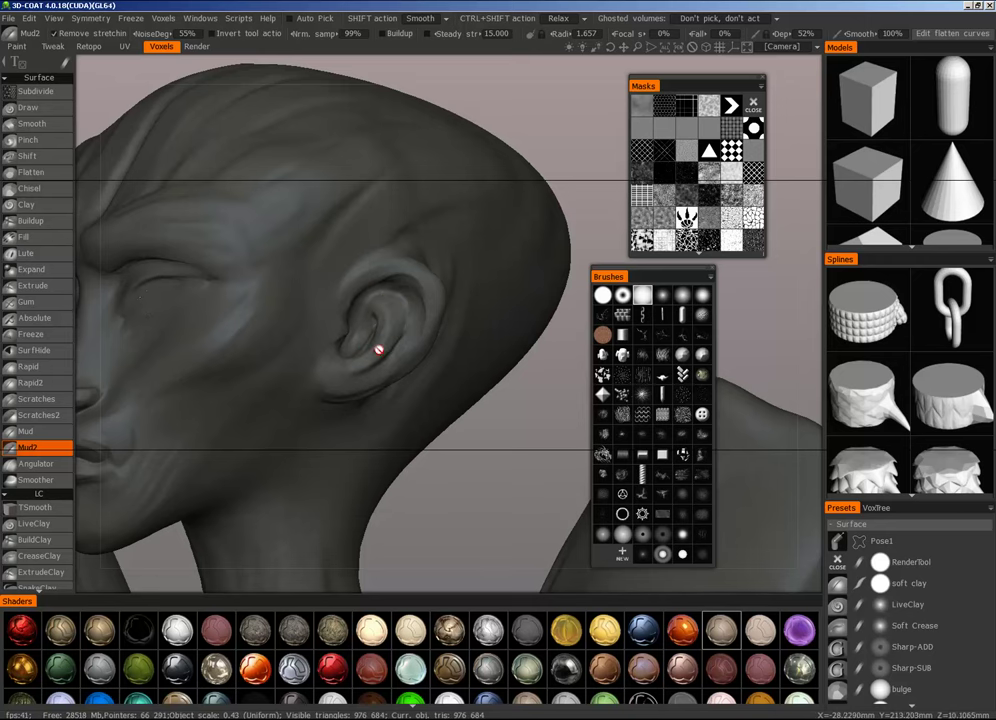
{"action": "left_click_drag", "start_coordinate": [379, 349], "coordinate": [323, 365], "text": "alt"}
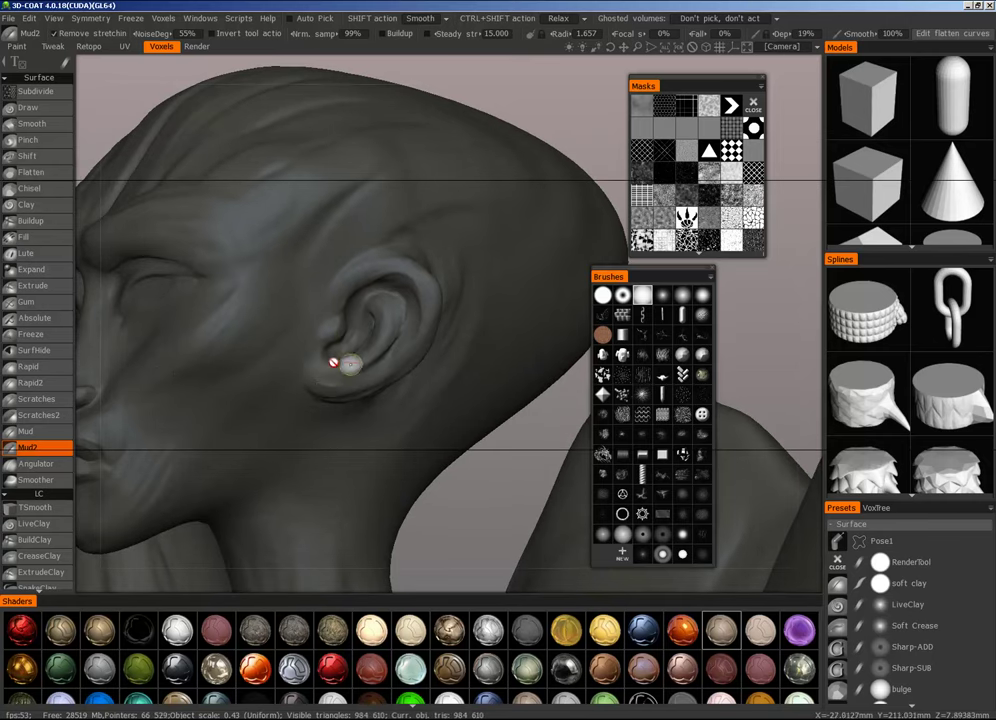
Step: Try to cut away the material joining the back of the ear to the skull with CutOff, and undo the cut
{"action": "left_click_drag", "start_coordinate": [362, 368], "coordinate": [331, 376], "text": "alt"}
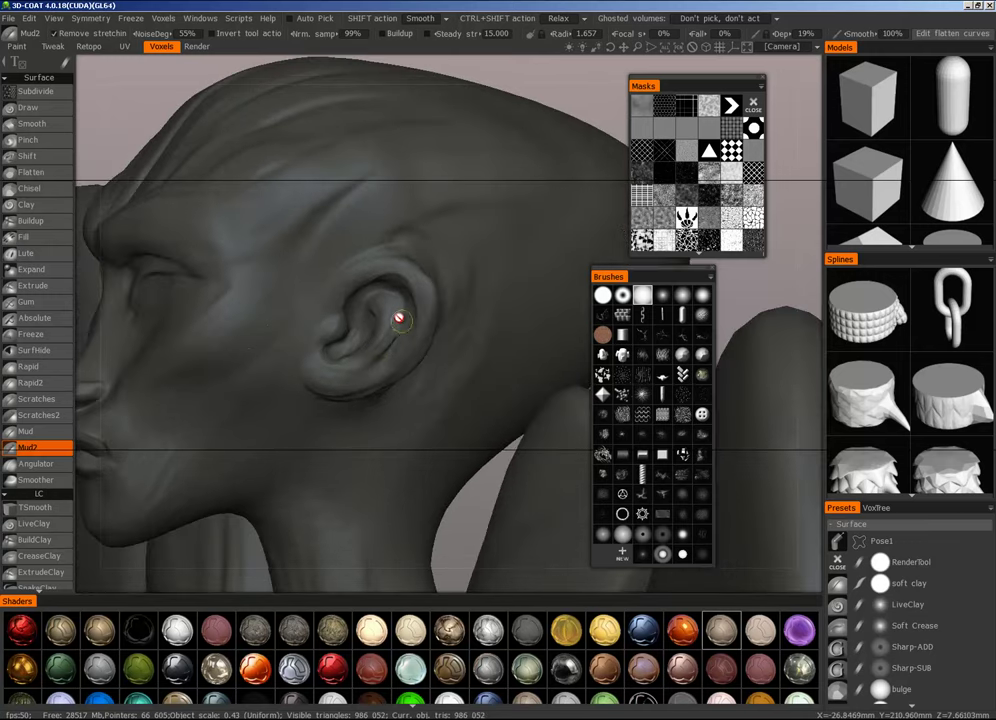
{"action": "left_click_drag", "start_coordinate": [403, 322], "coordinate": [456, 410], "text": "alt"}
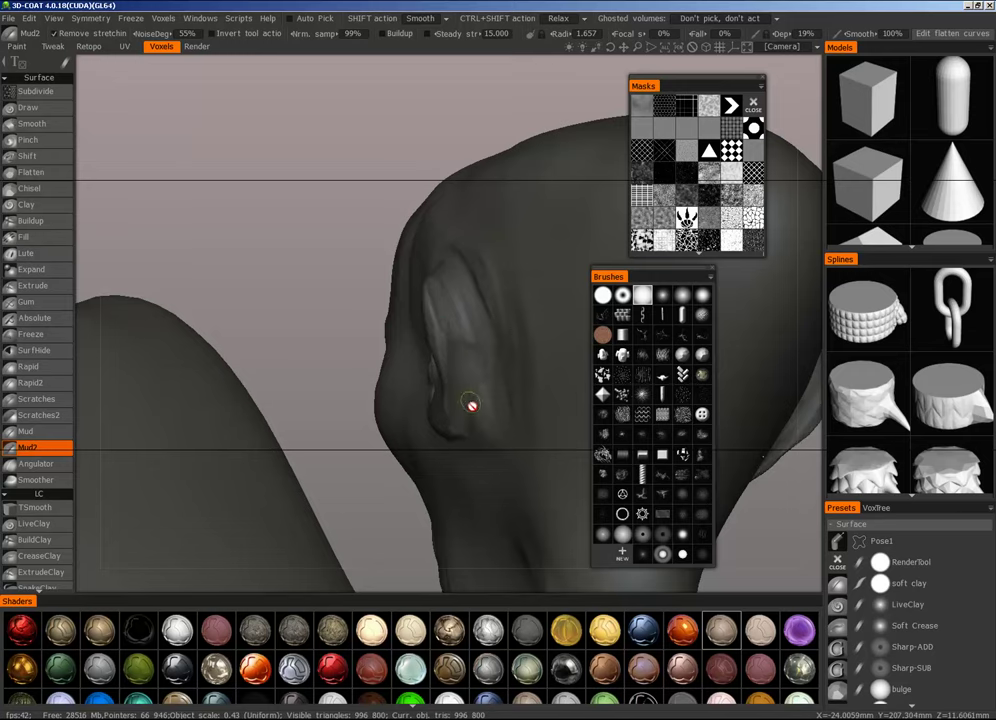
{"action": "mouse_move", "coordinate": [468, 358]}
{"action": "left_mouse_down", "text": "alt"}
{"action": "mouse_move", "coordinate": [498, 385]}
{"action": "mouse_move", "coordinate": [409, 360]}
{"action": "mouse_move", "coordinate": [403, 347]}
{"action": "mouse_move", "coordinate": [323, 360]}
{"action": "mouse_move", "coordinate": [366, 373]}
{"action": "mouse_move", "coordinate": [489, 338]}
{"action": "mouse_move", "coordinate": [534, 340]}
{"action": "mouse_move", "coordinate": [507, 293]}
{"action": "mouse_move", "coordinate": [452, 254]}
{"action": "mouse_move", "coordinate": [458, 225]}
{"action": "mouse_move", "coordinate": [471, 240]}
{"action": "mouse_move", "coordinate": [326, 217]}
{"action": "left_mouse_up", "text": "alt"}
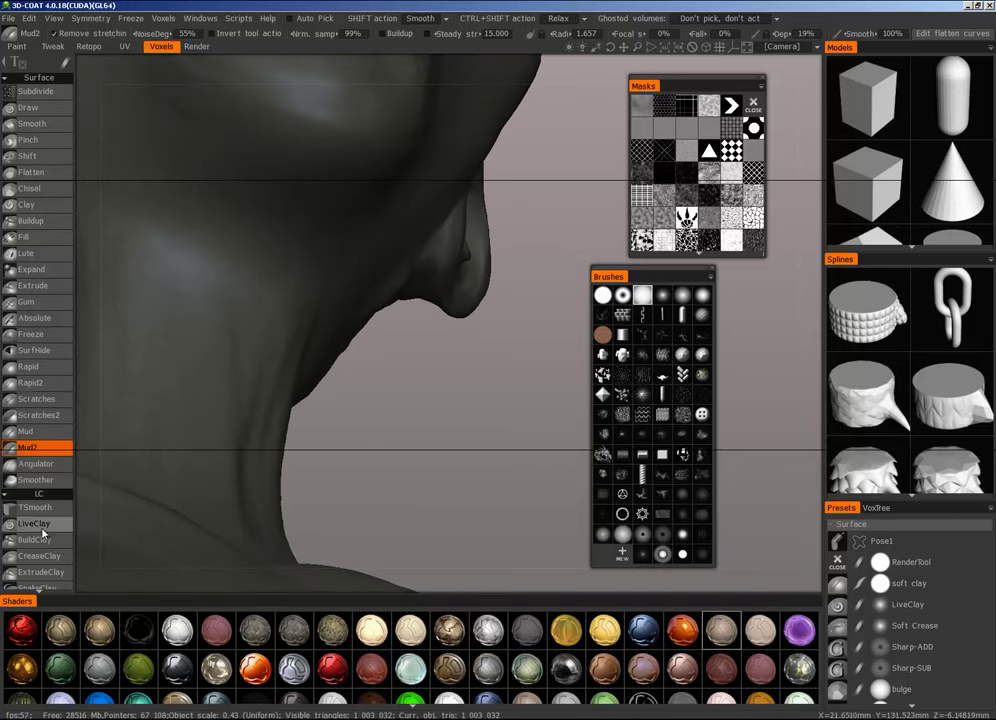
{"action": "scroll", "coordinate": [36, 420], "scroll_direction": "down", "scroll_amount": 6}
{"action": "left_click", "coordinate": [30, 483]}
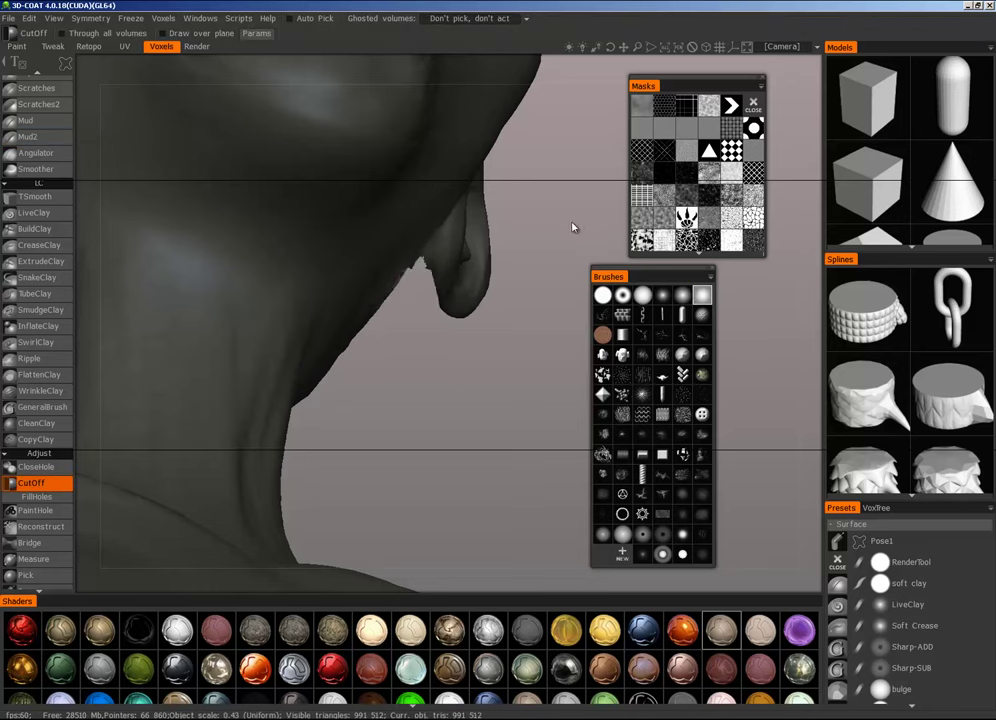
{"action": "left_click_drag", "start_coordinate": [574, 225], "coordinate": [193, 393], "text": "alt"}
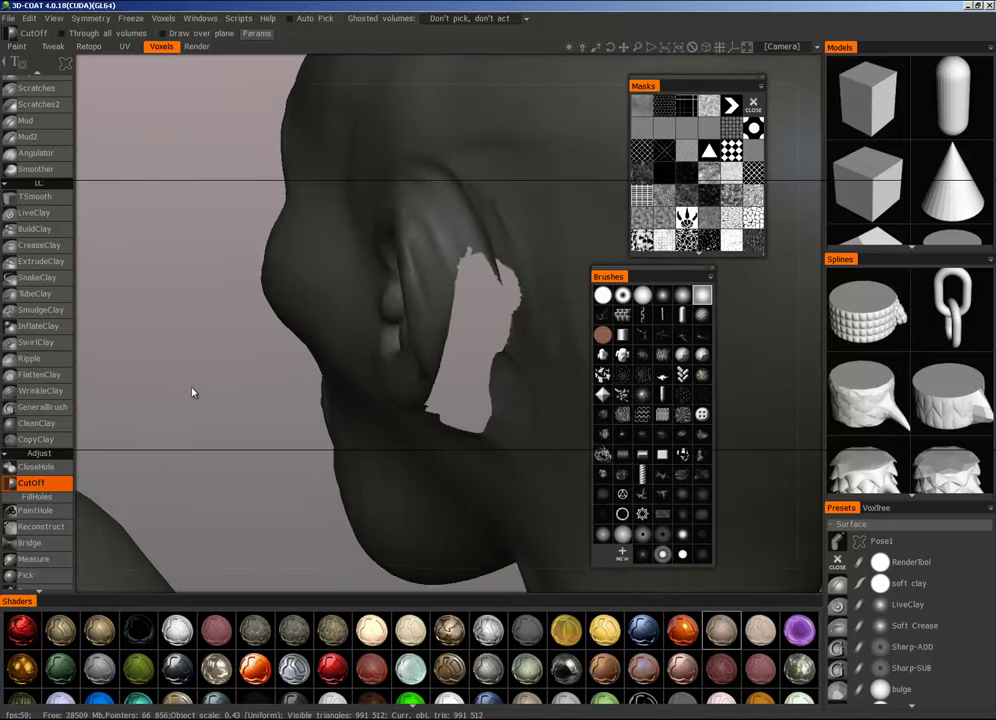
{"action": "key", "text": "ctrl+z"}
{"action": "left_click_drag", "start_coordinate": [461, 422], "coordinate": [725, 367], "text": "alt"}
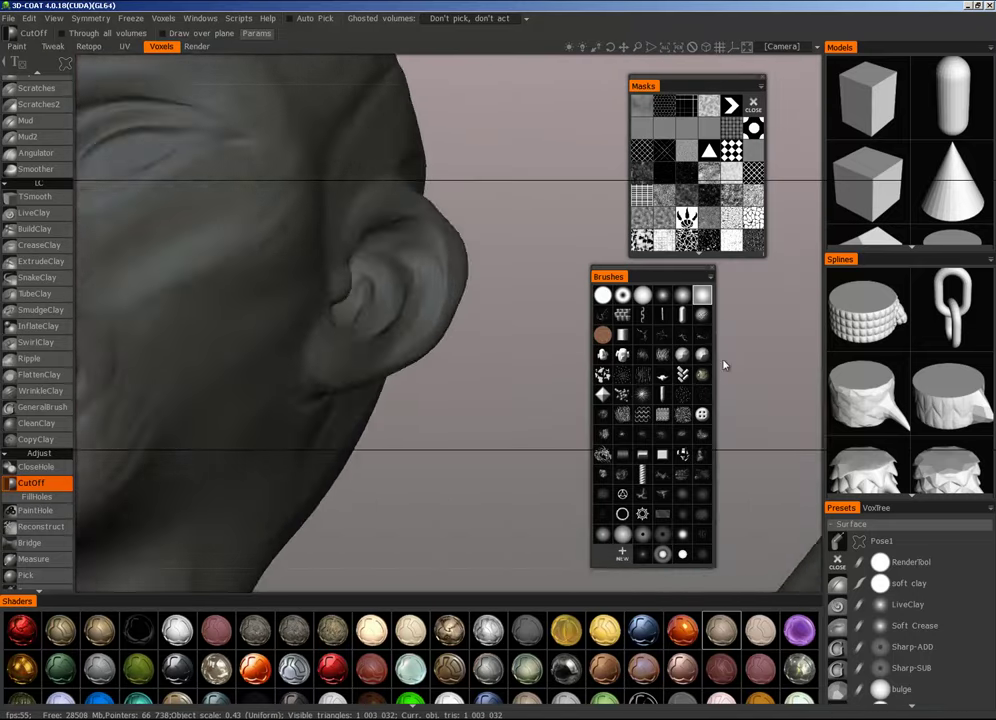
Step: Examine the ear silhouettes, the face and the proportions of the whole figure from several angles
{"action": "right_click_drag", "start_coordinate": [725, 367], "coordinate": [360, 431], "text": "alt"}
{"action": "left_click_drag", "start_coordinate": [360, 431], "coordinate": [385, 347], "text": "alt"}
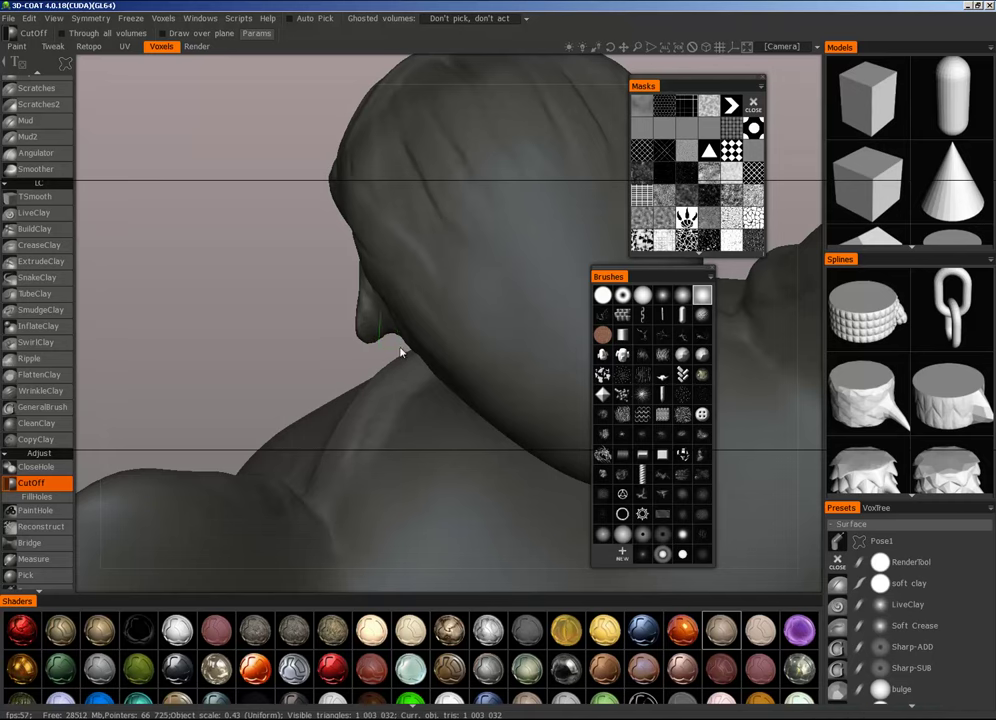
{"action": "left_click_drag", "start_coordinate": [382, 300], "coordinate": [422, 318], "text": "alt"}
{"action": "right_click_drag", "start_coordinate": [422, 318], "coordinate": [494, 291], "text": "alt"}
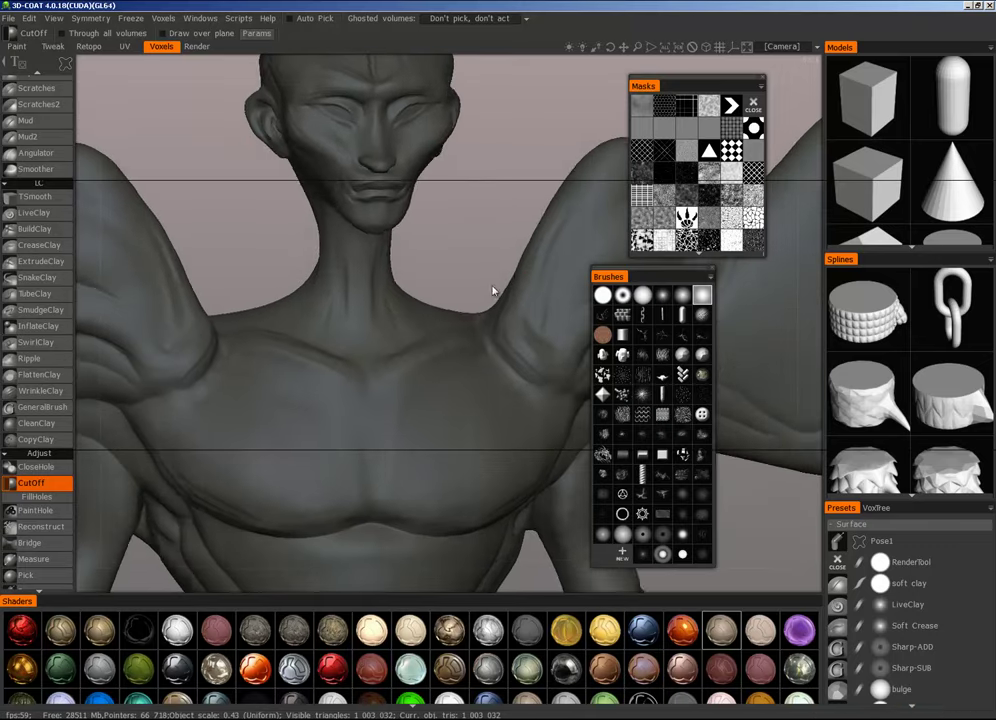
{"action": "left_click_drag", "start_coordinate": [494, 291], "coordinate": [594, 335], "text": "alt"}
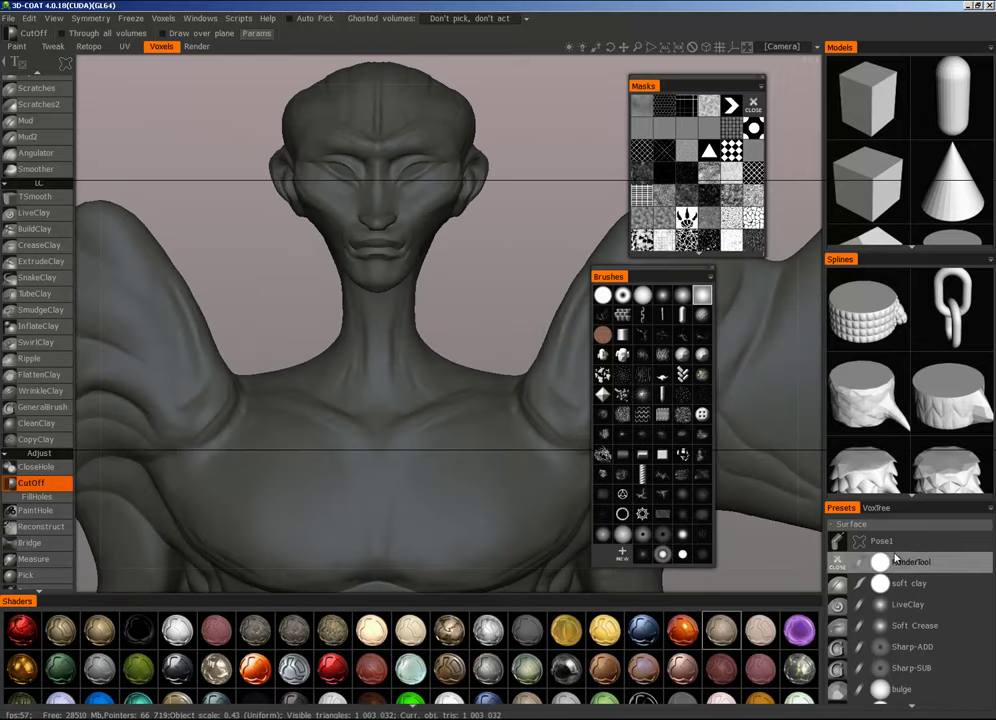
{"action": "left_click_drag", "start_coordinate": [428, 345], "coordinate": [366, 367], "text": "alt"}
{"action": "right_click_drag", "start_coordinate": [366, 367], "coordinate": [273, 509], "text": "alt"}
{"action": "left_click_drag", "start_coordinate": [456, 477], "coordinate": [390, 281], "text": "alt"}
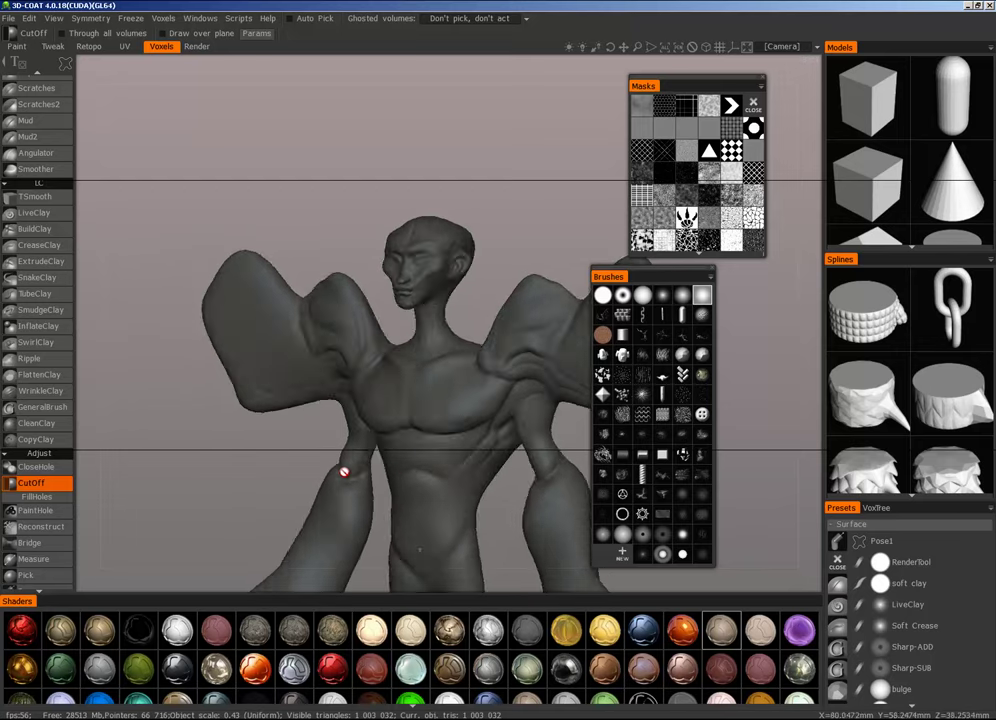
{"action": "right_click_drag", "start_coordinate": [390, 281], "coordinate": [449, 431], "text": "alt"}
{"action": "left_click_drag", "start_coordinate": [449, 431], "coordinate": [487, 407], "text": "alt"}
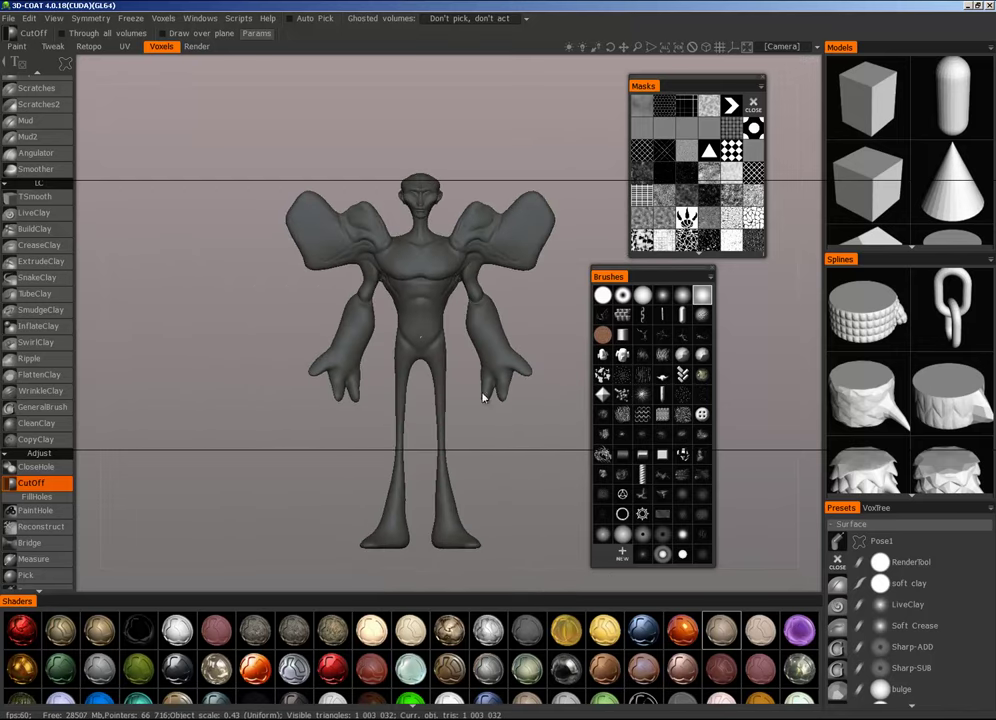
{"action": "right_click_drag", "start_coordinate": [482, 398], "coordinate": [440, 135], "text": "alt"}
{"action": "middle_click_drag", "start_coordinate": [436, 165], "coordinate": [452, 430], "text": "alt"}
{"action": "right_click_drag", "start_coordinate": [452, 330], "coordinate": [462, 199], "text": "alt"}
{"action": "middle_click_drag", "start_coordinate": [462, 199], "coordinate": [518, 311], "text": "alt"}
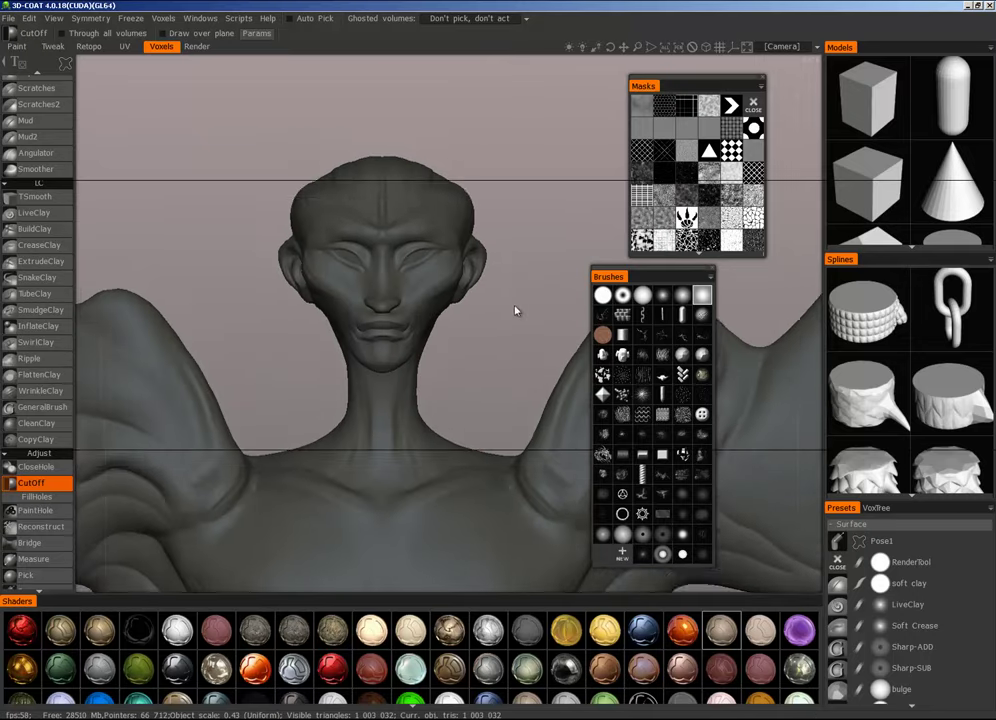
{"action": "right_click_drag", "start_coordinate": [518, 311], "coordinate": [510, 240], "text": "alt"}
{"action": "middle_click_drag", "start_coordinate": [510, 240], "coordinate": [515, 314], "text": "alt"}
{"action": "middle_click_drag", "start_coordinate": [406, 450], "coordinate": [342, 145], "text": "alt"}
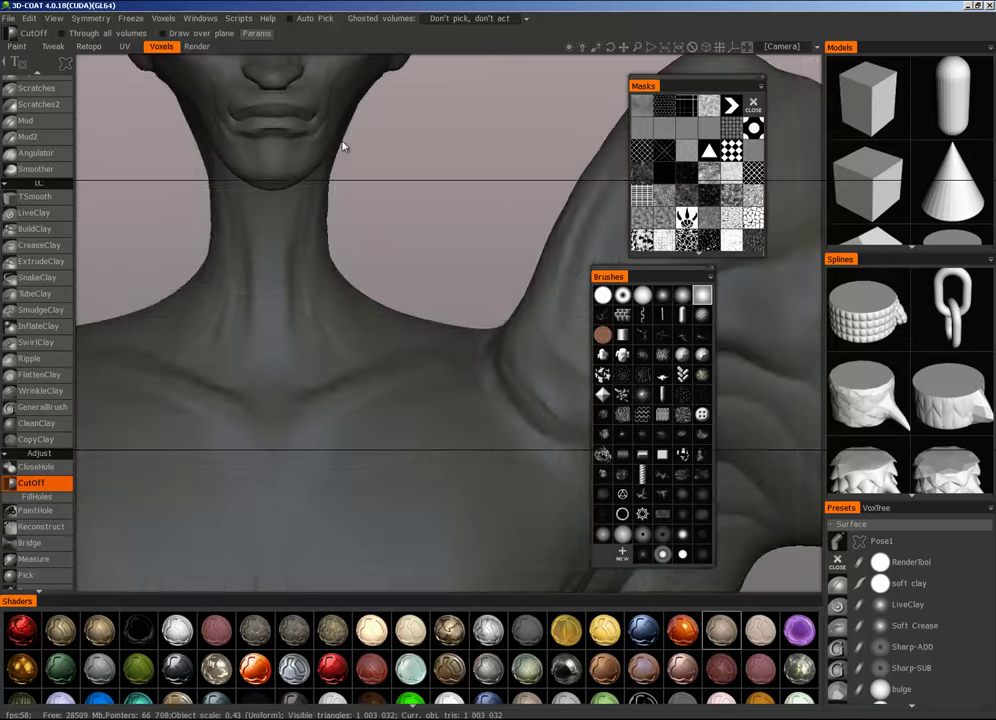
Step: Try to slice through the middle of the forearm with CutOff and view the cut ends up close
{"action": "right_click_drag", "start_coordinate": [342, 145], "coordinate": [390, 502], "text": "alt"}
{"action": "middle_click_drag", "start_coordinate": [510, 490], "coordinate": [413, 362], "text": "alt"}
{"action": "right_click_drag", "start_coordinate": [413, 362], "coordinate": [540, 370], "text": "alt"}
{"action": "middle_click_drag", "start_coordinate": [588, 490], "coordinate": [580, 345], "text": "alt"}
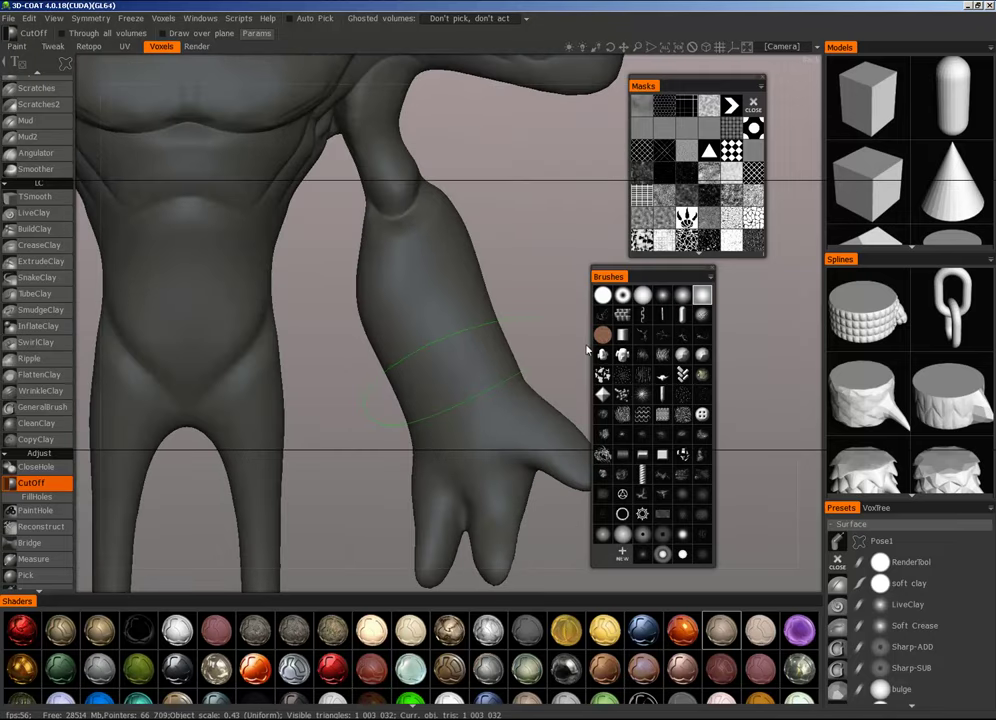
{"action": "left_click_drag", "start_coordinate": [563, 369], "coordinate": [427, 385], "text": "alt"}
{"action": "right_click_drag", "start_coordinate": [427, 385], "coordinate": [562, 385], "text": "alt"}
{"action": "left_click_drag", "start_coordinate": [562, 385], "coordinate": [400, 373], "text": "alt"}
{"action": "middle_click_drag", "start_coordinate": [463, 390], "coordinate": [311, 415], "text": "alt"}
{"action": "right_click_drag", "start_coordinate": [311, 415], "coordinate": [517, 277], "text": "alt"}
{"action": "left_click_drag", "start_coordinate": [389, 389], "coordinate": [451, 304], "text": "alt"}
Step: Display the wireframe to inspect the capped surfaces of the forearm cut, and undo the cut
{"action": "key", "text": "w"}
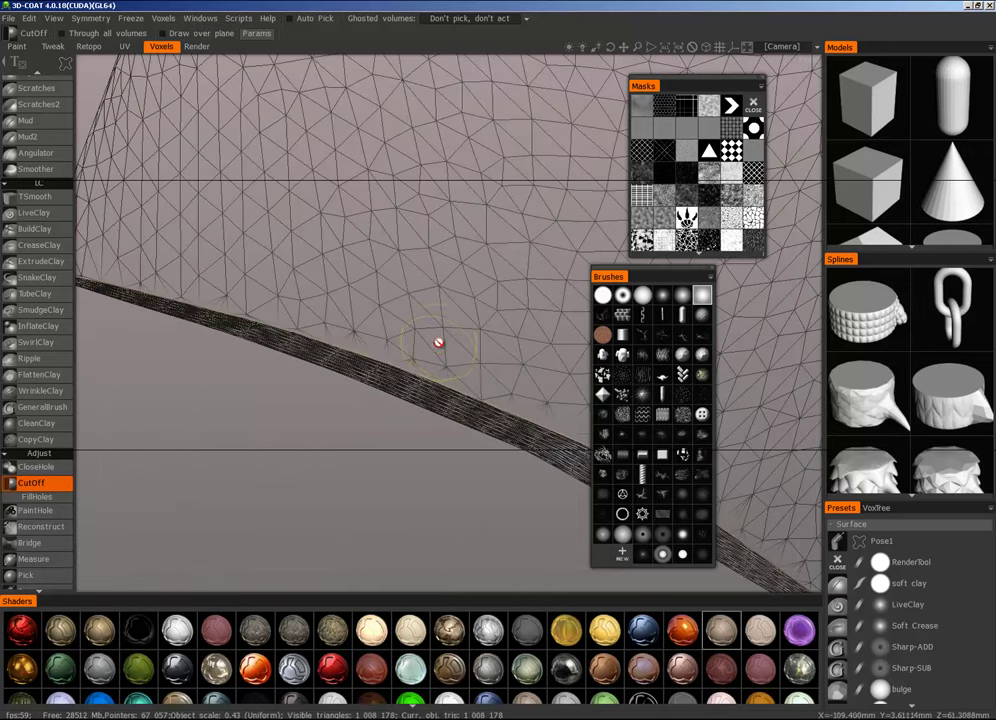
{"action": "left_click_drag", "start_coordinate": [423, 355], "coordinate": [278, 291], "text": "alt"}
{"action": "right_click_drag", "start_coordinate": [485, 304], "coordinate": [136, 520], "text": "alt"}
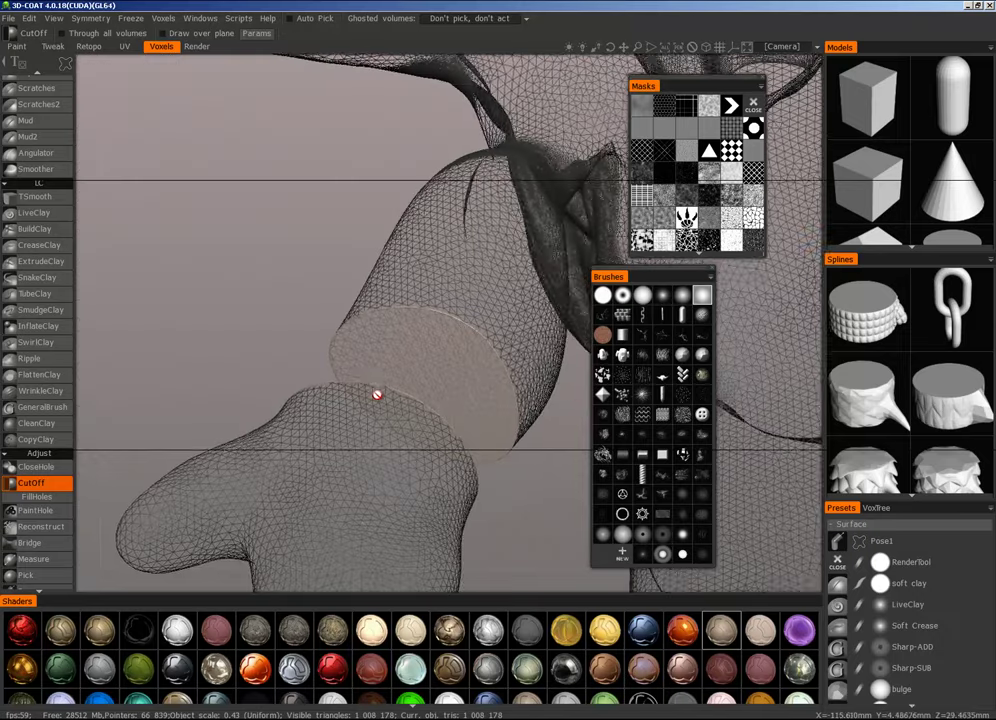
{"action": "left_click_drag", "start_coordinate": [376, 393], "coordinate": [478, 380], "text": "alt"}
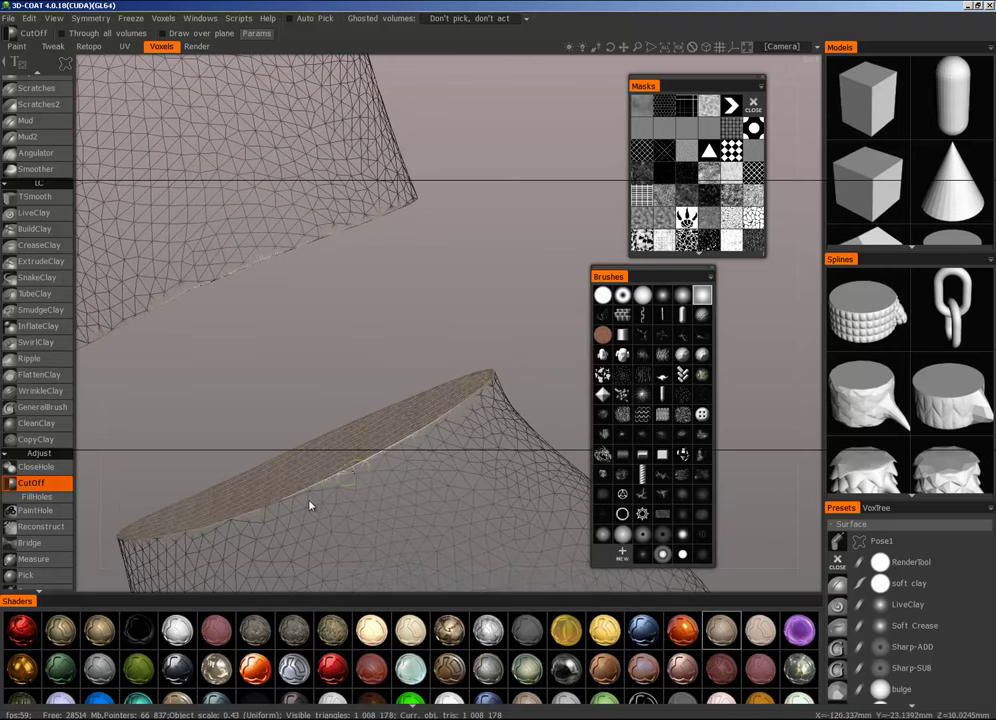
{"action": "left_click_drag", "start_coordinate": [518, 361], "coordinate": [395, 420], "text": "alt"}
{"action": "right_click_drag", "start_coordinate": [395, 420], "coordinate": [405, 362], "text": "alt"}
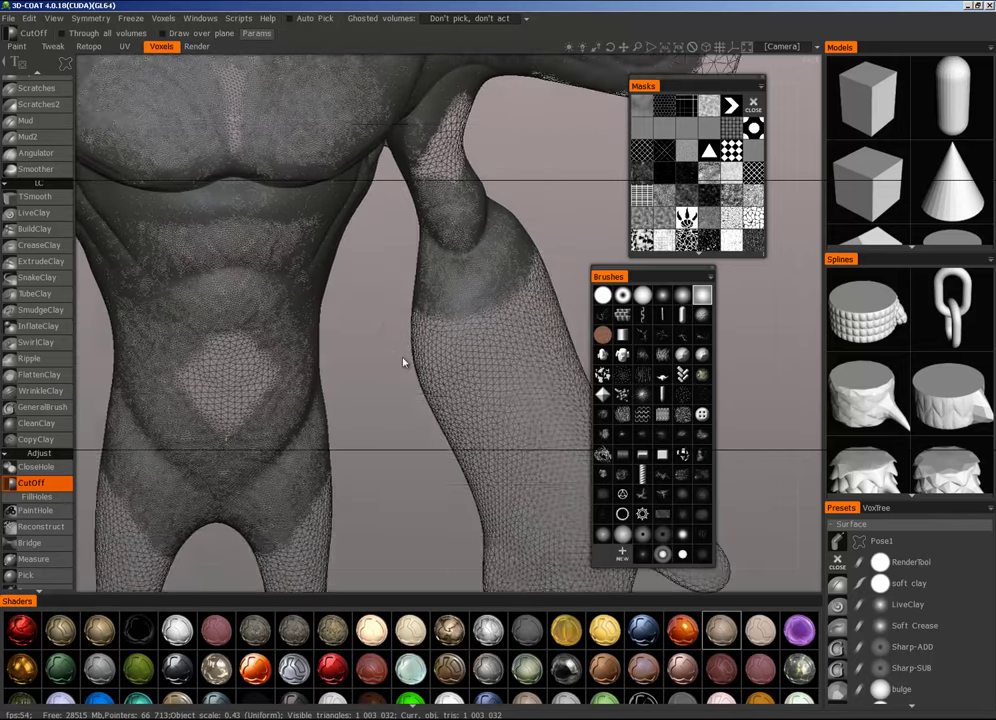
Step: Examine the wireframe density across the torso, shoulders and head, and review the shaded full figure
{"action": "middle_click_drag", "start_coordinate": [405, 362], "coordinate": [450, 385], "text": "alt"}
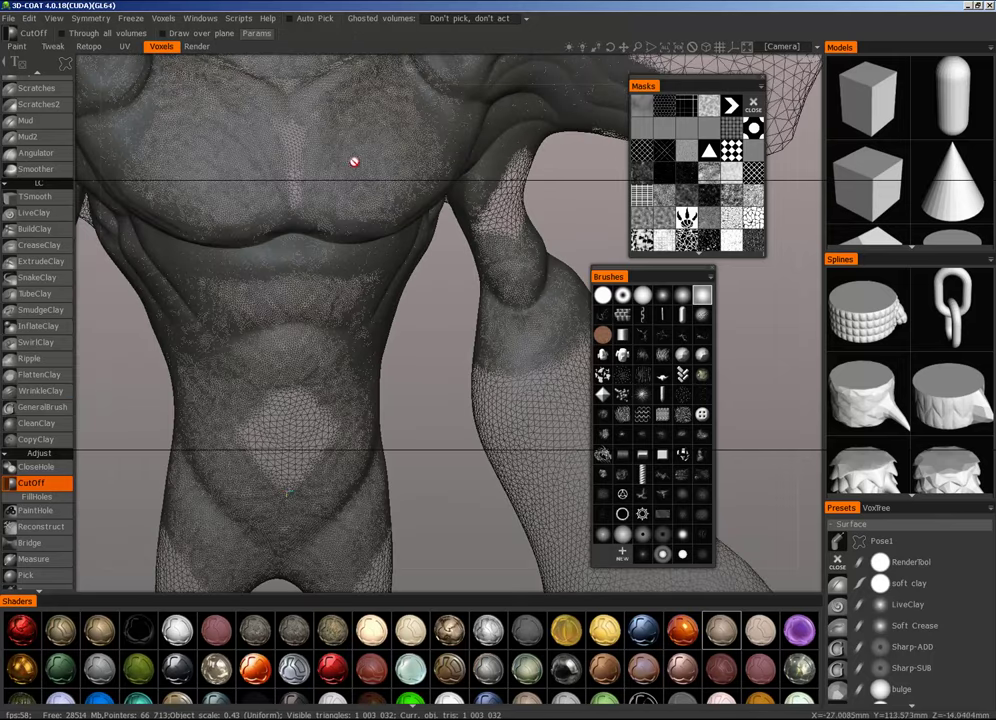
{"action": "middle_click_drag", "start_coordinate": [353, 160], "coordinate": [434, 447], "text": "alt"}
{"action": "right_click_drag", "start_coordinate": [434, 447], "coordinate": [396, 236], "text": "alt"}
{"action": "middle_click_drag", "start_coordinate": [396, 236], "coordinate": [567, 360], "text": "alt"}
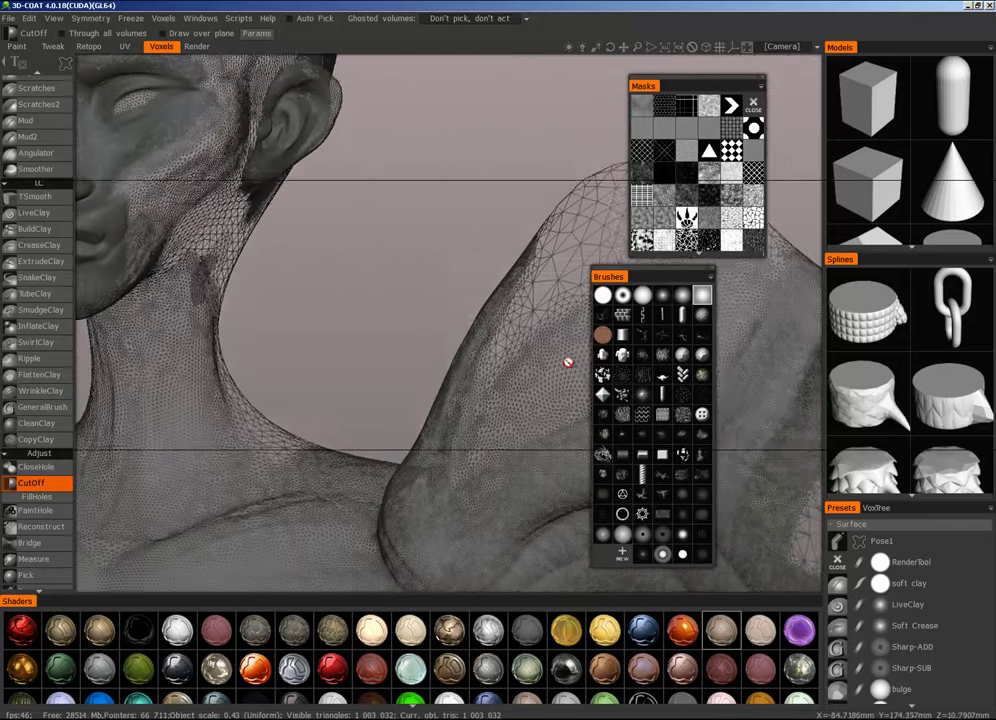
{"action": "middle_click_drag", "start_coordinate": [302, 278], "coordinate": [500, 387], "text": "alt"}
{"action": "right_click_drag", "start_coordinate": [405, 296], "coordinate": [302, 427], "text": "alt"}
{"action": "left_click_drag", "start_coordinate": [302, 427], "coordinate": [382, 421], "text": "alt"}
{"action": "right_click_drag", "start_coordinate": [382, 421], "coordinate": [473, 347], "text": "alt"}
{"action": "left_click_drag", "start_coordinate": [473, 347], "coordinate": [547, 345], "text": "alt"}
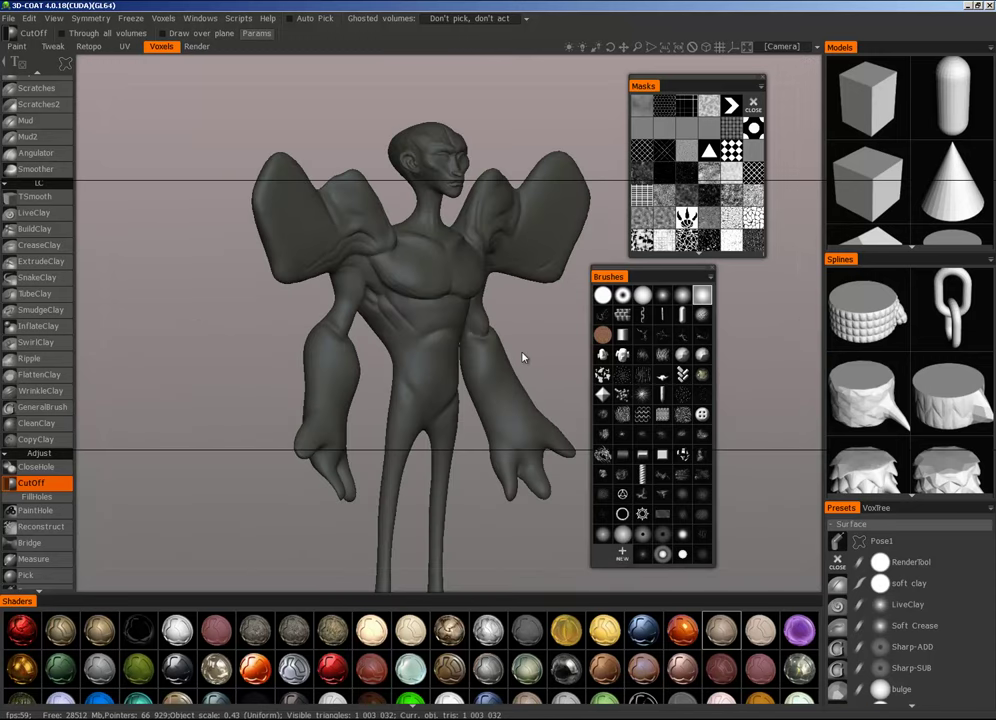
{"action": "middle_click_drag", "start_coordinate": [476, 390], "coordinate": [449, 259], "text": "alt"}
{"action": "left_click_drag", "start_coordinate": [429, 362], "coordinate": [402, 392], "text": "alt"}
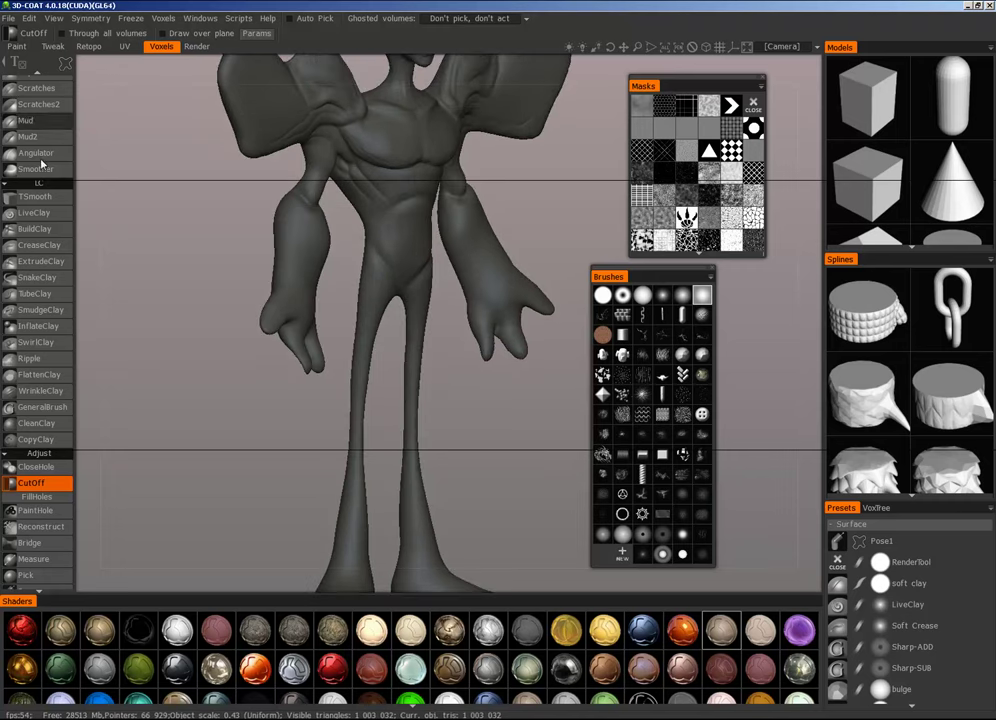
Step: Freeze the head, wings, chest and upper arms by outlining the upper body with the Freeze tool
{"action": "scroll", "coordinate": [45, 190], "scroll_direction": "up", "scroll_amount": 8}
{"action": "left_click", "coordinate": [31, 294]}
{"action": "left_click_drag", "start_coordinate": [410, 440], "coordinate": [385, 400], "text": "alt"}
{"action": "middle_click_drag", "start_coordinate": [373, 189], "coordinate": [409, 397], "text": "alt"}
{"action": "right_click_drag", "start_coordinate": [409, 397], "coordinate": [475, 344], "text": "alt"}
{"action": "middle_click_drag", "start_coordinate": [475, 344], "coordinate": [484, 152], "text": "alt"}
{"action": "left_click_drag", "start_coordinate": [470, 170], "coordinate": [416, 227], "text": "alt"}
{"action": "right_click_drag", "start_coordinate": [416, 227], "coordinate": [350, 326], "text": "alt"}
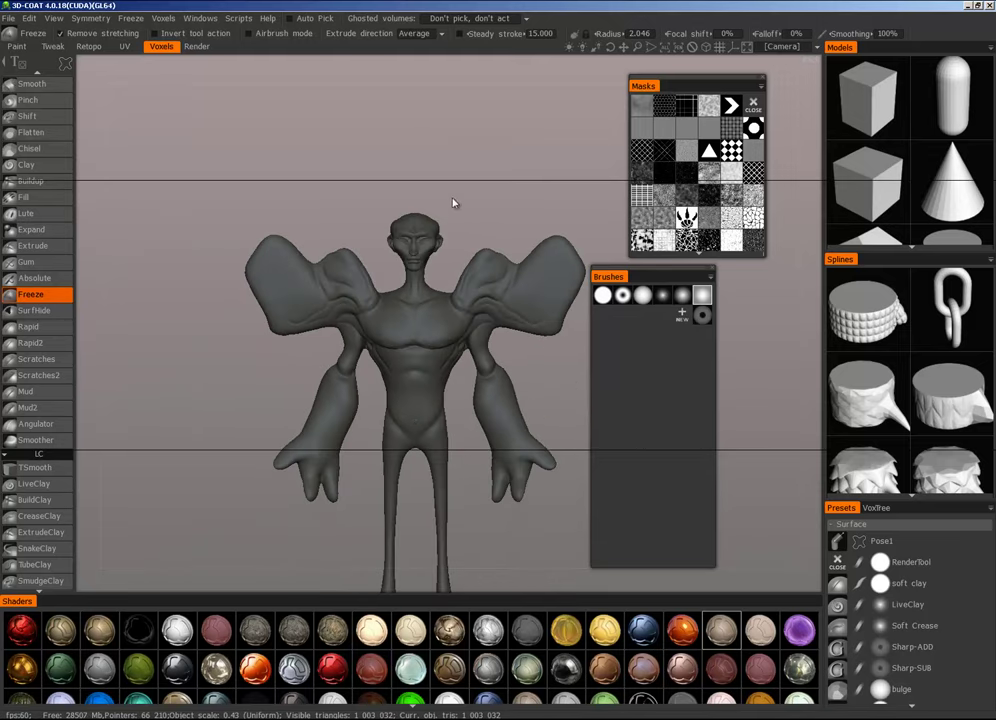
{"action": "right_click_drag", "start_coordinate": [453, 203], "coordinate": [440, 181], "text": "alt"}
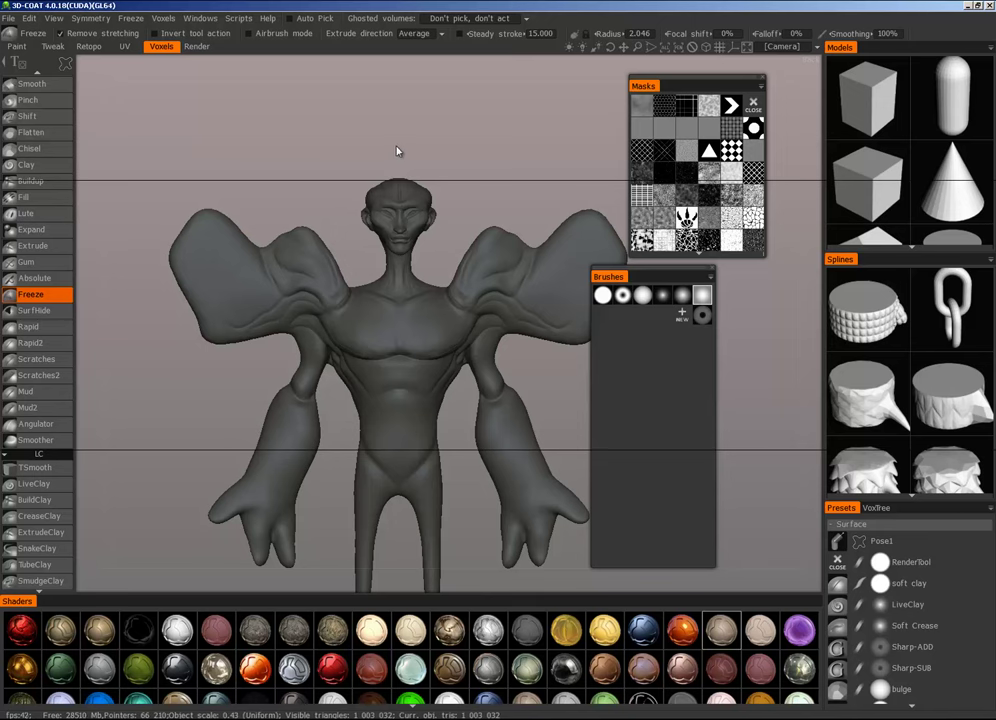
{"action": "key", "text": "space"}
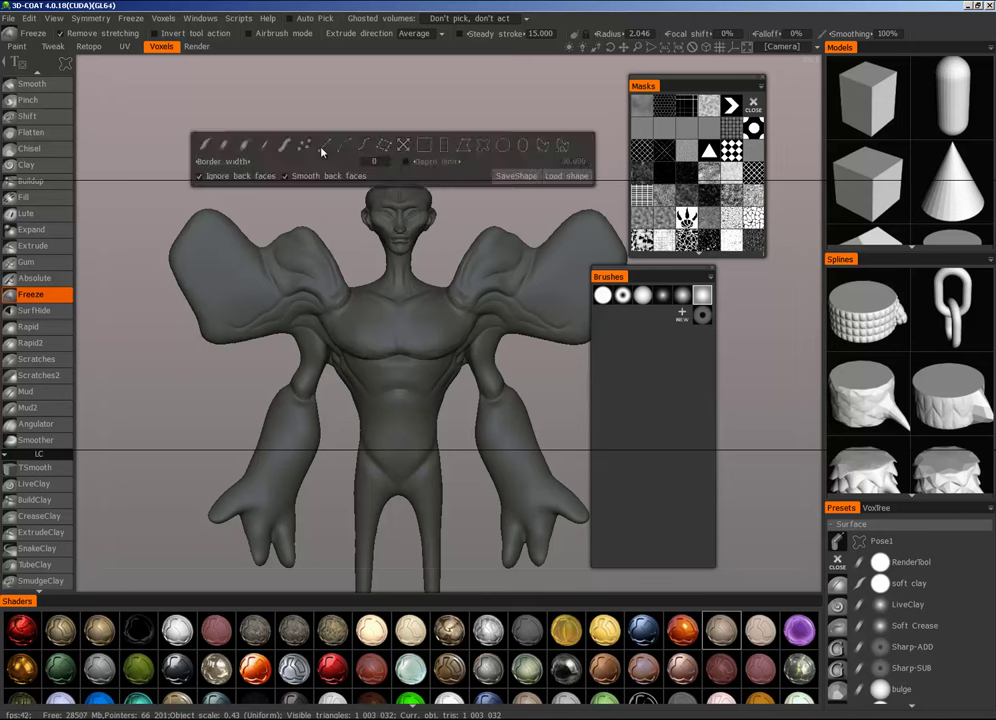
{"action": "key", "text": "space"}
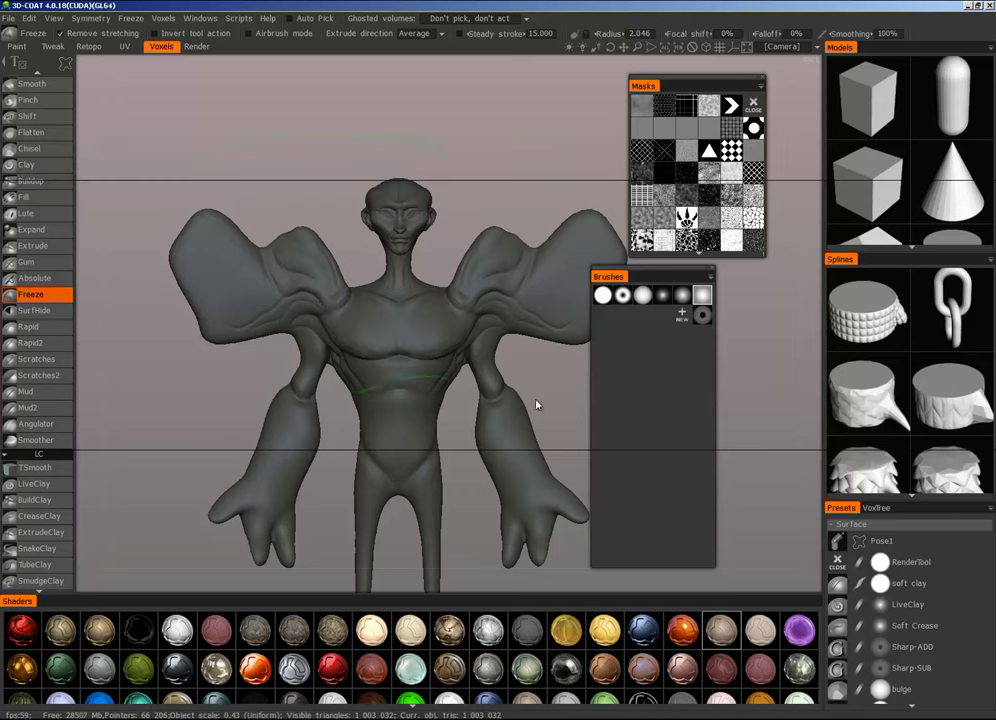
{"action": "left_click_drag", "start_coordinate": [509, 429], "coordinate": [525, 425], "text": "alt"}
{"action": "right_click_drag", "start_coordinate": [525, 425], "coordinate": [612, 384], "text": "alt"}
{"action": "right_click", "coordinate": [475, 414]}
{"action": "right_click_drag", "start_coordinate": [447, 422], "coordinate": [416, 441], "text": "alt"}
{"action": "left_click_drag", "start_coordinate": [416, 441], "coordinate": [602, 470], "text": "alt"}
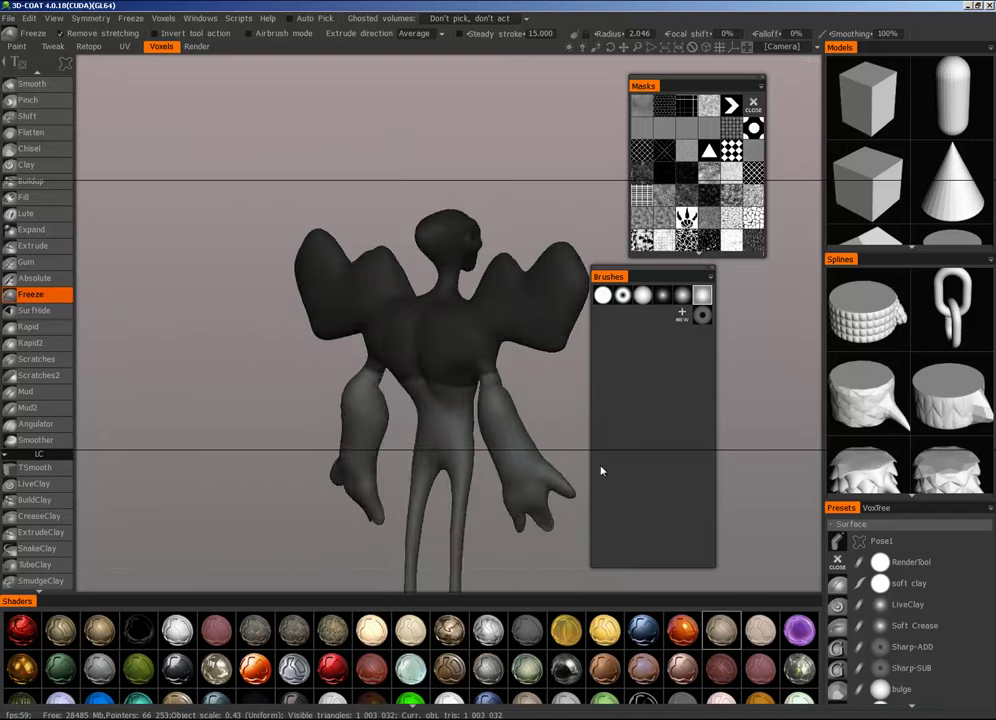
Step: Switch Freeze to brush strokes at a radius of 10.523 and extend the frozen area down the lower back
{"action": "right_click_drag", "start_coordinate": [600, 471], "coordinate": [398, 407]}
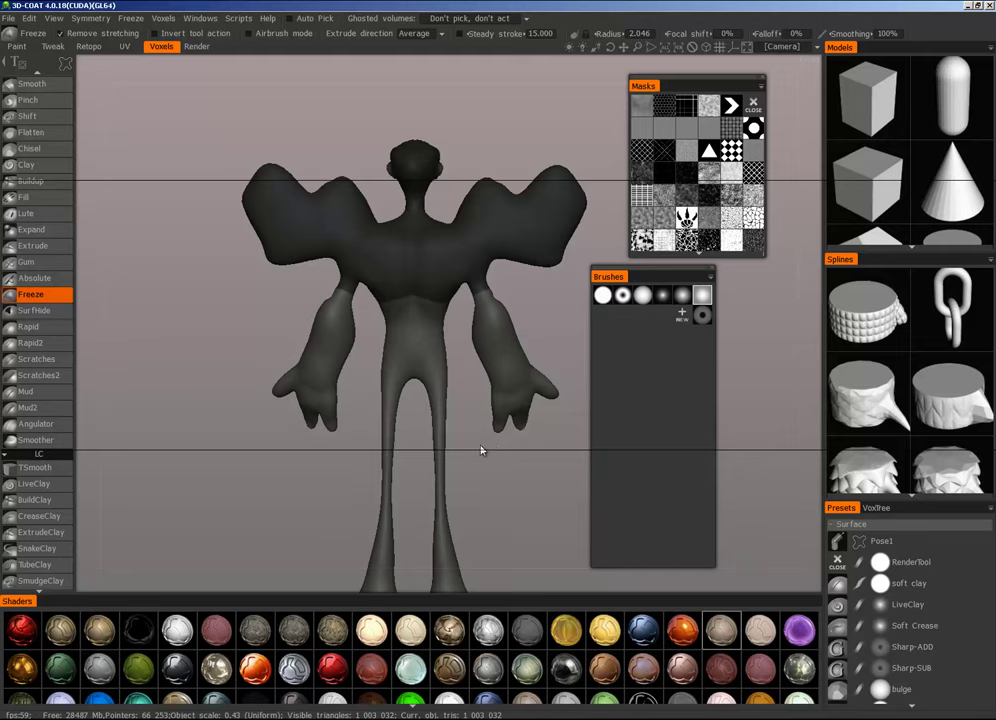
{"action": "right_click_drag", "start_coordinate": [481, 451], "coordinate": [286, 209]}
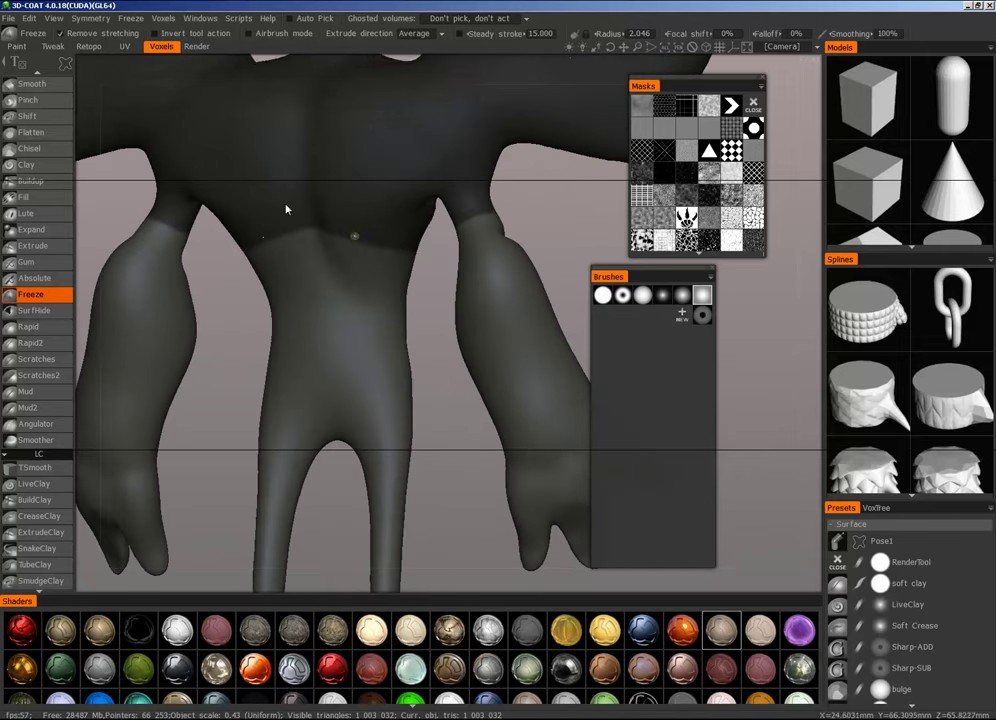
{"action": "left_click", "coordinate": [65, 65]}
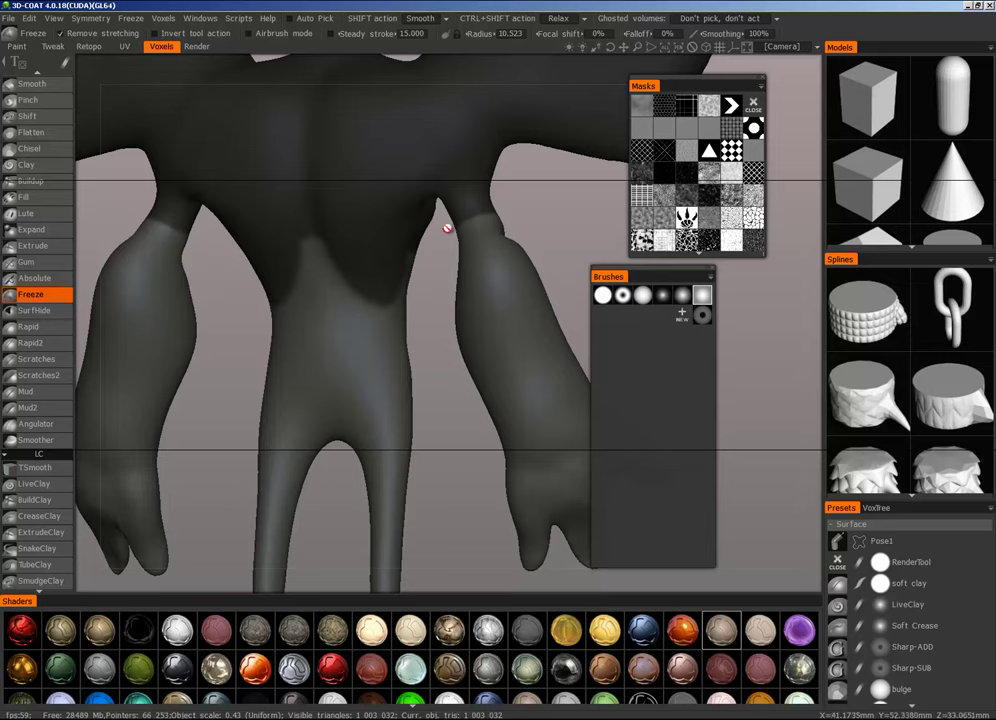
{"action": "mouse_move", "coordinate": [447, 228]}
{"action": "left_mouse_down"}
{"action": "mouse_move", "coordinate": [372, 257]}
{"action": "mouse_move", "coordinate": [376, 269]}
{"action": "mouse_move", "coordinate": [344, 254]}
{"action": "left_mouse_up"}
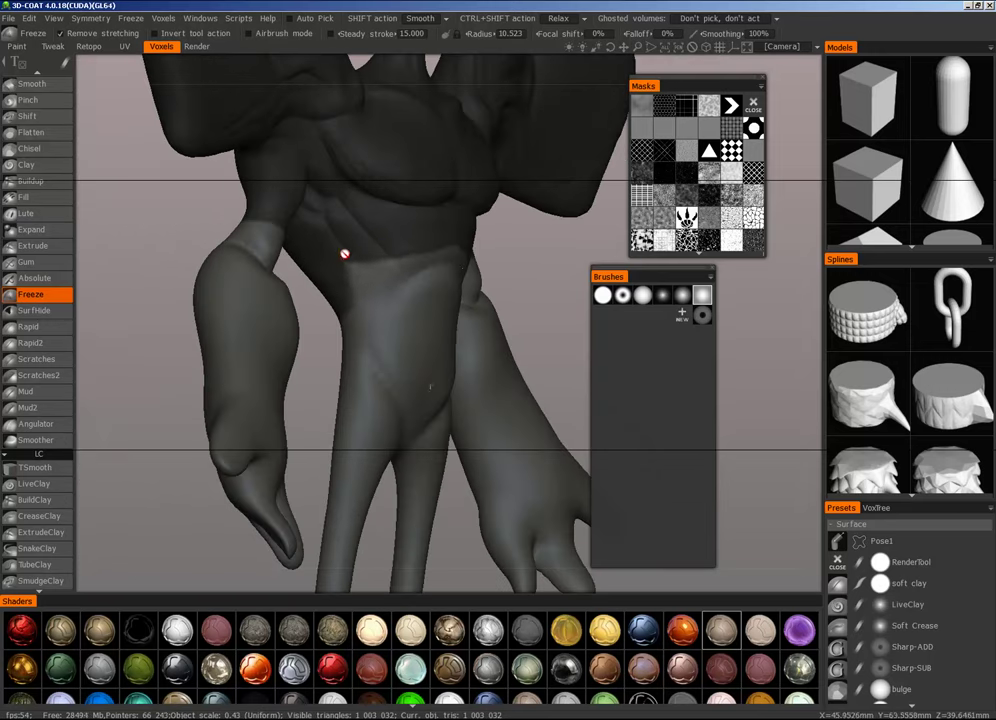
Step: Brush the frozen area down both upper arms towards the elbows, covering the front, side and back
{"action": "left_click_drag", "start_coordinate": [463, 248], "coordinate": [391, 289]}
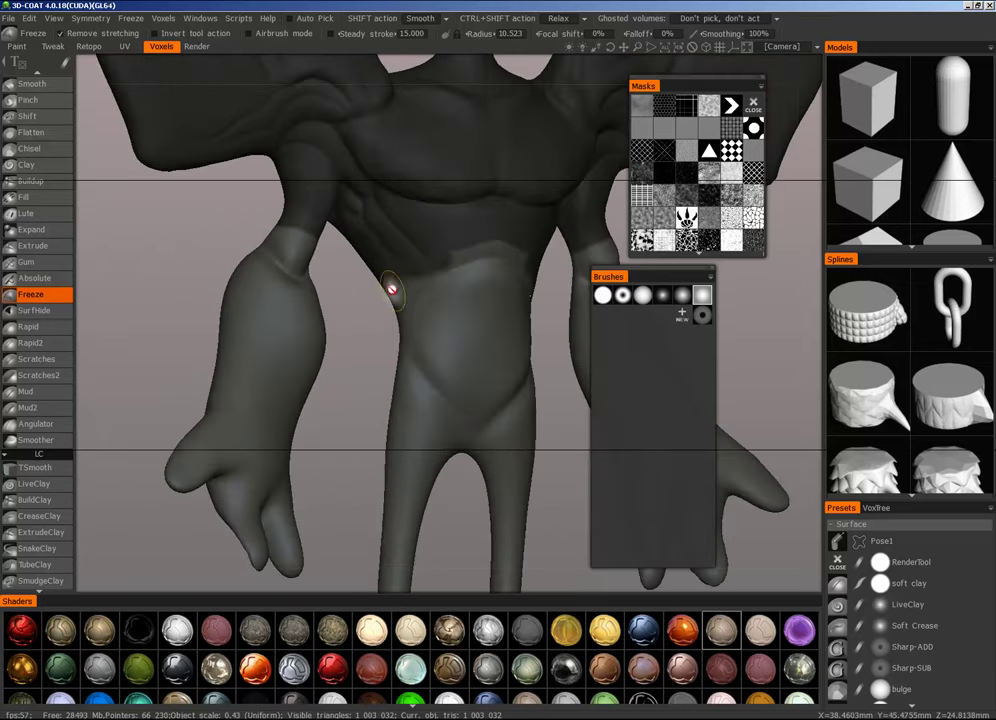
{"action": "right_click_drag", "start_coordinate": [499, 259], "coordinate": [425, 362]}
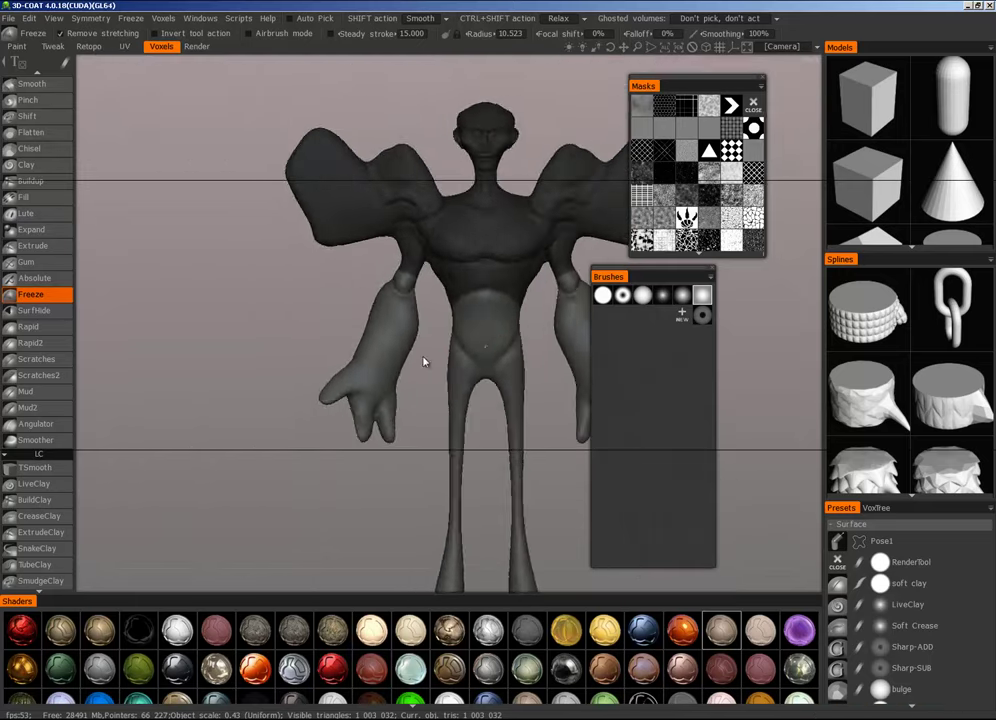
{"action": "left_click_drag", "start_coordinate": [425, 362], "coordinate": [431, 369]}
{"action": "right_click_drag", "start_coordinate": [431, 369], "coordinate": [483, 373]}
{"action": "middle_click_drag", "start_coordinate": [483, 373], "coordinate": [404, 406]}
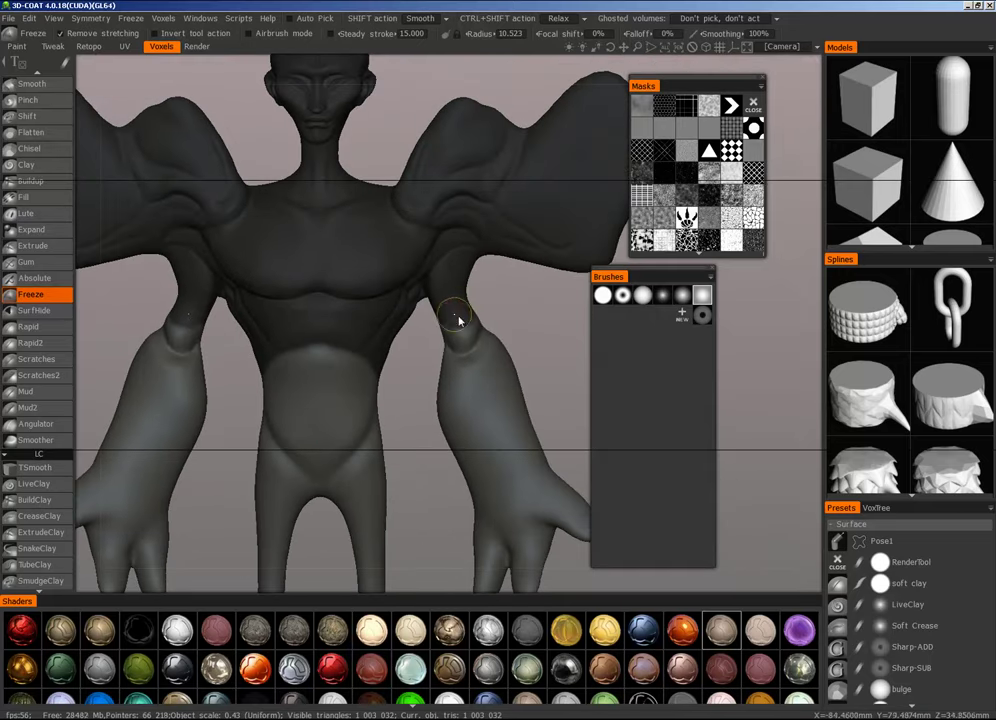
{"action": "left_click_drag", "start_coordinate": [442, 309], "coordinate": [454, 331]}
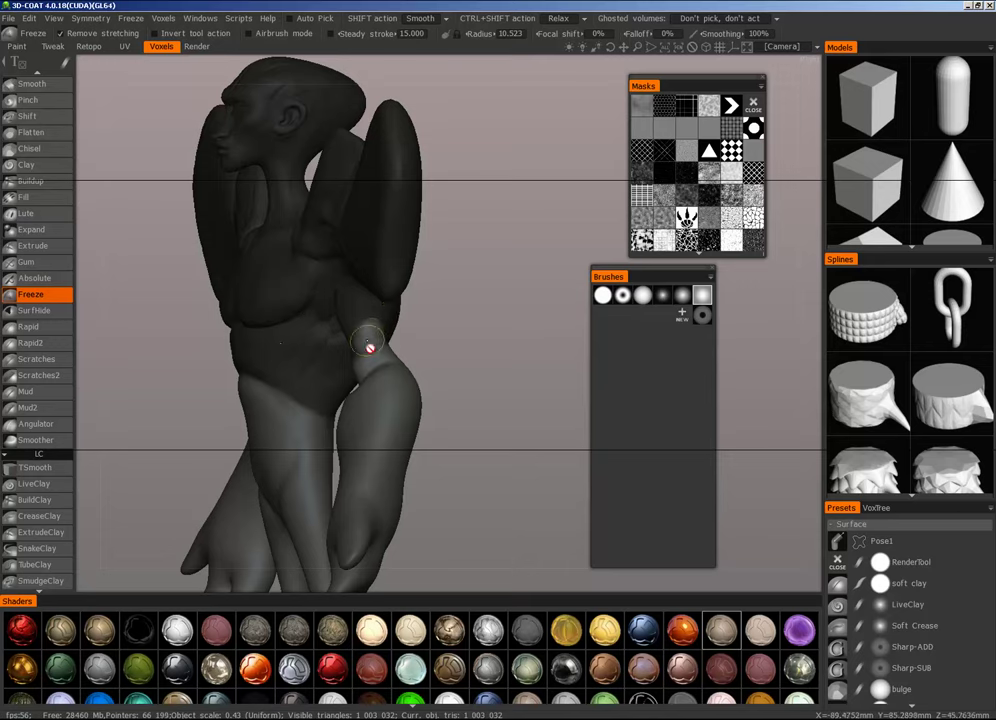
{"action": "mouse_move", "coordinate": [370, 374]}
{"action": "left_mouse_down", "text": "alt"}
{"action": "mouse_move", "coordinate": [522, 378]}
{"action": "mouse_move", "coordinate": [466, 362]}
{"action": "left_mouse_up", "text": "alt"}
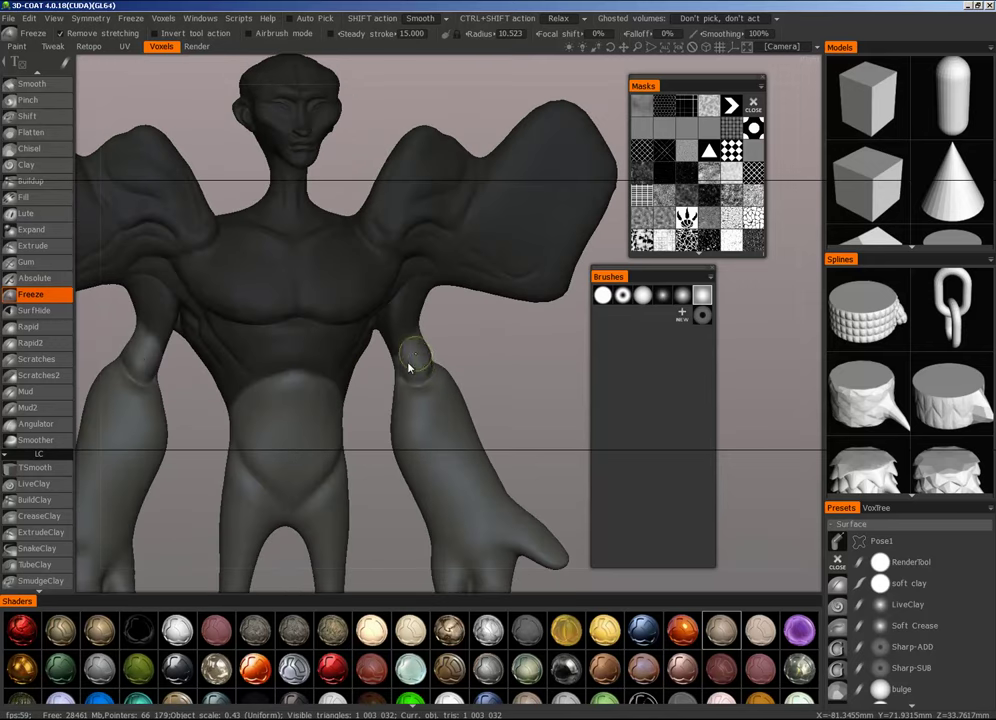
{"action": "right_click_drag", "start_coordinate": [445, 367], "coordinate": [276, 385]}
{"action": "right_click_drag", "start_coordinate": [372, 355], "coordinate": [434, 371]}
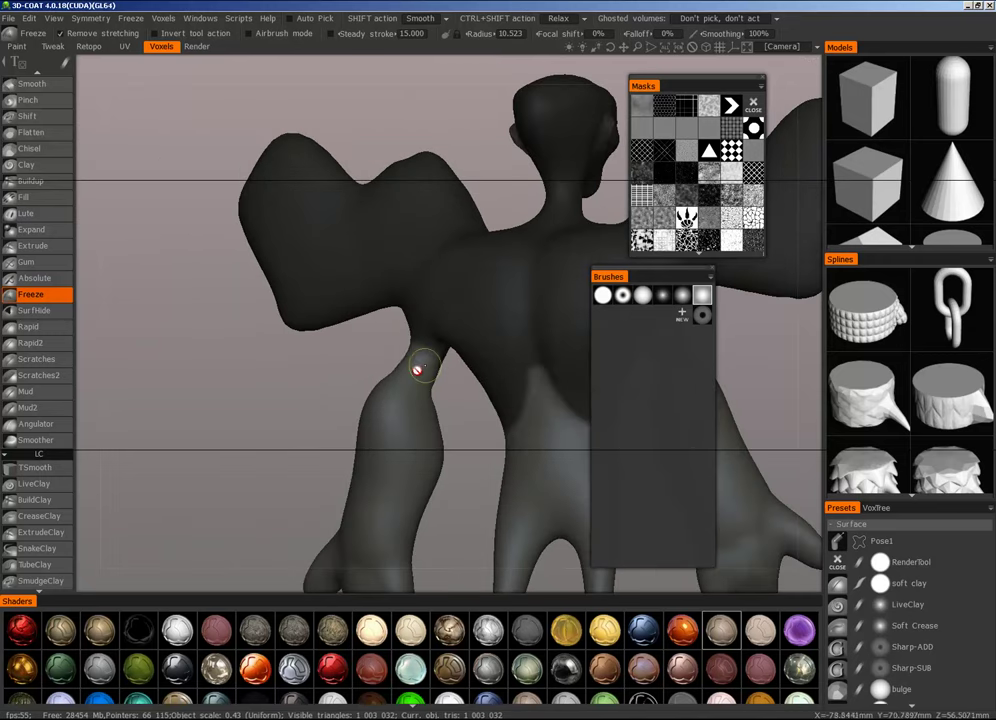
Step: Smooth the whole unfrozen surface with a smoothing degree of 1000, keeping sharp edges from boolean operations
{"action": "middle_click_drag", "start_coordinate": [429, 396], "coordinate": [335, 305], "text": "alt"}
{"action": "right_click_drag", "start_coordinate": [335, 305], "coordinate": [412, 460], "text": "alt"}
{"action": "left_click_drag", "start_coordinate": [412, 460], "coordinate": [498, 432], "text": "alt"}
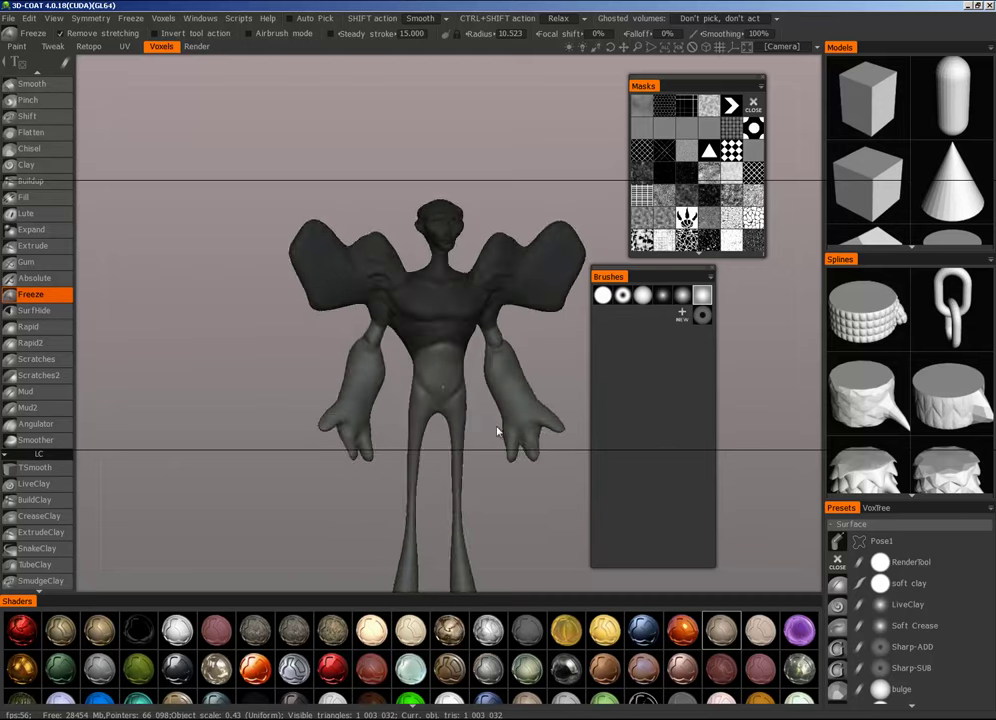
{"action": "right_click_drag", "start_coordinate": [497, 432], "coordinate": [386, 404]}
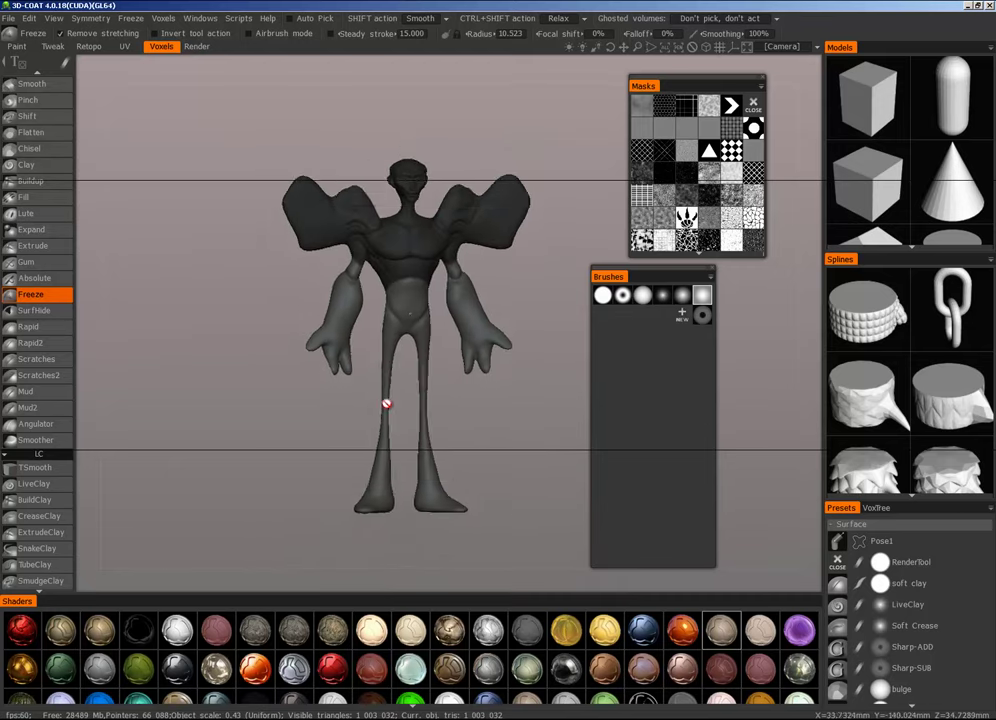
{"action": "middle_click_drag", "start_coordinate": [386, 404], "coordinate": [366, 376], "text": "alt"}
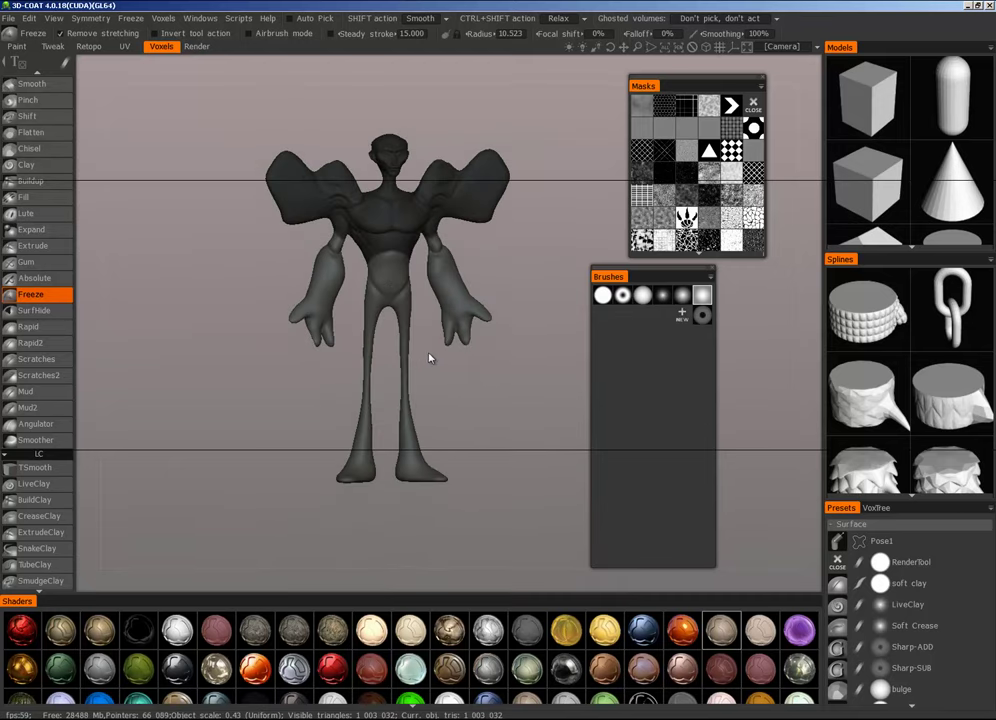
{"action": "key", "text": "Return"}
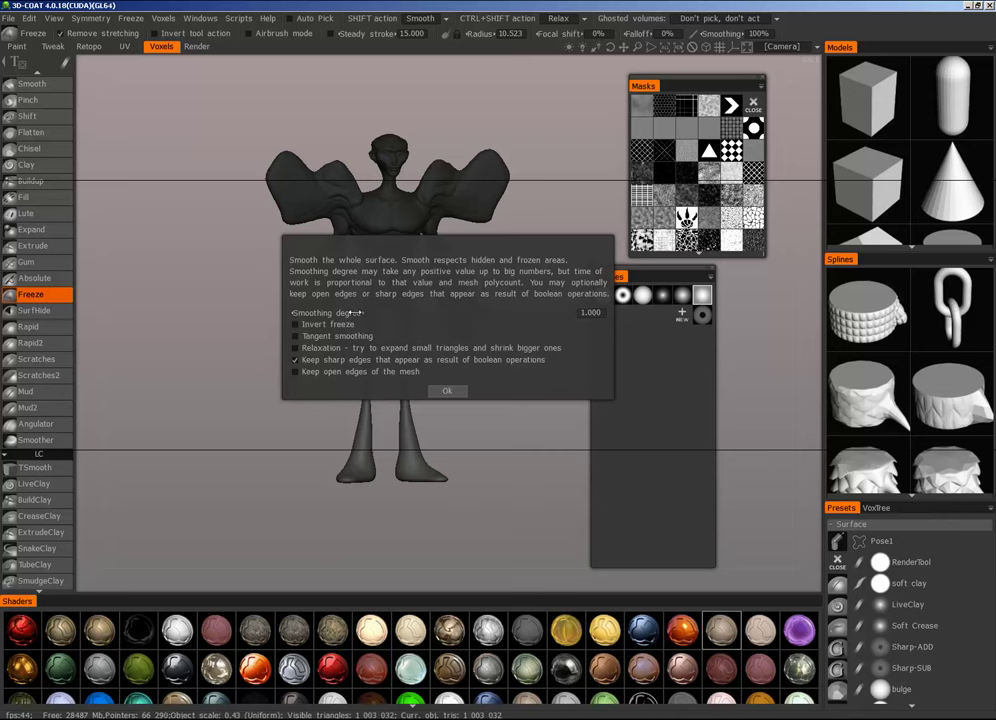
{"action": "left_click_drag", "start_coordinate": [351, 316], "coordinate": [512, 312]}
{"action": "left_click", "coordinate": [592, 313]}
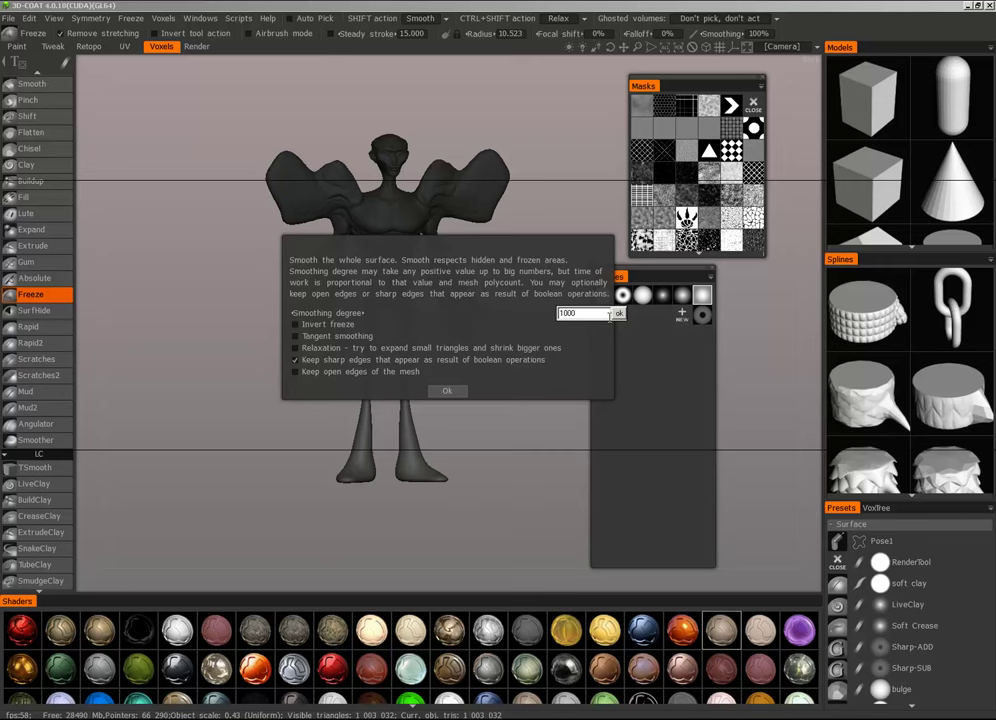
{"action": "type", "text": "100"}
{"action": "left_click", "coordinate": [619, 314]}
{"action": "left_click", "coordinate": [447, 390]}
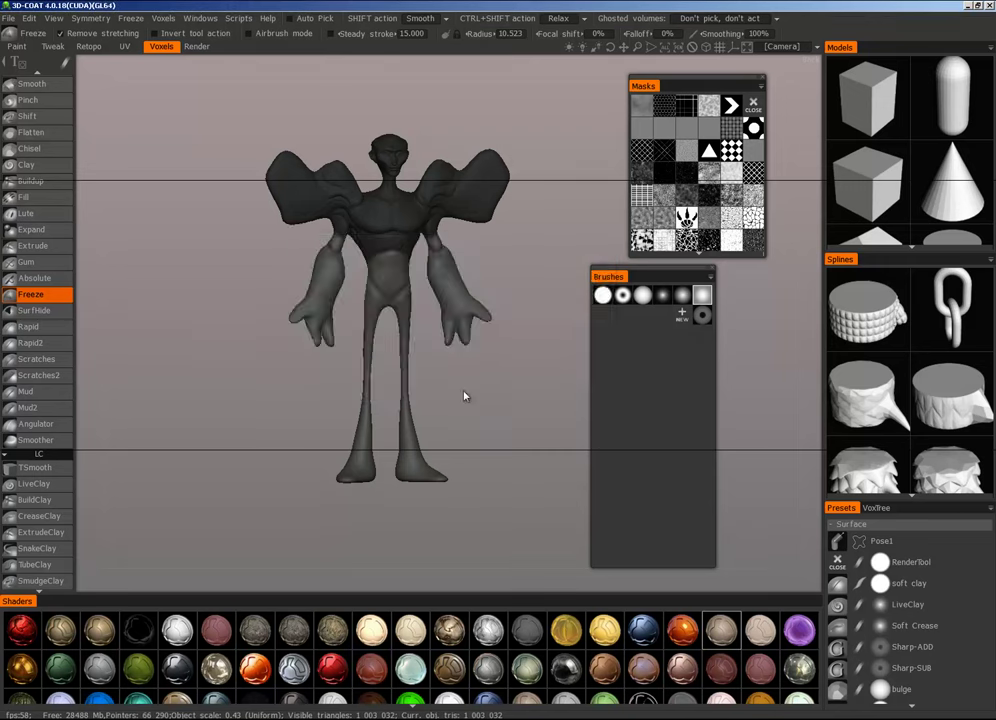
Step: Examine how the global smoothing affected the hands, legs and feet compared with the frozen upper body
{"action": "mouse_move", "coordinate": [534, 382]}
{"action": "left_mouse_down"}
{"action": "mouse_move", "coordinate": [200, 382]}
{"action": "mouse_move", "coordinate": [405, 378]}
{"action": "mouse_move", "coordinate": [449, 347]}
{"action": "left_mouse_up"}
{"action": "scroll", "coordinate": [449, 346], "scroll_direction": "up", "scroll_amount": 4}
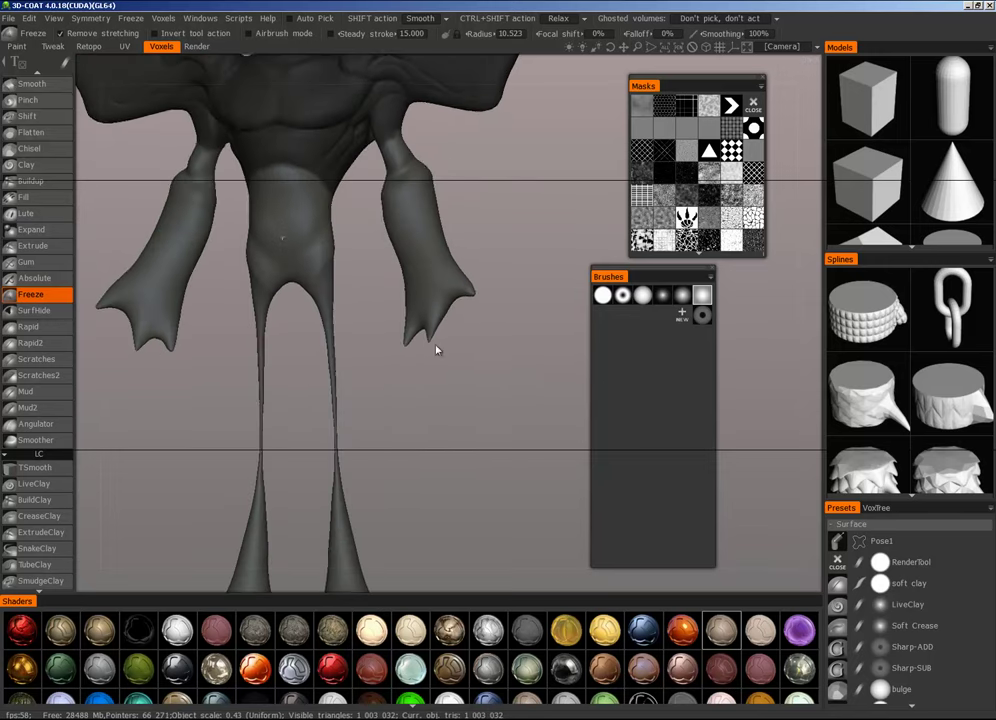
{"action": "middle_click_drag", "start_coordinate": [380, 416], "coordinate": [455, 323]}
{"action": "scroll", "coordinate": [455, 321], "scroll_direction": "down", "scroll_amount": 1}
{"action": "scroll", "coordinate": [540, 391], "scroll_direction": "up", "scroll_amount": 6}
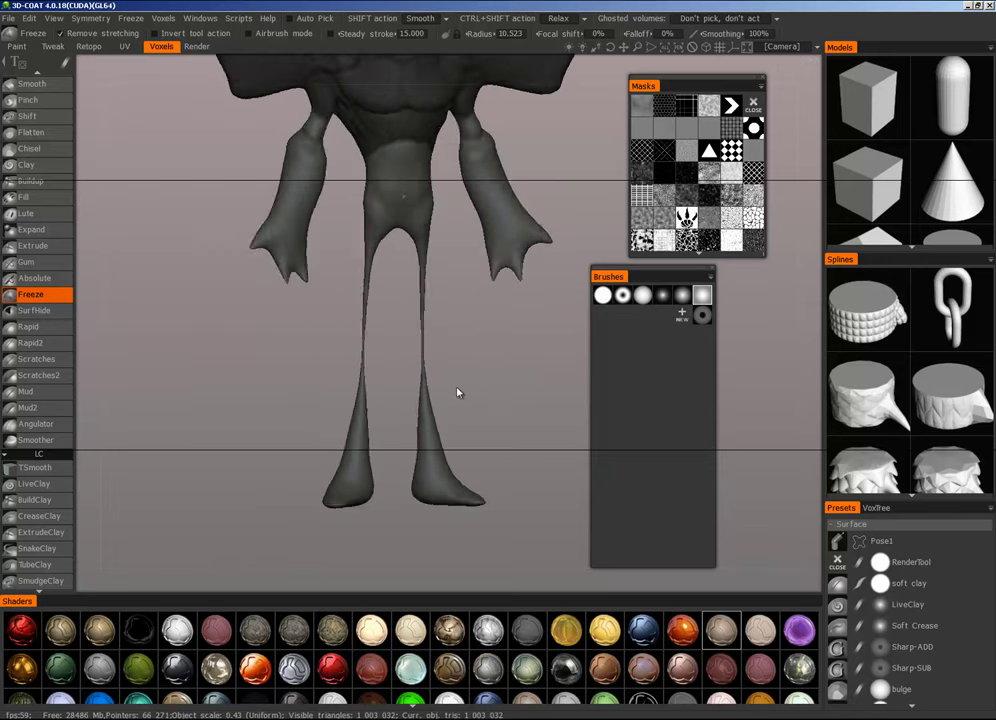
{"action": "scroll", "coordinate": [470, 314], "scroll_direction": "down", "scroll_amount": 6}
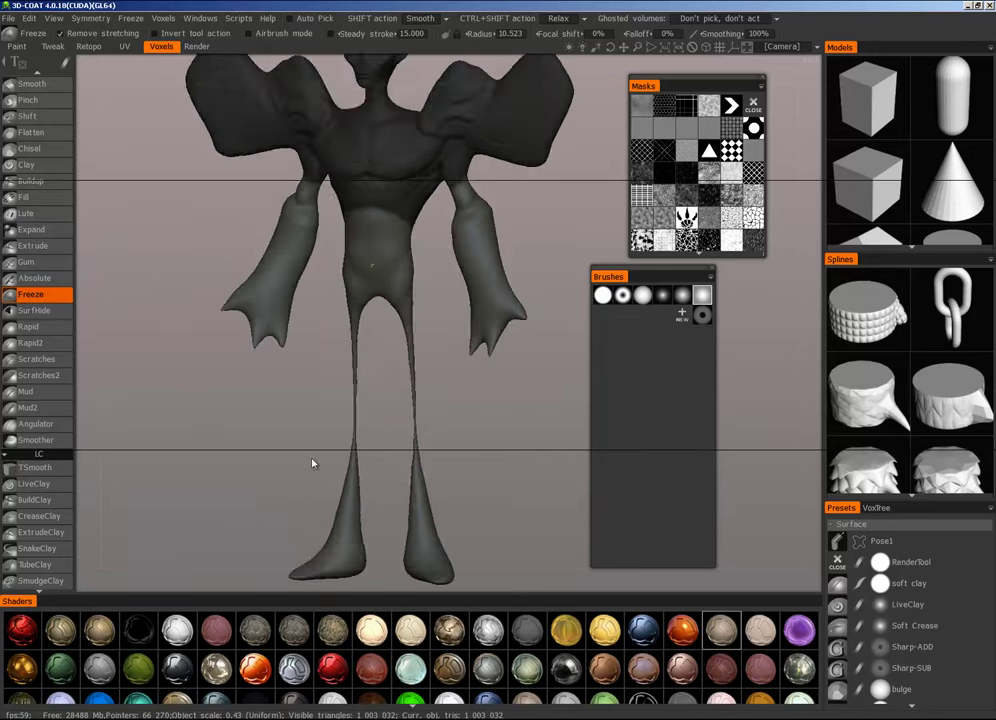
{"action": "left_click_drag", "start_coordinate": [487, 442], "coordinate": [411, 413]}
{"action": "scroll", "coordinate": [596, 313], "scroll_direction": "up", "scroll_amount": 3}
{"action": "scroll", "coordinate": [460, 356], "scroll_direction": "up", "scroll_amount": 3}
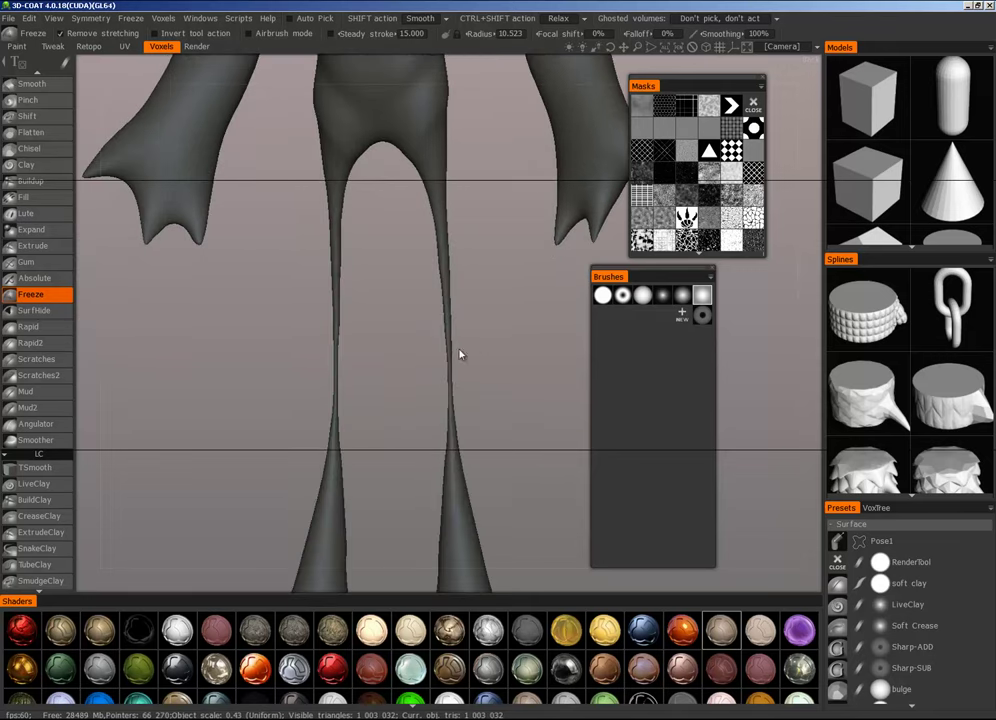
Step: Inspect the thinned legs up close around the knees from the back and front, and undo the global smoothing
{"action": "left_click_drag", "start_coordinate": [463, 376], "coordinate": [380, 376]}
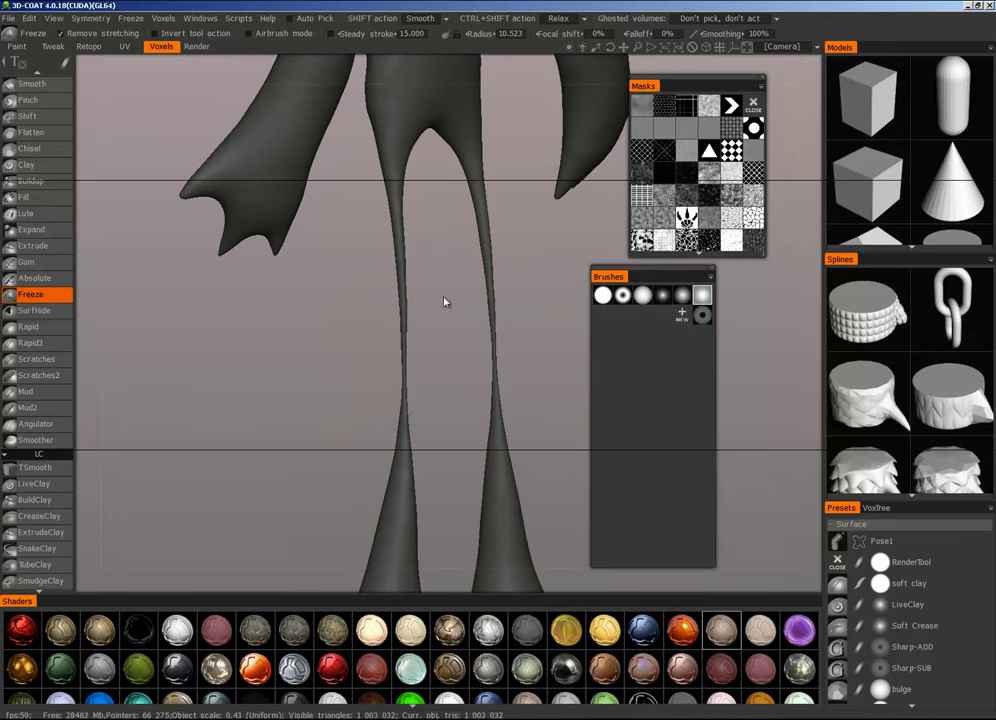
{"action": "scroll", "coordinate": [429, 431], "scroll_direction": "down", "scroll_amount": 5}
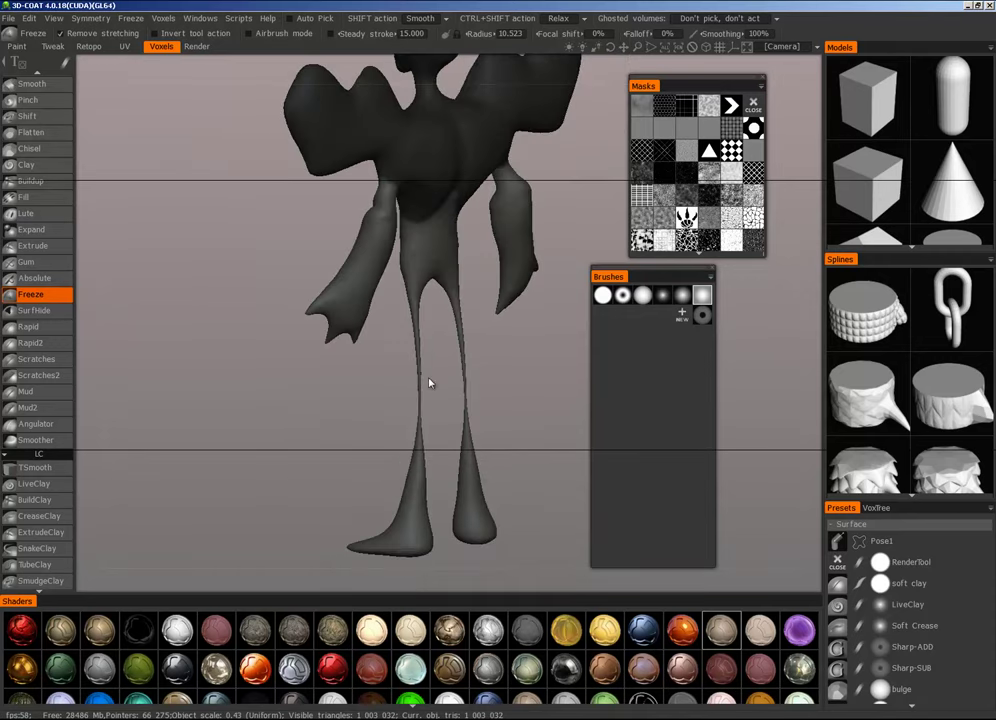
{"action": "left_click_drag", "start_coordinate": [429, 383], "coordinate": [507, 402]}
{"action": "scroll", "coordinate": [385, 394], "scroll_direction": "up", "scroll_amount": 6}
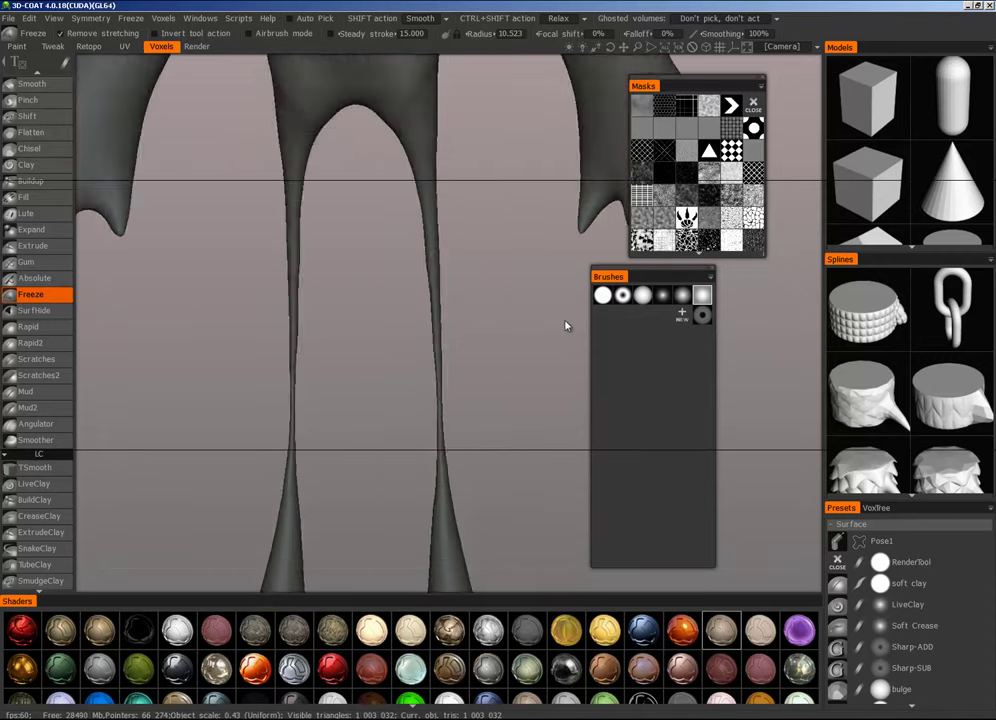
{"action": "scroll", "coordinate": [482, 311], "scroll_direction": "up", "scroll_amount": 4}
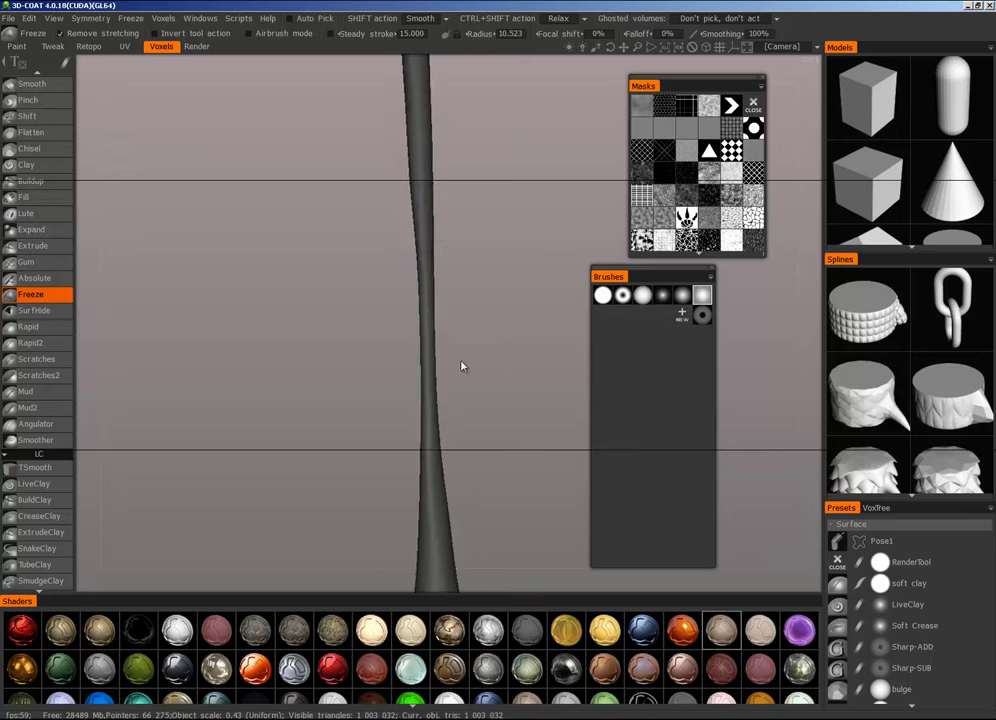
{"action": "left_click_drag", "start_coordinate": [462, 366], "coordinate": [465, 396]}
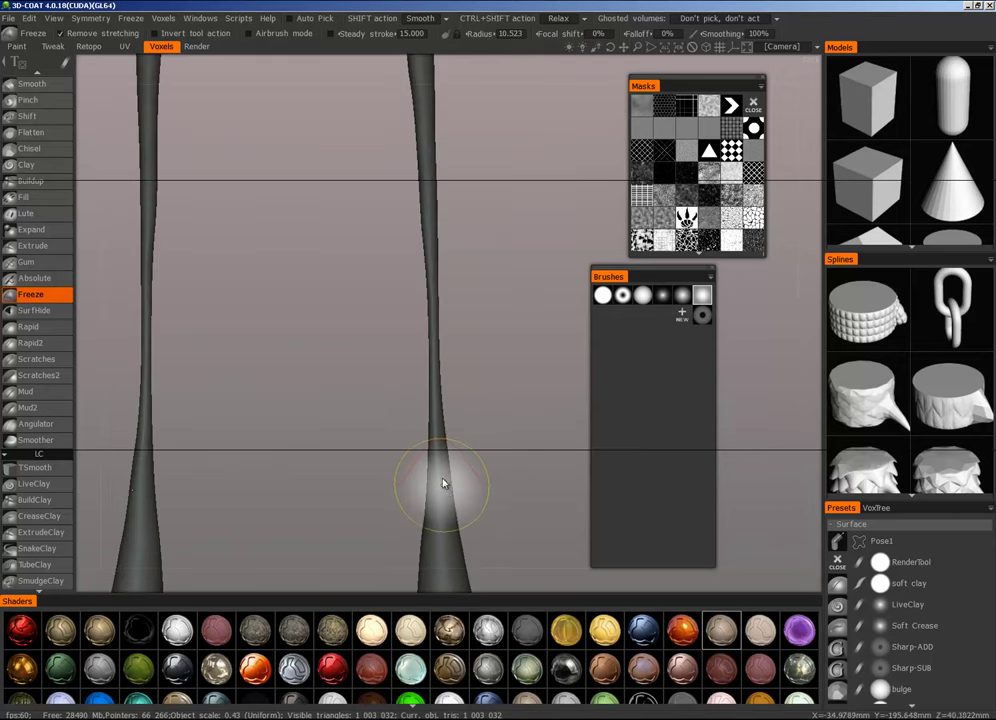
{"action": "scroll", "coordinate": [474, 362], "scroll_direction": "down", "scroll_amount": 4}
{"action": "left_click_drag", "start_coordinate": [531, 407], "coordinate": [442, 387]}
{"action": "right_click_drag", "start_coordinate": [442, 387], "coordinate": [398, 420]}
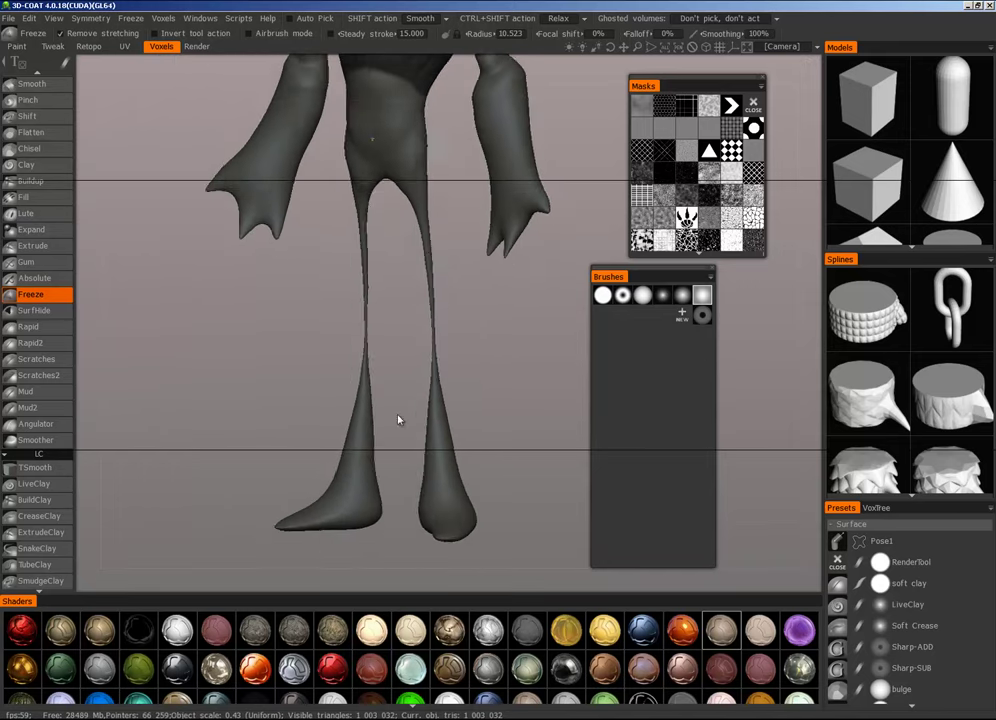
{"action": "left_click_drag", "start_coordinate": [398, 420], "coordinate": [486, 419]}
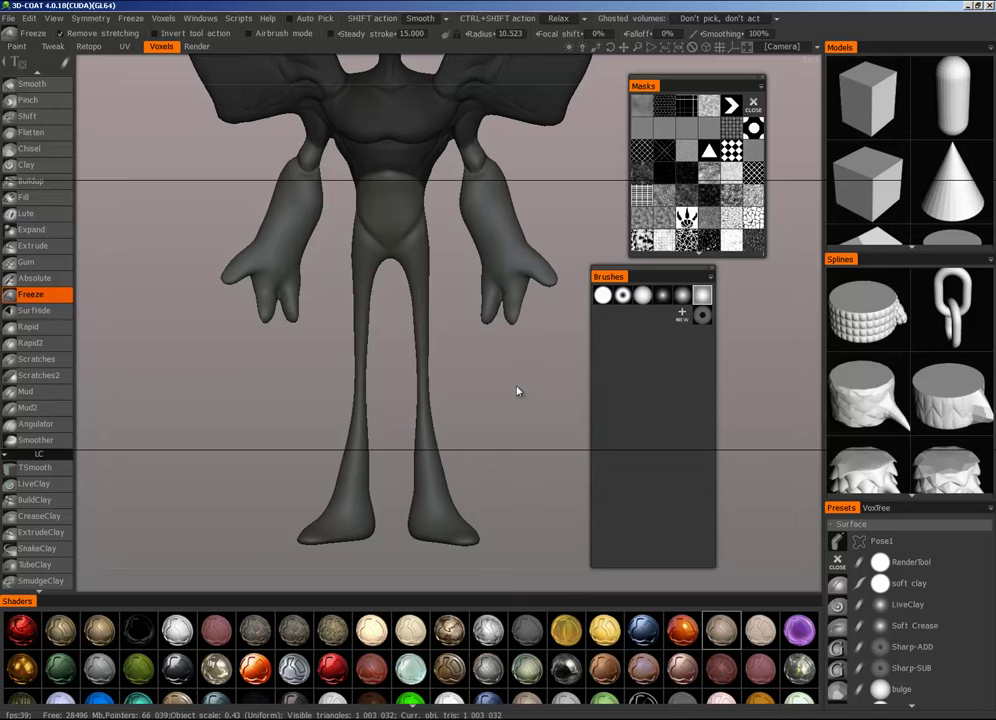
Step: Bring the full figure into view and clear the freeze from the entire model
{"action": "right_click_drag", "start_coordinate": [480, 382], "coordinate": [514, 438]}
{"action": "middle_click_drag", "start_coordinate": [514, 438], "coordinate": [511, 403]}
{"action": "right_click_drag", "start_coordinate": [511, 403], "coordinate": [511, 410]}
{"action": "left_click_drag", "start_coordinate": [511, 413], "coordinate": [503, 361]}
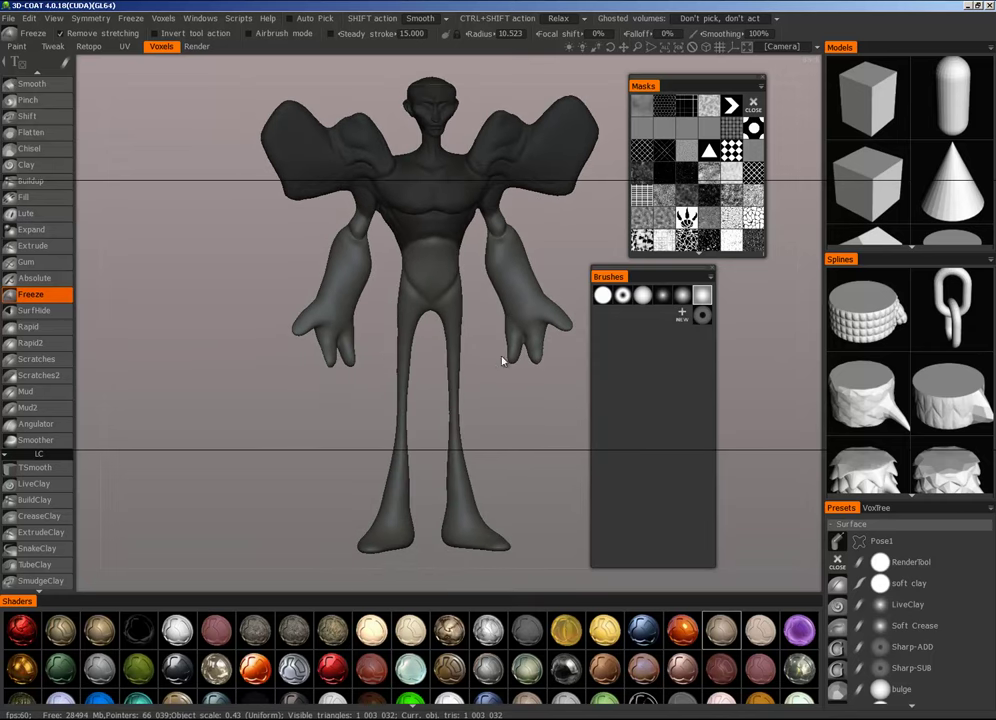
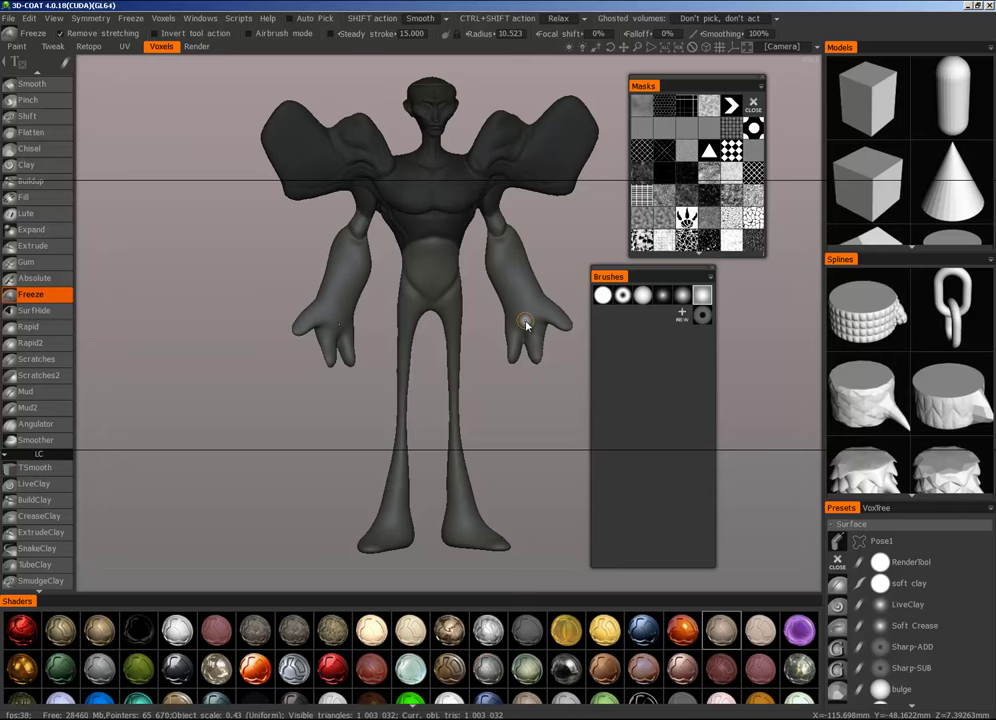
{"action": "middle_click_drag", "start_coordinate": [501, 393], "coordinate": [507, 437]}
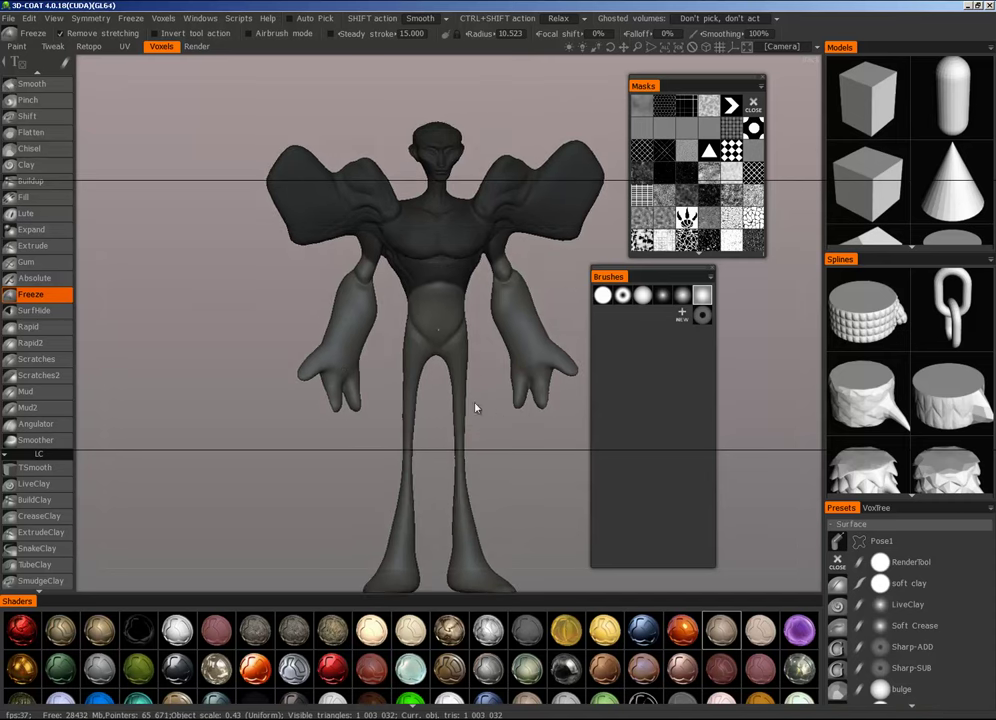
{"action": "scroll", "coordinate": [475, 405], "scroll_direction": "up", "scroll_amount": 3}
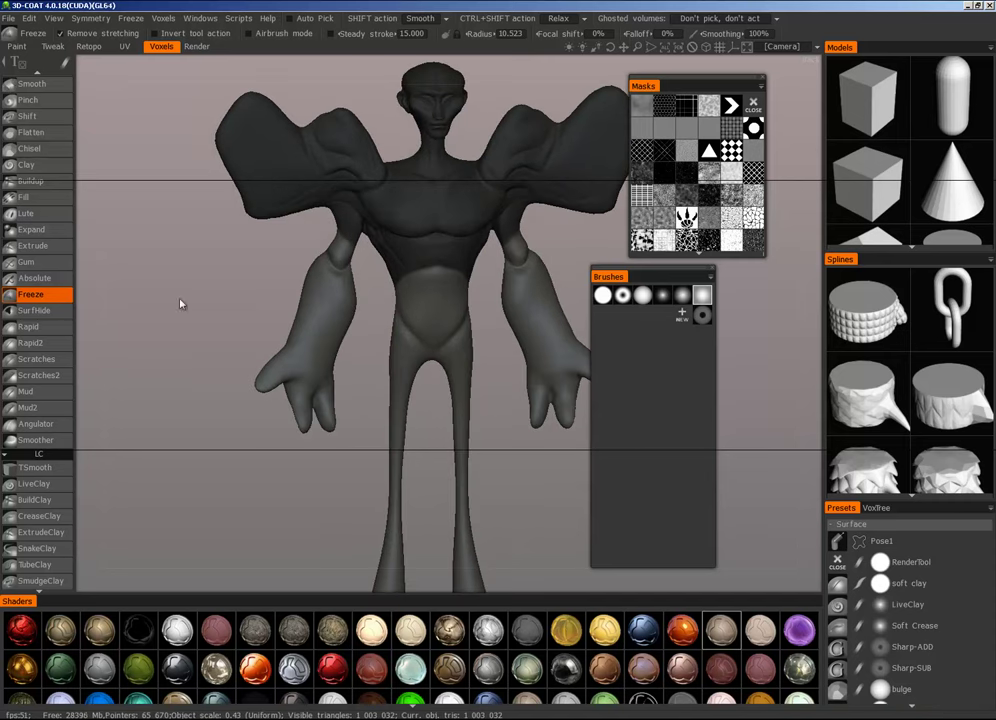
{"action": "mouse_move", "coordinate": [534, 393]}
{"action": "middle_mouse_down"}
{"action": "mouse_move", "coordinate": [491, 418]}
{"action": "mouse_move", "coordinate": [486, 405]}
{"action": "middle_mouse_up"}
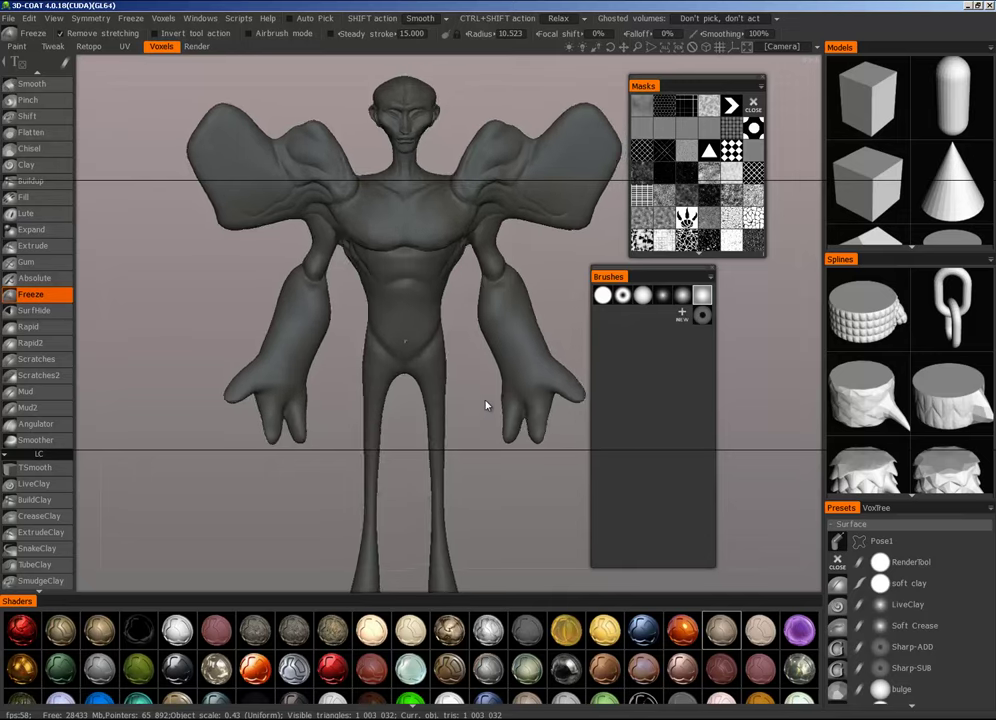
Step: Review the unfrozen upper body, switch to the Render room and examine the head, chest and wings from the front and three-quarter view
{"action": "scroll", "coordinate": [502, 407], "scroll_direction": "up", "scroll_amount": 5}
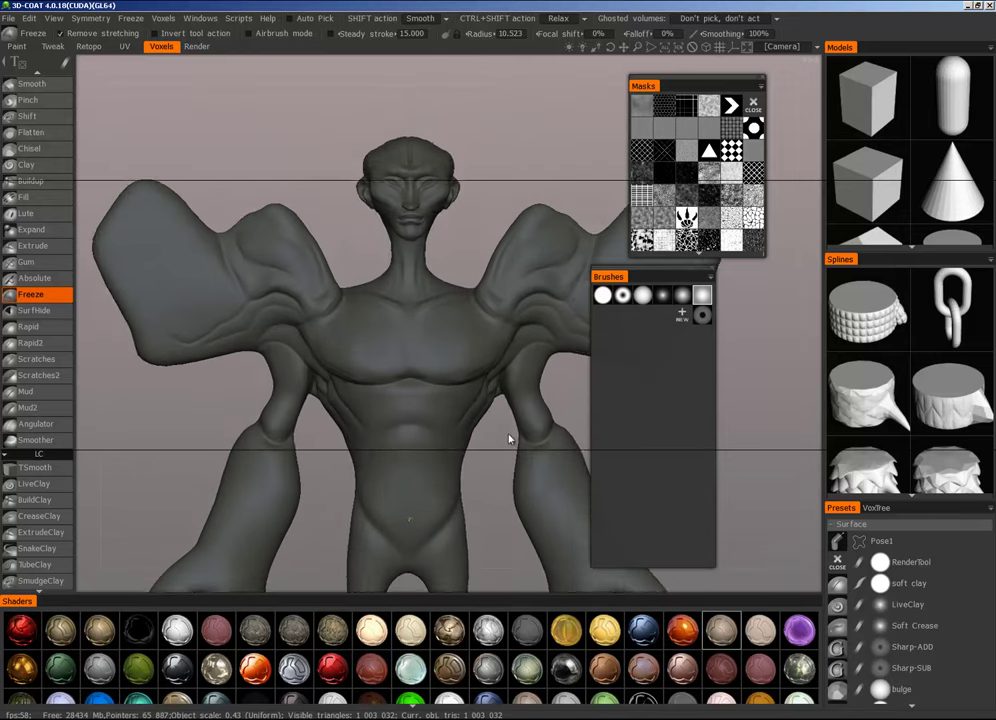
{"action": "scroll", "coordinate": [490, 448], "scroll_direction": "down", "scroll_amount": 2}
{"action": "middle_click_drag", "start_coordinate": [474, 456], "coordinate": [447, 426]}
{"action": "scroll", "coordinate": [338, 513], "scroll_direction": "down", "scroll_amount": 3}
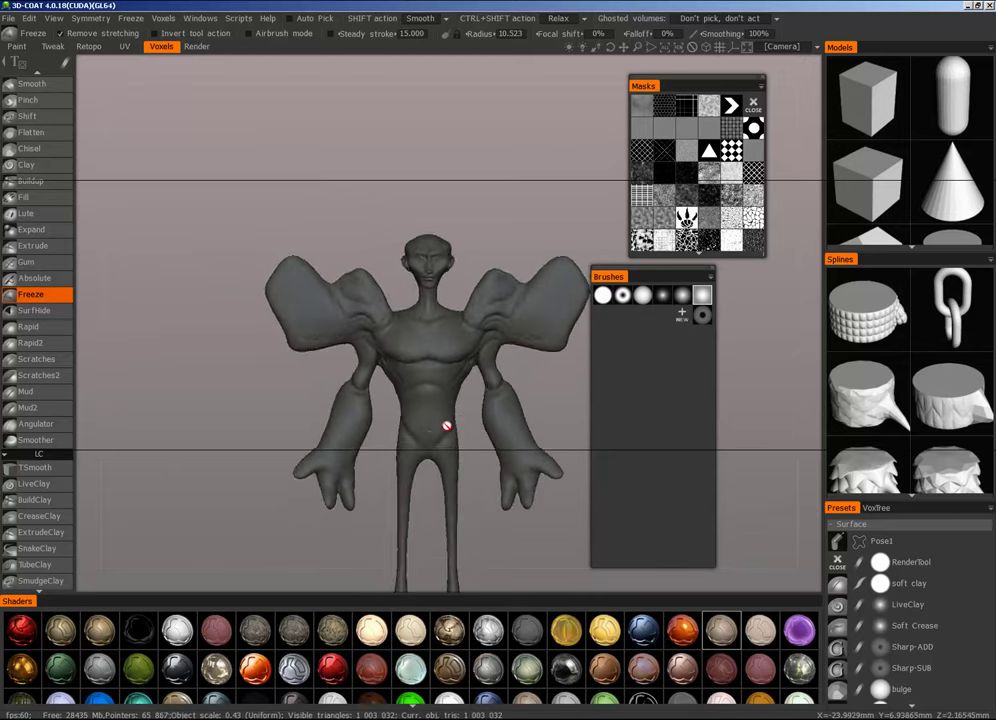
{"action": "scroll", "coordinate": [447, 426], "scroll_direction": "up", "scroll_amount": 5}
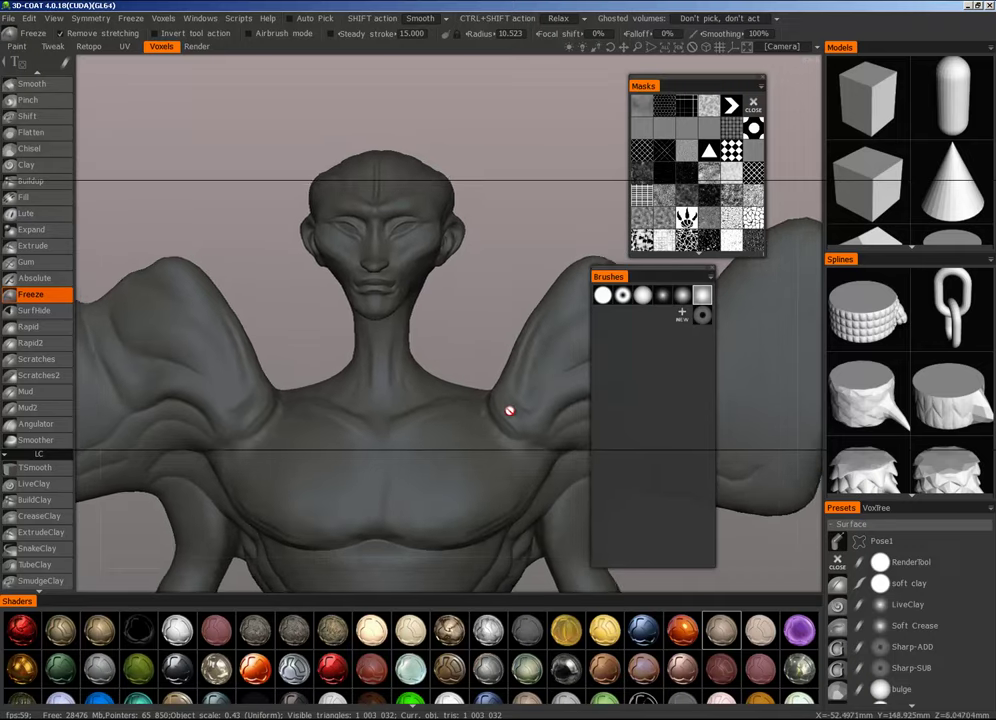
{"action": "left_click", "coordinate": [197, 47]}
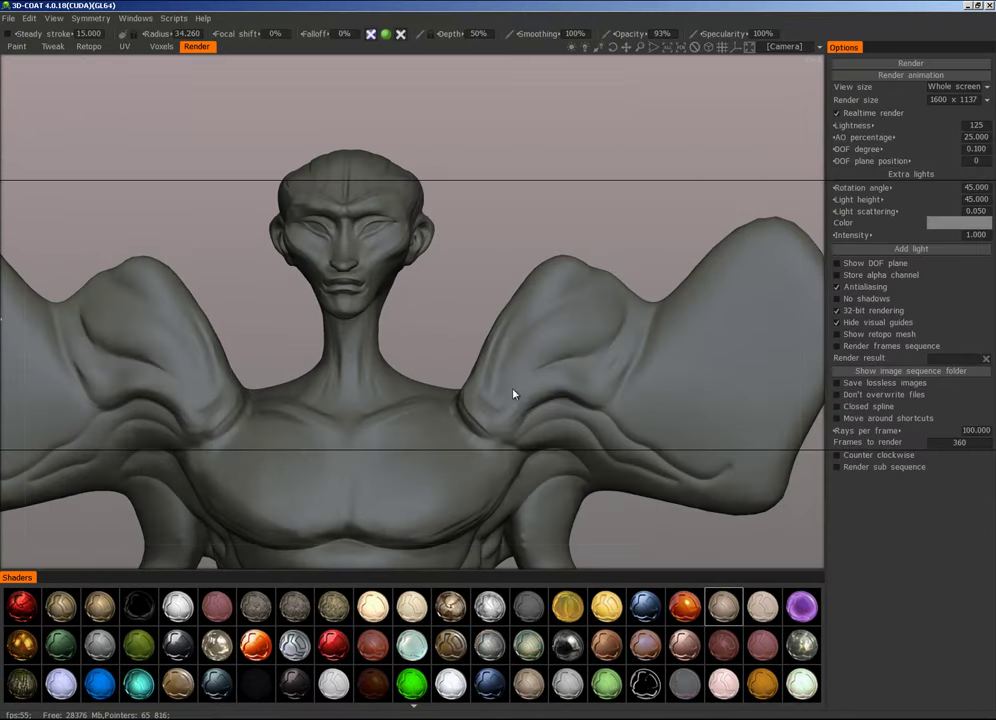
{"action": "middle_click_drag", "start_coordinate": [513, 391], "coordinate": [556, 384]}
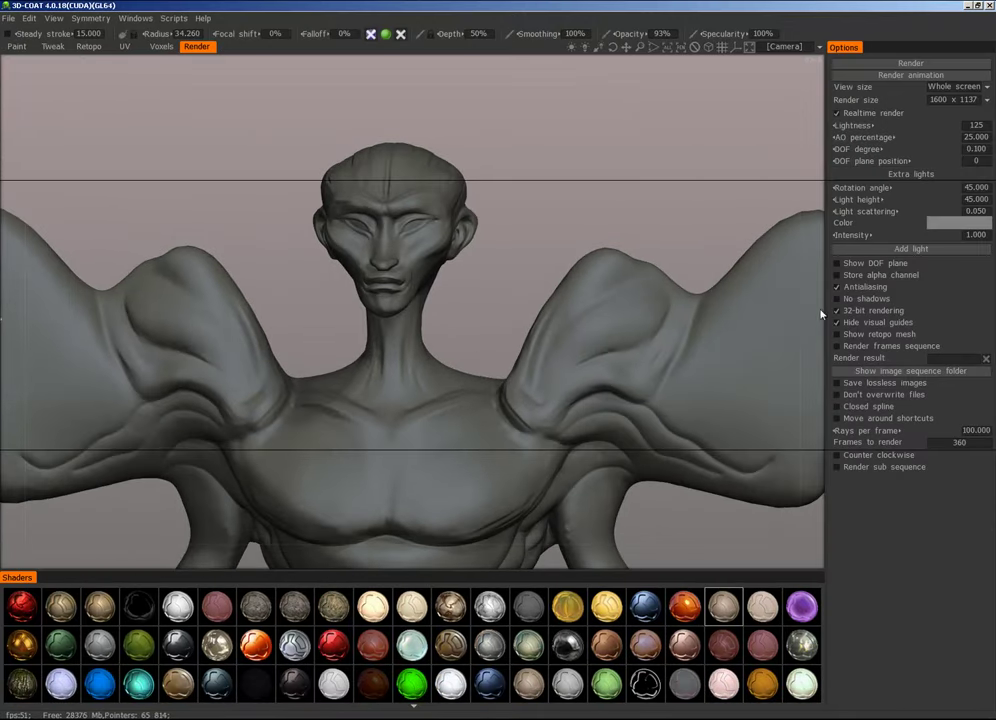
{"action": "right_click_drag", "start_coordinate": [570, 382], "coordinate": [653, 308]}
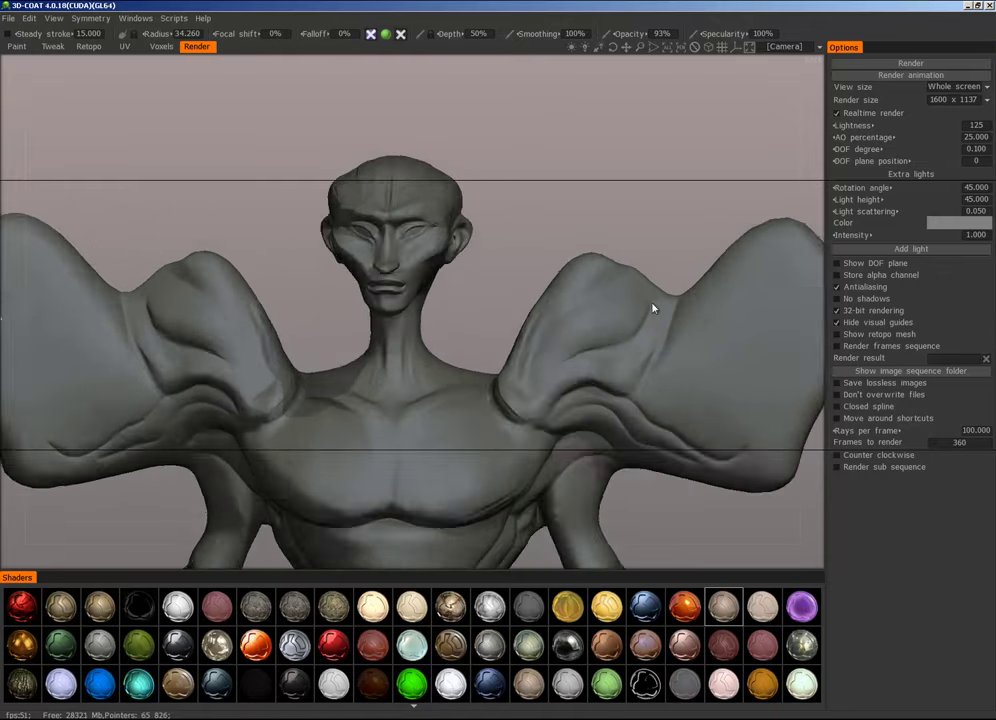
{"action": "left_click_drag", "start_coordinate": [652, 308], "coordinate": [518, 352]}
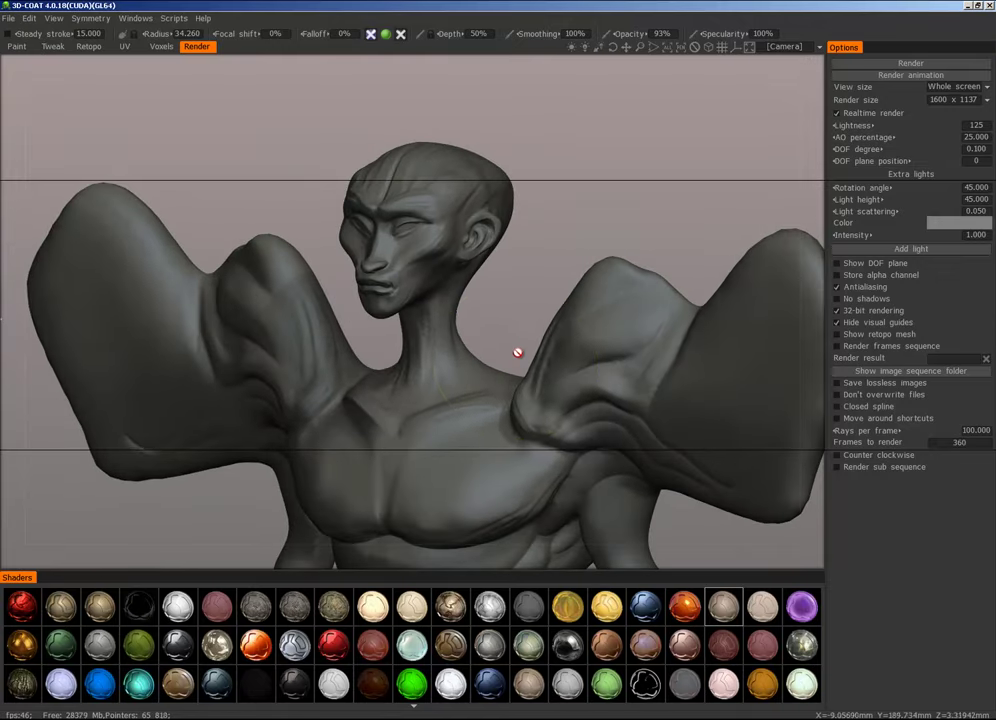
Step: Examine the figure's overall silhouette, head, shoulders and wings from the front and three-quarter view, both from afar and up close
{"action": "scroll", "coordinate": [516, 358], "scroll_direction": "down", "scroll_amount": 5}
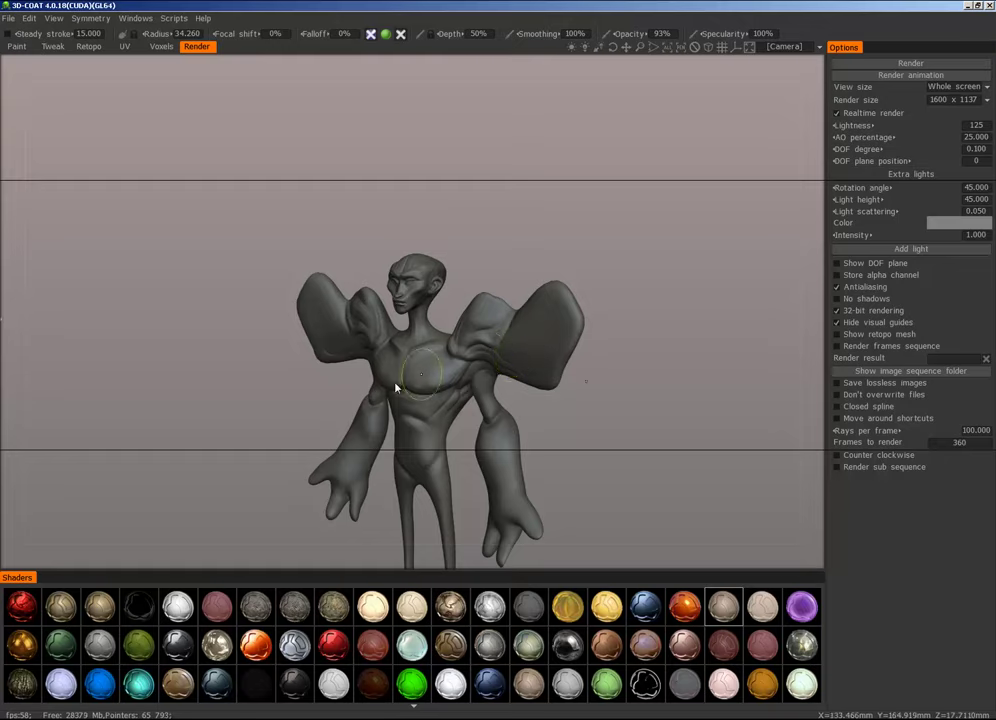
{"action": "right_click_drag", "start_coordinate": [421, 374], "coordinate": [445, 385]}
{"action": "left_click_drag", "start_coordinate": [445, 385], "coordinate": [507, 365]}
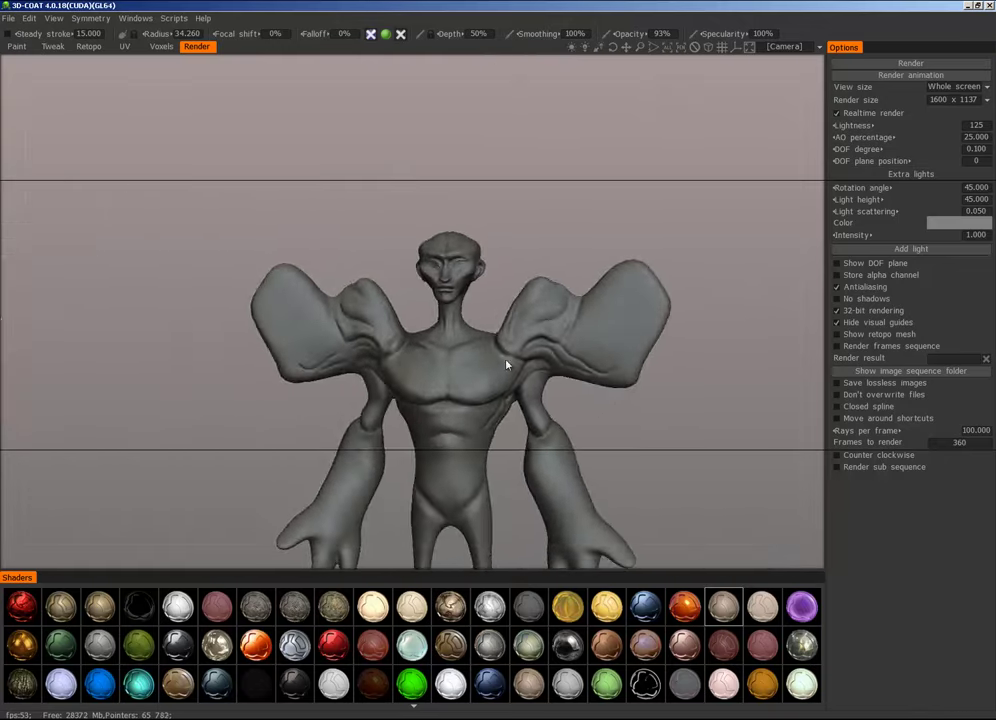
{"action": "right_click_drag", "start_coordinate": [507, 365], "coordinate": [585, 344]}
{"action": "left_click_drag", "start_coordinate": [585, 344], "coordinate": [533, 340]}
{"action": "right_click_drag", "start_coordinate": [533, 340], "coordinate": [518, 365]}
{"action": "left_click_drag", "start_coordinate": [518, 365], "coordinate": [513, 371]}
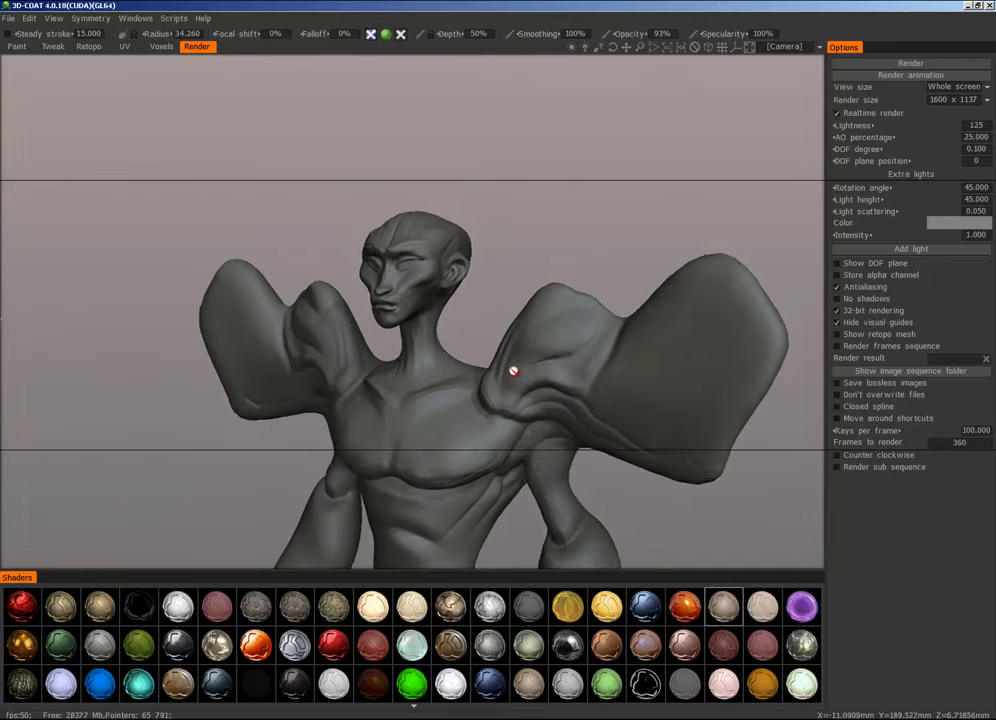
{"action": "right_click_drag", "start_coordinate": [513, 372], "coordinate": [565, 348]}
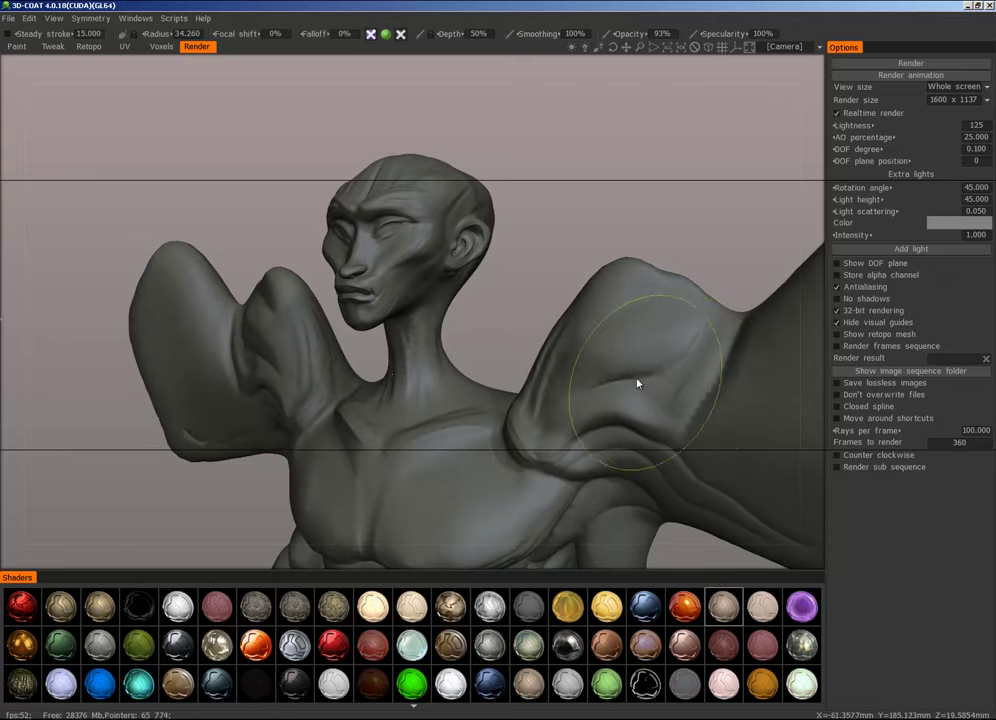
{"action": "right_click_drag", "start_coordinate": [637, 383], "coordinate": [591, 387]}
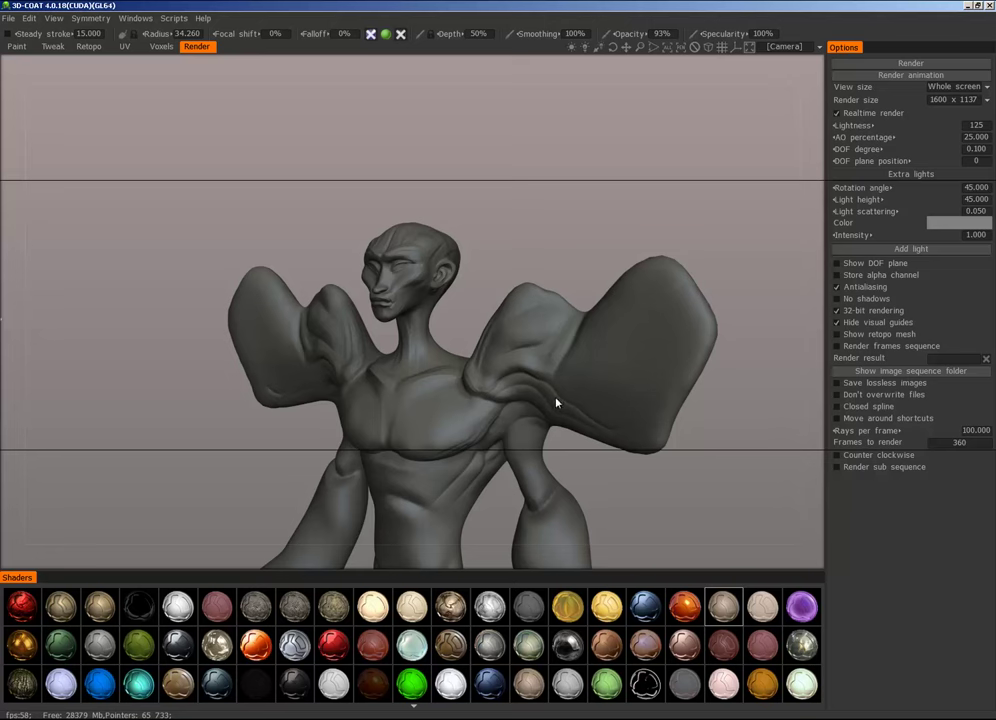
Step: Leave the rendered presentation of the figure and return to the Voxels room
{"action": "right_click_drag", "start_coordinate": [577, 465], "coordinate": [554, 475]}
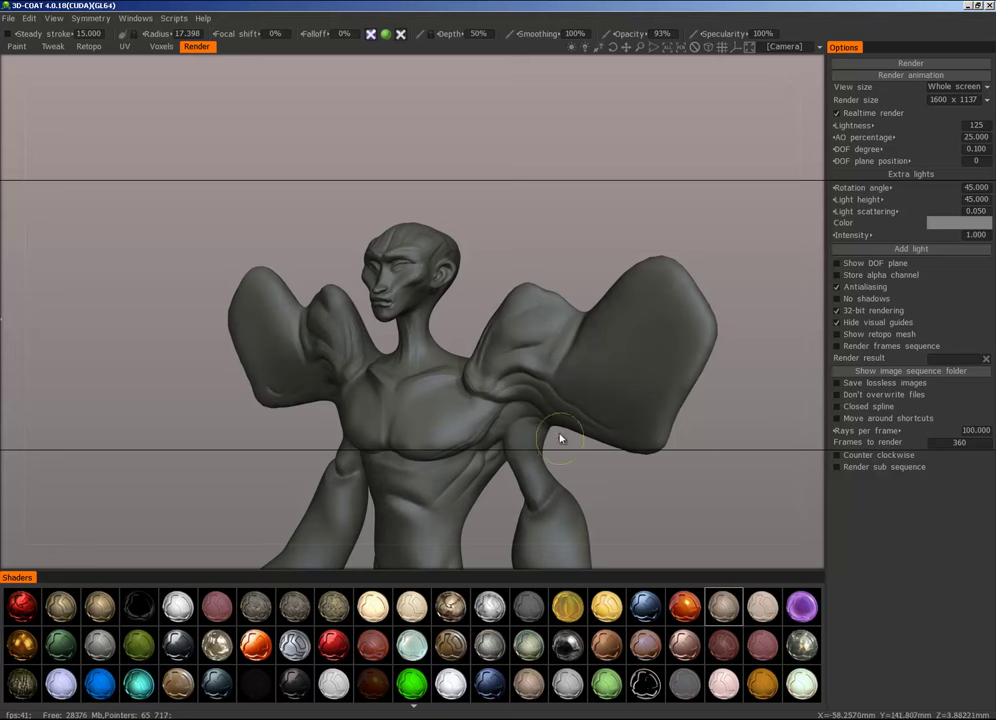
{"action": "right_click_drag", "start_coordinate": [475, 327], "coordinate": [490, 321]}
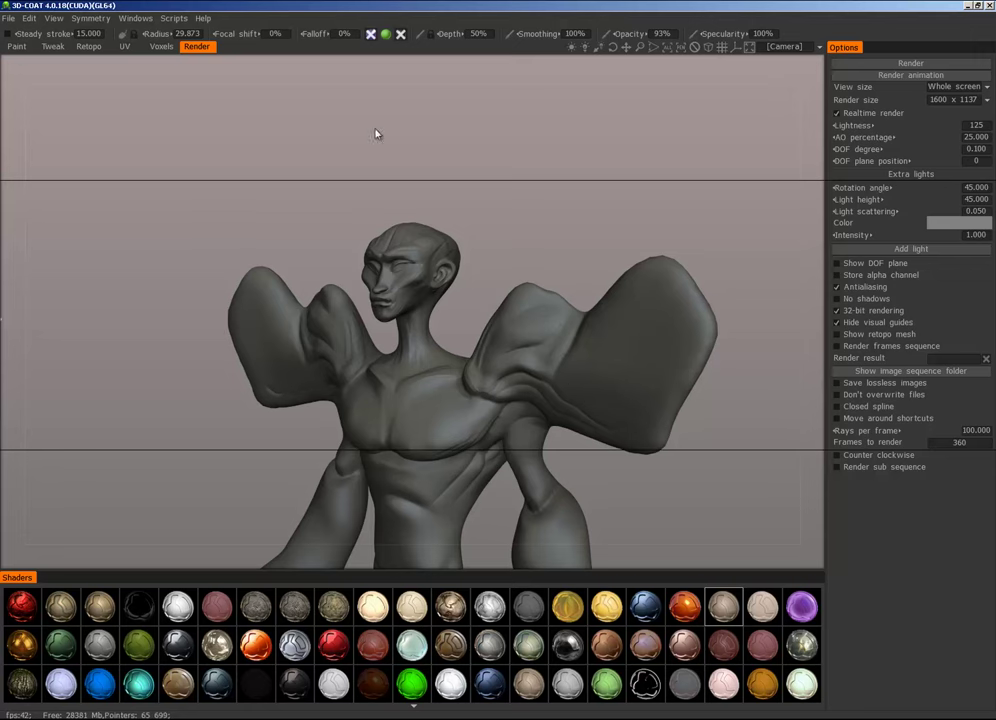
{"action": "left_click", "coordinate": [161, 47]}
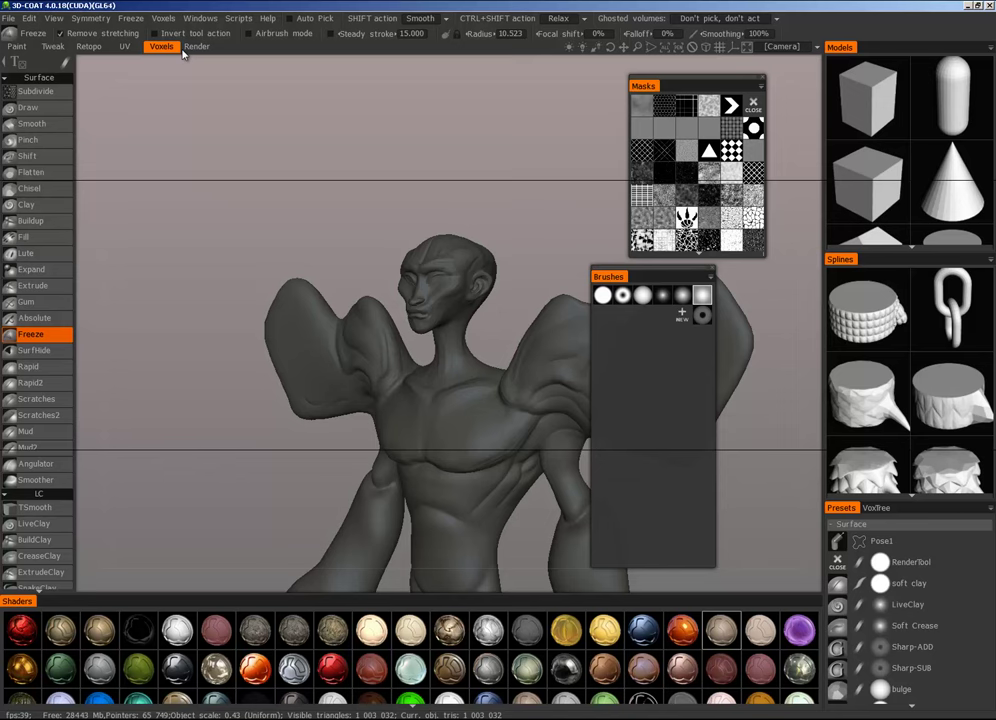